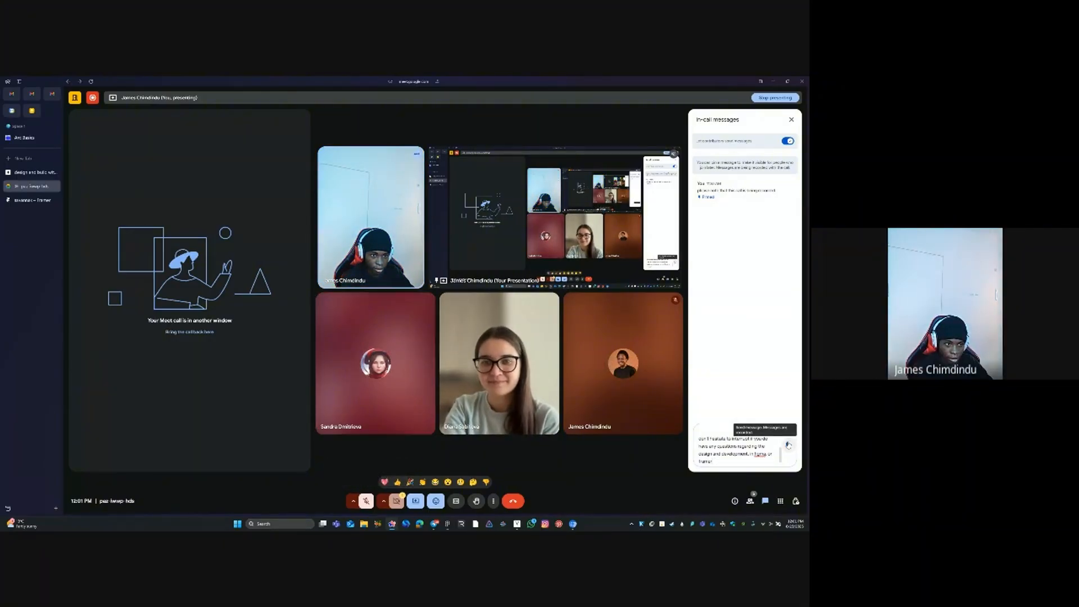
# Send the drafted call chat message inviting interruptions with design and development questions about Figma or Framer, and pin it
pyautogui.click(787, 445)
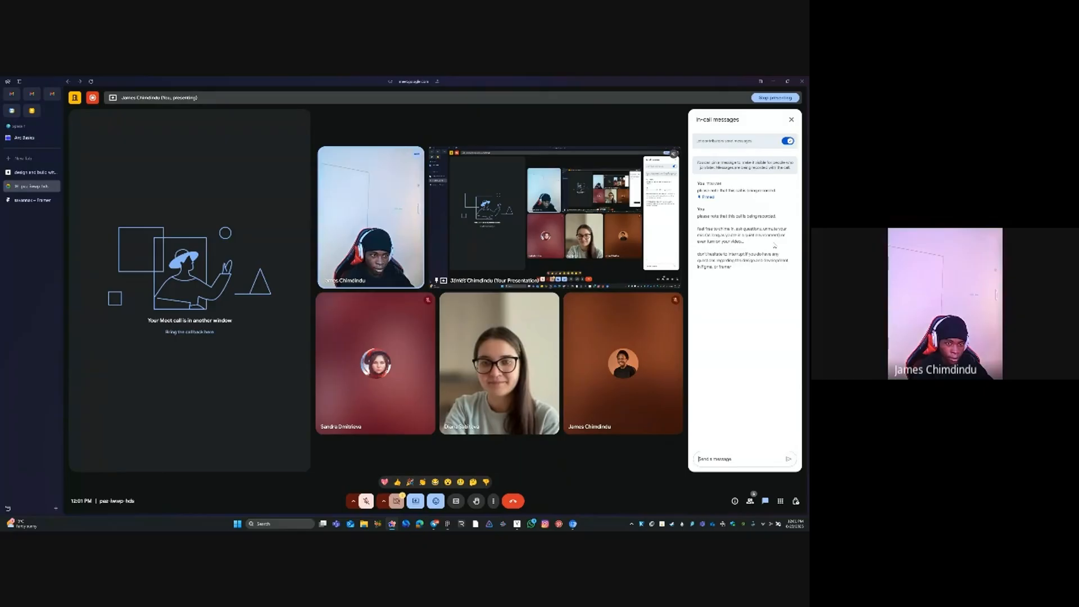
pyautogui.rightClick(738, 251)
pyautogui.click(752, 218)
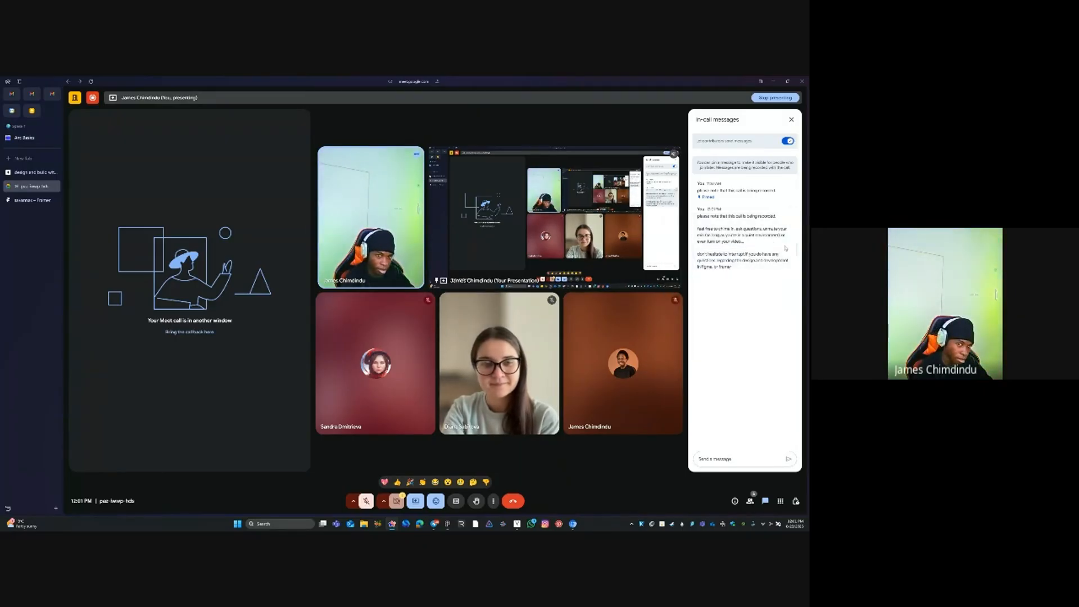
pyautogui.rightClick(744, 254)
pyautogui.click(785, 248)
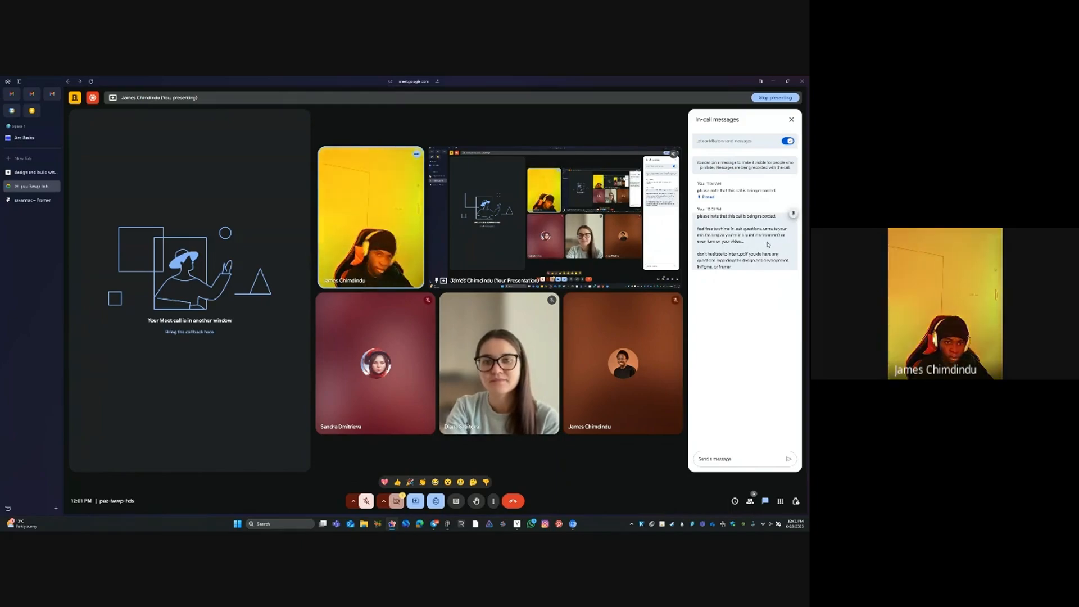
pyautogui.rightClick(766, 243)
pyautogui.click(716, 199)
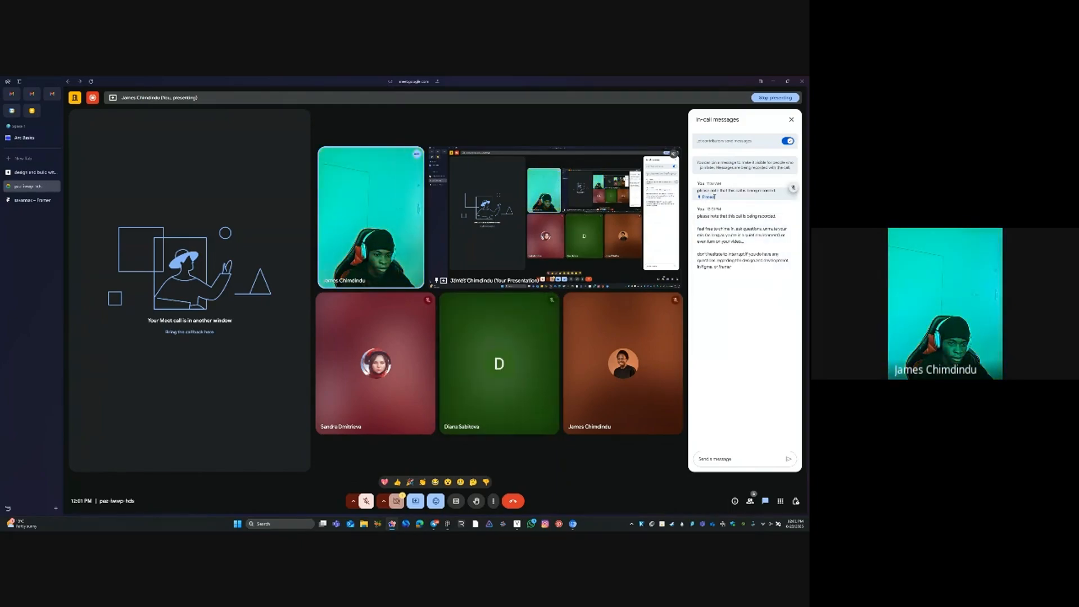
pyautogui.click(783, 216)
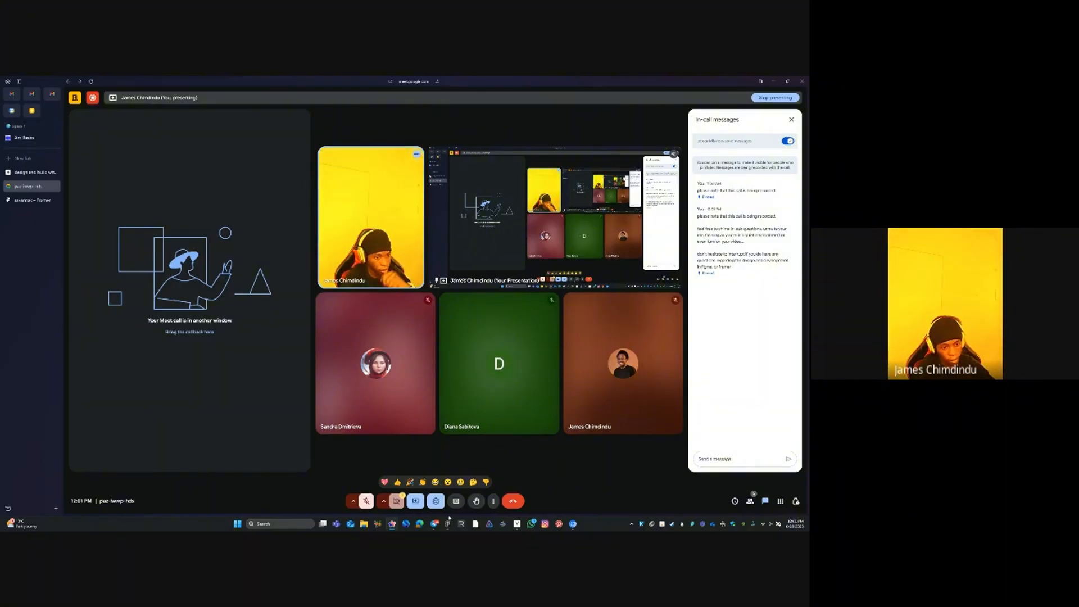
# Switch to Figma and preview the Smarter POS pricing prototype, trying out its blue monthly and orange yearly plan switches
pyautogui.click(447, 523)
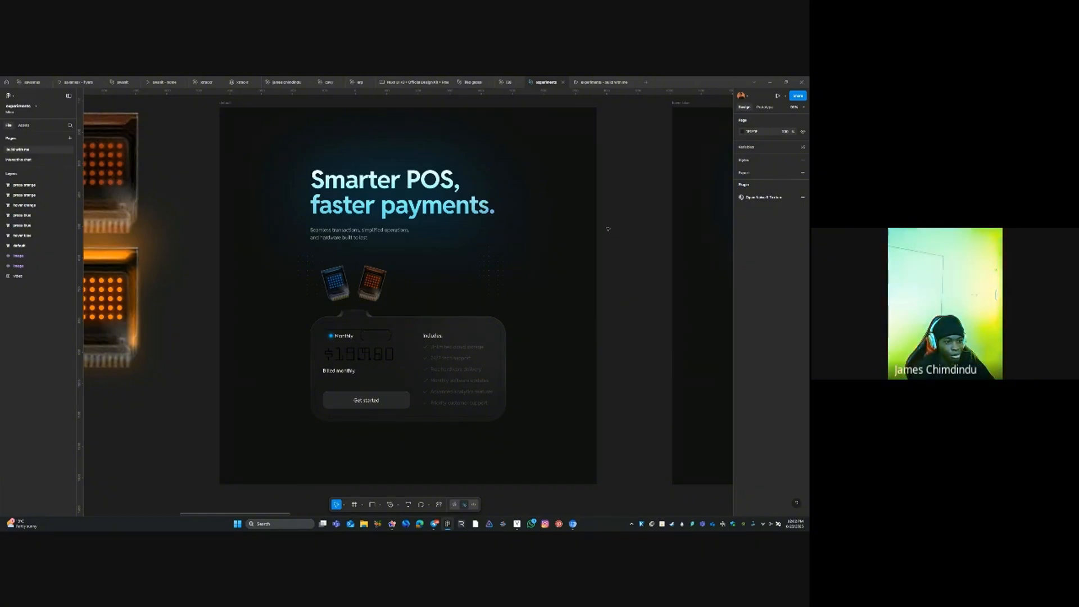
pyautogui.click(542, 273)
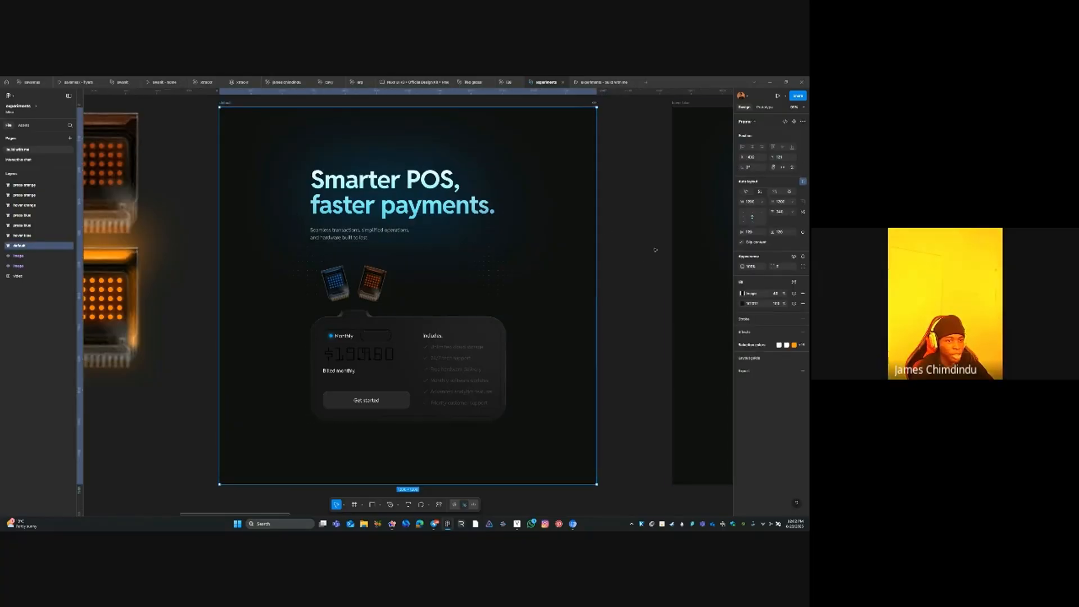
pyautogui.click(642, 250)
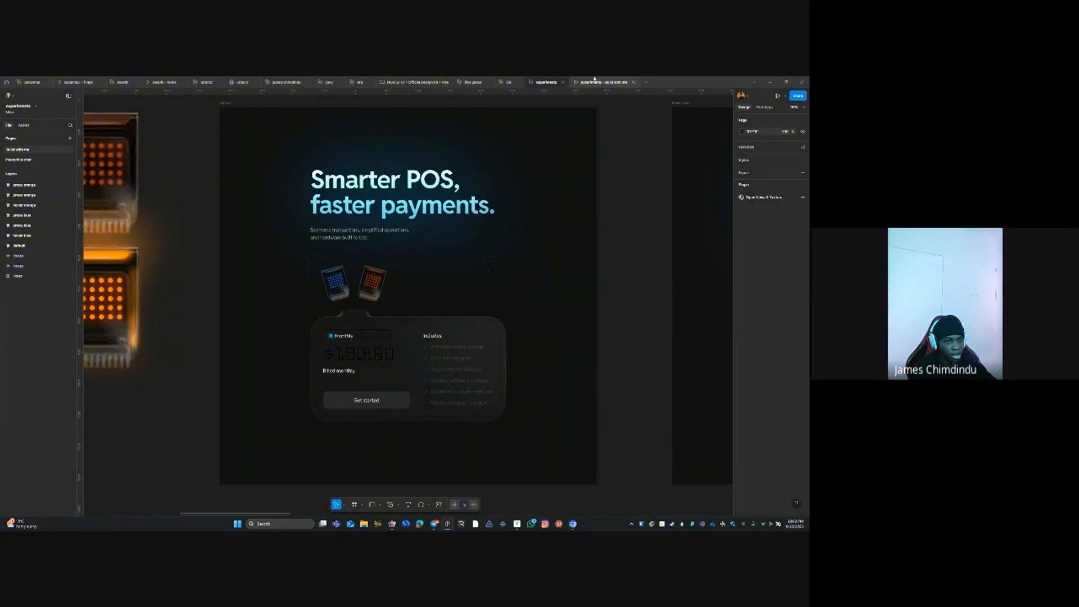
pyautogui.hotkey('ctrl', 'alt', 'Return')
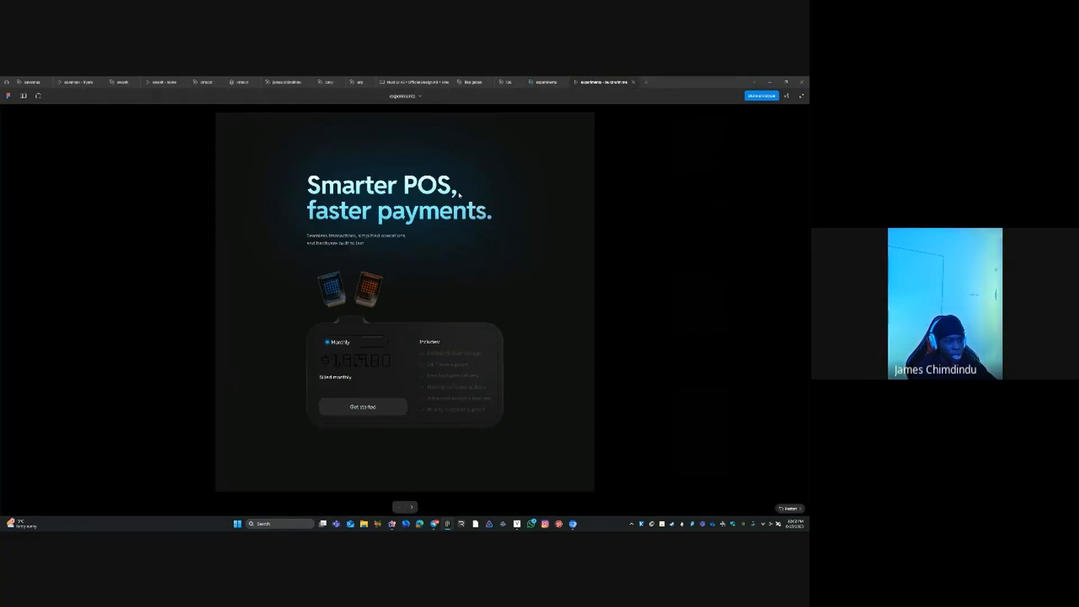
pyautogui.click(369, 288)
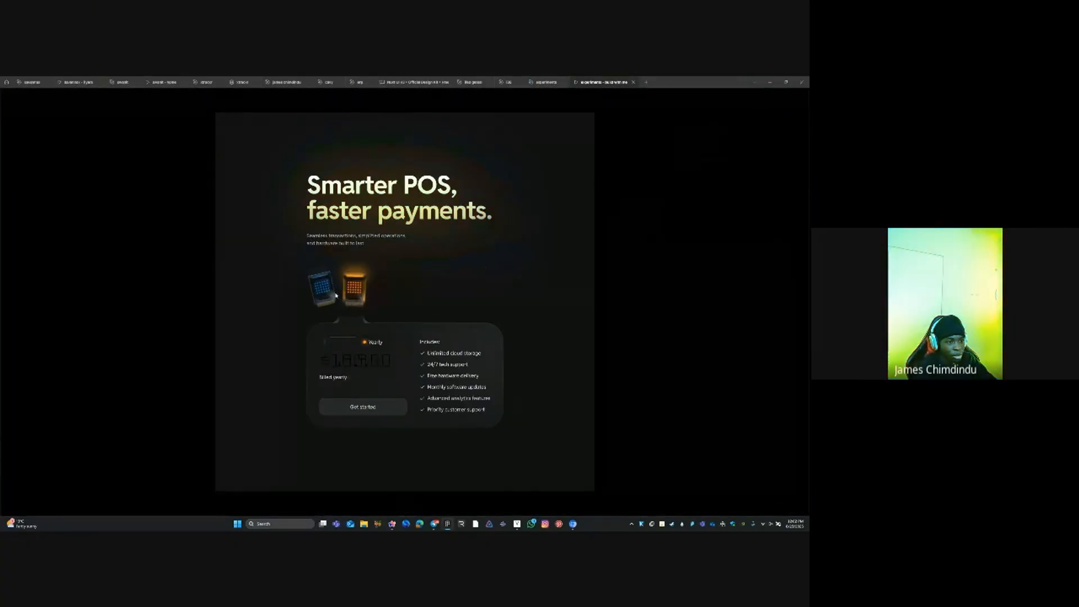
pyautogui.click(336, 282)
pyautogui.click(378, 287)
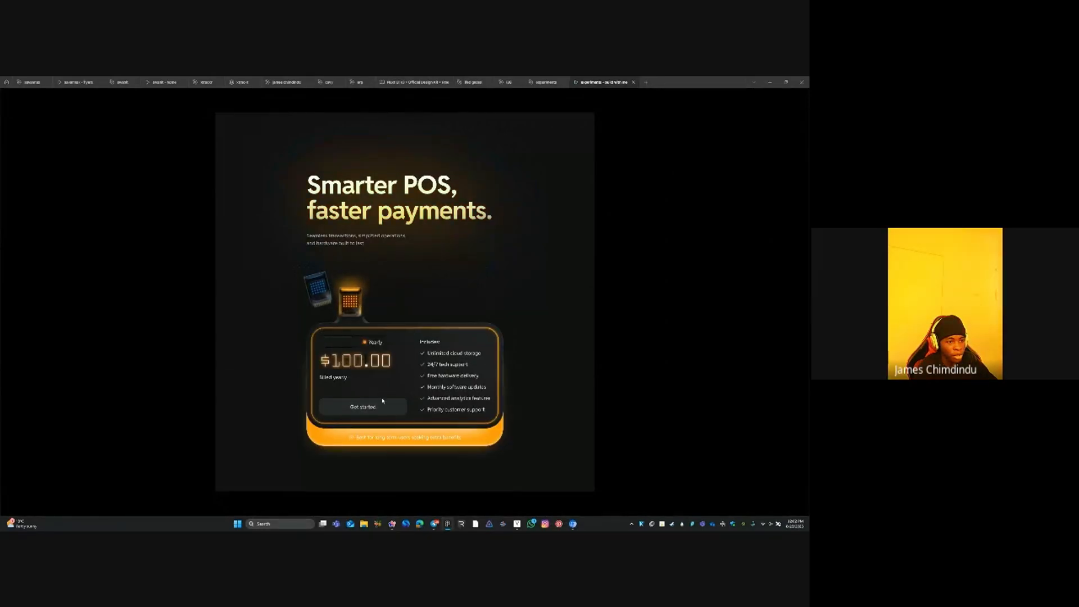
pyautogui.click(356, 304)
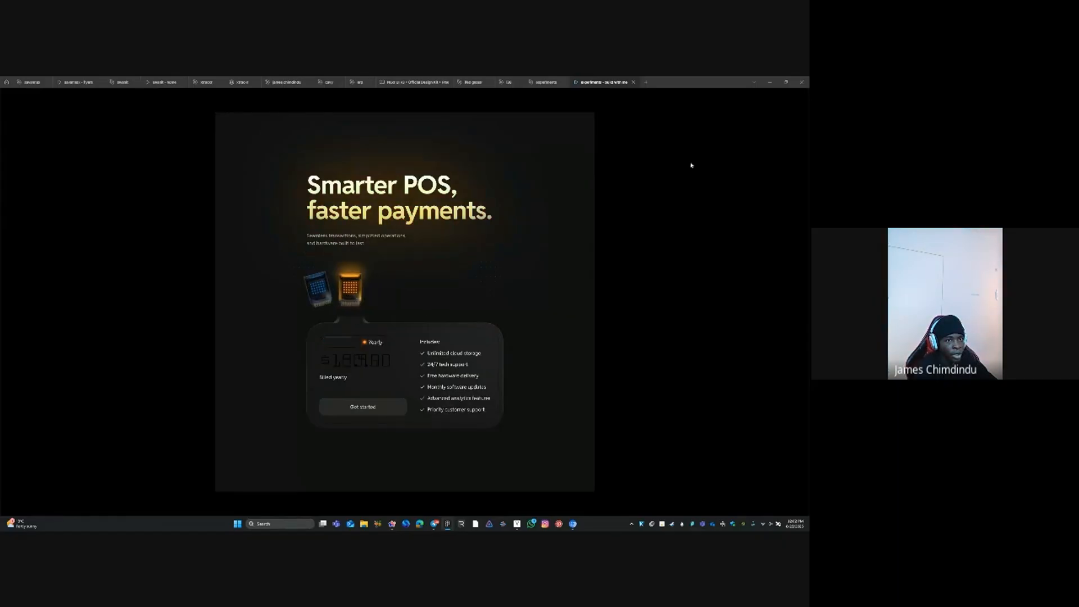
# Return to the experiments design file and copy its share link
pyautogui.click(552, 83)
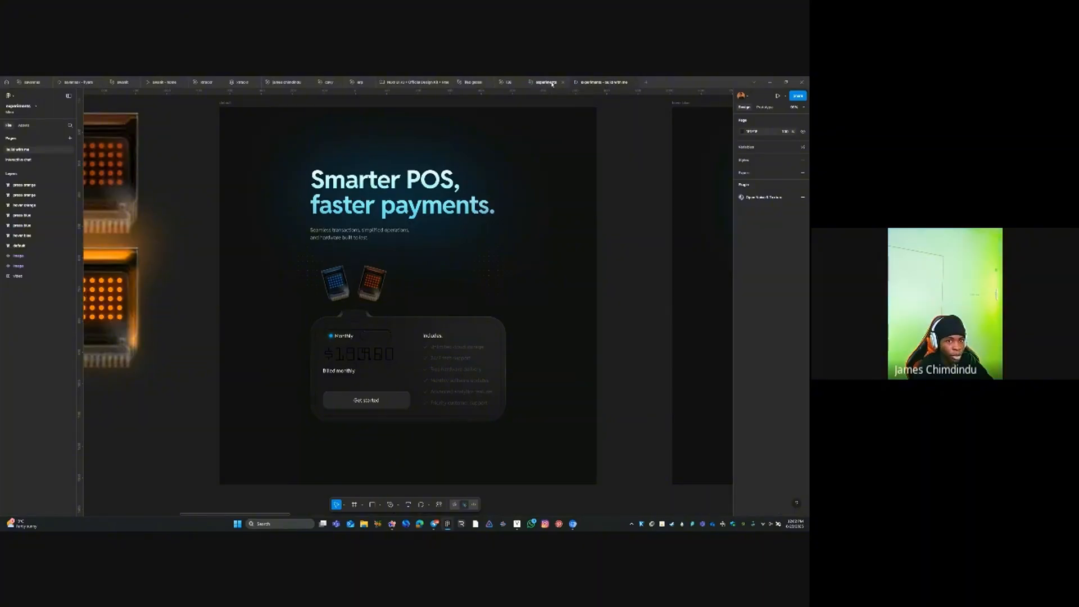
pyautogui.click(798, 97)
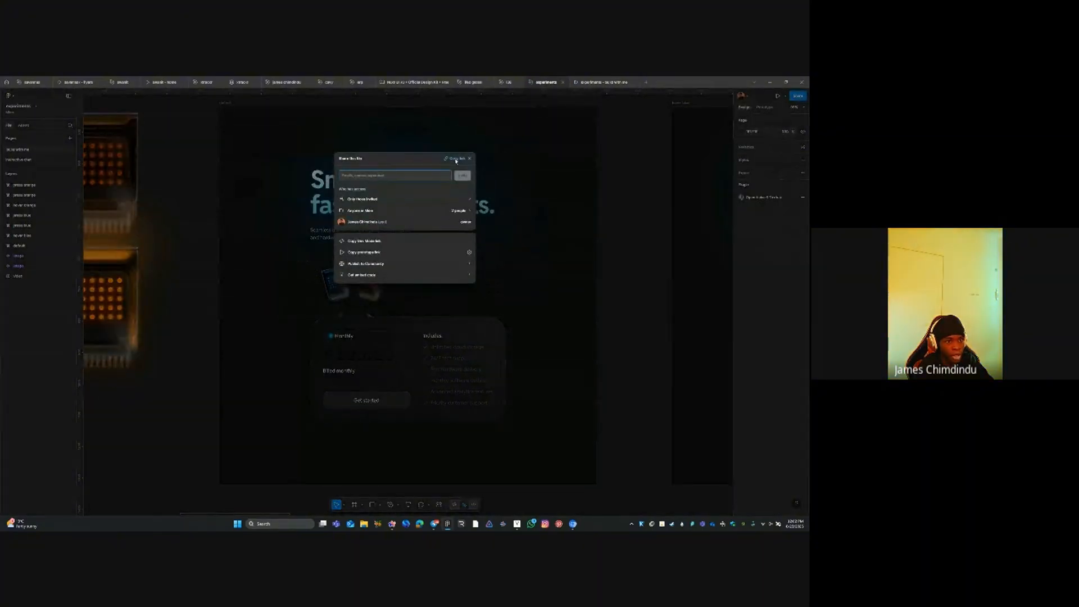
pyautogui.click(457, 159)
pyautogui.press('Escape')
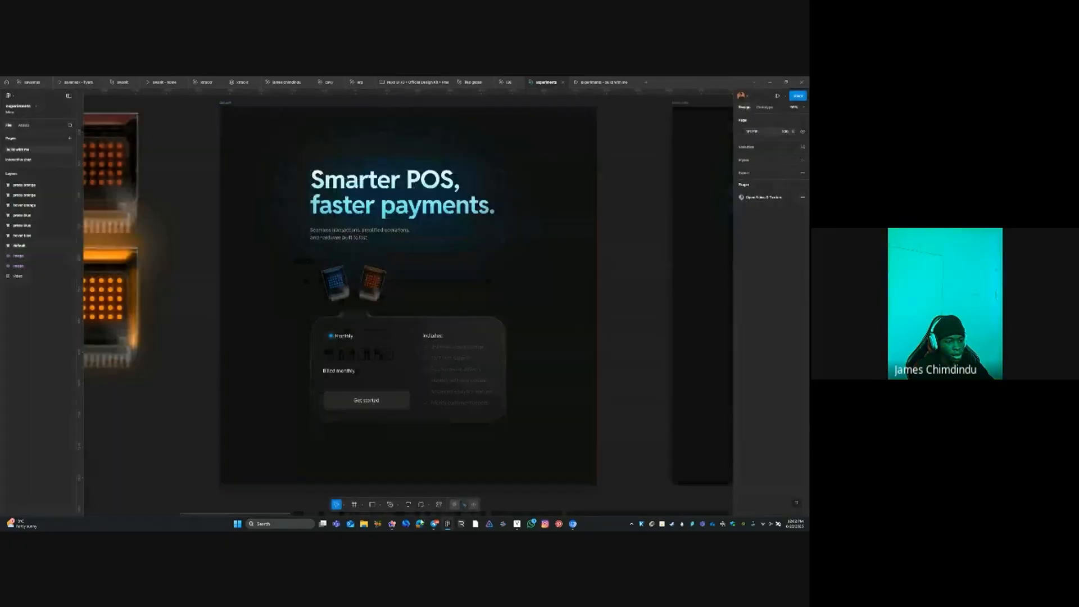
# Switch to Google Meet, send the copied Figma file link in the call chat and pin that message
pyautogui.click(392, 525)
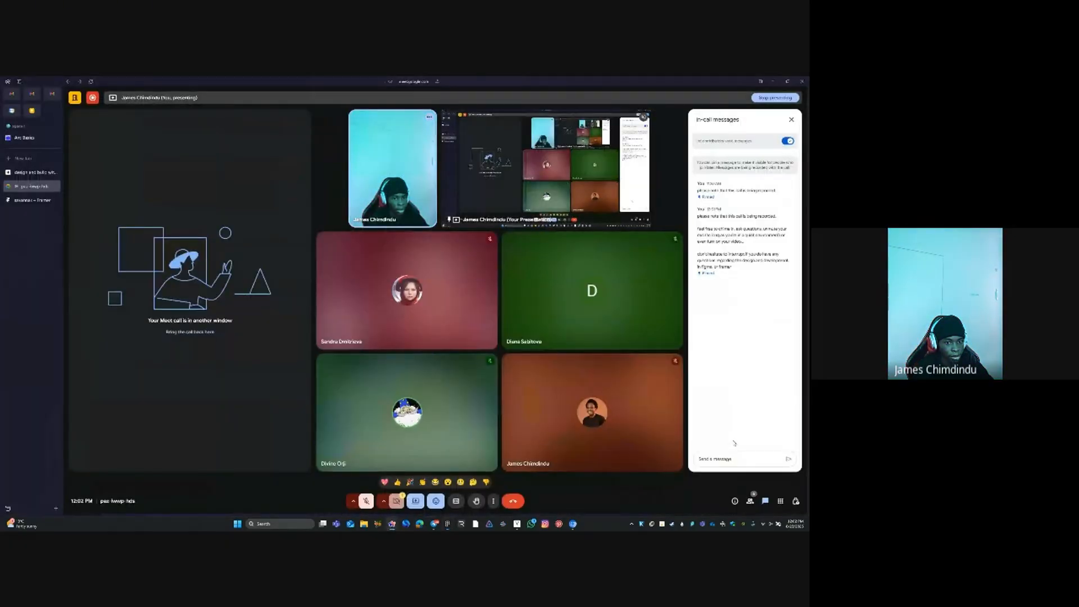
pyautogui.click(726, 458)
pyautogui.hotkey('ctrl', 'v')
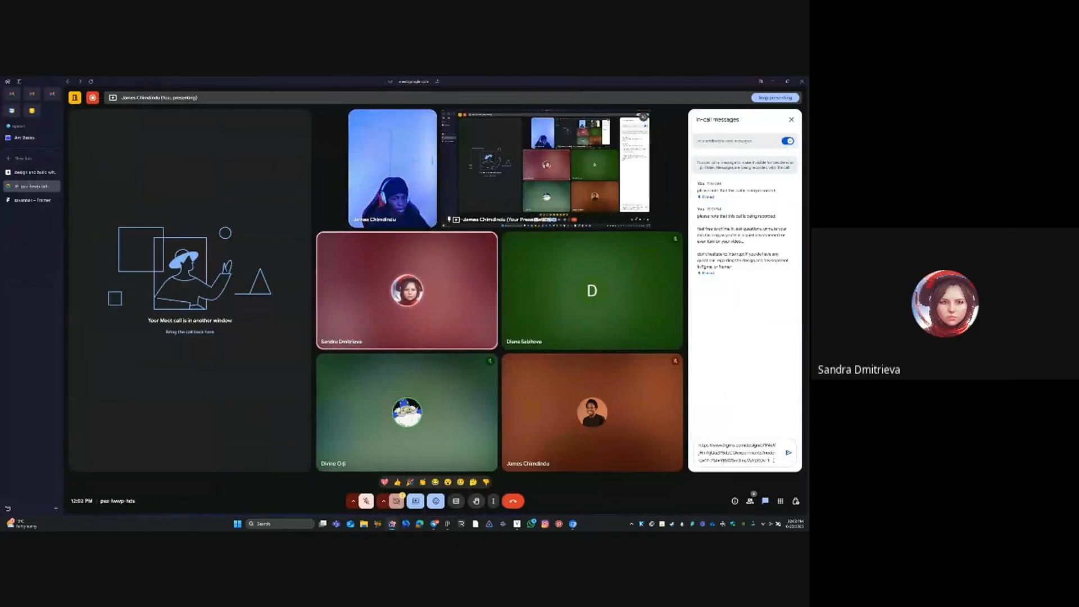
pyautogui.hotkey('ctrl', 'a')
pyautogui.click(789, 452)
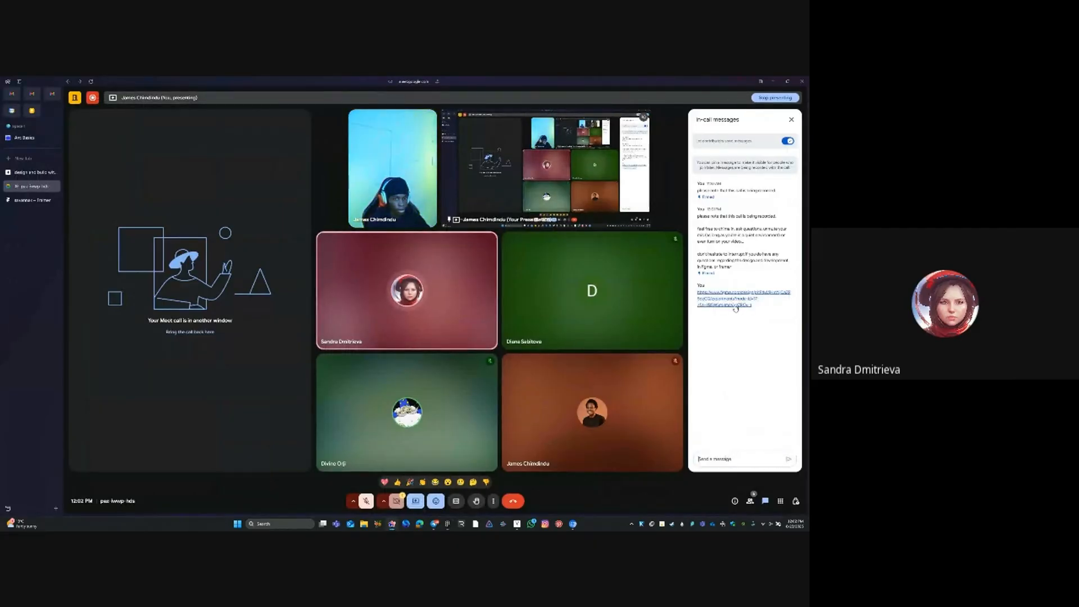
pyautogui.click(793, 289)
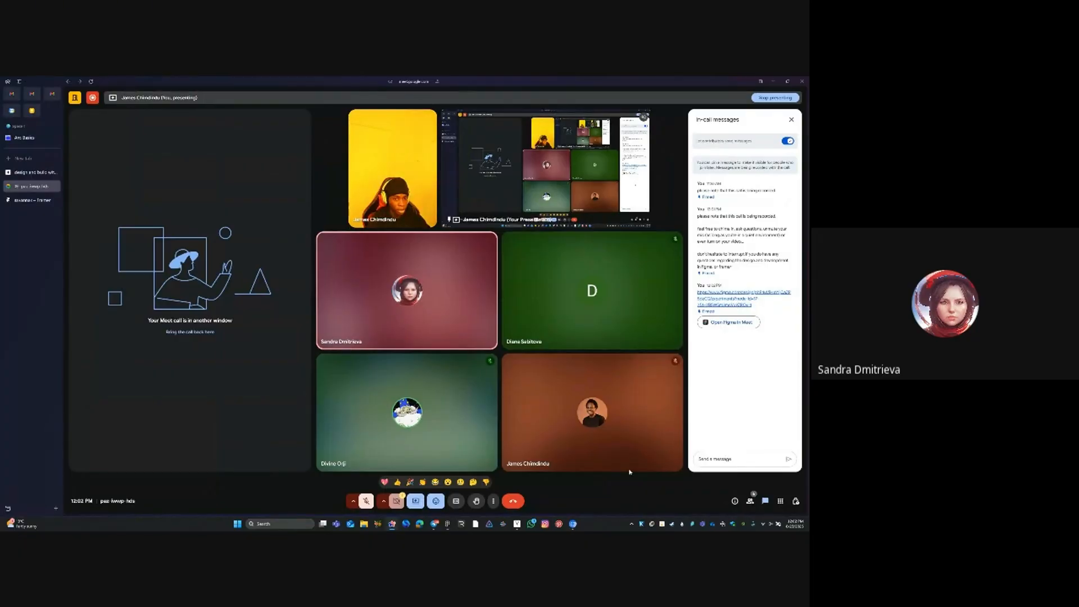
pyautogui.click(451, 526)
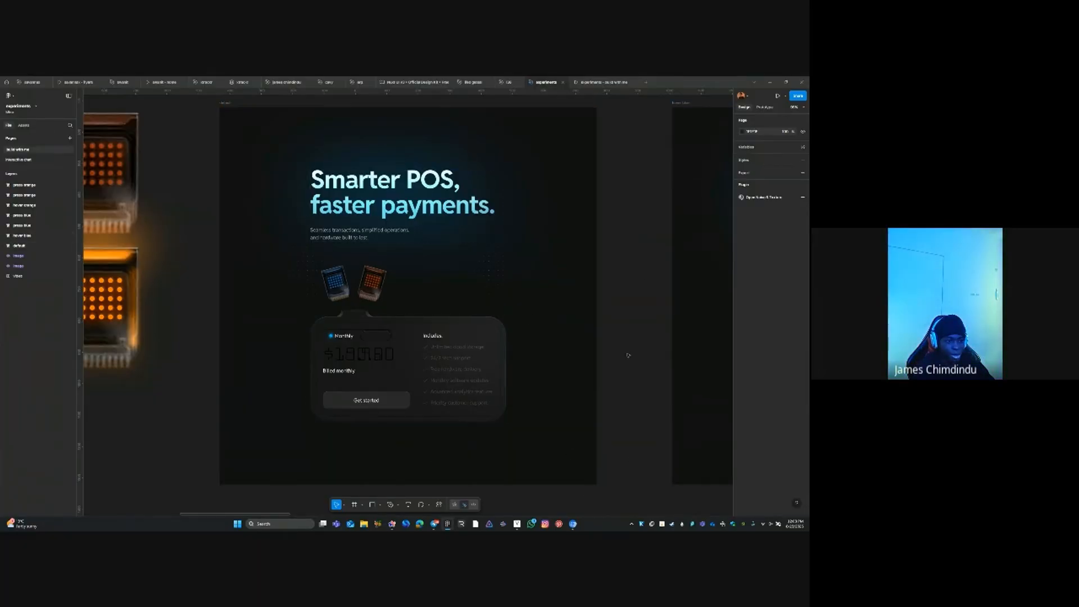
pyautogui.moveTo(391, 524)
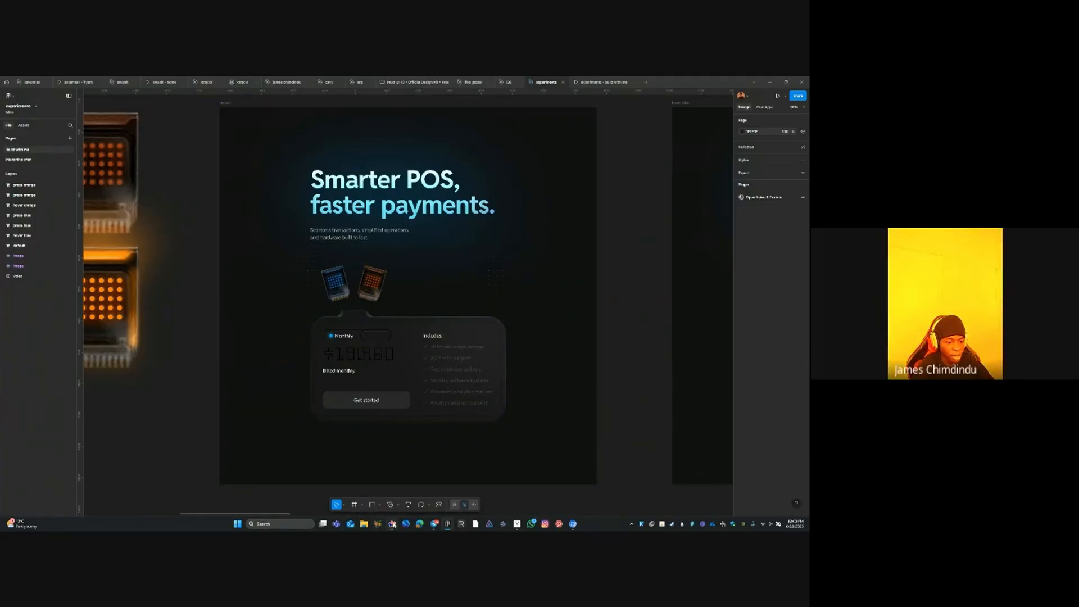
pyautogui.hotkey('alt', 'Tab')
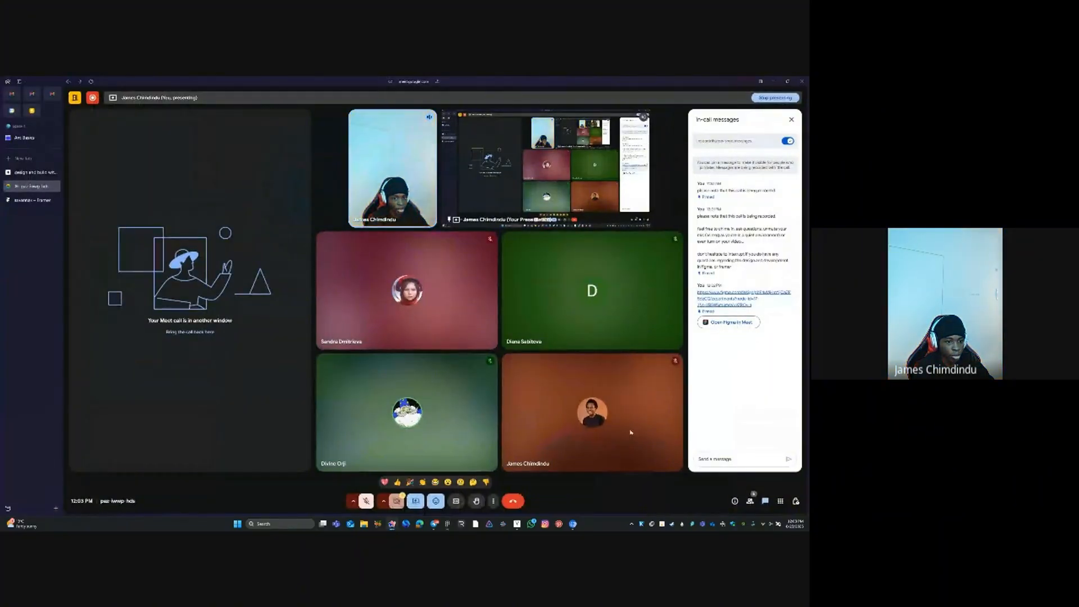
# Switch to Figma and save the experiments file's share settings with access for Anyone
pyautogui.click(448, 524)
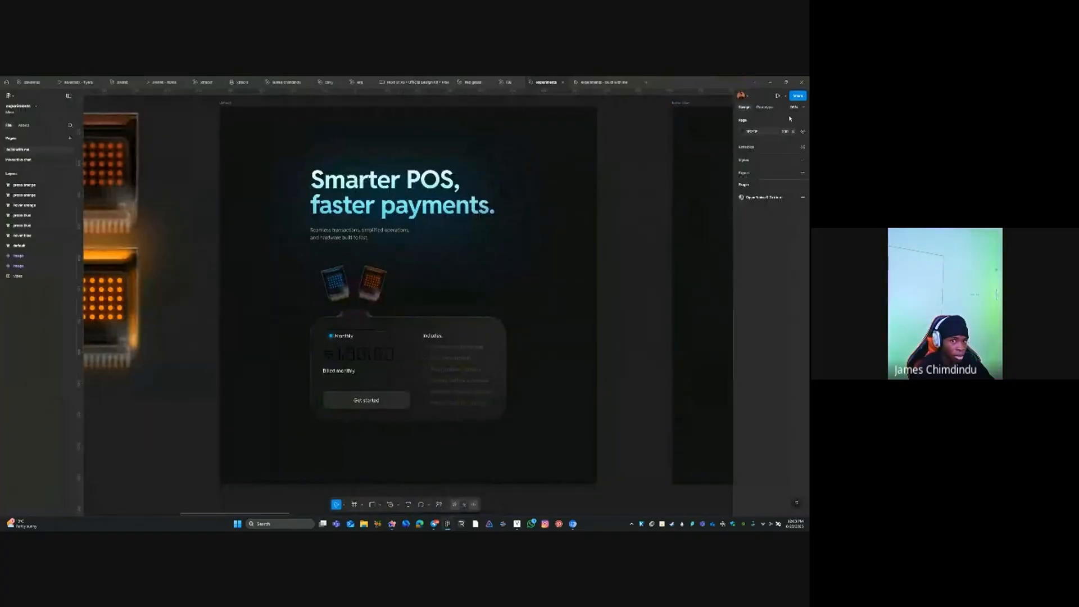
pyautogui.click(795, 96)
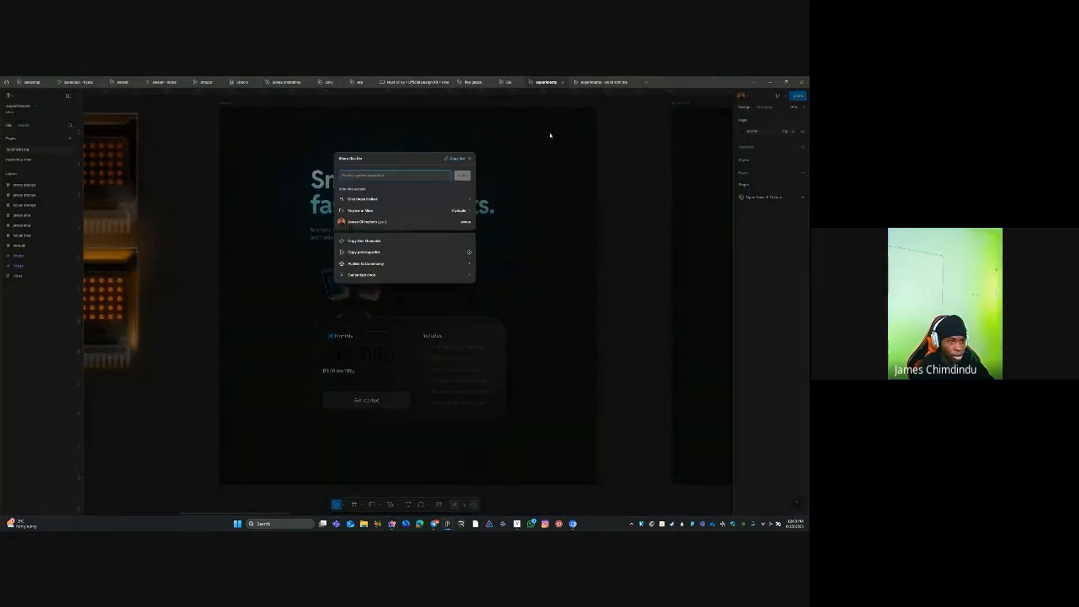
pyautogui.click(398, 199)
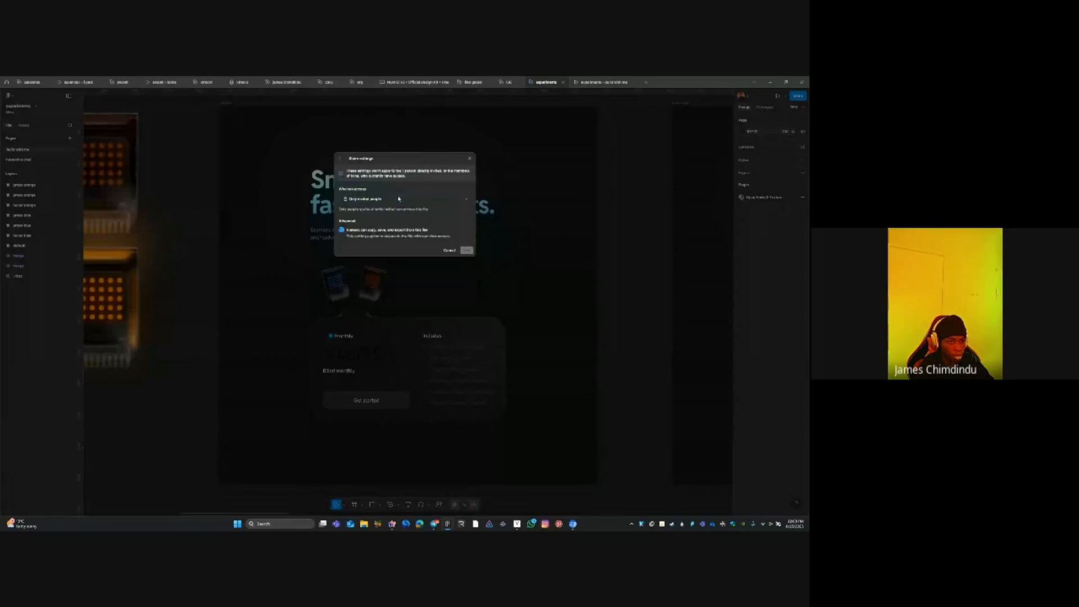
pyautogui.click(388, 199)
pyautogui.click(387, 190)
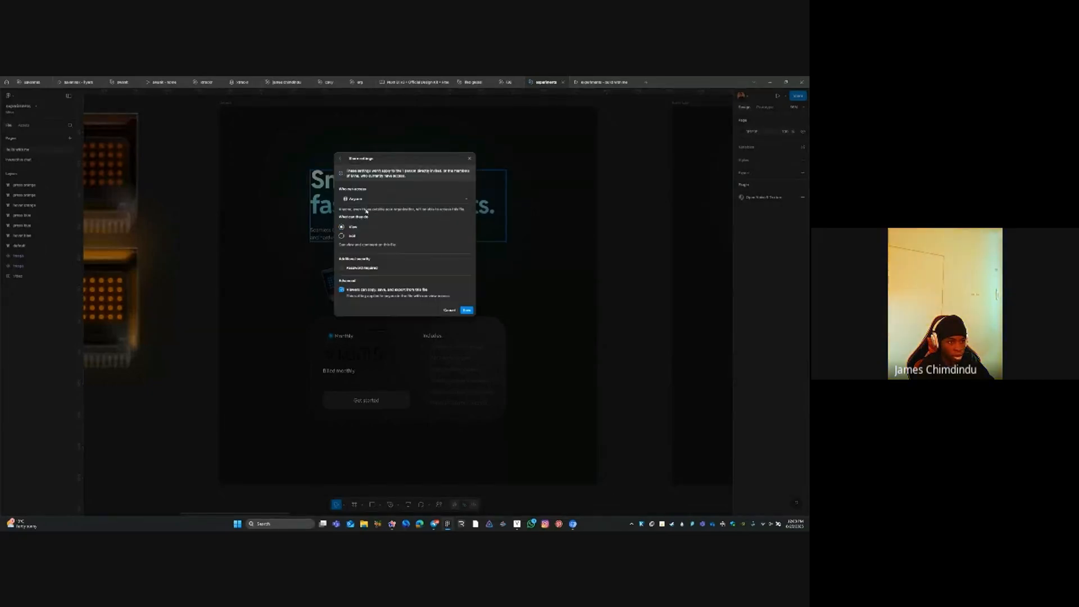
pyautogui.click(467, 311)
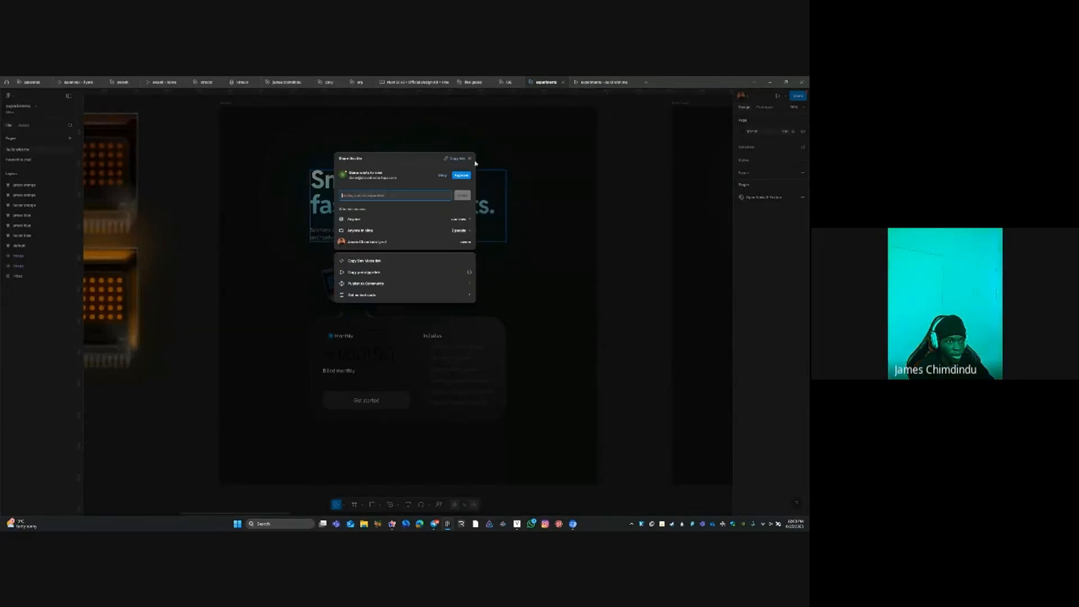
pyautogui.click(752, 94)
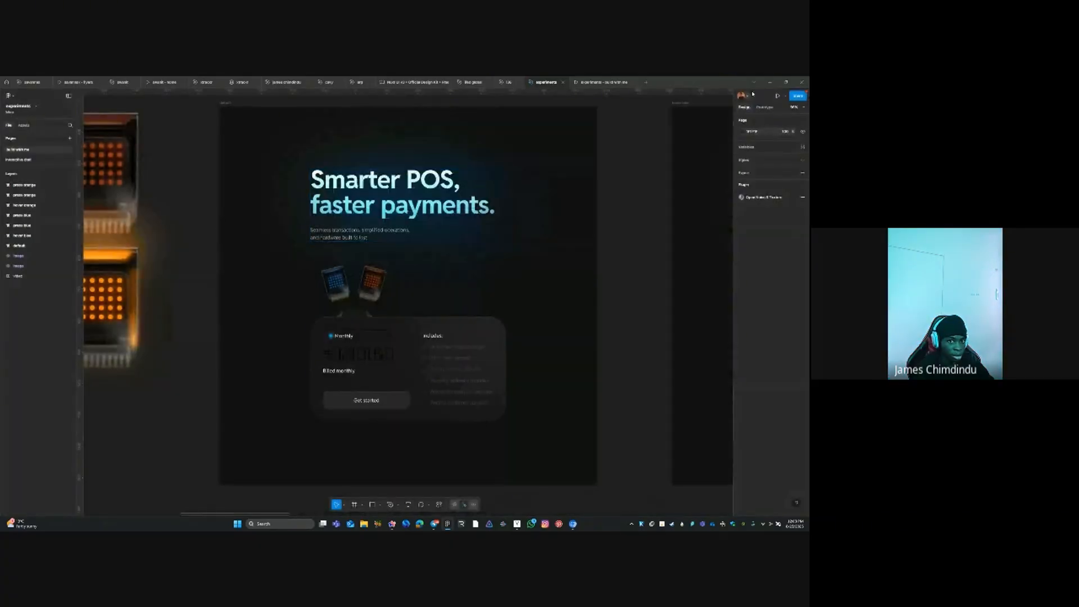
# Approve the participant's pending request to view the experiments file and close the sharing dialog
pyautogui.click(798, 96)
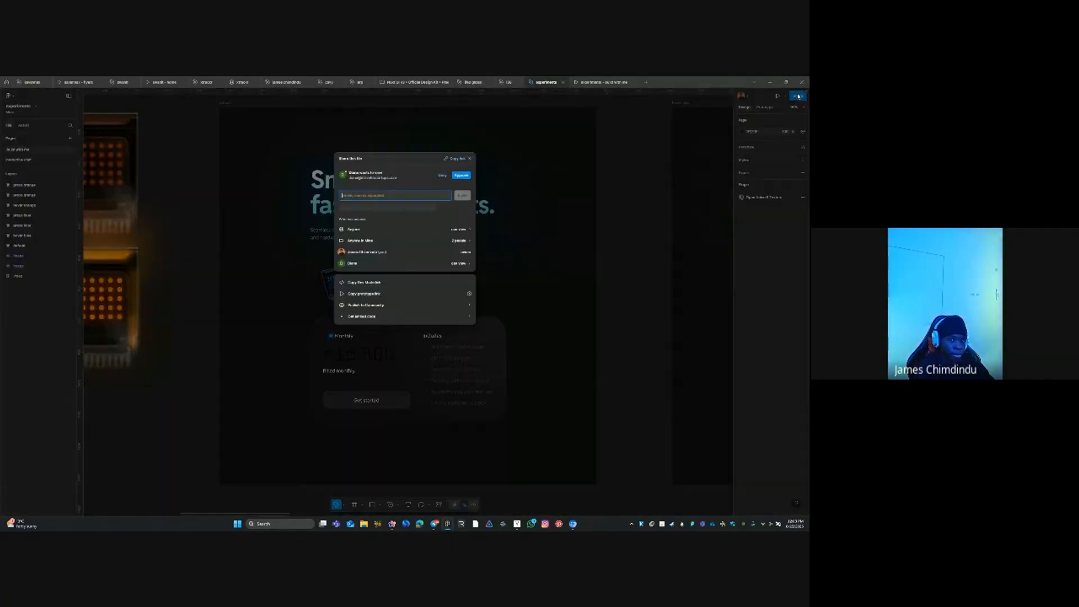
pyautogui.click(461, 175)
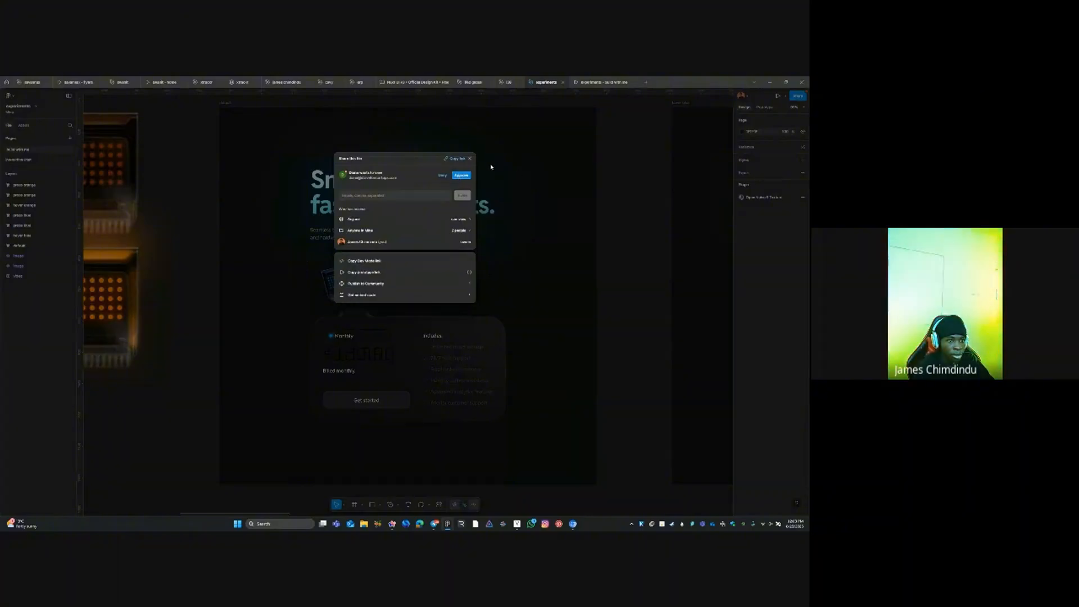
pyautogui.click(470, 159)
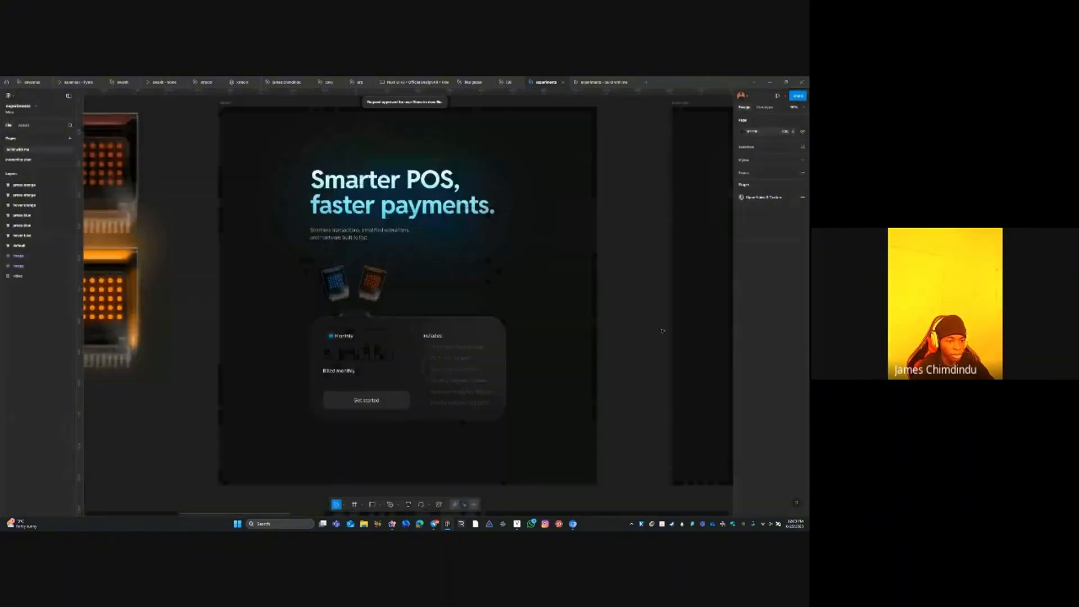
# Switch to the browser and open framer.com in a new tab
pyautogui.click(391, 524)
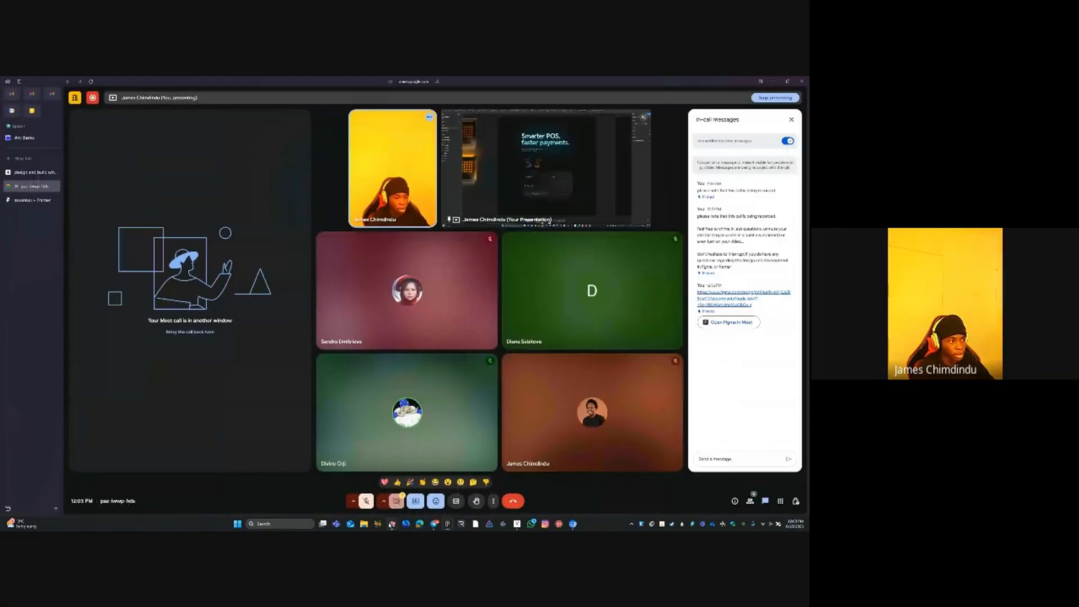
pyautogui.click(27, 159)
pyautogui.write('frame')
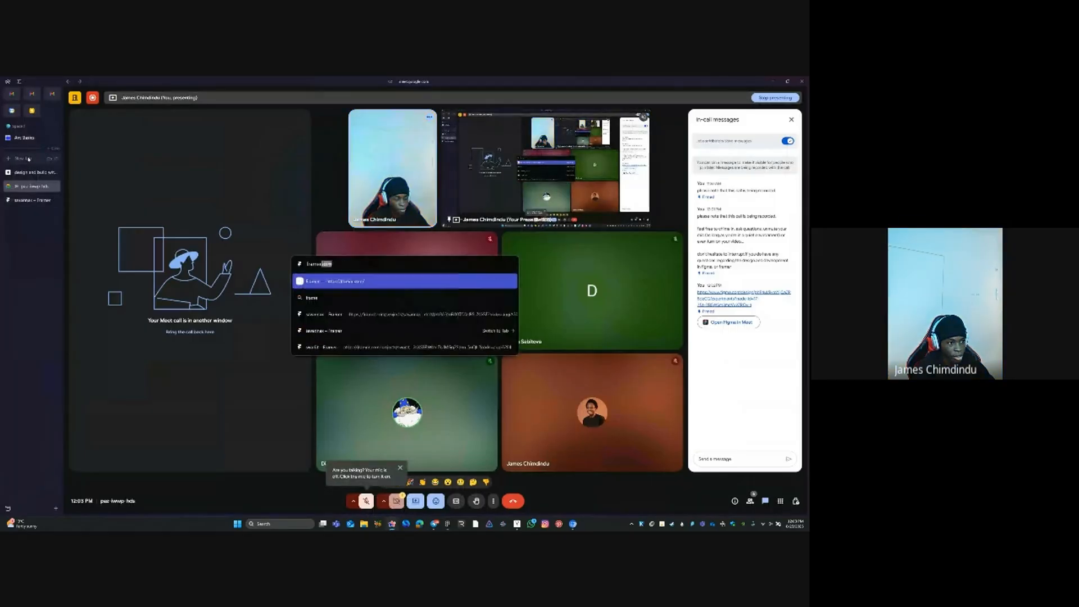
pyautogui.write('r.com')
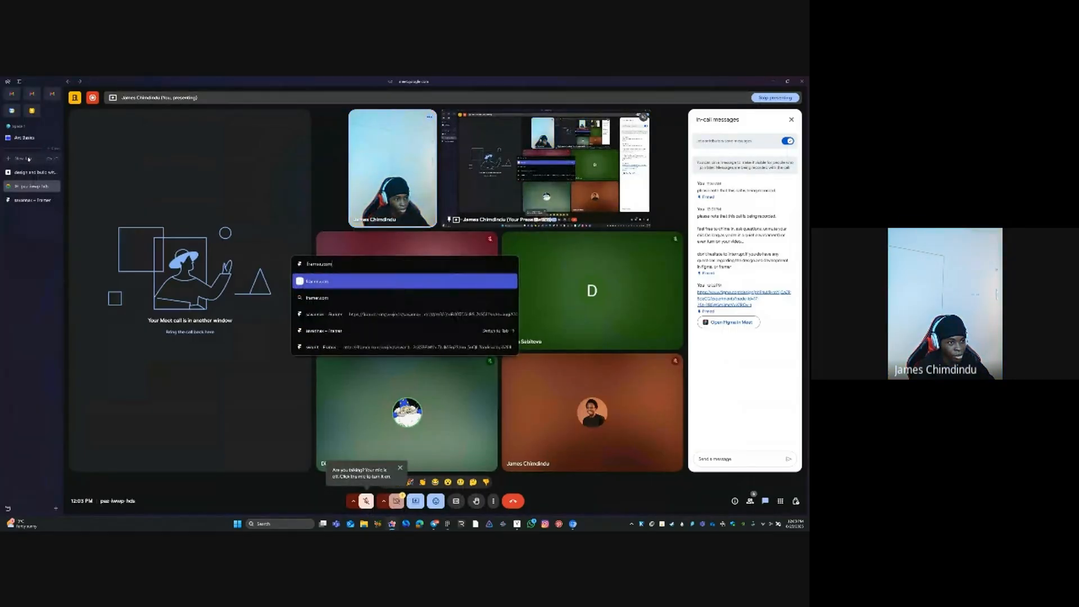
pyautogui.press('Return')
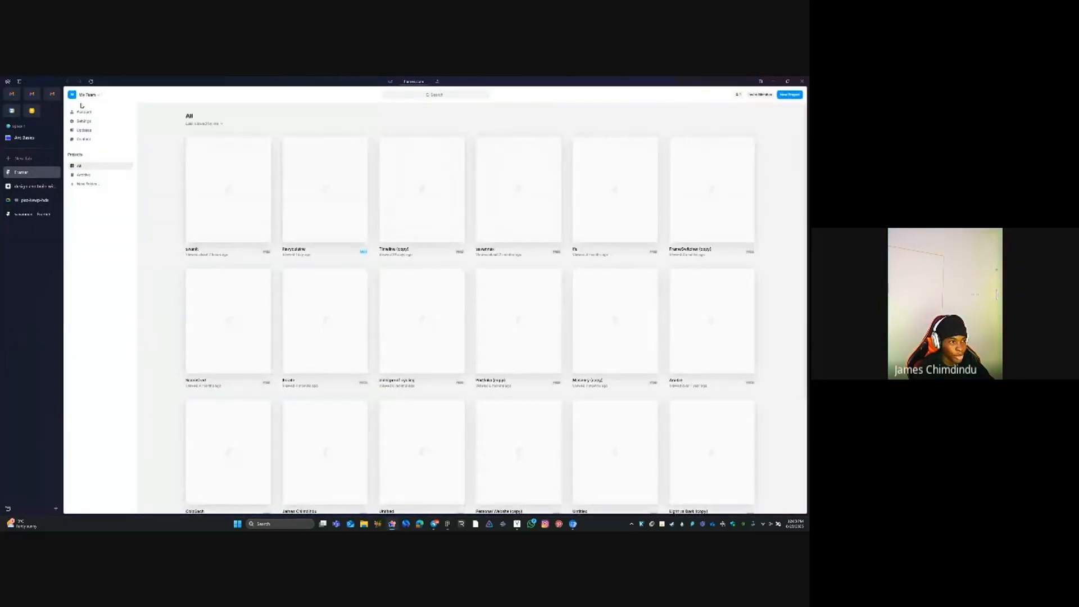
# Create a new blank Framer project
pyautogui.click(787, 95)
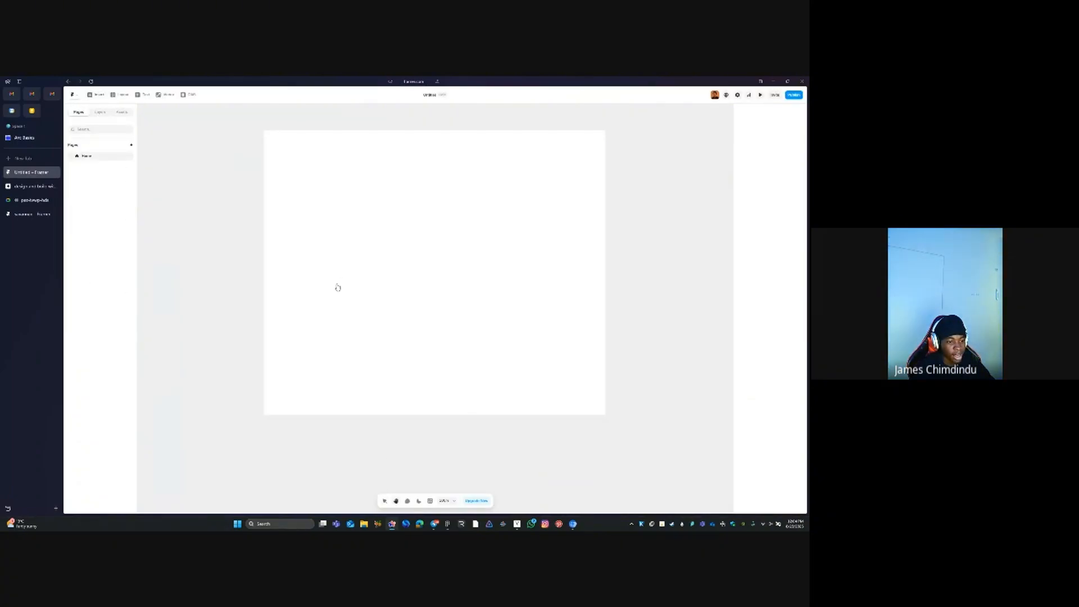
pyautogui.click(418, 501)
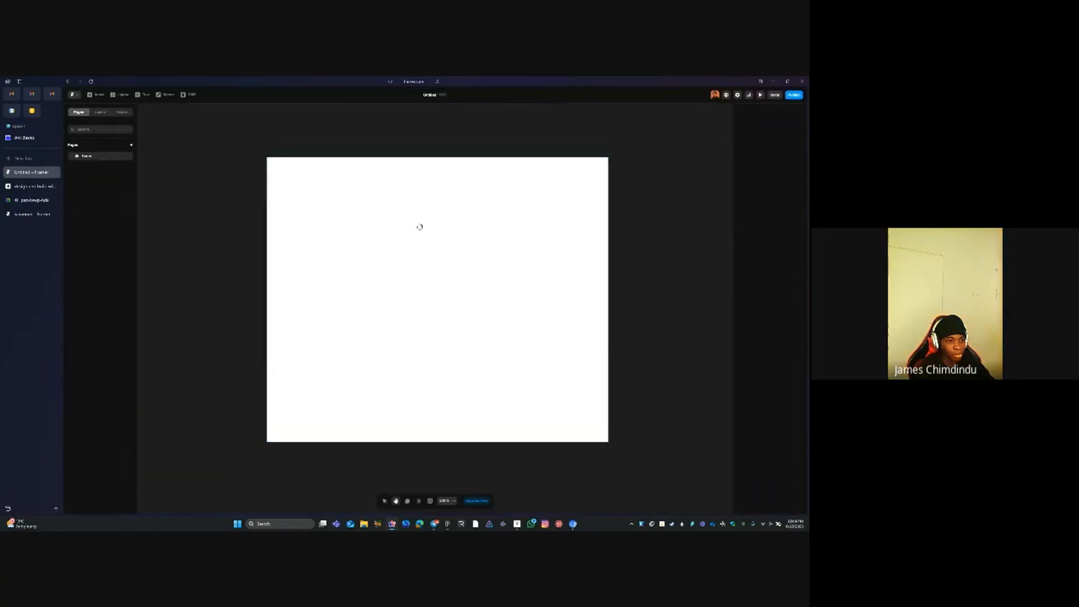
pyautogui.moveTo(420, 227); pyautogui.dragTo(421, 220)
pyautogui.click(419, 501)
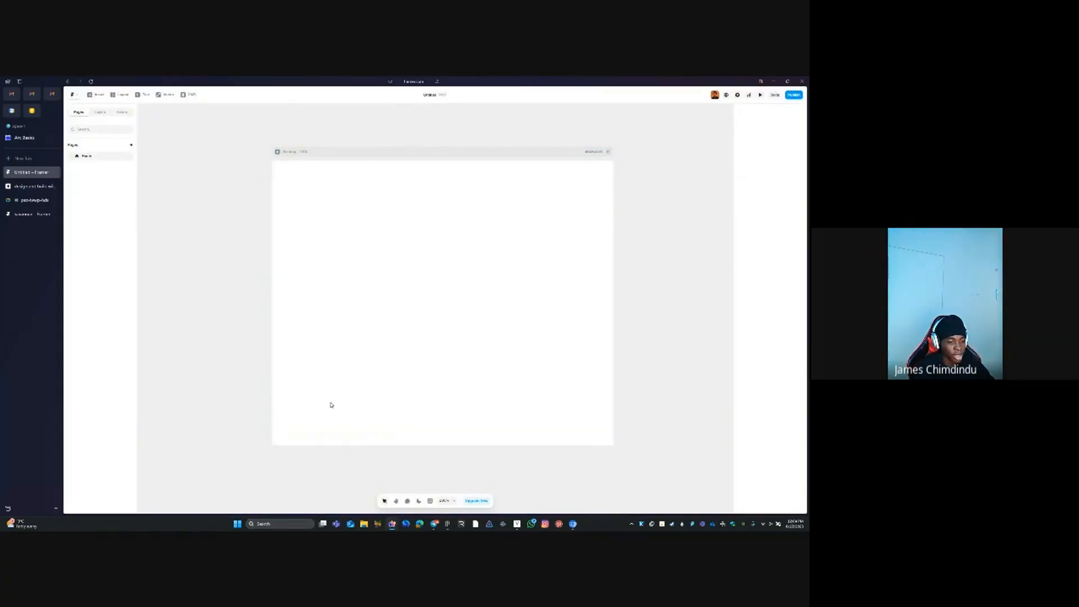
# Rename the page's primary breakpoint to "desktop" in lowercase
pyautogui.doubleClick(308, 152)
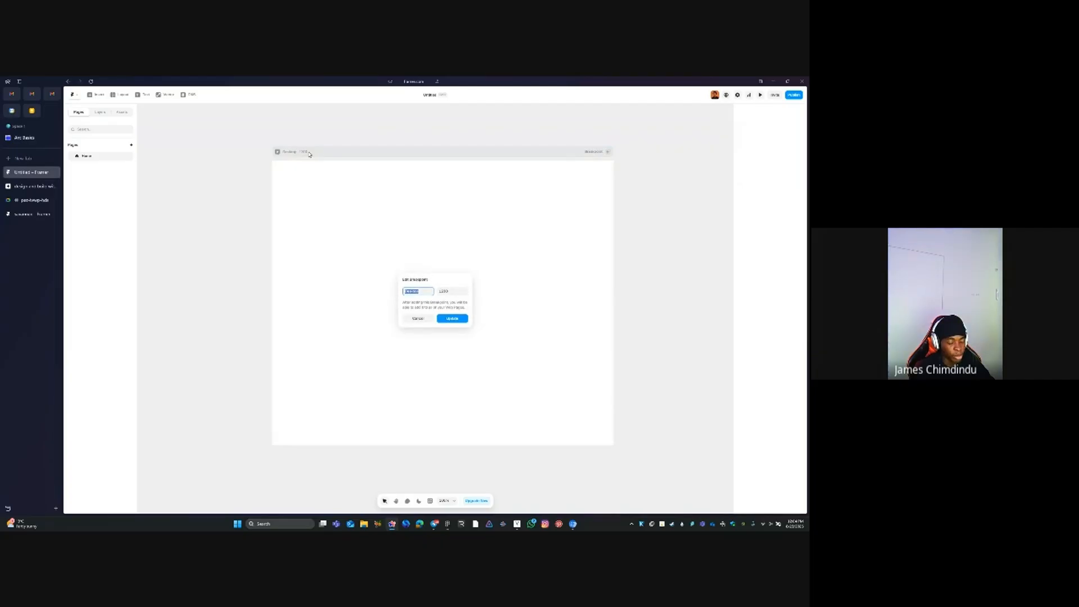
pyautogui.write('ma')
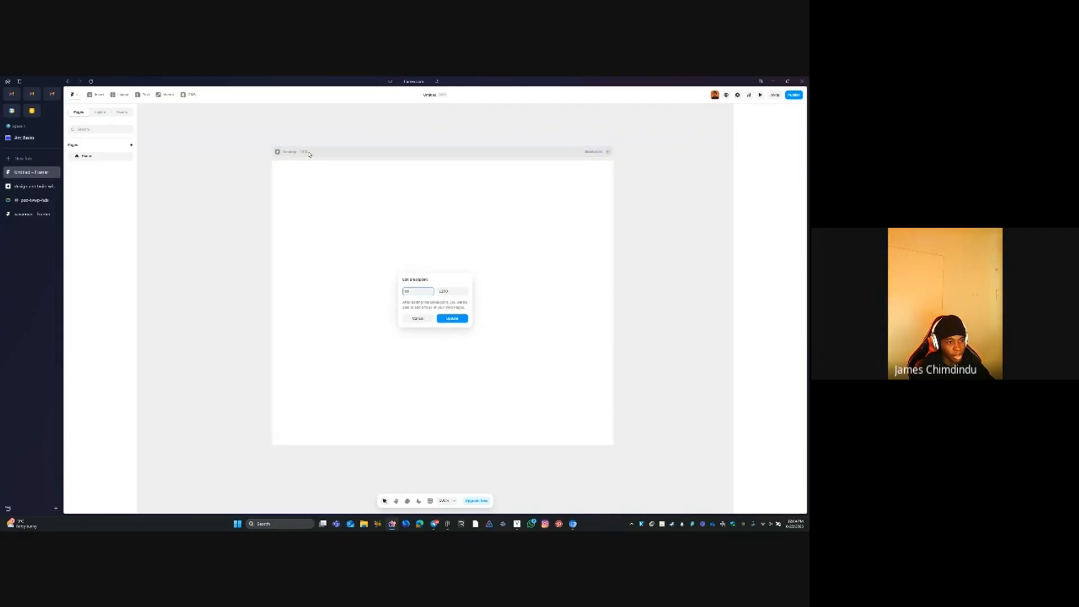
pyautogui.write('in')
pyautogui.press('Return')
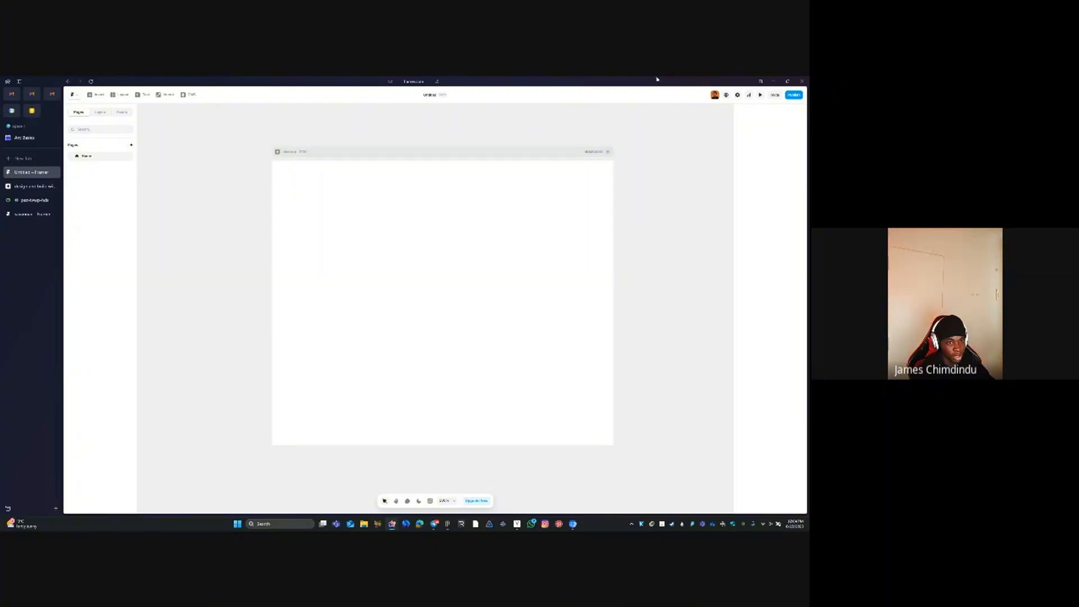
# Add a Tablet breakpoint beside the desktop one and rename it "tablet"
pyautogui.click(607, 153)
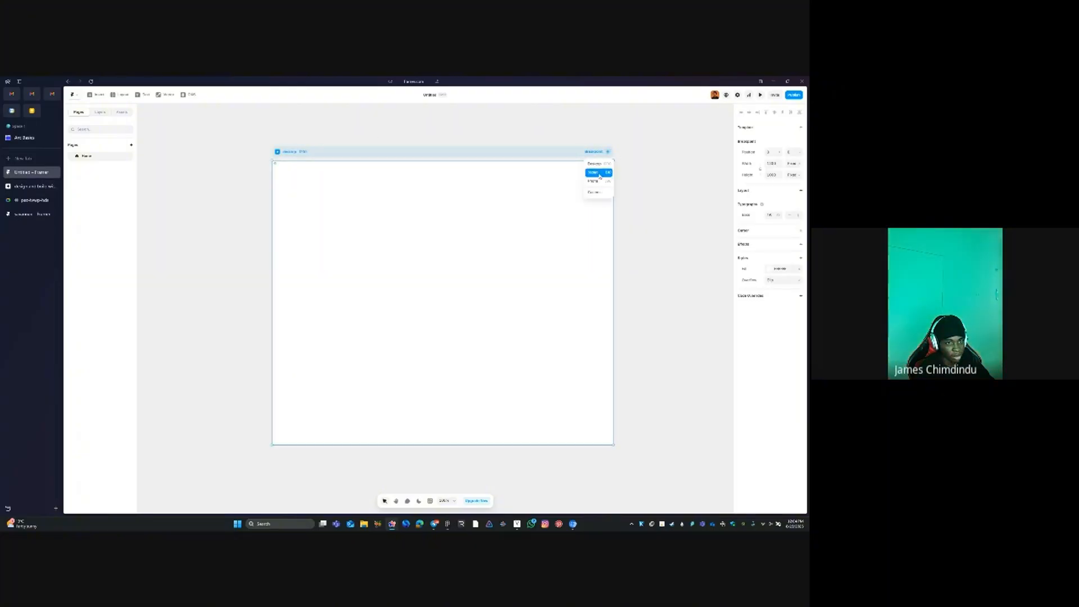
pyautogui.click(597, 172)
pyautogui.doubleClick(493, 161)
pyautogui.write('tablet')
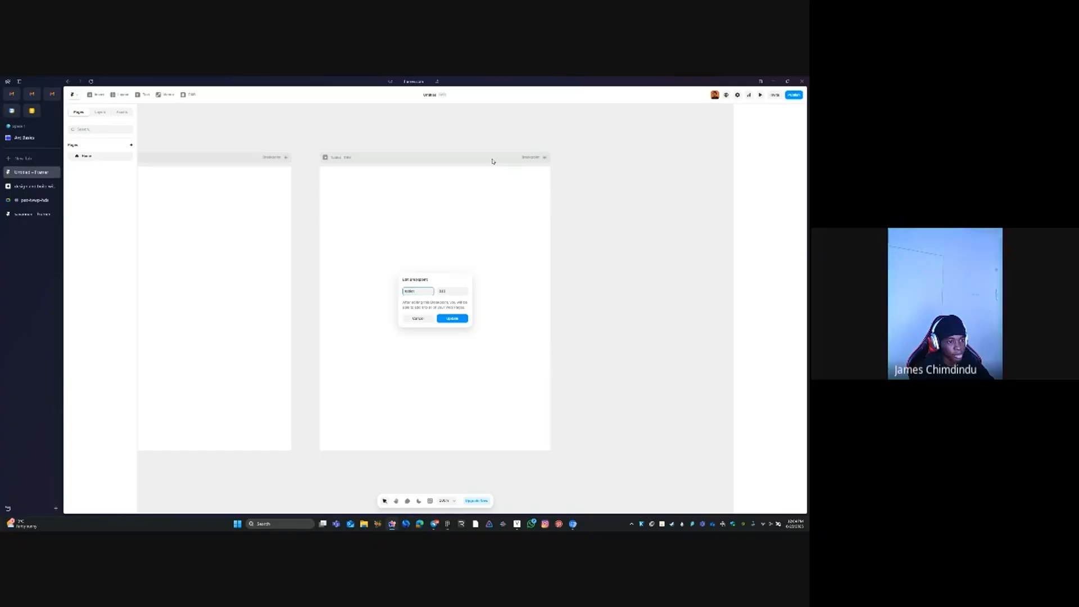
pyautogui.press('Return')
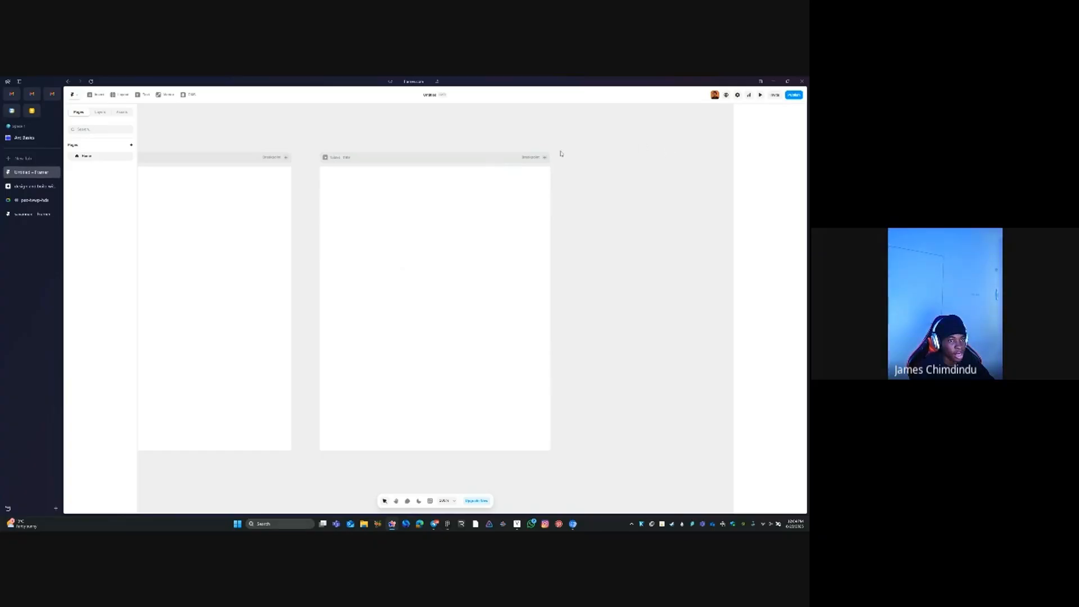
# Add a Phone breakpoint beside the tablet one and rename it "phone"
pyautogui.click(545, 157)
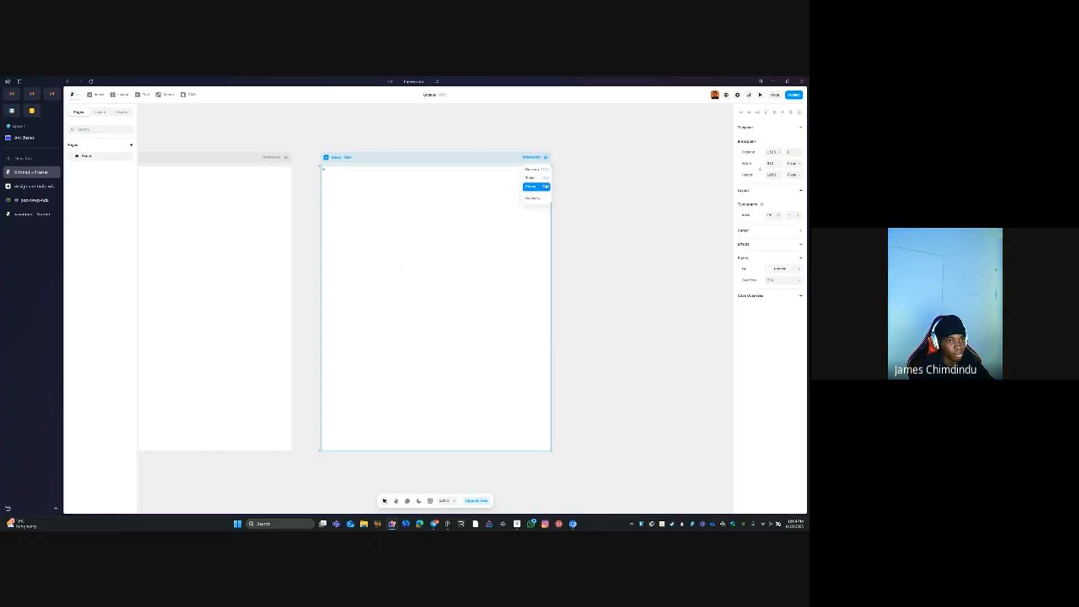
pyautogui.click(527, 187)
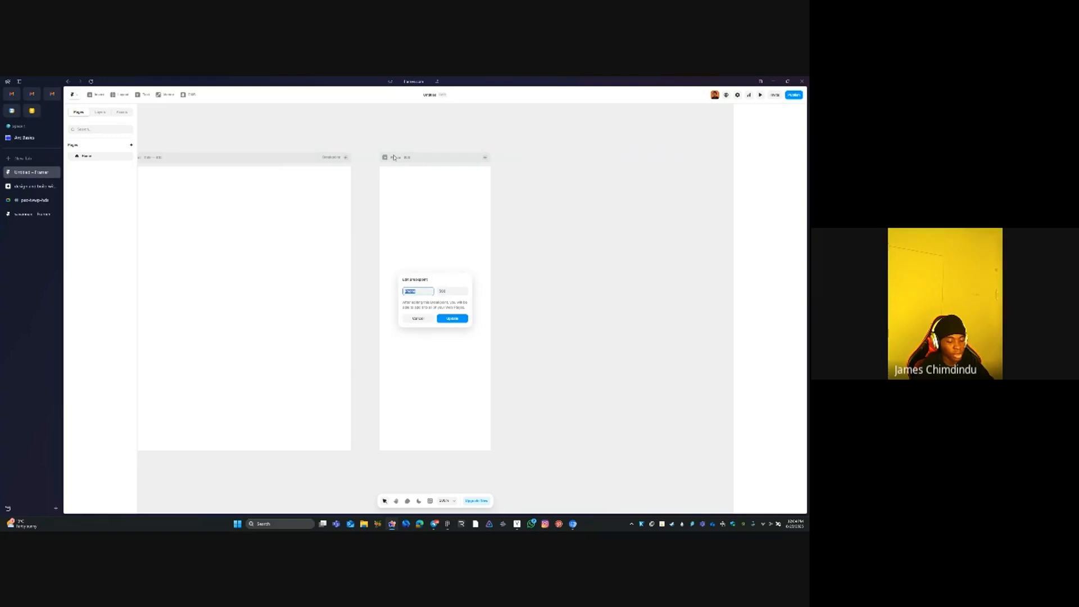
pyautogui.write('phone')
pyautogui.press('Return')
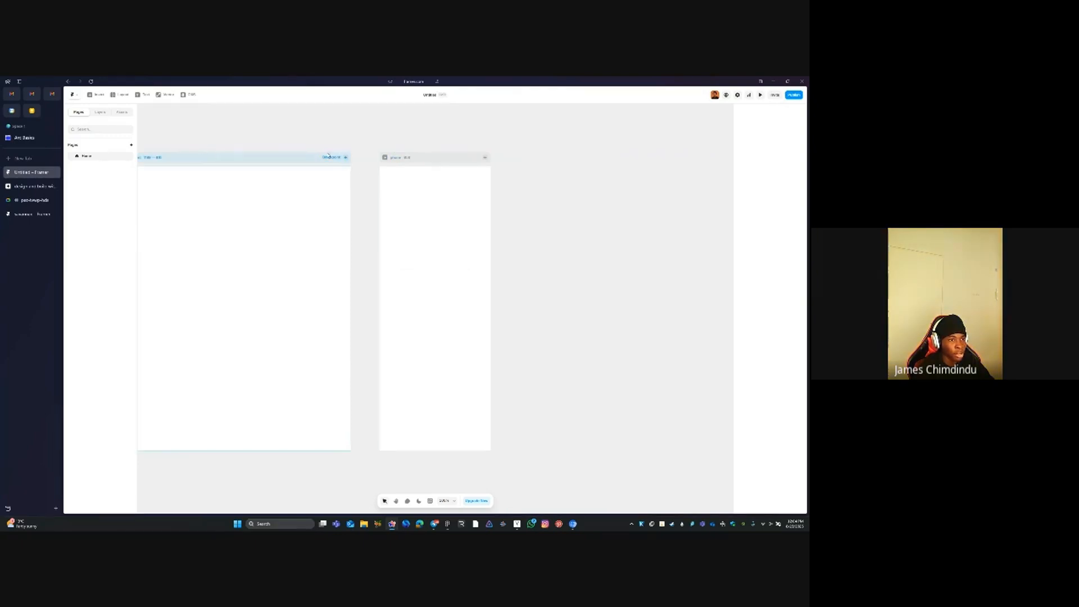
# Look over the desktop, tablet and phone breakpoints on the canvas and check their width ranges, with the desktop breakpoint selected
pyautogui.moveTo(208, 182); pyautogui.dragTo(475, 197)
pyautogui.moveTo(241, 205); pyautogui.dragTo(441, 193)
pyautogui.moveTo(570, 290); pyautogui.dragTo(546, 268)
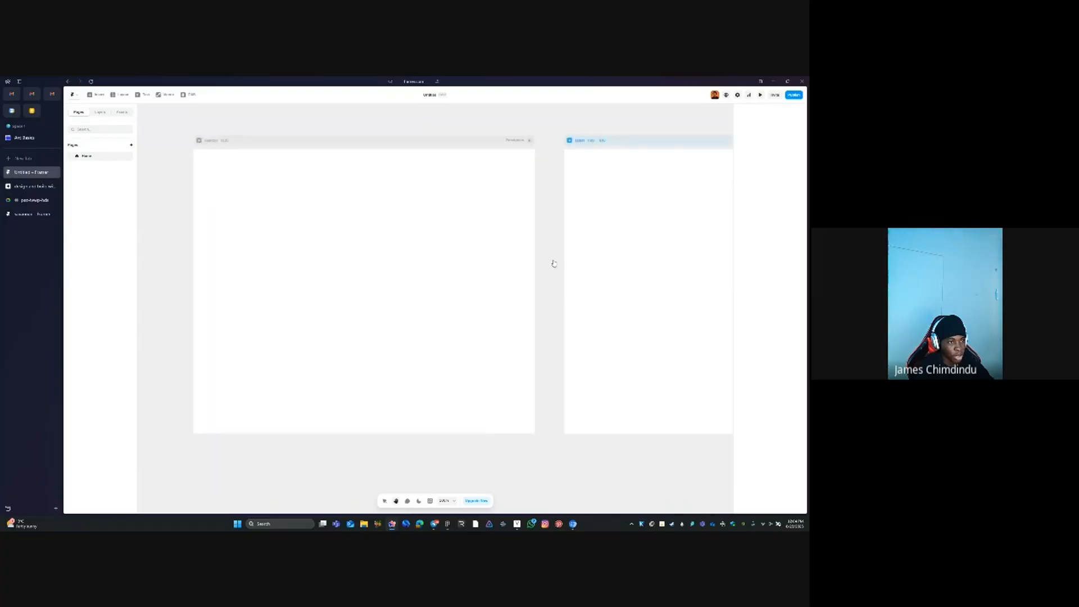
pyautogui.click(459, 137)
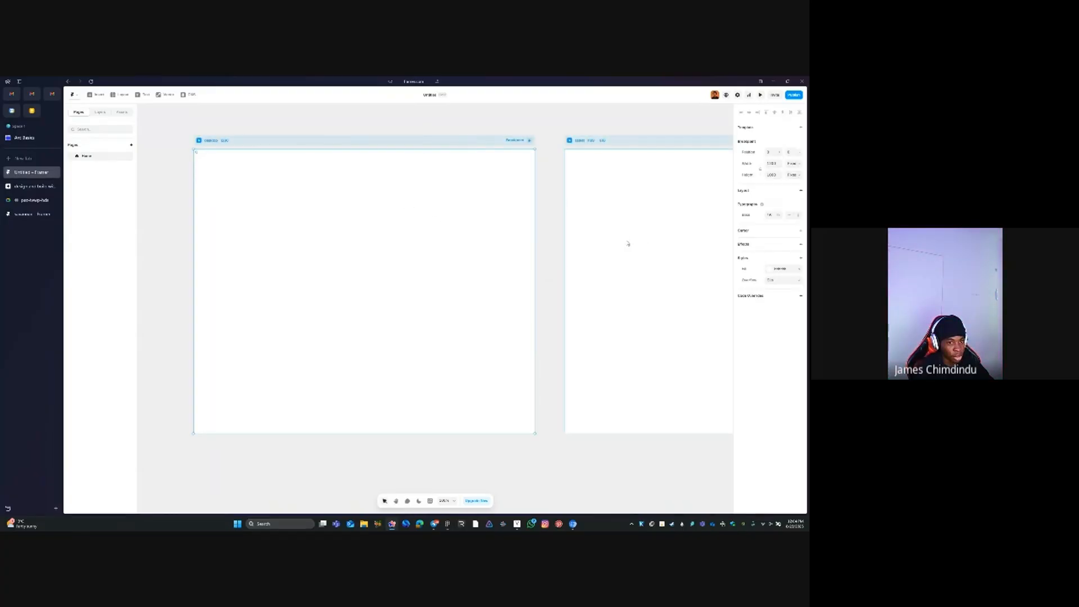
pyautogui.hscroll(3, 550, 253)
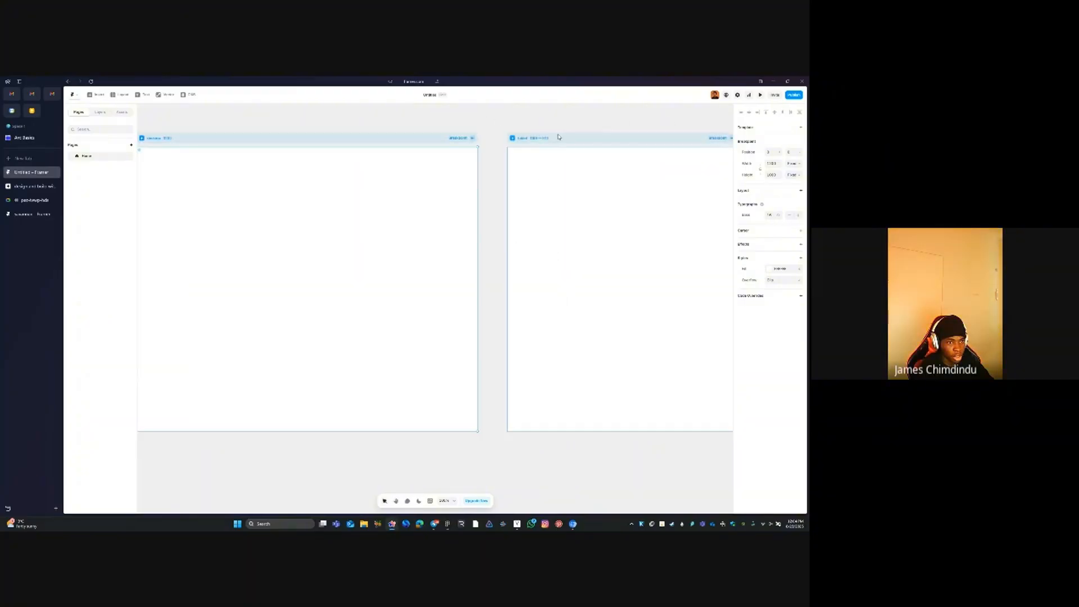
pyautogui.hscroll(3, 616, 197)
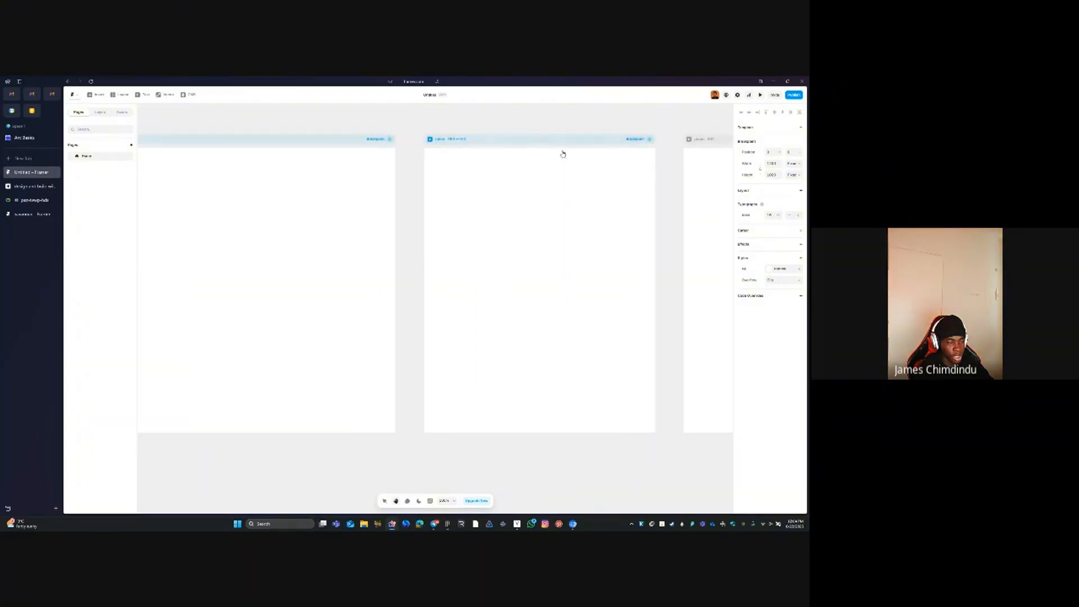
pyautogui.hscroll(-5, 475, 202)
pyautogui.hscroll(1, 556, 264)
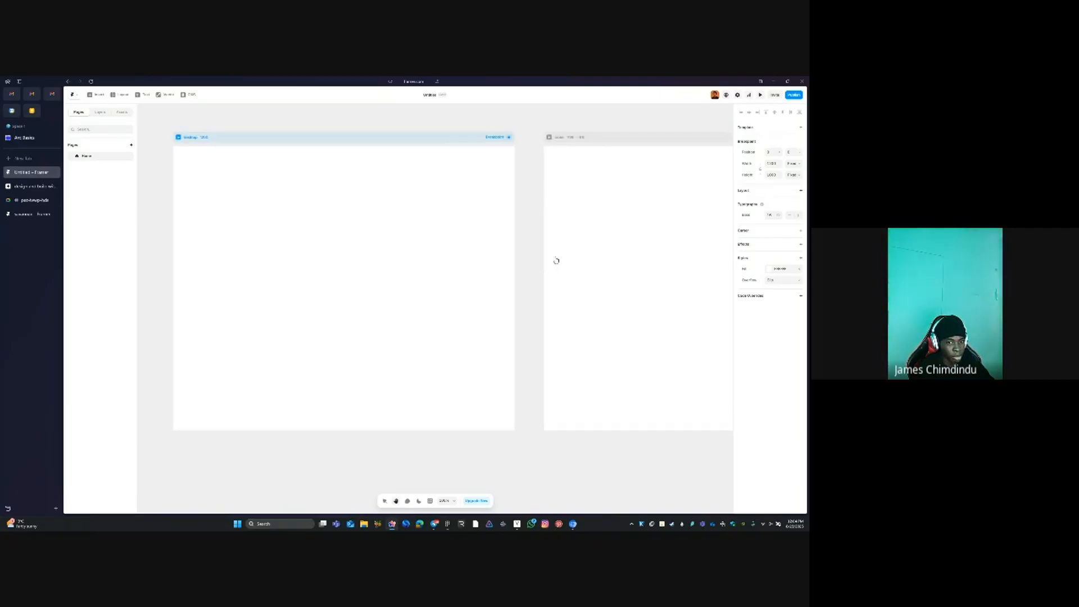
pyautogui.moveTo(516, 259); pyautogui.dragTo(476, 263)
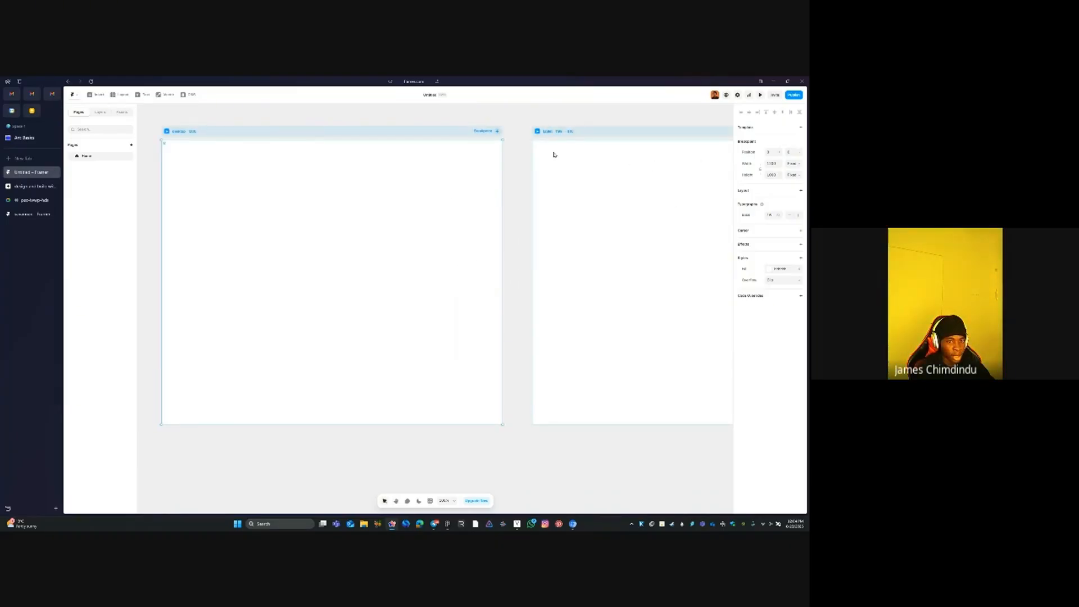
# Add a vertical stack layout to the desktop breakpoint and set its gap to 0
pyautogui.click(748, 191)
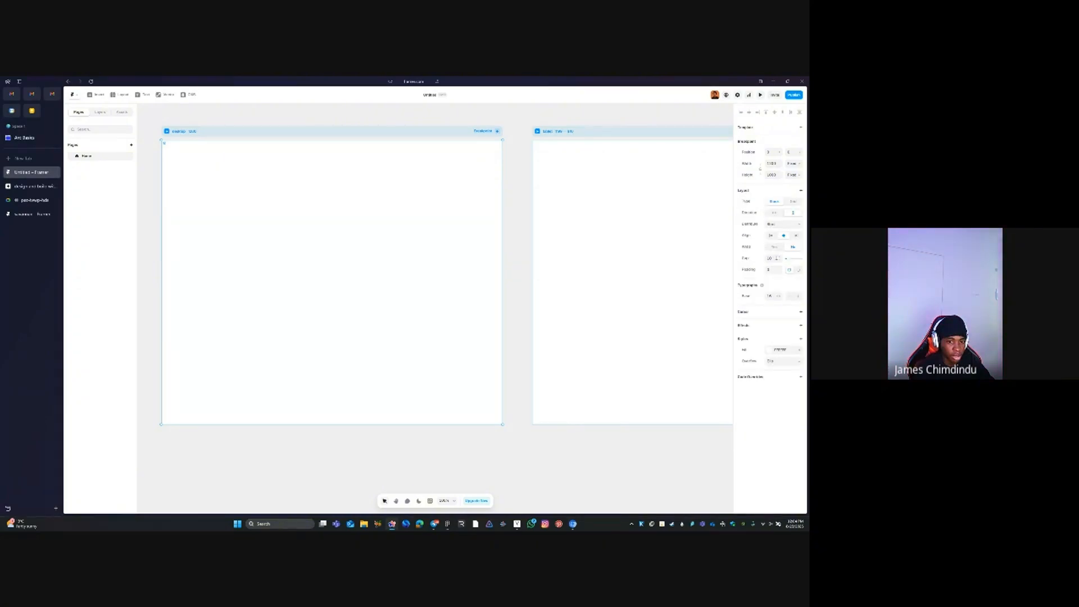
pyautogui.press('Tab')
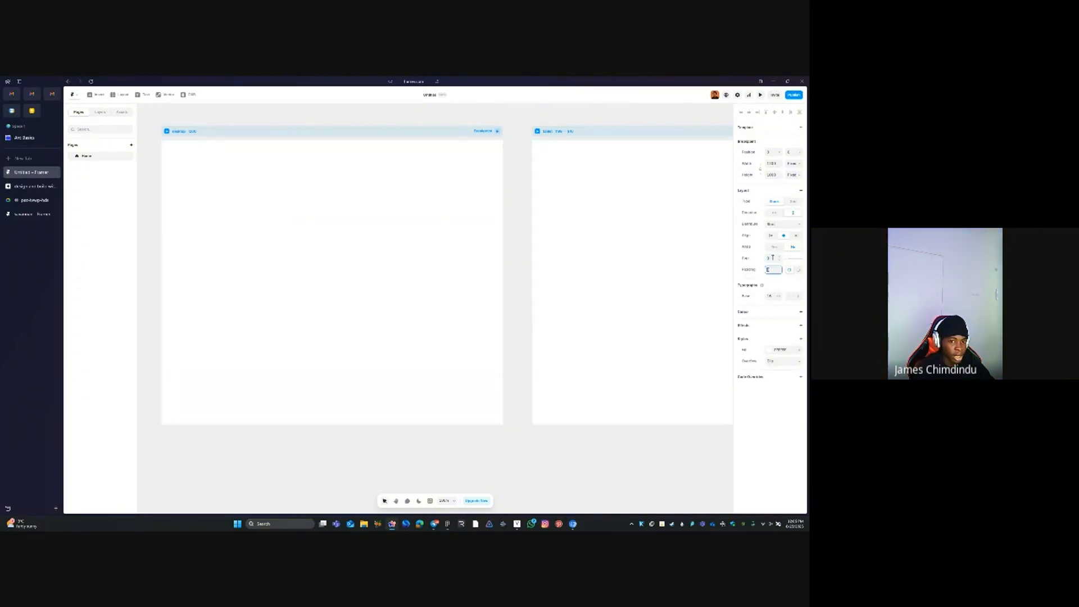
pyautogui.click(518, 115)
pyautogui.click(450, 131)
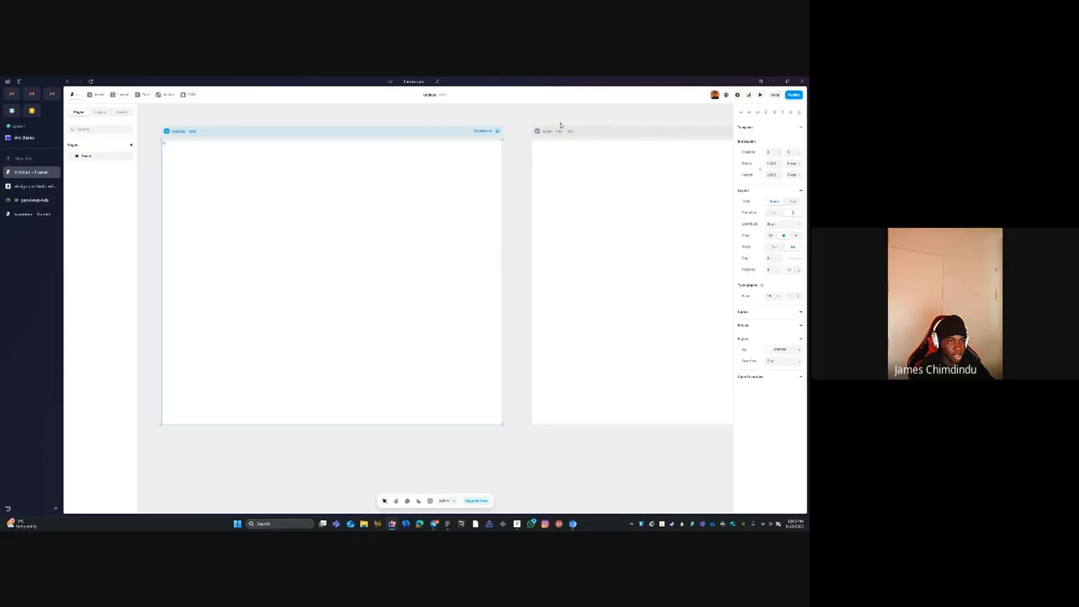
pyautogui.click(533, 113)
pyautogui.hscroll(2, 562, 120)
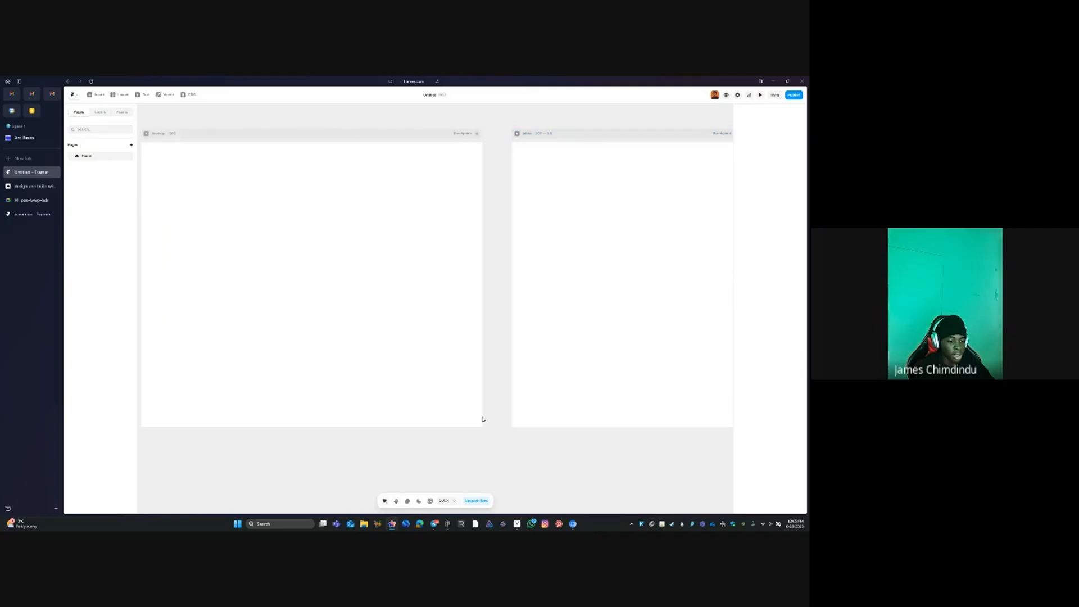
# Switch to Figma, inspect the default frame's heading and pricing container, and copy the hex code of the frame's solid background fill
pyautogui.click(448, 525)
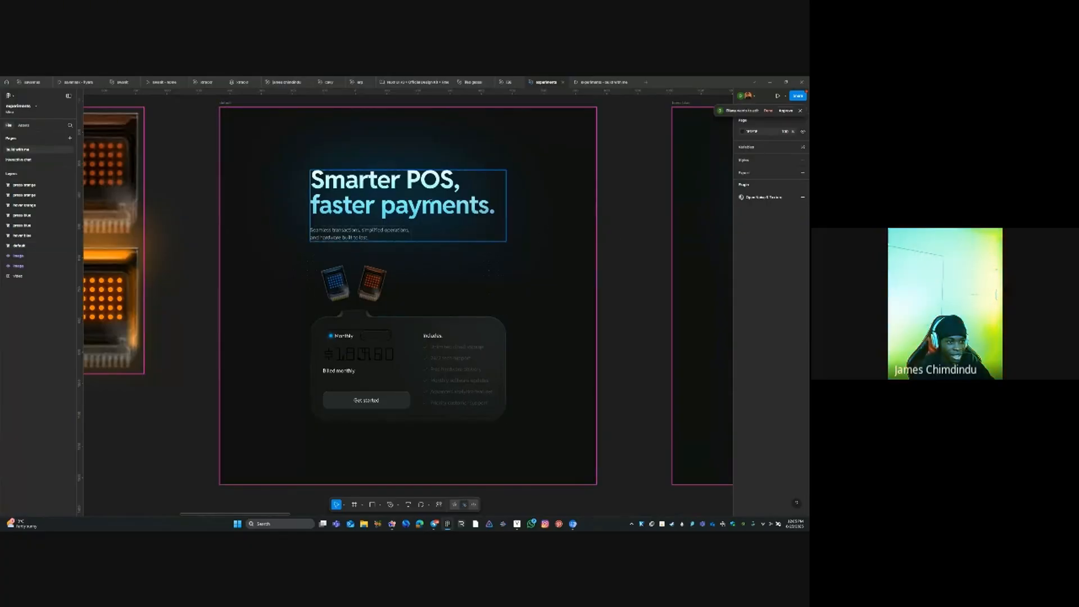
pyautogui.click(425, 214)
pyautogui.click(434, 379)
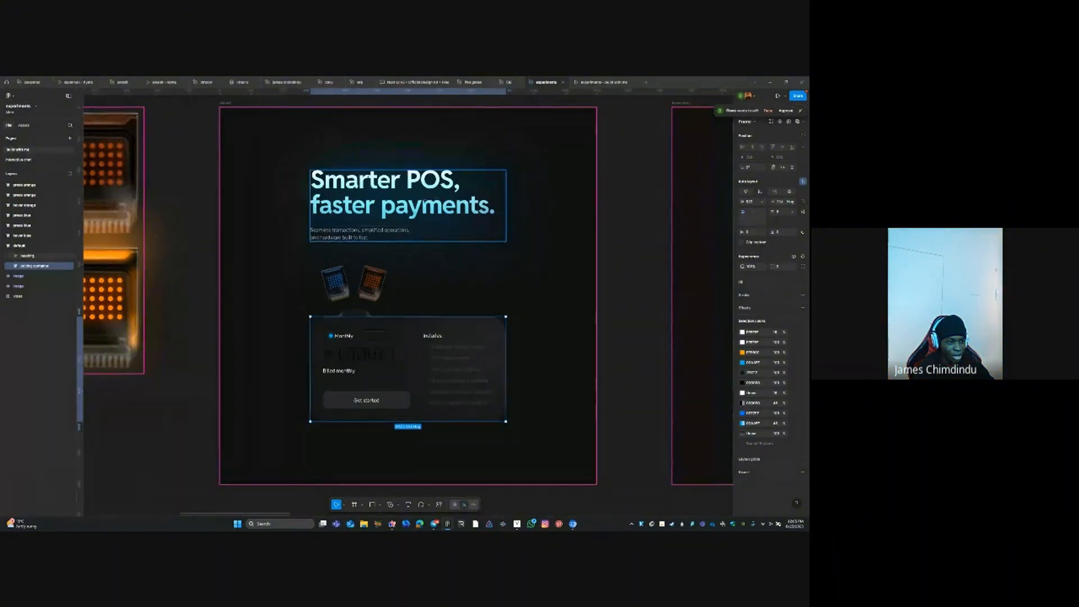
pyautogui.click(447, 218)
pyautogui.click(650, 320)
pyautogui.click(527, 272)
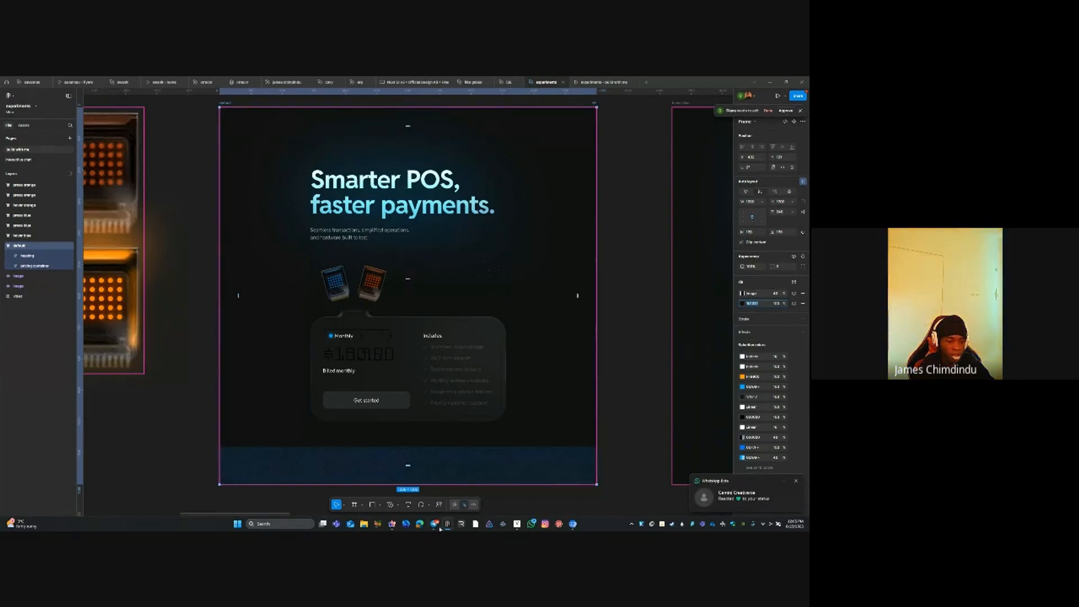
# Switch back to Framer in the browser and set the desktop breakpoint's fill to 101012
pyautogui.click(392, 524)
pyautogui.click(198, 137)
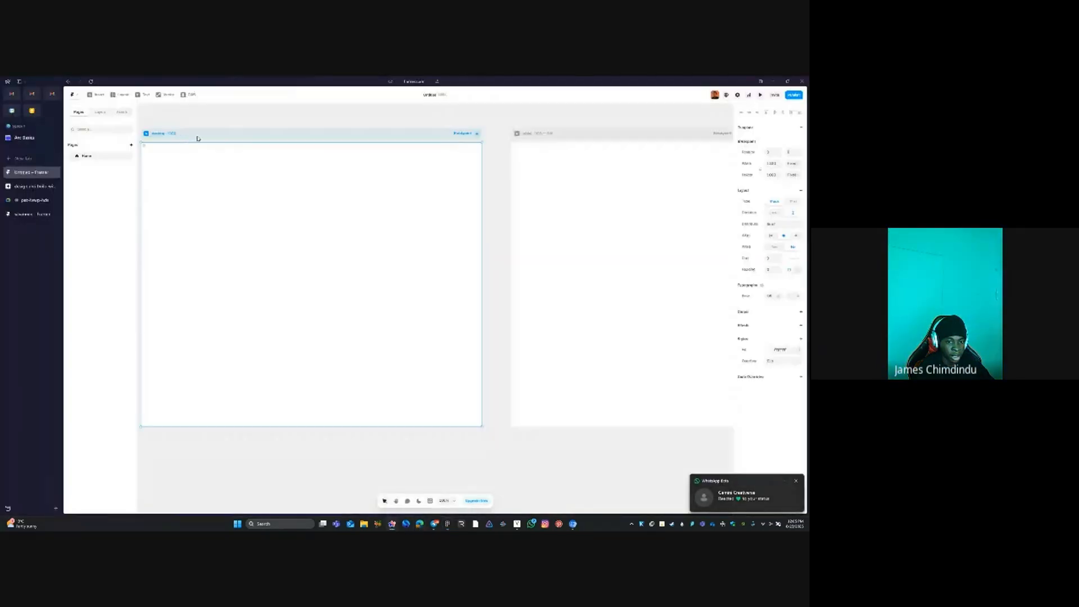
pyautogui.click(772, 349)
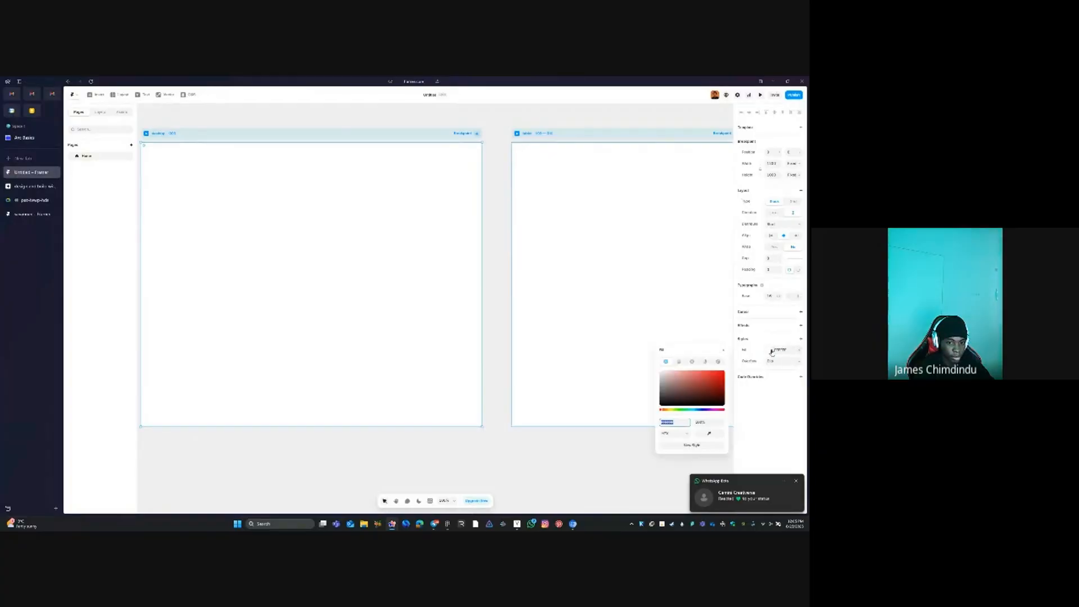
pyautogui.write('101012')
pyautogui.press('Tab')
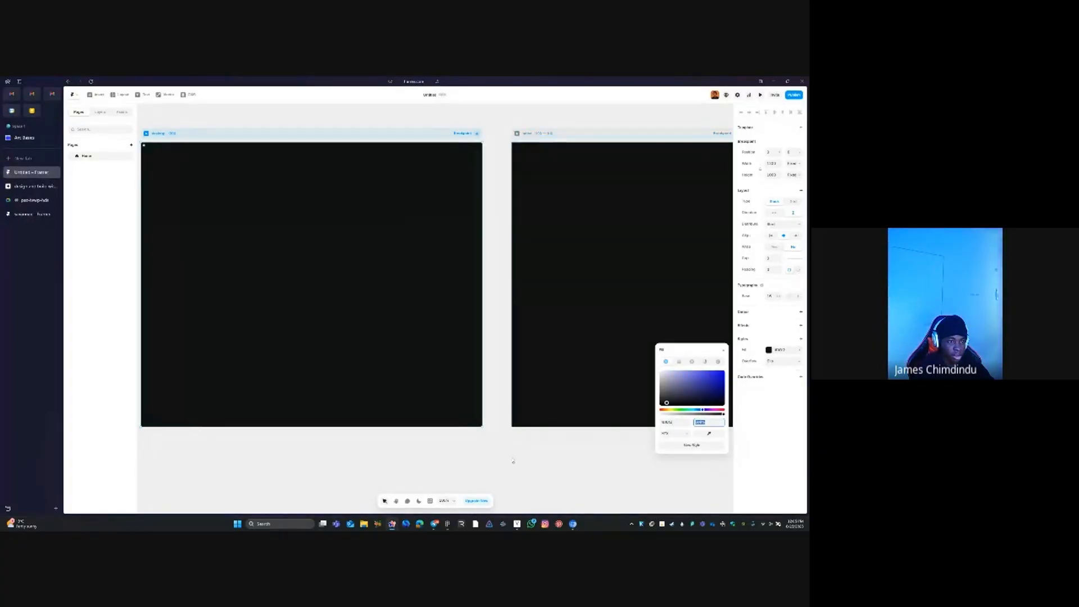
pyautogui.click(511, 459)
# Add a text layer reading "Smarter" to the desktop breakpoint and set its color to white FFFFFF
pyautogui.scroll(-3, 575, 352)
pyautogui.scroll(4, 341, 207)
pyautogui.scroll(-2, 342, 206)
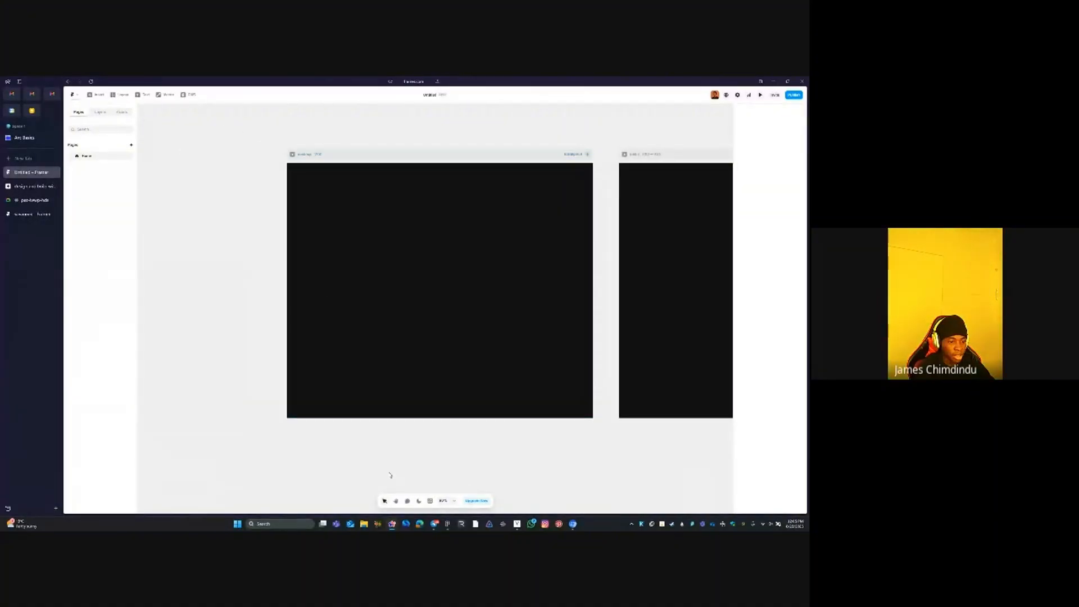
pyautogui.press('t')
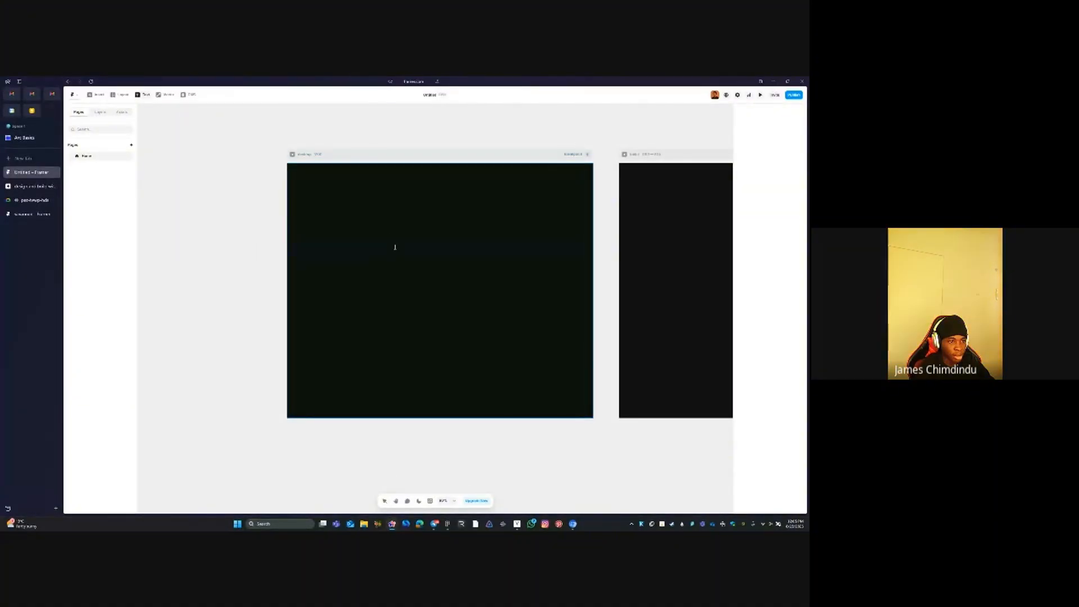
pyautogui.click(395, 247)
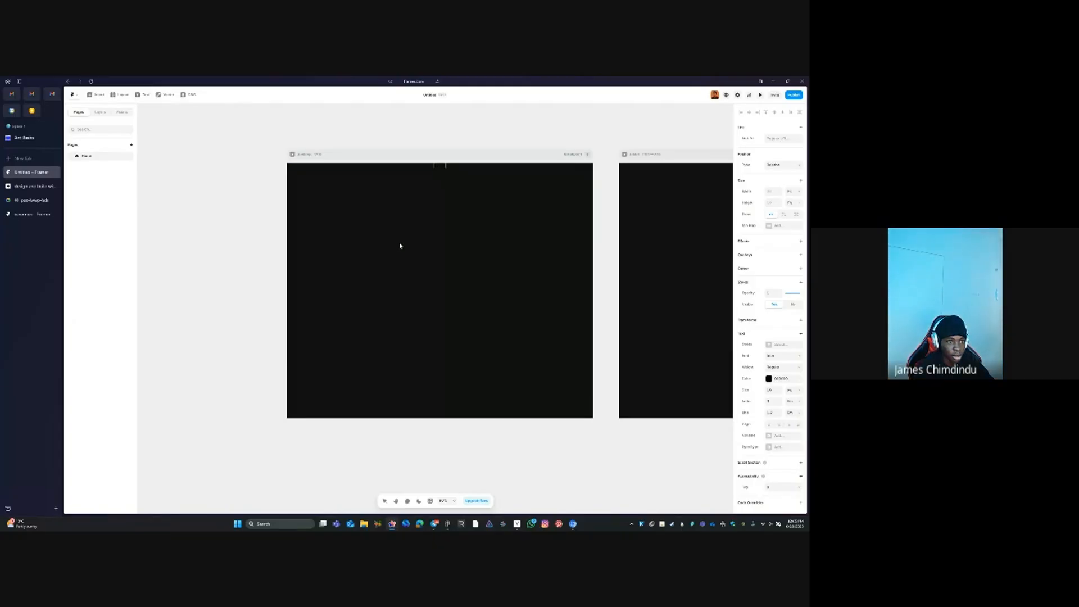
pyautogui.click(702, 343)
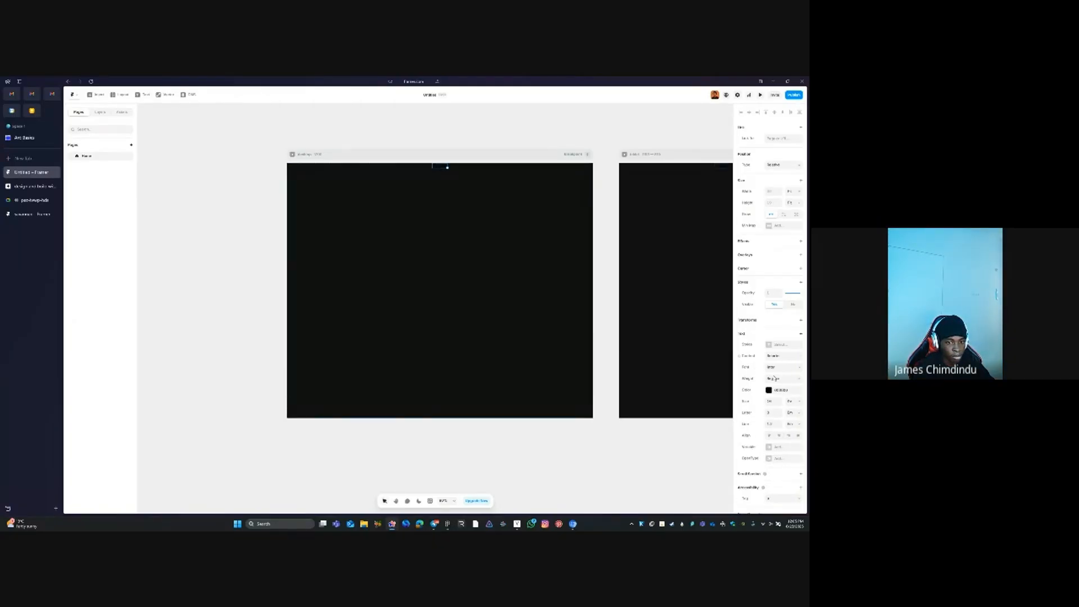
pyautogui.click(769, 390)
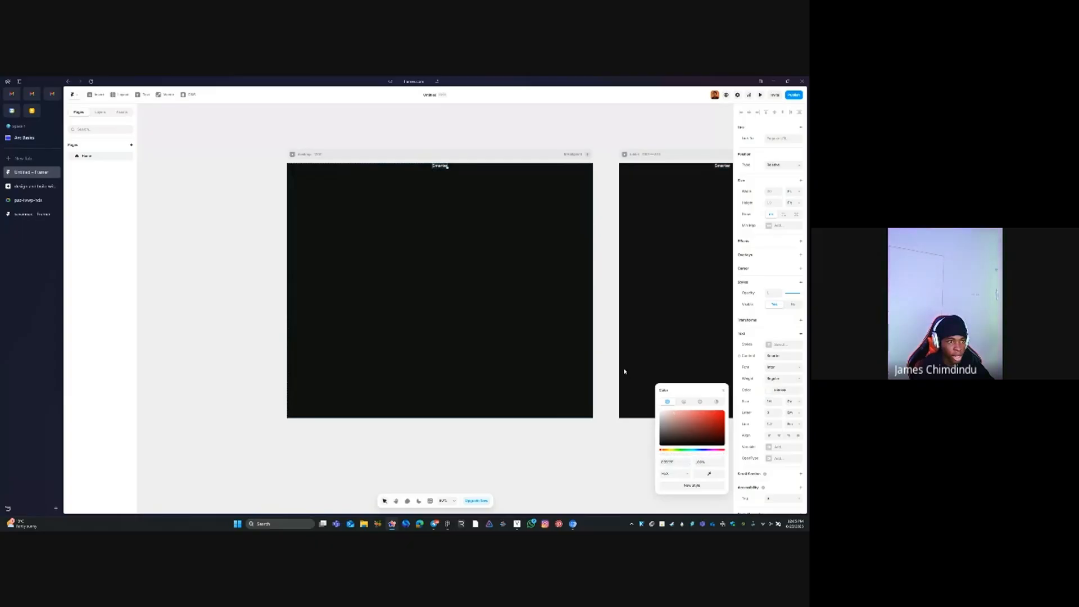
pyautogui.click(465, 135)
pyautogui.click(440, 166)
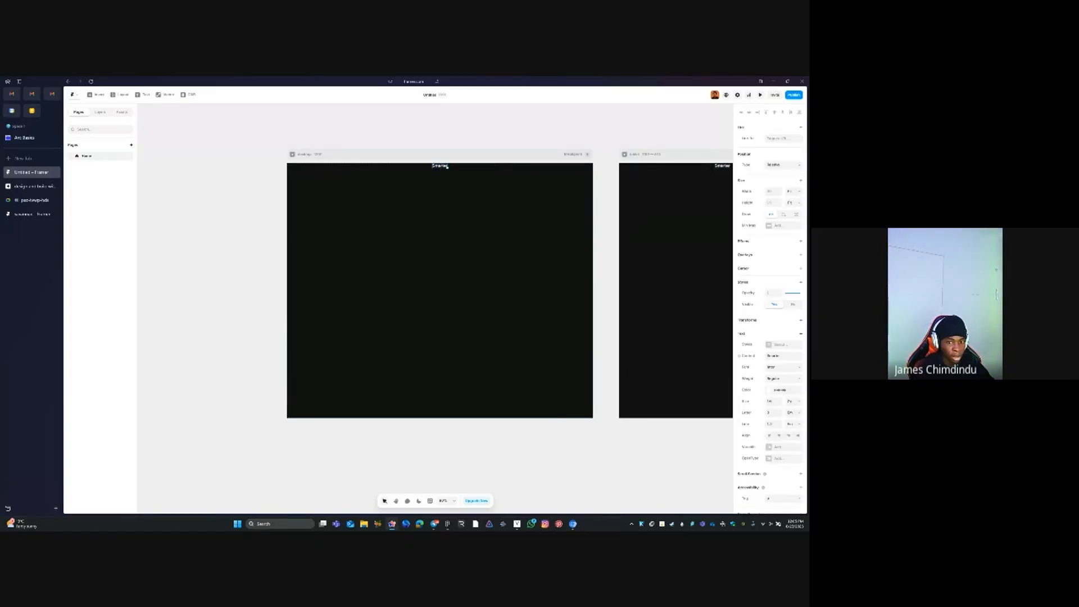
pyautogui.click(790, 345)
pyautogui.click(683, 360)
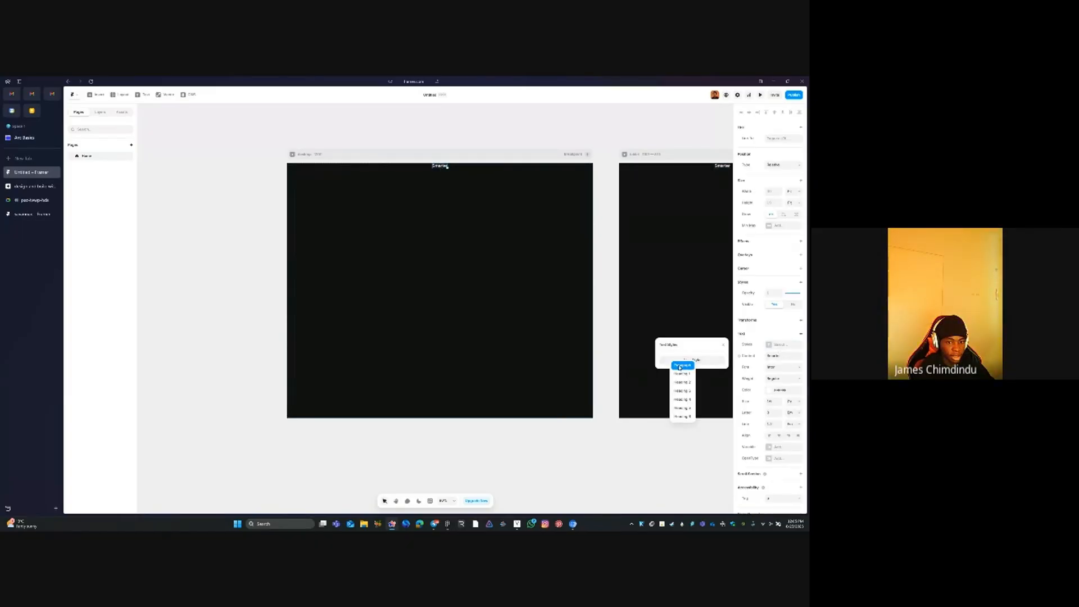
pyautogui.click(680, 366)
# Set the font of the "Smarter" text to Reddit Sans
pyautogui.click(783, 364)
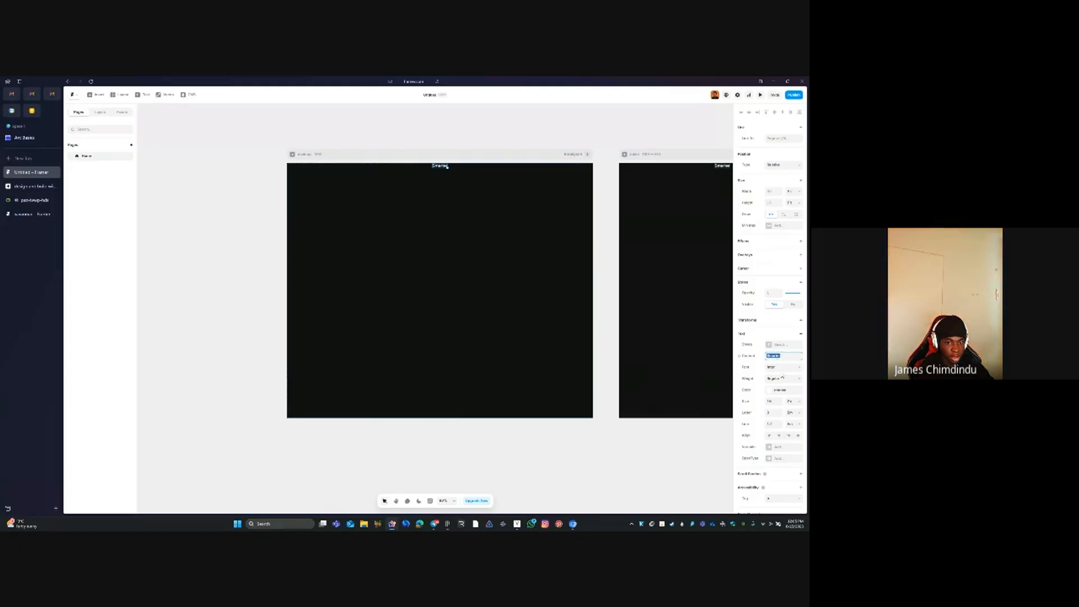
pyautogui.click(783, 366)
pyautogui.write('reddit')
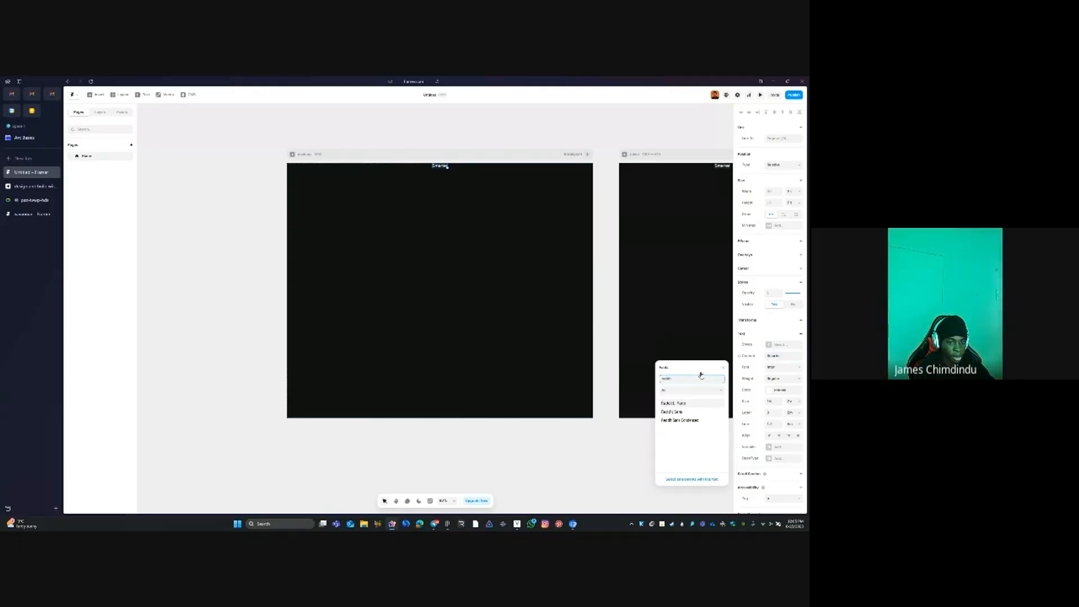
pyautogui.click(672, 412)
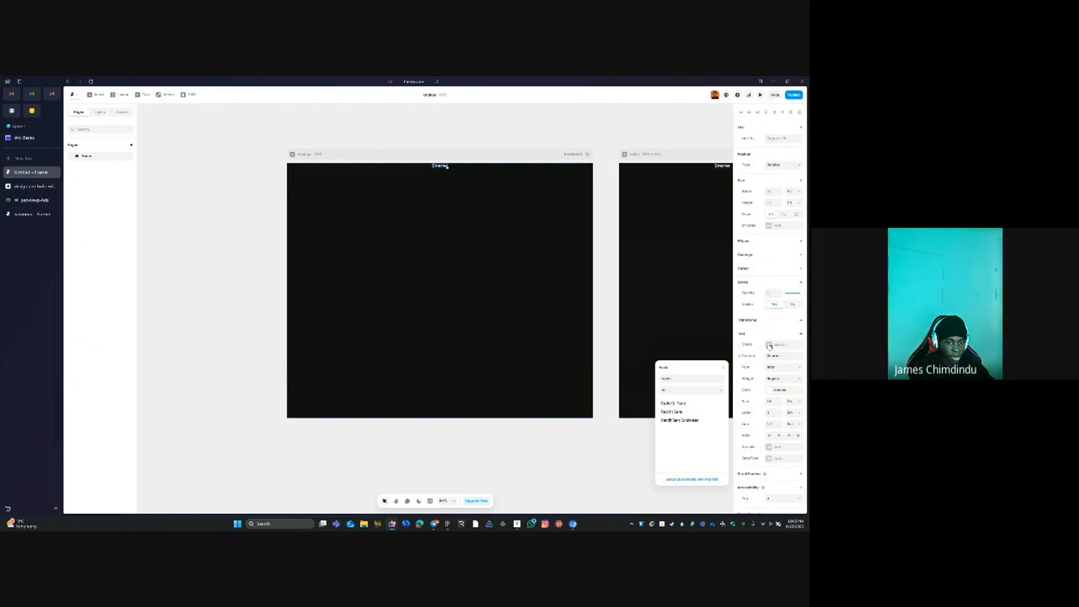
# Create a Heading 1 text style from the "Smarter" text and rename the style to H1
pyautogui.click(769, 345)
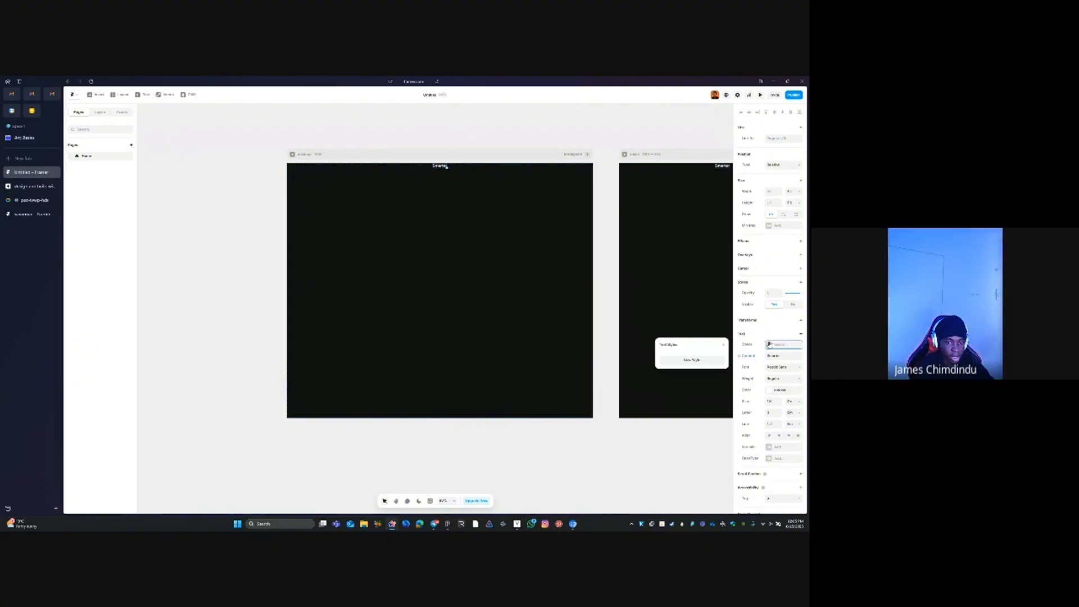
pyautogui.click(710, 359)
pyautogui.click(710, 375)
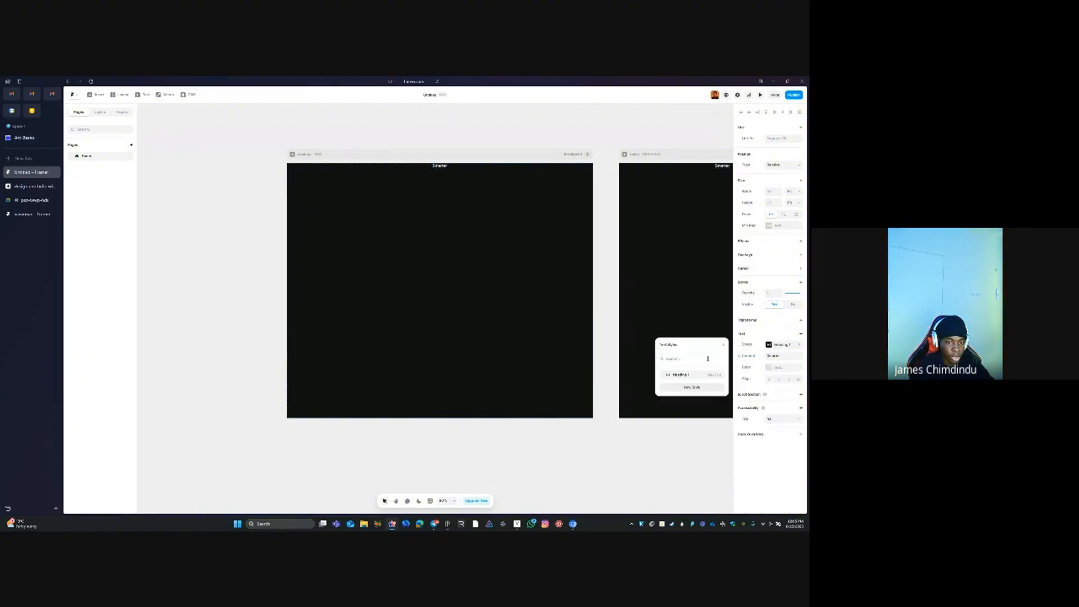
pyautogui.click(721, 374)
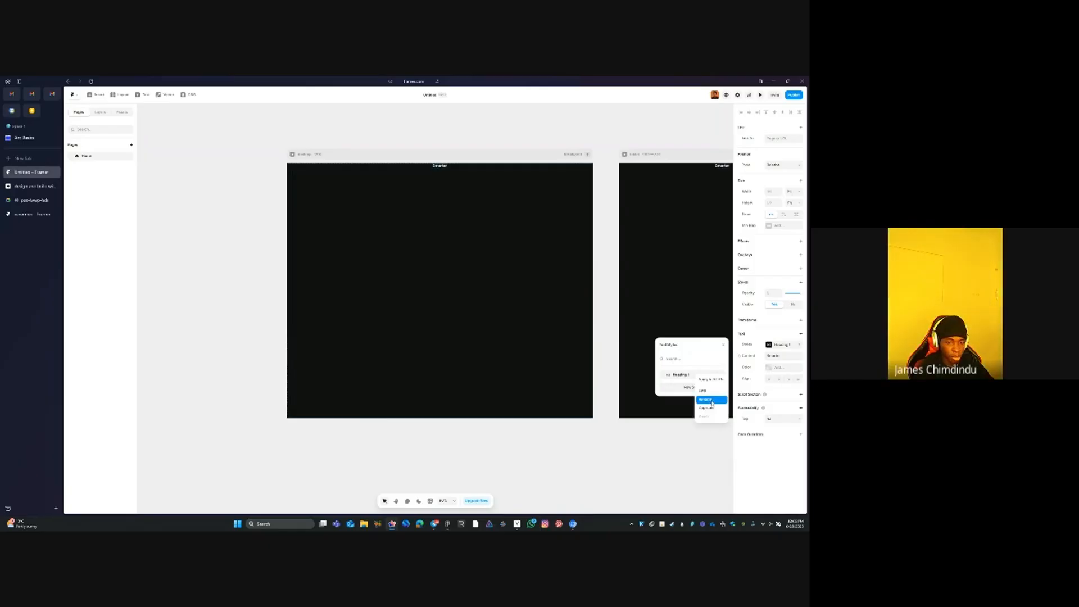
pyautogui.click(710, 400)
pyautogui.write('H1')
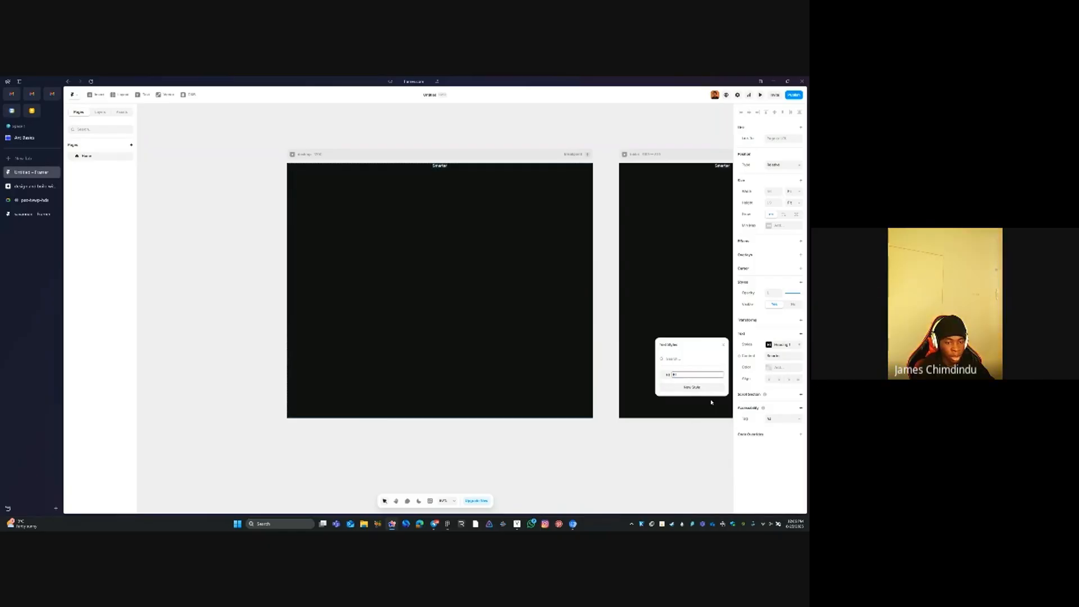
pyautogui.press('Return')
# Open the H1 text style for editing, then switch to Figma and inspect the typography of the "Smarter POS, faster payments." heading
pyautogui.click(718, 375)
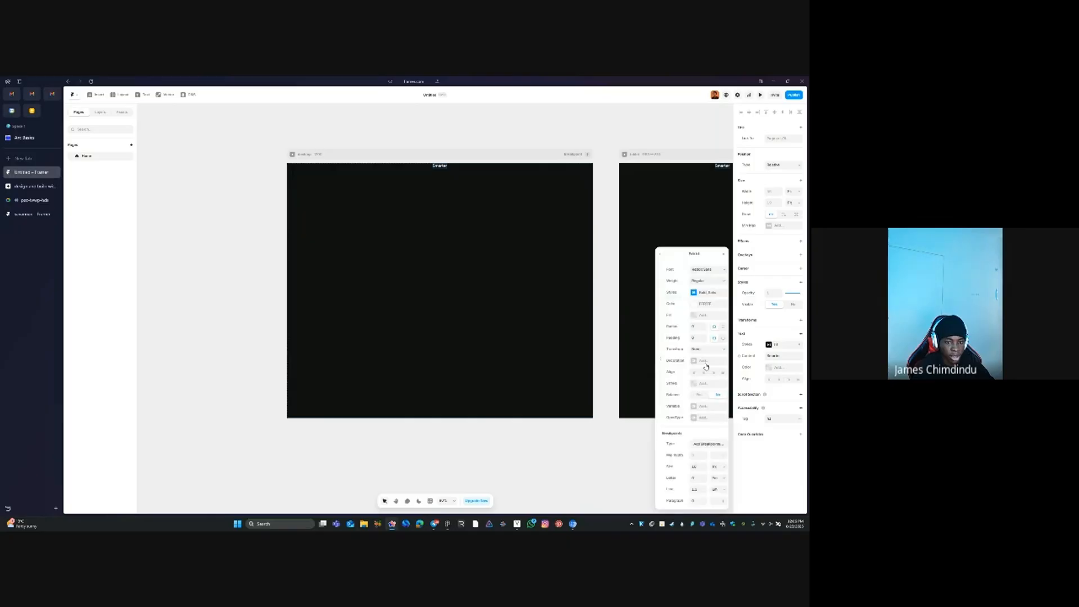
pyautogui.click(447, 522)
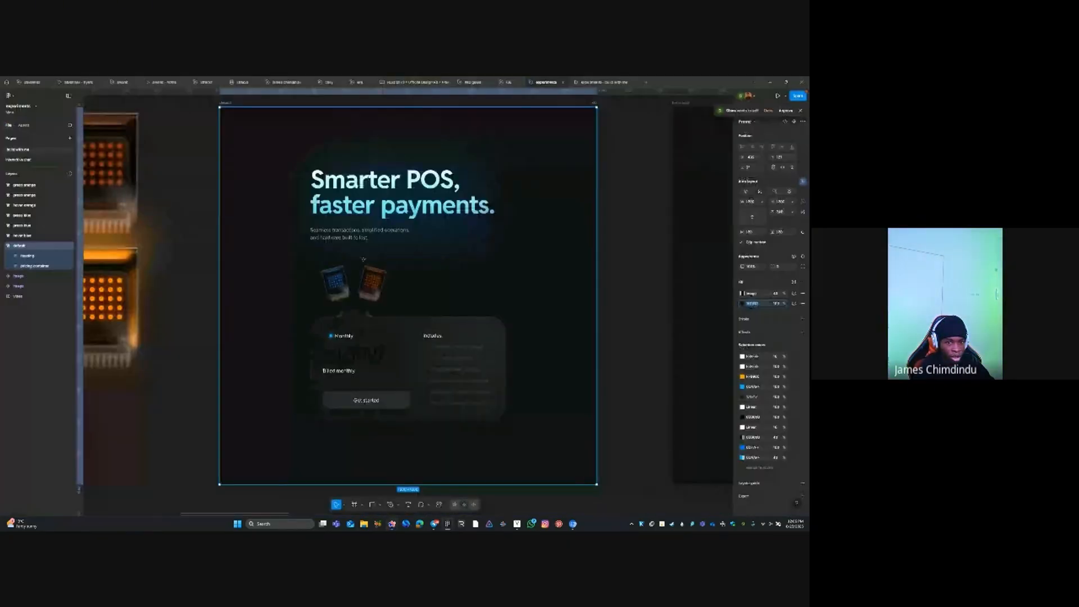
pyautogui.keyDown('ctrl'); pyautogui.click(388, 207); pyautogui.keyUp('ctrl')
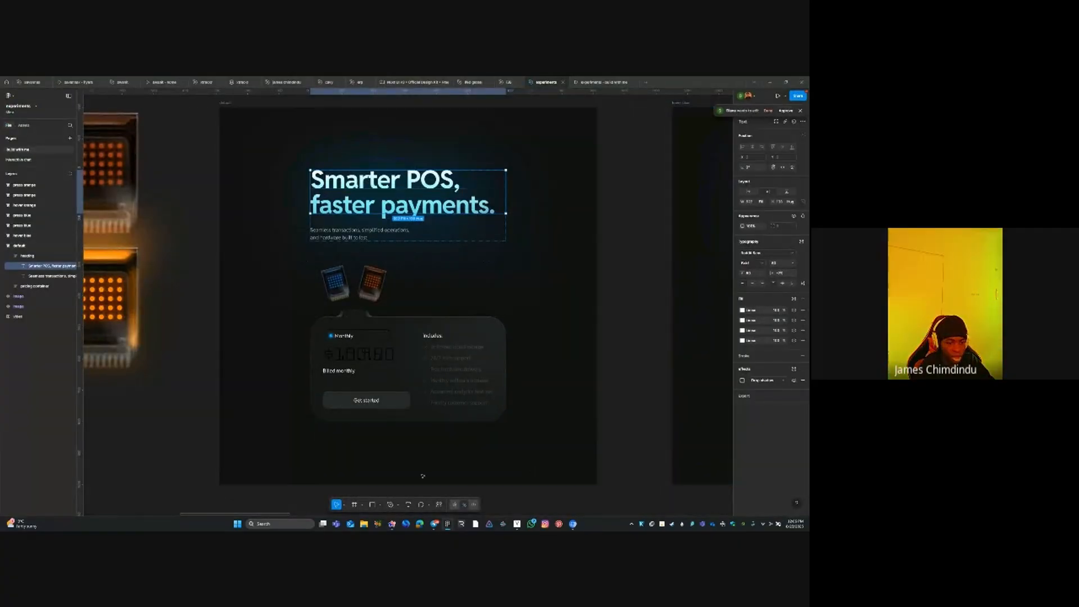
# Switch back to Framer, set the H1 style's size to 80 px with its unit converted to rem, and set the line height to 1
pyautogui.click(392, 524)
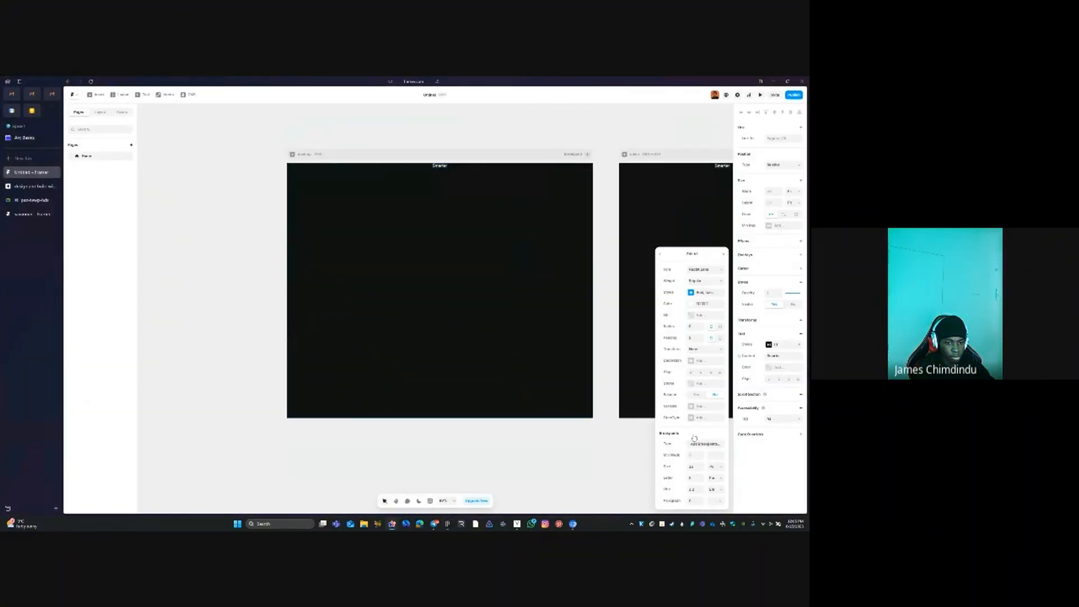
pyautogui.click(695, 466)
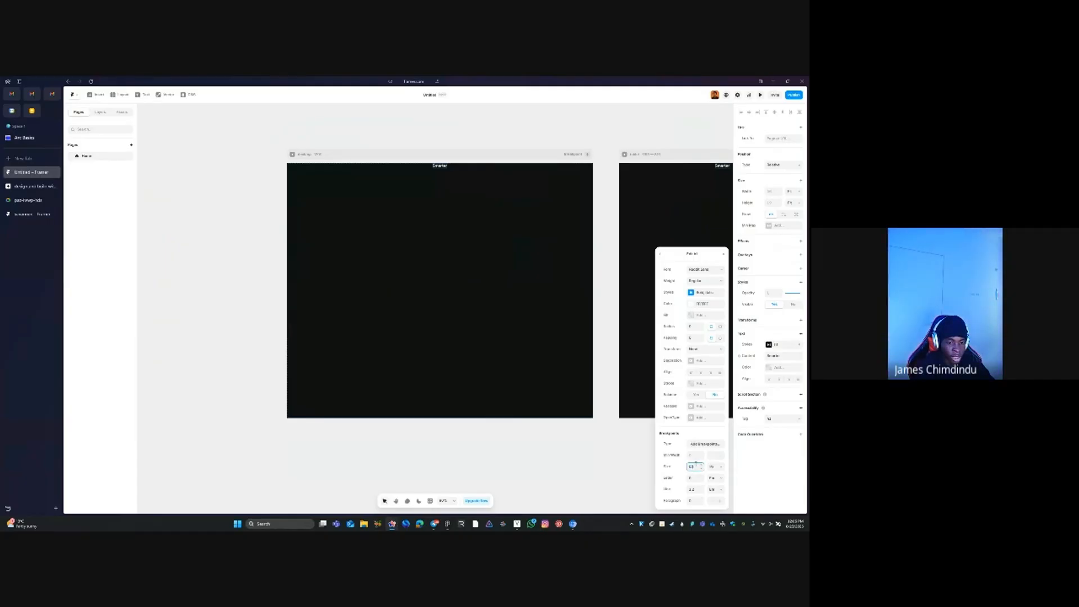
pyautogui.press('Tab')
pyautogui.click(715, 467)
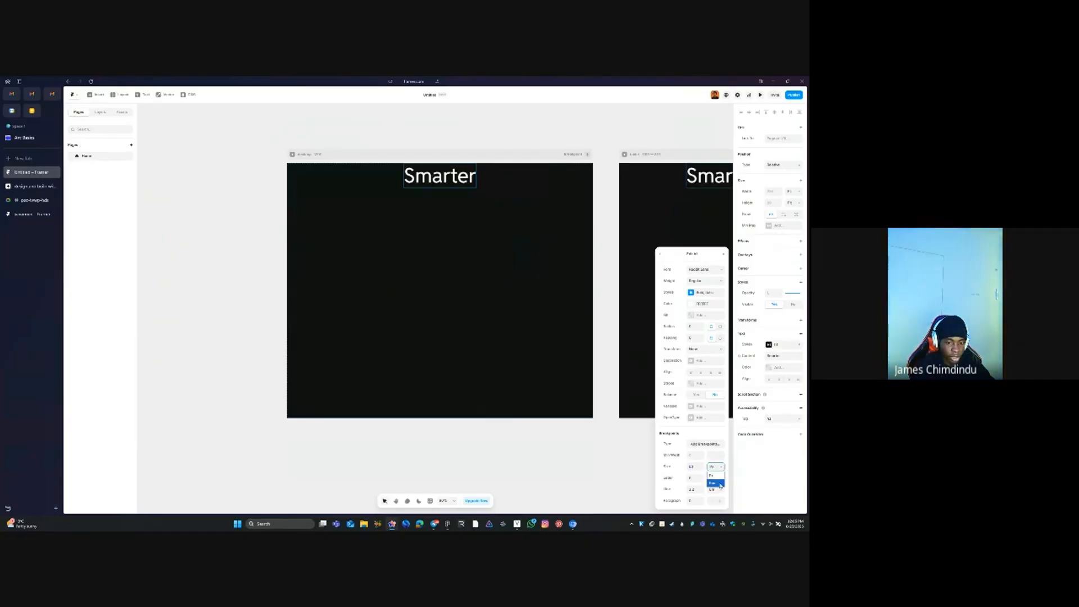
pyautogui.click(717, 483)
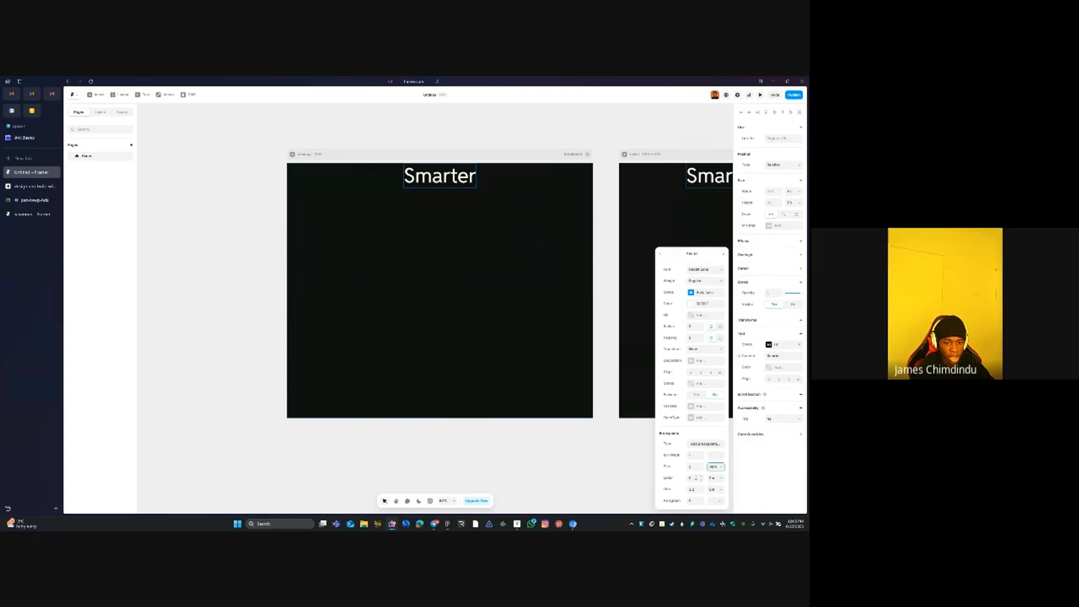
pyautogui.press('Tab')
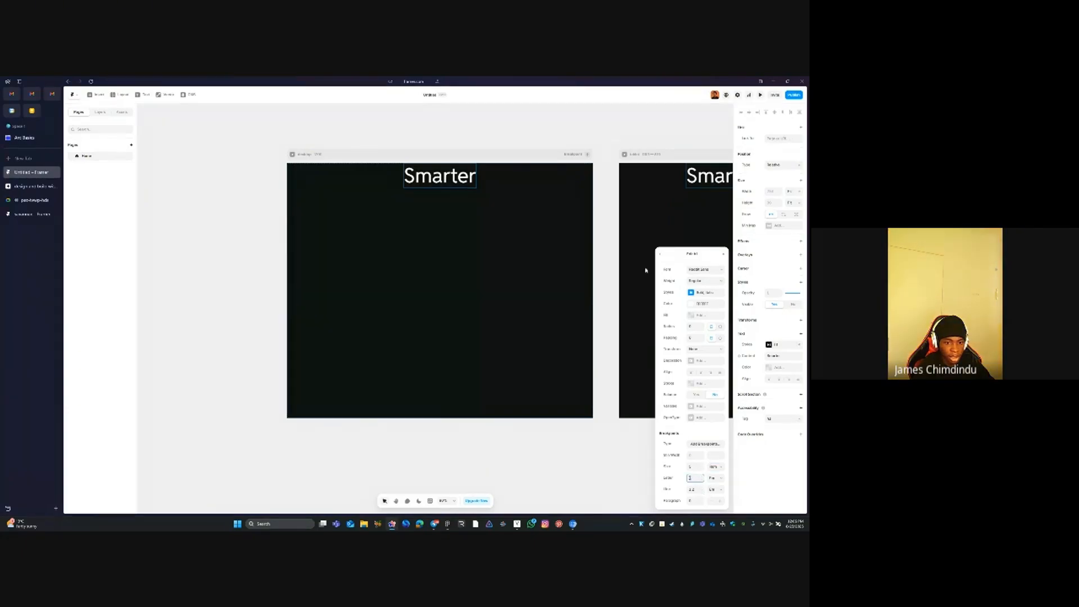
pyautogui.press('Tab')
pyautogui.press('Tab')
pyautogui.write('1')
pyautogui.press('Tab')
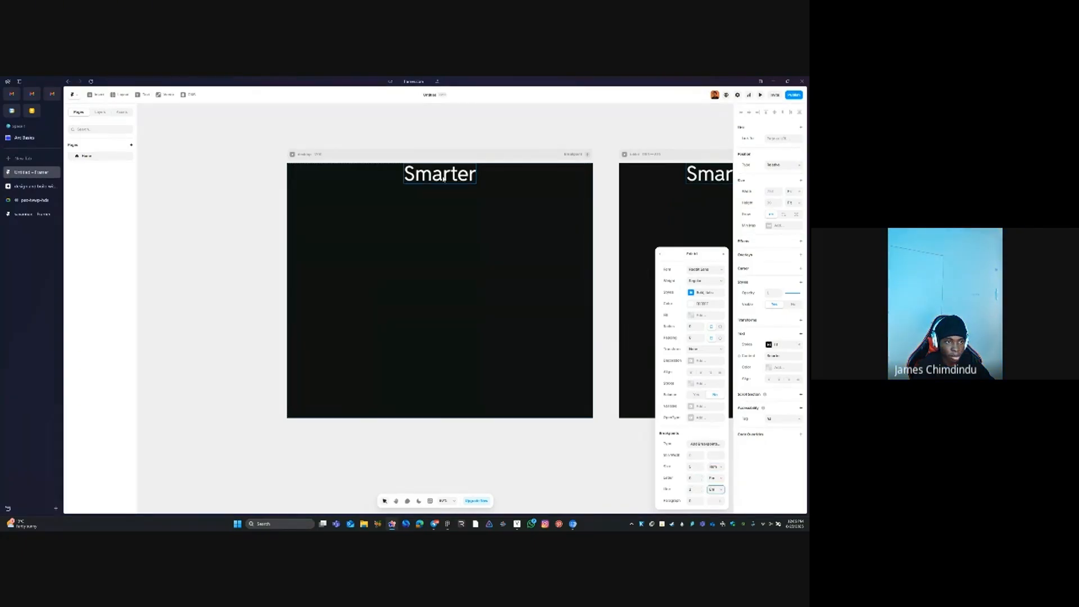
# Check the heading wording in Figma and extend the Framer heading to read "Smarter POS, faster payments"
pyautogui.click(458, 171)
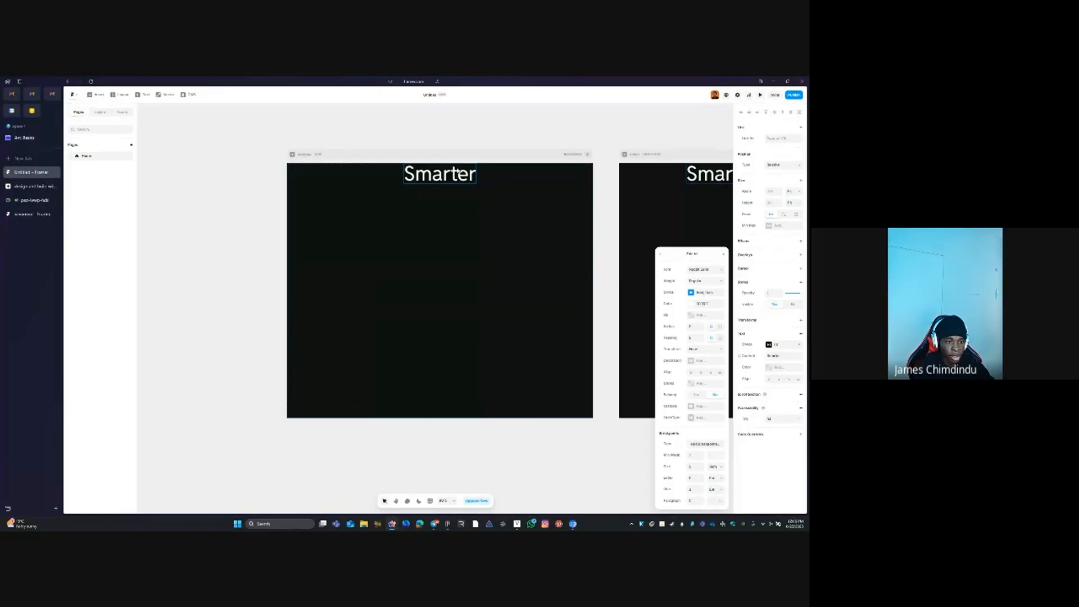
pyautogui.click(448, 525)
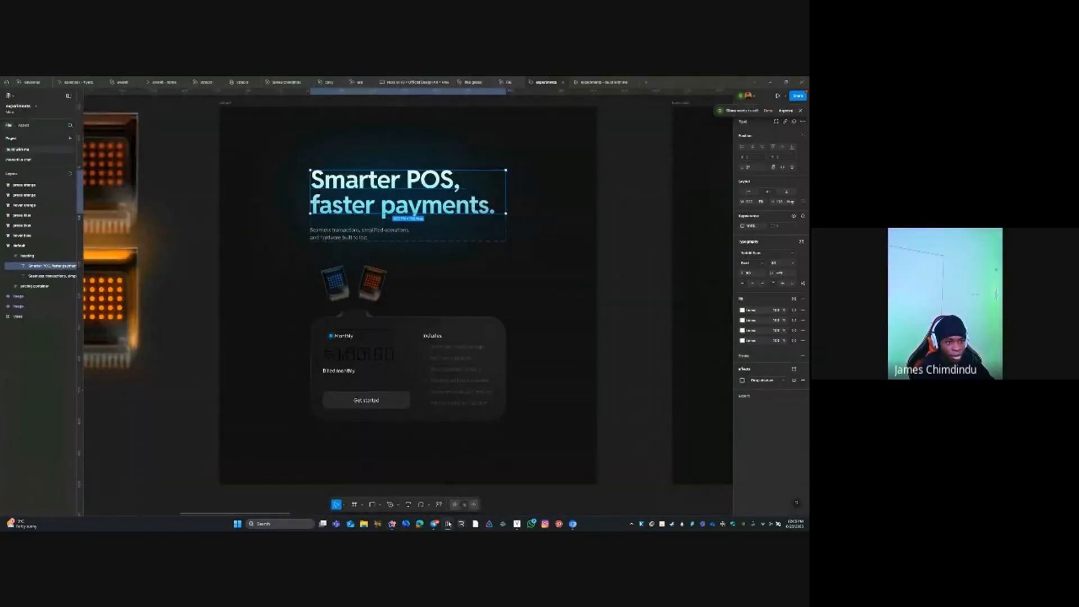
pyautogui.click(448, 523)
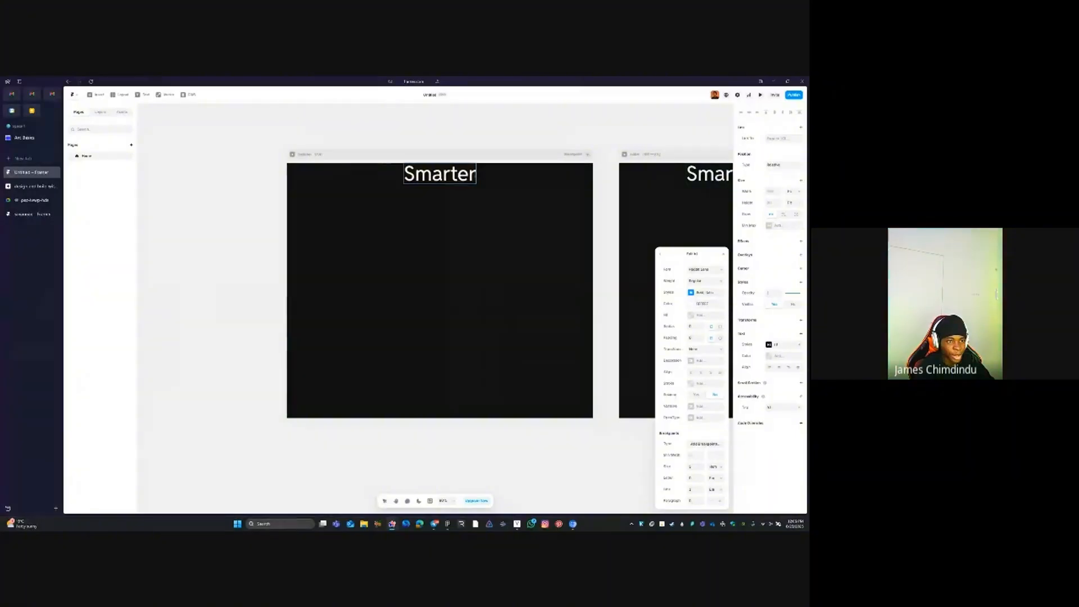
pyautogui.write('POS,')
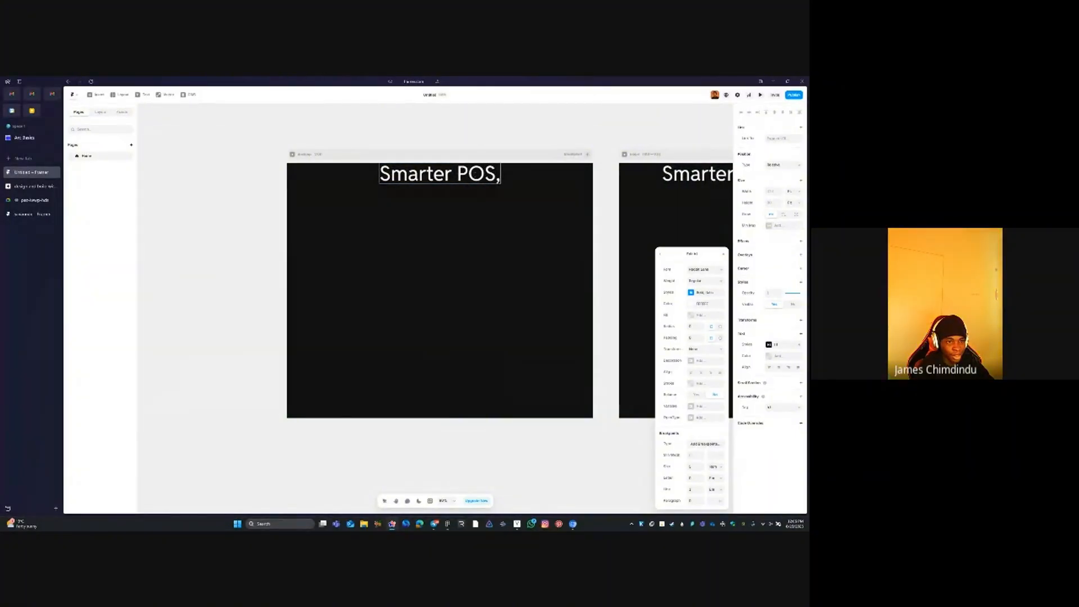
pyautogui.write(' faster')
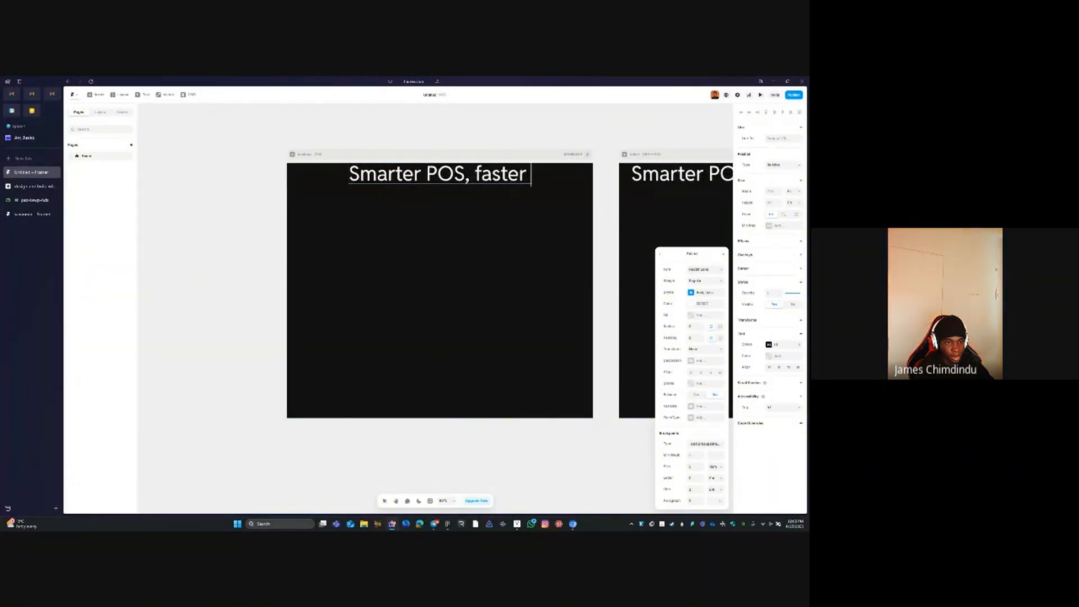
pyautogui.write(' payments')
pyautogui.press('Escape')
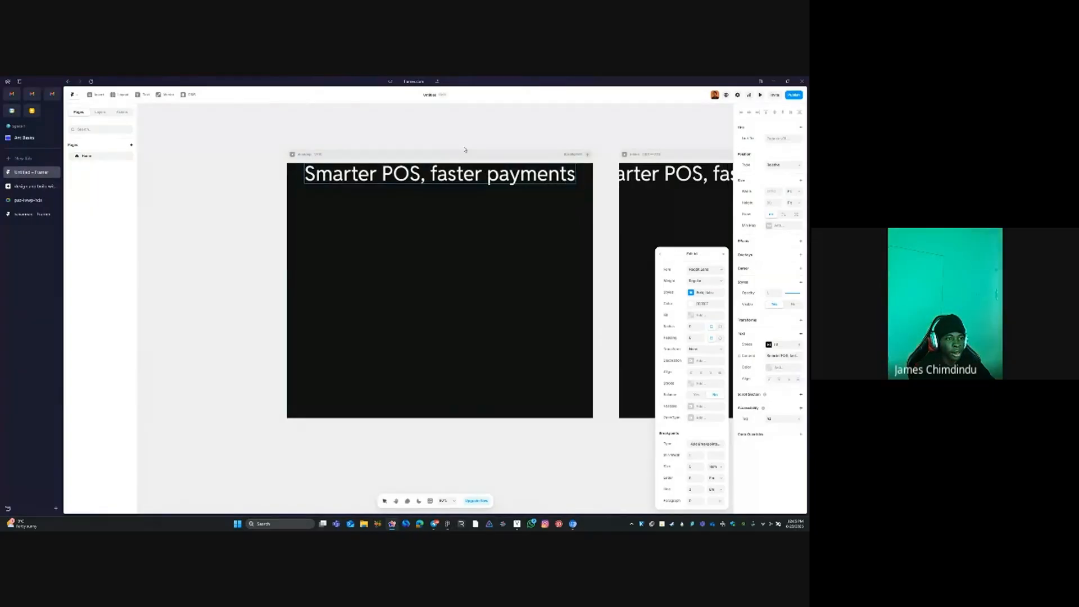
# Close the style editor, select the heading, and compare it with the two-line heading in the Figma design before returning to Framer
pyautogui.click(466, 150)
pyautogui.click(455, 175)
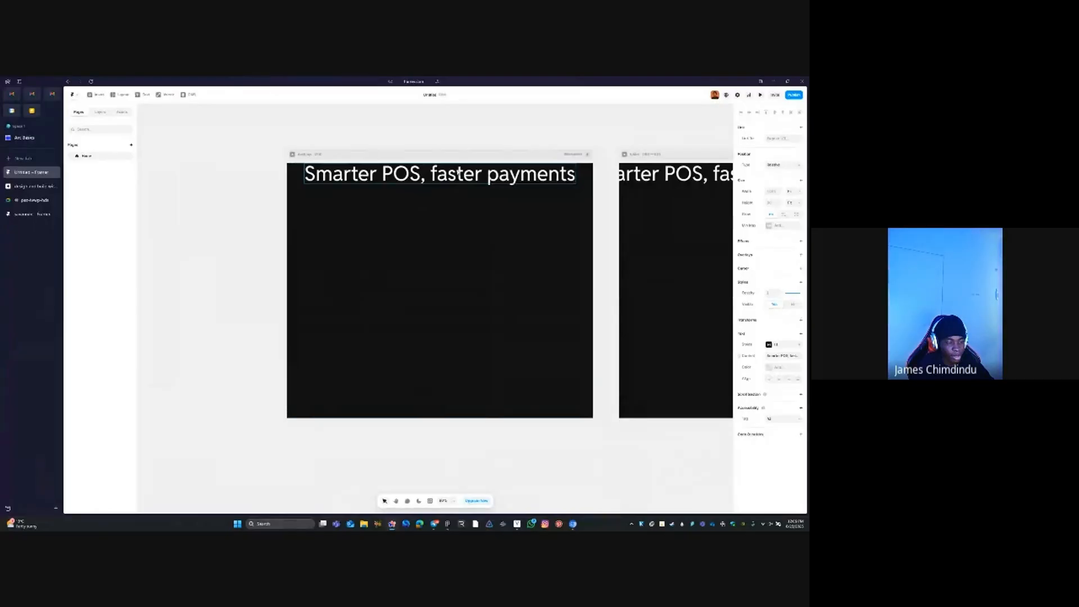
pyautogui.click(450, 524)
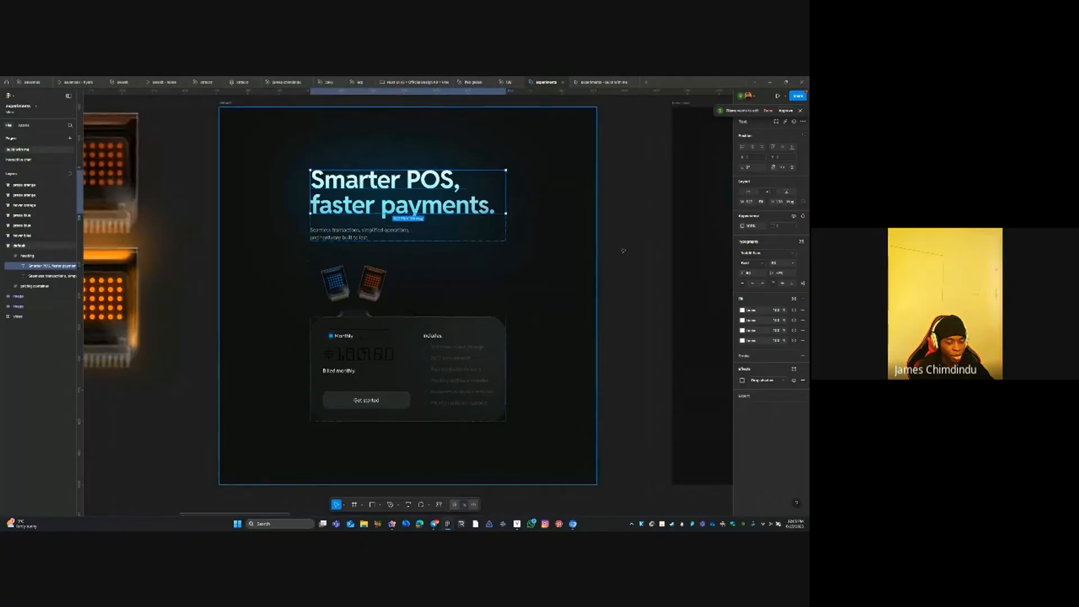
pyautogui.click(448, 525)
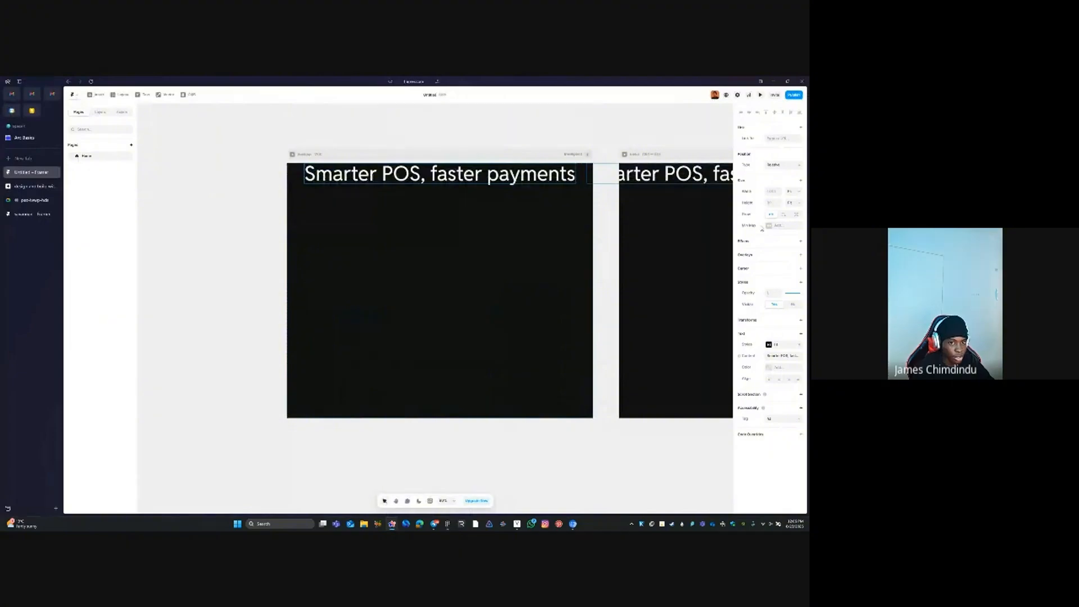
# Add a max width to the heading, using a fixed value of 400
pyautogui.click(774, 225)
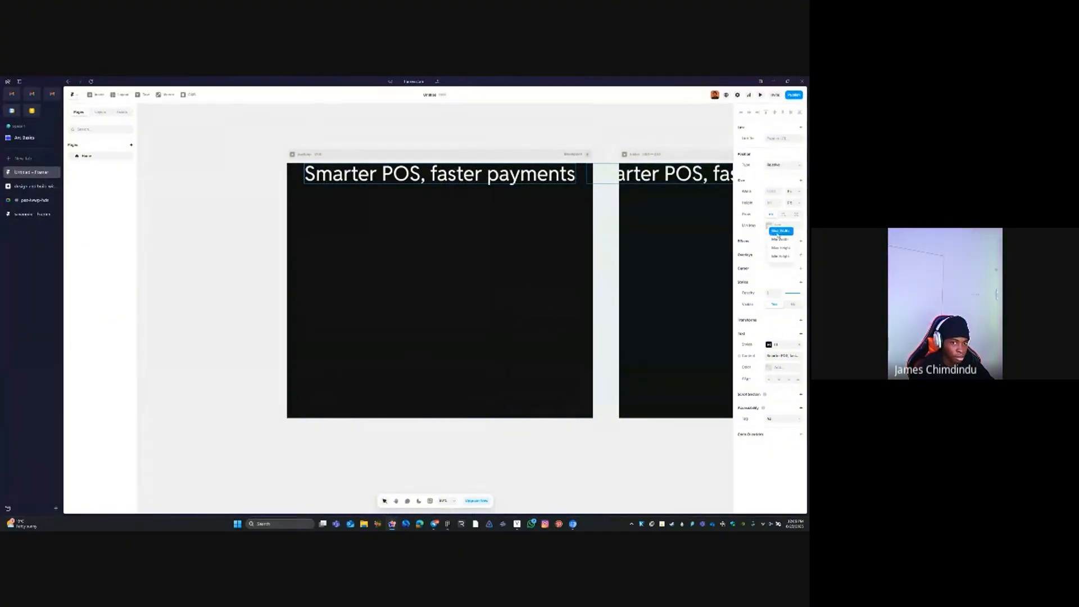
pyautogui.click(769, 235)
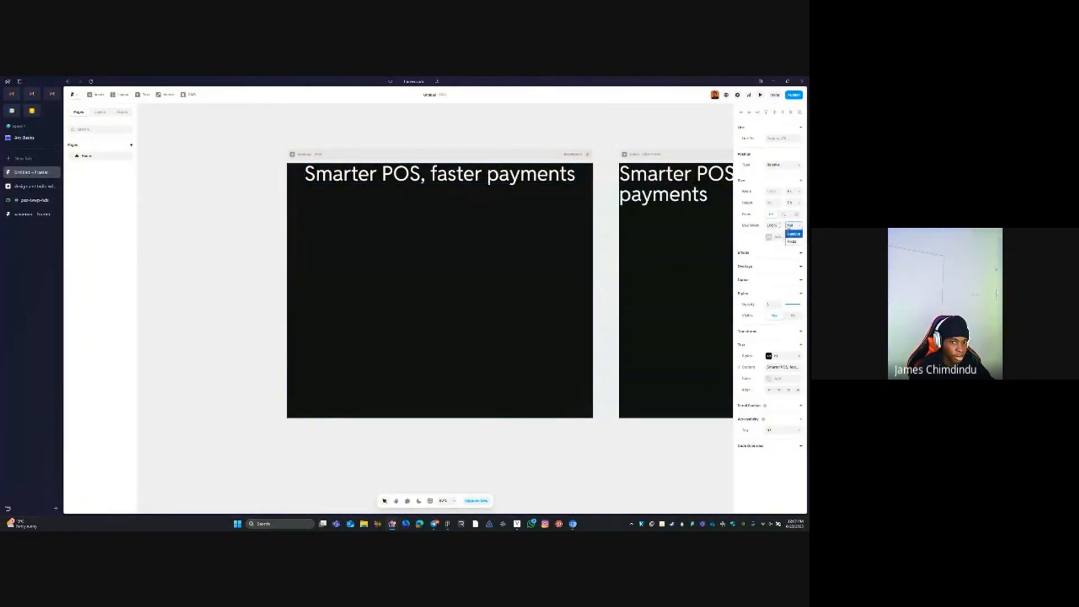
pyautogui.click(792, 241)
pyautogui.click(773, 226)
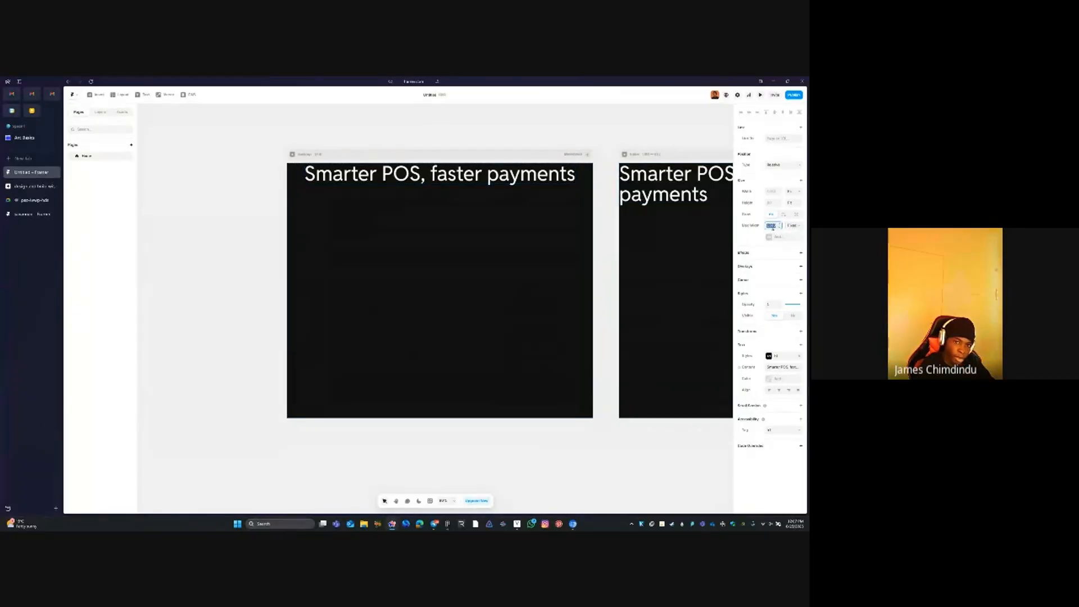
pyautogui.write('400')
pyautogui.press('Return')
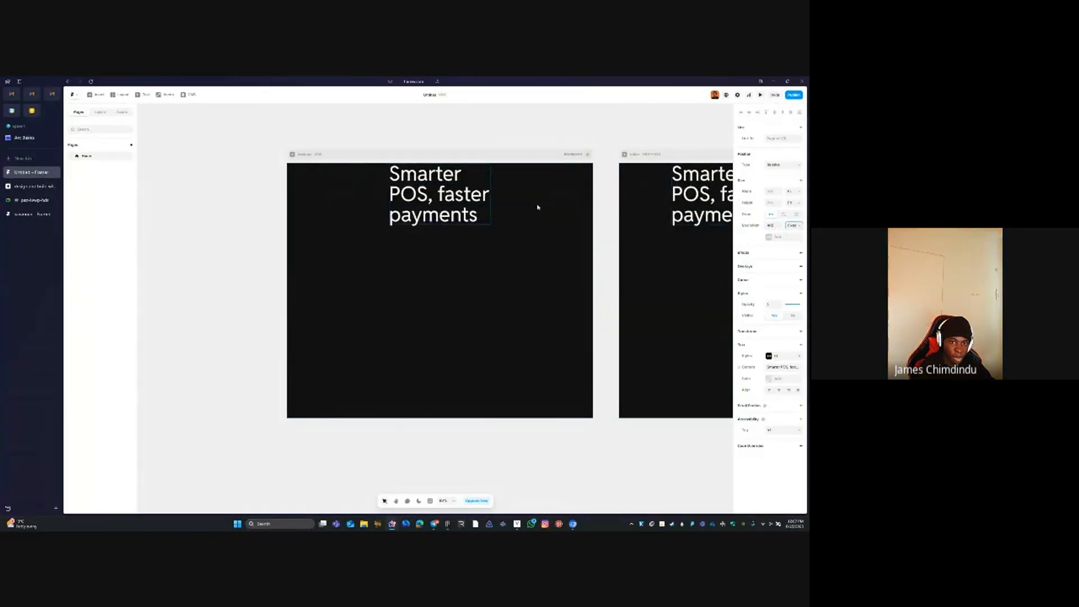
# Try a heading max width of 480, and then widen it to 560
pyautogui.click(770, 225)
pyautogui.write('480')
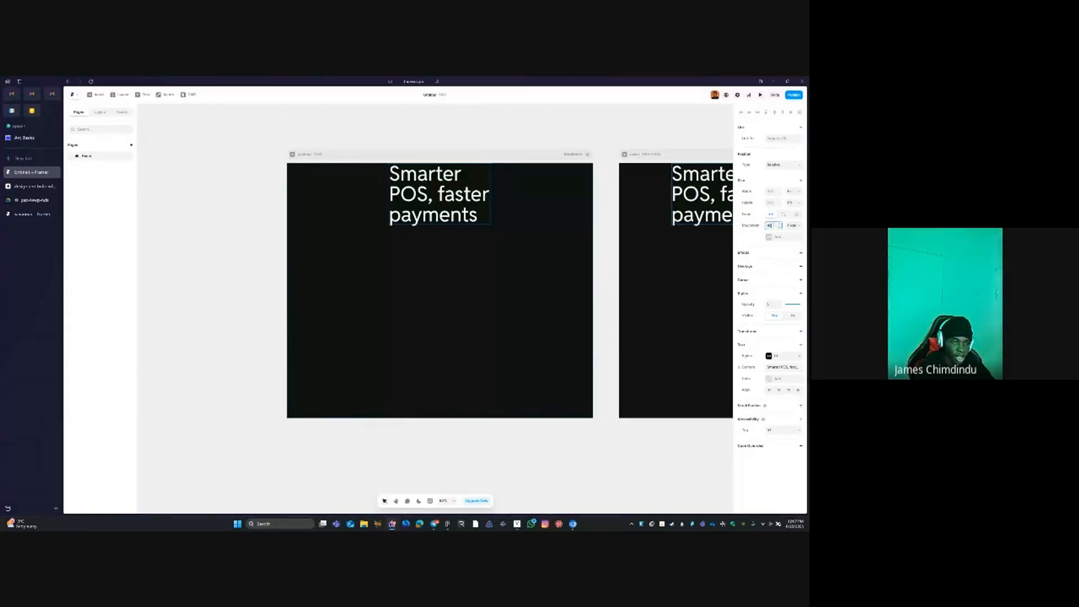
pyautogui.press('Tab')
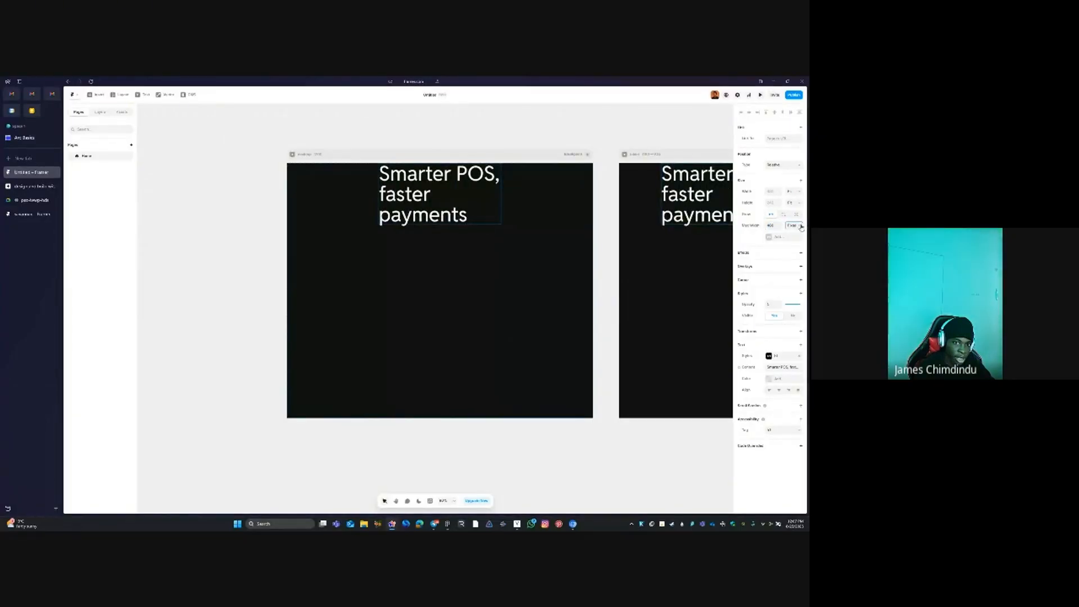
pyautogui.click(770, 225)
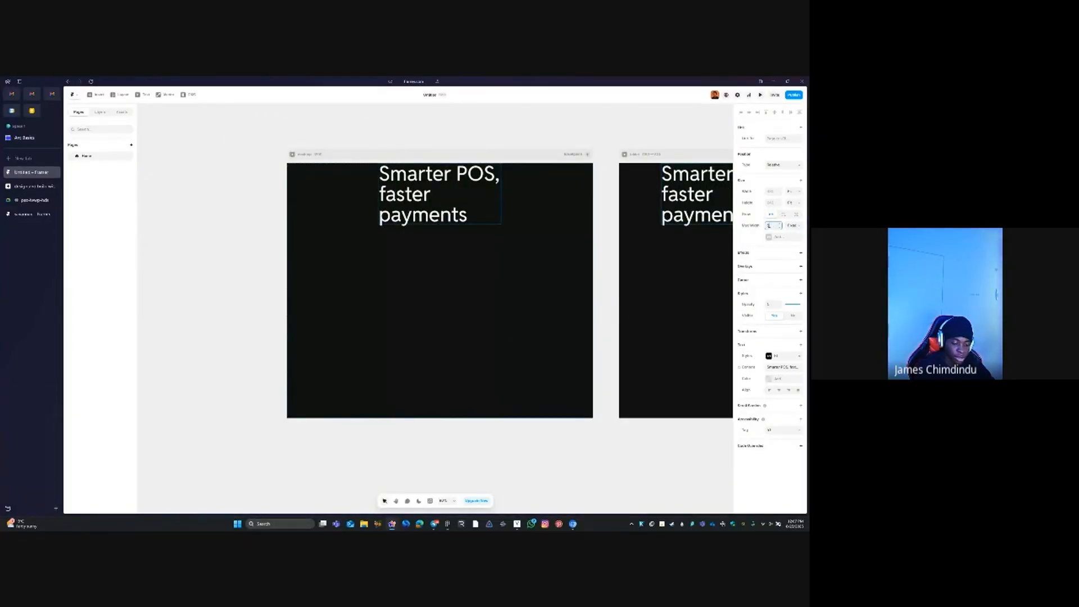
pyautogui.write('560')
pyautogui.press('Tab')
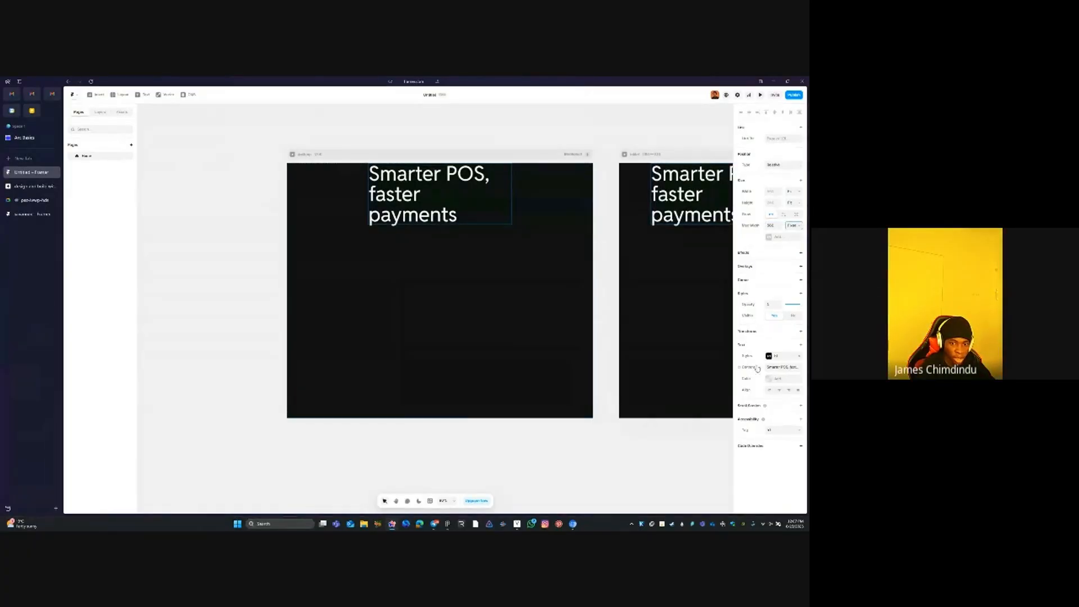
# Edit the H1 text style, setting its font weight to Bold and its letter spacing to -0.02
pyautogui.click(779, 356)
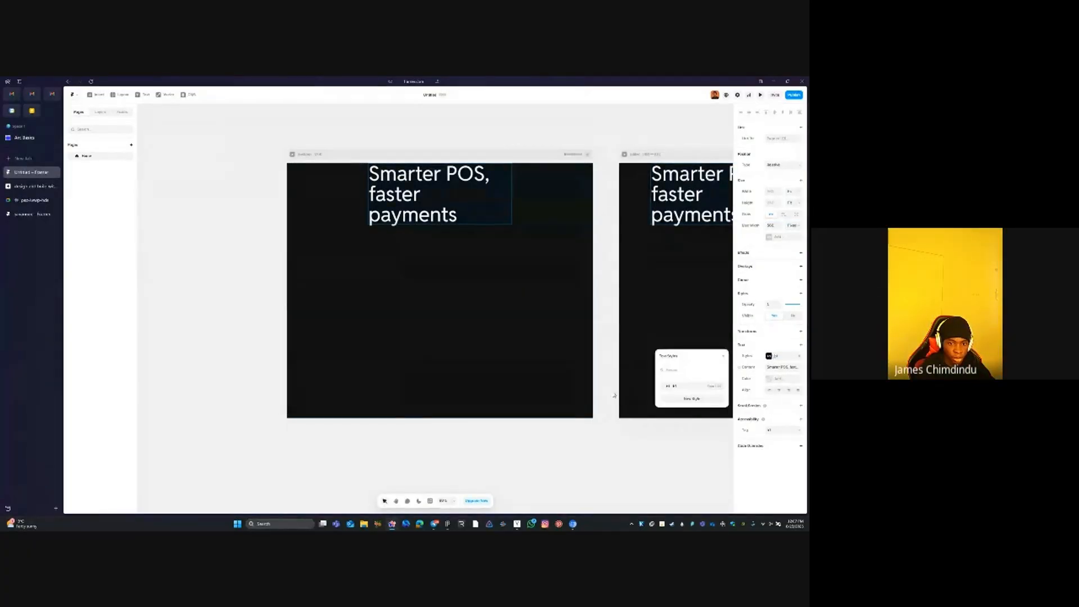
pyautogui.click(720, 387)
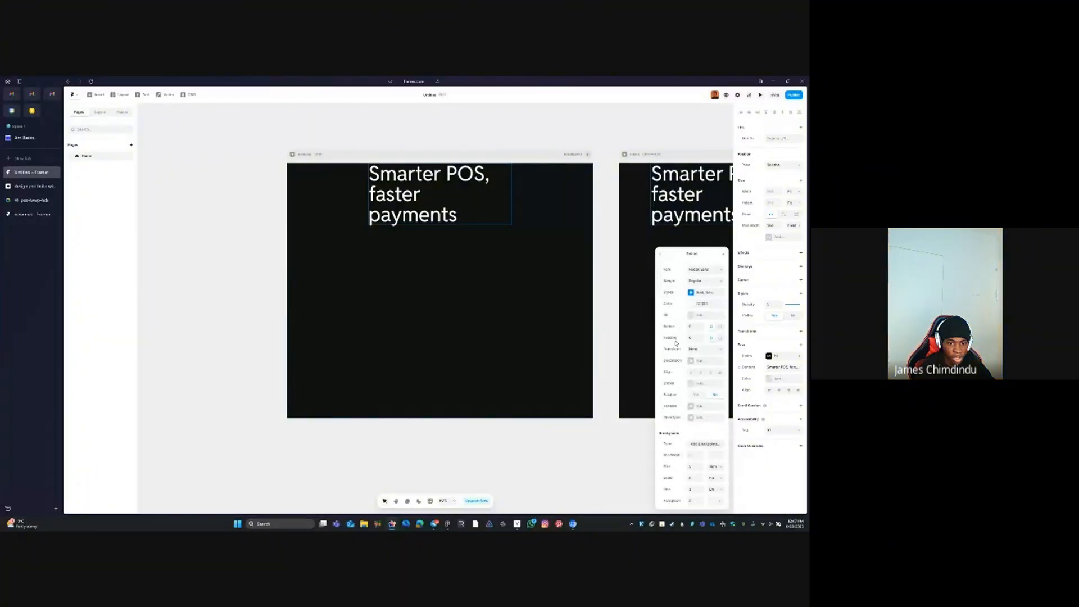
pyautogui.click(702, 282)
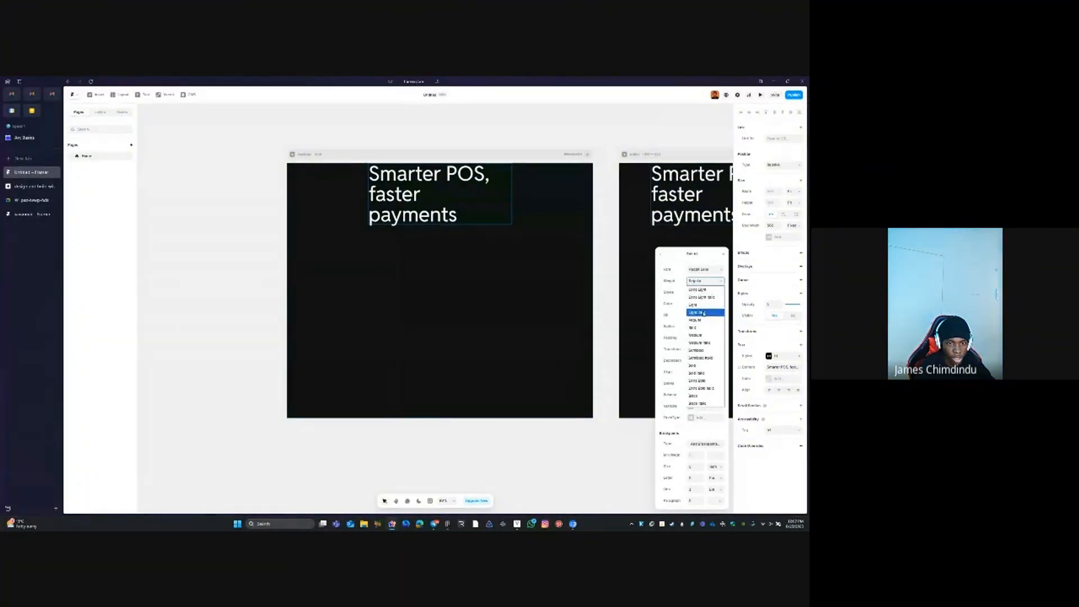
pyautogui.click(701, 365)
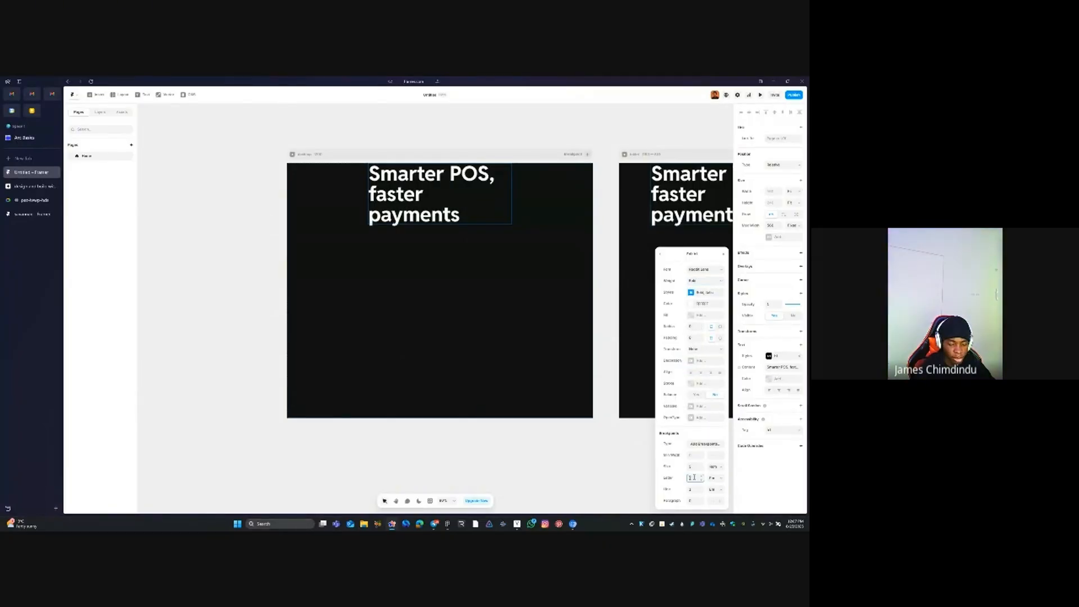
pyautogui.write('-0.02')
pyautogui.press('Return')
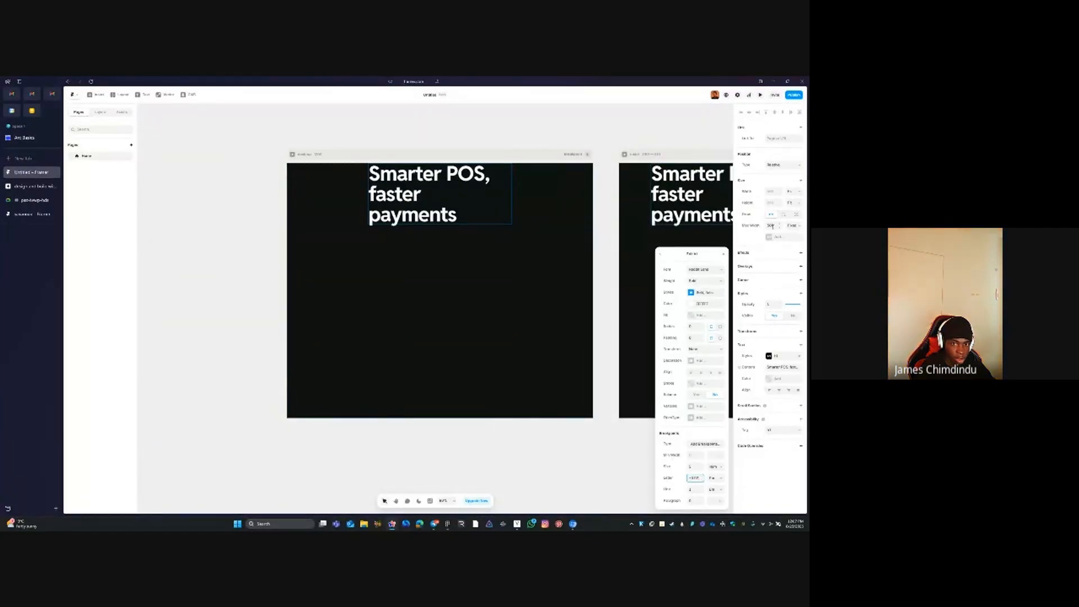
# Set the heading's max width to 640
pyautogui.click(775, 225)
pyautogui.click(773, 227)
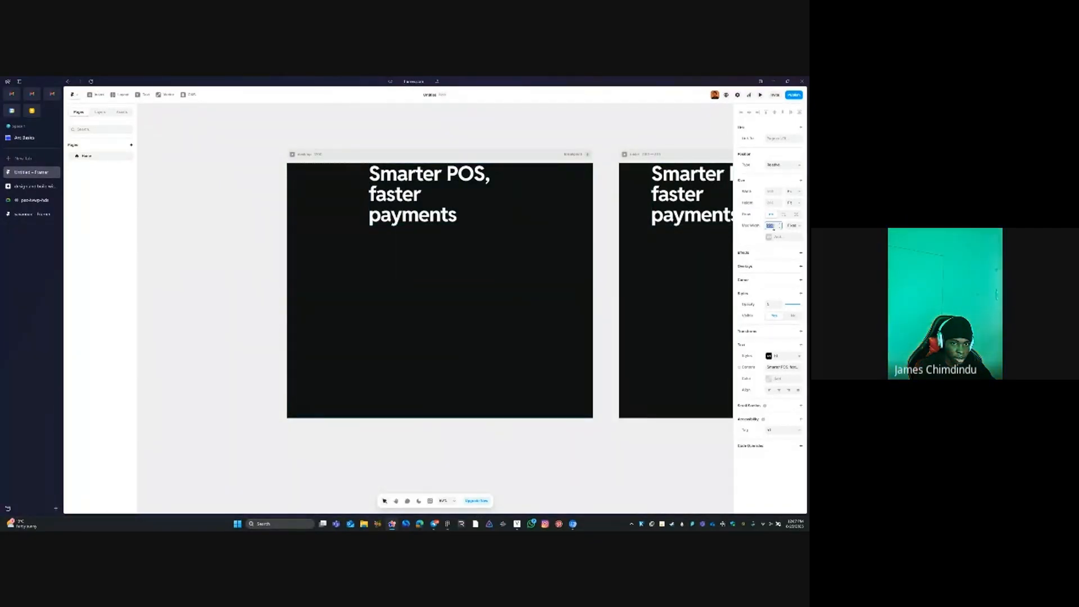
pyautogui.write('640')
pyautogui.press('Return')
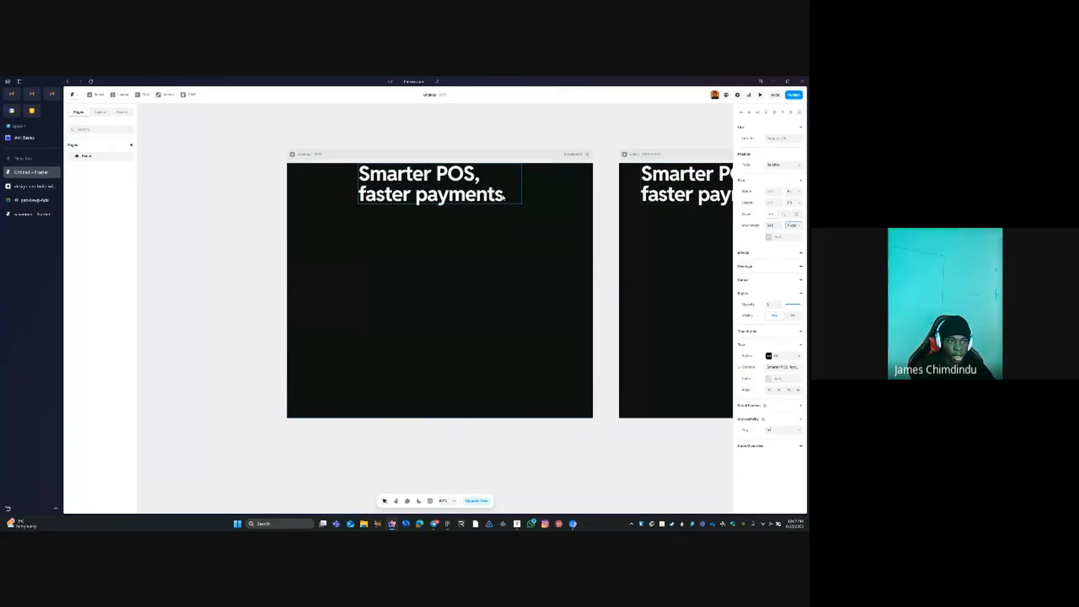
pyautogui.click(427, 223)
pyautogui.click(432, 194)
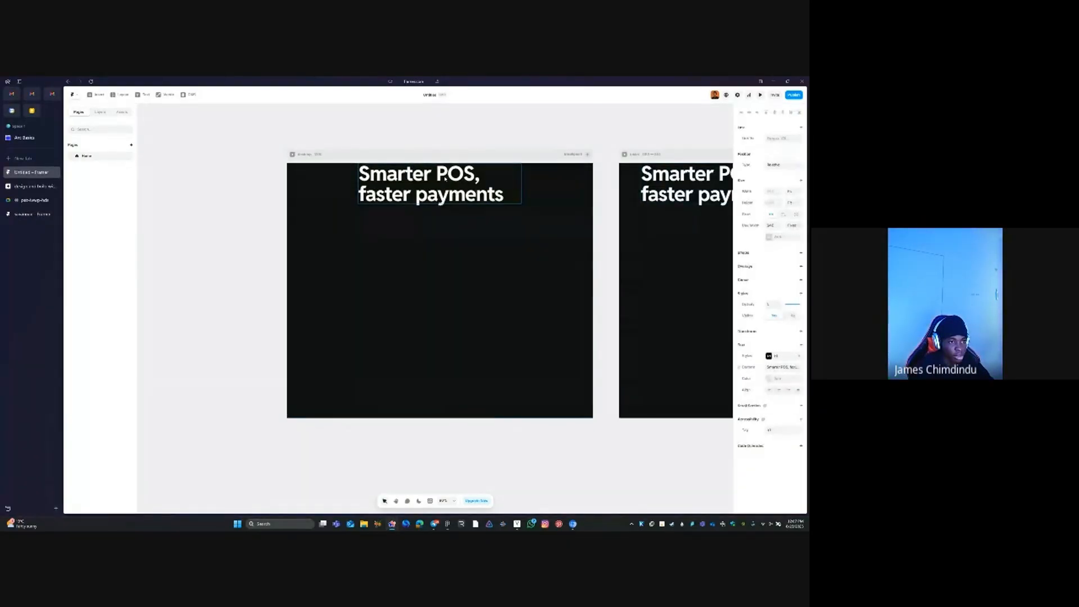
# Draw a new frame about 710 by 660 px on the desktop breakpoint, beneath the heading
pyautogui.click(319, 228)
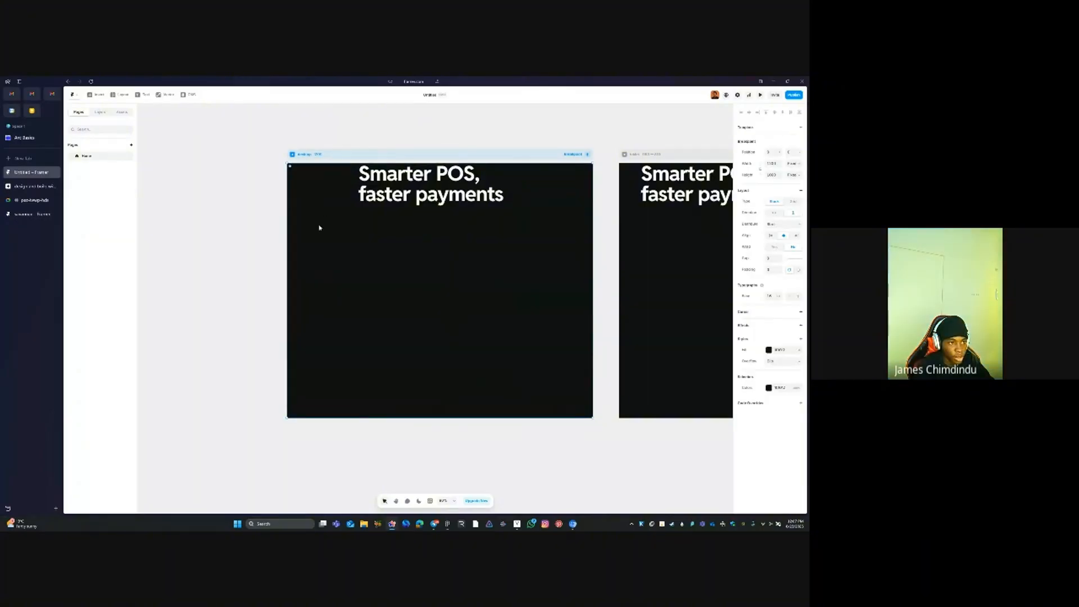
pyautogui.click(339, 156)
pyautogui.click(296, 169)
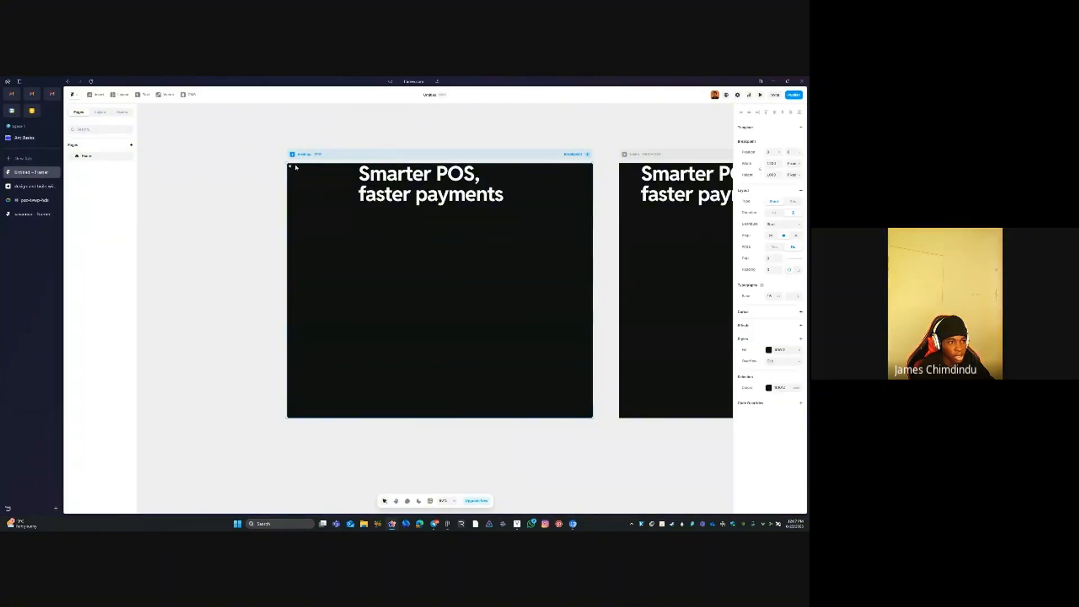
pyautogui.press('f')
pyautogui.moveTo(296, 170); pyautogui.dragTo(484, 342)
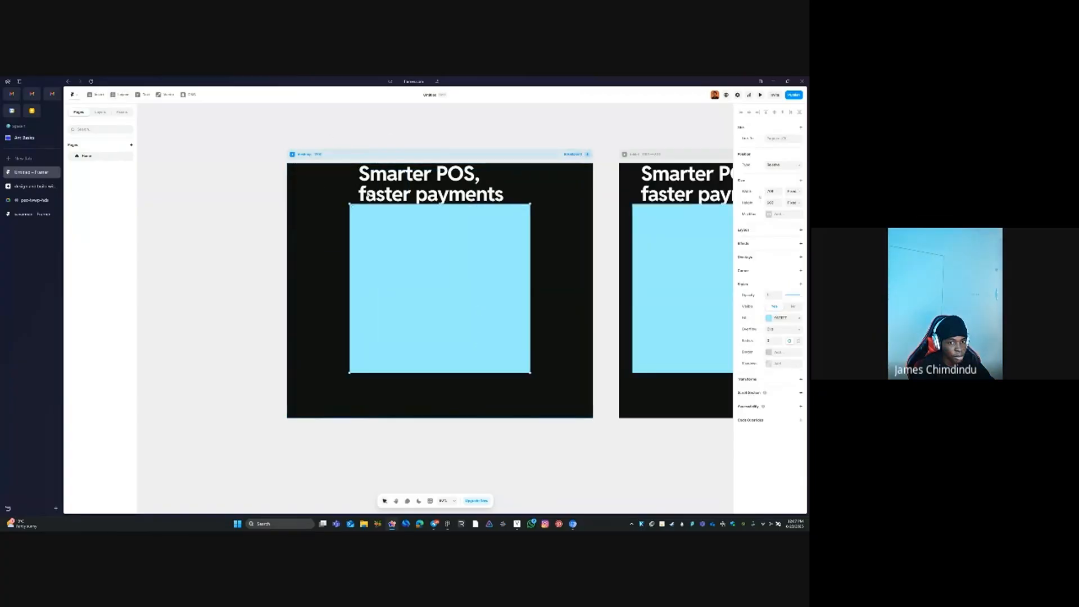
# Add a stack layout to the new blue frame and nest the heading inside it
pyautogui.moveTo(427, 191); pyautogui.dragTo(432, 245)
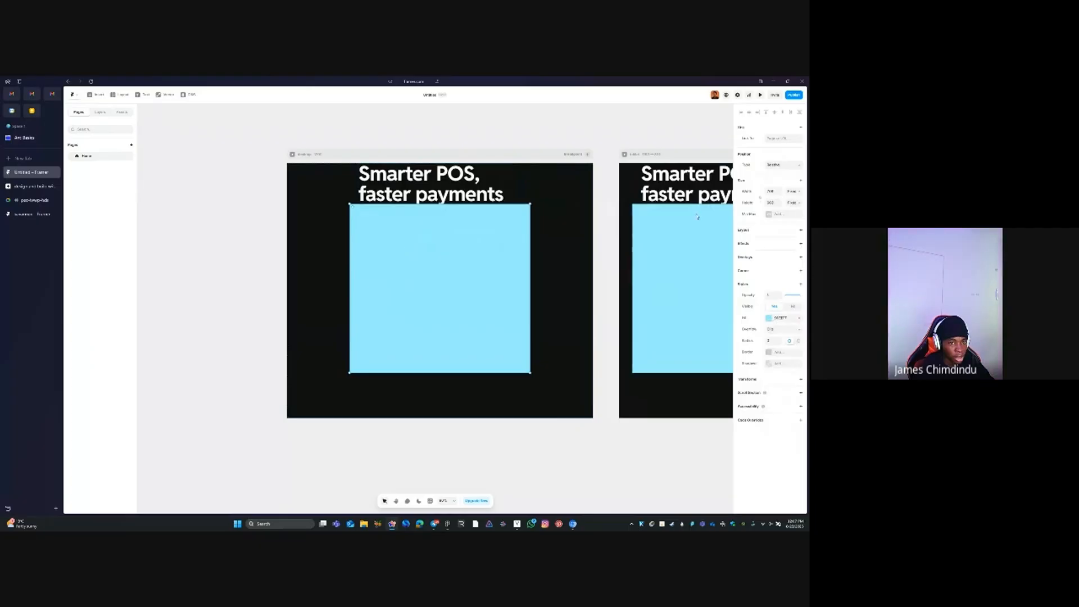
pyautogui.click(756, 232)
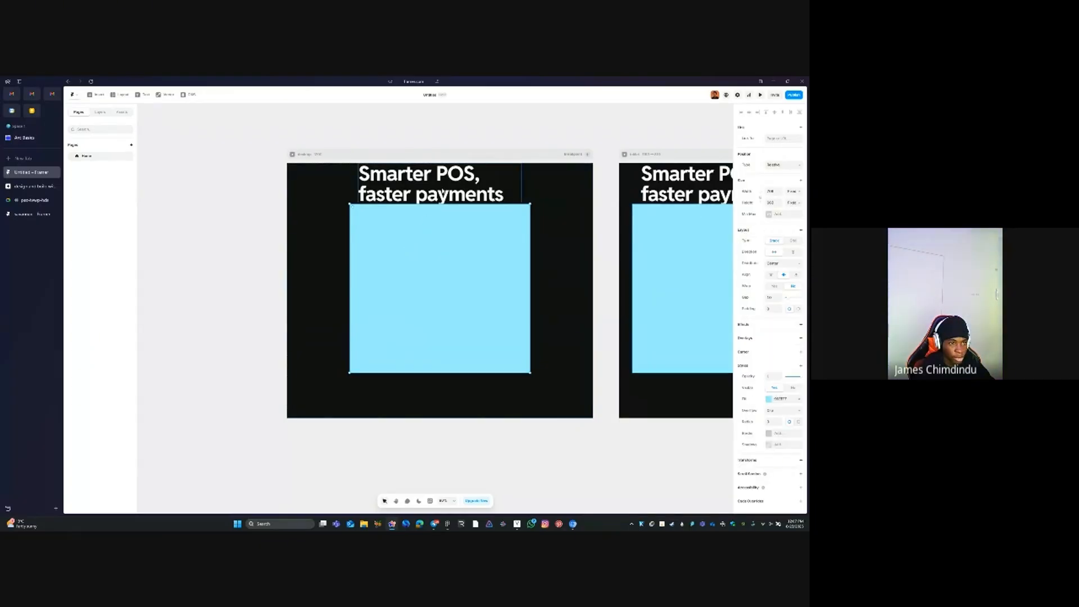
pyautogui.moveTo(437, 192); pyautogui.dragTo(444, 279)
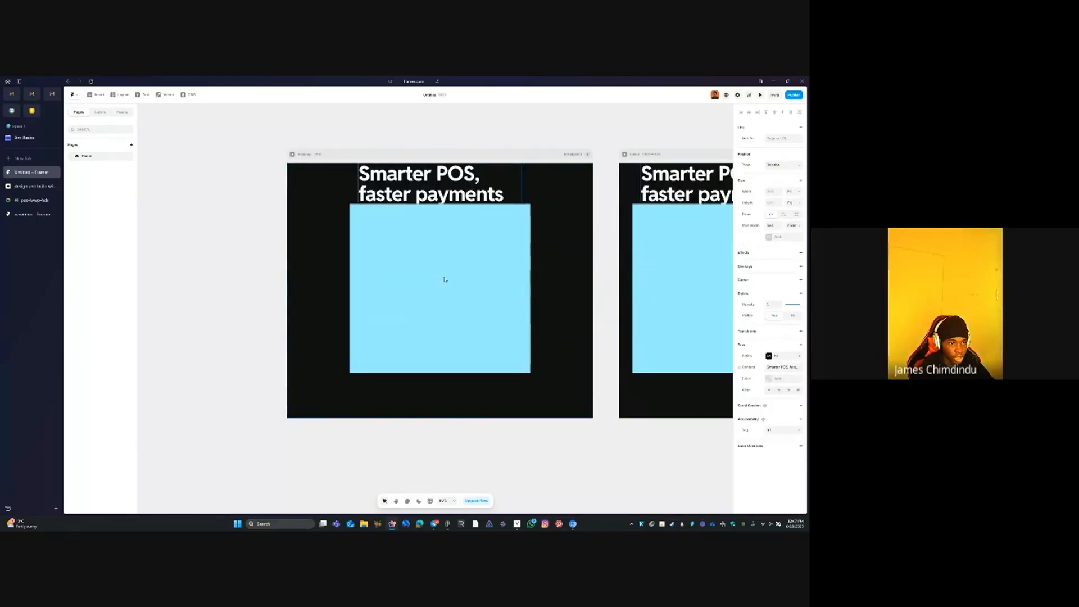
pyautogui.click(100, 112)
pyautogui.moveTo(103, 171); pyautogui.dragTo(107, 176)
# Rename the frame that holds the heading as "container"
pyautogui.click(104, 165)
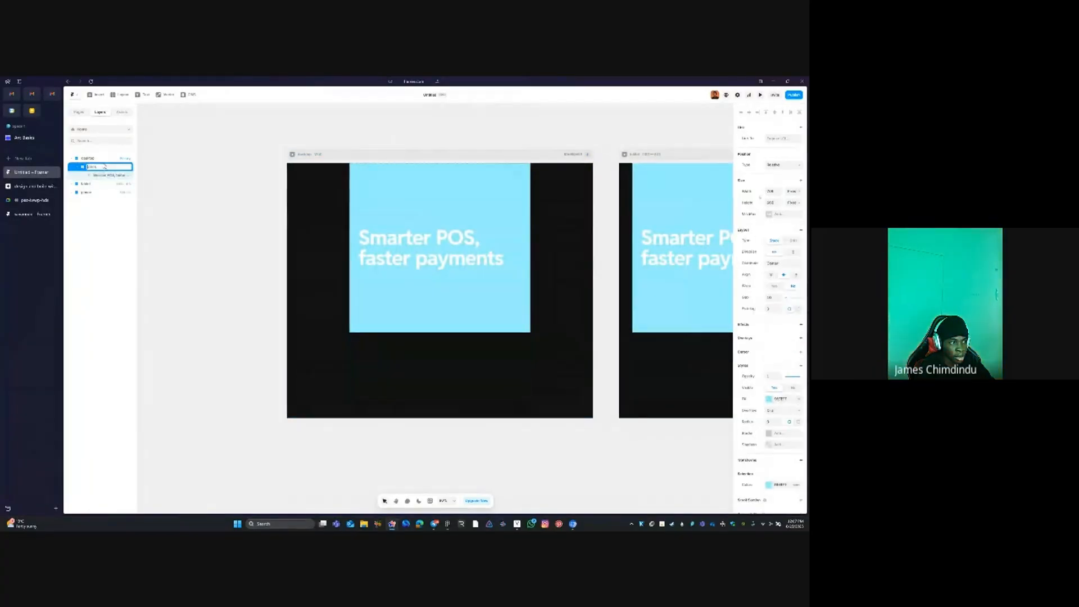
pyautogui.hotkey('ctrl', 't')
pyautogui.press('Escape')
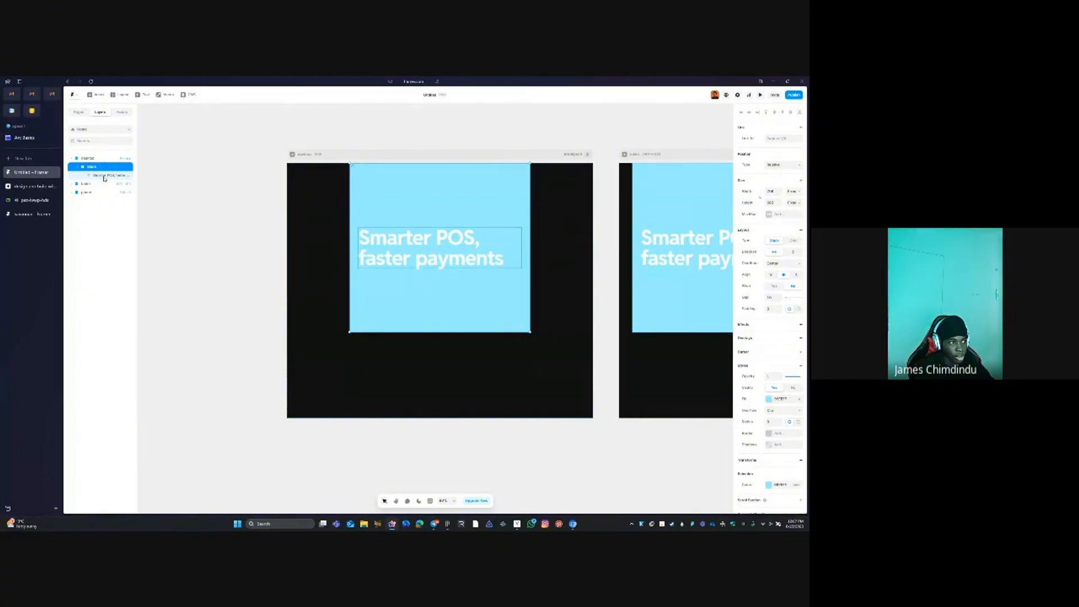
pyautogui.doubleClick(108, 166)
pyautogui.write('card')
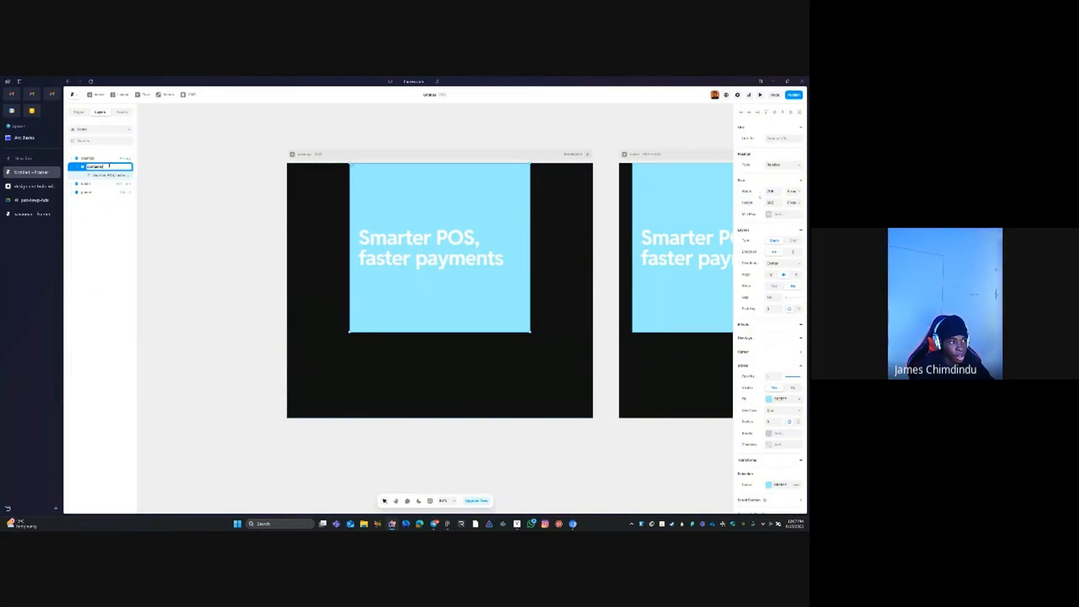
pyautogui.press('Return')
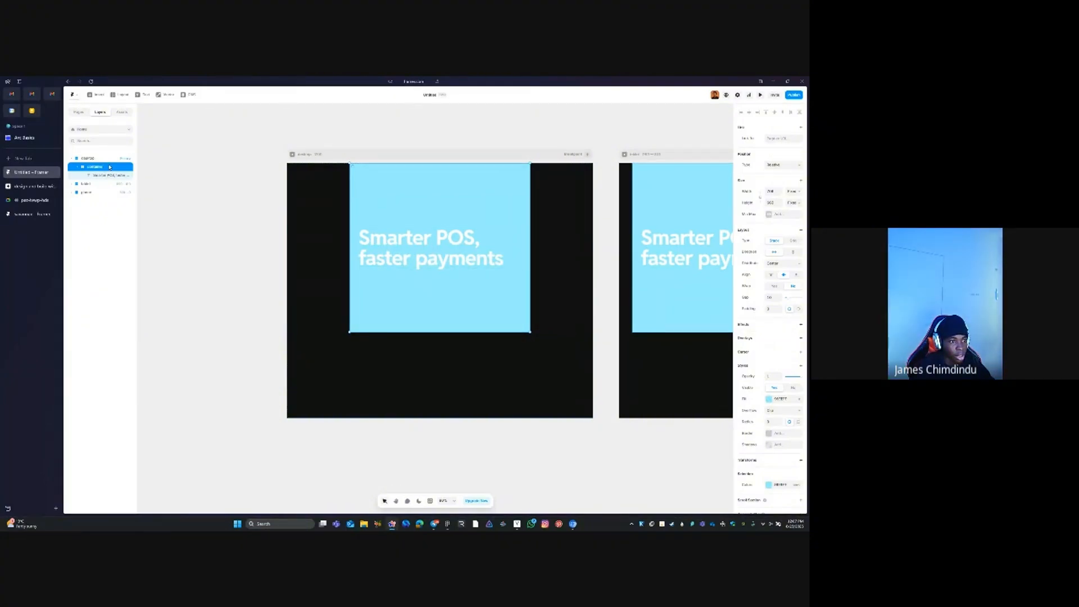
# Size the container with Fill width and Fit Content height, and remove its blue fill
pyautogui.click(793, 192)
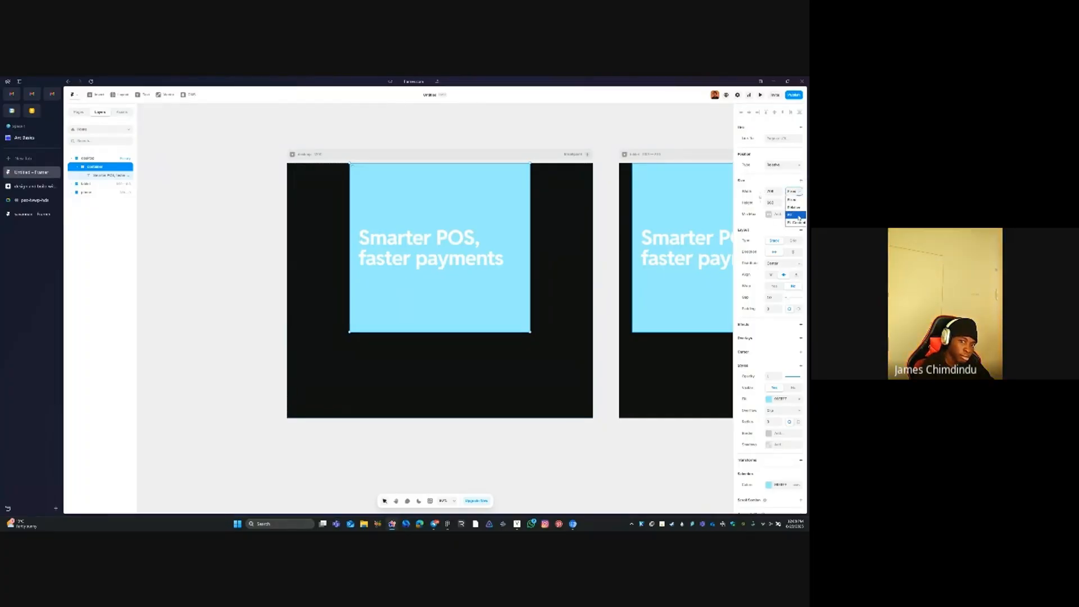
pyautogui.click(797, 215)
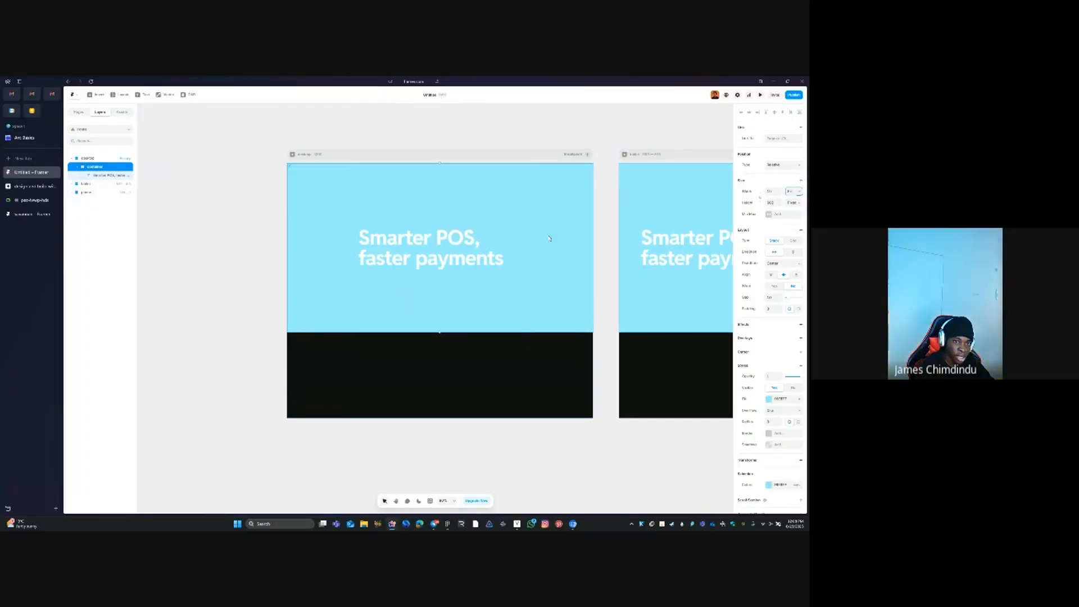
pyautogui.click(791, 202)
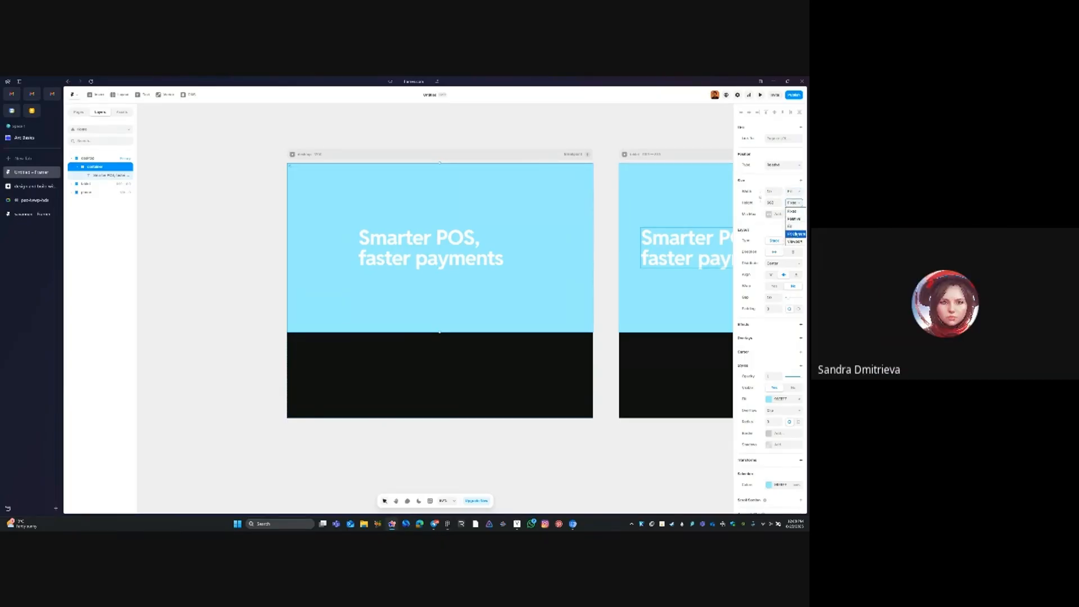
pyautogui.click(792, 235)
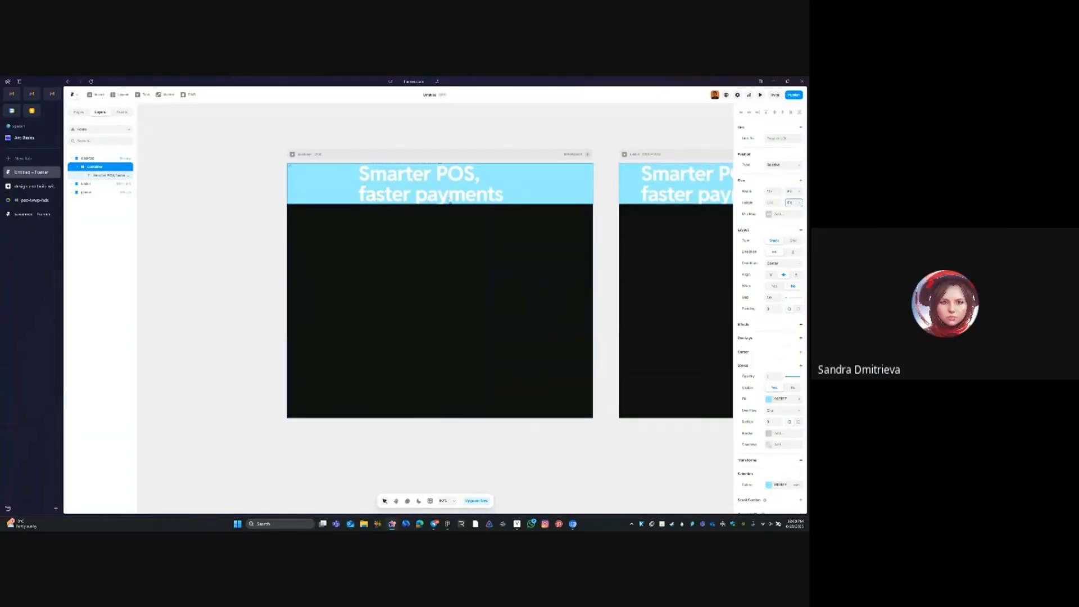
pyautogui.click(798, 399)
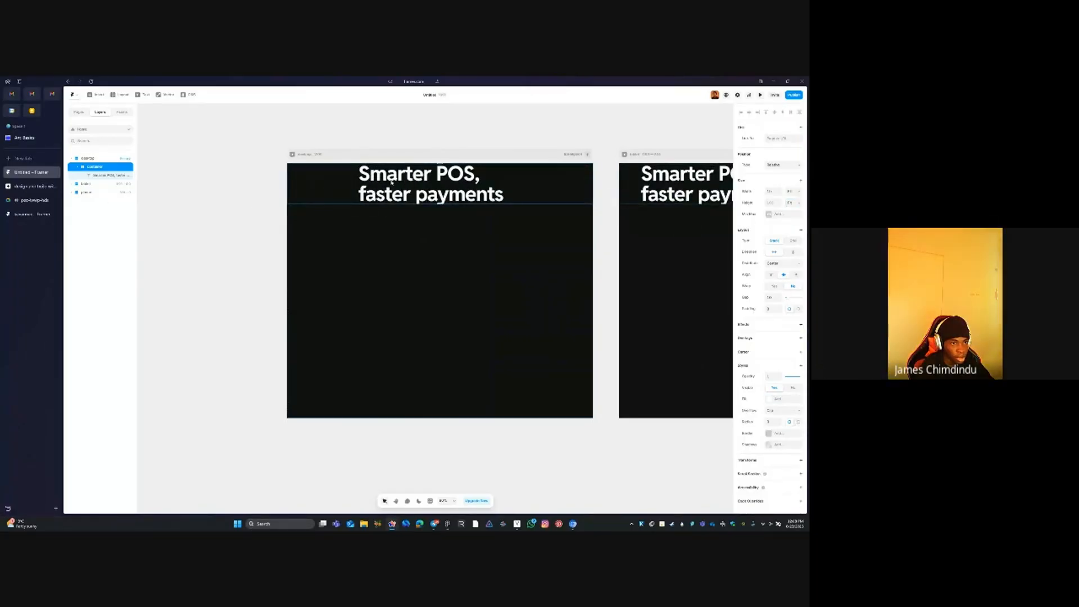
# Give the heading text a linear gradient colour and set one of its stops to FFFFFF
pyautogui.click(92, 175)
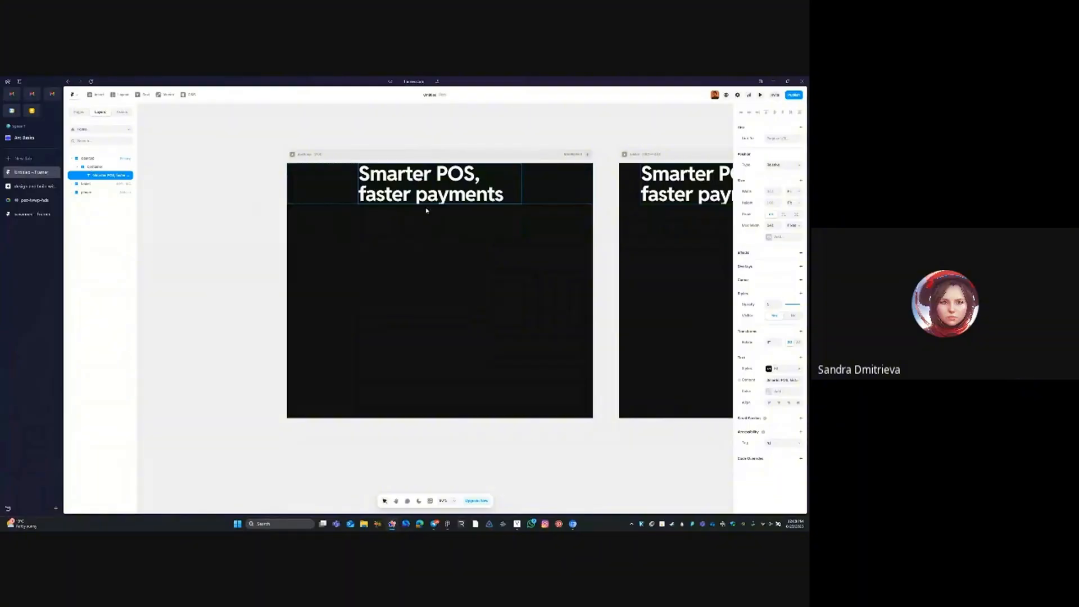
pyautogui.click(769, 392)
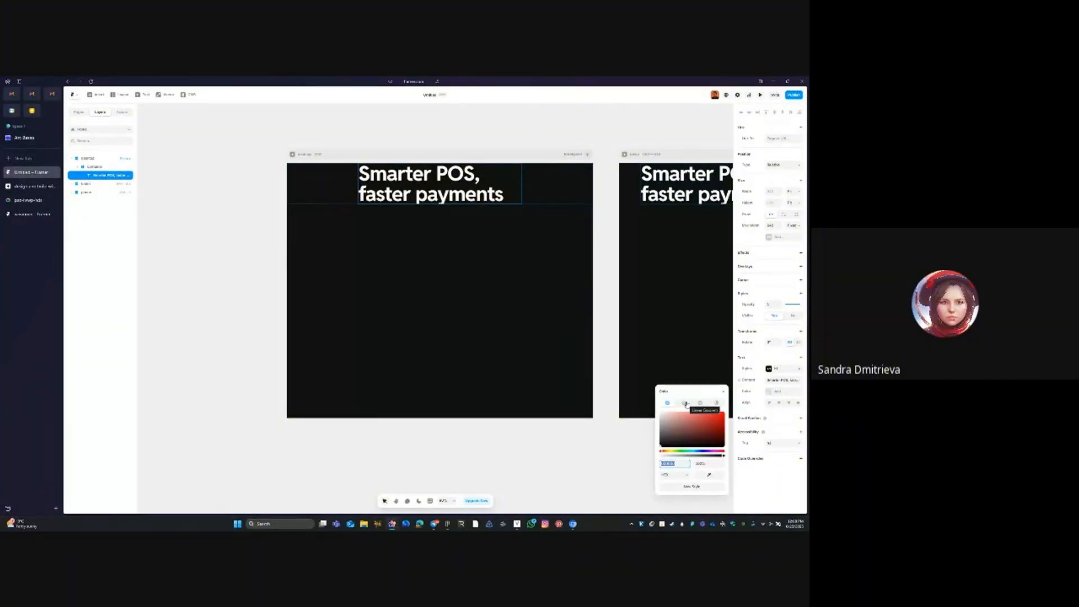
pyautogui.click(686, 404)
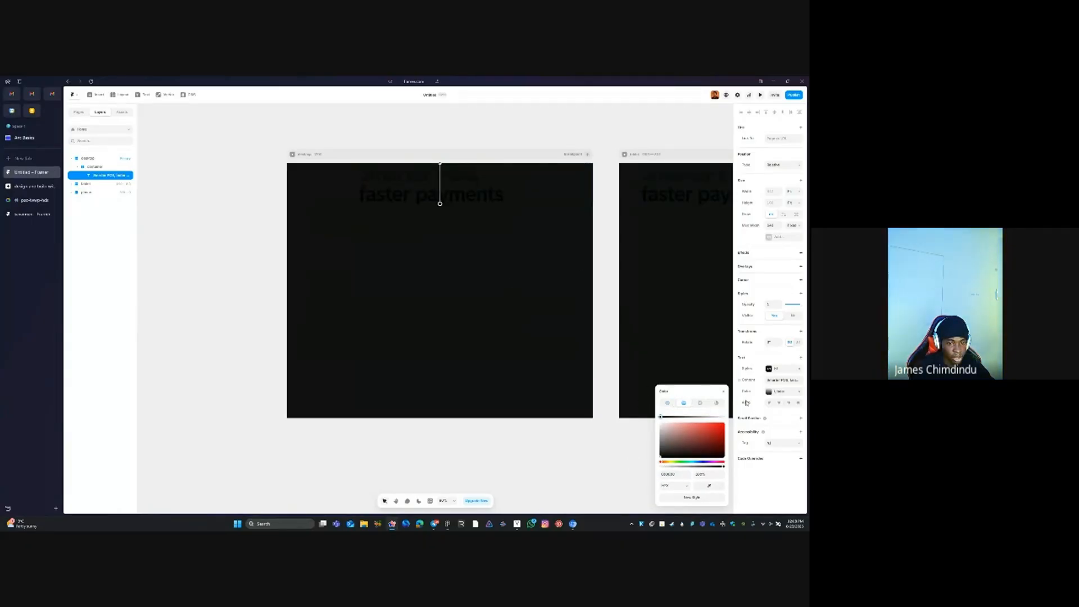
pyautogui.click(680, 475)
pyautogui.write('FFFFFF')
pyautogui.press('Tab')
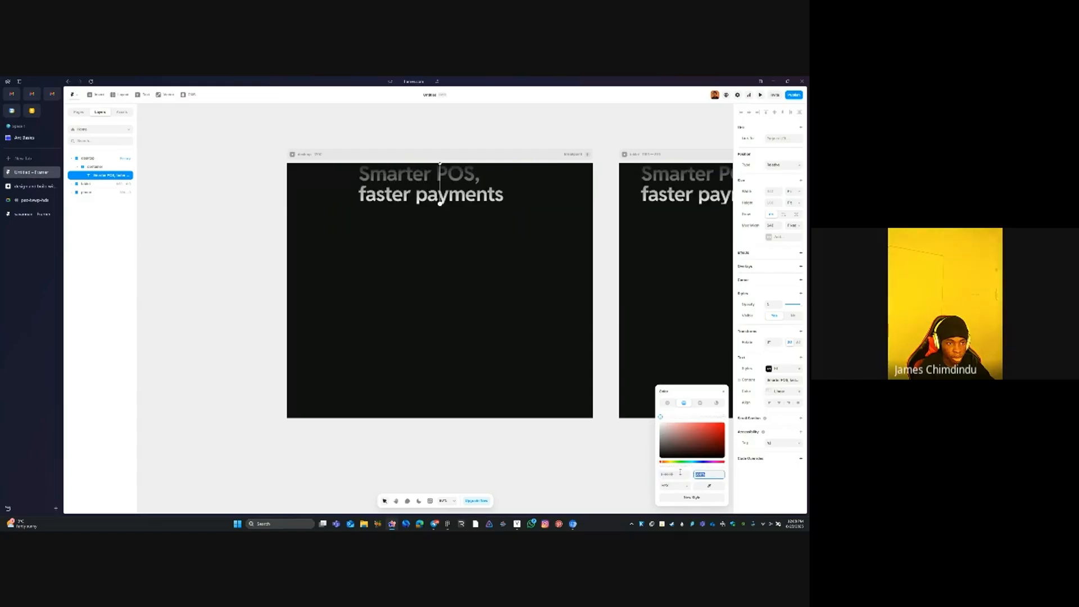
# Make the heading gradient's other stop FFFFFF as well, fading the lower end to 64% opacity, and close the colour editor
pyautogui.moveTo(725, 418); pyautogui.dragTo(589, 417)
pyautogui.click(679, 475)
pyautogui.write('FFFFFF')
pyautogui.press('Tab')
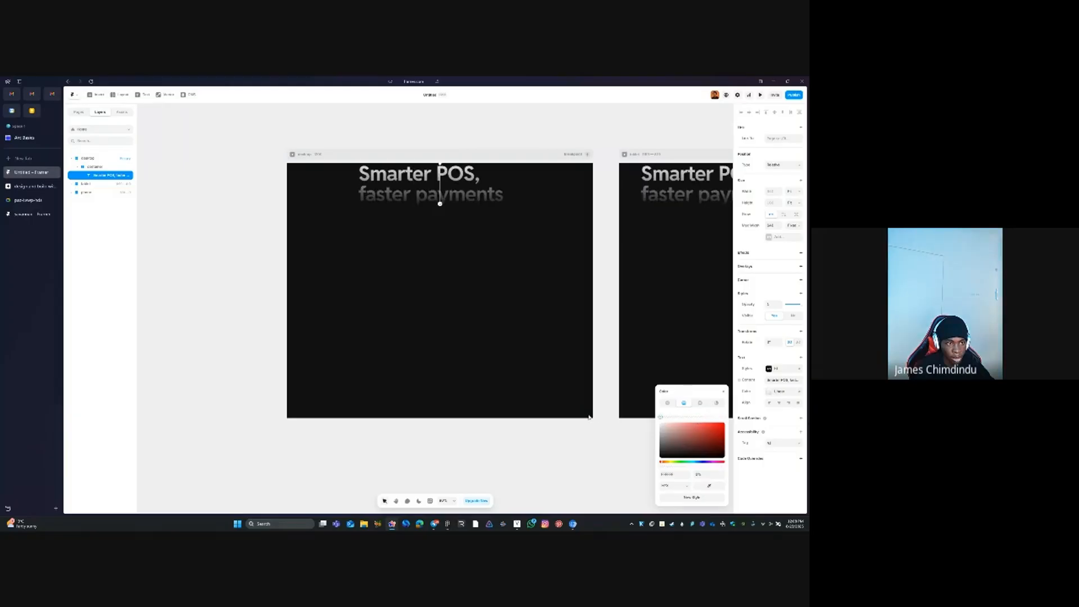
pyautogui.click(706, 474)
pyautogui.write('64')
pyautogui.press('Tab')
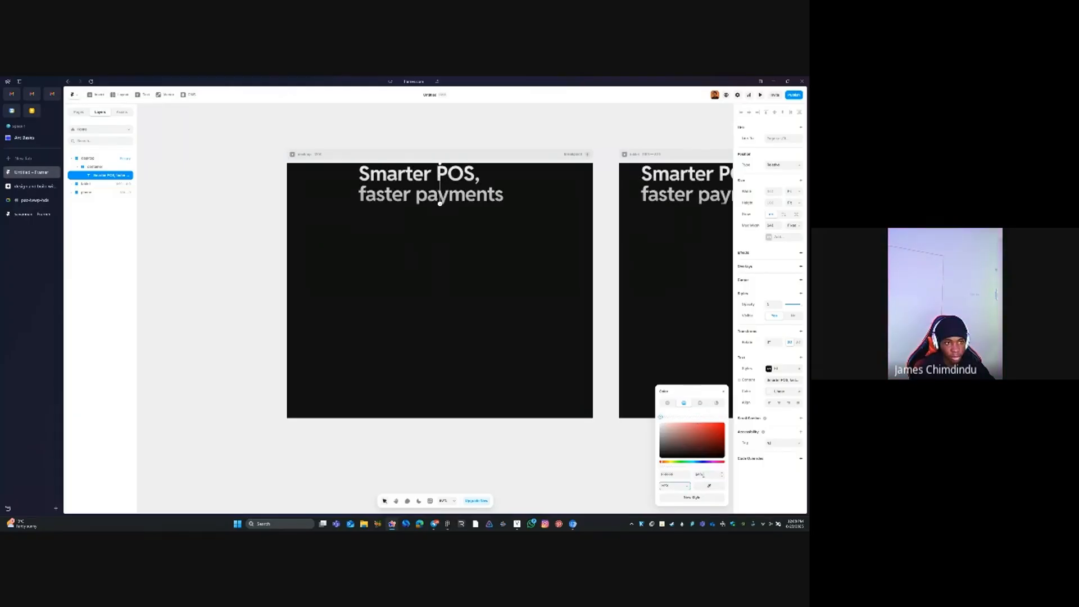
pyautogui.click(494, 136)
pyautogui.click(477, 190)
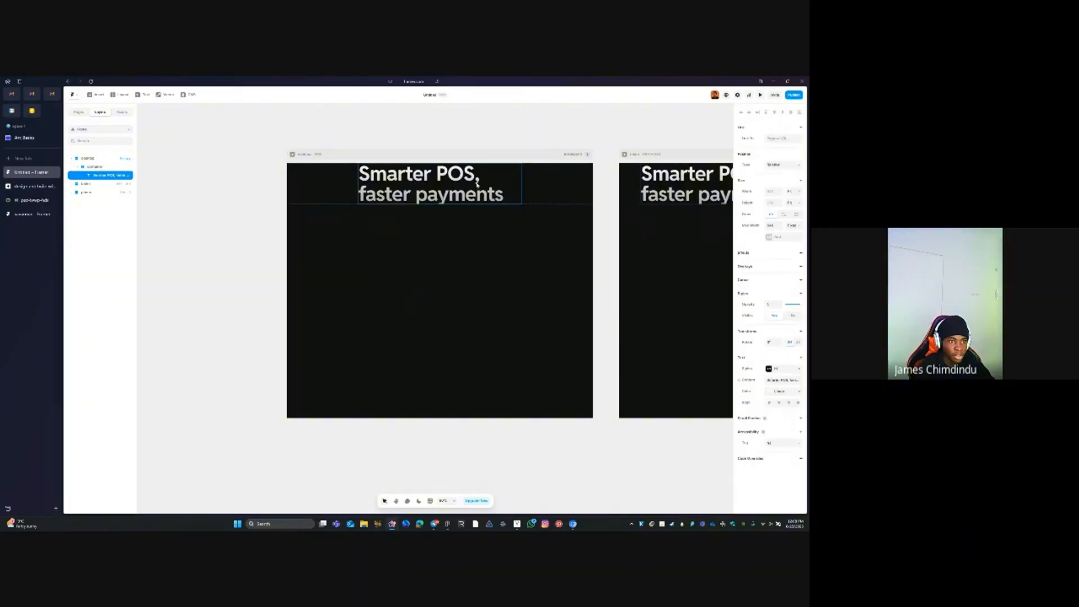
pyautogui.click(484, 135)
pyautogui.click(453, 193)
pyautogui.click(550, 191)
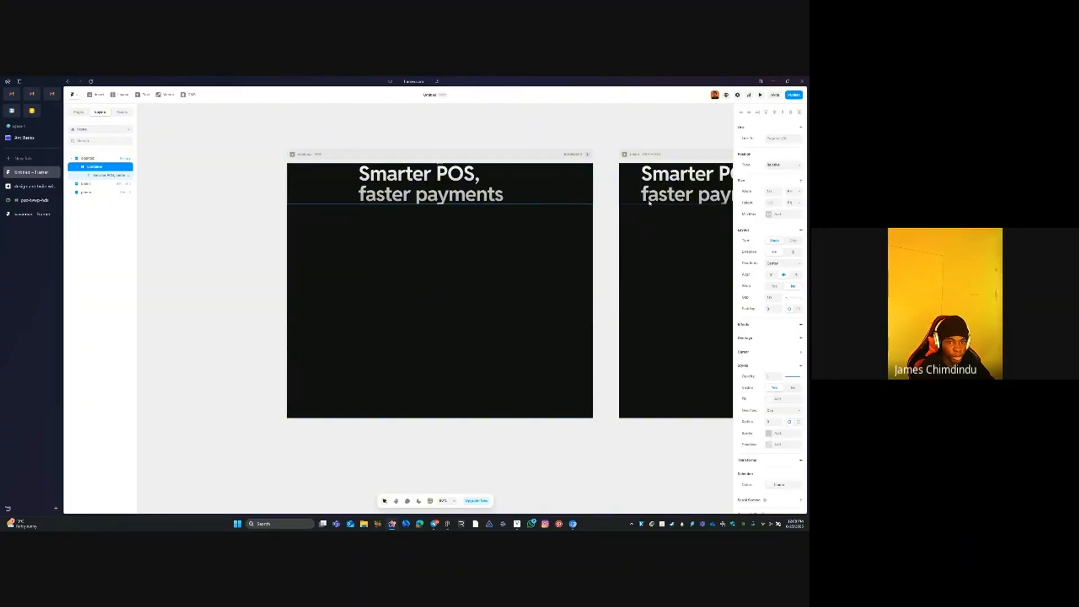
pyautogui.click(780, 410)
pyautogui.click(773, 434)
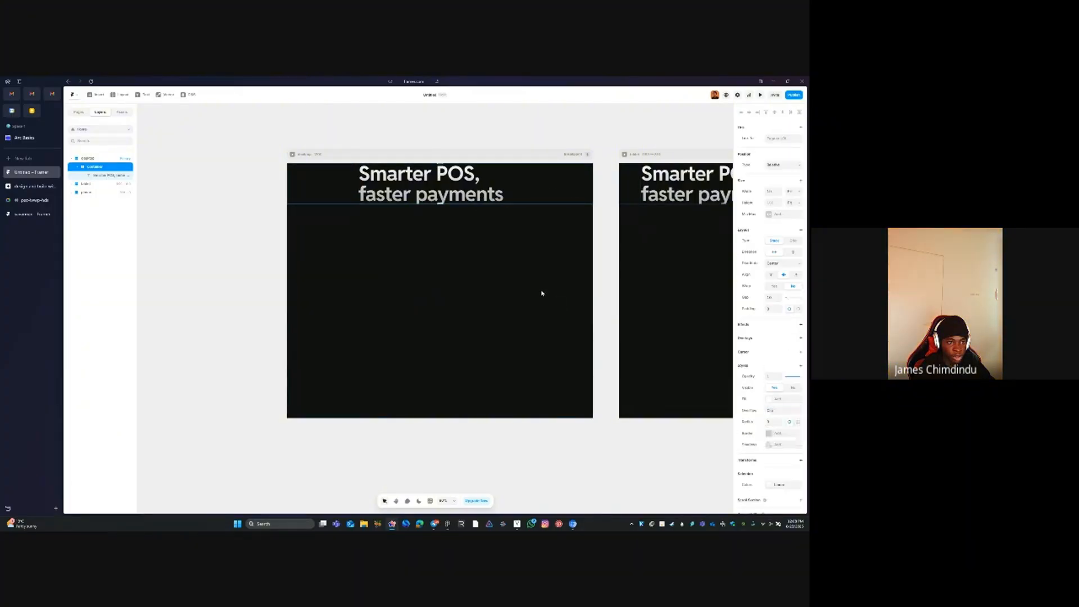
pyautogui.click(541, 294)
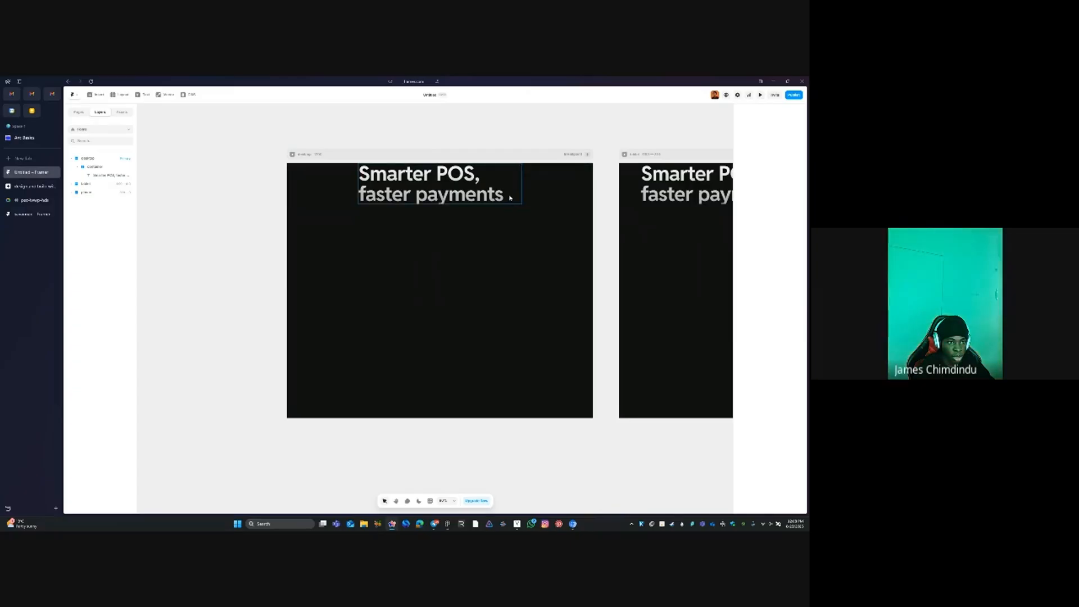
# Set the container's height to Fill so the heading sits in the middle of the desktop frame
pyautogui.click(540, 195)
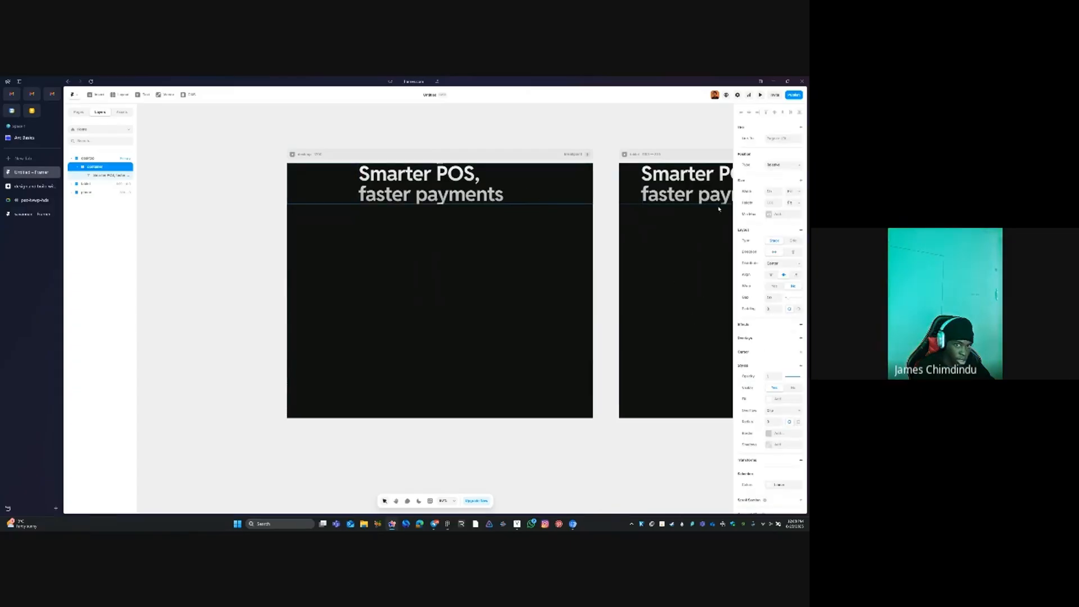
pyautogui.click(794, 202)
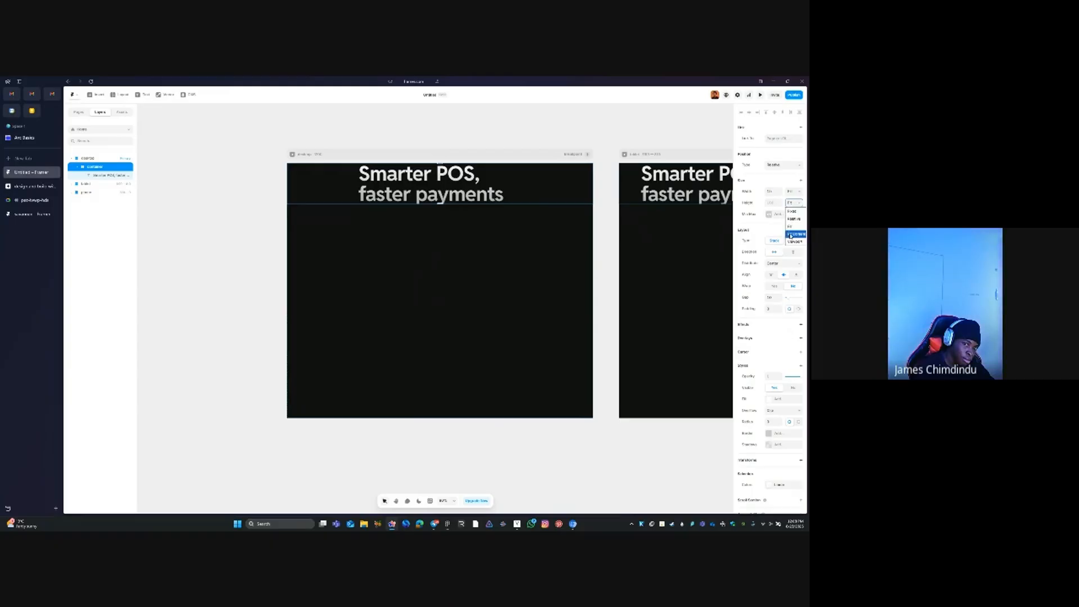
pyautogui.click(524, 211)
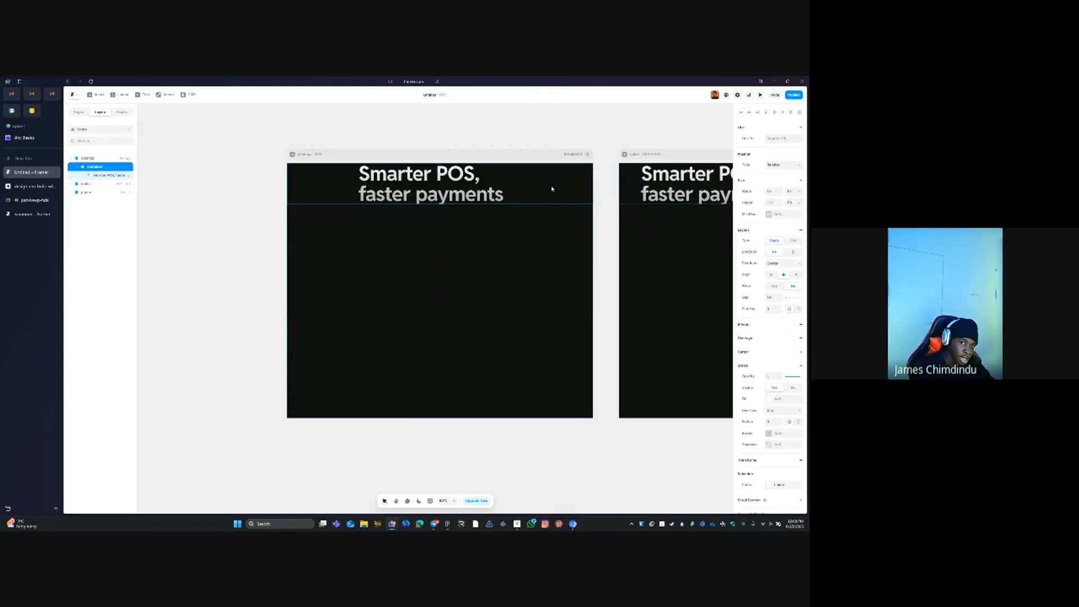
pyautogui.click(794, 203)
pyautogui.click(795, 226)
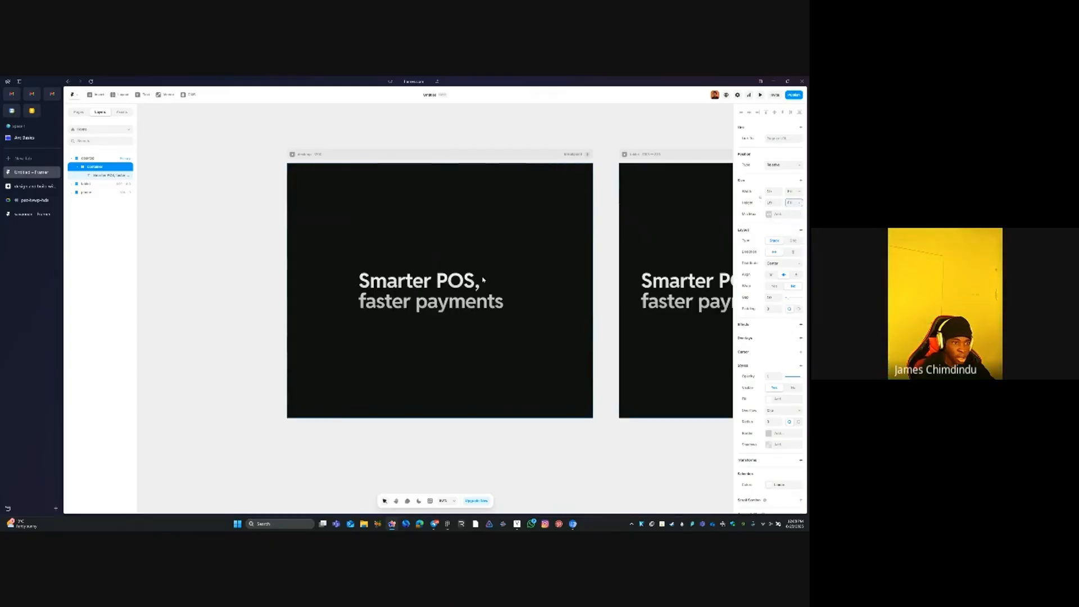
# Start a new text layer next to the heading inside the container
pyautogui.click(478, 295)
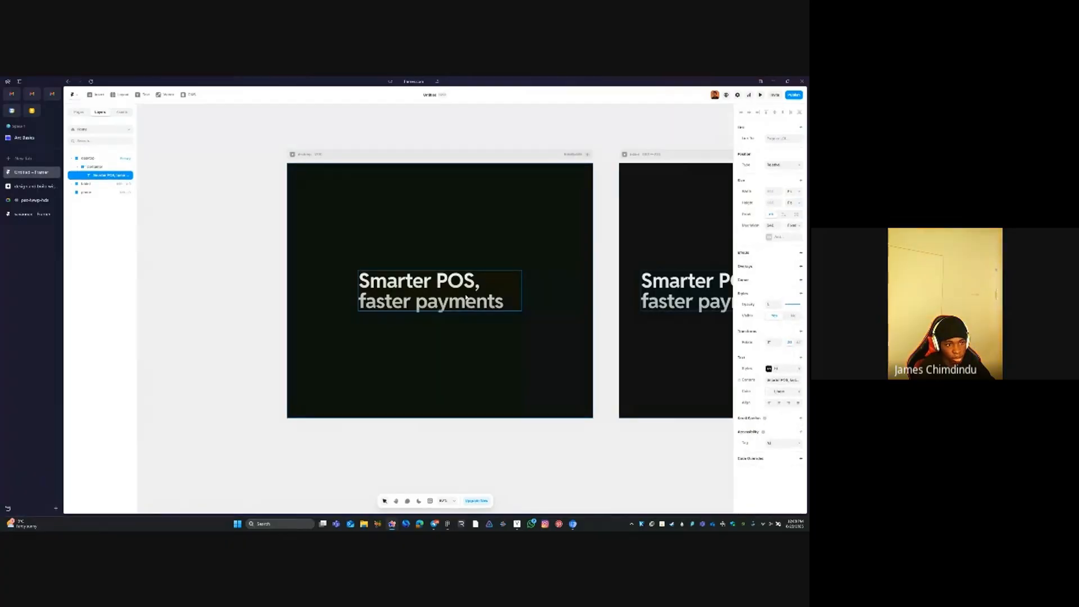
pyautogui.click(496, 234)
pyautogui.click(430, 284)
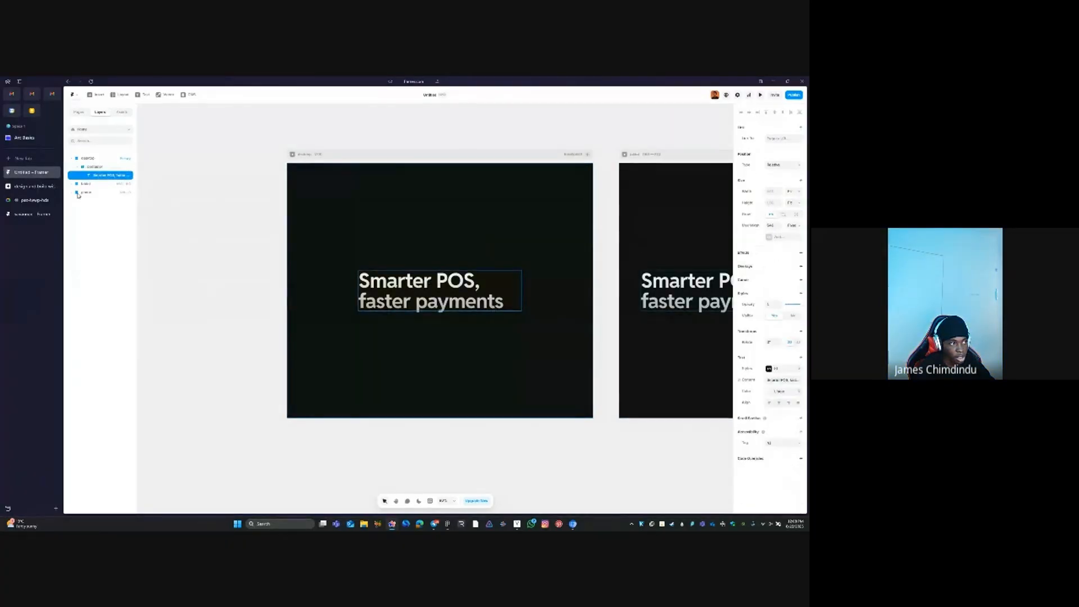
pyautogui.click(144, 95)
pyautogui.click(389, 326)
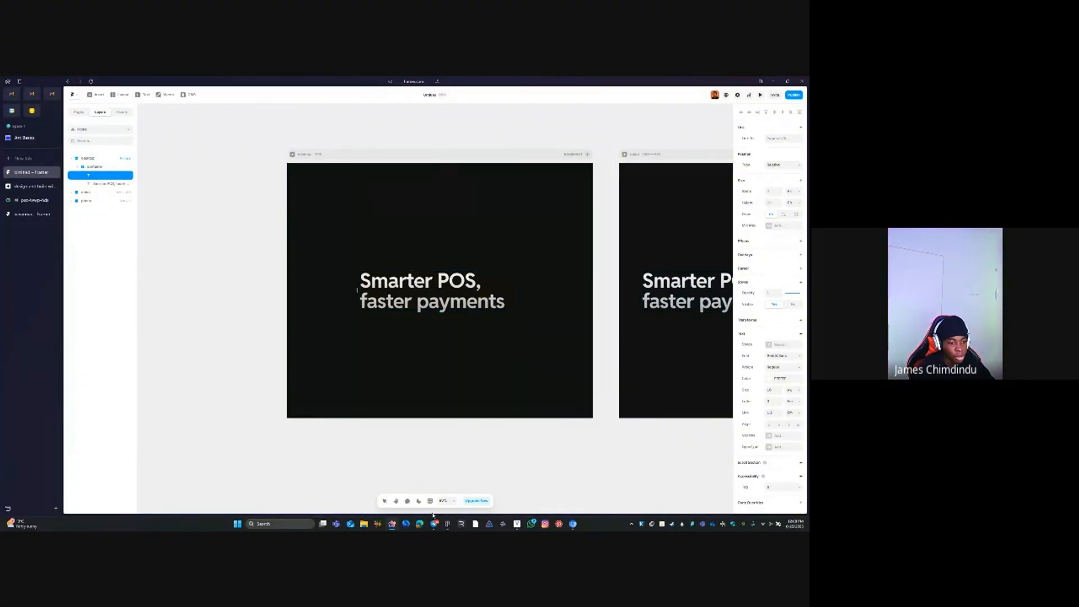
# Copy the subheading "Seamless transactions, simplified operations, and hardware built to last." from Figma and paste it into the new text layer in Framer
pyautogui.click(447, 524)
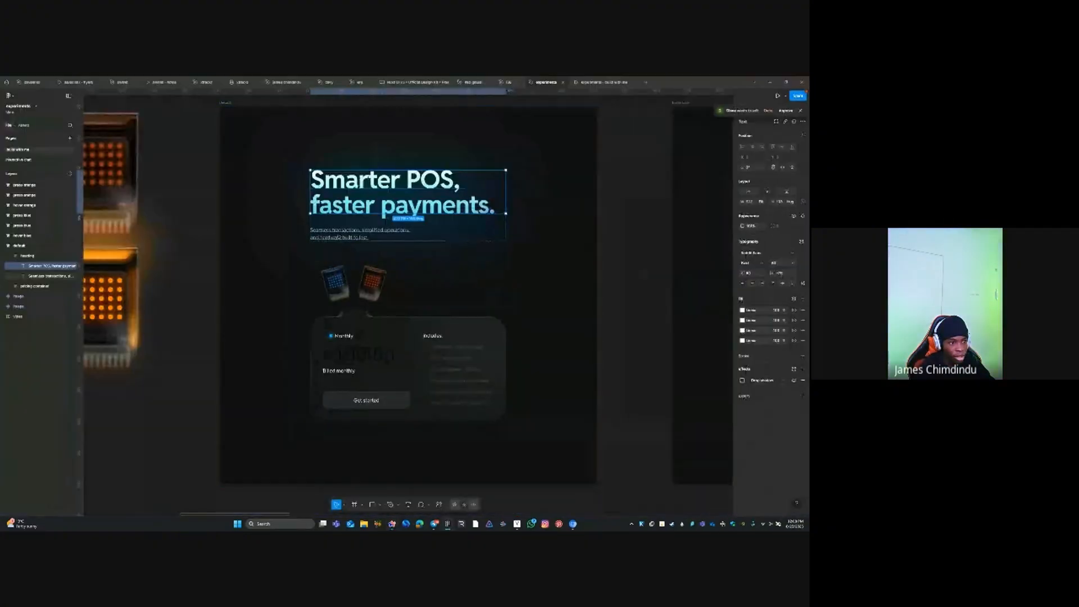
pyautogui.doubleClick(341, 235)
pyautogui.hotkey('ctrl', 'c')
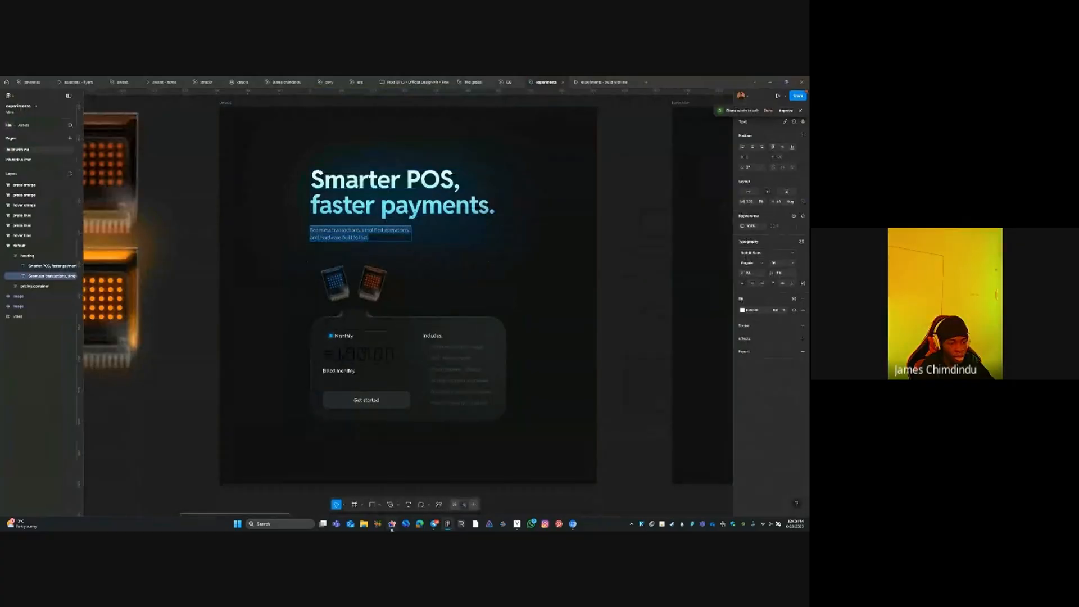
pyautogui.hotkey('alt', 'Tab')
pyautogui.hotkey('ctrl', 'v')
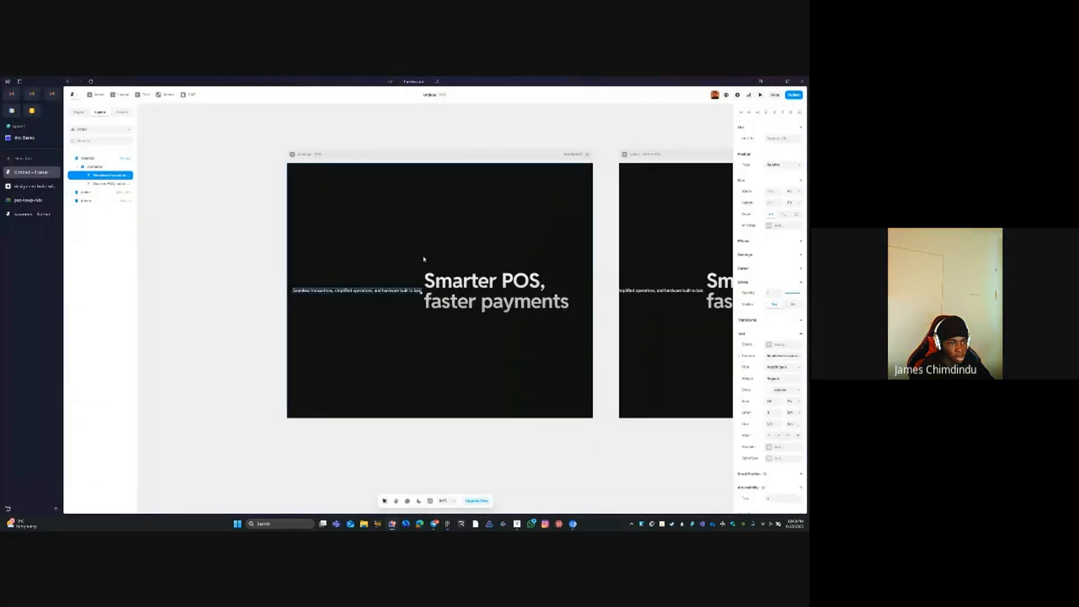
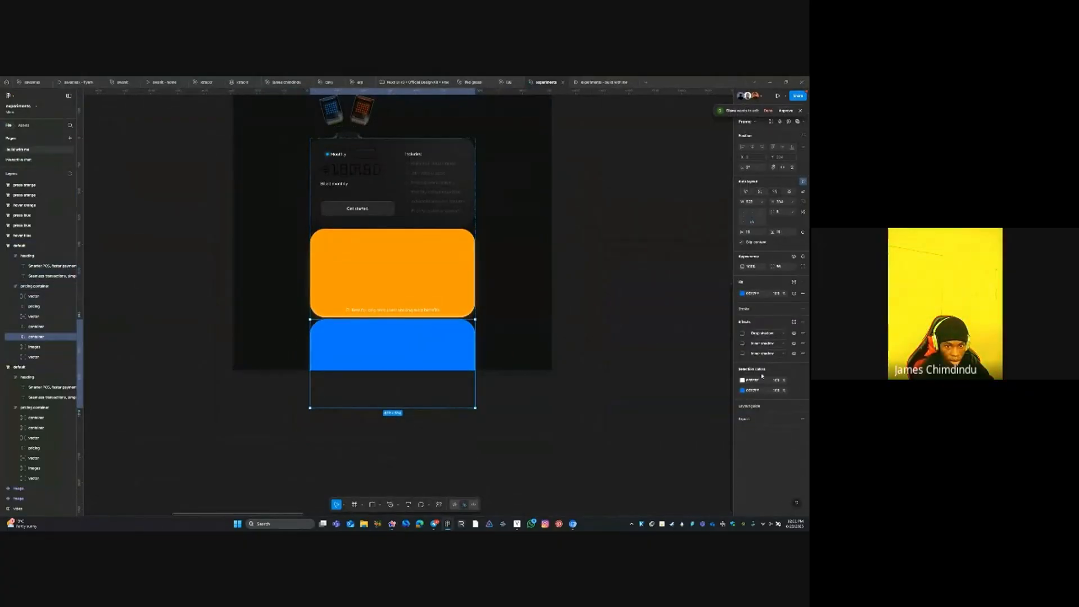
# Switch back to Framer and change the lower pricing card's fill to the blue 0077FF from Figma
pyautogui.click(392, 524)
pyautogui.click(768, 399)
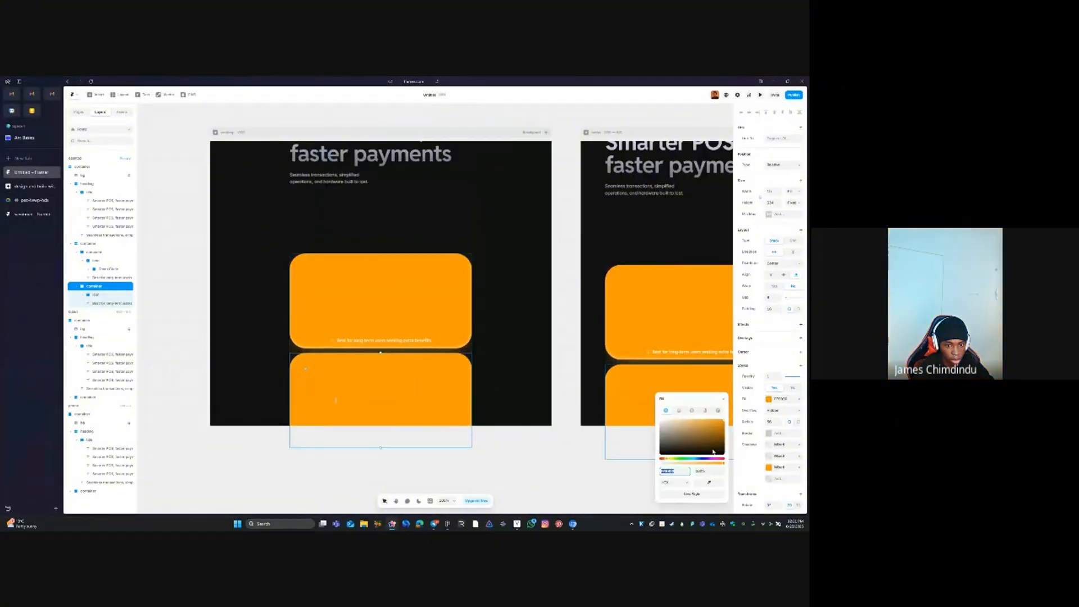
pyautogui.press('Tab')
pyautogui.click(522, 332)
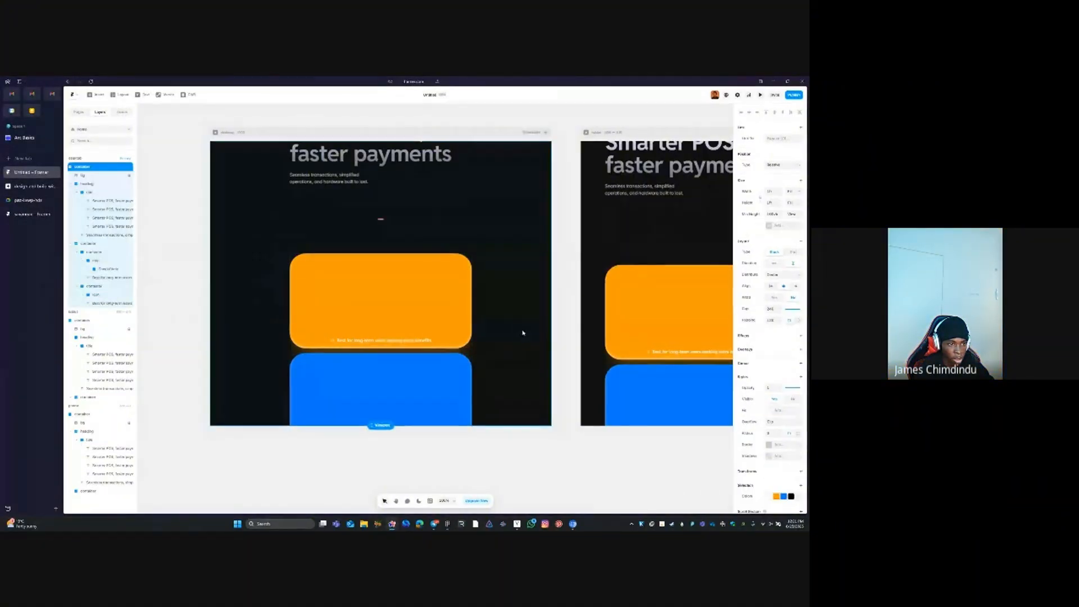
# Set the height of the outer container on the desktop breakpoint to Fit Content
pyautogui.scroll(-5, 518, 339)
pyautogui.scroll(4, 518, 339)
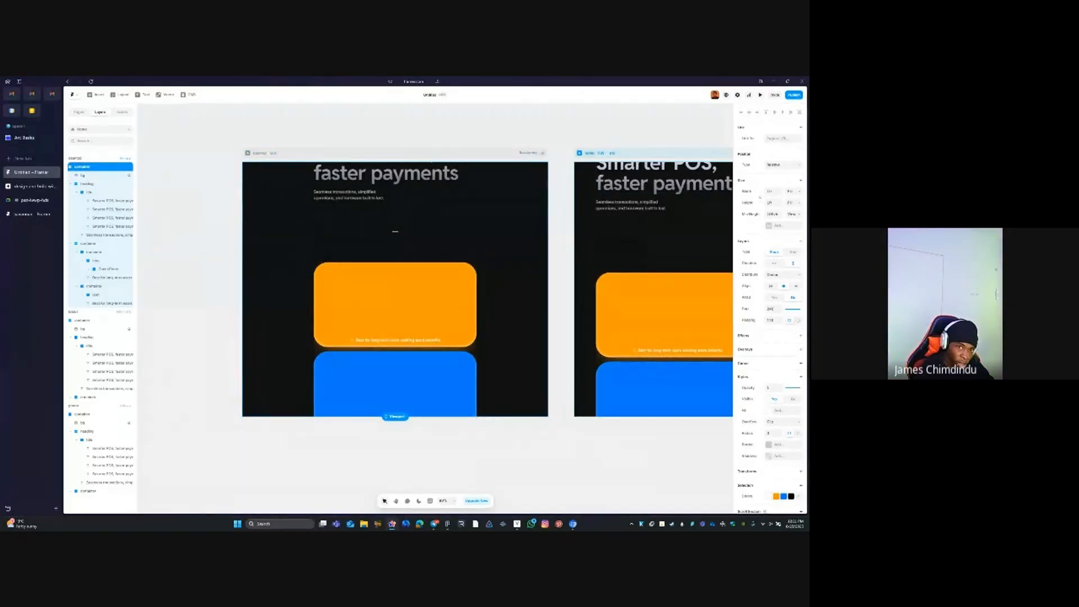
pyautogui.click(793, 204)
pyautogui.click(793, 234)
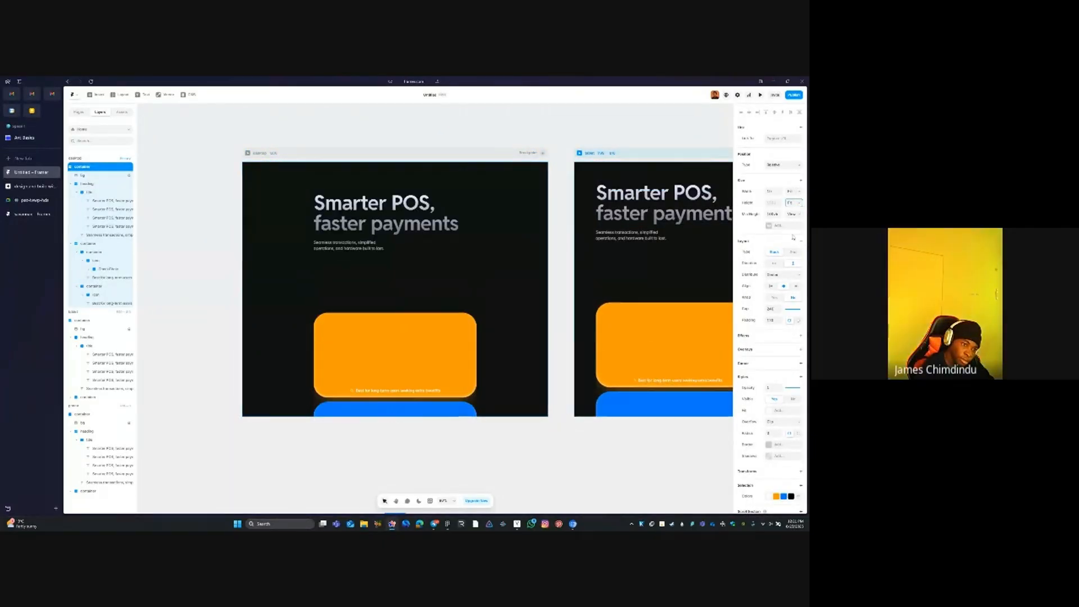
pyautogui.press('Escape')
# Set the desktop breakpoint's own height to Fit Content so it holds both cards
pyautogui.click(290, 153)
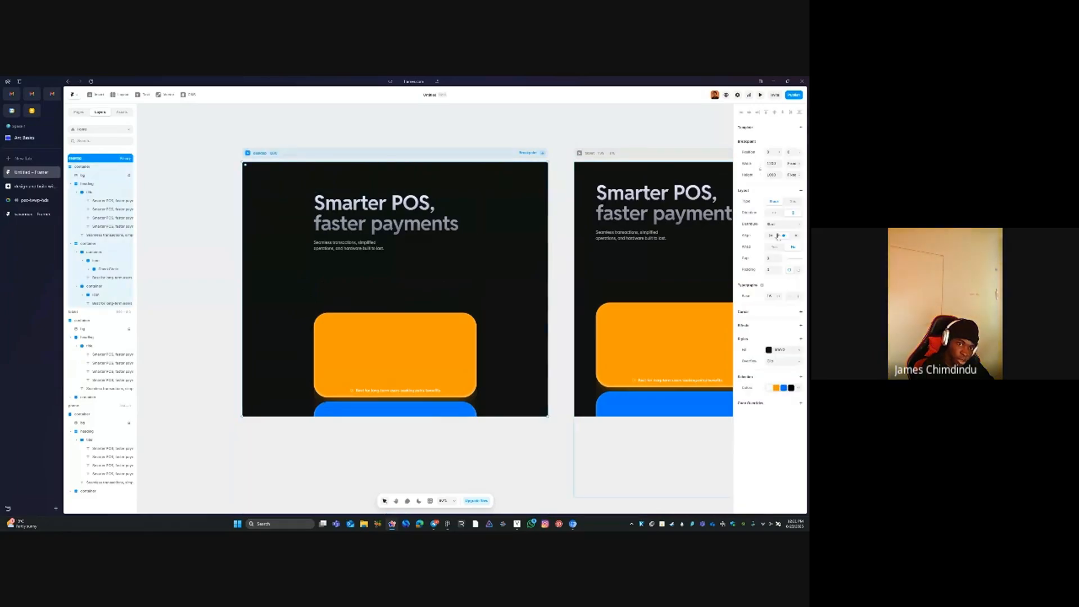
pyautogui.click(793, 175)
pyautogui.click(793, 205)
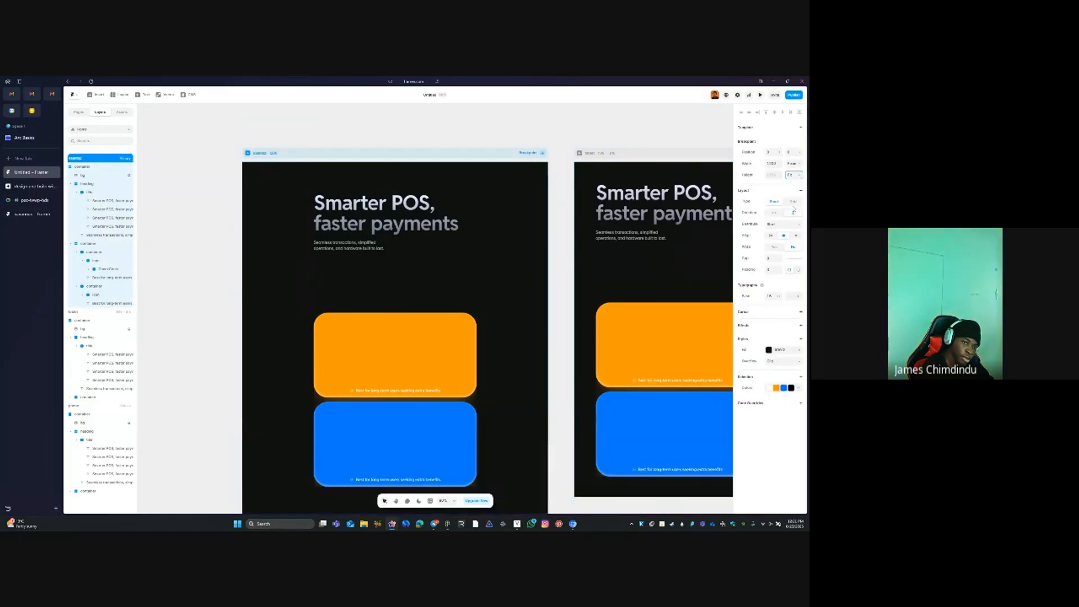
pyautogui.scroll(-3, 385, 175)
pyautogui.press('Escape')
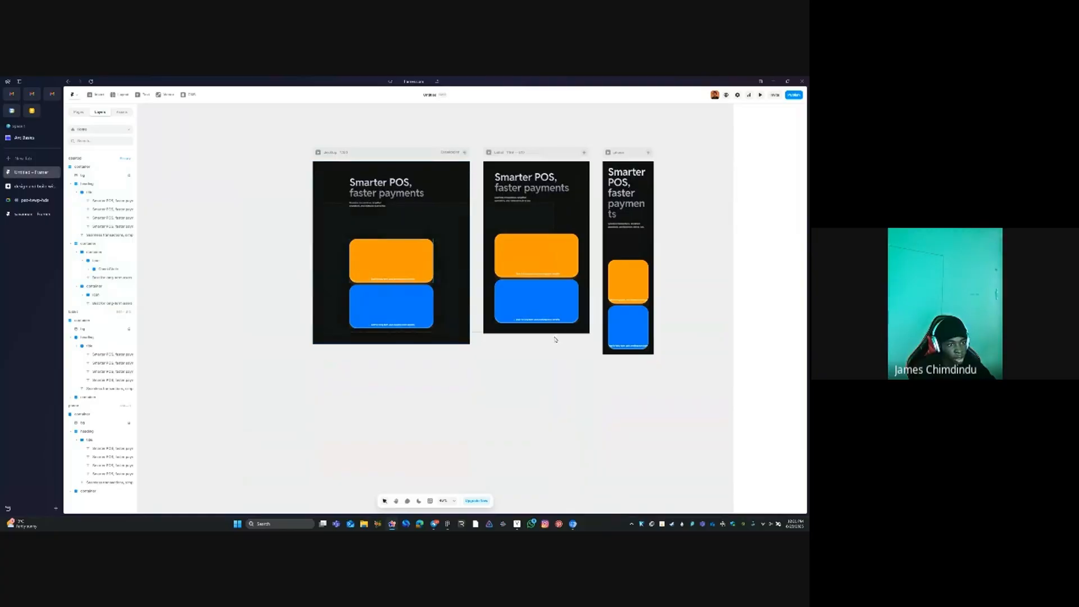
# Duplicate the orange card and delete the "Best for long-term users seeking extra benefits" text from the uppermost card
pyautogui.scroll(3, 431, 236)
pyautogui.click(328, 358)
pyautogui.click(289, 278)
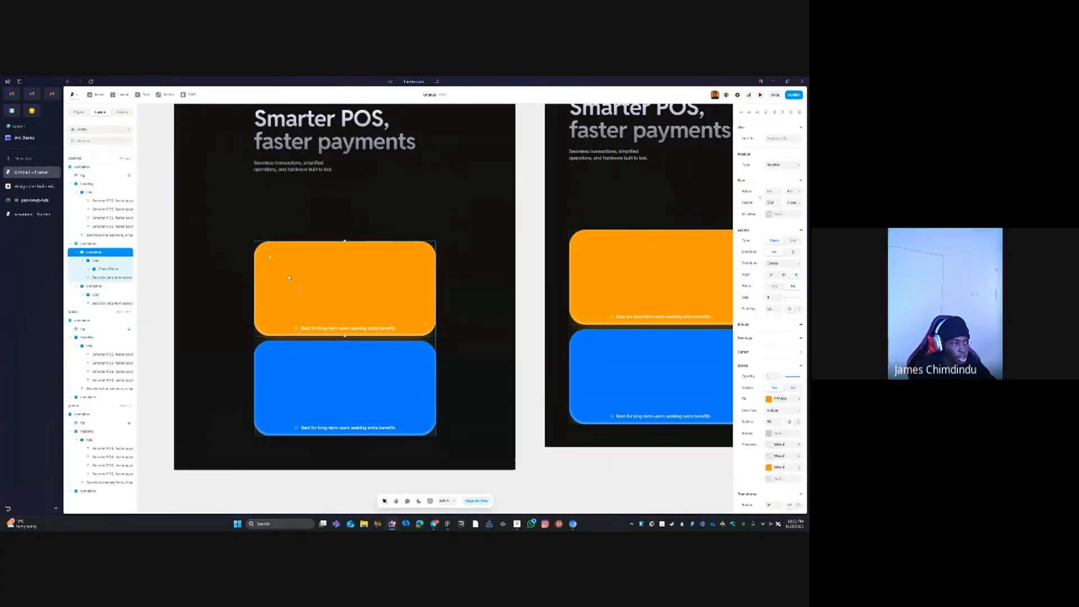
pyautogui.hotkey('ctrl', 'd')
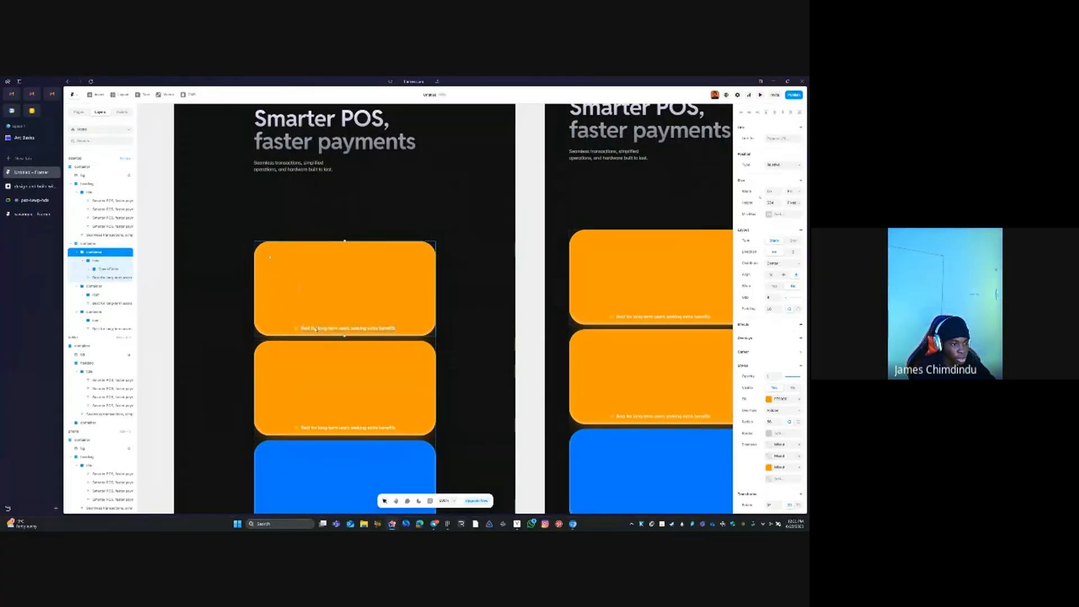
pyautogui.click(315, 329)
pyautogui.press('Delete')
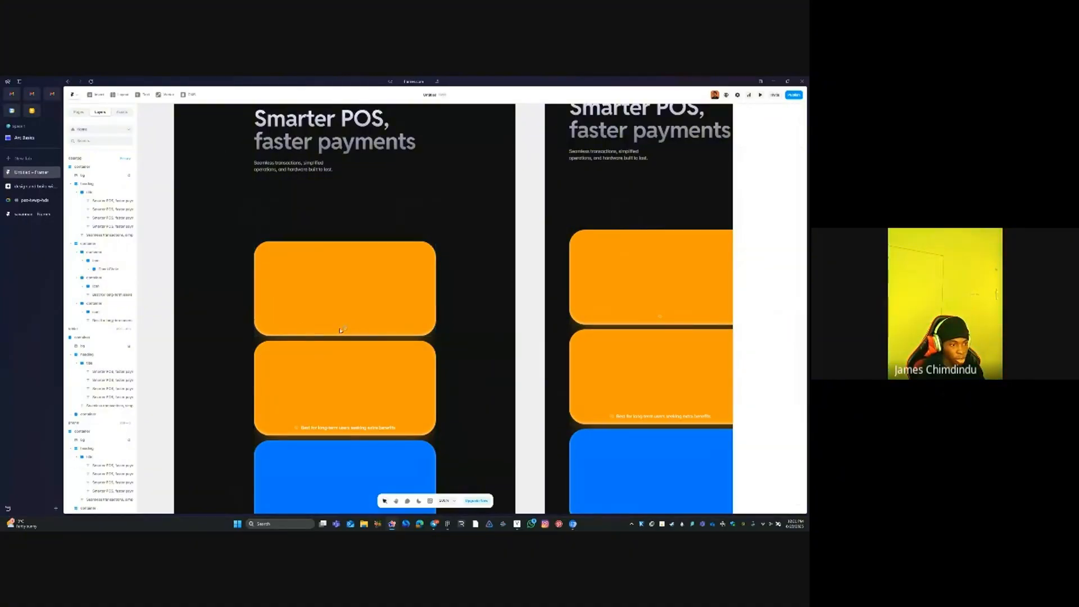
# Set the uppermost card's padding to 40 and remove all three of its shadows
pyautogui.click(269, 257)
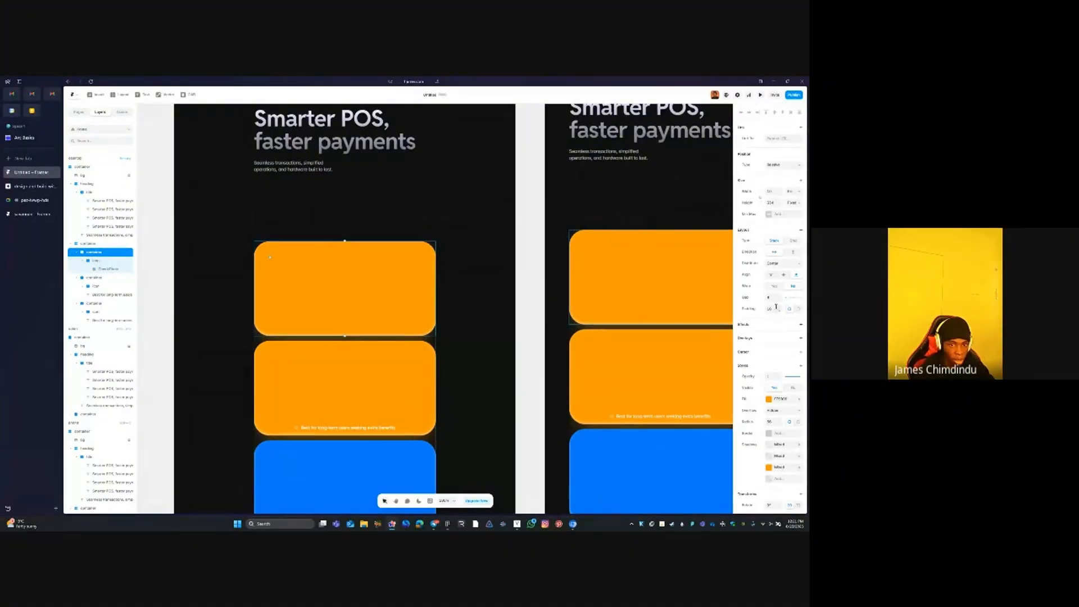
pyautogui.write('40')
pyautogui.press('Tab')
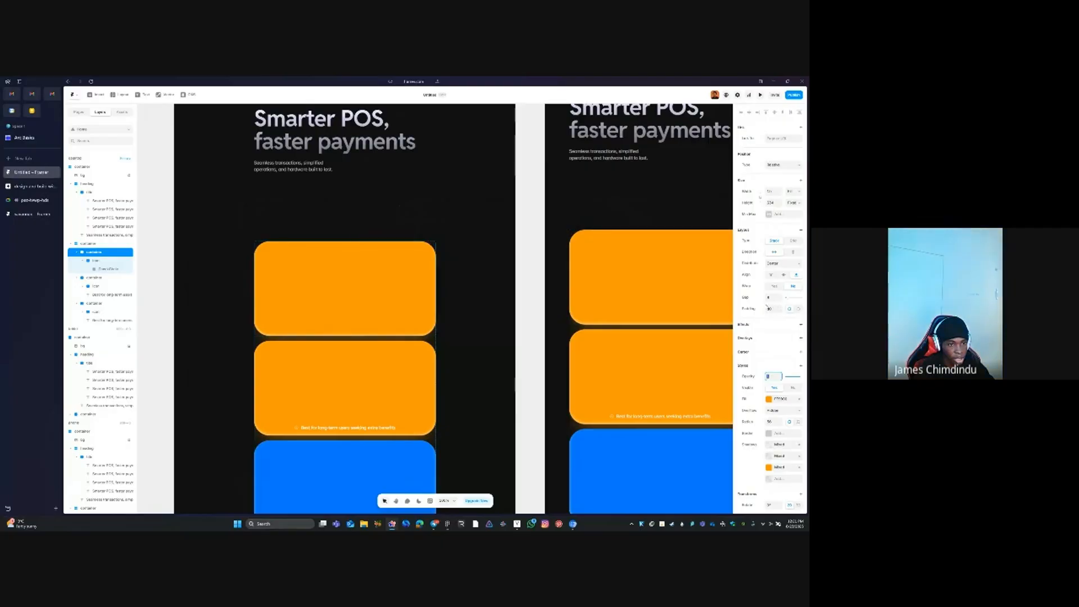
pyautogui.scroll(-2, 780, 430)
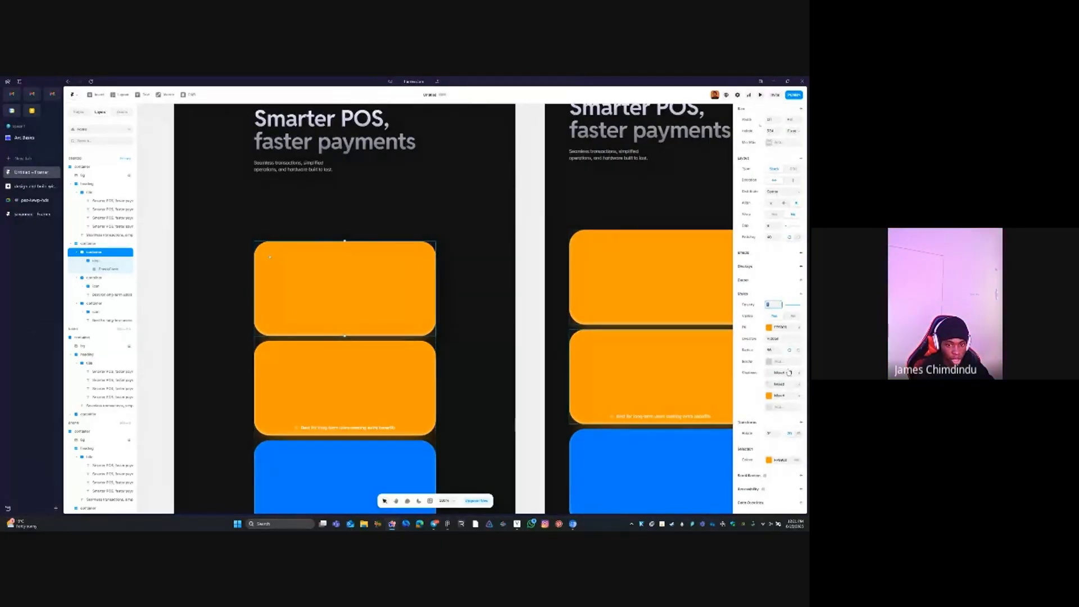
pyautogui.scroll(1, 789, 372)
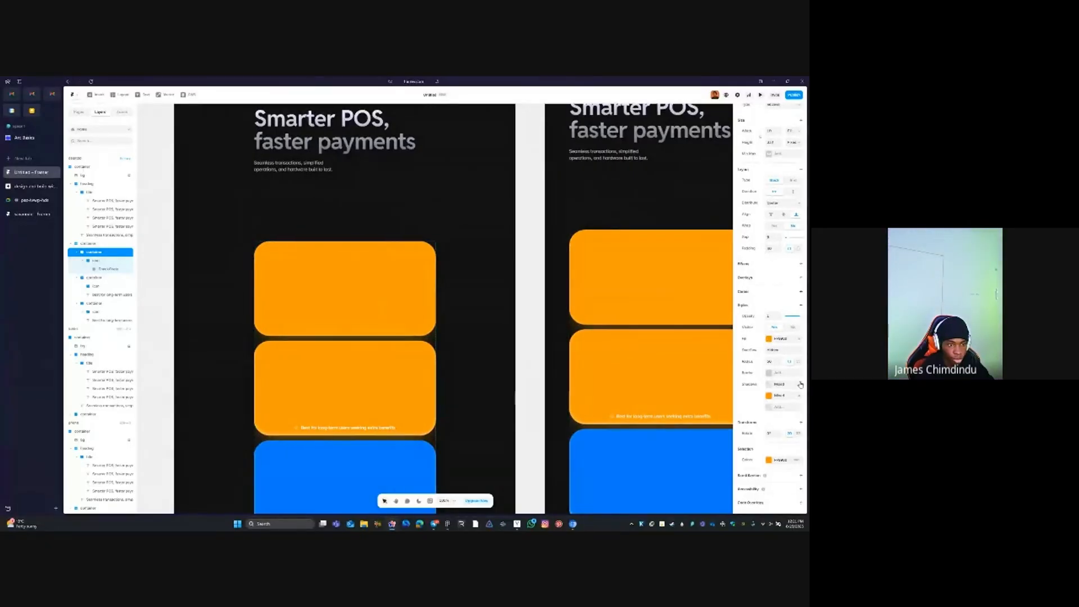
pyautogui.scroll(1, 801, 385)
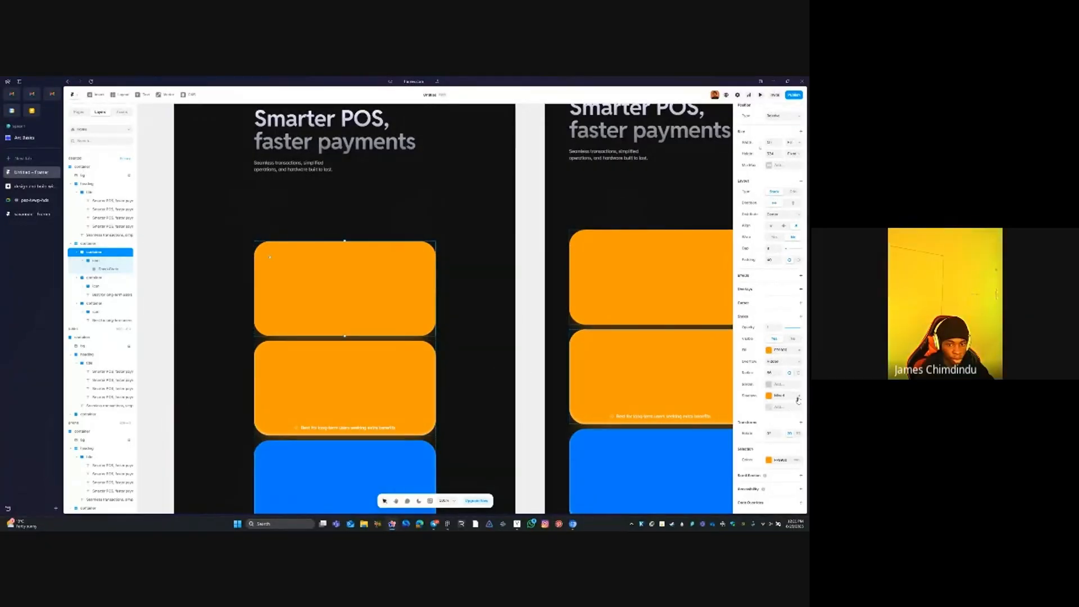
pyautogui.scroll(-2, 477, 300)
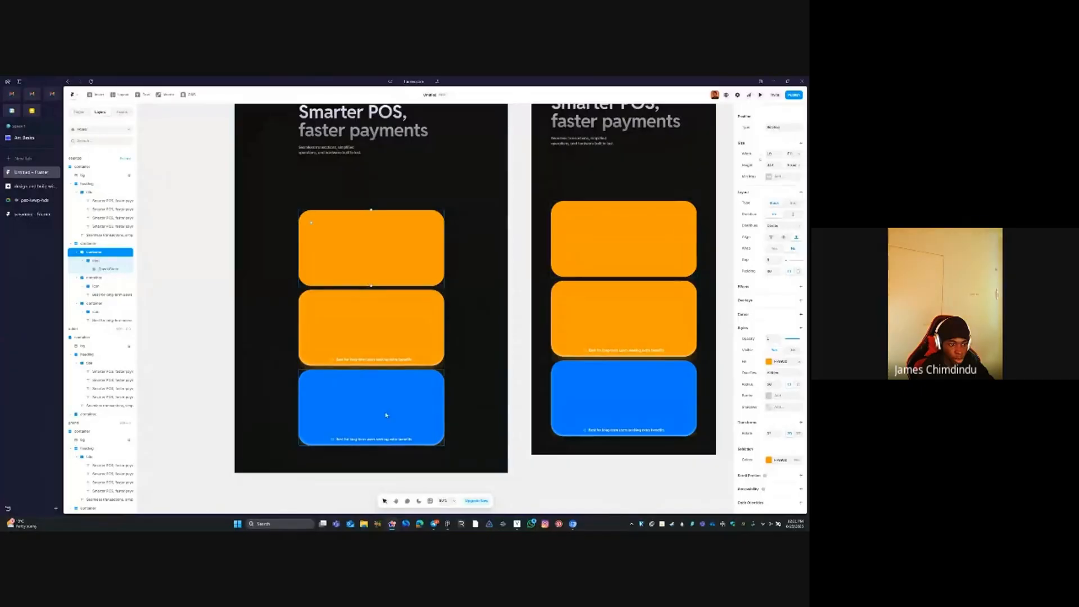
# Recolour the blue card's orange shadow to 0077FF
pyautogui.click(386, 415)
pyautogui.scroll(-2, 772, 410)
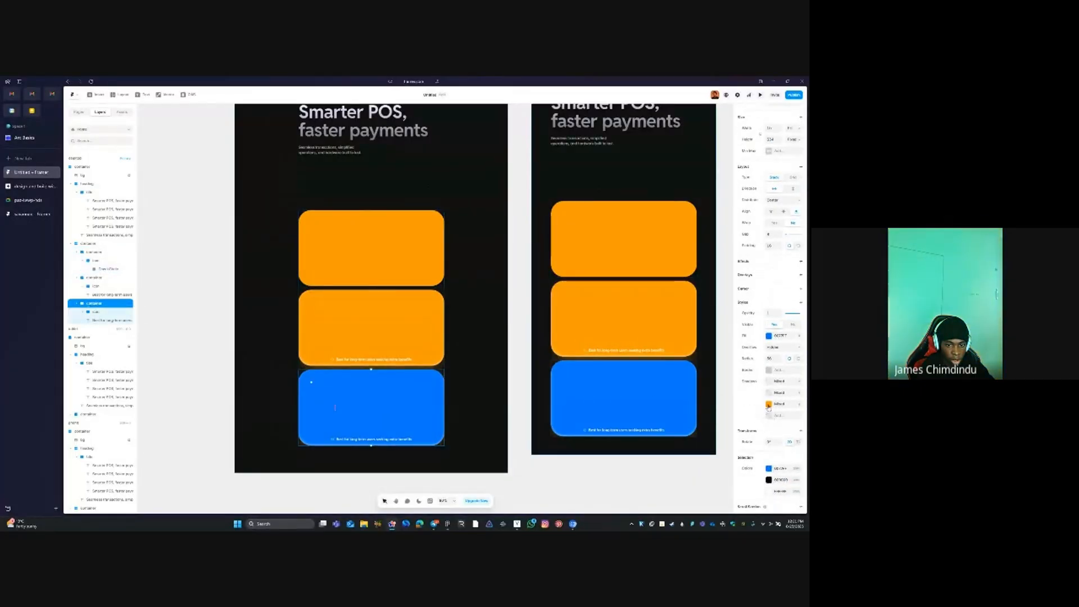
pyautogui.click(778, 404)
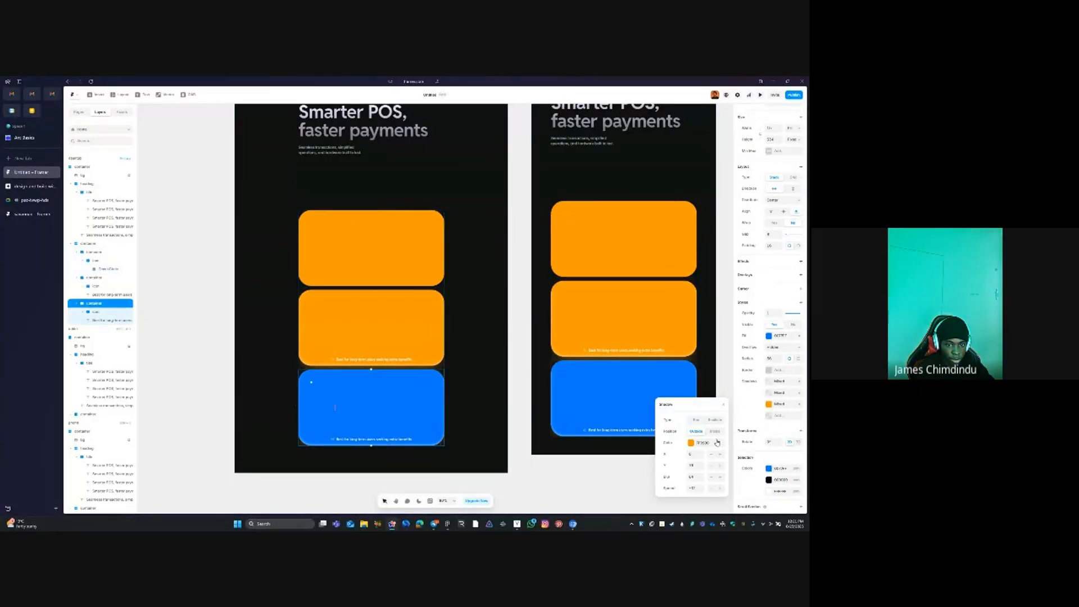
pyautogui.click(712, 443)
pyautogui.click(676, 464)
pyautogui.write('0077FF')
pyautogui.press('Tab')
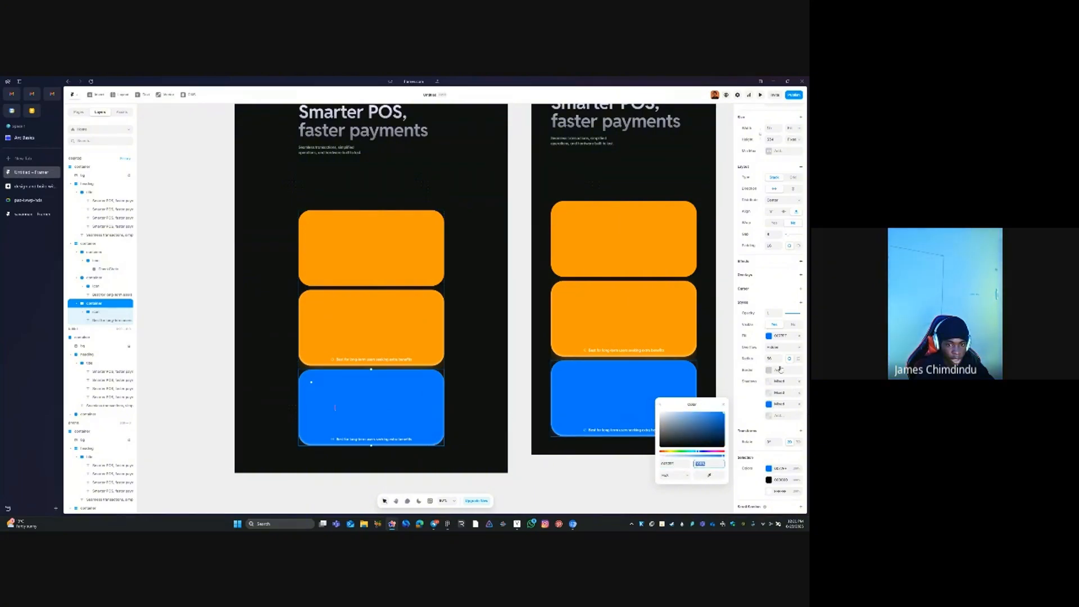
pyautogui.click(499, 472)
# Copy the main pricing card's dark fill colour from Figma and apply it to the uppermost card in Framer
pyautogui.doubleClick(373, 273)
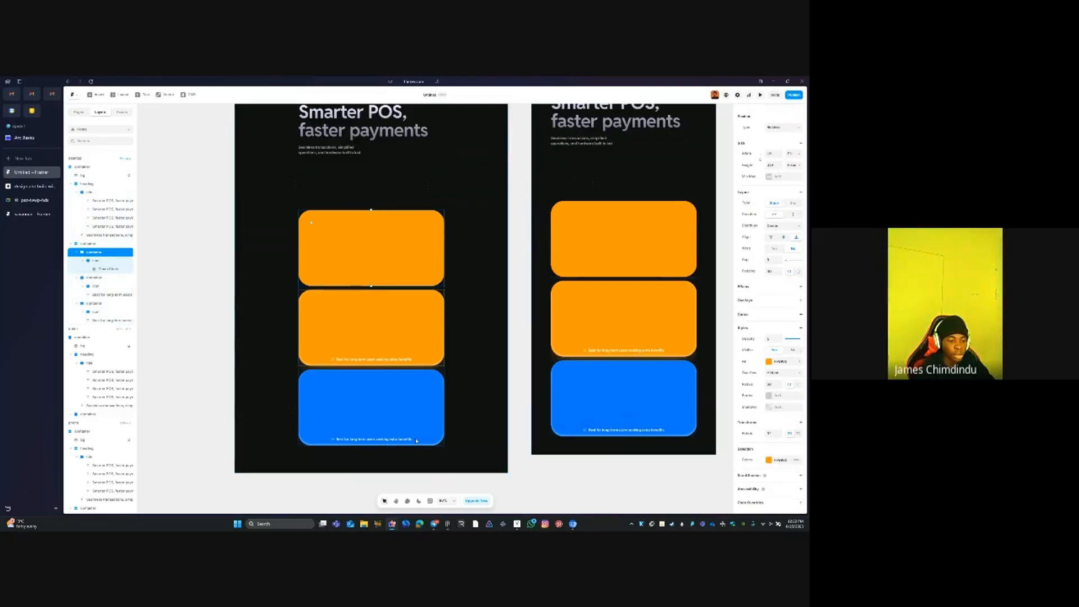
pyautogui.click(448, 523)
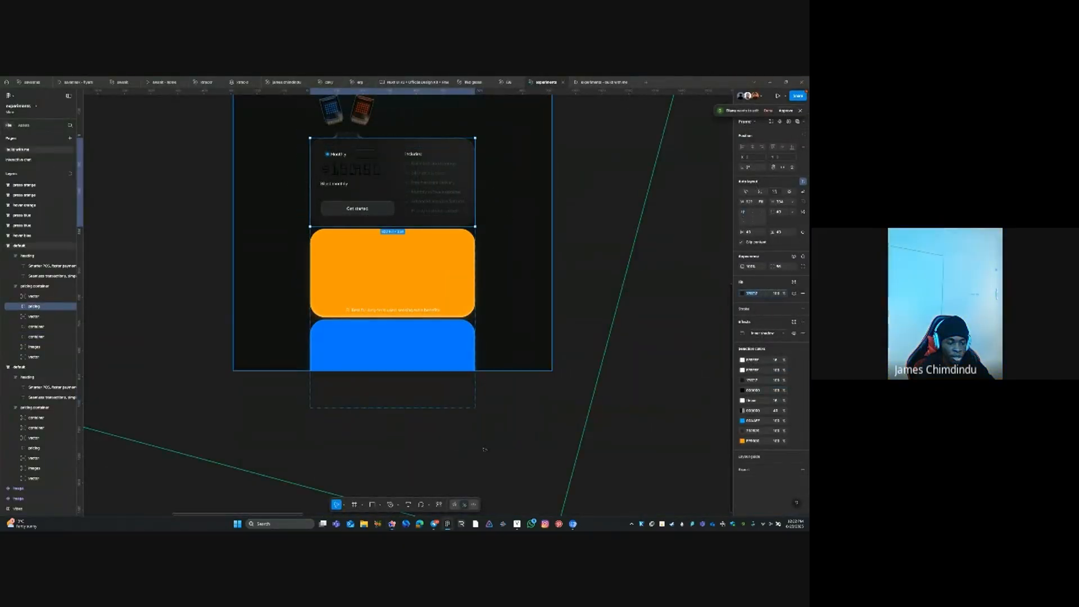
pyautogui.click(391, 524)
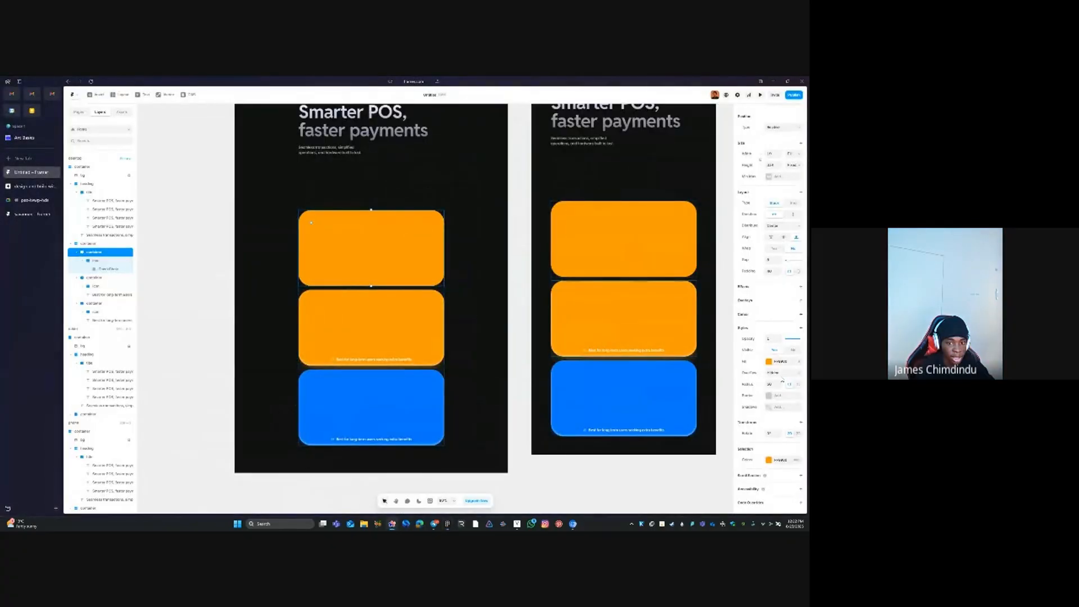
pyautogui.click(781, 360)
pyautogui.press('Return')
pyautogui.click(463, 191)
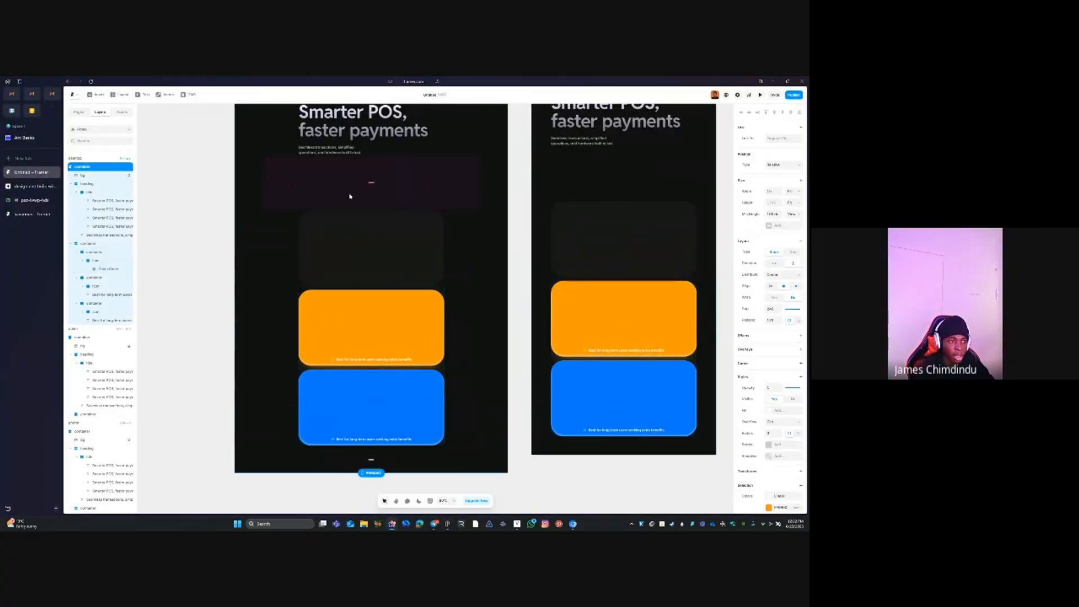
pyautogui.scroll(4, 398, 190)
pyautogui.scroll(1, 398, 190)
pyautogui.click(423, 271)
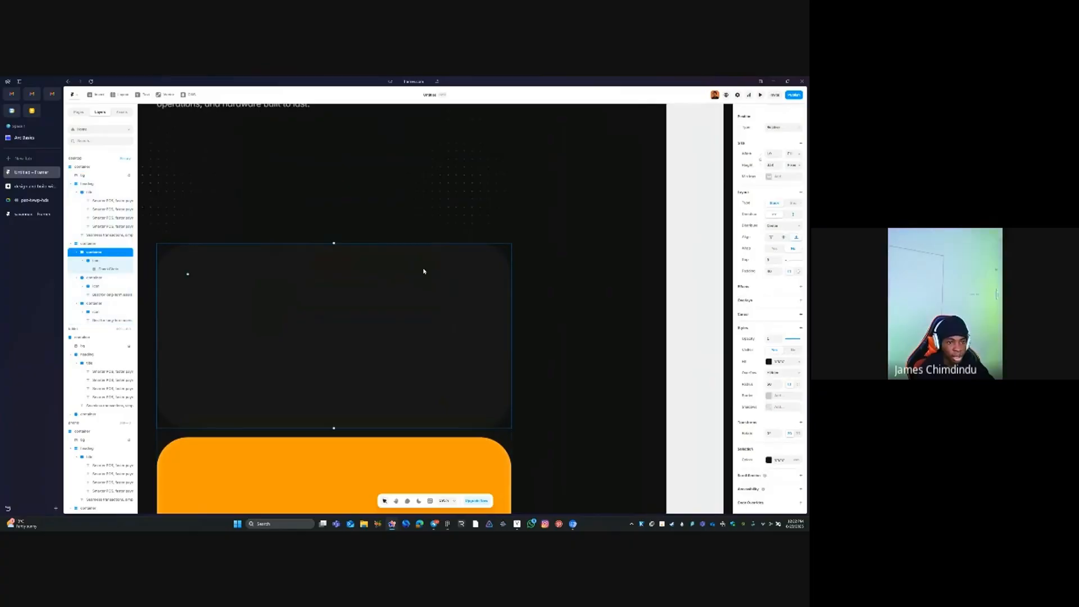
# Copy the "Includes" feature list from the dark pricing card in Figma and paste it into the uppermost card in Framer
pyautogui.scroll(-1, 601, 268)
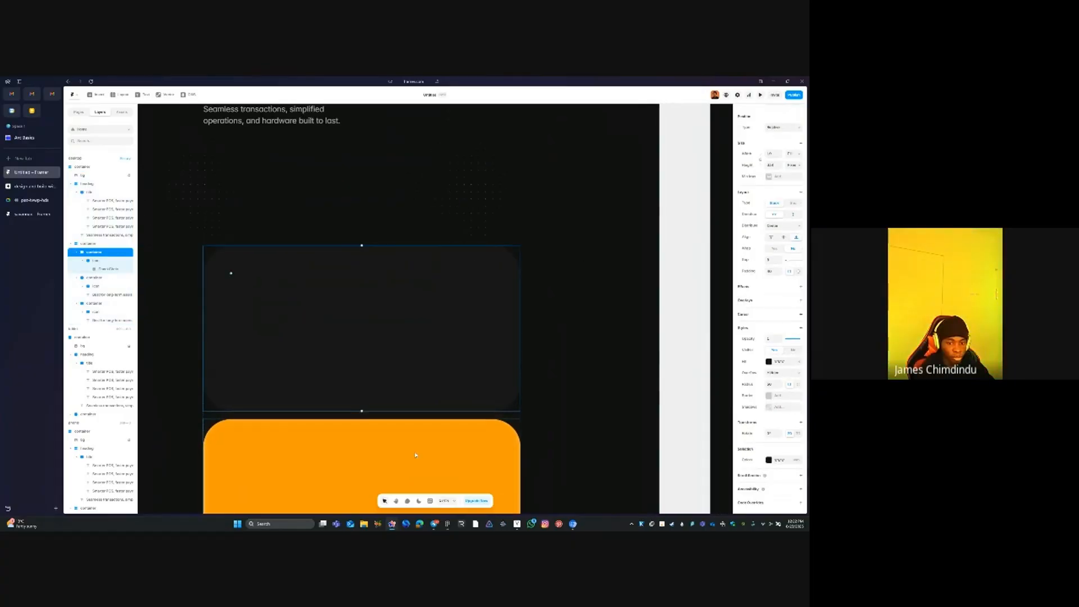
pyautogui.click(447, 524)
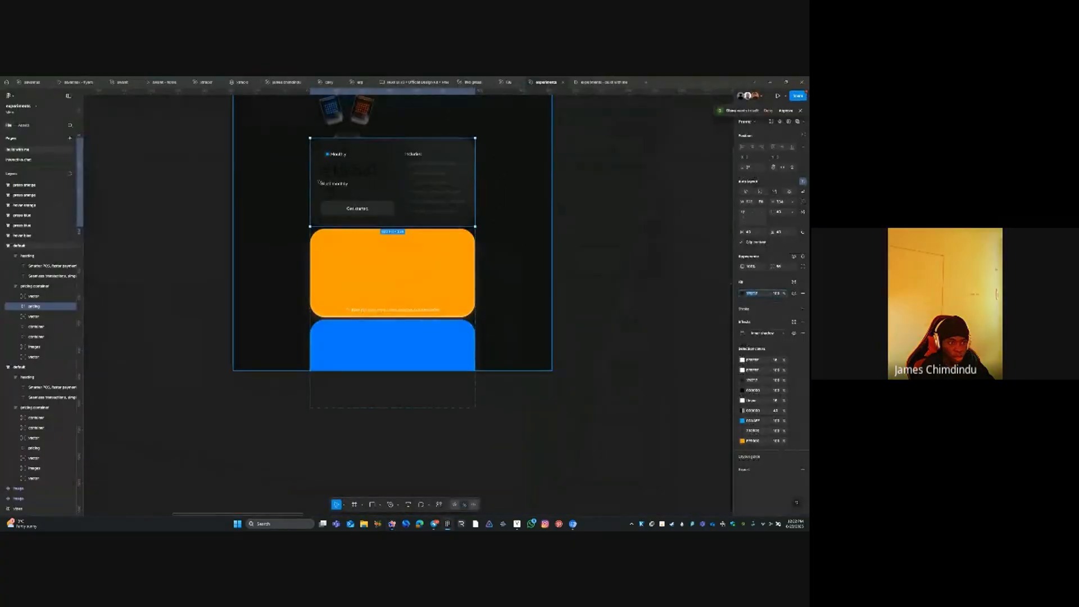
pyautogui.doubleClick(379, 169)
pyautogui.scroll(4, 422, 149)
pyautogui.press('Tab')
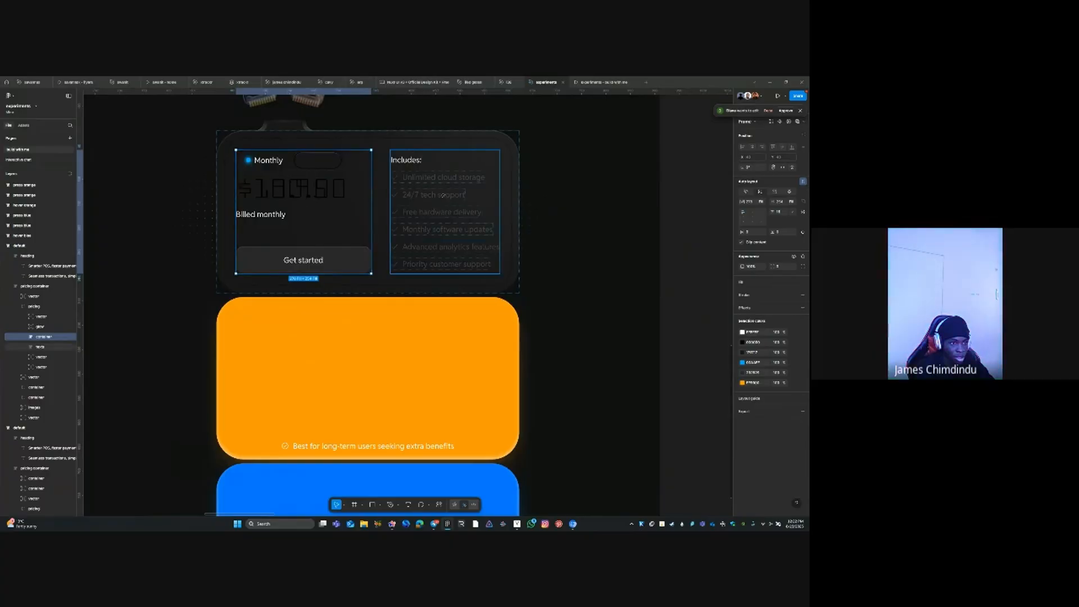
pyautogui.rightClick(447, 187)
pyautogui.moveTo(497, 350)
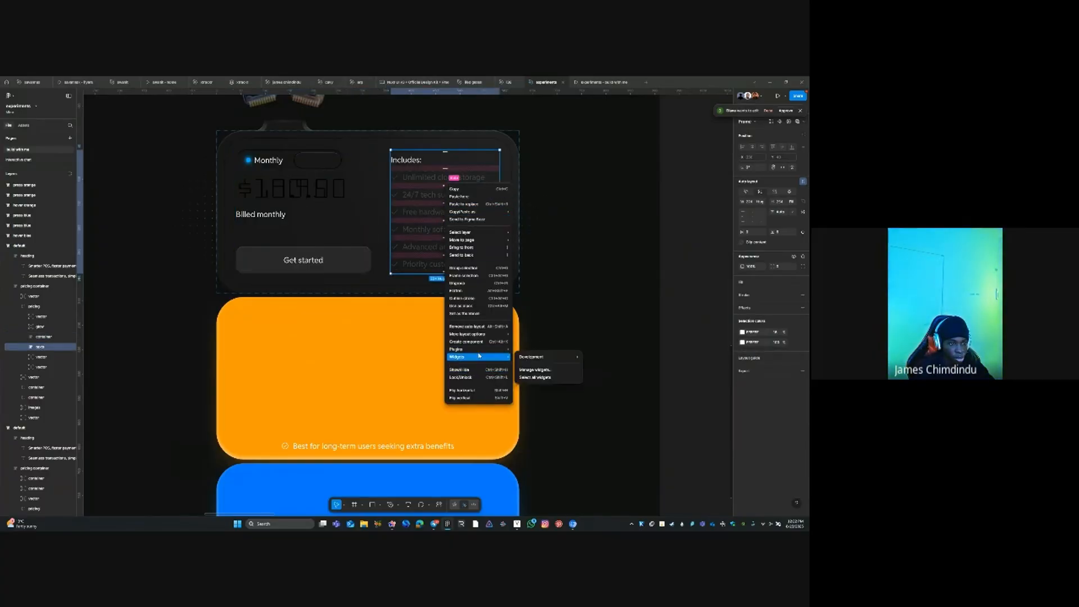
pyautogui.click(544, 356)
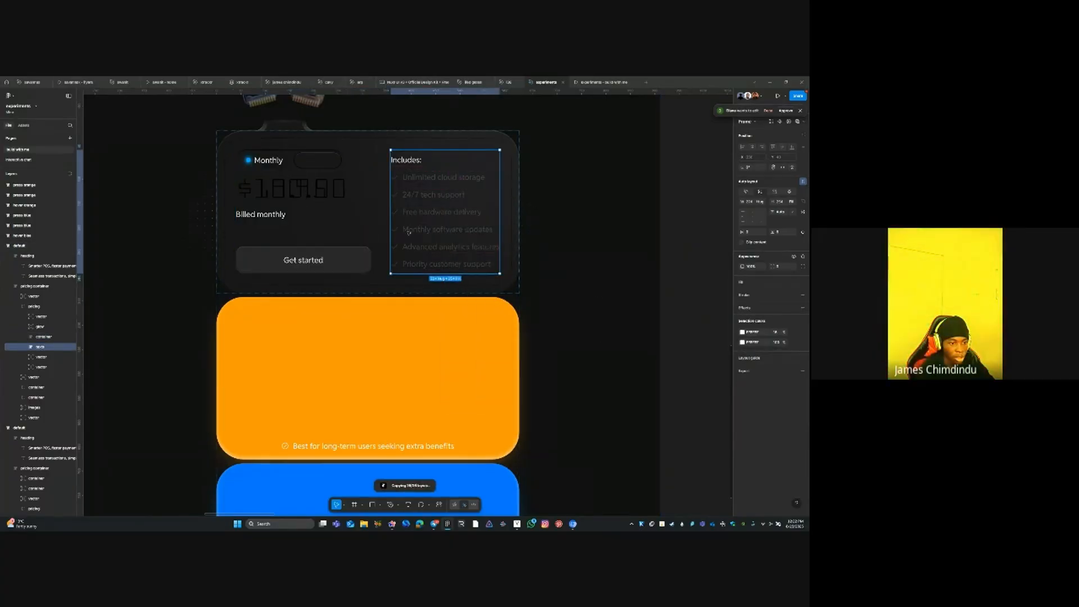
pyautogui.click(661, 313)
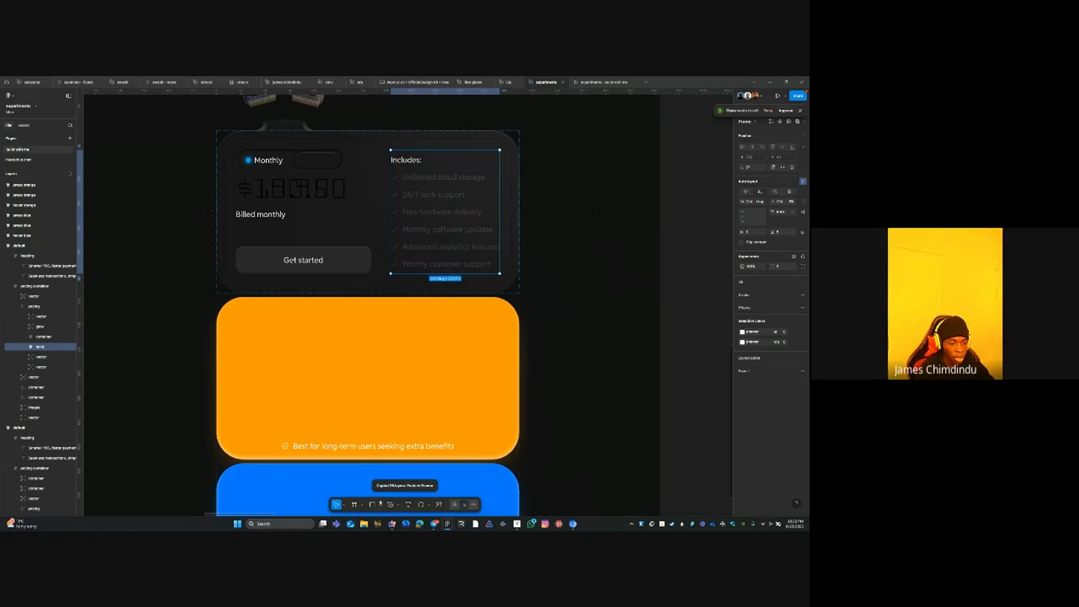
pyautogui.click(394, 524)
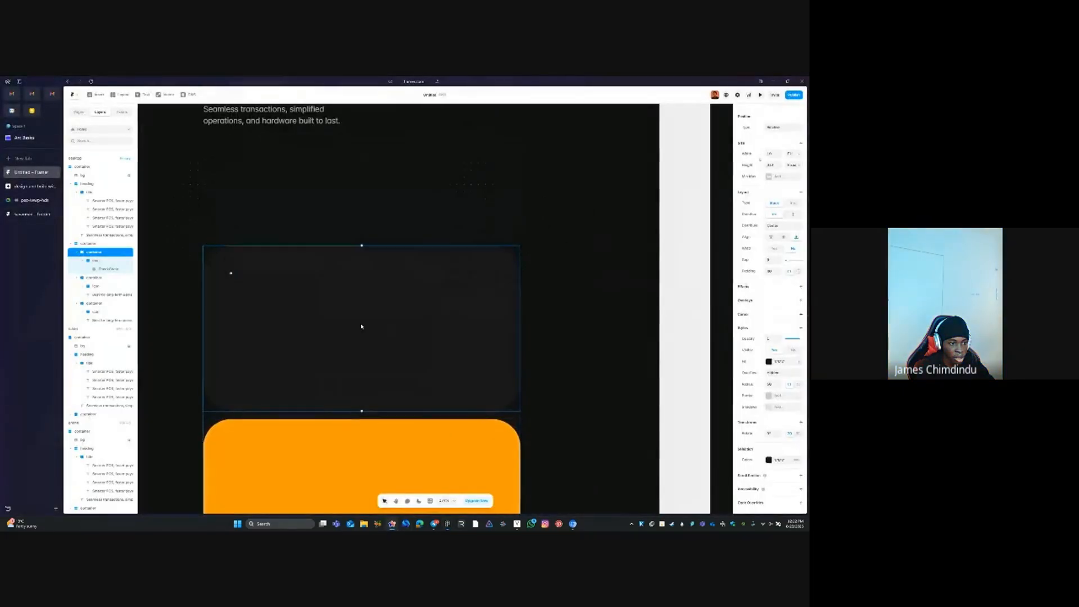
pyautogui.hotkey('ctrl', 'v')
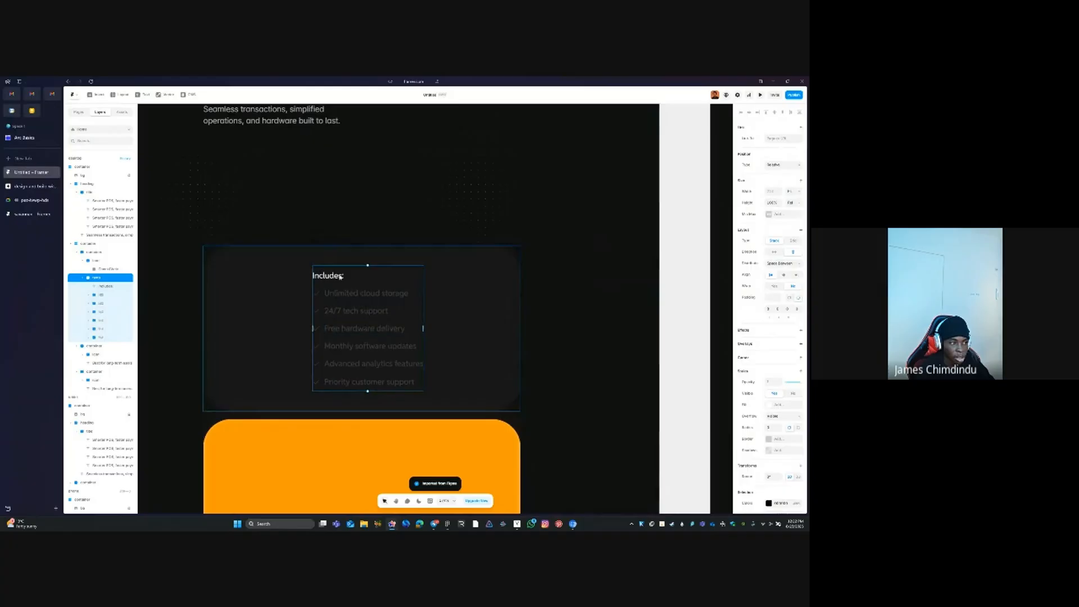
# Apply the saved body text style to all six feature lines under "Includes:"
pyautogui.click(392, 330)
pyautogui.keyDown('shift'); pyautogui.click(380, 347); pyautogui.keyUp('shift')
pyautogui.keyDown('shift'); pyautogui.click(379, 363); pyautogui.keyUp('shift')
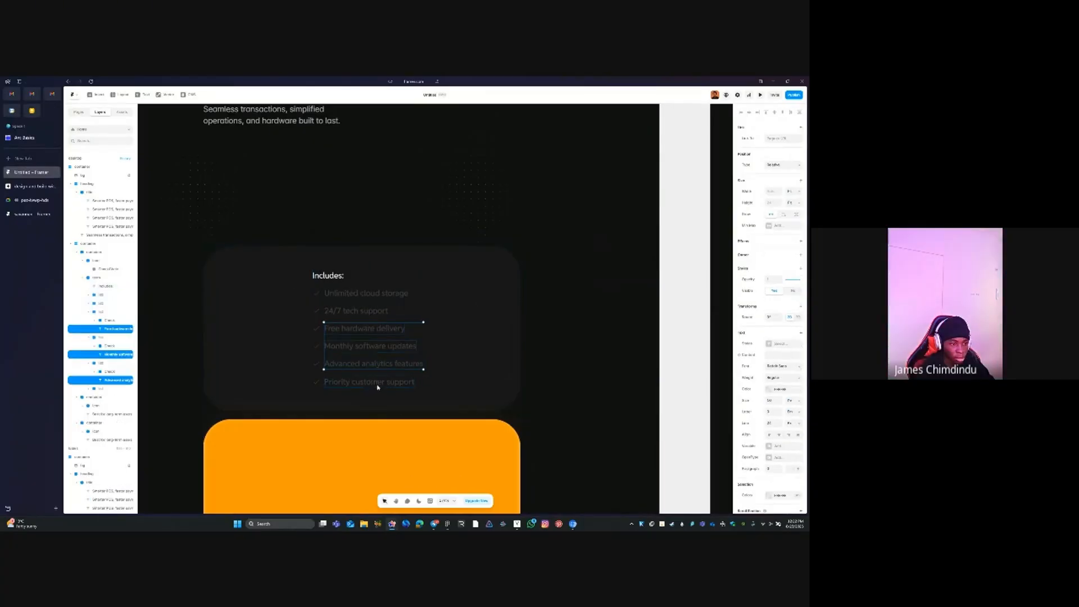
pyautogui.keyDown('shift'); pyautogui.click(378, 386); pyautogui.keyUp('shift')
pyautogui.keyDown('shift'); pyautogui.click(355, 310); pyautogui.keyUp('shift')
pyautogui.keyDown('shift'); pyautogui.click(365, 293); pyautogui.keyUp('shift')
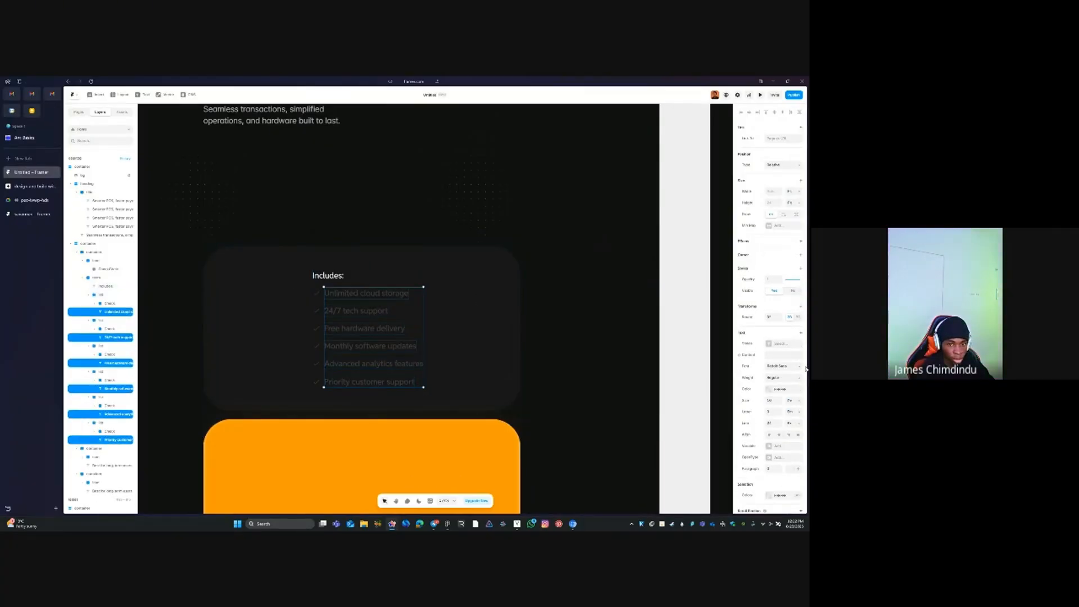
pyautogui.click(769, 343)
pyautogui.click(678, 383)
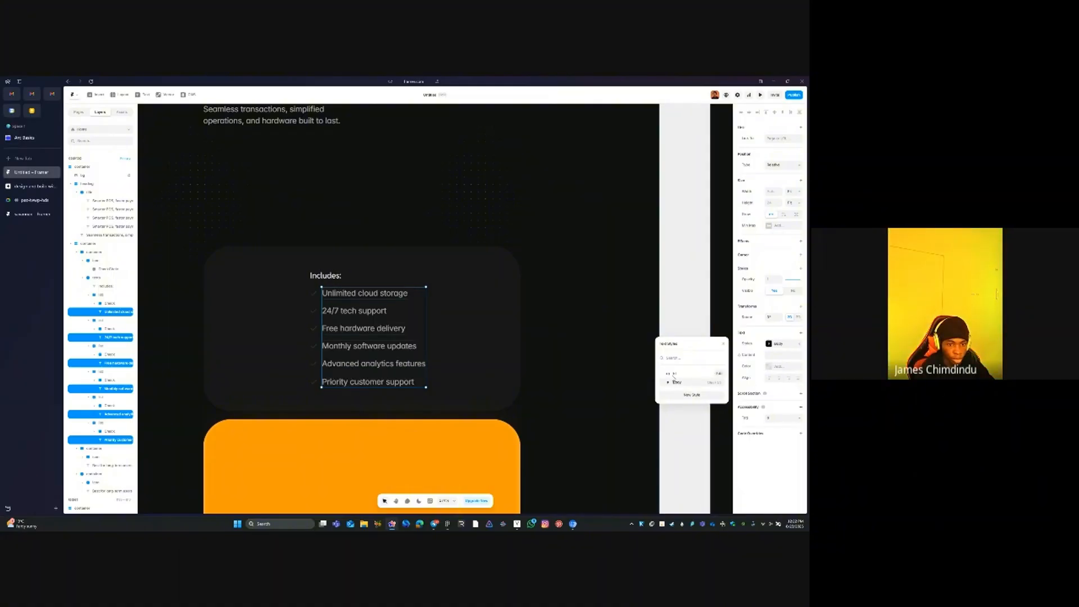
# Rename the text style applied to the feature lines as p
pyautogui.rightClick(682, 385)
pyautogui.click(699, 418)
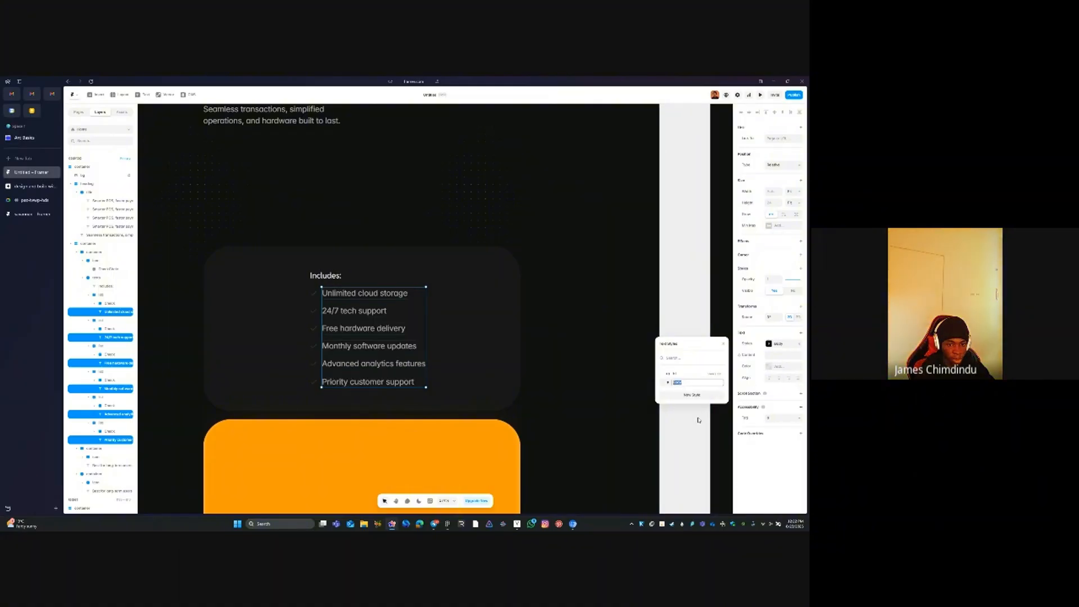
pyautogui.write('p')
pyautogui.press('Return')
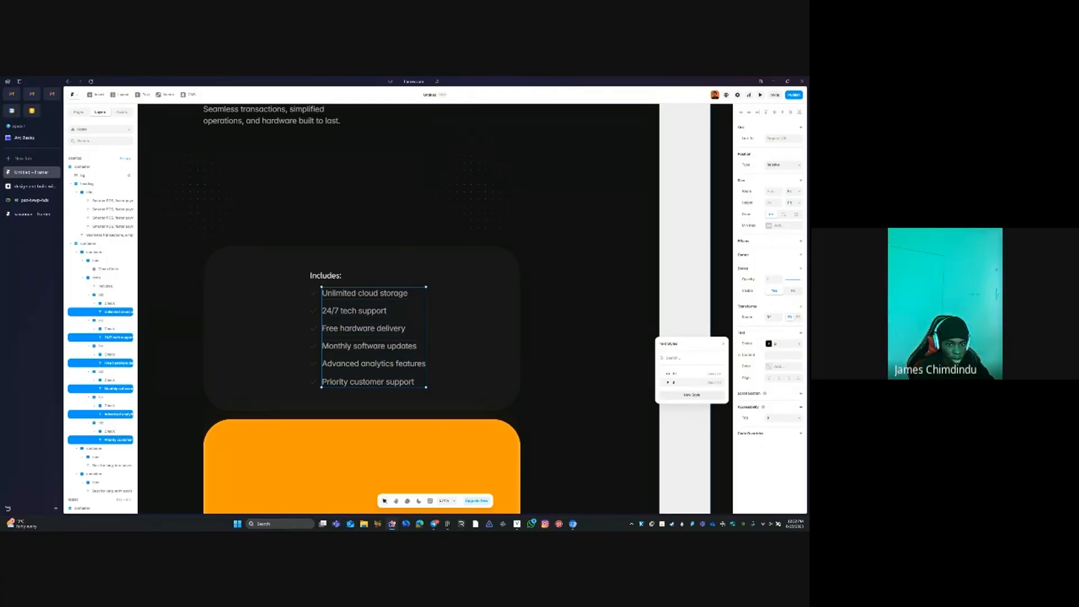
# Override the text colour of the six feature lines with a much lower opacity
pyautogui.click(768, 368)
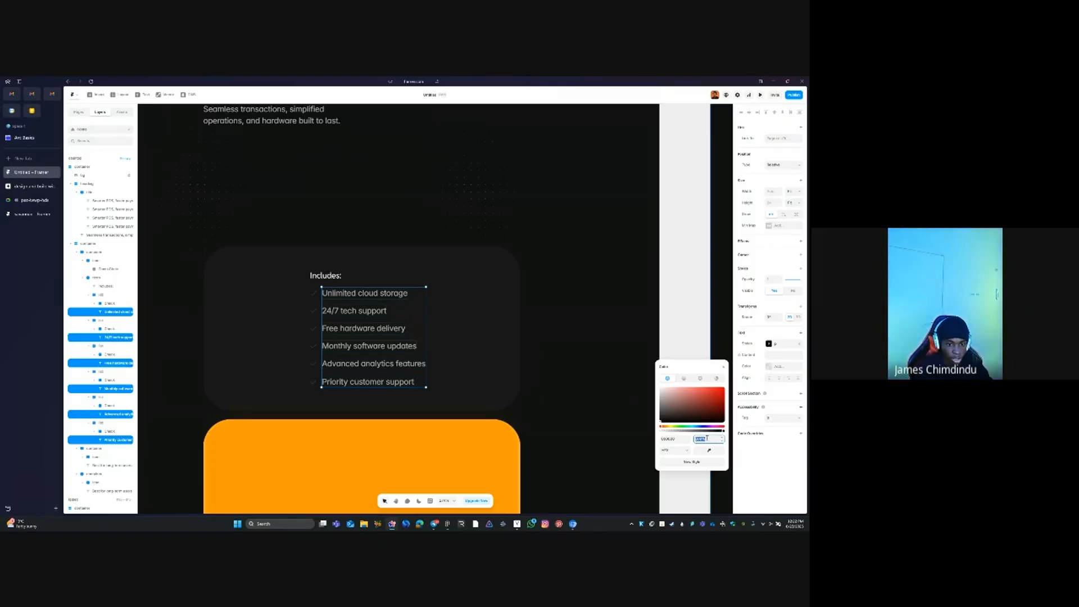
pyautogui.press('Return')
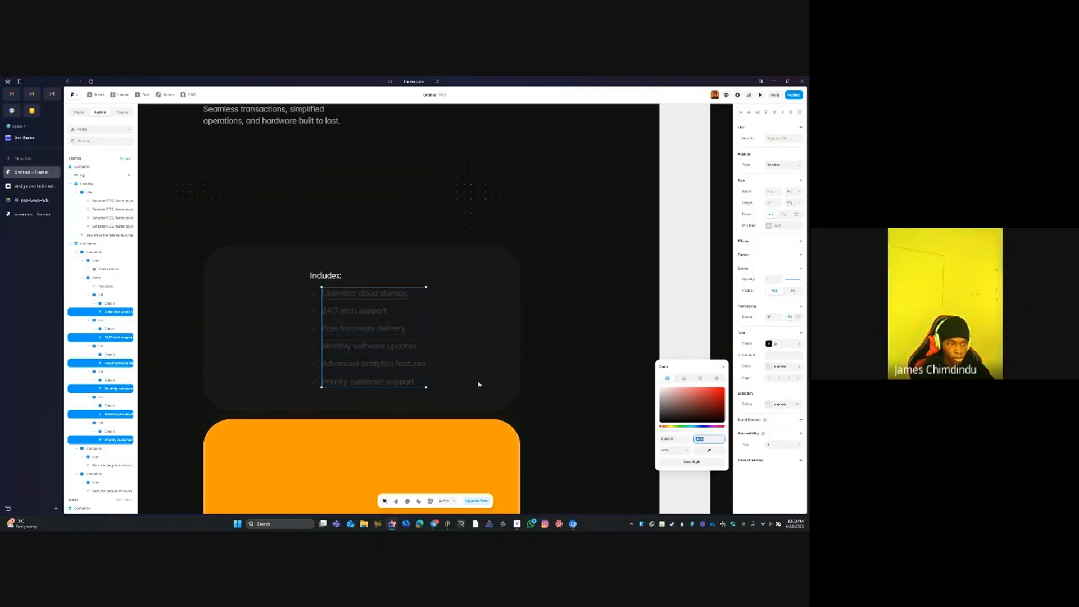
pyautogui.click(478, 384)
pyautogui.doubleClick(315, 294)
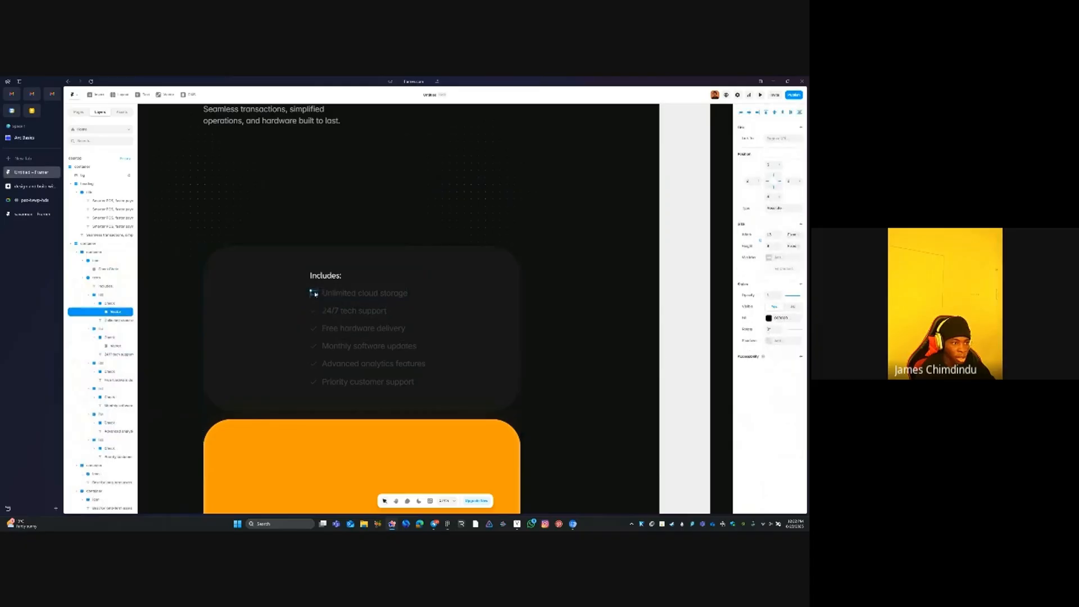
pyautogui.click(316, 303)
pyautogui.keyDown('ctrl'); pyautogui.click(323, 294); pyautogui.keyUp('ctrl')
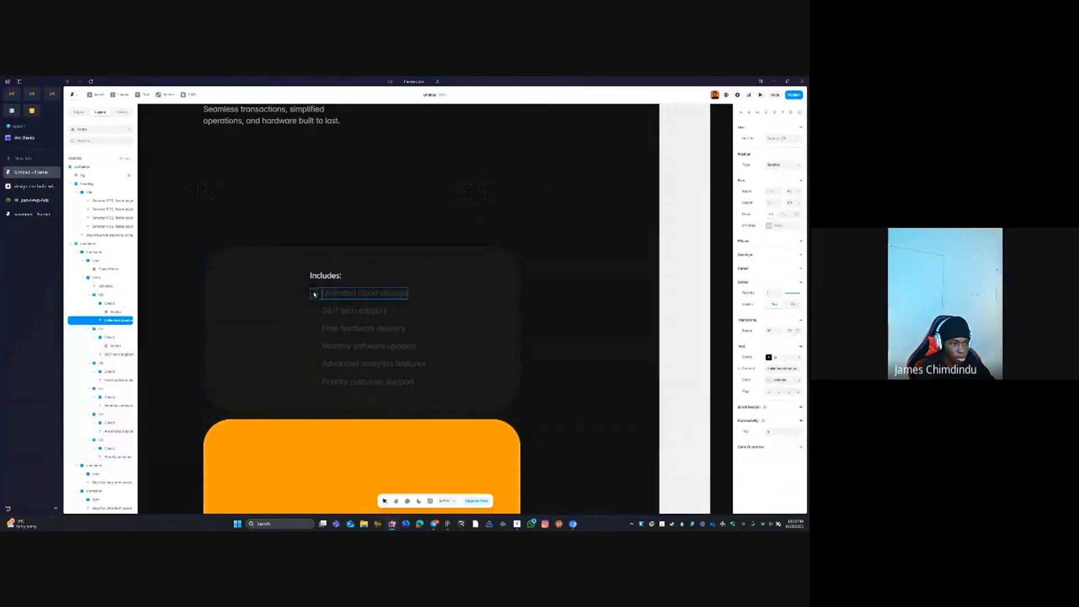
pyautogui.click(314, 293)
pyautogui.scroll(5, 327, 296)
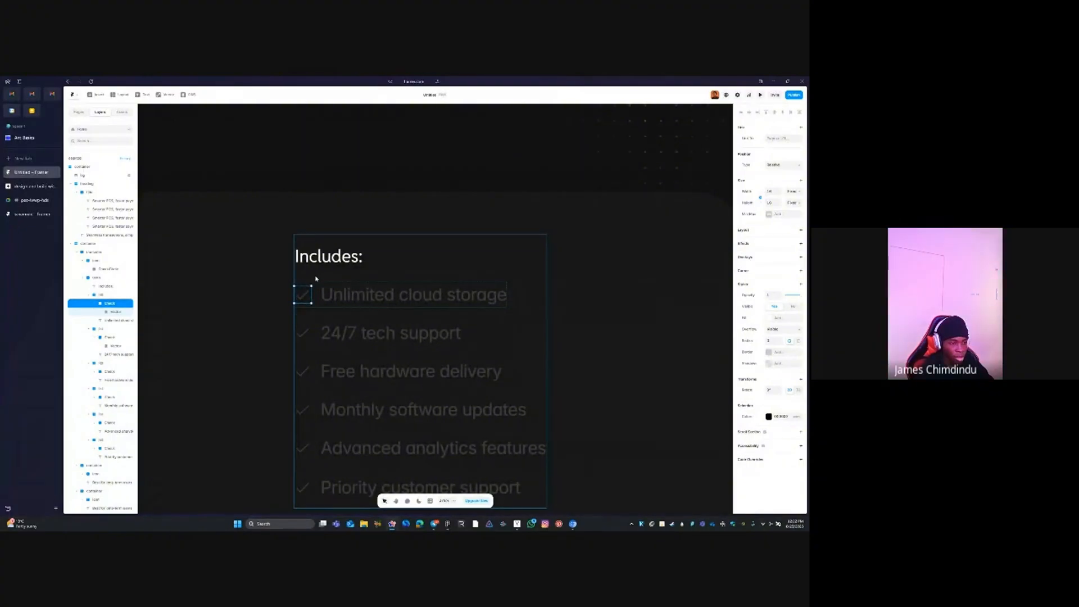
pyautogui.click(302, 333)
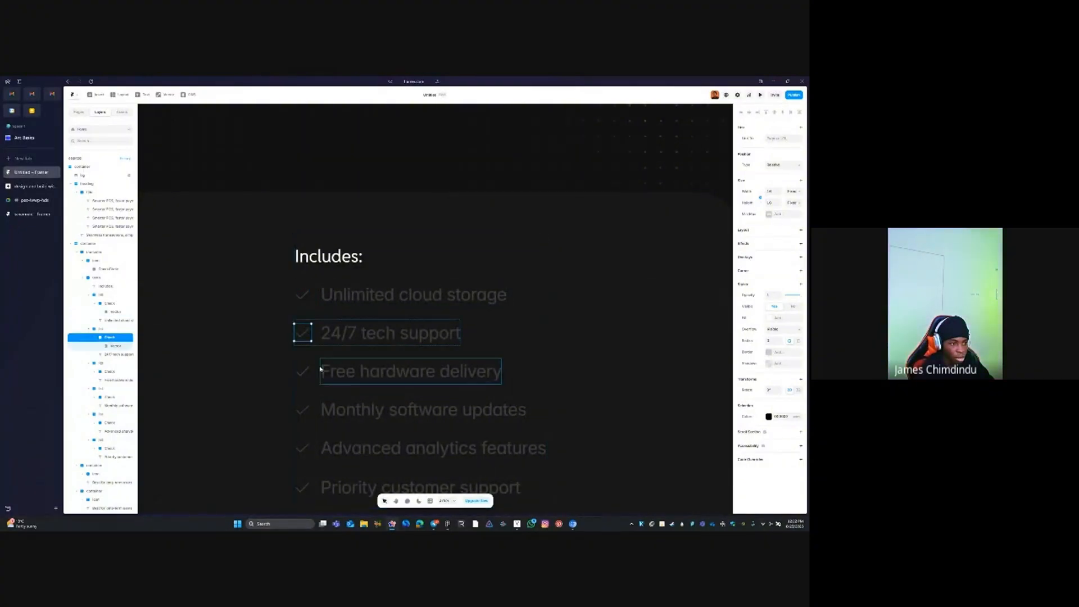
pyautogui.click(303, 368)
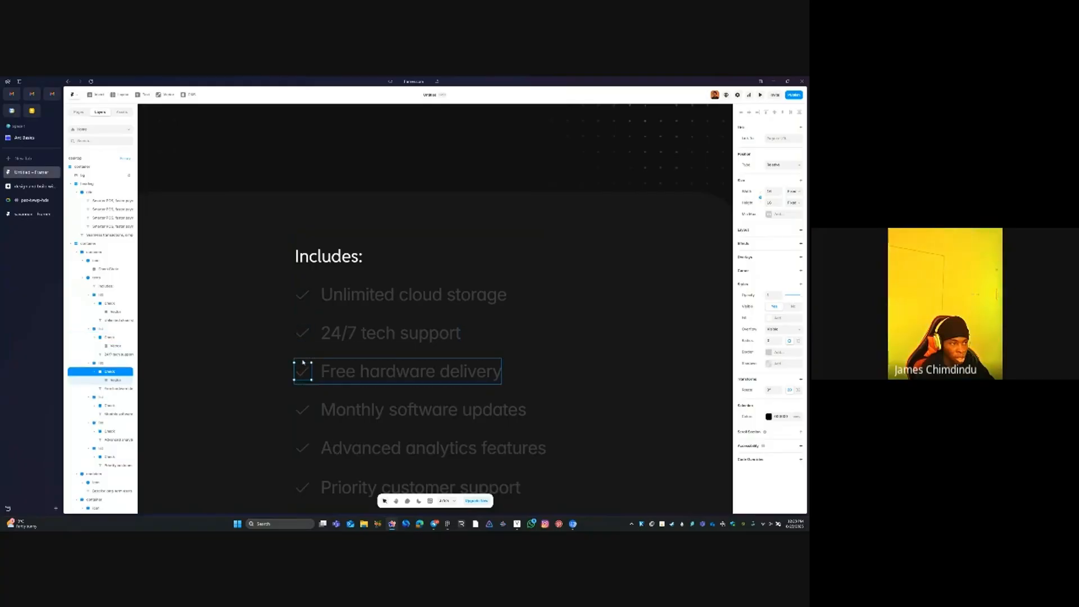
# Insert a Phosphor icon between the check mark and text of the "Unlimited cloud storage" row
pyautogui.click(89, 95)
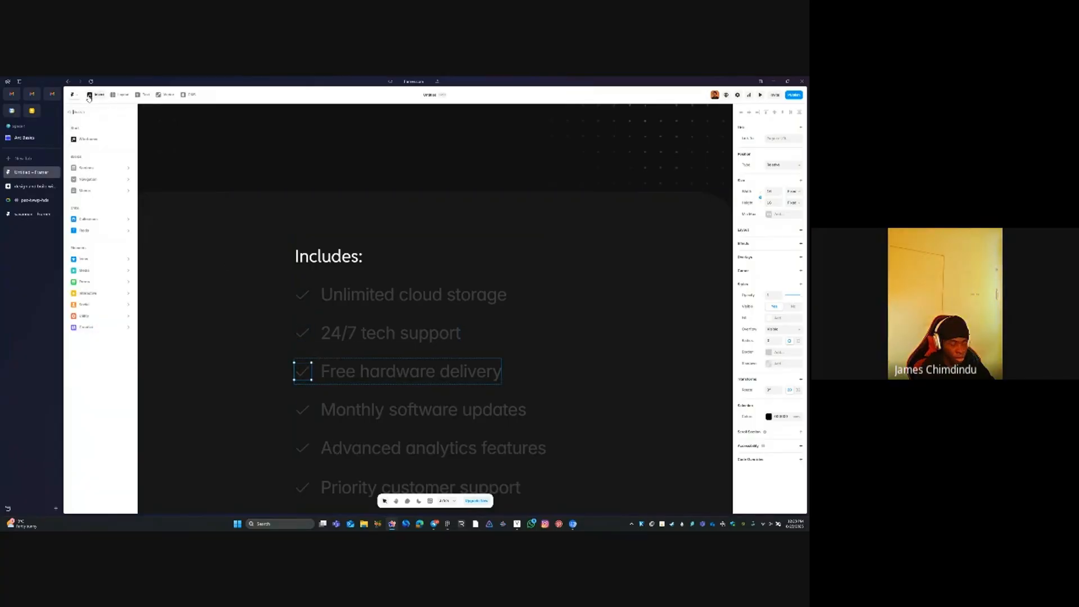
pyautogui.click(89, 95)
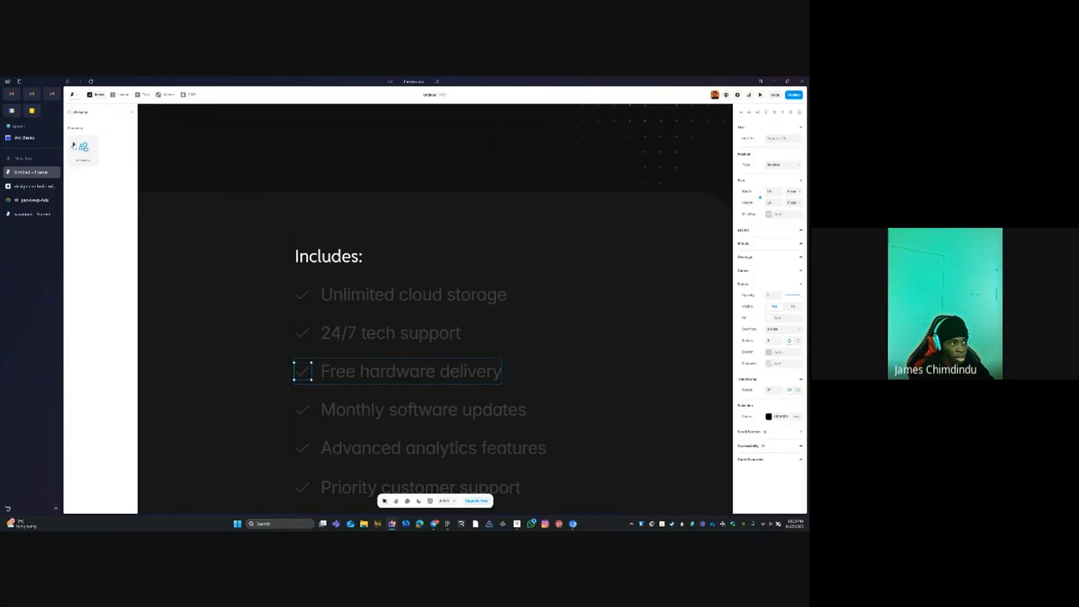
pyautogui.moveTo(314, 295); pyautogui.dragTo(315, 295)
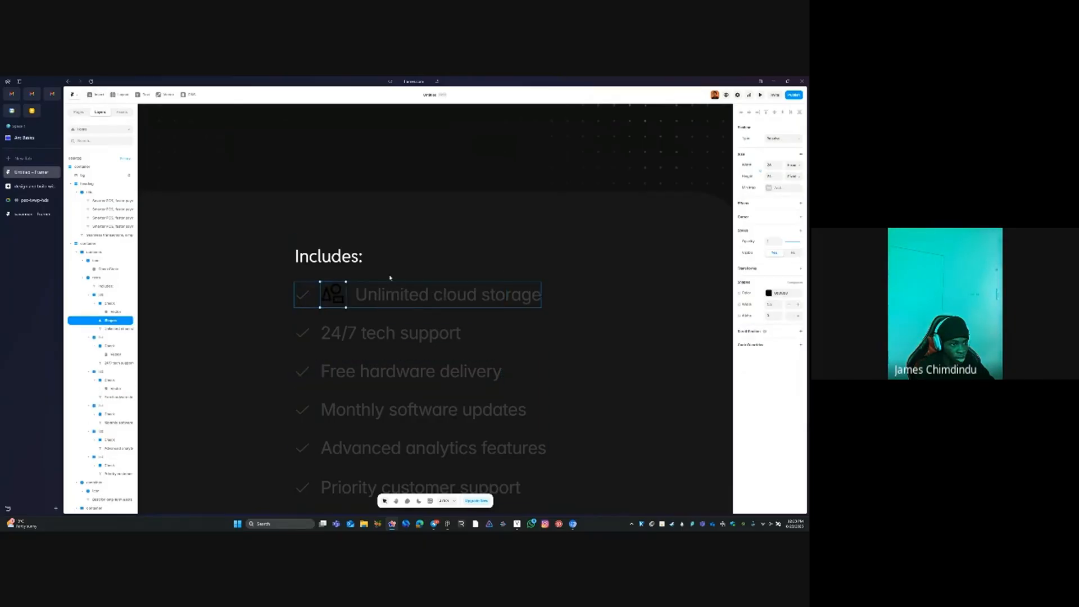
pyautogui.click(783, 293)
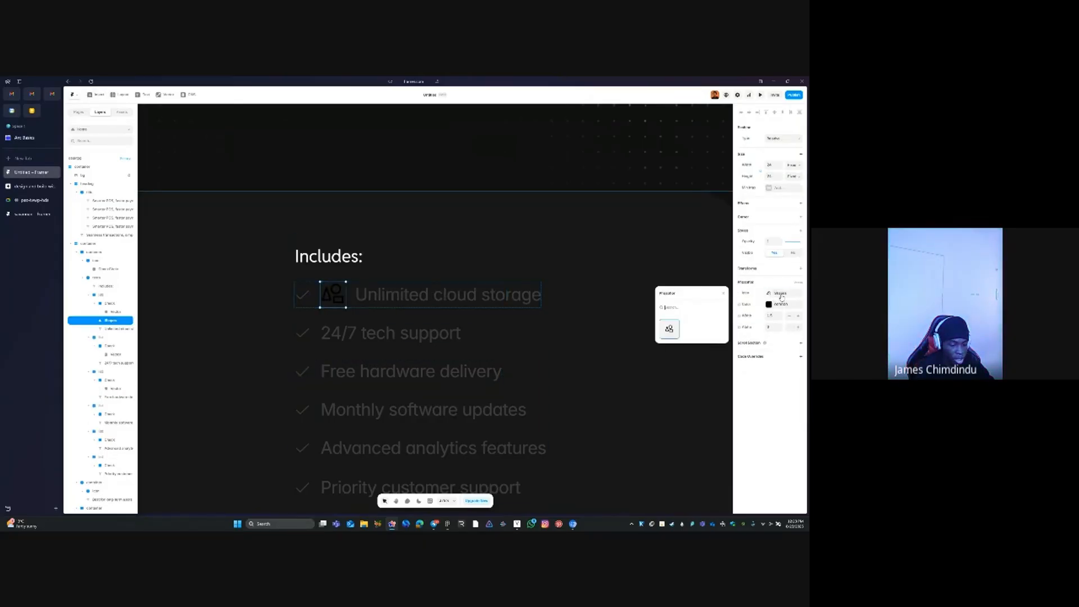
pyautogui.write('check')
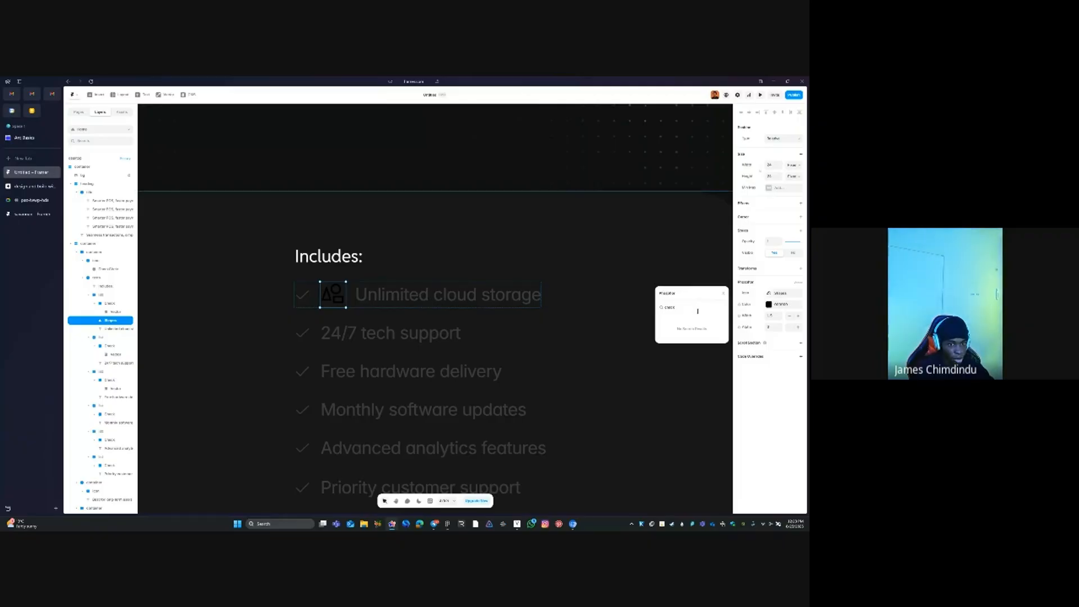
pyautogui.click(768, 294)
pyautogui.click(768, 294)
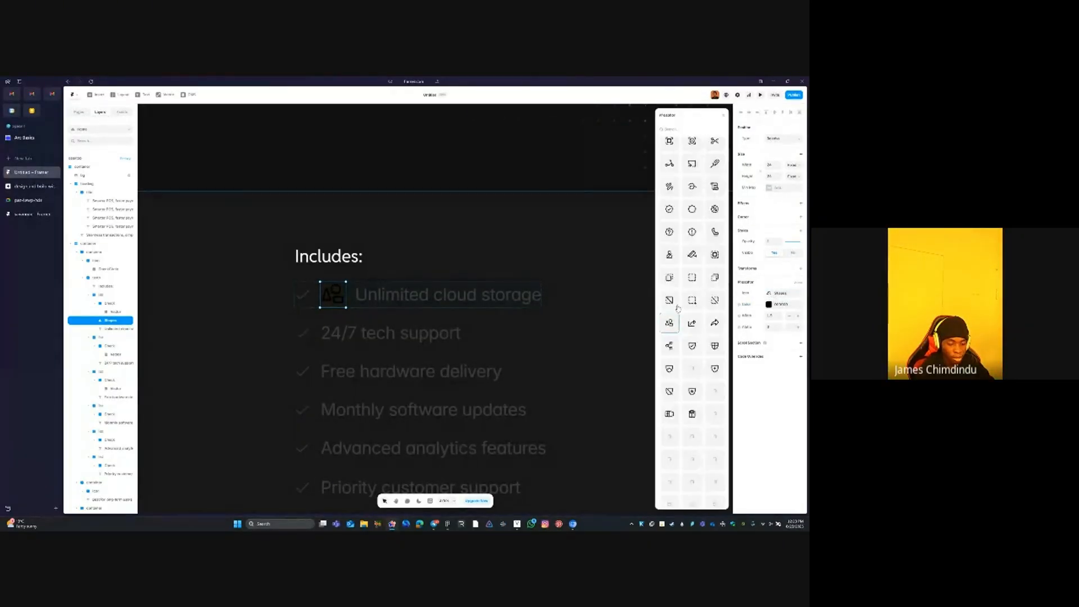
pyautogui.press('c')
pyautogui.press('p')
pyautogui.click(331, 291)
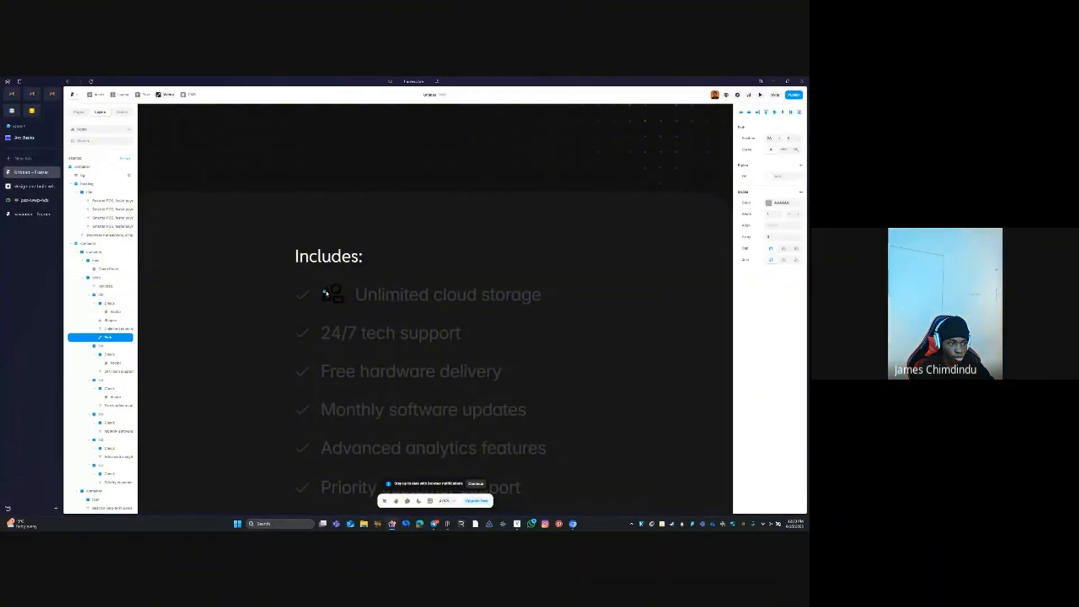
pyautogui.press('Escape')
# Change the inserted Phosphor icon in the "Unlimited cloud storage" row to the plain Check icon and colour it white (fff)
pyautogui.click(335, 296)
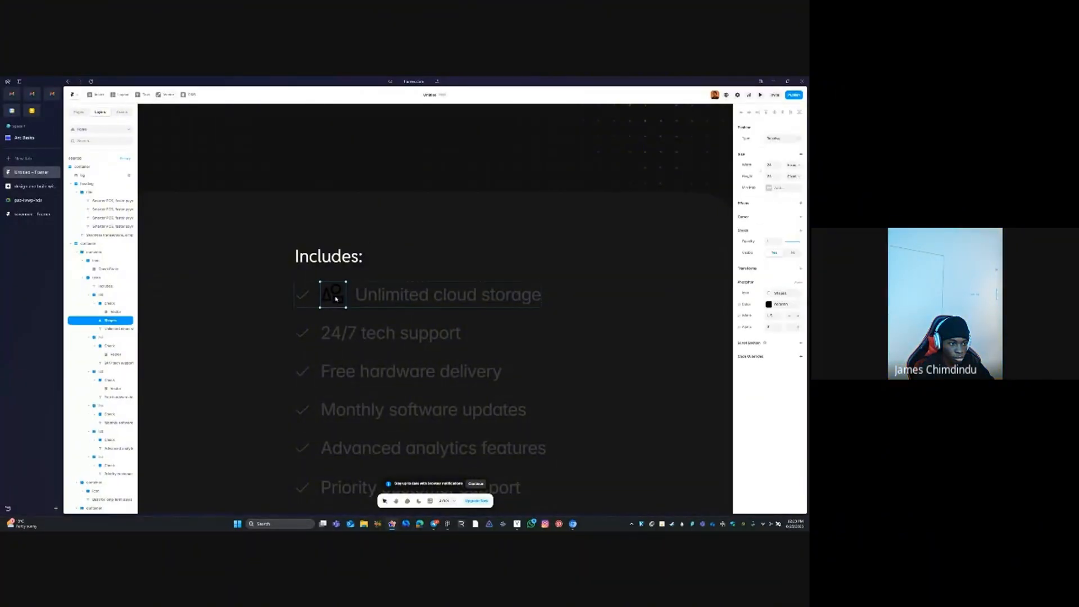
pyautogui.click(779, 294)
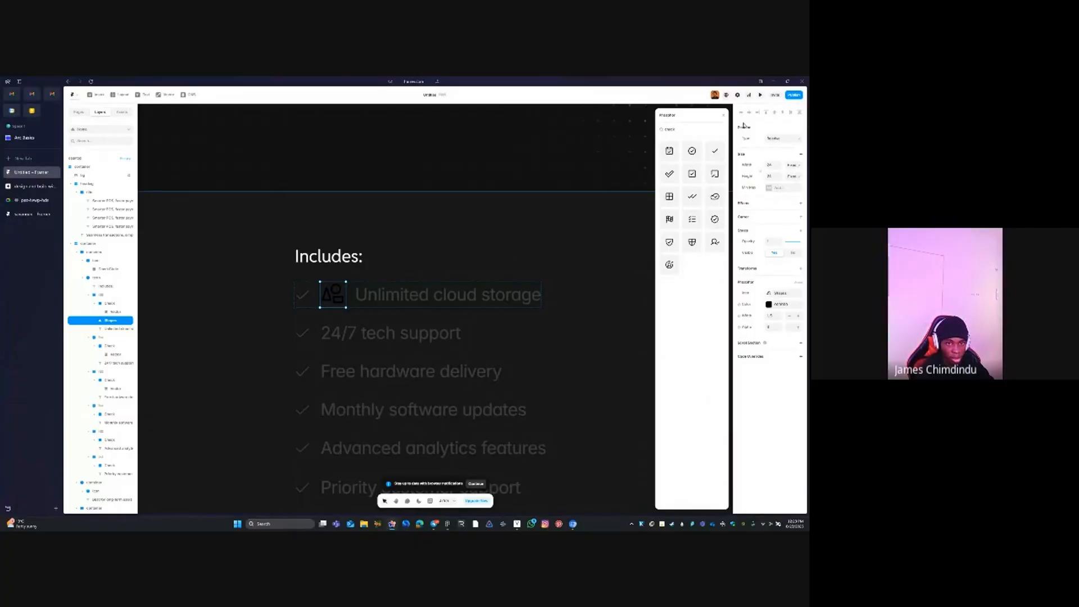
pyautogui.click(774, 304)
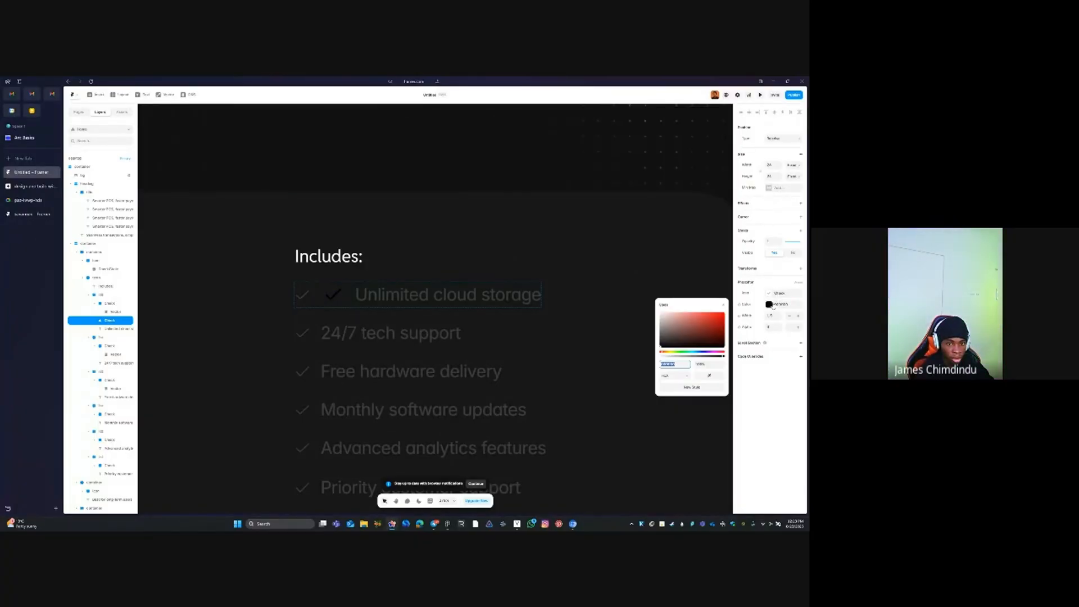
pyautogui.write('fff')
pyautogui.press('Tab')
pyautogui.click(774, 315)
pyautogui.click(778, 307)
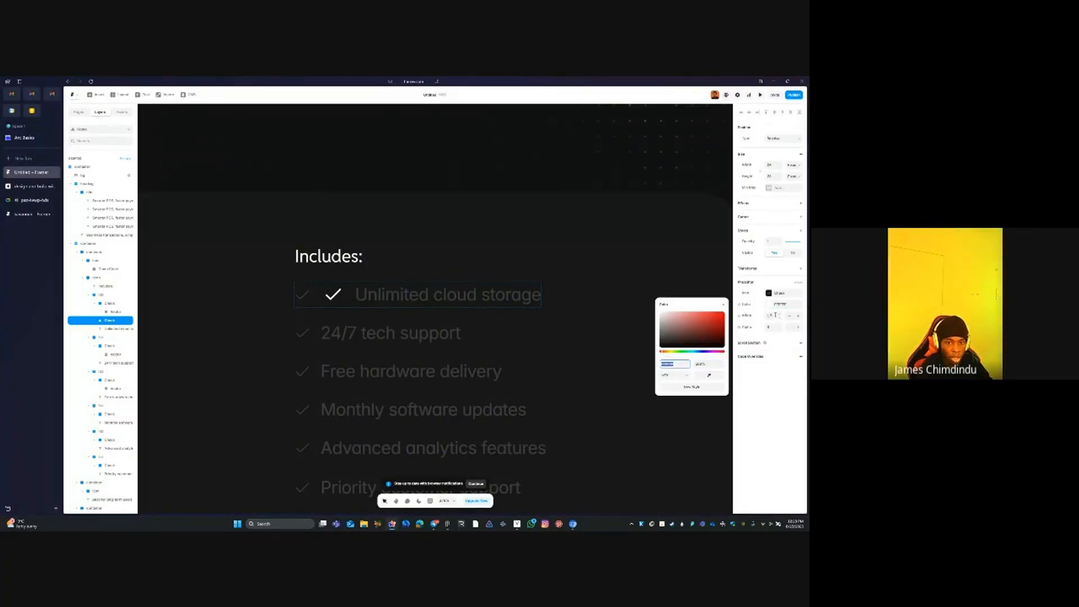
# Set the width of the white check icon in the "Unlimited cloud storage" row to 16
pyautogui.press('Tab')
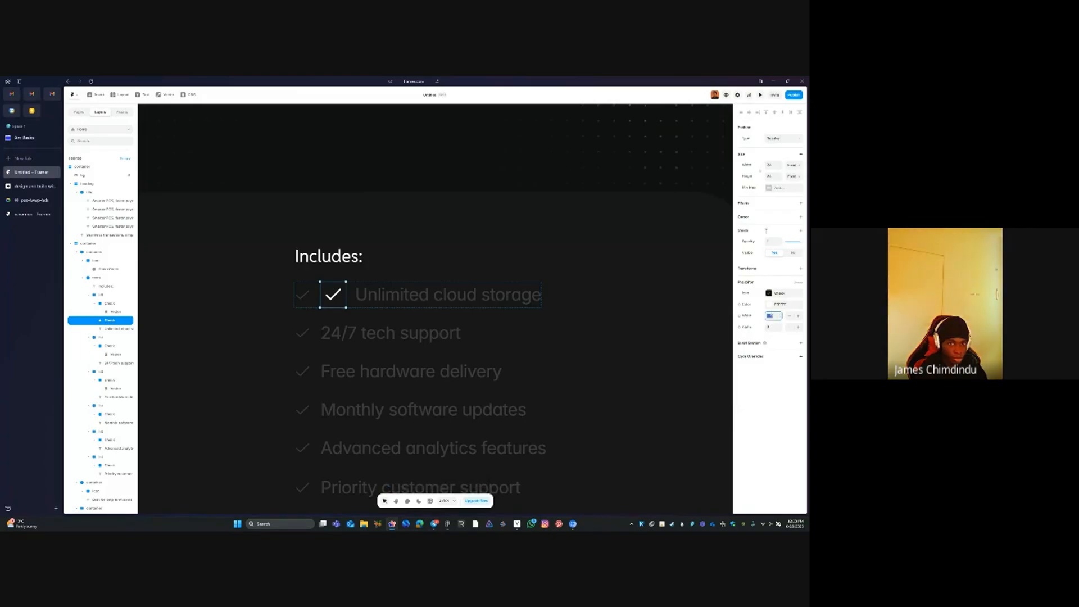
pyautogui.click(773, 164)
pyautogui.write('16')
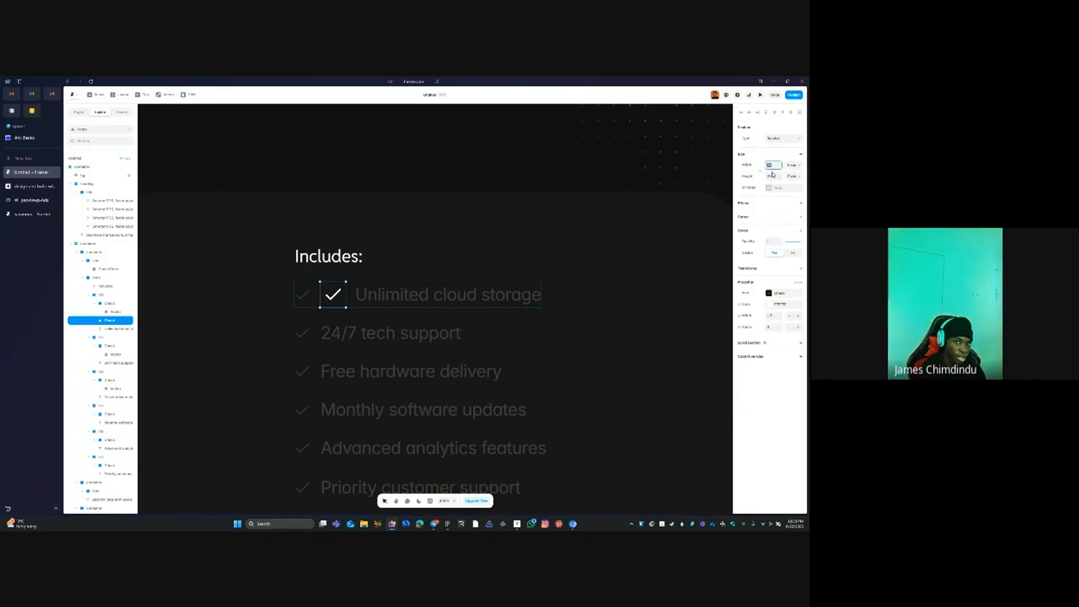
pyautogui.press('Tab')
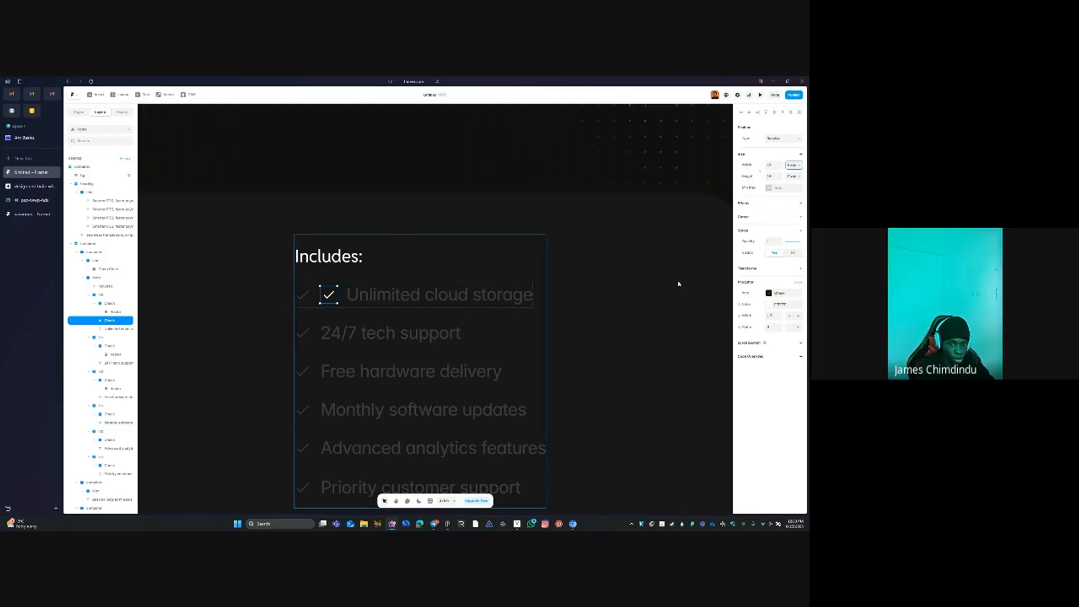
# Lower the colour opacity of the new Check icon and delete the old check mark in the "Unlimited cloud storage" row
pyautogui.click(769, 304)
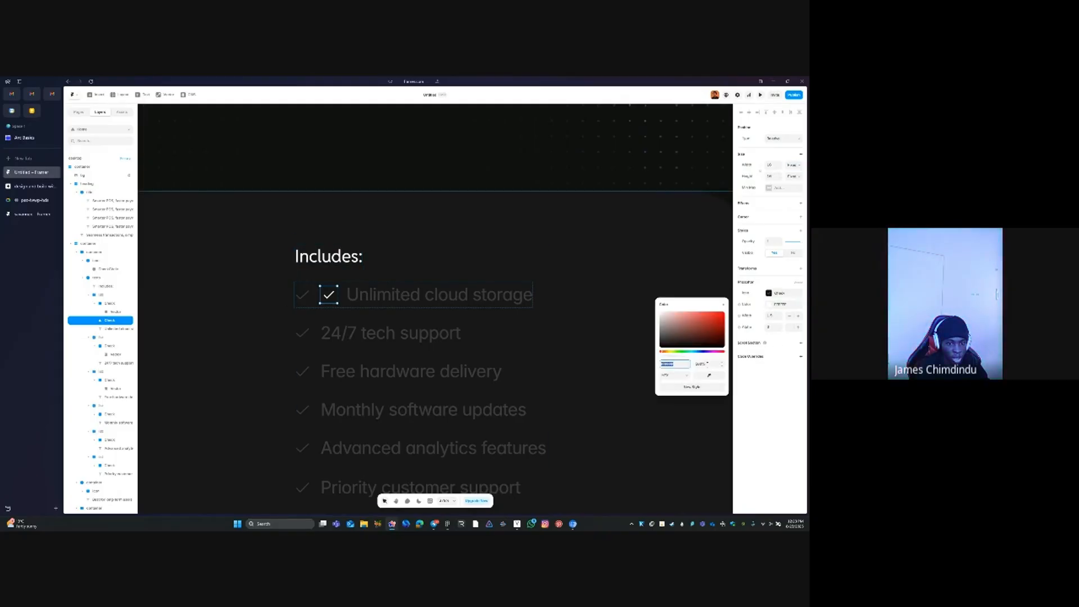
pyautogui.click(708, 364)
pyautogui.click(306, 293)
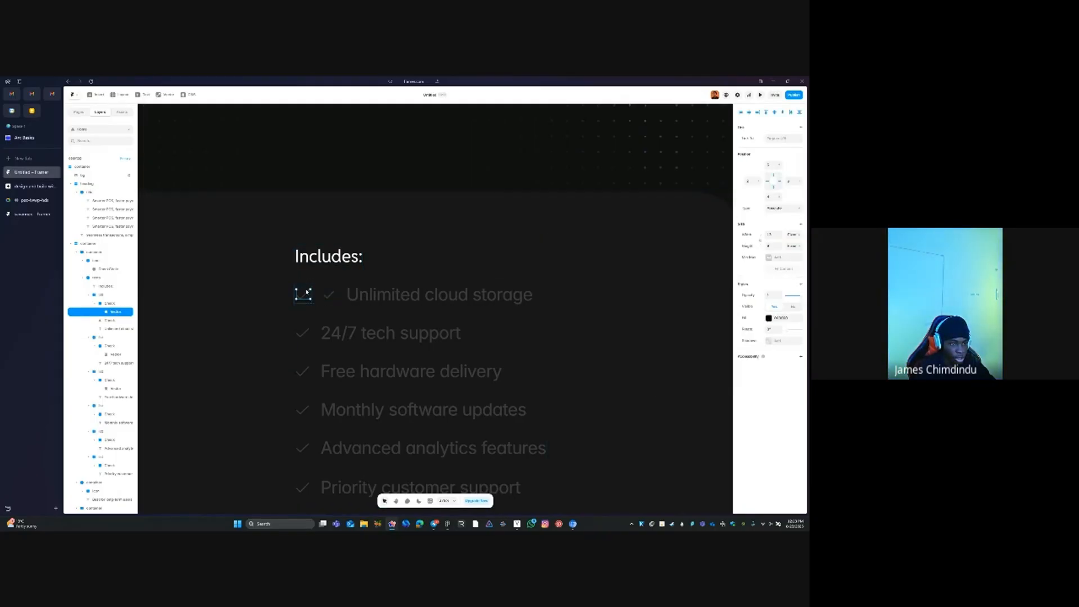
pyautogui.click(307, 289)
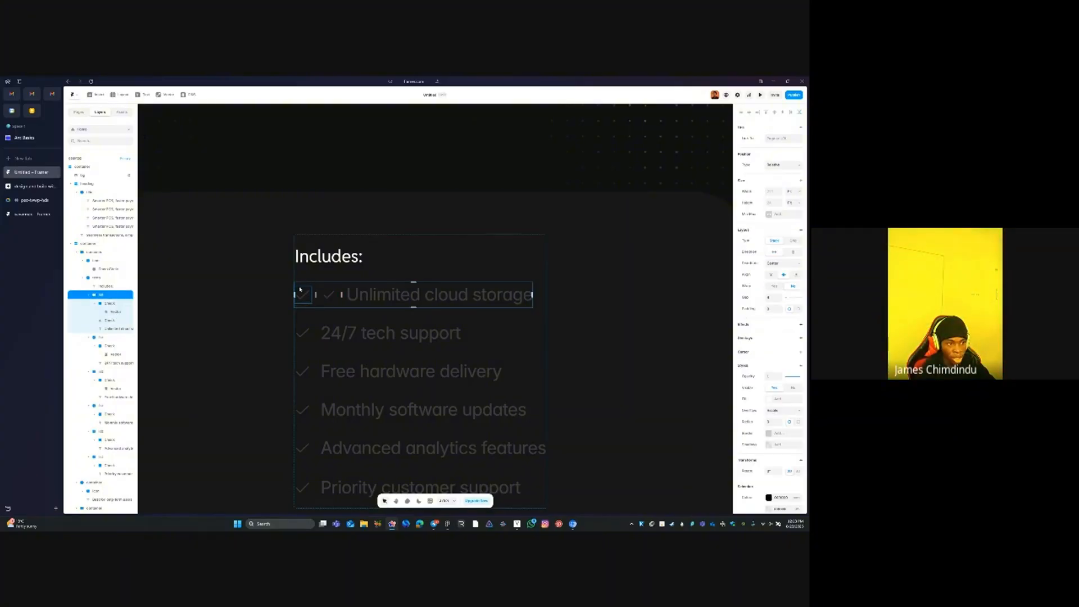
pyautogui.click(302, 292)
pyautogui.press('Delete')
# Copy the dimmed Check icon and delete the old check marks from the five other feature rows
pyautogui.click(308, 294)
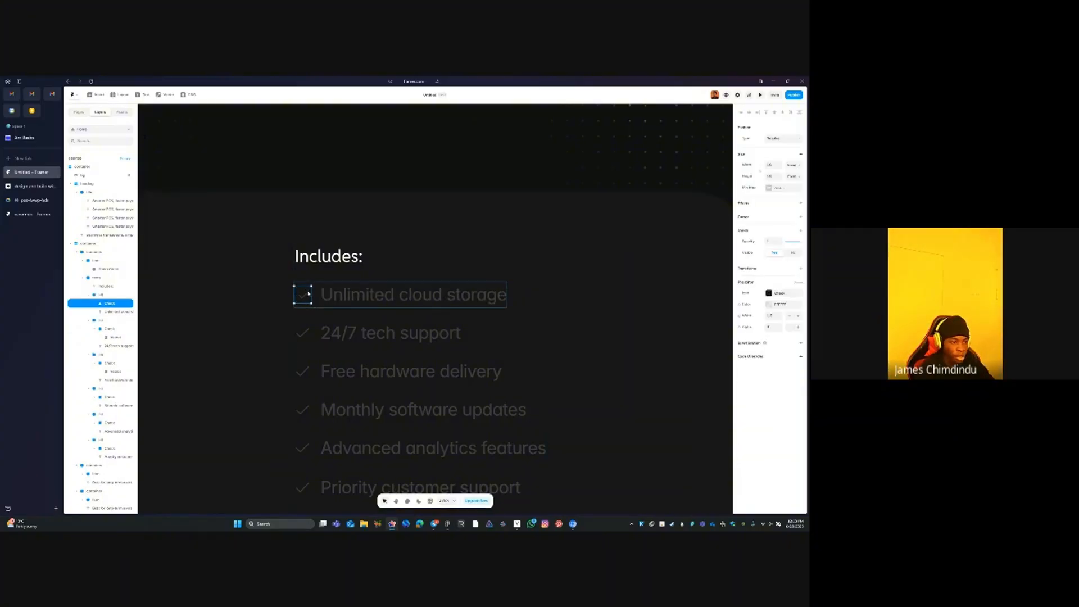
pyautogui.click(309, 327)
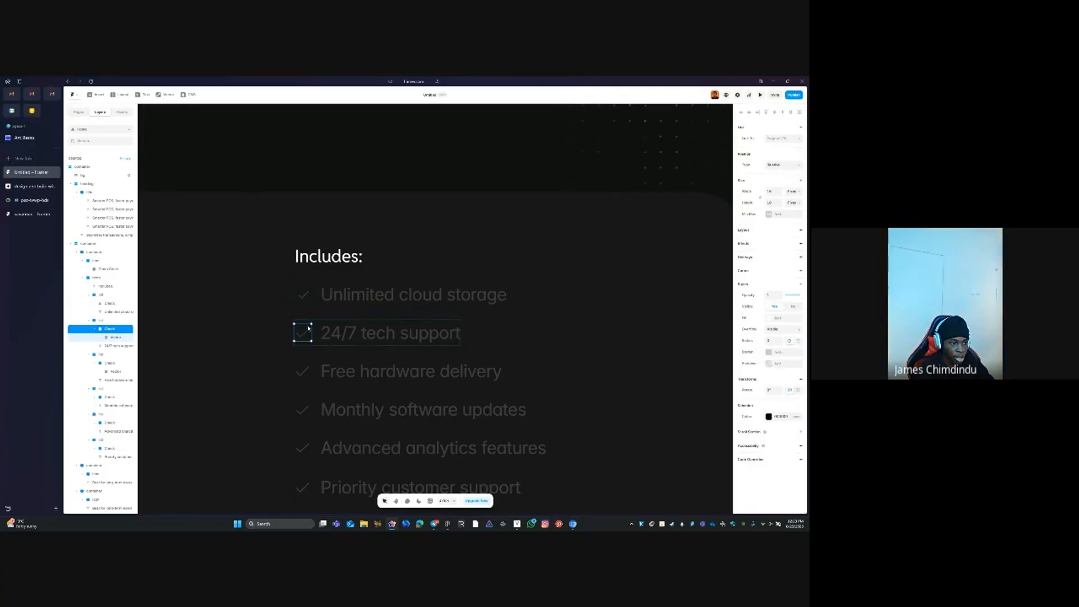
pyautogui.keyDown('shift'); pyautogui.click(303, 366); pyautogui.keyUp('shift')
pyautogui.scroll(-1, 304, 366)
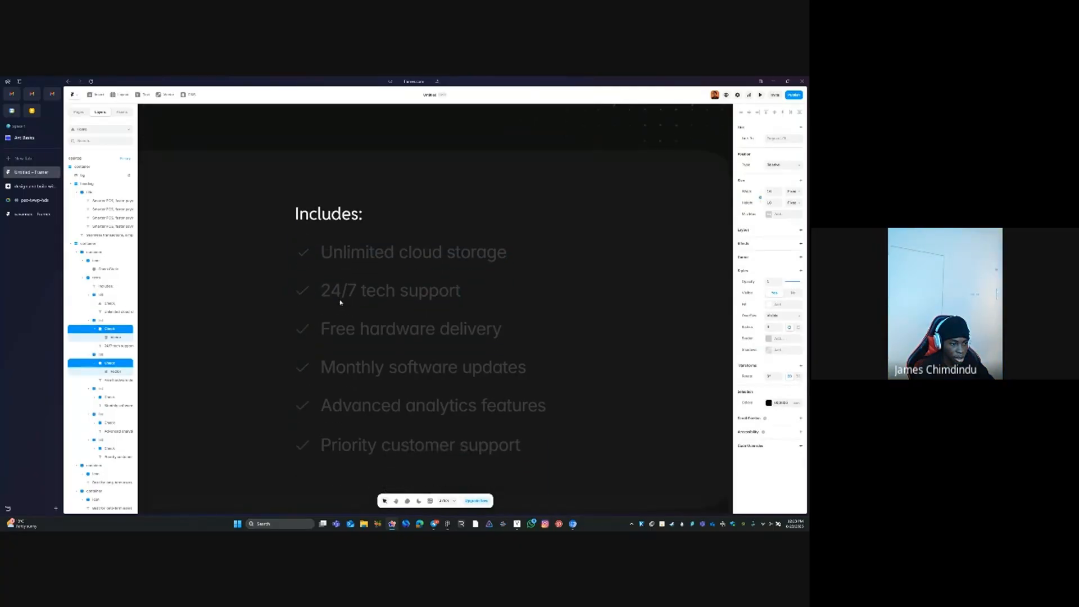
pyautogui.keyDown('shift'); pyautogui.click(303, 365); pyautogui.keyUp('shift')
pyautogui.keyDown('shift'); pyautogui.click(304, 403); pyautogui.keyUp('shift')
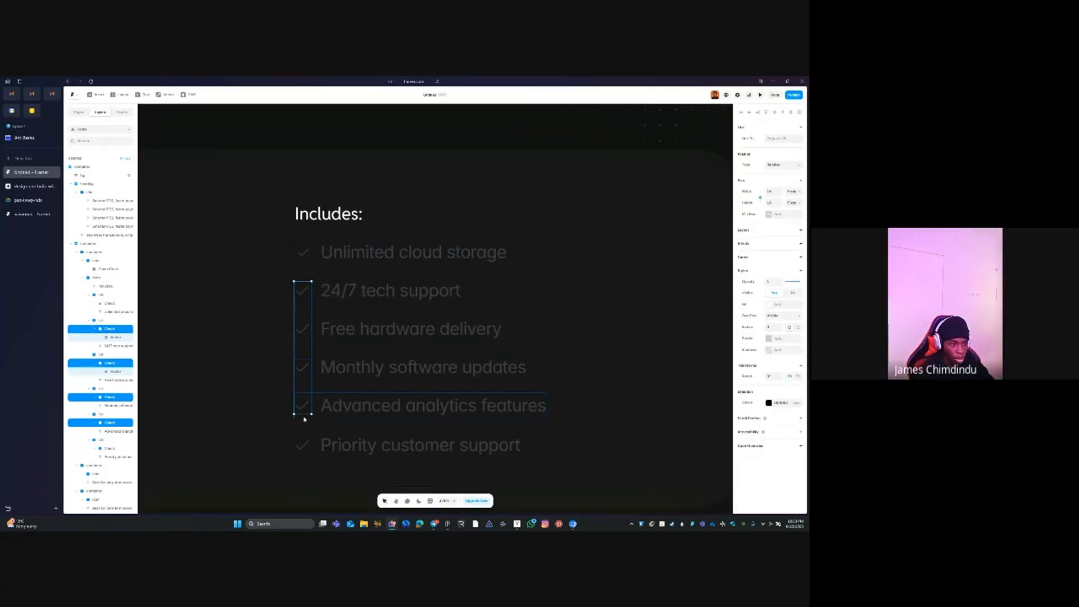
pyautogui.keyDown('shift'); pyautogui.click(304, 441); pyautogui.keyUp('shift')
pyautogui.rightClick(303, 441)
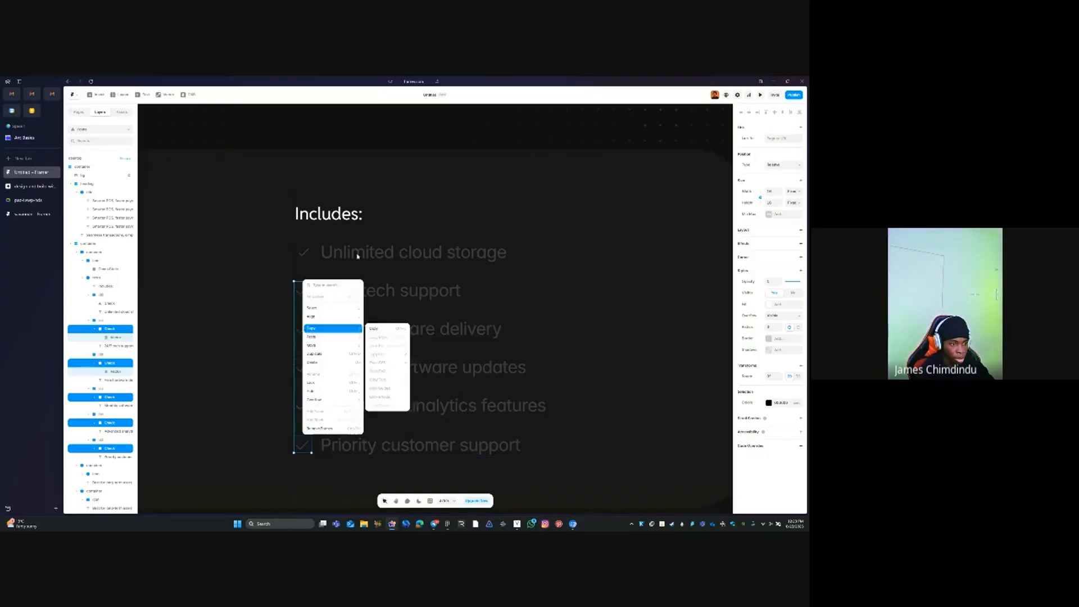
pyautogui.moveTo(331, 336)
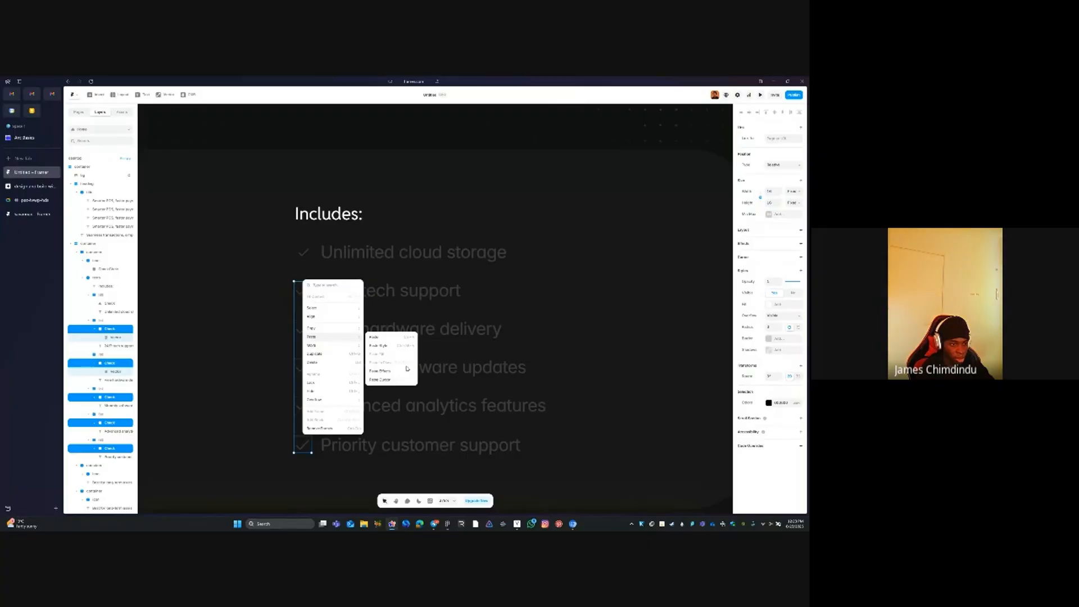
pyautogui.click(371, 284)
pyautogui.press('Delete')
# Try to paste the copied Check icon onto all five feature texts without icons at once, and delete the stray copy
pyautogui.click(322, 289)
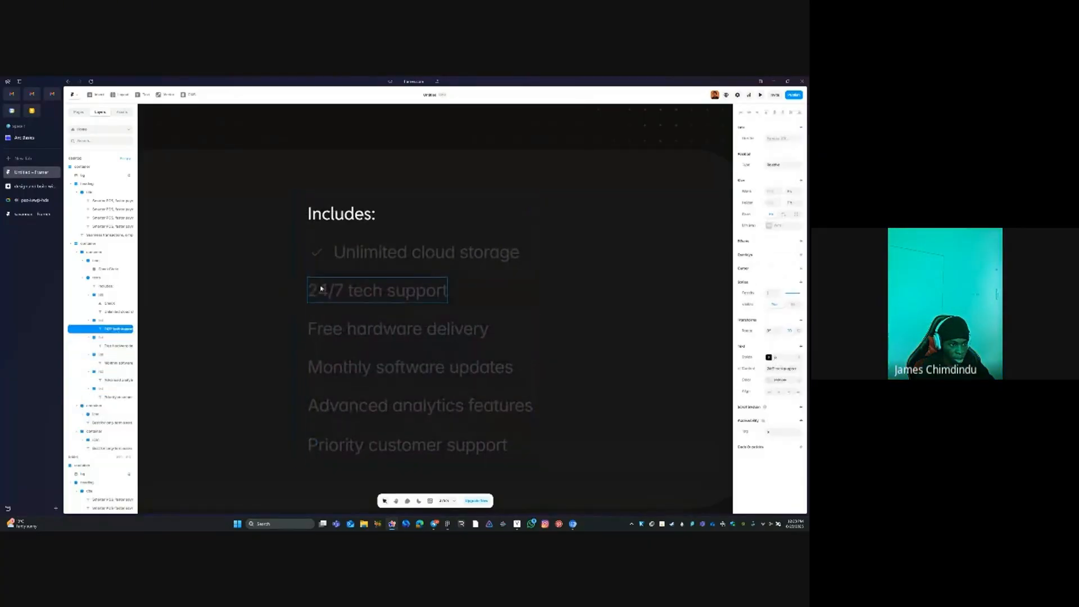
pyautogui.keyDown('shift'); pyautogui.click(335, 332); pyautogui.keyUp('shift')
pyautogui.keyDown('shift'); pyautogui.click(348, 368); pyautogui.keyUp('shift')
pyautogui.keyDown('shift'); pyautogui.click(360, 406); pyautogui.keyUp('shift')
pyautogui.keyDown('shift'); pyautogui.click(368, 441); pyautogui.keyUp('shift')
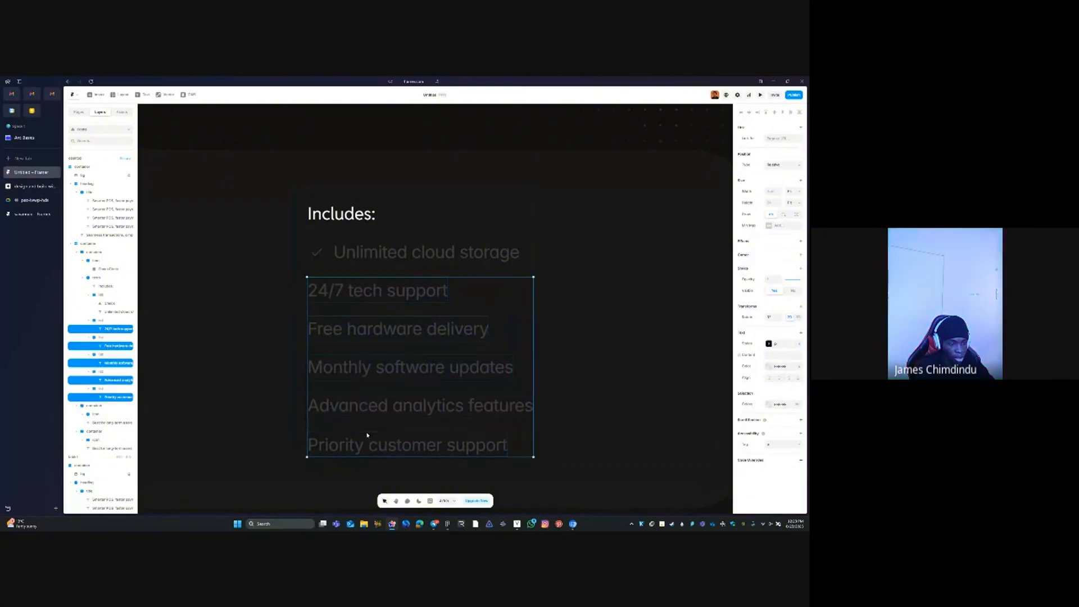
pyautogui.hotkey('ctrl', 'v')
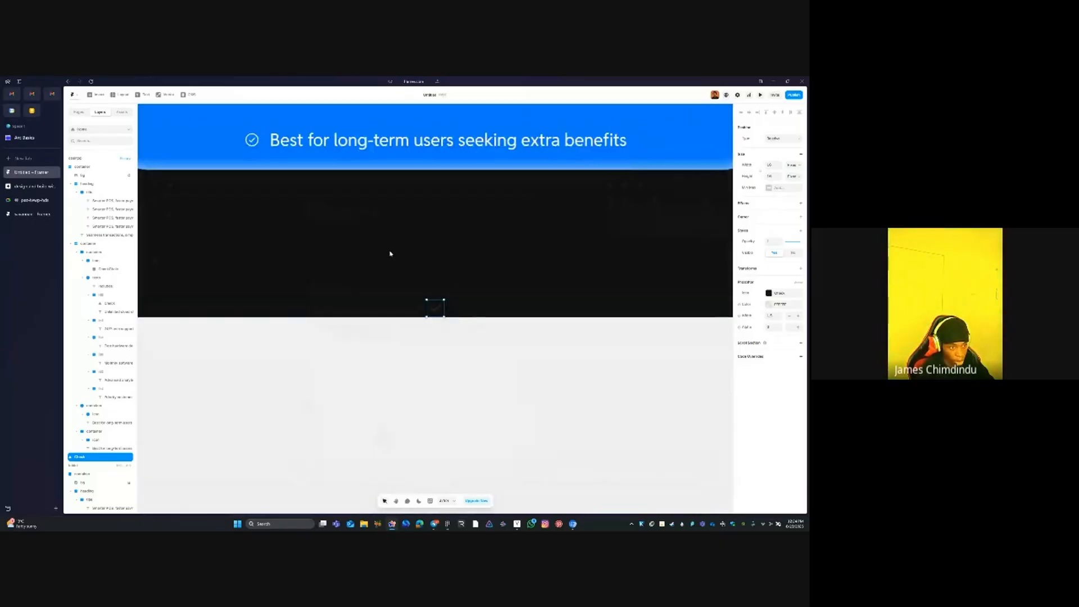
pyautogui.press('Delete')
# Reselect the five feature texts from "24/7 tech support" to "Priority customer support", retry pasting the Check icon, and remove the misplaced copy
pyautogui.moveTo(422, 177); pyautogui.dragTo(420, 422)
pyautogui.moveTo(402, 234); pyautogui.dragTo(393, 443)
pyautogui.moveTo(387, 146); pyautogui.dragTo(378, 381)
pyautogui.keyDown('ctrl'); pyautogui.keyDown('shift'); pyautogui.click(386, 357); pyautogui.keyUp('shift'); pyautogui.keyUp('ctrl')
pyautogui.keyDown('ctrl'); pyautogui.keyDown('shift'); pyautogui.click(394, 316); pyautogui.keyUp('shift'); pyautogui.keyUp('ctrl')
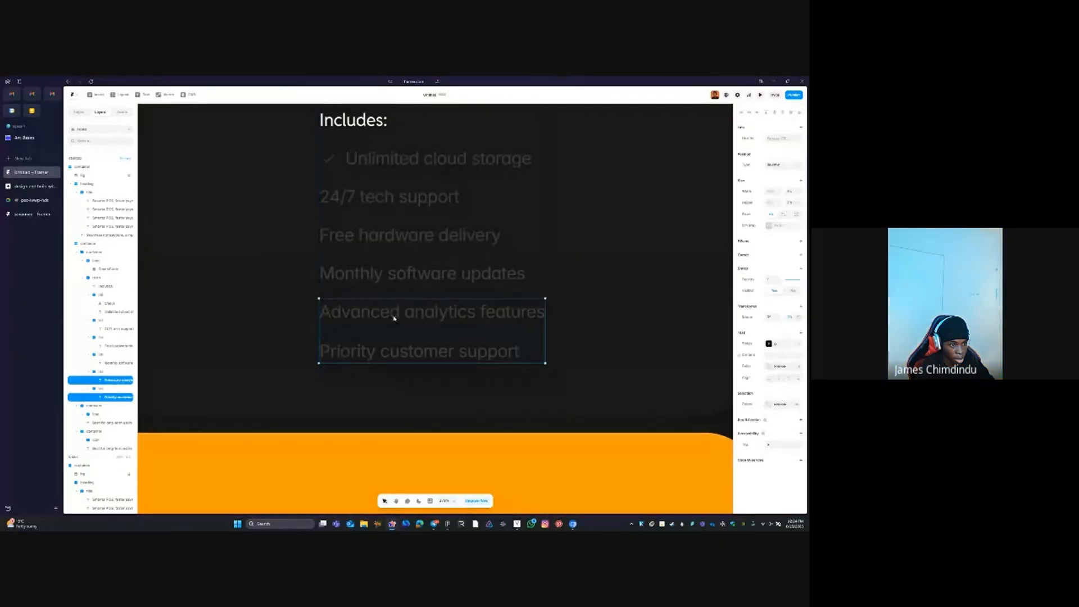
pyautogui.keyDown('ctrl'); pyautogui.keyDown('shift'); pyautogui.click(402, 255); pyautogui.keyUp('shift'); pyautogui.keyUp('ctrl')
pyautogui.keyDown('ctrl'); pyautogui.click(403, 277); pyautogui.keyUp('ctrl')
pyautogui.keyDown('ctrl'); pyautogui.keyDown('shift'); pyautogui.click(390, 315); pyautogui.keyUp('shift'); pyautogui.keyUp('ctrl')
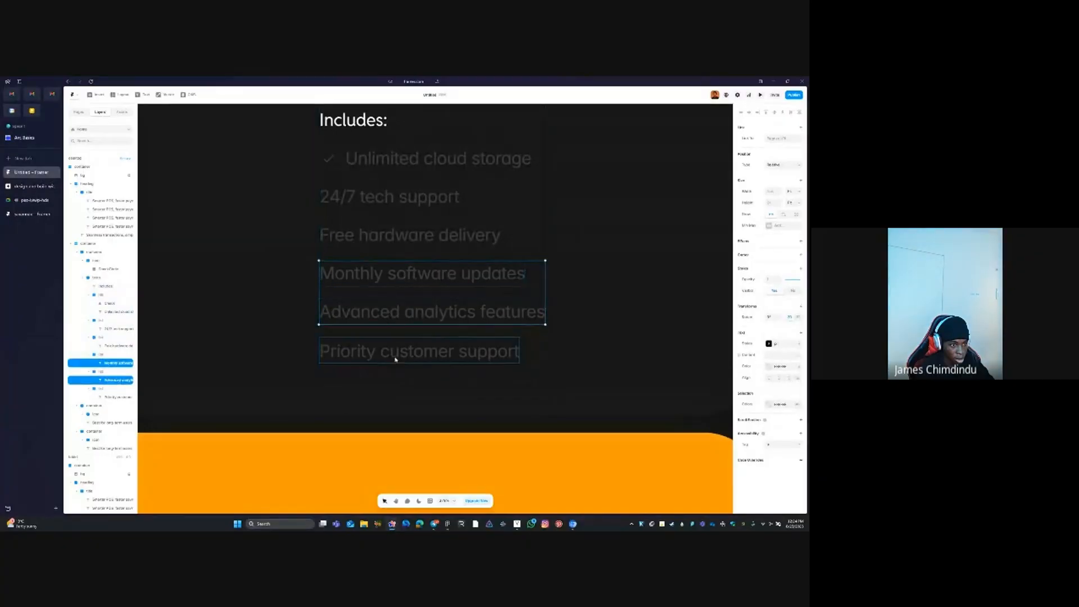
pyautogui.keyDown('ctrl'); pyautogui.keyDown('shift'); pyautogui.click(395, 358); pyautogui.keyUp('shift'); pyautogui.keyUp('ctrl')
pyautogui.keyDown('ctrl'); pyautogui.keyDown('shift'); pyautogui.click(412, 232); pyautogui.keyUp('shift'); pyautogui.keyUp('ctrl')
pyautogui.keyDown('ctrl'); pyautogui.keyDown('shift'); pyautogui.click(413, 198); pyautogui.keyUp('shift'); pyautogui.keyUp('ctrl')
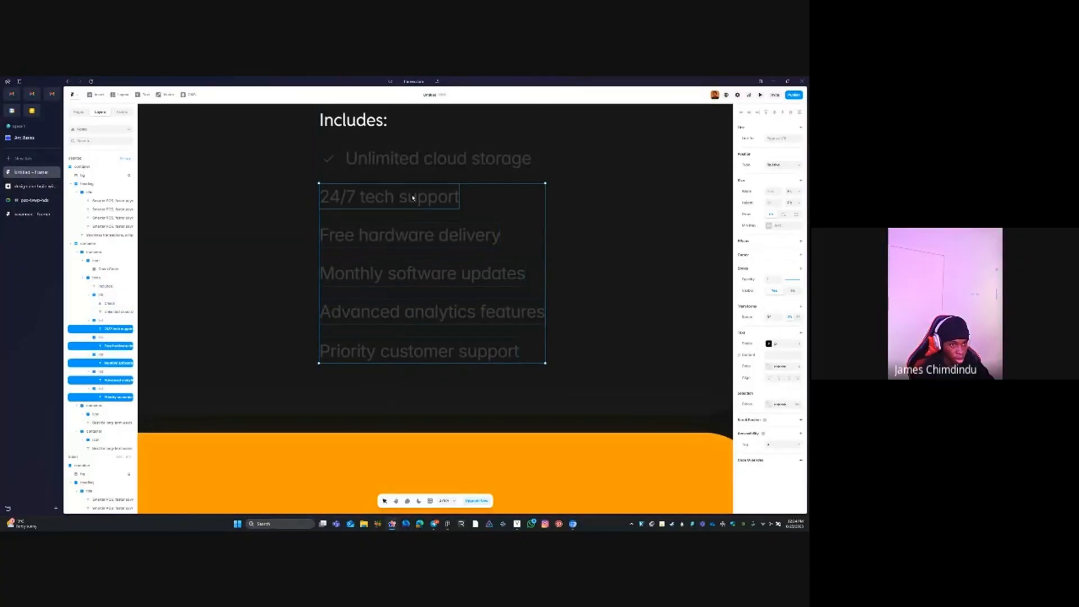
pyautogui.hotkey('ctrl', 'v')
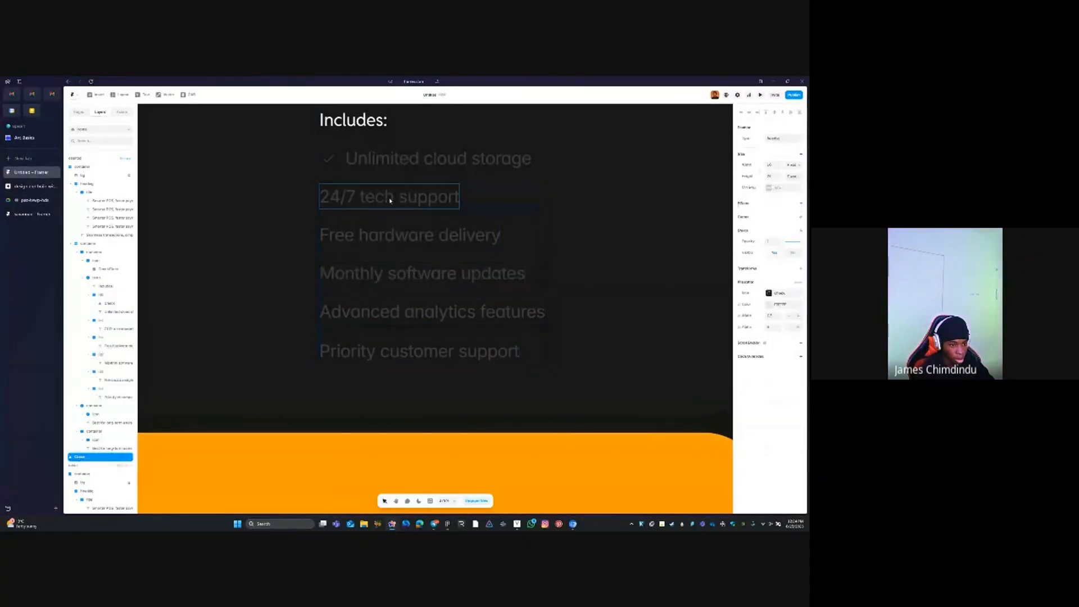
pyautogui.keyDown('ctrl'); pyautogui.click(330, 159); pyautogui.keyUp('ctrl')
pyautogui.click(437, 308)
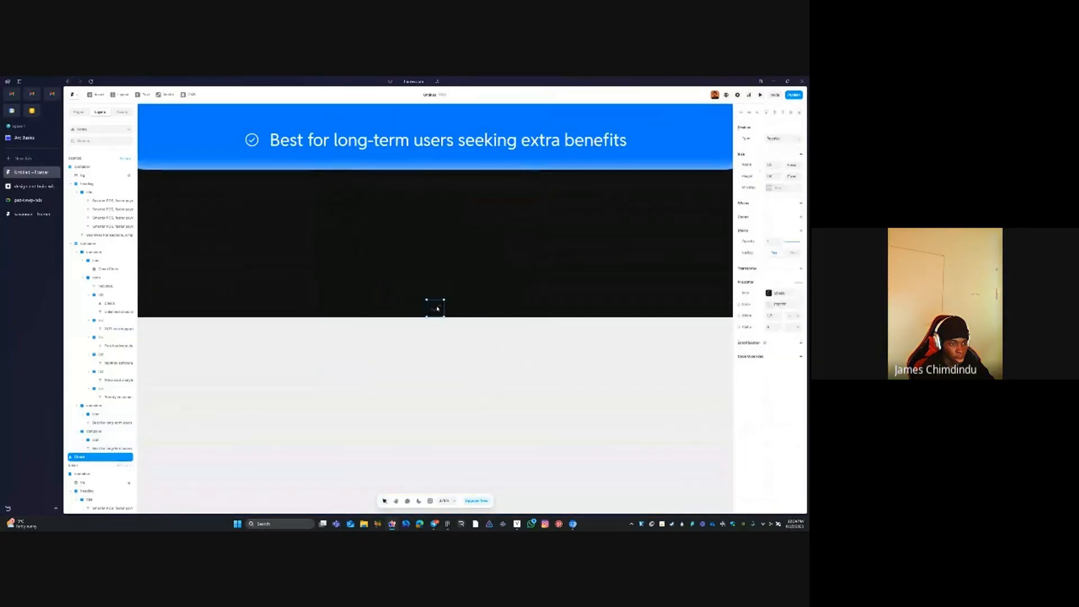
pyautogui.press('Escape')
pyautogui.scroll(6, 447, 385)
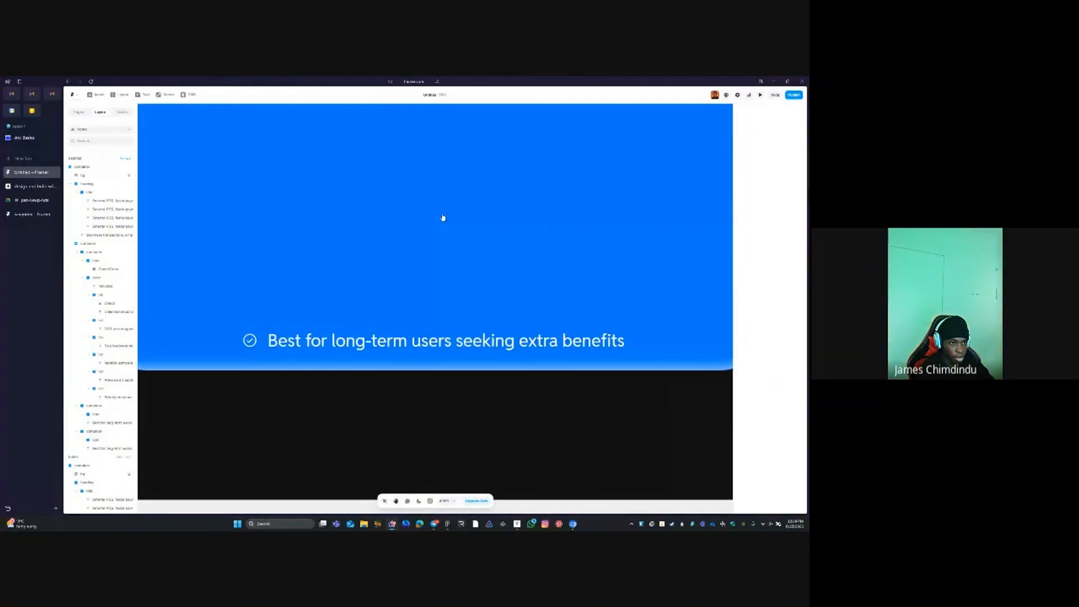
pyautogui.scroll(6, 410, 384)
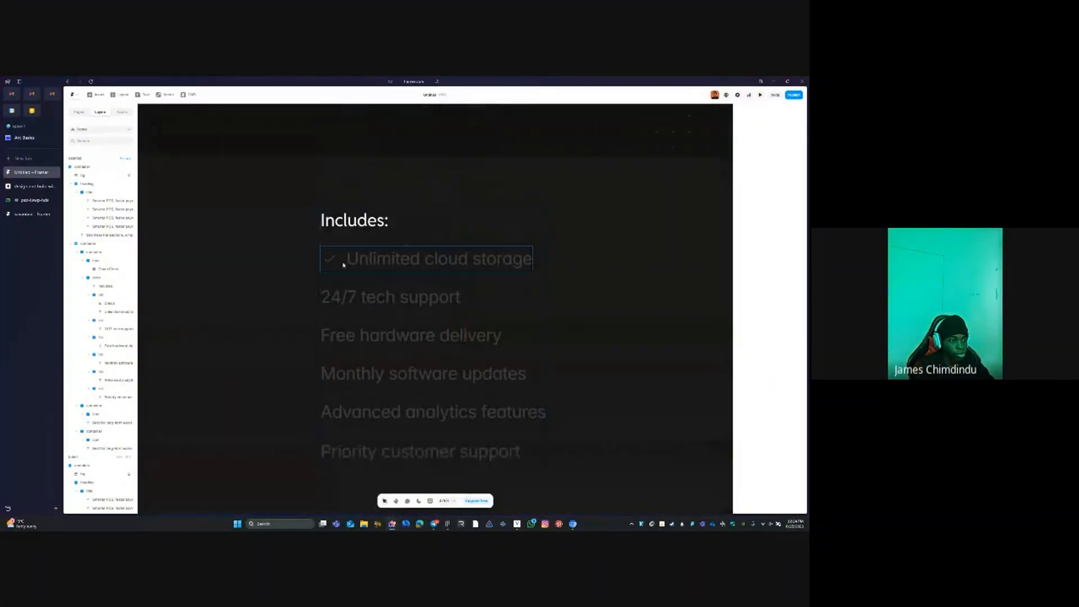
# Copy the Check icon of the "Unlimited cloud storage" row and paste it into the "24/7 tech support" row's stack
pyautogui.click(329, 256)
pyautogui.doubleClick(352, 297)
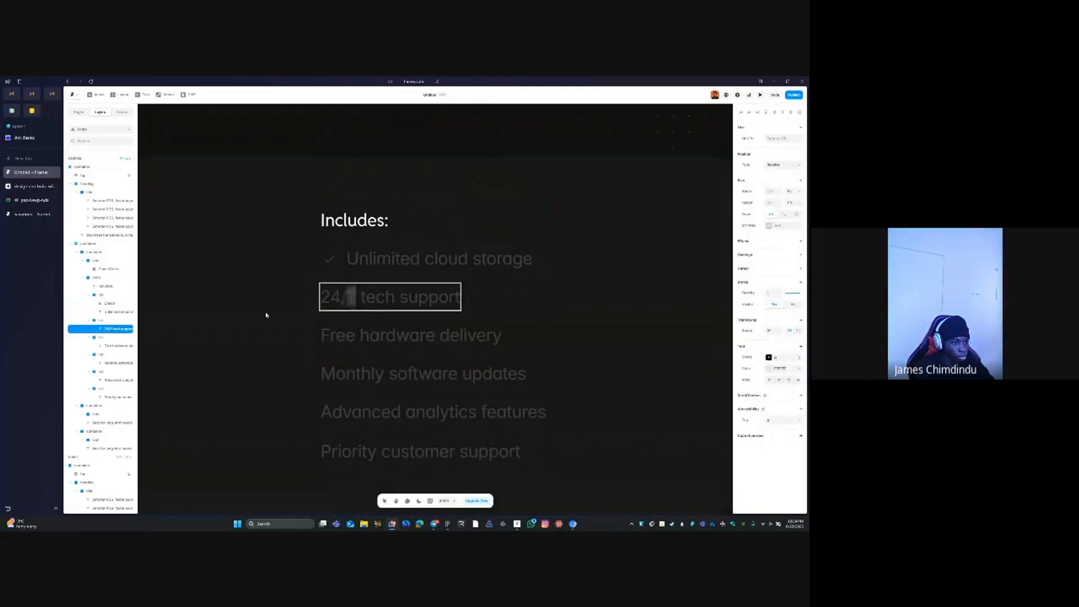
pyautogui.press('Escape')
pyautogui.click(115, 313)
pyautogui.click(106, 320)
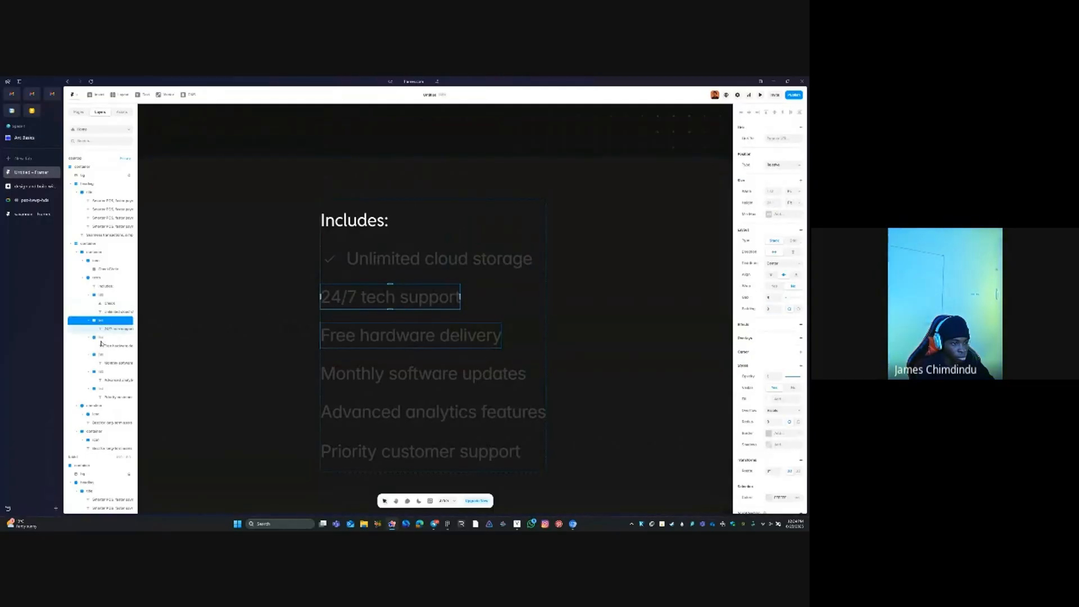
pyautogui.hotkey('ctrl', 'v')
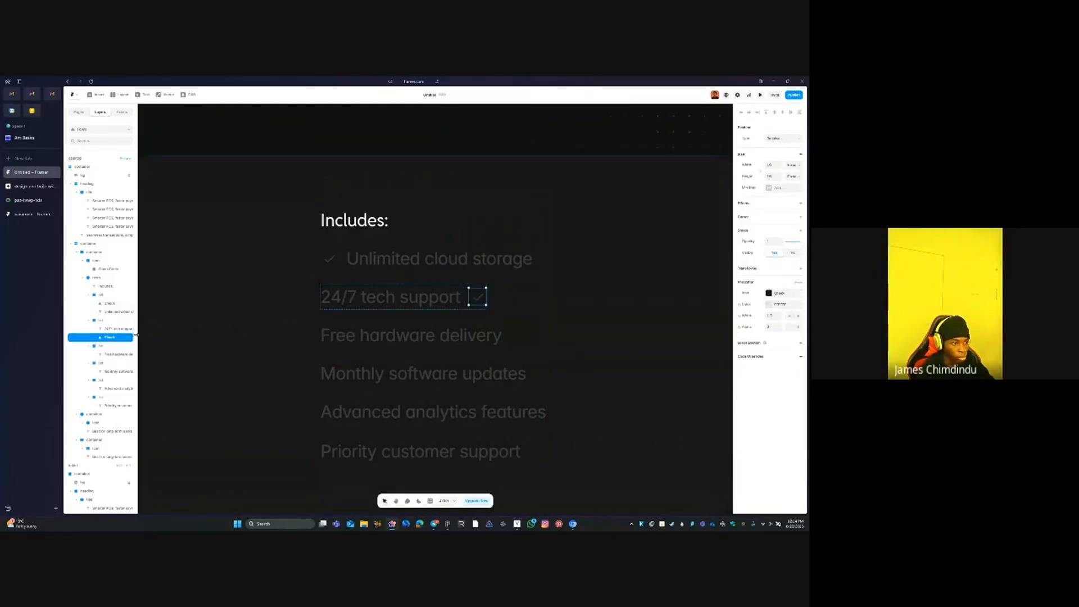
# Paste the Check icon into the hardware delivery, software updates, analytics features and customer support row stacks, one row at a time
pyautogui.click(101, 345)
pyautogui.keyDown('shift'); pyautogui.click(101, 363); pyautogui.keyUp('shift')
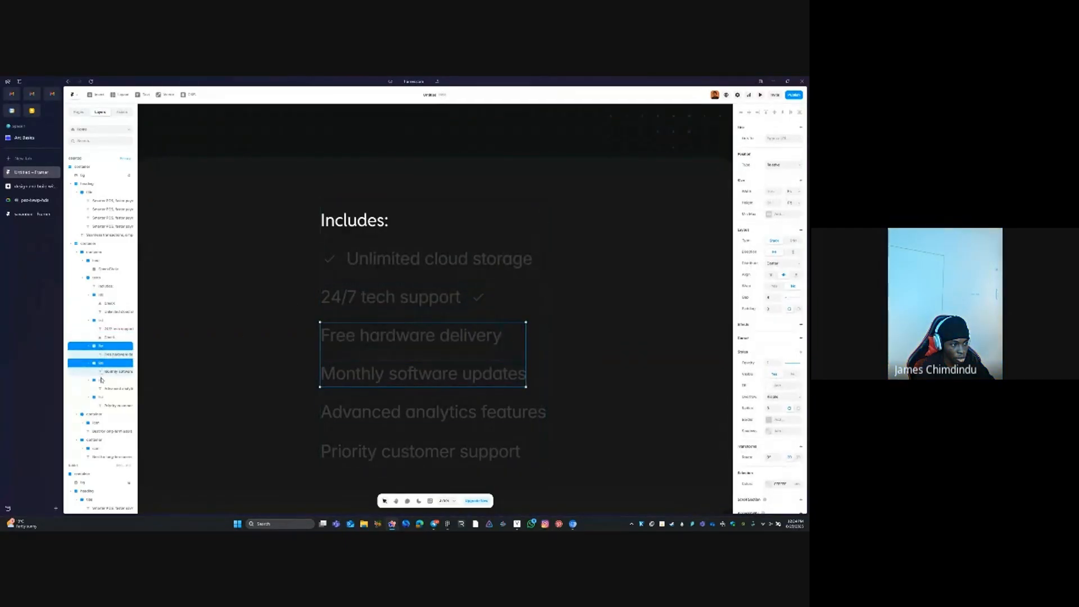
pyautogui.keyDown('shift'); pyautogui.click(102, 380); pyautogui.keyUp('shift')
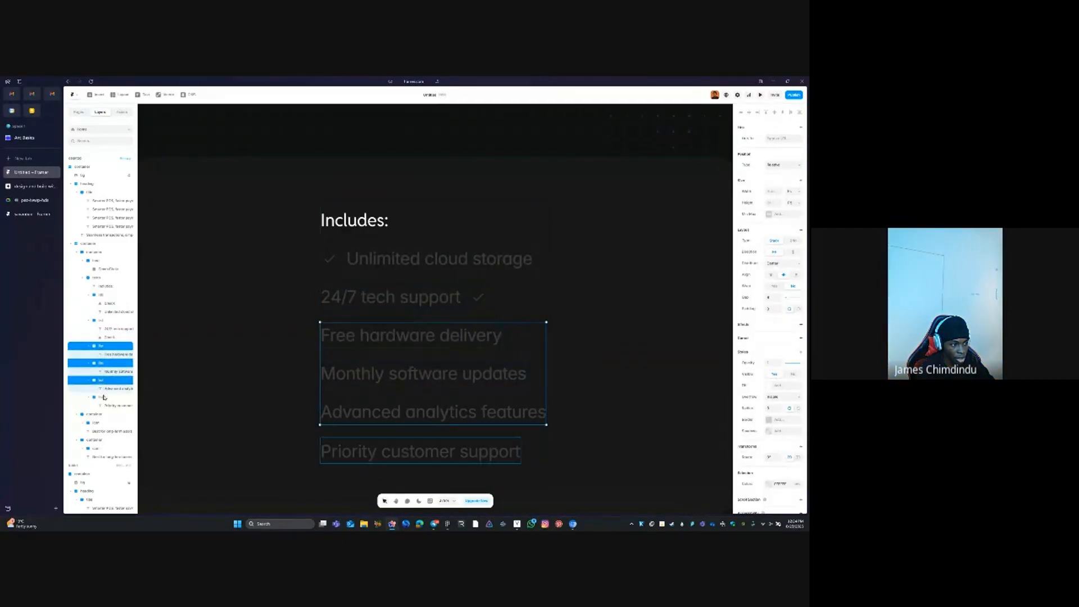
pyautogui.click(106, 346)
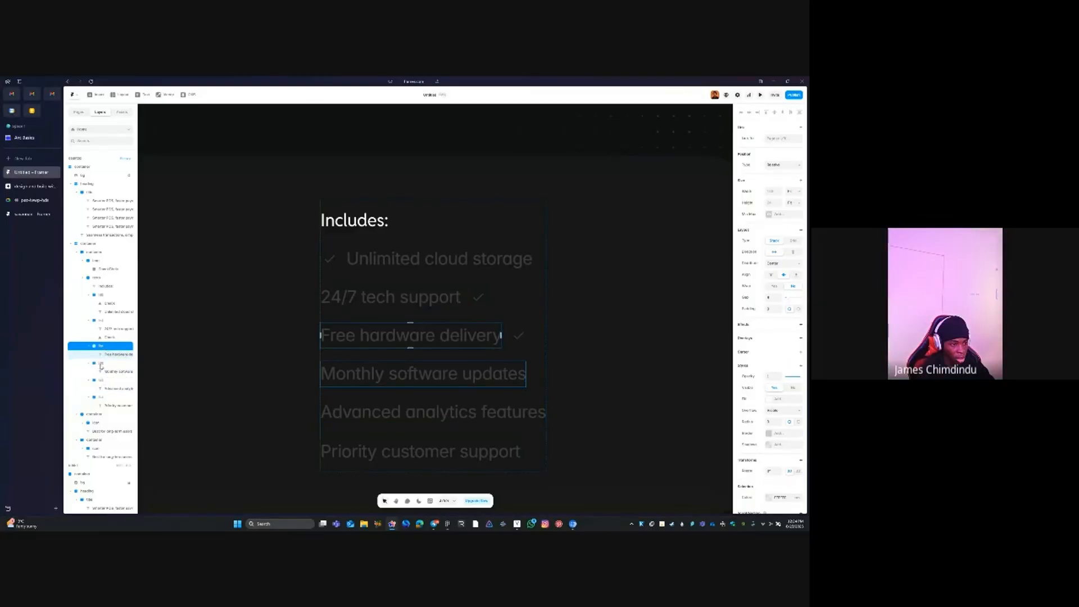
pyautogui.hotkey('ctrl', 'v')
pyautogui.click(101, 372)
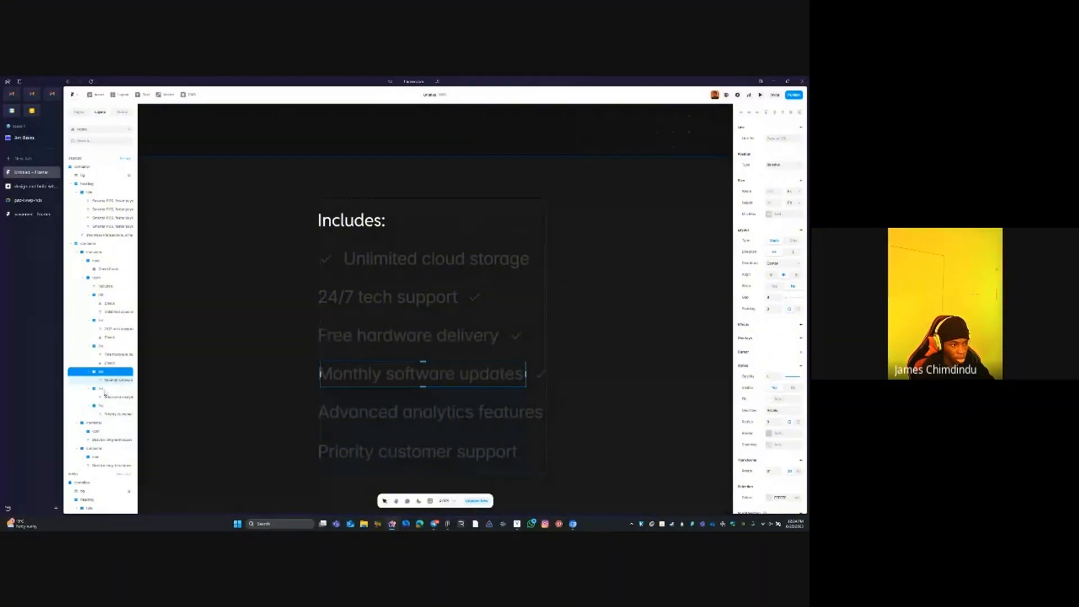
pyautogui.hotkey('ctrl', 'v')
pyautogui.click(106, 397)
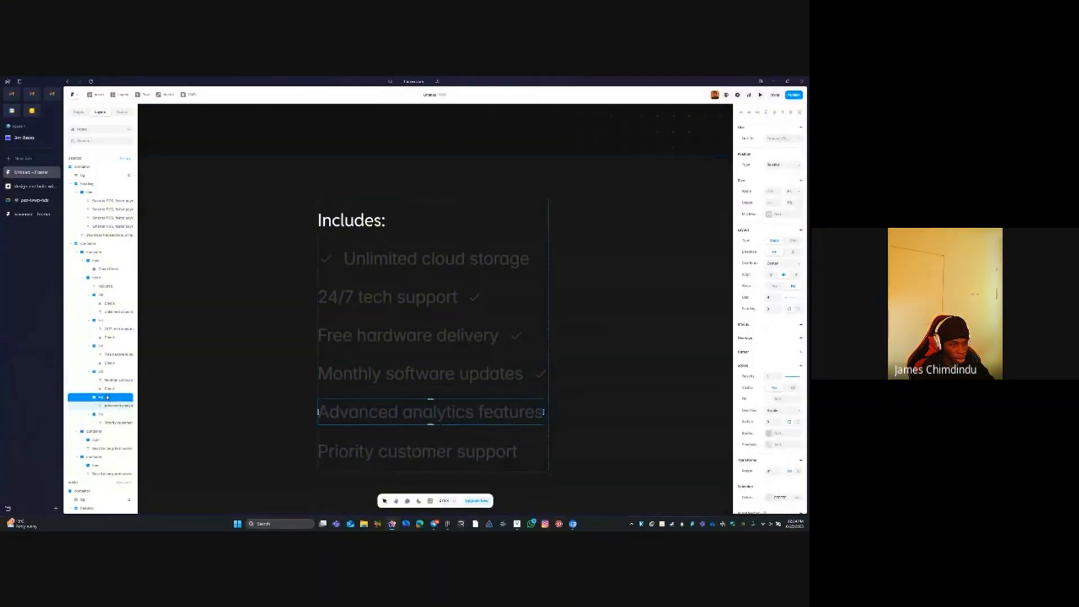
pyautogui.hotkey('ctrl', 'v')
pyautogui.click(379, 442)
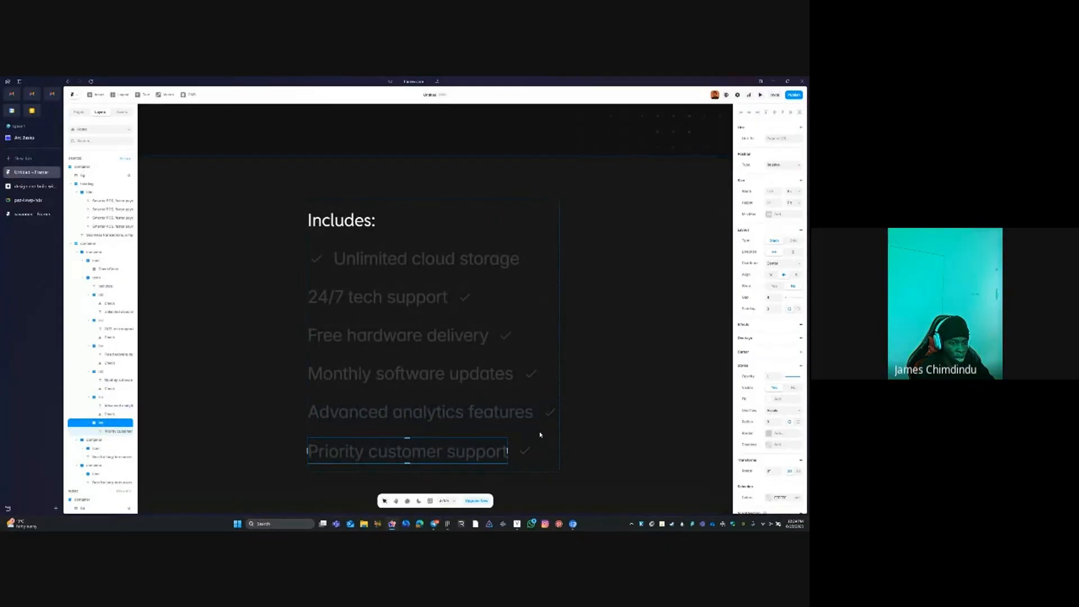
pyautogui.hotkey('ctrl', 'v')
# Move the pasted Check icon in front of the text in each of the five rows below "Unlimited cloud storage"
pyautogui.keyDown('shift'); pyautogui.click(545, 409); pyautogui.keyUp('shift')
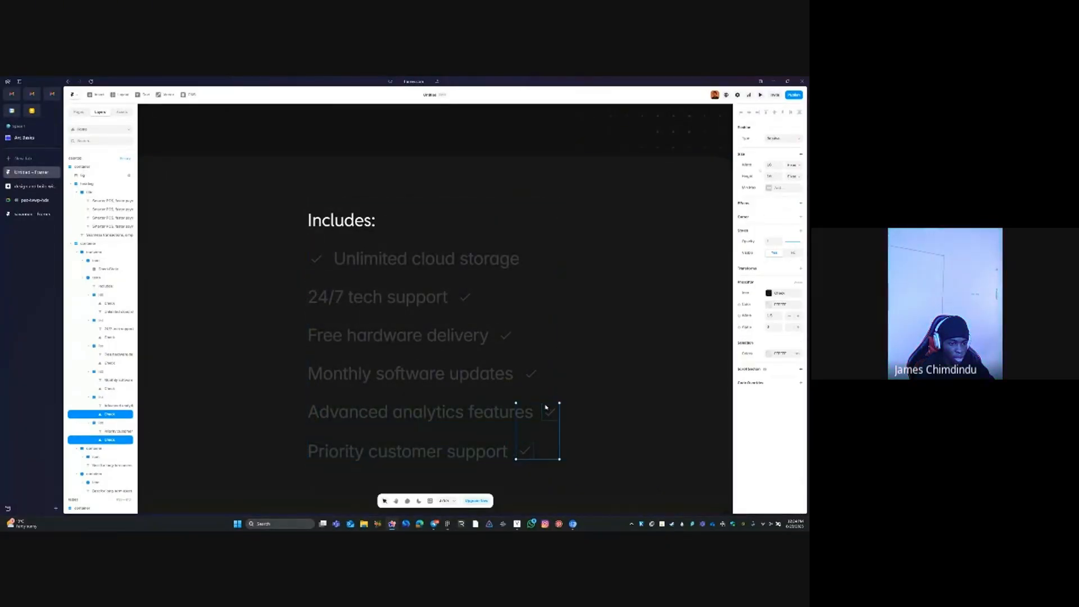
pyautogui.keyDown('shift'); pyautogui.click(529, 374); pyautogui.keyUp('shift')
pyautogui.keyDown('shift'); pyautogui.click(506, 335); pyautogui.keyUp('shift')
pyautogui.keyDown('shift'); pyautogui.click(463, 295); pyautogui.keyUp('shift')
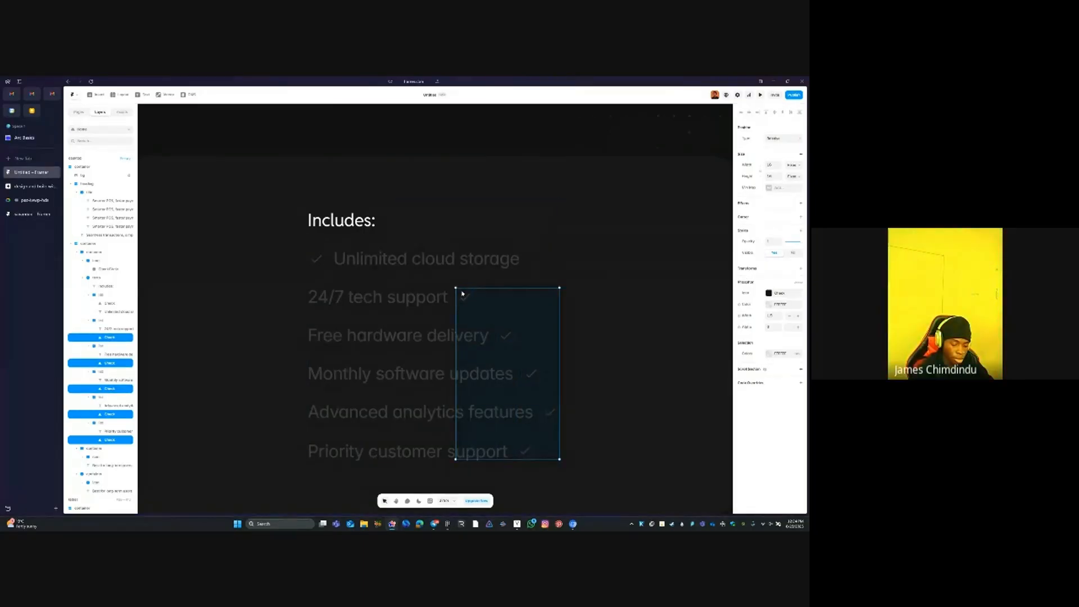
pyautogui.click(462, 298)
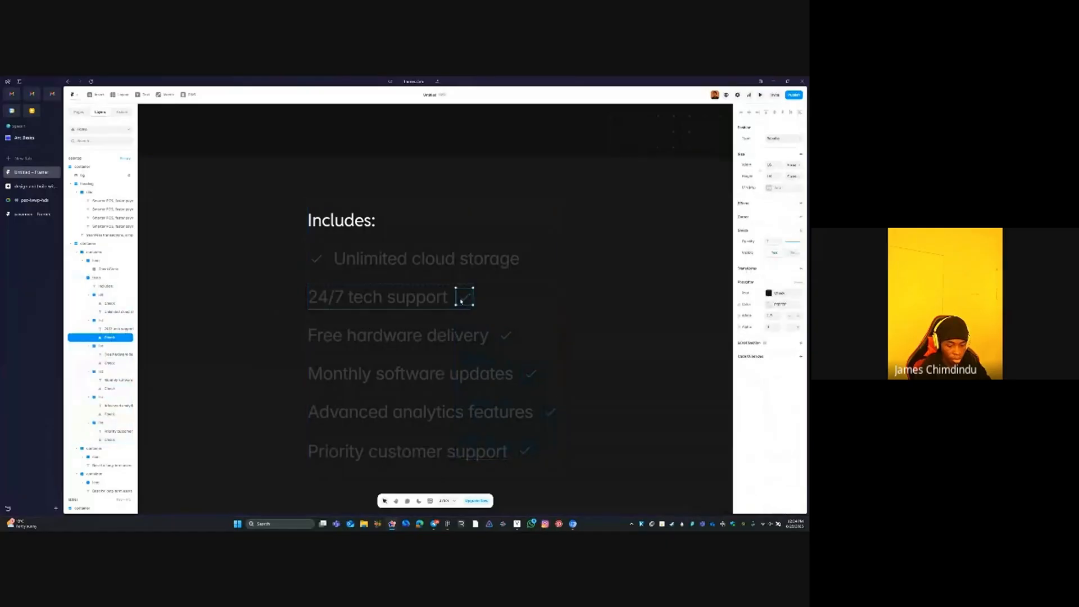
pyautogui.press('Left')
pyautogui.click(505, 337)
pyautogui.press('Left')
pyautogui.click(528, 375)
pyautogui.press('Left')
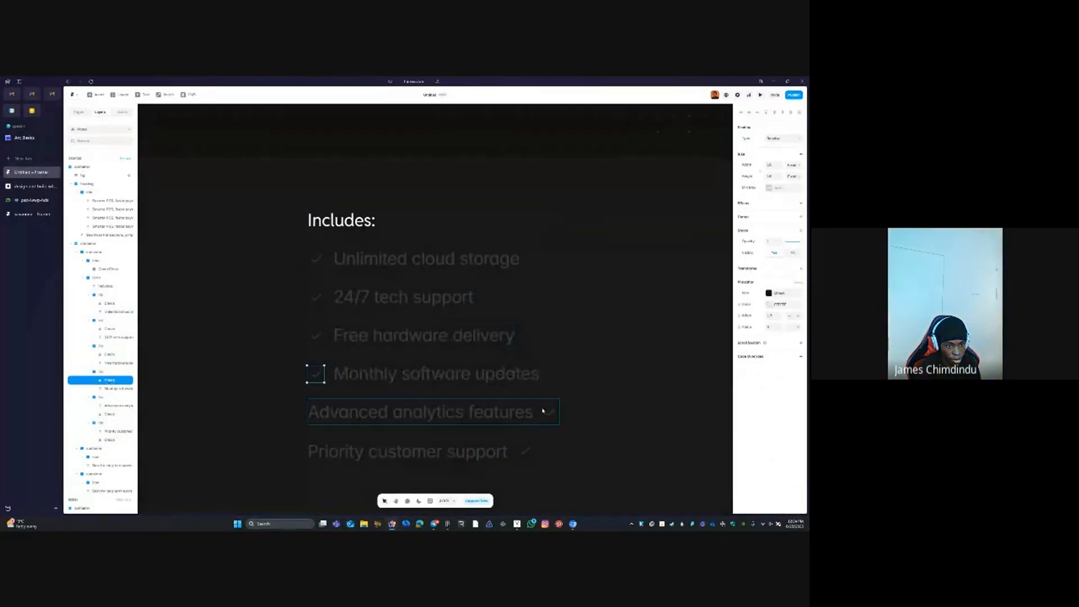
pyautogui.click(550, 414)
pyautogui.press('Left')
pyautogui.click(525, 451)
pyautogui.press('Left')
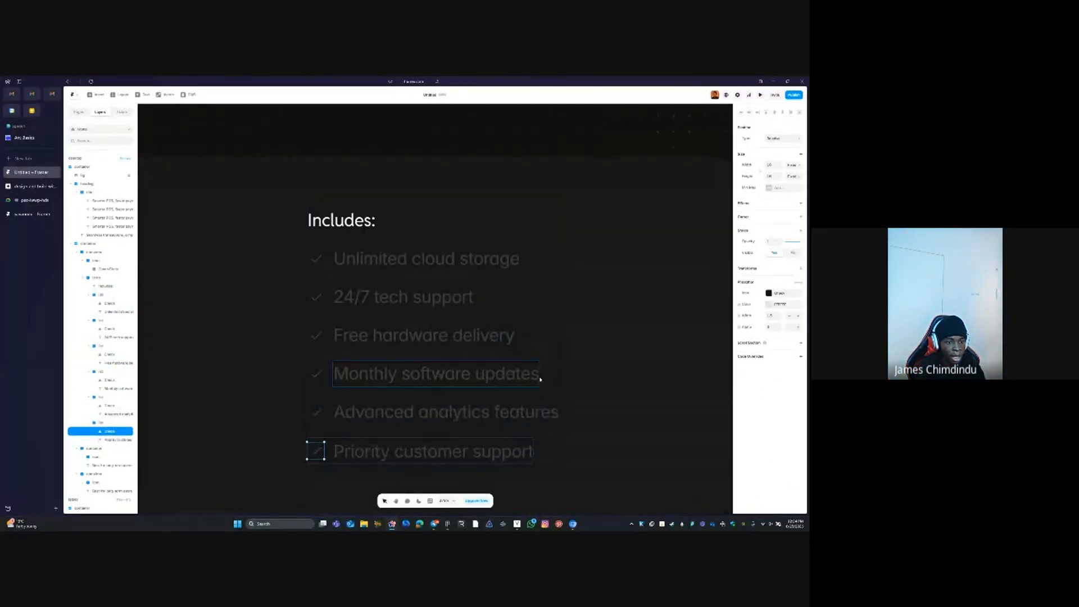
# Apply the saved paragraph text style to the "Includes:" heading in the dark card and override its text color
pyautogui.click(553, 350)
pyautogui.scroll(-6, 544, 301)
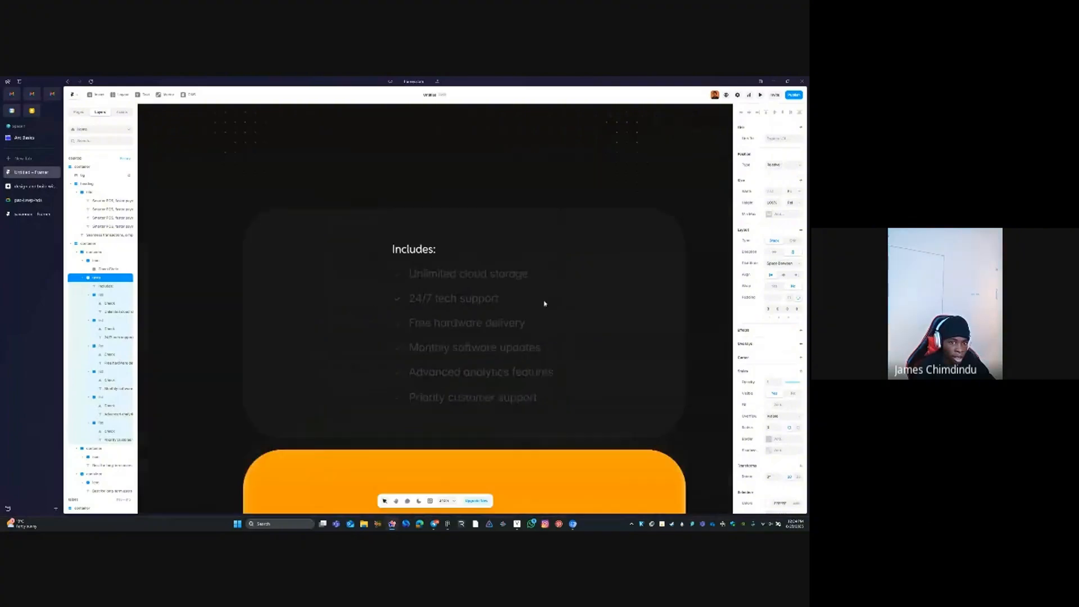
pyautogui.scroll(3, 491, 270)
pyautogui.click(467, 272)
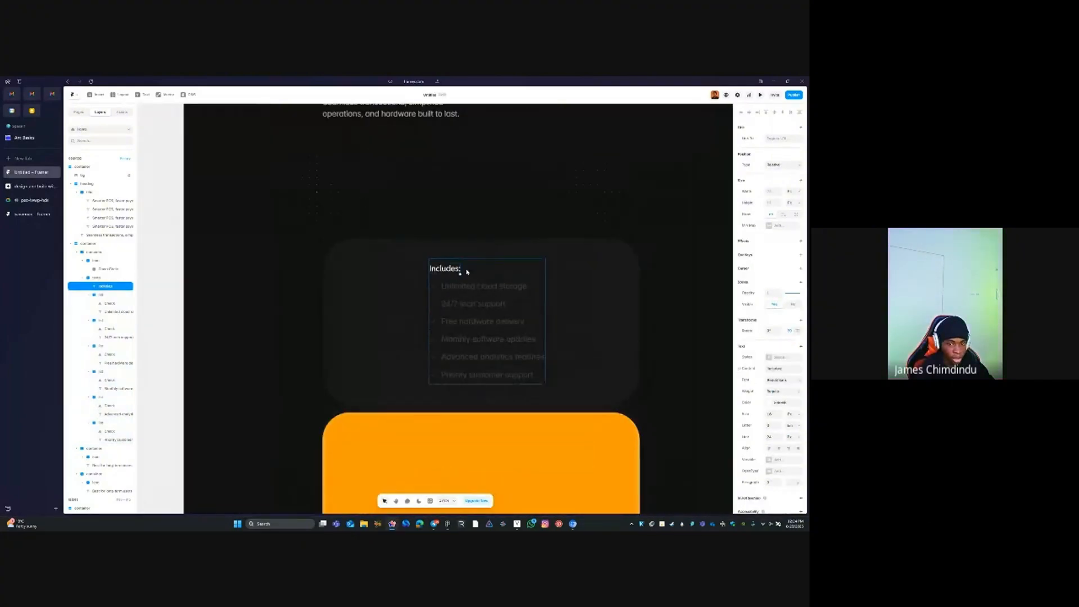
pyautogui.click(768, 358)
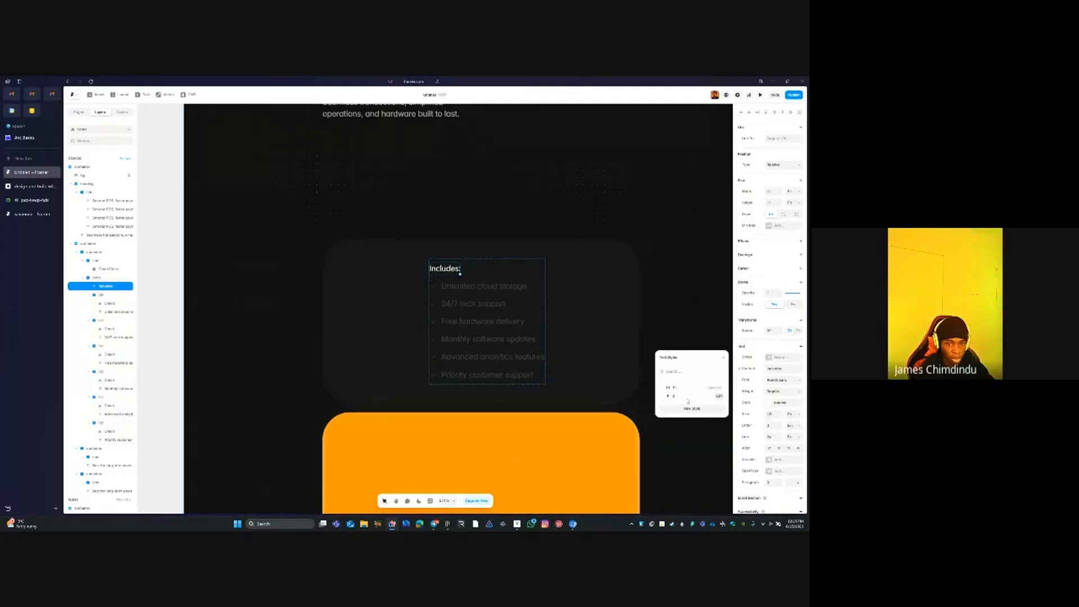
pyautogui.click(774, 381)
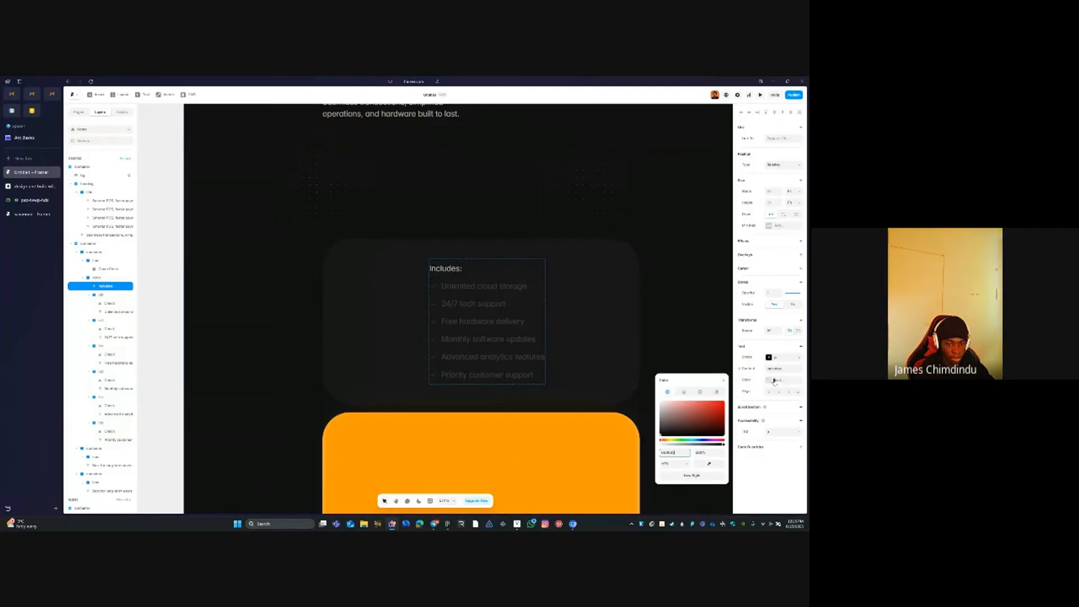
pyautogui.click(537, 277)
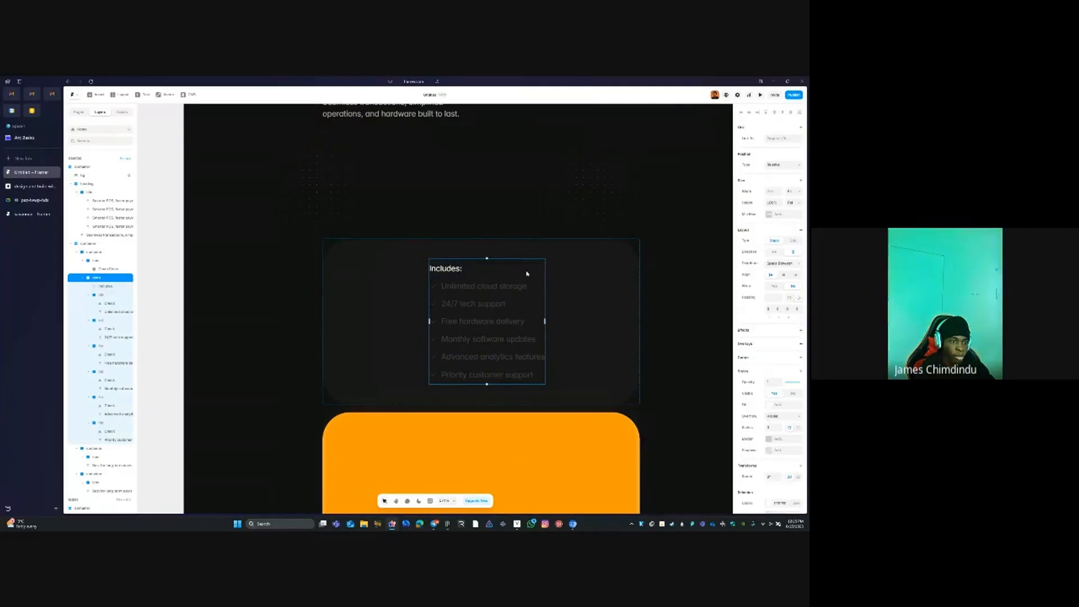
pyautogui.click(590, 259)
# Switch to Figma and copy the dark card's Monthly pricing container with the Figma to HTML with Framer plugin
pyautogui.click(445, 525)
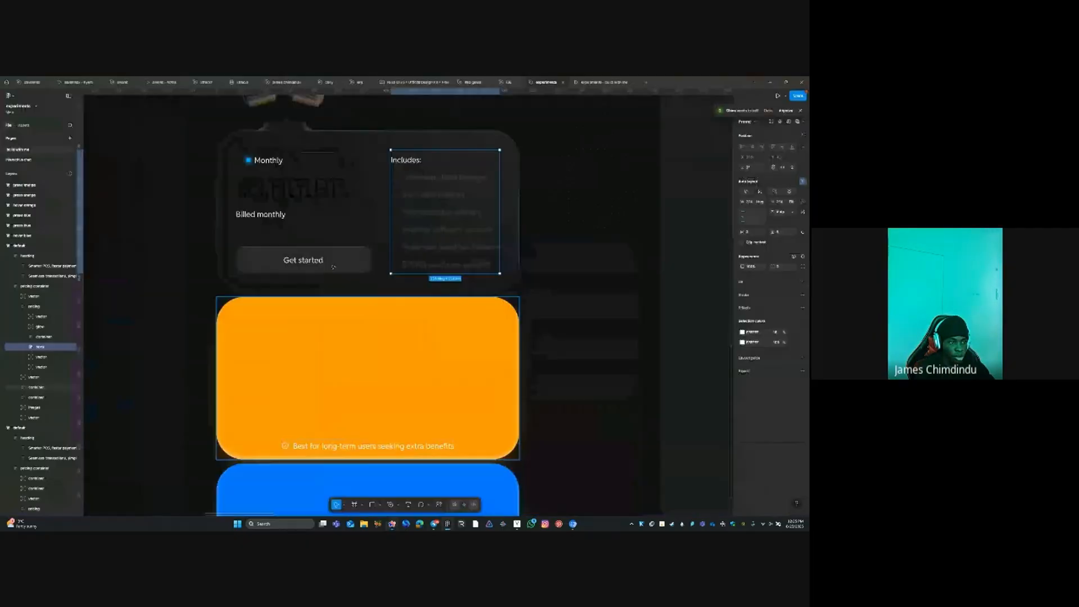
pyautogui.click(327, 231)
pyautogui.rightClick(327, 231)
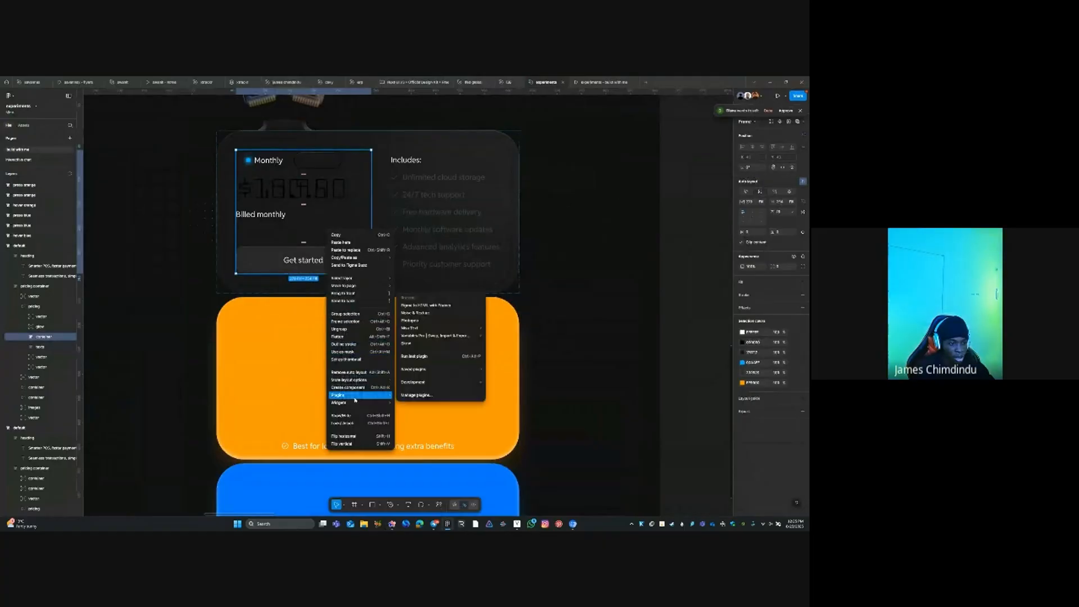
pyautogui.click(430, 305)
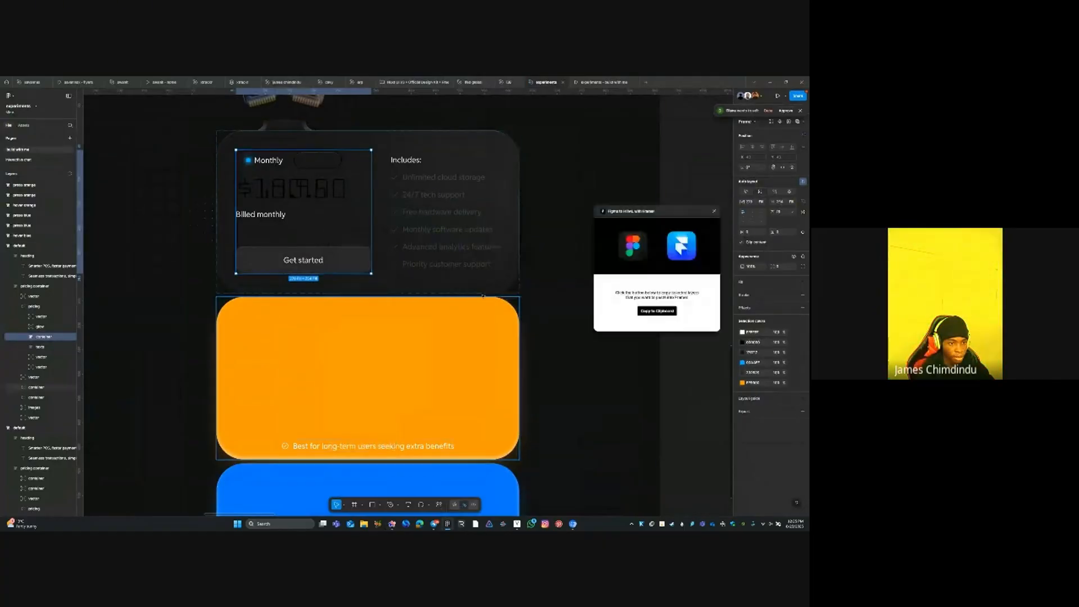
pyautogui.click(651, 310)
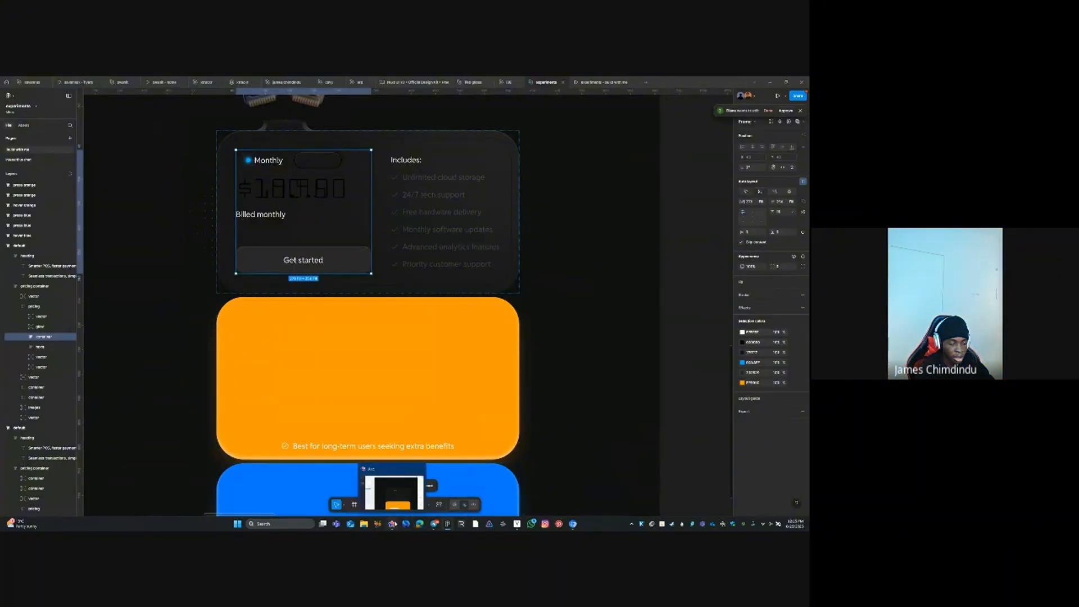
# Switch to Framer, paste the pricing container into the dark card, and move it in front of the "Includes" list
pyautogui.click(392, 524)
pyautogui.hotkey('ctrl', 'v')
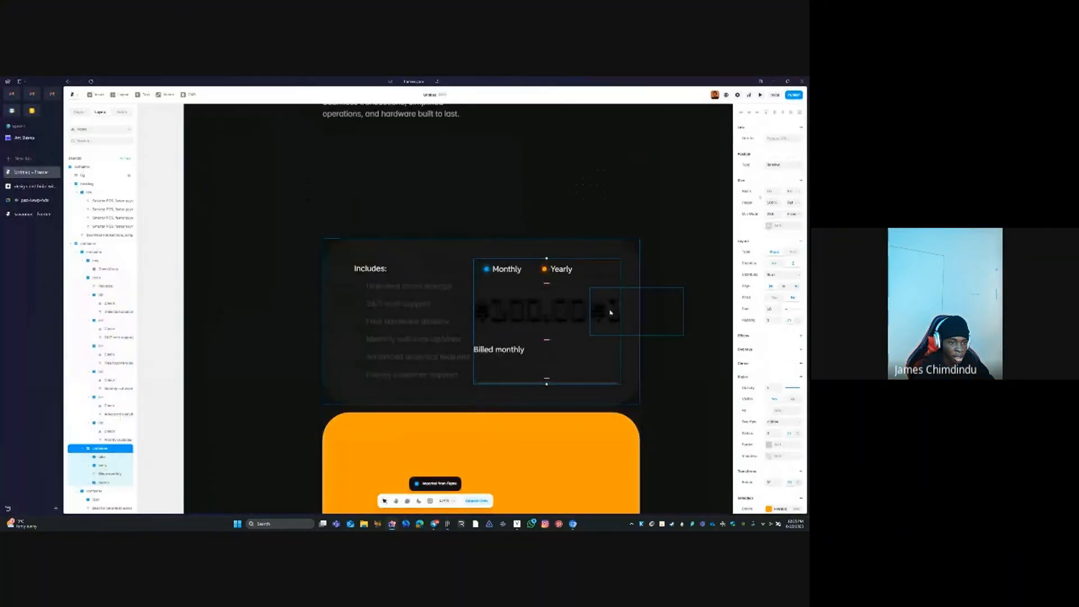
pyautogui.press('Left')
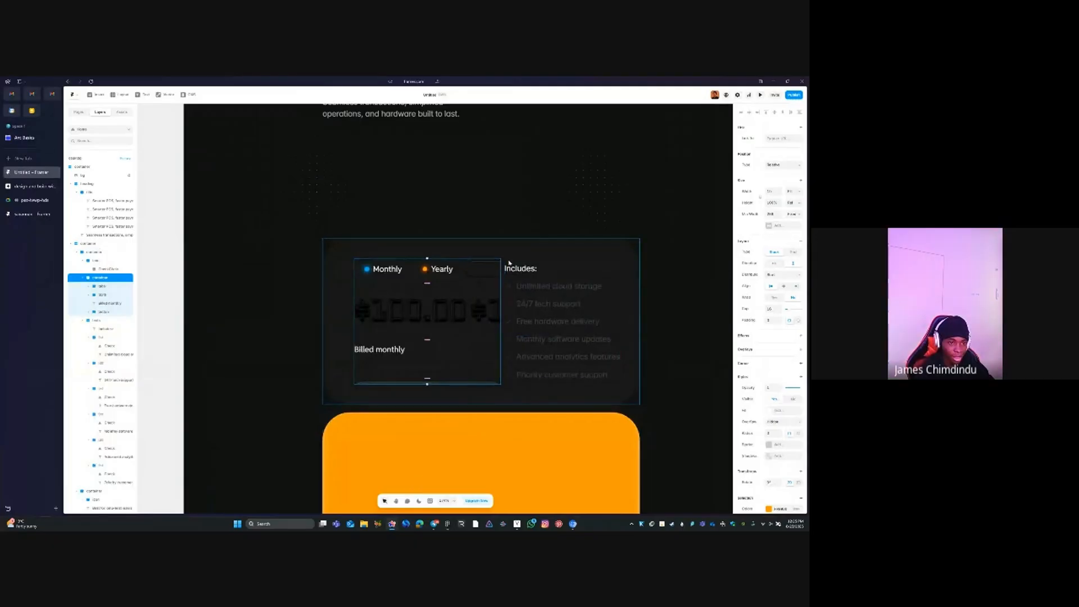
# Set the dark card's stack gap to 40
pyautogui.click(559, 254)
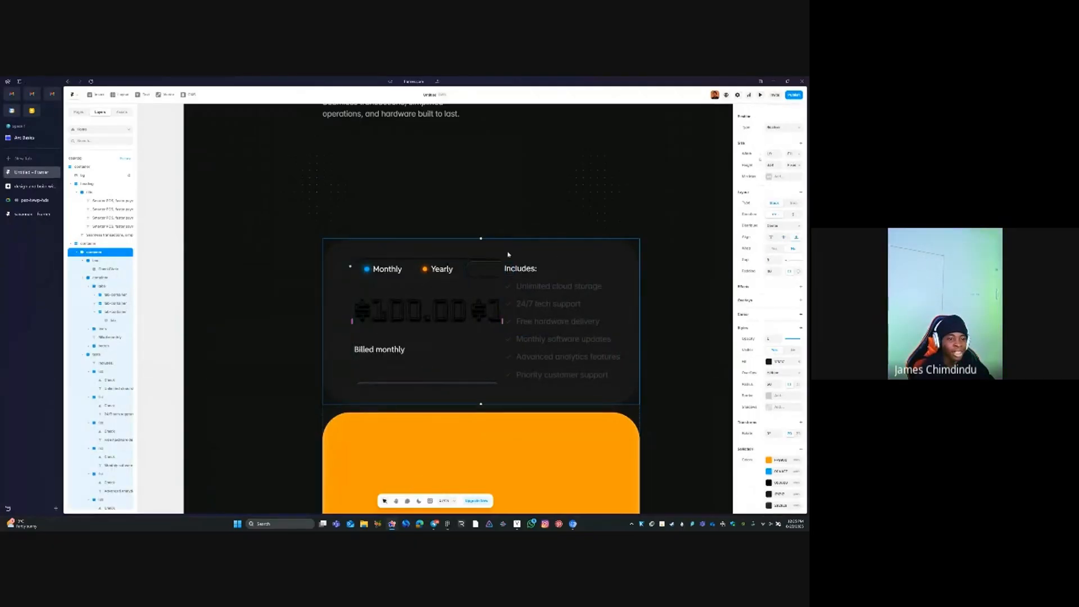
pyautogui.click(771, 260)
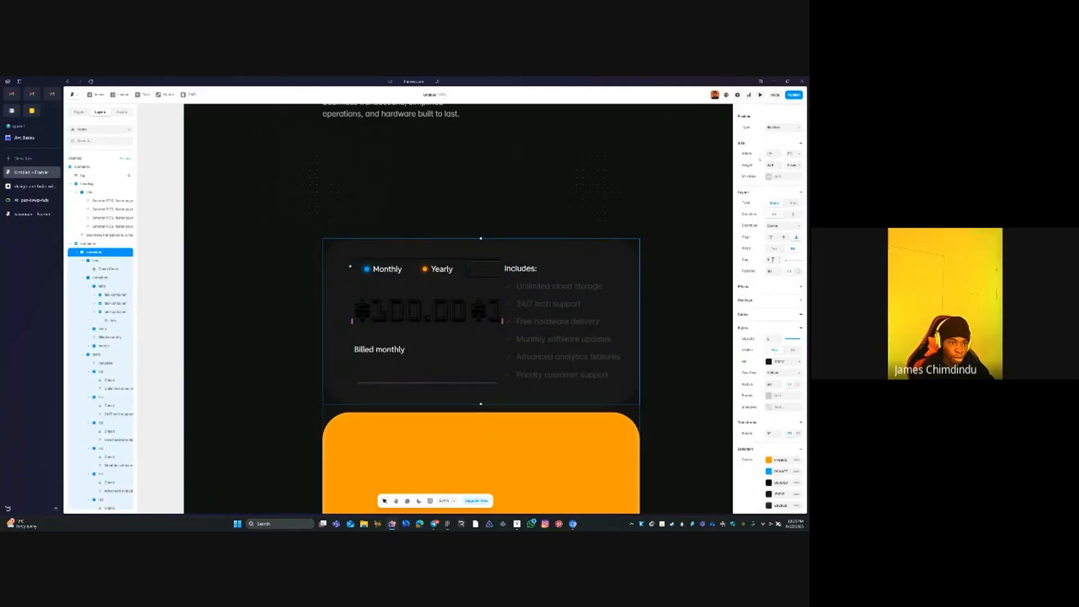
pyautogui.write('40')
pyautogui.press('Tab')
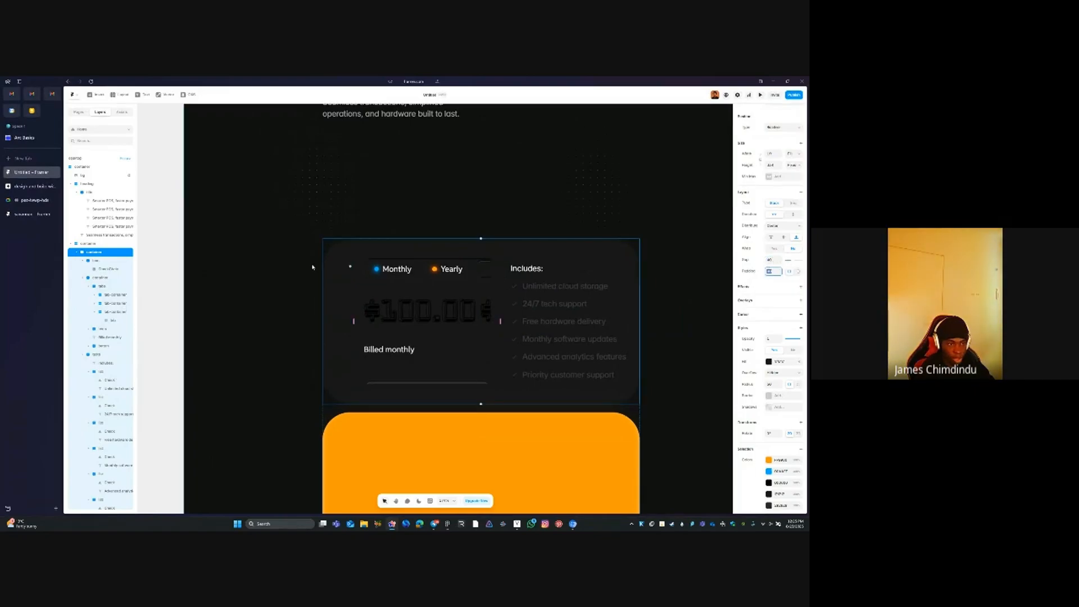
pyautogui.click(315, 272)
pyautogui.keyDown('ctrl'); pyautogui.click(465, 309); pyautogui.keyUp('ctrl')
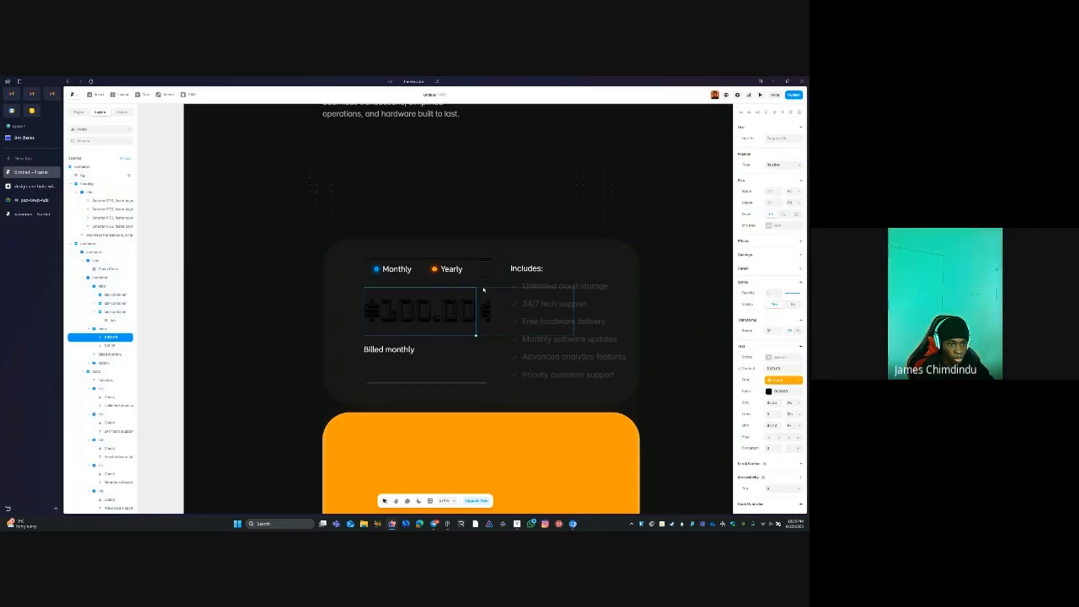
# Set the "Includes" list's width and height to Fill, and set the pricing container's height to Fill
pyautogui.click(563, 268)
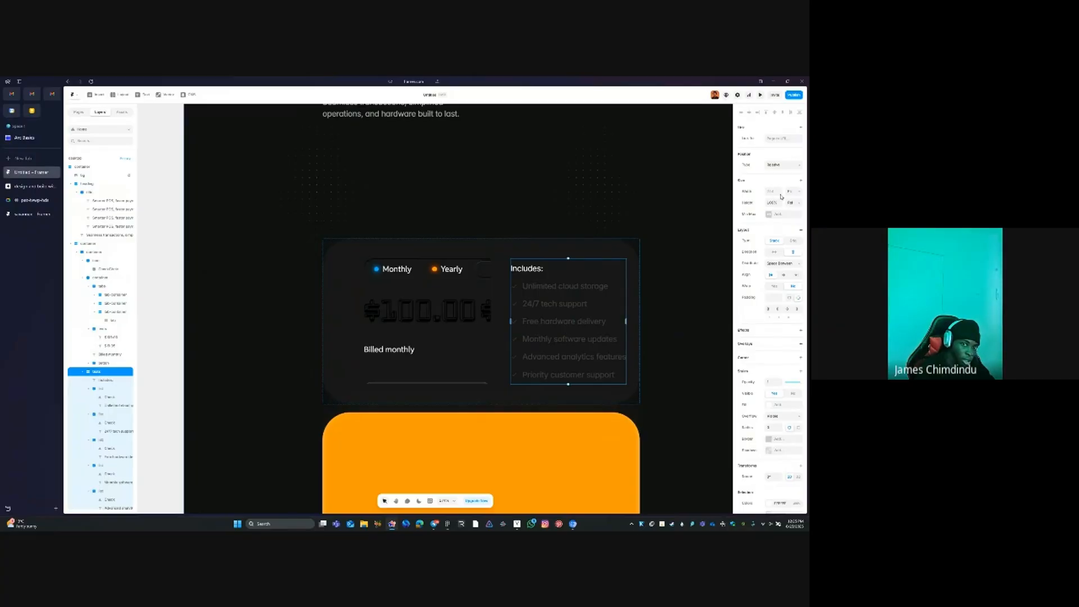
pyautogui.click(789, 203)
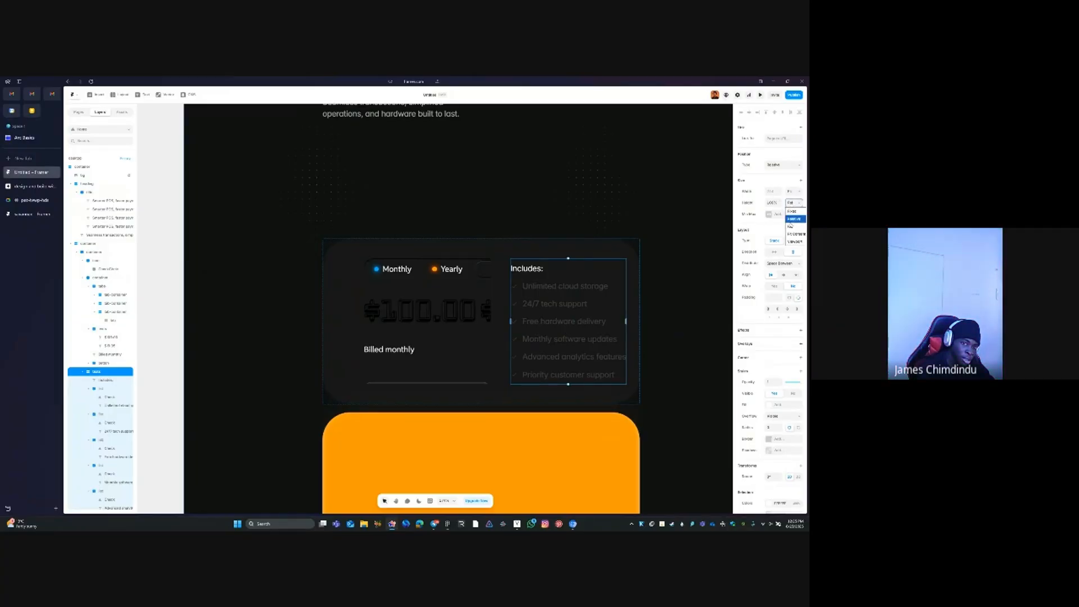
pyautogui.click(790, 225)
pyautogui.click(793, 191)
pyautogui.click(790, 207)
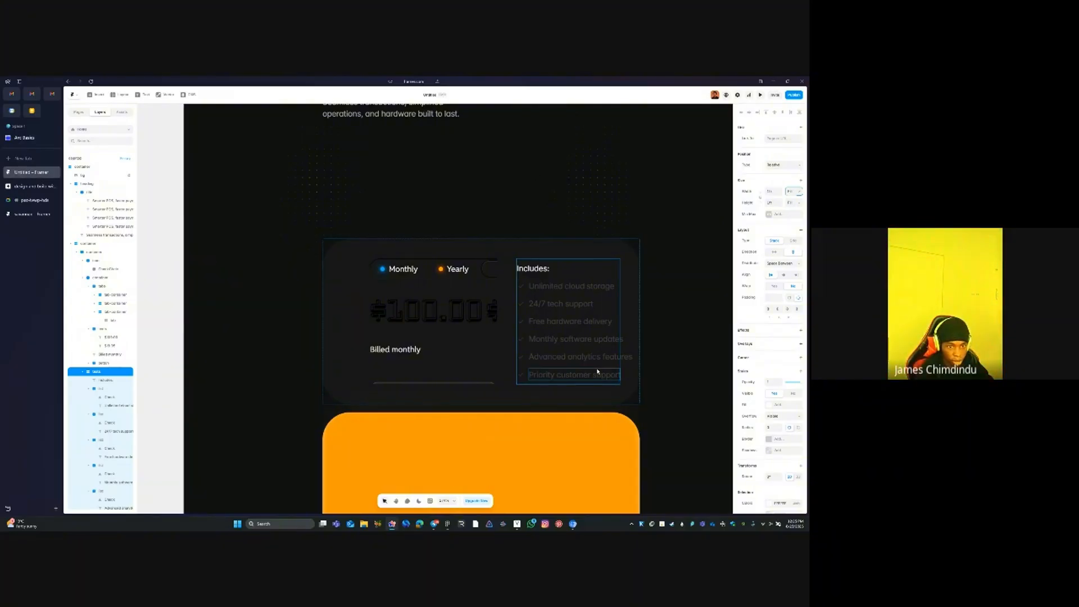
pyautogui.click(477, 347)
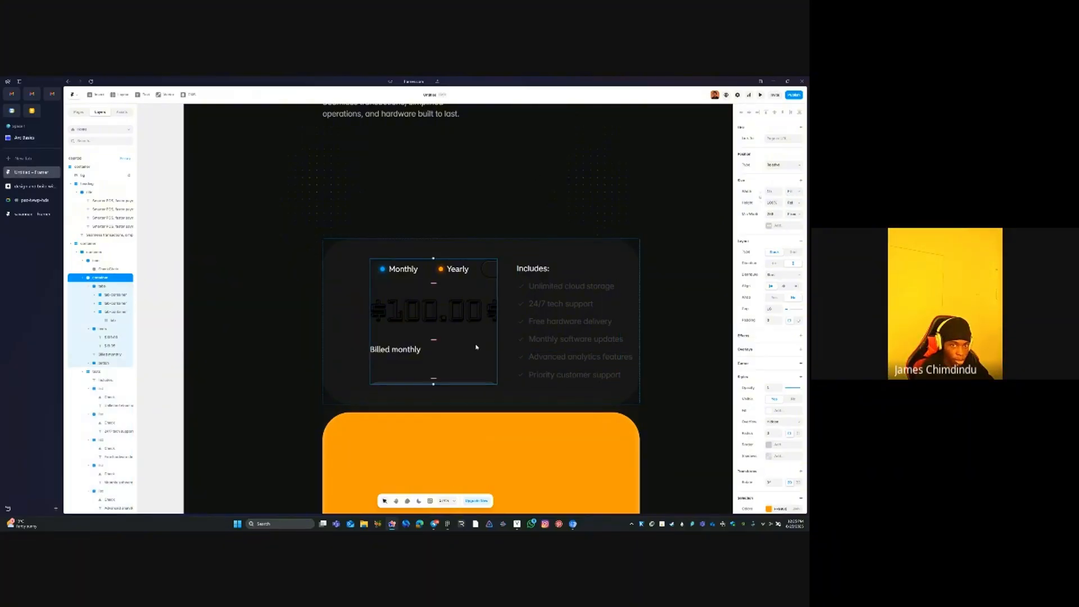
pyautogui.click(794, 203)
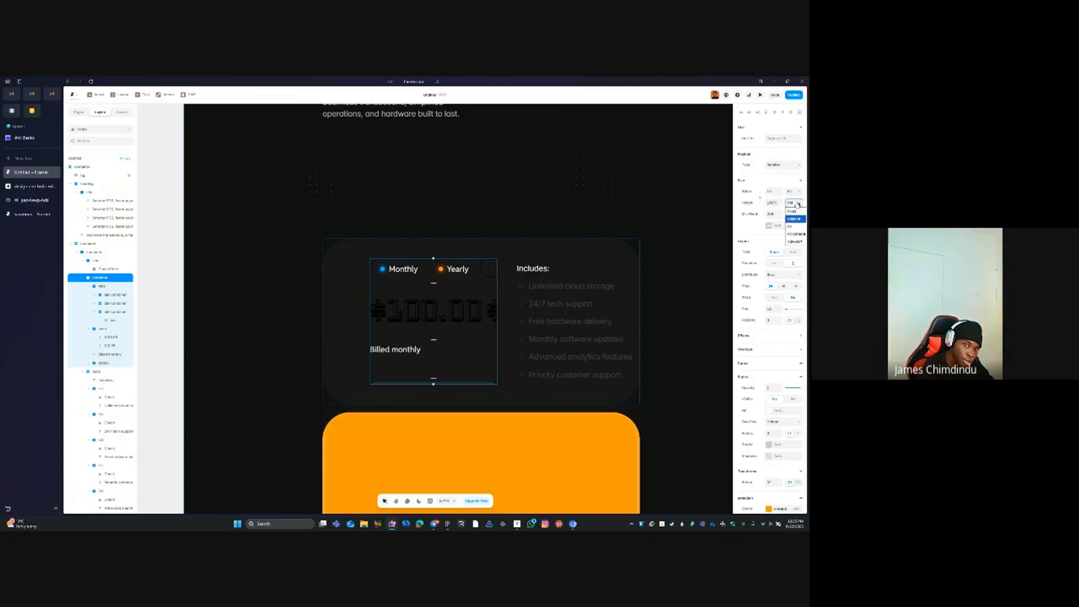
pyautogui.click(794, 233)
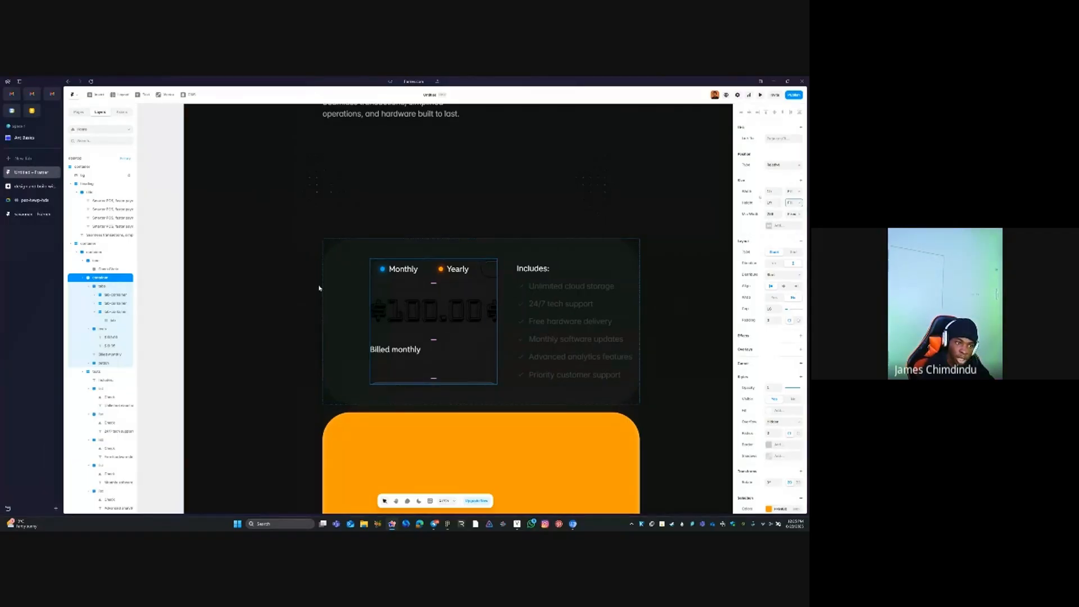
# Delete the leftover stack containing the CheckCircle icon from the dark card
pyautogui.click(329, 301)
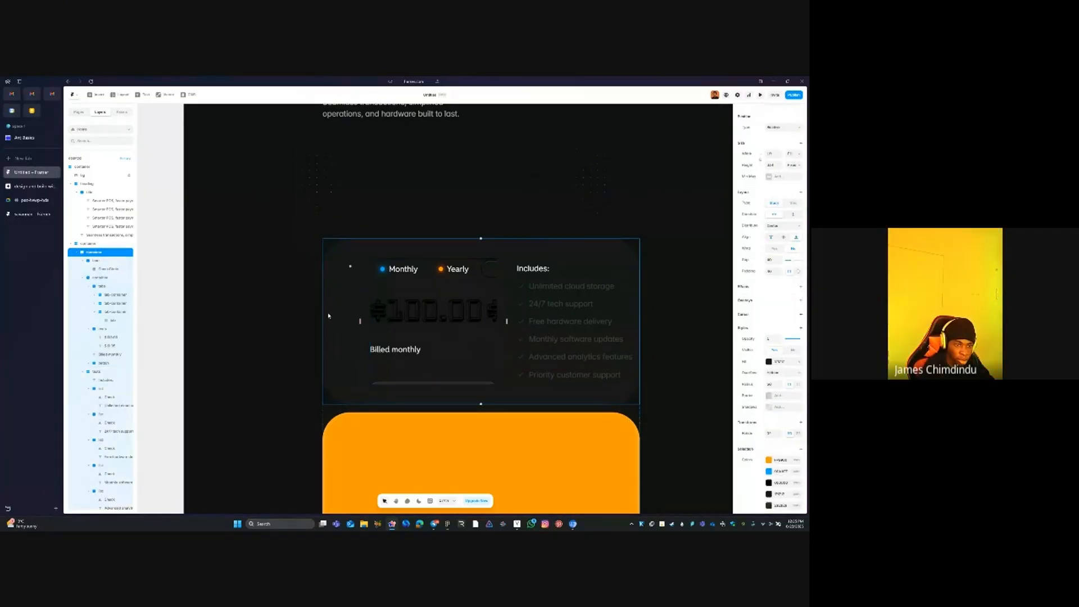
pyautogui.click(461, 344)
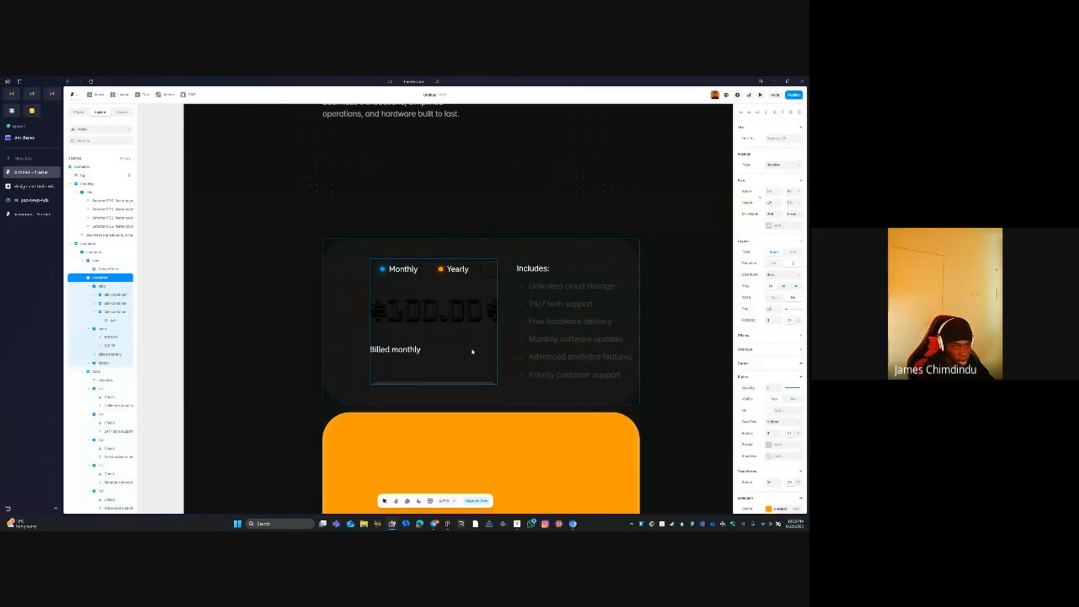
pyautogui.press('Delete')
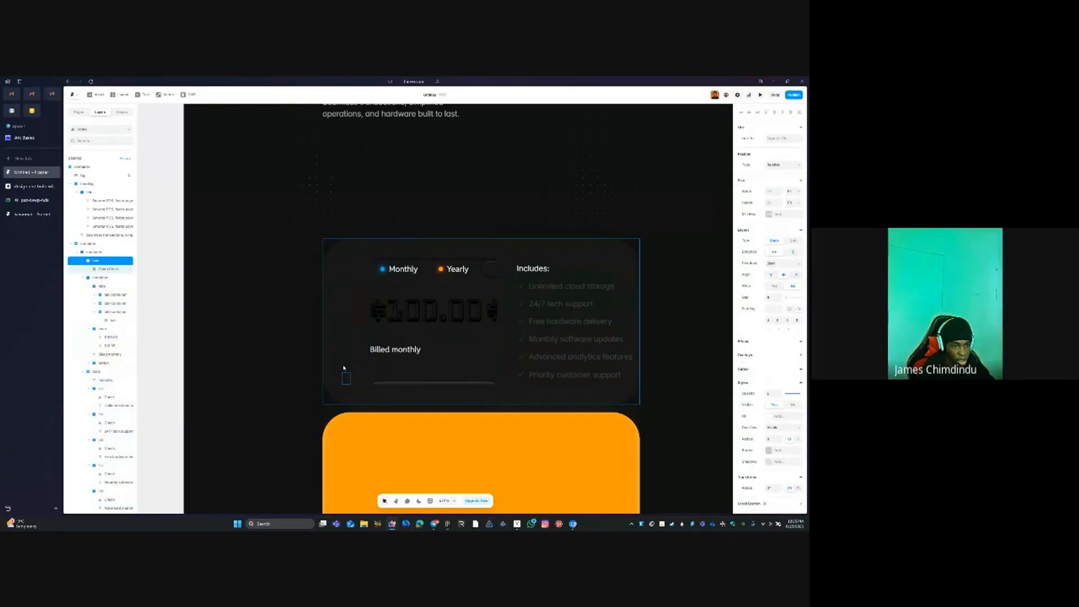
# Select both price texts in the pricing container and start a custom font upload for them
pyautogui.click(419, 318)
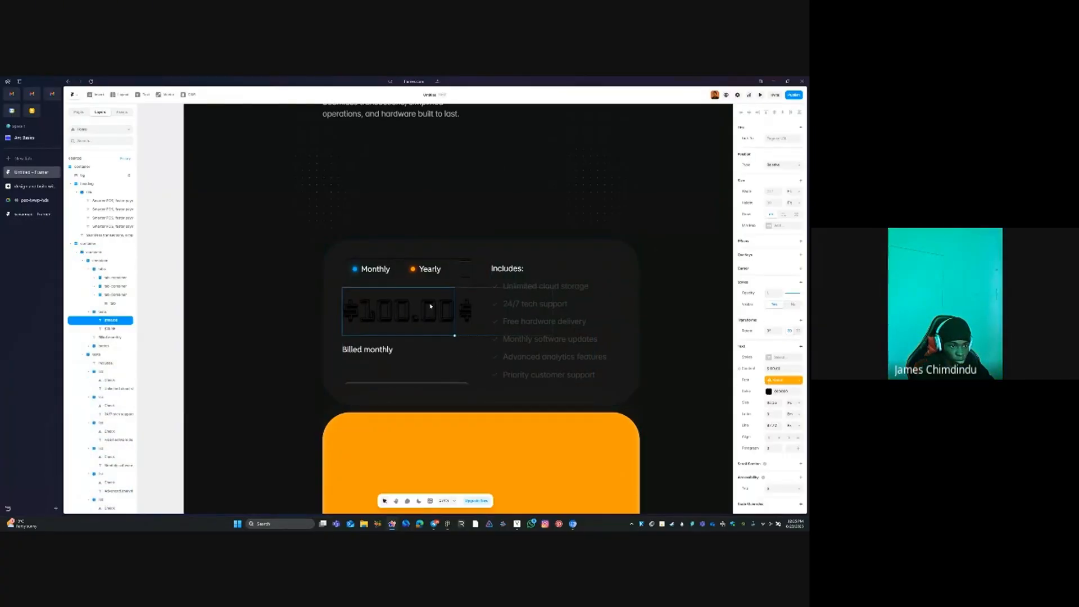
pyautogui.keyDown('shift'); pyautogui.click(464, 312); pyautogui.keyUp('shift')
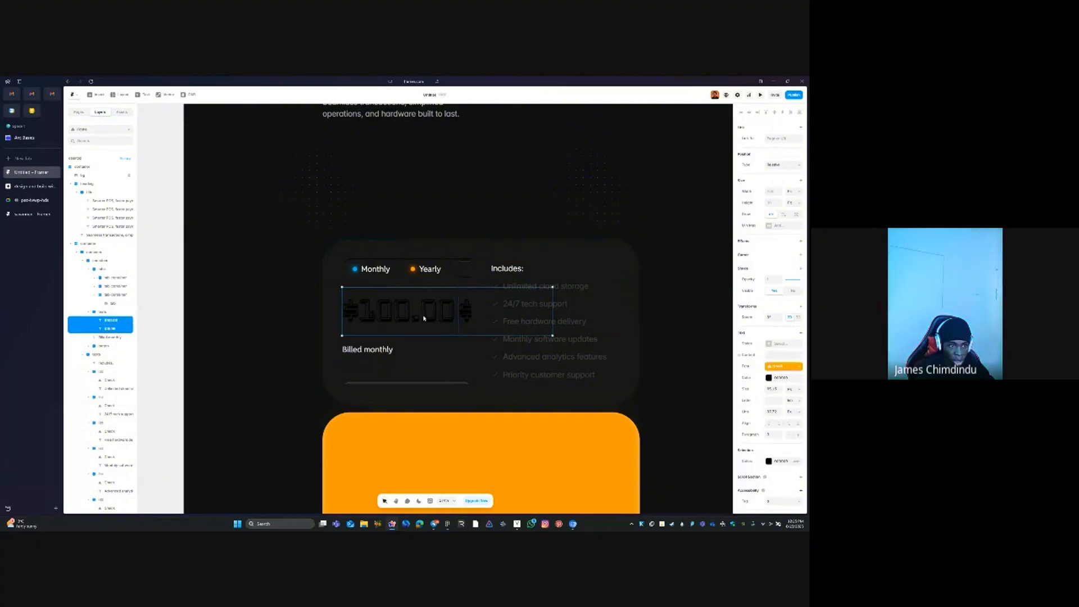
pyautogui.click(789, 366)
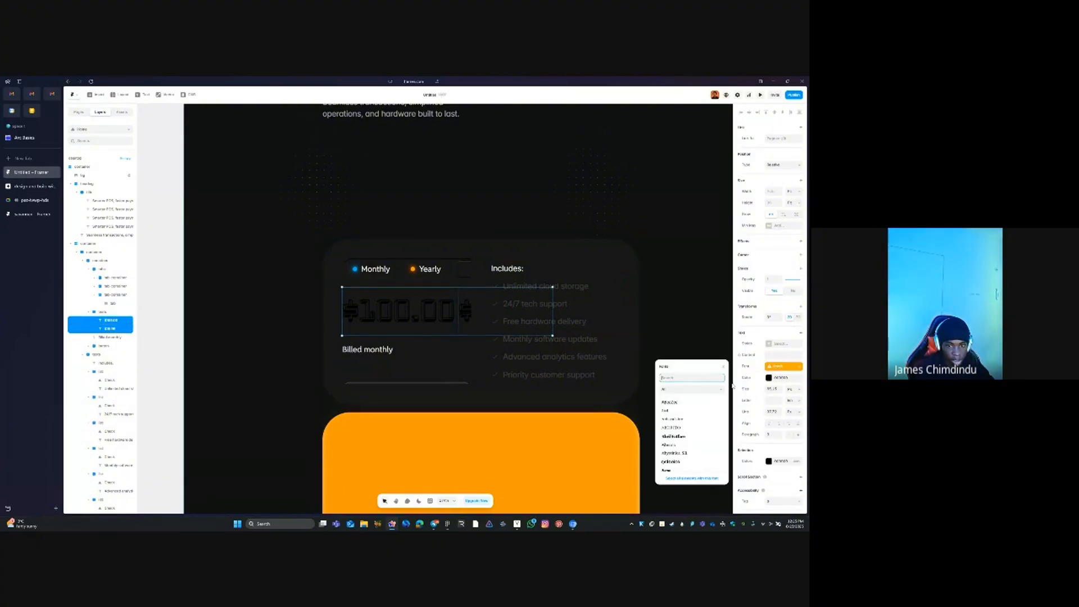
pyautogui.click(691, 389)
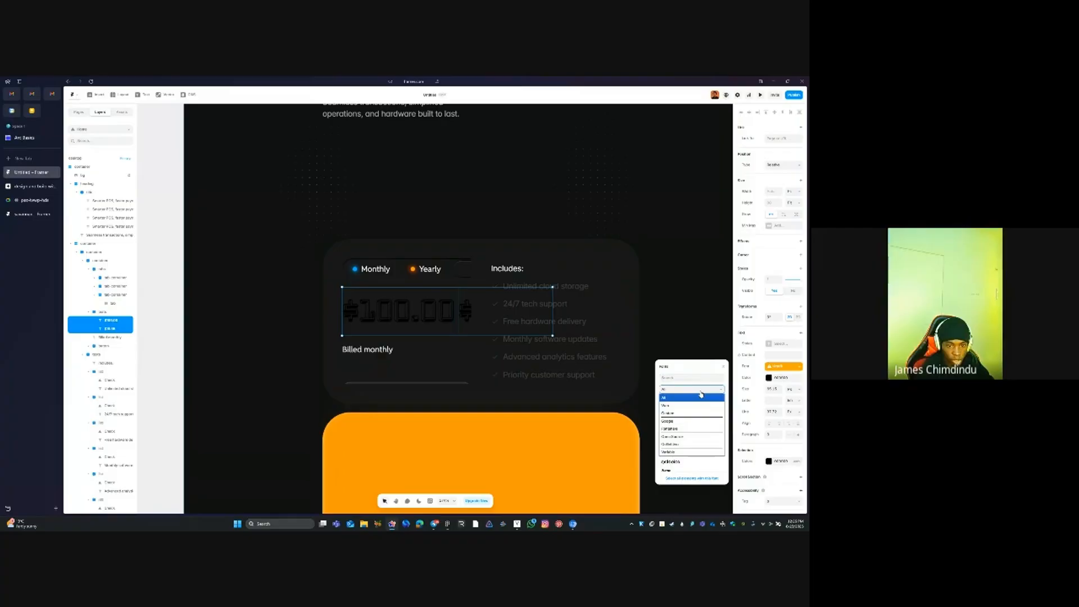
pyautogui.click(681, 412)
pyautogui.click(694, 477)
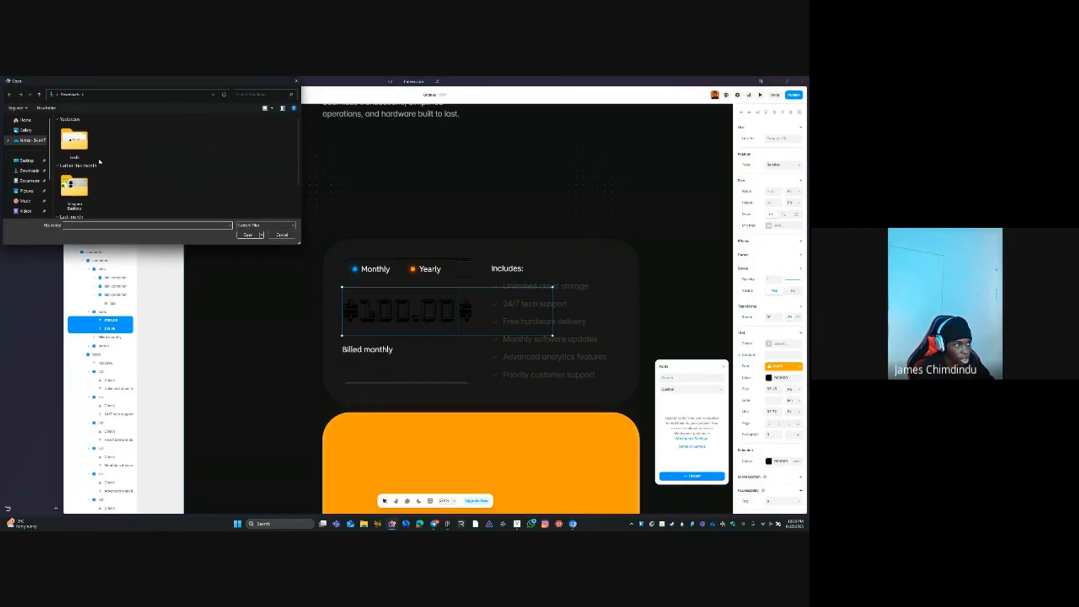
# Check the price font against the Figma design and upload the Kredit Front font file from the kredit folder in Downloads
pyautogui.doubleClick(74, 140)
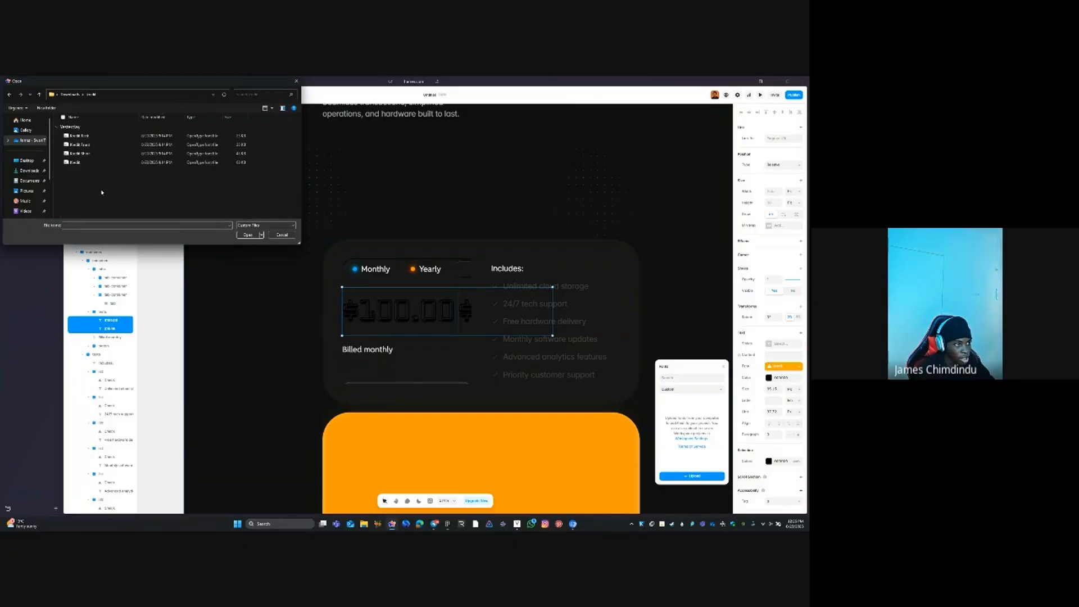
pyautogui.click(90, 144)
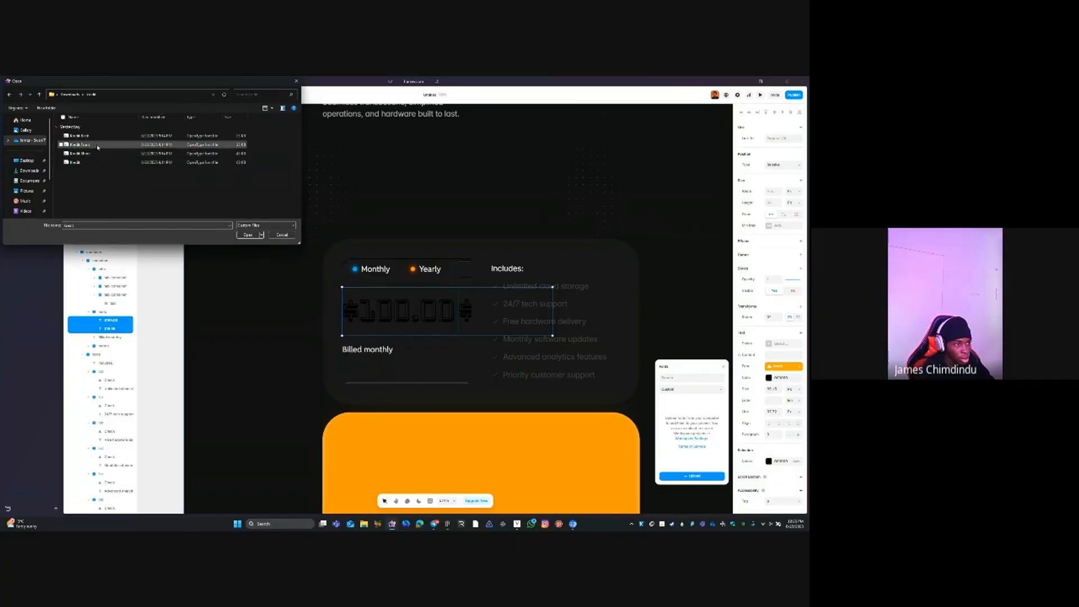
pyautogui.click(89, 154)
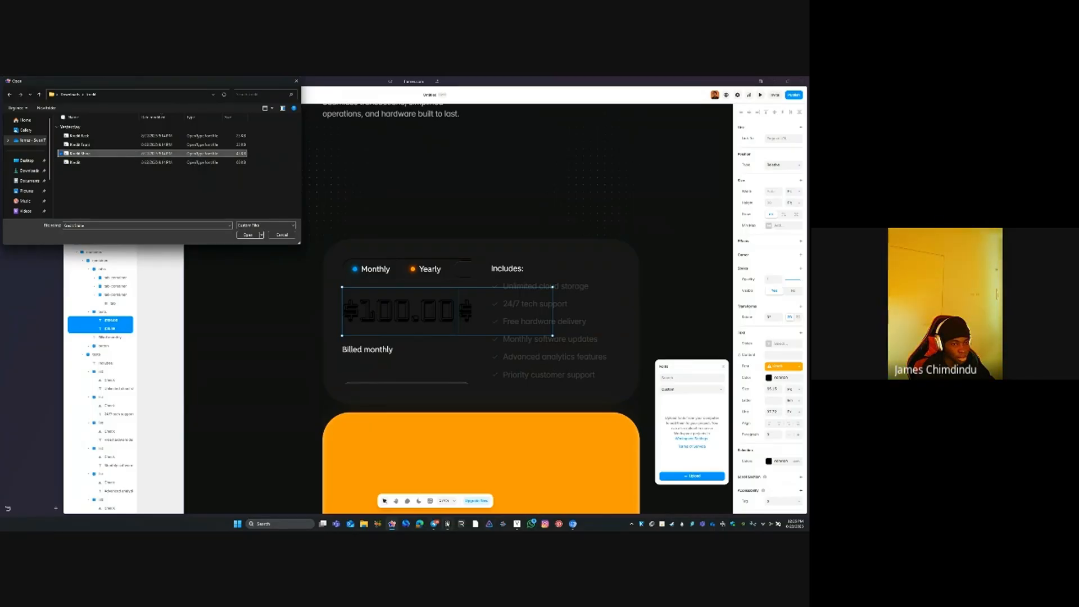
pyautogui.click(447, 524)
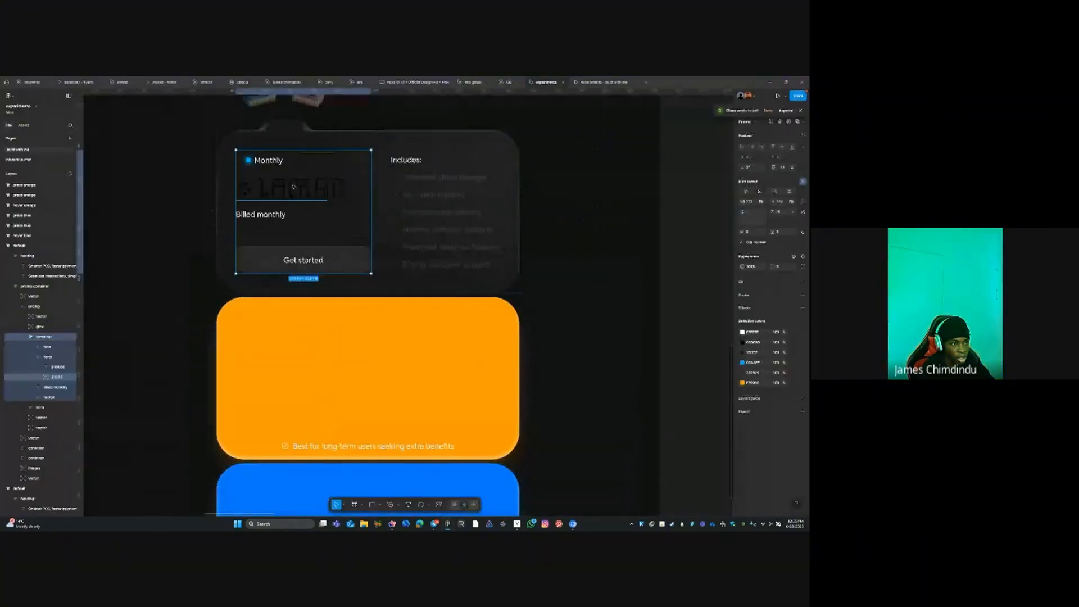
pyautogui.click(392, 524)
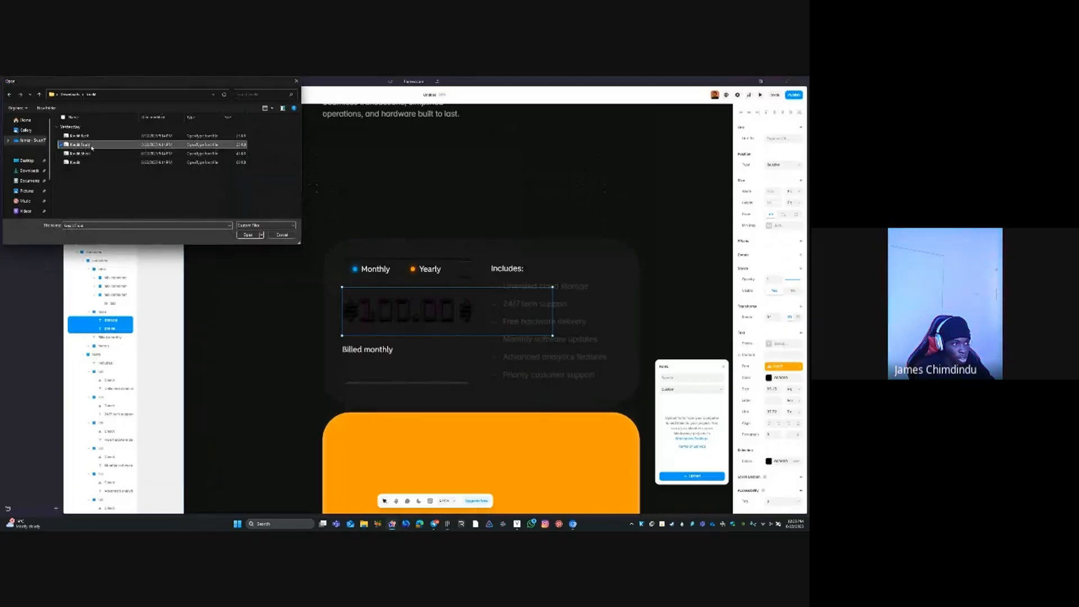
pyautogui.press('Escape')
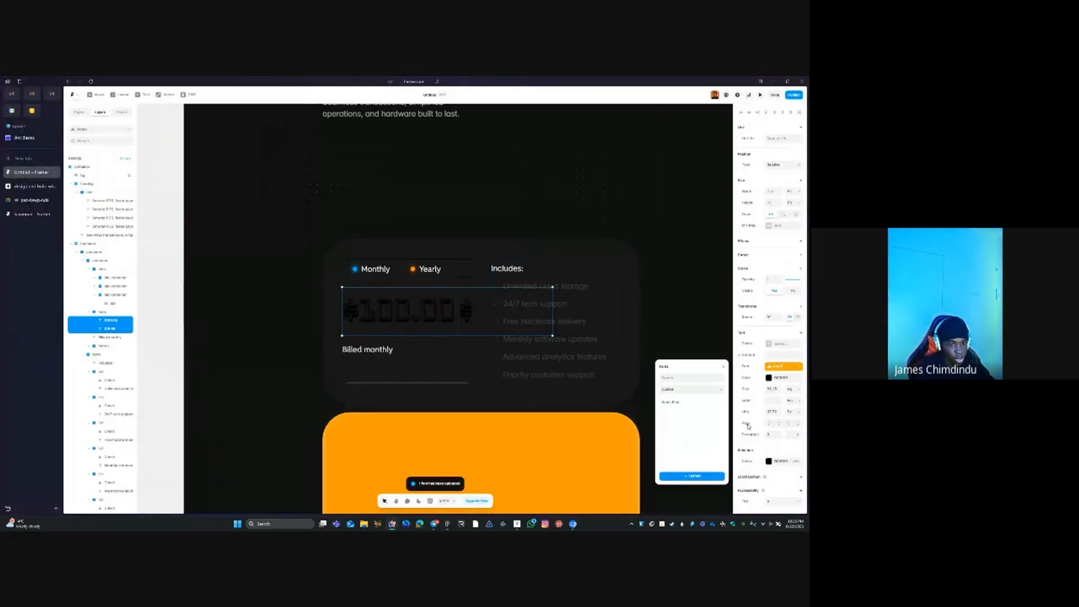
# Apply the uploaded Kredit Front font to both selected price texts
pyautogui.click(688, 403)
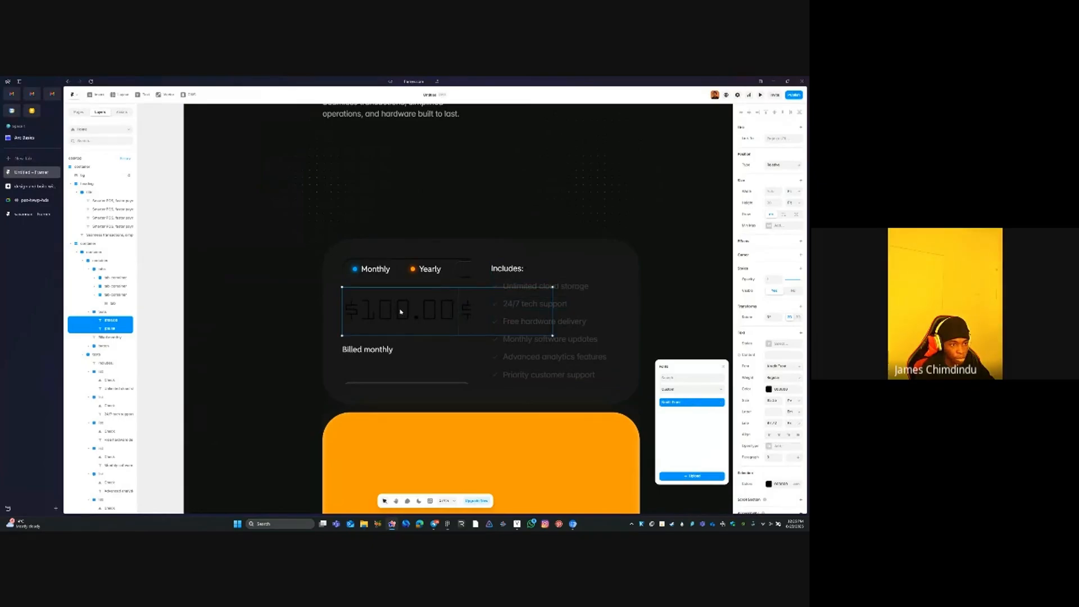
pyautogui.click(528, 239)
# Make the second price text absolute and align it to the left and vertical centre of the price stack, over the $100.00 text
pyautogui.doubleClick(406, 317)
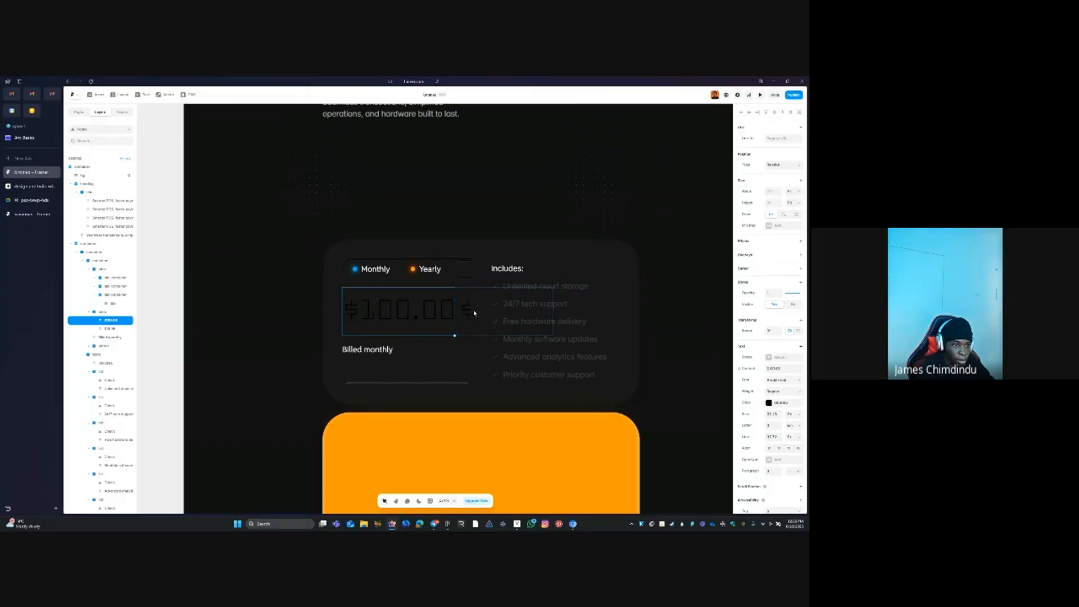
pyautogui.click(460, 315)
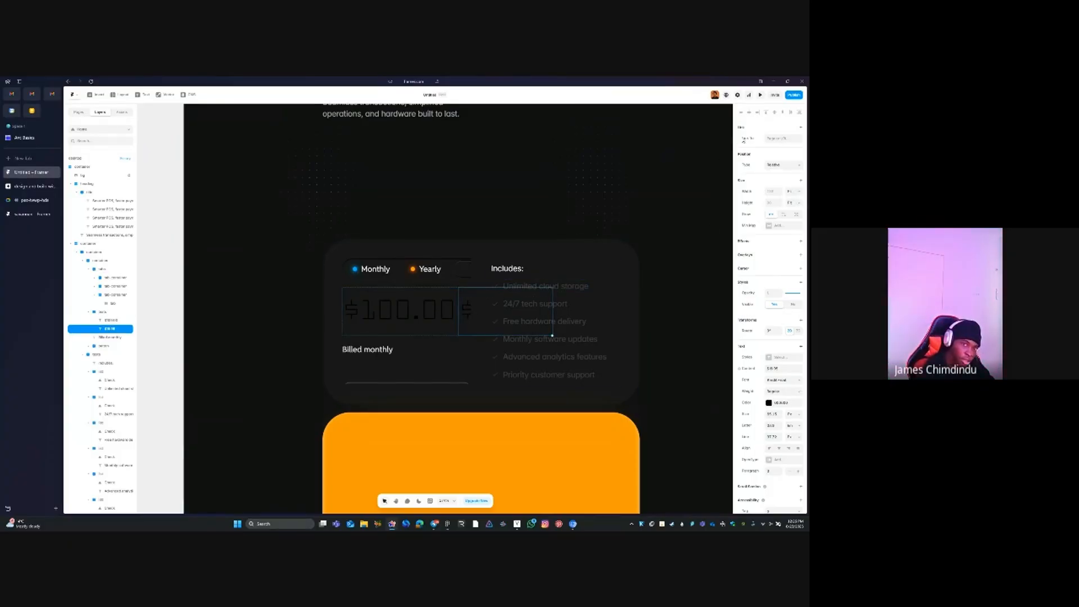
pyautogui.click(776, 165)
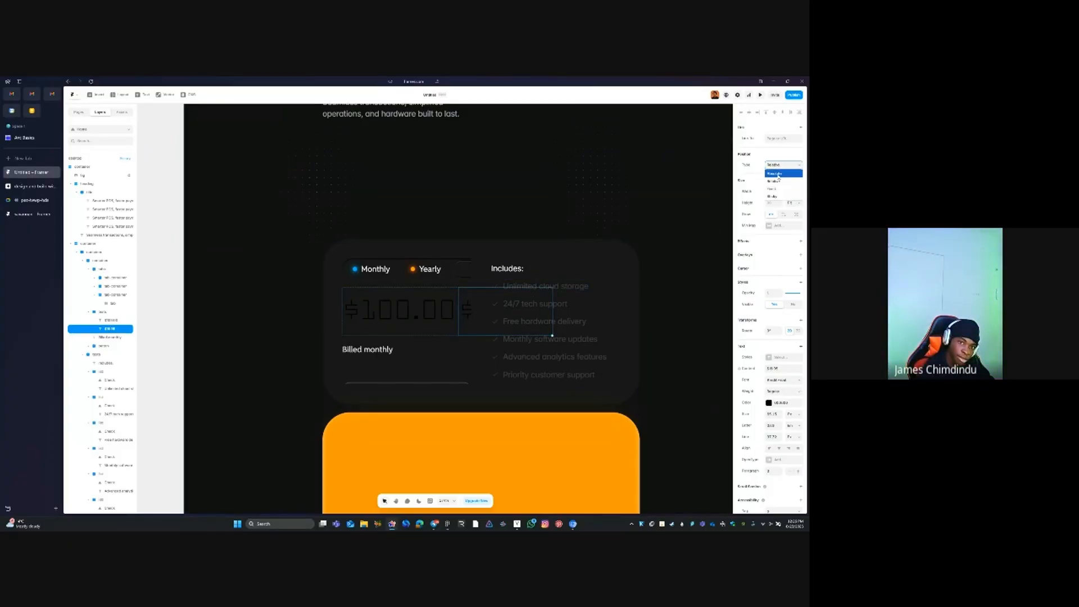
pyautogui.click(777, 173)
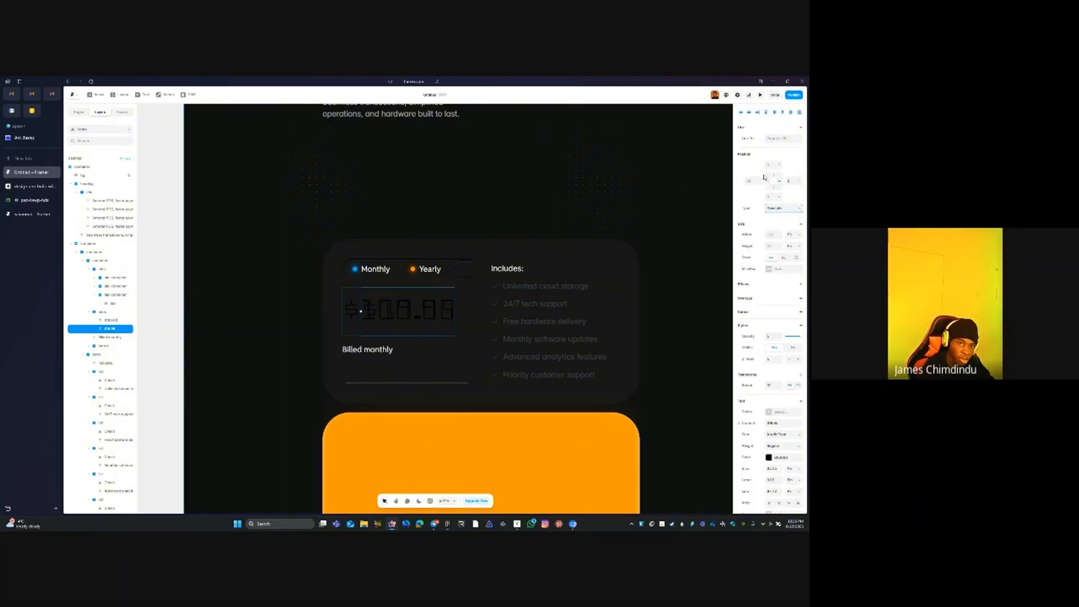
pyautogui.click(740, 113)
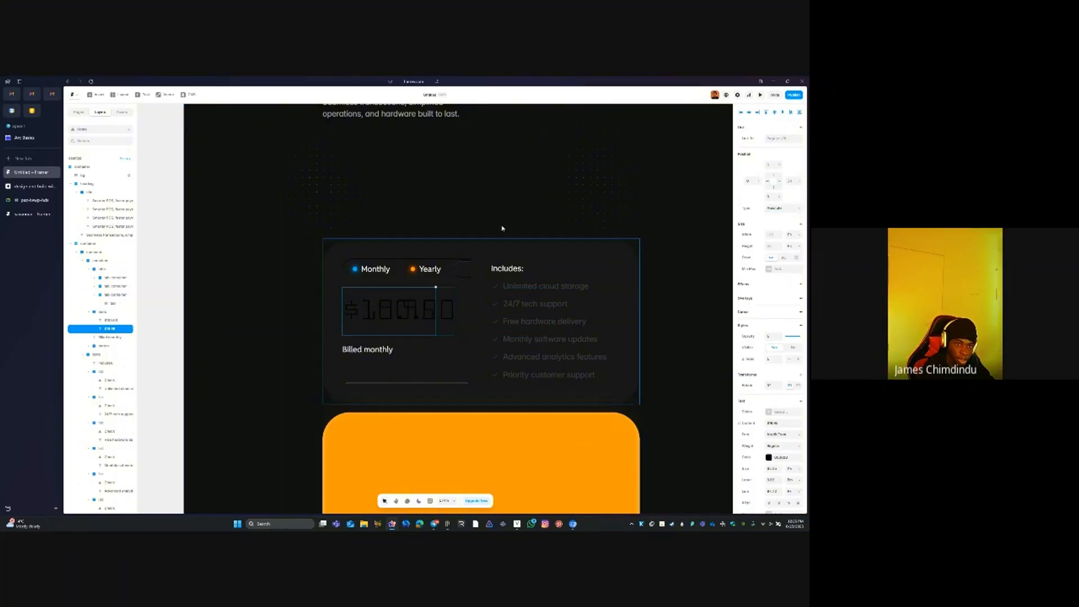
pyautogui.click(773, 113)
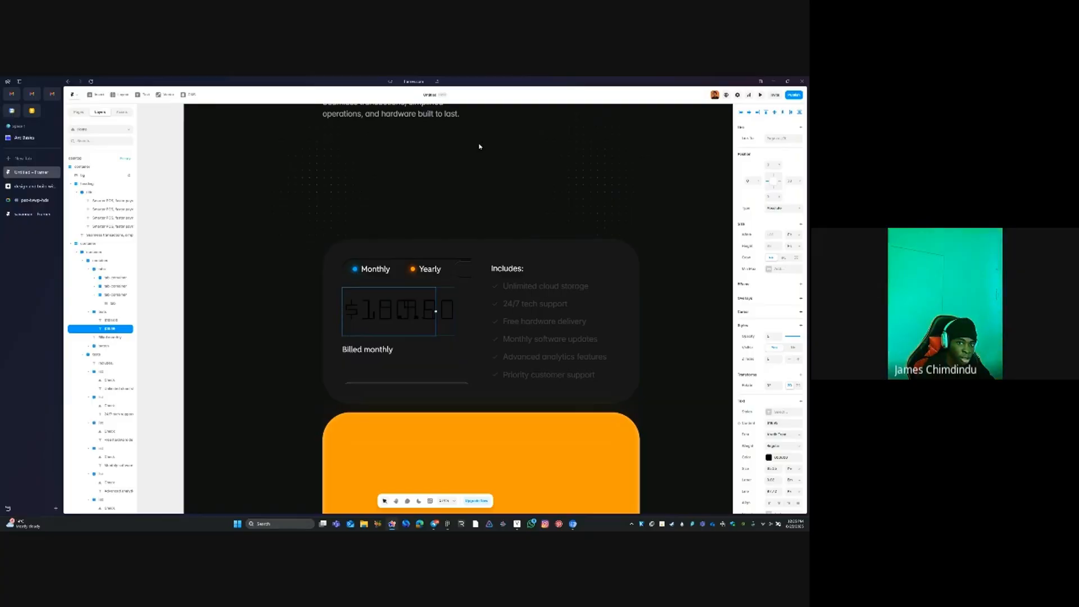
pyautogui.scroll(5, 331, 288)
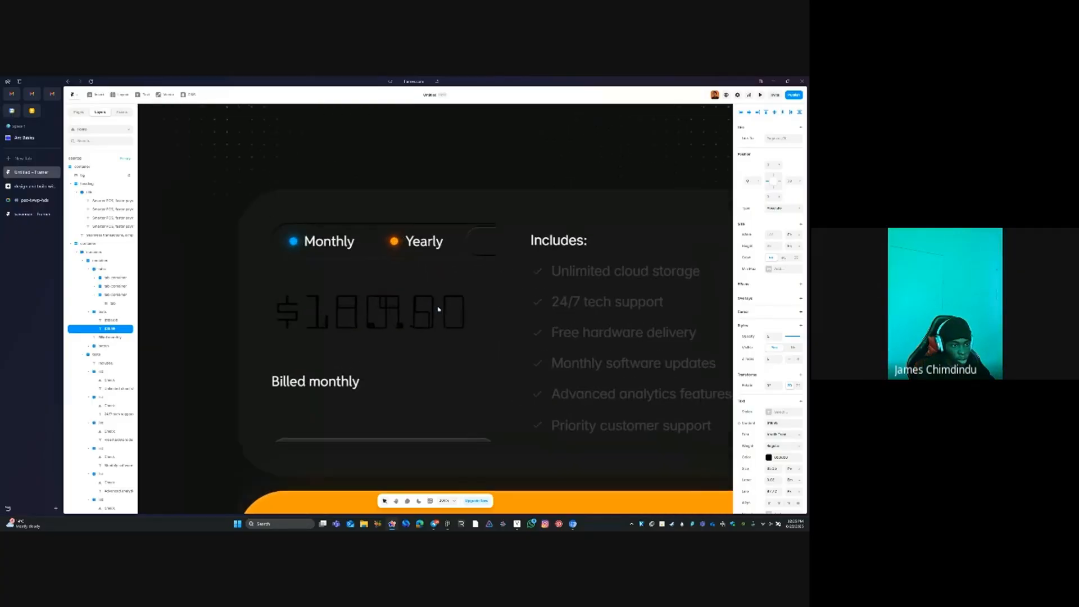
pyautogui.scroll(-3, 401, 272)
# Set the "Billed monthly" text's width and height to Fit Content
pyautogui.click(360, 361)
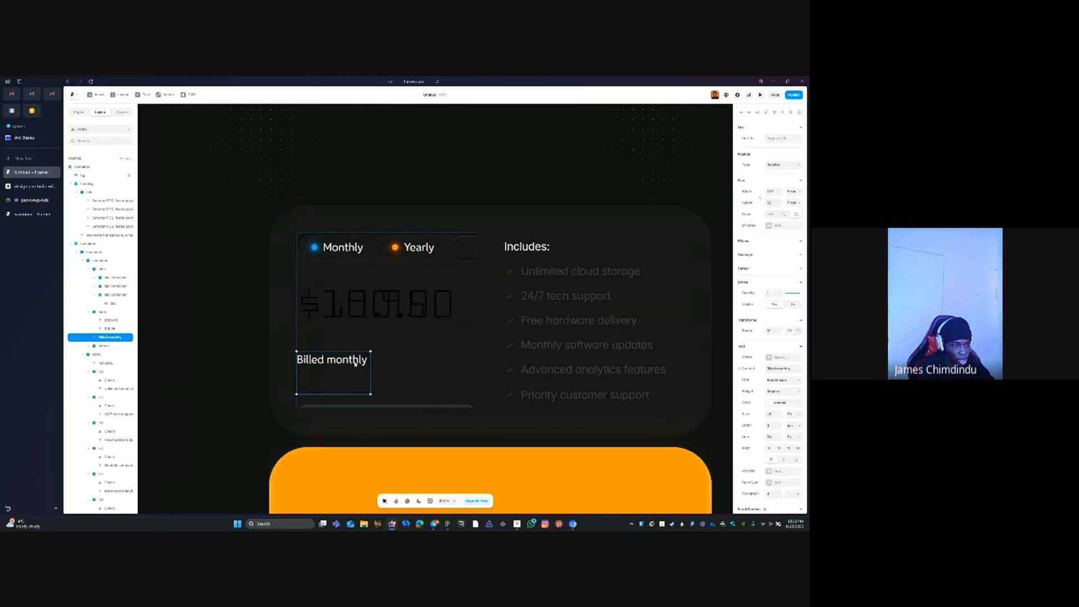
pyautogui.click(795, 194)
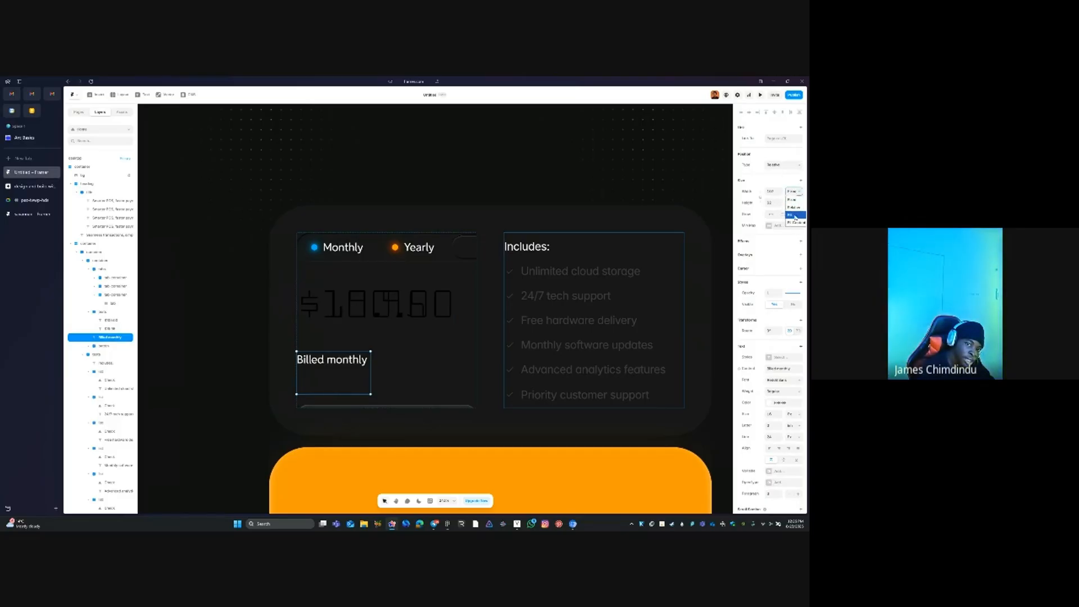
pyautogui.click(795, 221)
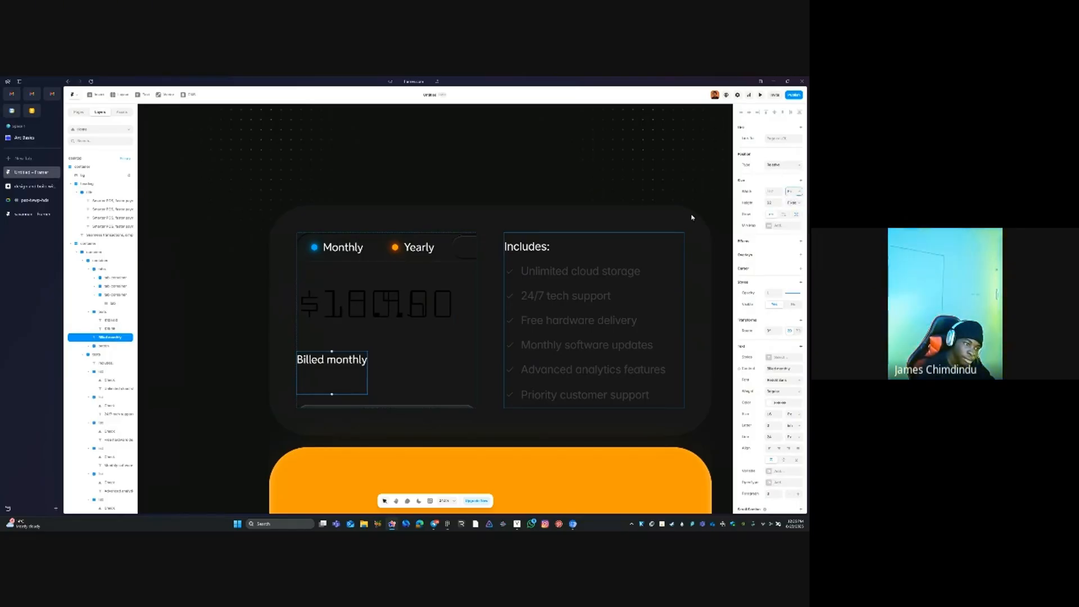
pyautogui.click(794, 203)
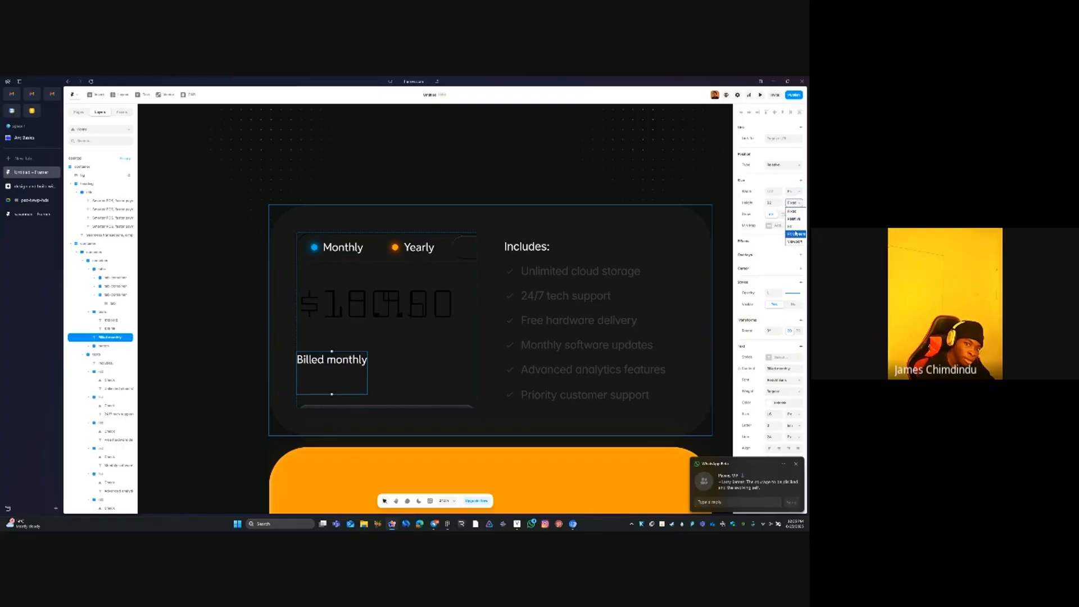
pyautogui.click(795, 233)
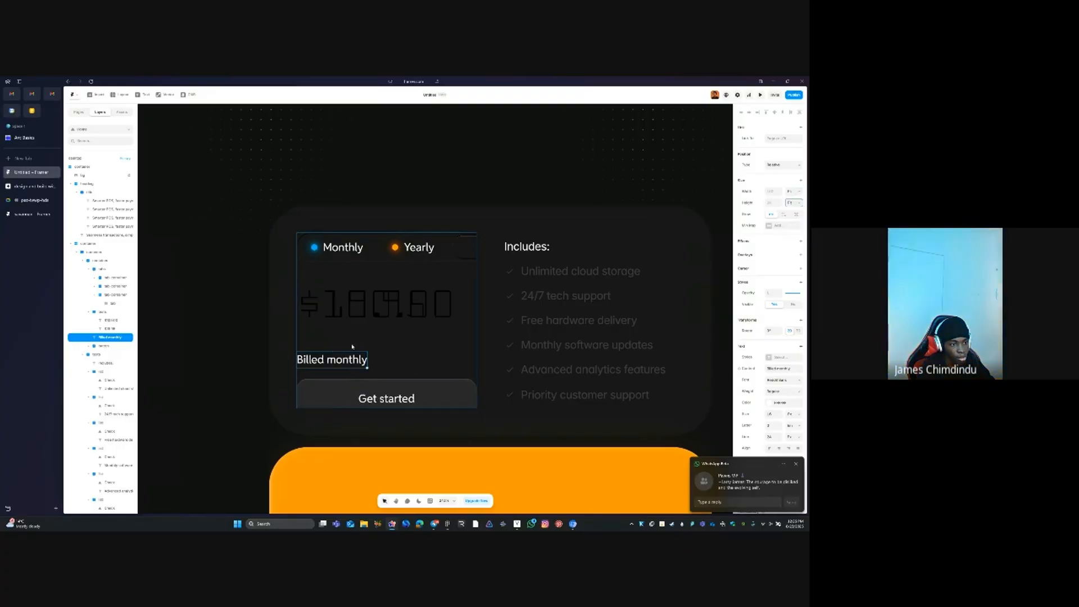
# Check the price text in the Figma design and set the height of the stack holding both prices to 40 in Framer
pyautogui.click(346, 306)
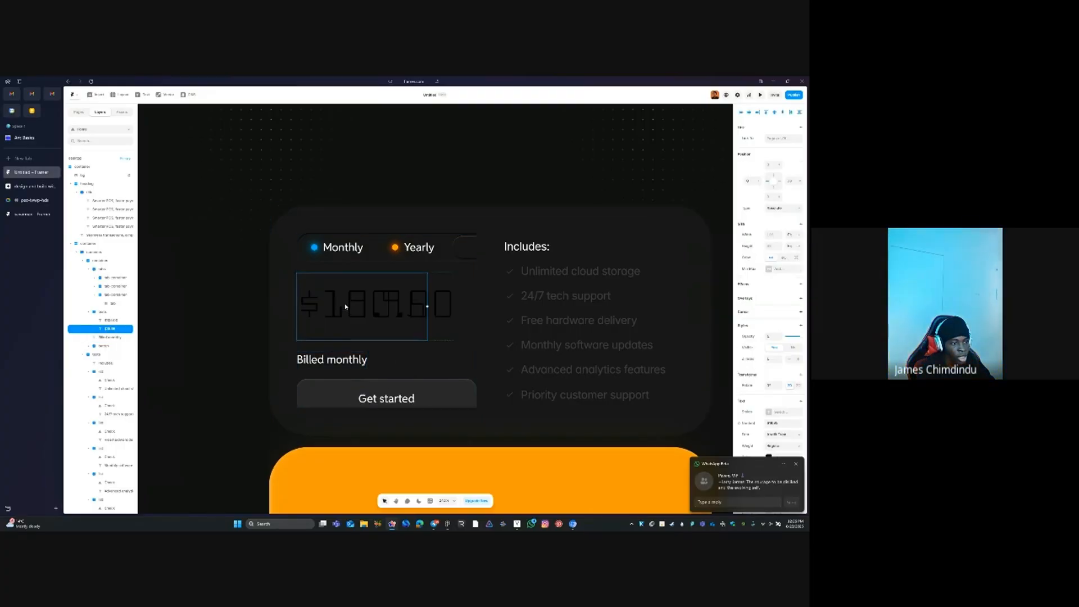
pyautogui.click(446, 289)
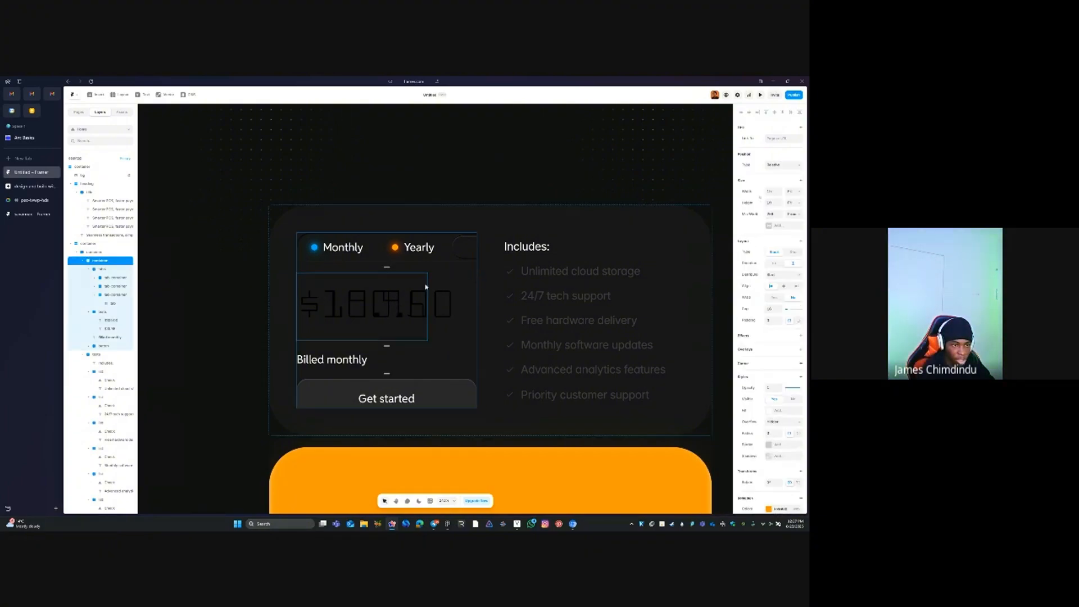
pyautogui.click(441, 299)
pyautogui.click(112, 312)
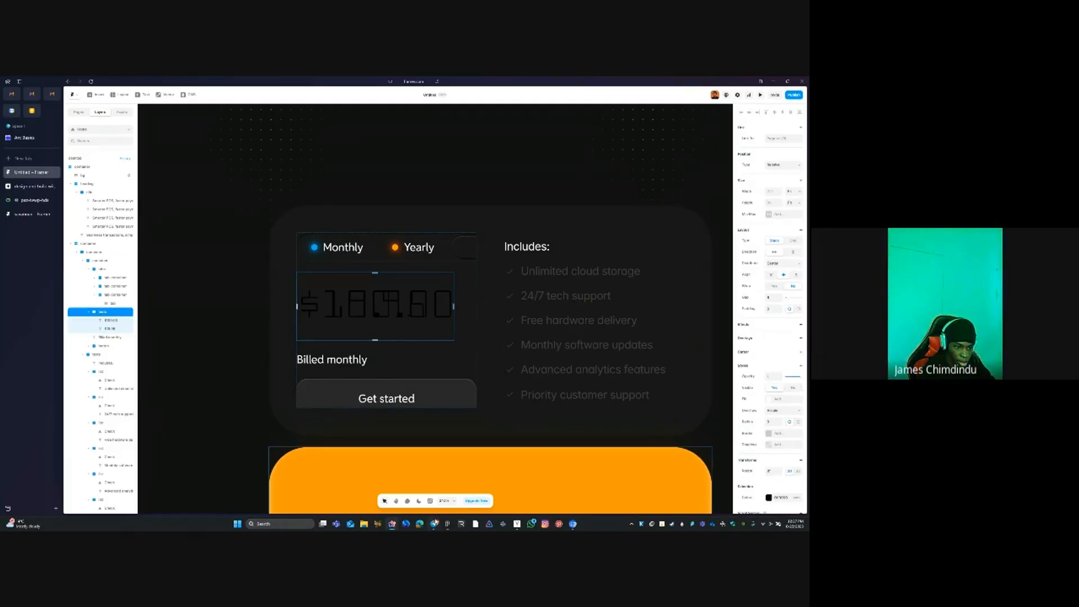
pyautogui.click(448, 524)
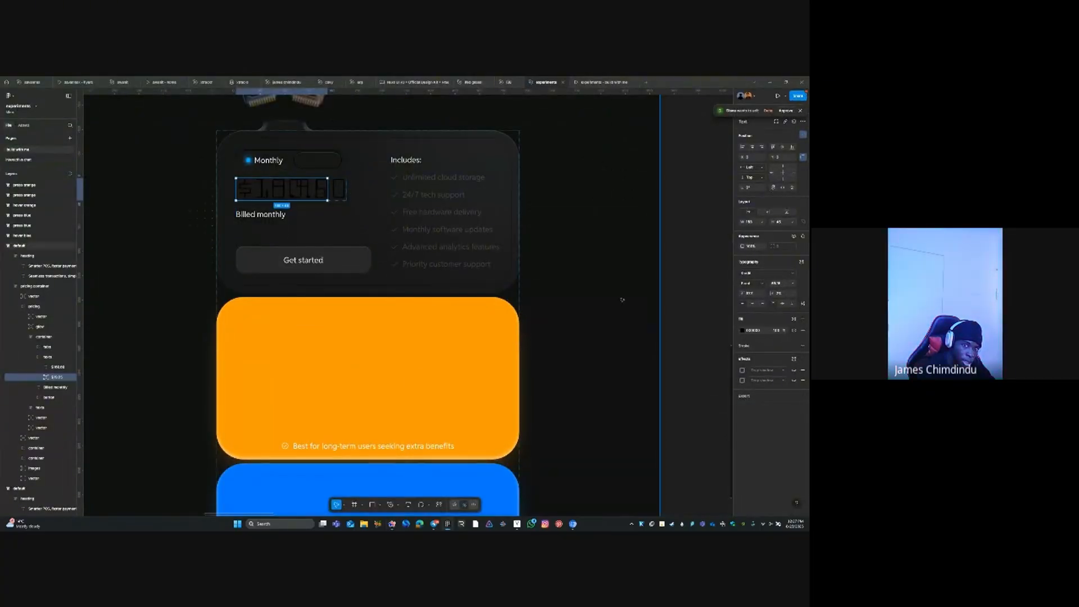
pyautogui.click(392, 524)
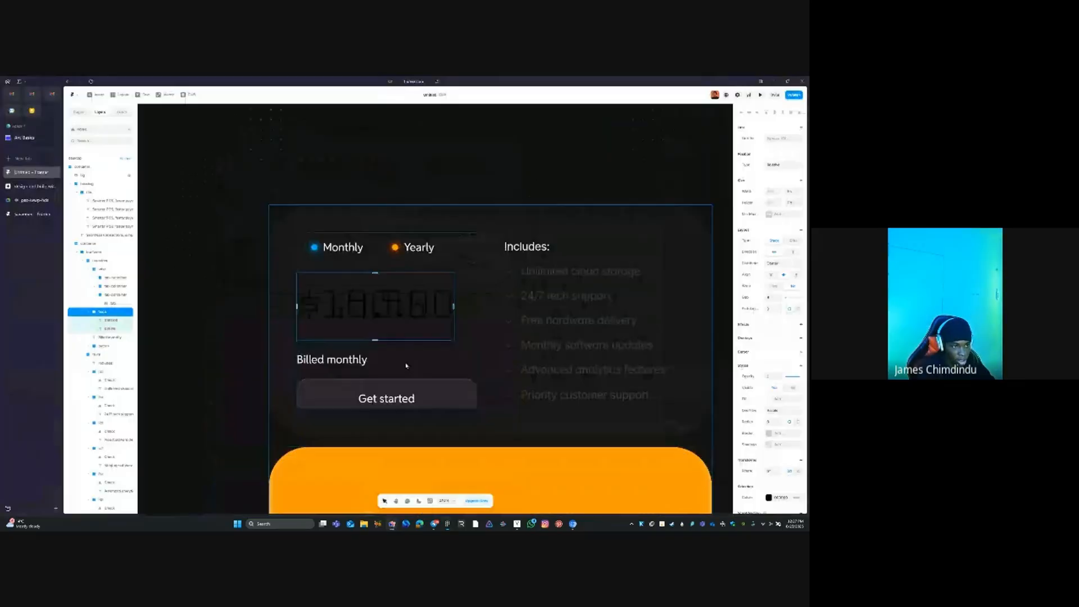
pyautogui.click(765, 204)
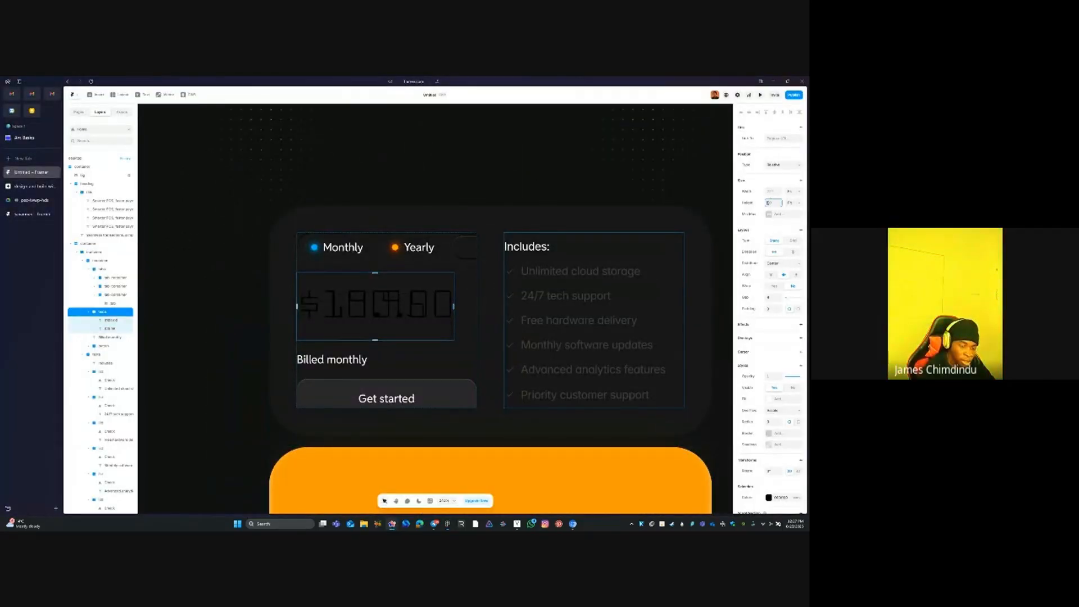
pyautogui.write('400')
pyautogui.press('Return')
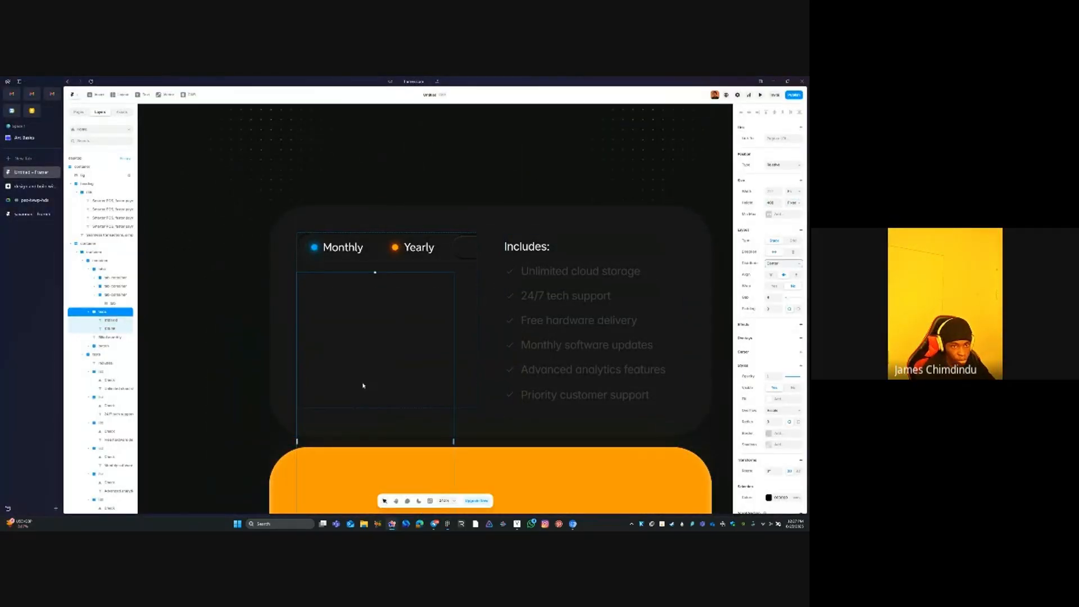
pyautogui.click(775, 204)
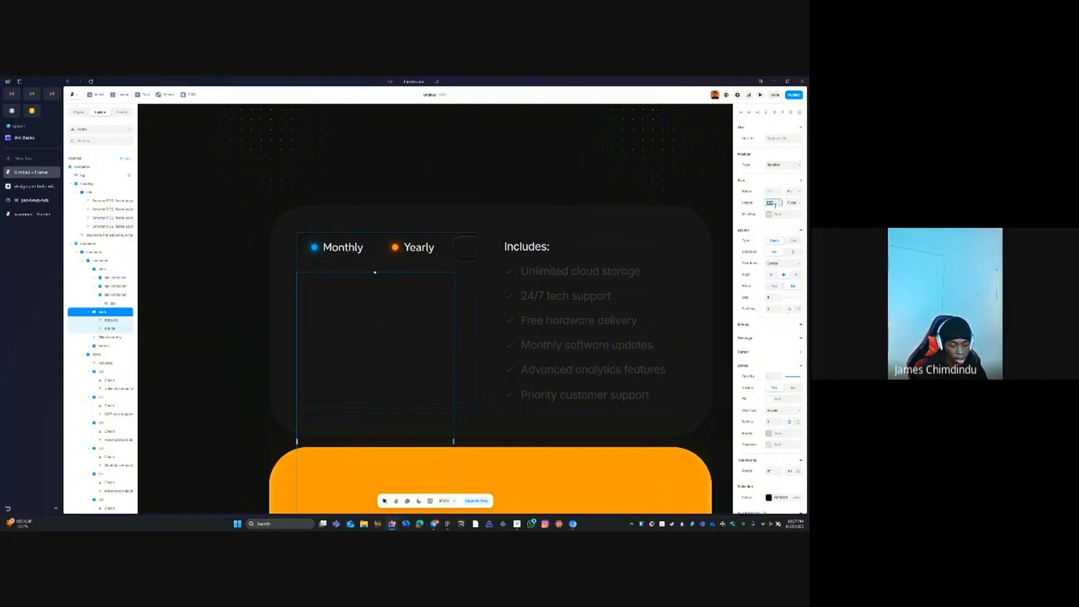
pyautogui.write('40')
pyautogui.press('Return')
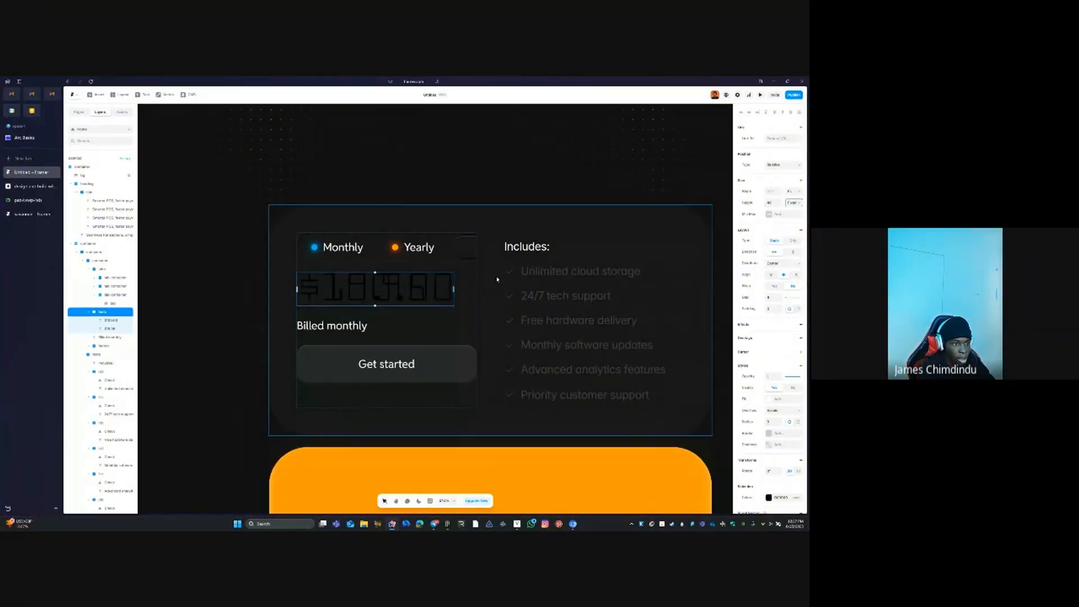
# Wrap the "Get started" button in a new stack and name it container
pyautogui.click(426, 323)
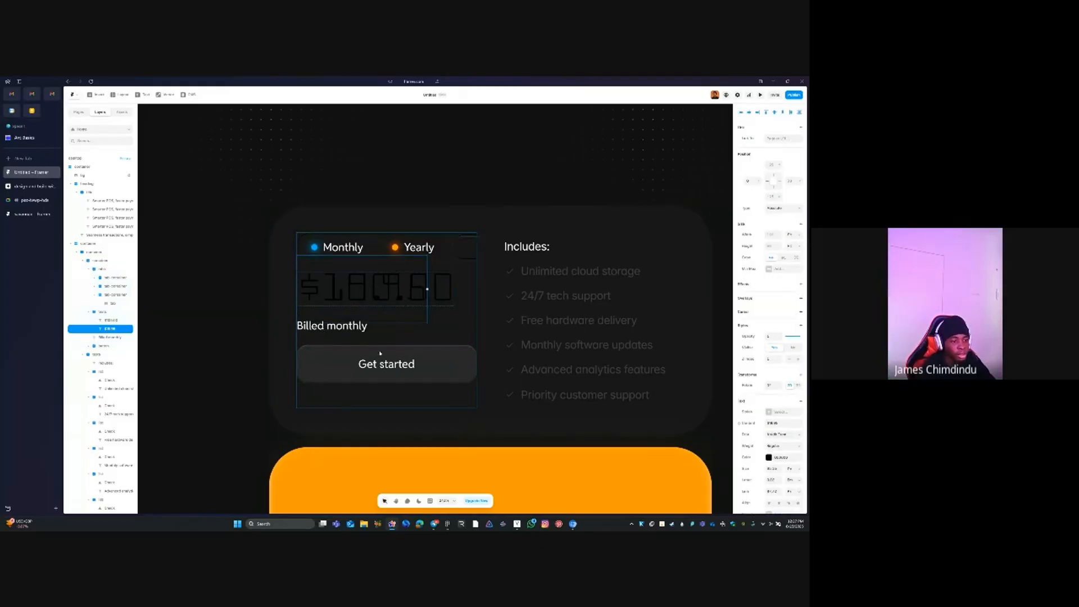
pyautogui.click(360, 327)
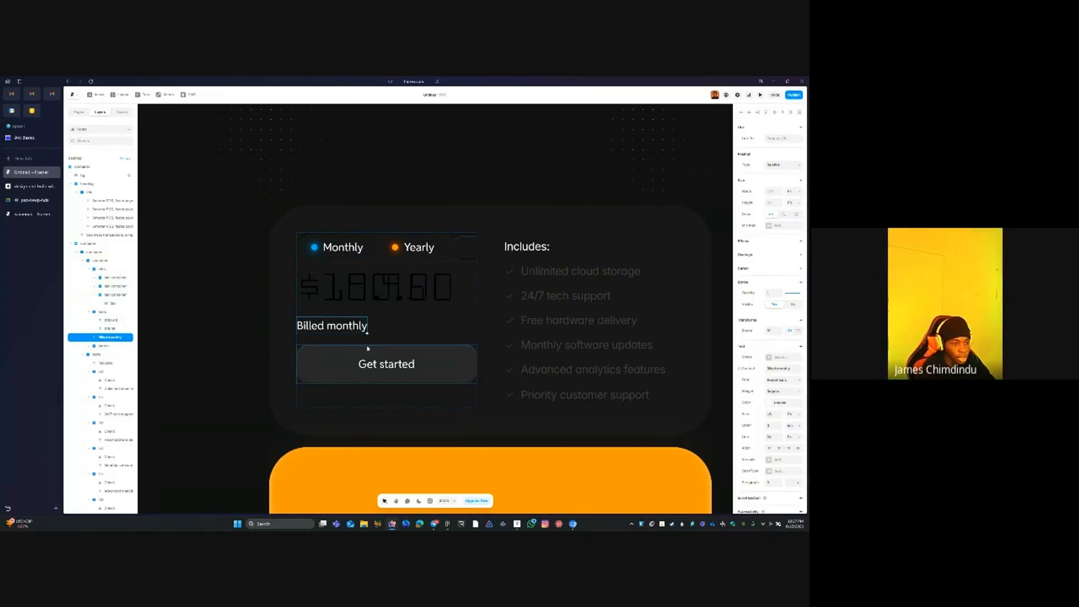
pyautogui.click(319, 350)
pyautogui.rightClick(337, 356)
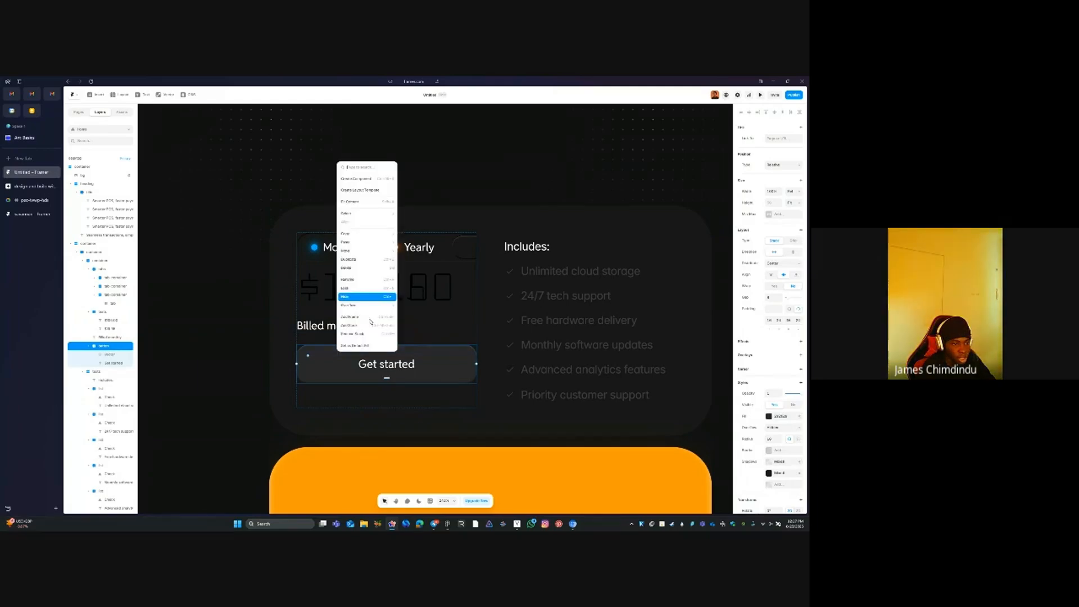
pyautogui.click(393, 327)
pyautogui.hotkey('ctrl', 'r')
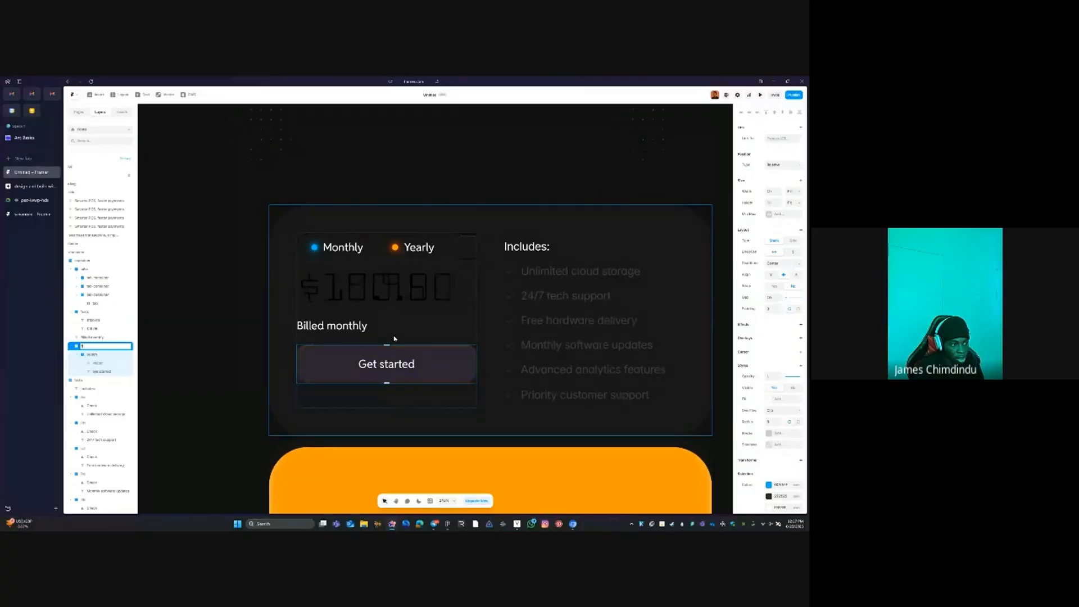
pyautogui.press('Return')
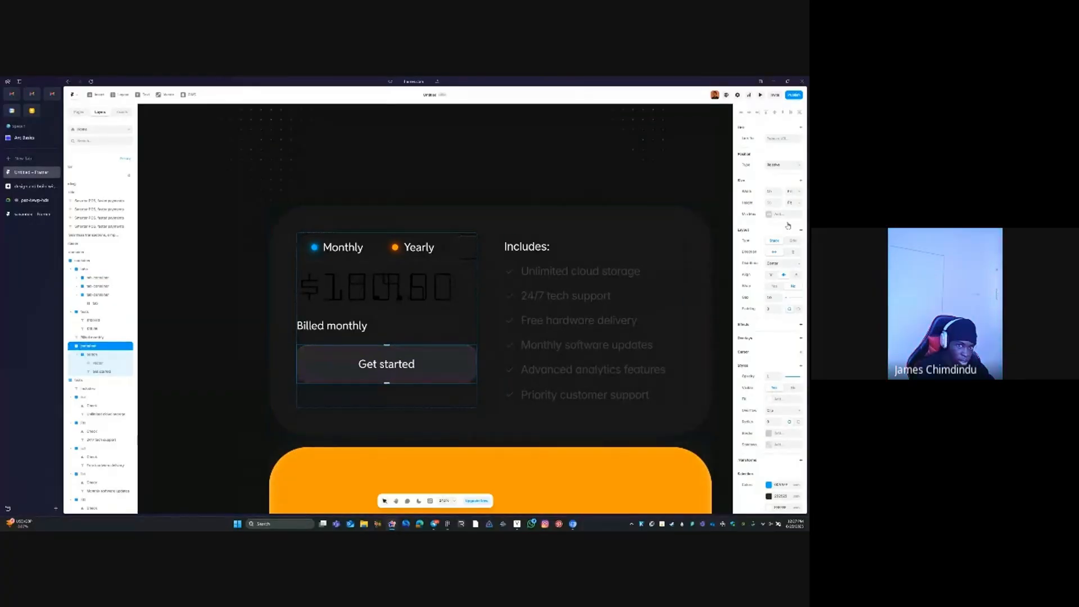
# Set the button container's height to Fill and align the "Get started" button to its bottom
pyautogui.click(792, 202)
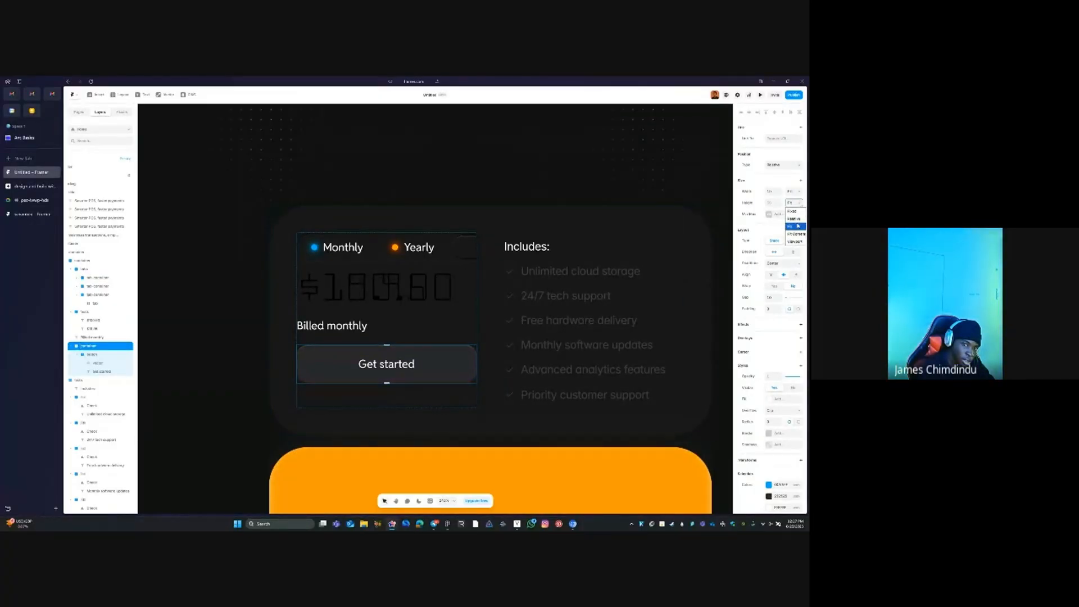
pyautogui.click(799, 224)
pyautogui.click(796, 275)
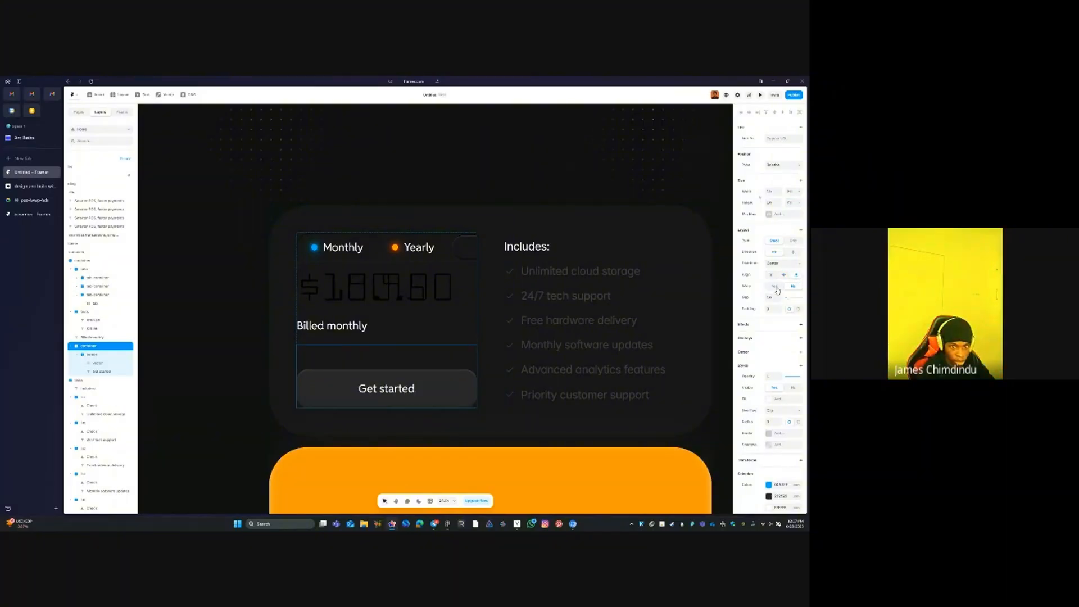
pyautogui.press('Tab')
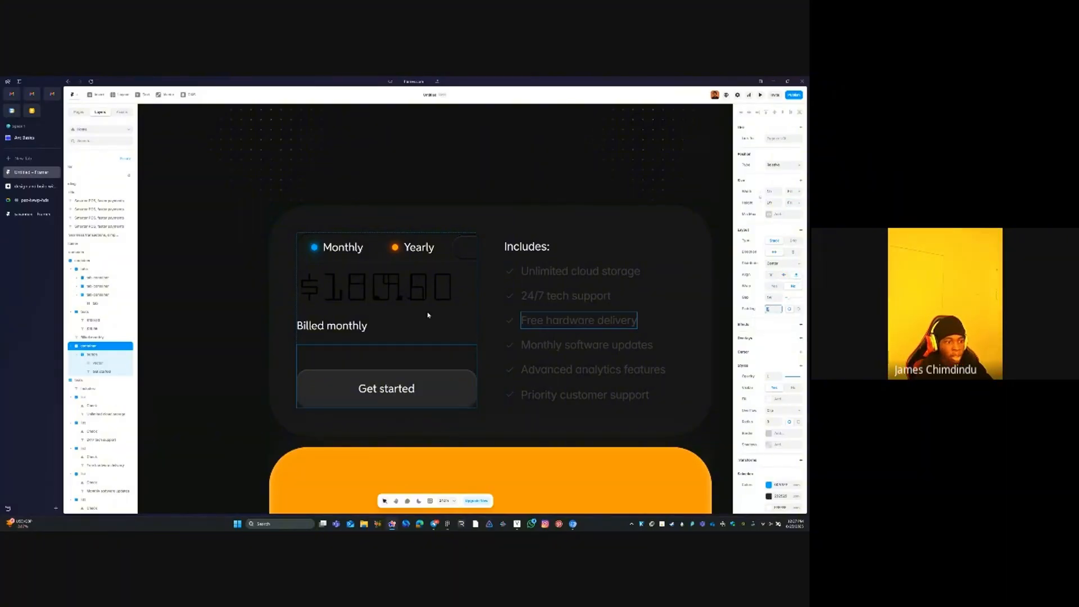
# Make the empty tab container absolute, align it to the right edge of the tabs row, and nudge it slightly inward
pyautogui.click(375, 311)
pyautogui.click(413, 242)
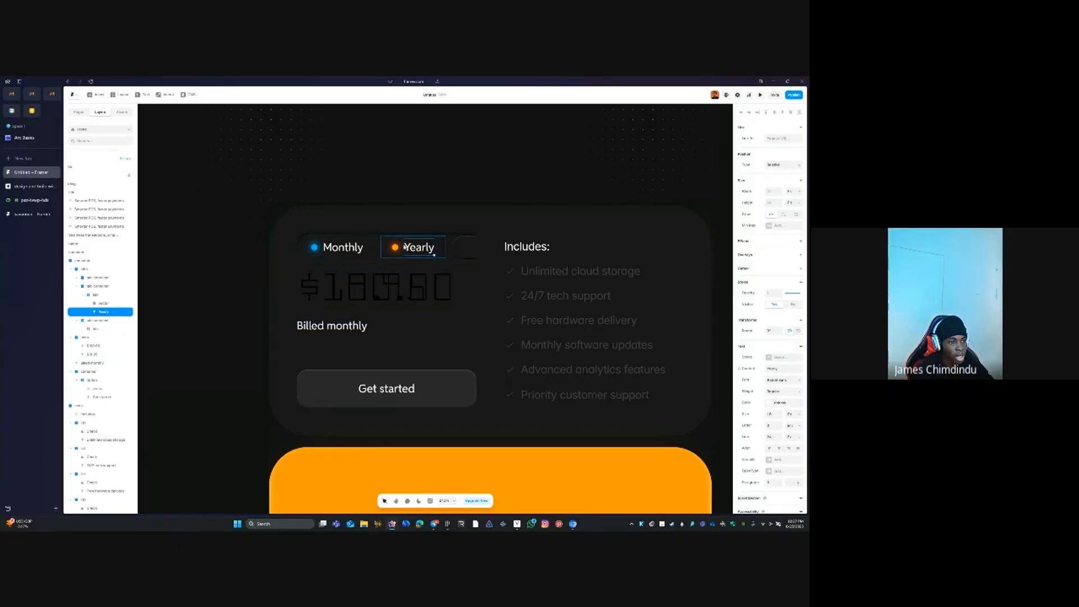
pyautogui.click(462, 244)
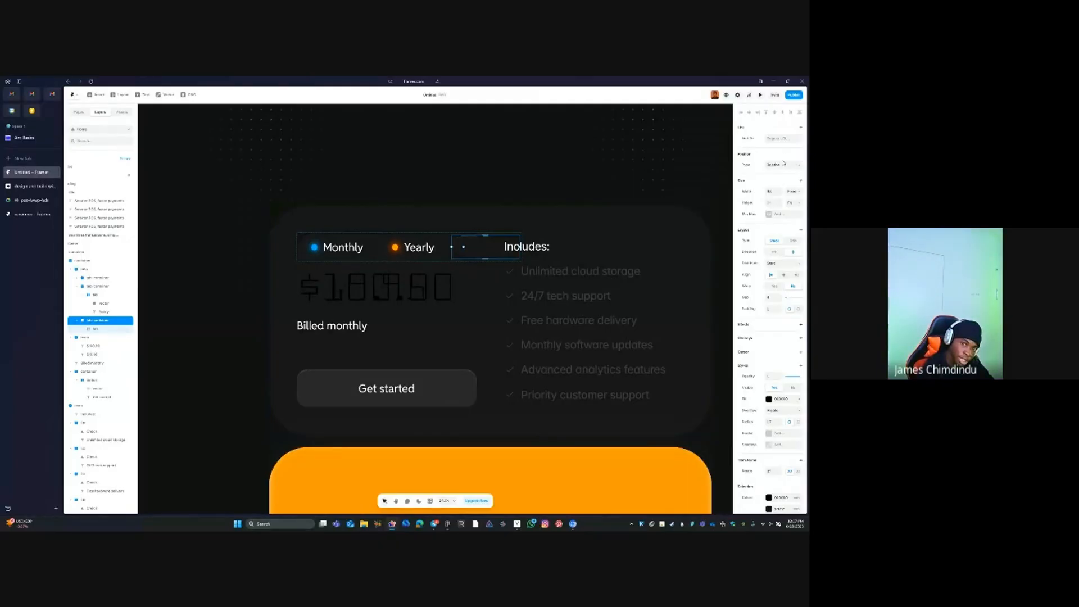
pyautogui.click(784, 164)
pyautogui.click(776, 173)
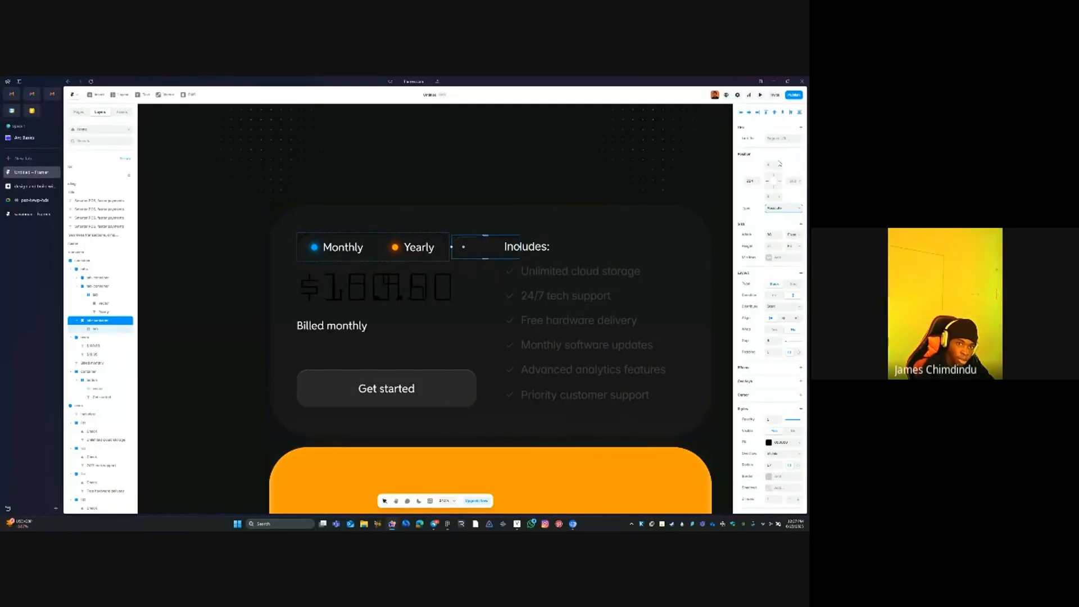
pyautogui.click(758, 113)
pyautogui.scroll(3, 456, 241)
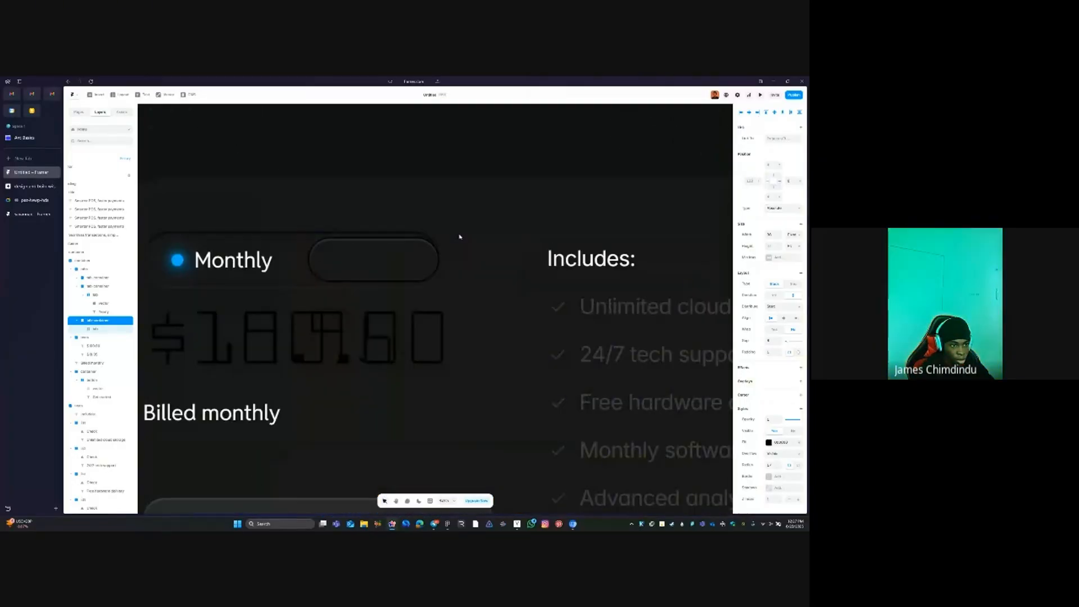
pyautogui.click(307, 242)
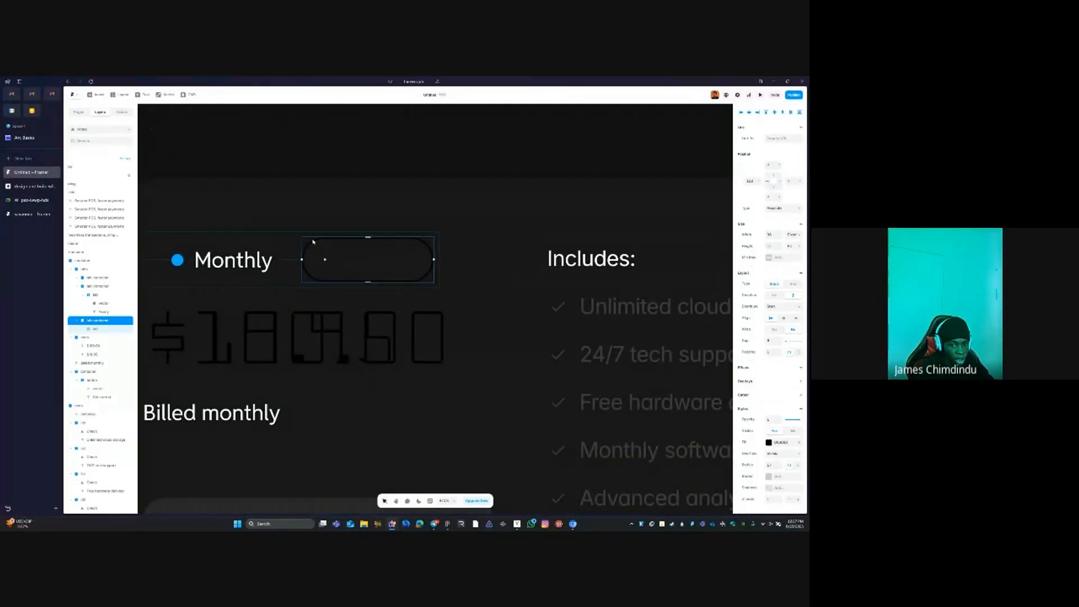
# Clear the z-index setting of the empty tab container
pyautogui.scroll(-2, 793, 441)
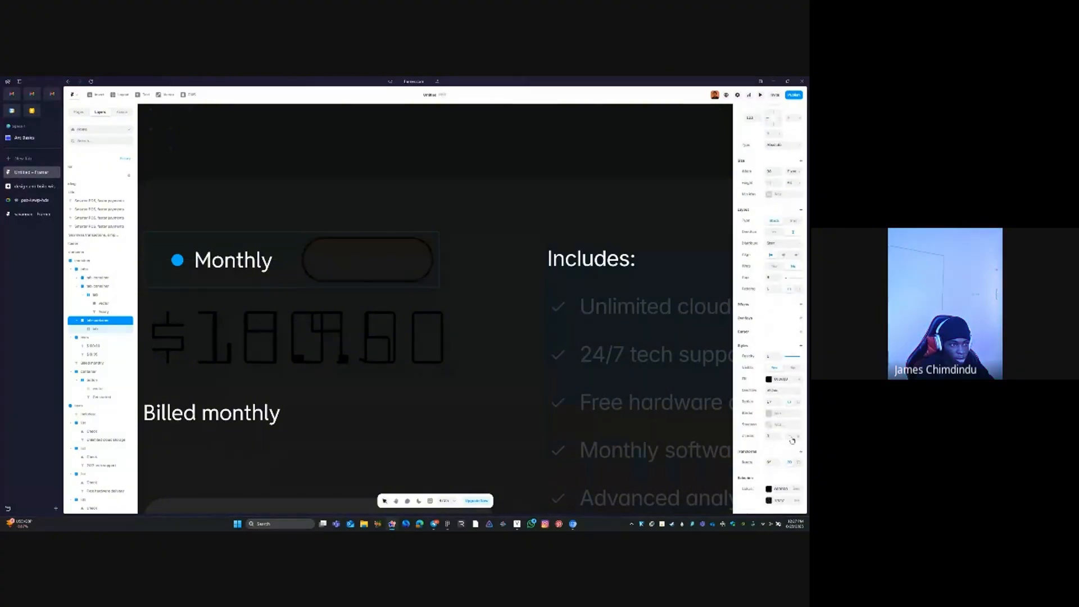
pyautogui.click(790, 437)
pyautogui.click(798, 437)
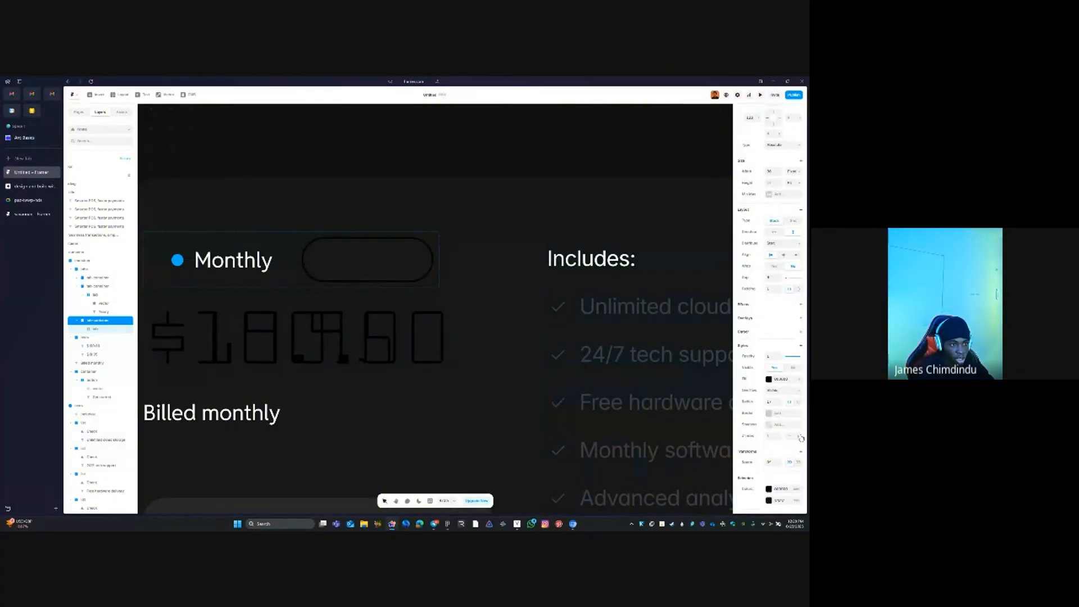
# Inspect the styling of the empty tab container and the shadow settings of the tab inside it
pyautogui.doubleClick(327, 263)
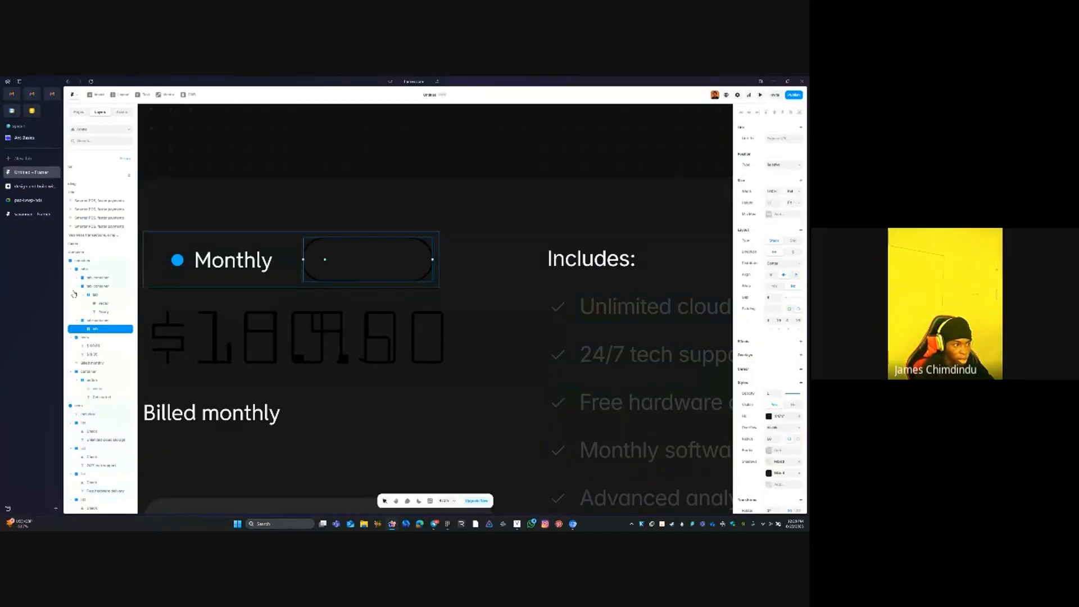
pyautogui.click(95, 321)
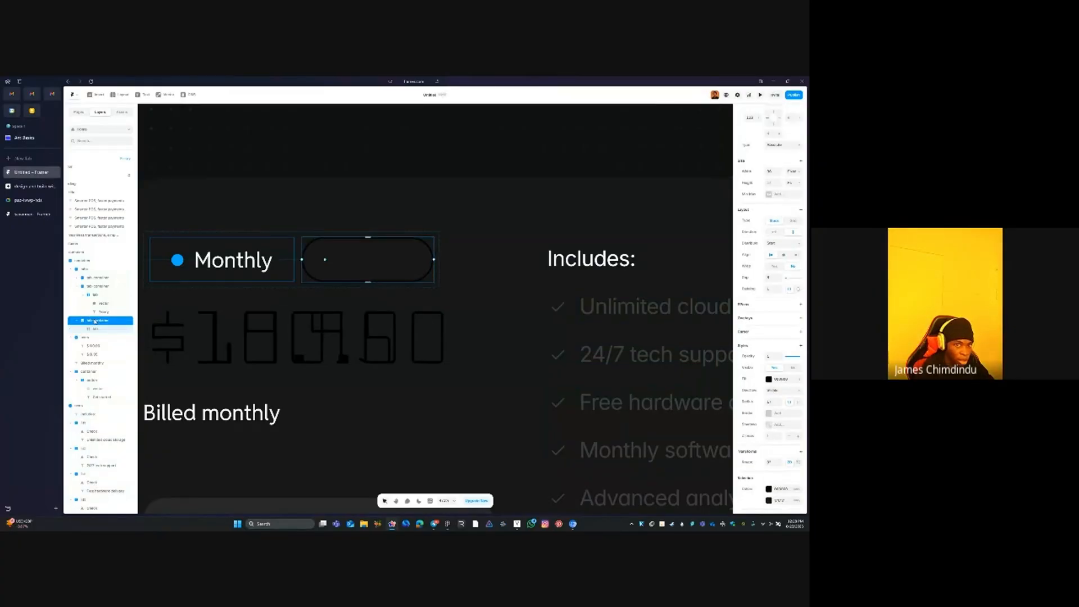
pyautogui.scroll(2, 771, 270)
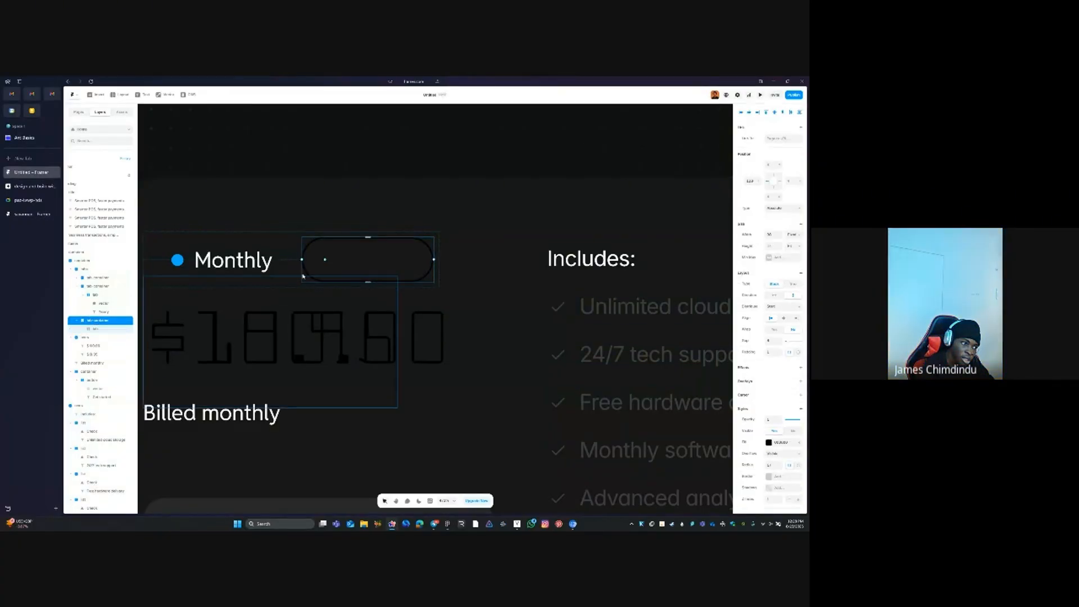
pyautogui.click(110, 329)
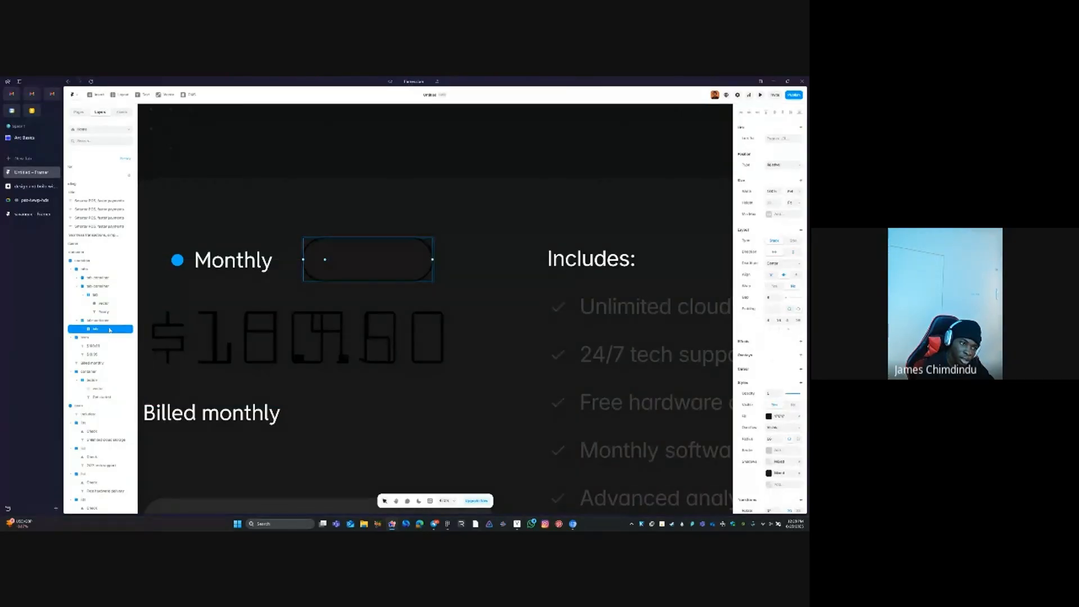
pyautogui.click(769, 462)
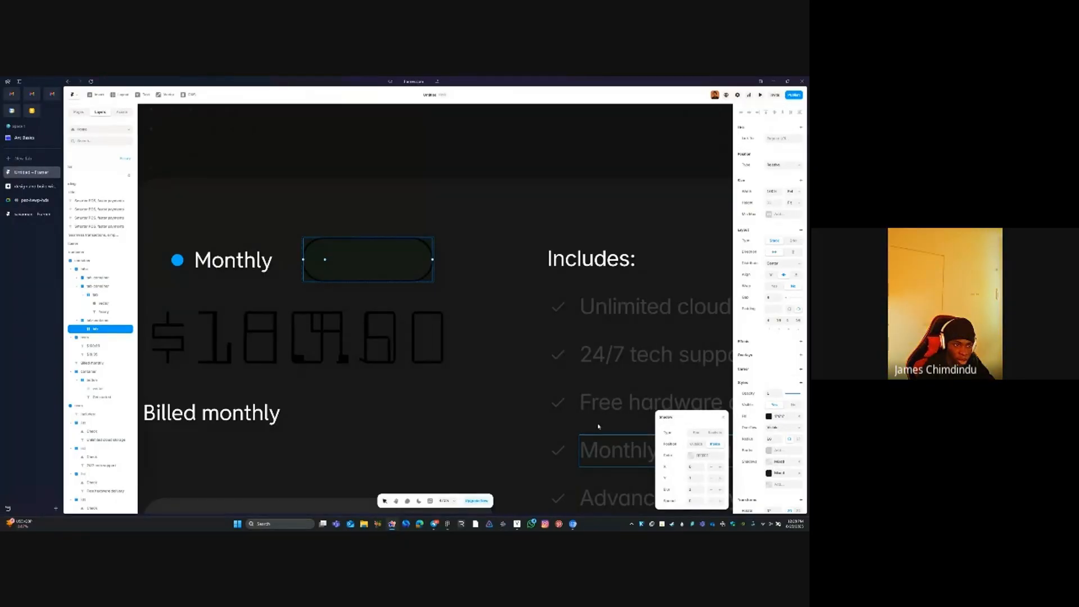
pyautogui.scroll(3, 399, 235)
pyautogui.scroll(-3, 421, 241)
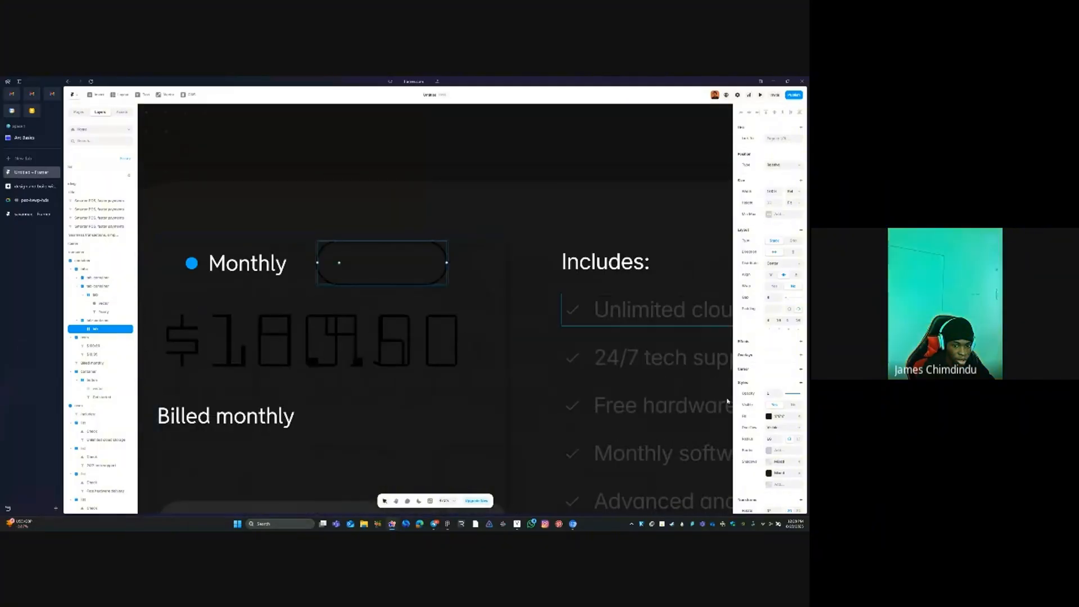
pyautogui.click(96, 320)
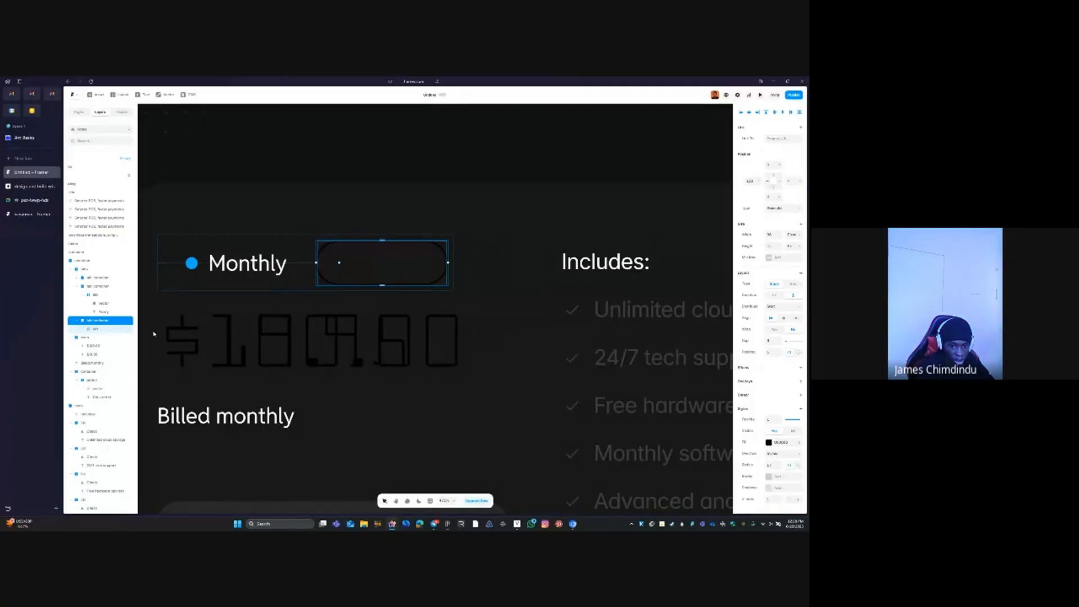
pyautogui.click(791, 500)
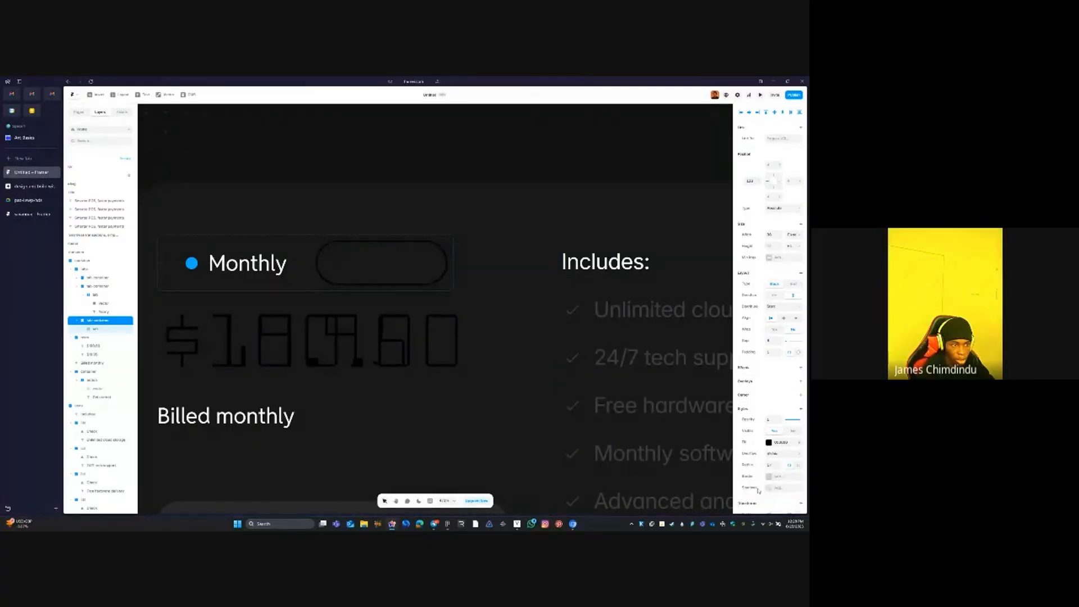
pyautogui.click(79, 322)
pyautogui.click(106, 330)
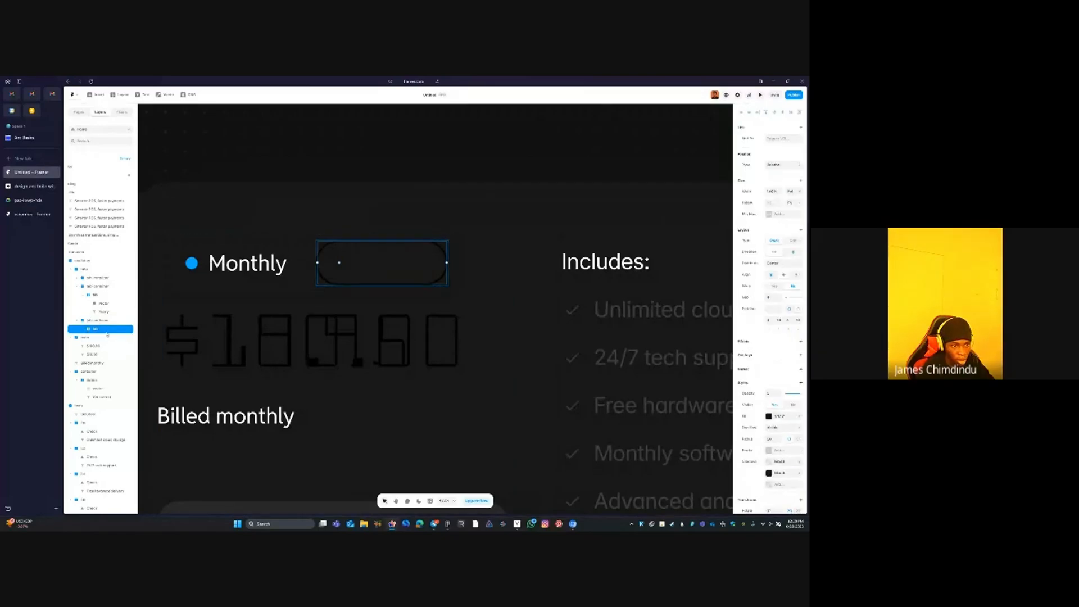
# Edit the colour opacity of the first shadow on the tab inside the empty tab container
pyautogui.click(769, 462)
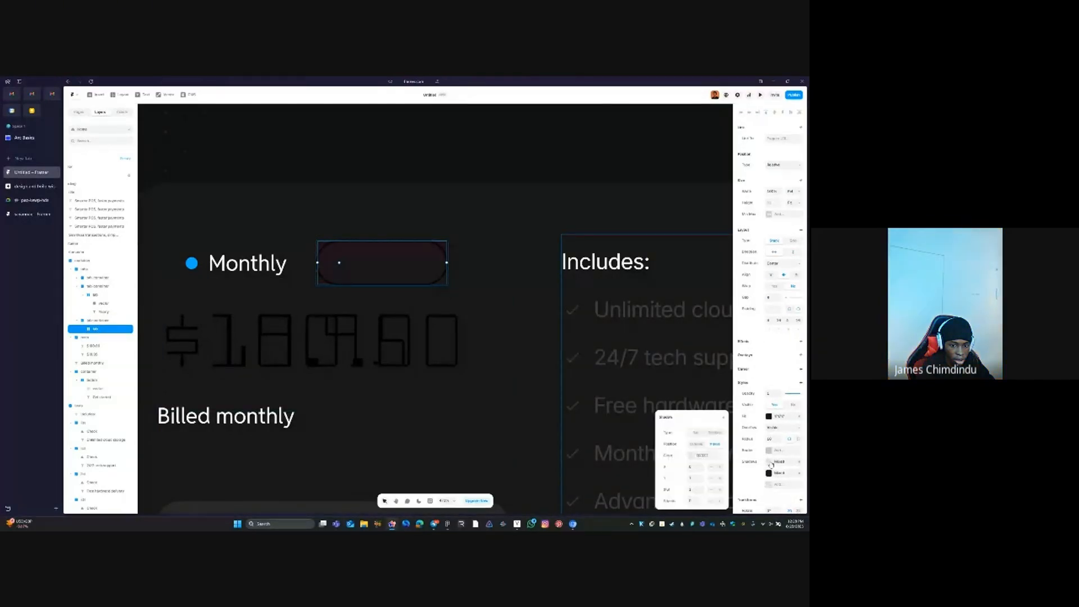
pyautogui.click(699, 457)
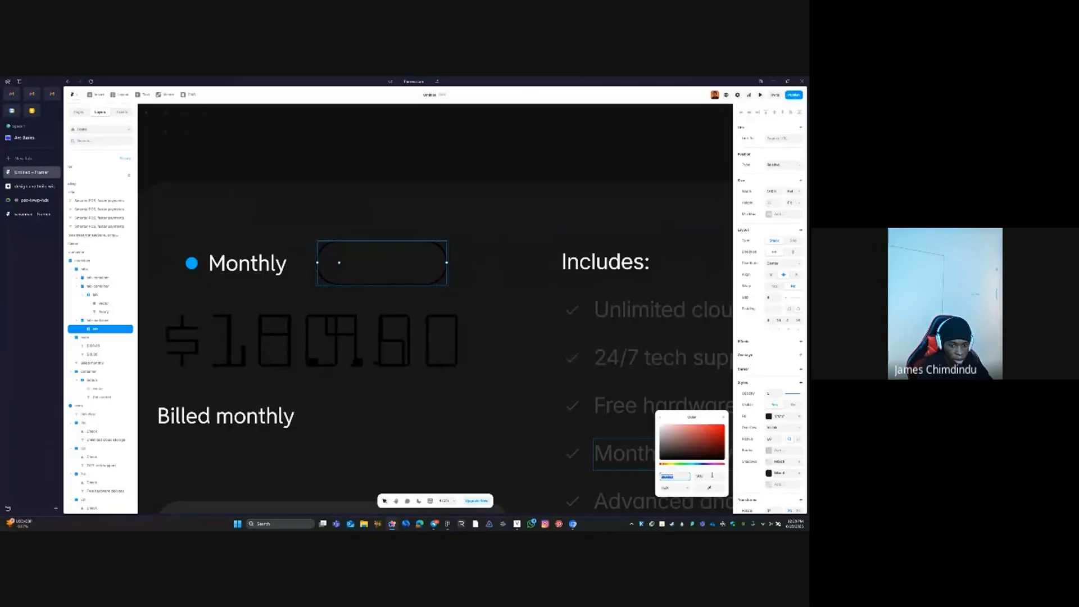
pyautogui.click(705, 475)
pyautogui.press('Tab')
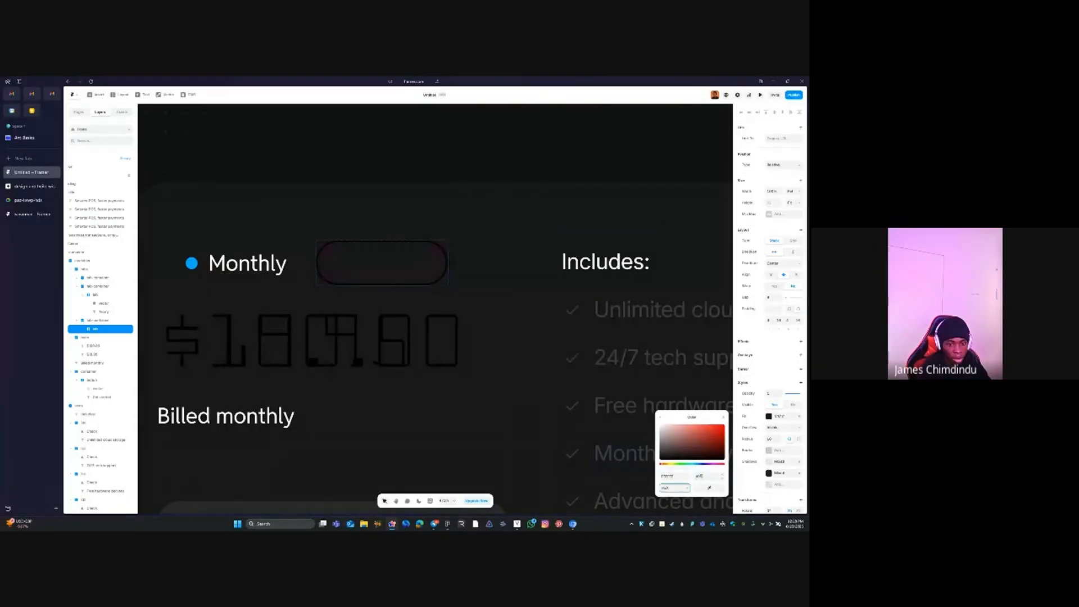
# Review the empty tab and the Monthly tab against the whole dark pricing card
pyautogui.click(314, 271)
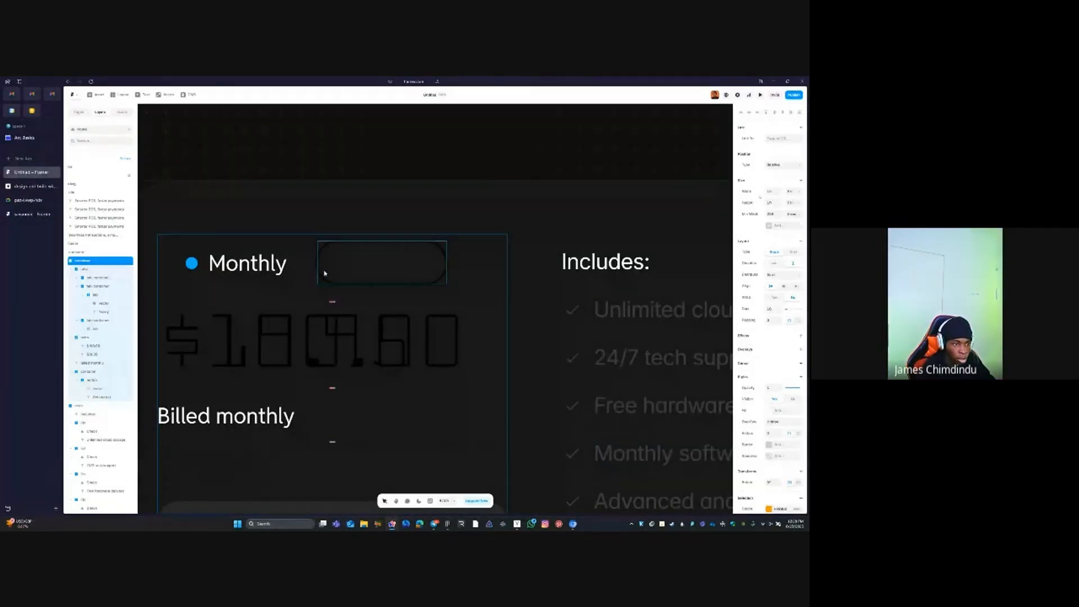
pyautogui.keyDown('ctrl'); pyautogui.click(319, 279); pyautogui.keyUp('ctrl')
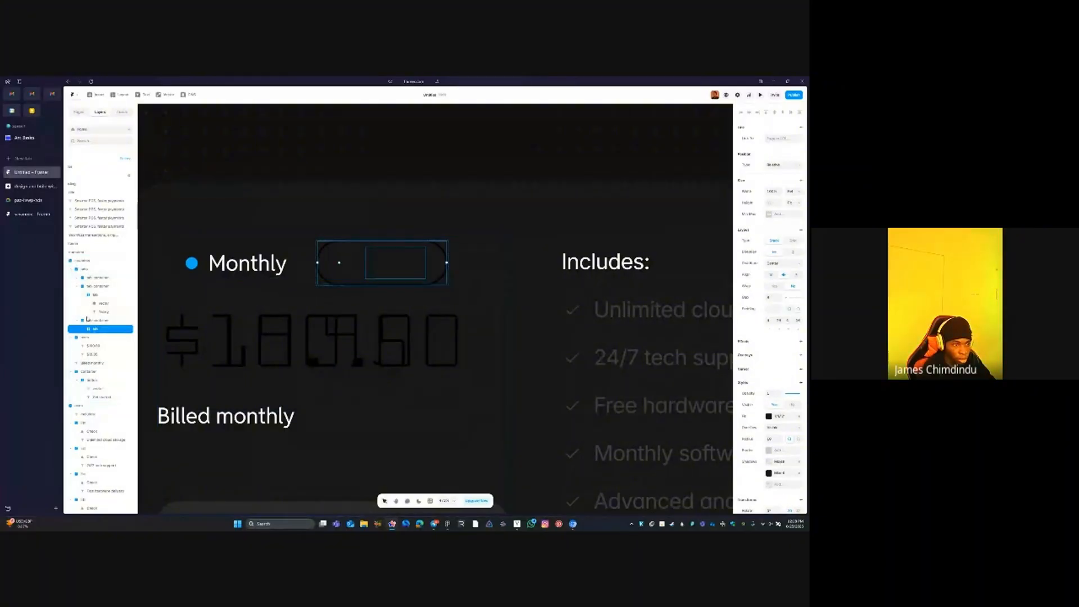
pyautogui.click(316, 256)
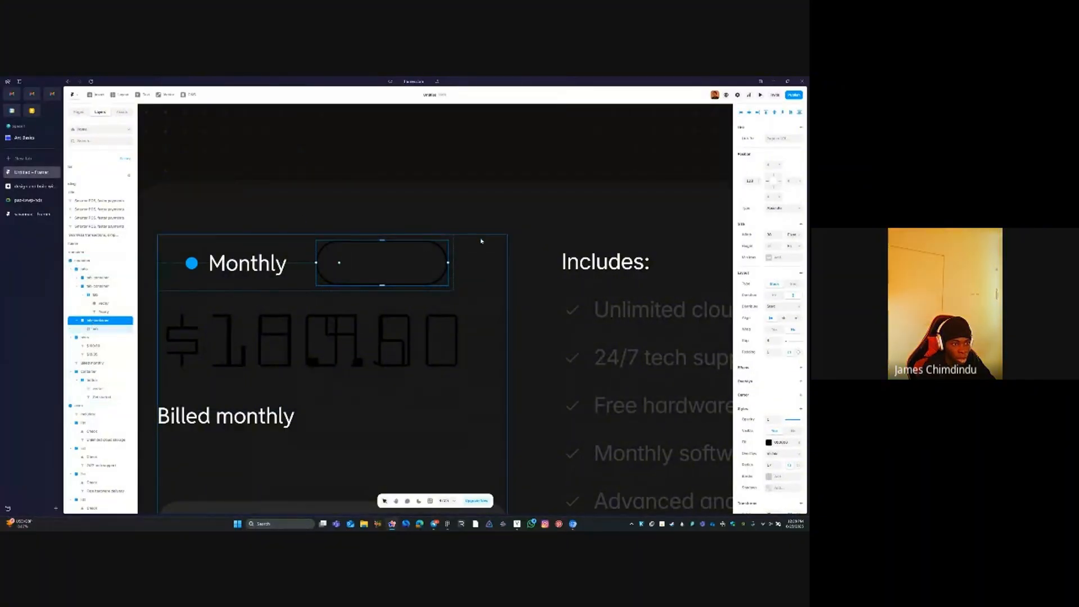
pyautogui.click(526, 225)
pyautogui.scroll(-1, 365, 278)
pyautogui.scroll(-4, 364, 279)
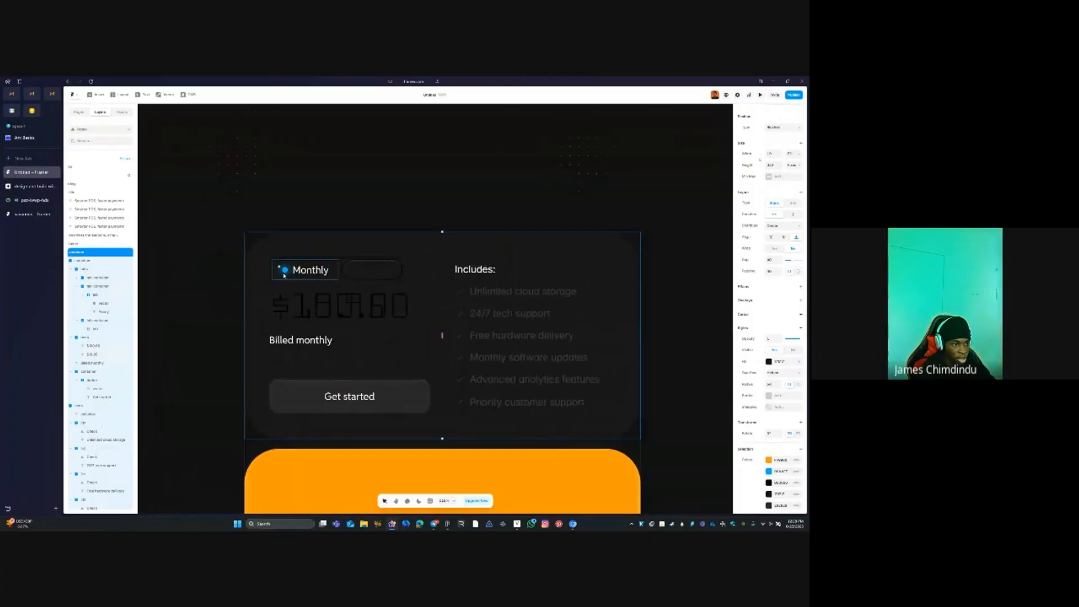
pyautogui.keyDown('ctrl'); pyautogui.click(284, 270); pyautogui.keyUp('ctrl')
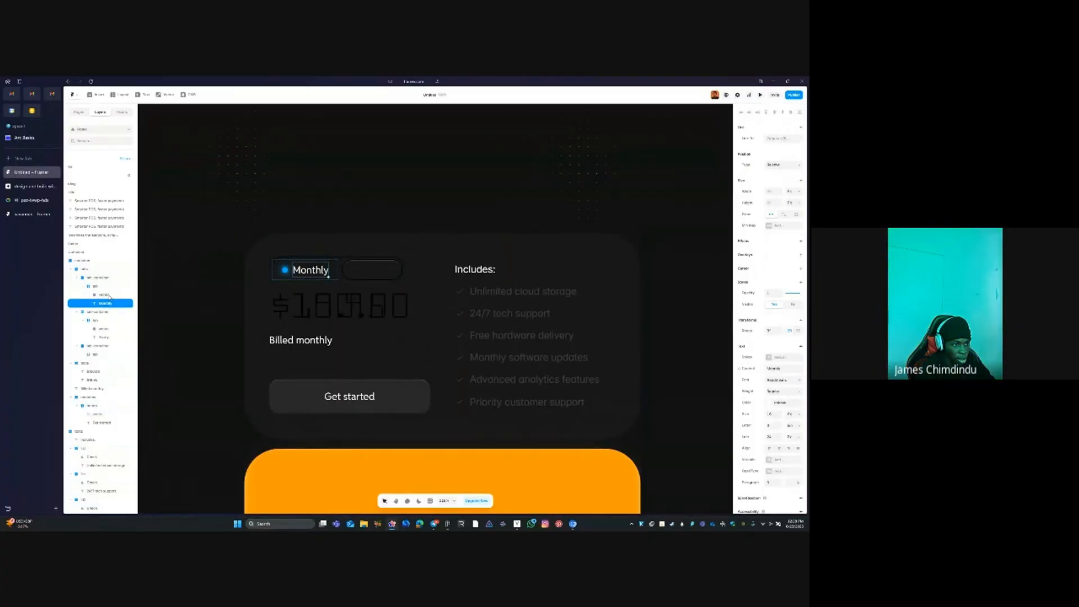
pyautogui.click(400, 222)
pyautogui.click(537, 190)
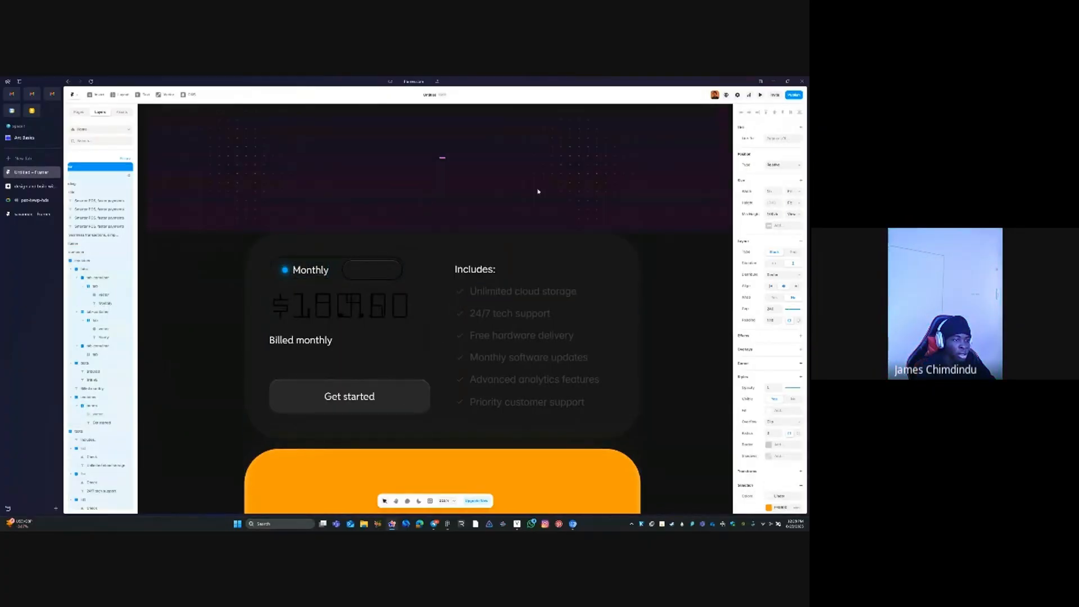
pyautogui.scroll(-3, 532, 188)
pyautogui.keyDown('ctrl'); pyautogui.click(598, 229); pyautogui.keyUp('ctrl')
pyautogui.click(324, 201)
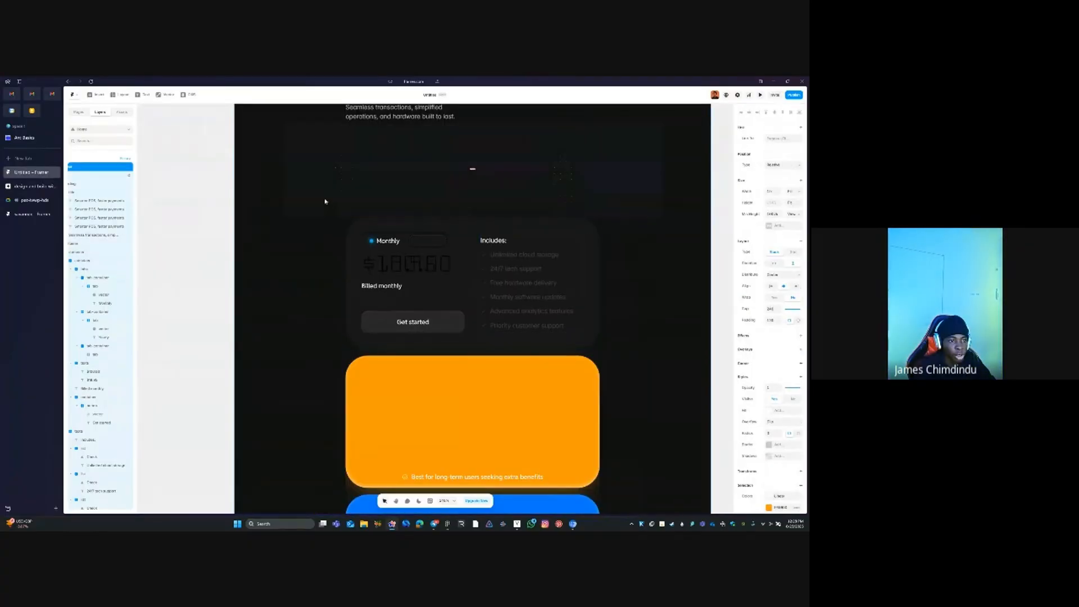
pyautogui.scroll(3, 468, 225)
pyautogui.keyDown('ctrl'); pyautogui.click(549, 223); pyautogui.keyUp('ctrl')
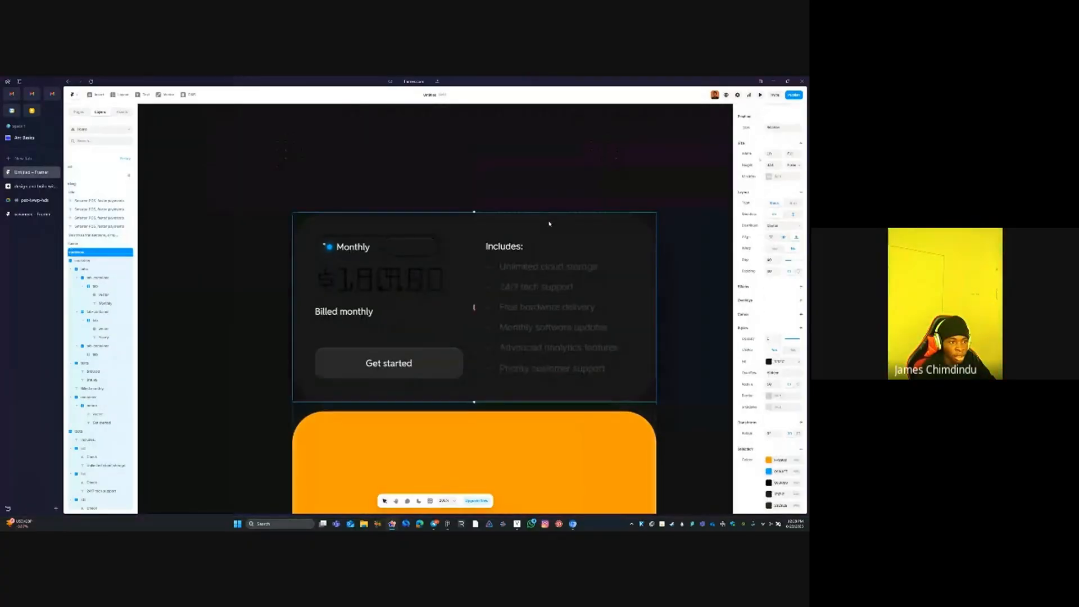
# Switch to Figma and examine the thin inner outline of the dark card and its stroke settings
pyautogui.click(453, 524)
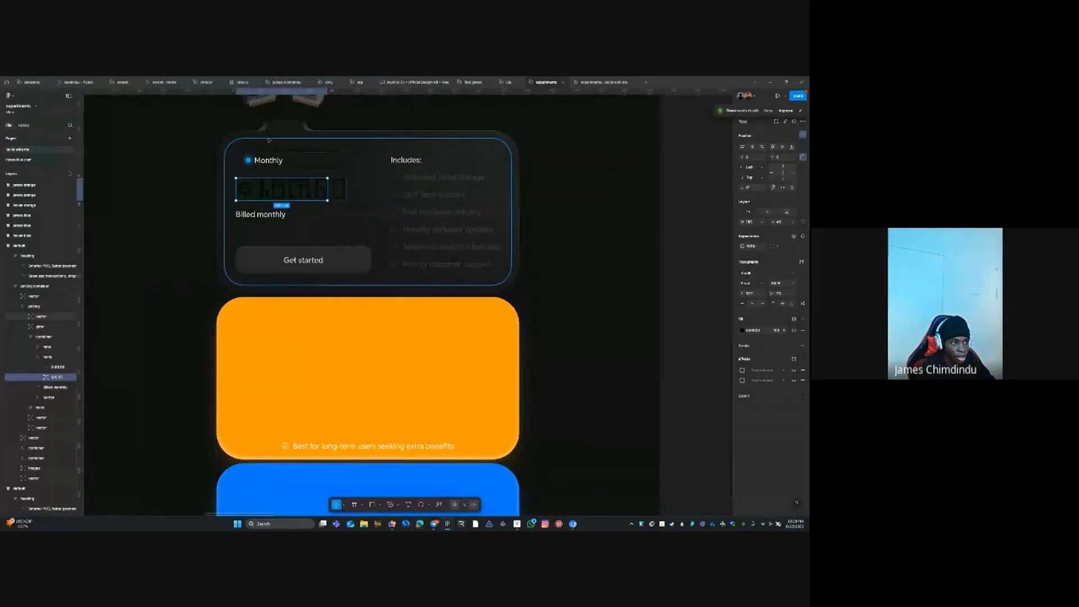
pyautogui.click(509, 136)
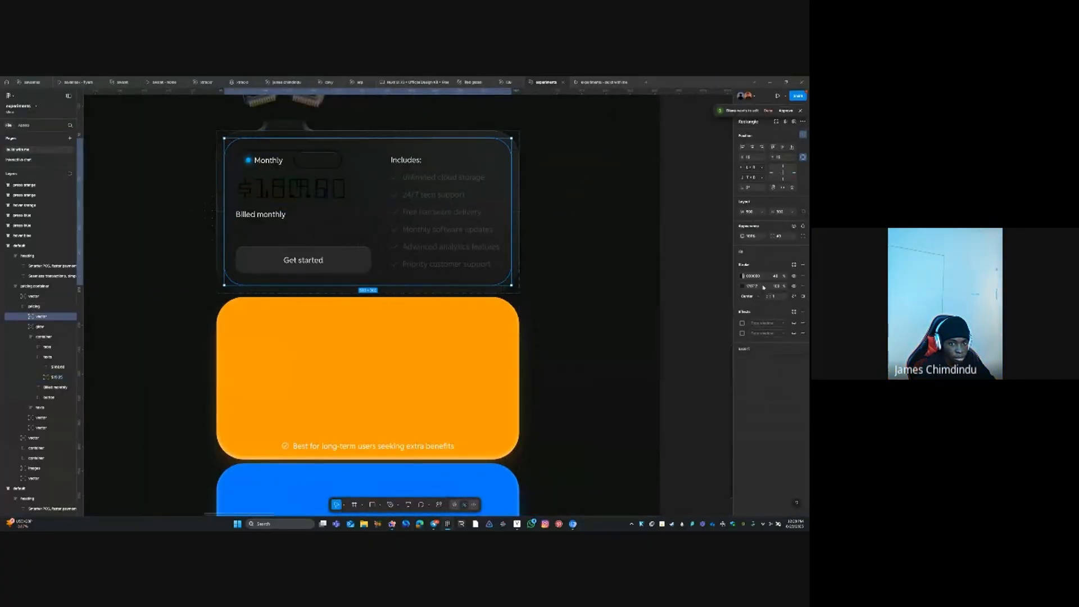
pyautogui.press('z')
pyautogui.moveTo(472, 136); pyautogui.dragTo(516, 147)
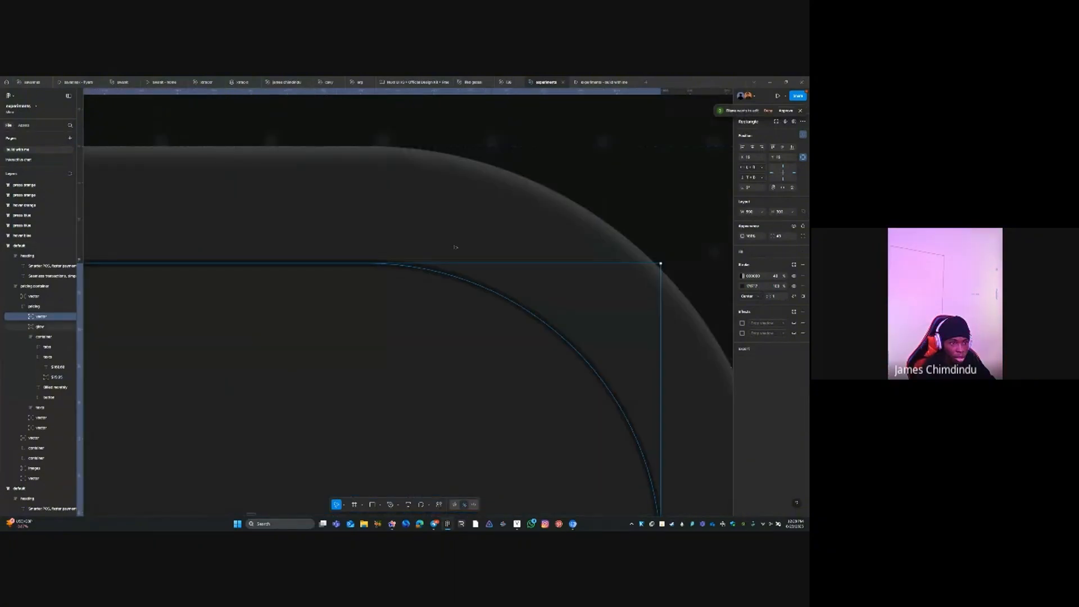
pyautogui.moveTo(295, 254); pyautogui.dragTo(319, 262)
# Try sampling the inner outline's colour from the canvas with the eyedropper and undo the stroke change
pyautogui.press('i')
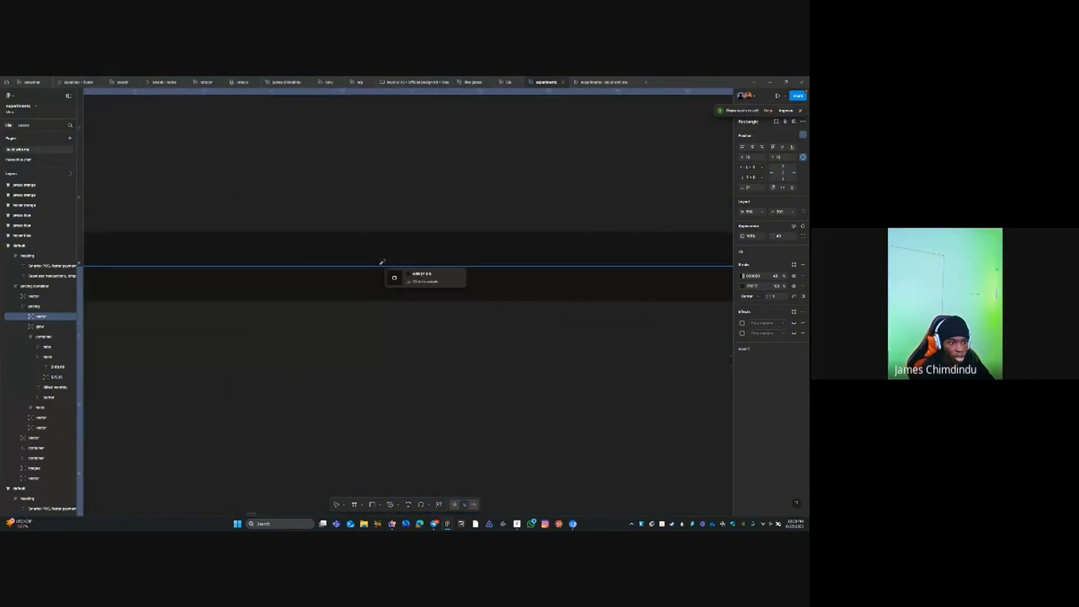
pyautogui.click(379, 271)
pyautogui.click(752, 277)
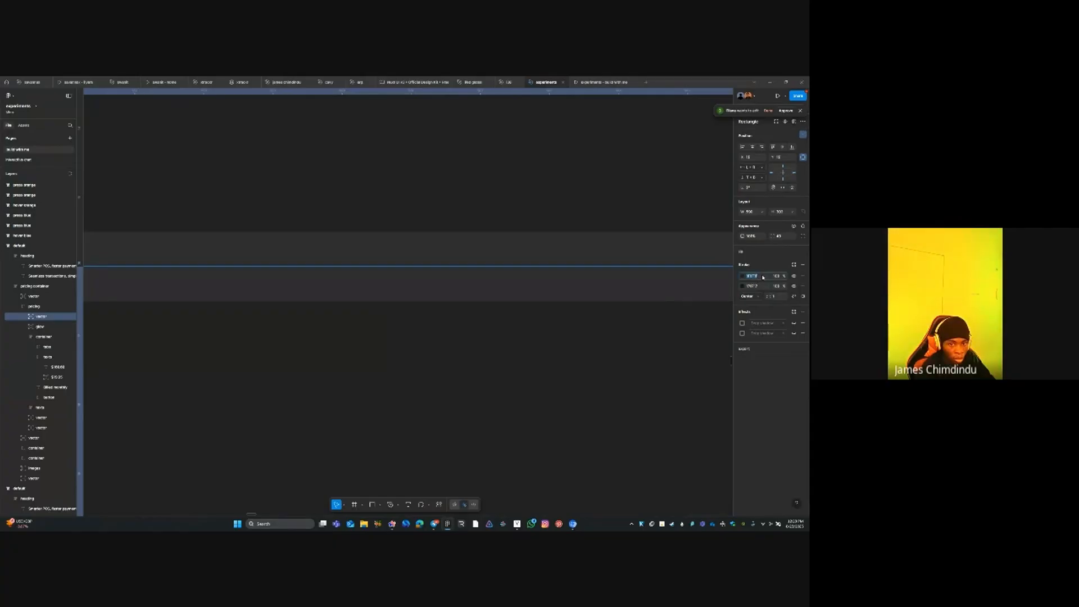
pyautogui.hotkey('ctrl', 'z')
# Examine the dark card's glow ellipse and rounded corner in relation to the inner outline
pyautogui.click(523, 224)
pyautogui.scroll(-3, 520, 223)
pyautogui.scroll(-5, 502, 214)
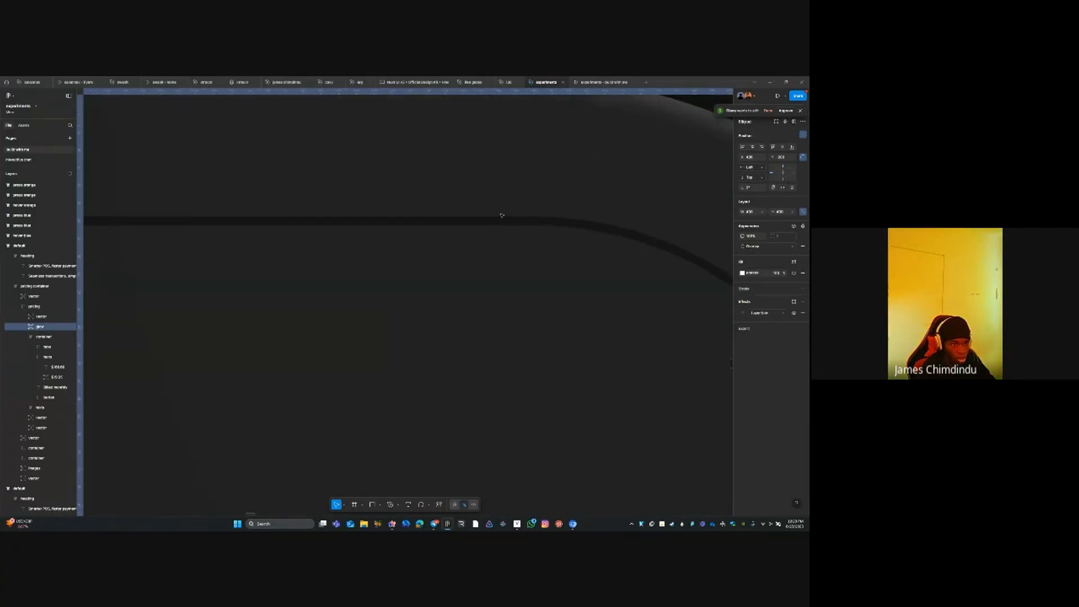
pyautogui.scroll(-5, 599, 324)
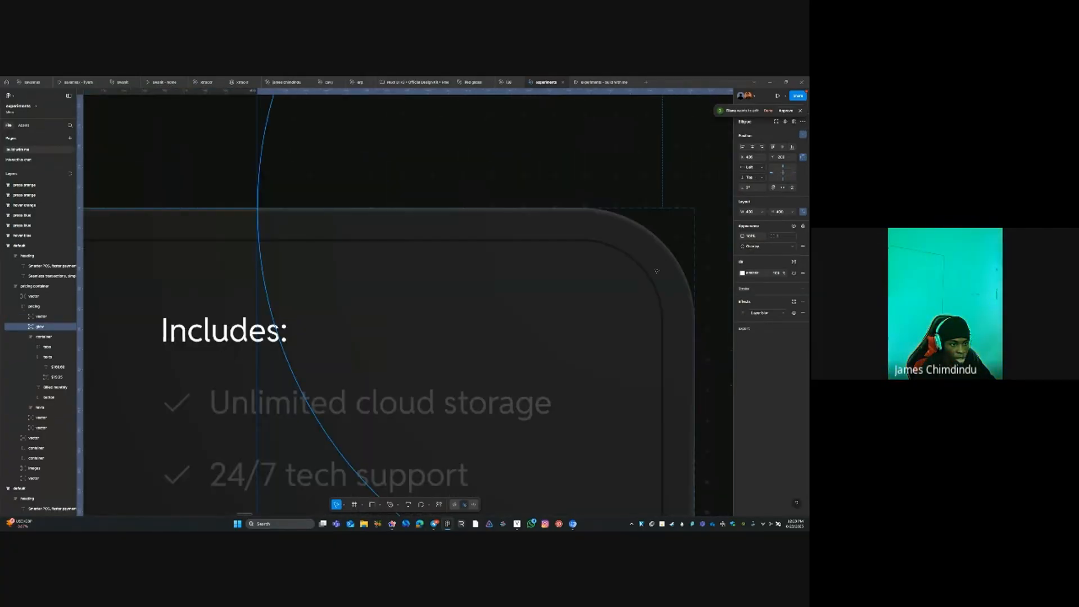
pyautogui.scroll(-3, 634, 275)
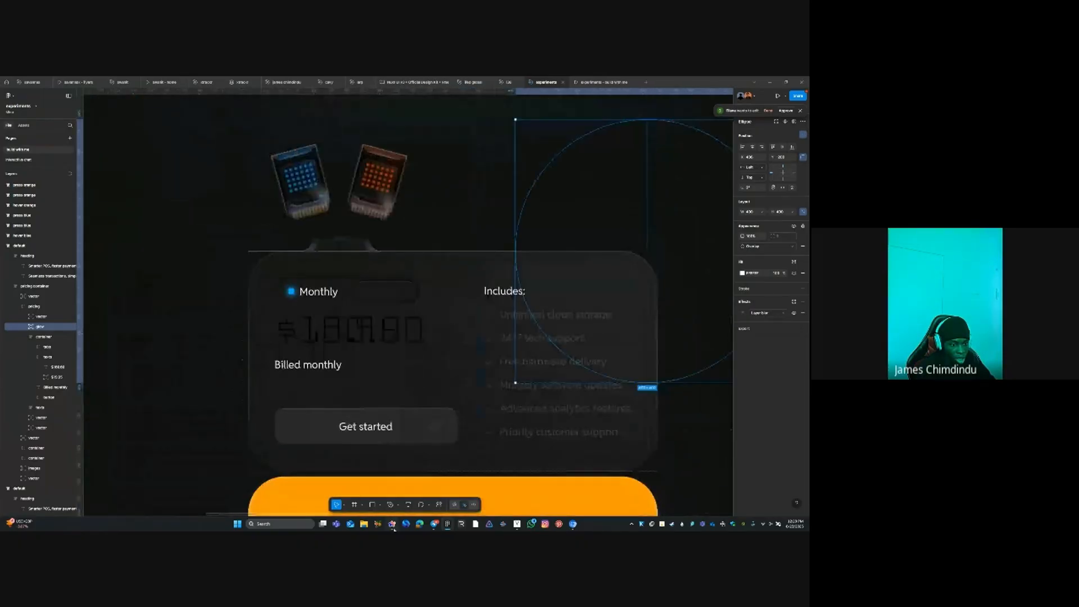
# Switch to Framer, draw a new frame inside the dark card, and set its position type to Absolute
pyautogui.click(392, 524)
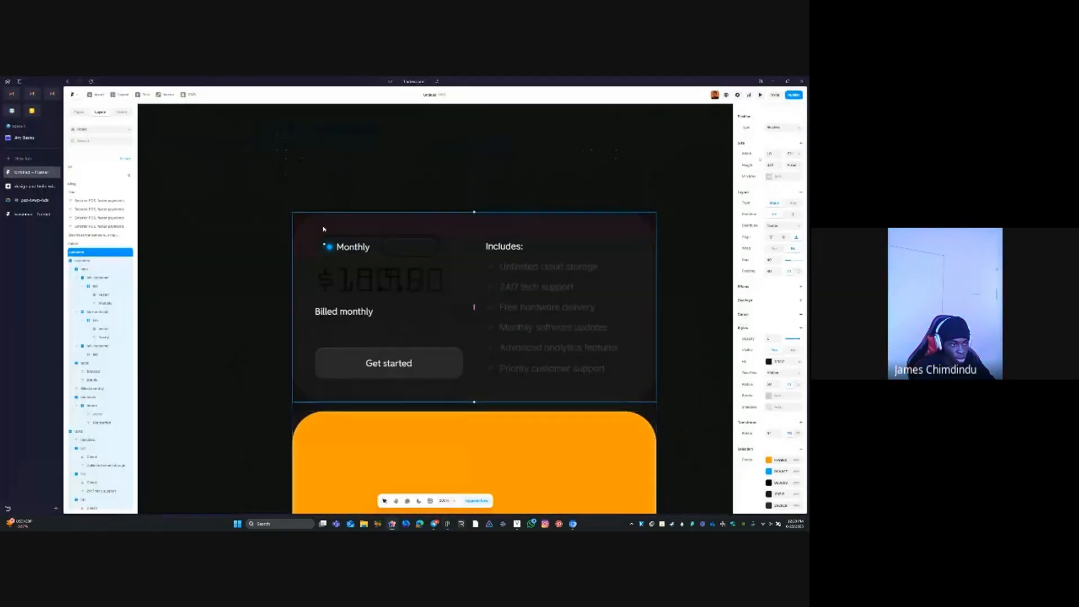
pyautogui.press('f')
pyautogui.moveTo(306, 227); pyautogui.dragTo(491, 361)
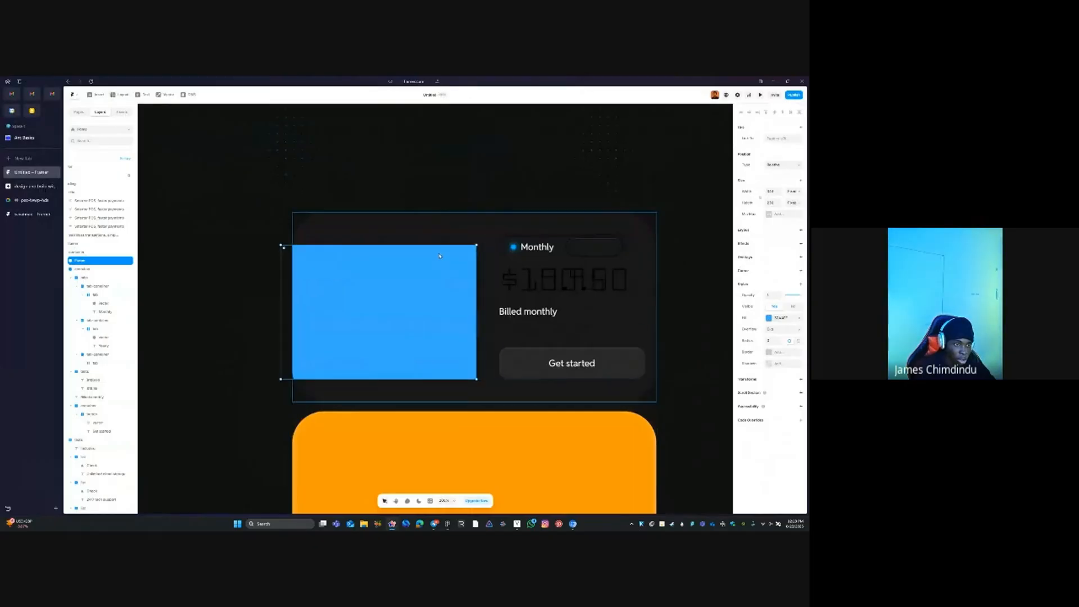
pyautogui.click(771, 166)
pyautogui.click(776, 173)
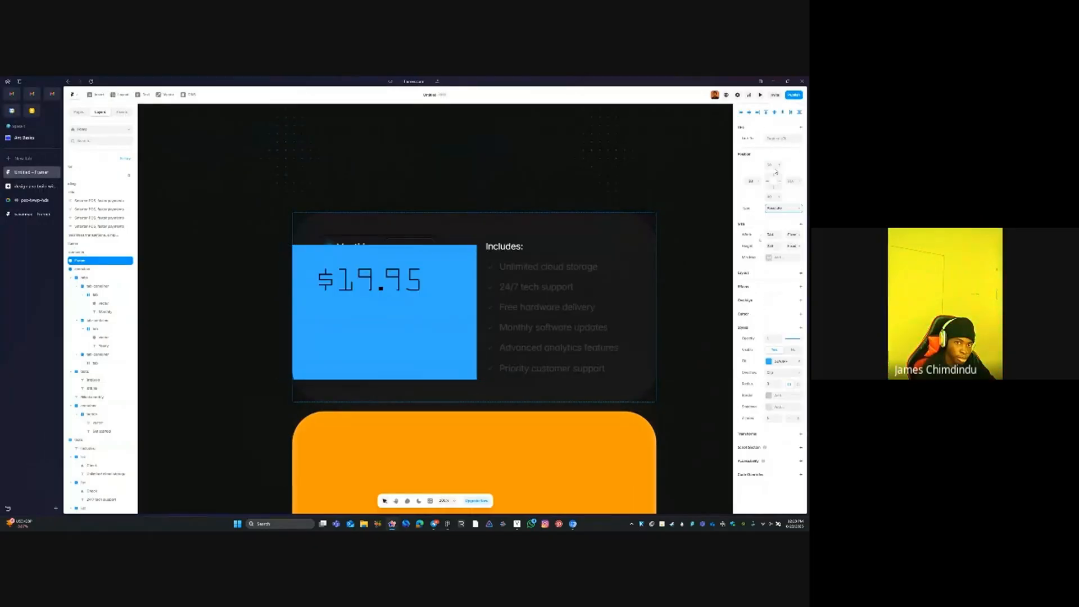
# Align the new absolute frame inside the dark card and pin it 16 px from all four edges
pyautogui.click(757, 113)
pyautogui.click(775, 113)
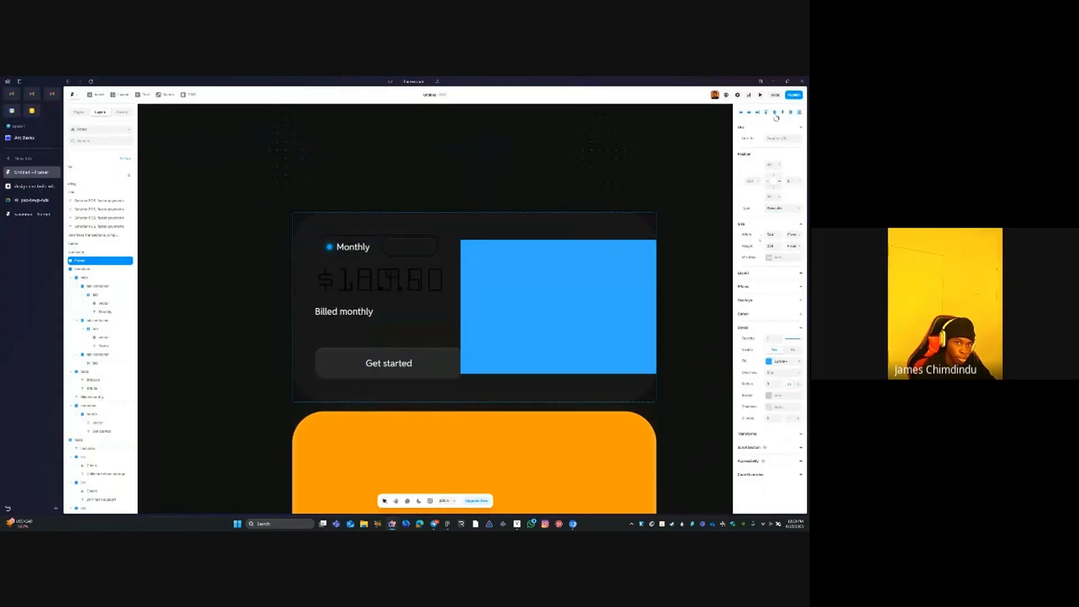
pyautogui.click(773, 164)
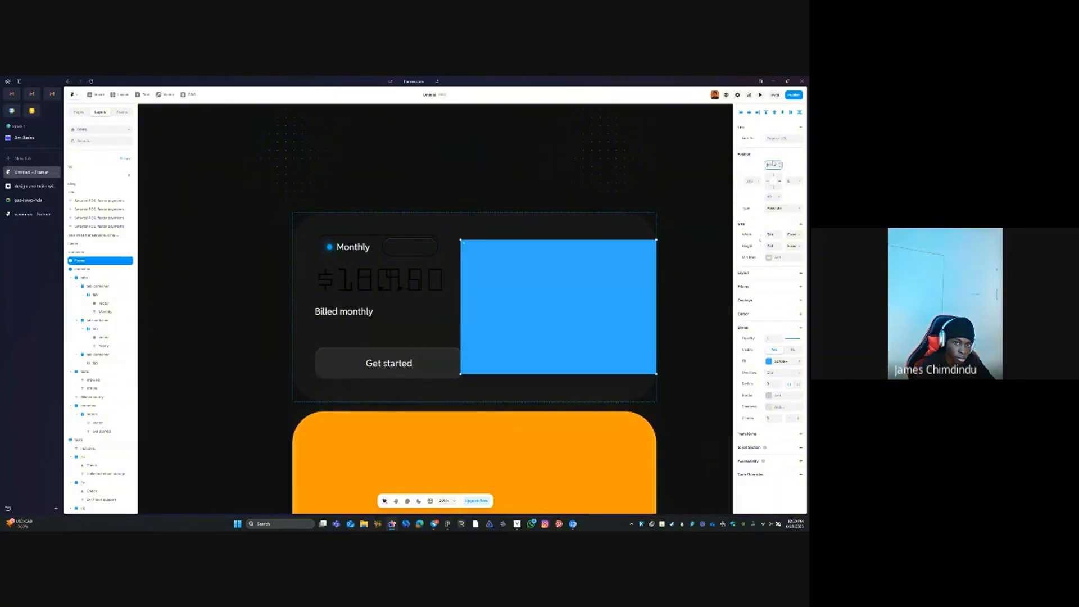
pyautogui.write('16')
pyautogui.press('Tab')
pyautogui.write('16')
pyautogui.press('Tab')
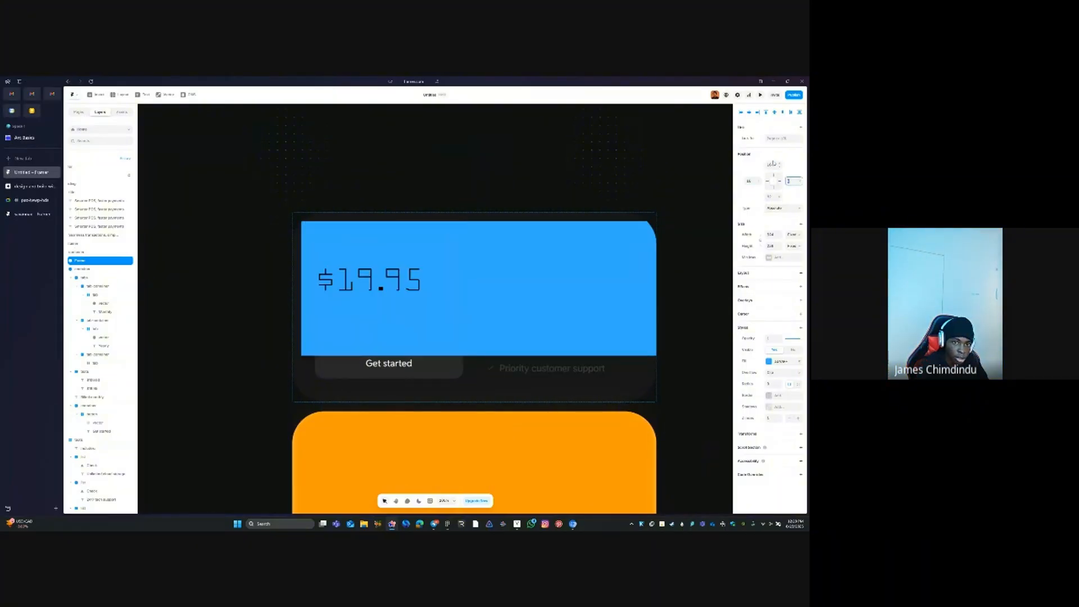
pyautogui.write('16')
pyautogui.press('Tab')
pyautogui.write('16')
pyautogui.press('Tab')
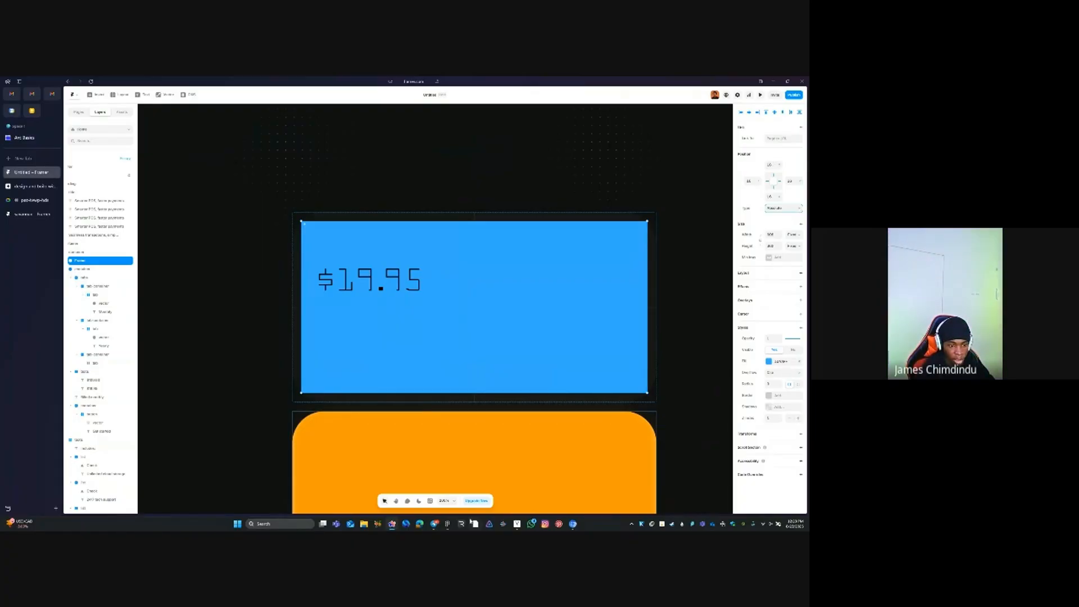
# Check the inner outline's corner radius in Figma, then return to Framer and set the pinned frame's radius to 40
pyautogui.click(446, 524)
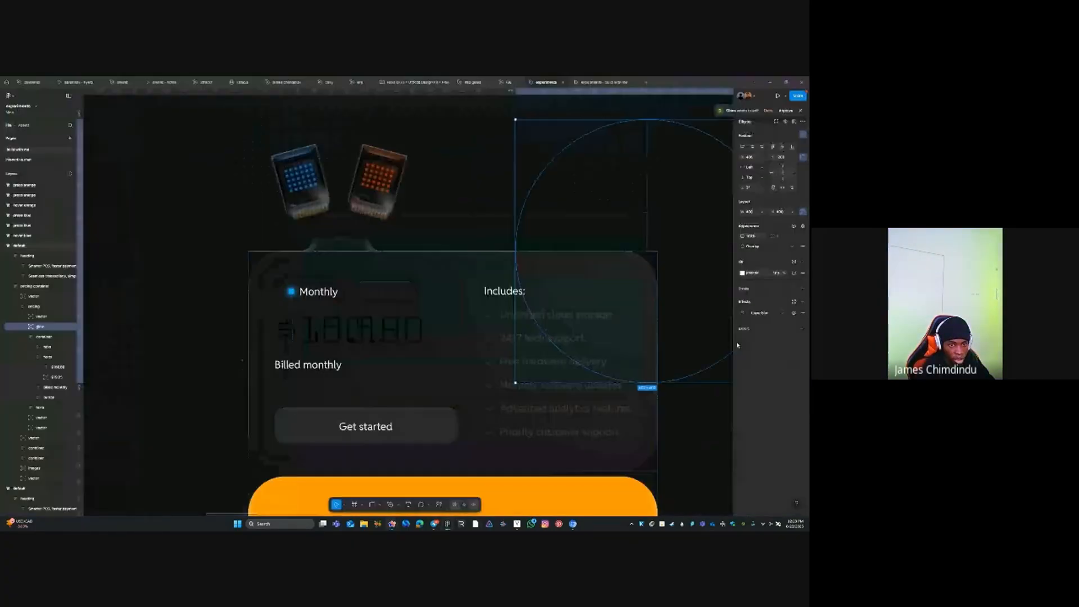
pyautogui.click(544, 264)
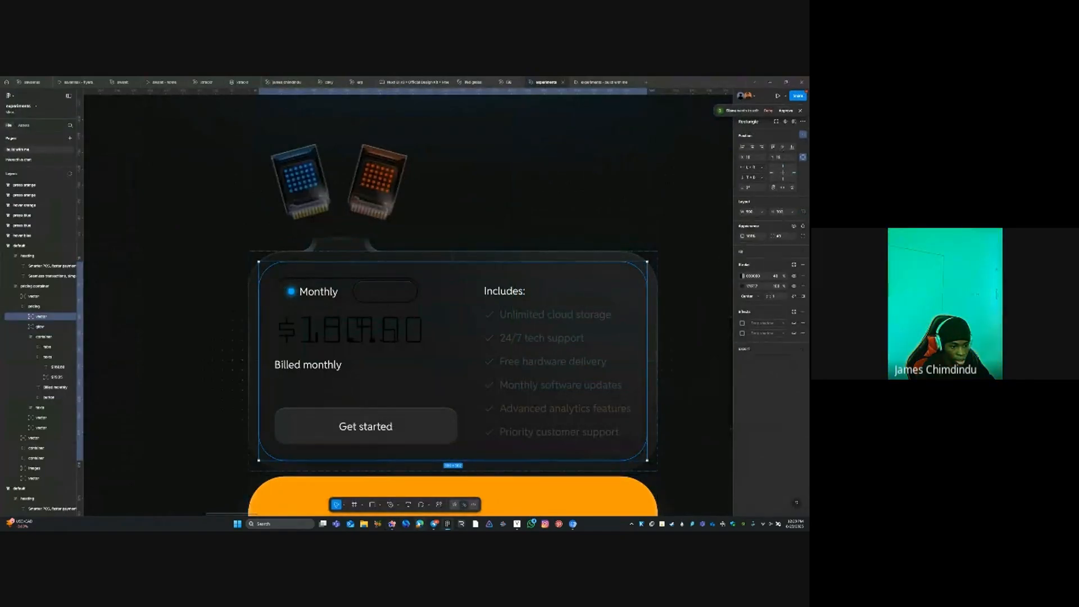
pyautogui.click(393, 524)
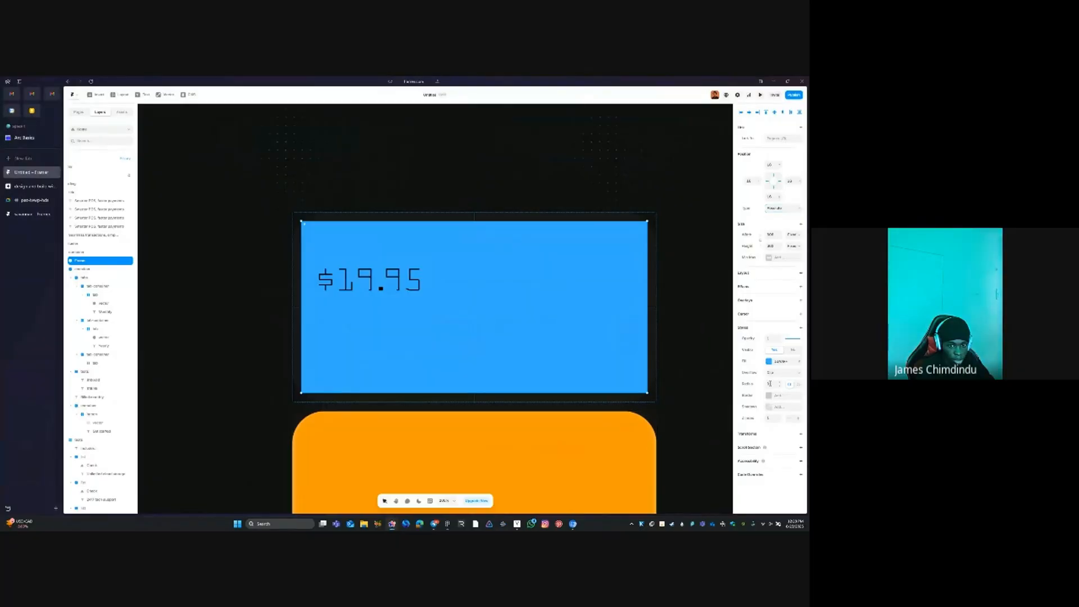
pyautogui.write('40')
pyautogui.press('Tab')
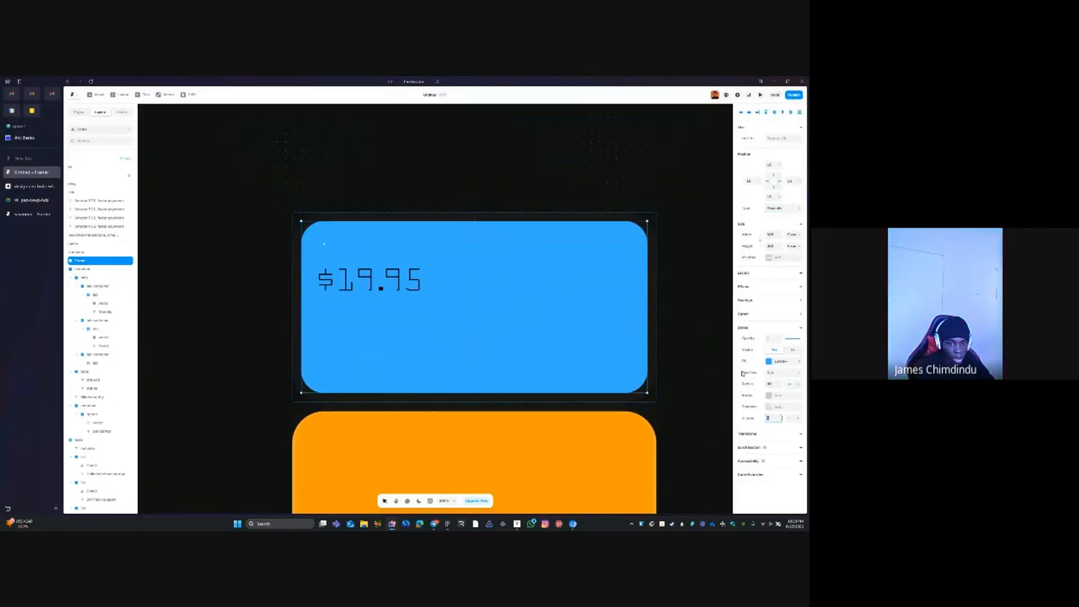
# Remove the pinned frame's blue fill and add a solid dark border to it
pyautogui.click(799, 361)
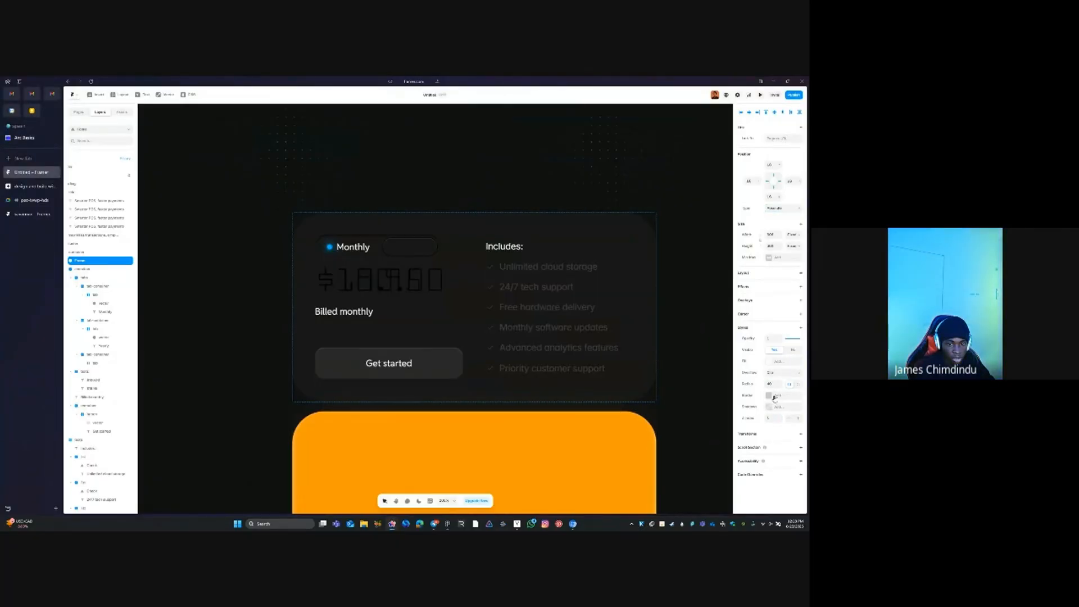
pyautogui.click(769, 395)
pyautogui.click(770, 396)
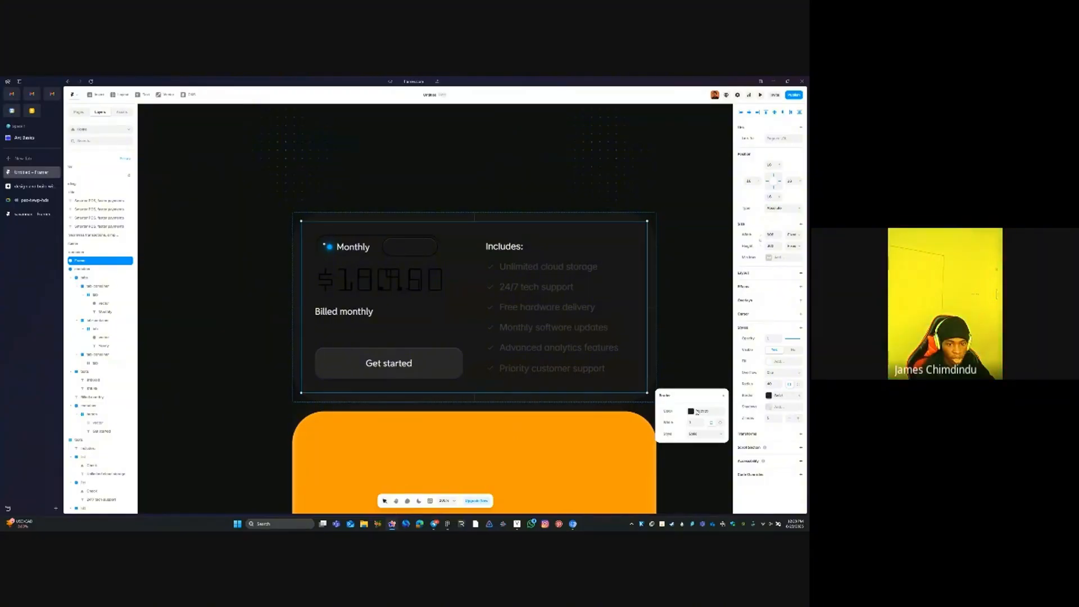
pyautogui.click(711, 412)
pyautogui.press('Tab')
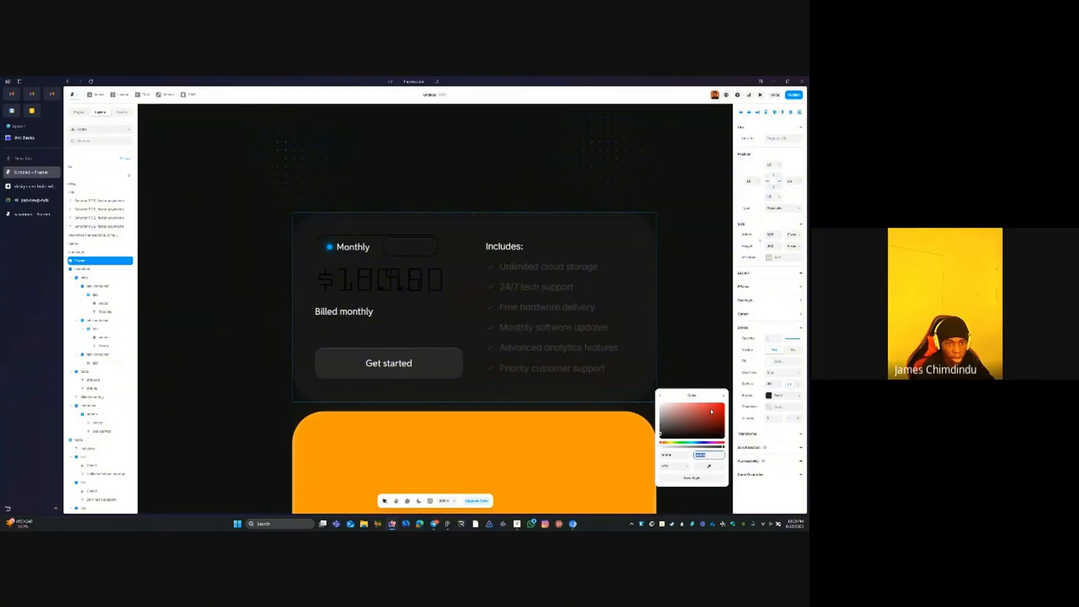
pyautogui.click(715, 311)
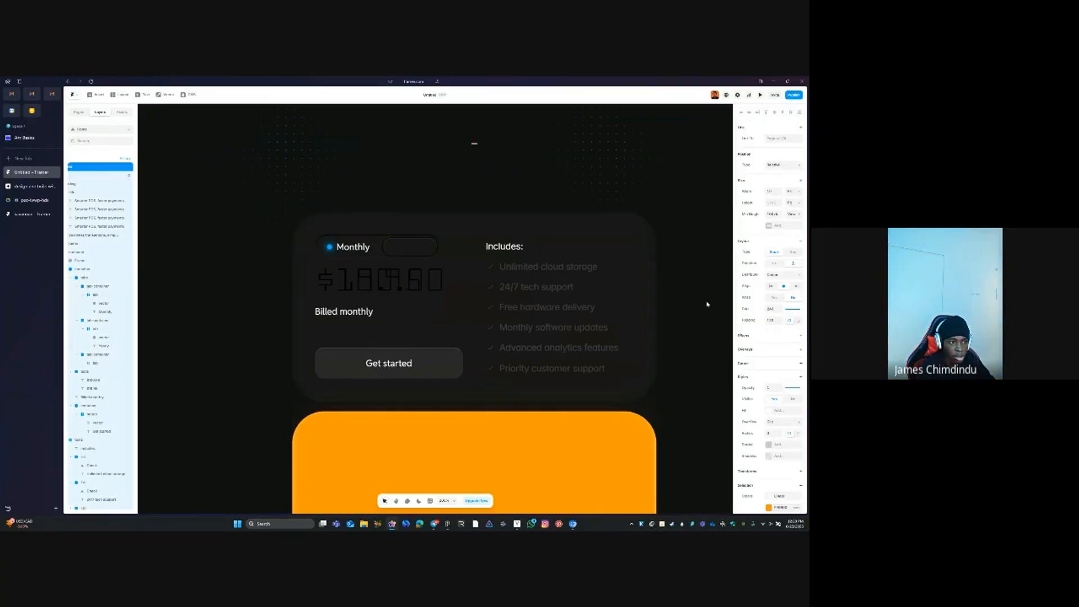
# Reselect the bordered frame, check its border settings, and remove its Z-index property
pyautogui.click(521, 222)
pyautogui.click(778, 396)
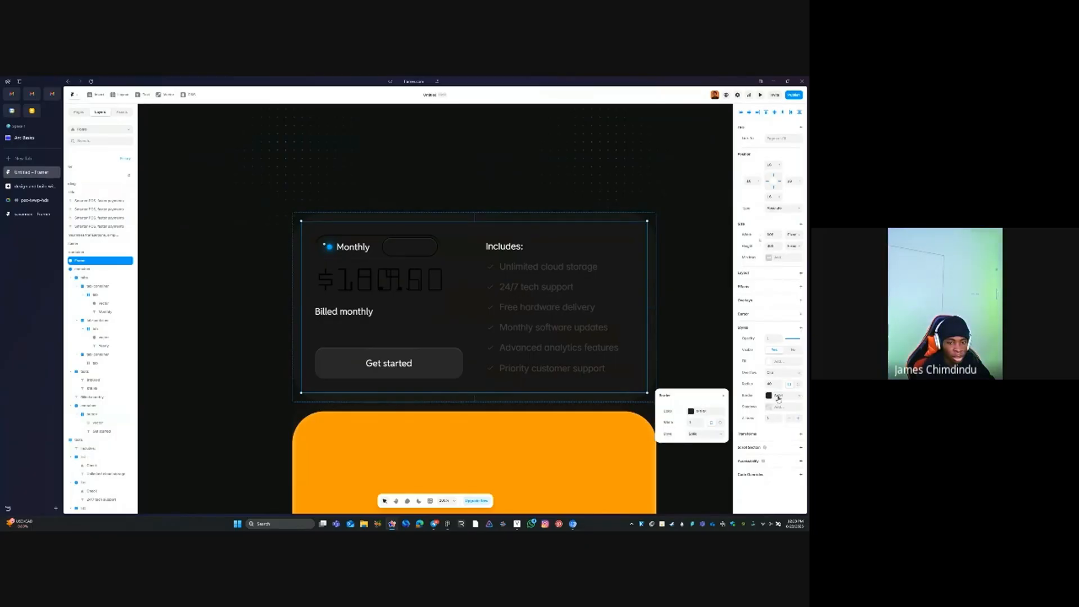
pyautogui.click(789, 420)
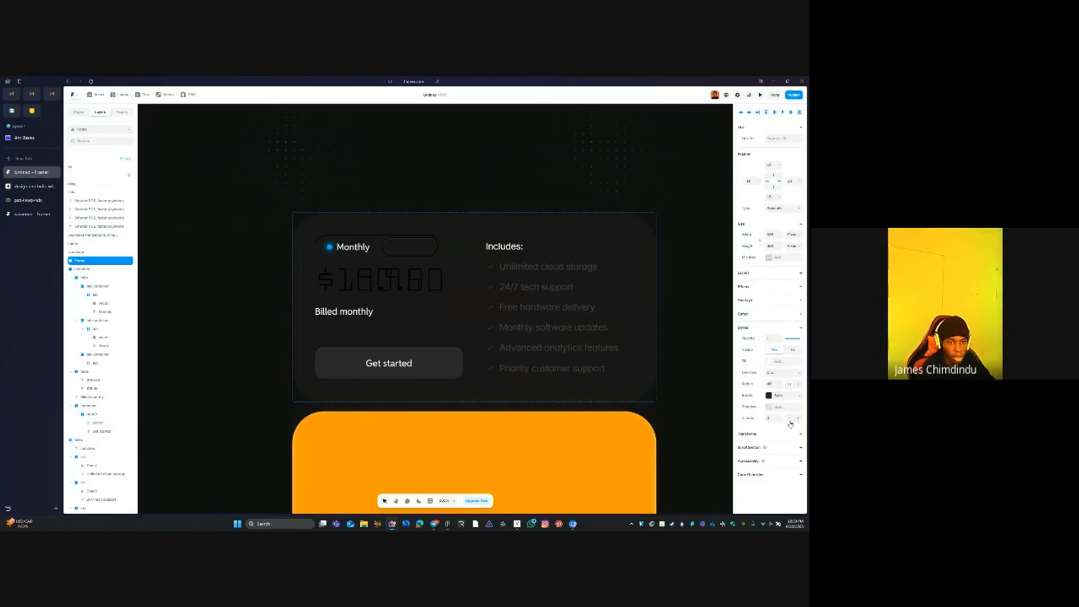
pyautogui.click(798, 419)
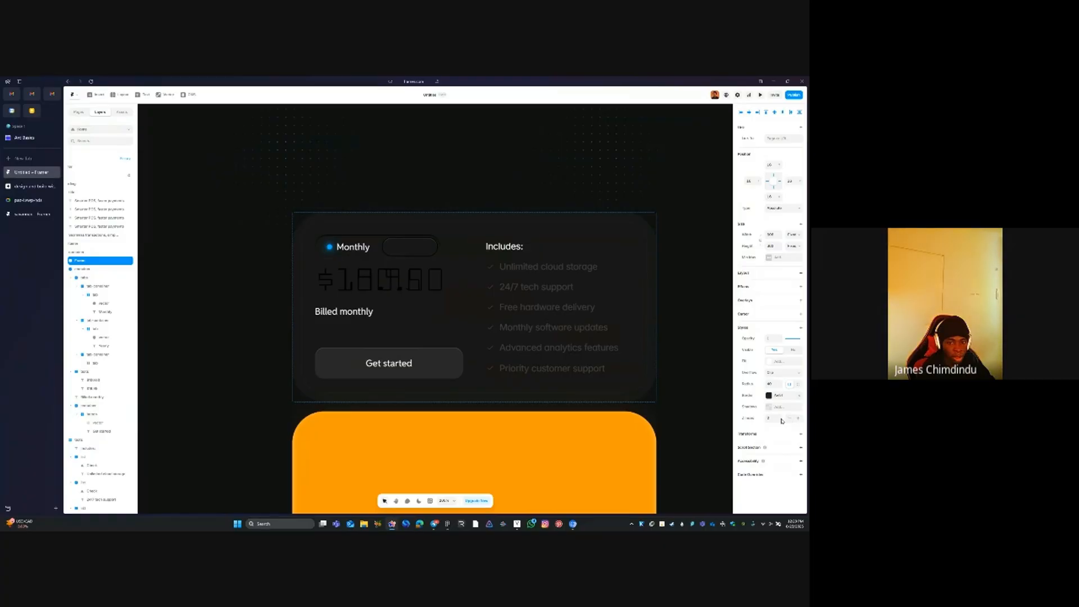
pyautogui.click(749, 419)
pyautogui.click(757, 444)
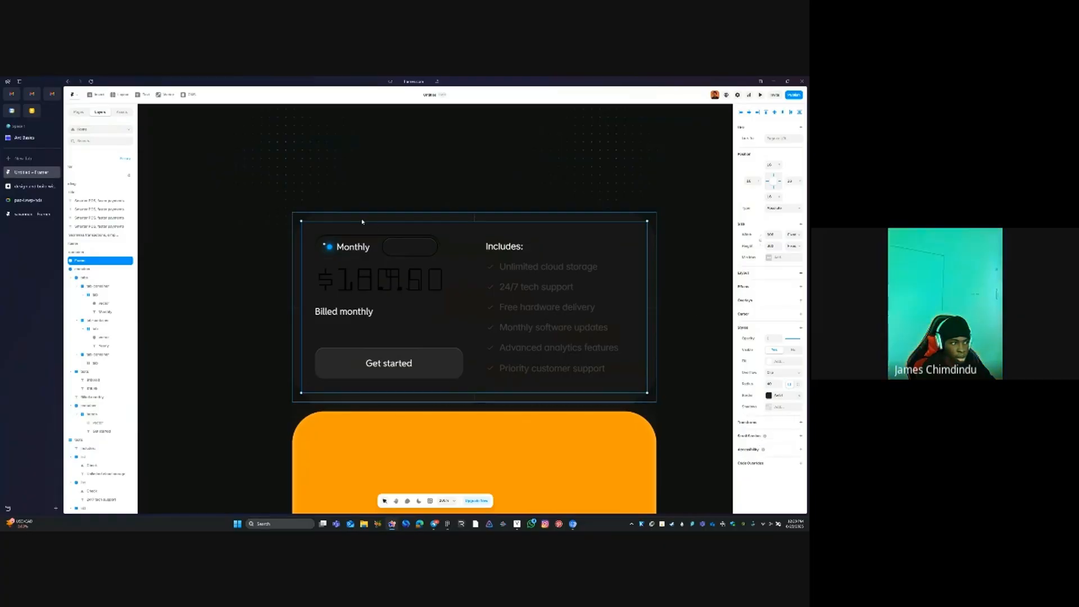
# Rename the bordered frame's layer to "border"
pyautogui.doubleClick(88, 262)
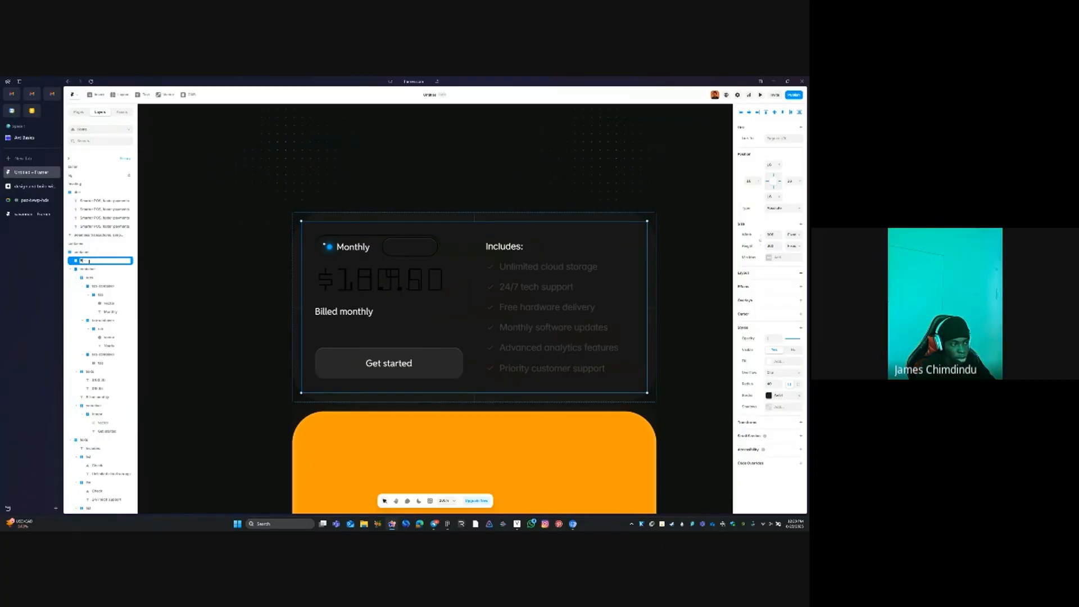
pyautogui.write('bord')
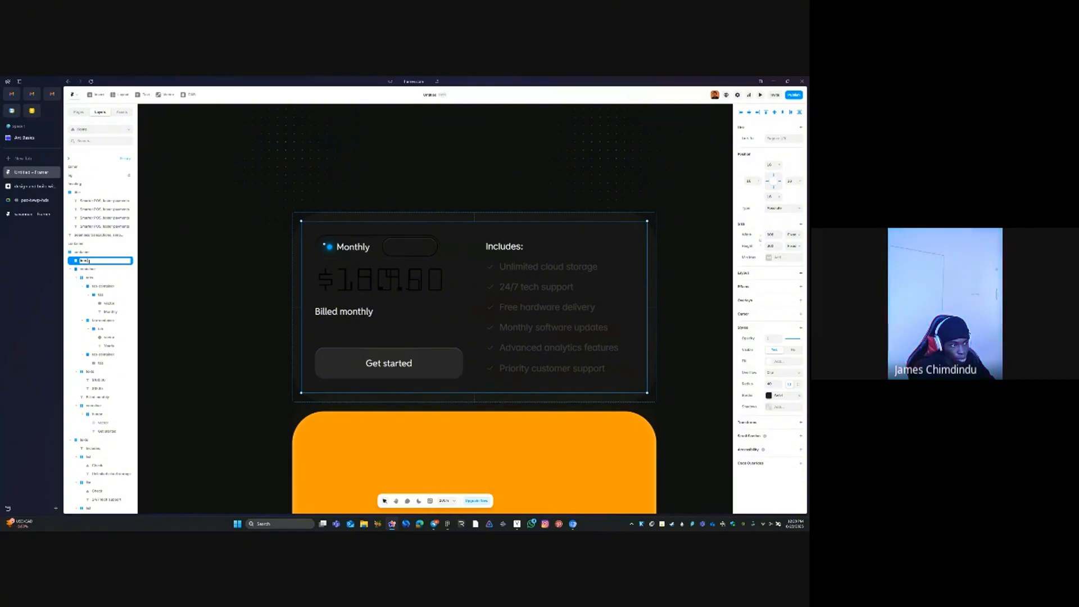
pyautogui.write('er')
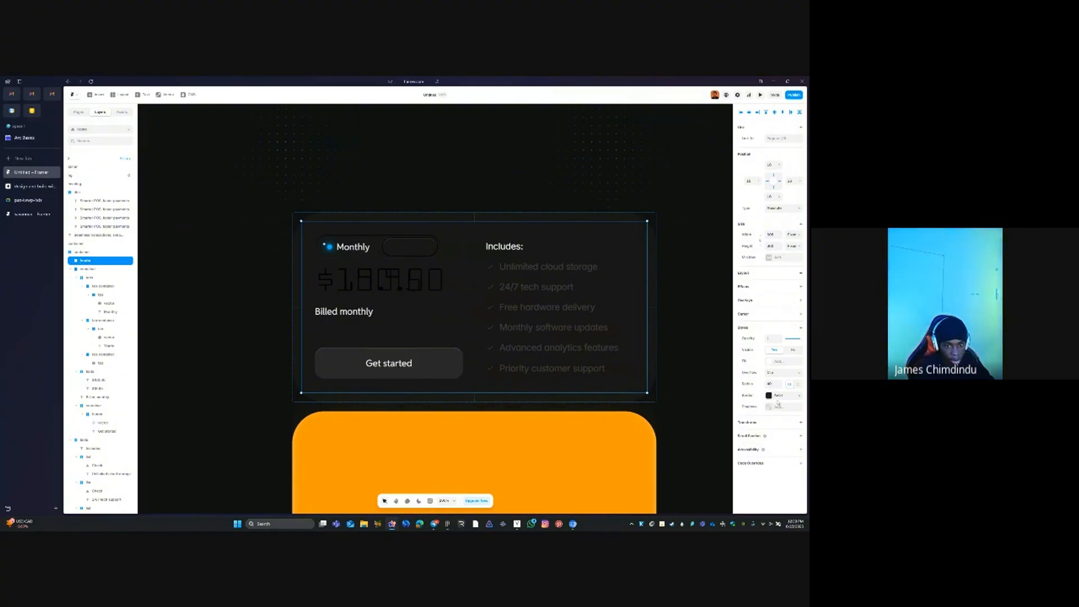
# Switch to Figma and examine the dark card's inner outline up close, leaving the glow's vector editing
pyautogui.click(778, 395)
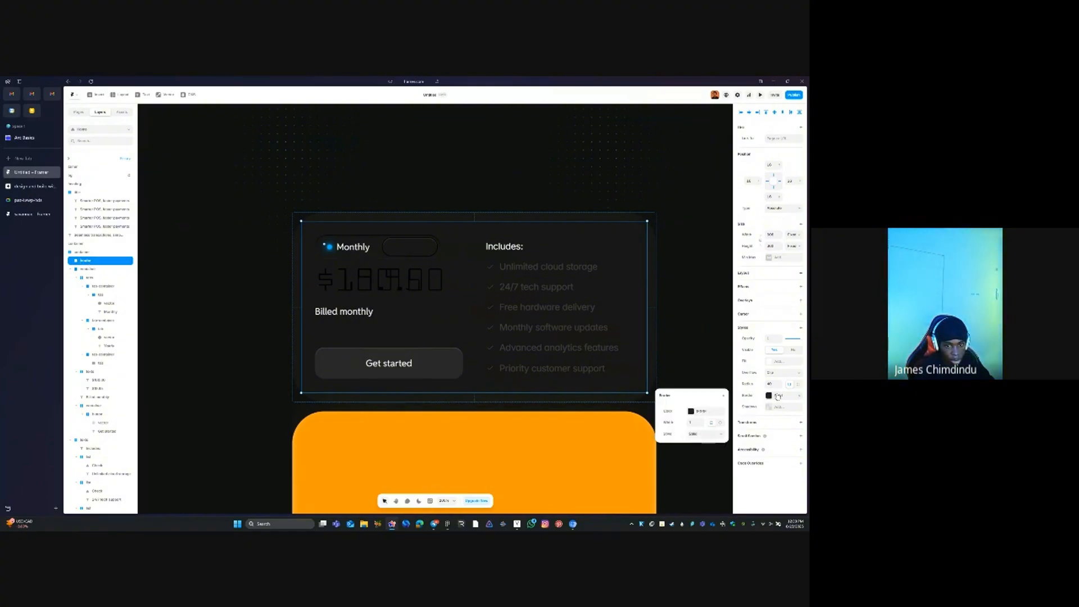
pyautogui.click(447, 524)
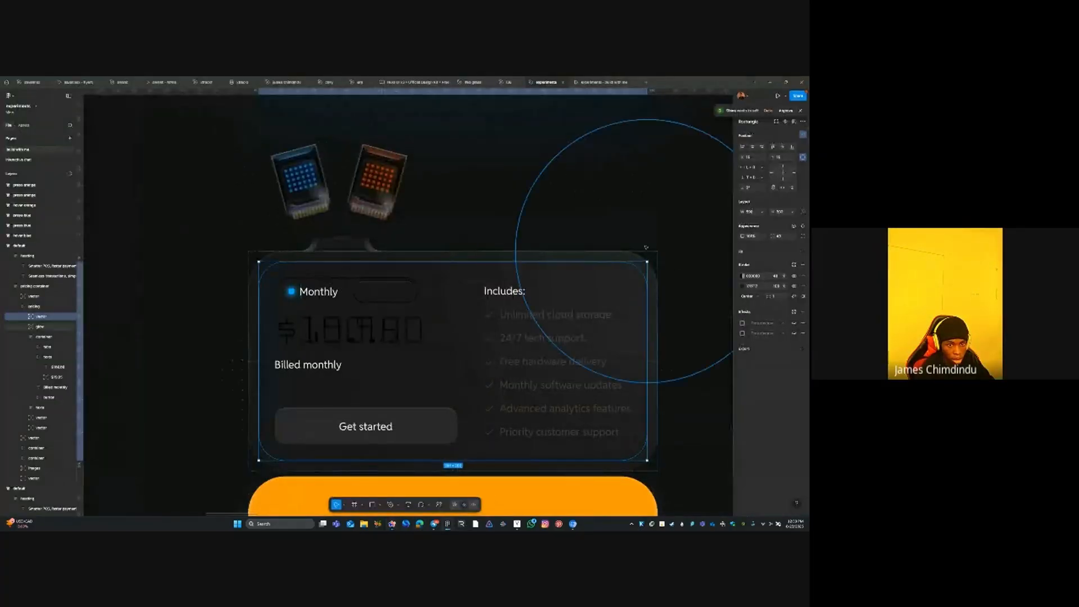
pyautogui.click(607, 261)
pyautogui.scroll(10, 621, 270)
pyautogui.click(543, 276)
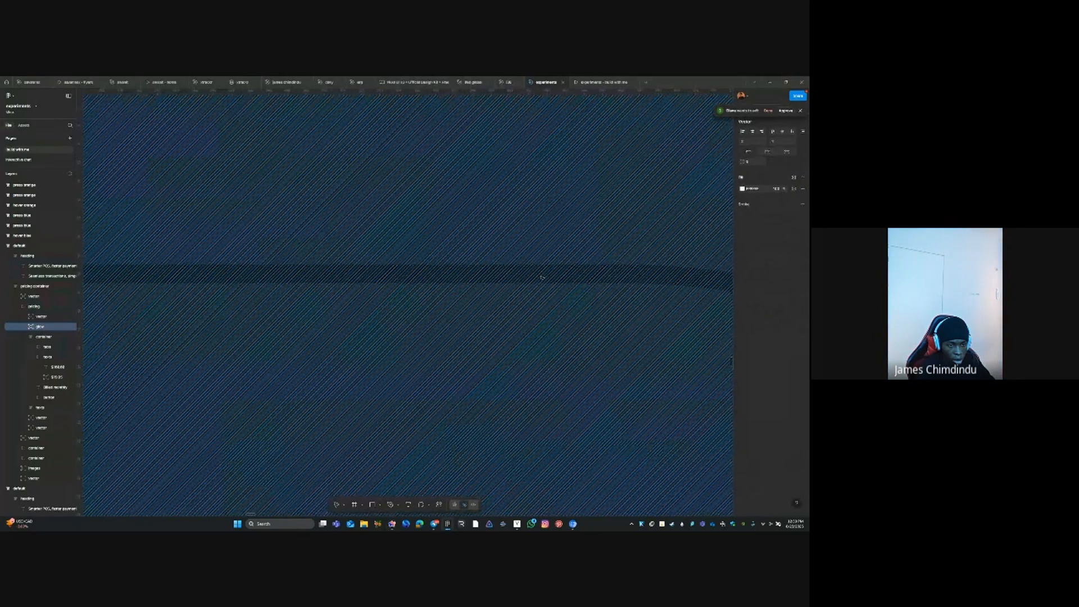
pyautogui.press('Escape')
pyautogui.press('Escape')
pyautogui.scroll(-4, 669, 281)
pyautogui.scroll(-3, 670, 280)
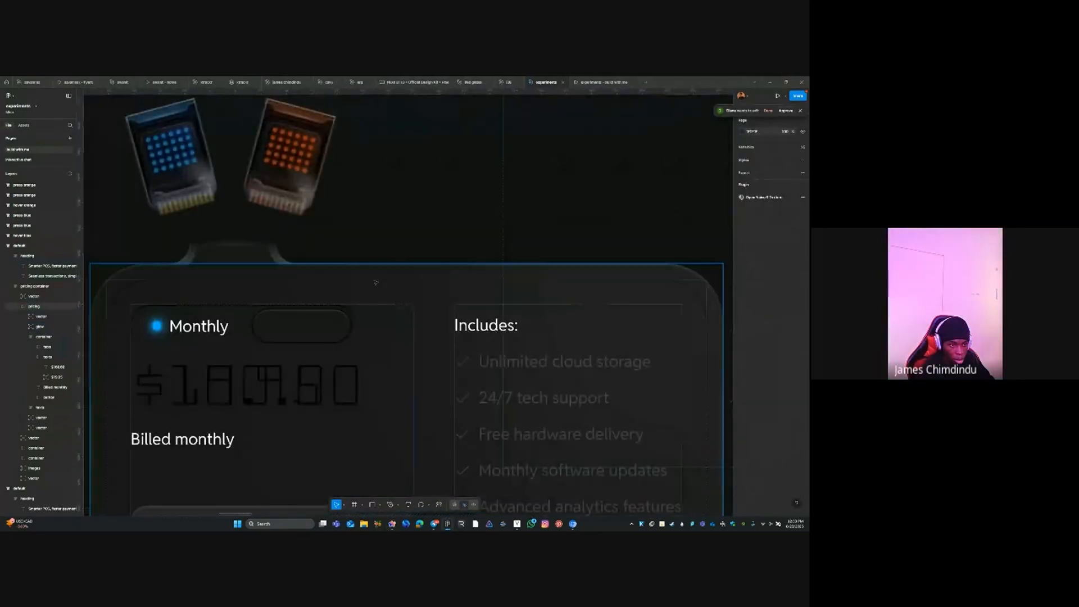
# Select the inner outline, sample its colour from the canvas with the eyedropper, and undo the stroke change
pyautogui.keyDown('ctrl'); pyautogui.click(243, 280); pyautogui.keyUp('ctrl')
pyautogui.scroll(8, 243, 284)
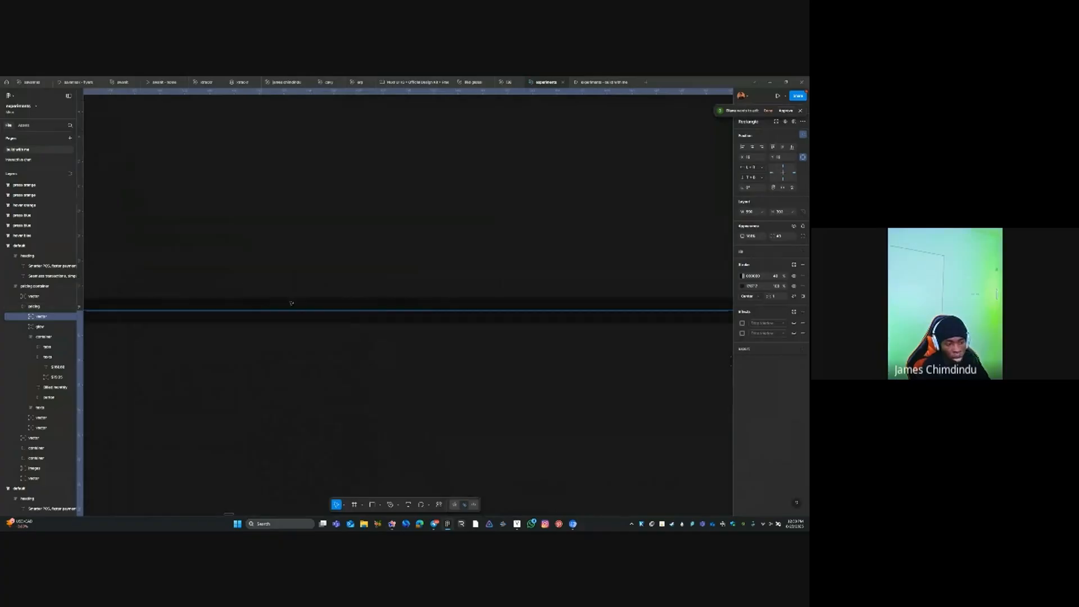
pyautogui.press('i')
pyautogui.click(302, 309)
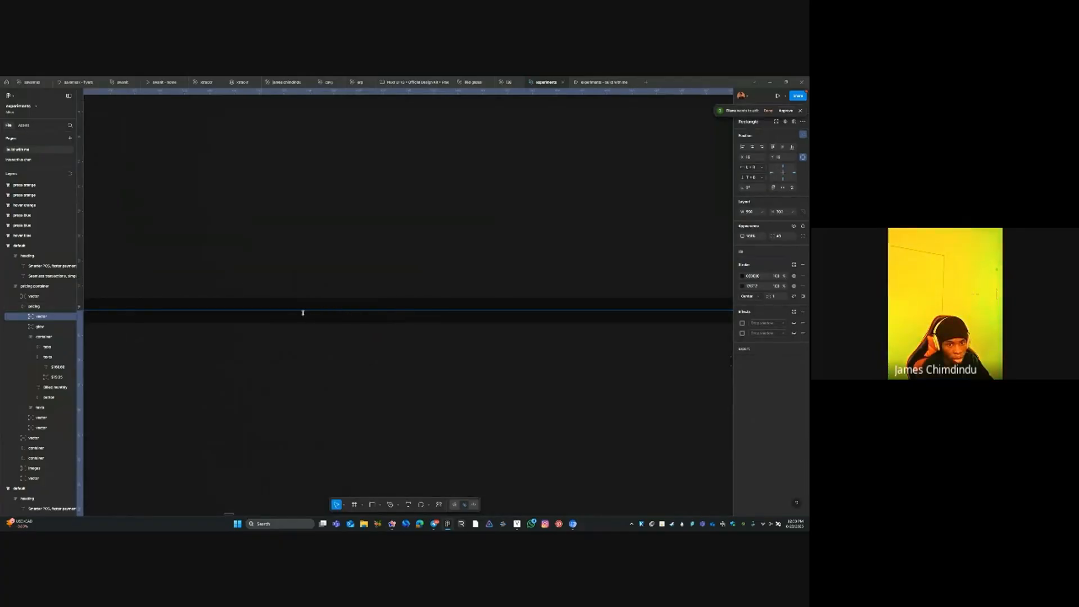
pyautogui.hotkey('ctrl', 'z')
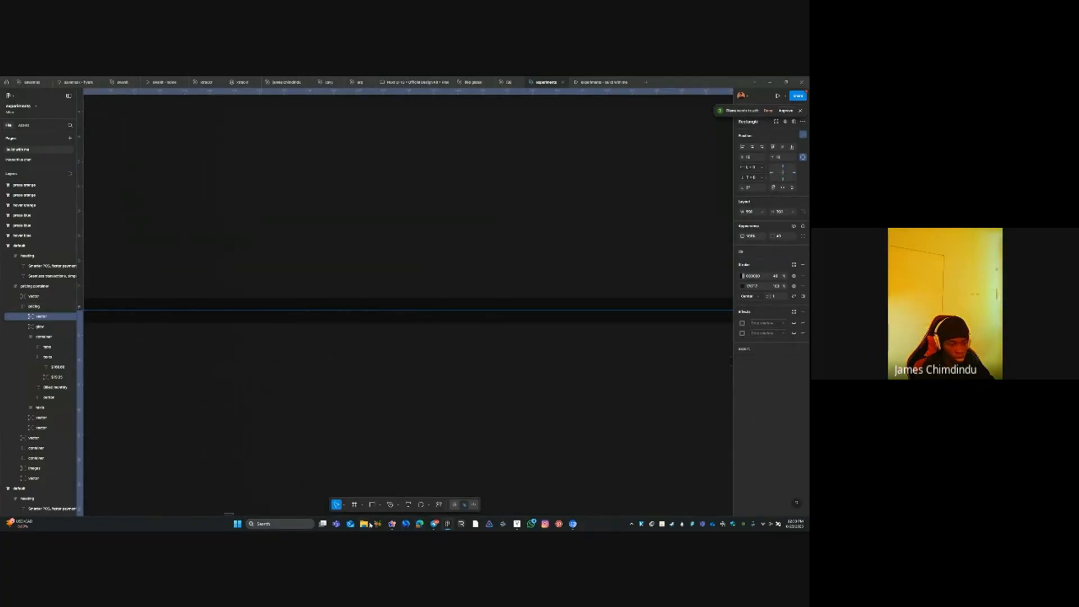
# Return to Framer, change the border frame's line colour to near-black, and check the card with nothing selected
pyautogui.click(392, 524)
pyautogui.click(708, 412)
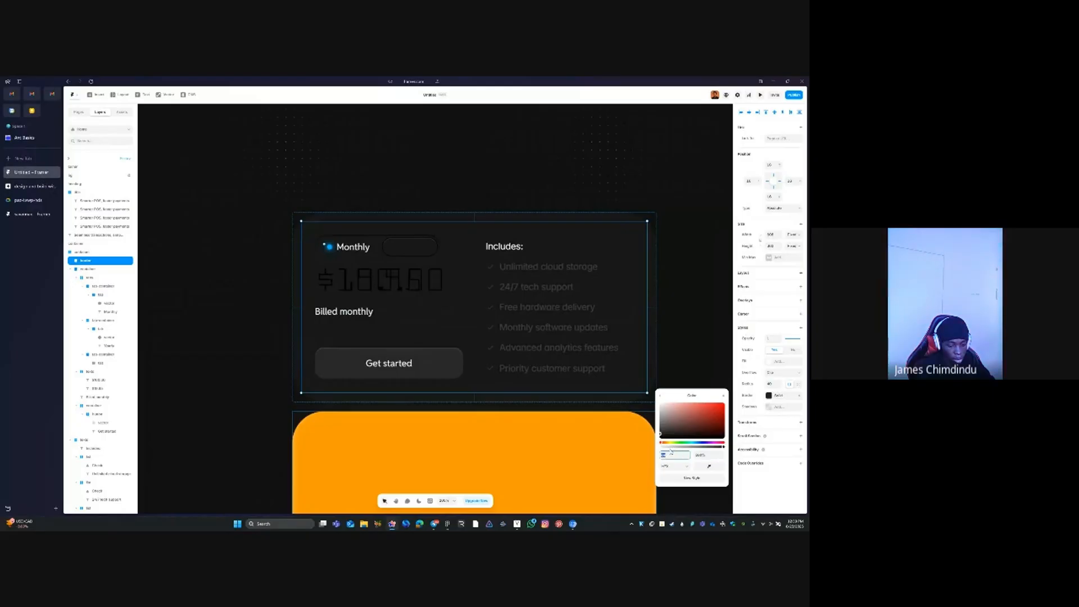
pyautogui.write('0')
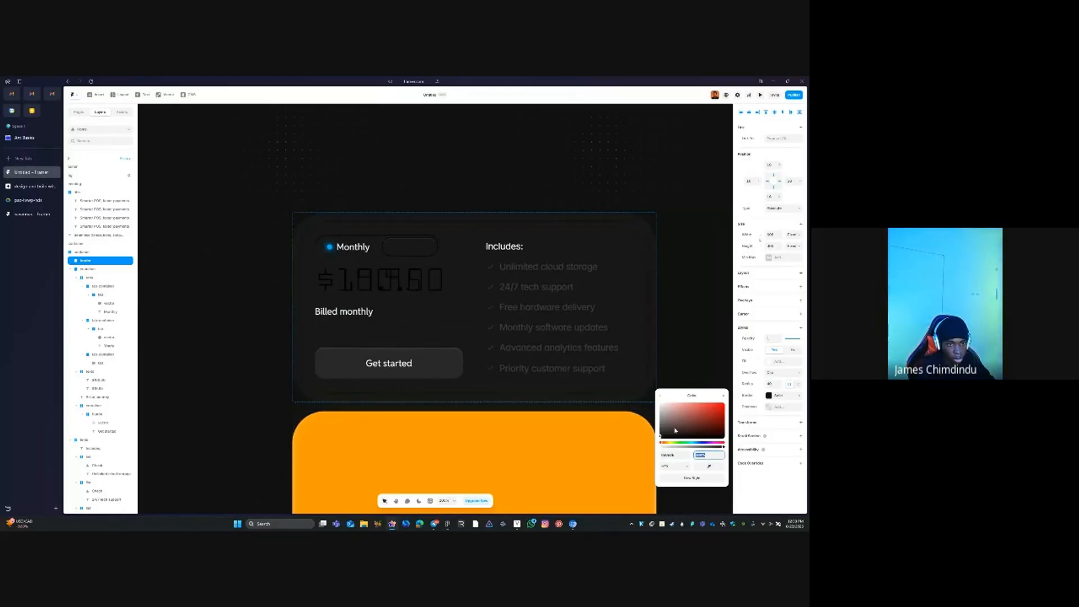
pyautogui.click(679, 161)
pyautogui.scroll(-3, 248, 261)
pyautogui.scroll(-2, 247, 260)
pyautogui.scroll(4, 373, 224)
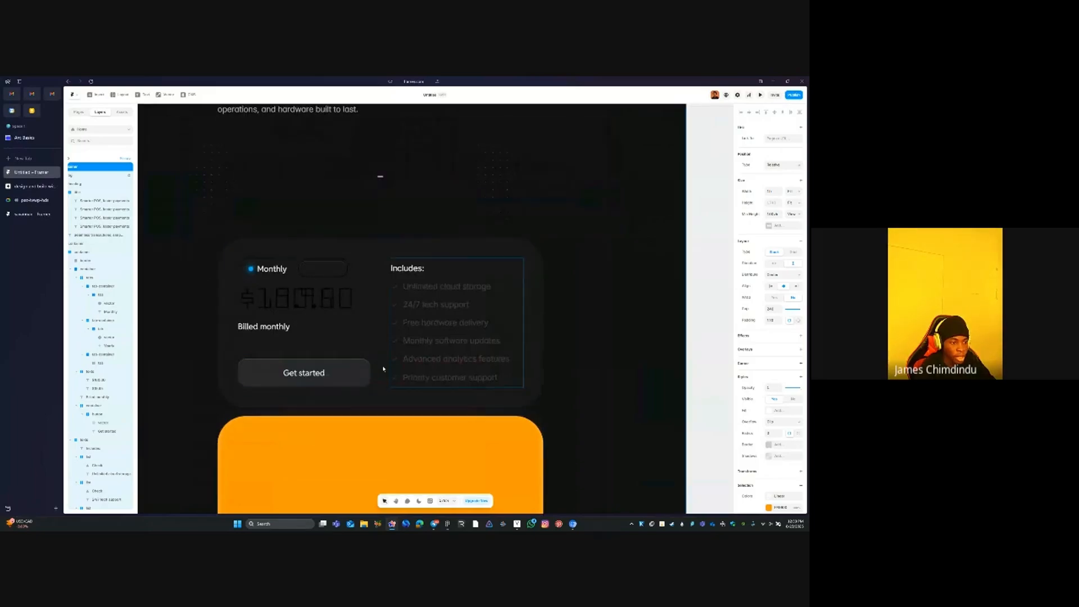
# Draw a small square frame inside the dark card, fill it white, and round it into a circle
pyautogui.click(347, 366)
pyautogui.click(494, 252)
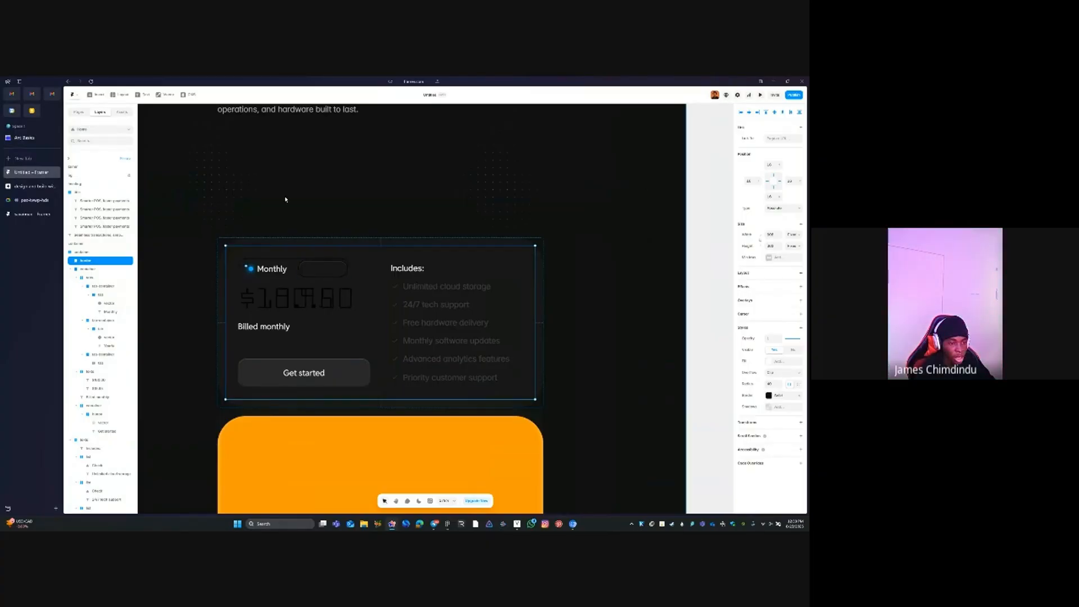
pyautogui.click(218, 288)
pyautogui.press('f')
pyautogui.moveTo(223, 271)
pyautogui.mouseDown()
pyautogui.moveTo(267, 319)
pyautogui.moveTo(334, 356)
pyautogui.mouseUp()
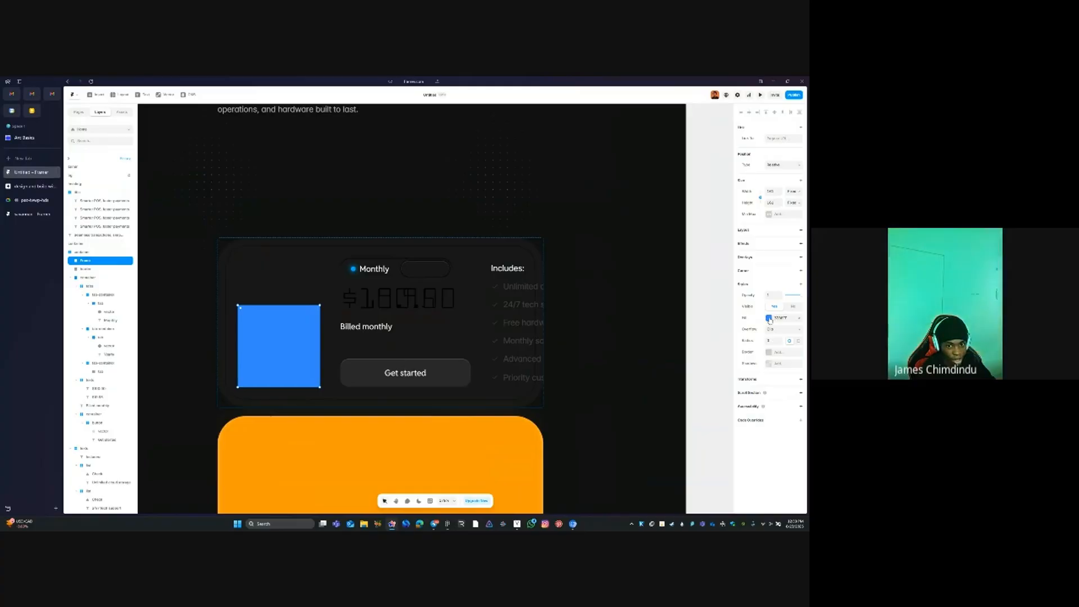
pyautogui.click(770, 319)
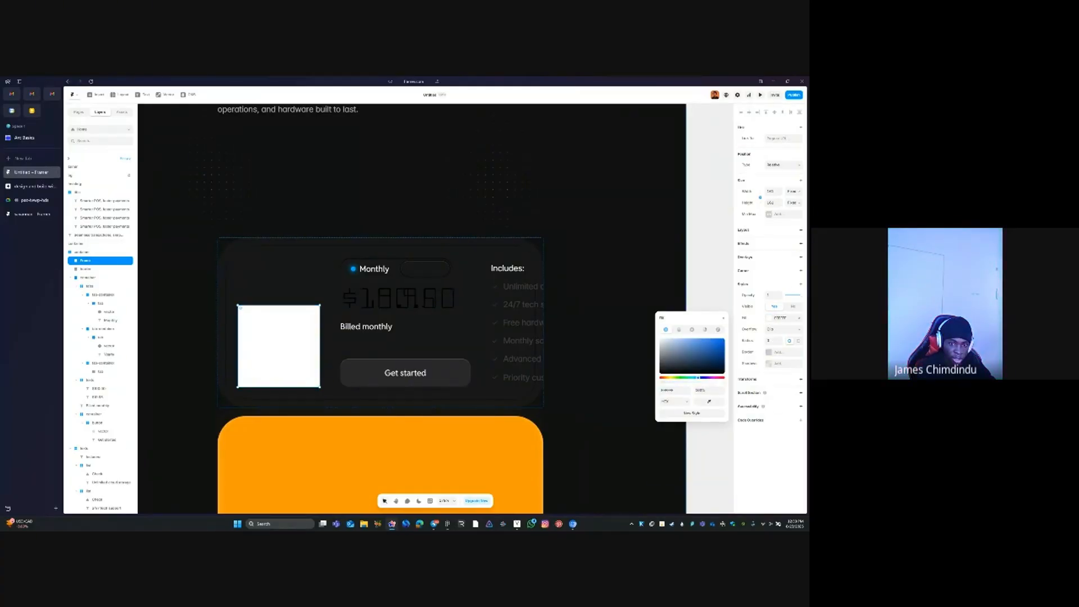
pyautogui.click(771, 340)
pyautogui.press('Return')
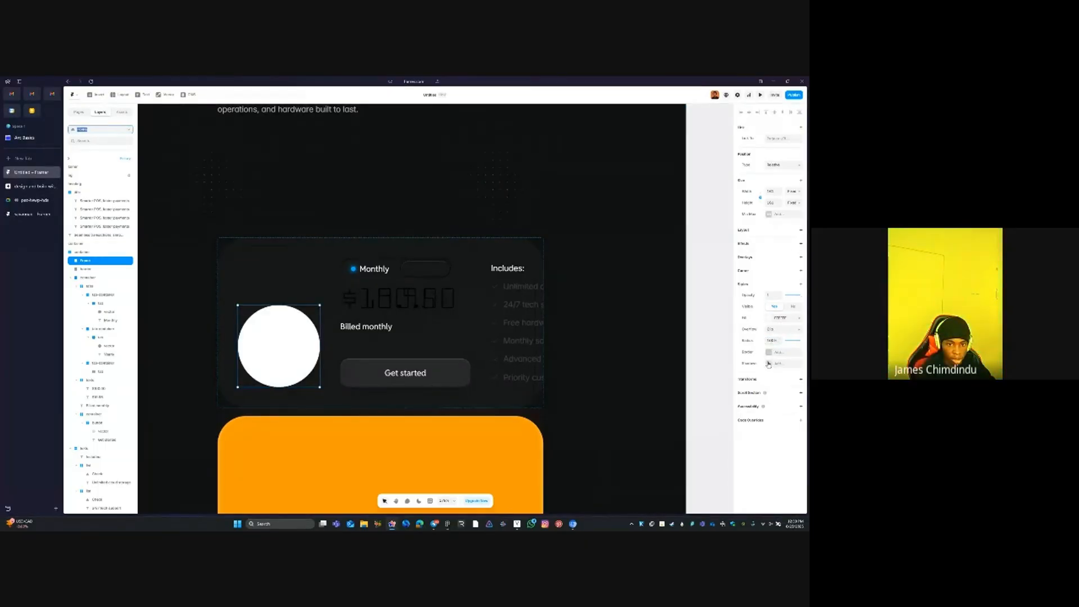
# Enlarge the white circle so that it extends past the dark card's upper edge
pyautogui.click(772, 192)
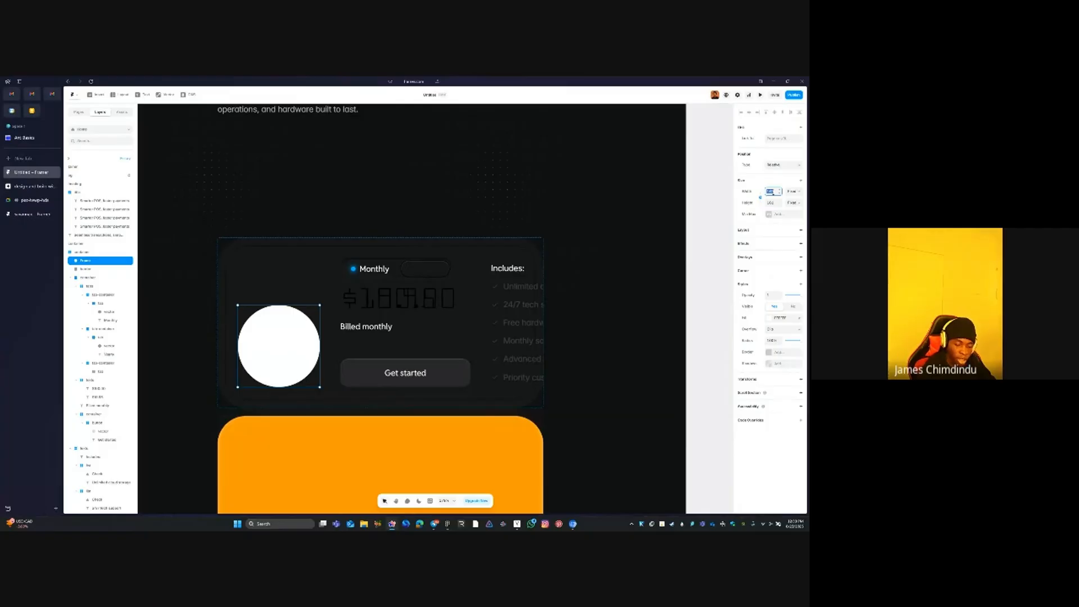
pyautogui.write('300')
pyautogui.press('Return')
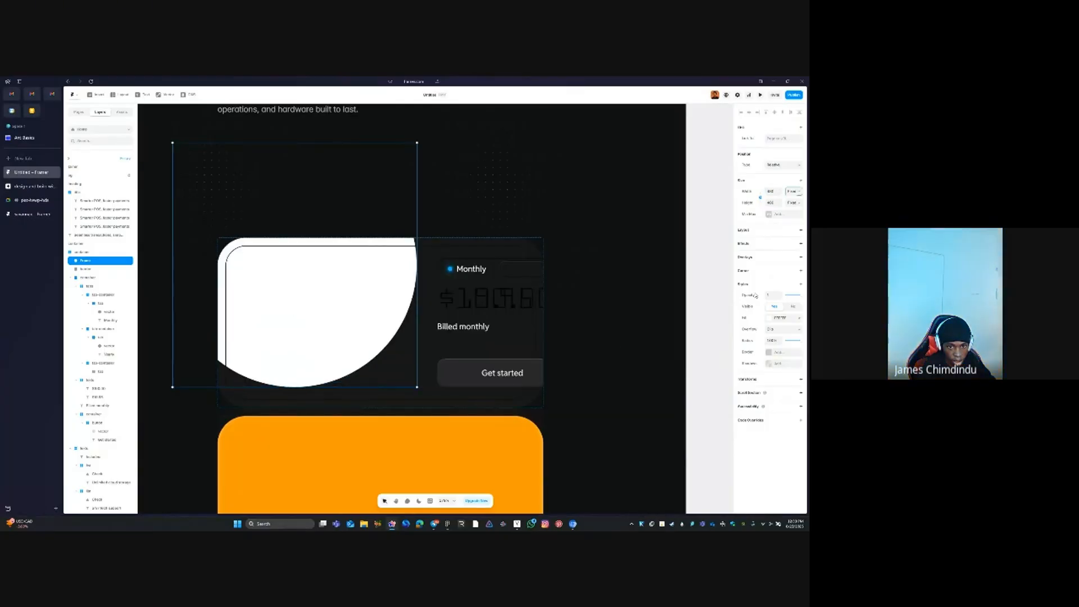
# Add a blur filter of 100 to the white circle in the dark card
pyautogui.click(755, 289)
pyautogui.moveTo(731, 320)
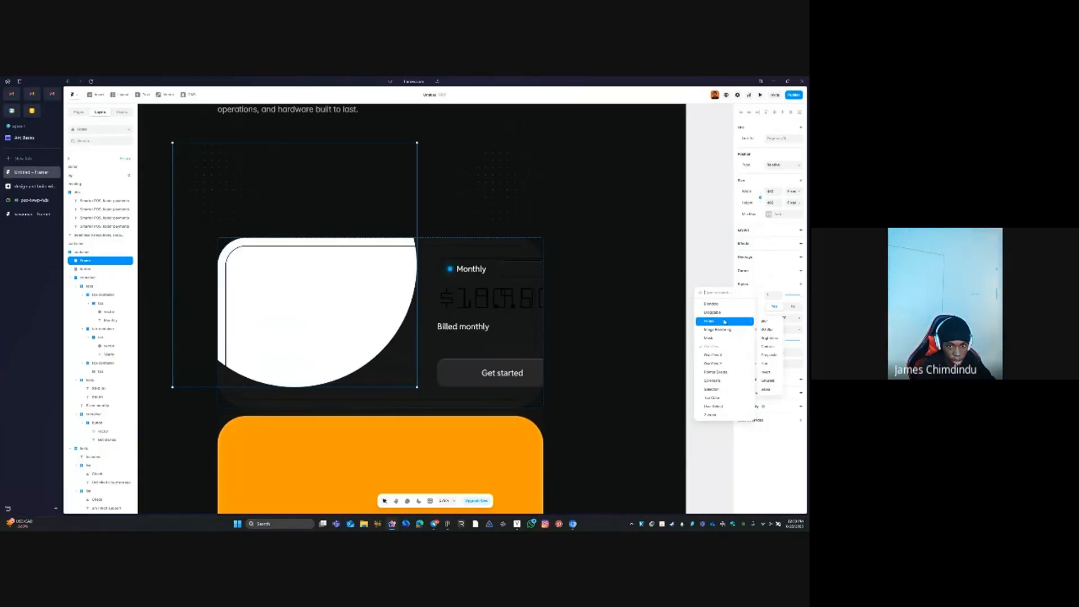
pyautogui.click(774, 329)
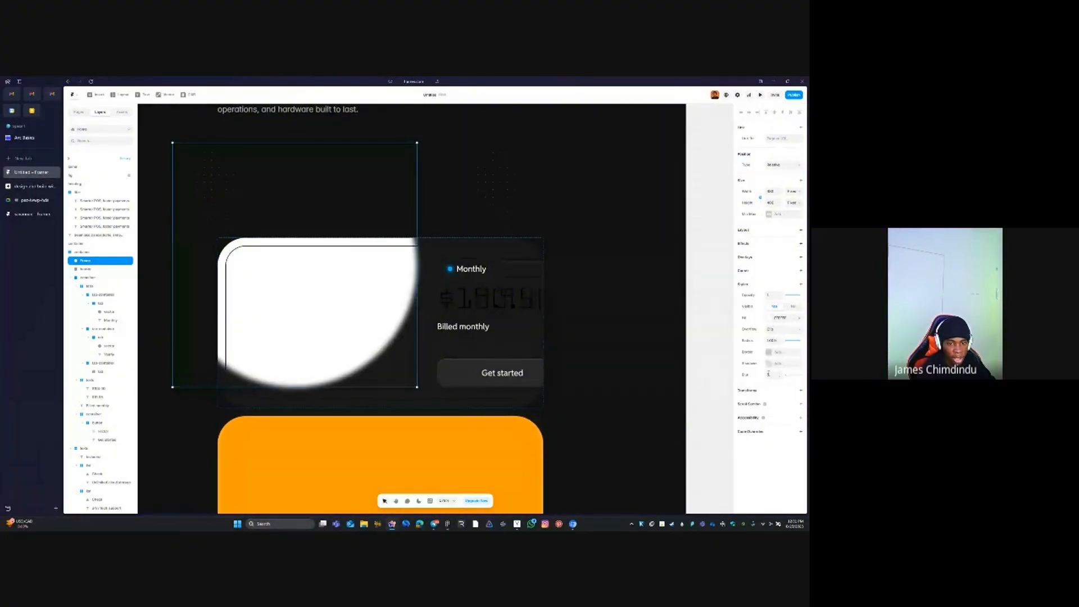
pyautogui.write('100')
pyautogui.press('Return')
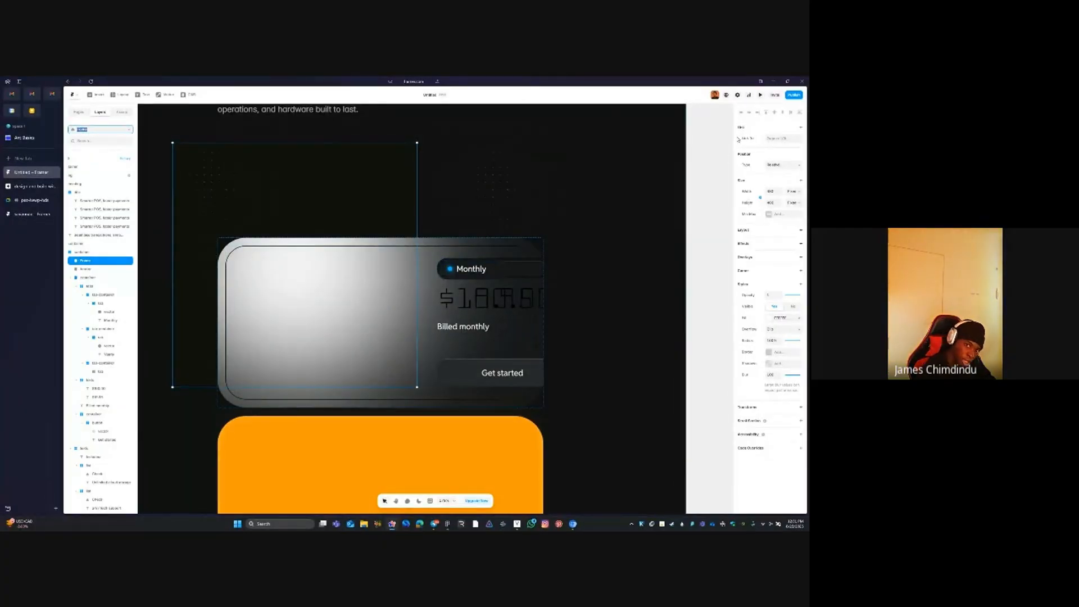
# Make the blurred circle absolutely positioned and move it over the card's upper-right corner with a top offset of -240
pyautogui.click(784, 165)
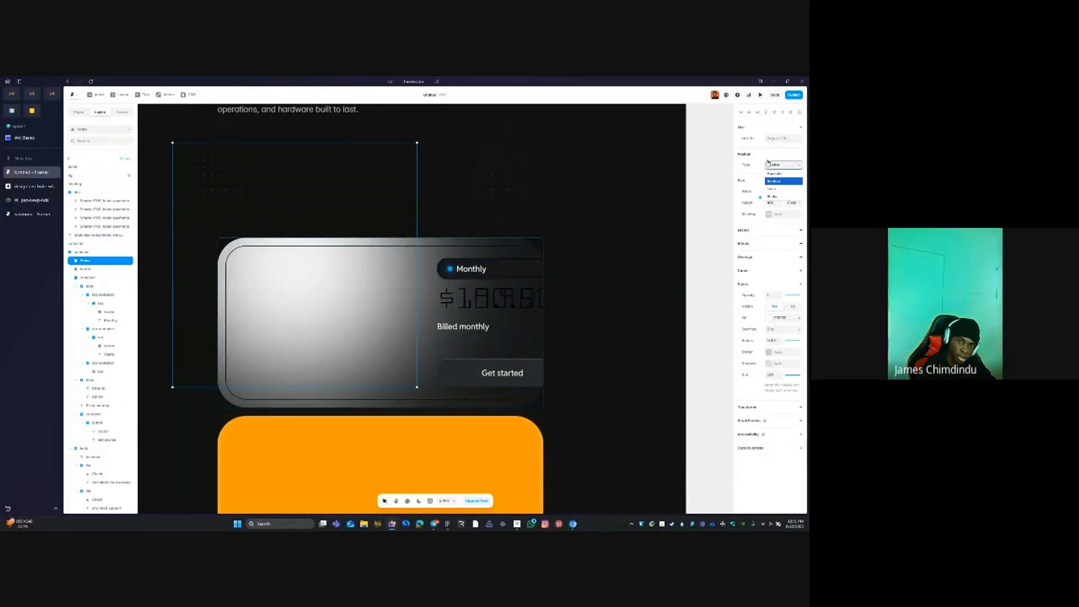
pyautogui.click(768, 169)
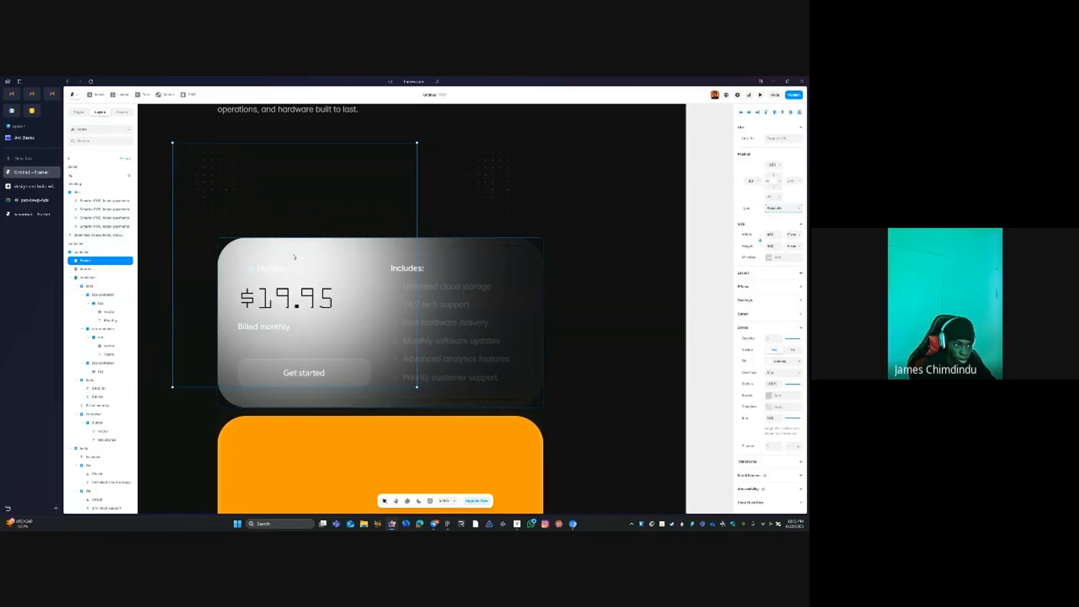
pyautogui.moveTo(309, 262); pyautogui.dragTo(500, 273)
pyautogui.moveTo(518, 263); pyautogui.dragTo(540, 256)
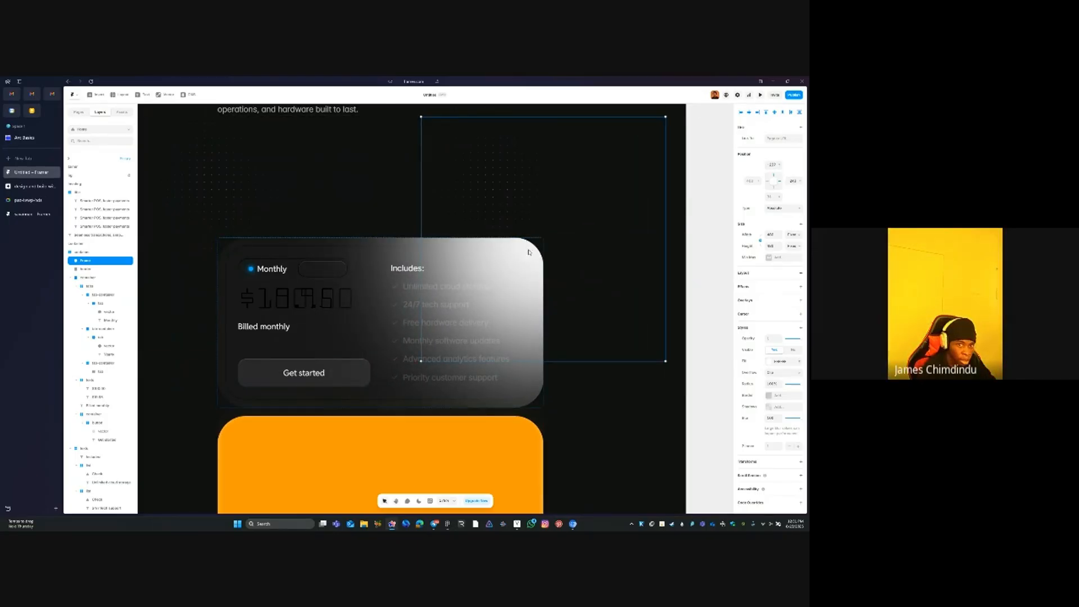
pyautogui.click(772, 164)
pyautogui.write('-240')
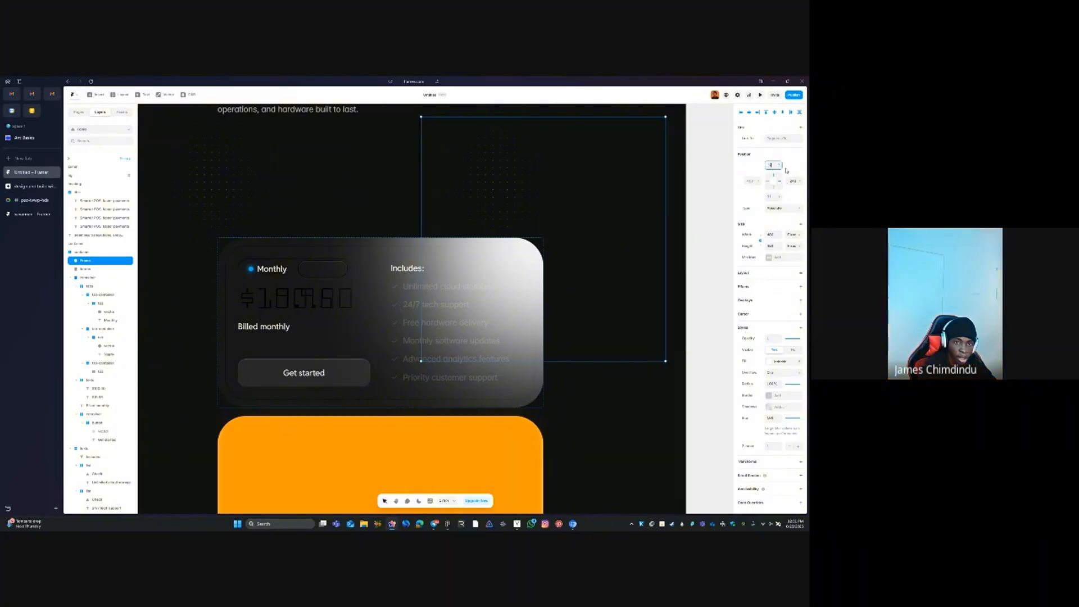
pyautogui.press('Tab')
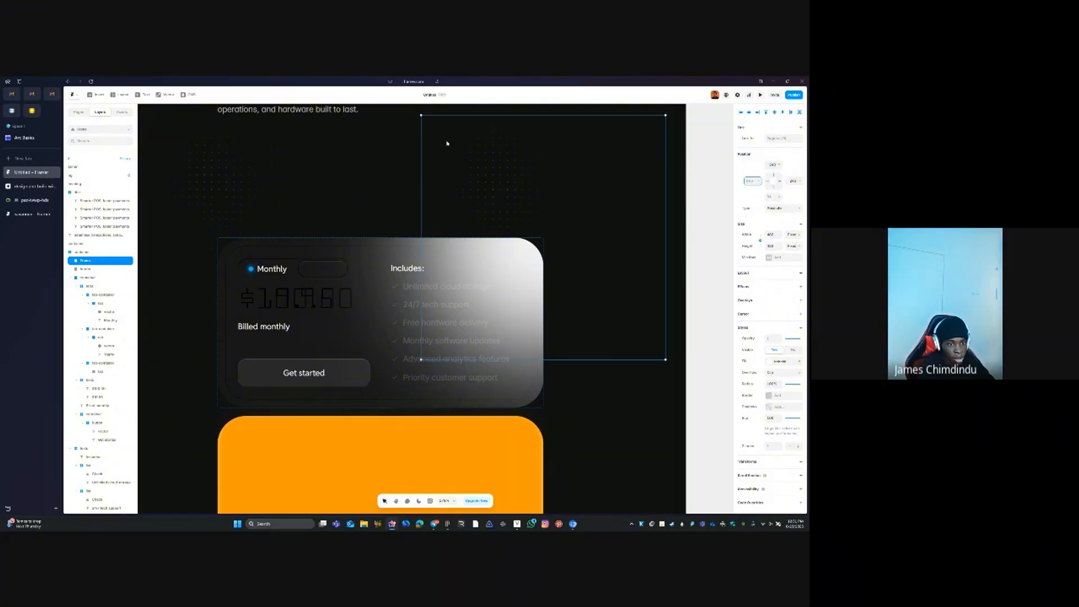
# Add a blending style to the glow circle and set its mode to Overlay
pyautogui.click(765, 329)
pyautogui.click(723, 345)
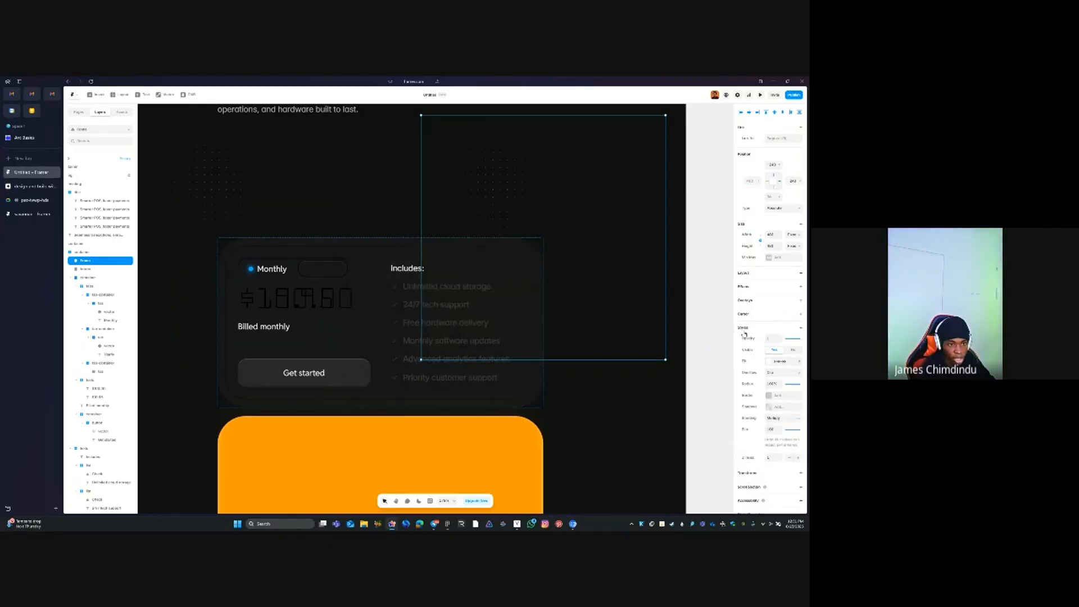
pyautogui.click(780, 419)
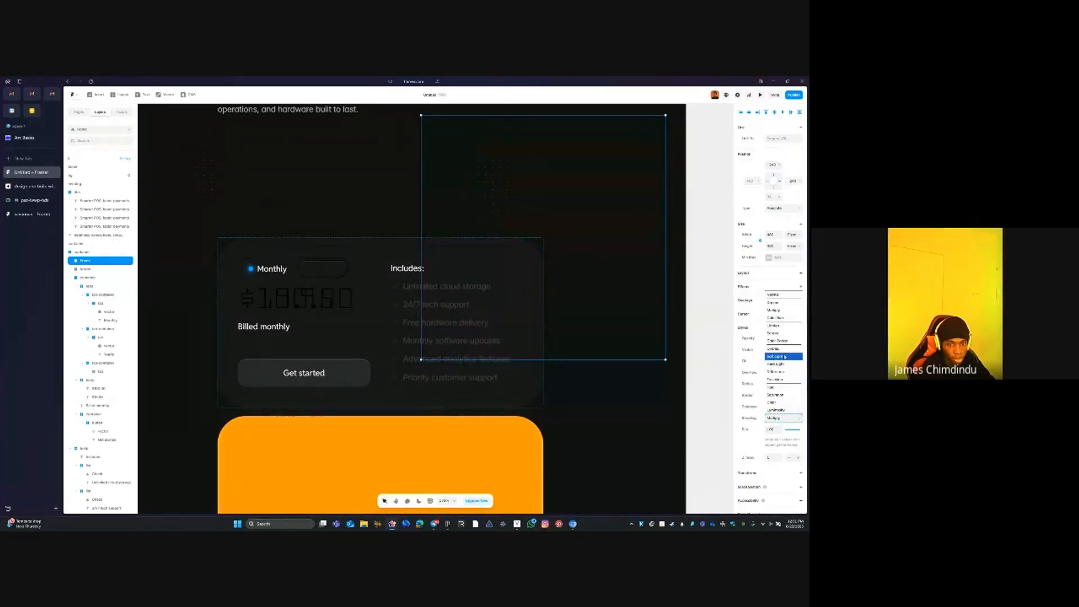
pyautogui.click(784, 354)
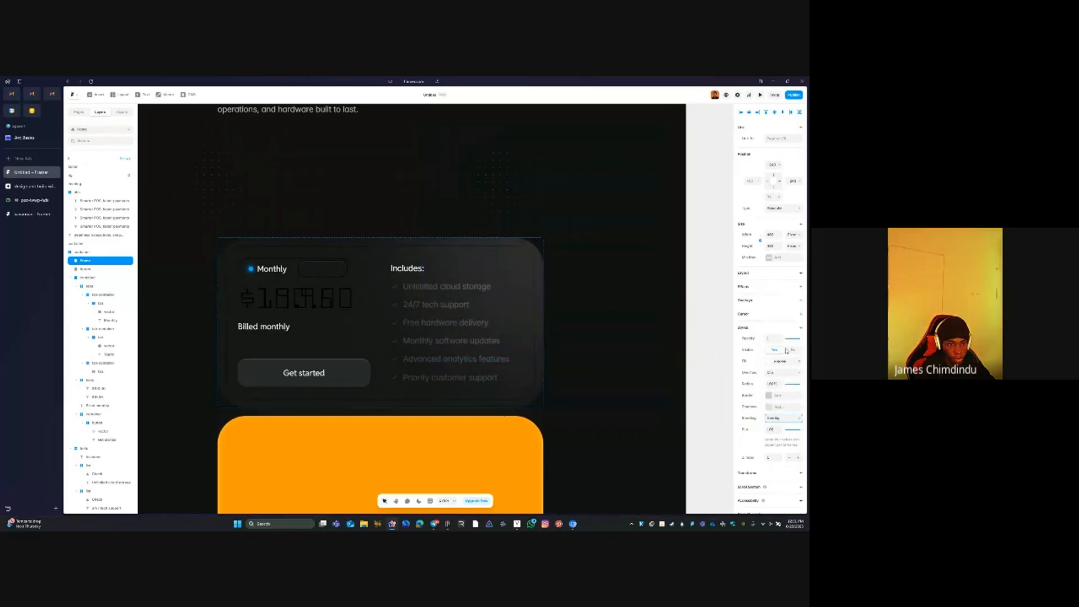
# Remove the z-index setting from the circular glow frame at the Monthly card's upper corner
pyautogui.click(350, 200)
pyautogui.click(522, 249)
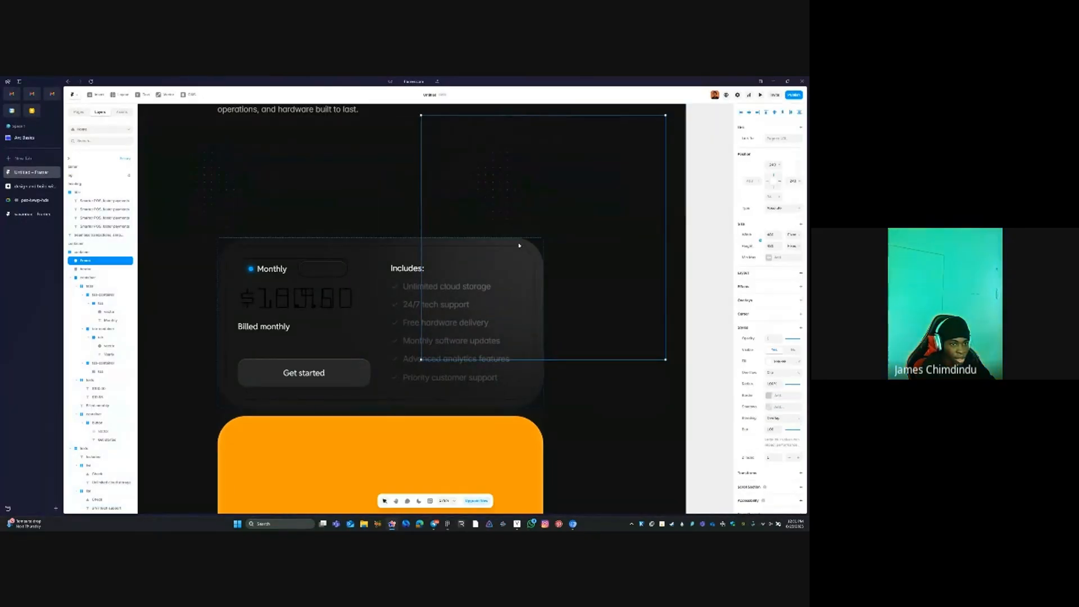
pyautogui.click(798, 459)
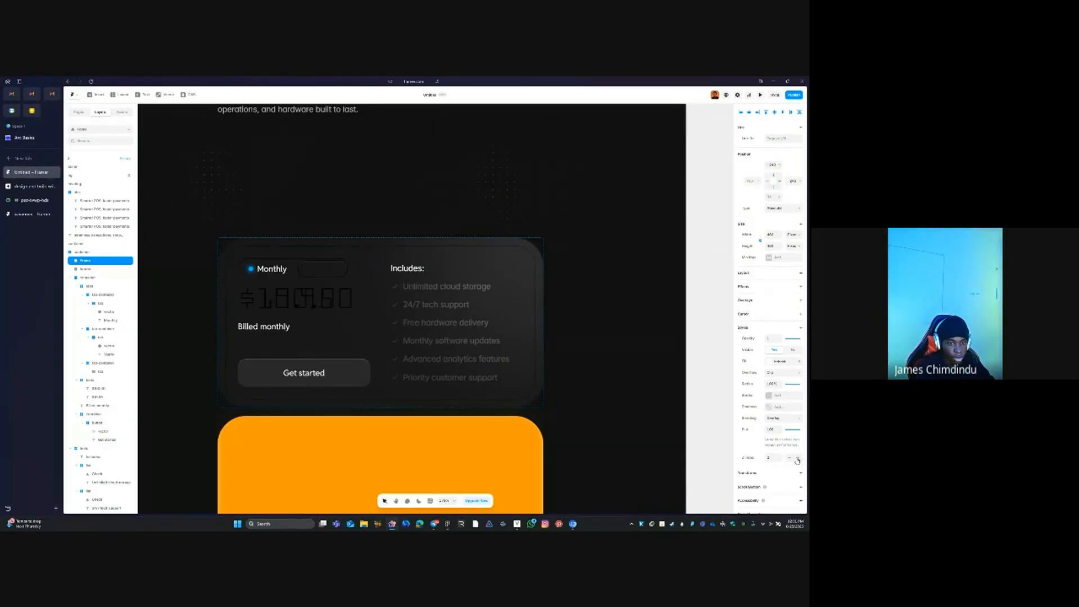
pyautogui.rightClick(747, 460)
pyautogui.click(753, 464)
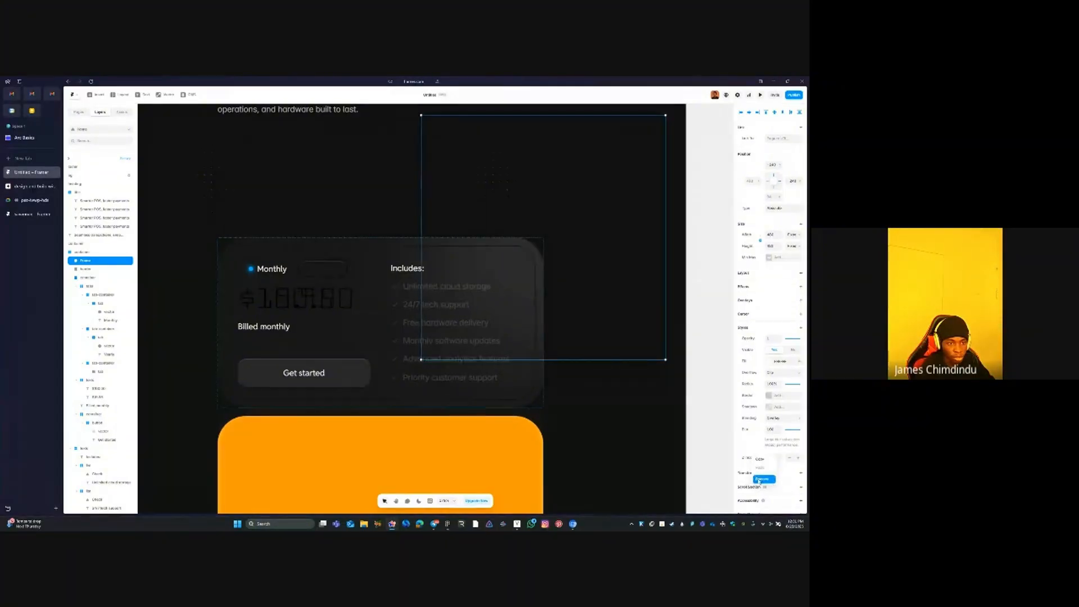
# Add a z-index setting to the inset border frame inside the Monthly card and lower its value
pyautogui.click(376, 245)
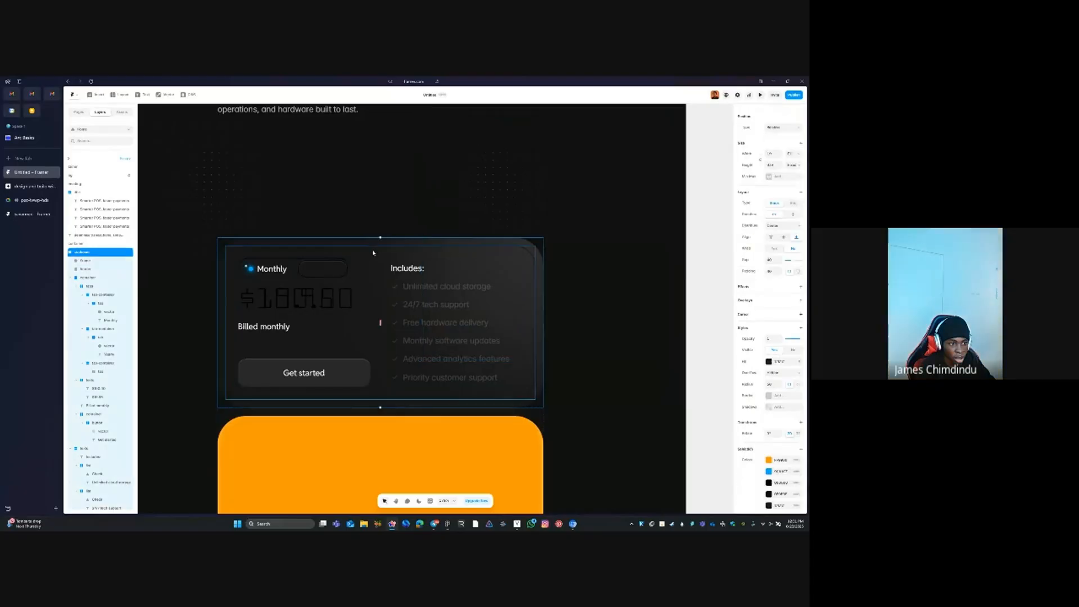
pyautogui.click(743, 329)
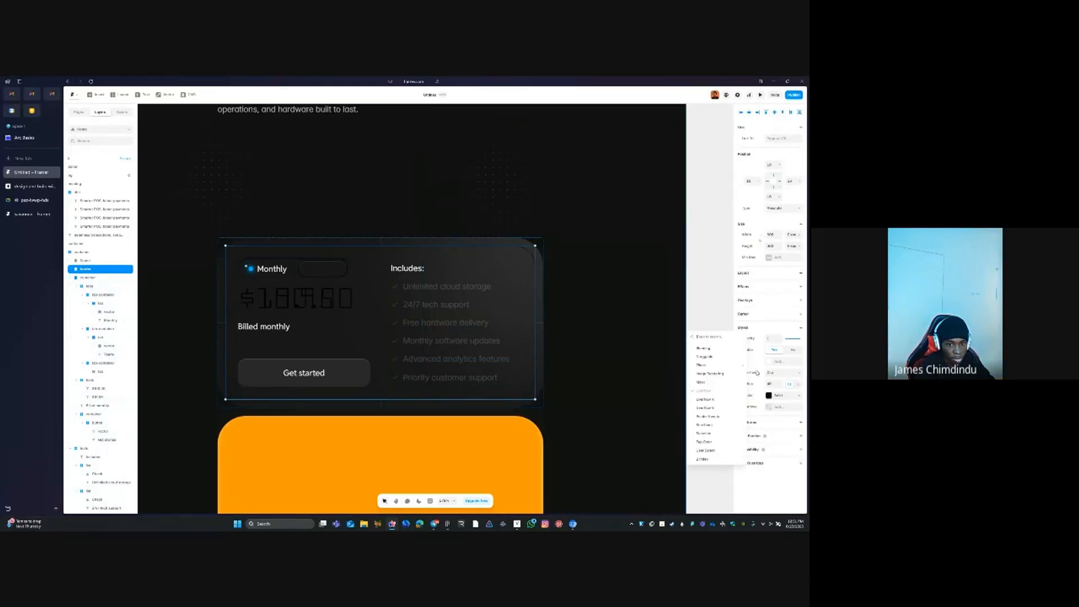
pyautogui.click(717, 459)
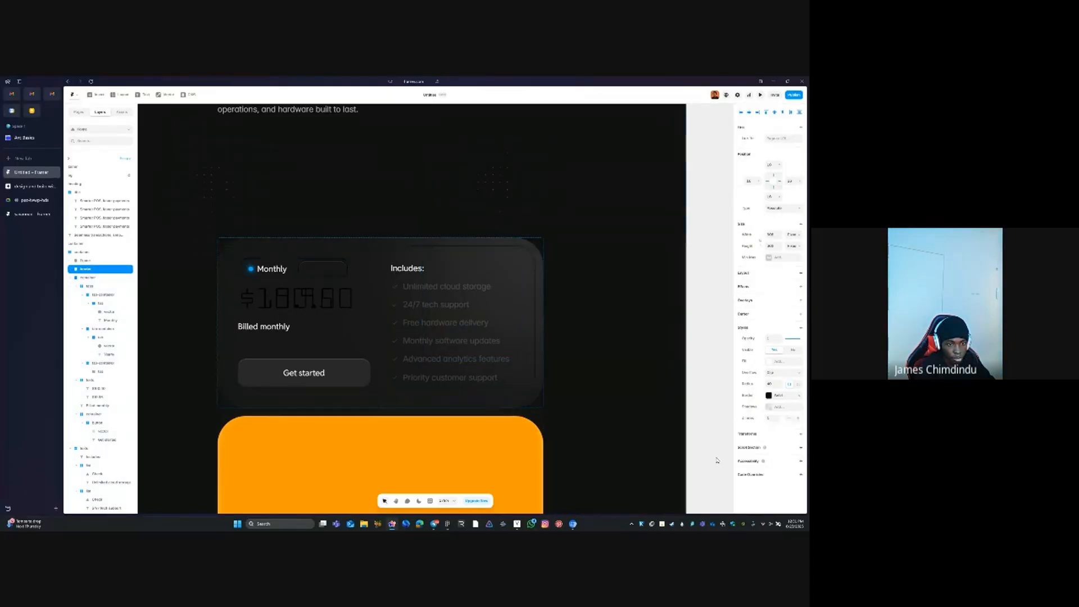
pyautogui.click(790, 419)
pyautogui.click(792, 419)
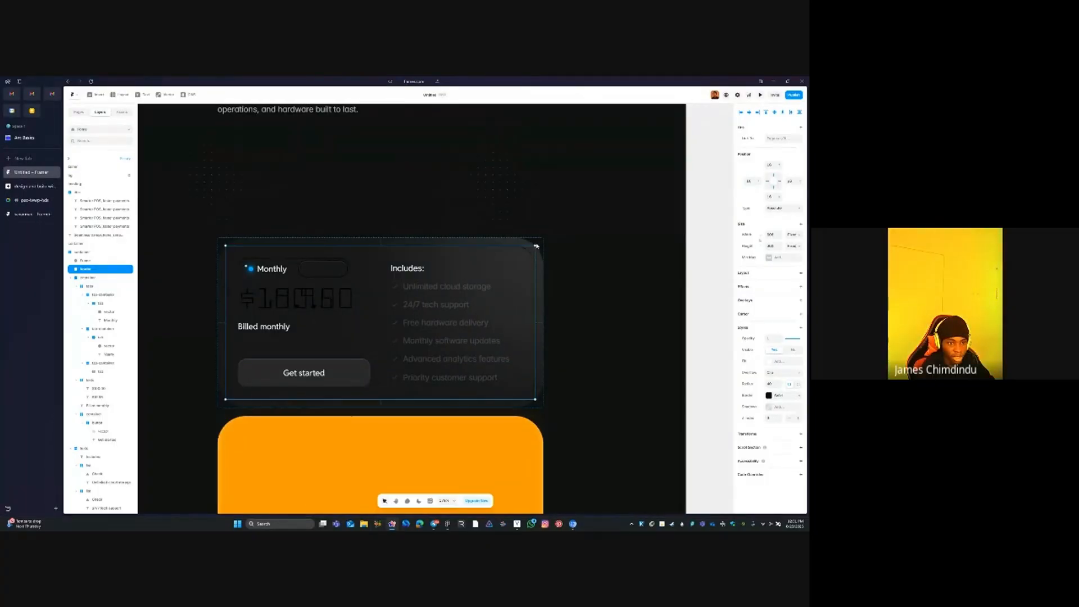
# Add a z-index setting to the circular glow frame again and adjust its value
pyautogui.click(516, 241)
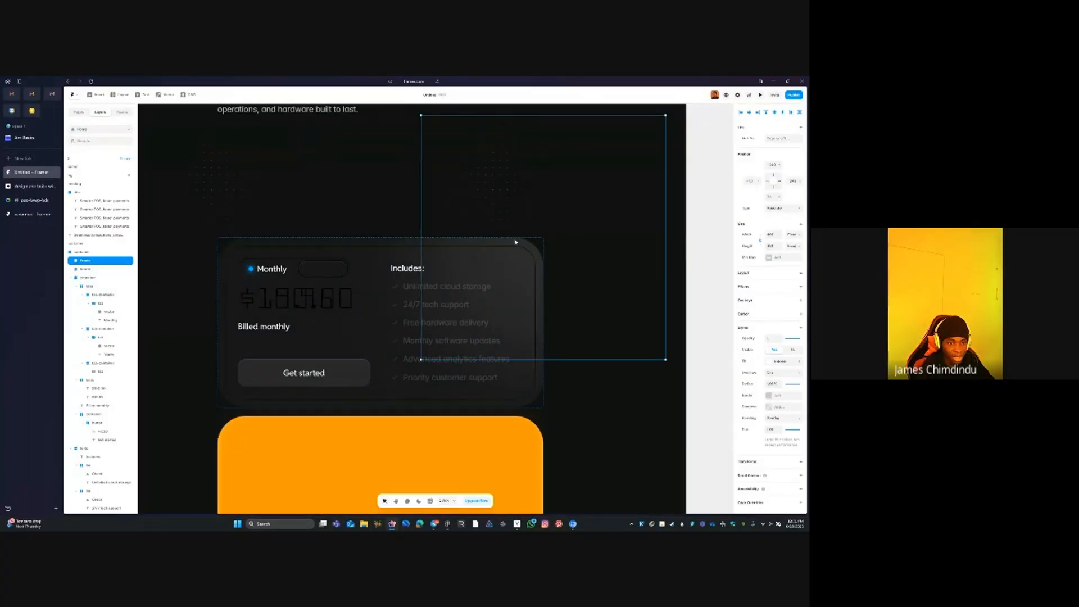
pyautogui.click(747, 330)
pyautogui.click(735, 455)
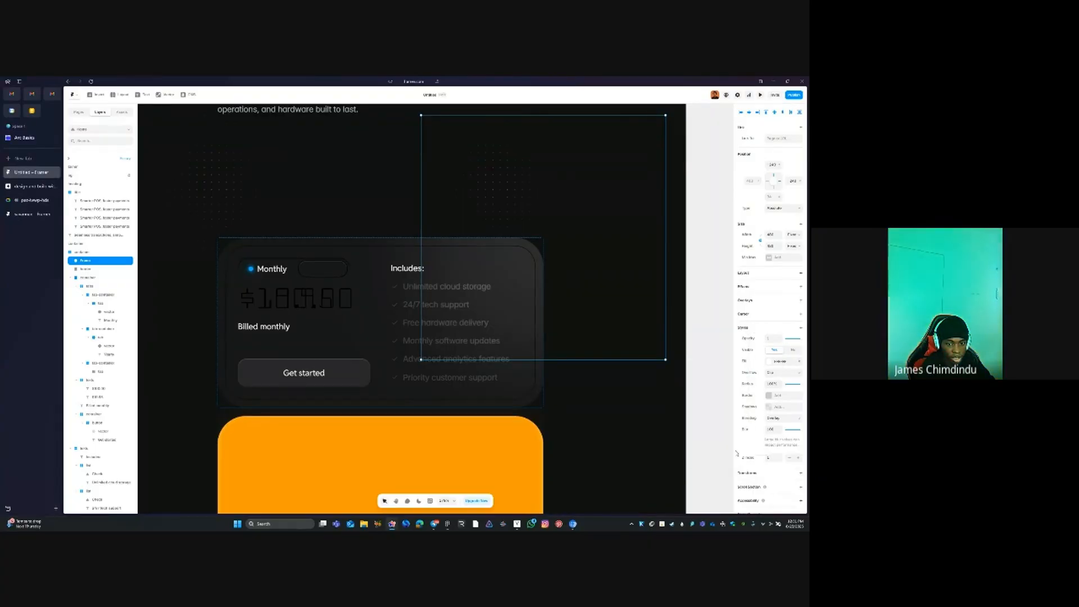
pyautogui.click(798, 459)
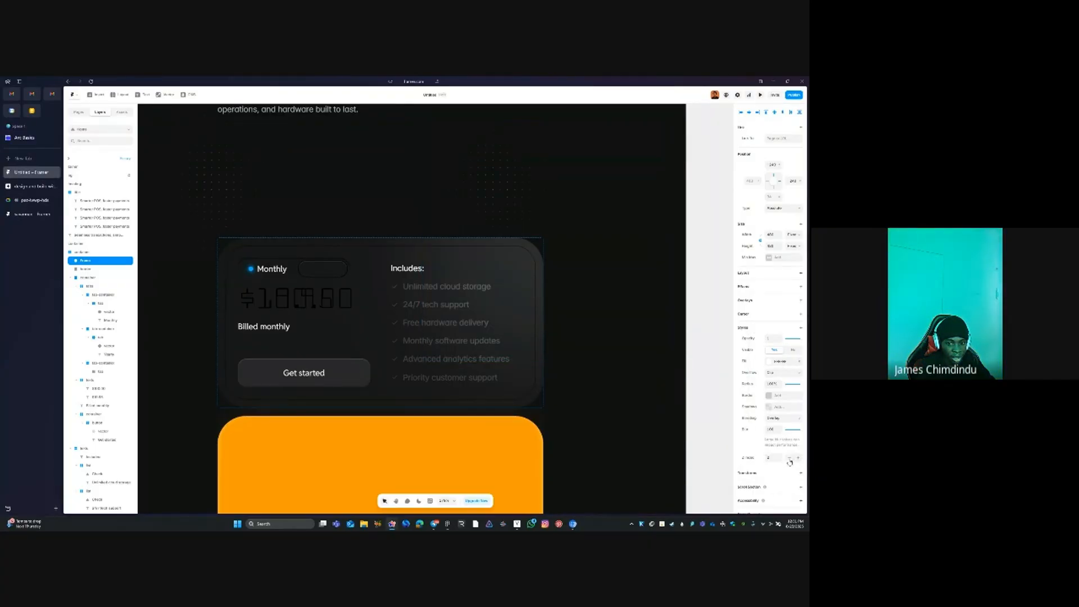
pyautogui.click(378, 176)
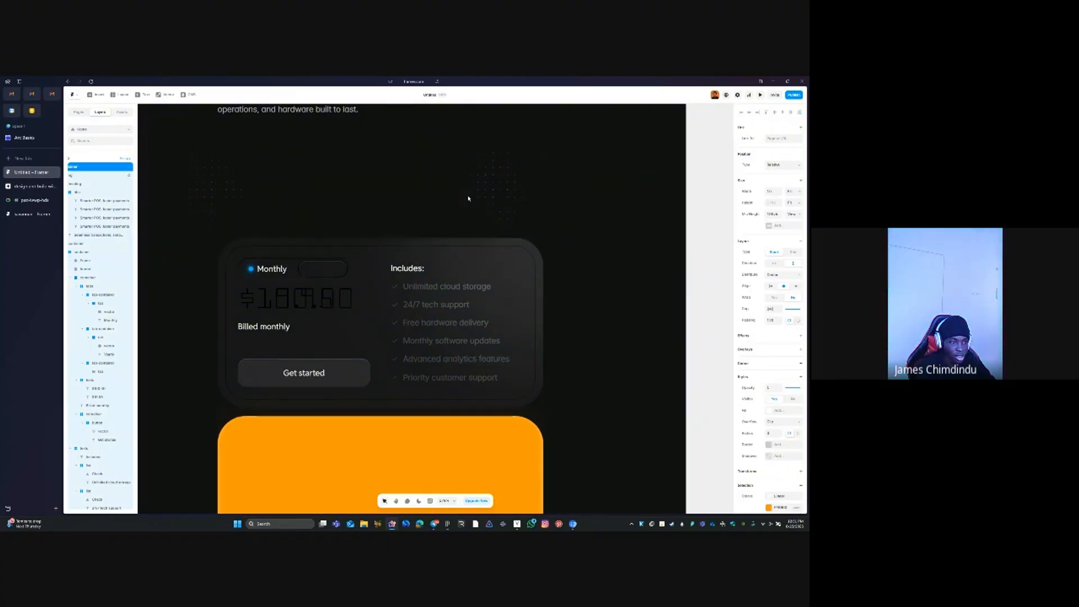
# Lower the opacity of the dimmed text colour used for the feature items in the Includes list
pyautogui.scroll(-5, 468, 199)
pyautogui.keyDown('ctrl'); pyautogui.click(408, 270); pyautogui.keyUp('ctrl')
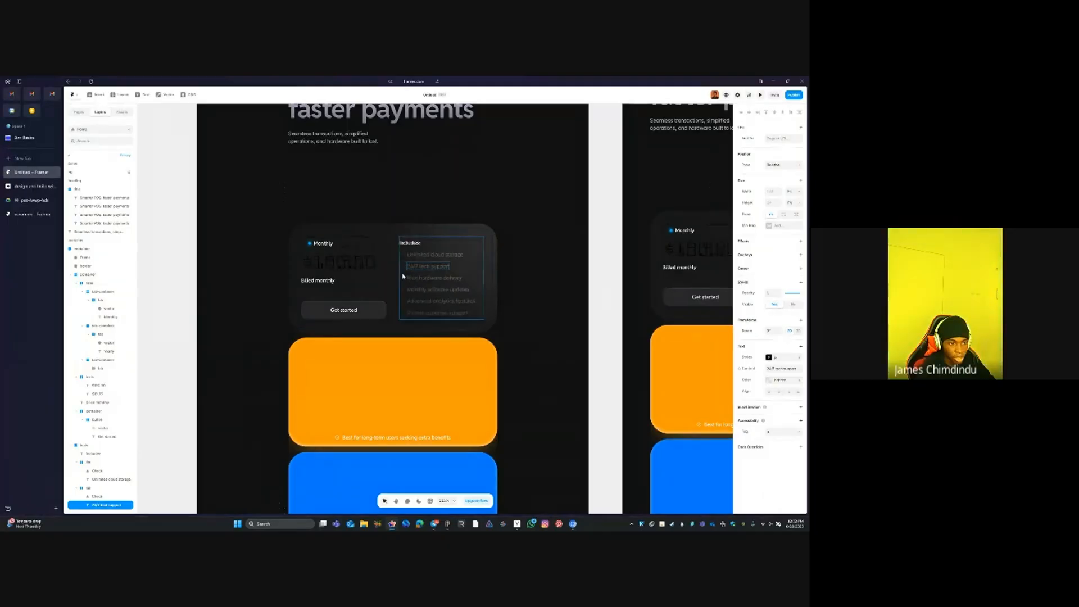
pyautogui.click(403, 276)
pyautogui.scroll(-1, 757, 379)
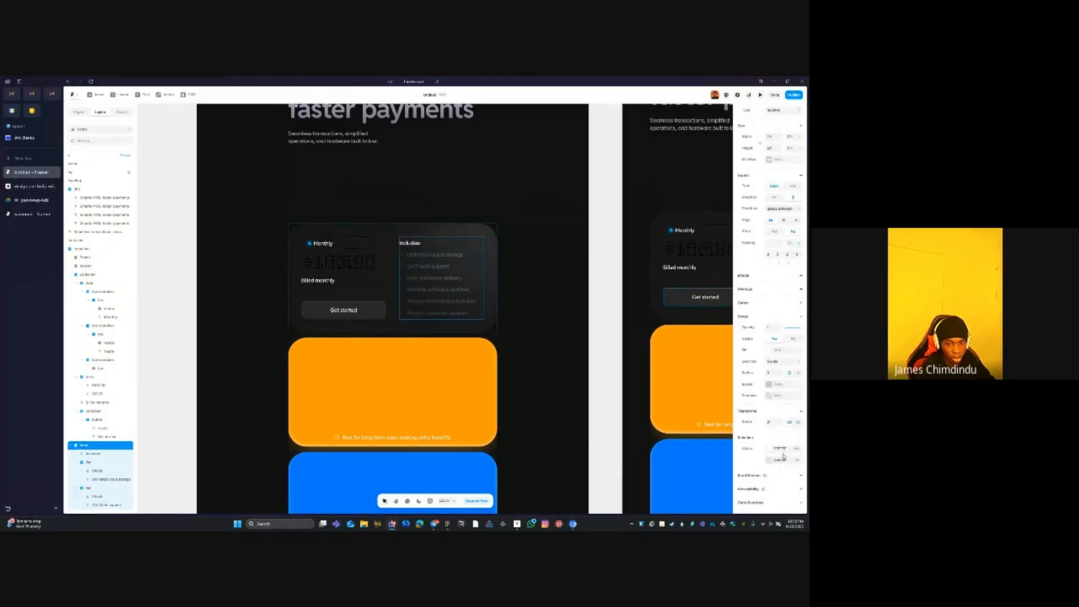
pyautogui.scroll(3, 407, 225)
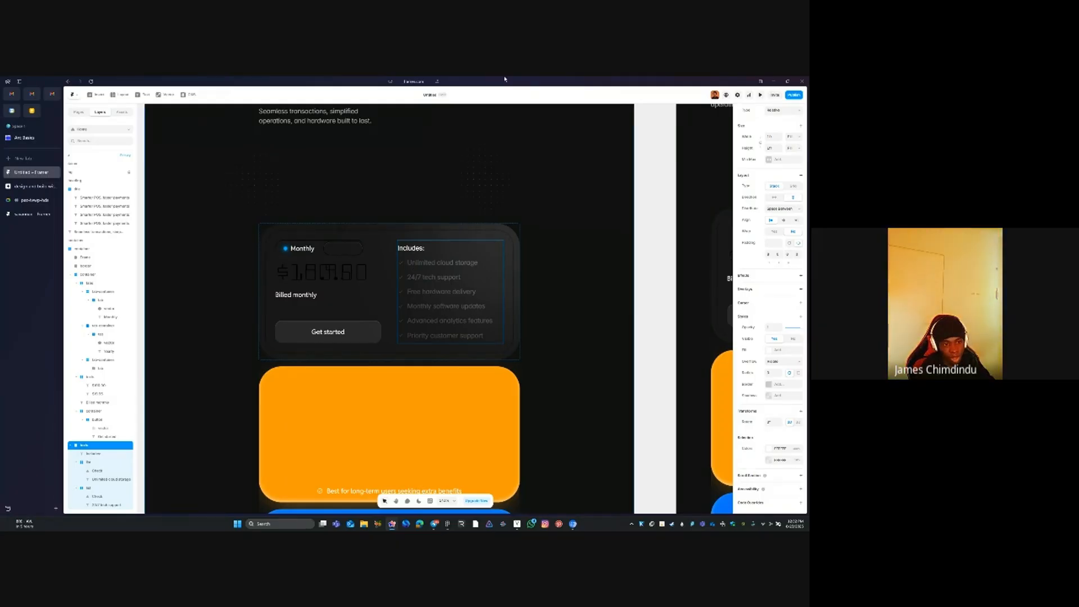
pyautogui.click(774, 461)
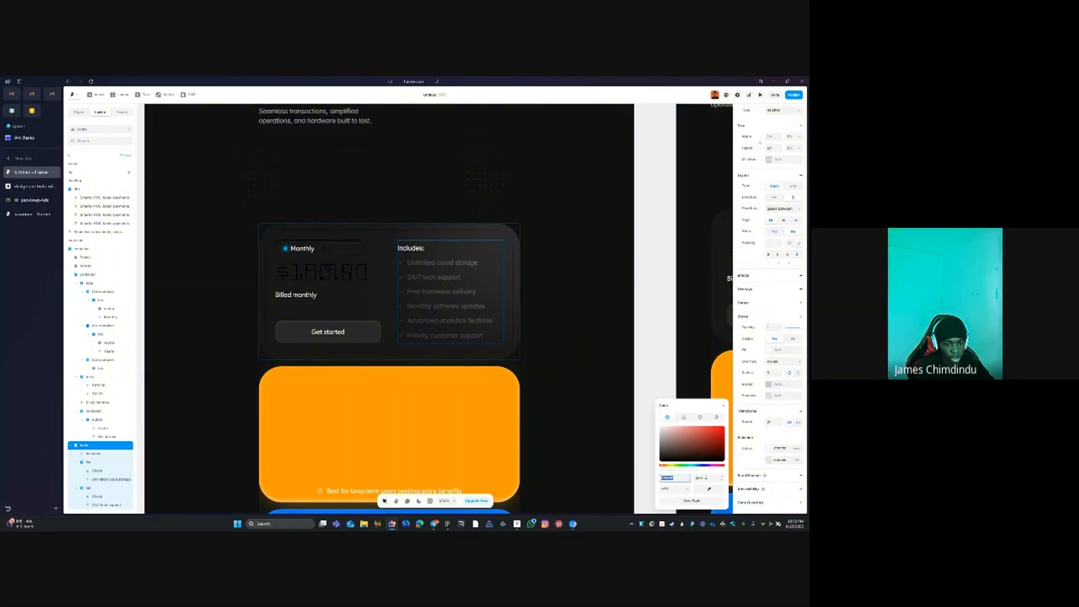
pyautogui.write('0')
pyautogui.press('Tab')
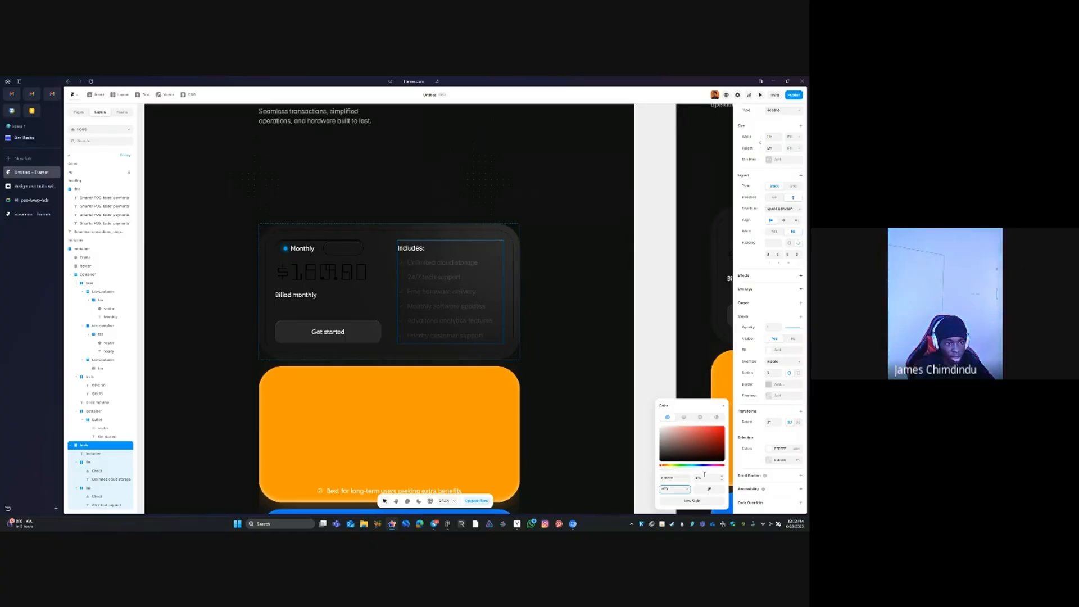
pyautogui.click(623, 310)
pyautogui.scroll(-2, 366, 272)
pyautogui.click(174, 221)
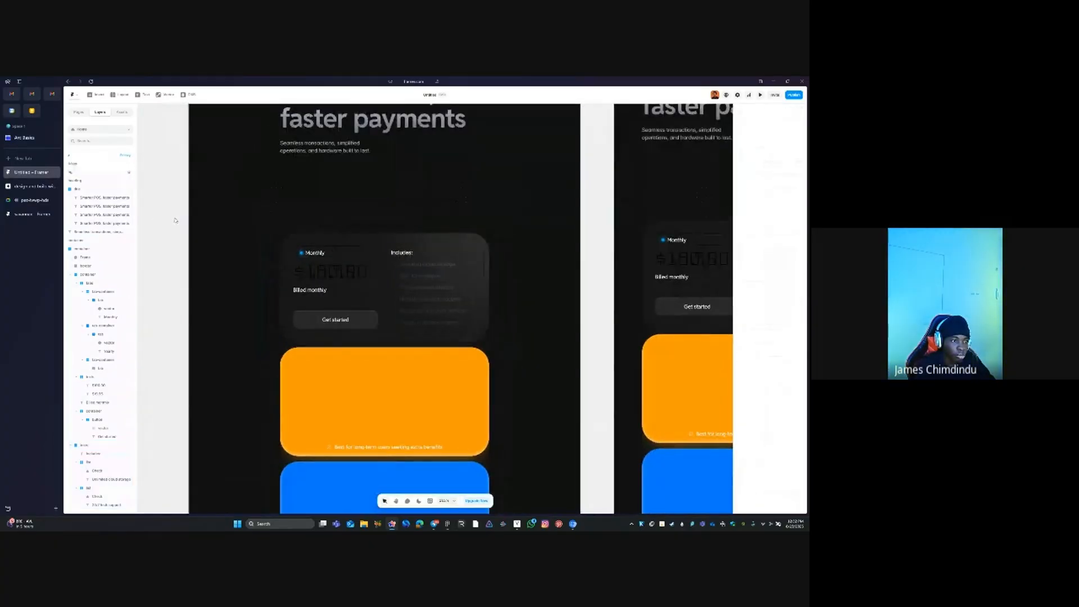
# Try deleting the empty pill container beside the Monthly label, and undo the deletion
pyautogui.scroll(3, 372, 239)
pyautogui.click(337, 274)
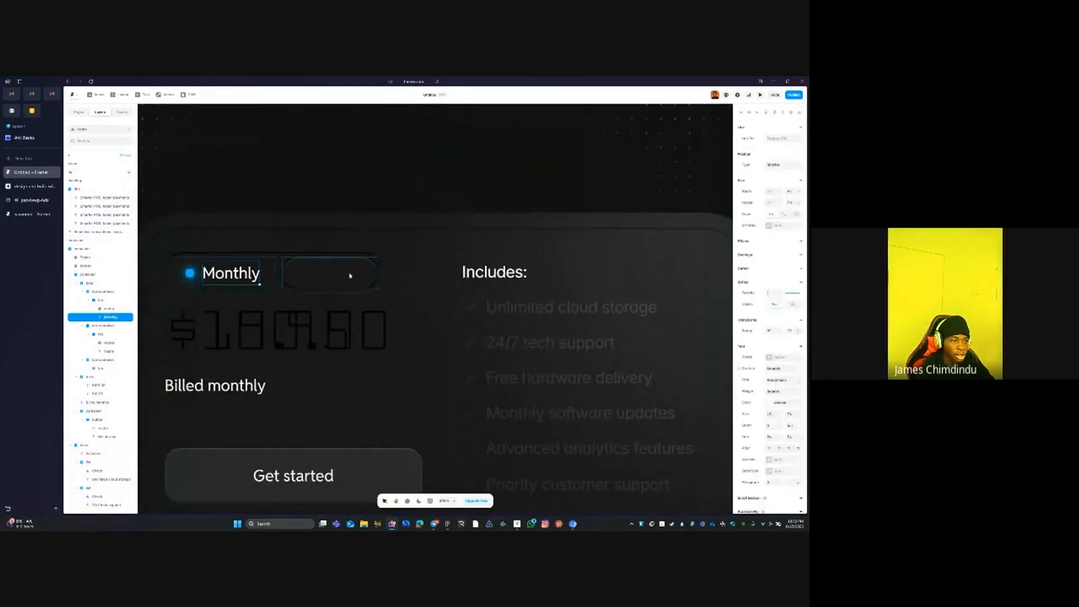
pyautogui.click(335, 275)
pyautogui.click(105, 360)
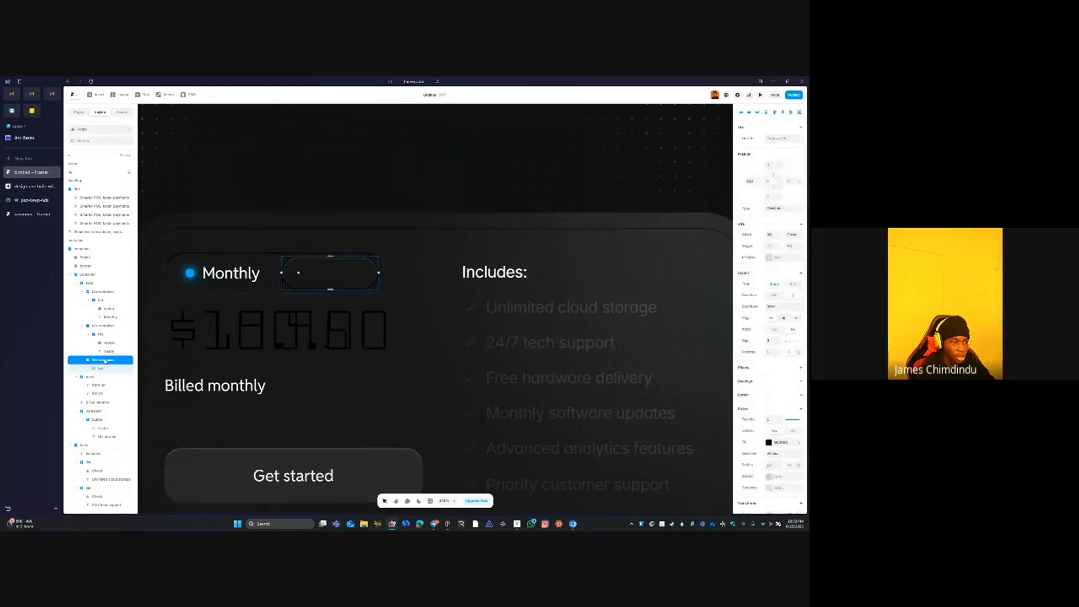
pyautogui.press('Delete')
pyautogui.hotkey('ctrl', 'z')
pyautogui.click(475, 253)
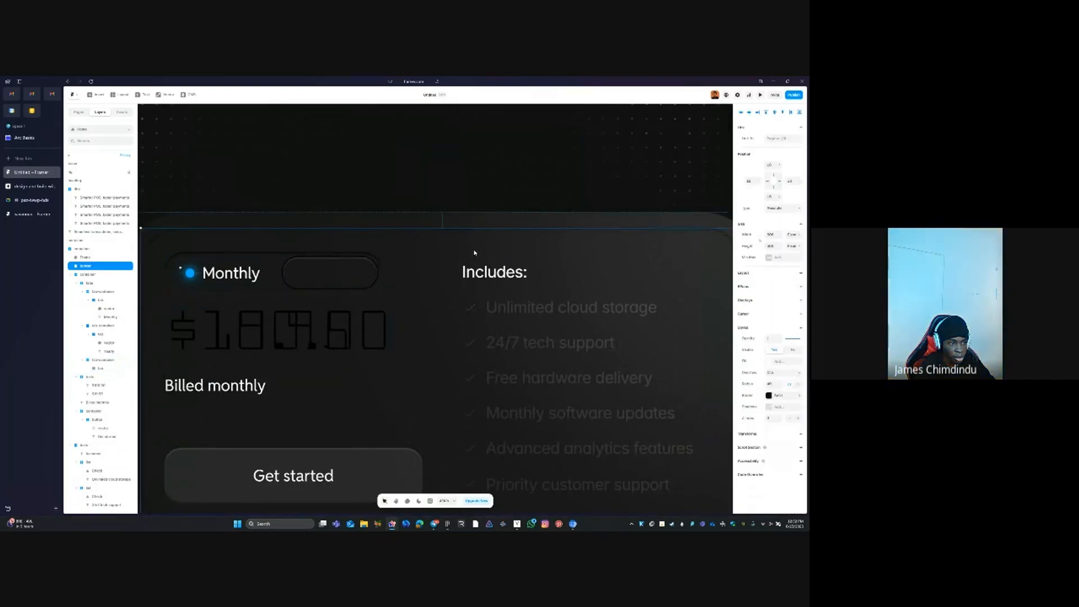
# Set the overflow of the container that holds the three pricing cards to Visible
pyautogui.scroll(-3, 510, 253)
pyautogui.scroll(-3, 510, 255)
pyautogui.click(255, 275)
pyautogui.moveTo(432, 295); pyautogui.dragTo(414, 272)
pyautogui.click(462, 376)
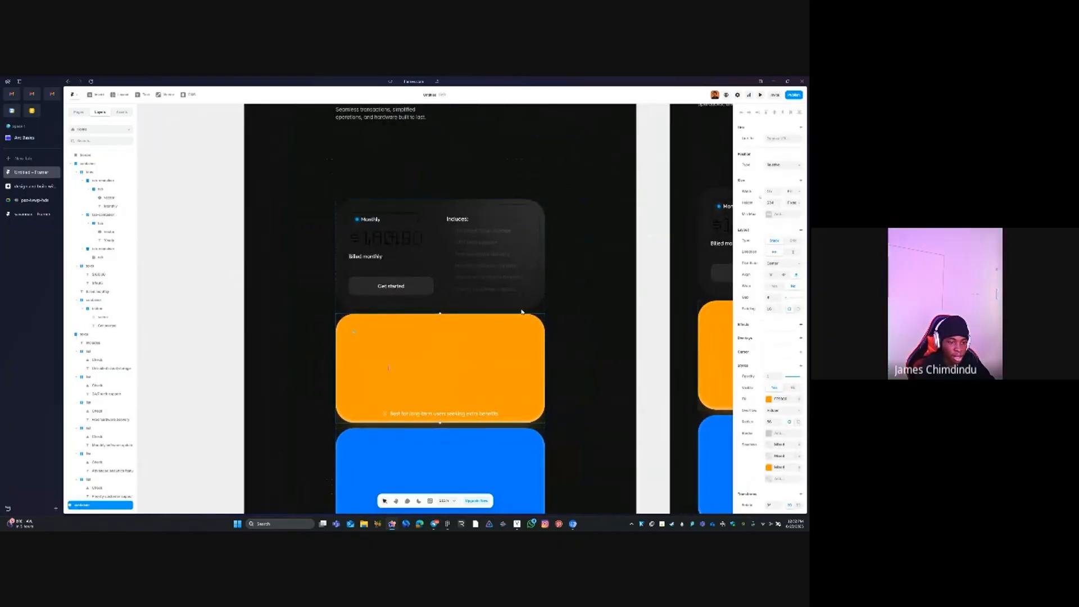
pyautogui.scroll(-2, 520, 311)
pyautogui.click(541, 429)
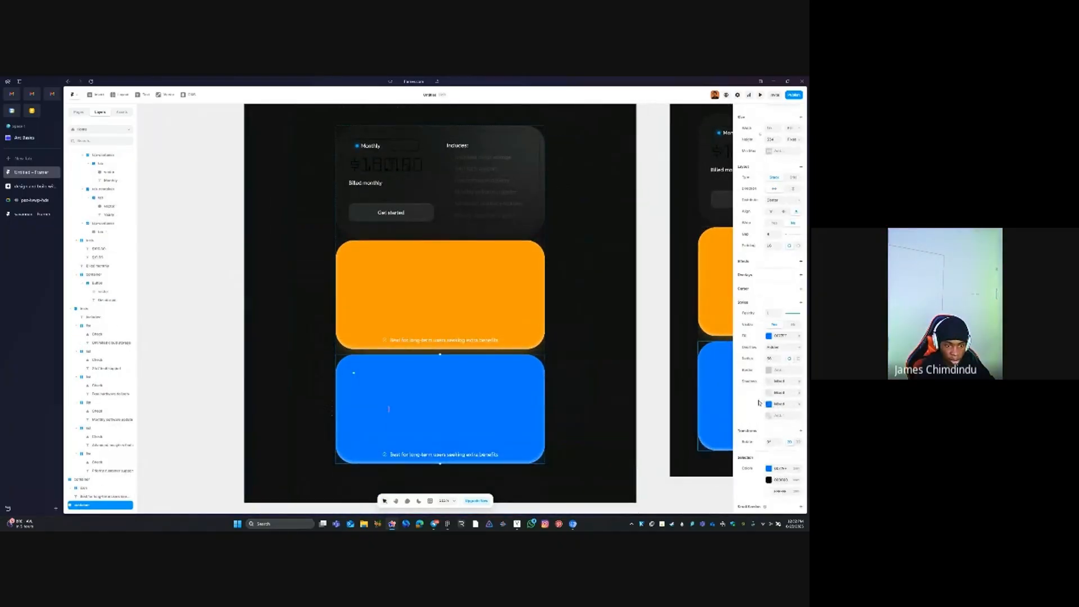
pyautogui.click(530, 342)
pyautogui.click(528, 239)
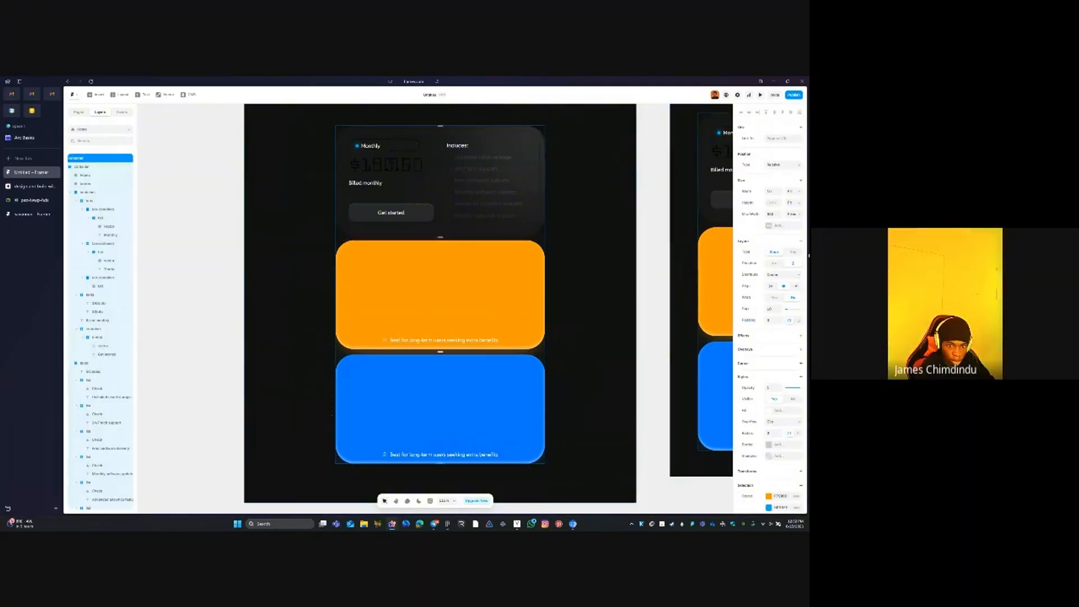
pyautogui.click(784, 421)
pyautogui.click(780, 434)
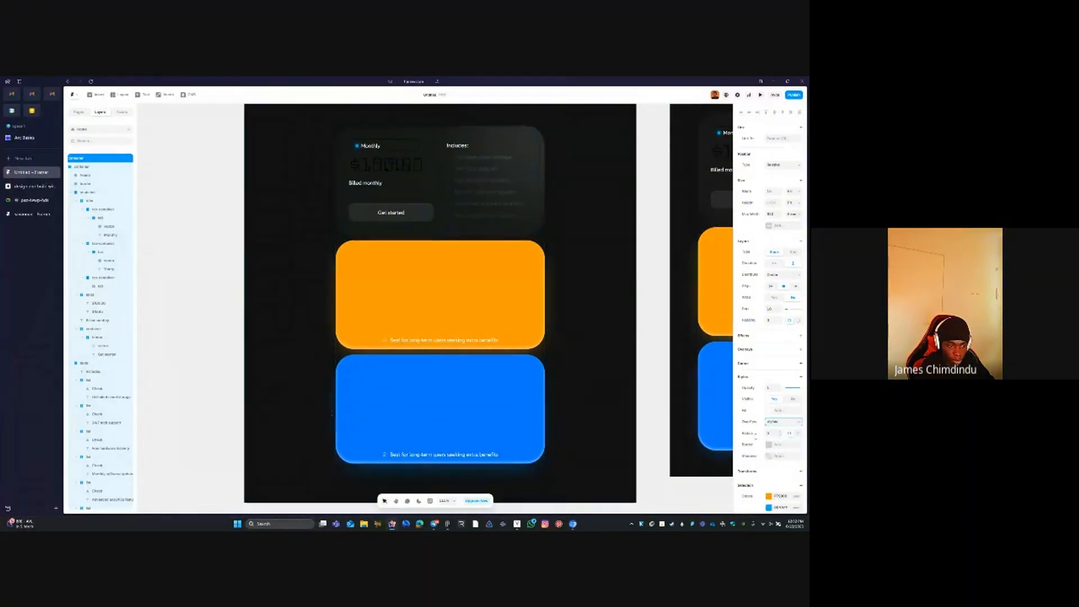
pyautogui.scroll(-3, 245, 307)
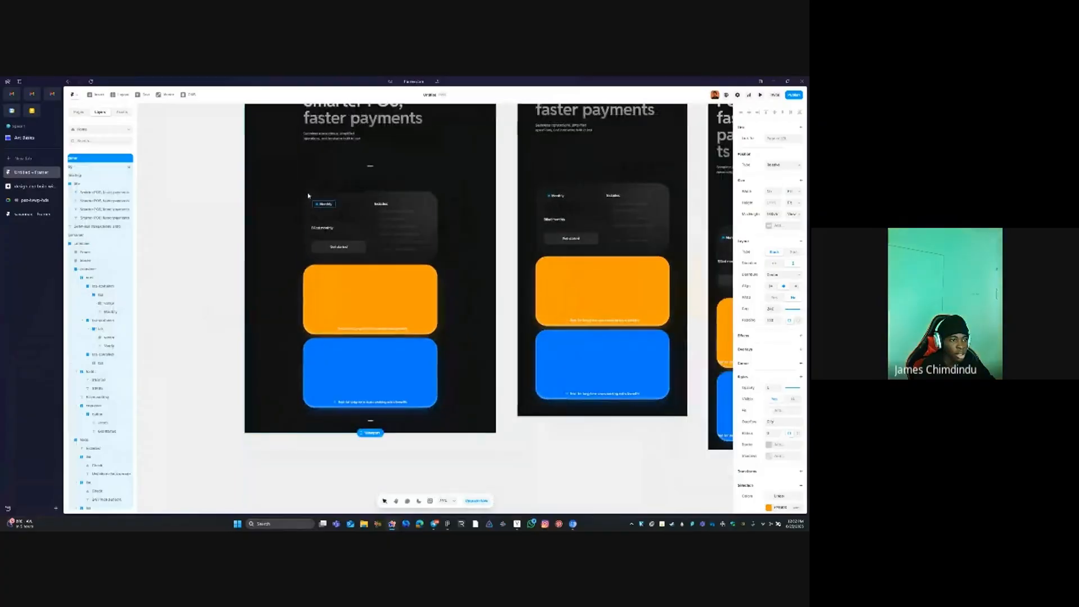
# Select the orange and blue cards together and set their position type to Absolute
pyautogui.scroll(3, 308, 196)
pyautogui.click(461, 427)
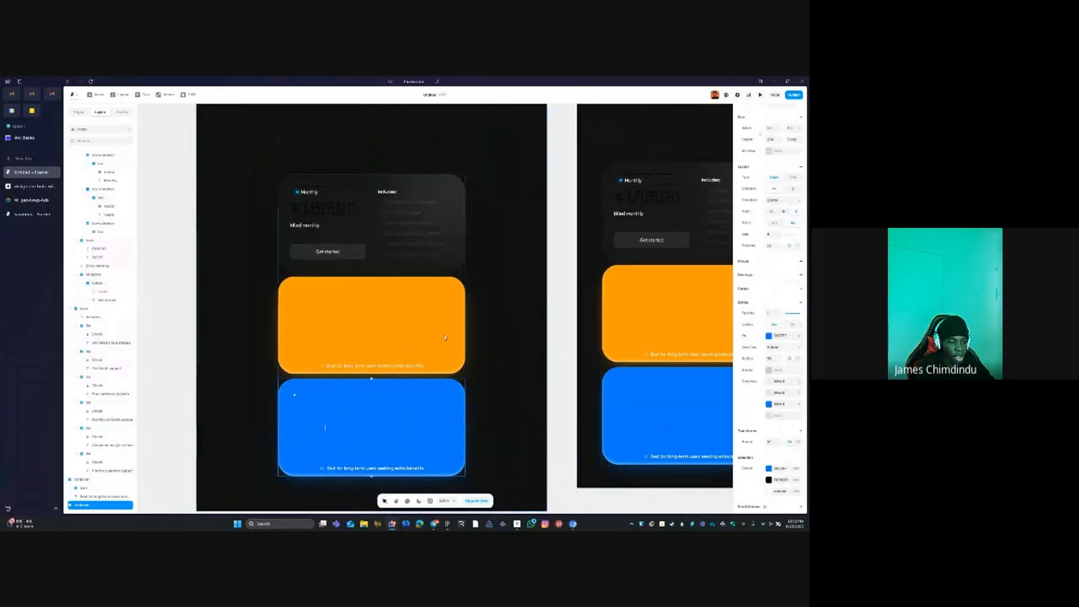
pyautogui.click(366, 292)
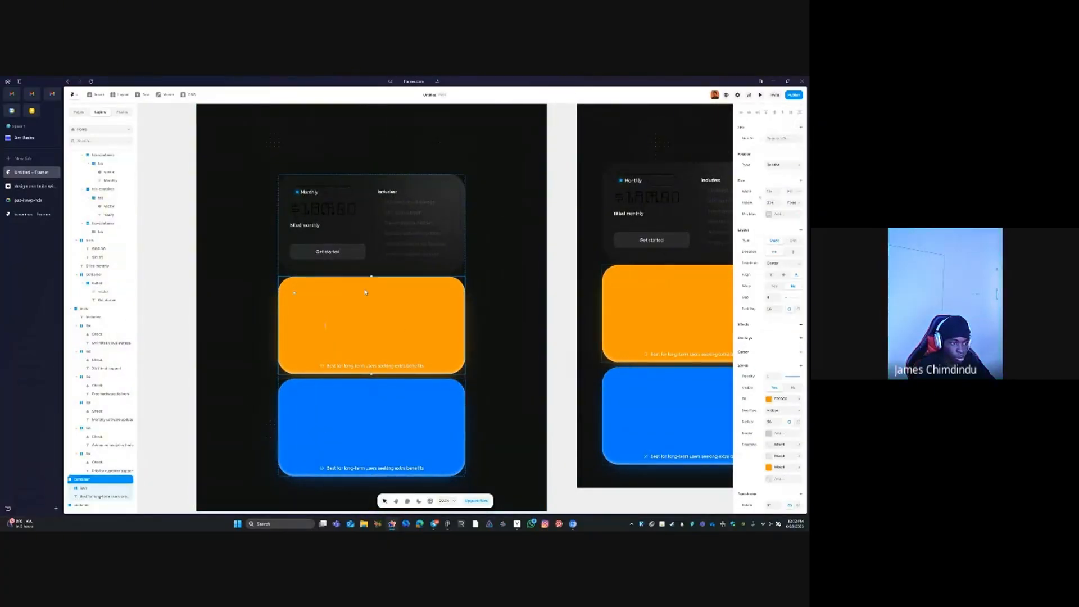
pyautogui.keyDown('shift'); pyautogui.click(322, 432); pyautogui.keyUp('shift')
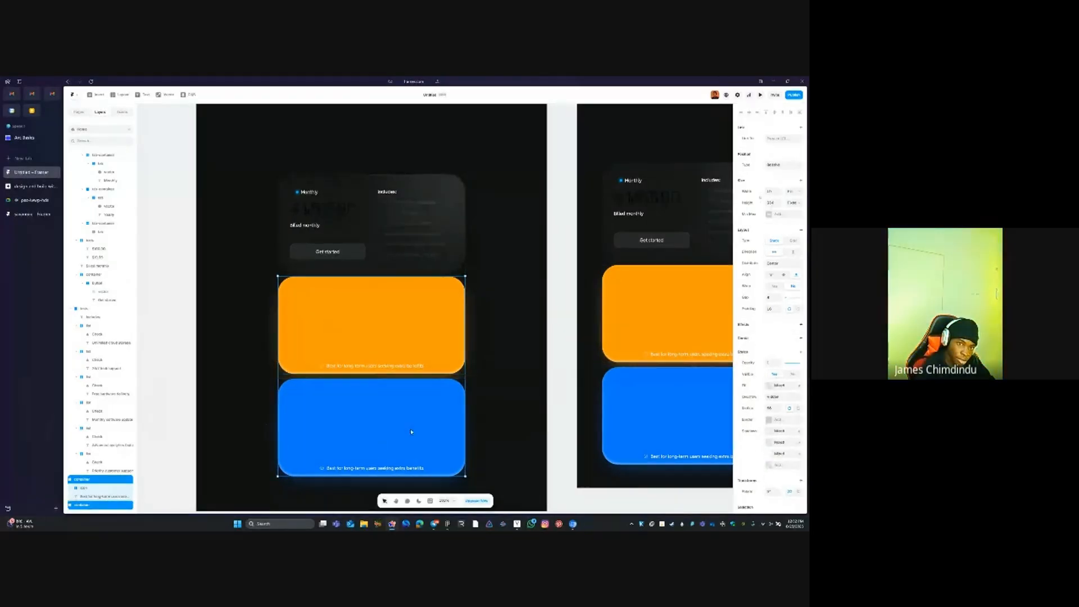
pyautogui.click(763, 166)
pyautogui.click(774, 165)
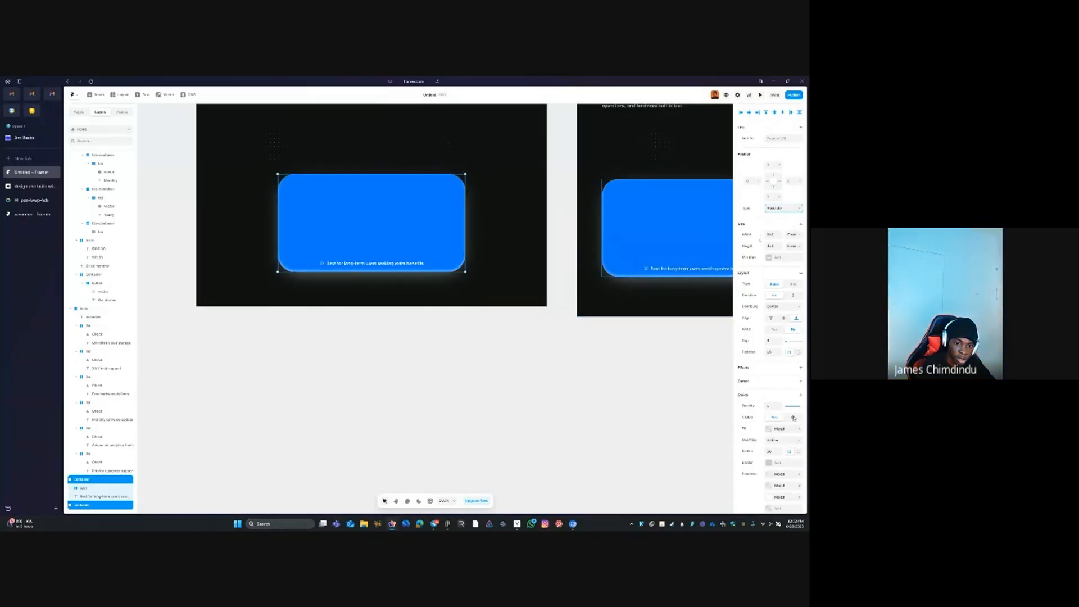
# Lower the z-index of the orange and blue cards to -1 and check the stacking against the Monthly card
pyautogui.scroll(-3, 797, 453)
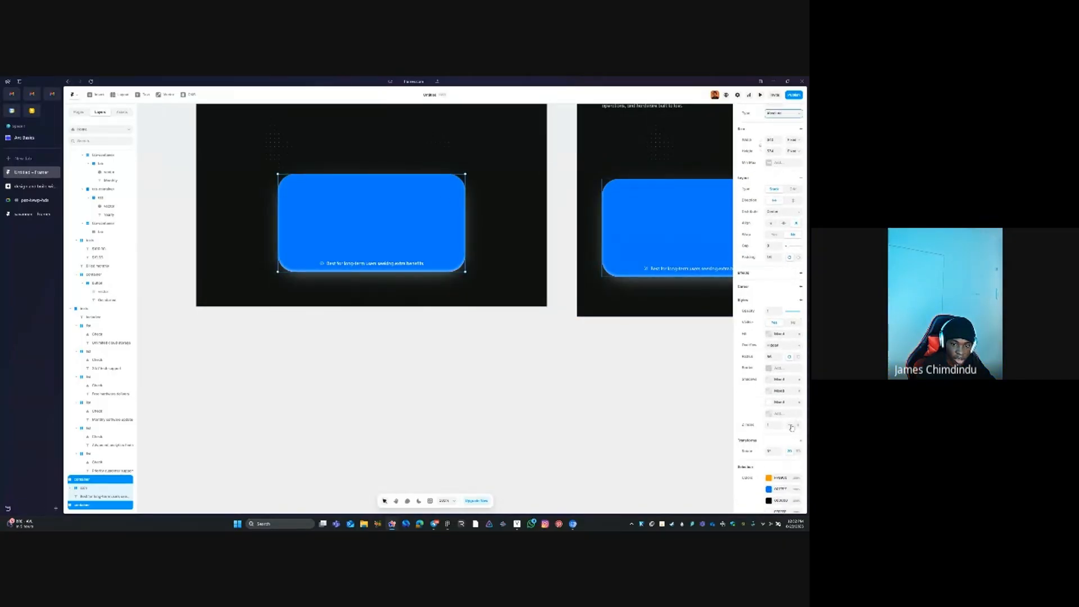
pyautogui.click(791, 427)
pyautogui.click(791, 427)
pyautogui.scroll(5, 365, 181)
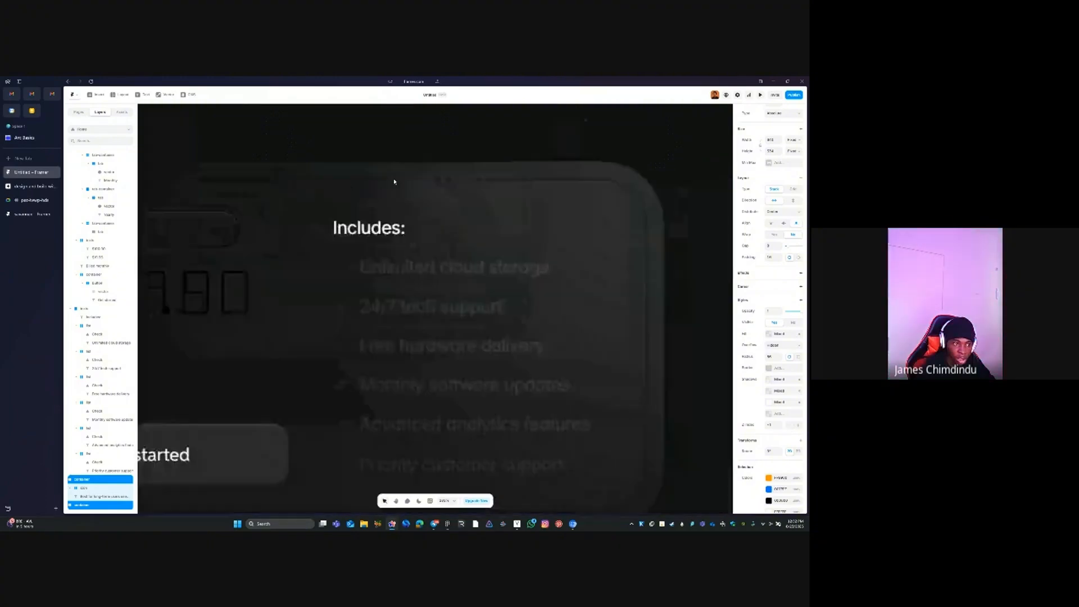
pyautogui.scroll(-5, 393, 181)
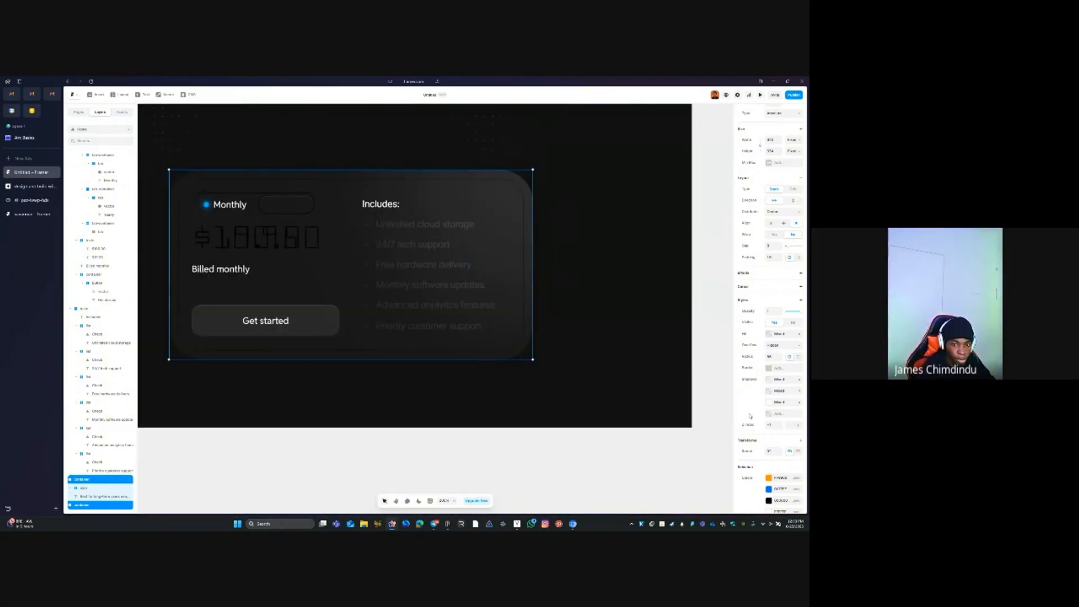
# Set the z-index of the orange and blue cards to 0
pyautogui.click(776, 426)
pyautogui.write('0')
pyautogui.press('Tab')
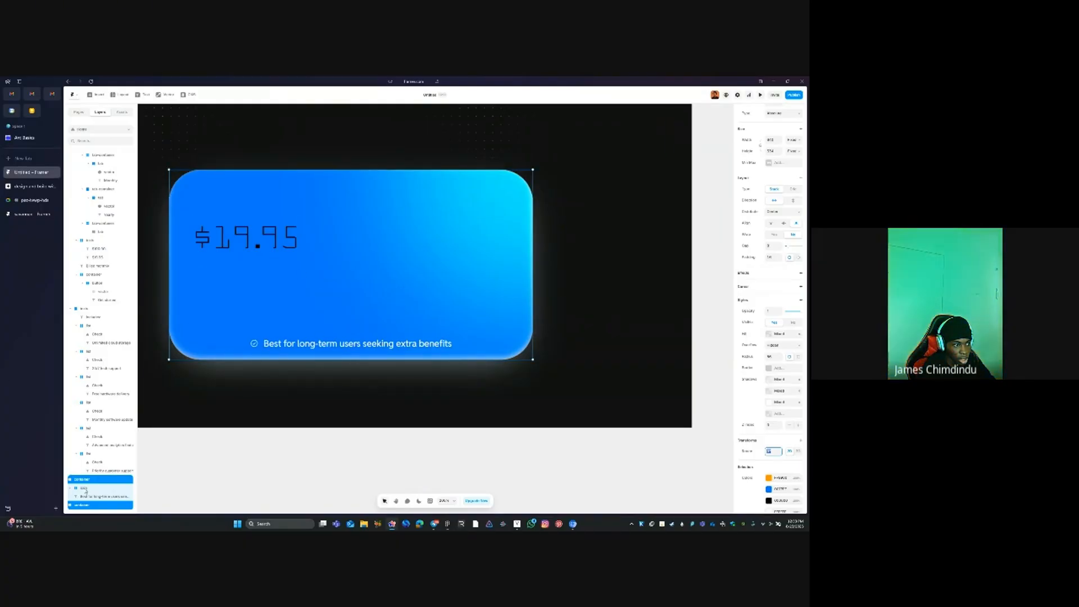
# Try adding a z-index to the content container inside the Monthly card to raise it above the orange and blue cards
pyautogui.scroll(5, 90, 450)
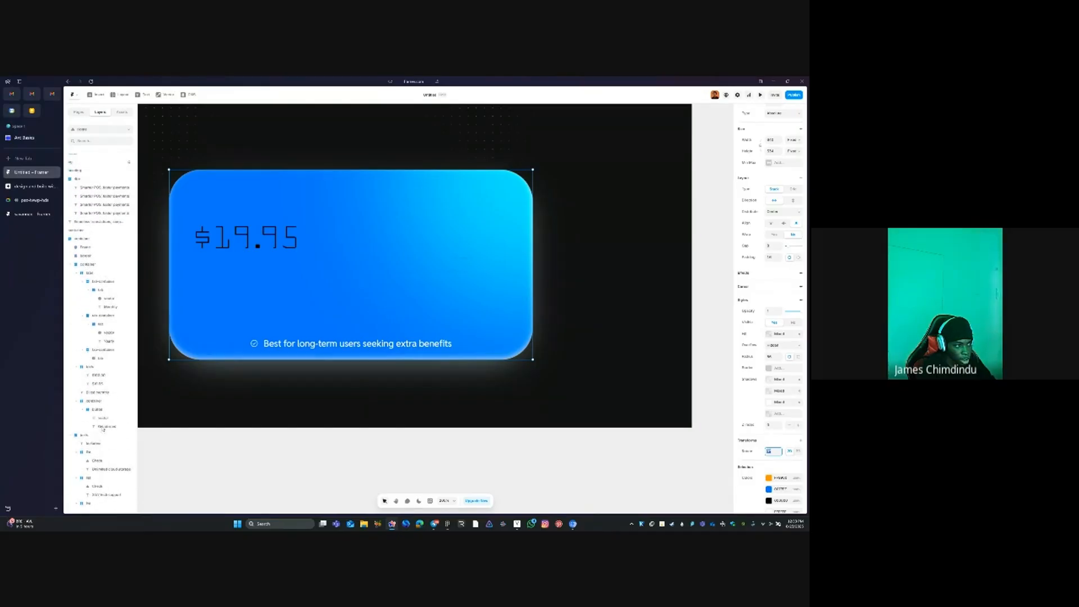
pyautogui.click(93, 265)
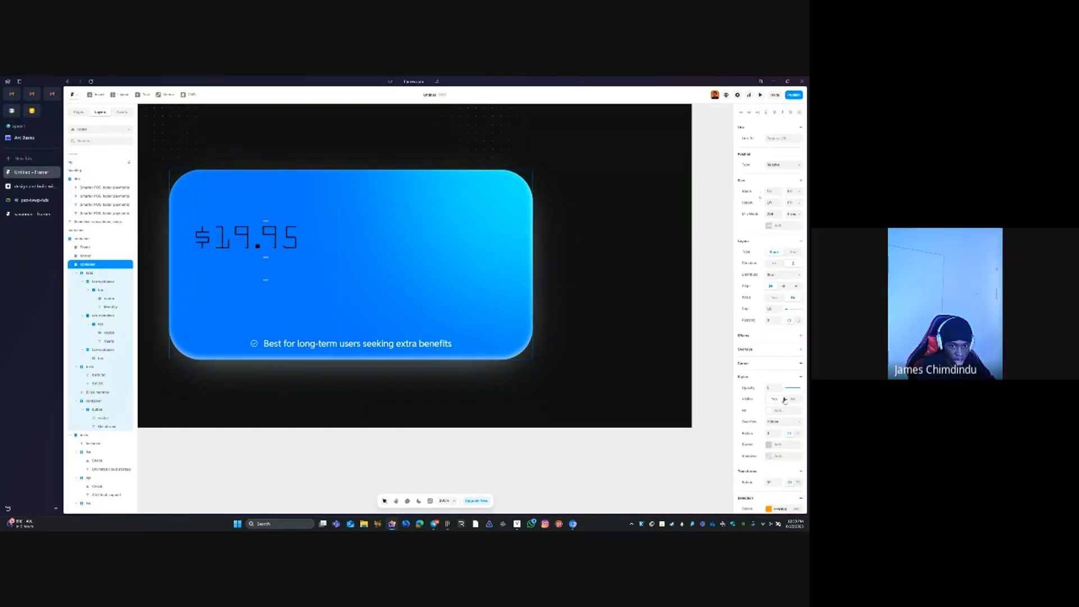
pyautogui.click(763, 378)
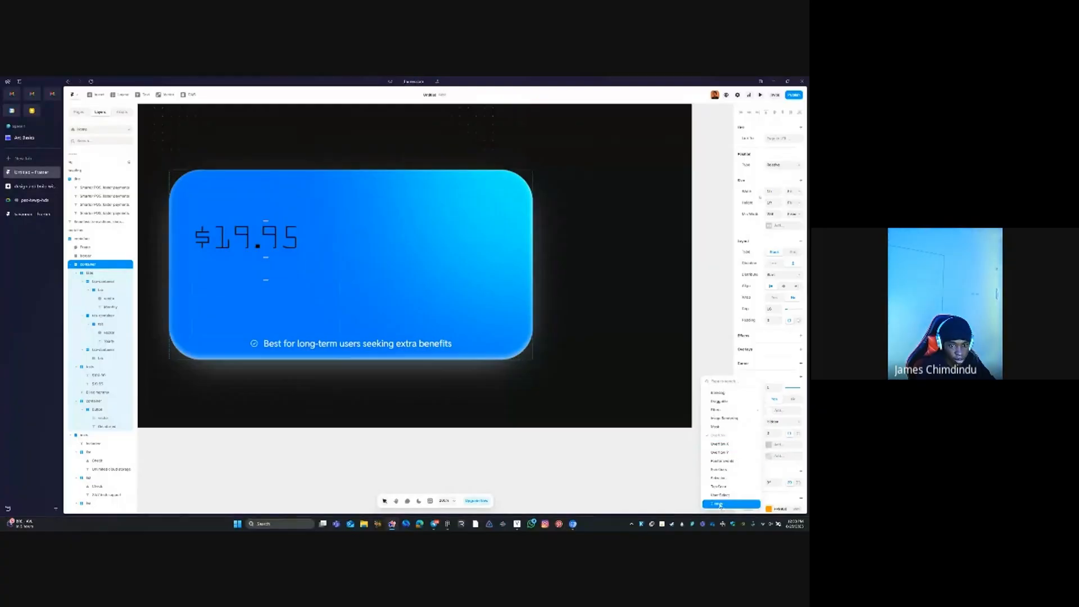
pyautogui.click(729, 503)
pyautogui.click(799, 468)
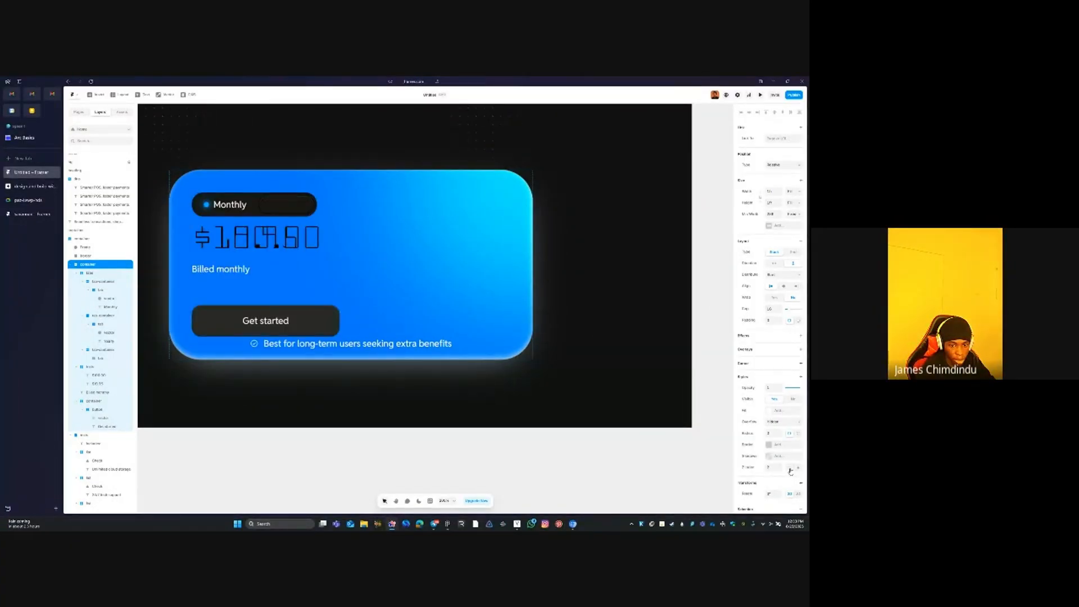
pyautogui.click(790, 469)
pyautogui.click(798, 468)
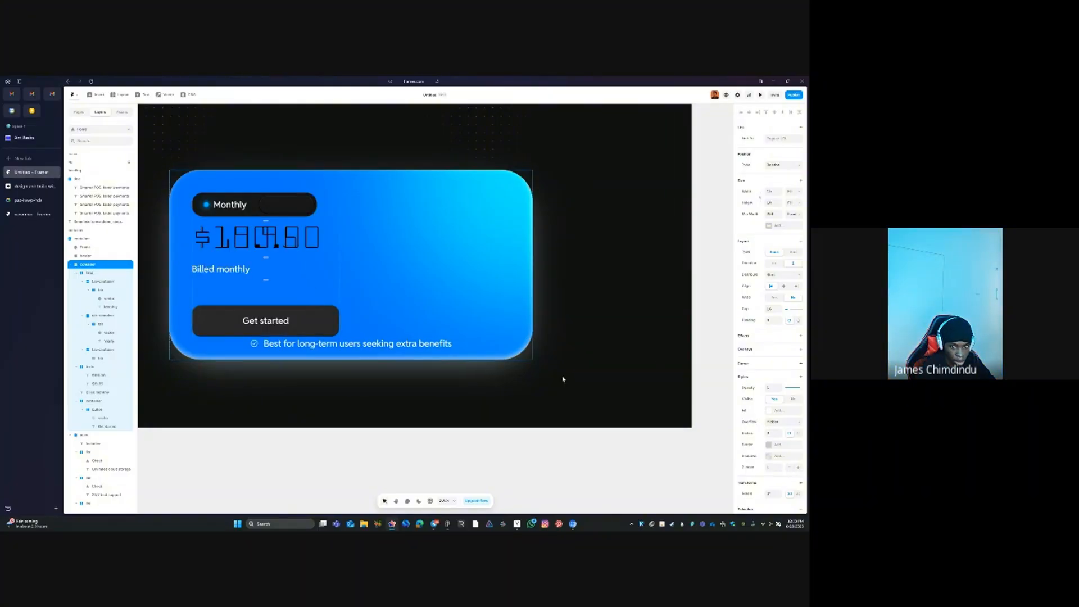
# Try a solid black border on the Monthly card's content container, undo it and remove the container's z-index
pyautogui.click(769, 444)
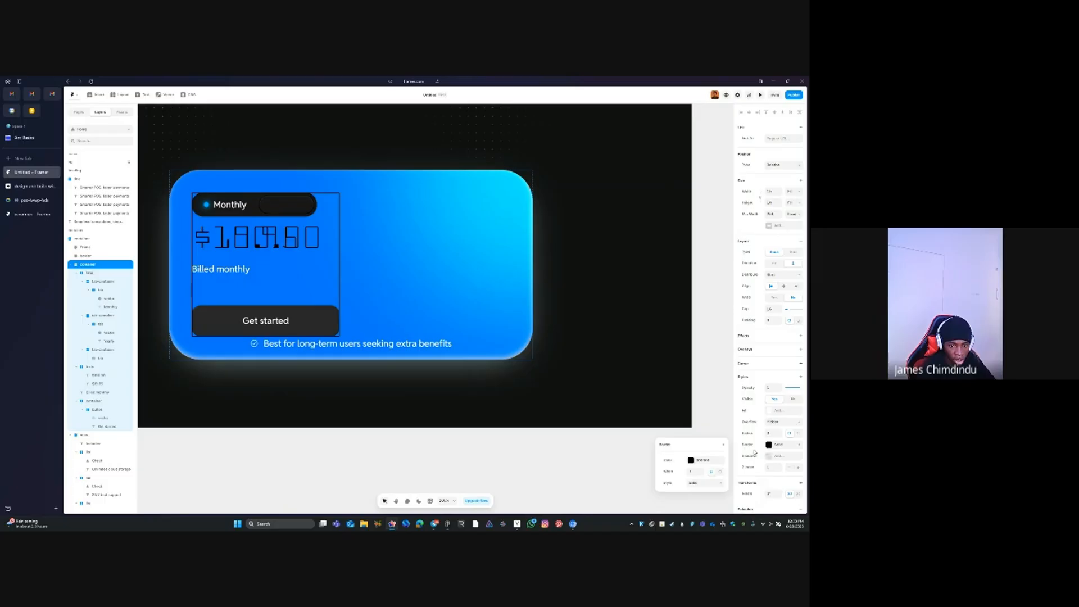
pyautogui.click(698, 459)
pyautogui.press('Tab')
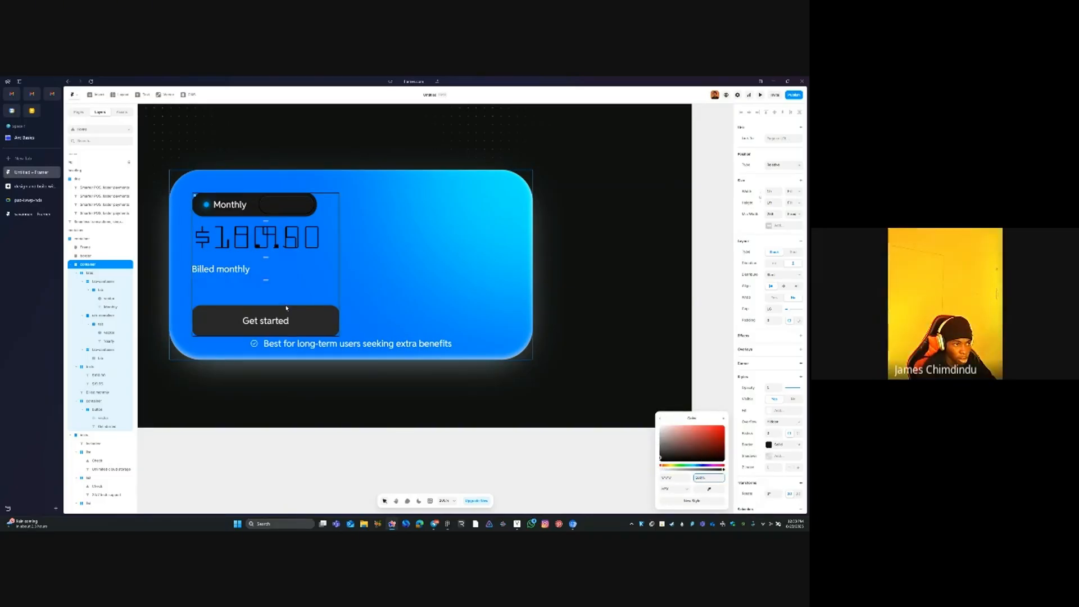
pyautogui.click(497, 416)
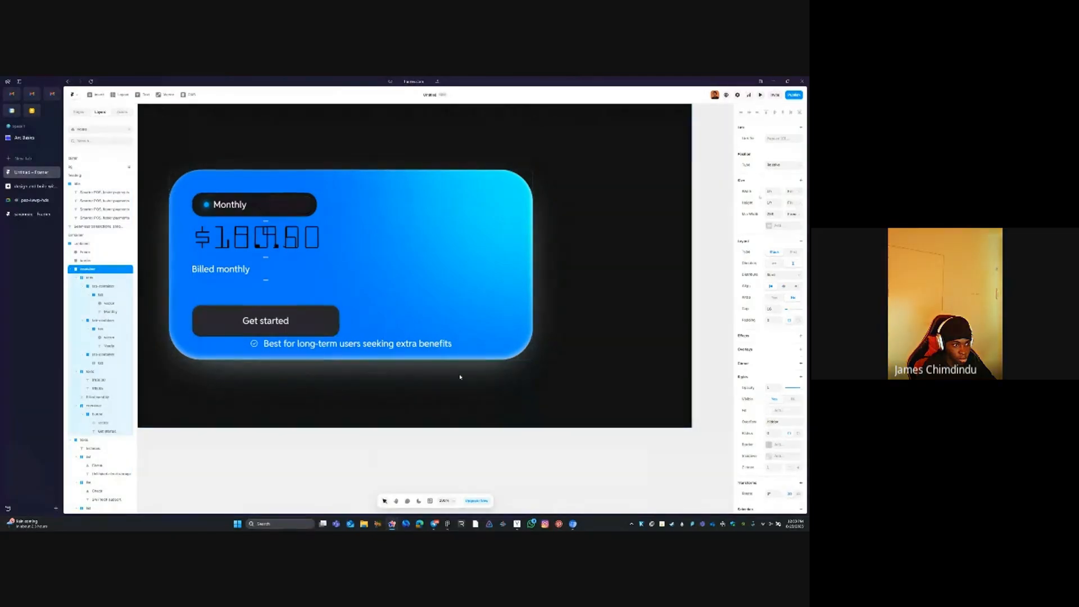
pyautogui.hotkey('ctrl', 'z')
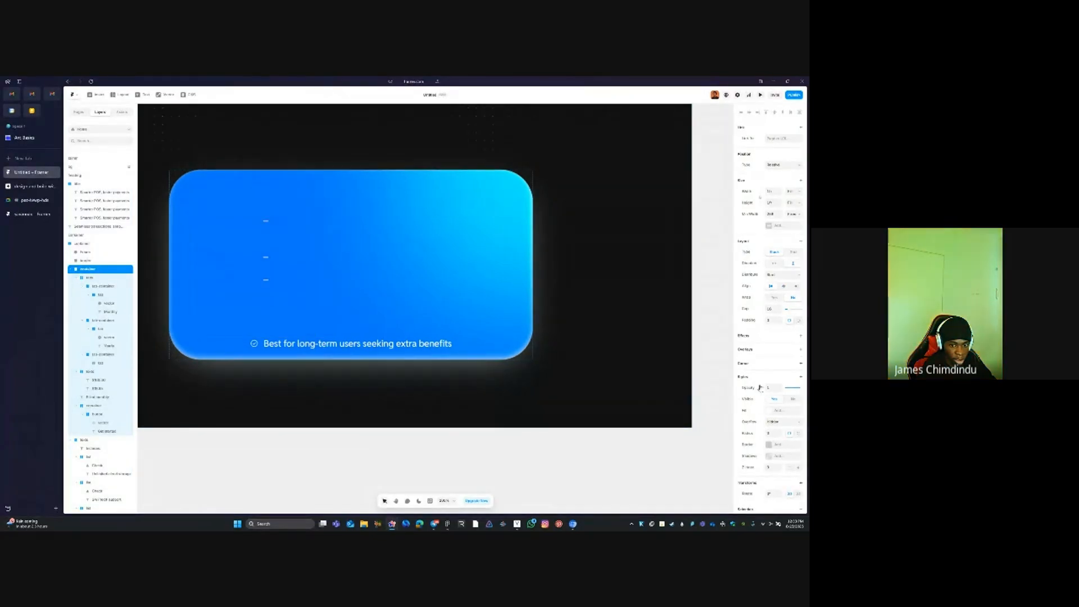
pyautogui.click(752, 468)
pyautogui.click(762, 491)
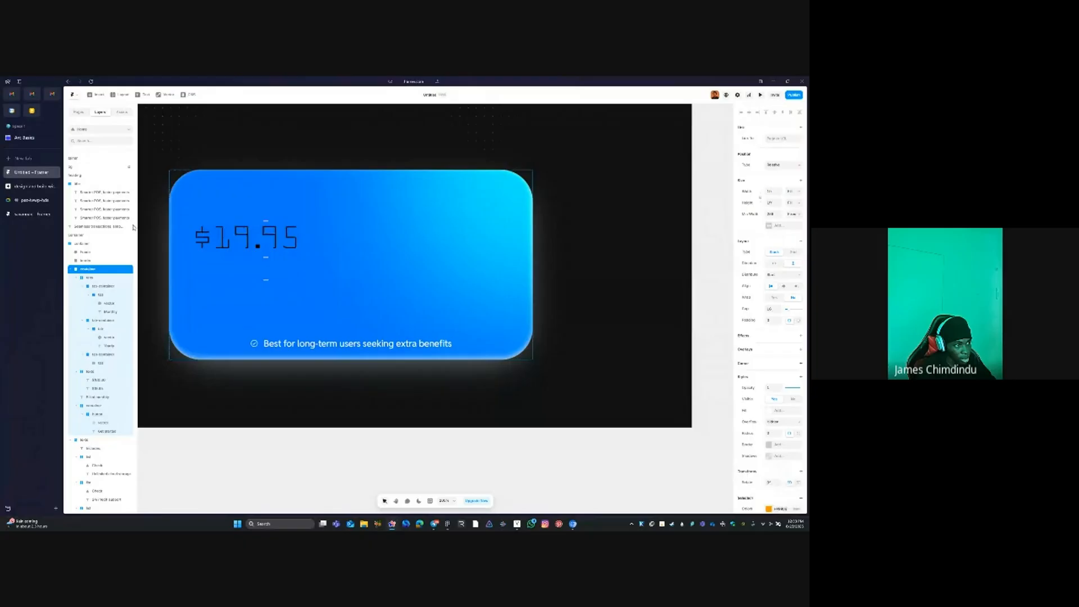
# Rename the first layer inside the Monthly card as glow
pyautogui.click(80, 250)
pyautogui.doubleClick(94, 252)
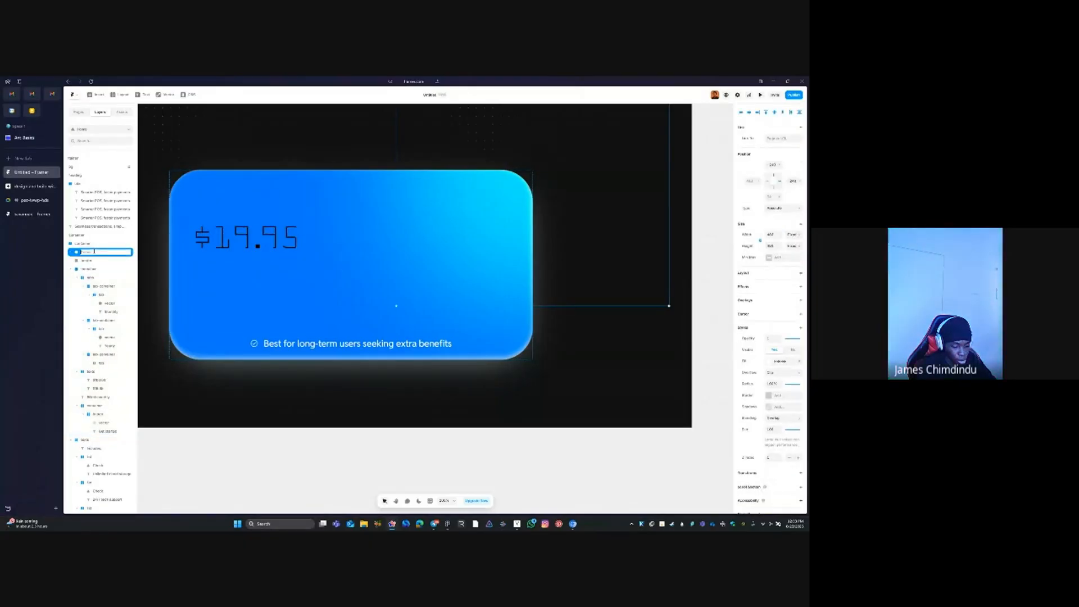
pyautogui.write('glow')
pyautogui.press('Return')
# Add a z-index to the Monthly card container, raise it above the coloured cards, and remove the select style added by mistake
pyautogui.click(101, 245)
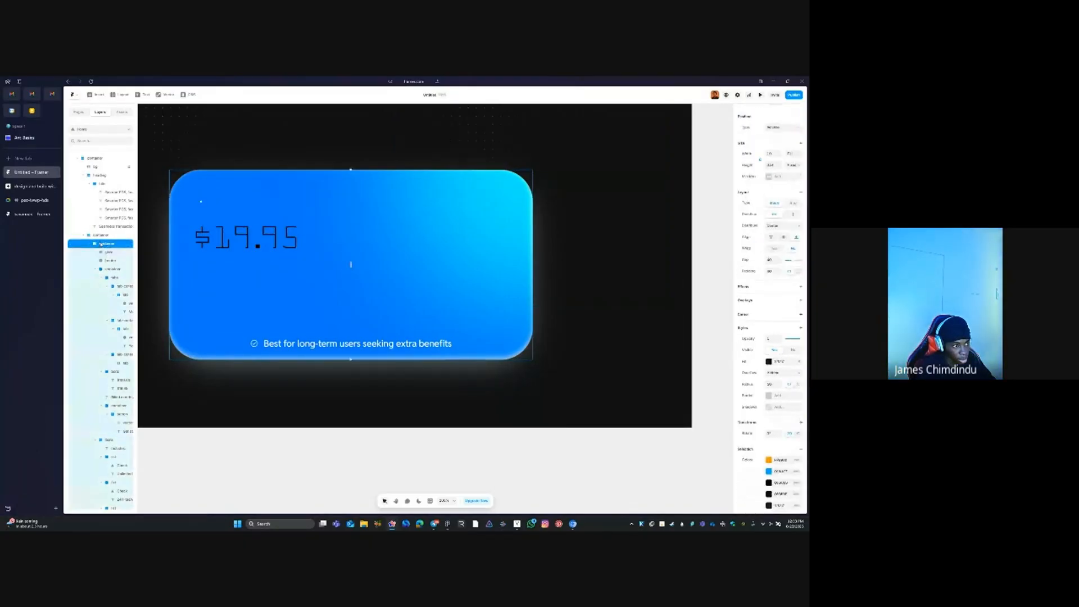
pyautogui.click(800, 328)
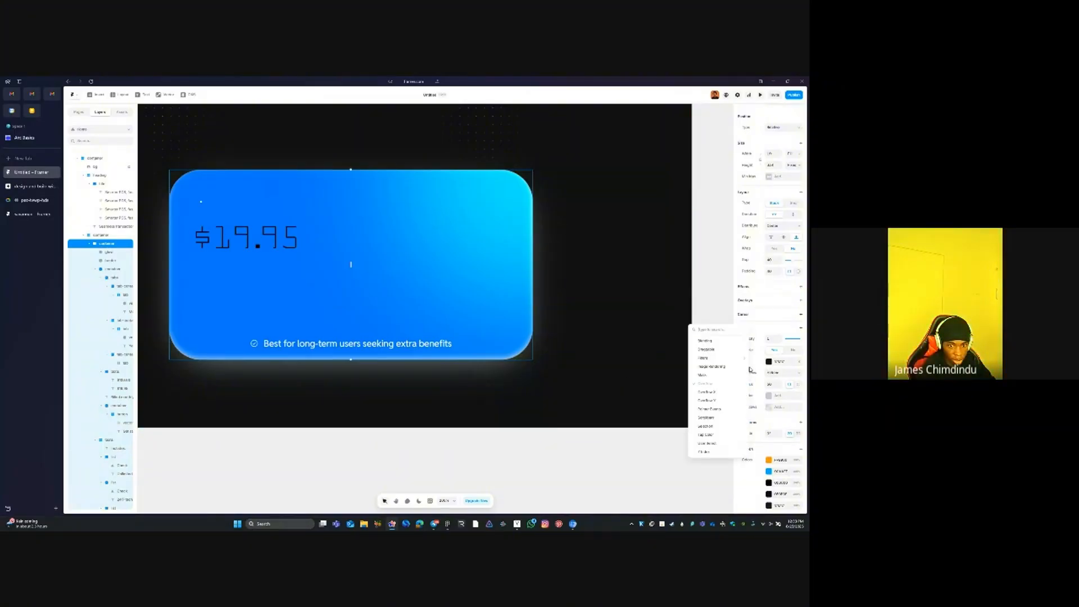
pyautogui.click(708, 444)
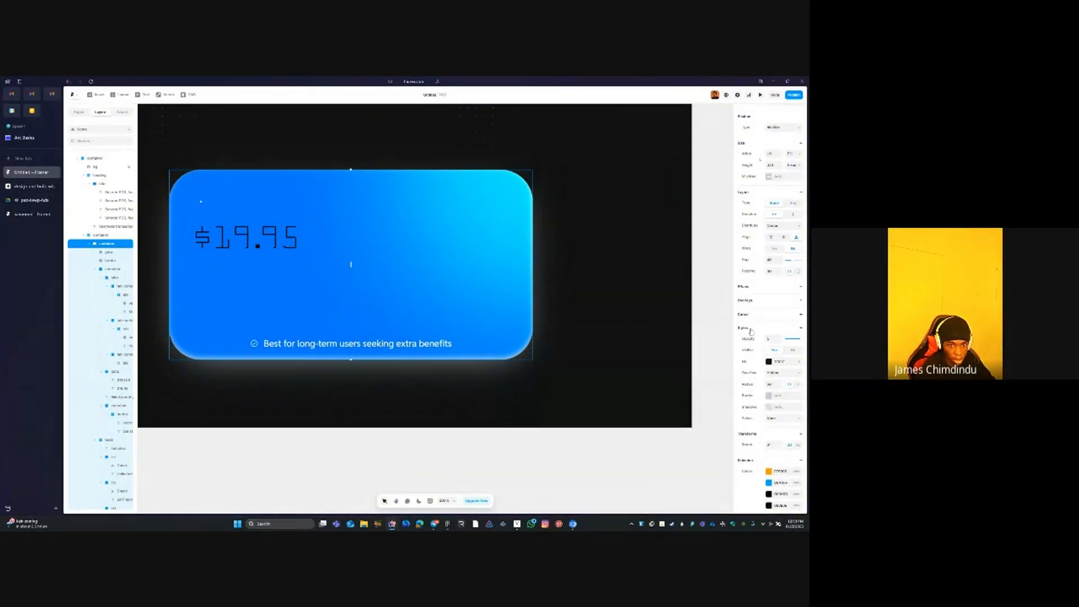
pyautogui.click(750, 328)
pyautogui.click(734, 454)
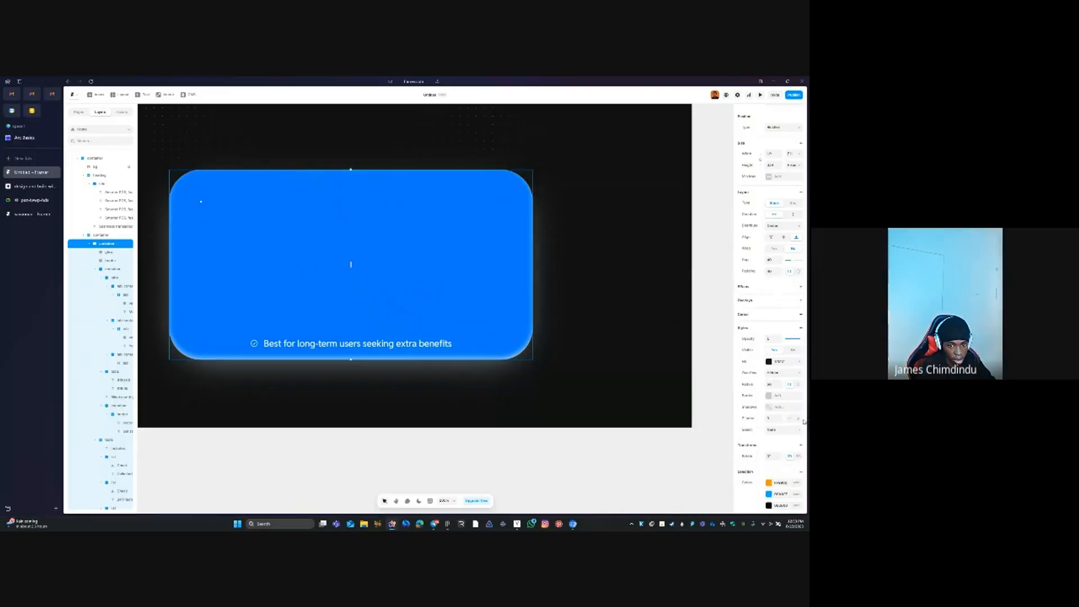
pyautogui.click(752, 430)
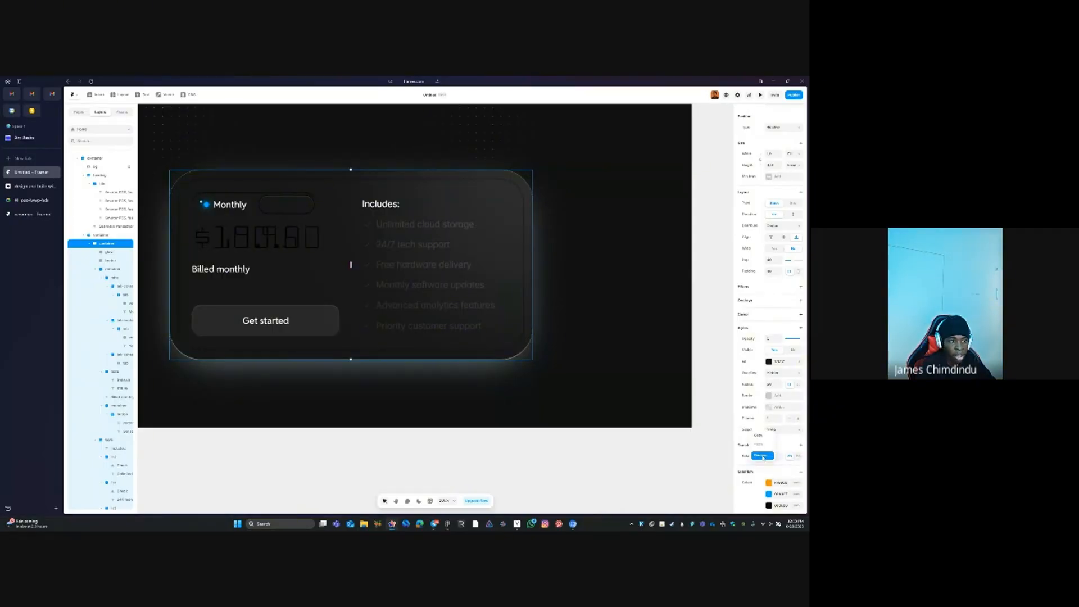
# Select the orange and blue card containers together and set their opacity to 0
pyautogui.click(89, 245)
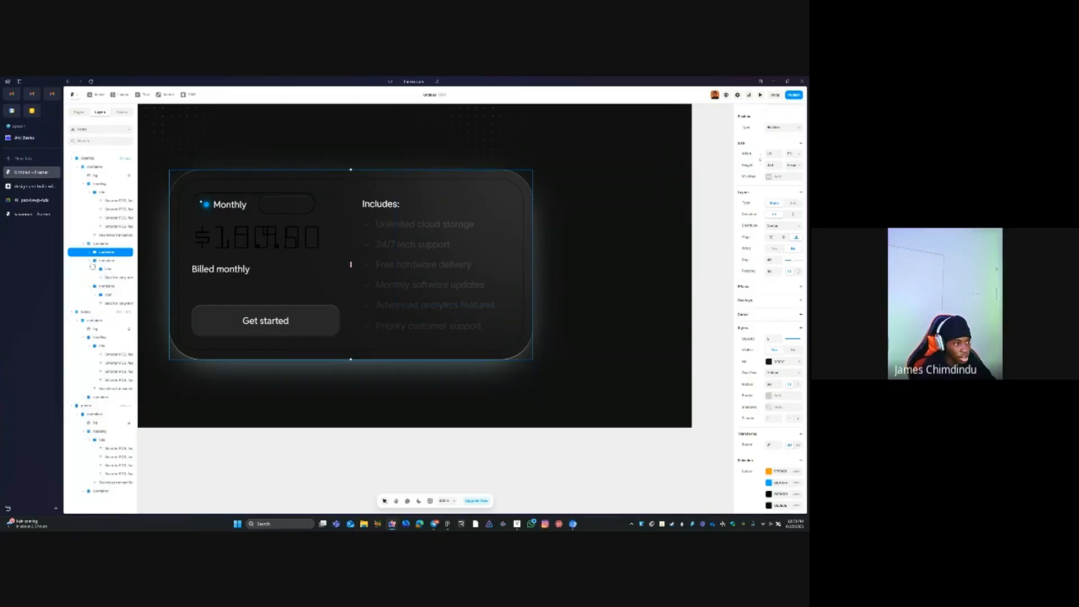
pyautogui.click(90, 262)
pyautogui.click(90, 270)
pyautogui.click(106, 270)
pyautogui.keyDown('shift'); pyautogui.click(106, 262); pyautogui.keyUp('shift')
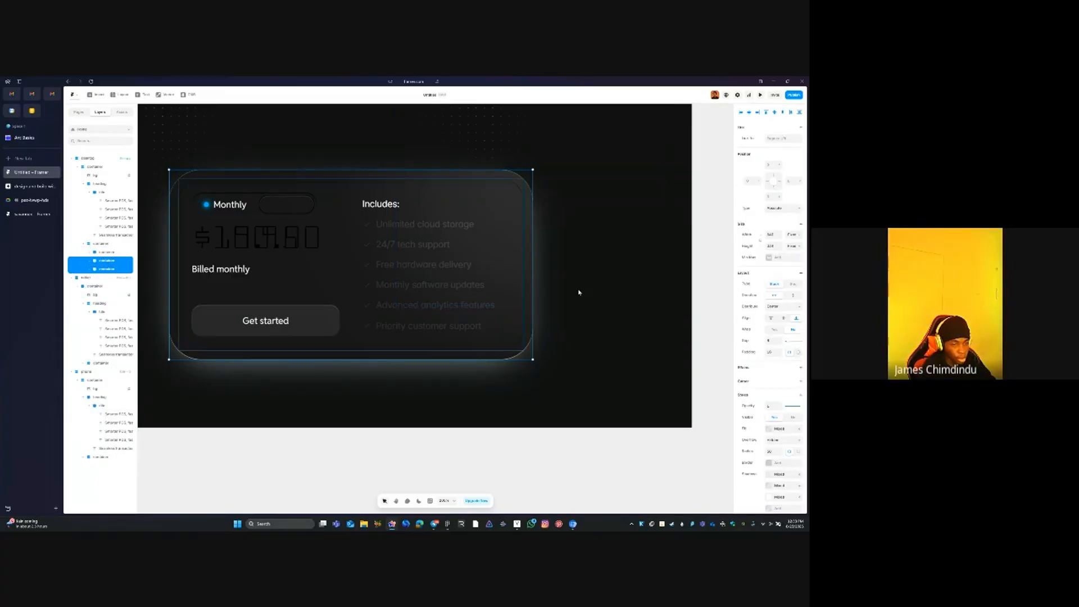
pyautogui.click(773, 407)
pyautogui.write('0')
pyautogui.press('Tab')
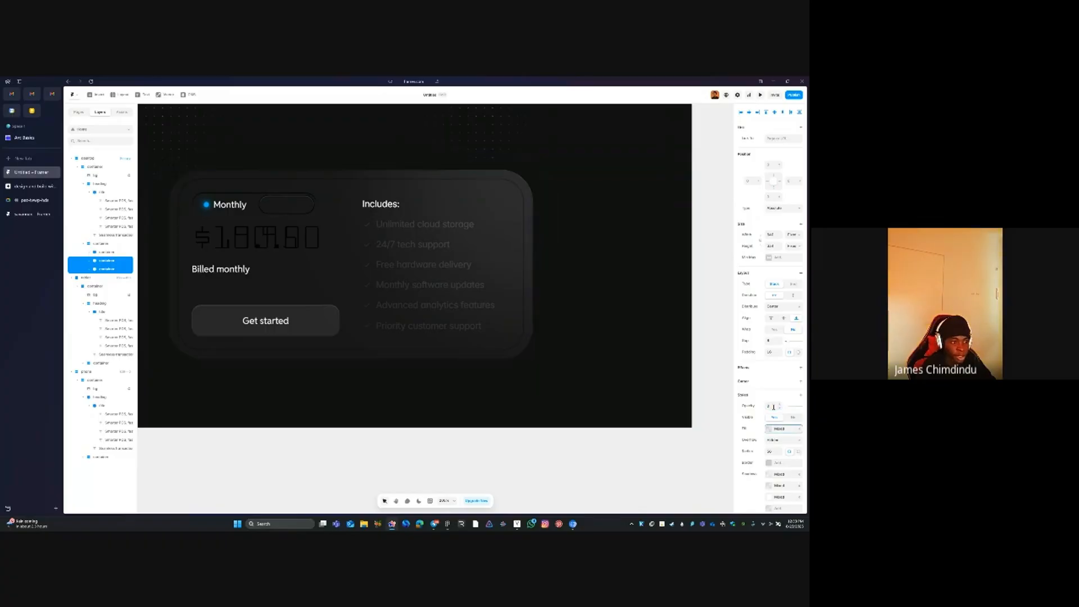
pyautogui.click(578, 273)
# Review the section with the coloured cards hidden and open the orange card container's shadow options
pyautogui.scroll(-3, 417, 312)
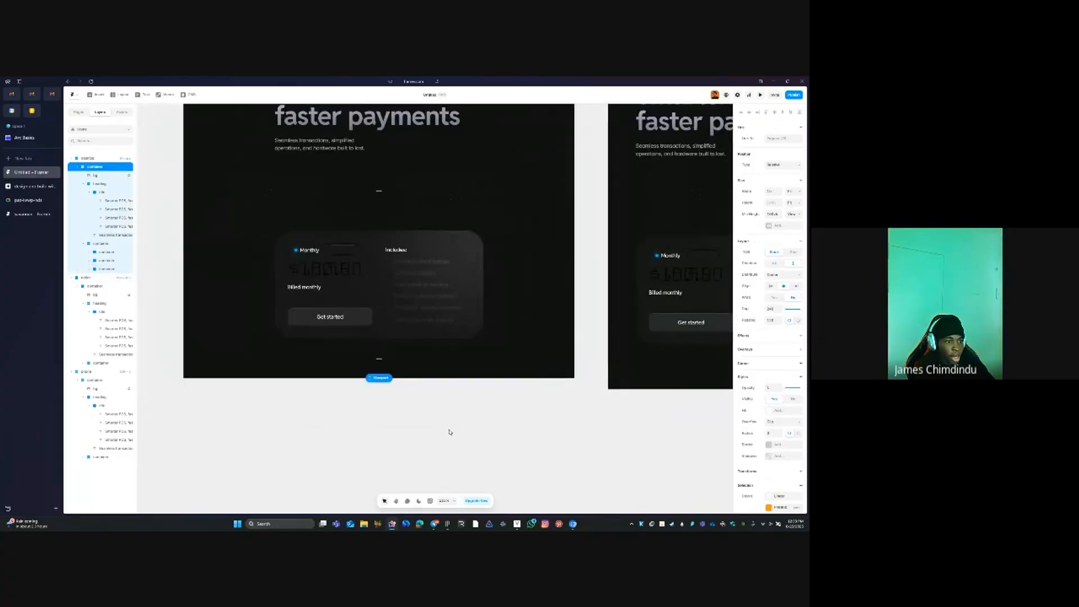
pyautogui.click(449, 431)
pyautogui.scroll(-3, 378, 175)
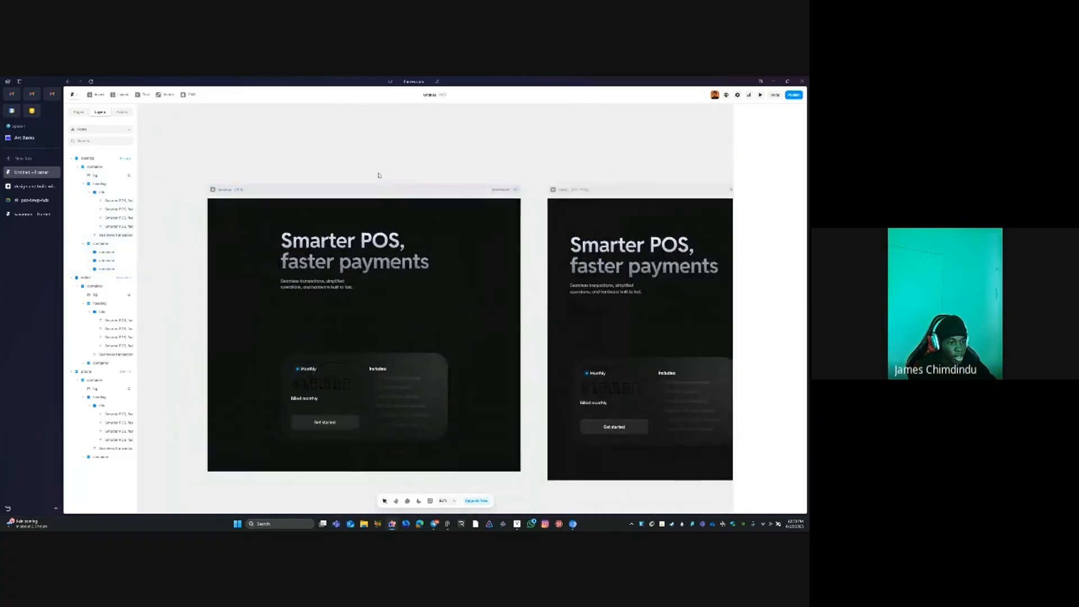
pyautogui.scroll(5, 292, 330)
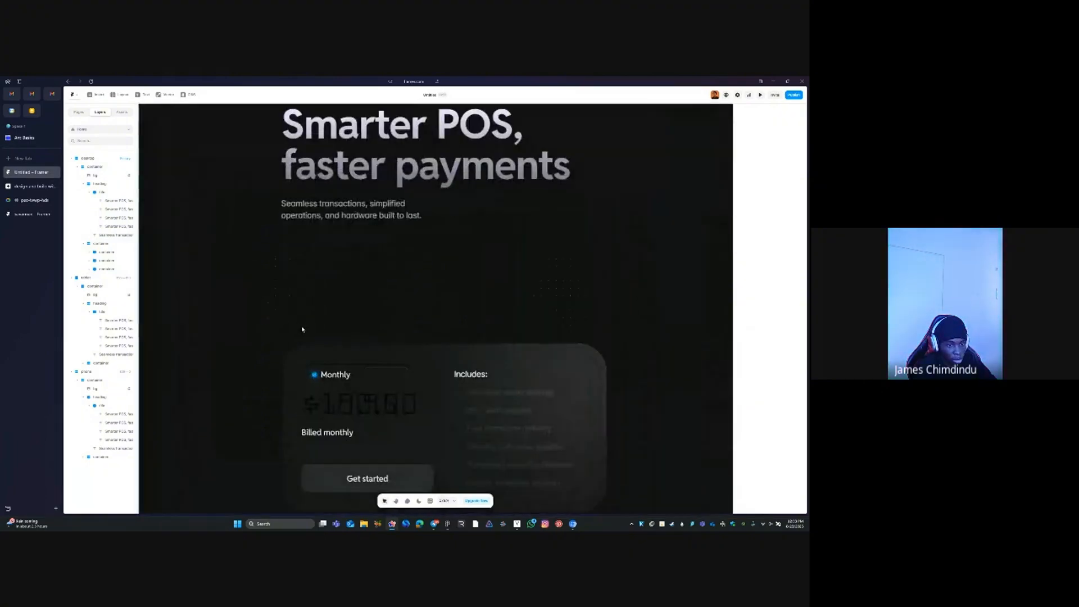
pyautogui.click(439, 354)
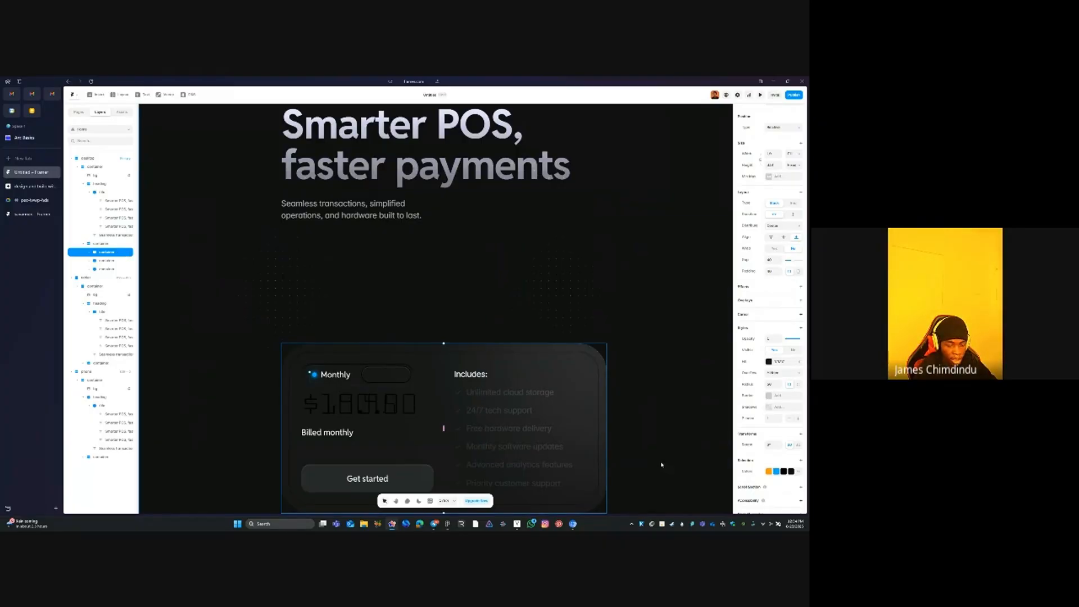
pyautogui.click(92, 262)
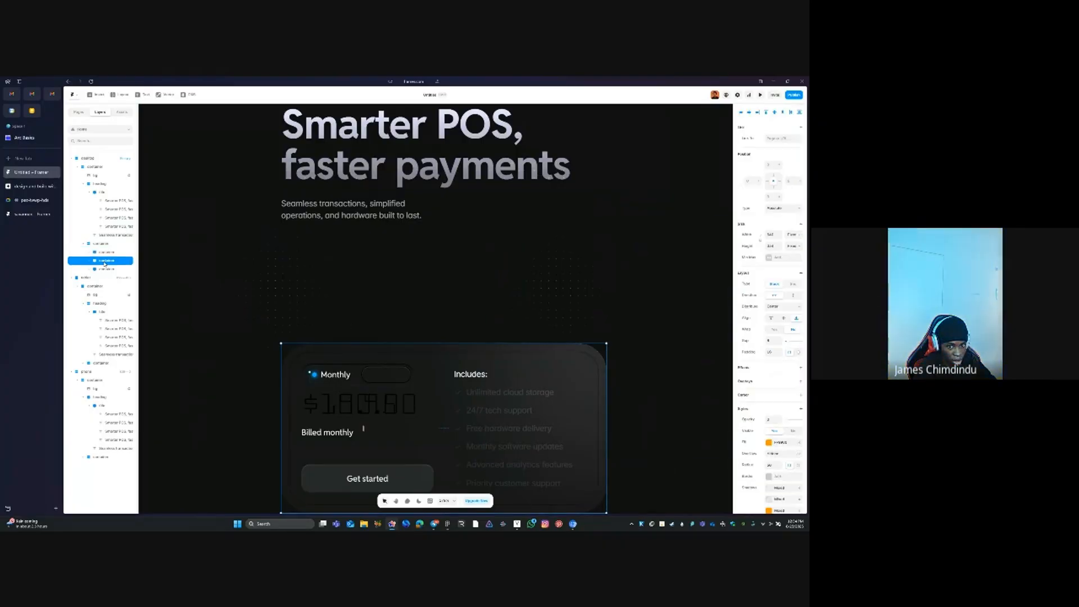
pyautogui.scroll(-2, 769, 415)
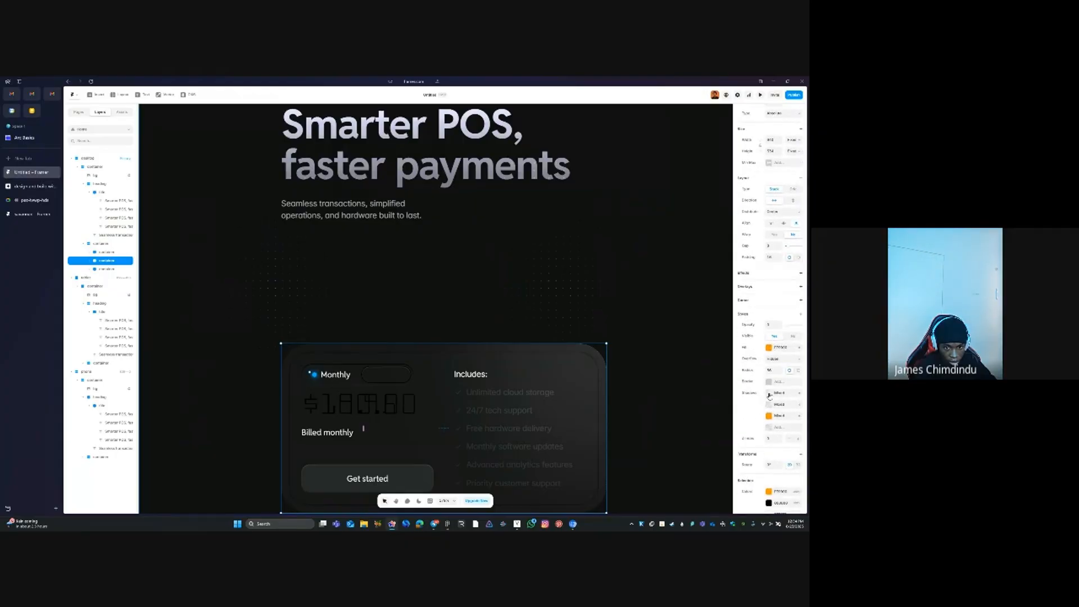
pyautogui.click(769, 396)
pyautogui.click(723, 395)
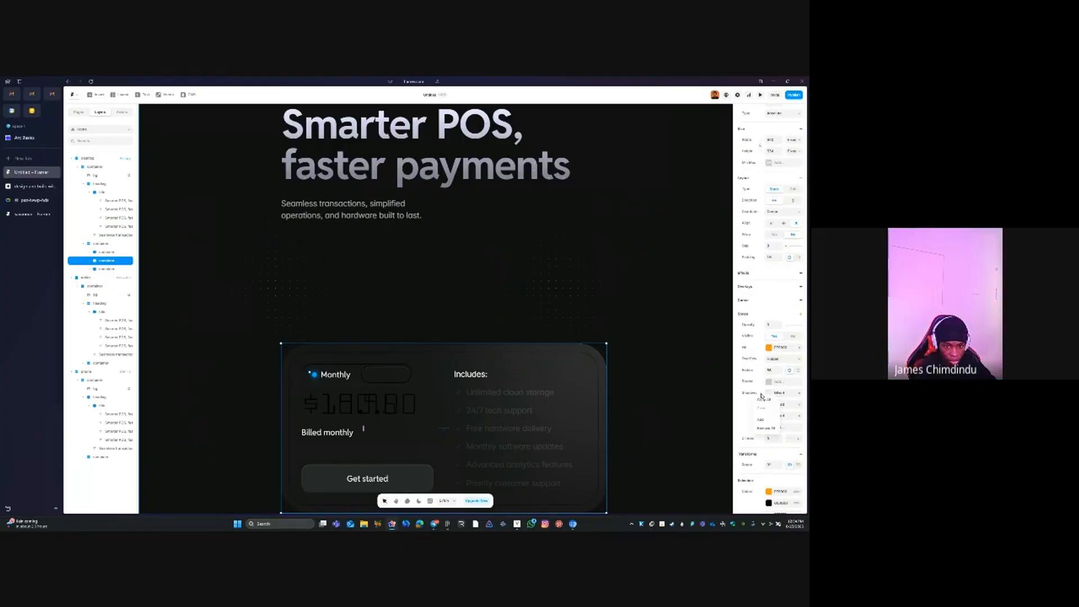
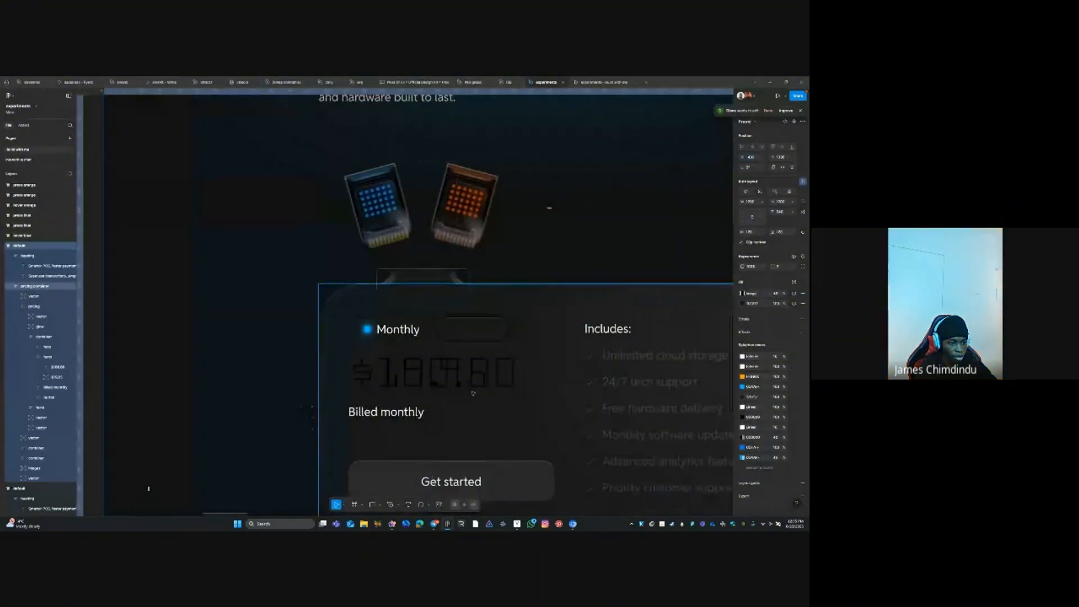
# Delete the default frame whose orange and blue cards are spread out below the Monthly card
pyautogui.scroll(-1, 256, 269)
pyautogui.scroll(-1, 256, 270)
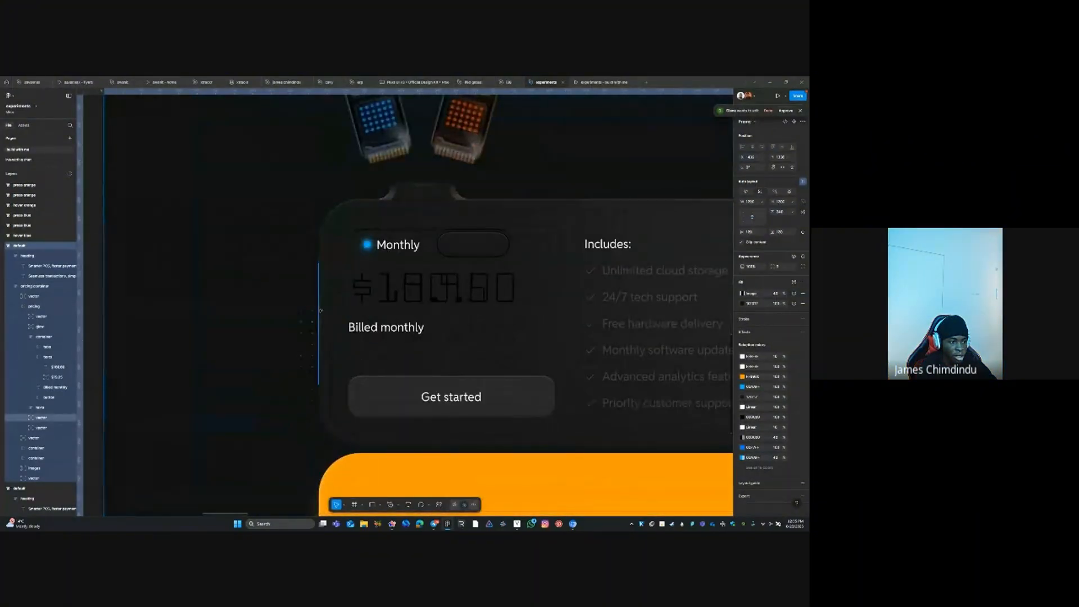
pyautogui.keyDown('ctrl'); pyautogui.click(319, 308); pyautogui.keyUp('ctrl')
pyautogui.click(234, 306)
pyautogui.scroll(-2, 215, 307)
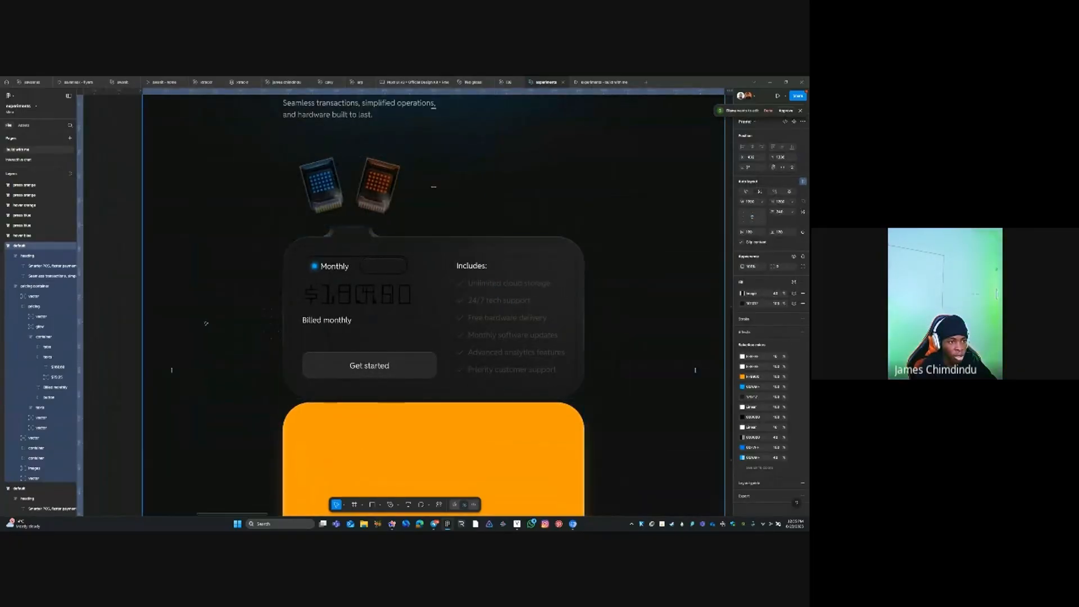
pyautogui.scroll(-2, 364, 223)
pyautogui.click(182, 307)
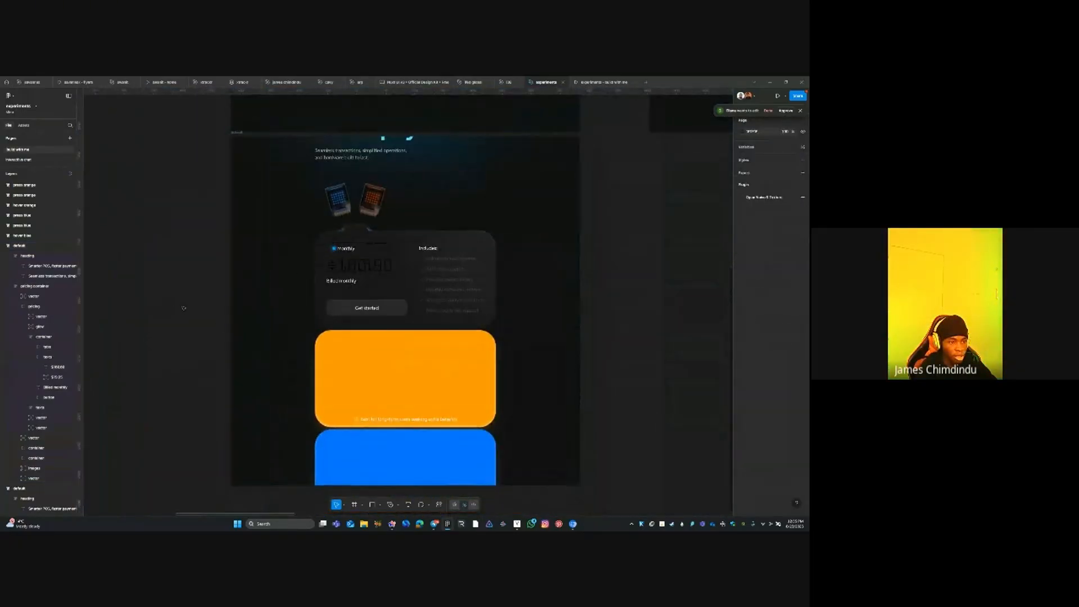
pyautogui.moveTo(481, 217); pyautogui.dragTo(461, 308)
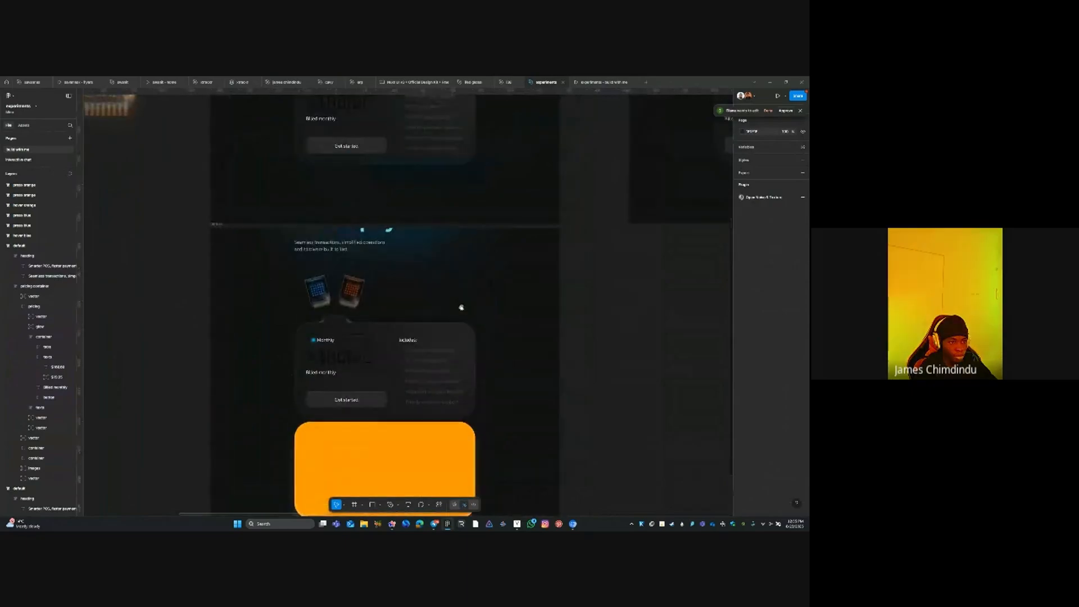
pyautogui.click(218, 228)
pyautogui.scroll(-3, 483, 259)
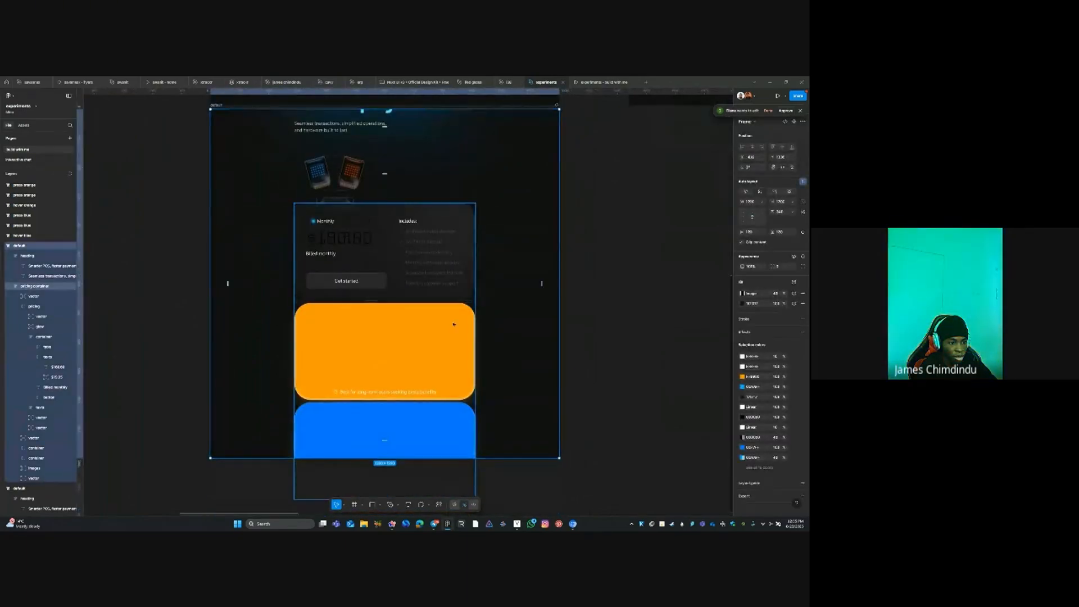
pyautogui.press('Delete')
# Examine the Monthly card design in the remaining default frame and select that frame
pyautogui.moveTo(403, 345); pyautogui.dragTo(407, 501)
pyautogui.moveTo(400, 144); pyautogui.dragTo(393, 340)
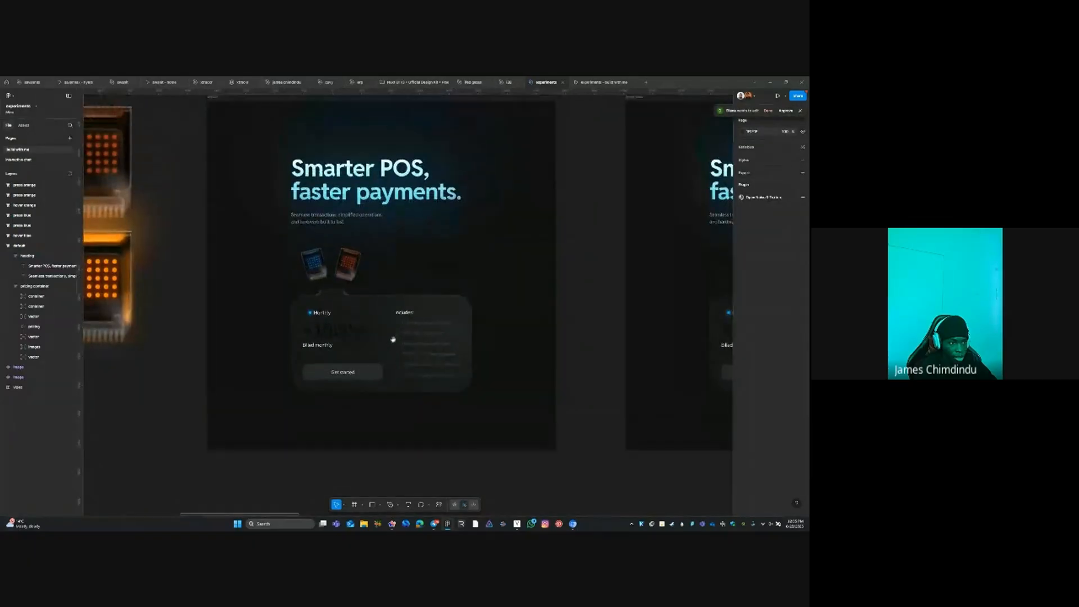
pyautogui.scroll(3, 341, 354)
pyautogui.moveTo(419, 184); pyautogui.dragTo(420, 197)
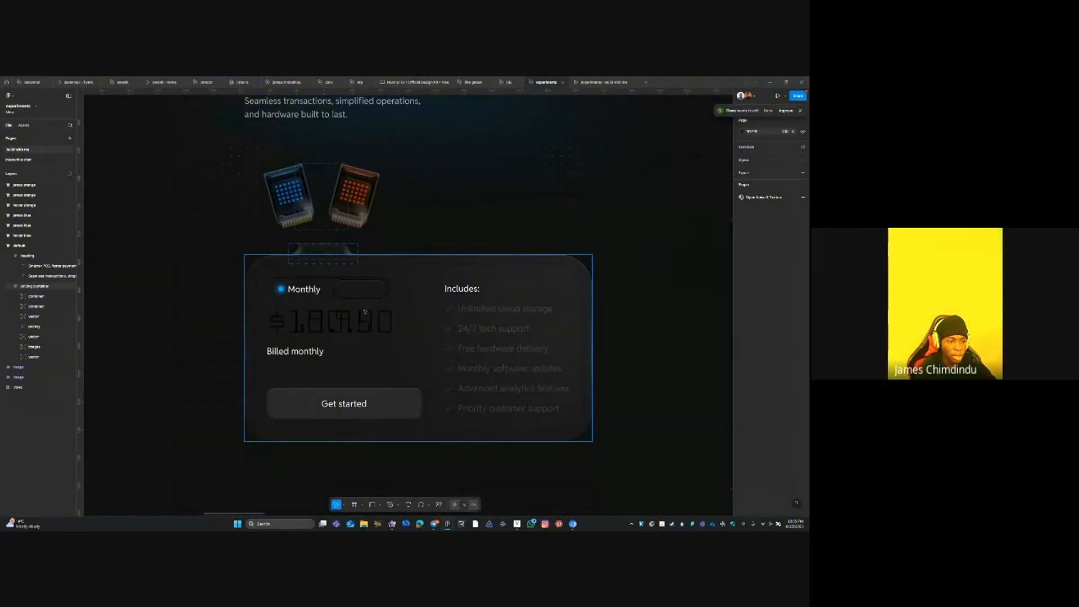
pyautogui.click(624, 208)
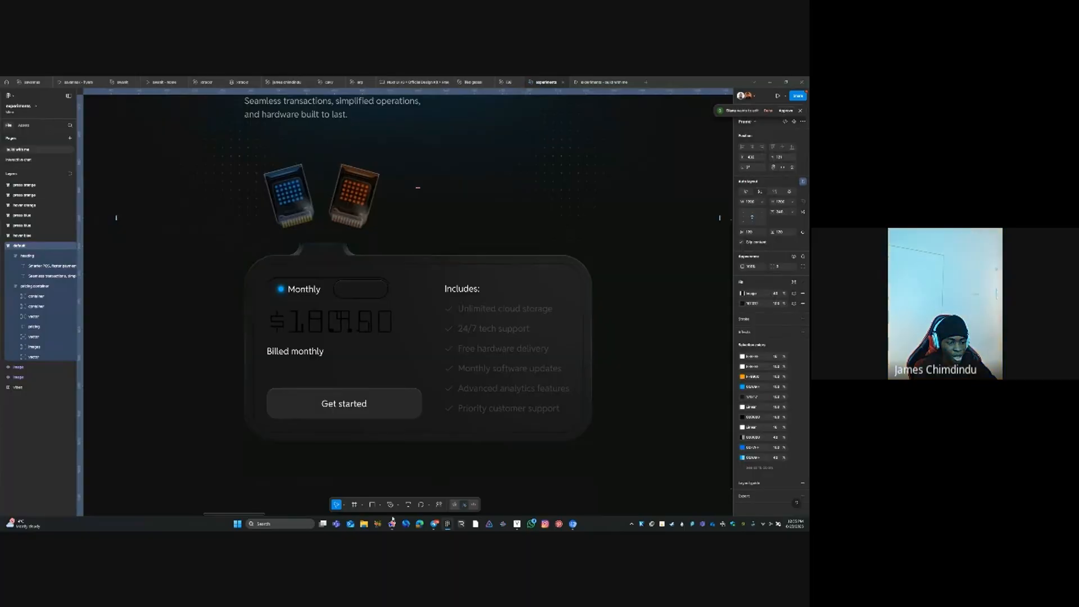
# Switch to Framer and draw a thin vertical frame inside the Monthly card, near its left edge
pyautogui.hotkey('alt', 'Tab')
pyautogui.click(599, 330)
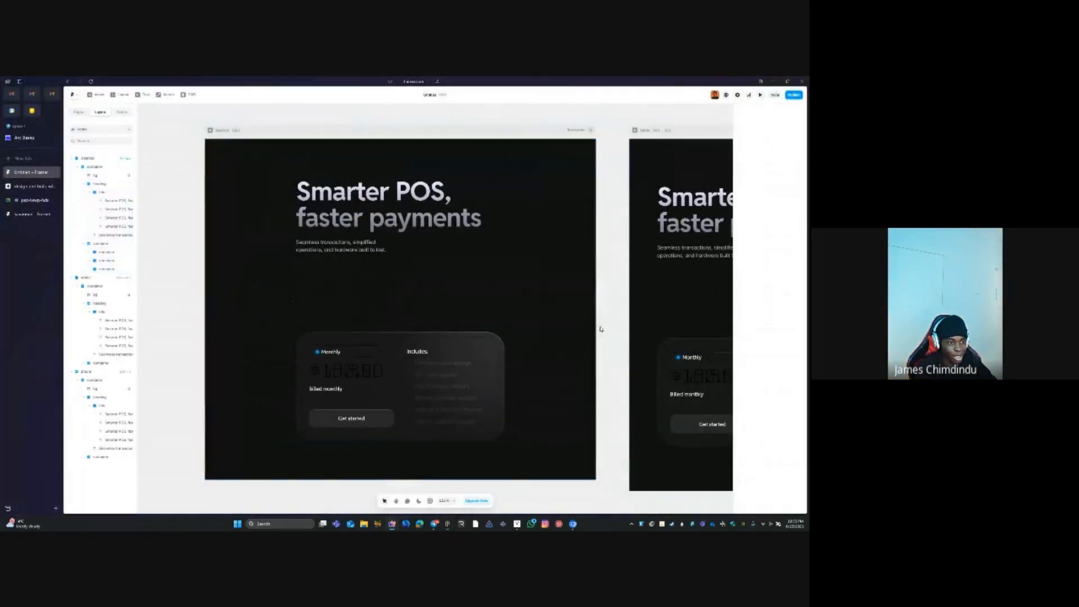
pyautogui.scroll(-1, 317, 389)
pyautogui.click(355, 368)
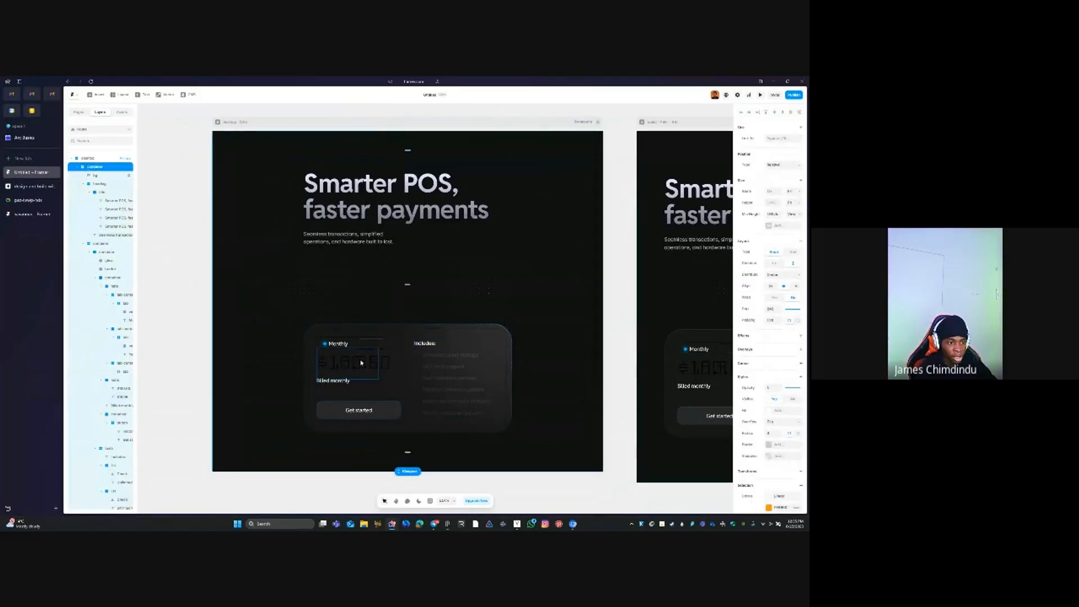
pyautogui.click(501, 364)
pyautogui.click(502, 327)
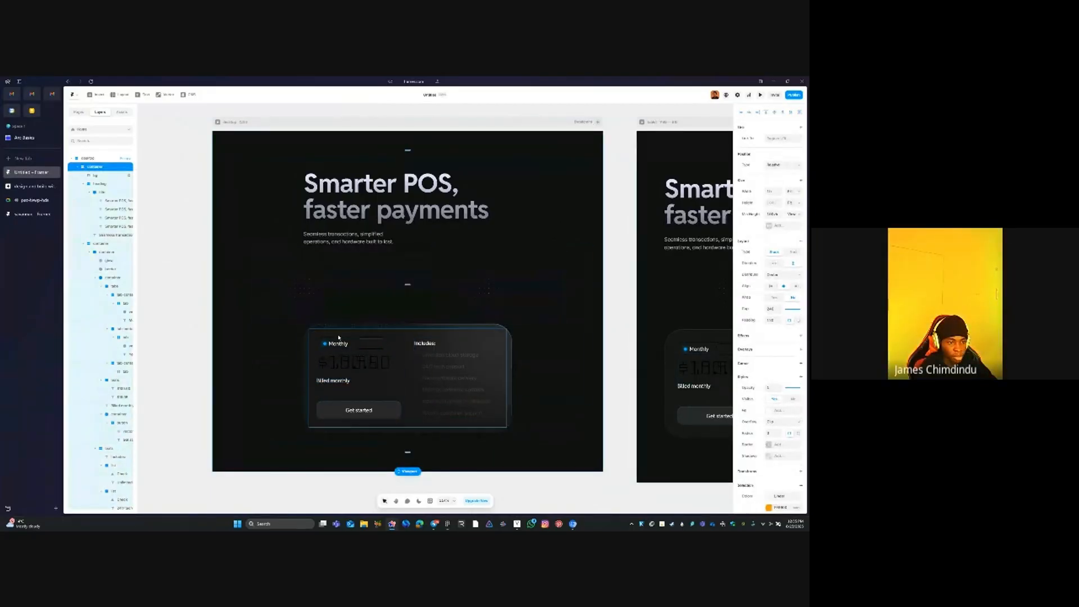
pyautogui.keyDown('ctrl'); pyautogui.scroll(5, 364, 423); pyautogui.keyUp('ctrl')
pyautogui.press('f')
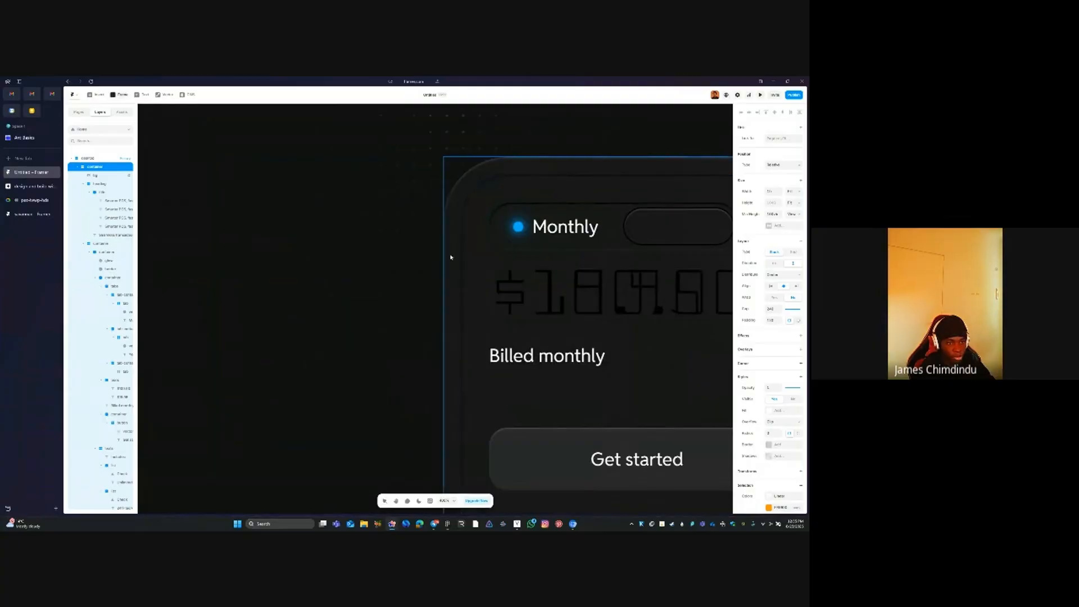
pyautogui.moveTo(450, 255); pyautogui.dragTo(456, 487)
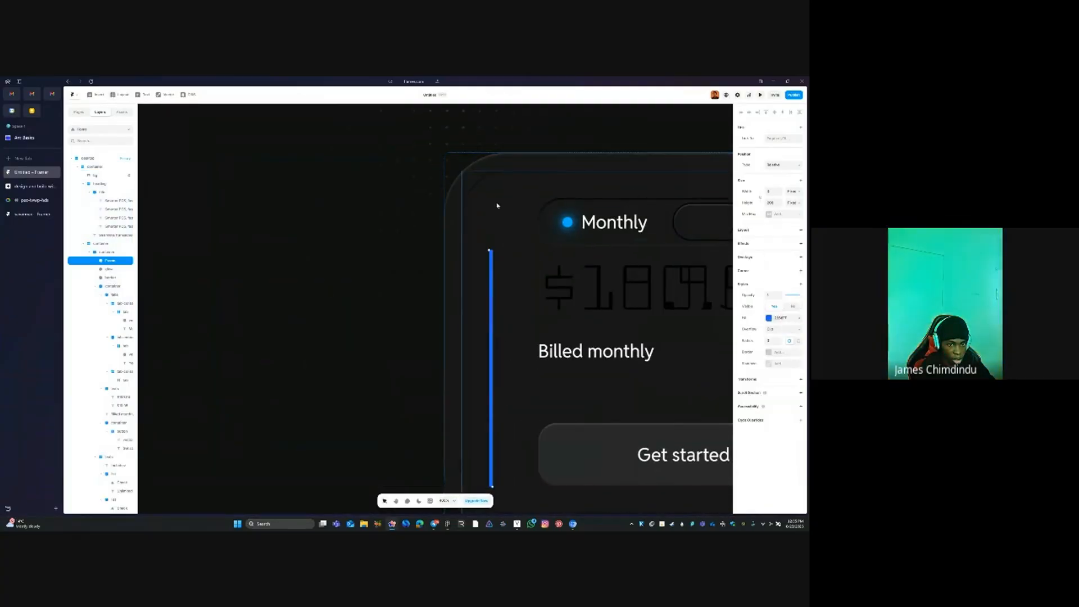
# Fill the thin frame with white FFF, convert the fill to a linear gradient, and add a stop near its middle
pyautogui.click(776, 320)
pyautogui.write('fff')
pyautogui.press('Return')
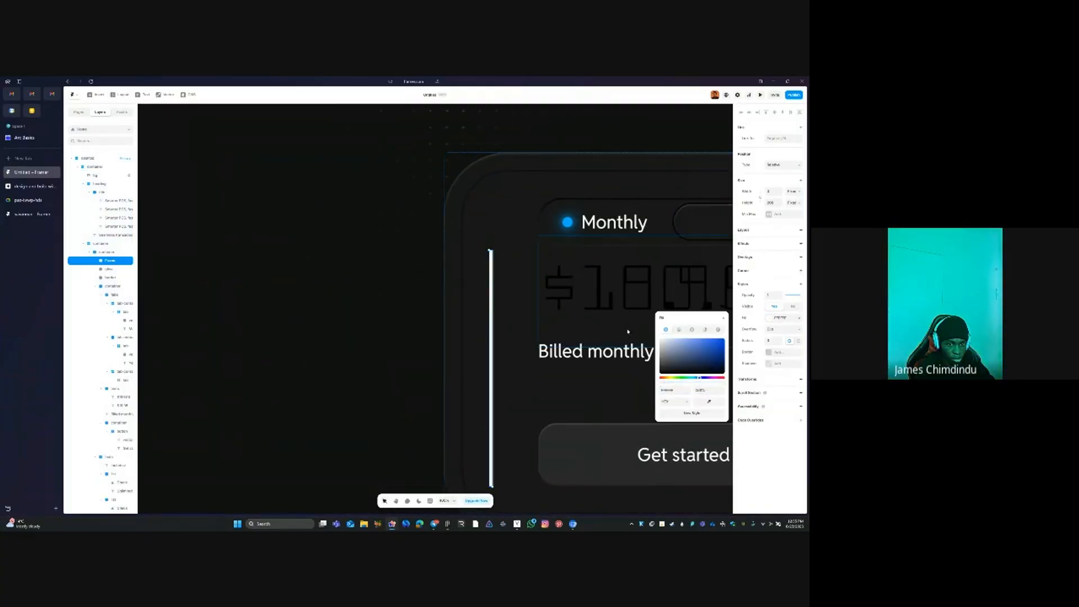
pyautogui.click(679, 329)
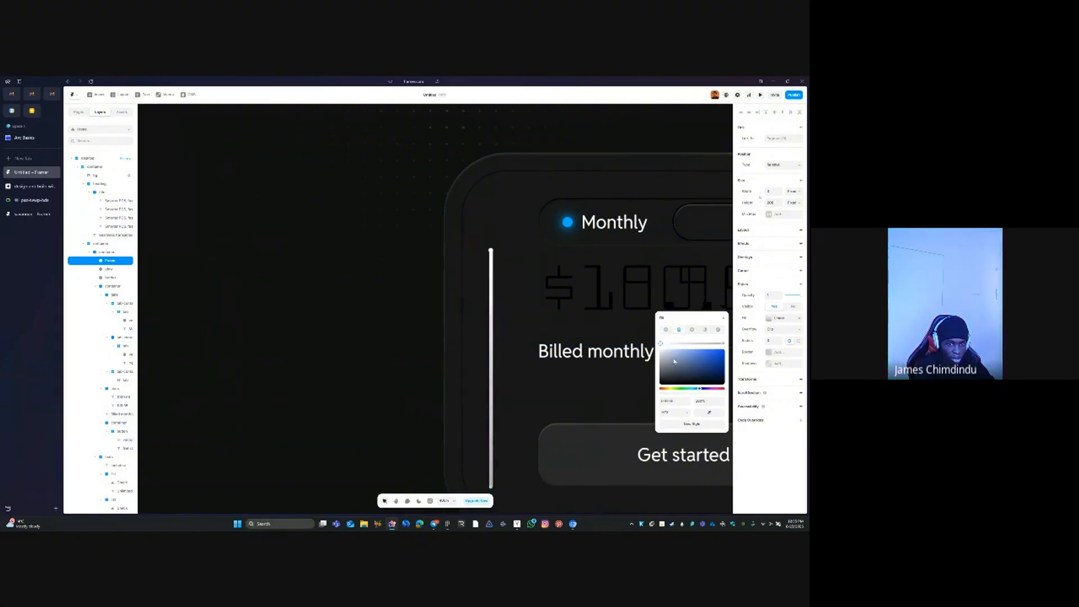
pyautogui.moveTo(688, 346); pyautogui.dragTo(695, 346)
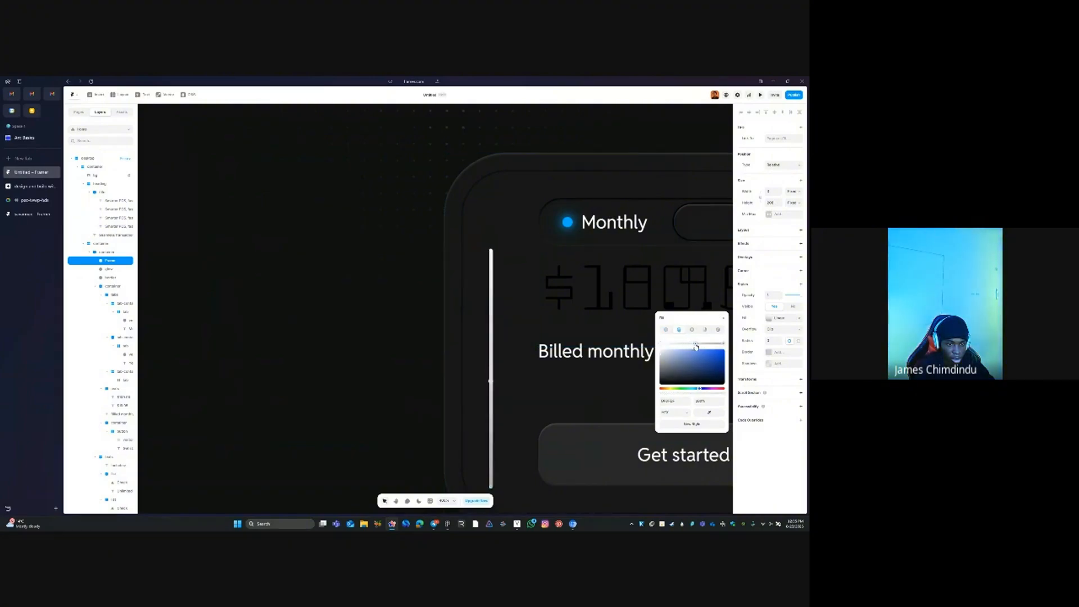
pyautogui.moveTo(490, 377); pyautogui.dragTo(491, 371)
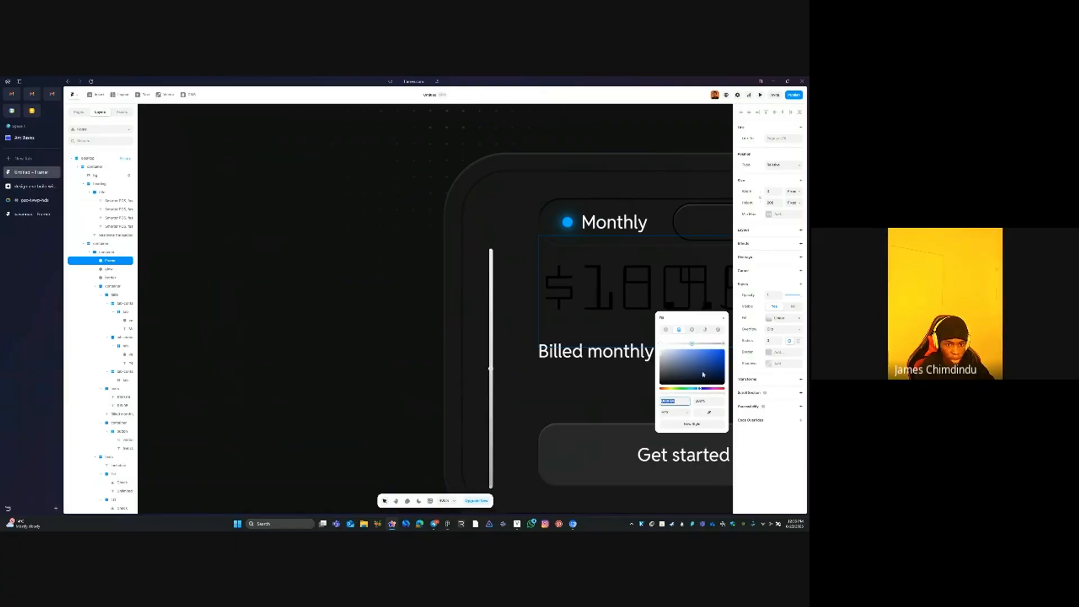
# Set the gradient's middle stop to white FFF and make the outer stops white with 0 opacity
pyautogui.write('fff')
pyautogui.press('Tab')
pyautogui.click(723, 345)
pyautogui.click(677, 400)
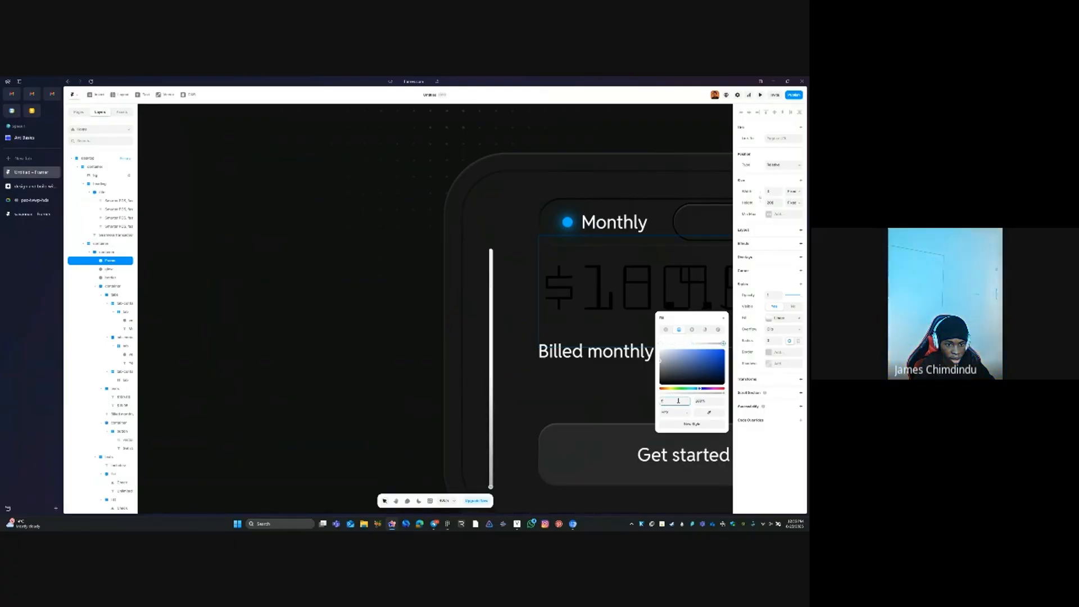
pyautogui.write('fff')
pyautogui.press('Tab')
pyautogui.write('0')
pyautogui.press('Tab')
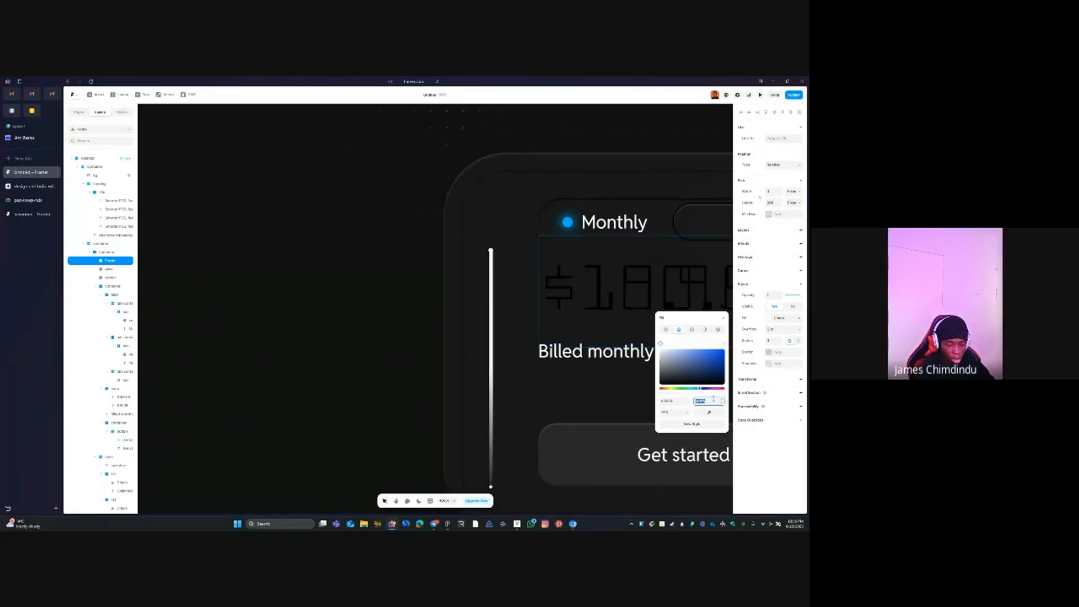
# Position the gradient strip absolutely and align it to the card's left edge
pyautogui.click(387, 245)
pyautogui.scroll(-3, 337, 256)
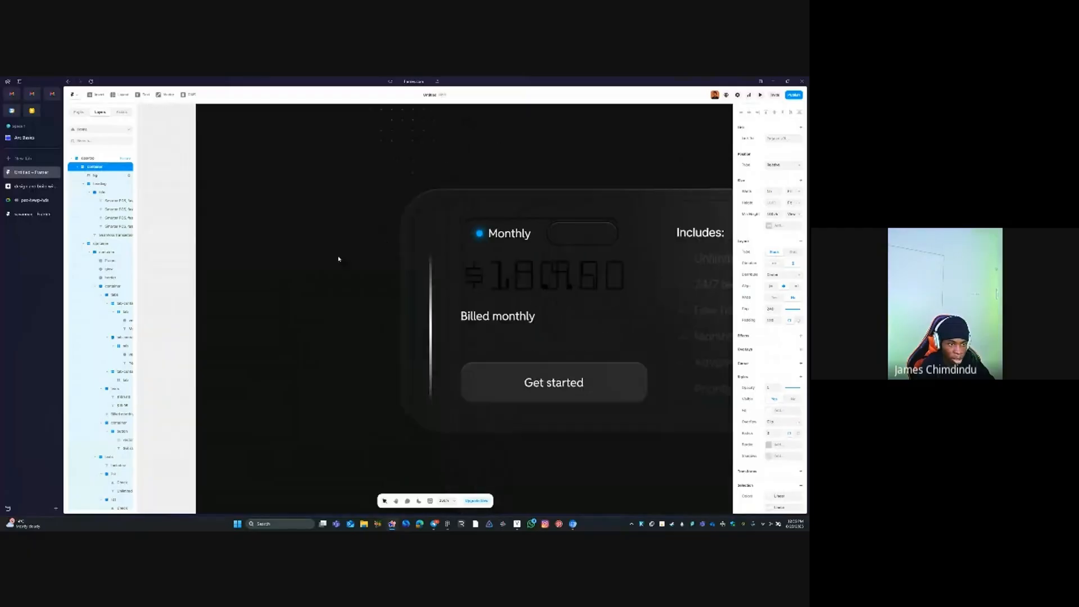
pyautogui.click(431, 311)
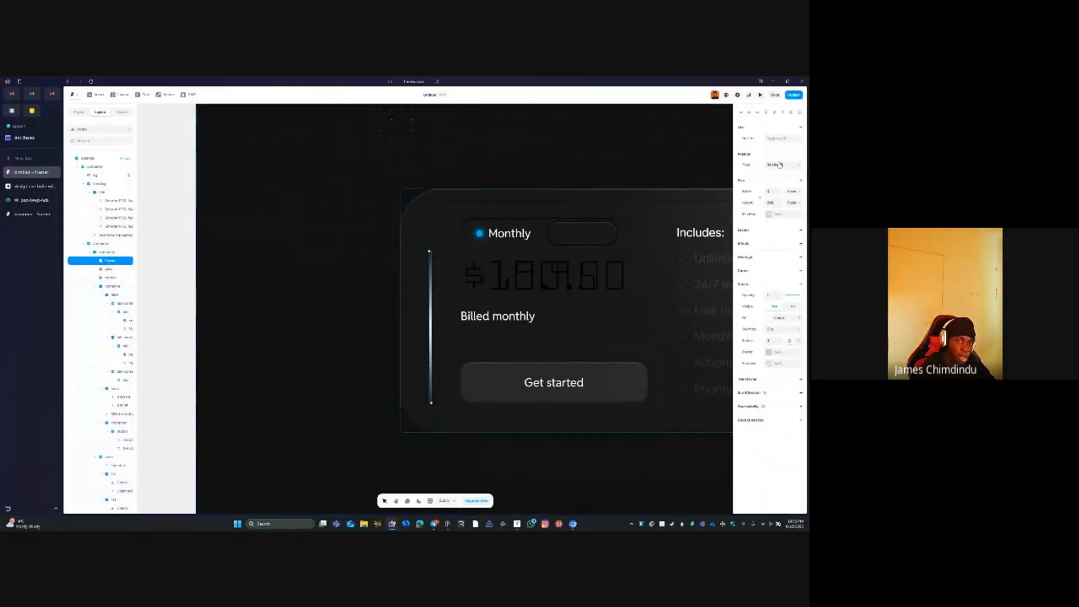
pyautogui.click(780, 164)
pyautogui.click(775, 174)
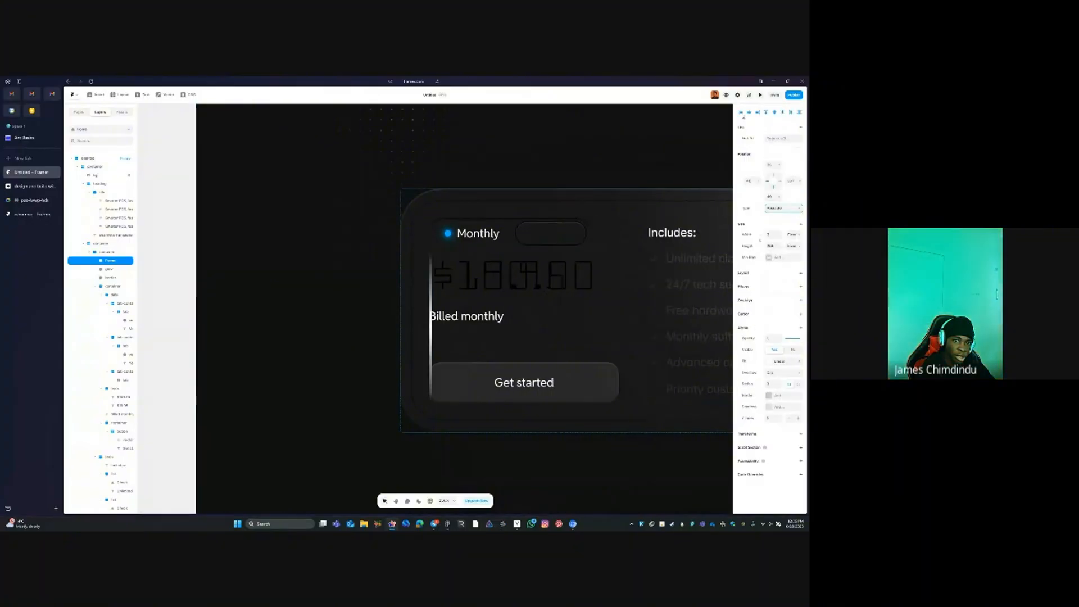
pyautogui.click(741, 113)
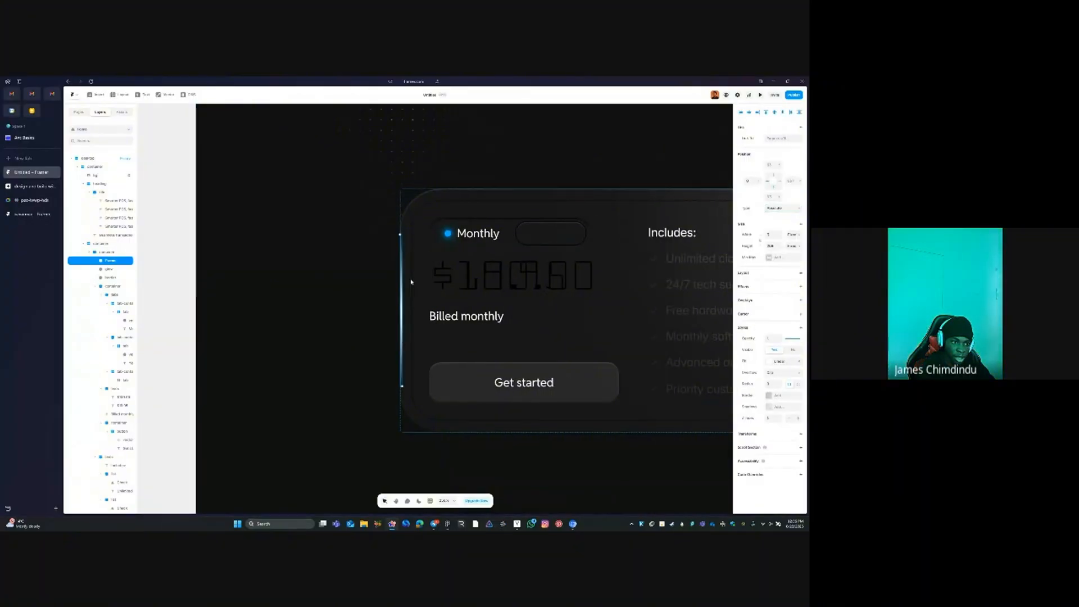
# Add a blur to the gradient strip on the card's left edge
pyautogui.click(744, 328)
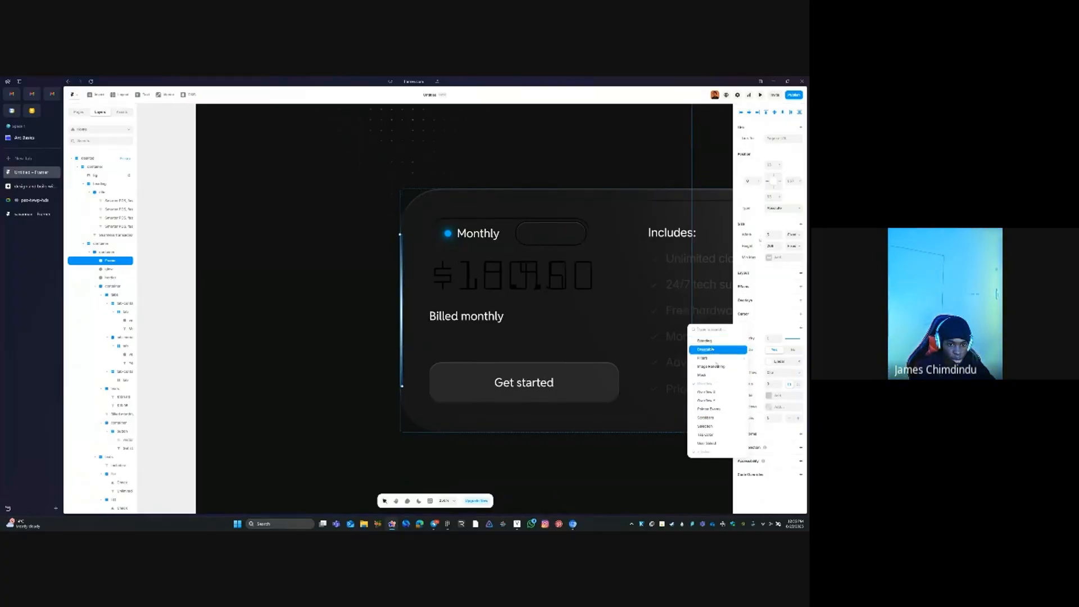
pyautogui.moveTo(710, 358)
pyautogui.click(768, 360)
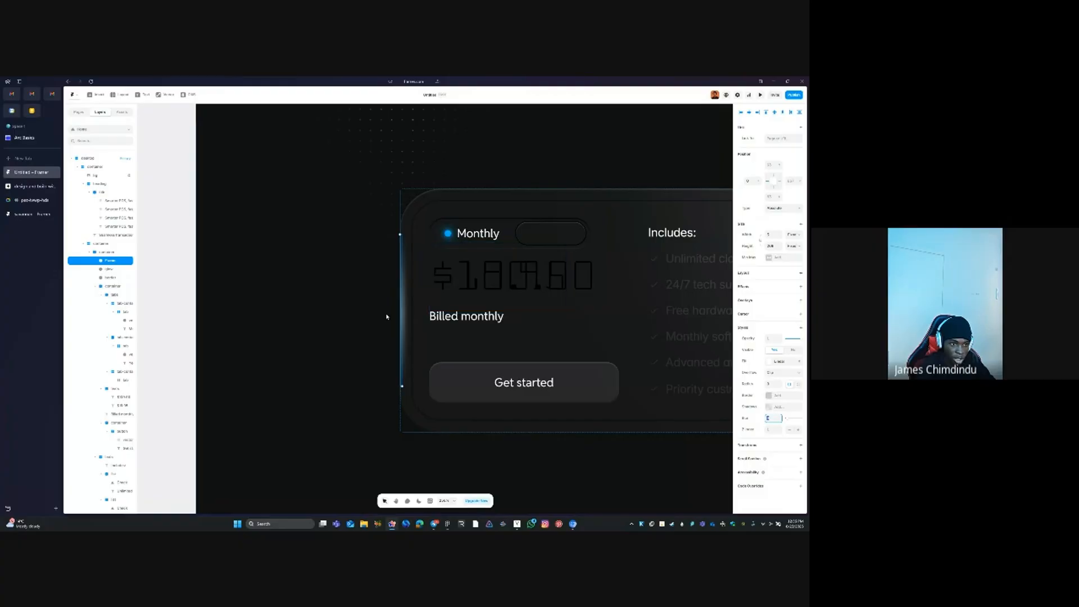
# Set the blurred strip's width to 2 and check how it looks on the card
pyautogui.click(773, 233)
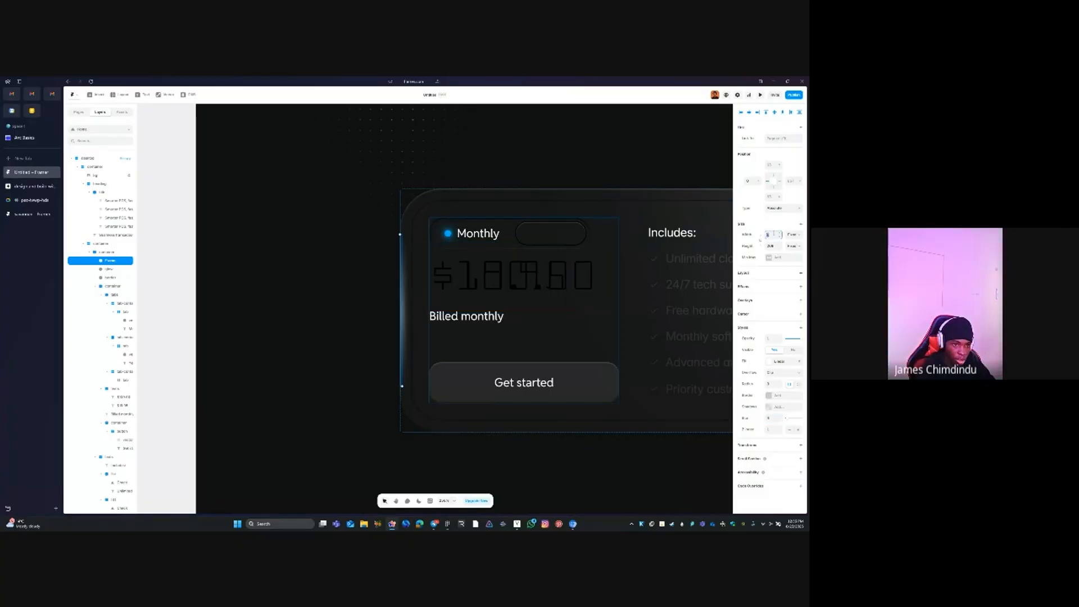
pyautogui.write('2')
pyautogui.press('Tab')
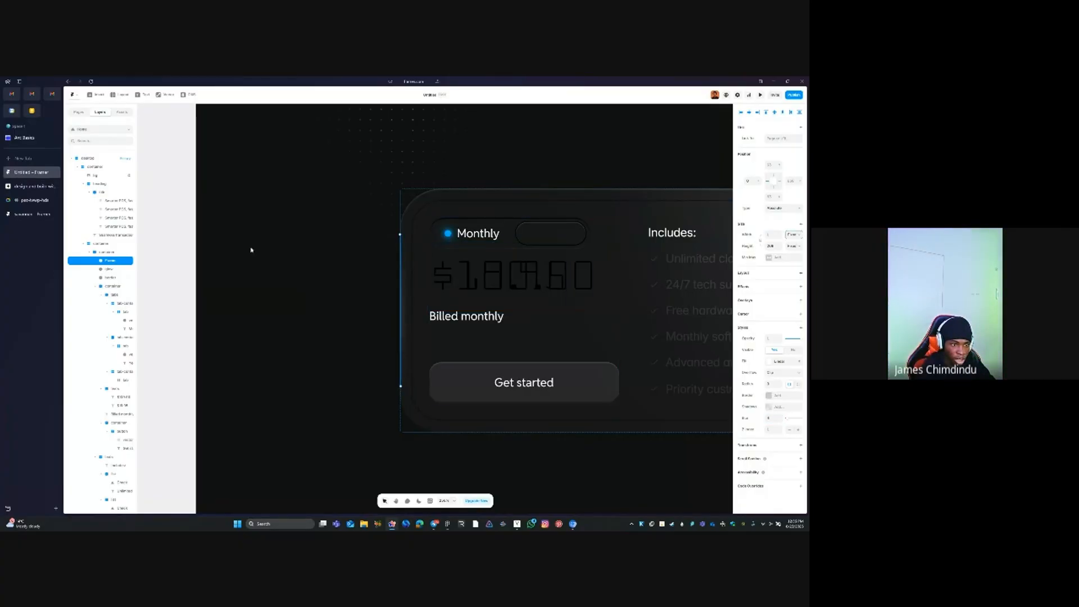
pyautogui.click(231, 242)
pyautogui.scroll(-3, 164, 244)
pyautogui.scroll(2, 317, 275)
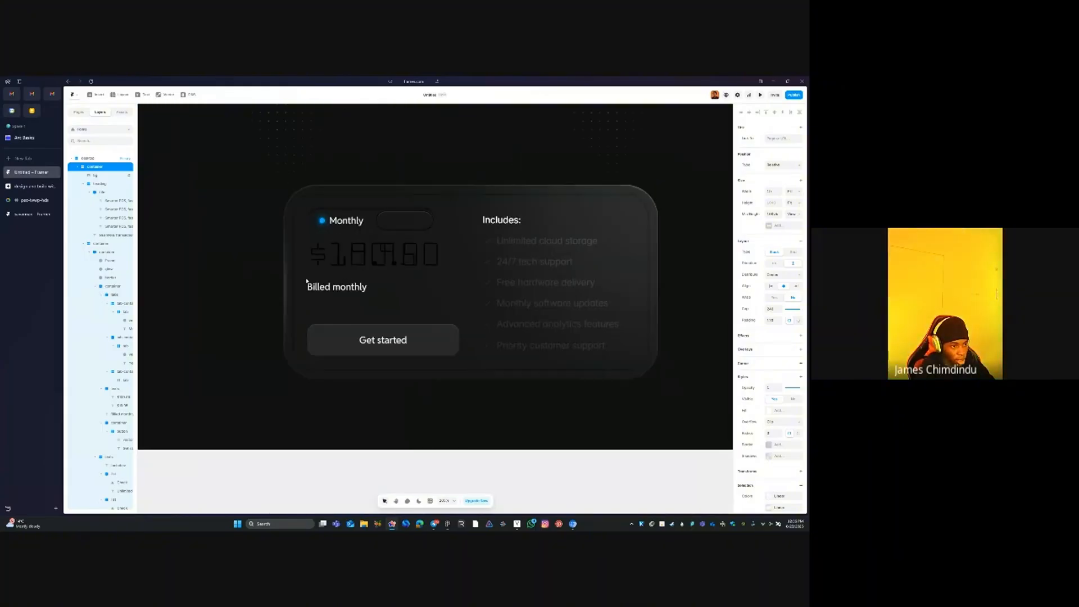
# Add a blending style to the blurred strip and set its mode to Overlay
pyautogui.click(286, 285)
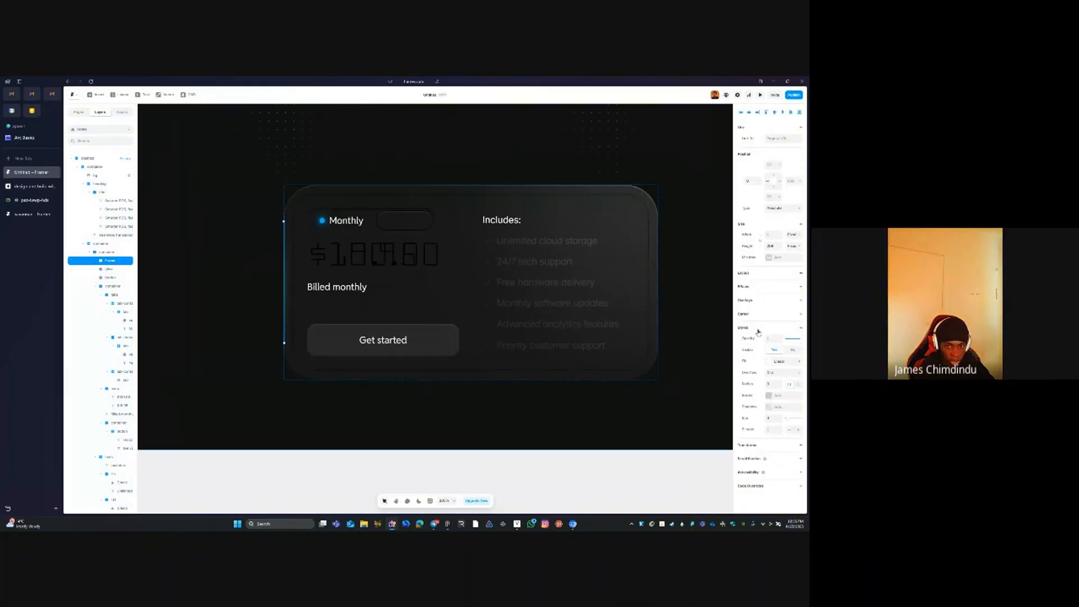
pyautogui.click(758, 332)
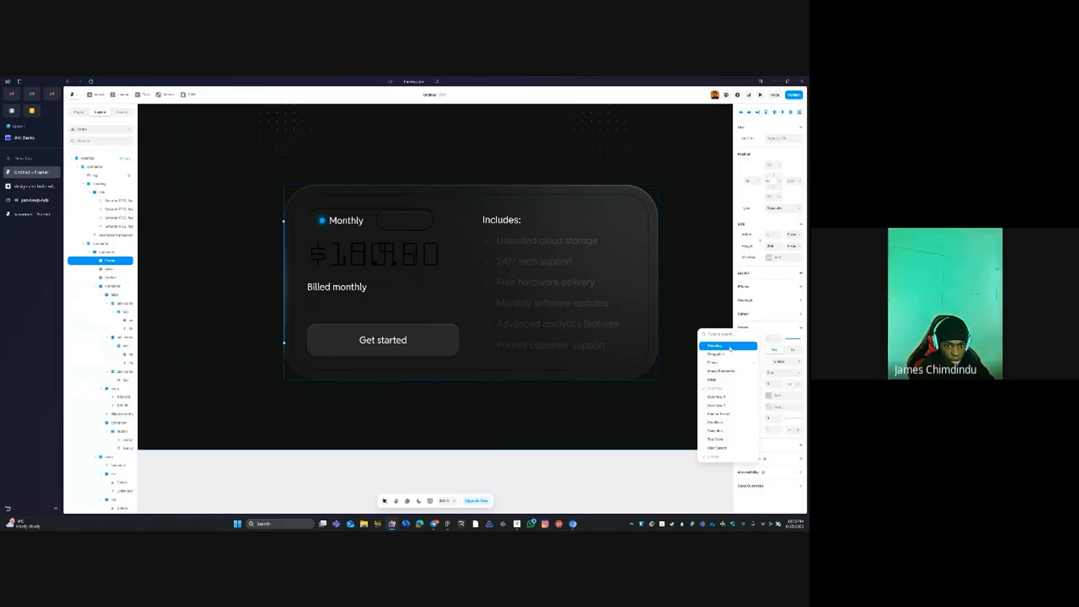
pyautogui.click(730, 348)
pyautogui.click(785, 419)
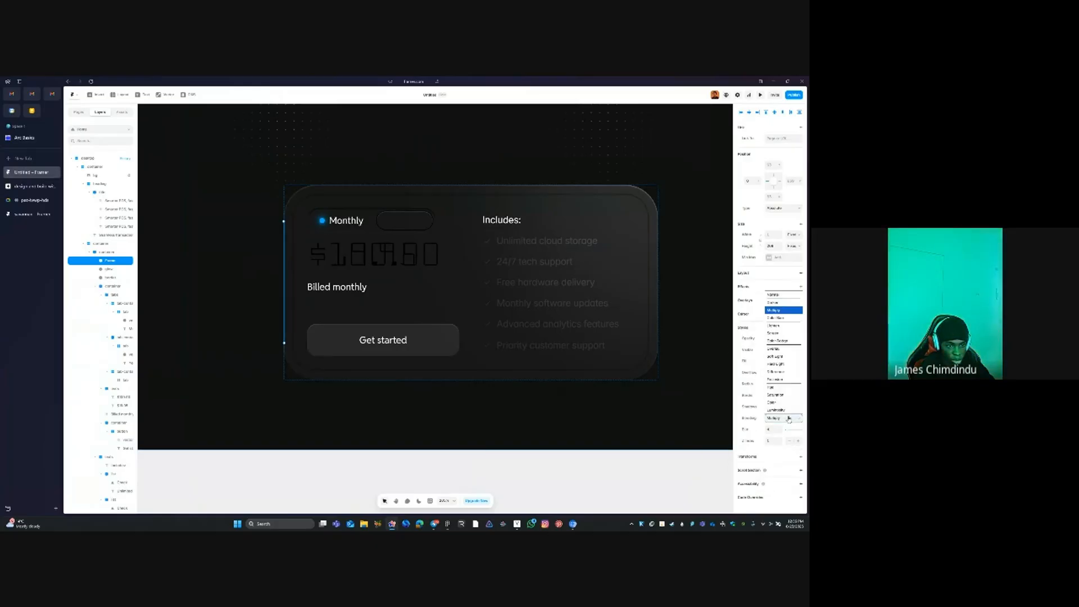
pyautogui.click(785, 349)
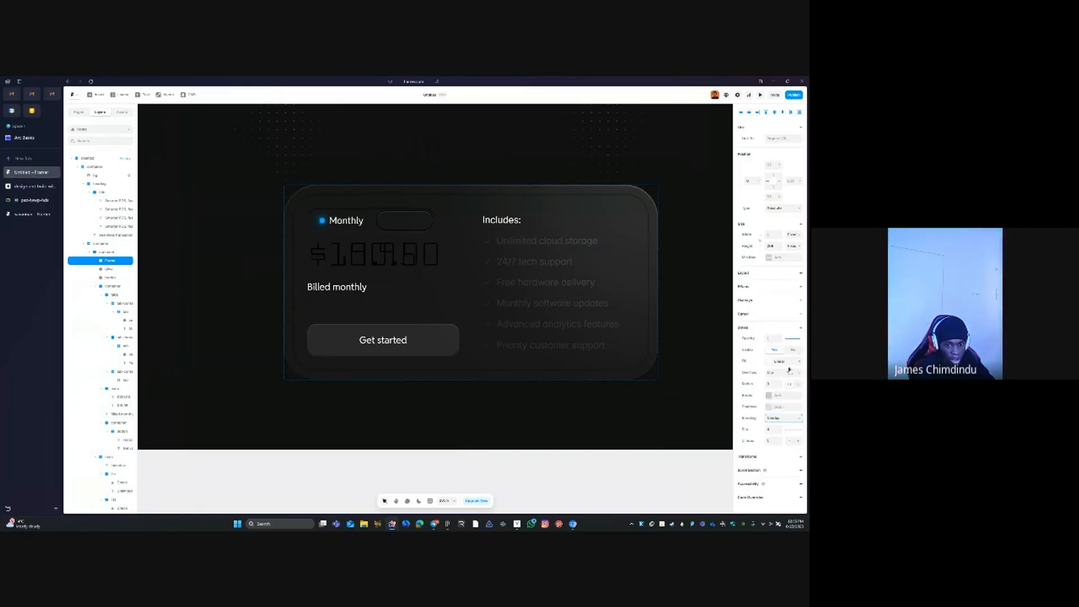
pyautogui.click(786, 418)
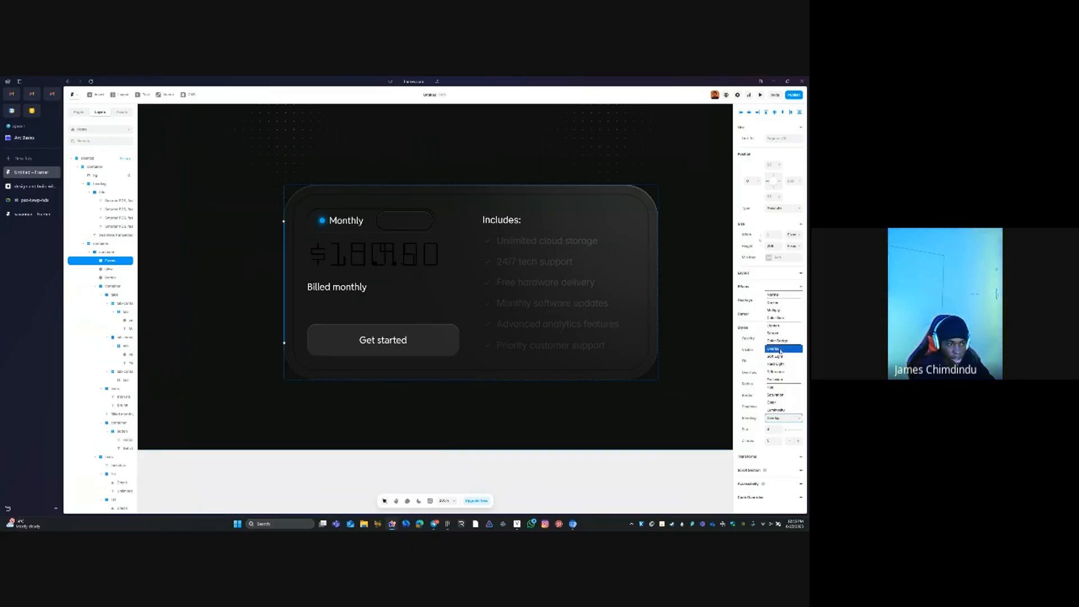
pyautogui.click(780, 350)
# Set the width of the blurred strip on the card's left edge to 4
pyautogui.click(125, 447)
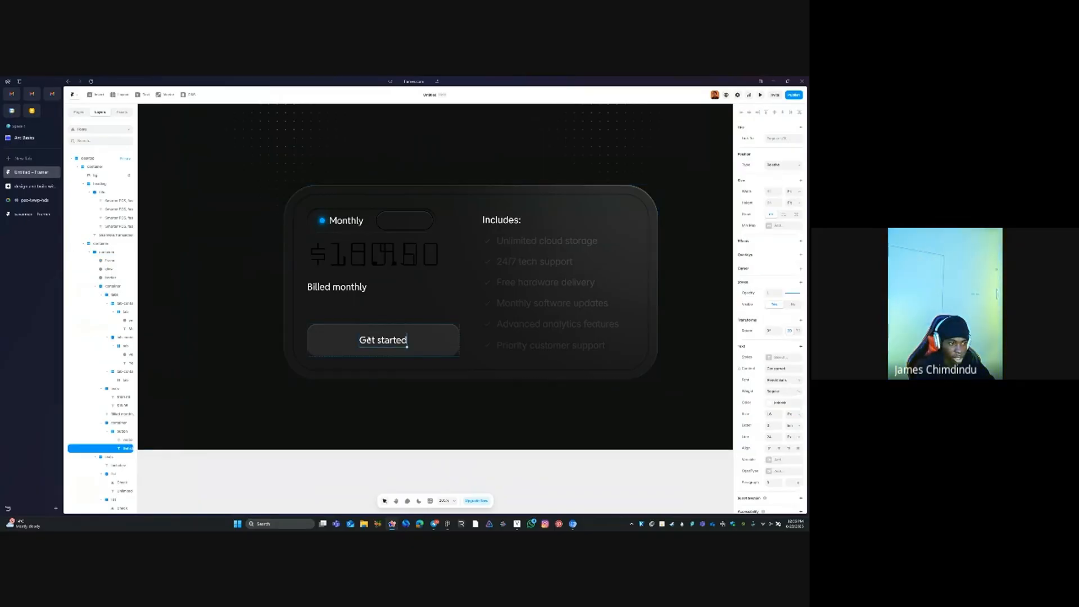
pyautogui.click(286, 286)
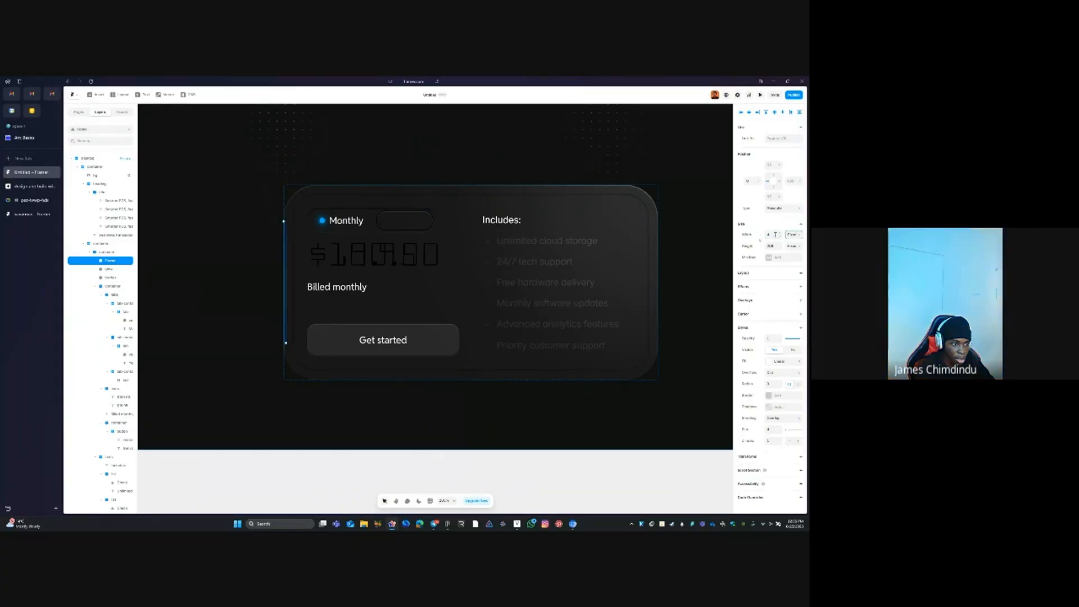
pyautogui.click(407, 424)
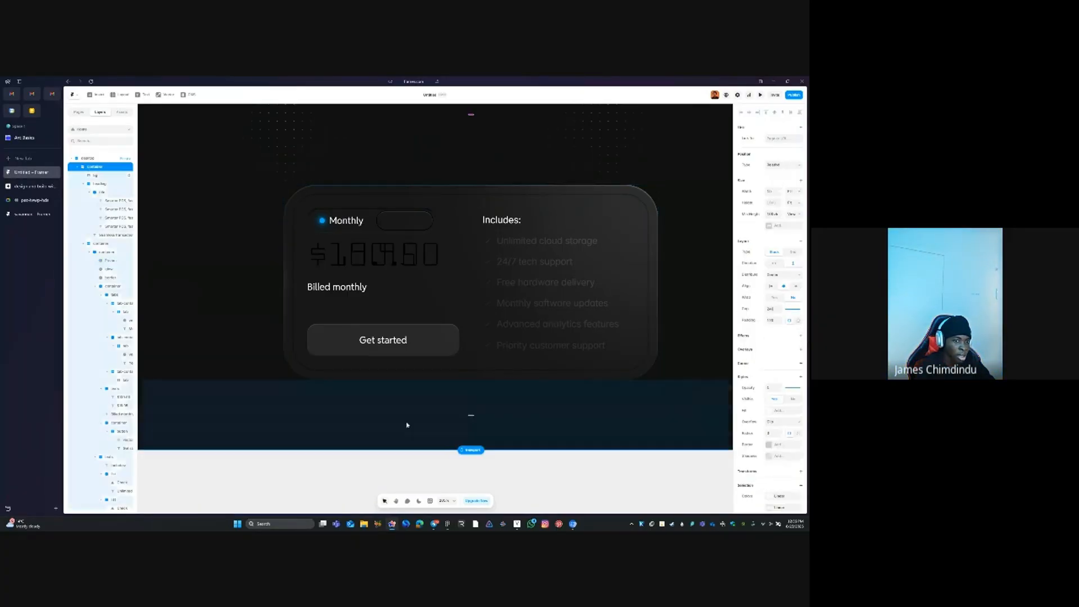
# Rename the blurred strip's layer as glow
pyautogui.click(288, 289)
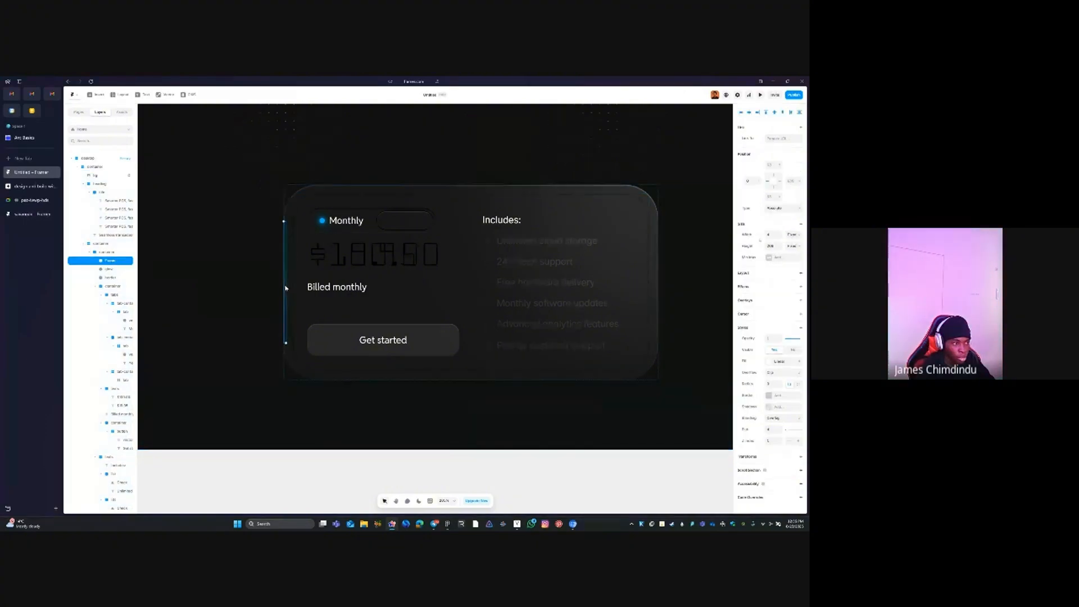
pyautogui.hotkey('ctrl', 'r')
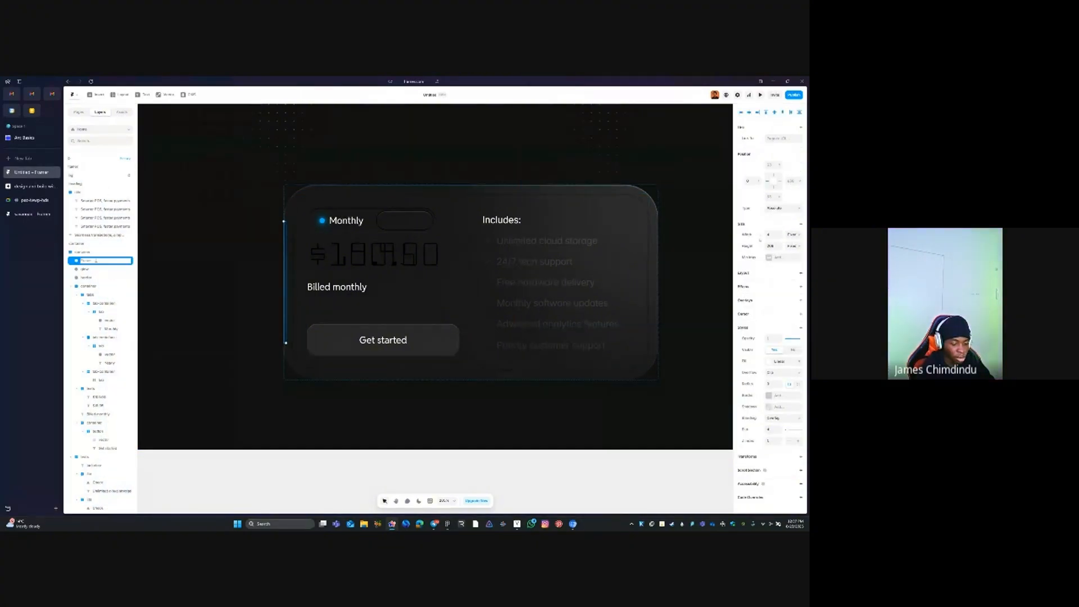
pyautogui.write('glow')
pyautogui.press('Return')
# Duplicate the glow strip and align the copy to the card's right edge
pyautogui.hotkey('ctrl', 'd')
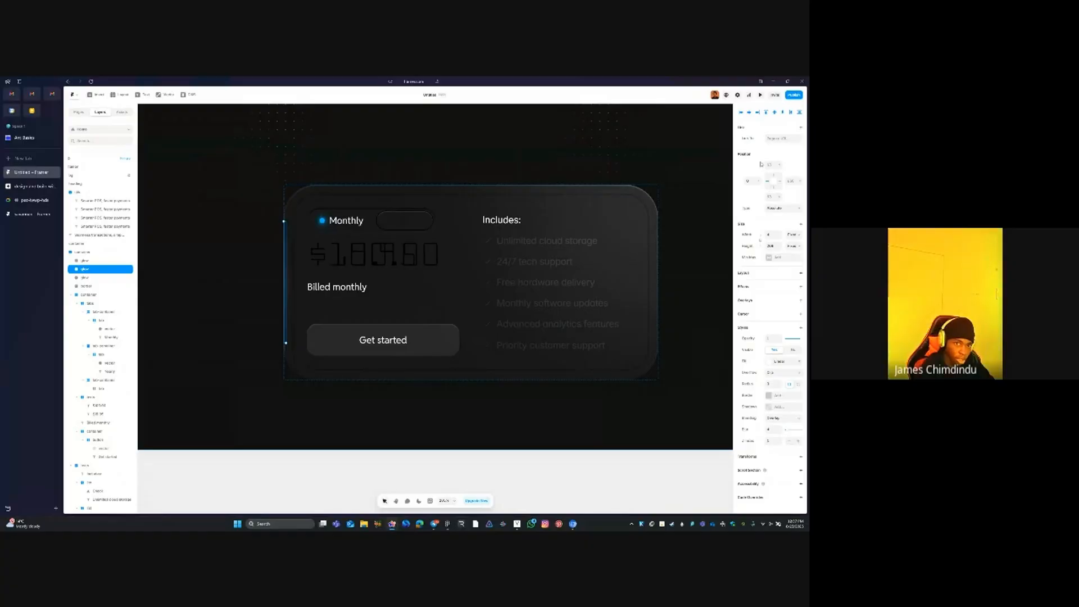
pyautogui.click(758, 112)
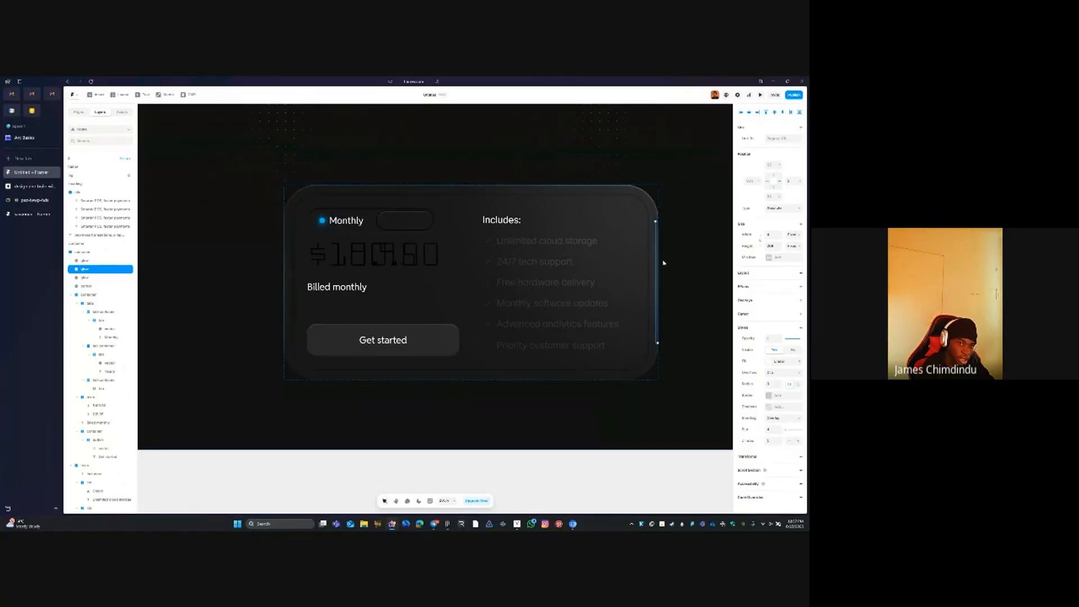
pyautogui.click(595, 441)
pyautogui.click(588, 468)
pyautogui.scroll(-3, 626, 330)
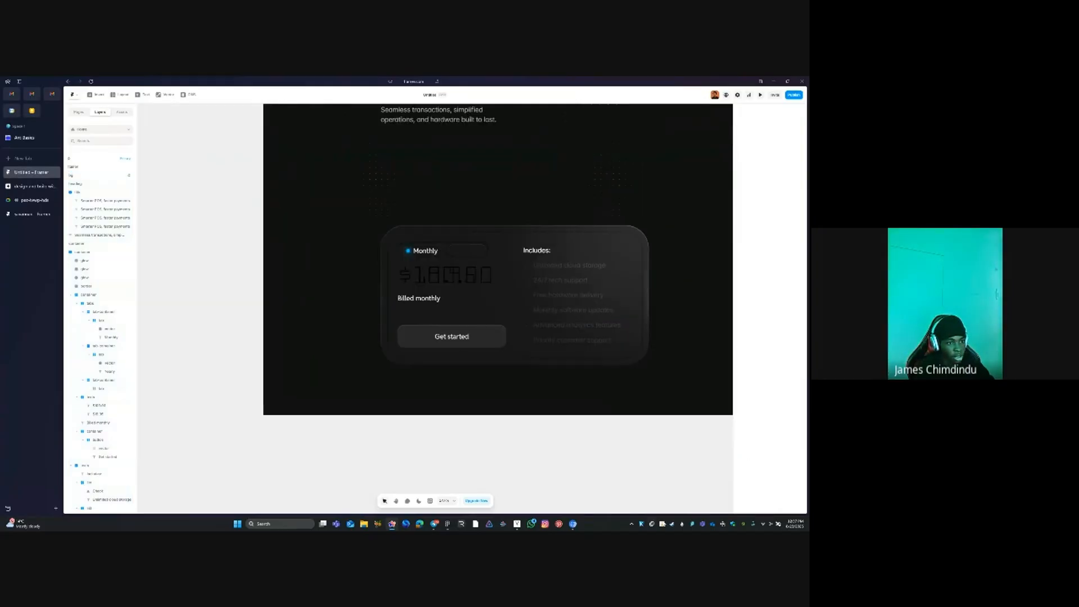
pyautogui.scroll(-3, 658, 392)
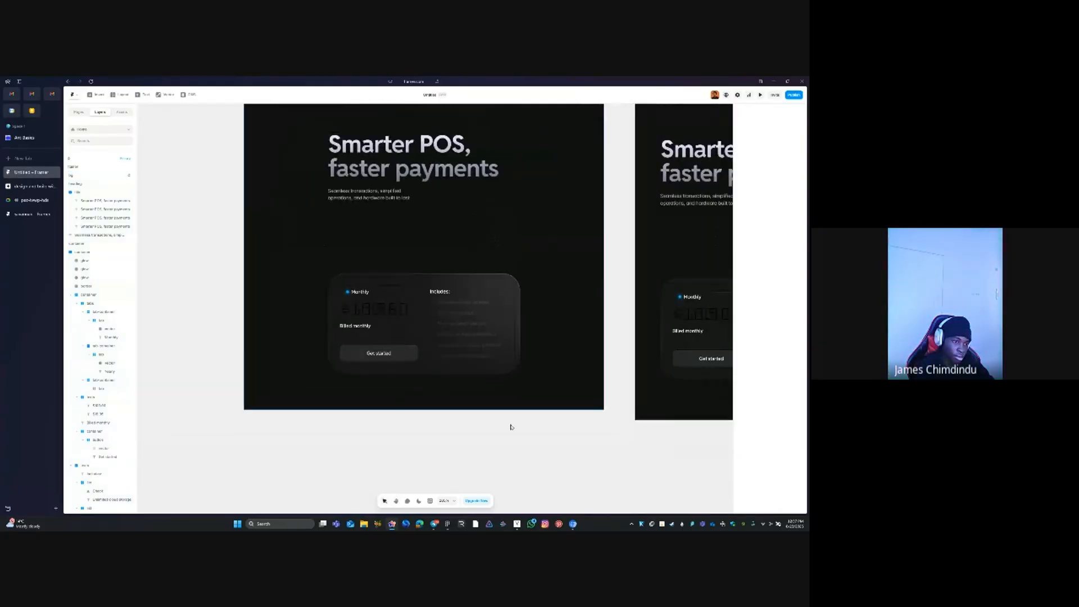
pyautogui.scroll(4, 453, 226)
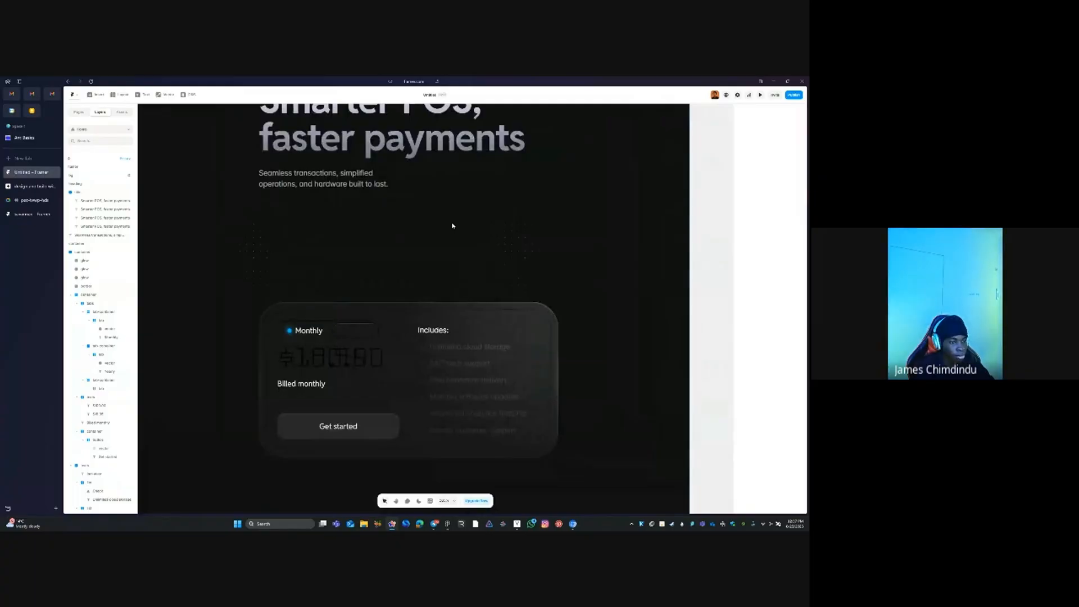
# Switch to the Figma design and export the dark notch vector on the card's top edge as a PNG to Downloads
pyautogui.scroll(3, 293, 301)
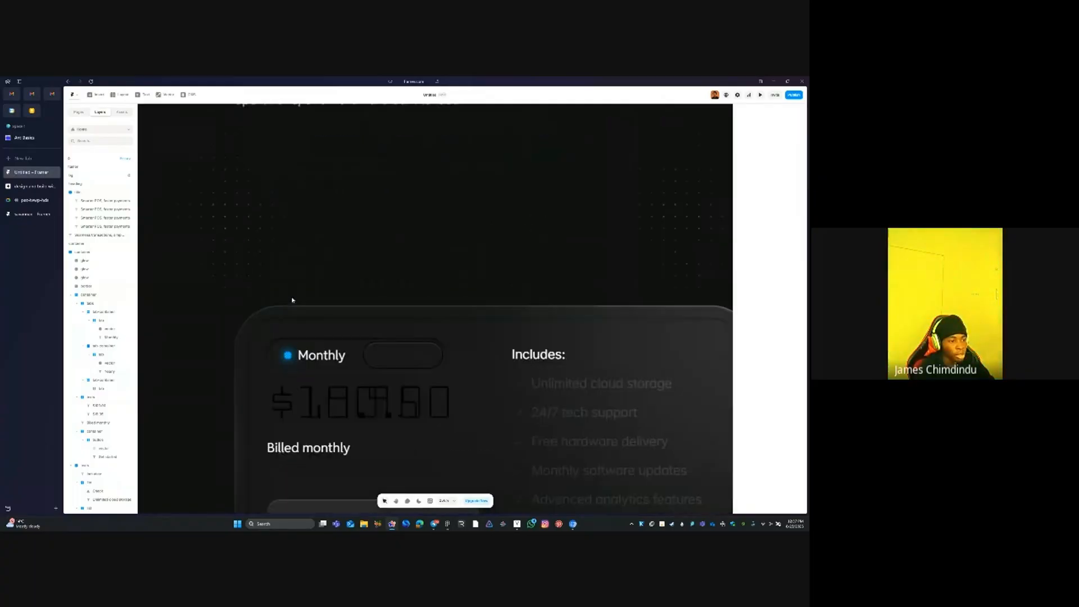
pyautogui.scroll(1, 297, 300)
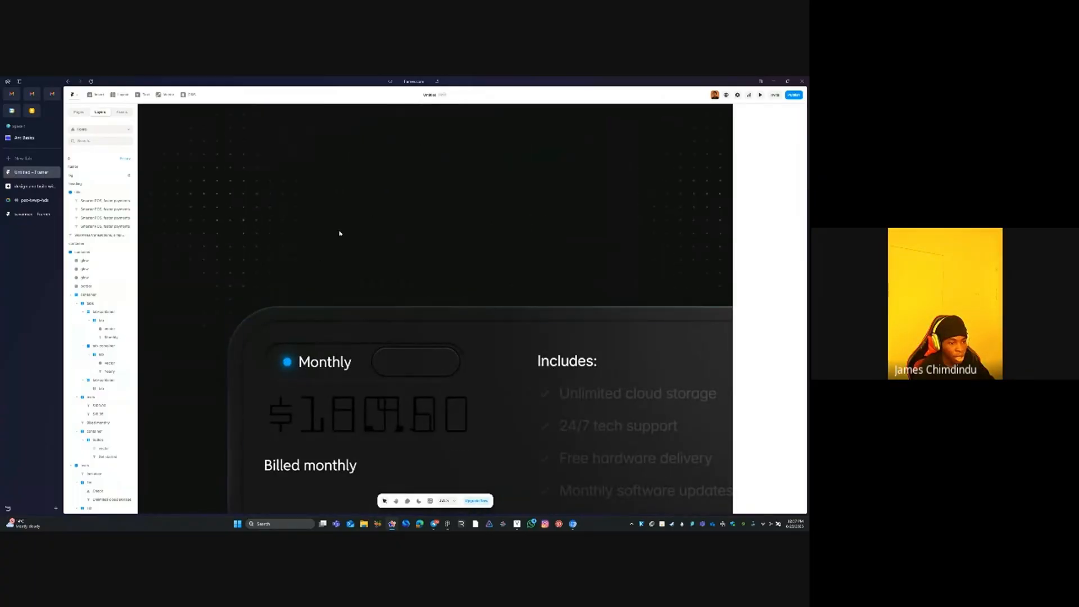
pyautogui.scroll(-3, 311, 264)
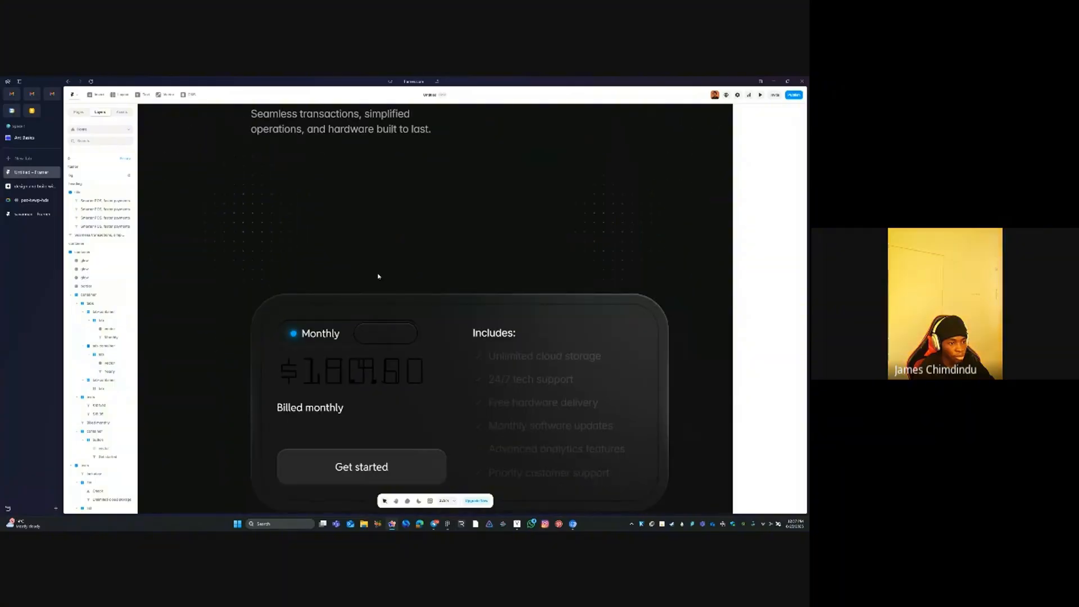
pyautogui.click(448, 524)
pyautogui.click(325, 254)
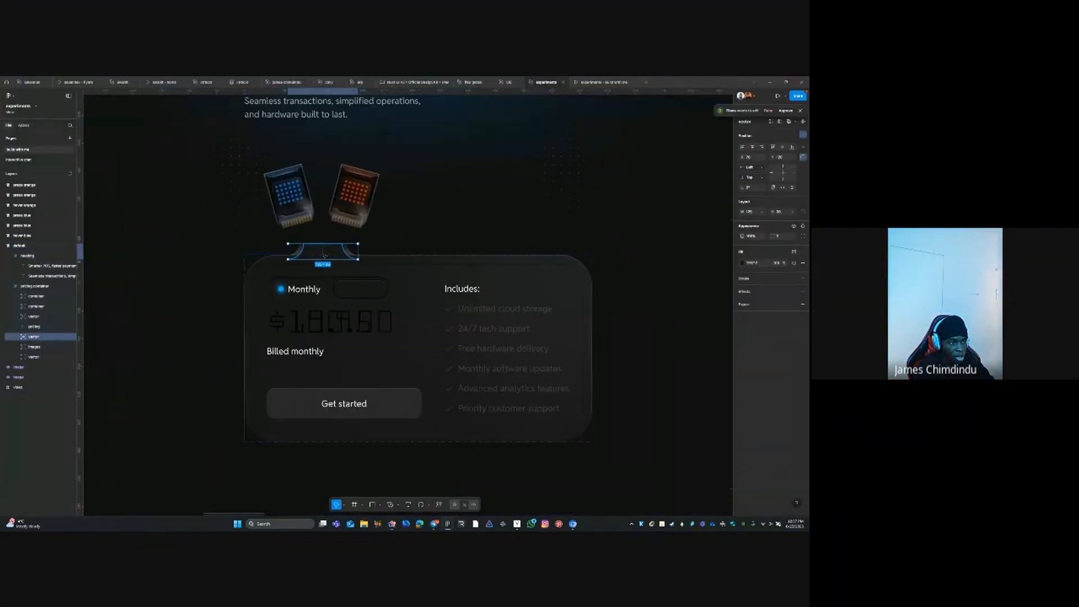
pyautogui.scroll(5, 294, 241)
pyautogui.rightClick(377, 265)
pyautogui.moveTo(406, 291)
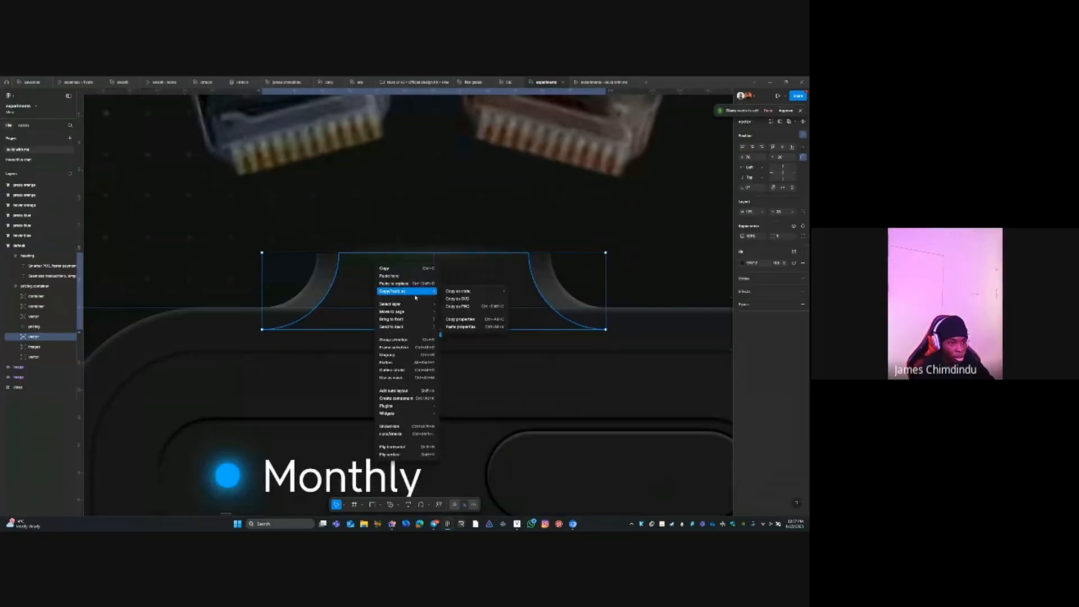
pyautogui.click(299, 292)
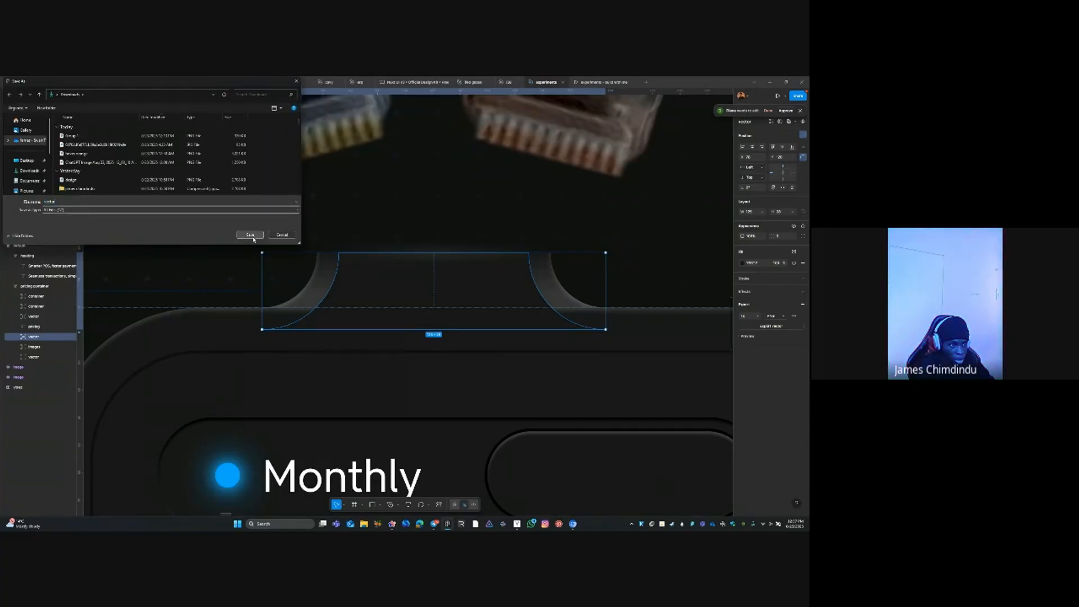
pyautogui.click(250, 235)
# Export the taller vector frame overlapping the notch on the card's top edge as a PNG to Downloads
pyautogui.click(480, 296)
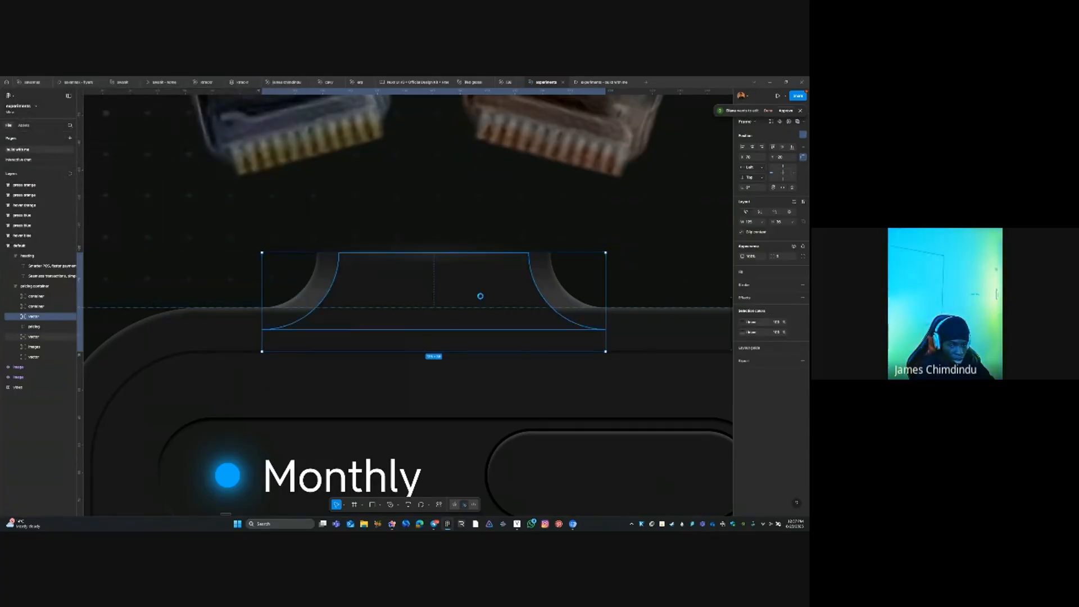
pyautogui.click(803, 360)
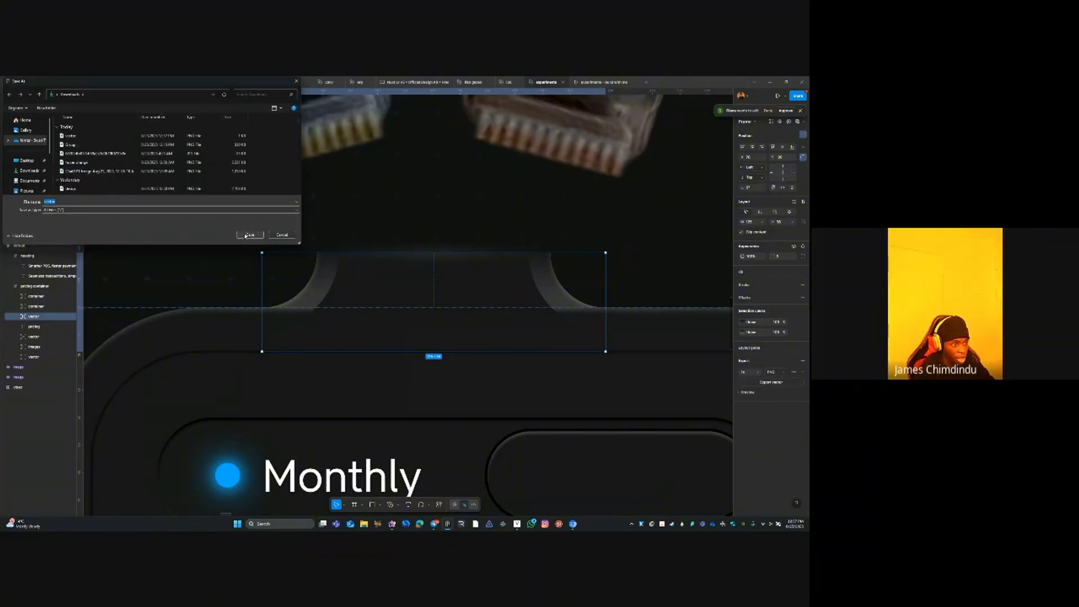
pyautogui.click(246, 236)
pyautogui.click(435, 300)
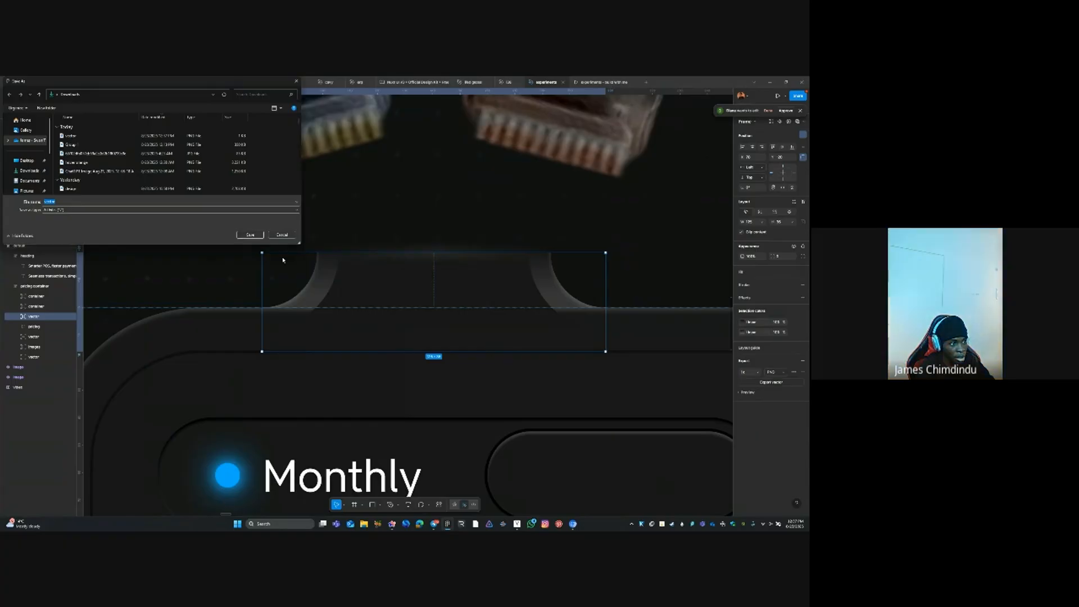
pyautogui.click(254, 235)
pyautogui.scroll(-5, 402, 209)
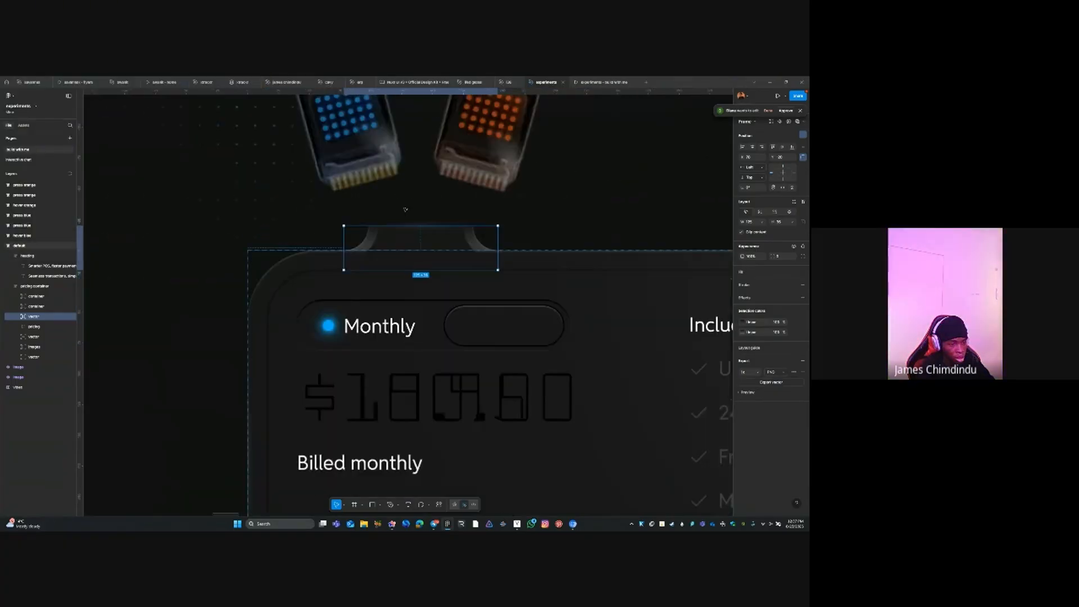
# Switch to Framer and bring the two exported notch PNGs from the Downloads folder onto the canvas beside the page
pyautogui.hotkey('alt', 'Tab')
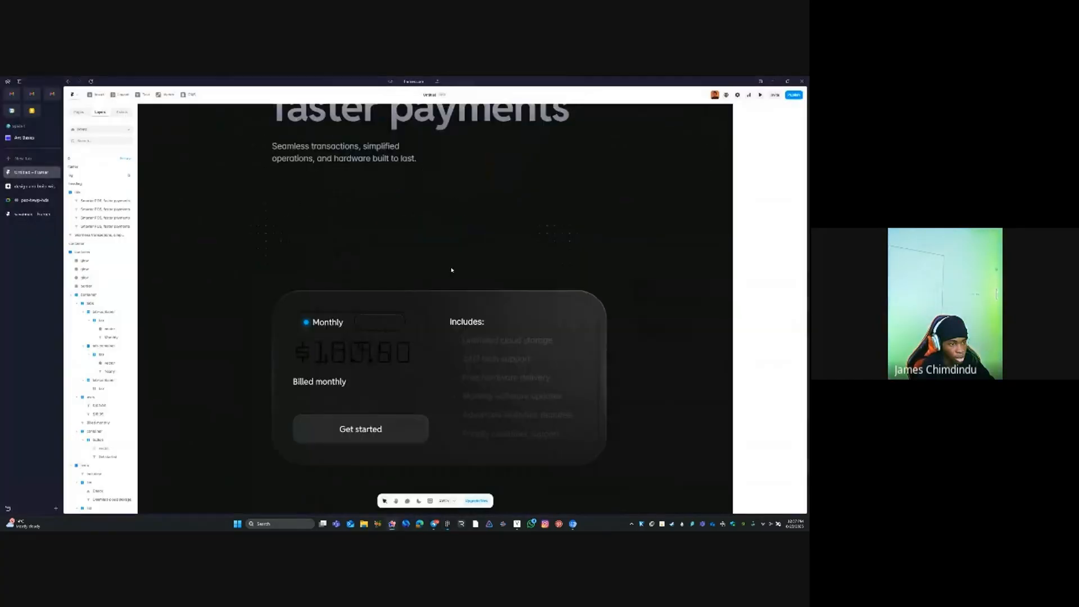
pyautogui.scroll(-4, 451, 270)
pyautogui.scroll(5, 378, 271)
pyautogui.scroll(-2, 383, 267)
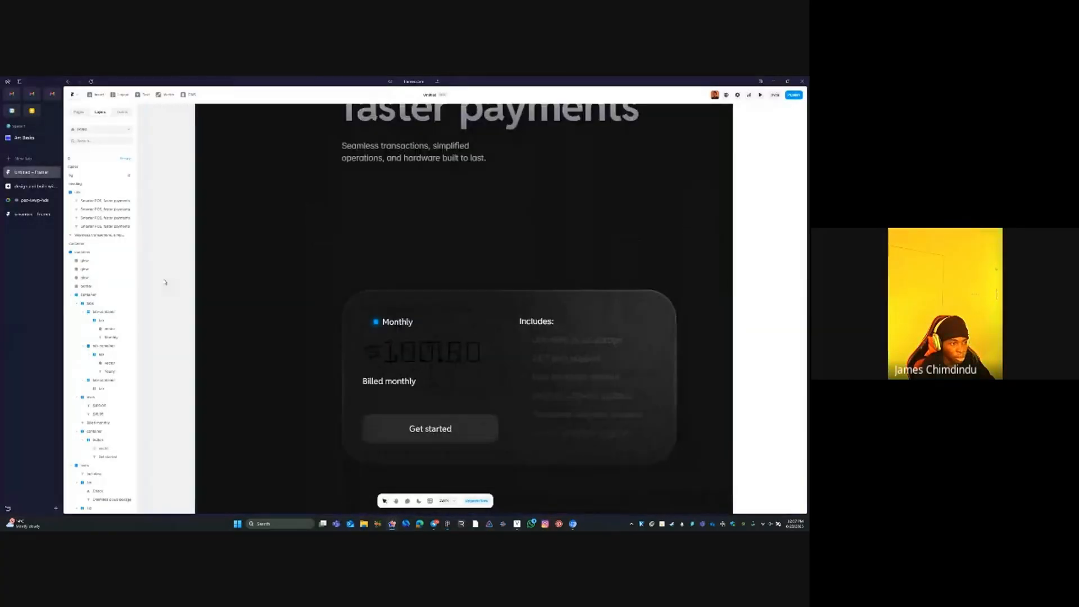
pyautogui.click(364, 523)
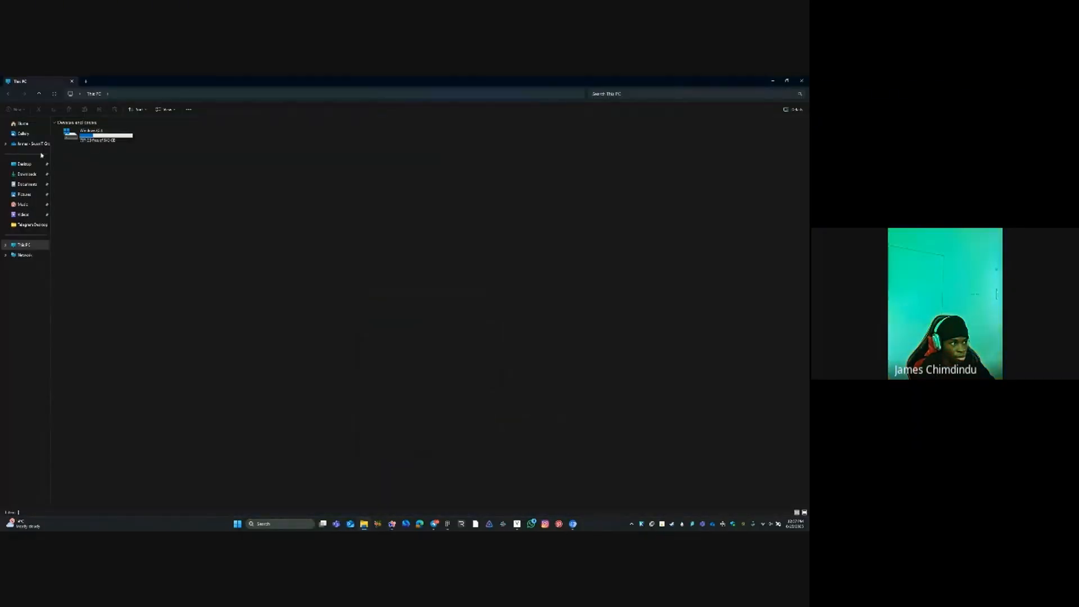
pyautogui.click(29, 175)
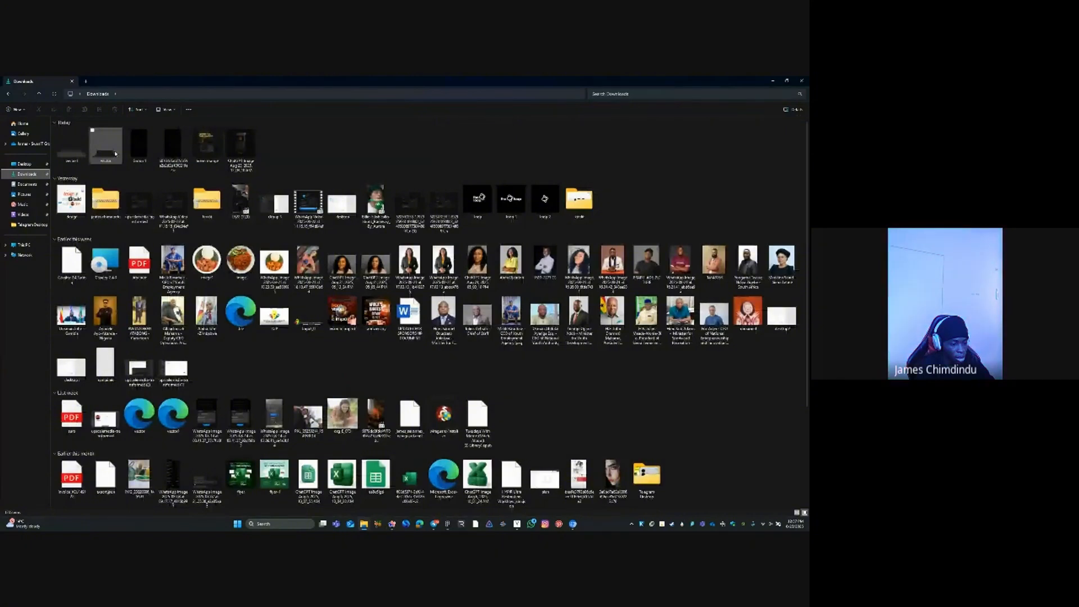
pyautogui.hotkey('alt', 'Tab')
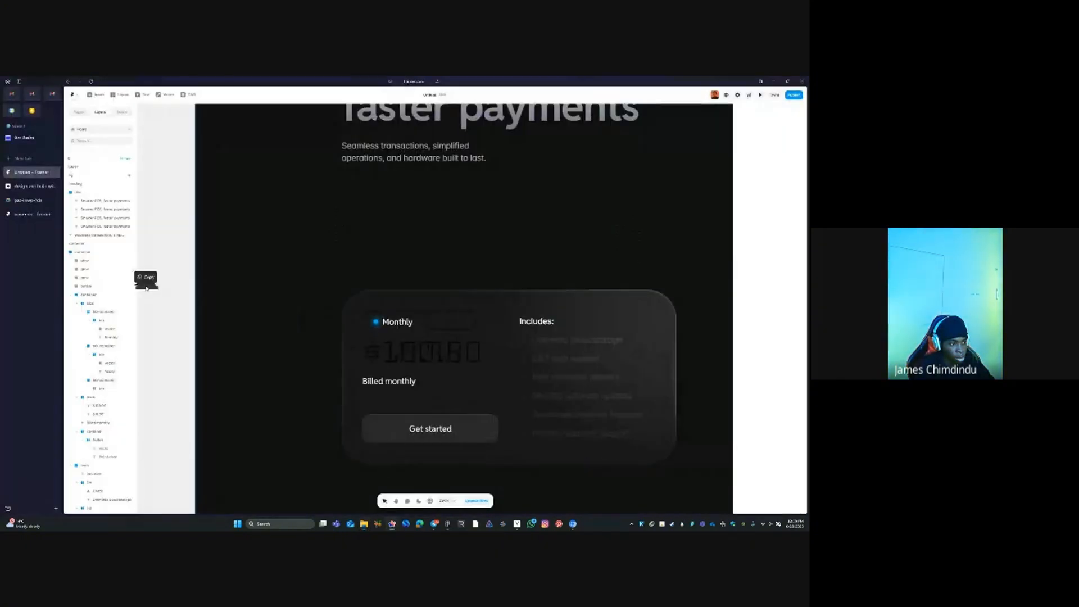
pyautogui.moveTo(146, 288); pyautogui.dragTo(163, 281)
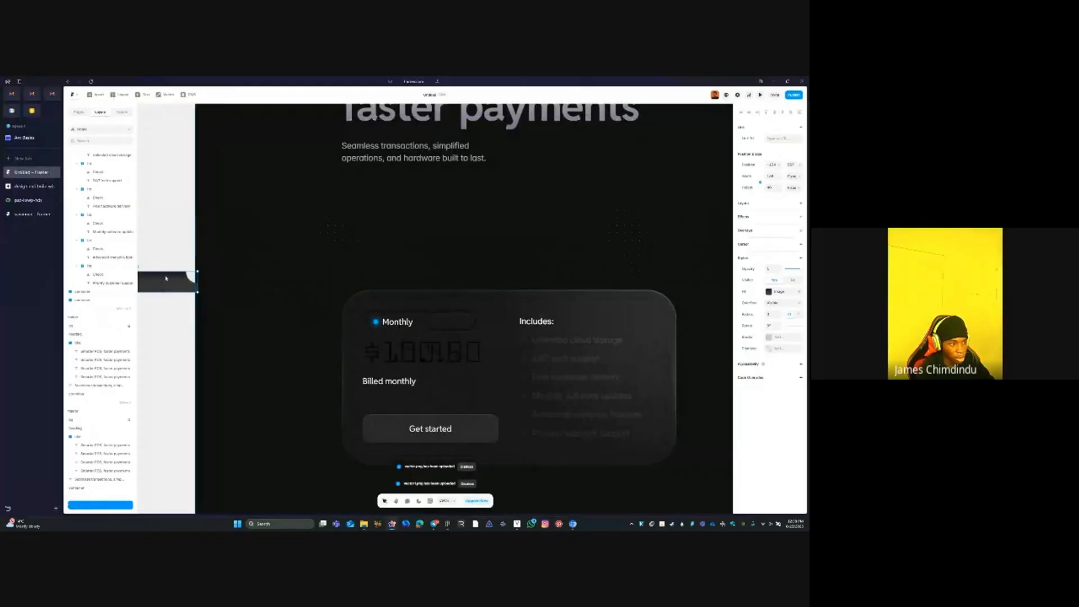
# Move the taller notch image away from the shorter one so both lie separately on the canvas
pyautogui.press('space')
pyautogui.moveTo(171, 244); pyautogui.dragTo(196, 298)
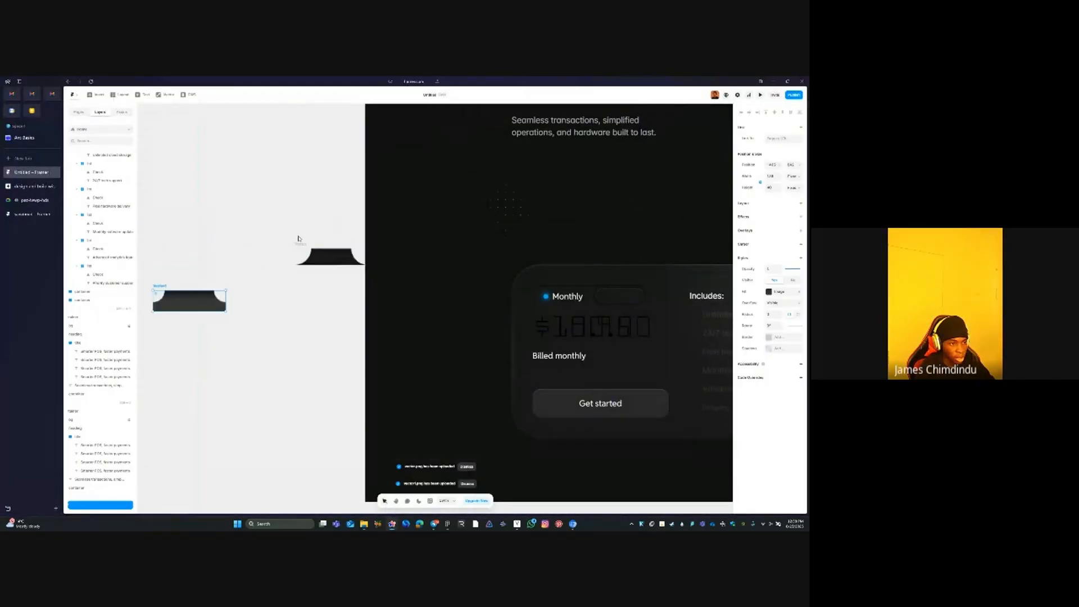
pyautogui.doubleClick(160, 286)
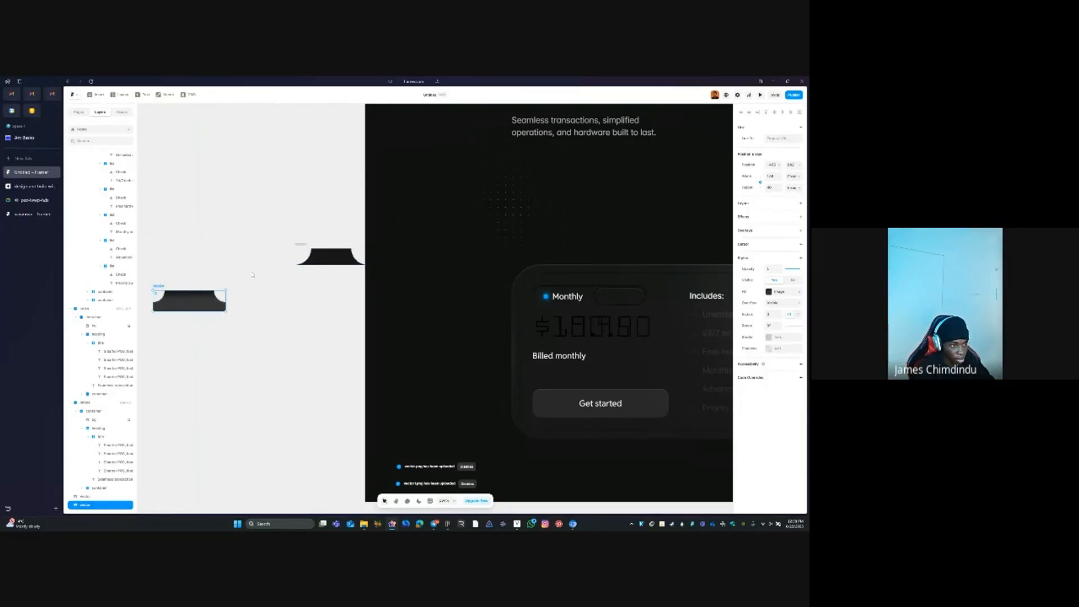
pyautogui.doubleClick(299, 246)
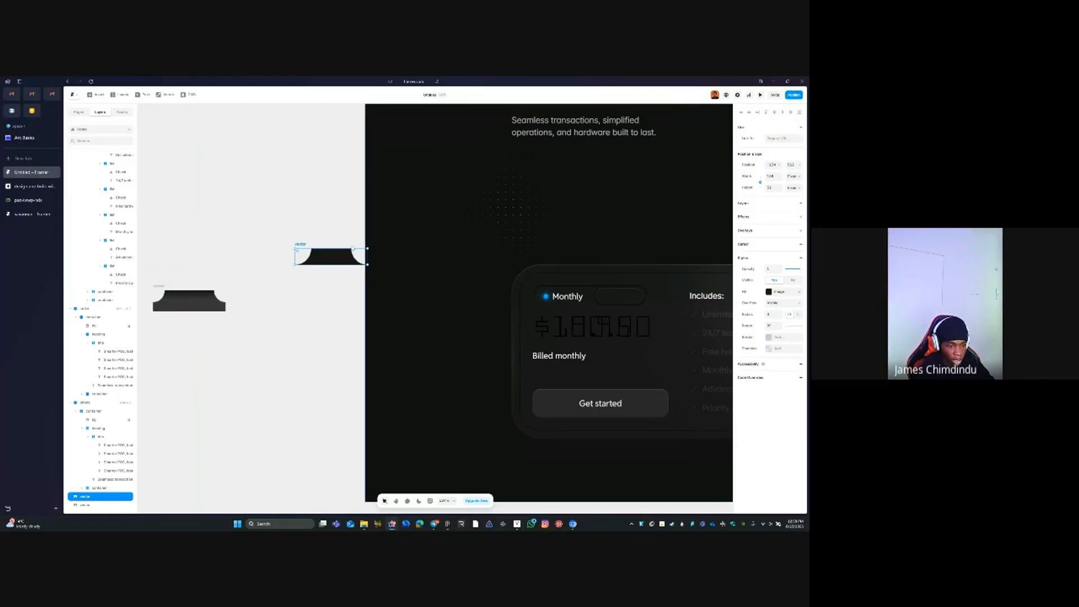
# Place the shorter, darker notch image inside the pricing container and set its position type to Absolute
pyautogui.moveTo(316, 245); pyautogui.dragTo(574, 270)
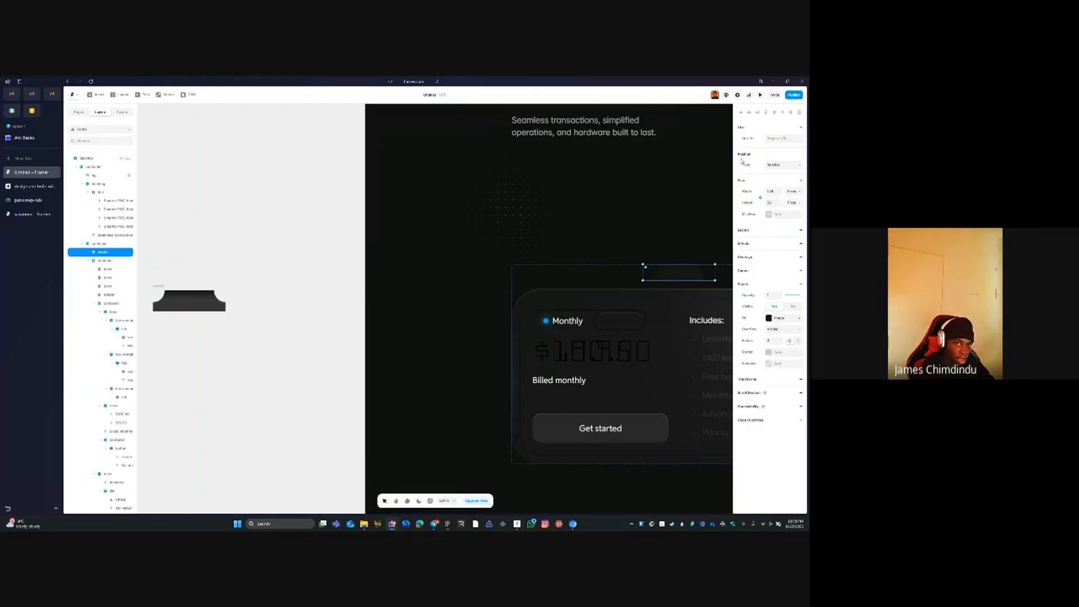
pyautogui.click(781, 165)
pyautogui.click(780, 175)
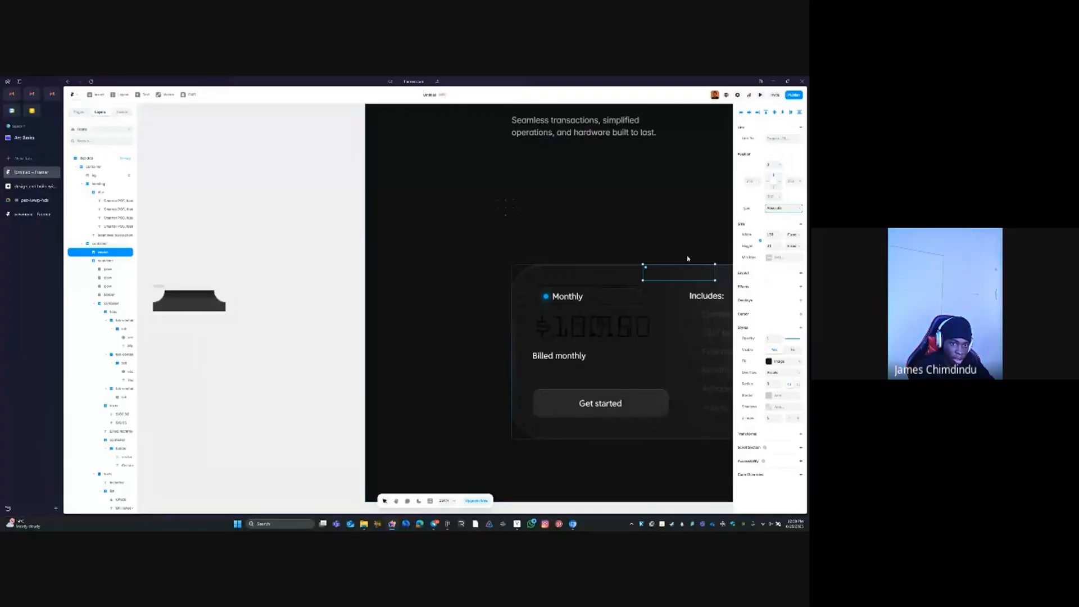
# Set the darker notch image's top offset to -40 within the pricing container
pyautogui.click(778, 166)
pyautogui.write('40')
pyautogui.press('Tab')
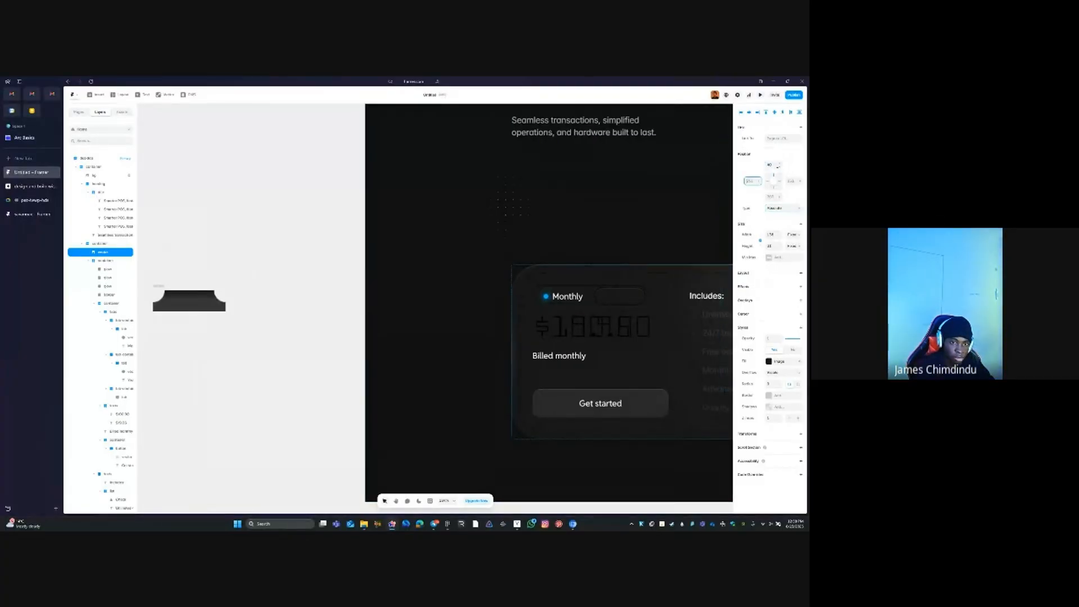
pyautogui.click(774, 166)
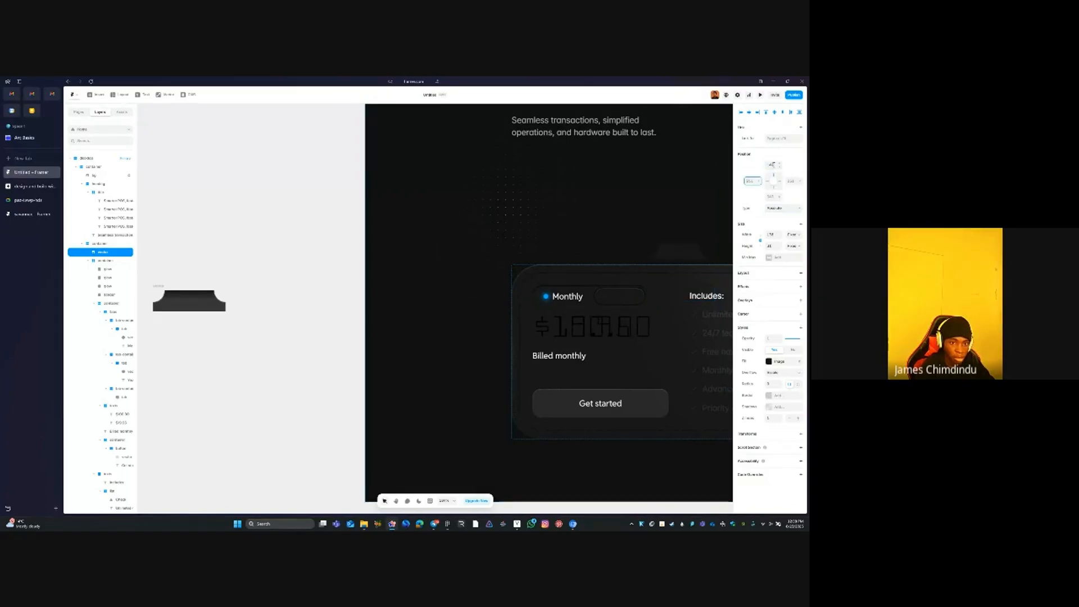
# Place the taller, lighter notch image inside the pricing container and set its position type to Absolute
pyautogui.moveTo(212, 287); pyautogui.dragTo(630, 269)
pyautogui.moveTo(632, 268); pyautogui.dragTo(632, 268)
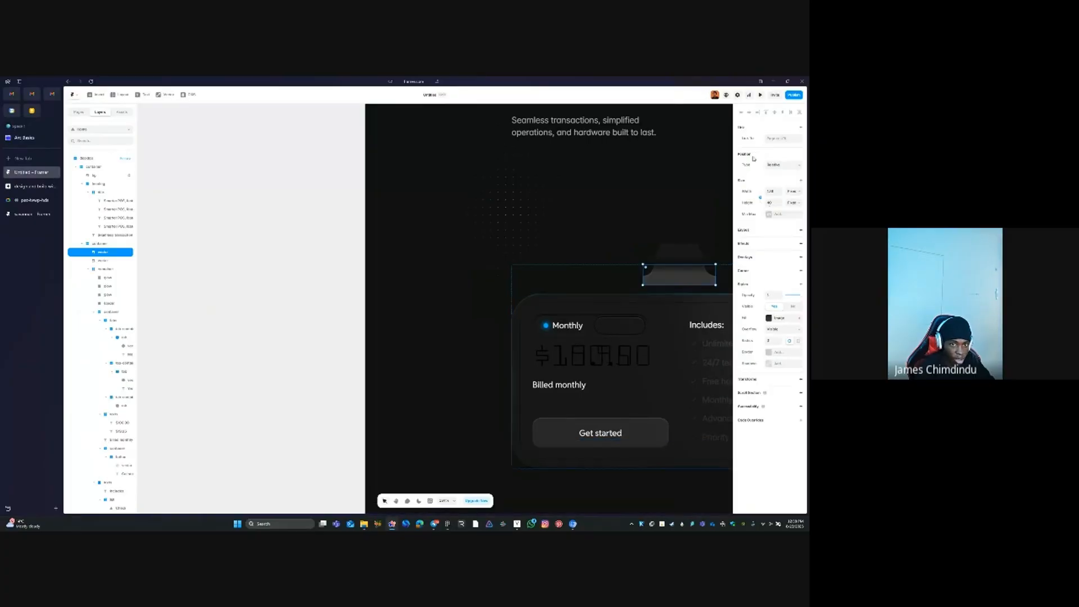
pyautogui.click(774, 164)
pyautogui.click(775, 173)
# Select the lighter notch image's layer and set its top offset to -40
pyautogui.click(689, 250)
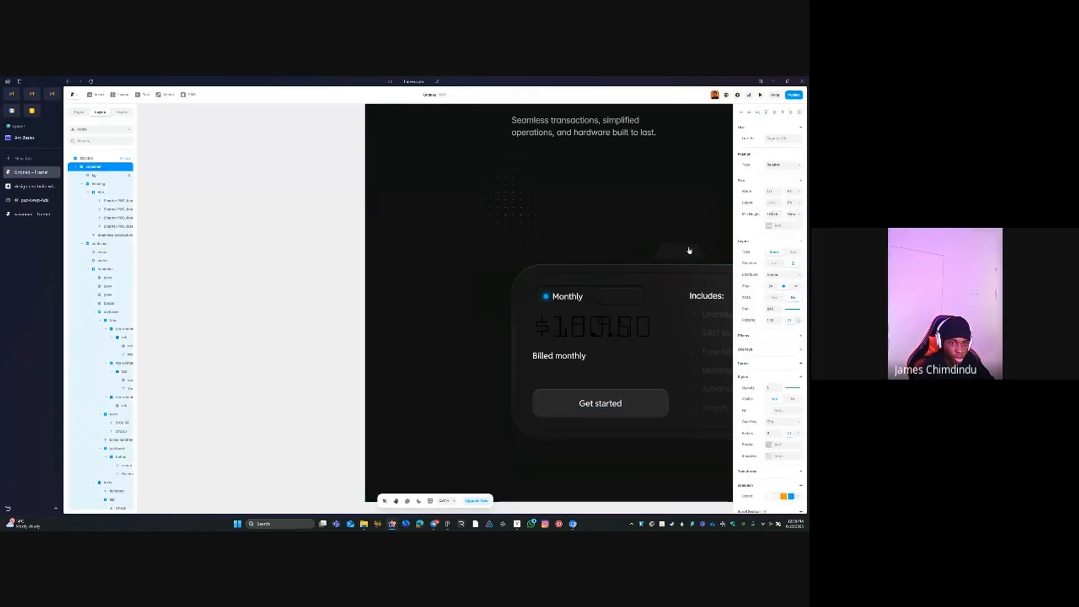
pyautogui.moveTo(689, 248); pyautogui.dragTo(402, 276)
pyautogui.click(106, 269)
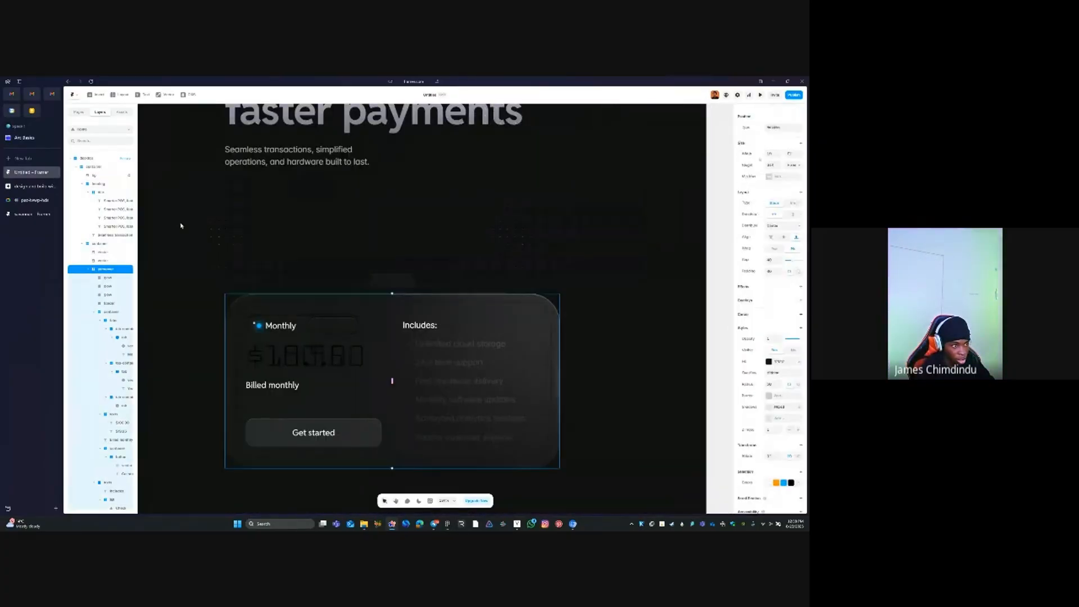
pyautogui.click(102, 260)
pyautogui.click(102, 252)
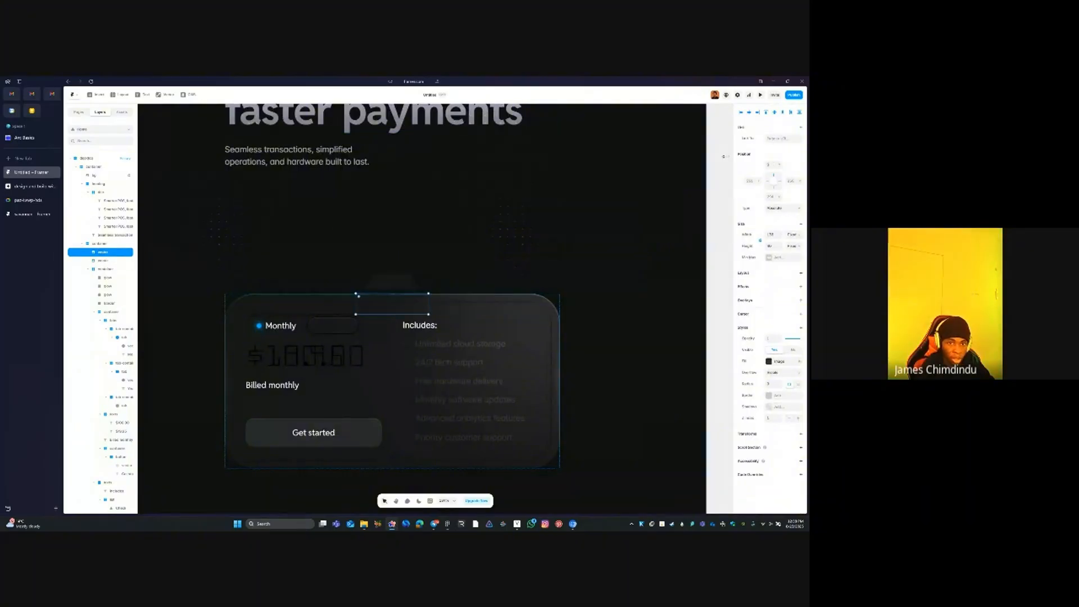
pyautogui.click(773, 165)
pyautogui.write('-40')
pyautogui.press('Tab')
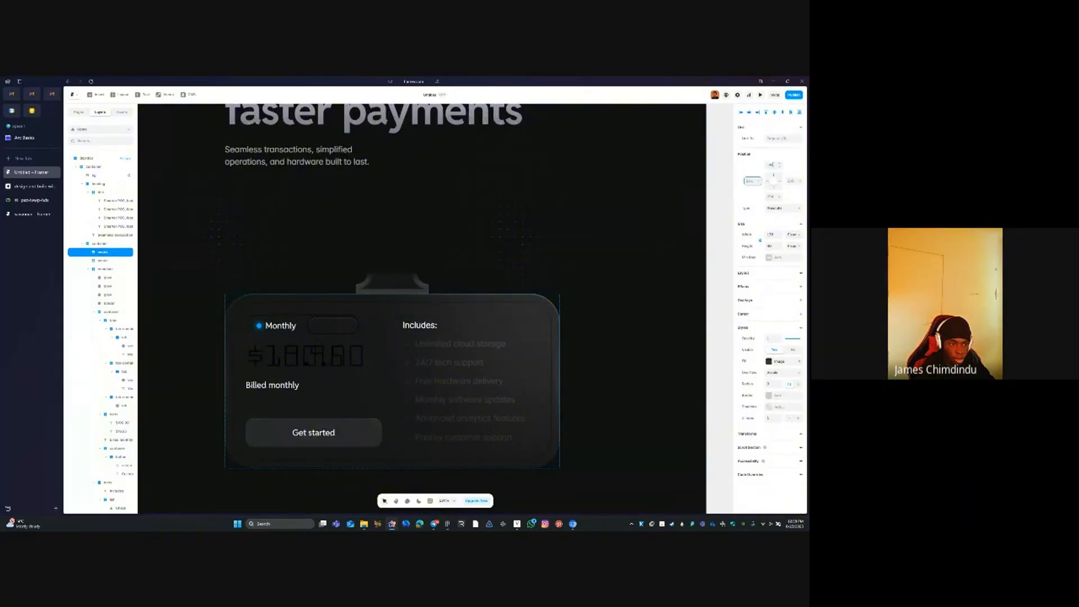
# Reposition the lighter notch image so it overlaps the card's top edge just above the Monthly tab
pyautogui.scroll(4, 307, 281)
pyautogui.scroll(-2, 312, 286)
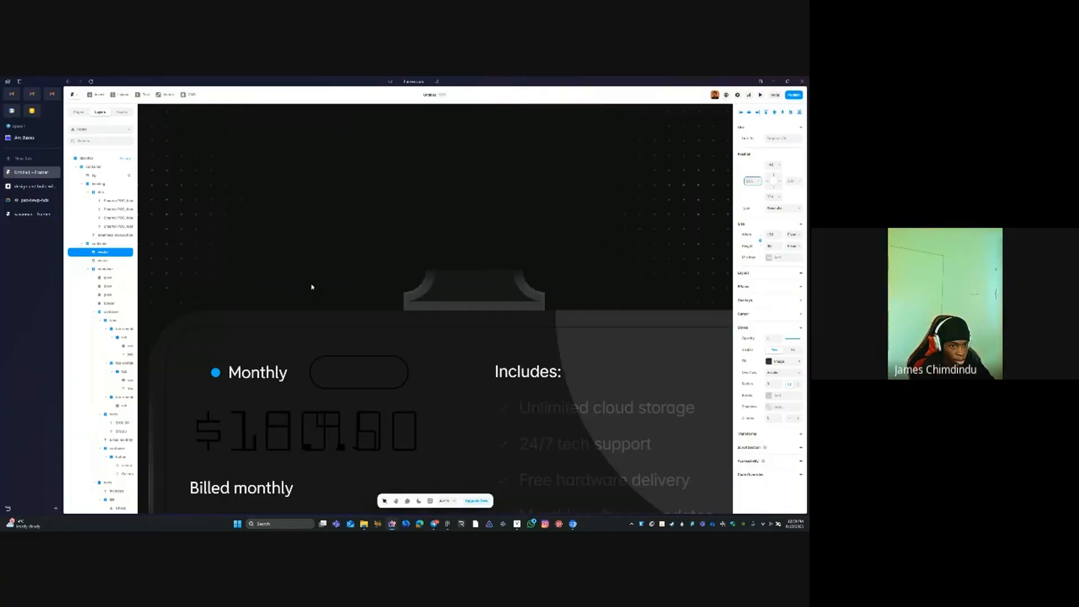
pyautogui.scroll(2, 443, 301)
pyautogui.click(437, 310)
pyautogui.moveTo(456, 313)
pyautogui.mouseDown()
pyautogui.moveTo(470, 313)
pyautogui.moveTo(467, 327)
pyautogui.mouseUp()
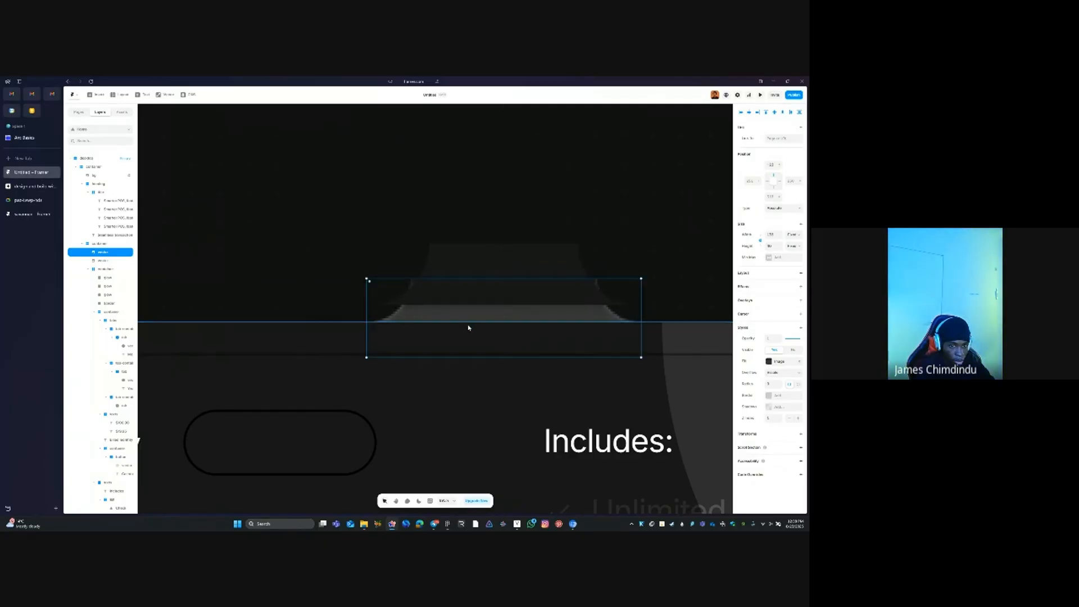
pyautogui.scroll(-5, 445, 311)
pyautogui.scroll(-3, 444, 309)
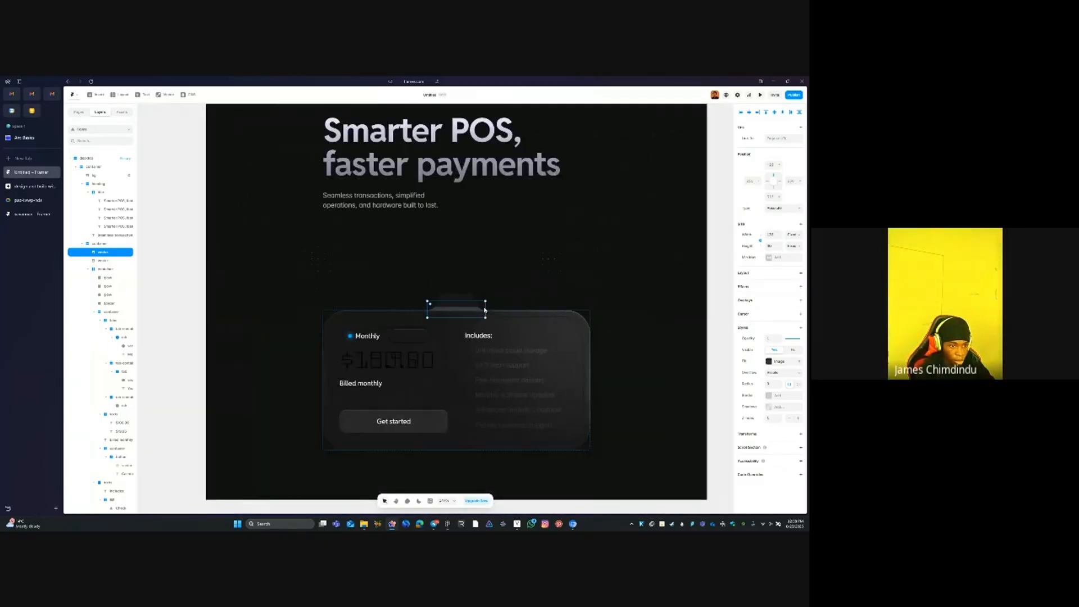
pyautogui.scroll(1, 478, 311)
pyautogui.moveTo(477, 308); pyautogui.dragTo(391, 310)
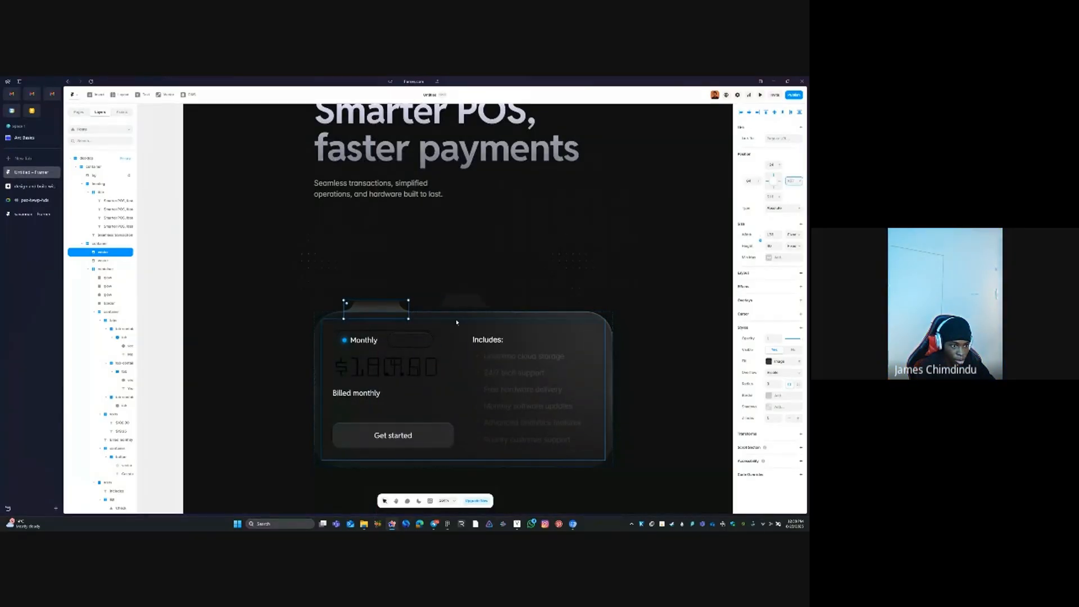
pyautogui.press('Tab')
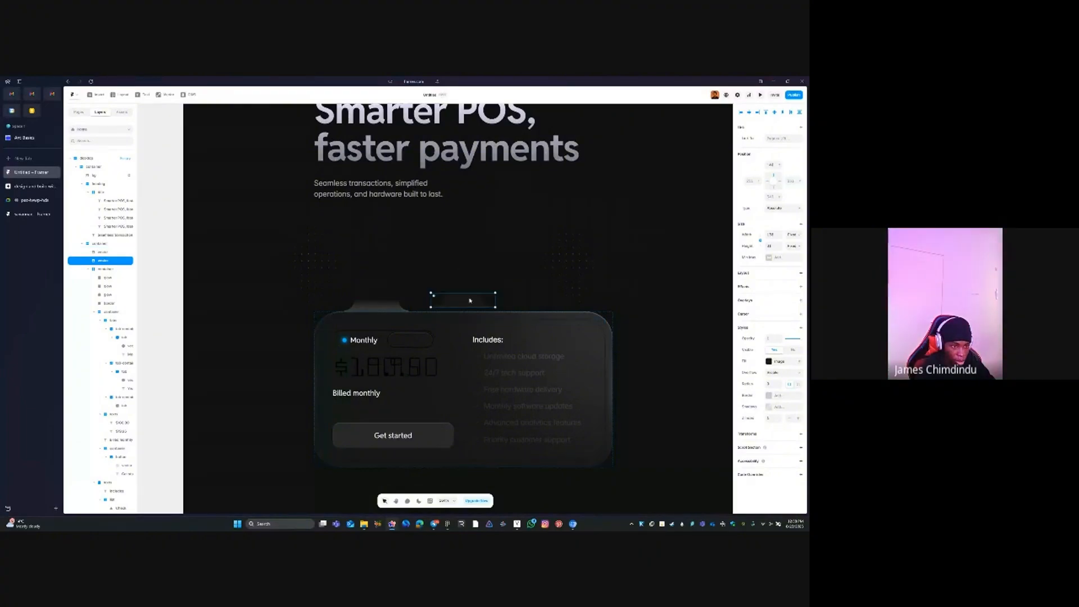
# Move the darker notch image over the lighter one on the card's top edge, aligning their top and side edges
pyautogui.moveTo(470, 302); pyautogui.dragTo(385, 304)
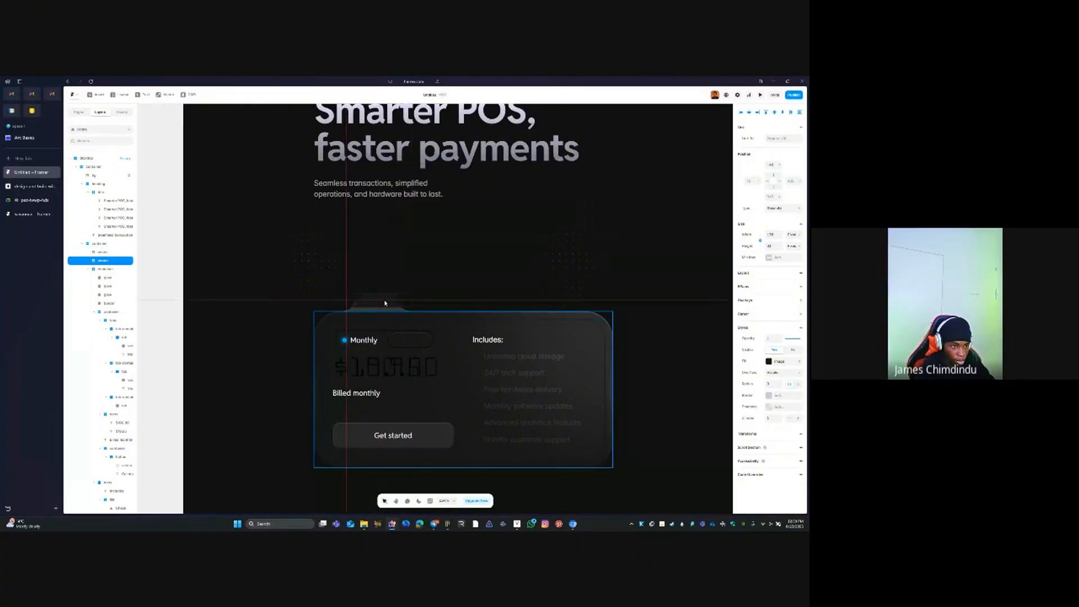
pyautogui.scroll(6, 385, 303)
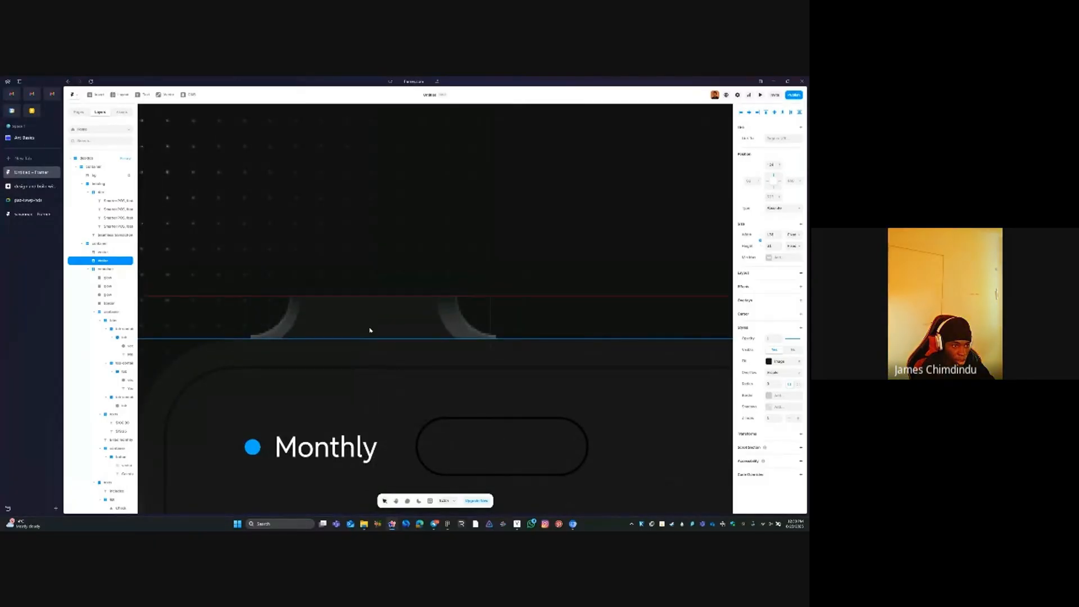
pyautogui.click(370, 328)
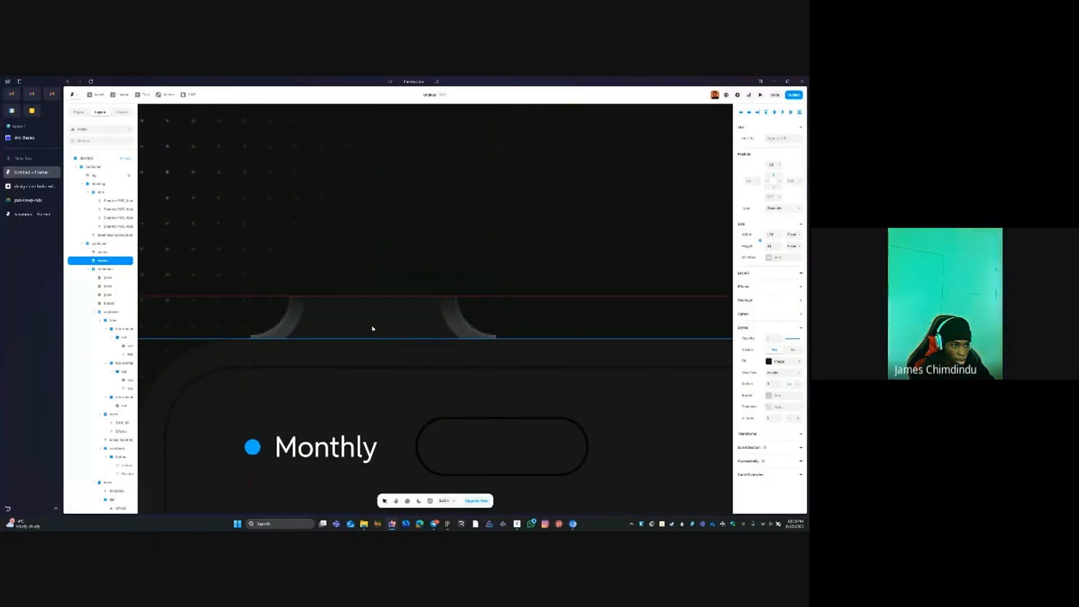
pyautogui.click(259, 340)
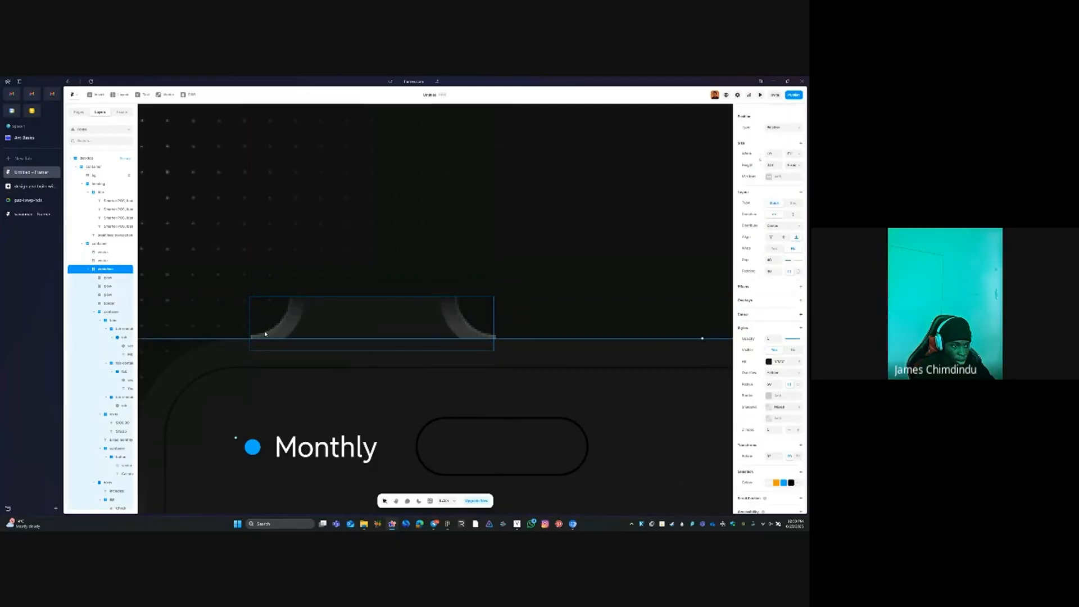
# Nudge both notch images slightly down so the curved bases meet the top edge of the Monthly card
pyautogui.click(110, 253)
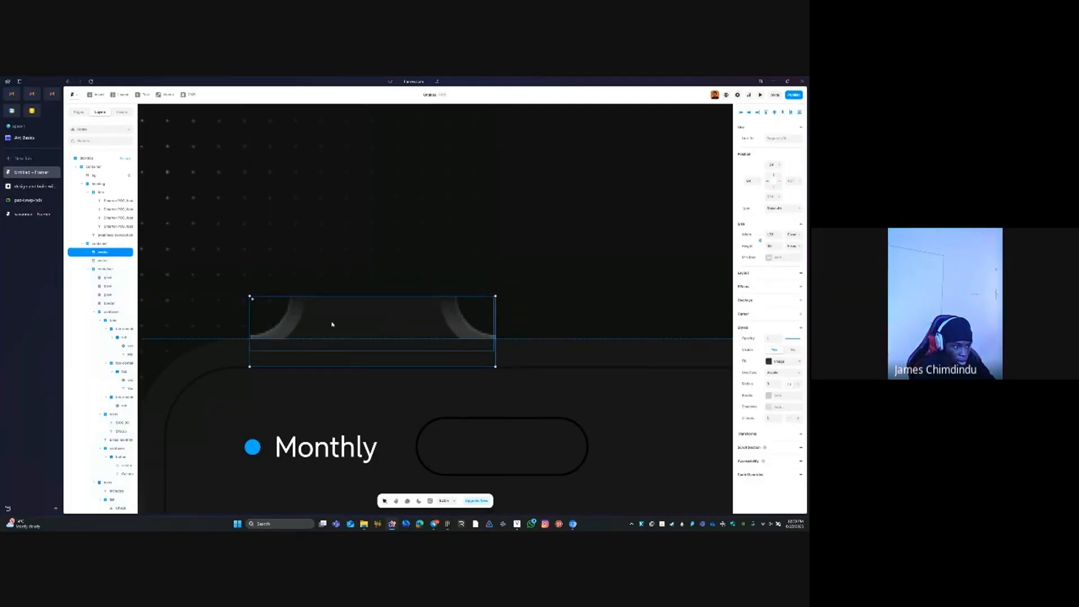
pyautogui.press('Down')
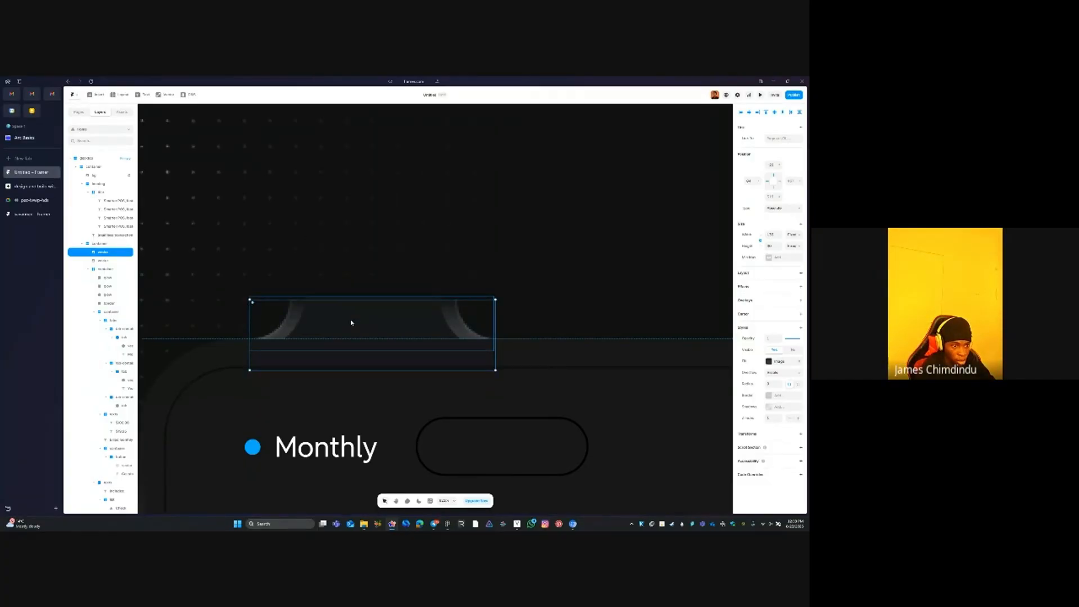
pyautogui.click(351, 323)
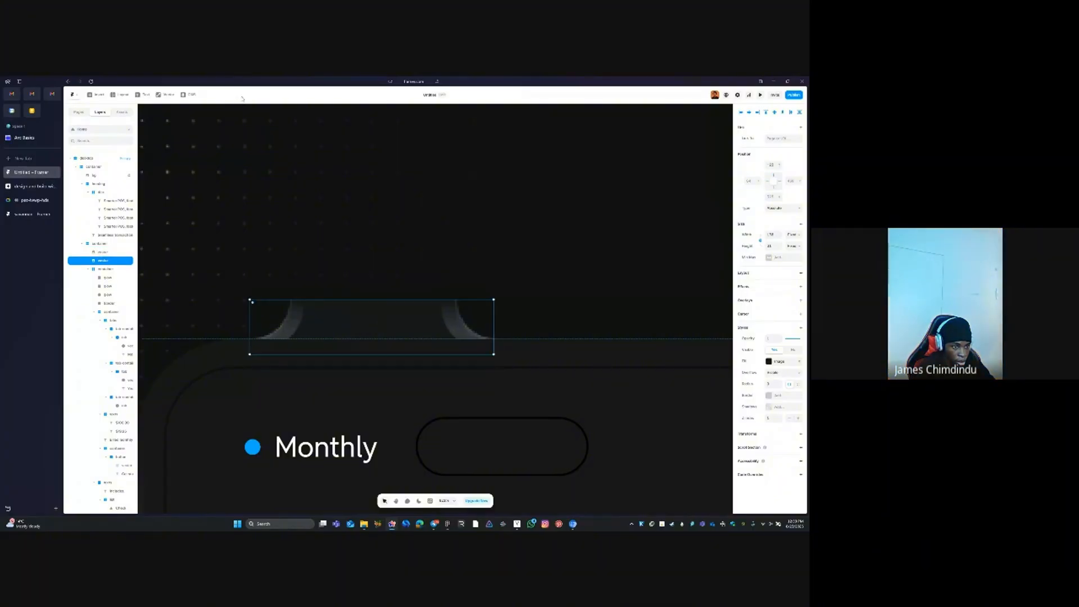
pyautogui.keyDown('shift'); pyautogui.click(109, 255); pyautogui.keyUp('shift')
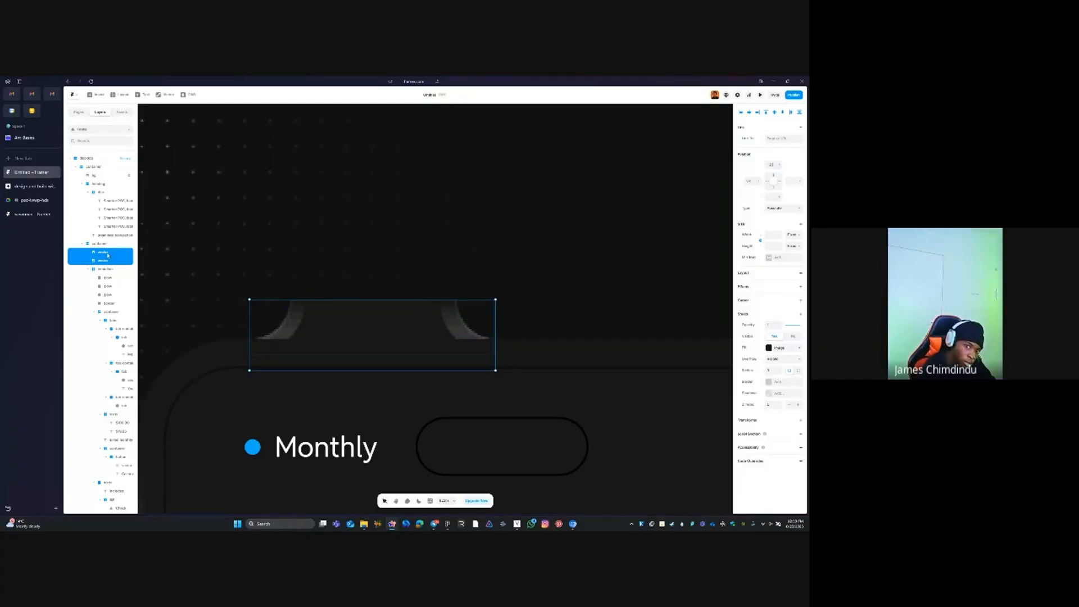
# Shift the darker notch image slightly to the right over the lighter one
pyautogui.click(108, 252)
pyautogui.click(106, 261)
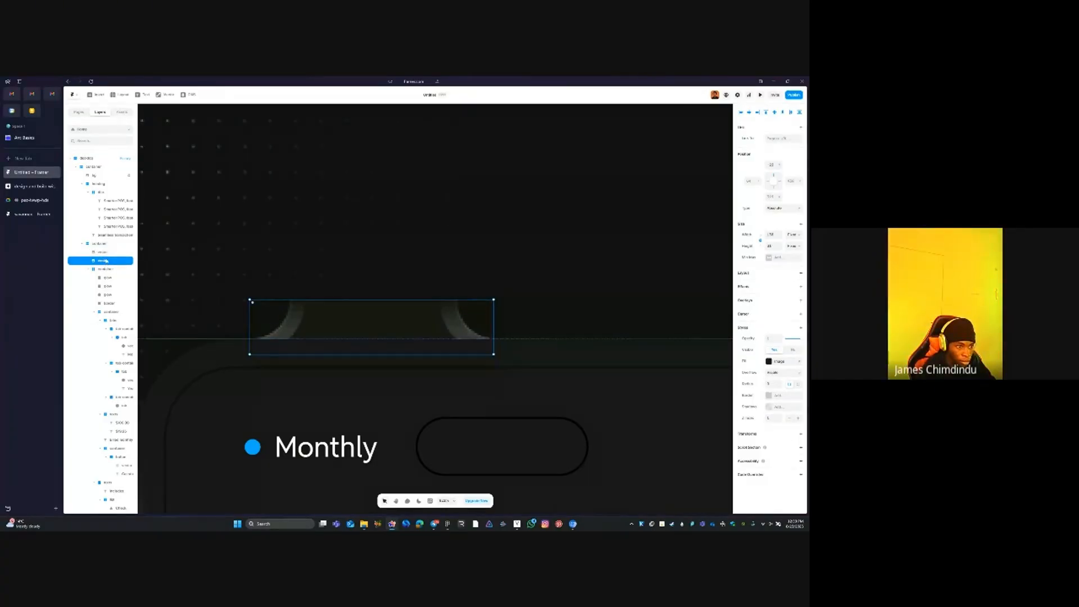
pyautogui.moveTo(355, 314); pyautogui.dragTo(354, 313)
pyautogui.click(493, 268)
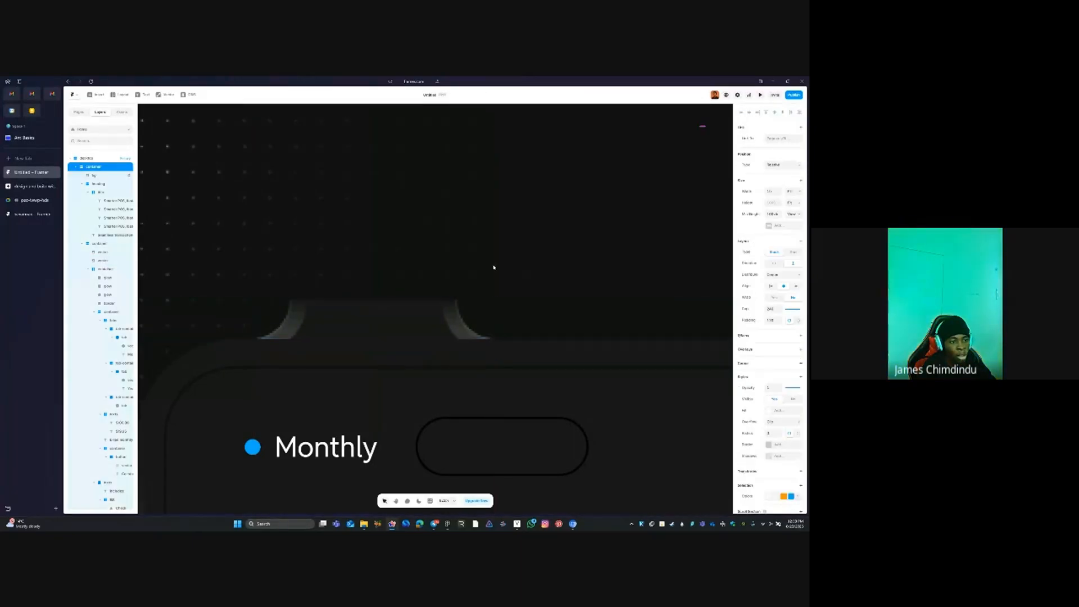
# Raise the darker notch image's z-index to 2
pyautogui.click(356, 318)
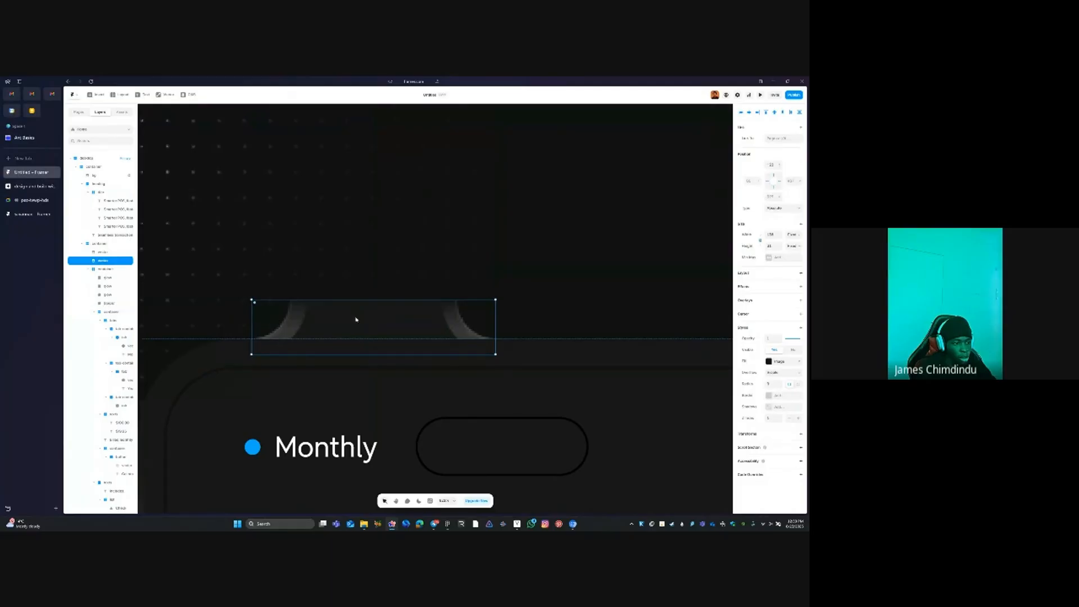
pyautogui.click(798, 418)
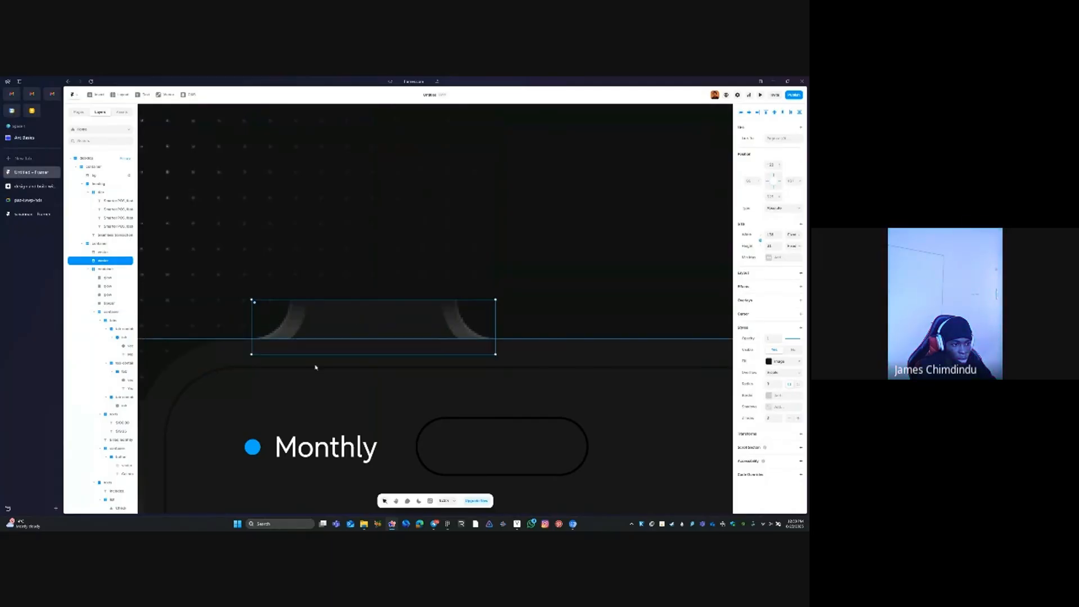
pyautogui.click(243, 390)
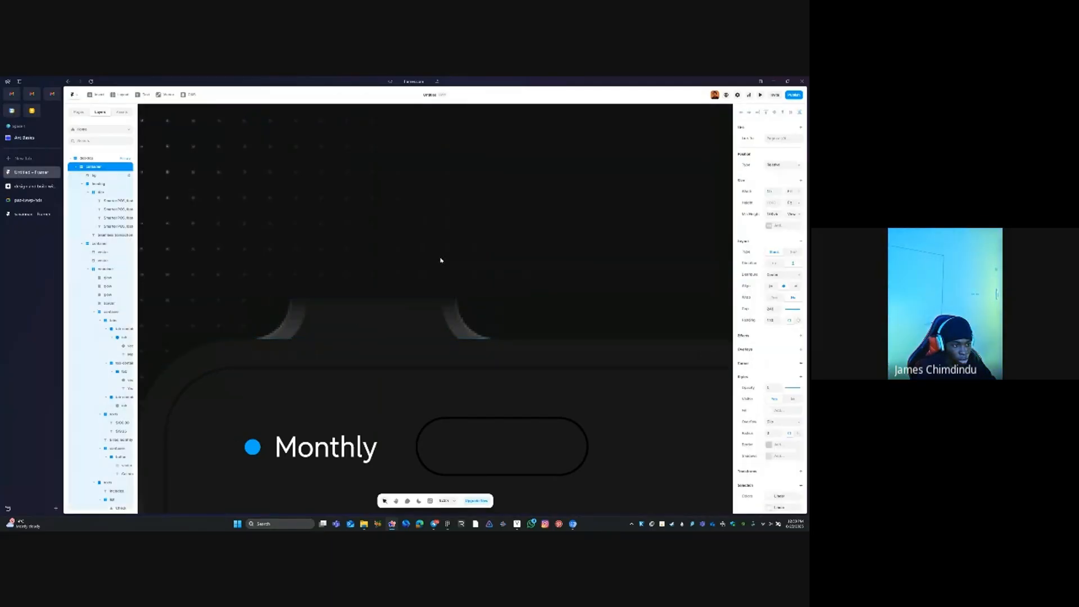
# Examine the notched pricing card's alignment across the desktop, tablet and phone breakpoints
pyautogui.scroll(-3, 370, 239)
pyautogui.scroll(-3, 344, 238)
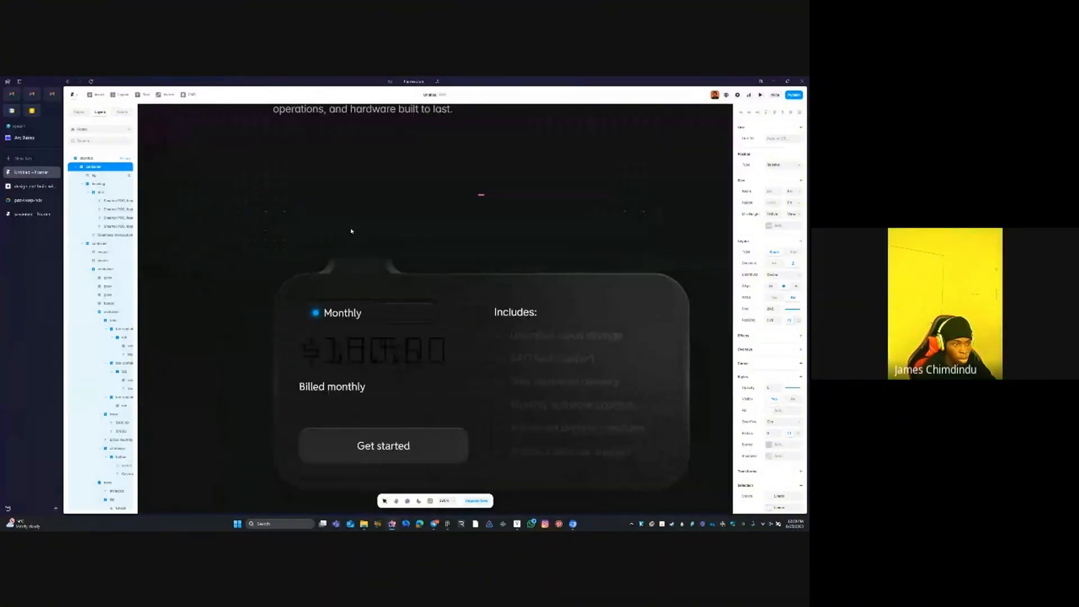
pyautogui.scroll(-5, 207, 357)
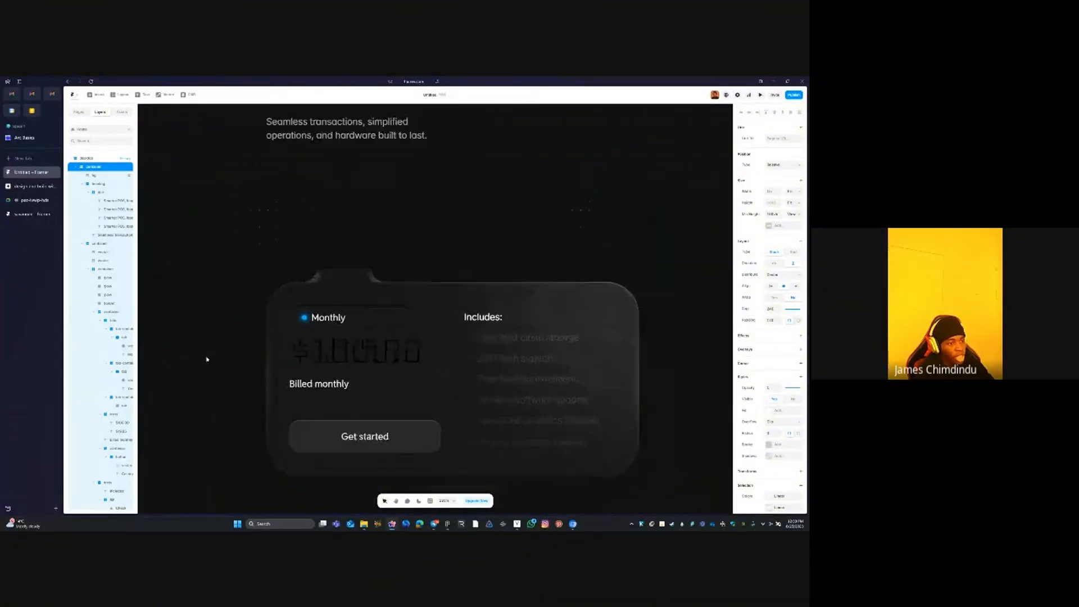
pyautogui.scroll(-3, 261, 291)
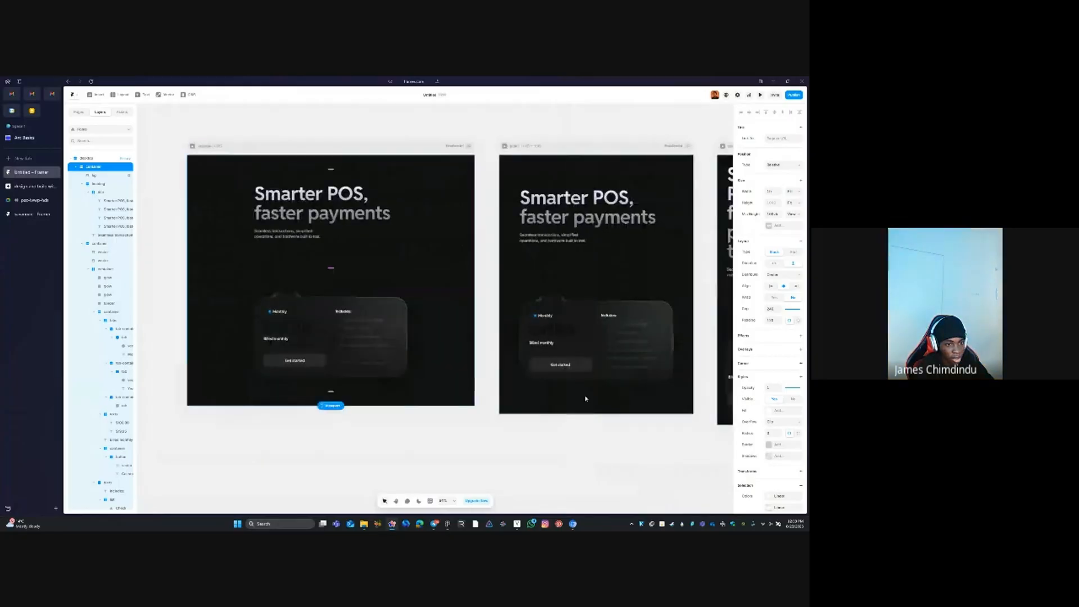
pyautogui.click(560, 417)
pyautogui.hscroll(5, 559, 416)
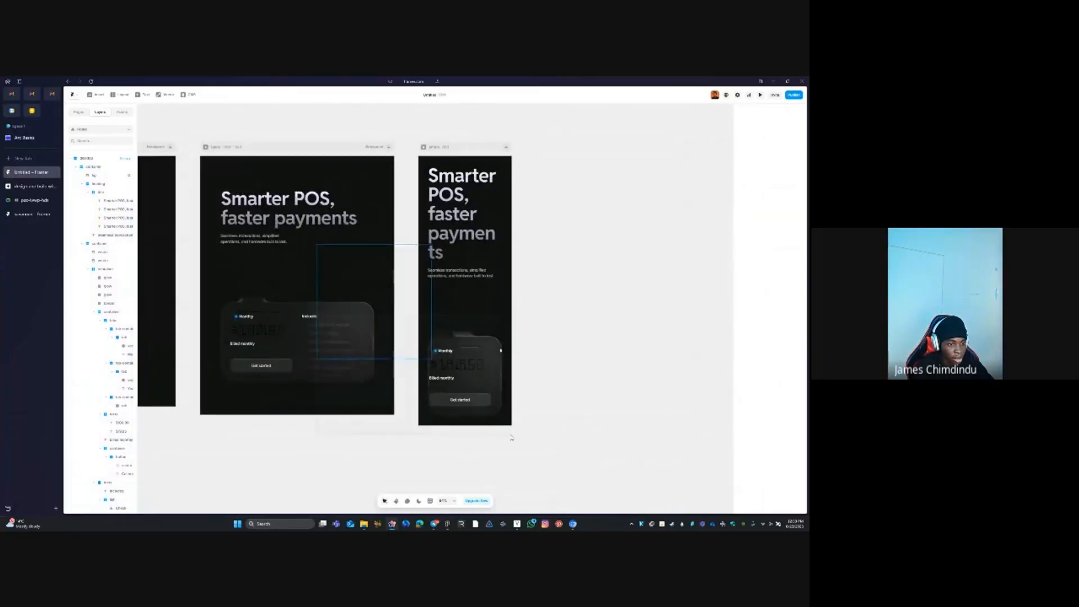
pyautogui.scroll(5, 511, 437)
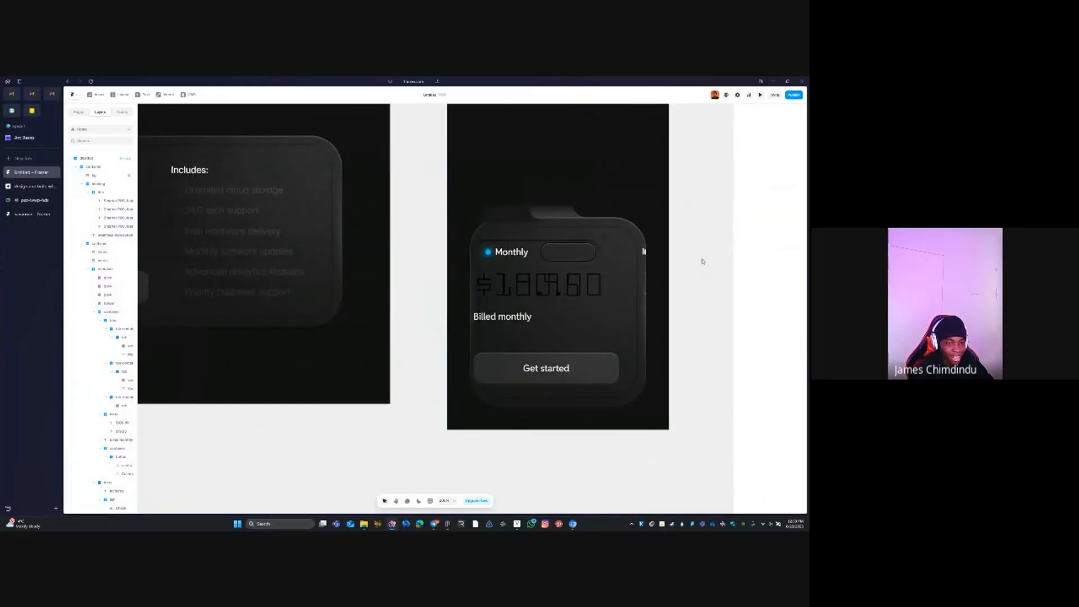
pyautogui.scroll(-5, 703, 261)
pyautogui.press('space')
pyautogui.moveTo(455, 282); pyautogui.dragTo(463, 288)
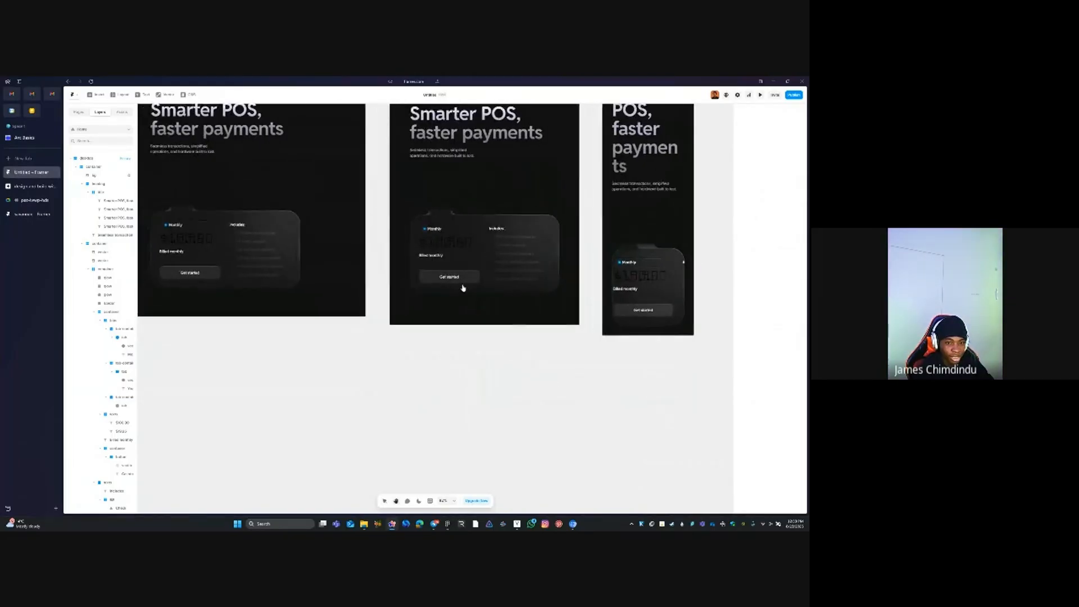
pyautogui.scroll(5, 656, 244)
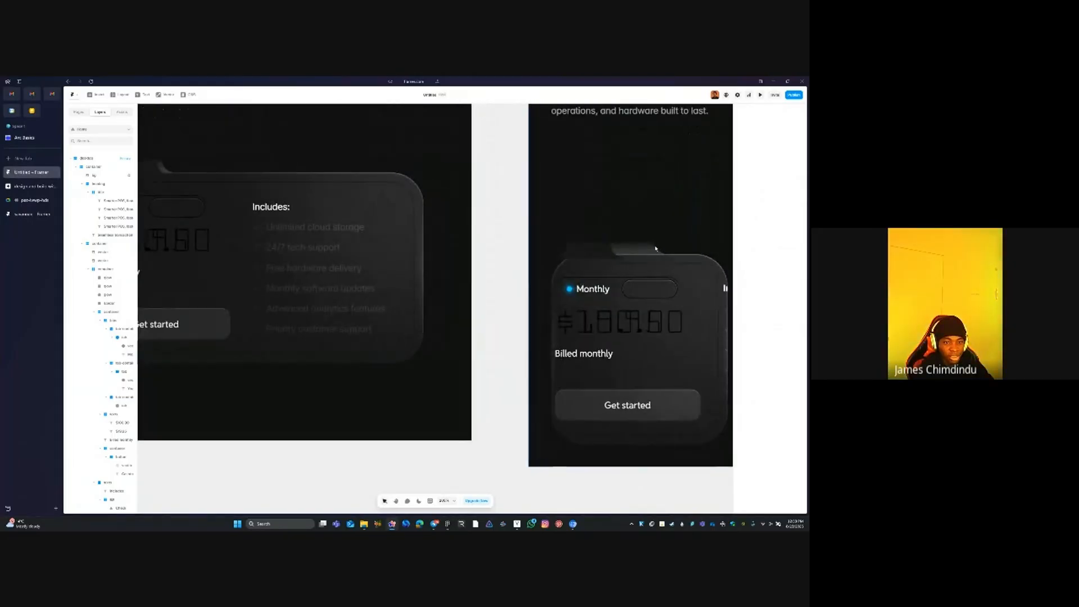
pyautogui.scroll(-5, 656, 245)
pyautogui.scroll(5, 336, 230)
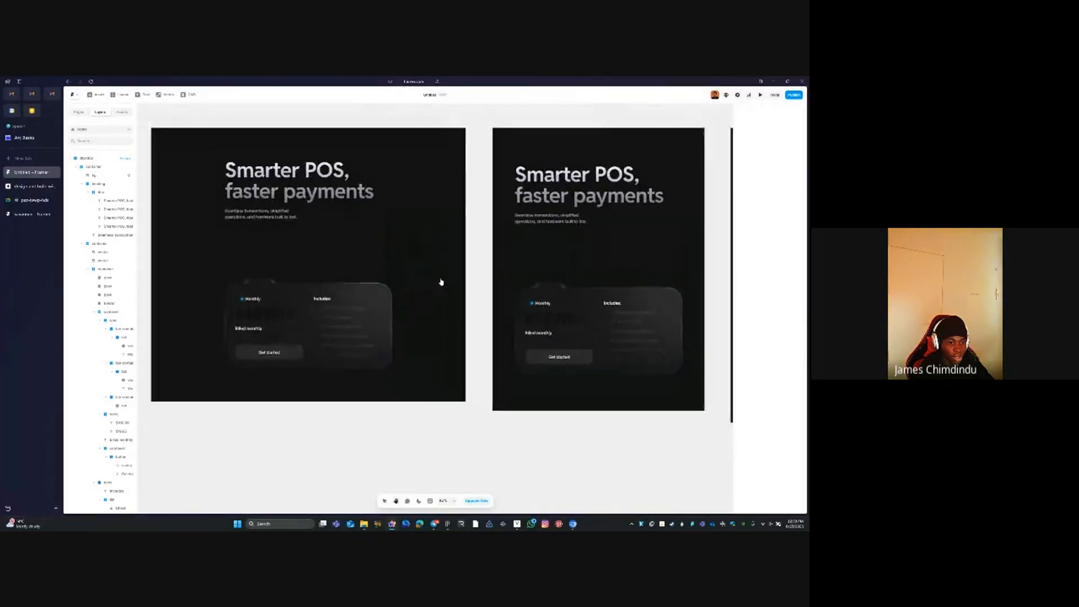
# Set the darker notch image's left offset to match that of the lighter notch image
pyautogui.click(326, 307)
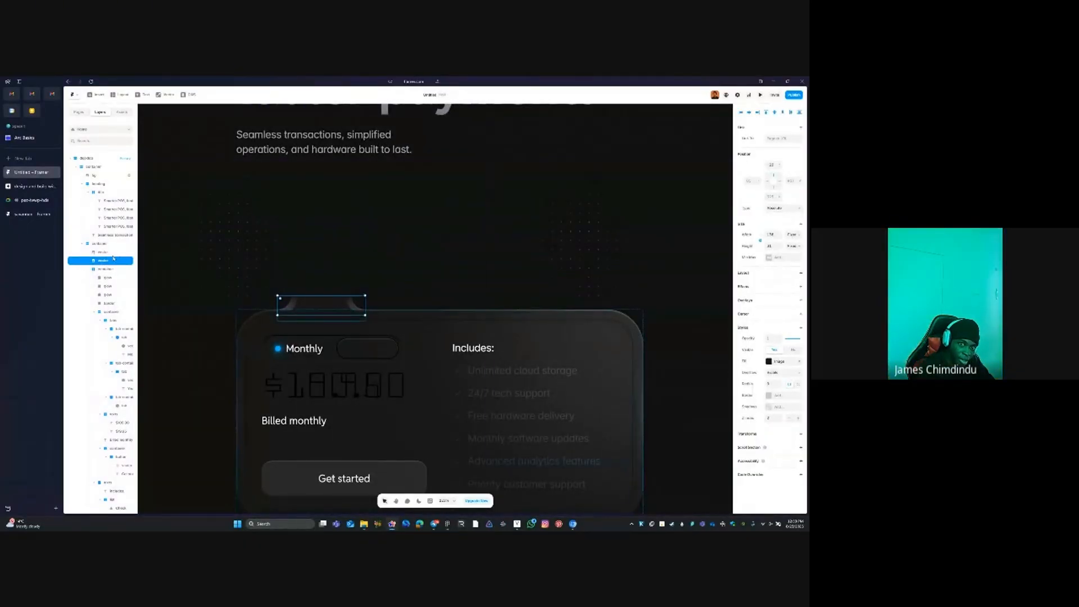
pyautogui.click(747, 180)
pyautogui.press('Tab')
pyautogui.click(758, 182)
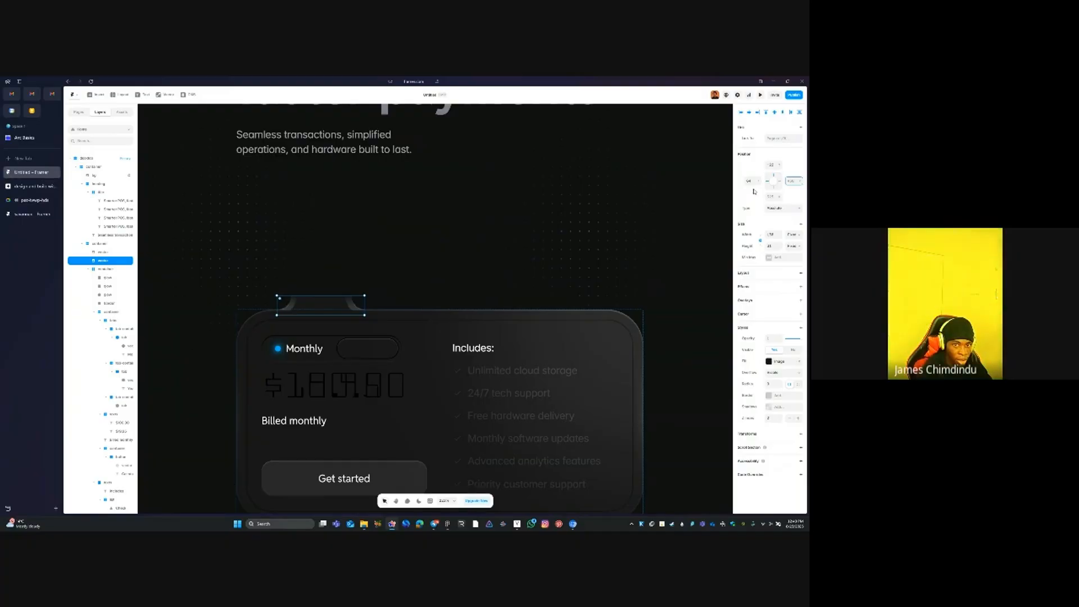
pyautogui.click(567, 269)
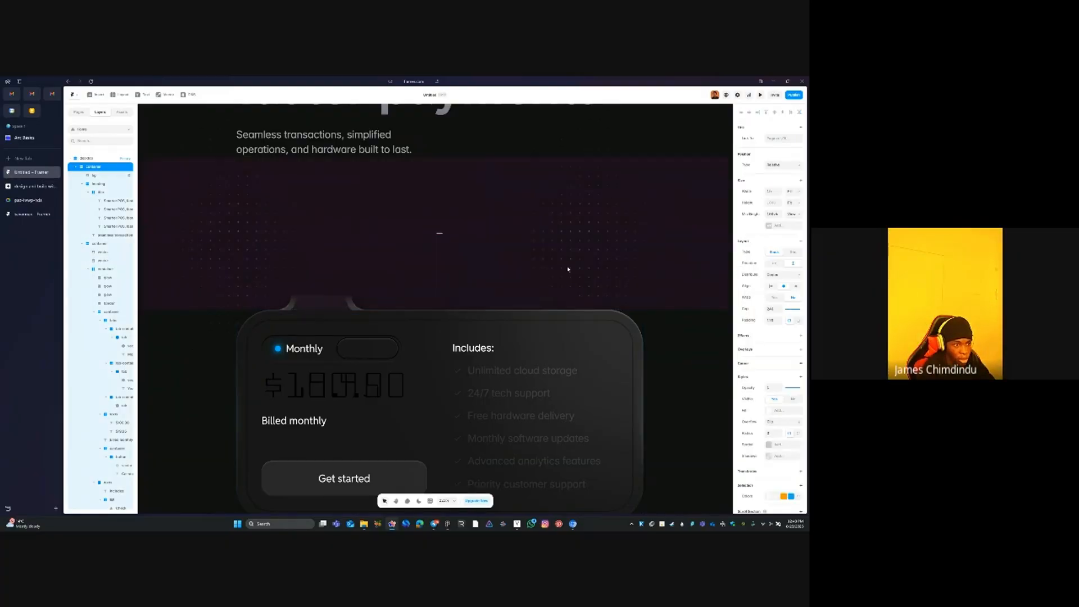
# Set the darker notch image's width to match that of the lighter notch image
pyautogui.click(307, 306)
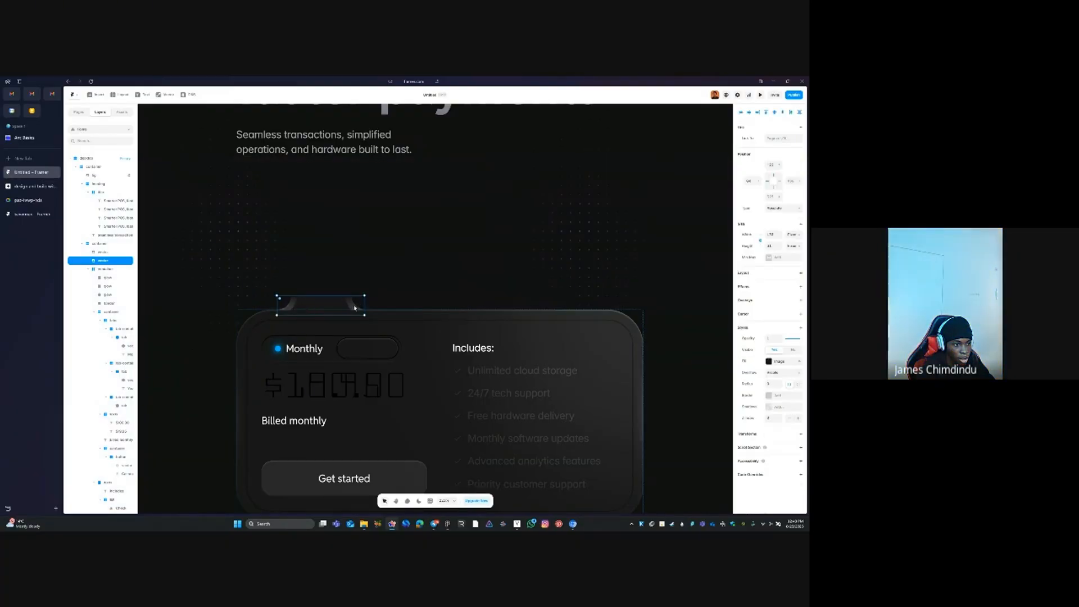
pyautogui.click(424, 318)
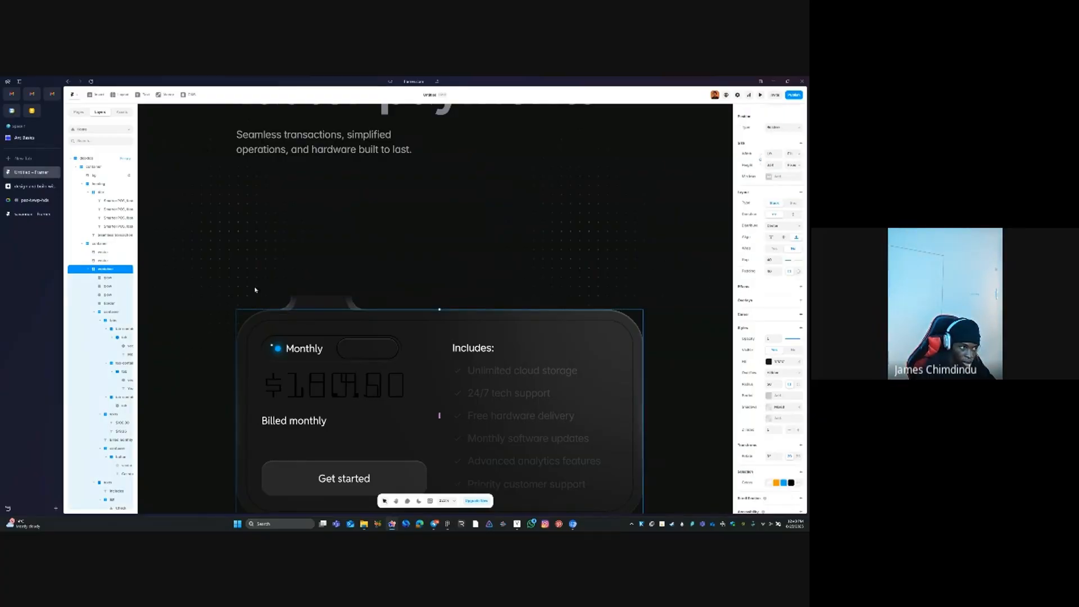
pyautogui.click(108, 255)
pyautogui.click(107, 262)
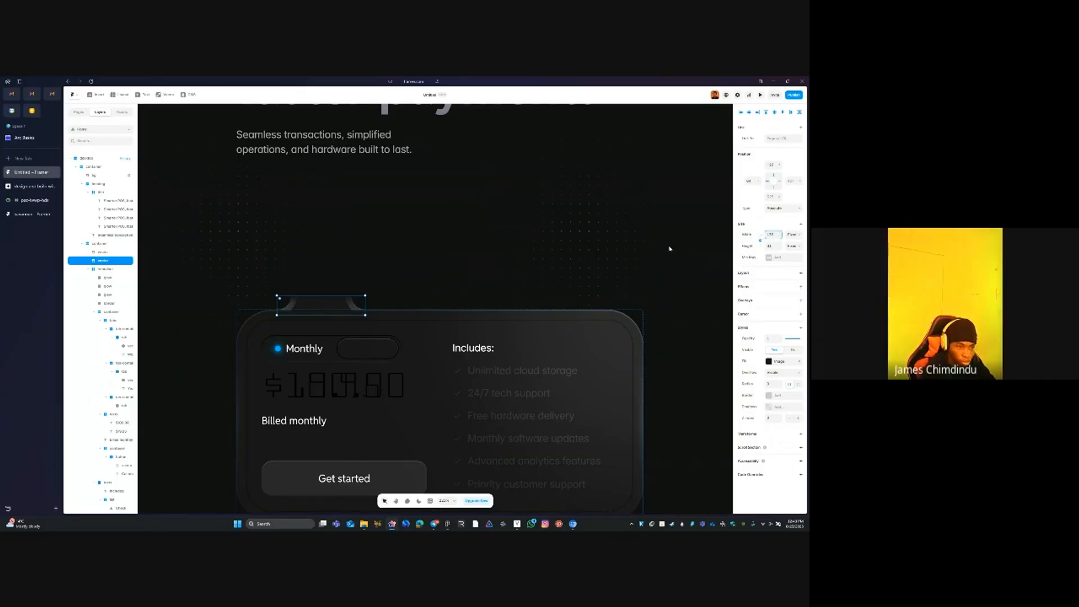
pyautogui.click(533, 229)
# Examine how the notch sits on the card in the desktop and tablet breakpoints
pyautogui.scroll(-3, 337, 230)
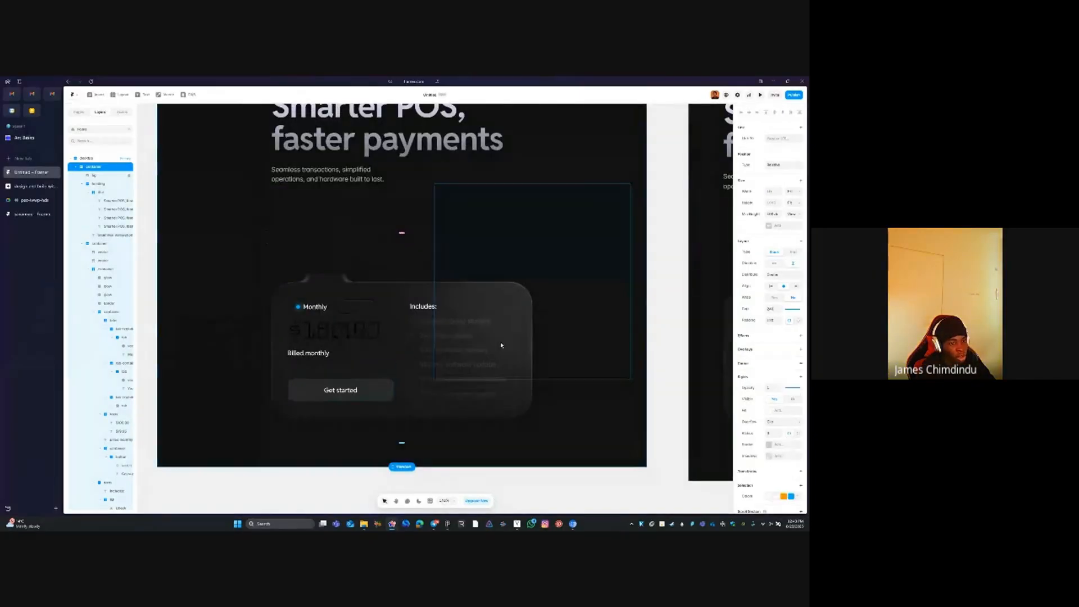
pyautogui.click(675, 275)
pyautogui.hscroll(-3, 641, 289)
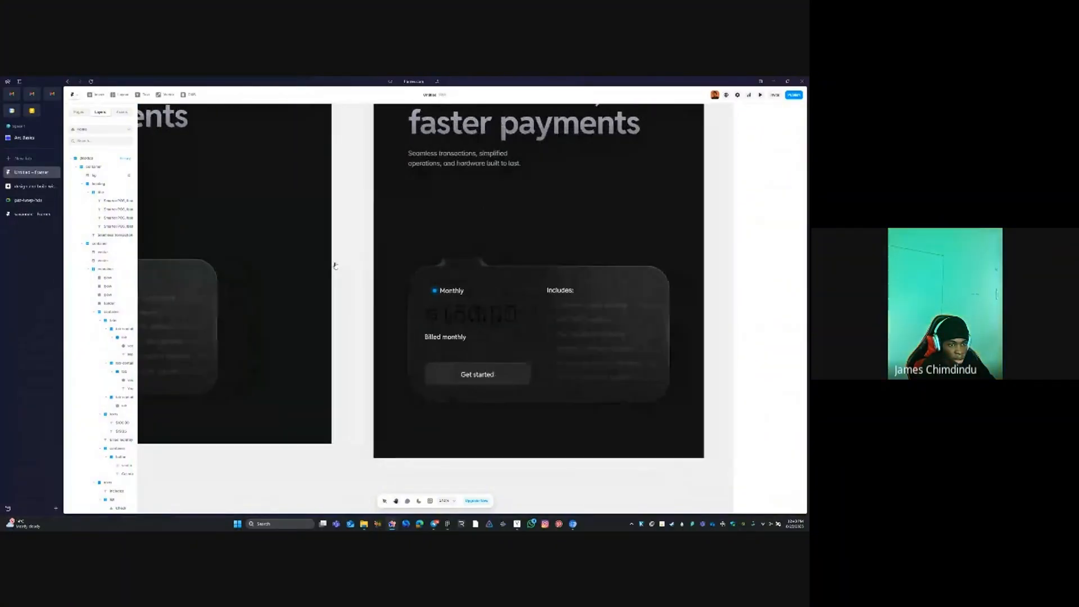
pyautogui.scroll(-3, 631, 306)
pyautogui.scroll(8, 486, 309)
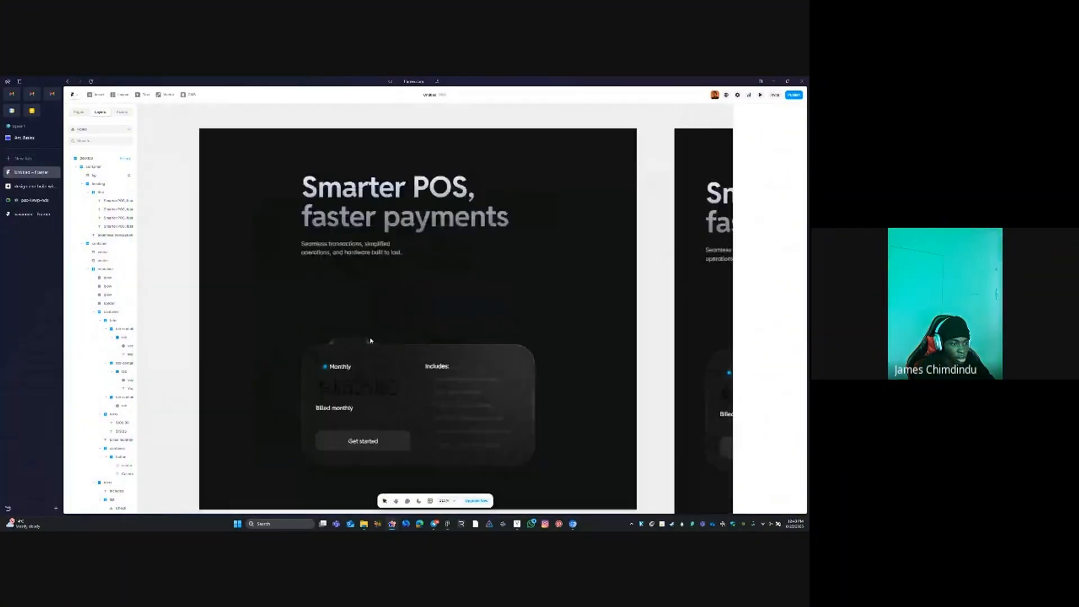
pyautogui.scroll(-2, 370, 343)
pyautogui.scroll(-3, 380, 380)
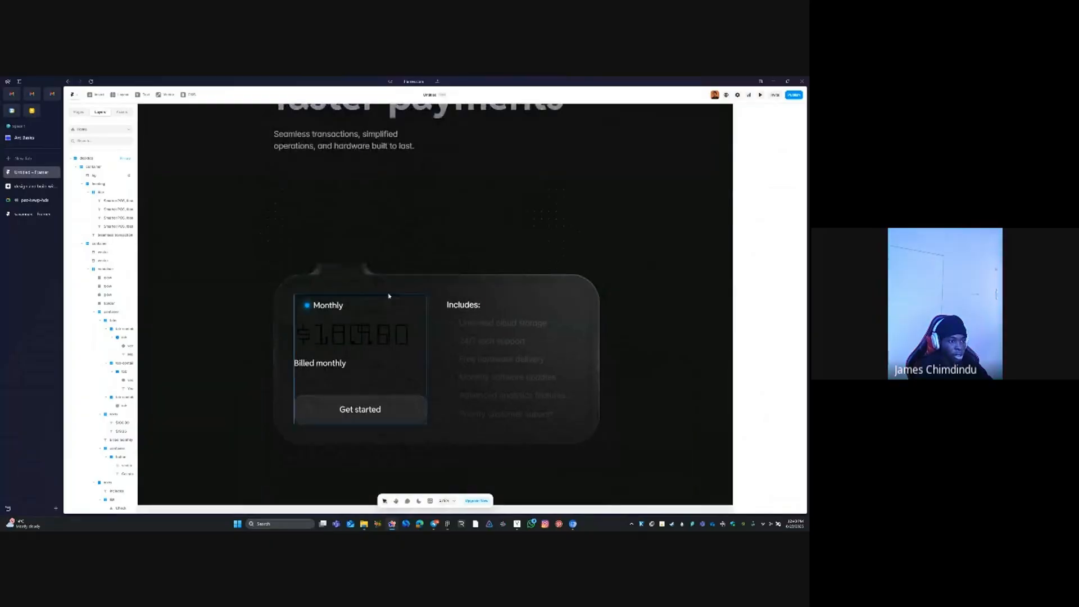
# Switch to the Figma design and examine the original card's notch and the surrounding frames
pyautogui.click(348, 270)
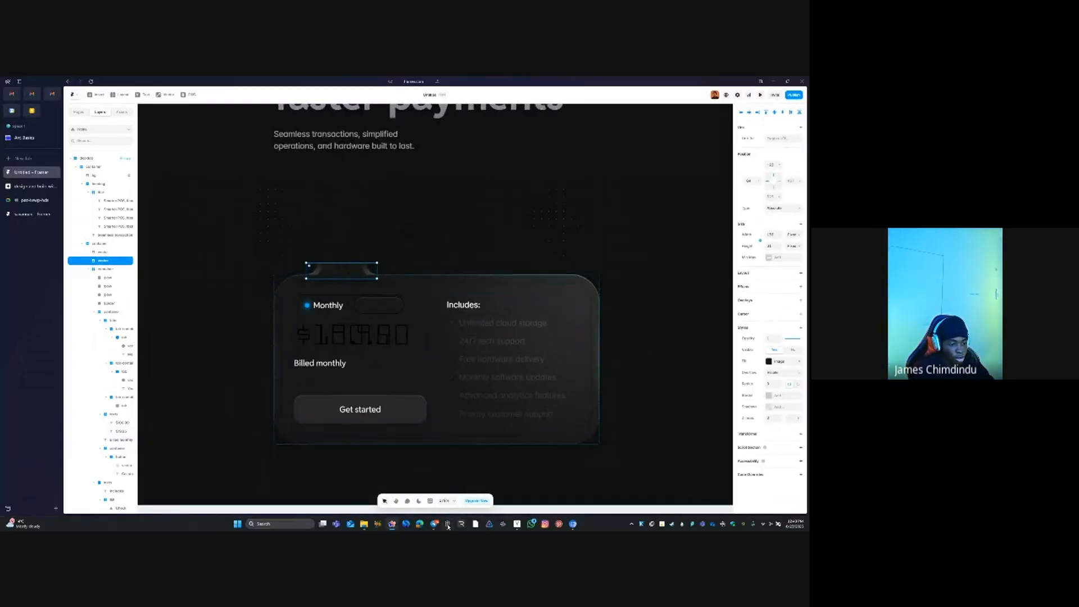
pyautogui.click(448, 525)
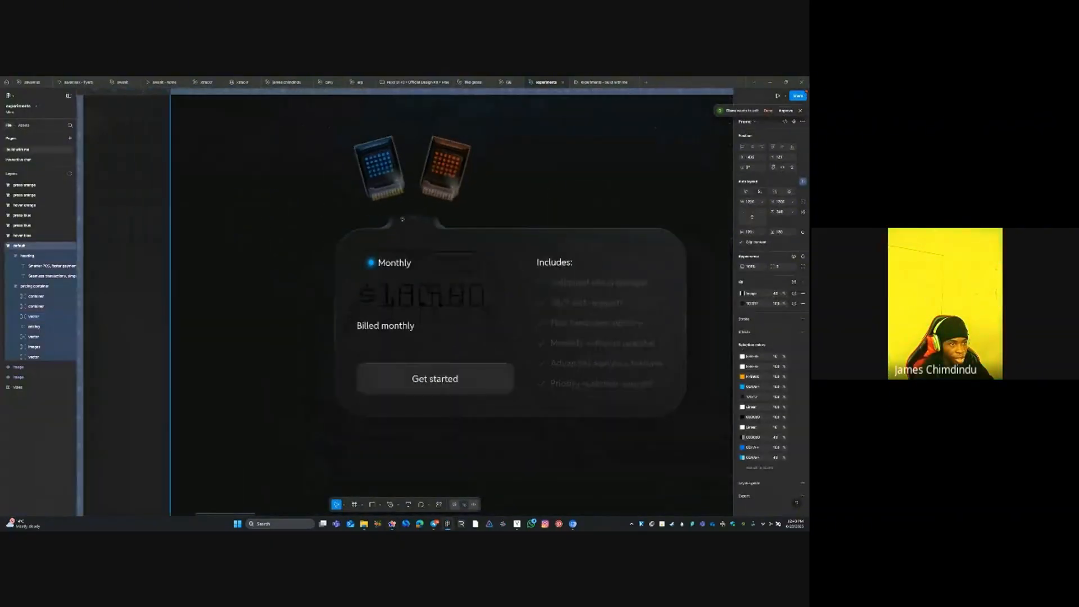
pyautogui.scroll(-2, 402, 218)
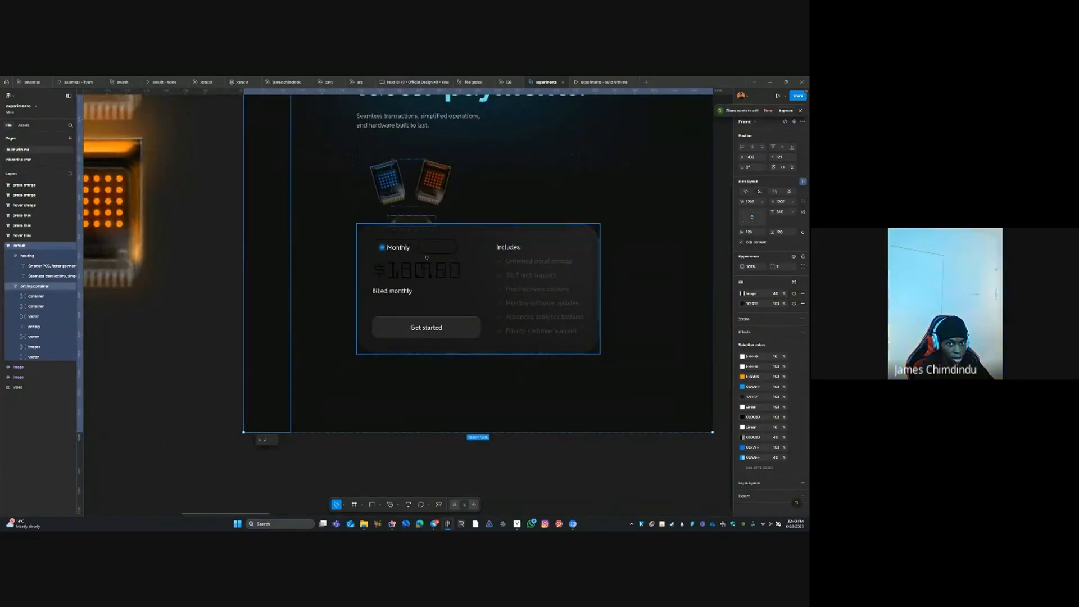
pyautogui.scroll(-5, 317, 344)
pyautogui.click(392, 443)
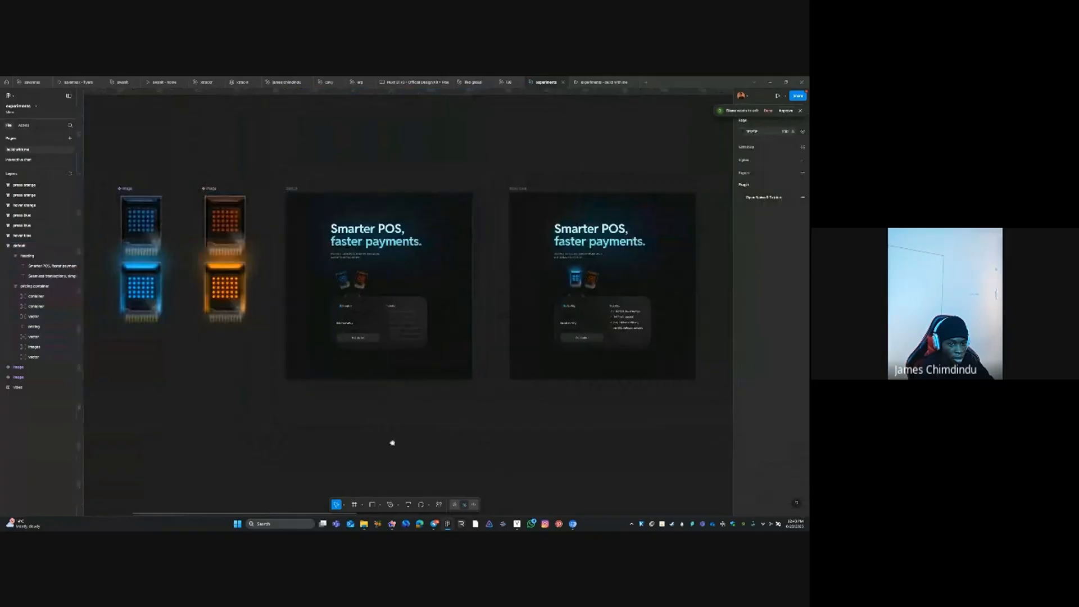
# Place two copies of the lit orange card image side by side in the empty area below the component sets
pyautogui.moveTo(392, 442); pyautogui.dragTo(494, 434)
pyautogui.moveTo(488, 306); pyautogui.dragTo(488, 385)
pyautogui.scroll(6, 513, 369)
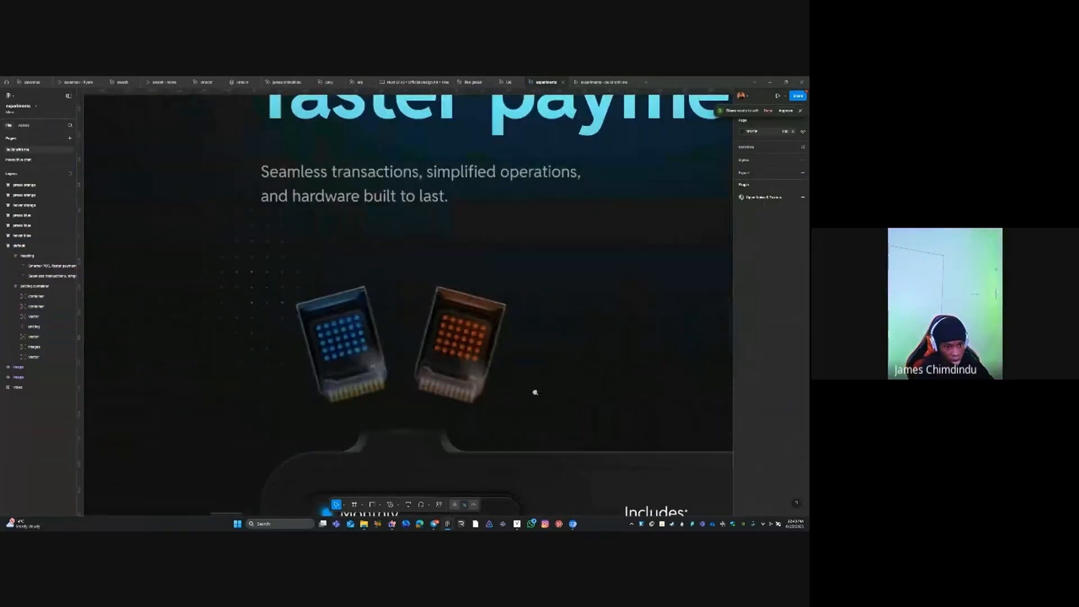
pyautogui.keyDown('ctrl'); pyautogui.click(410, 327); pyautogui.keyUp('ctrl')
pyautogui.scroll(-1, 589, 320)
pyautogui.scroll(-8, 590, 320)
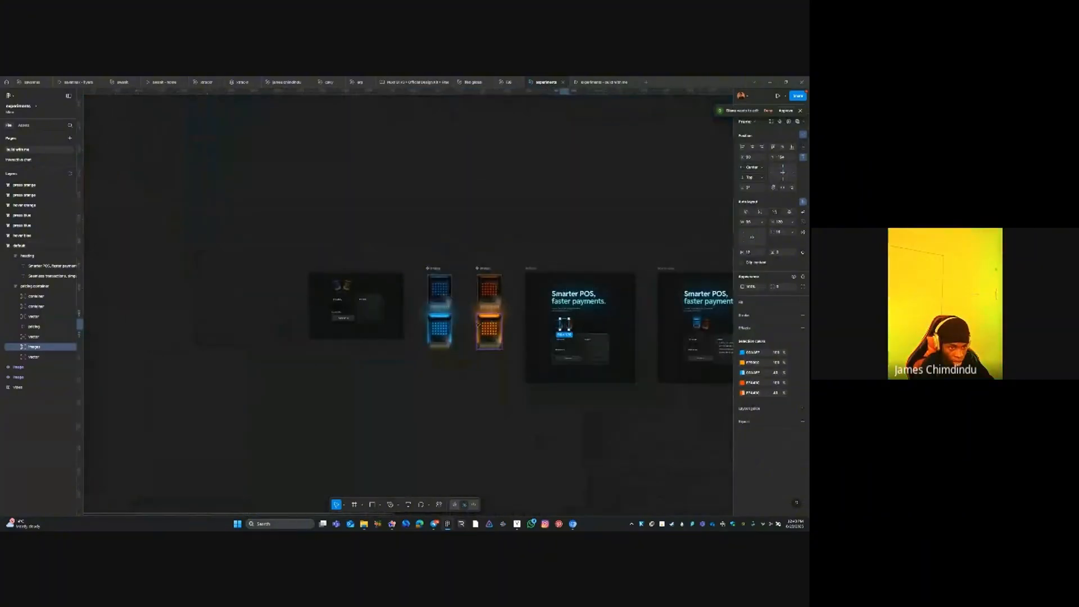
pyautogui.click(490, 331)
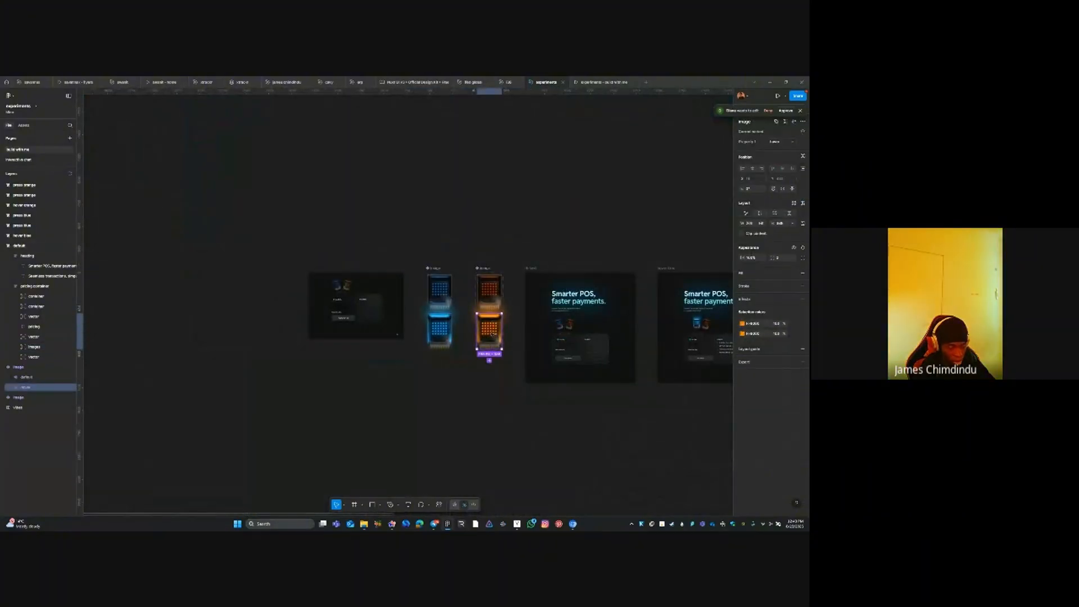
pyautogui.moveTo(492, 334); pyautogui.dragTo(420, 427)
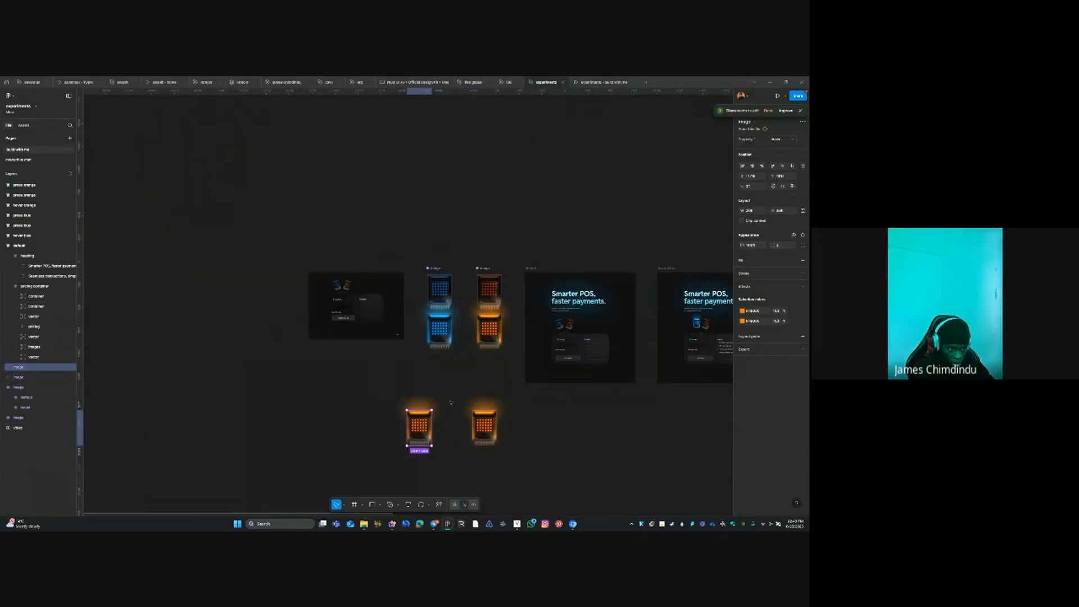
pyautogui.press('Escape')
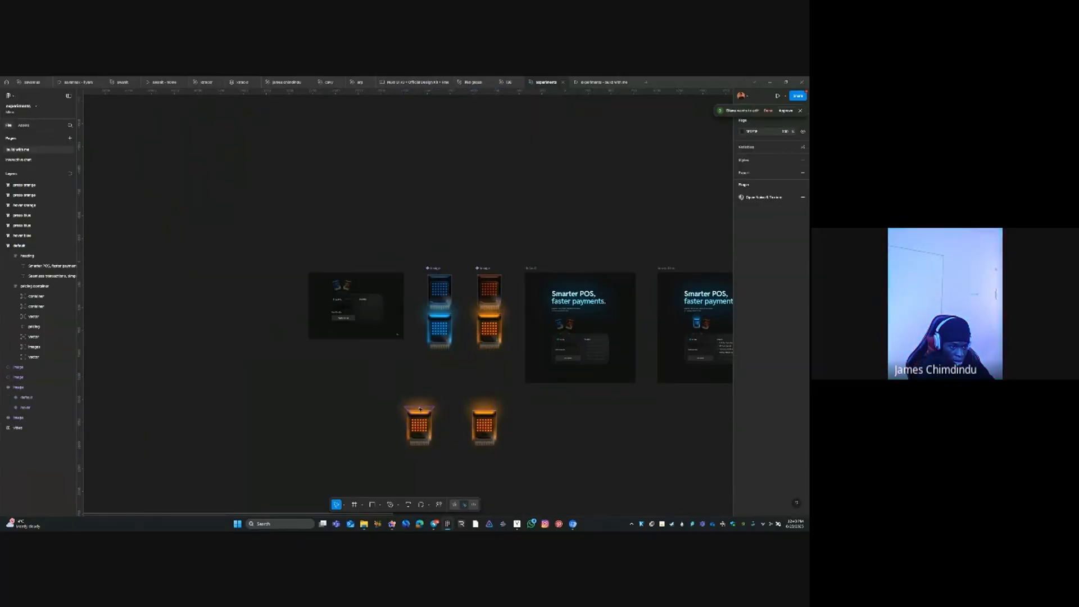
# Set the layer blur of the glow at the top of both orange copies to 40
pyautogui.keyDown('ctrl'); pyautogui.click(420, 409); pyautogui.keyUp('ctrl')
pyautogui.press('z')
pyautogui.moveTo(368, 373); pyautogui.dragTo(527, 467)
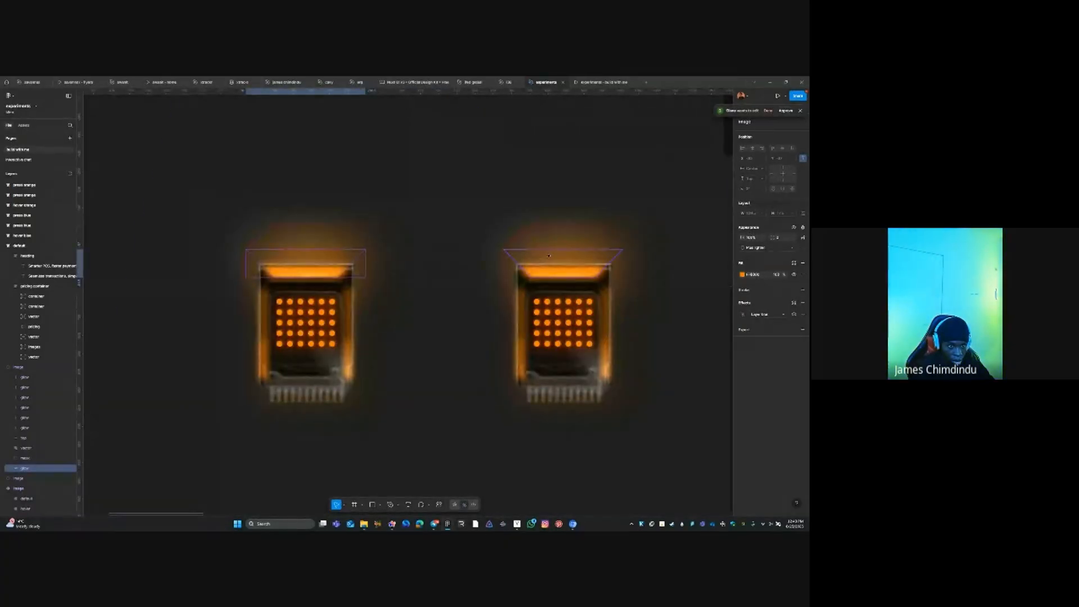
pyautogui.keyDown('ctrl'); pyautogui.keyDown('shift'); pyautogui.click(564, 254); pyautogui.keyUp('shift'); pyautogui.keyUp('ctrl')
pyautogui.click(743, 315)
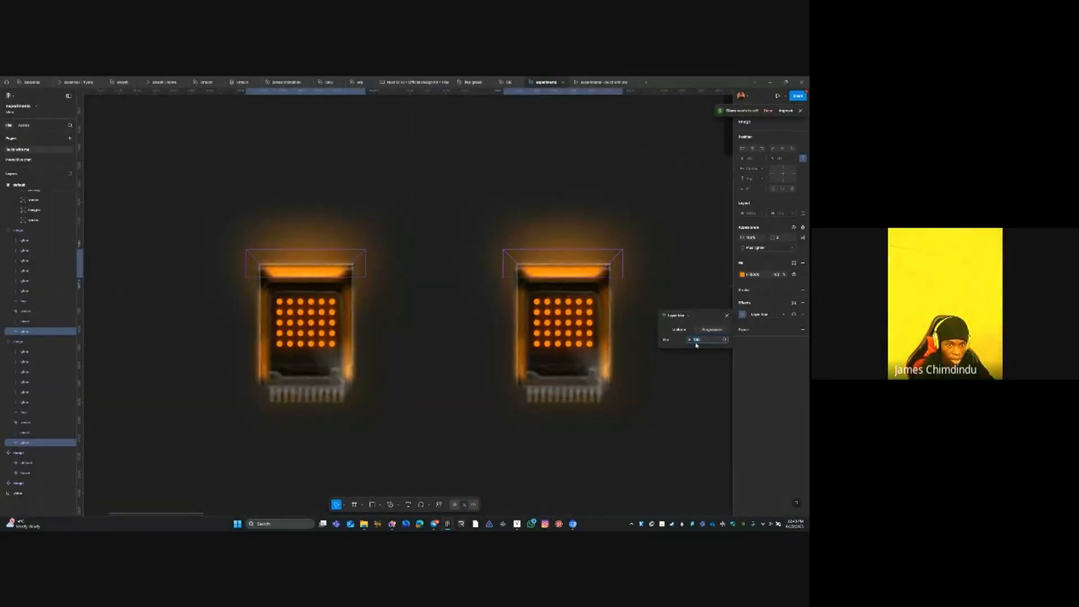
pyautogui.write('40')
pyautogui.press('Return')
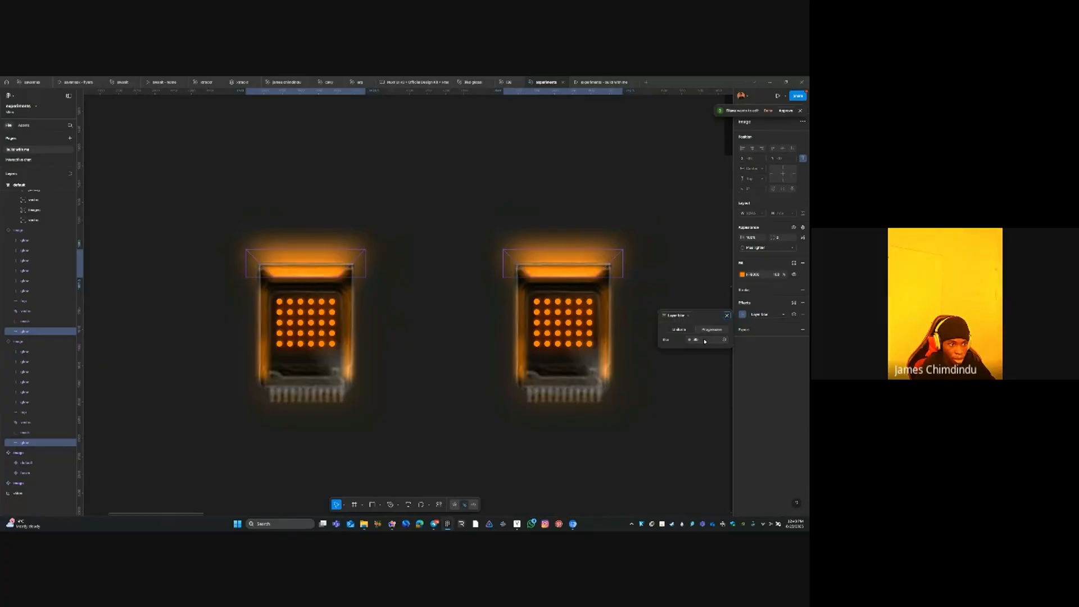
pyautogui.click(462, 176)
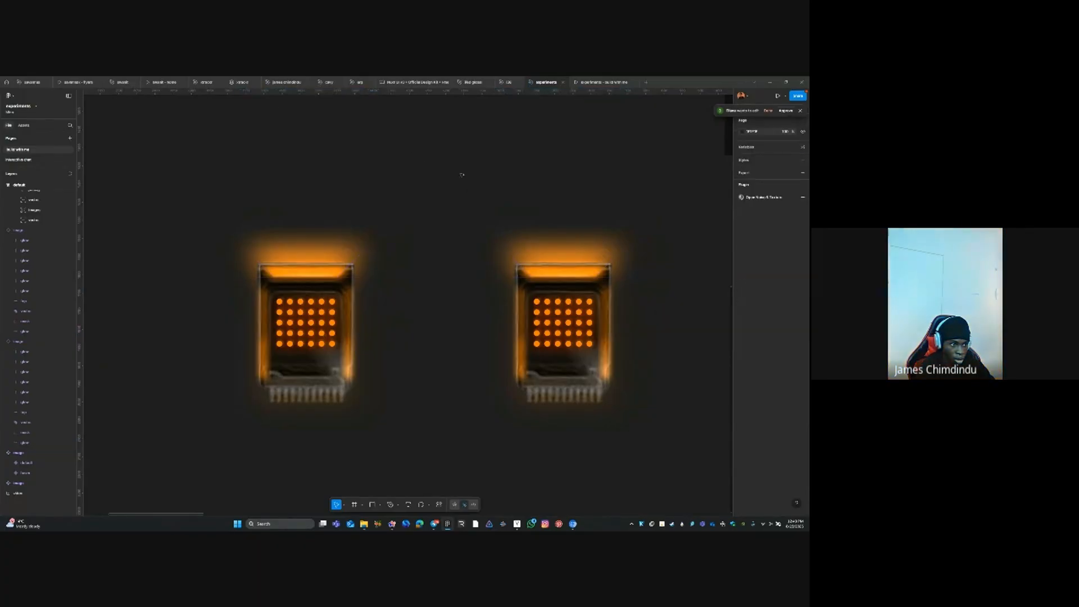
# Move the left orange copy aside and lower the fill opacity of all its glow layers and its top layer
pyautogui.scroll(-5, 468, 224)
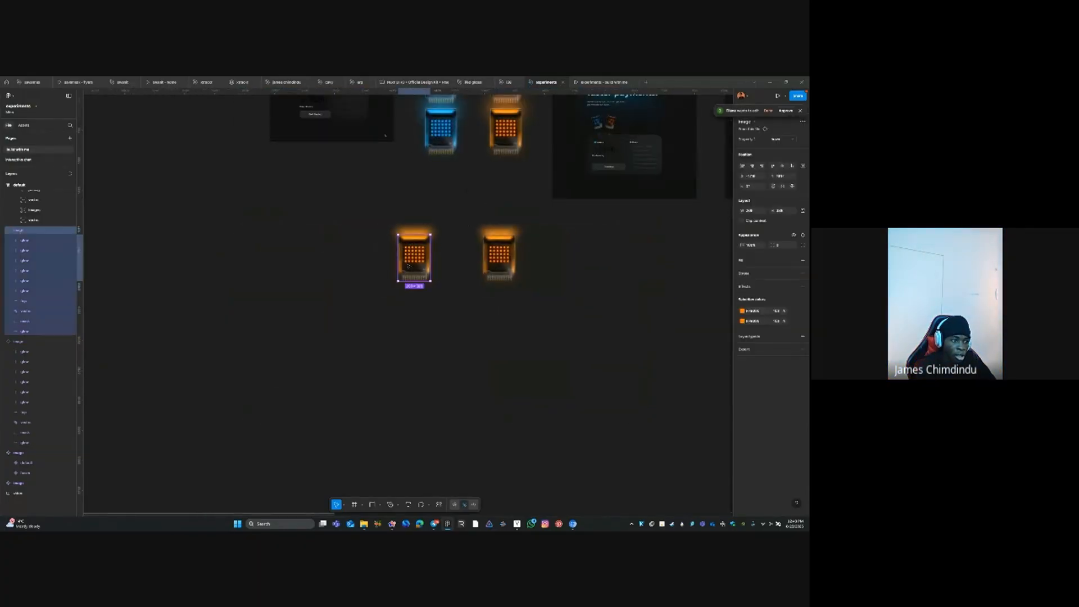
pyautogui.moveTo(410, 248); pyautogui.dragTo(371, 288)
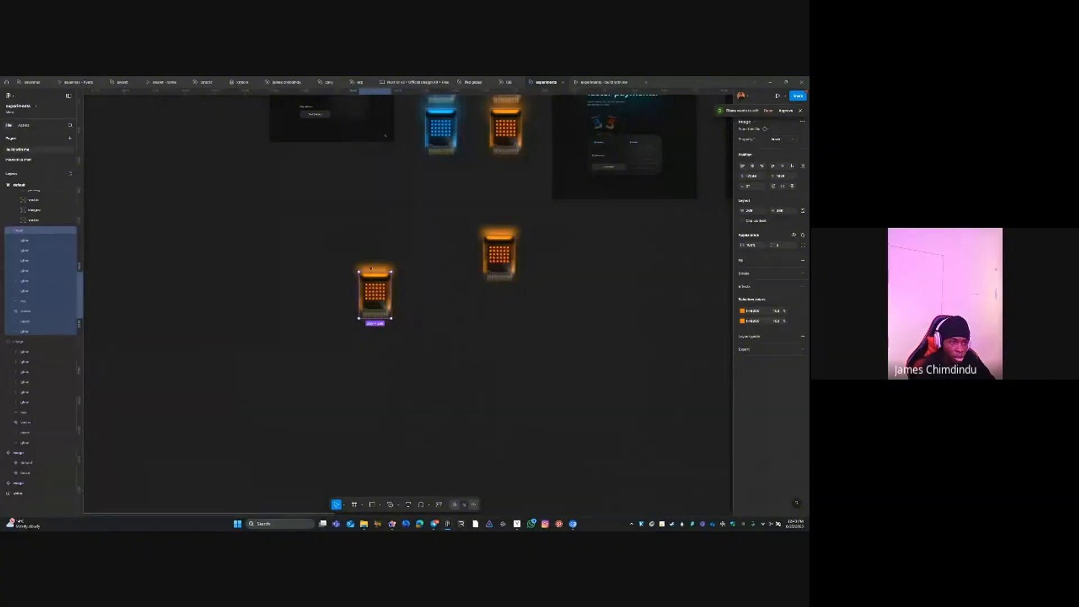
pyautogui.click(377, 267)
pyautogui.keyDown('ctrl'); pyautogui.click(374, 274); pyautogui.keyUp('ctrl')
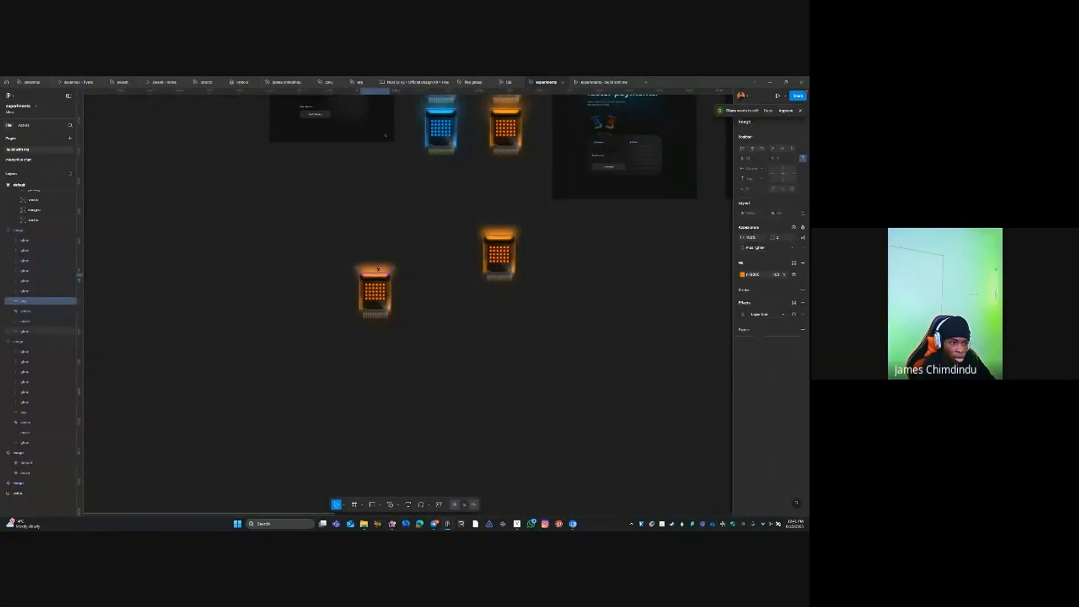
pyautogui.keyDown('shift'); pyautogui.click(378, 269); pyautogui.keyUp('shift')
pyautogui.keyDown('shift'); pyautogui.click(361, 305); pyautogui.keyUp('shift')
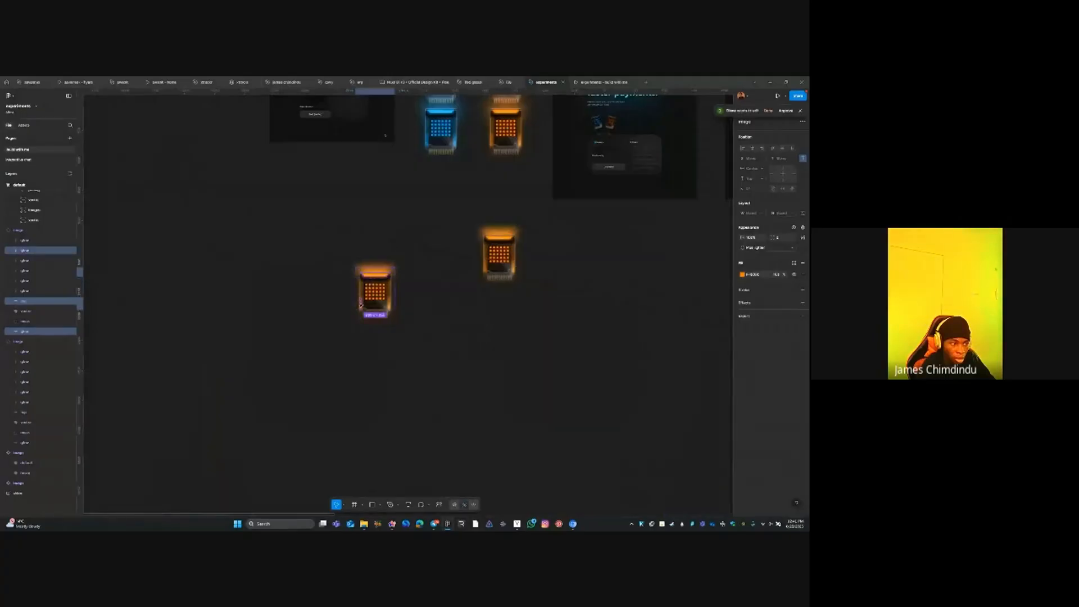
pyautogui.keyDown('ctrl'); pyautogui.click(24, 291); pyautogui.keyUp('ctrl')
pyautogui.keyDown('ctrl'); pyautogui.click(24, 281); pyautogui.keyUp('ctrl')
pyautogui.keyDown('ctrl'); pyautogui.click(26, 270); pyautogui.keyUp('ctrl')
pyautogui.keyDown('ctrl'); pyautogui.click(31, 260); pyautogui.keyUp('ctrl')
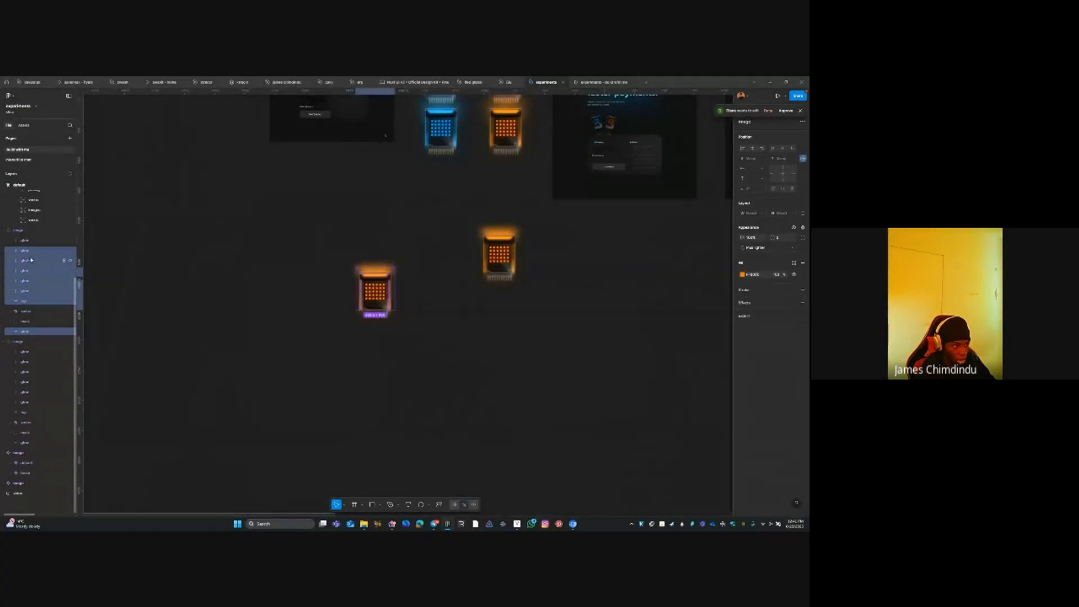
pyautogui.keyDown('ctrl'); pyautogui.click(38, 242); pyautogui.keyUp('ctrl')
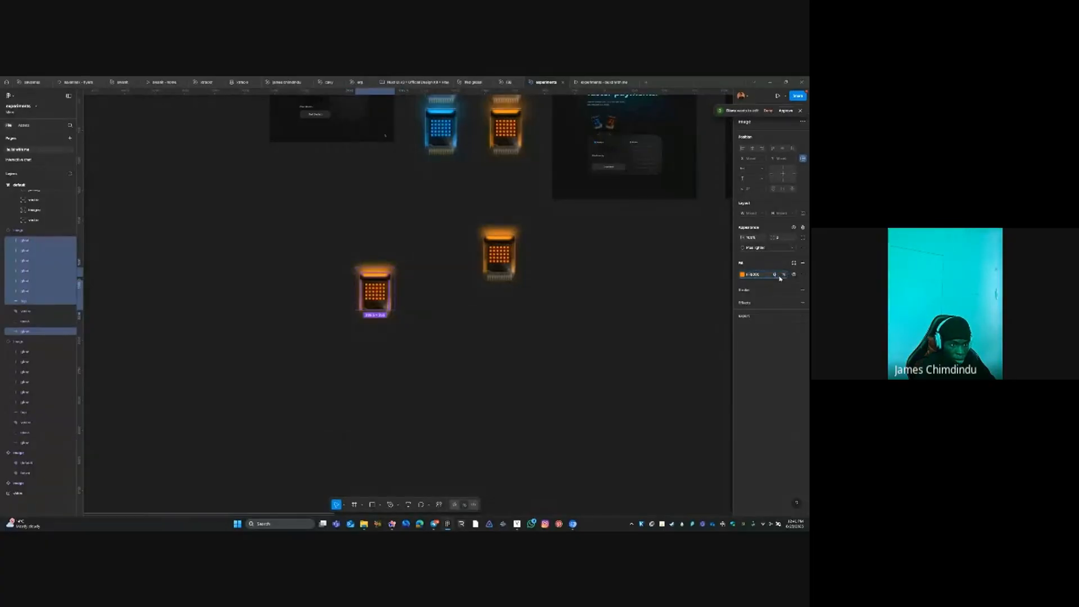
pyautogui.click(419, 296)
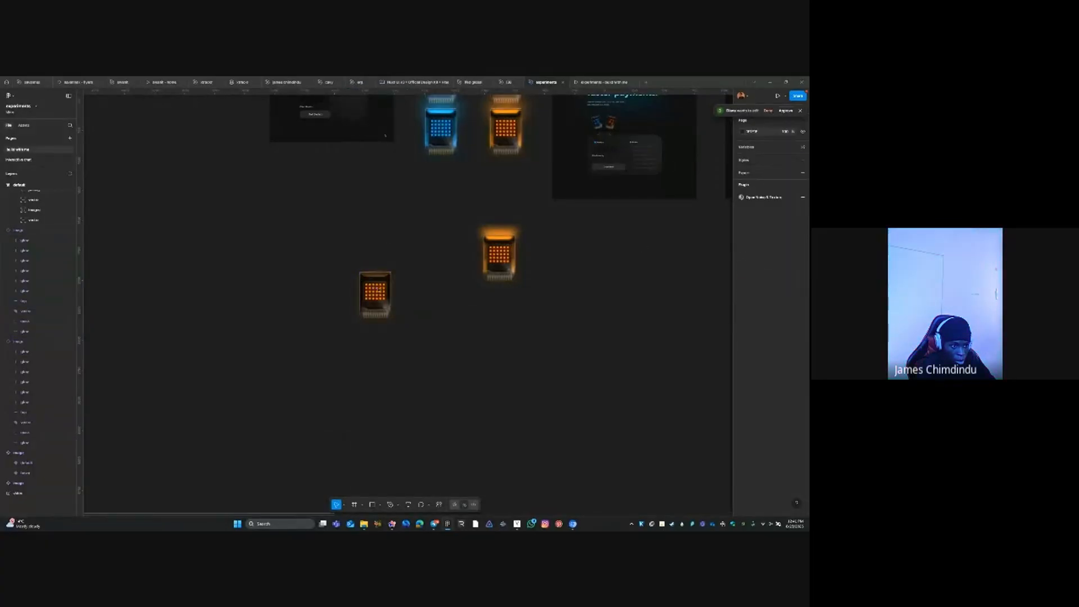
# Dim the dot grid of the left orange copy by setting its fill opacity to 40%, and lower it further
pyautogui.keyDown('ctrl'); pyautogui.click(380, 287); pyautogui.keyUp('ctrl')
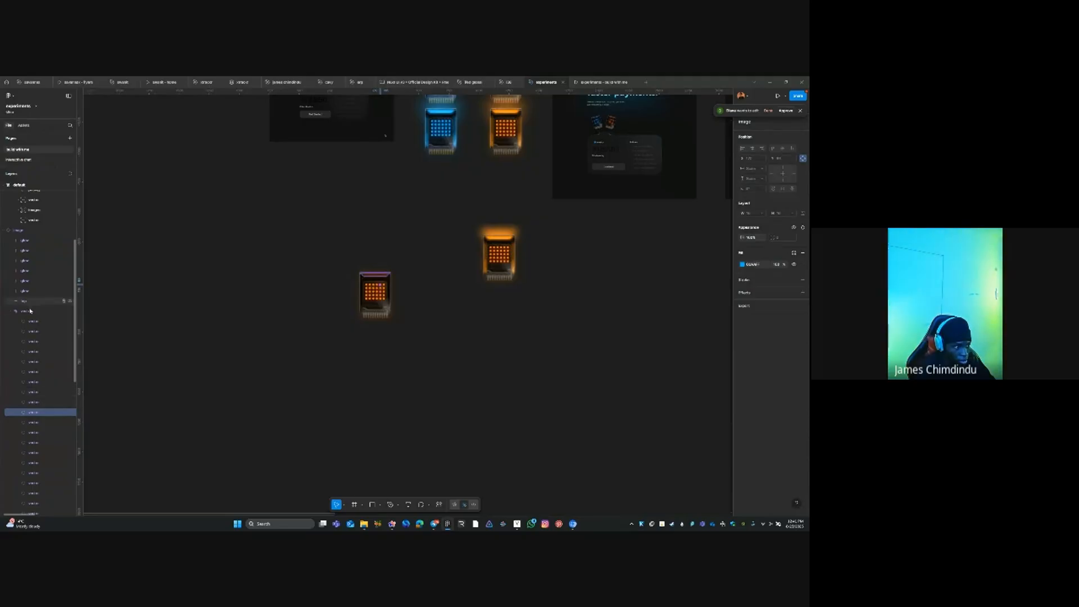
pyautogui.click(30, 311)
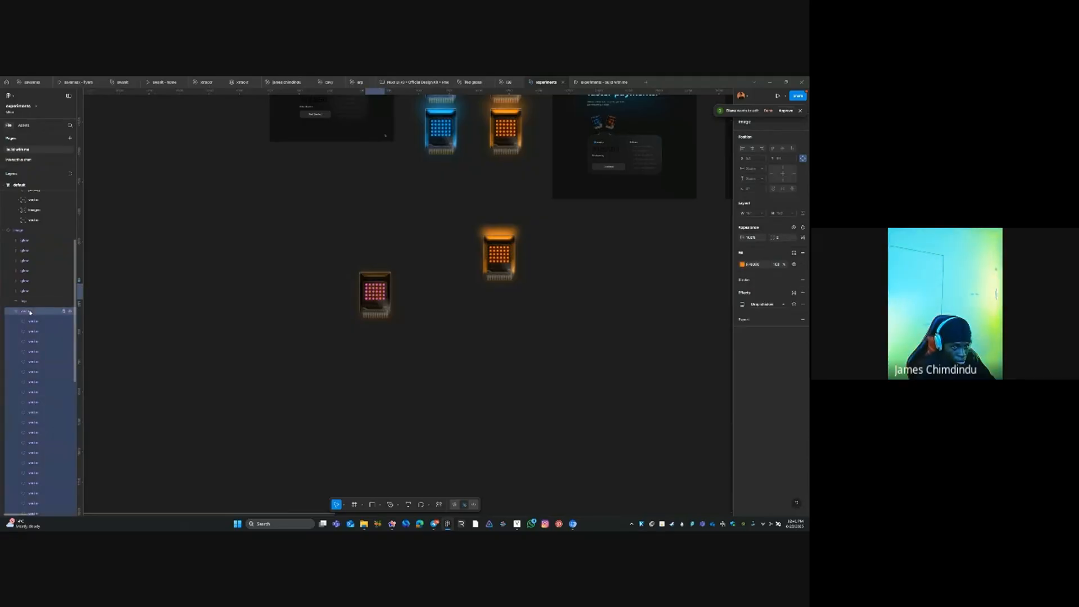
pyautogui.click(780, 265)
pyautogui.write('40')
pyautogui.press('Tab')
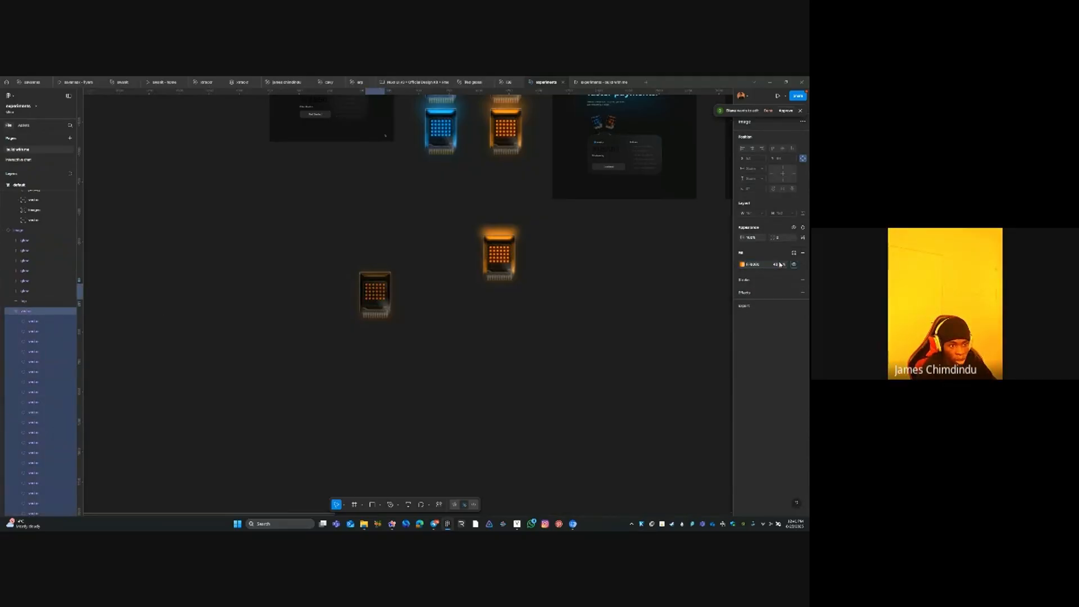
pyautogui.click(506, 371)
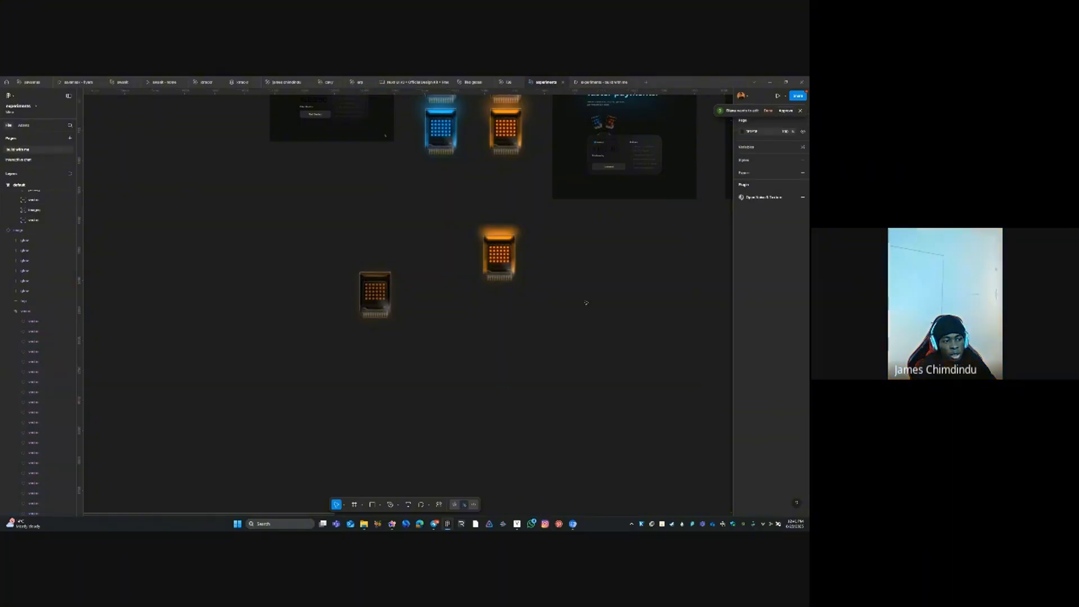
pyautogui.hotkey('ctrl', 'z')
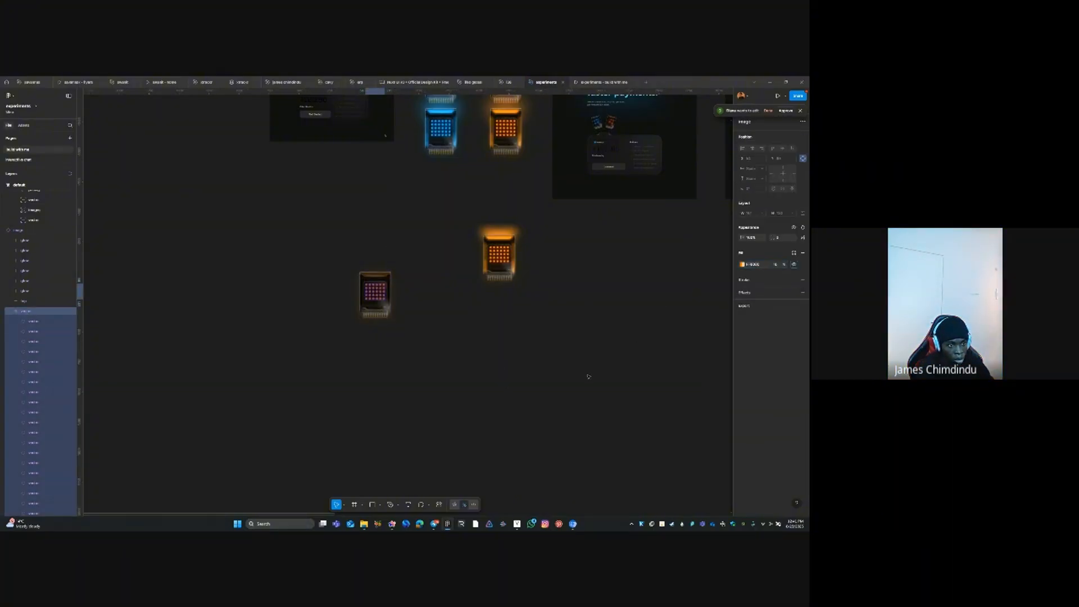
pyautogui.click(587, 376)
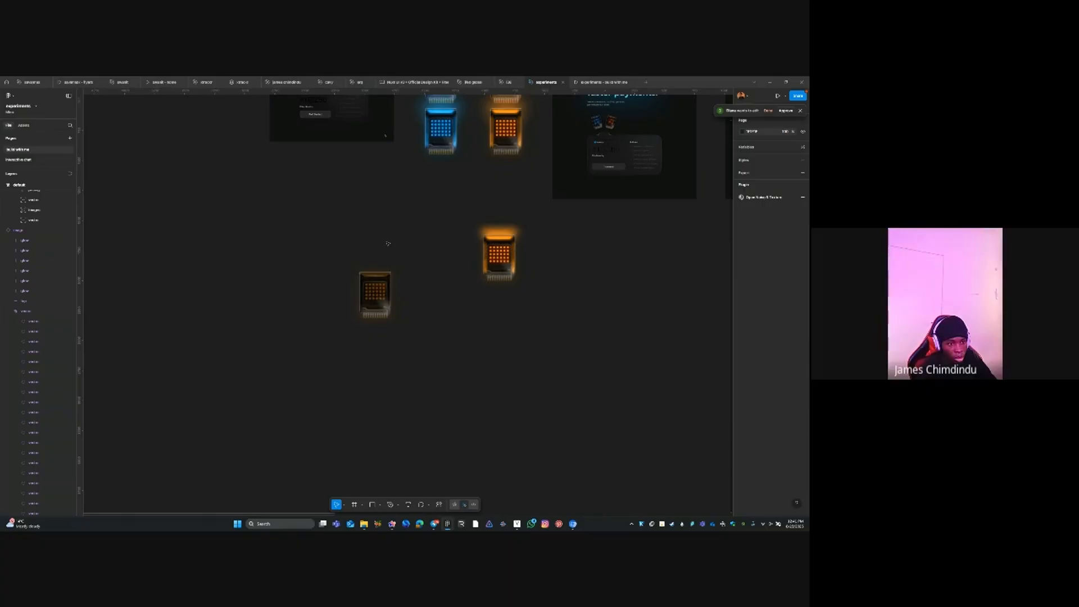
# Move the dimmed orange copy back beside the lit one, level with it and separated by a small gap
pyautogui.moveTo(377, 302); pyautogui.dragTo(449, 262)
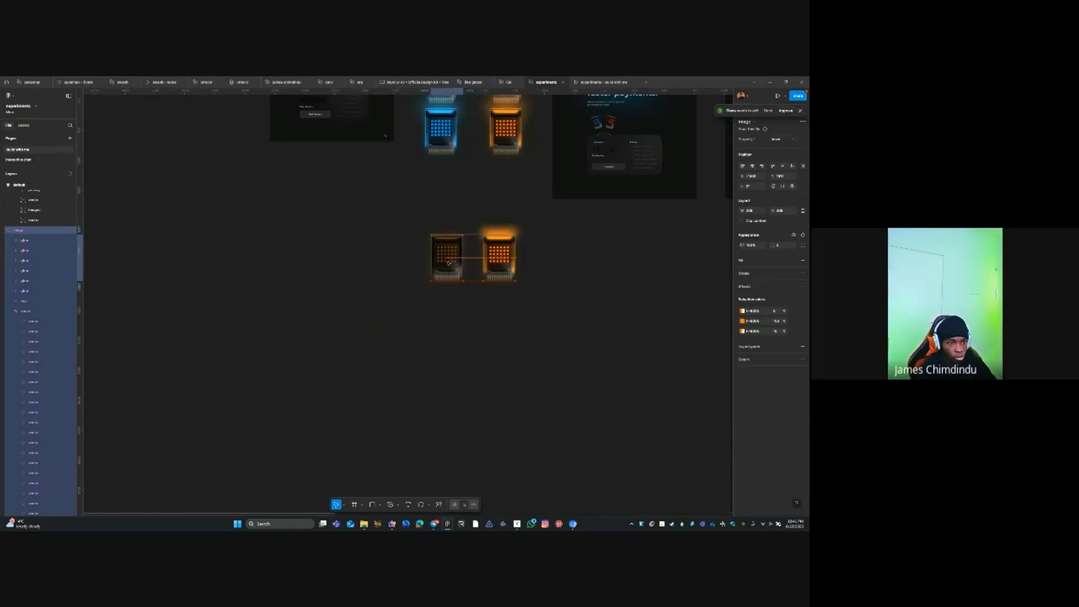
pyautogui.press('z')
pyautogui.moveTo(351, 193); pyautogui.dragTo(627, 339)
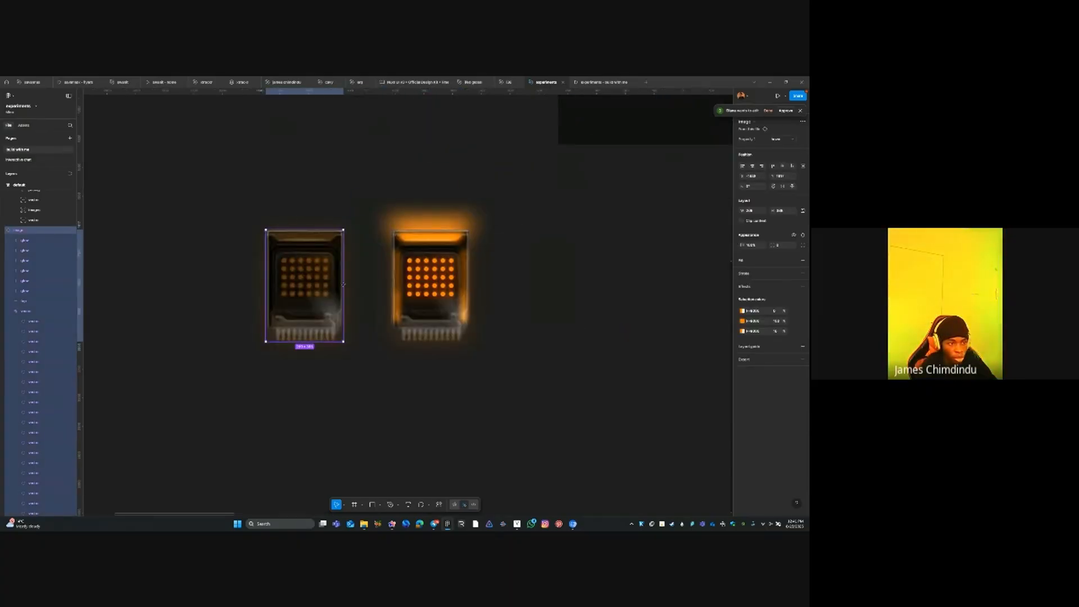
pyautogui.moveTo(325, 285); pyautogui.dragTo(333, 284)
pyautogui.scroll(-5, 551, 288)
pyautogui.click(550, 288)
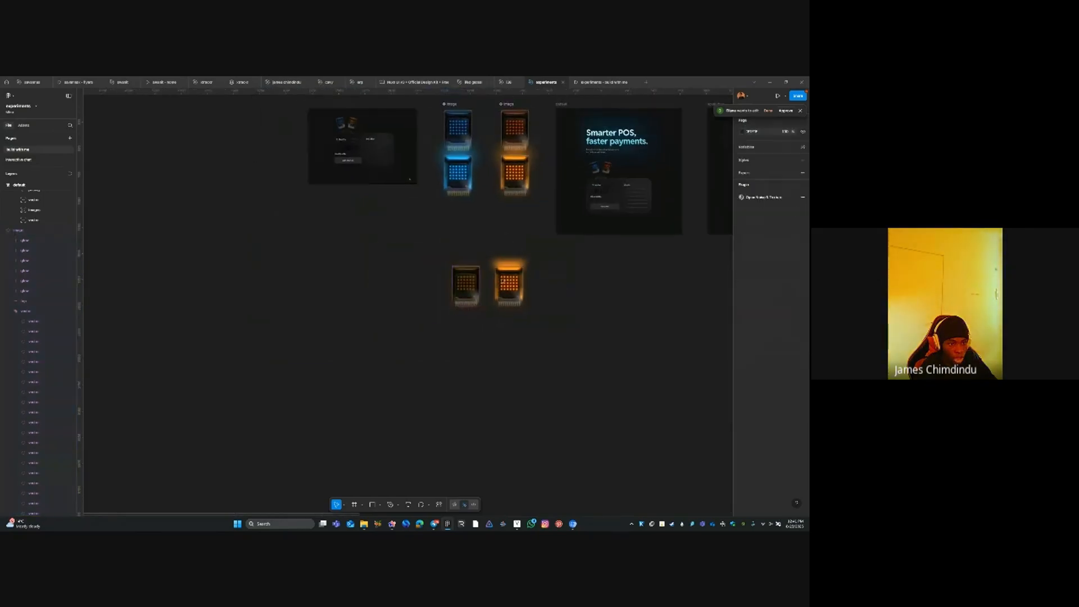
# Export the dimmed orange card image as a PNG to the Downloads folder
pyautogui.moveTo(379, 240); pyautogui.dragTo(612, 336)
pyautogui.click(326, 299)
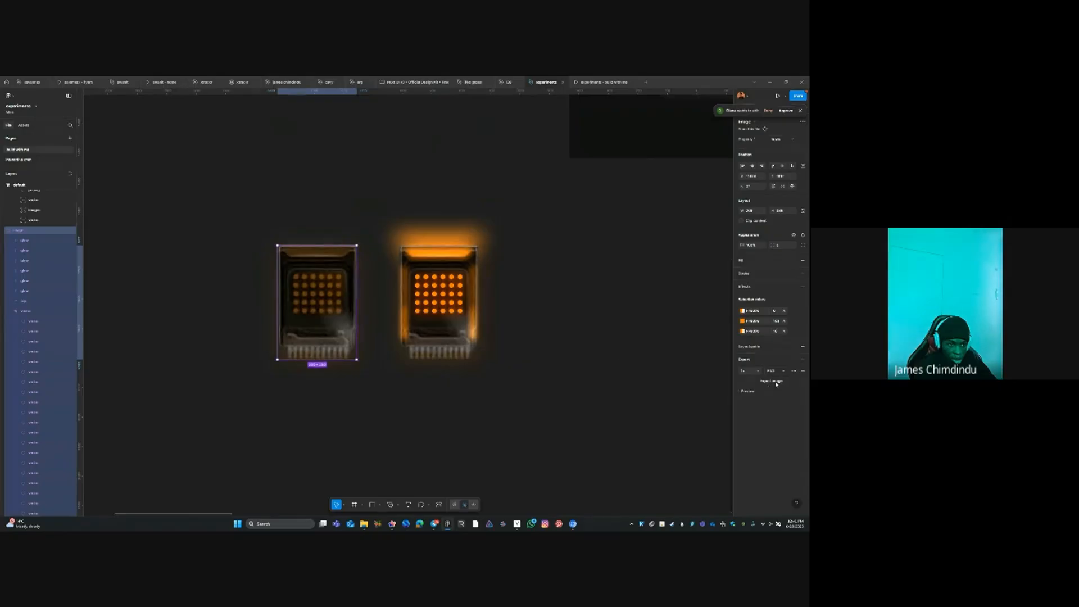
pyautogui.click(774, 382)
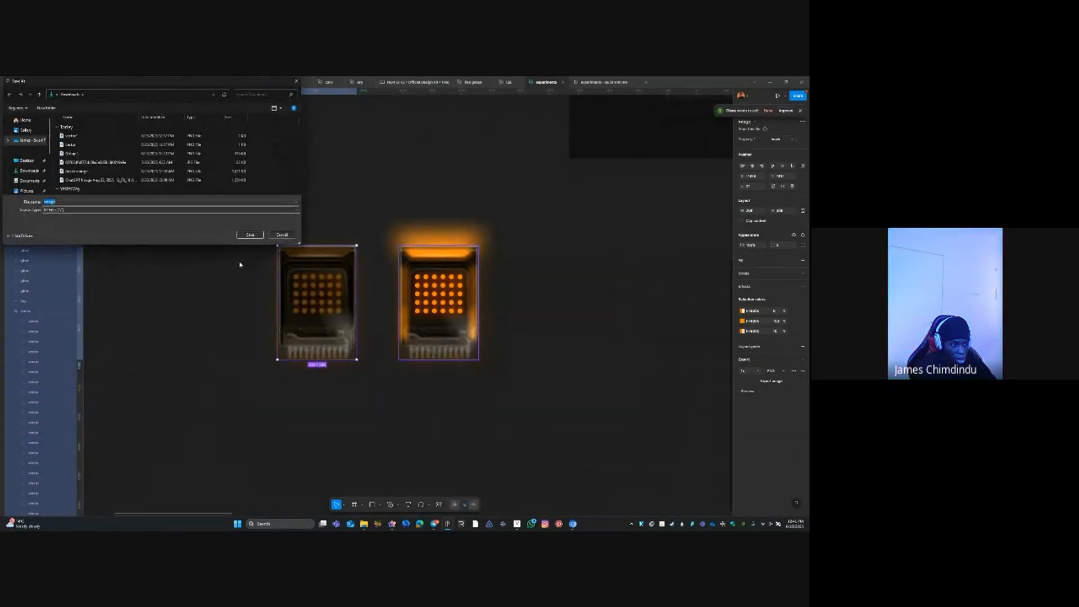
pyautogui.write('p')
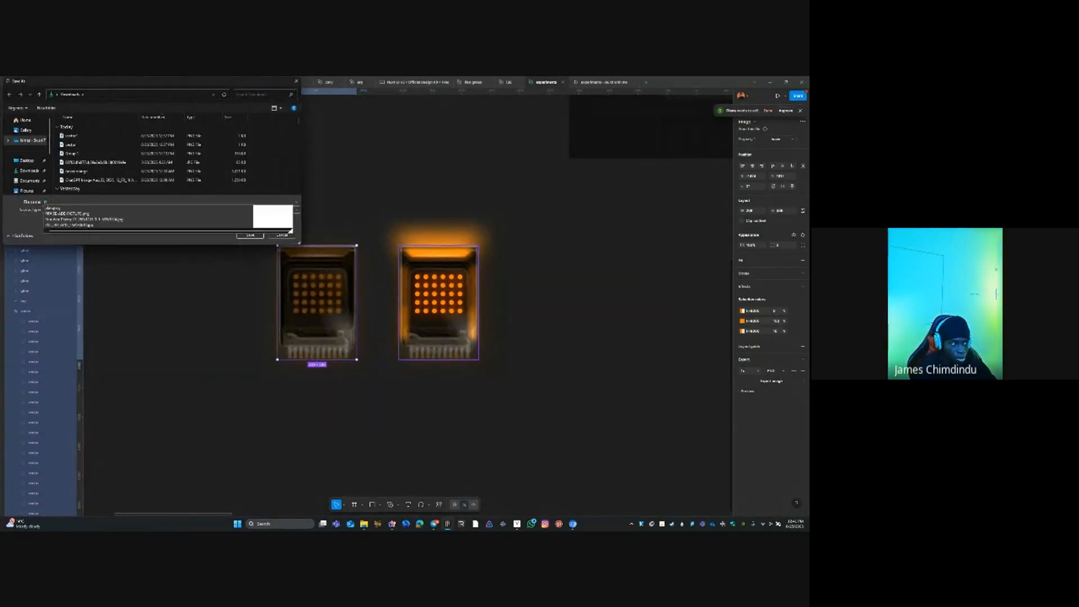
pyautogui.press('Return')
# Export the lit orange card image as a PNG to the Downloads folder
pyautogui.click(439, 307)
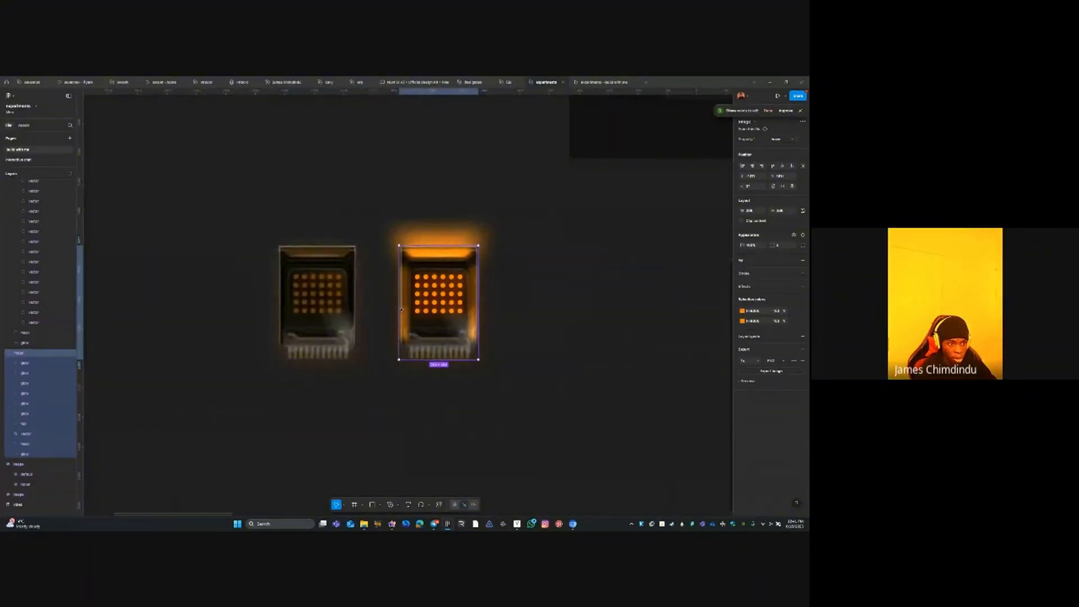
pyautogui.write('png')
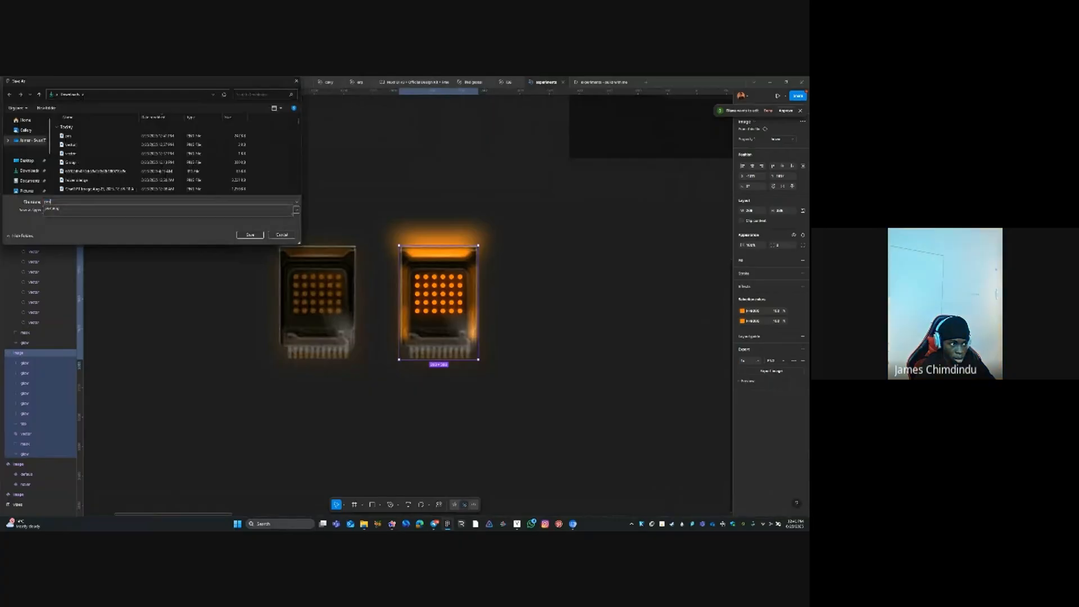
pyautogui.press('Return')
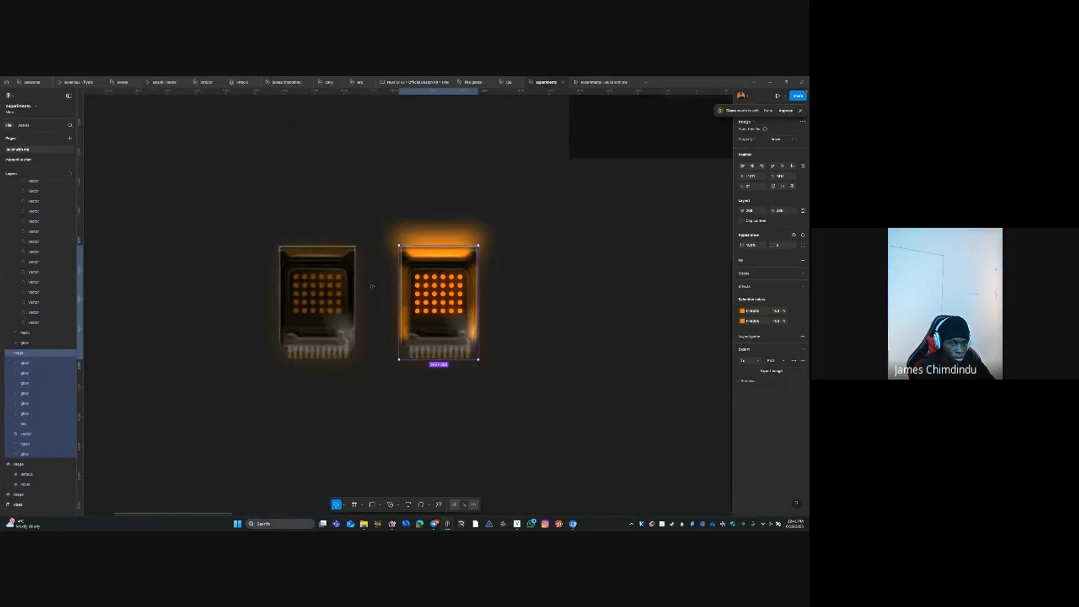
pyautogui.click(366, 253)
# Place a copy of the lit blue card image below the dimmed orange copy
pyautogui.scroll(-6, 366, 236)
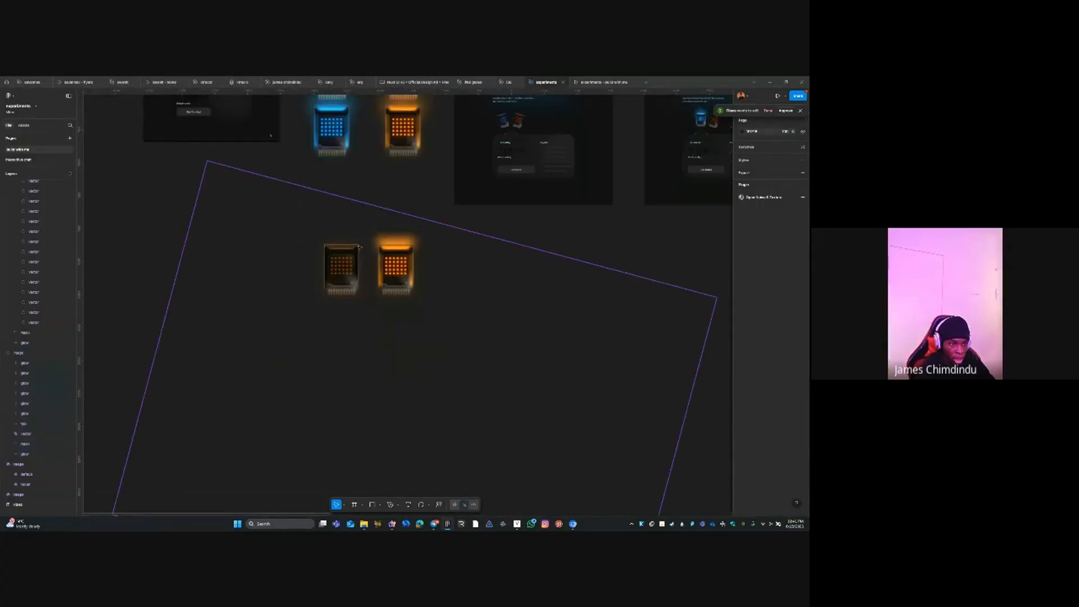
pyautogui.scroll(2, 368, 213)
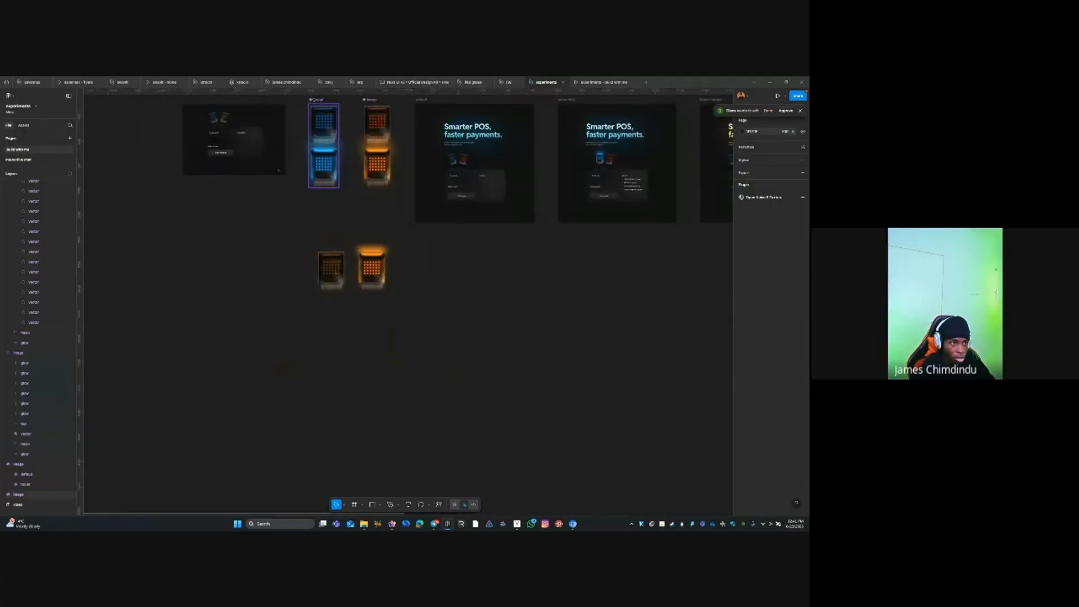
pyautogui.click(319, 100)
pyautogui.click(323, 125)
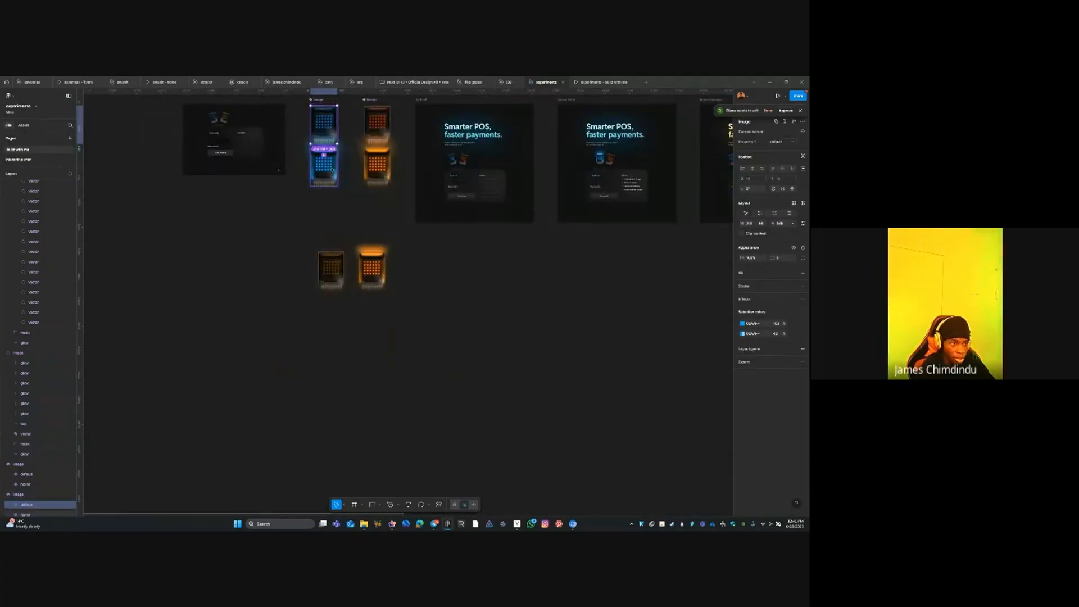
pyautogui.click(323, 167)
pyautogui.moveTo(302, 340); pyautogui.dragTo(343, 340)
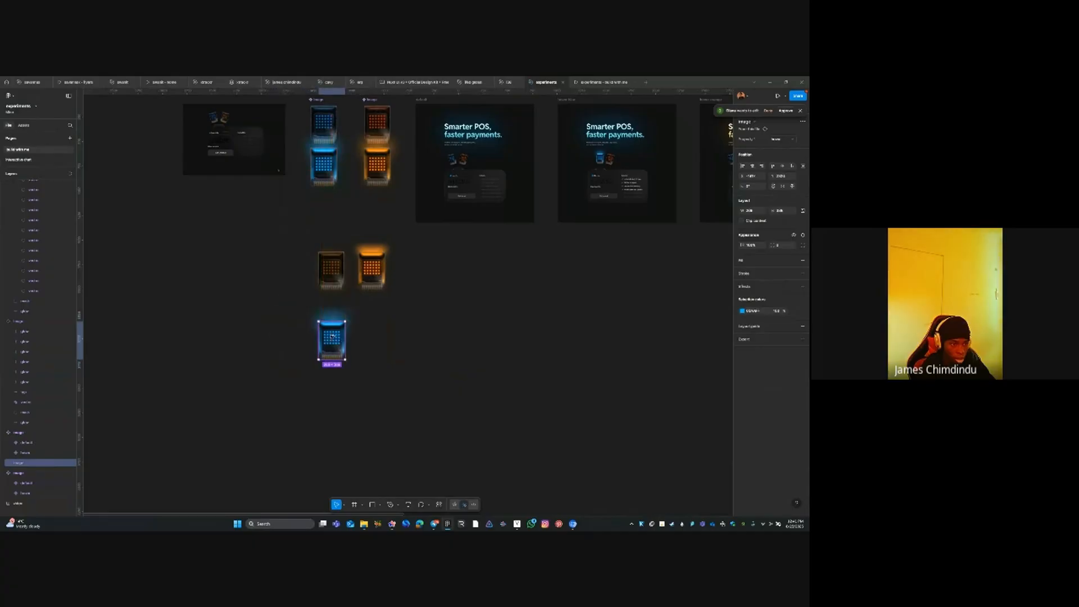
# Reduce the layer blur on the glow shape above the lit blue card
pyautogui.hotkey('shift', '2')
pyautogui.click(467, 232)
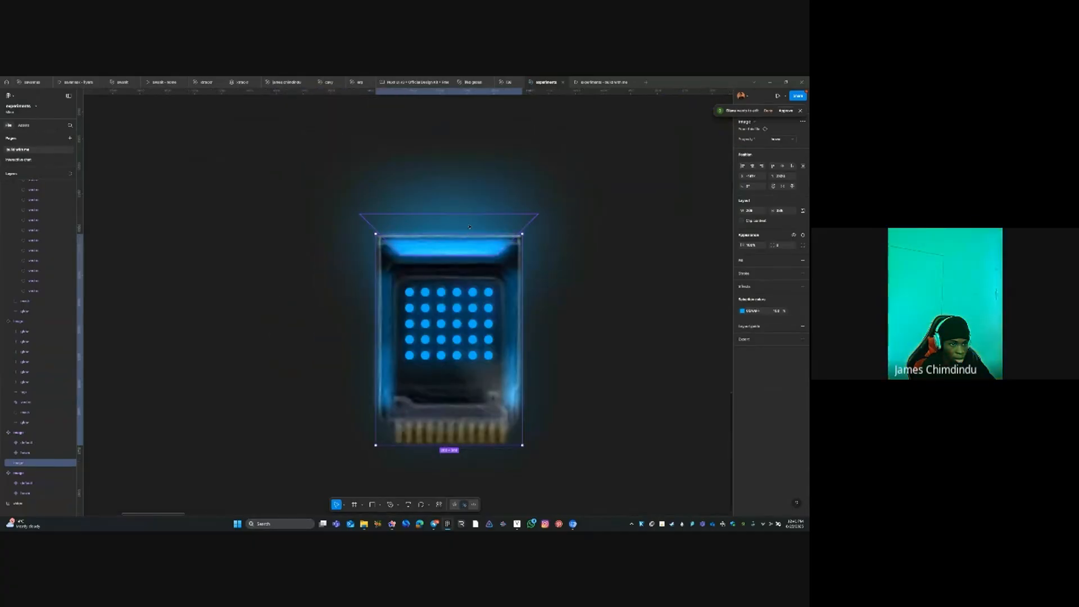
pyautogui.click(742, 314)
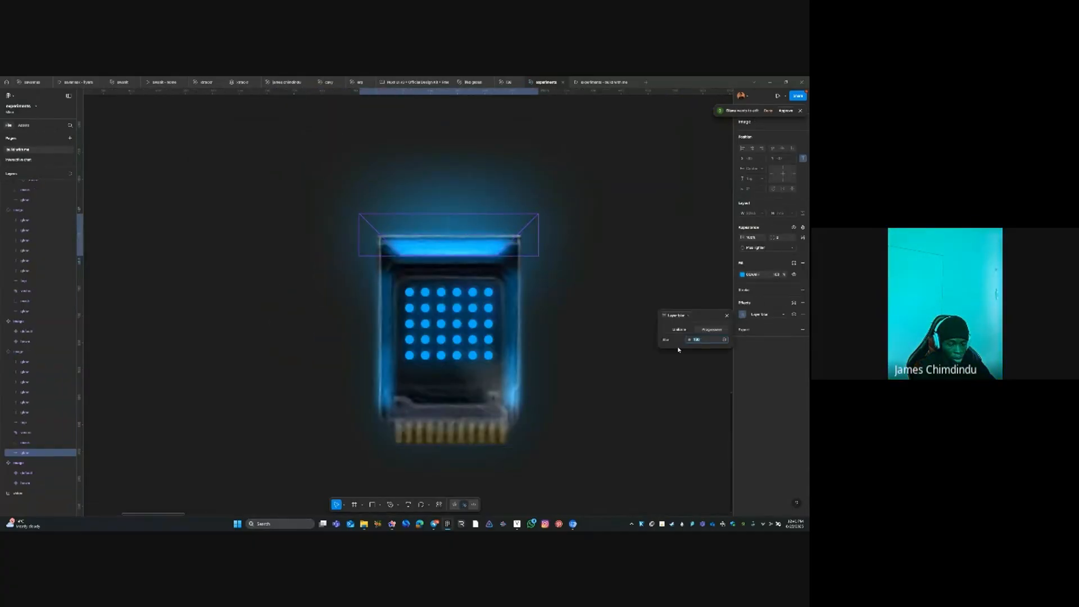
pyautogui.click(578, 251)
pyautogui.scroll(-5, 593, 260)
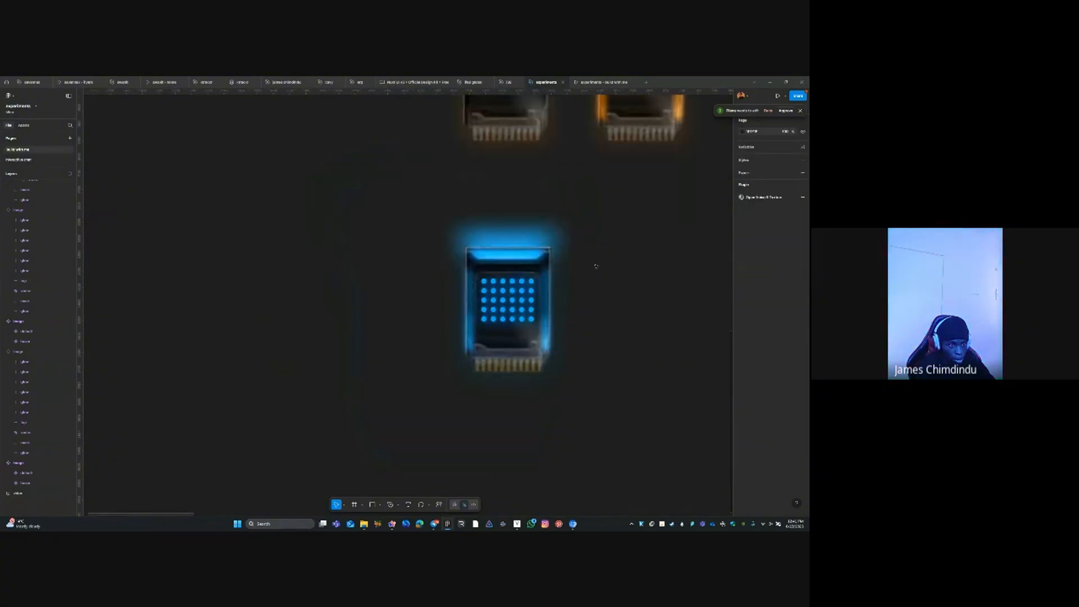
# Duplicate the lit blue card beside the original and lower the fill opacity of the copy's glow layers
pyautogui.moveTo(540, 260); pyautogui.dragTo(433, 259)
pyautogui.doubleClick(433, 259)
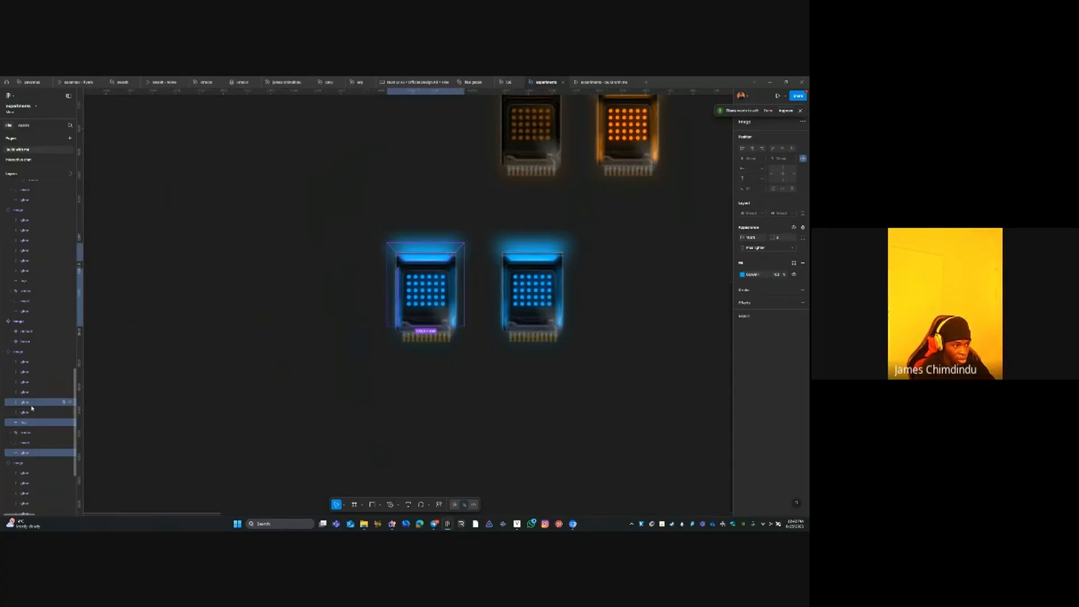
pyautogui.moveTo(32, 412); pyautogui.dragTo(31, 378)
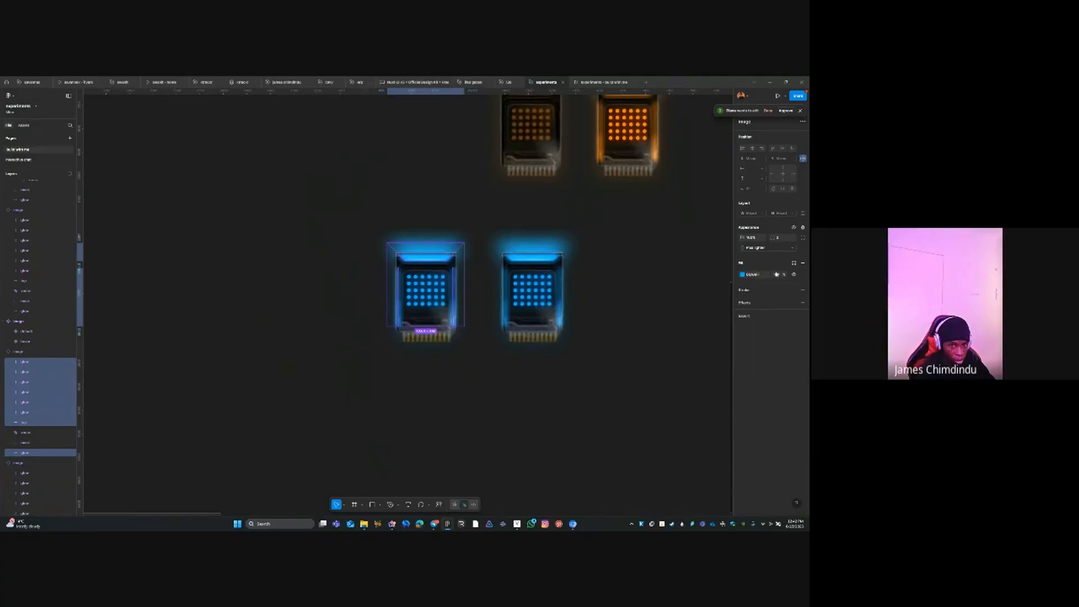
pyautogui.moveTo(778, 279); pyautogui.dragTo(779, 279)
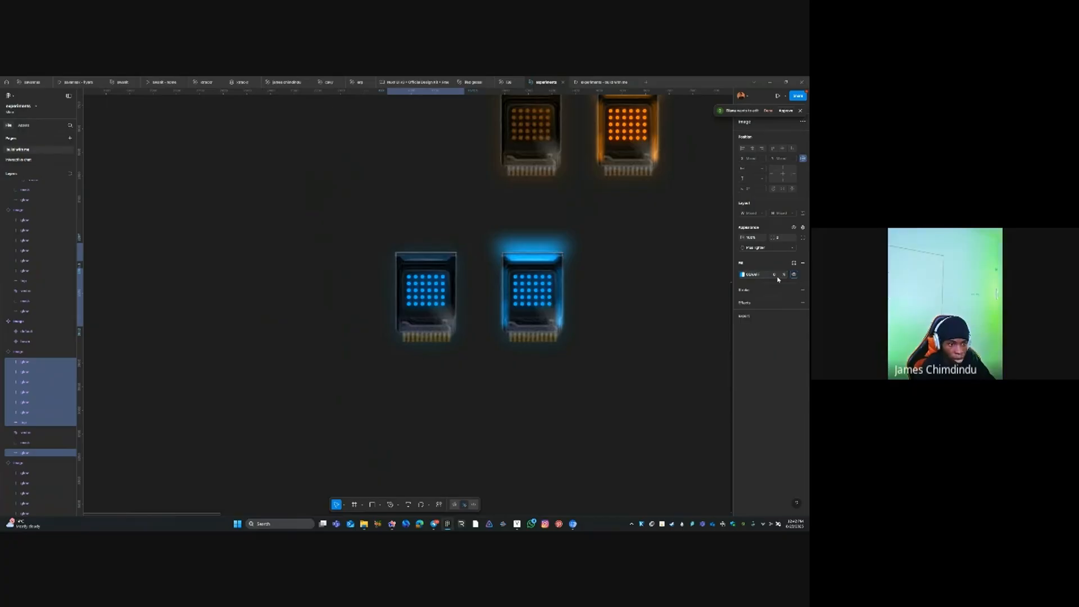
# Remove the drop shadow from the dimmed blue copy's dot grid and lower the dots' fill opacity
pyautogui.click(412, 357)
pyautogui.doubleClick(426, 297)
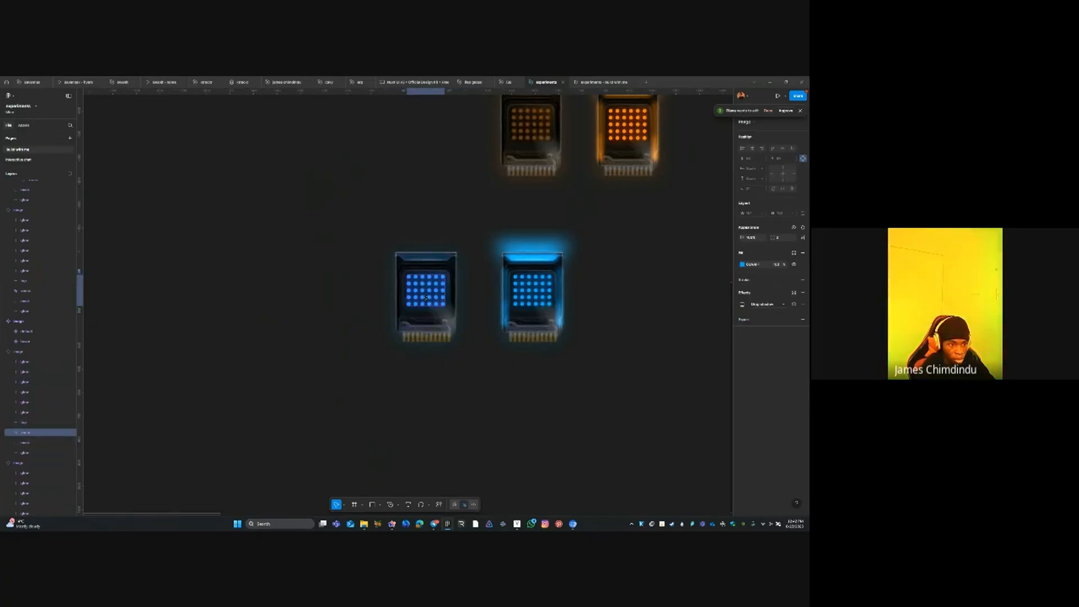
pyautogui.press('Return')
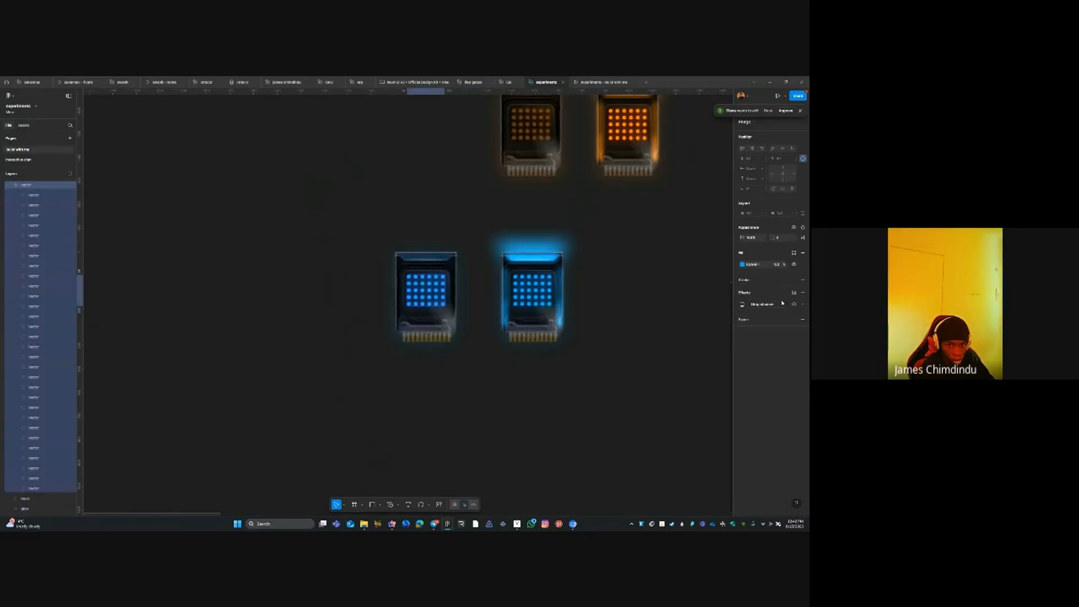
pyautogui.click(803, 304)
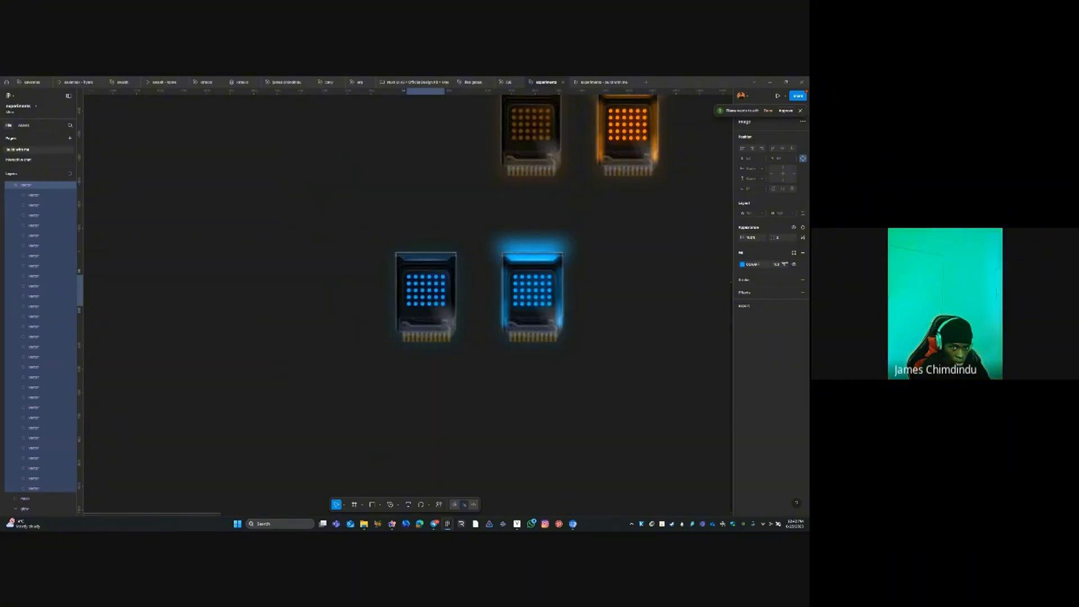
pyautogui.press('Escape')
pyautogui.scroll(-4, 362, 304)
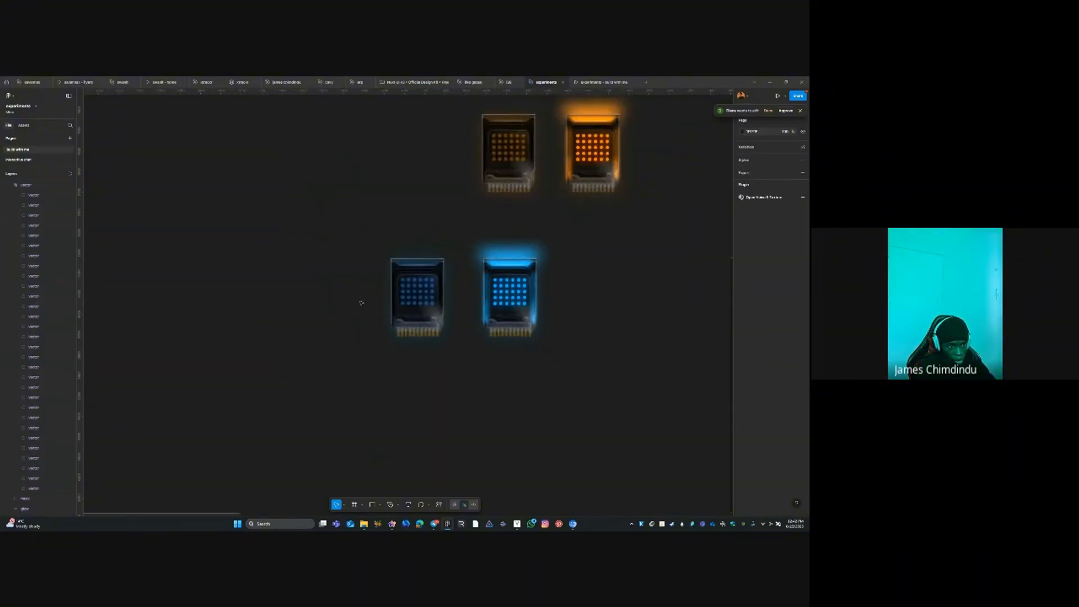
# Export the dimmed blue card as a PNG named pos2 to the Downloads folder
pyautogui.click(800, 349)
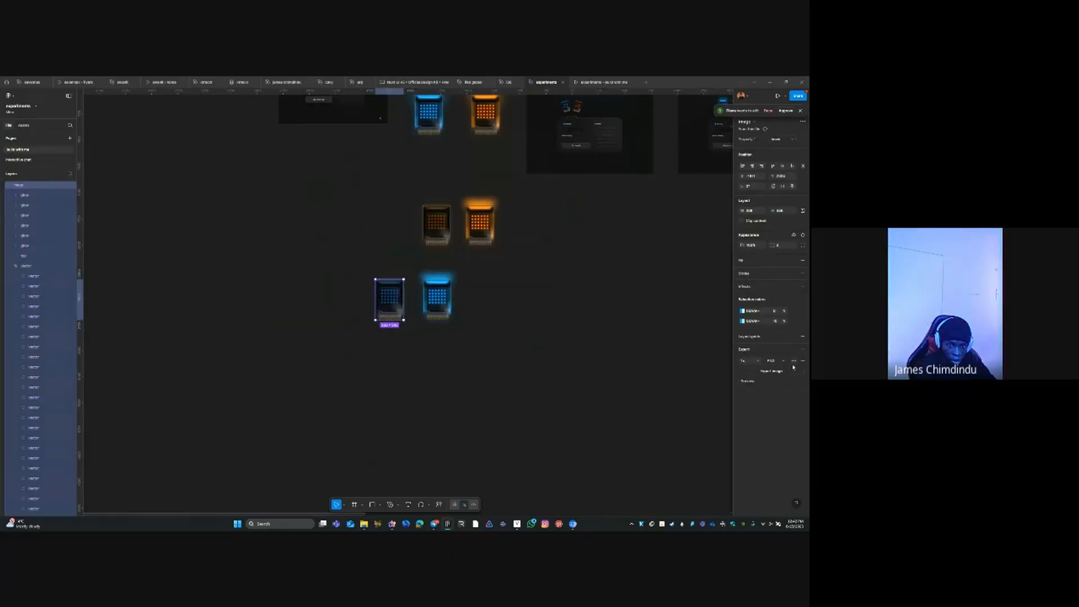
pyautogui.hotkey('ctrl', 'shift', 'e')
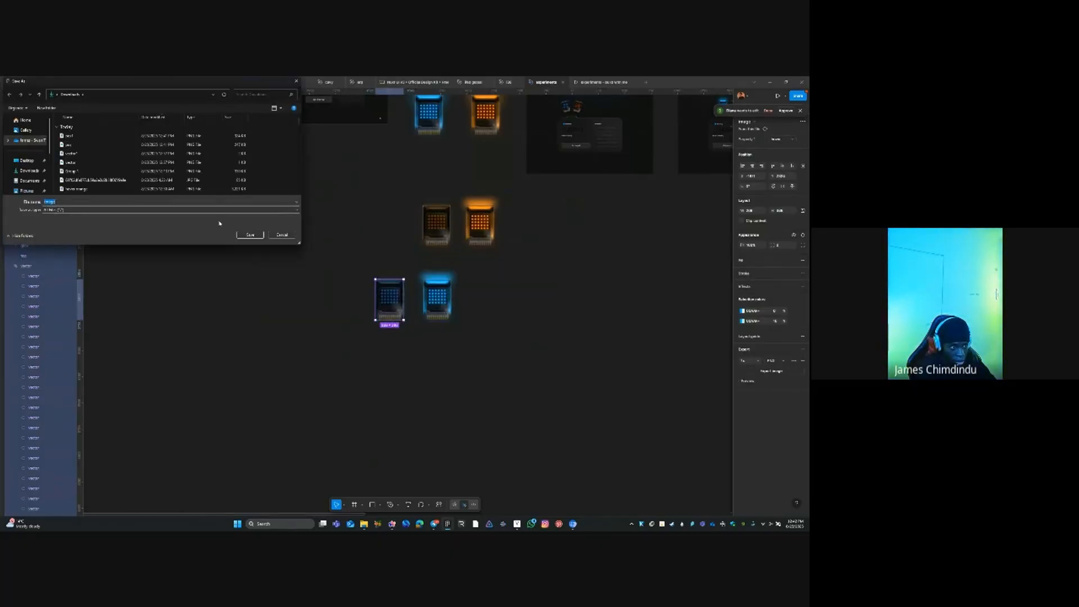
pyautogui.write('pos2')
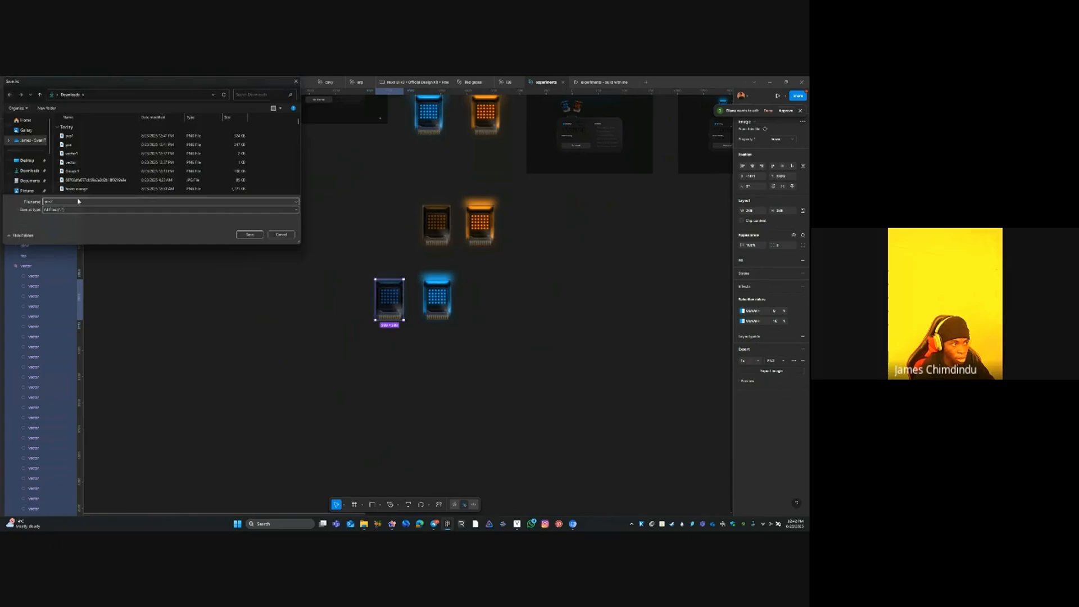
pyautogui.press('Return')
# Export the lit blue card as a PNG named pos3 to the Downloads folder
pyautogui.click(451, 310)
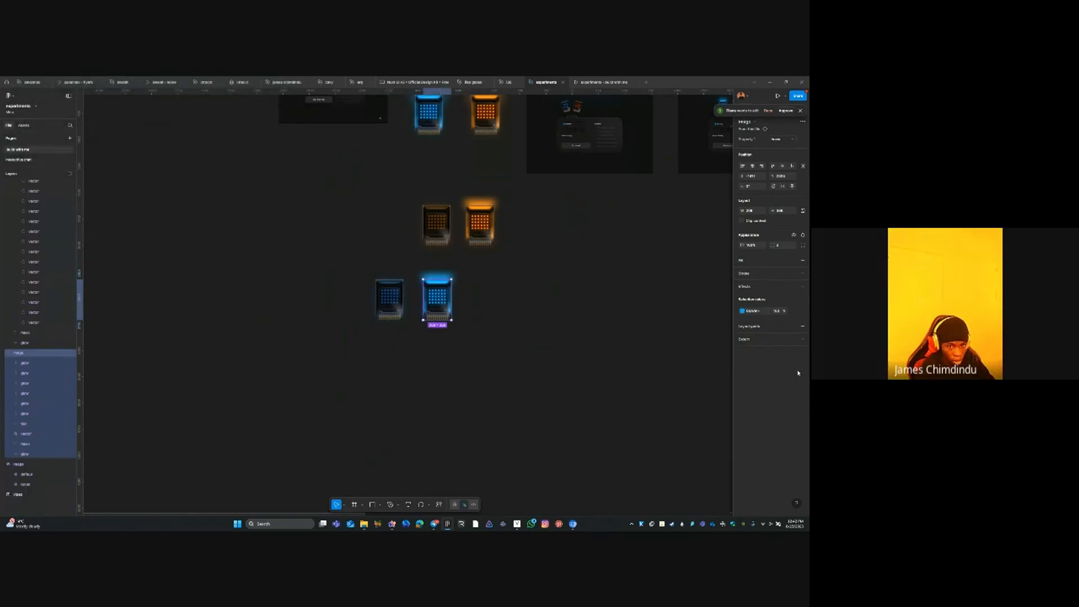
pyautogui.click(802, 340)
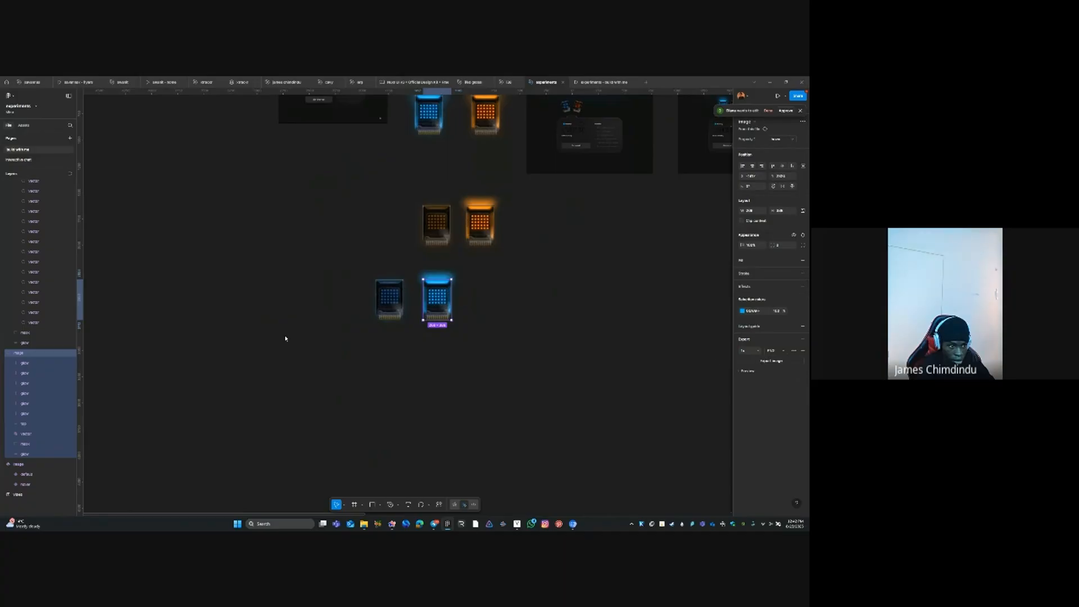
pyautogui.write('pixel')
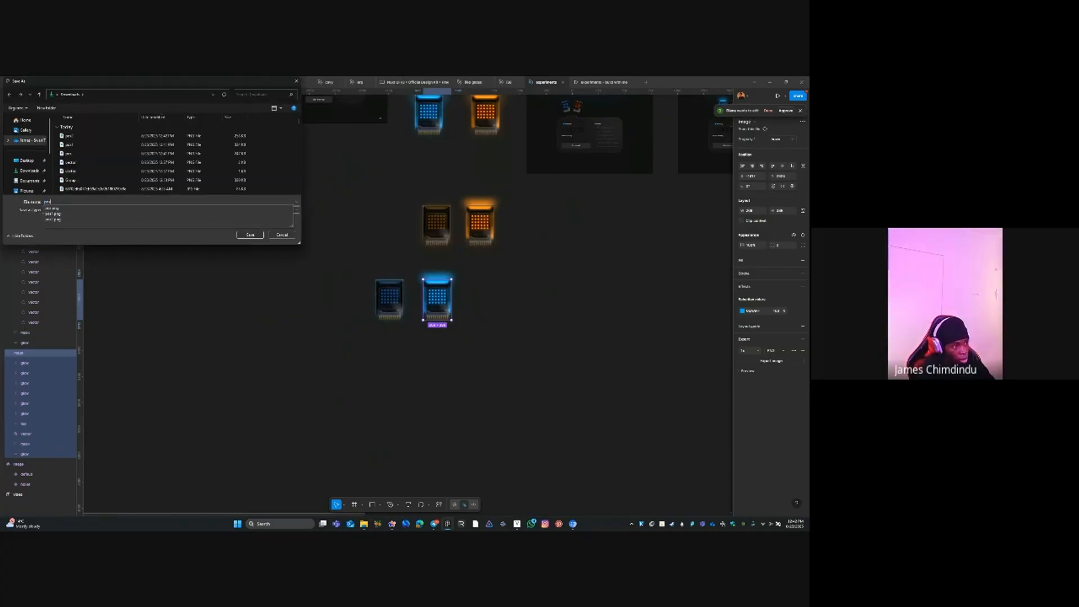
pyautogui.press('Return')
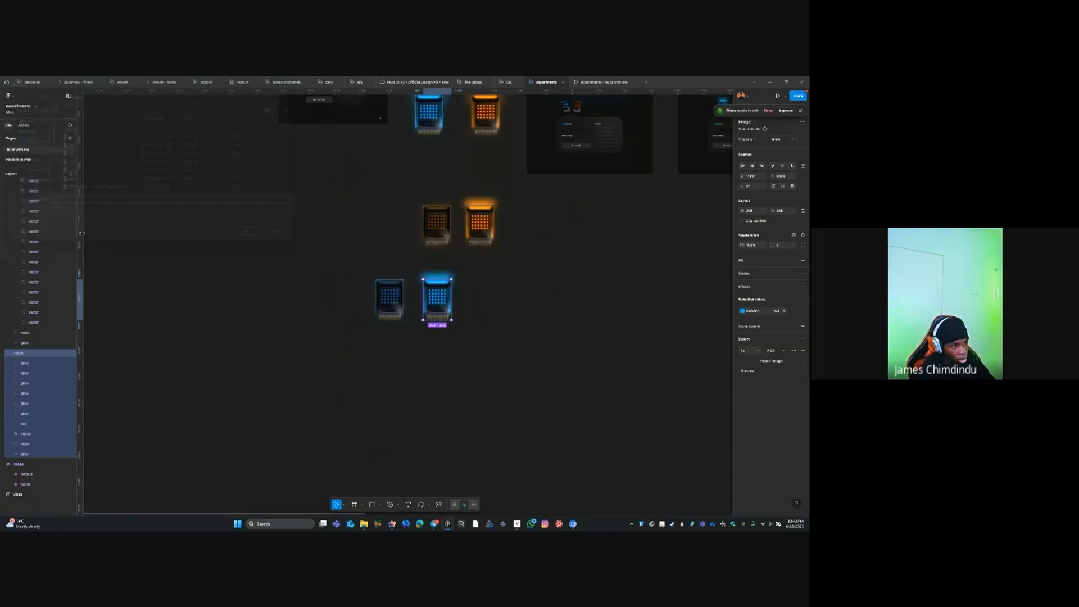
pyautogui.click(349, 279)
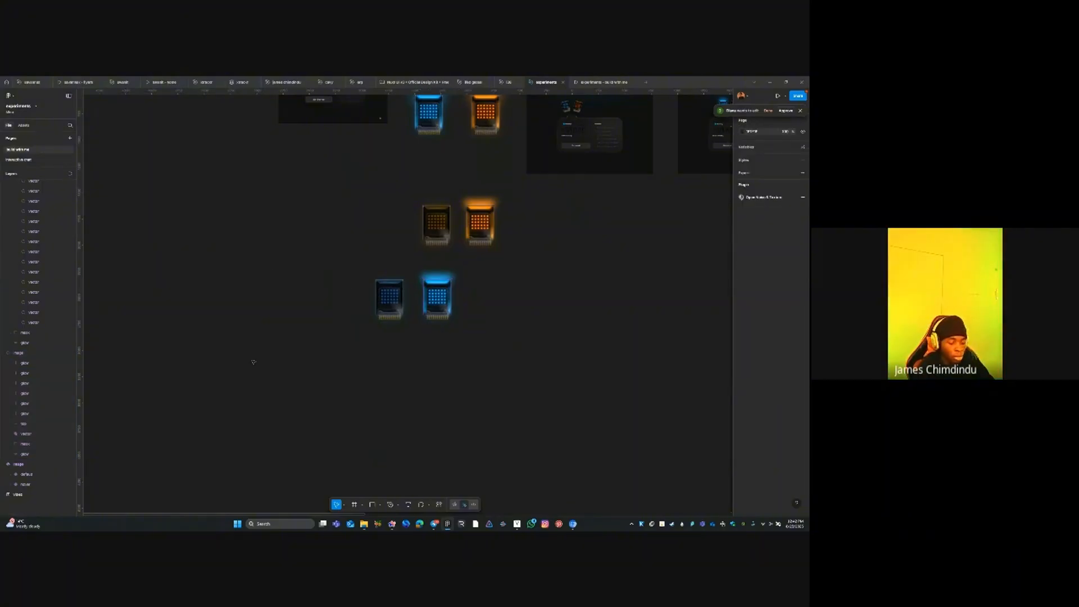
# Import the four exported card PNGs from Downloads and place them on the empty canvas beside the originals
pyautogui.hotkey('ctrl', 'shift', 'k')
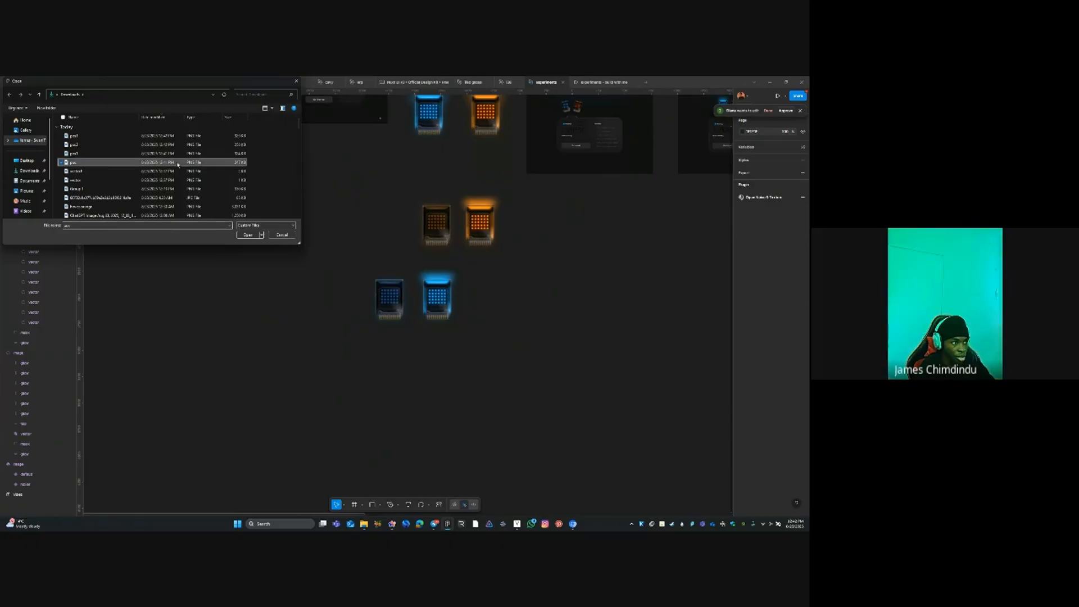
pyautogui.click(169, 135)
pyautogui.keyDown('shift'); pyautogui.click(168, 162); pyautogui.keyUp('shift')
pyautogui.click(249, 235)
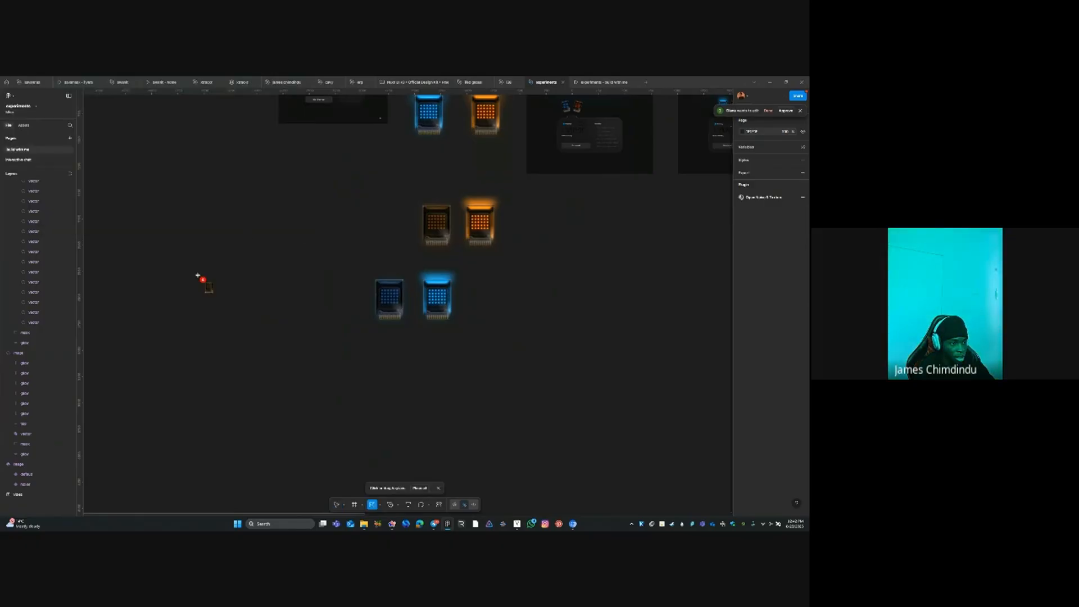
pyautogui.click(205, 280)
pyautogui.click(256, 311)
pyautogui.click(269, 257)
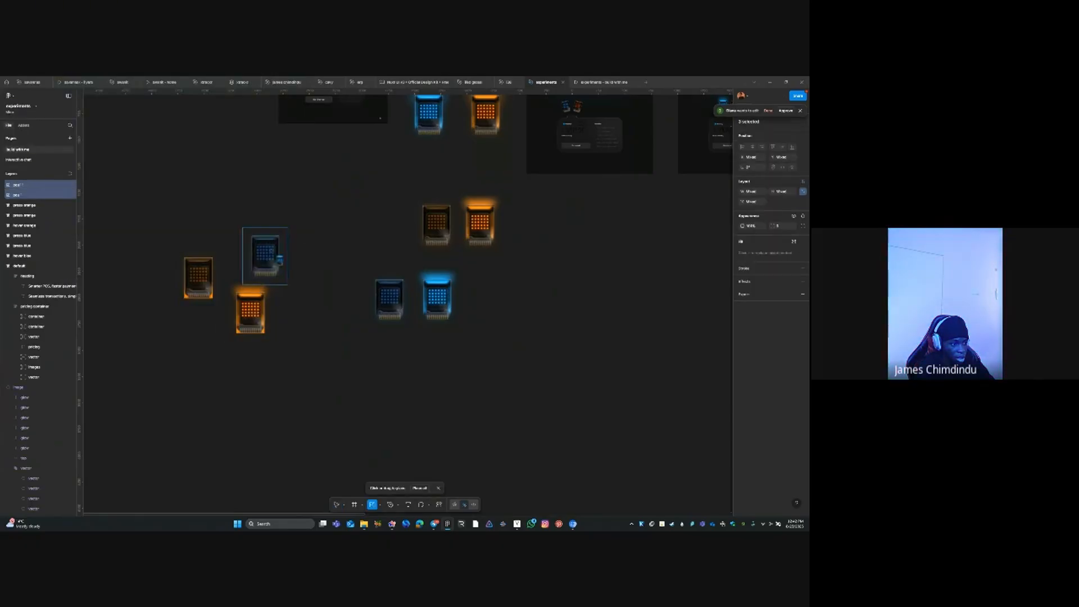
pyautogui.click(303, 194)
# Check the imported blue card images and move the dimmed one level with the lit one
pyautogui.click(266, 256)
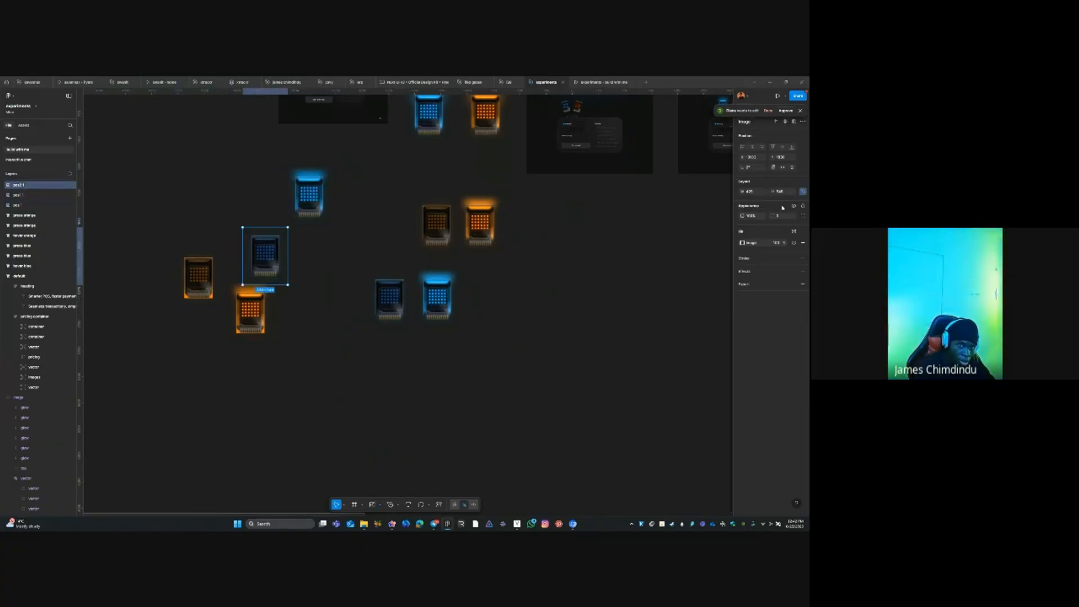
pyautogui.click(310, 194)
pyautogui.click(281, 244)
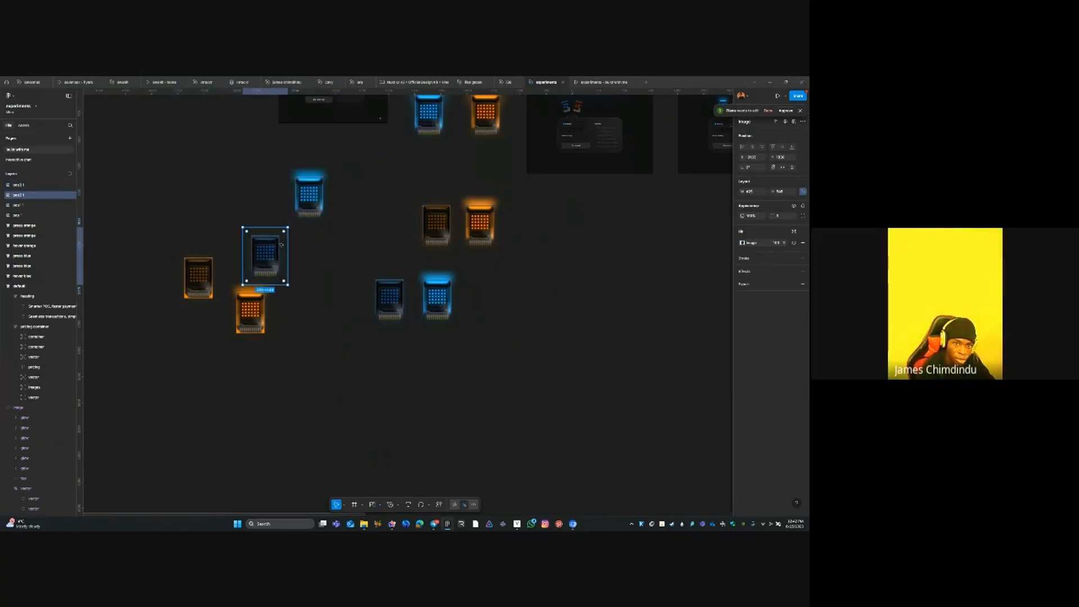
pyautogui.click(315, 185)
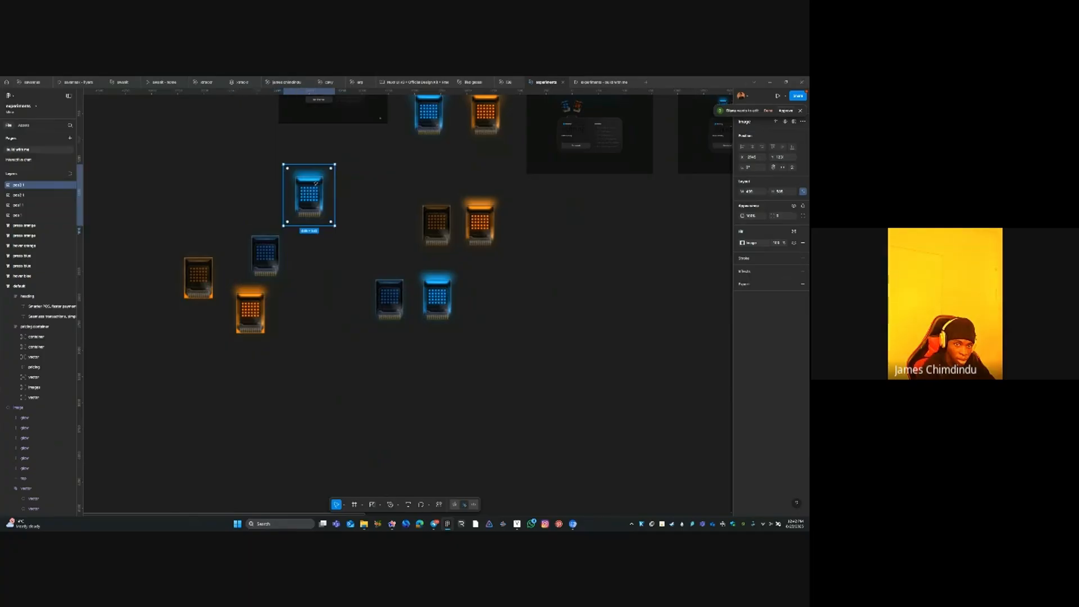
pyautogui.click(268, 254)
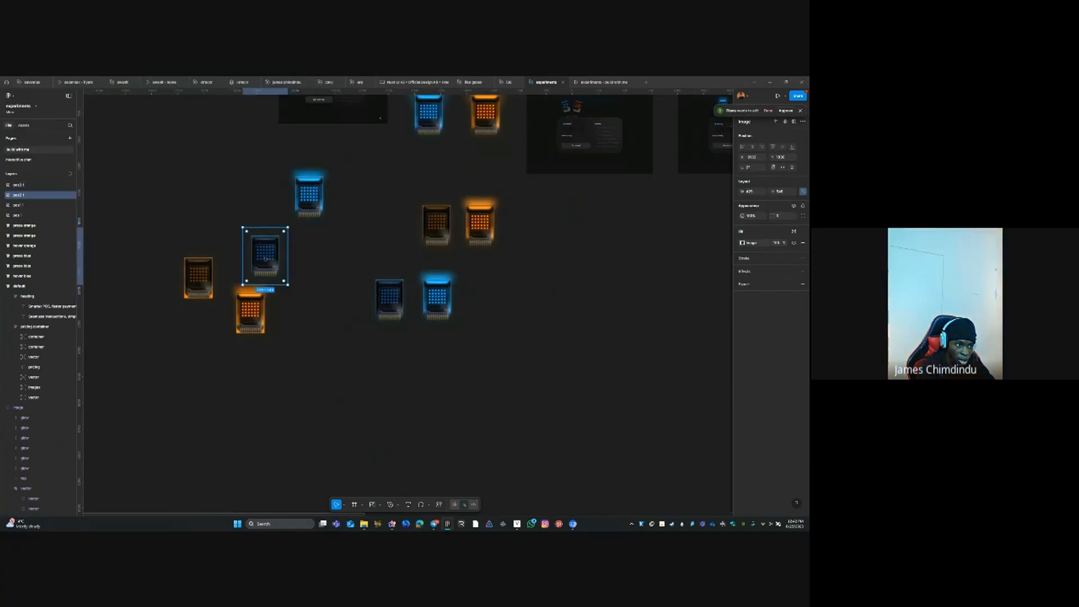
pyautogui.moveTo(268, 254); pyautogui.dragTo(228, 204)
# Examine the imported orange card images up close, checking their lower corners and edges against the blue cards
pyautogui.click(250, 311)
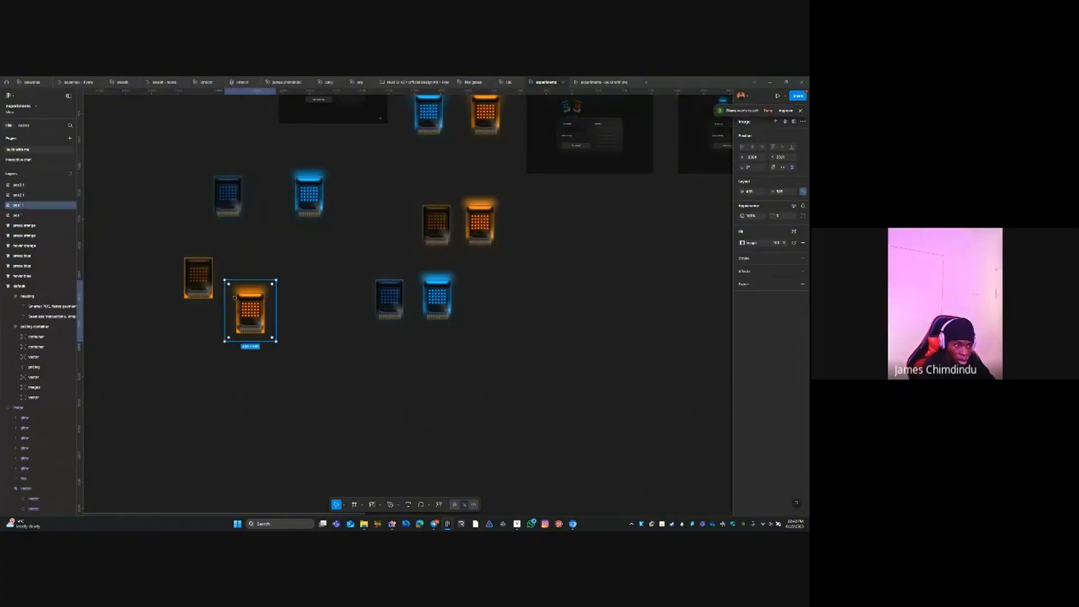
pyautogui.click(199, 278)
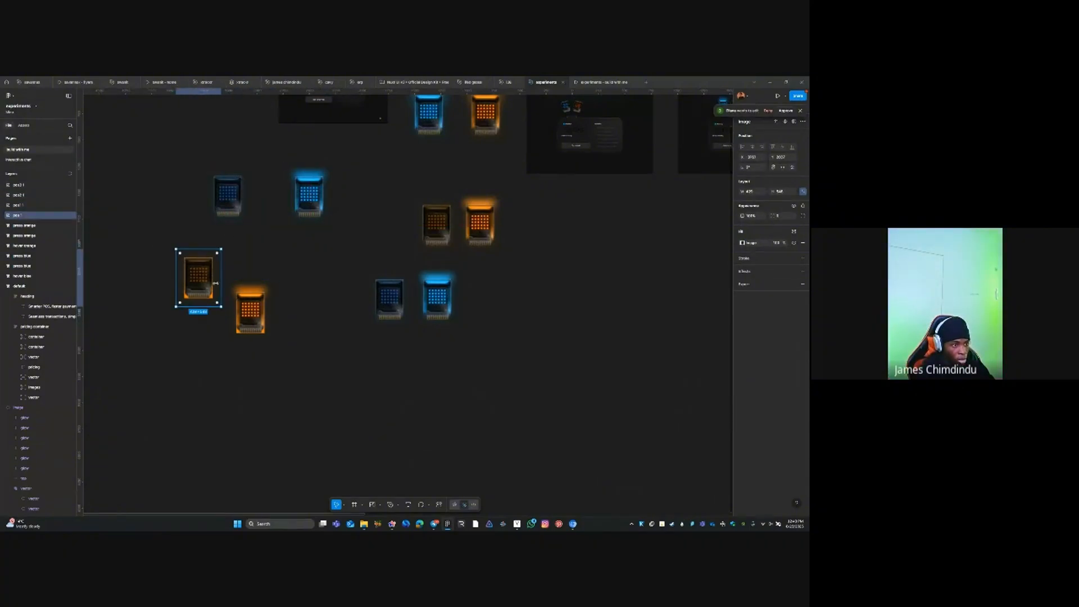
pyautogui.click(250, 310)
pyautogui.click(339, 258)
pyautogui.click(251, 312)
pyautogui.scroll(5, 249, 346)
pyautogui.moveTo(250, 347); pyautogui.dragTo(332, 384)
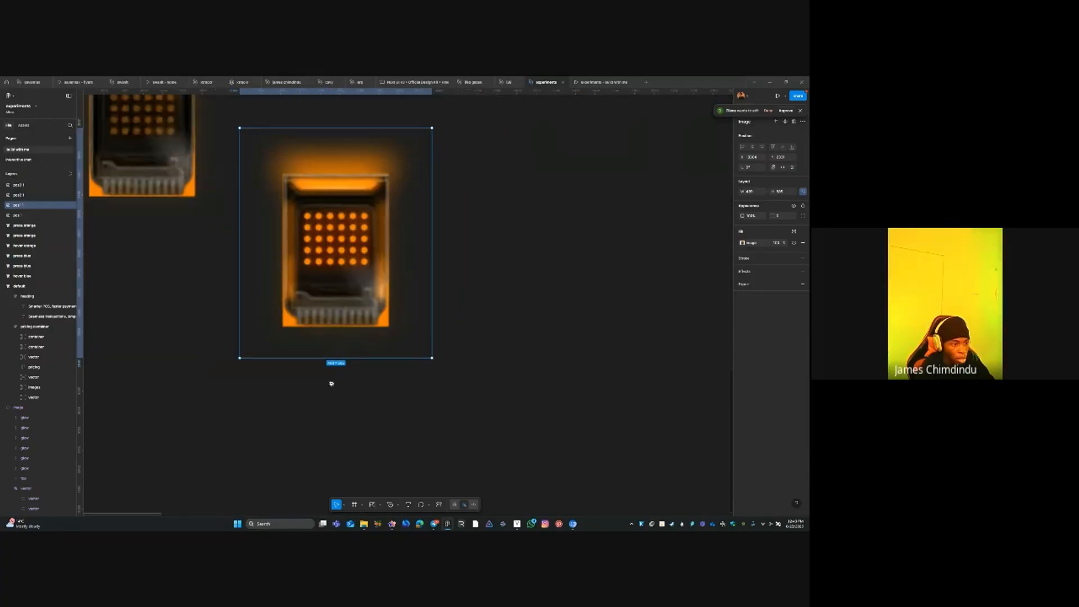
pyautogui.click(331, 383)
pyautogui.click(303, 223)
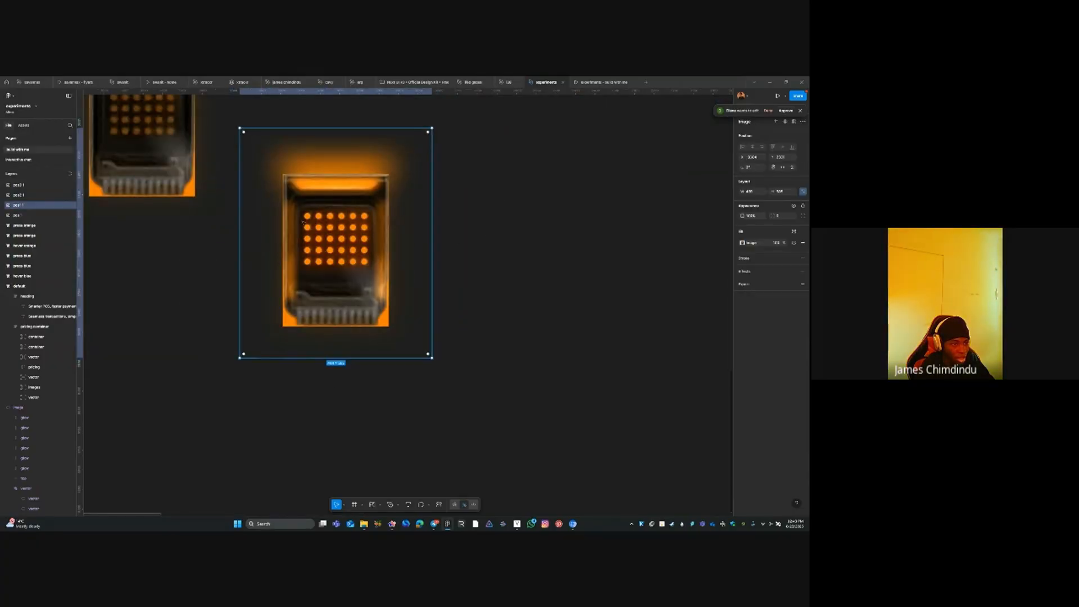
pyautogui.scroll(-6, 304, 223)
pyautogui.click(355, 221)
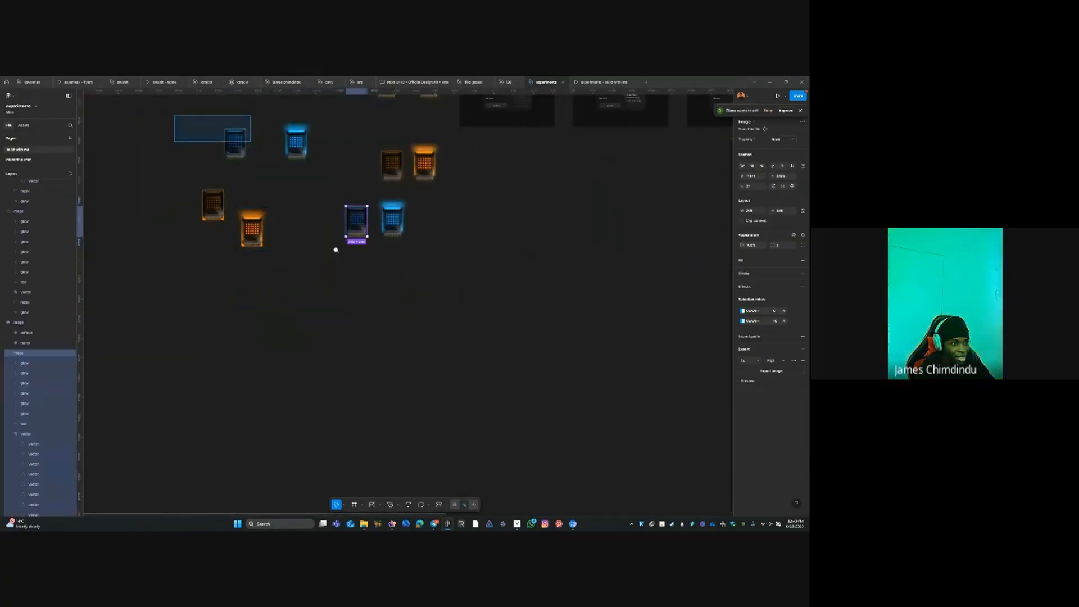
pyautogui.moveTo(335, 250); pyautogui.dragTo(388, 339)
pyautogui.click(359, 315)
pyautogui.click(504, 251)
pyautogui.click(355, 312)
pyautogui.click(279, 263)
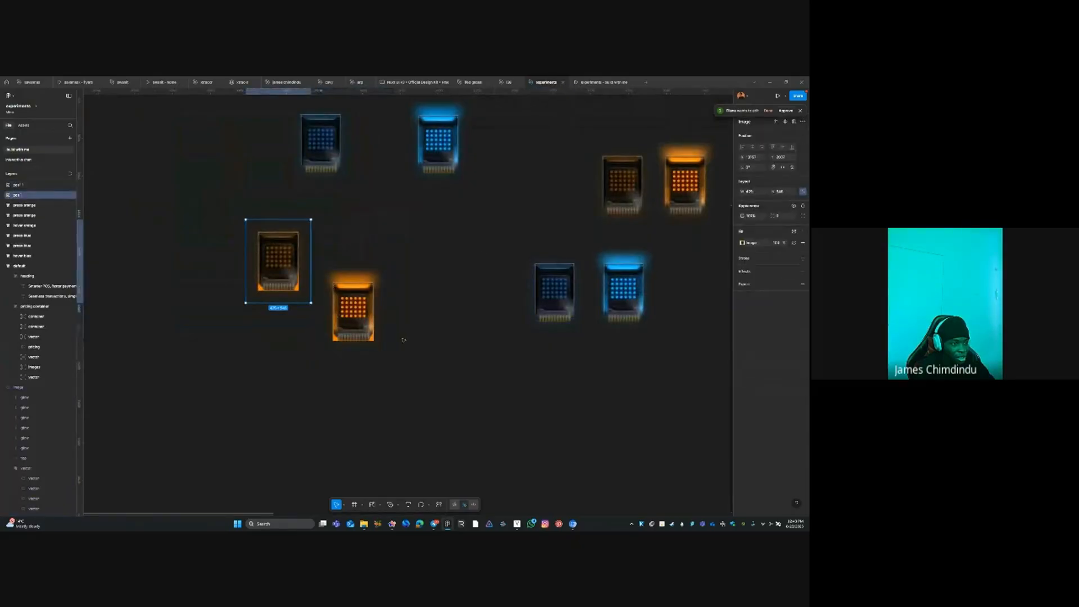
pyautogui.click(354, 309)
pyautogui.click(278, 261)
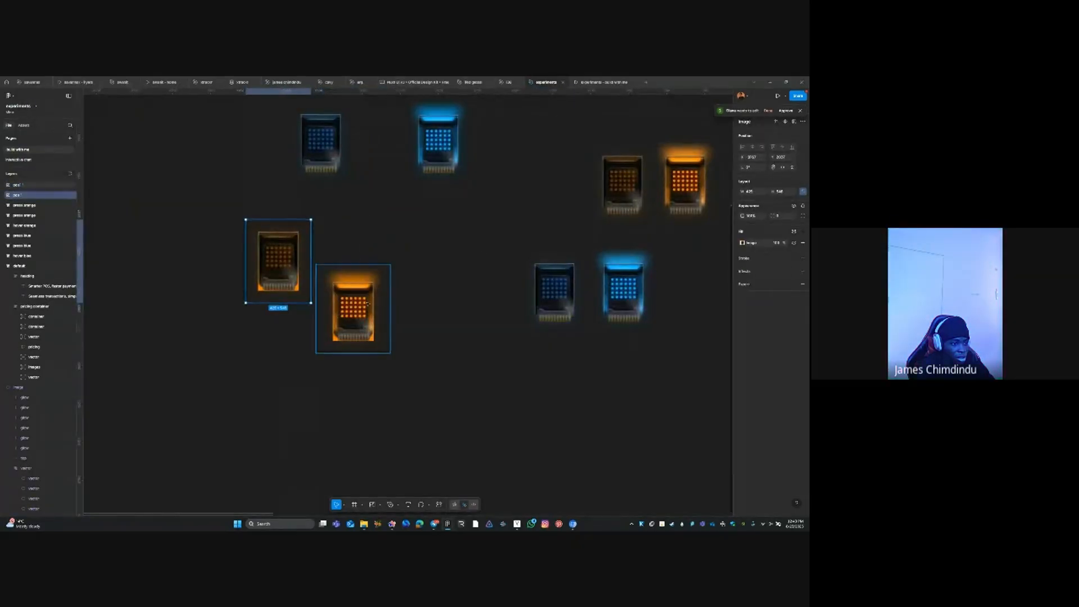
# Delete the four imported card images along with the dimmed and lit orange and blue working copies
pyautogui.moveTo(367, 303); pyautogui.dragTo(363, 280)
pyautogui.keyDown('shift'); pyautogui.click(278, 261); pyautogui.keyUp('shift')
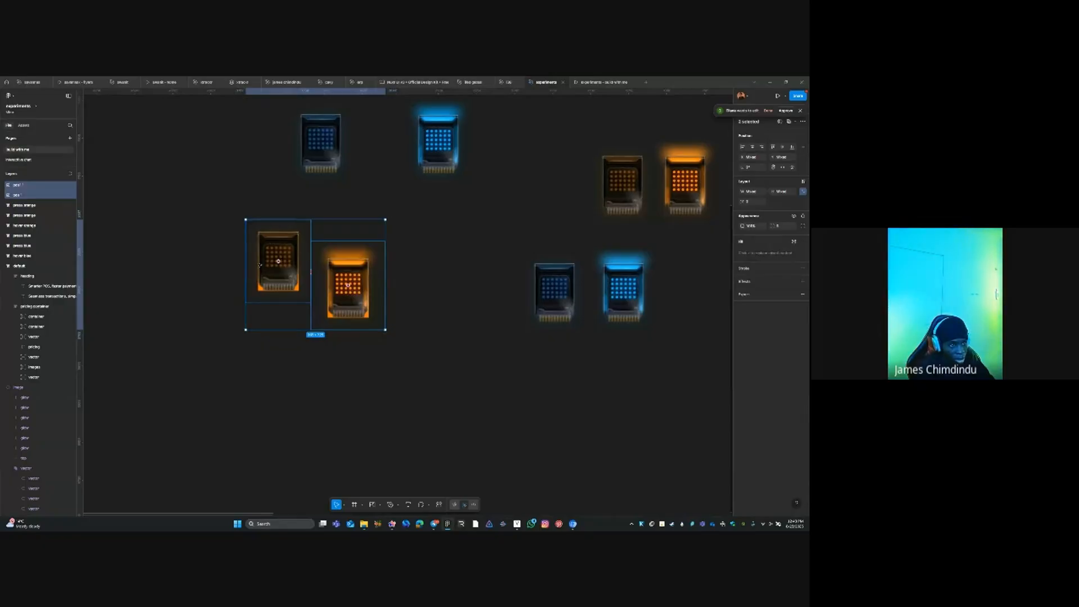
pyautogui.press('Delete')
pyautogui.click(436, 147)
pyautogui.keyDown('shift'); pyautogui.click(326, 147); pyautogui.keyUp('shift')
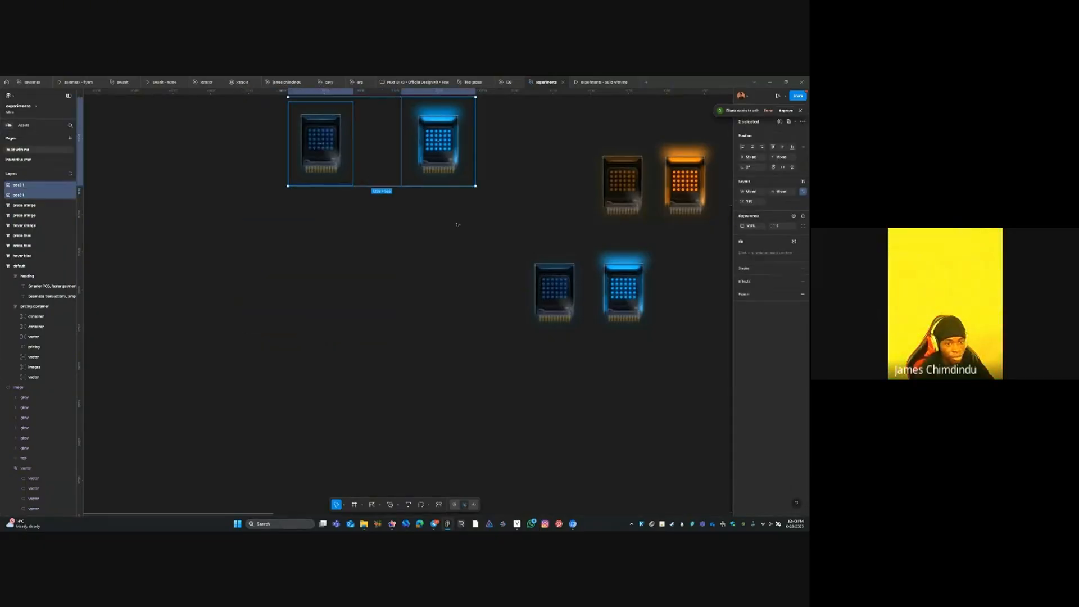
pyautogui.press('Delete')
pyautogui.moveTo(481, 367); pyautogui.dragTo(697, 161)
pyautogui.press('Delete')
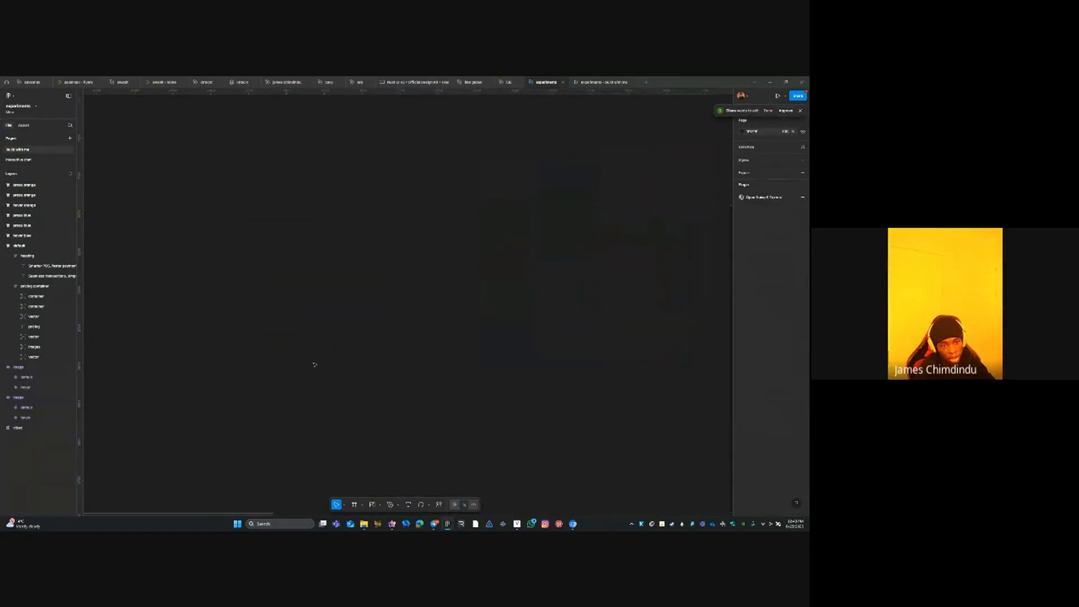
# Examine the tilted blue and orange card images above the pricing card in the original design
pyautogui.scroll(-3, 312, 366)
pyautogui.scroll(-1, 312, 366)
pyautogui.scroll(10, 511, 231)
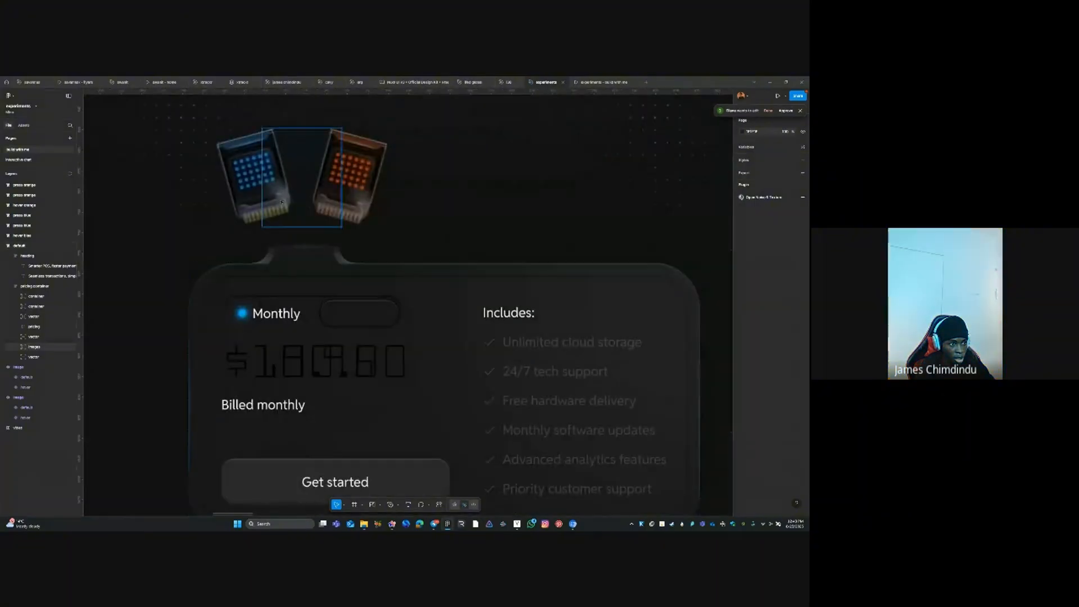
pyautogui.click(247, 185)
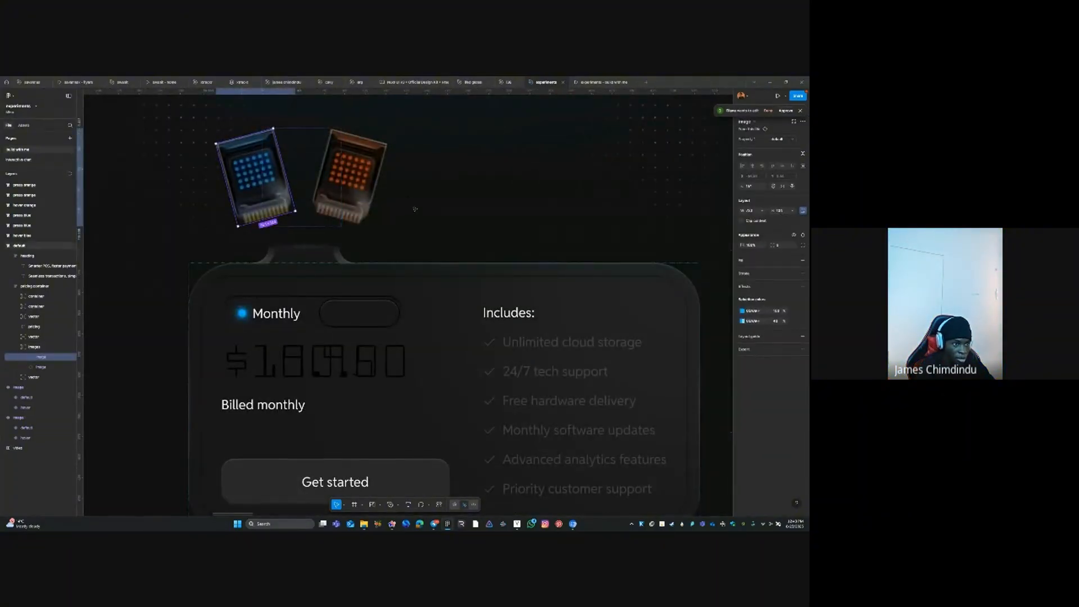
pyautogui.click(349, 177)
pyautogui.scroll(-3, 427, 281)
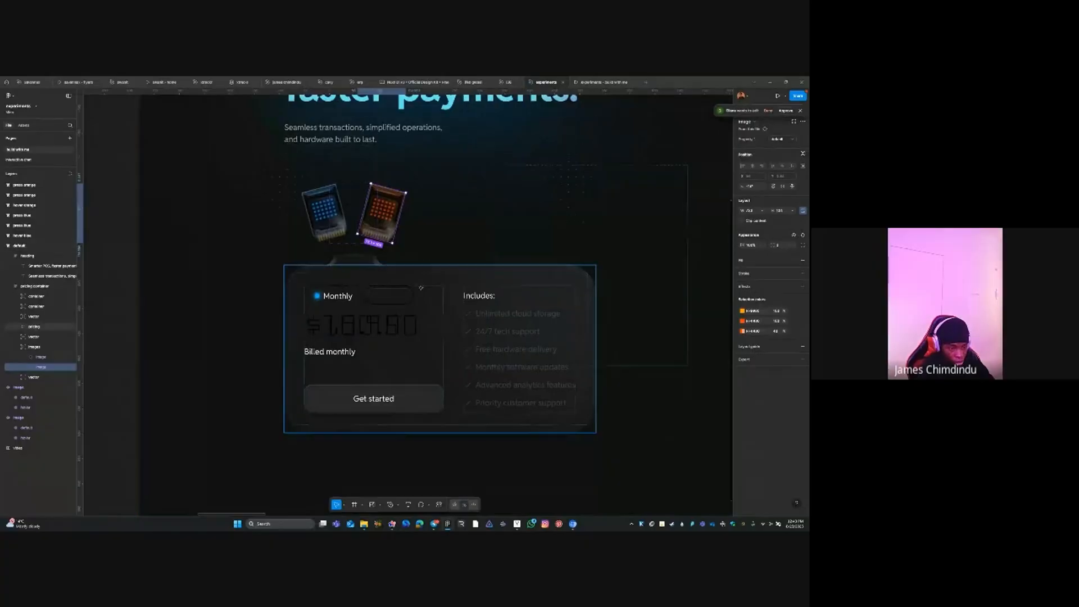
pyautogui.scroll(-3, 421, 288)
# Switch to Framer and import the dimmed and lit blue card PNGs from Downloads onto the empty canvas beside the page
pyautogui.click(391, 524)
pyautogui.click(470, 226)
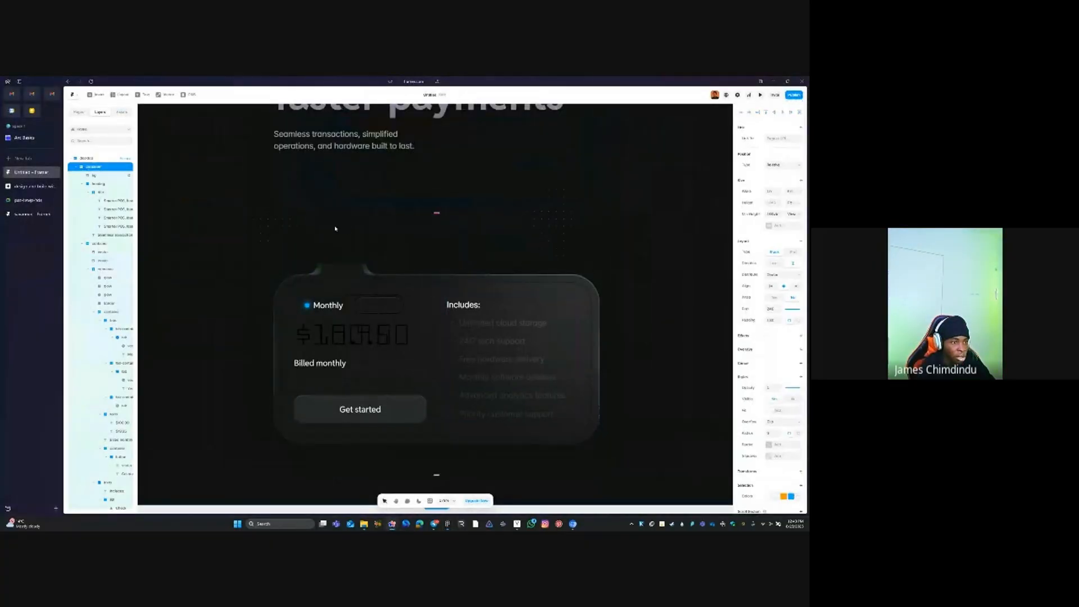
pyautogui.scroll(-5, 335, 228)
pyautogui.scroll(3, 366, 269)
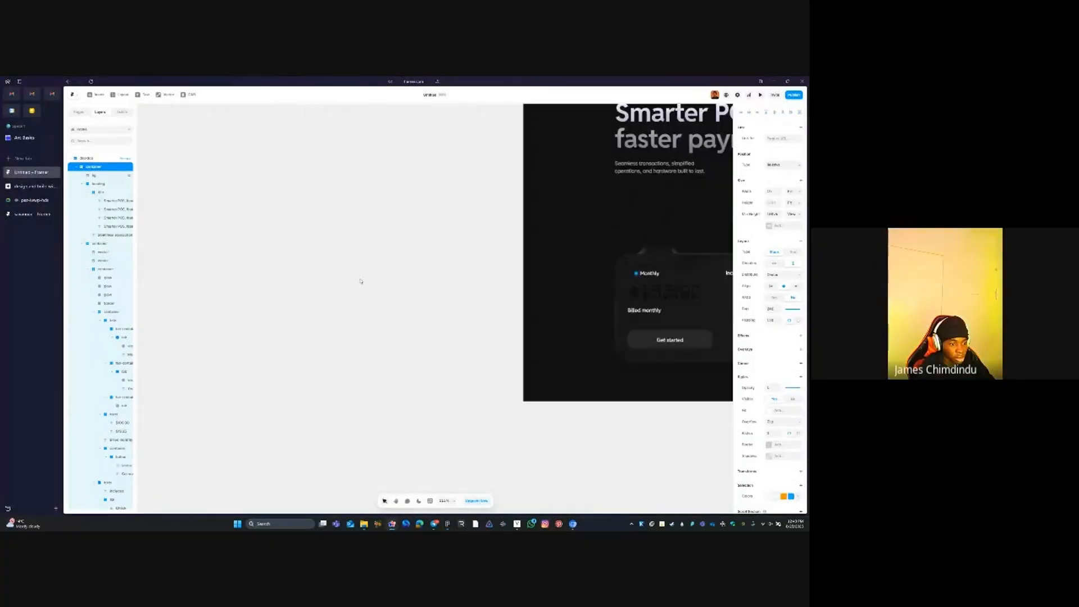
pyautogui.click(377, 525)
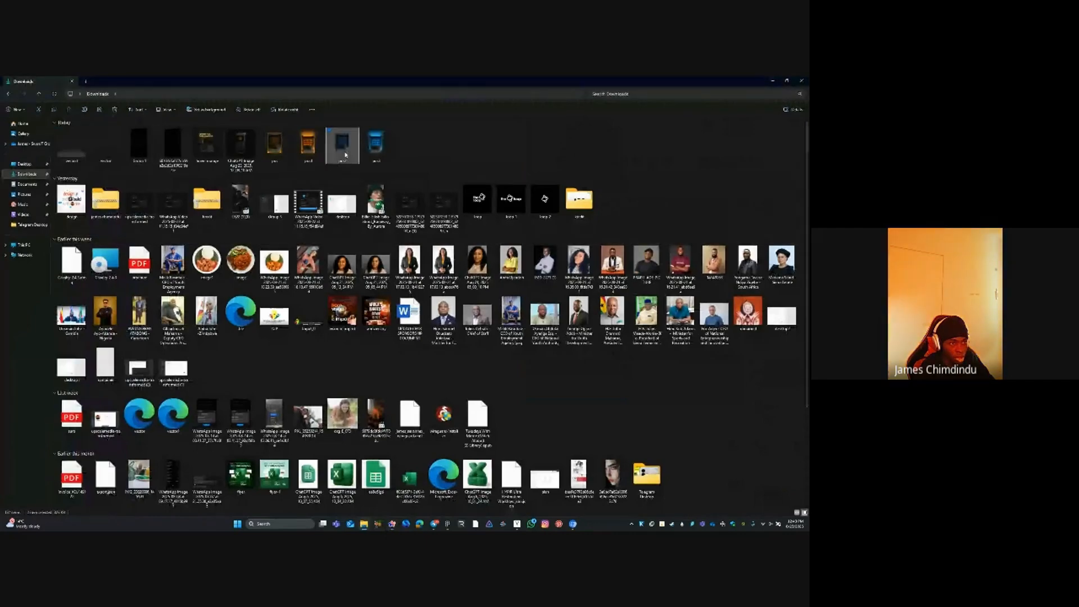
pyautogui.moveTo(345, 155); pyautogui.dragTo(429, 335)
pyautogui.hotkey('alt', 'Tab')
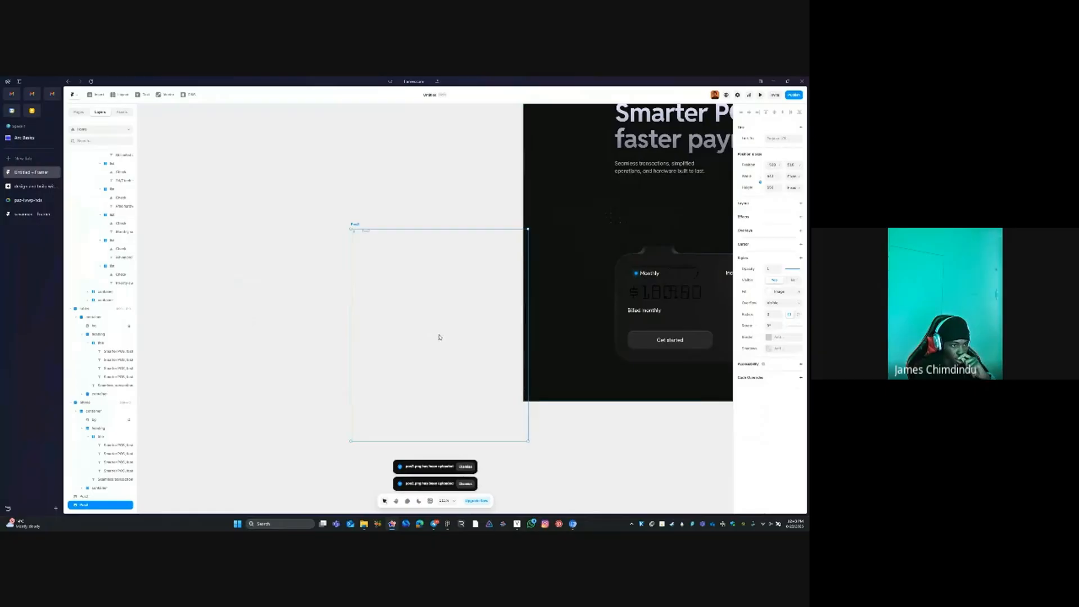
# Separate the two imported blue card images and scale both down proportionally to small card size
pyautogui.click(306, 241)
pyautogui.scroll(-3, 301, 246)
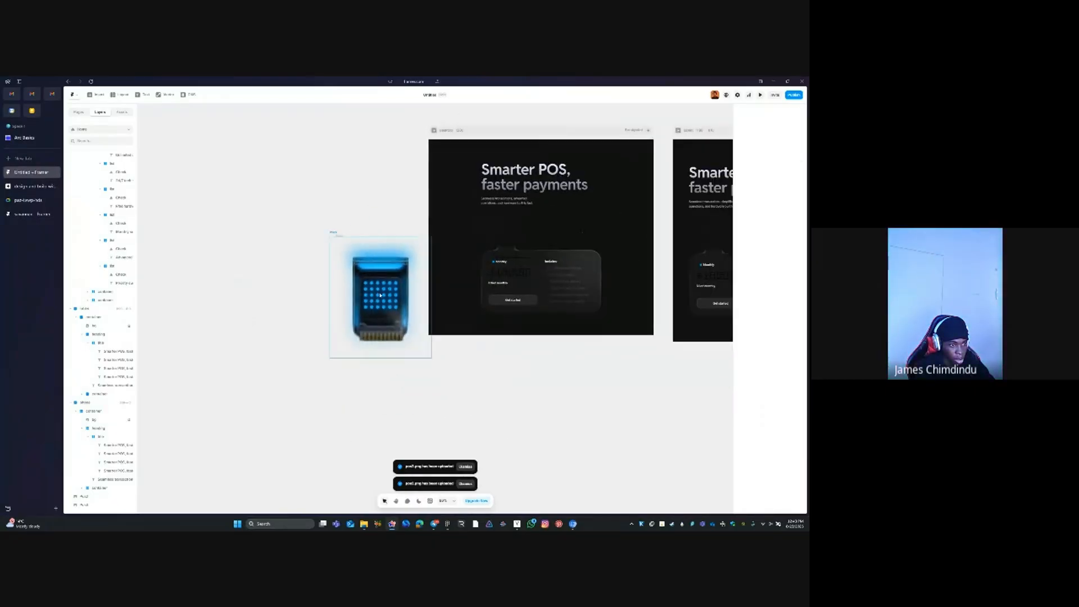
pyautogui.moveTo(380, 297)
pyautogui.mouseDown()
pyautogui.moveTo(263, 346)
pyautogui.moveTo(379, 293)
pyautogui.moveTo(363, 232)
pyautogui.moveTo(377, 289)
pyautogui.mouseUp()
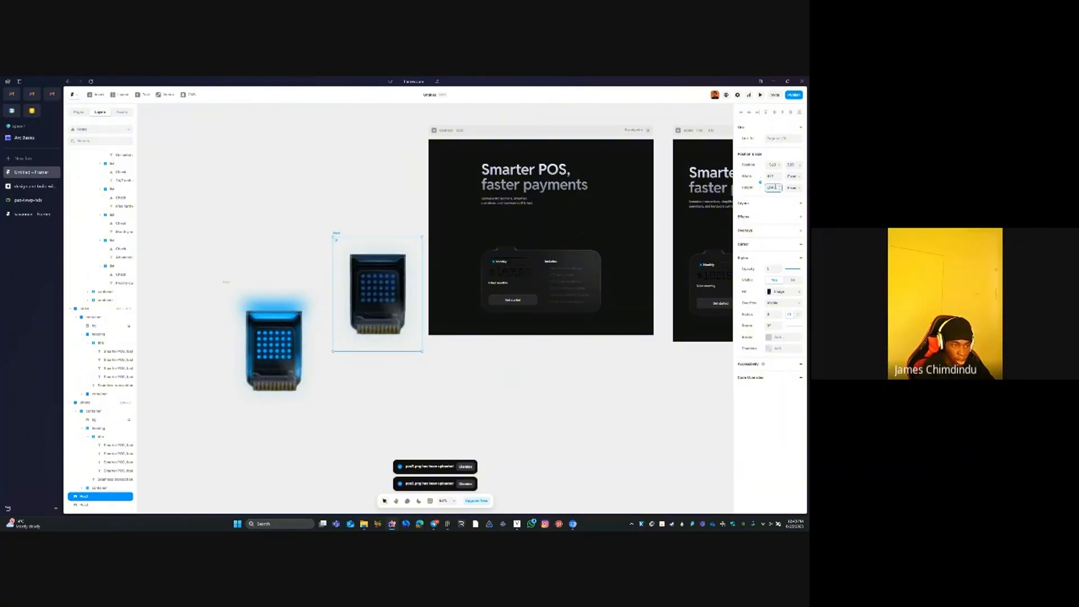
pyautogui.press('Tab')
pyautogui.click(275, 375)
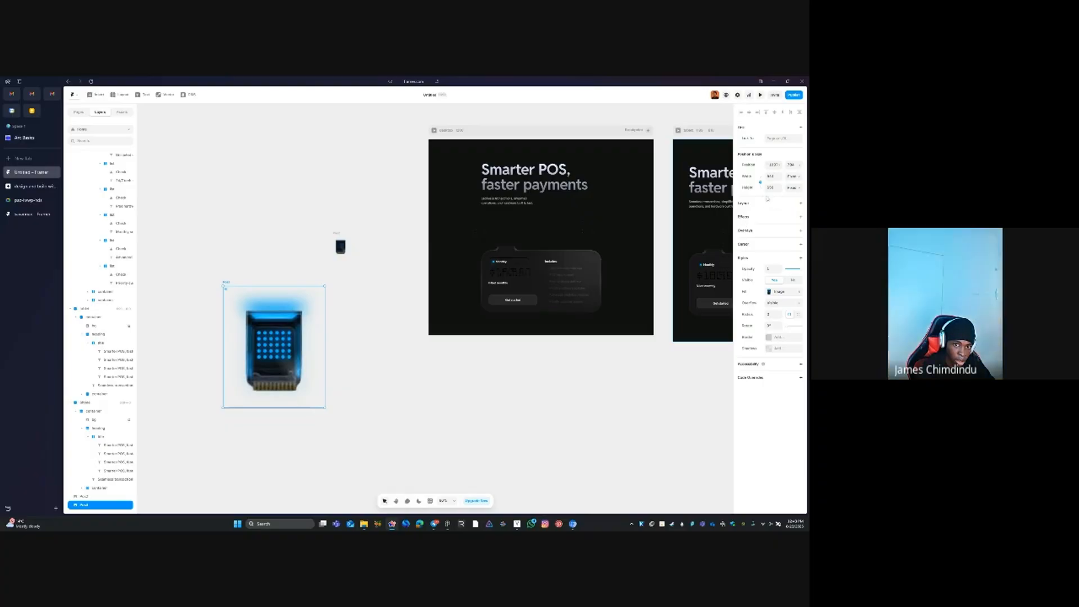
pyautogui.press('Tab')
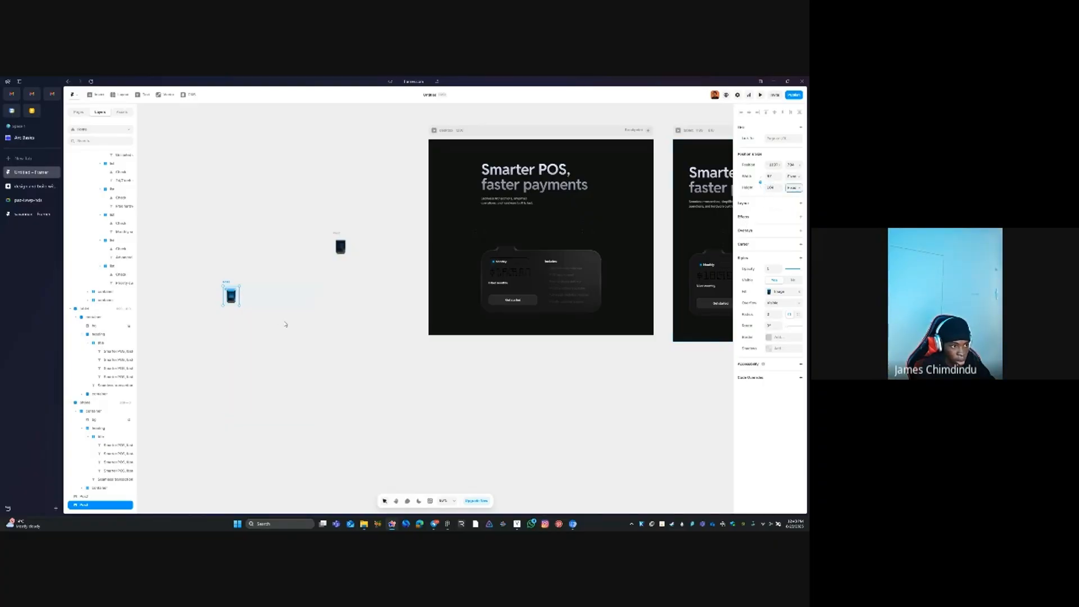
# Bring the lit blue card nearer the page and rename both blue card image layers to pos
pyautogui.keyDown('shift'); pyautogui.click(341, 241); pyautogui.keyUp('shift')
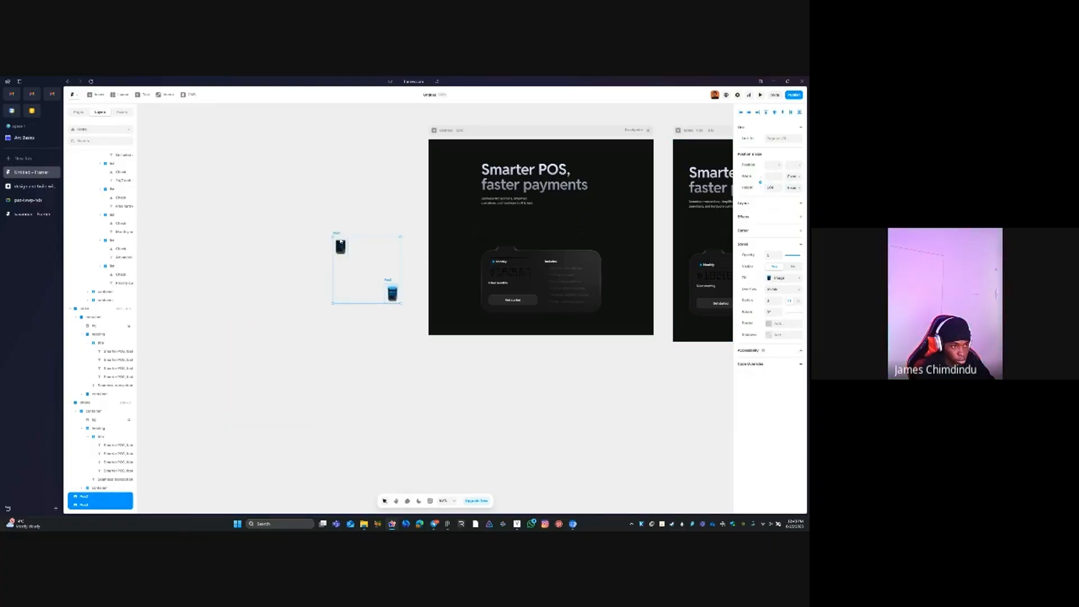
pyautogui.click(88, 497)
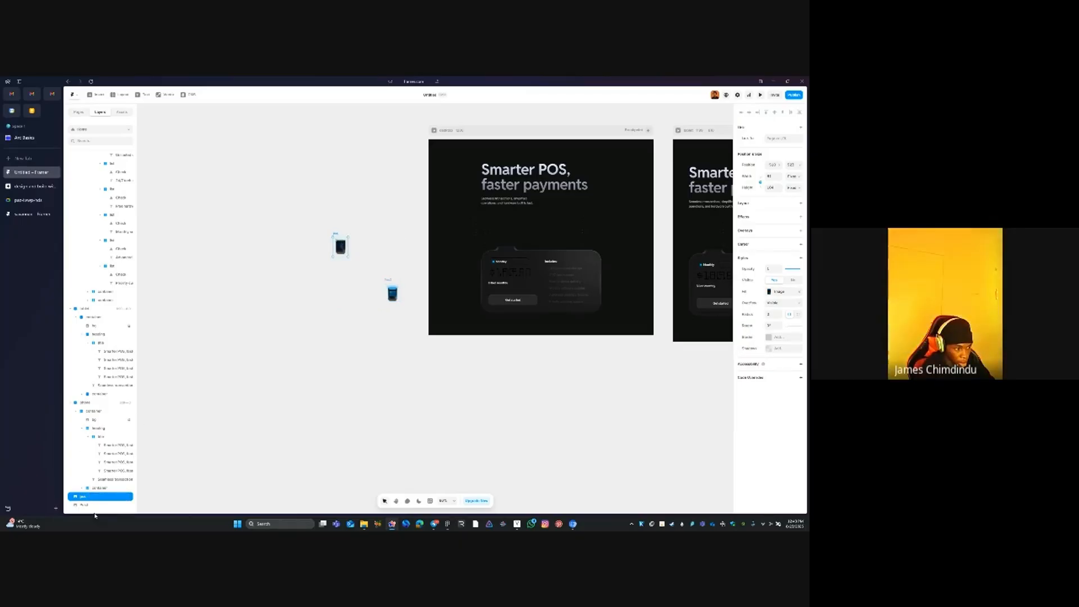
pyautogui.click(96, 506)
pyautogui.write('pos')
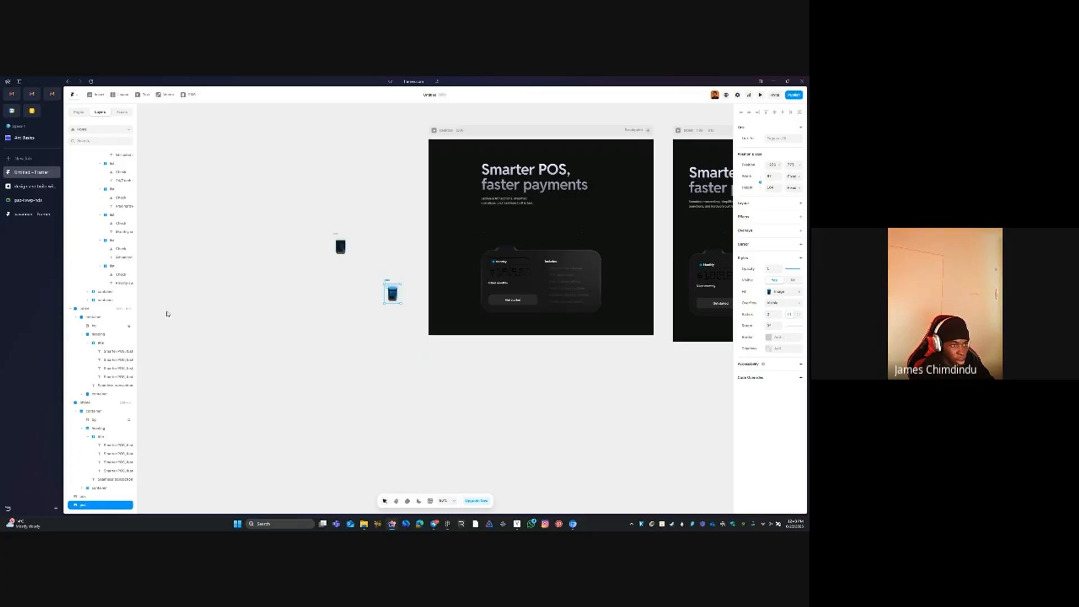
# Park the lit blue card beside the page's upper edge and transfer the dimmed one into the first page's pricing card container
pyautogui.moveTo(340, 245); pyautogui.dragTo(376, 240)
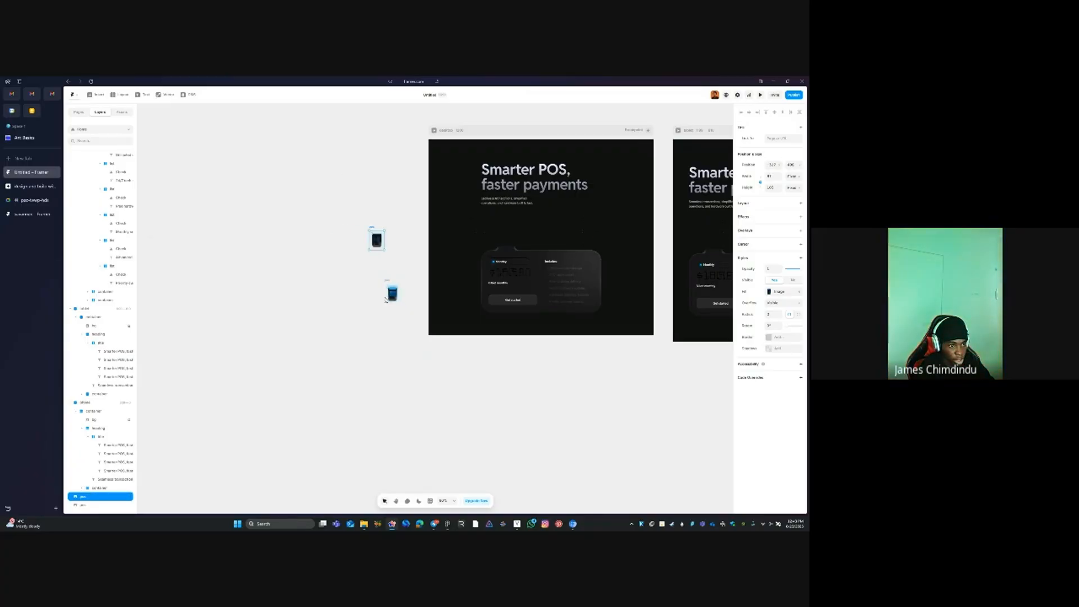
pyautogui.moveTo(390, 283); pyautogui.dragTo(401, 147)
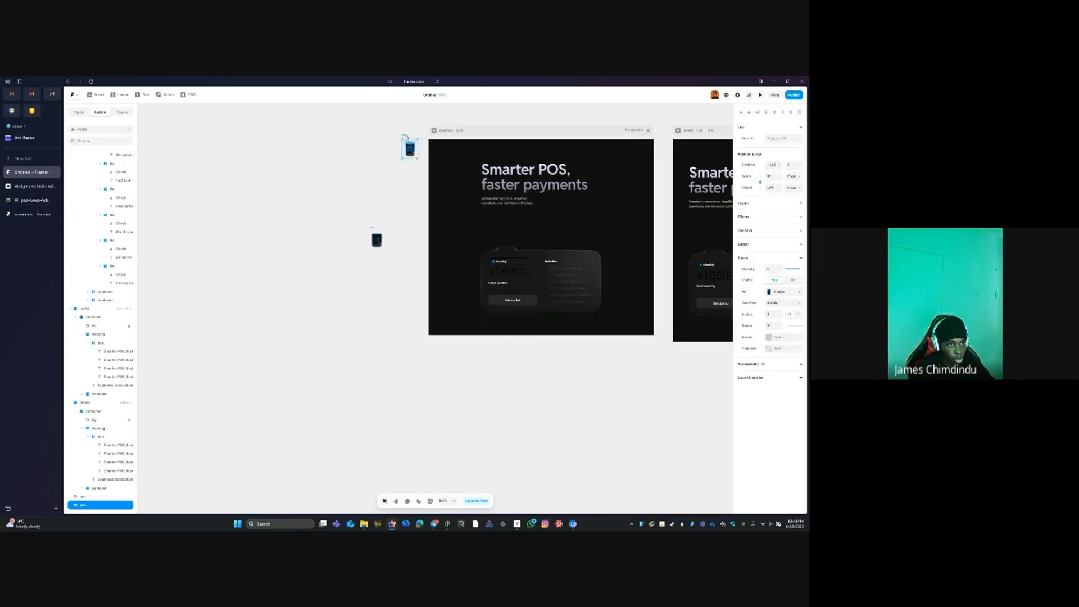
pyautogui.moveTo(378, 249); pyautogui.dragTo(393, 279)
pyautogui.hotkey('ctrl', 'x')
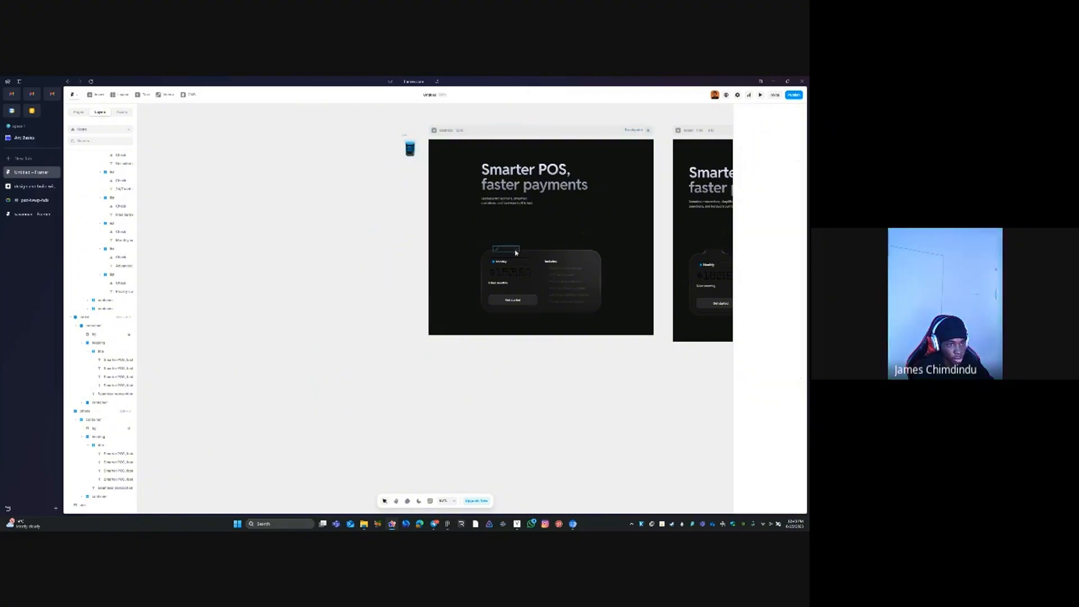
pyautogui.keyDown('ctrl'); pyautogui.click(513, 255); pyautogui.keyUp('ctrl')
pyautogui.hotkey('ctrl', 'v')
pyautogui.scroll(3, 730, 251)
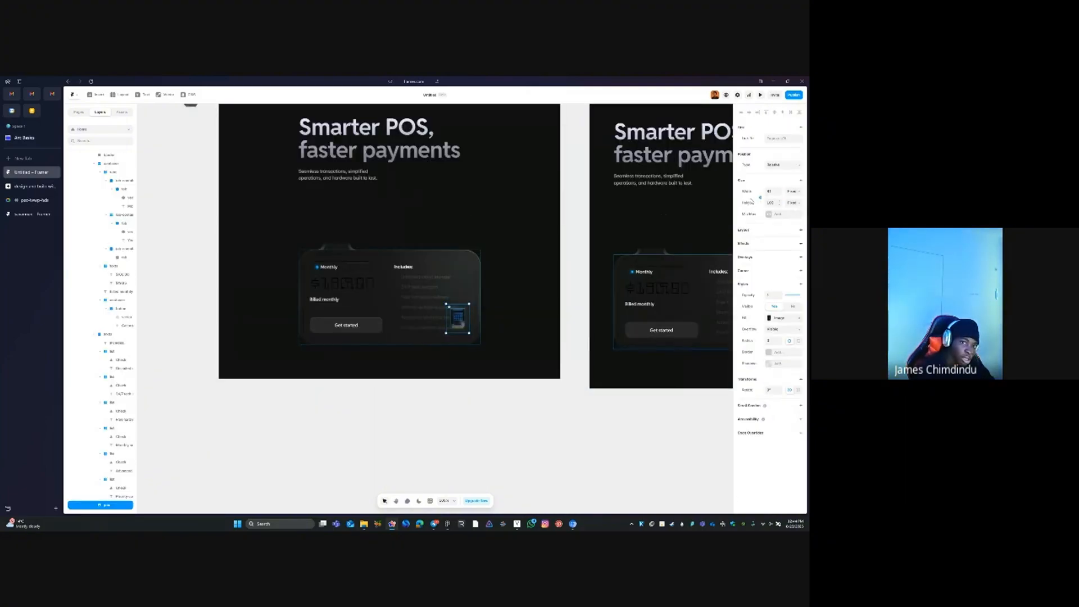
# Give the dimmed blue card absolute positioning and place it just above the raised tab of the pricing card
pyautogui.click(780, 165)
pyautogui.click(778, 176)
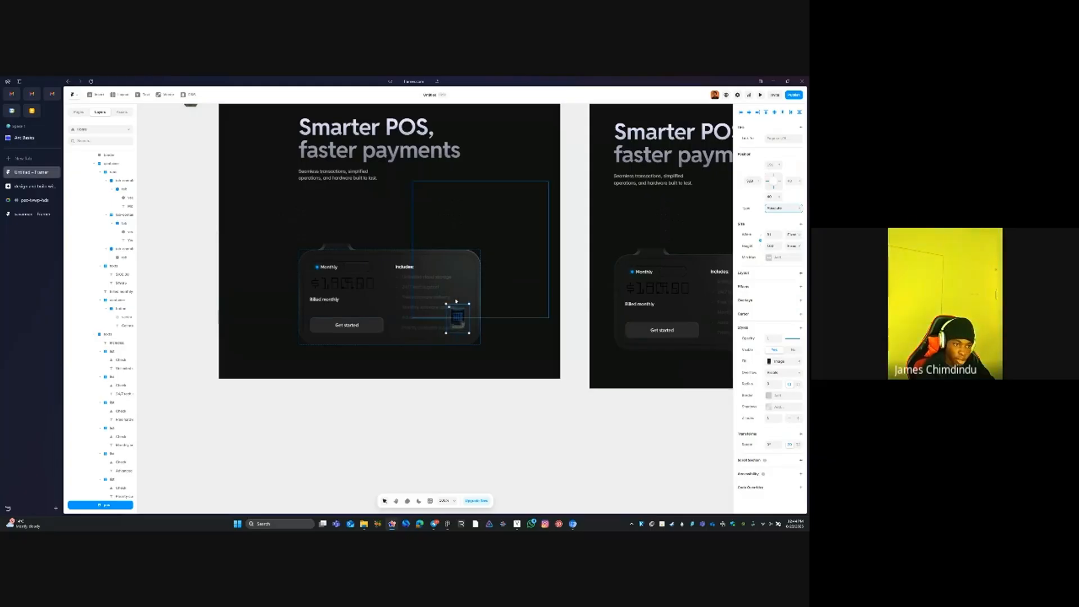
pyautogui.moveTo(458, 319); pyautogui.dragTo(339, 230)
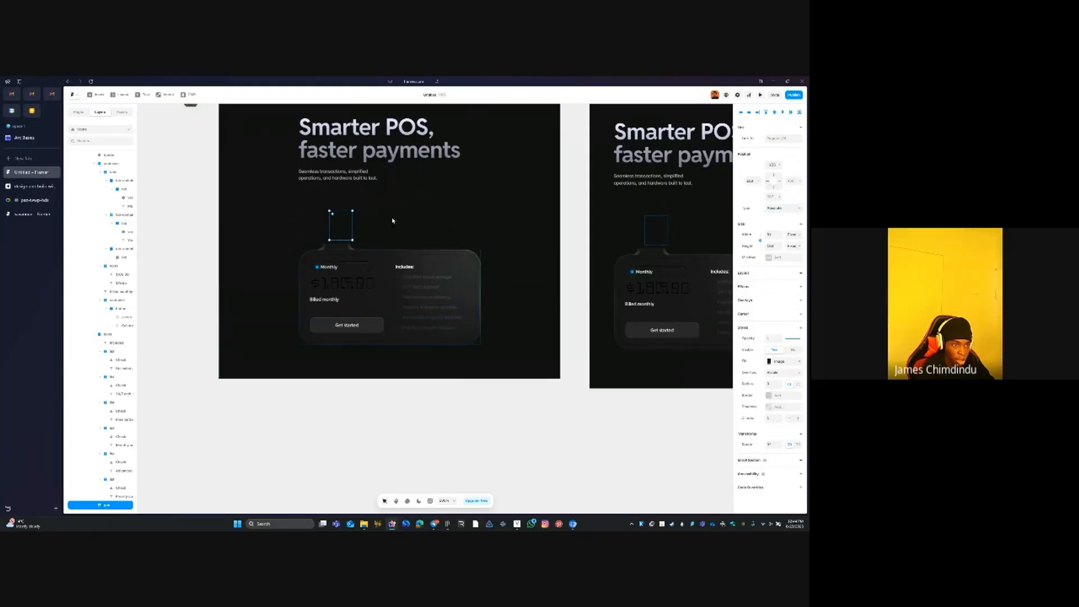
pyautogui.moveTo(585, 414); pyautogui.dragTo(611, 424)
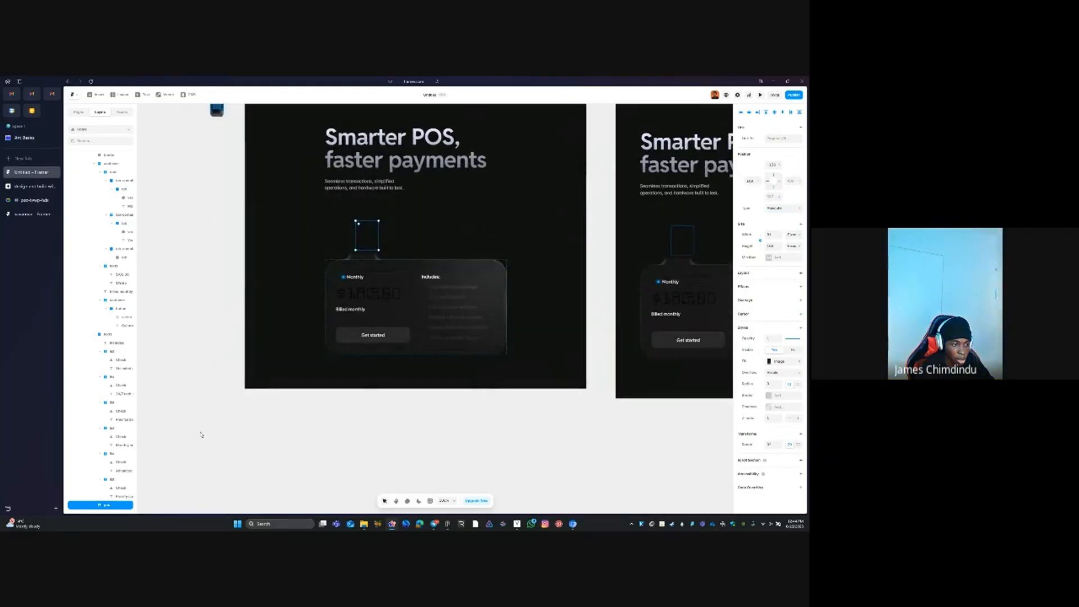
pyautogui.click(329, 262)
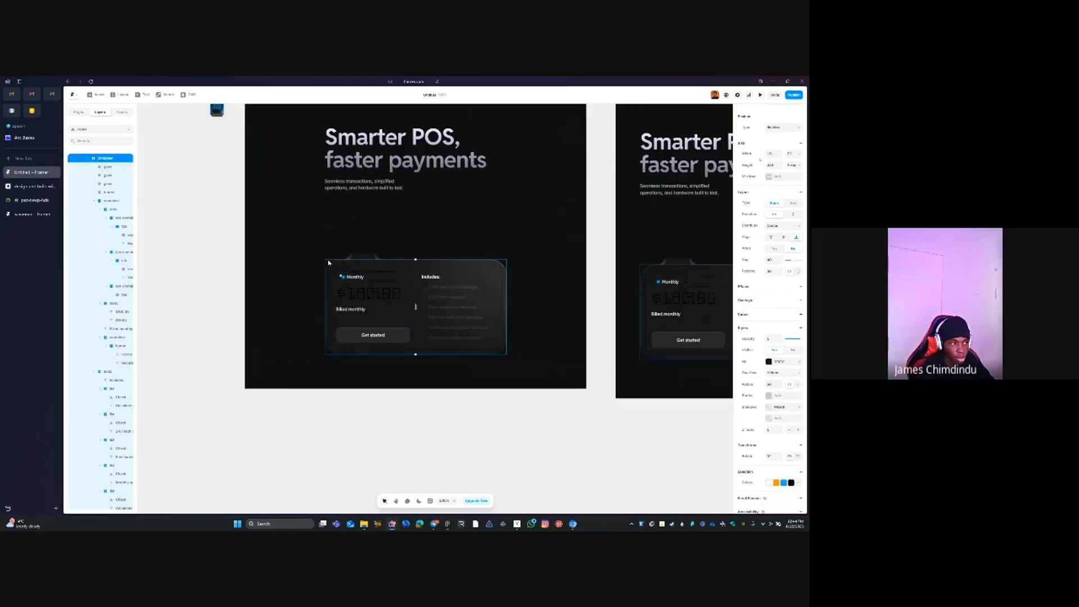
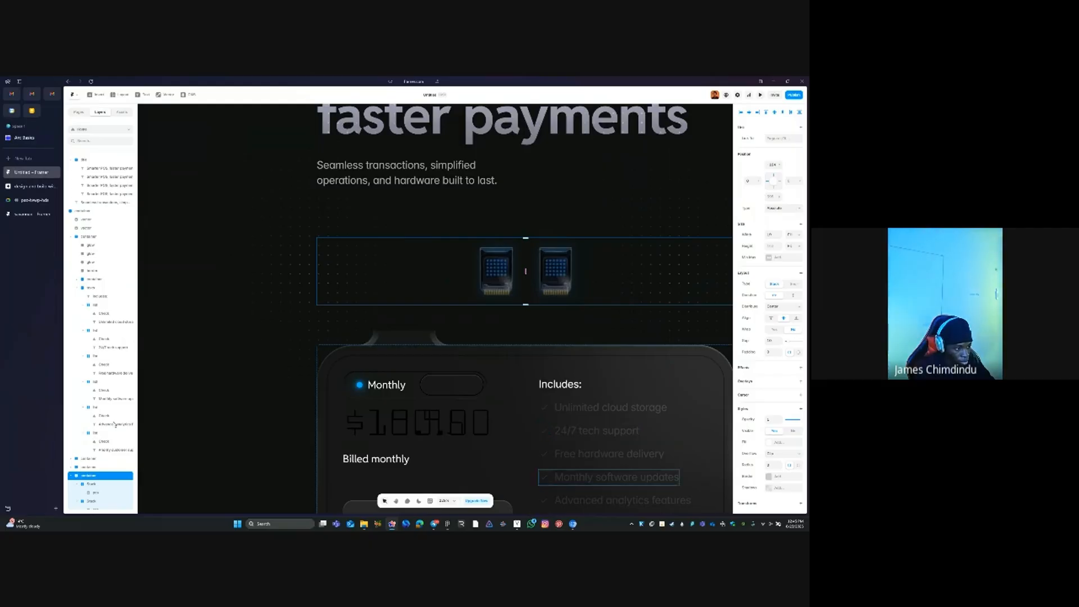
# Rename the two stacks wrapping the dimmed blue cards to image
pyautogui.click(101, 484)
pyautogui.scroll(-1, 100, 486)
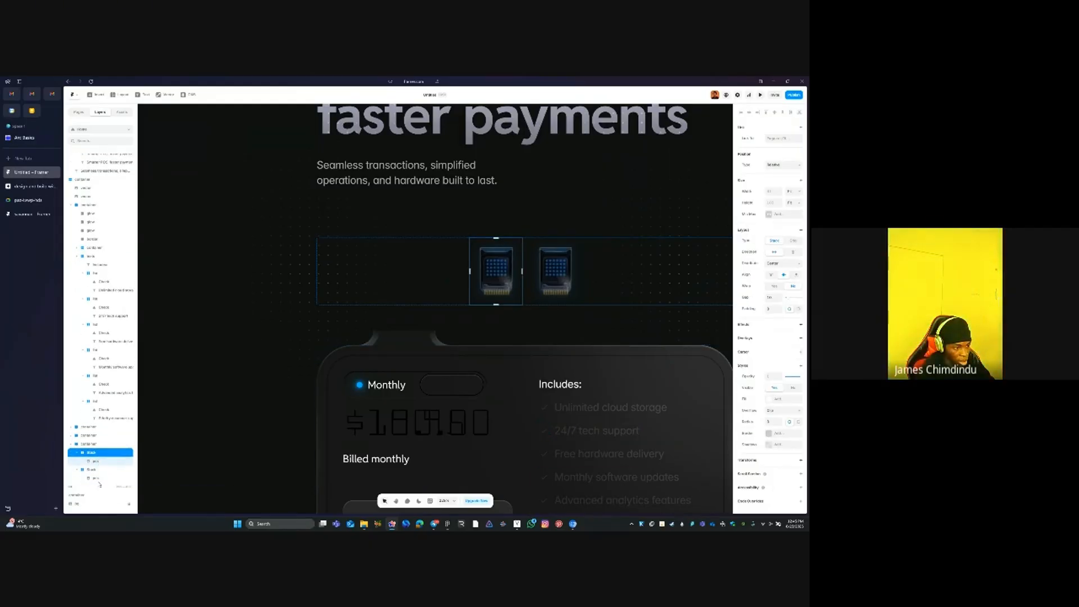
pyautogui.doubleClick(97, 451)
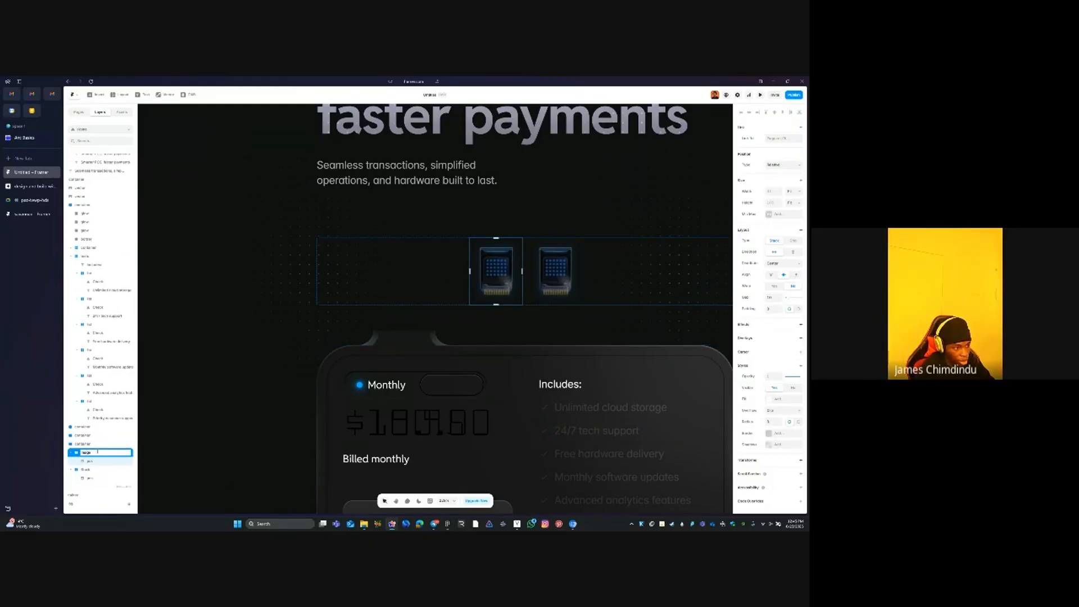
pyautogui.press('Return')
pyautogui.click(93, 470)
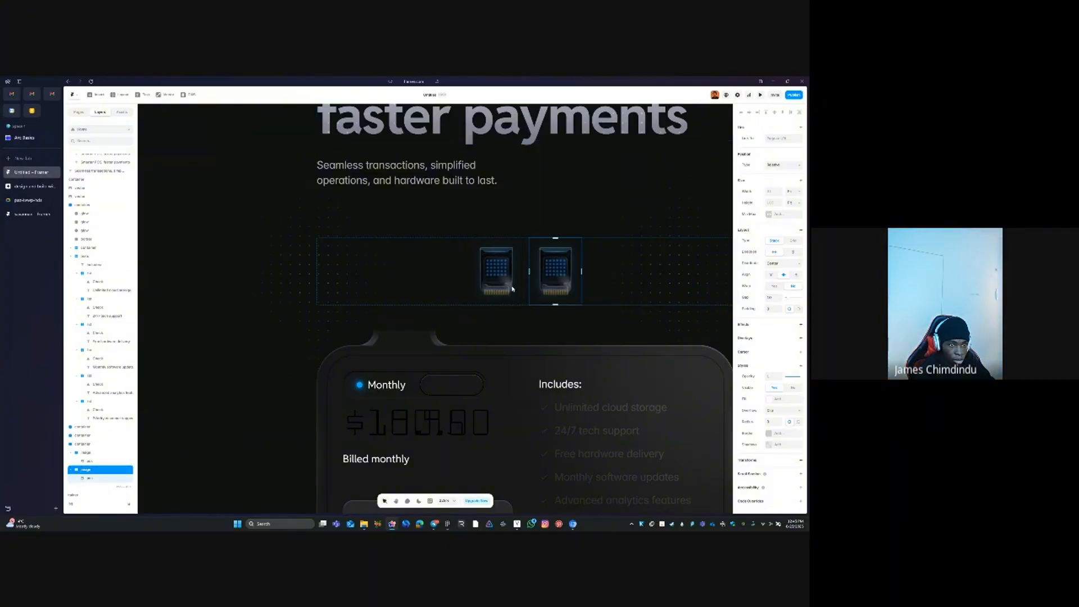
# Set the rotation of the left dimmed blue card image to -15 degrees
pyautogui.keyDown('ctrl'); pyautogui.click(512, 290); pyautogui.keyUp('ctrl')
pyautogui.click(511, 290)
pyautogui.keyDown('ctrl'); pyautogui.click(512, 289); pyautogui.keyUp('ctrl')
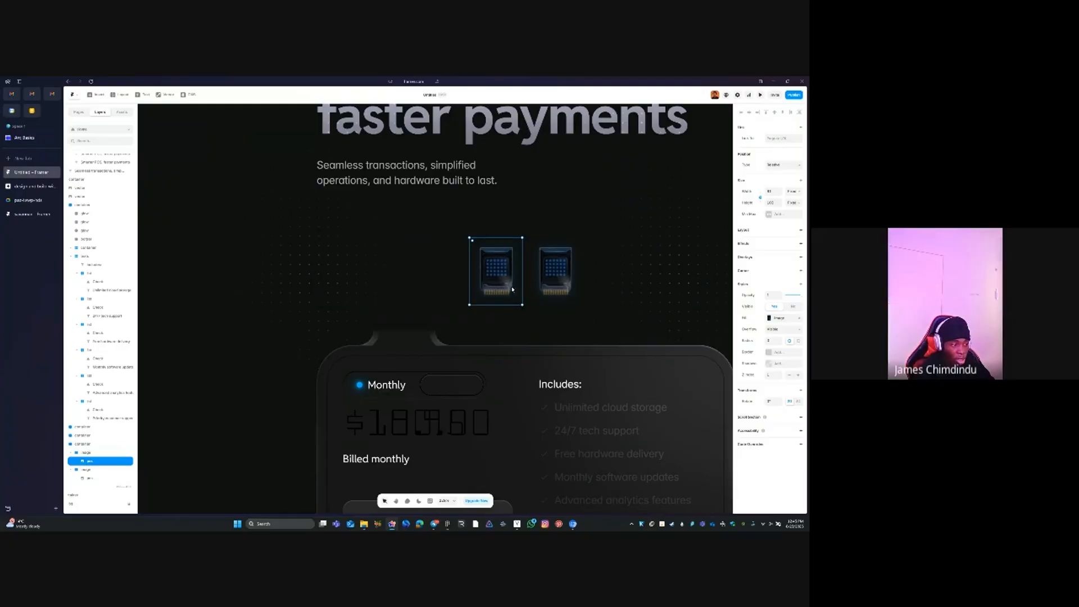
pyautogui.keyDown('ctrl'); pyautogui.click(551, 275); pyautogui.keyUp('ctrl')
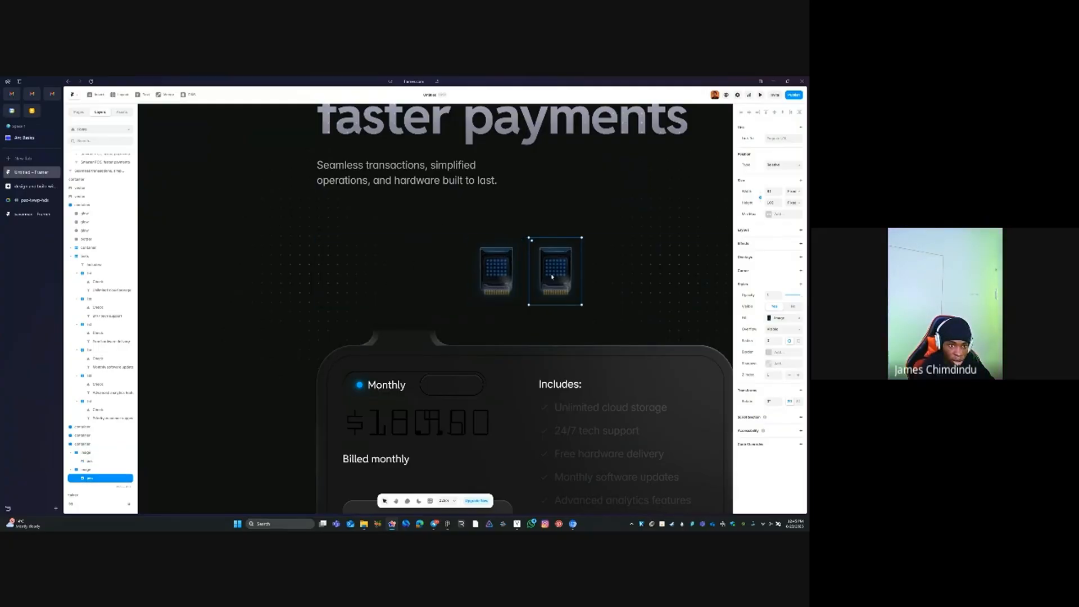
pyautogui.keyDown('ctrl'); pyautogui.click(506, 275); pyautogui.keyUp('ctrl')
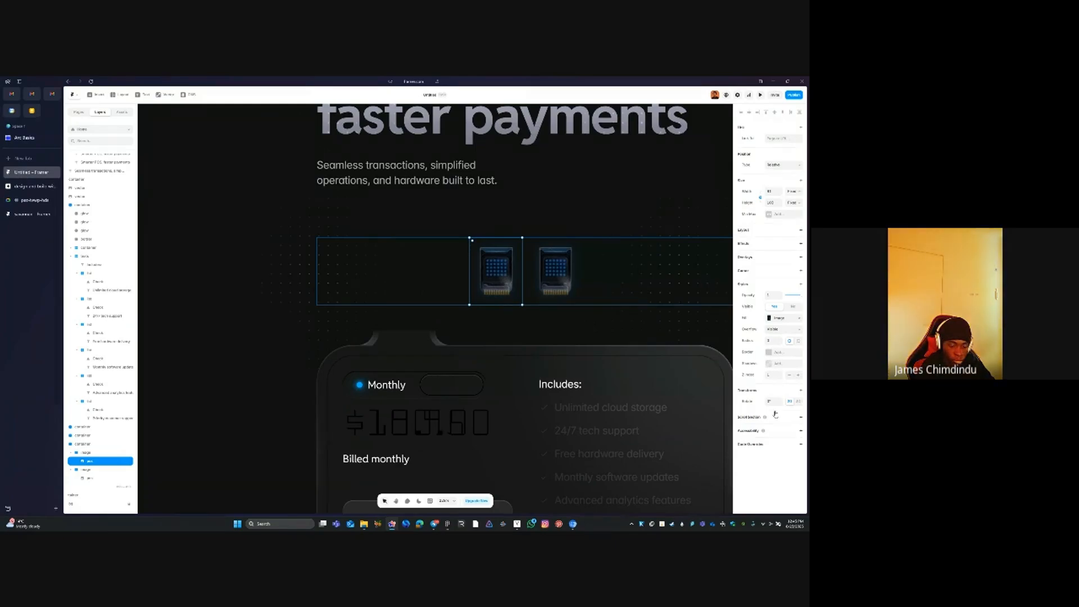
pyautogui.write('15')
pyautogui.press('Return')
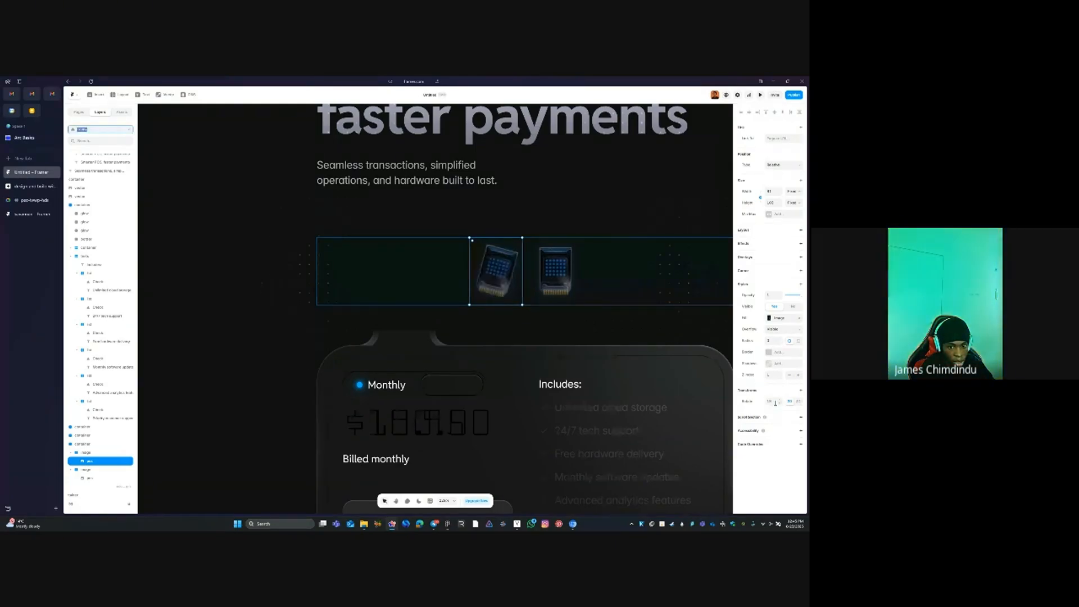
pyautogui.write('-15')
pyautogui.press('Tab')
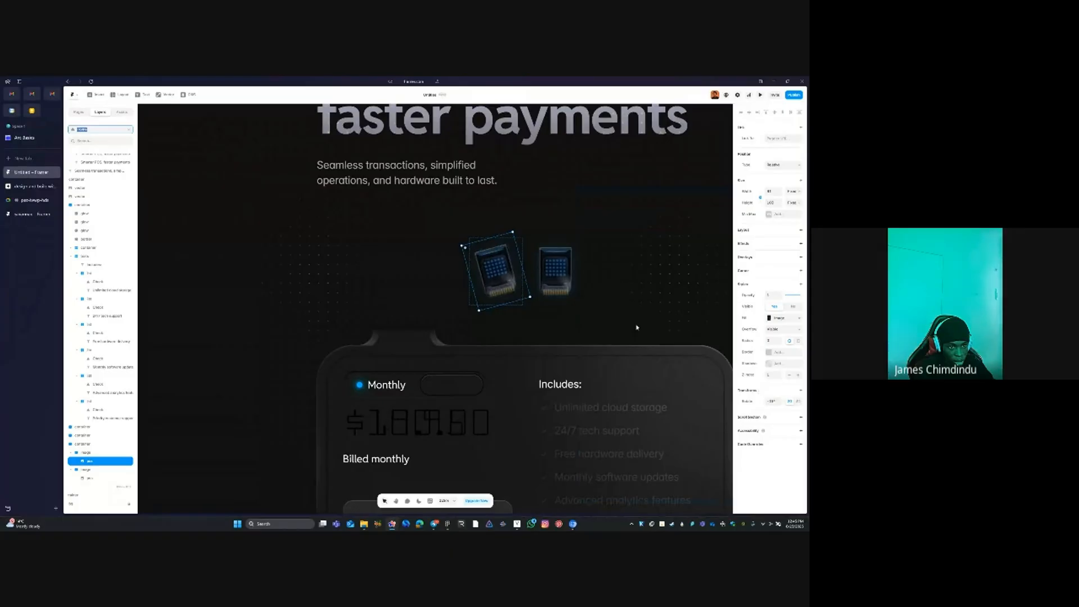
# Set the rotation of the right dimmed blue card image to 15 degrees
pyautogui.click(556, 275)
pyautogui.click(774, 401)
pyautogui.write('15')
pyautogui.press('Tab')
pyautogui.click(510, 199)
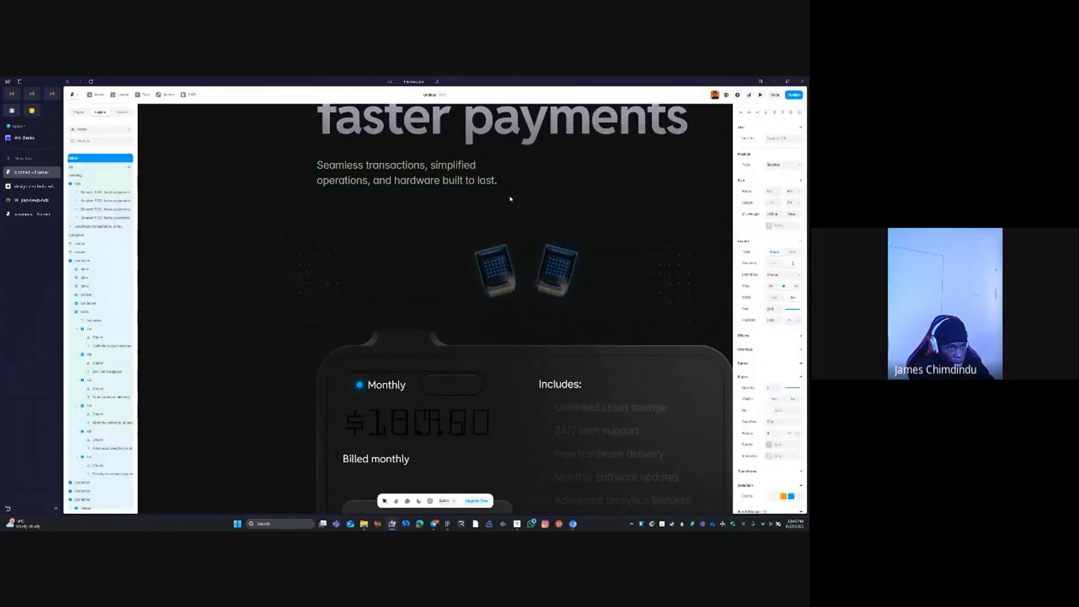
# Set the width of the container holding both tilted cards to fit its content
pyautogui.click(541, 248)
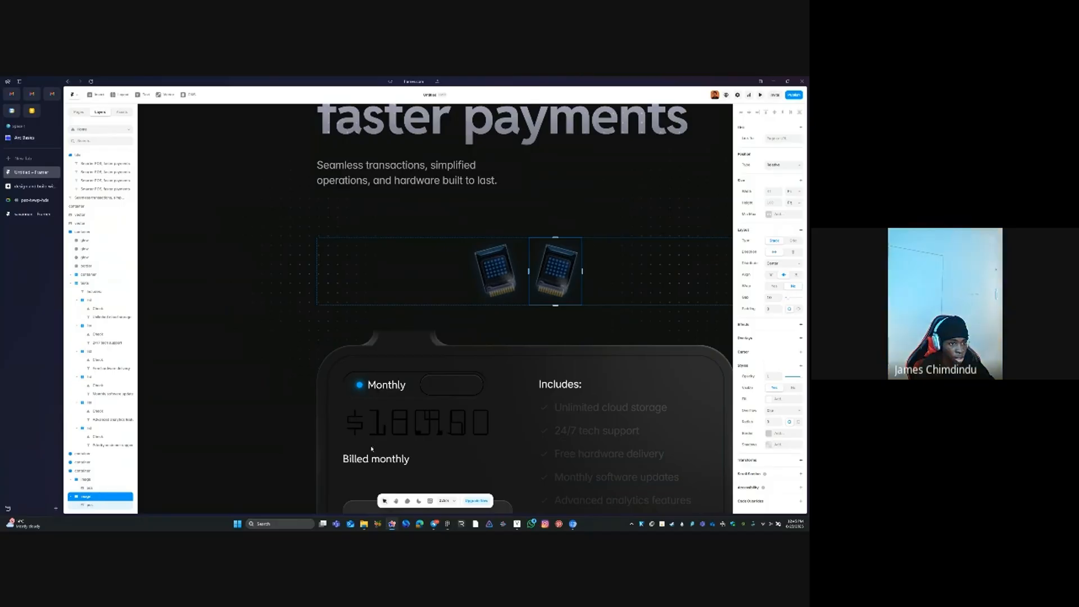
pyautogui.click(493, 272)
pyautogui.click(617, 282)
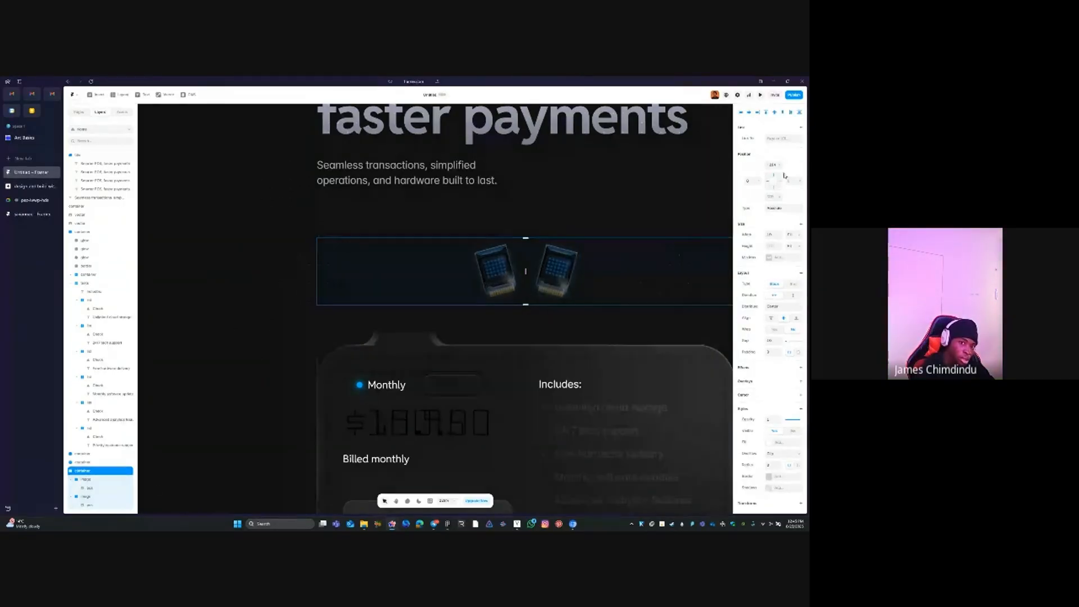
pyautogui.click(800, 239)
pyautogui.click(790, 267)
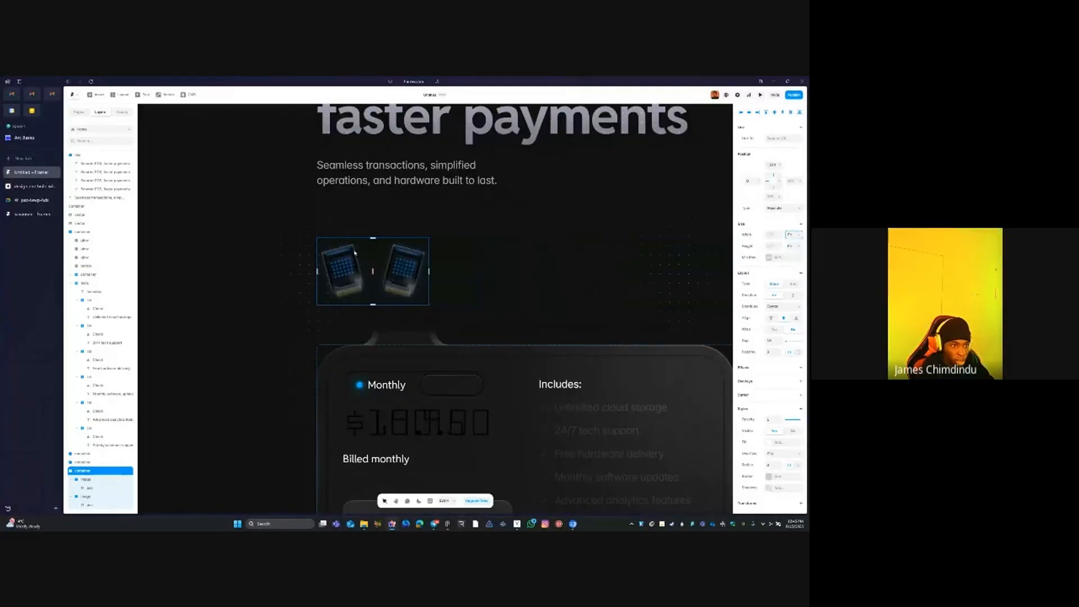
# Move the container with both tilted blue cards so it sits centred above the raised neck of the pricing card
pyautogui.moveTo(374, 259); pyautogui.dragTo(404, 281)
pyautogui.click(336, 193)
pyautogui.scroll(-3, 252, 203)
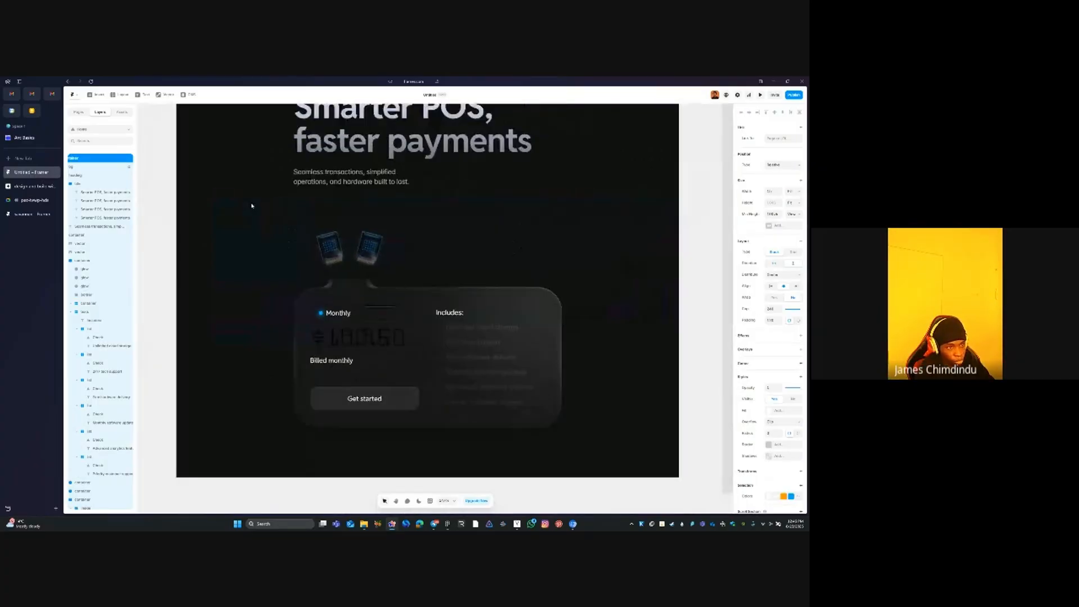
# Set the gap of the desktop section's main stack to 200
pyautogui.scroll(-3, 252, 204)
pyautogui.click(242, 115)
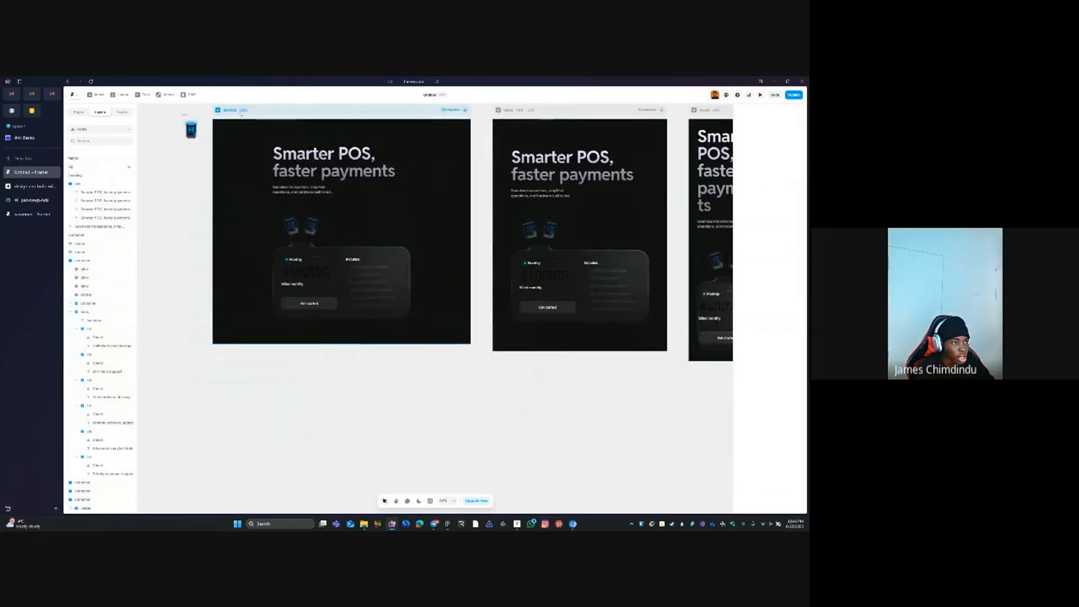
pyautogui.click(400, 148)
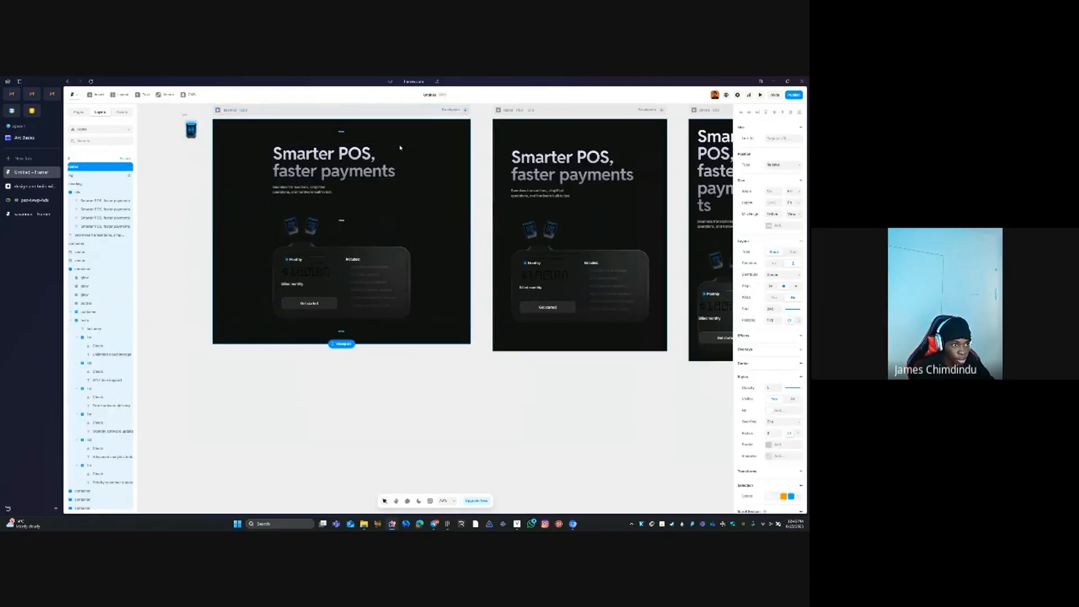
pyautogui.write('200')
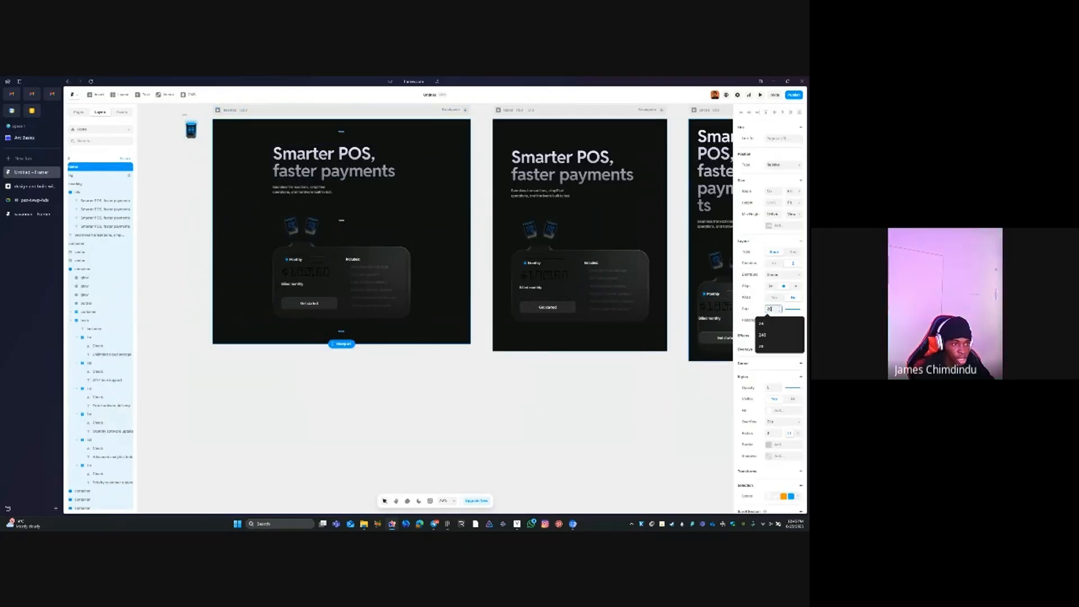
pyautogui.press('Tab')
pyautogui.click(470, 453)
pyautogui.moveTo(582, 330); pyautogui.dragTo(473, 384)
pyautogui.scroll(2, 266, 227)
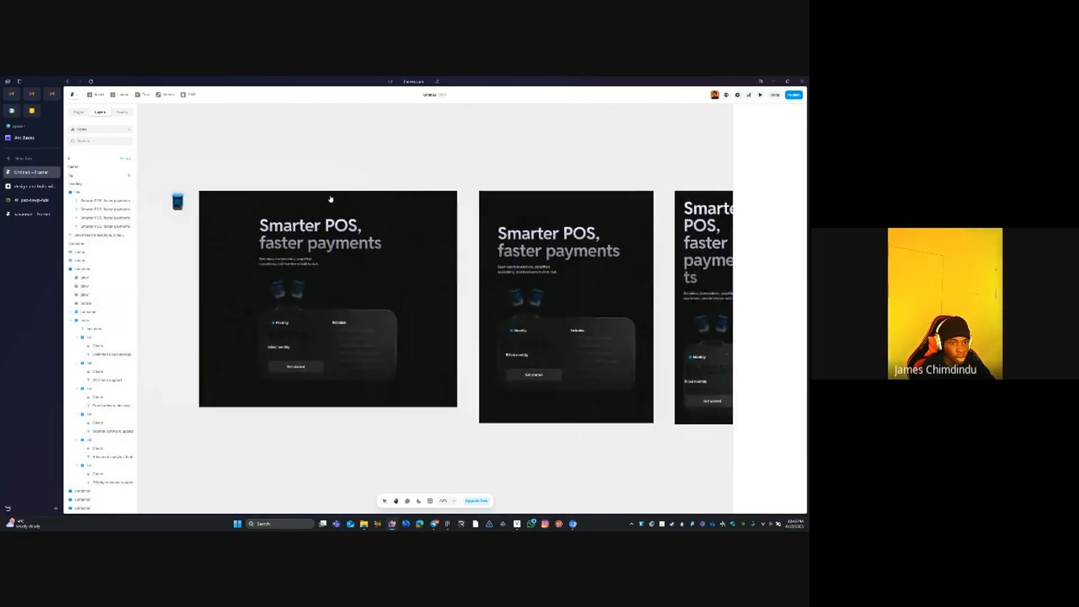
# Add breakpoints to the heading's H1 text style and set the font sizes of its large and medium breakpoints
pyautogui.click(701, 228)
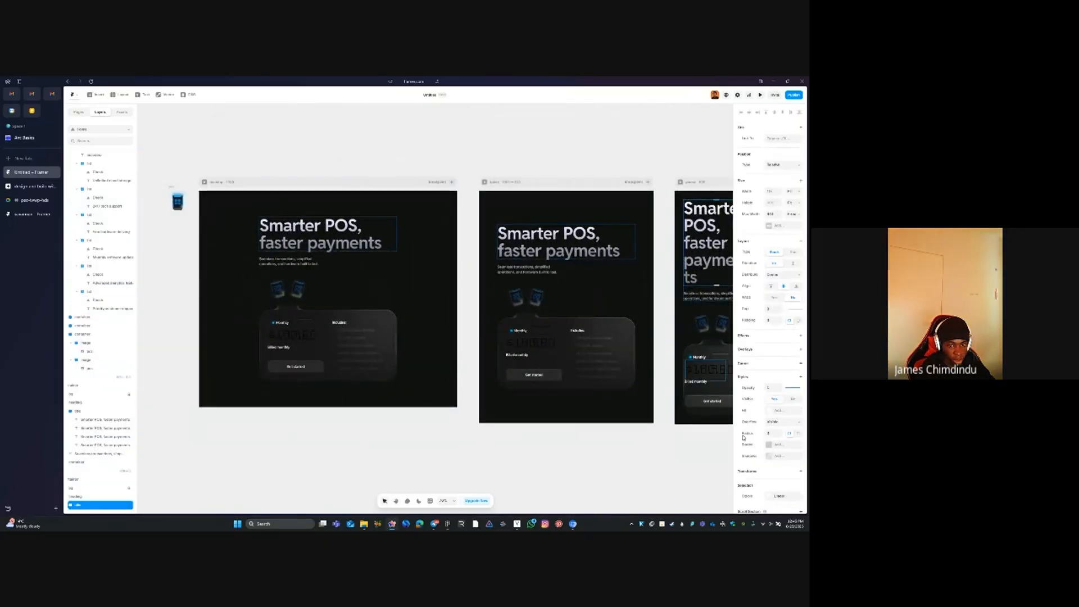
pyautogui.click(293, 243)
pyautogui.scroll(-2, 753, 319)
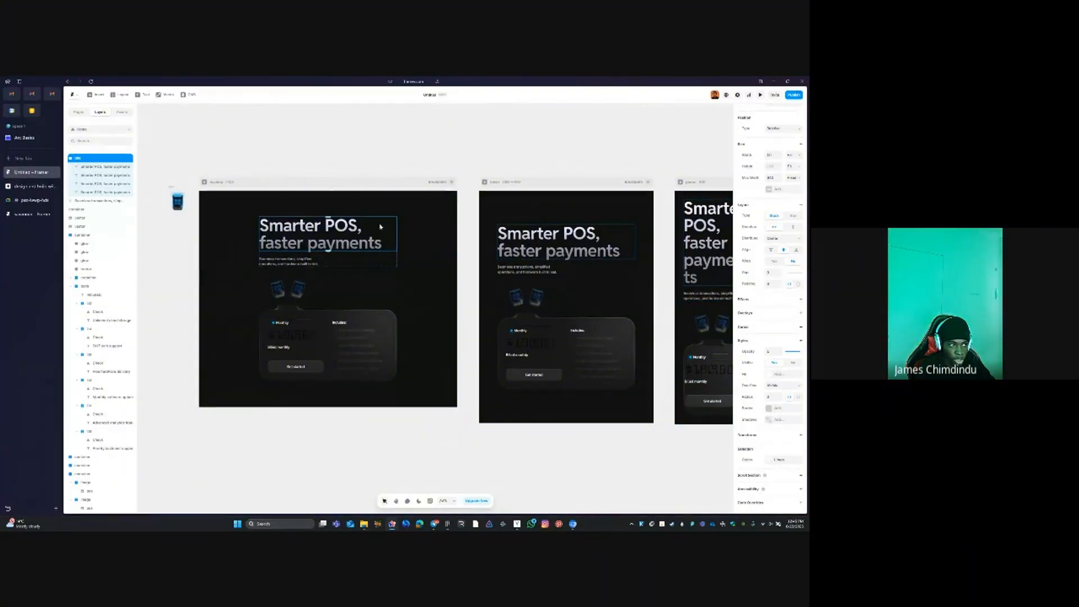
pyautogui.click(104, 166)
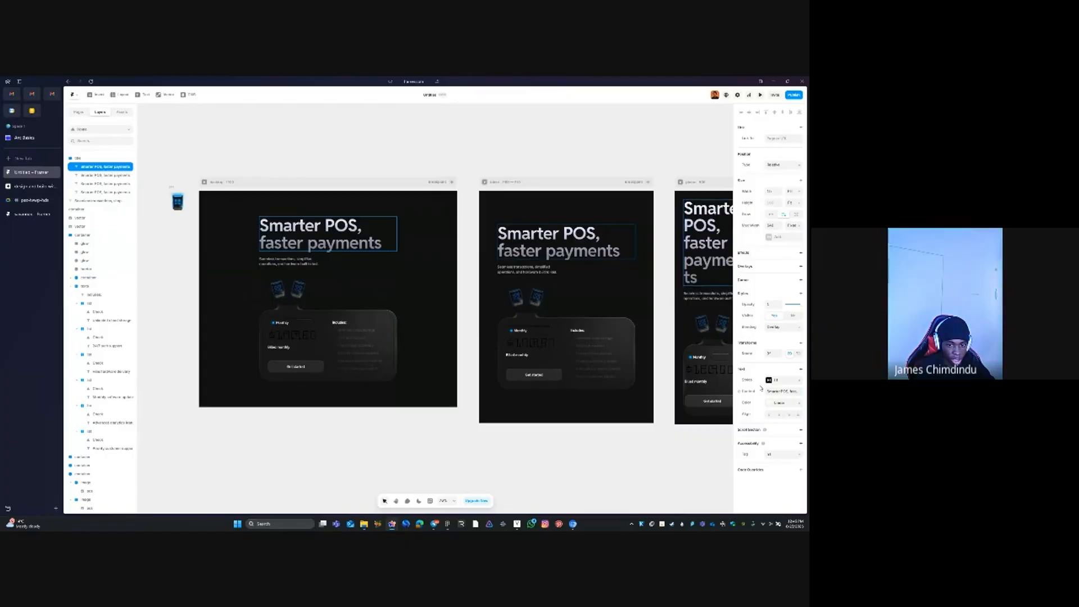
pyautogui.click(778, 380)
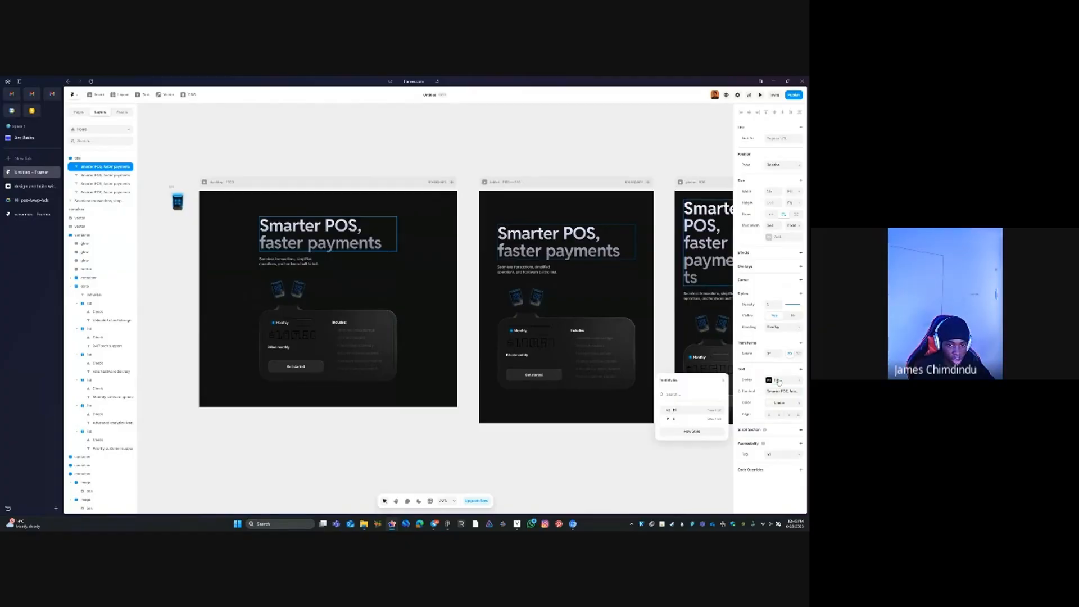
pyautogui.click(720, 410)
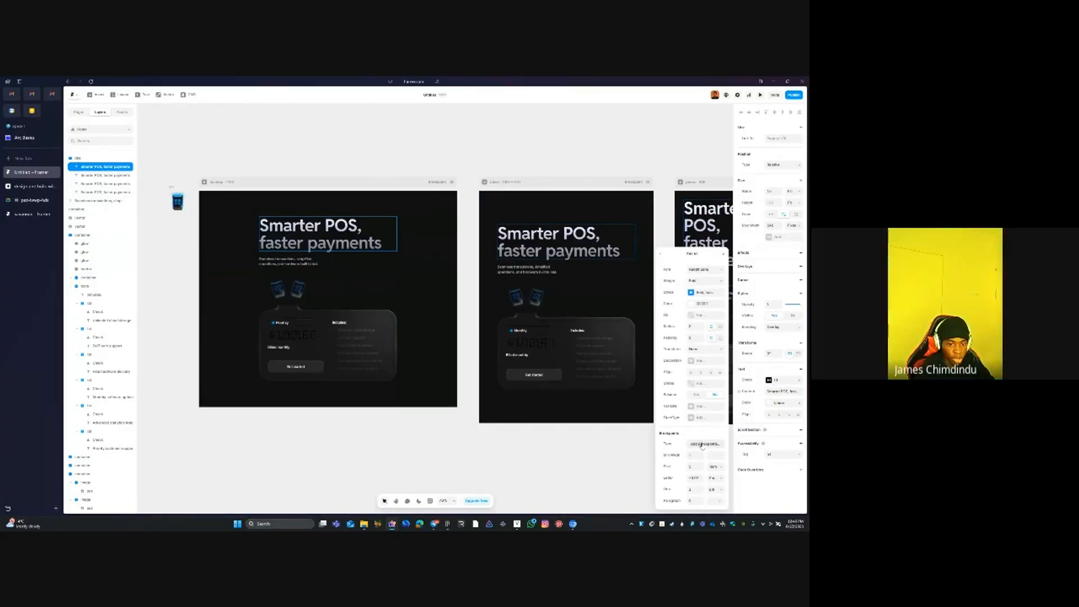
pyautogui.click(702, 444)
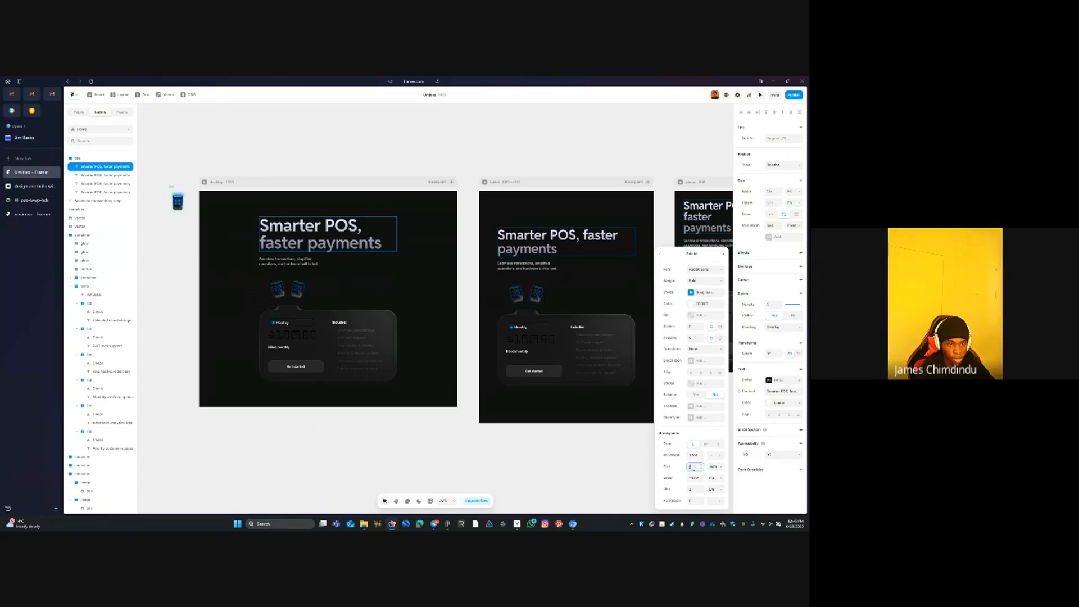
pyautogui.press('Tab')
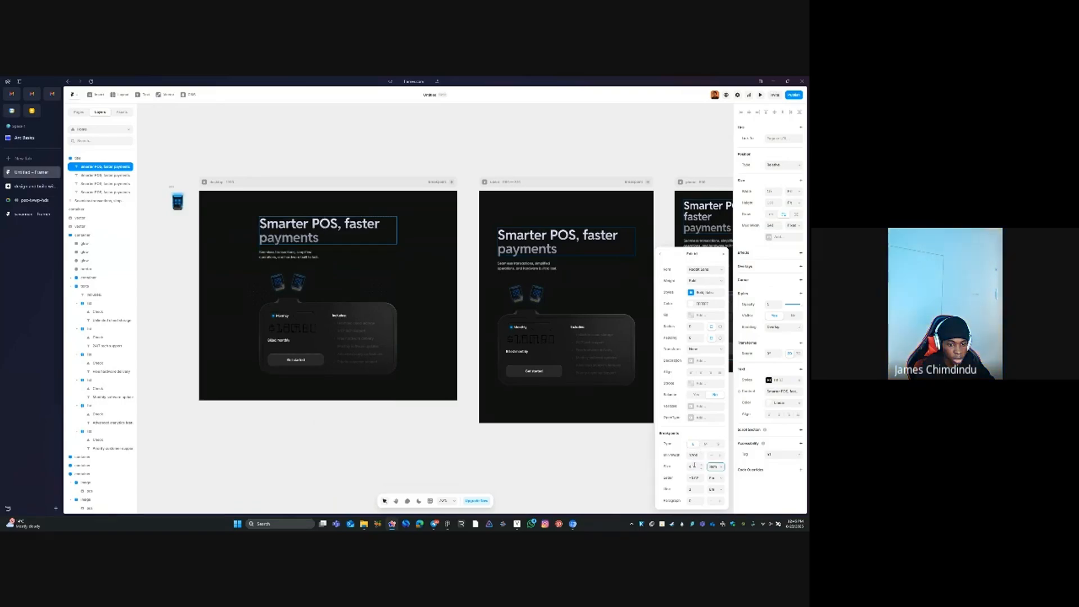
pyautogui.click(700, 465)
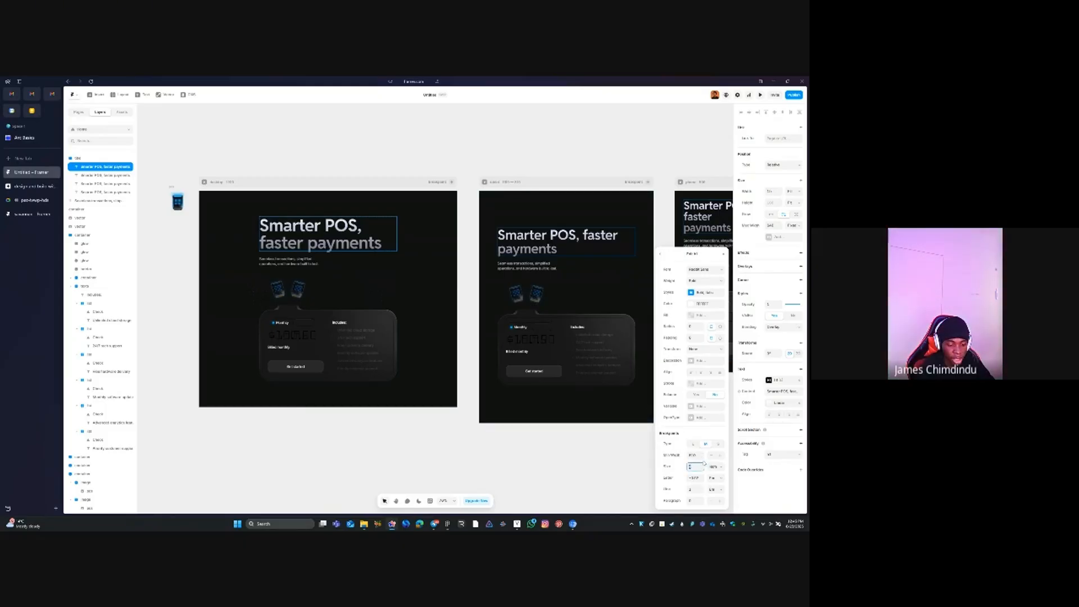
pyautogui.press('Tab')
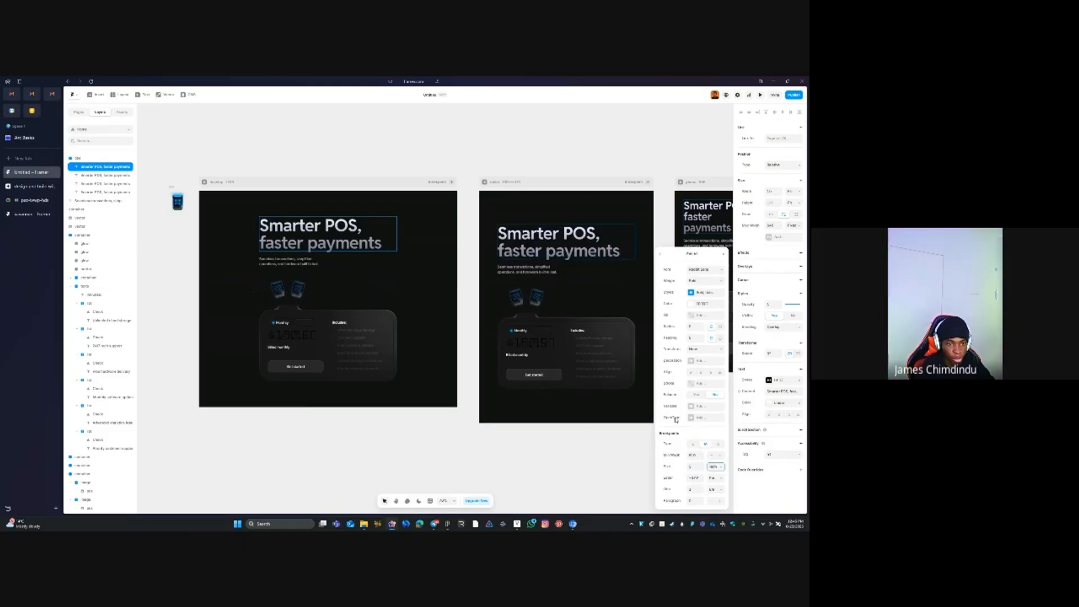
pyautogui.click(590, 446)
# Set the font size of the H1 text style's small breakpoint to 2.5 for the phone heading
pyautogui.moveTo(642, 406); pyautogui.dragTo(348, 411)
pyautogui.click(394, 227)
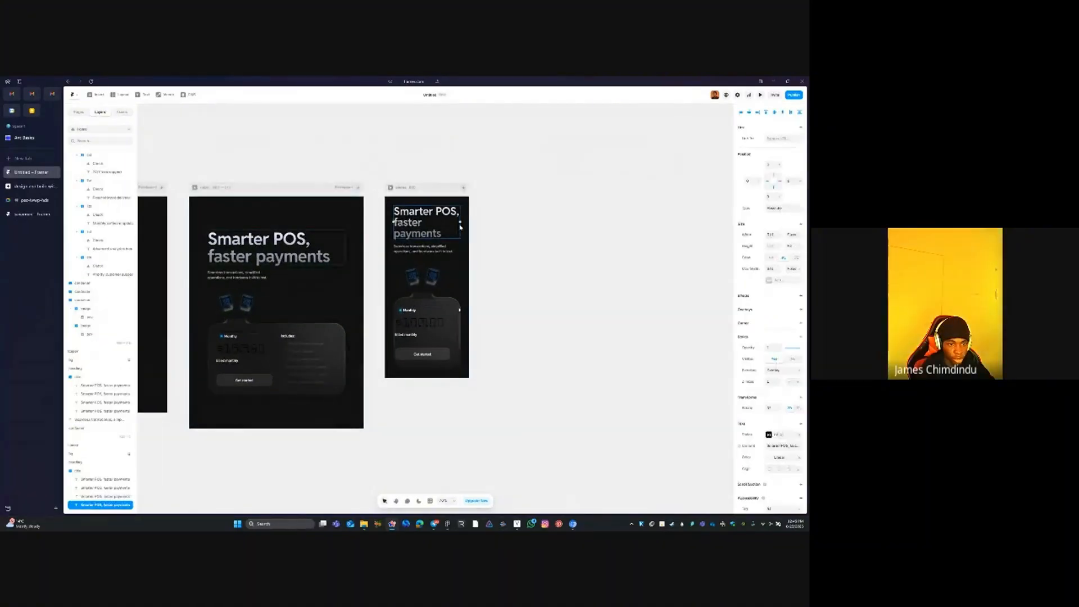
pyautogui.click(768, 434)
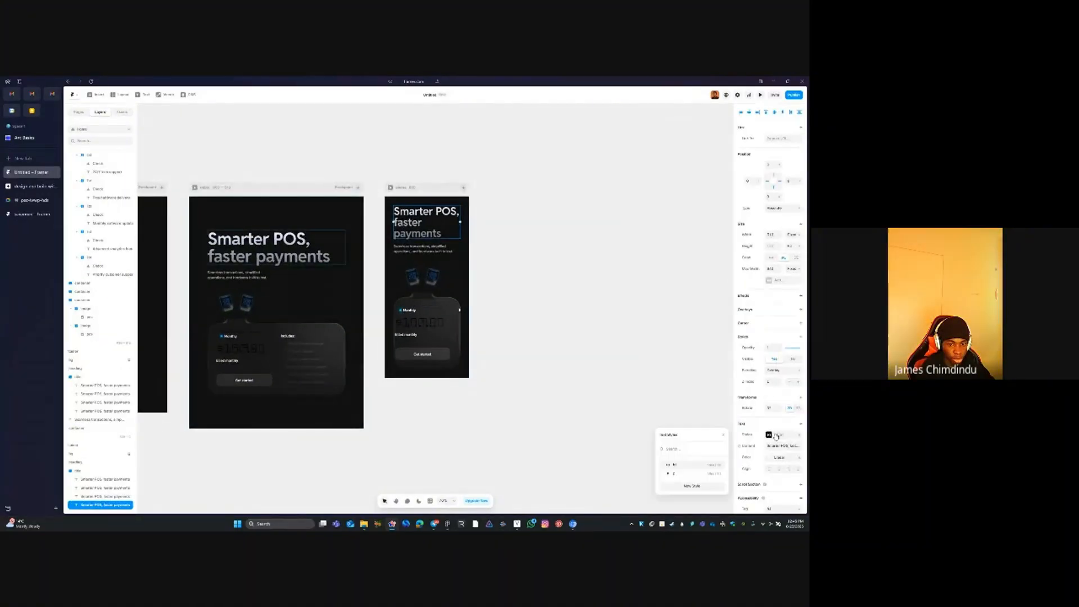
pyautogui.click(717, 466)
pyautogui.click(698, 467)
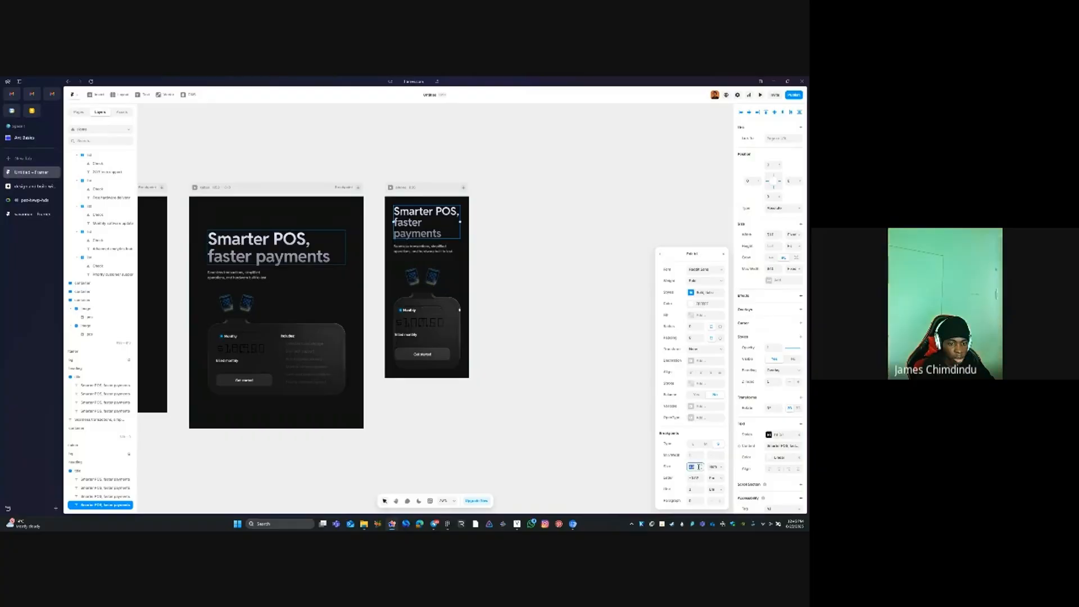
pyautogui.write('2')
pyautogui.press('Tab')
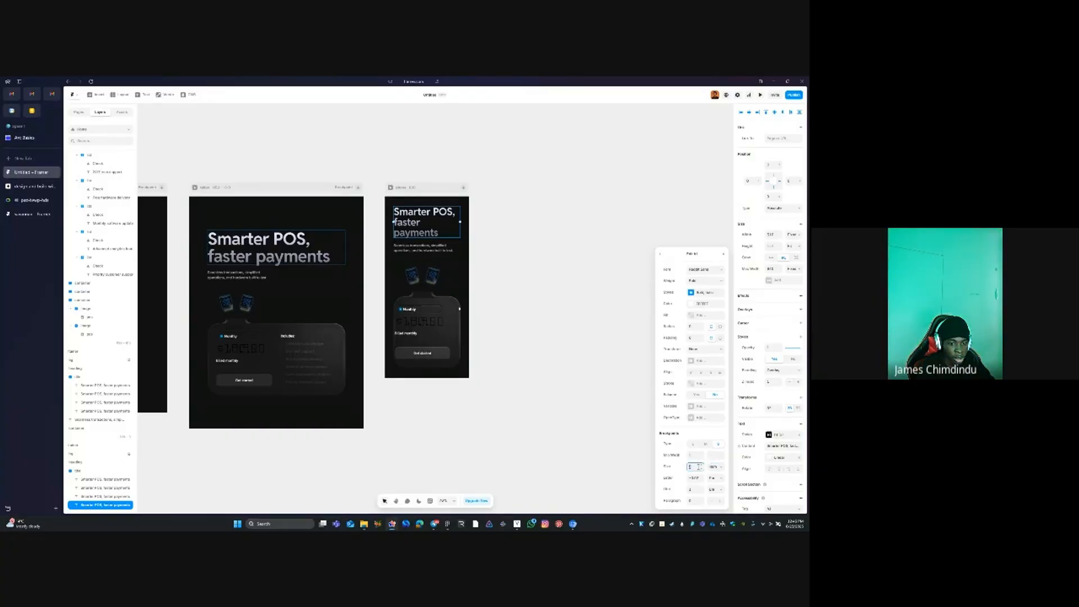
pyautogui.write('2.5')
pyautogui.press('Tab')
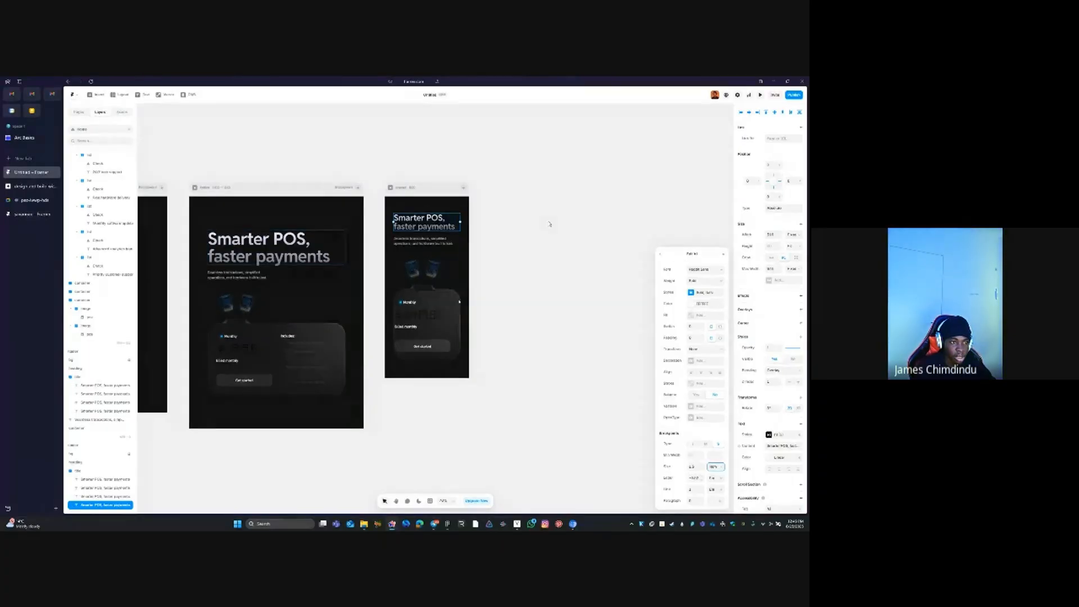
pyautogui.click(549, 224)
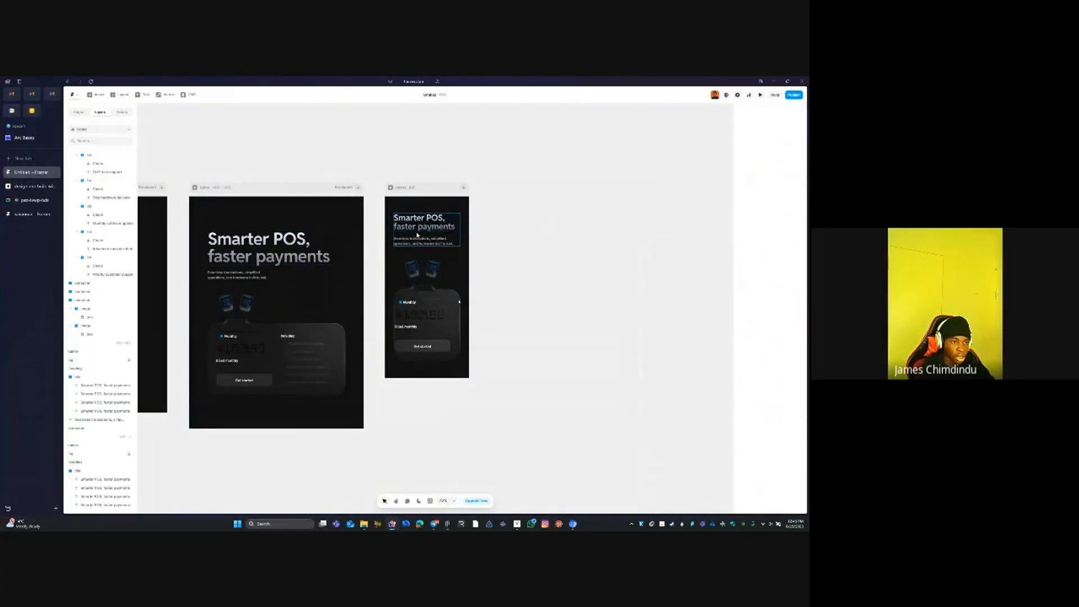
# Set the gap of the phone layout's heading stack to 16
pyautogui.click(426, 217)
pyautogui.click(771, 308)
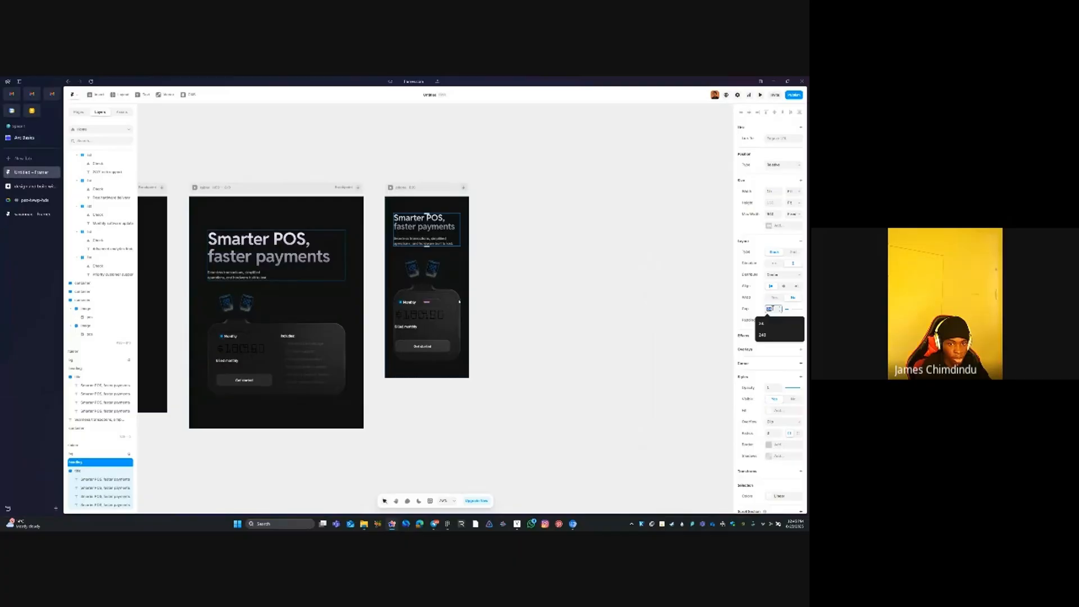
pyautogui.write('16')
pyautogui.press('Tab')
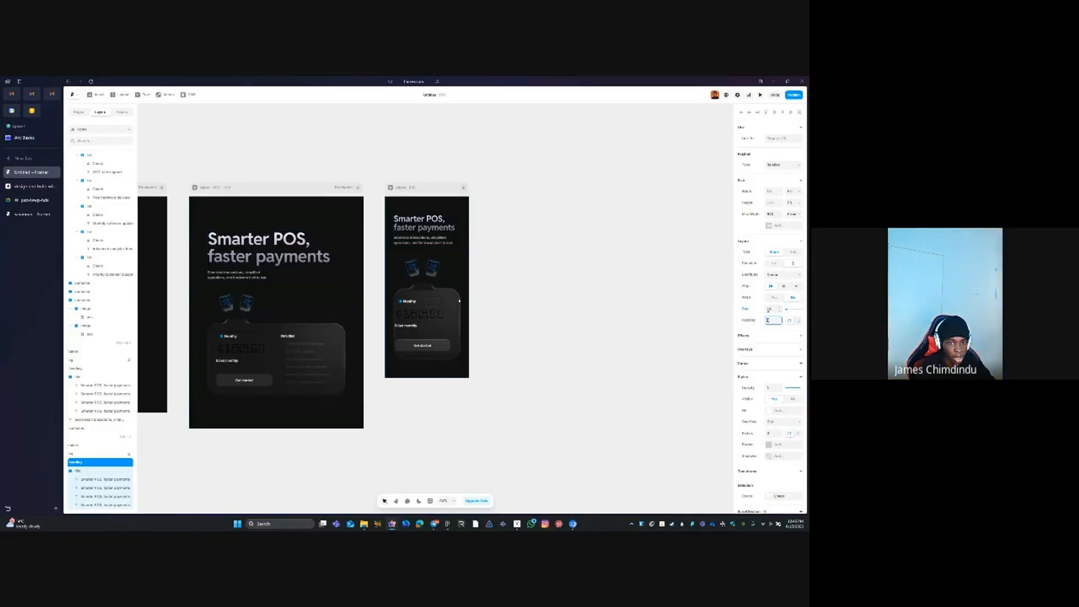
pyautogui.click(575, 227)
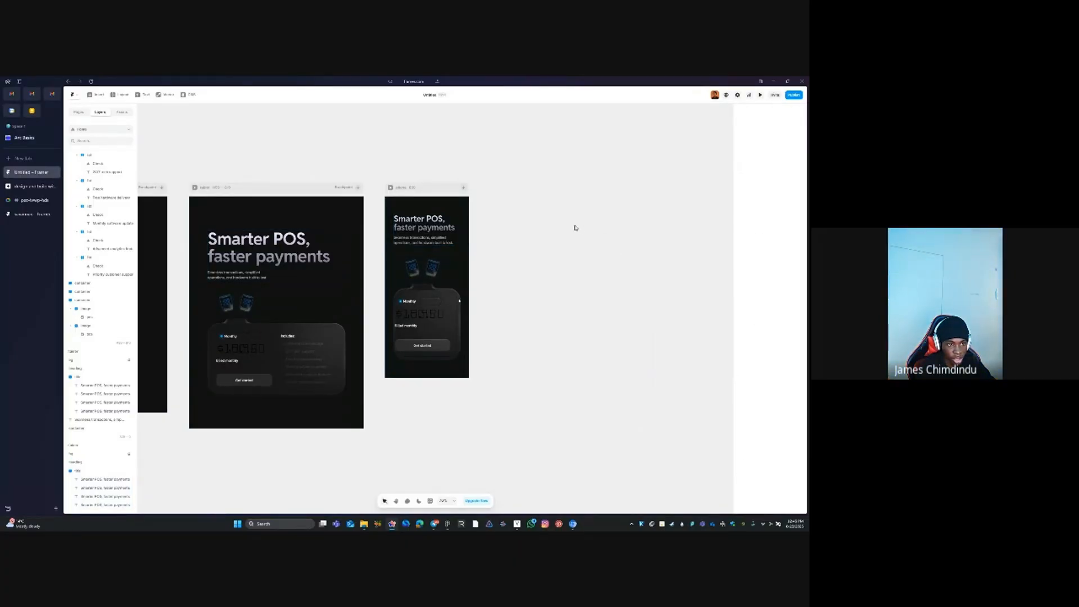
# Examine the desktop, tablet and phone layouts and the layers inside the desktop pricing card
pyautogui.hscroll(-5, 504, 284)
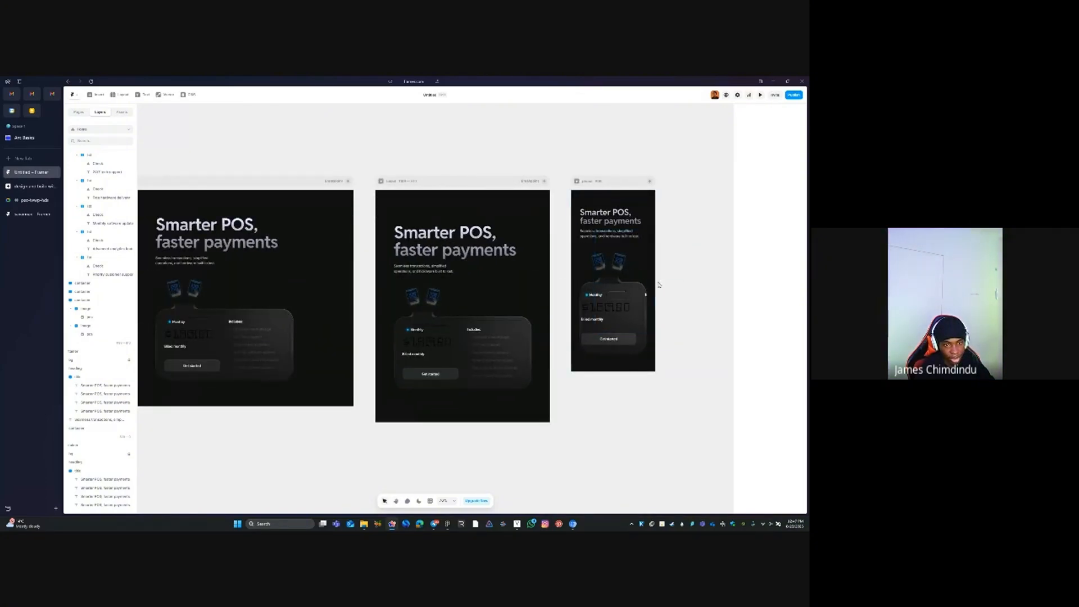
pyautogui.scroll(5, 658, 284)
pyautogui.scroll(-4, 658, 284)
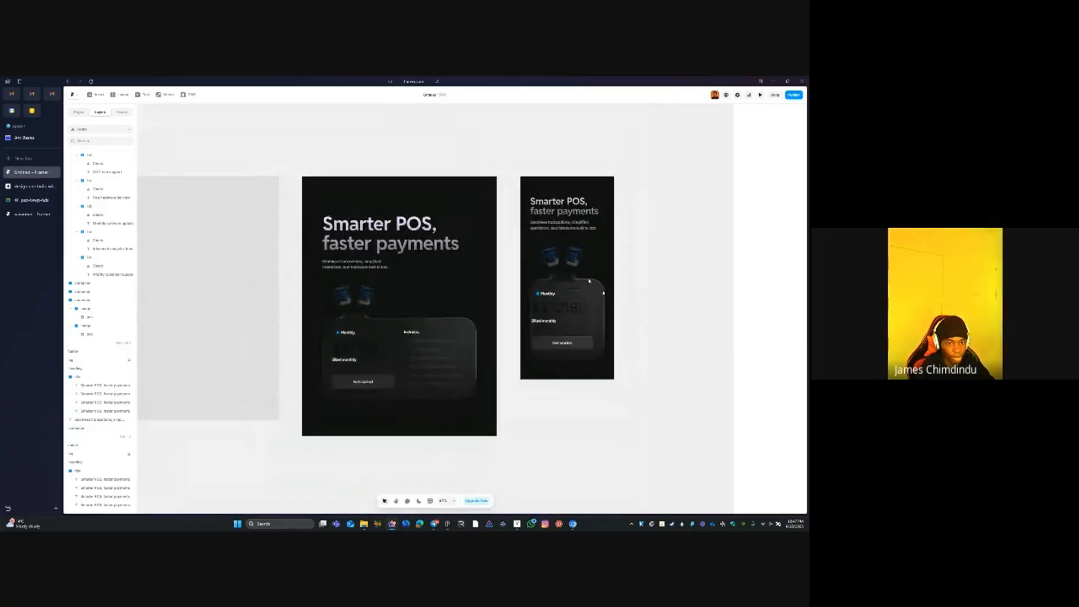
pyautogui.press('space')
pyautogui.moveTo(383, 274); pyautogui.dragTo(570, 262)
pyautogui.moveTo(404, 245); pyautogui.dragTo(480, 243)
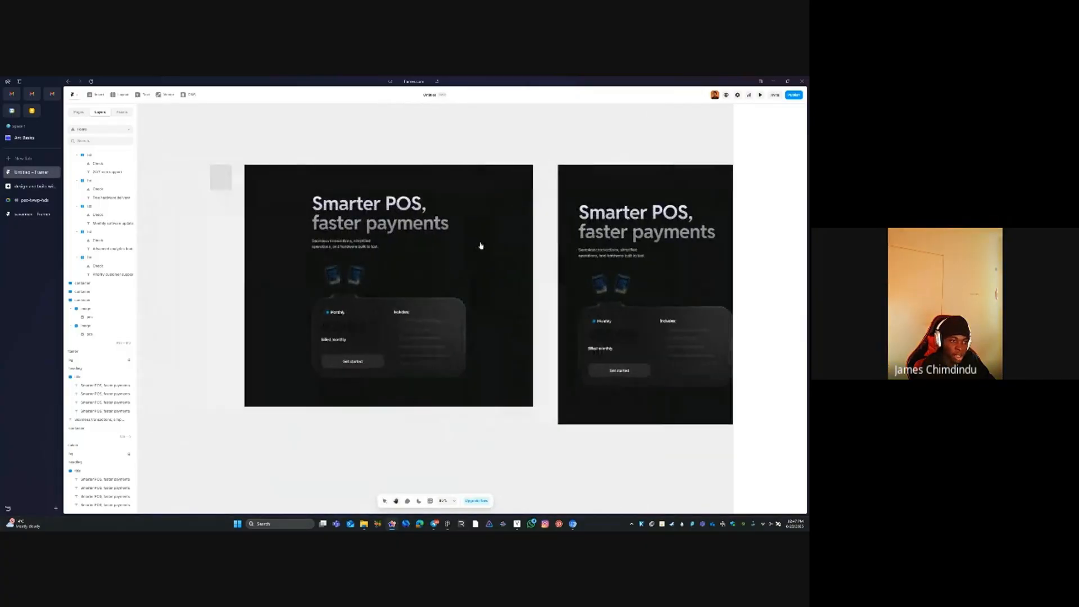
pyautogui.click(373, 192)
pyautogui.press('Escape')
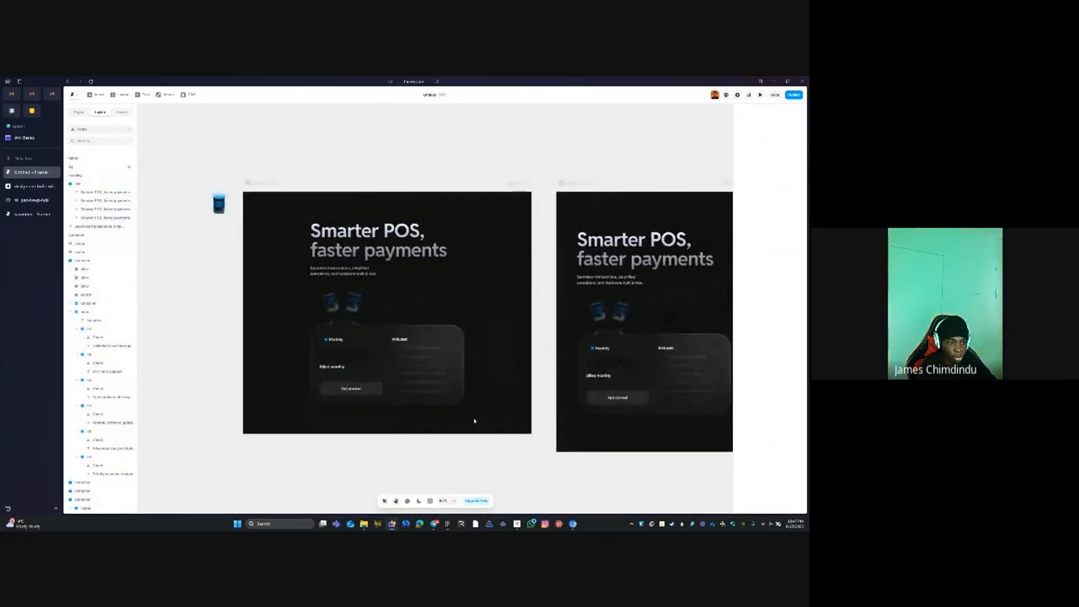
pyautogui.scroll(4, 466, 315)
pyautogui.keyDown('ctrl'); pyautogui.click(434, 327); pyautogui.keyUp('ctrl')
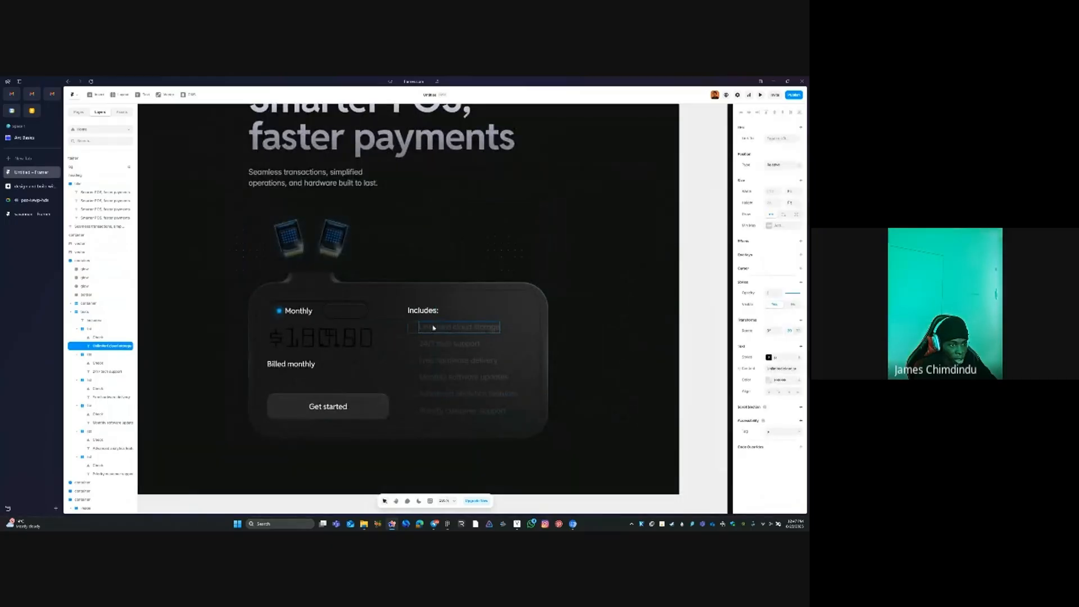
pyautogui.keyDown('ctrl'); pyautogui.click(425, 345); pyautogui.keyUp('ctrl')
pyautogui.keyDown('ctrl'); pyautogui.click(387, 418); pyautogui.keyUp('ctrl')
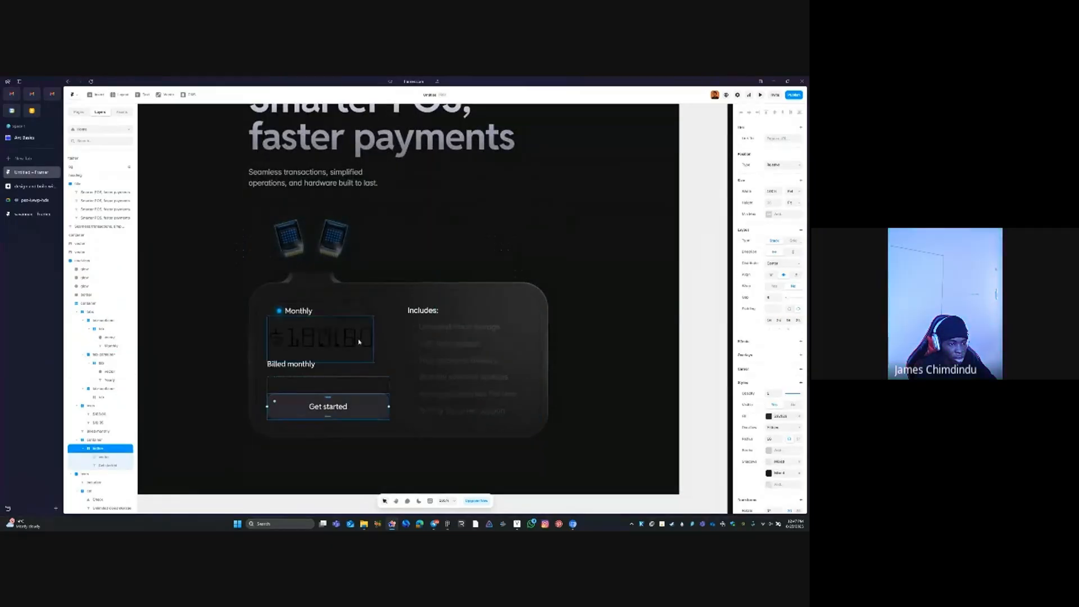
pyautogui.click(350, 315)
pyautogui.scroll(-3, 349, 314)
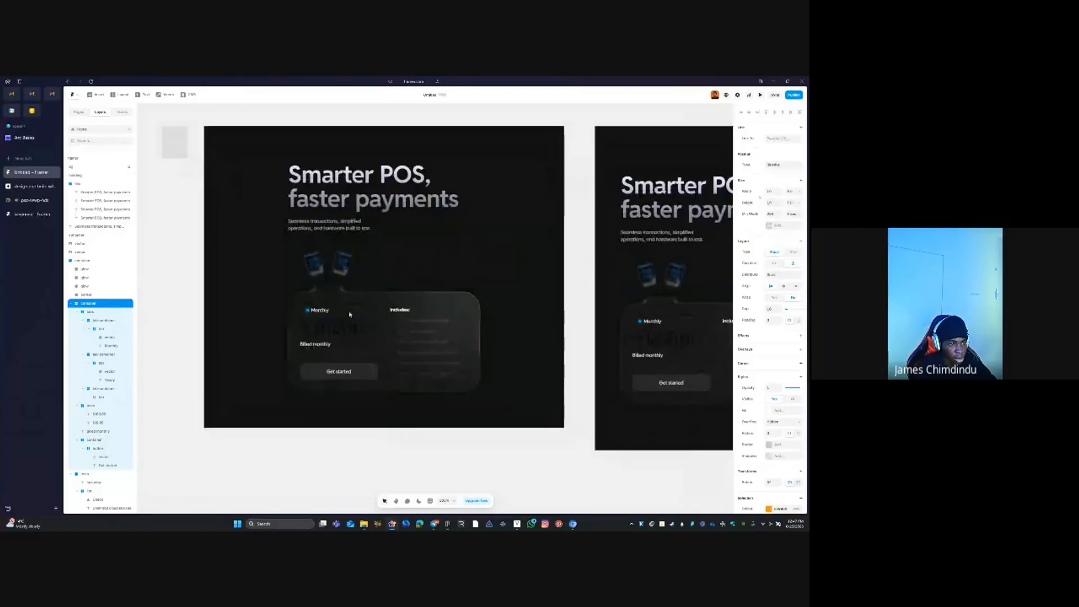
pyautogui.keyDown('ctrl'); pyautogui.click(342, 266); pyautogui.keyUp('ctrl')
pyautogui.click(203, 242)
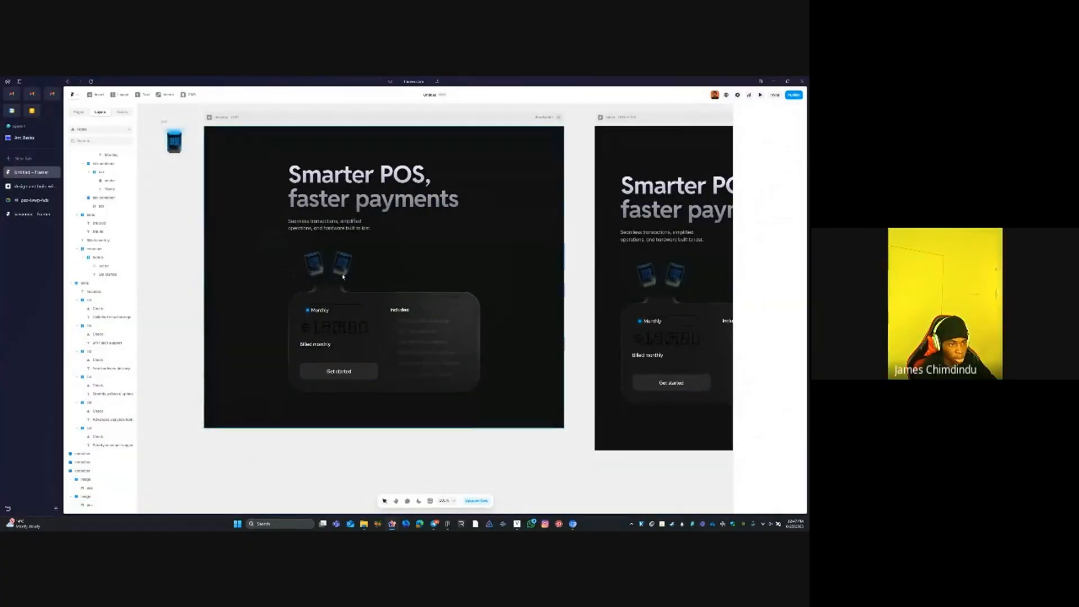
# Draw a small upright frame inside the right tilted card's image stack and set its position type to Absolute
pyautogui.scroll(5, 323, 269)
pyautogui.keyDown('ctrl'); pyautogui.click(497, 247); pyautogui.keyUp('ctrl')
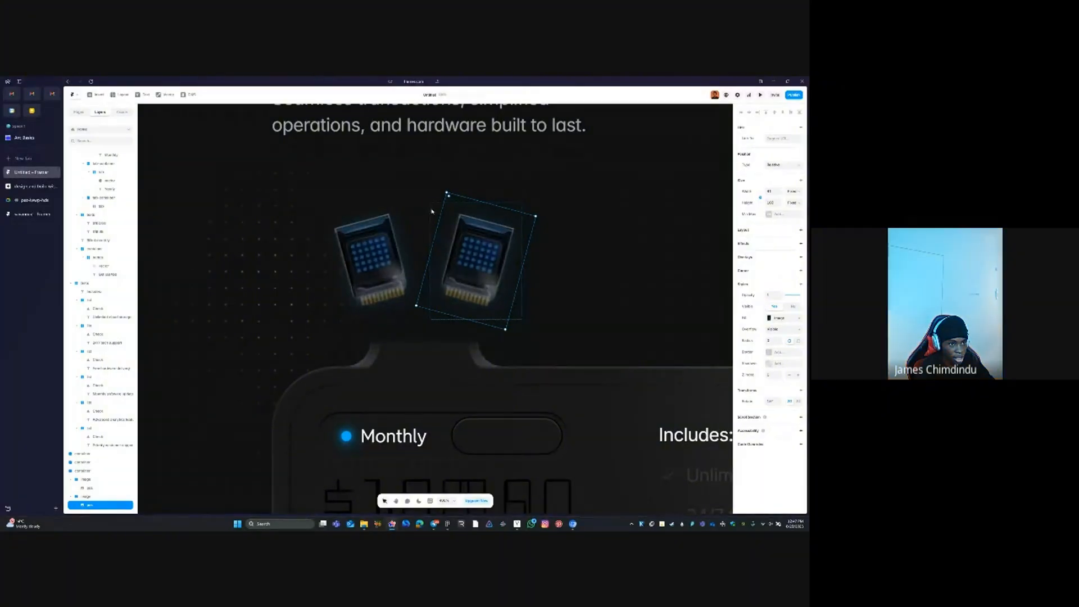
pyautogui.press('f')
pyautogui.moveTo(432, 207); pyautogui.dragTo(486, 281)
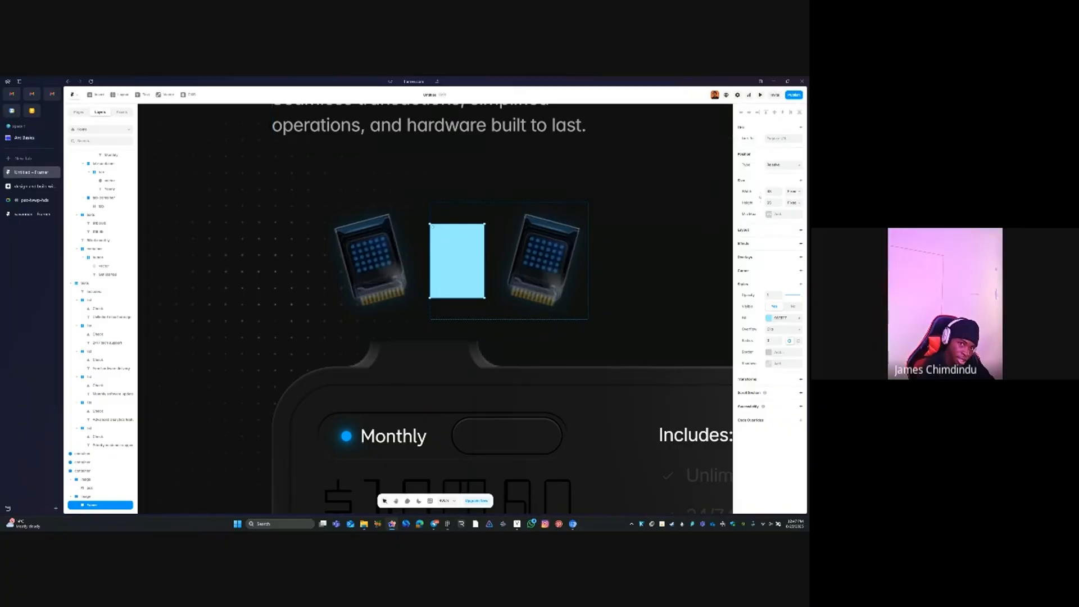
pyautogui.click(783, 165)
pyautogui.click(774, 179)
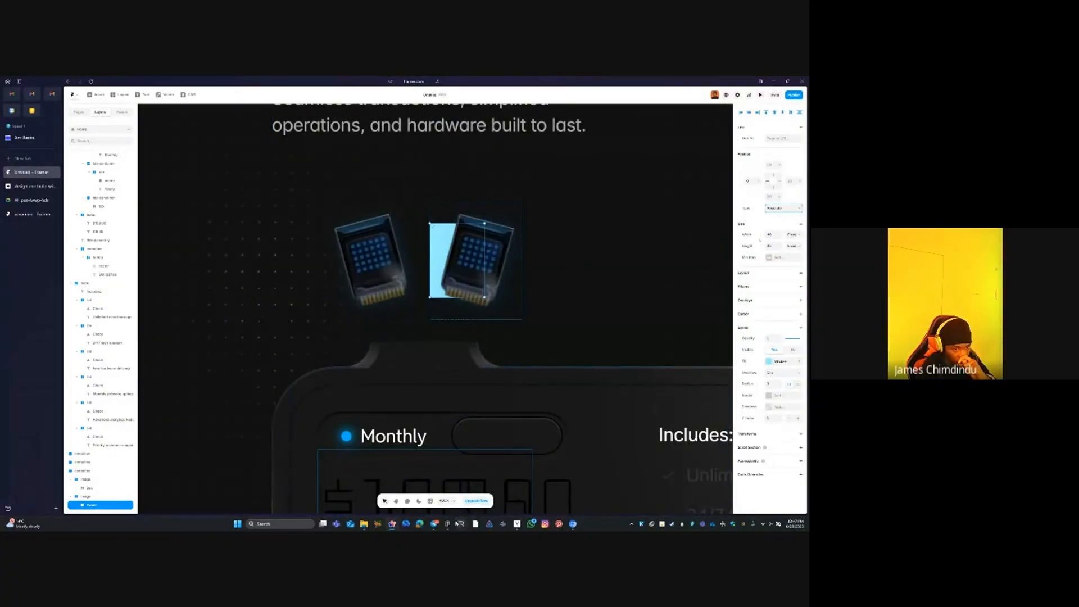
# Fill the new frame with the orange copied from the Figma design's orange card and raise its Z index above the card image
pyautogui.click(449, 523)
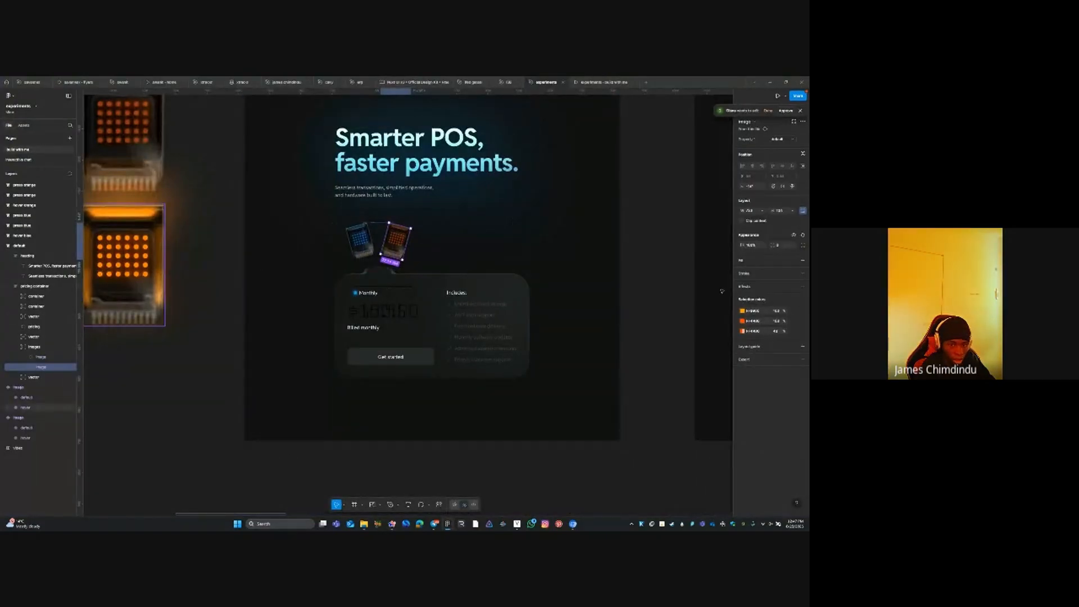
pyautogui.click(124, 264)
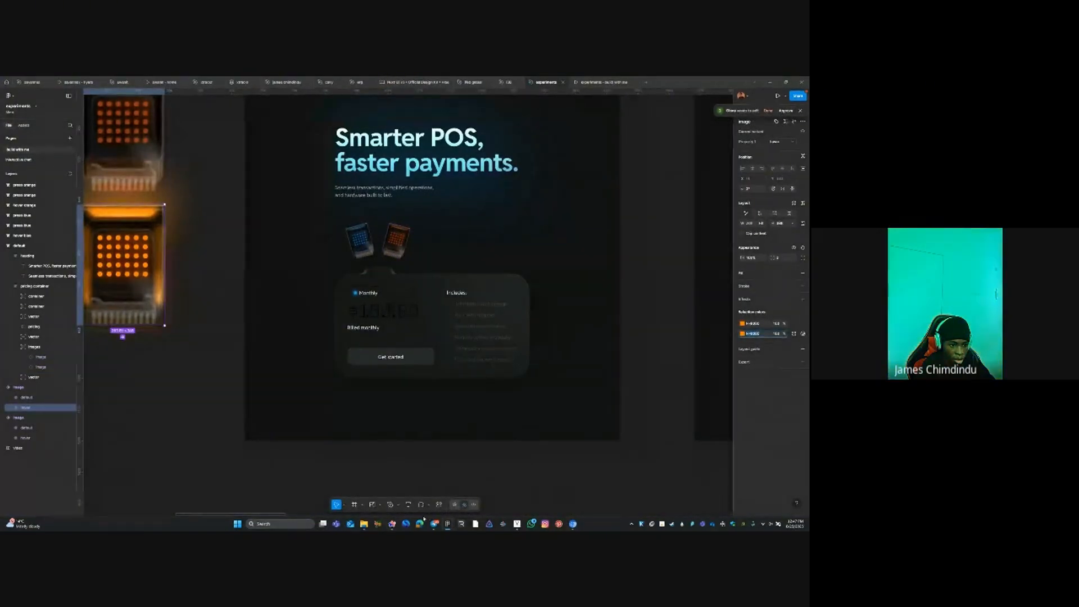
pyautogui.click(392, 524)
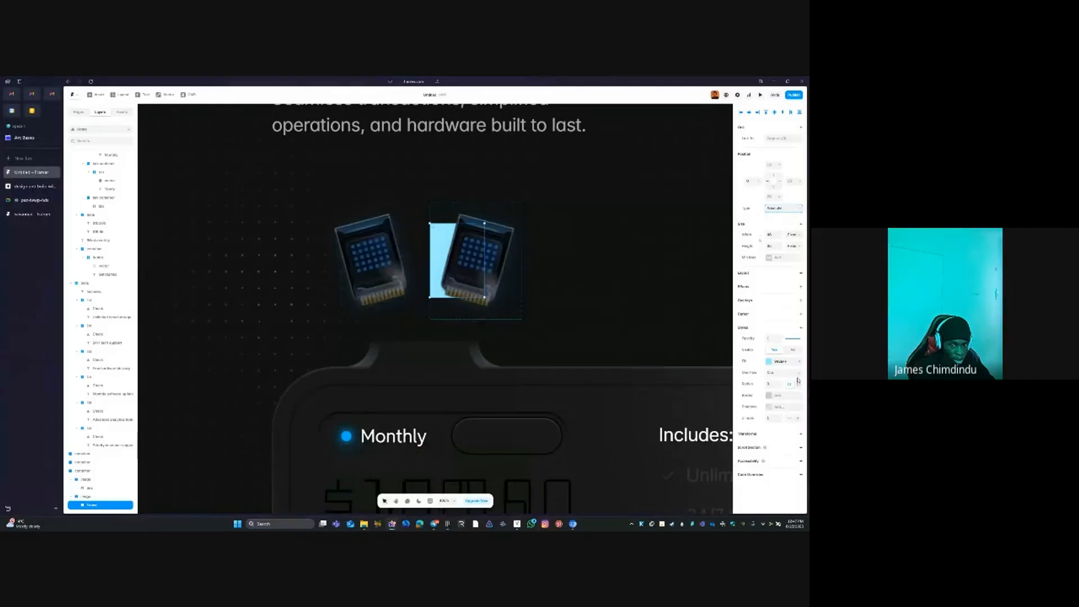
pyautogui.click(780, 361)
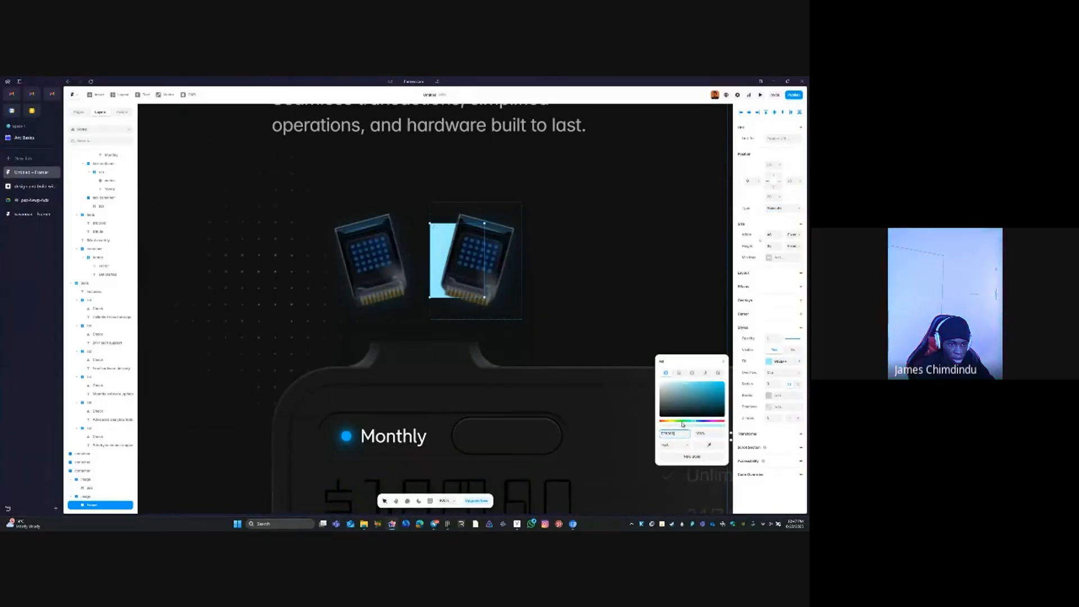
pyautogui.press('Tab')
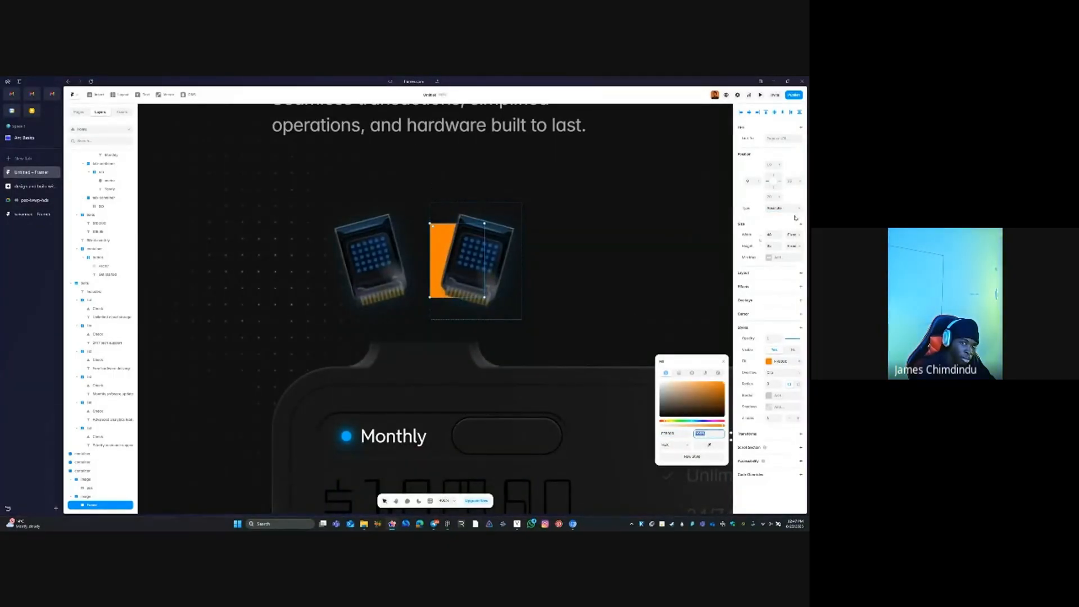
pyautogui.click(798, 418)
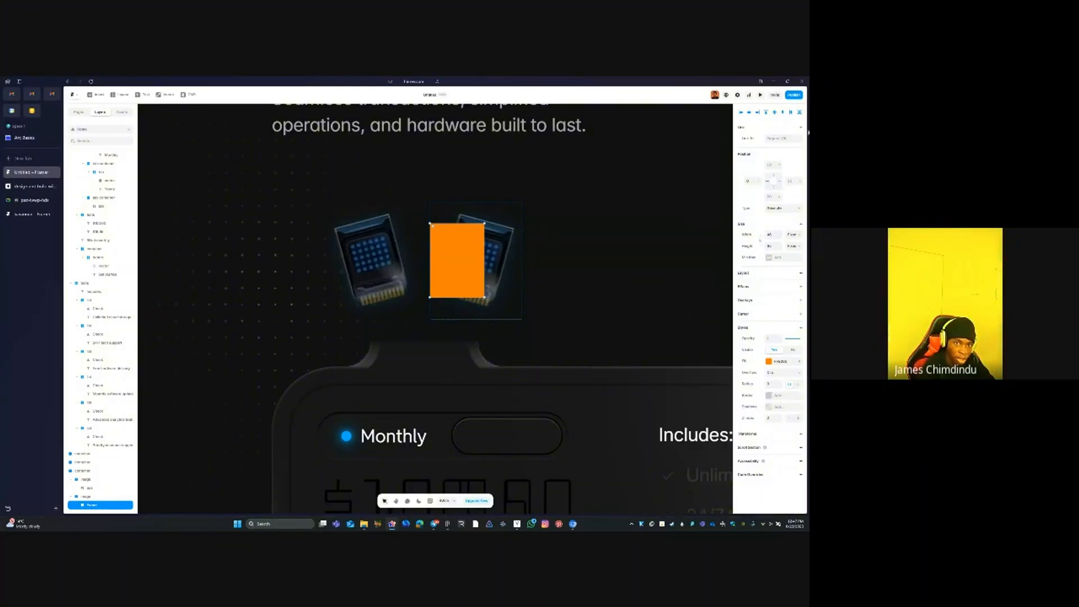
# Set the orange frame's offsets to 0 on all four sides so it covers the whole image stack
pyautogui.click(769, 165)
pyautogui.write('0')
pyautogui.press('Tab')
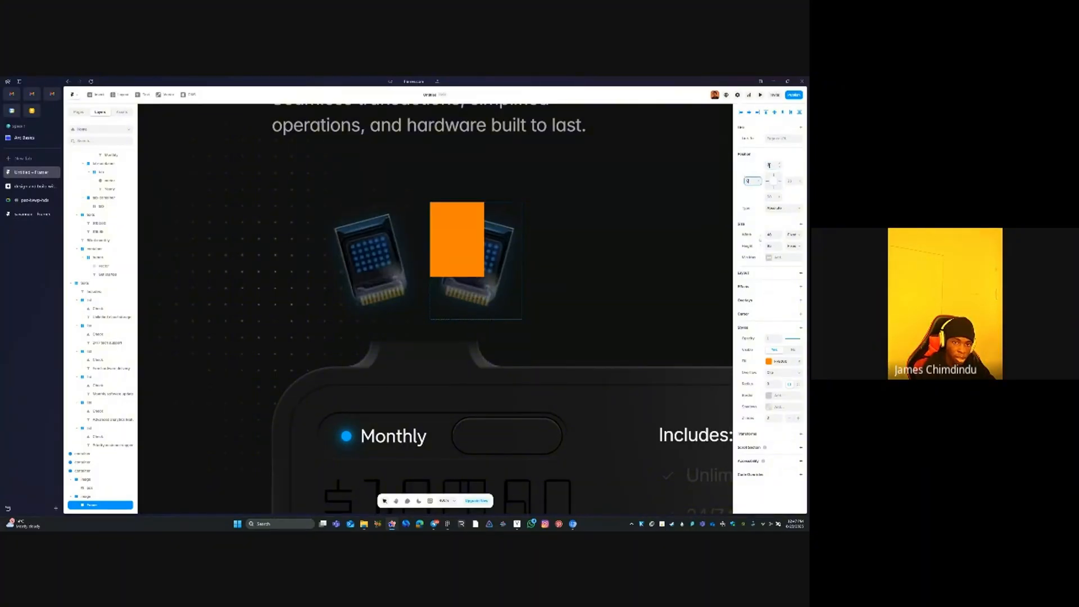
pyautogui.press('Tab')
pyautogui.write('0')
pyautogui.press('Tab')
pyautogui.write('0')
pyautogui.press('Tab')
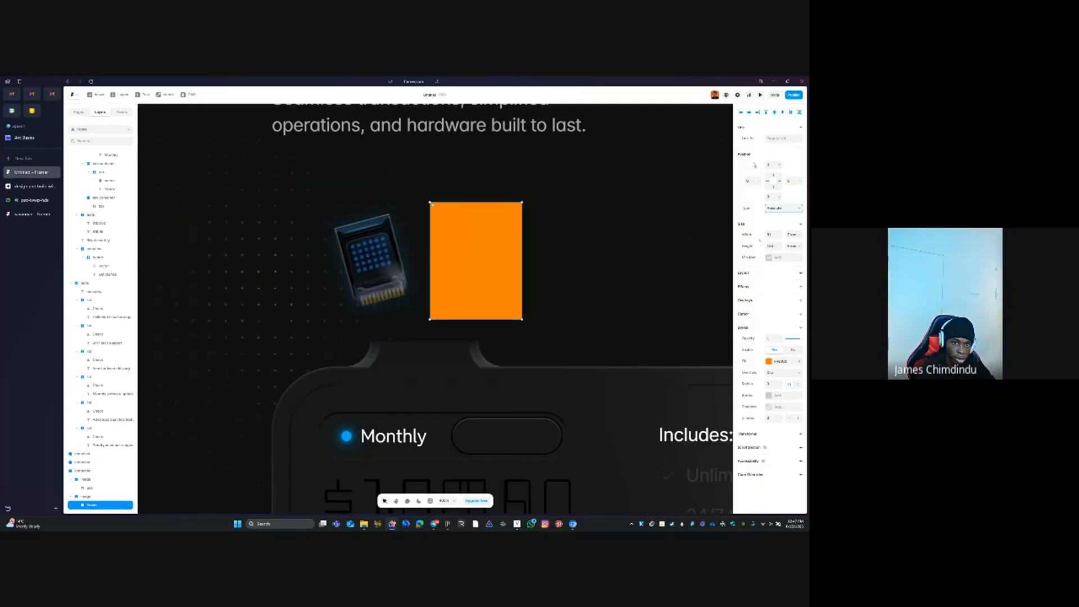
# Add a blending style to the orange overlay and set its mode to Hue
pyautogui.click(801, 328)
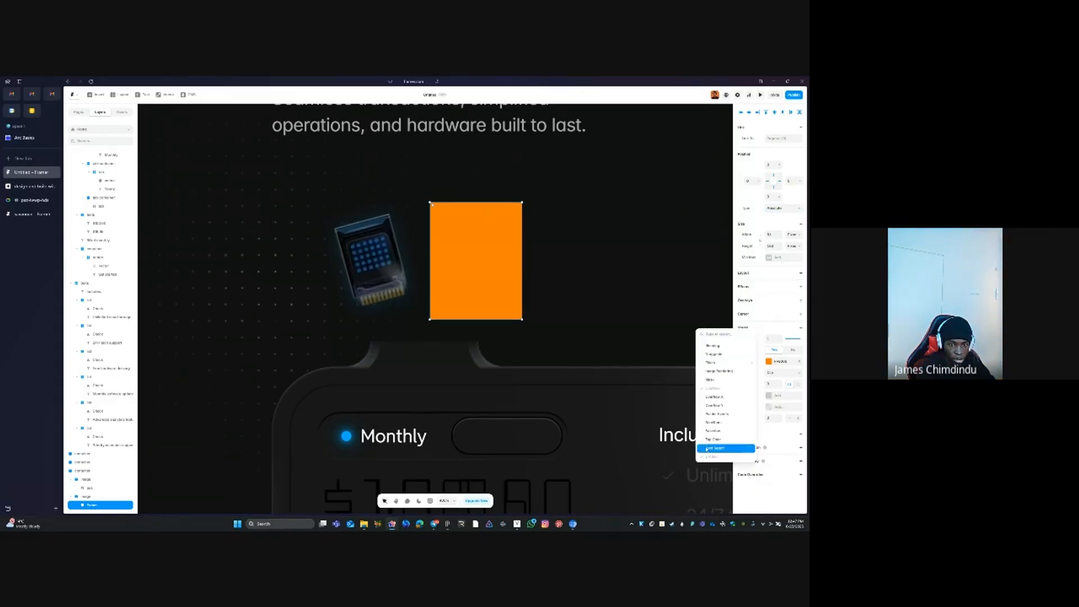
pyautogui.click(719, 346)
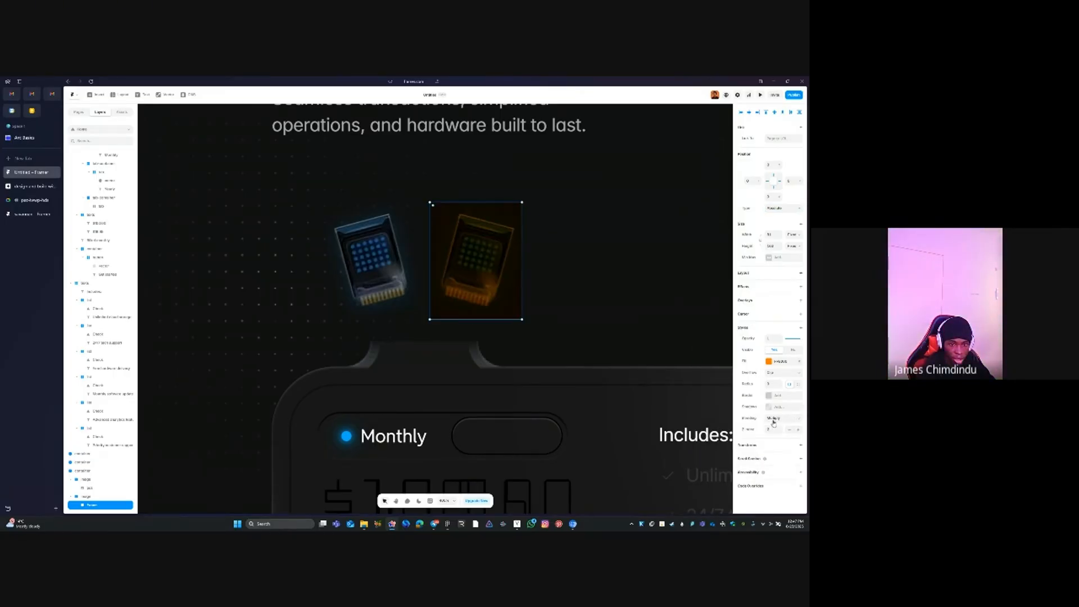
pyautogui.click(783, 418)
pyautogui.click(781, 395)
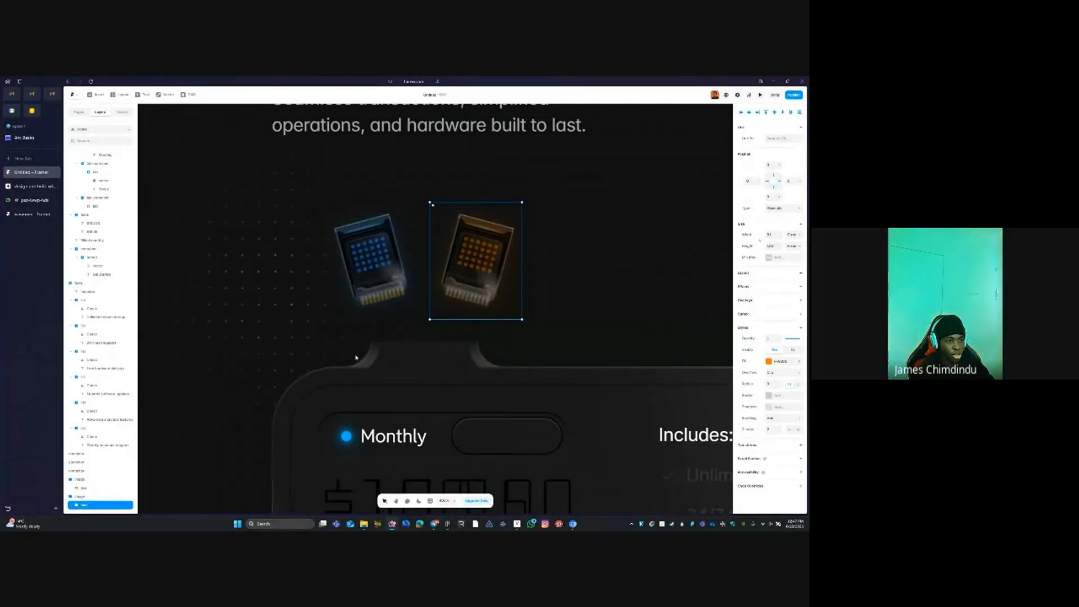
# Examine the blue and orange tilted card images within the desktop layout
pyautogui.click(646, 290)
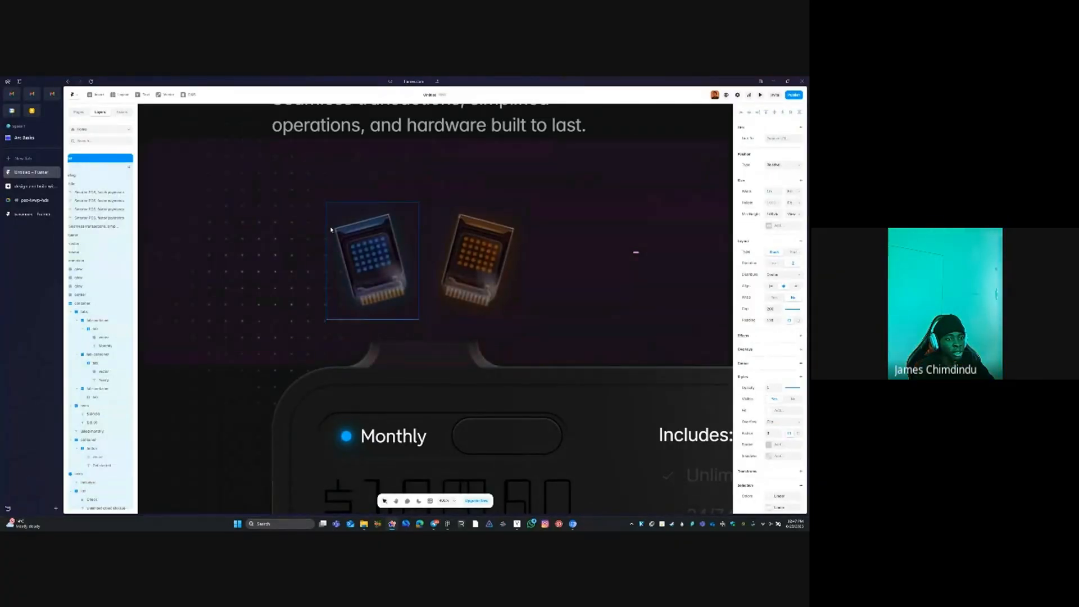
pyautogui.scroll(-3, 330, 229)
pyautogui.click(412, 237)
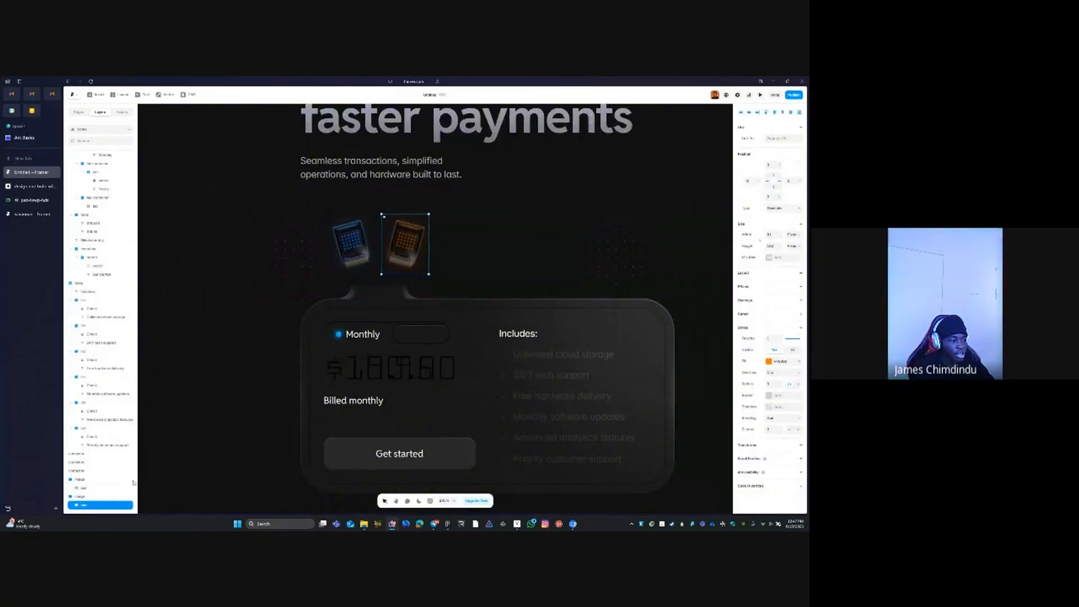
pyautogui.scroll(-2, 133, 482)
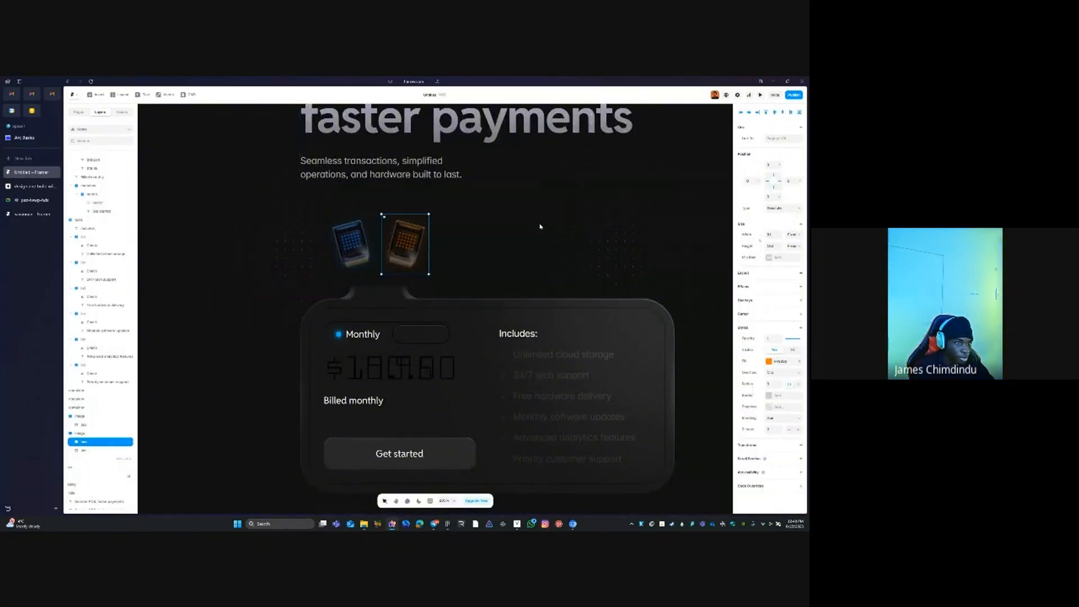
pyautogui.click(555, 214)
pyautogui.scroll(-3, 562, 207)
pyautogui.click(259, 209)
pyautogui.press('space')
pyautogui.moveTo(533, 205); pyautogui.dragTo(443, 262)
pyautogui.moveTo(390, 332); pyautogui.dragTo(423, 306)
pyautogui.scroll(-1, 437, 280)
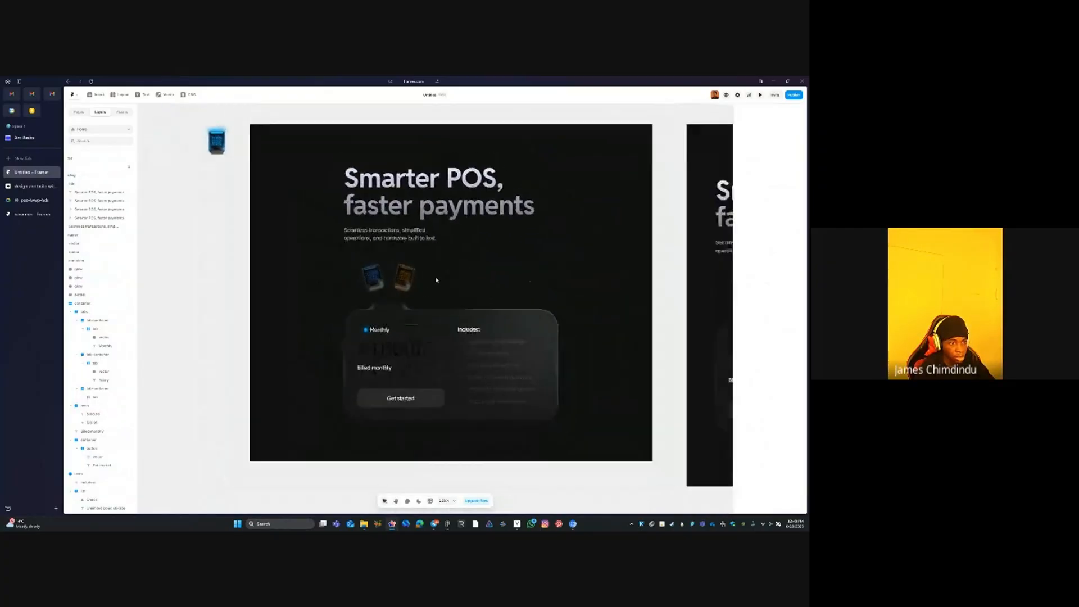
pyautogui.scroll(-2, 436, 280)
pyautogui.scroll(1, 474, 247)
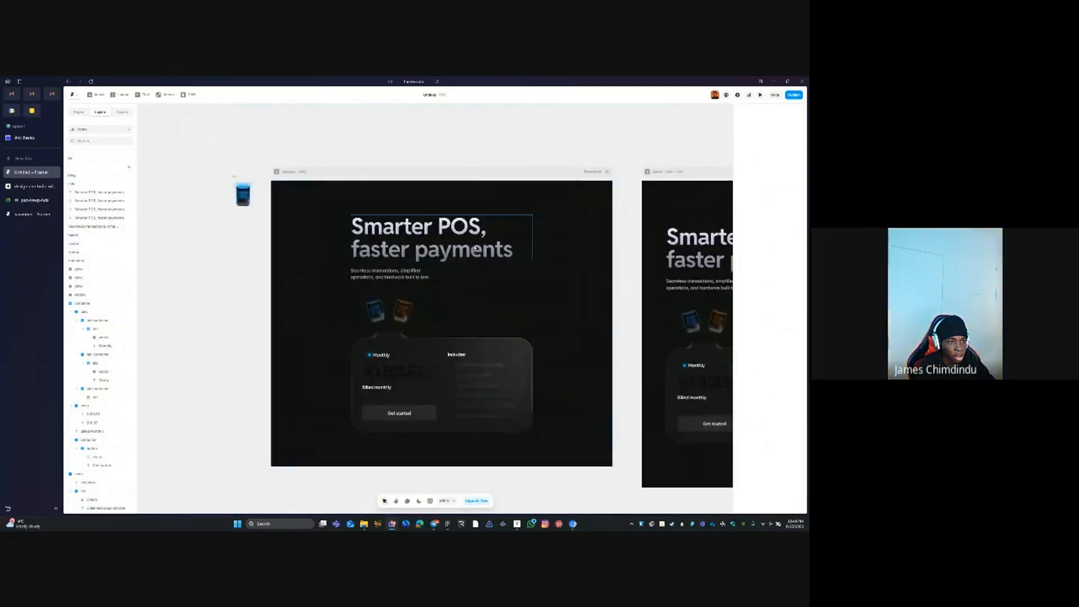
# Look up the drop shadow's size and colour on the "Smarter POS, faster payments." heading in the Figma design
pyautogui.click(475, 247)
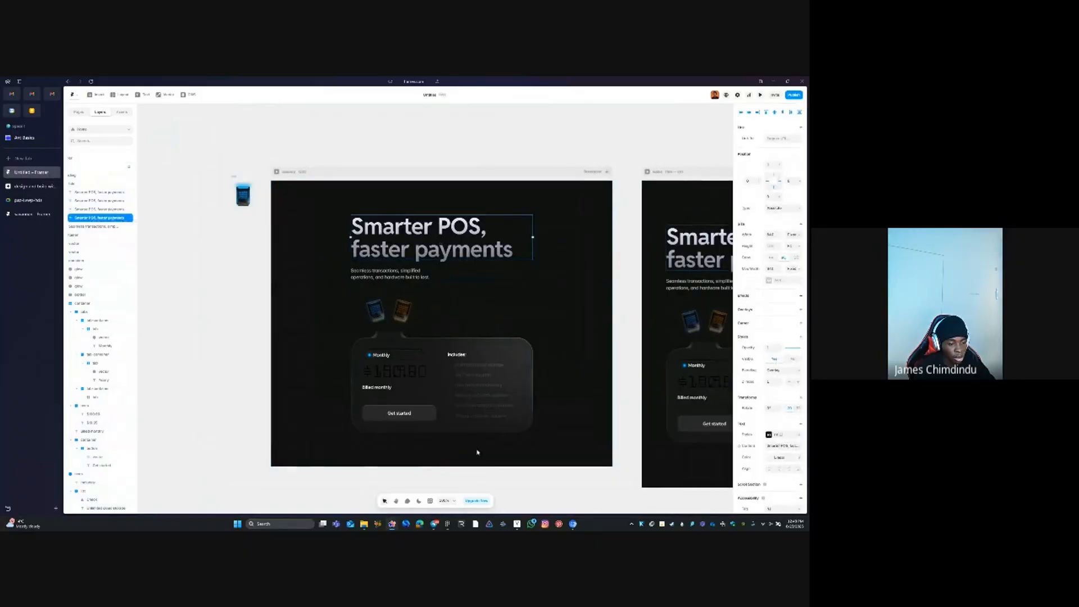
pyautogui.click(447, 523)
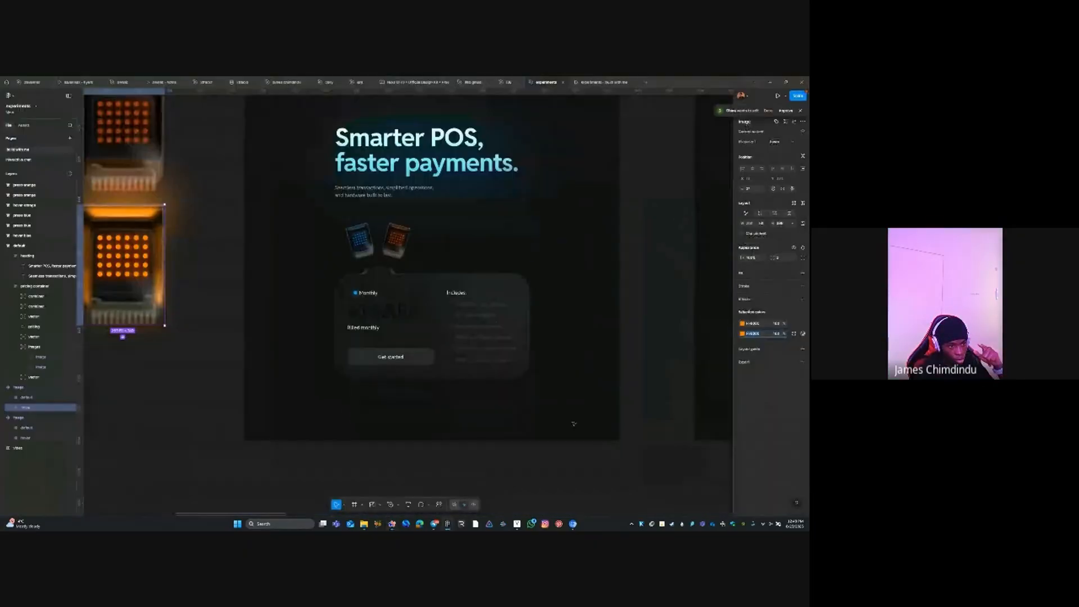
pyautogui.click(486, 167)
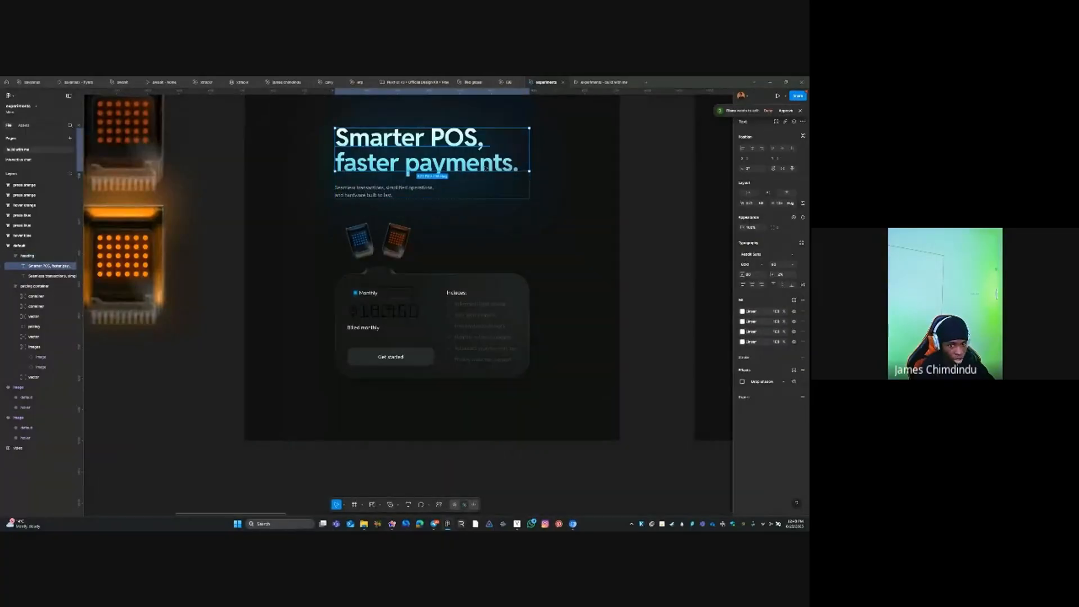
pyautogui.click(743, 382)
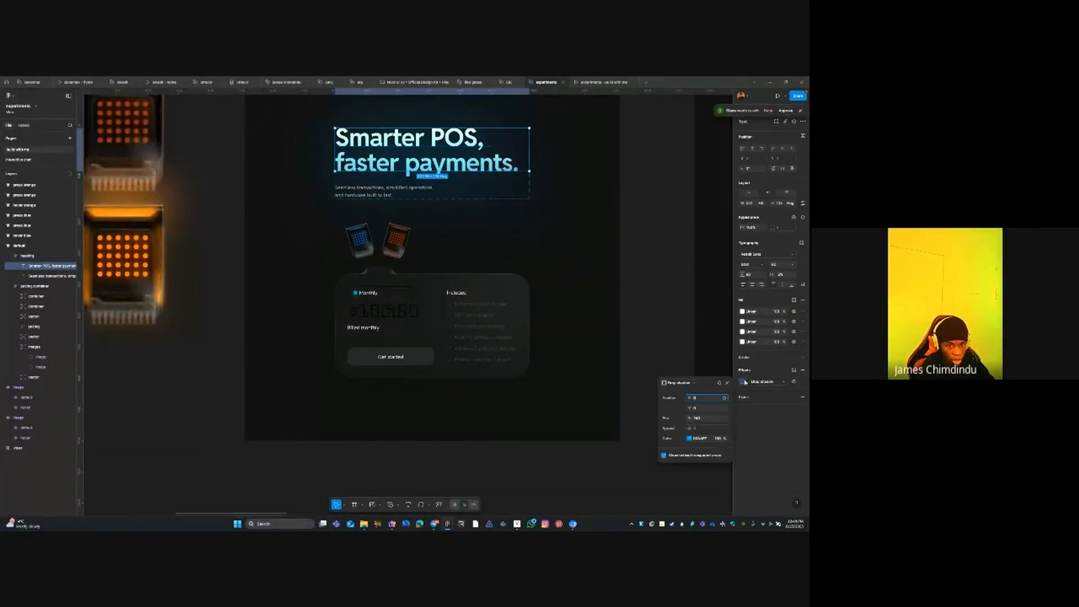
pyautogui.click(704, 420)
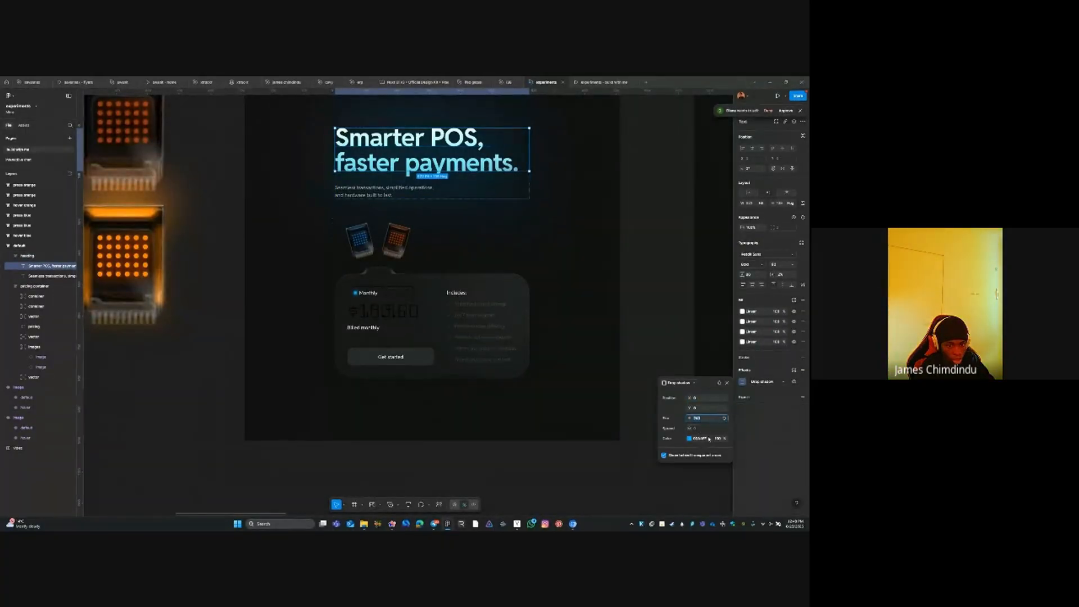
pyautogui.click(699, 438)
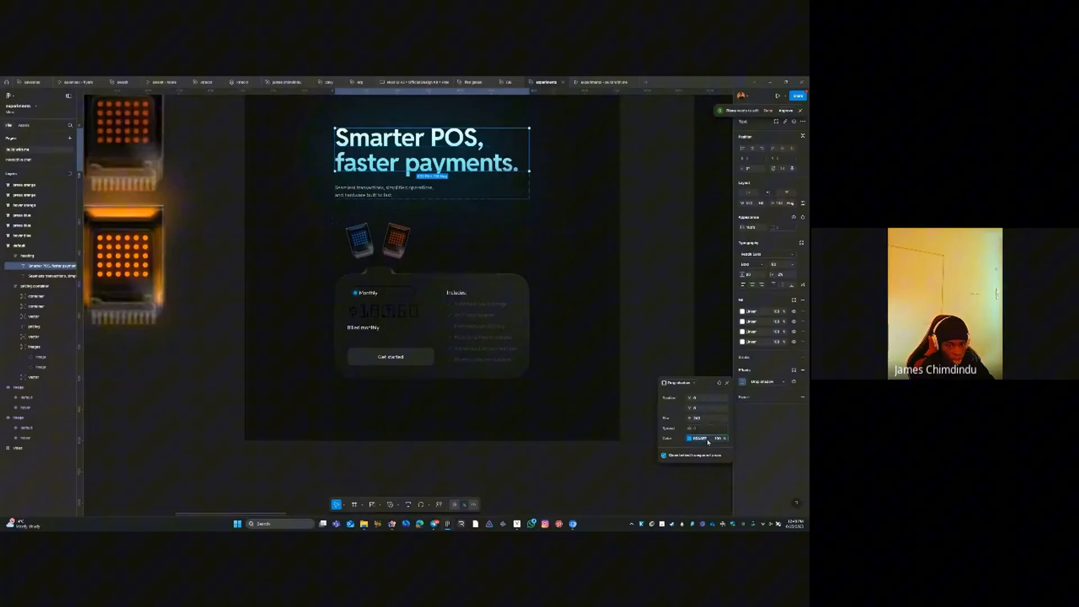
pyautogui.click(549, 448)
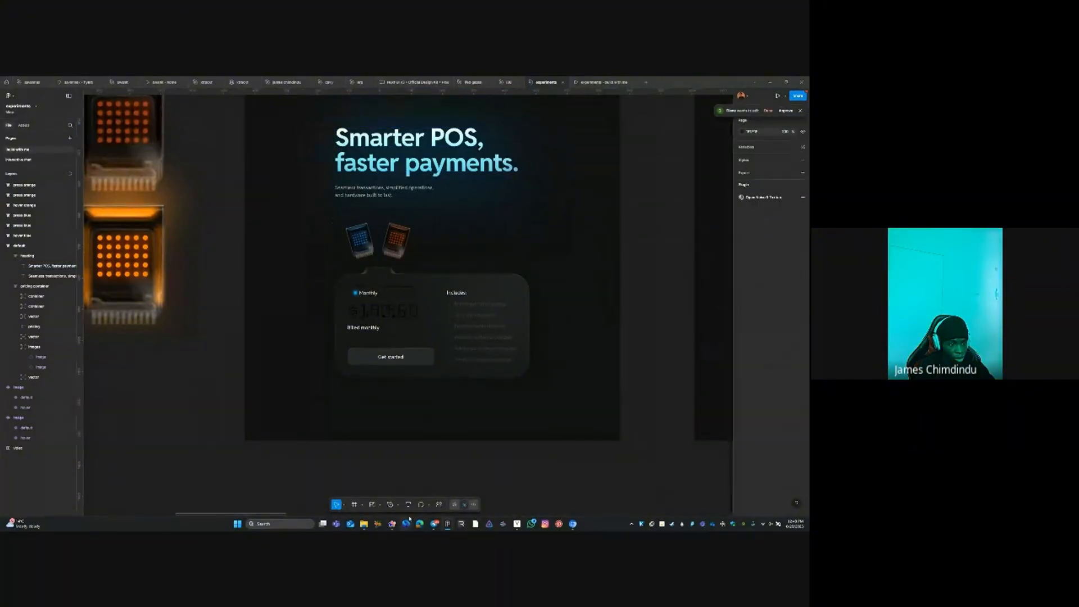
# In Framer, try a box shadow on the heading's title stack with the design's blue at 100% opacity and a blur of 240
pyautogui.click(392, 524)
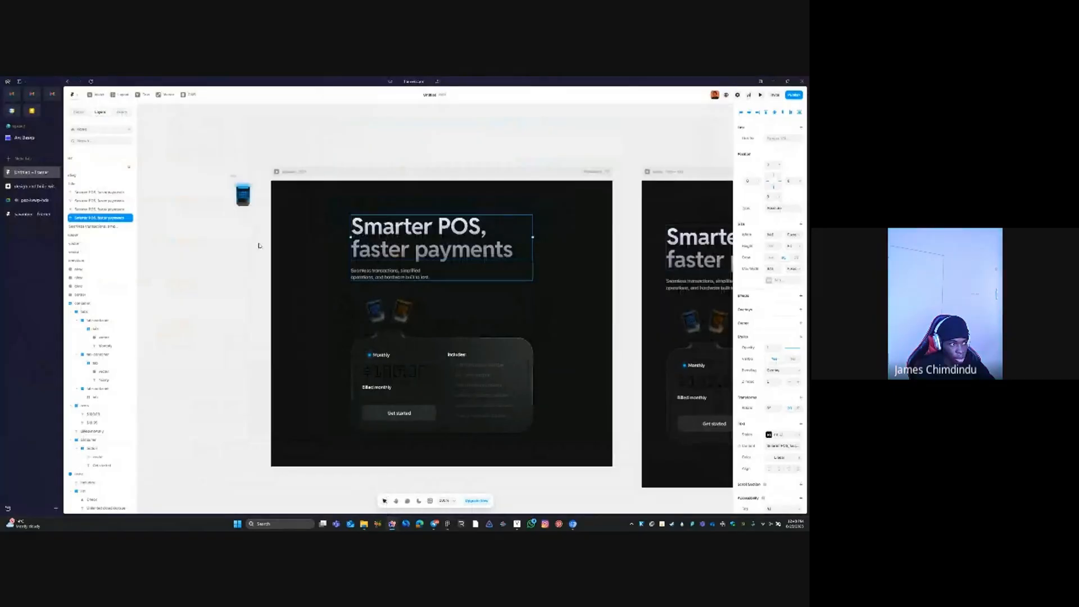
pyautogui.click(76, 184)
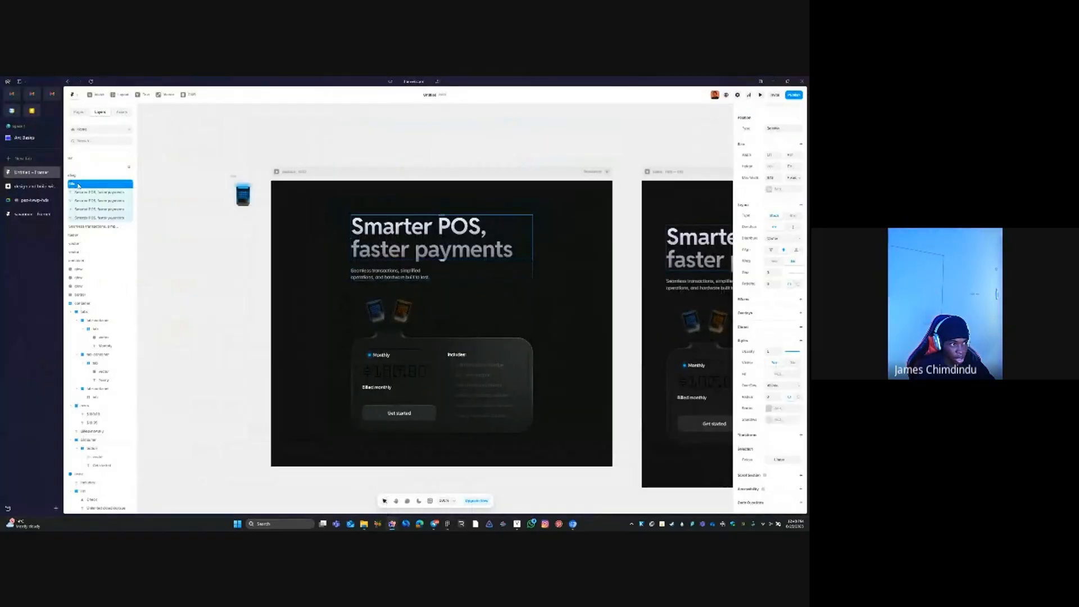
pyautogui.click(769, 420)
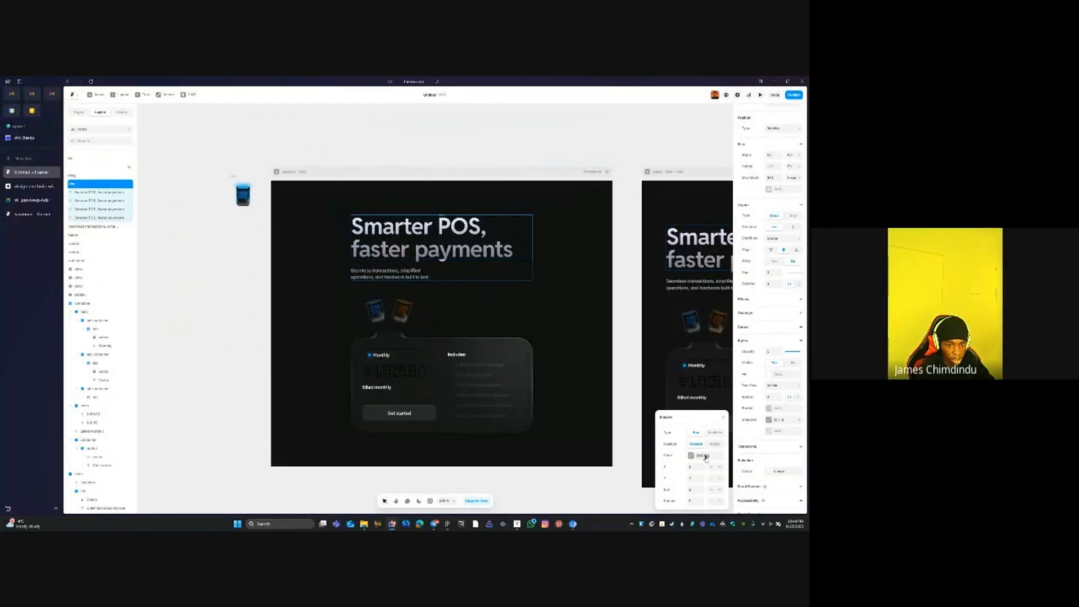
pyautogui.click(702, 456)
pyautogui.click(697, 476)
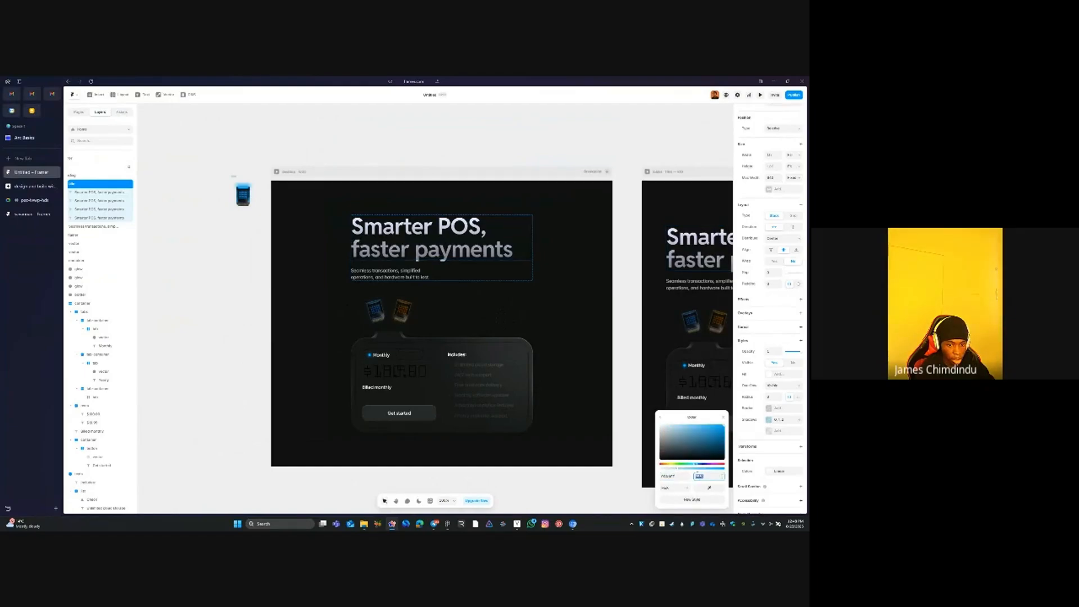
pyautogui.write('100')
pyautogui.press('Tab')
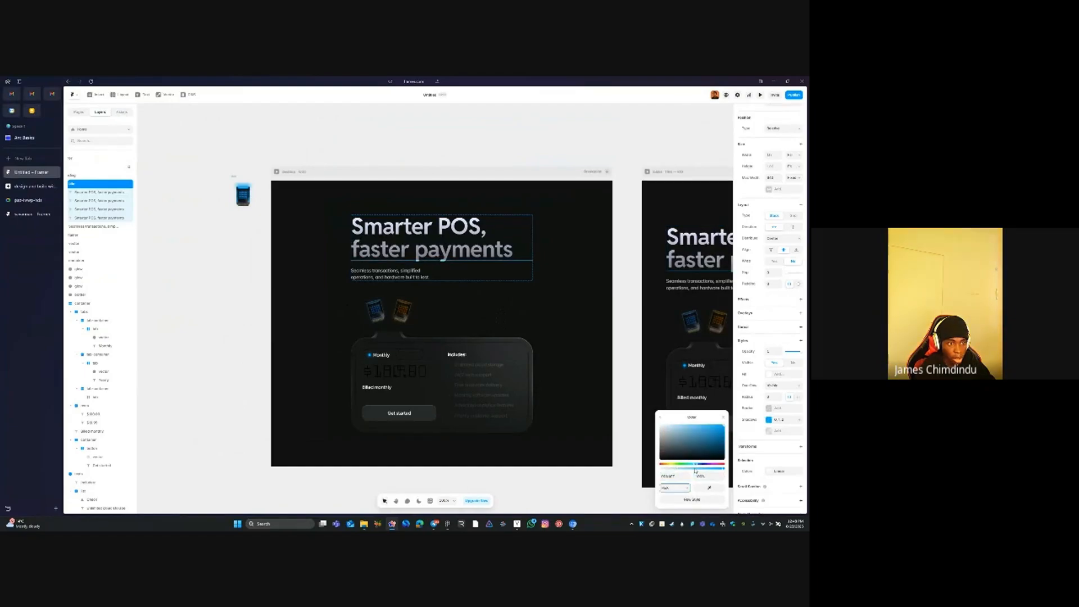
pyautogui.click(661, 418)
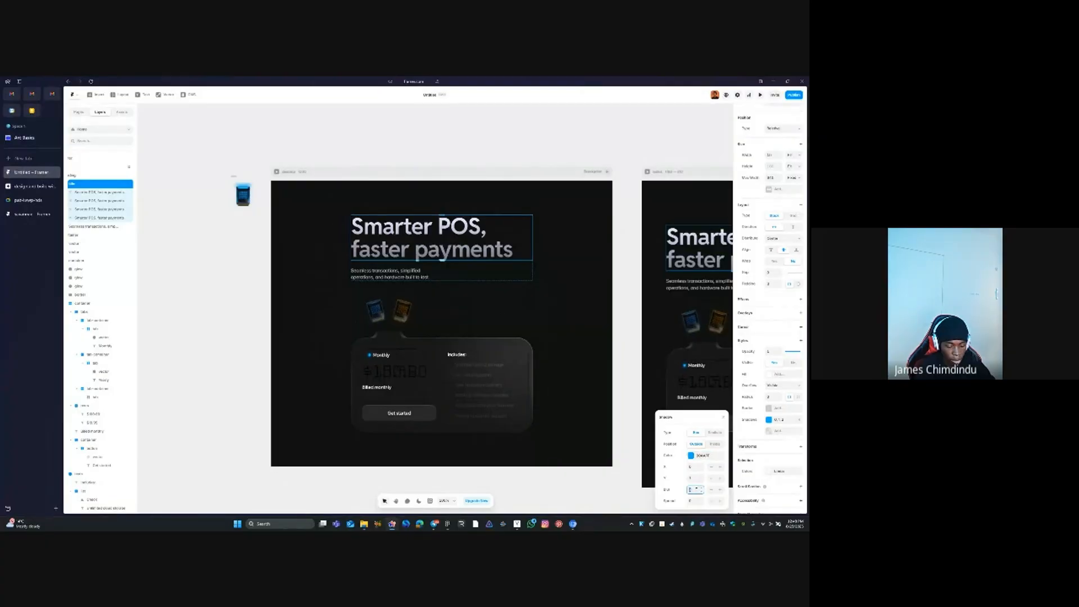
pyautogui.press('Tab')
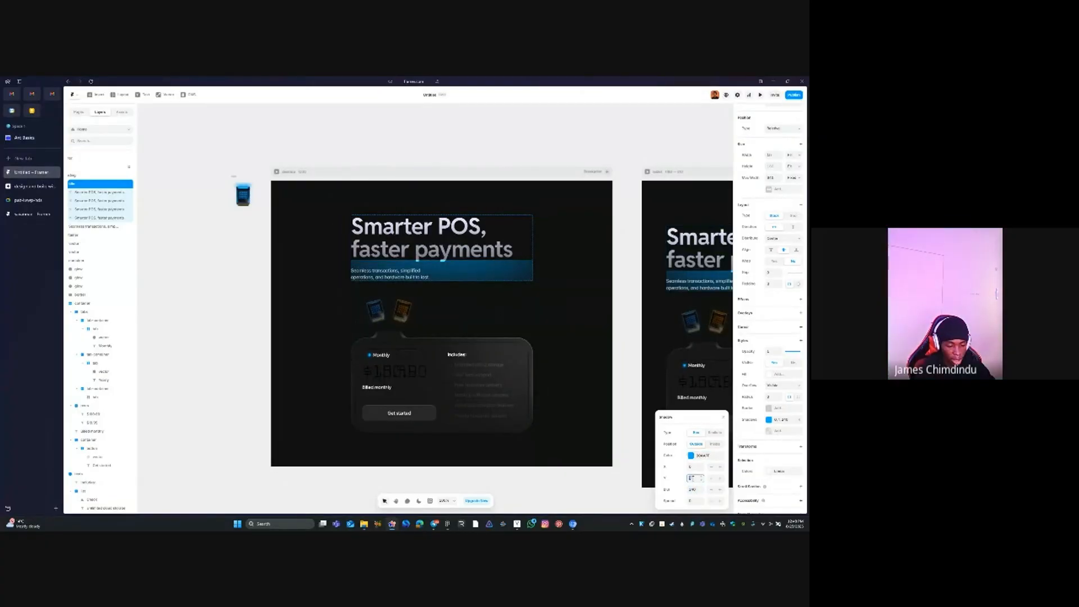
pyautogui.press('Tab')
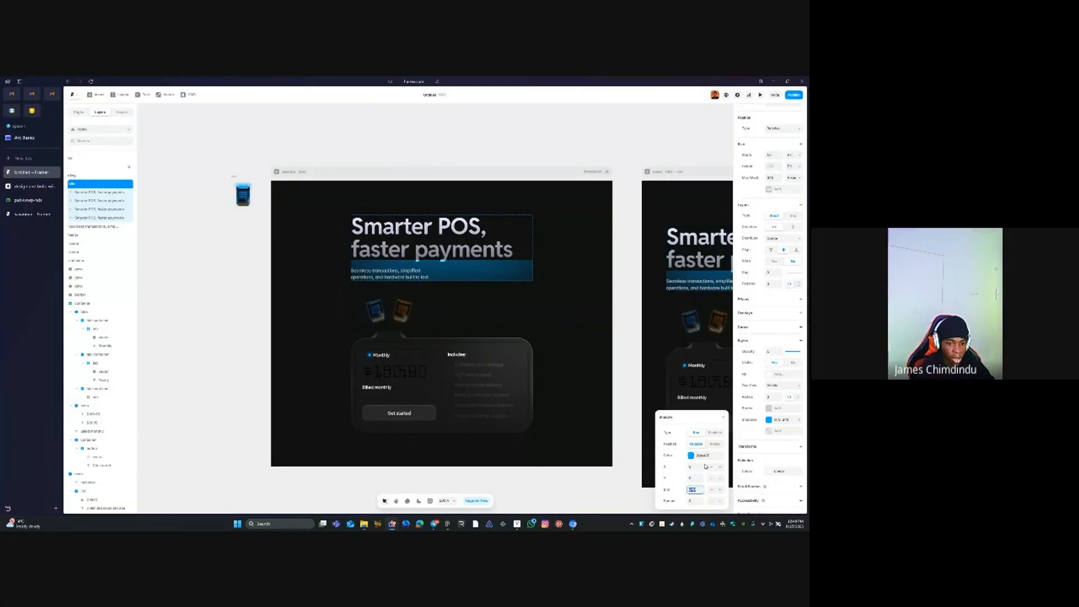
# Try the Realistic type for the title stack's shadow, switch back to Box, and remove the shadow
pyautogui.click(716, 432)
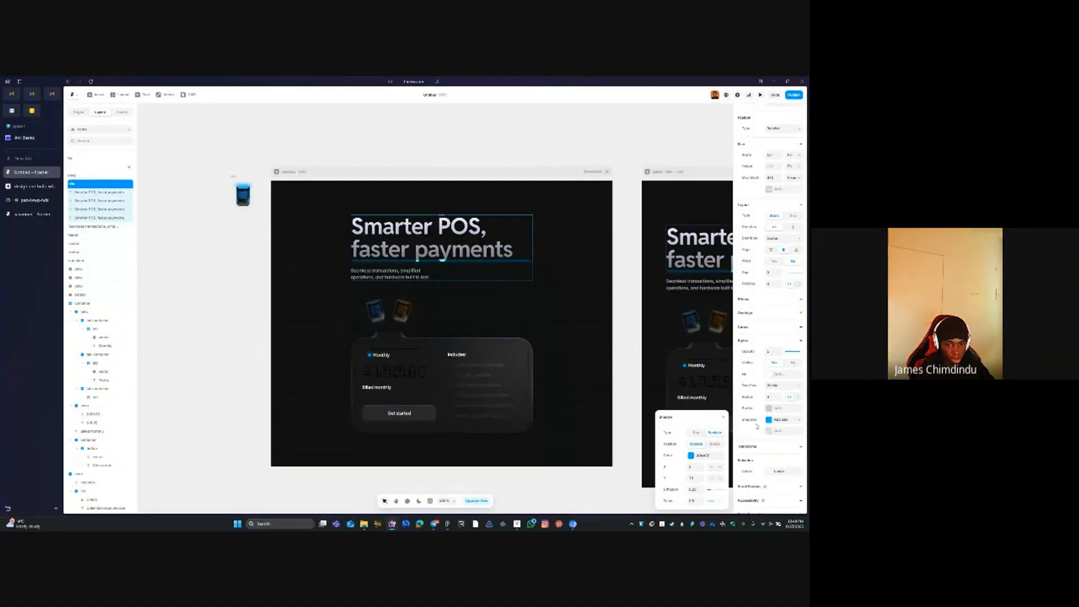
pyautogui.click(696, 432)
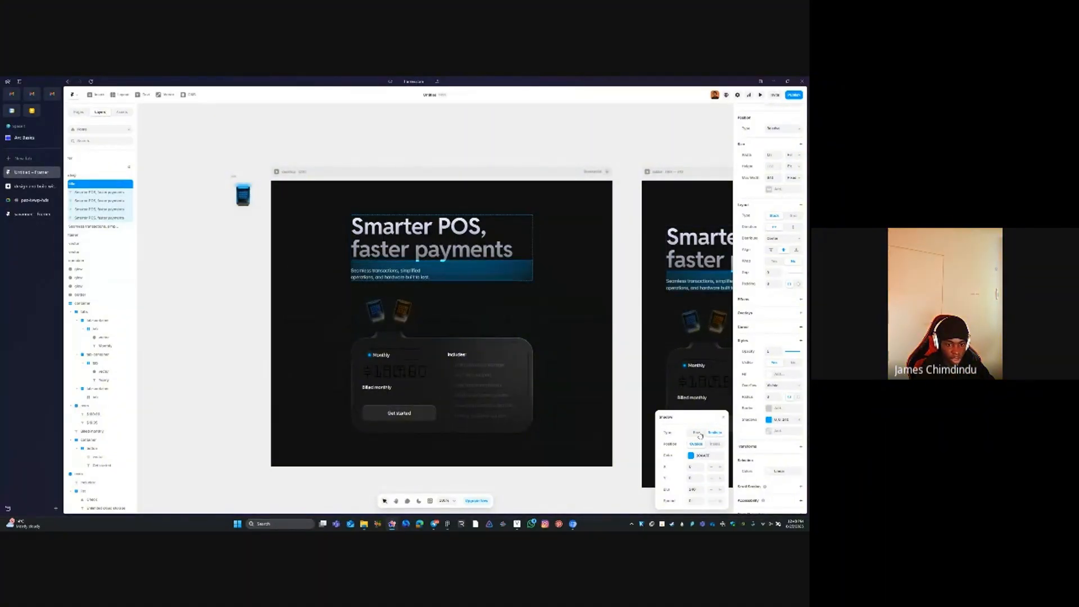
pyautogui.rightClick(771, 422)
pyautogui.click(779, 426)
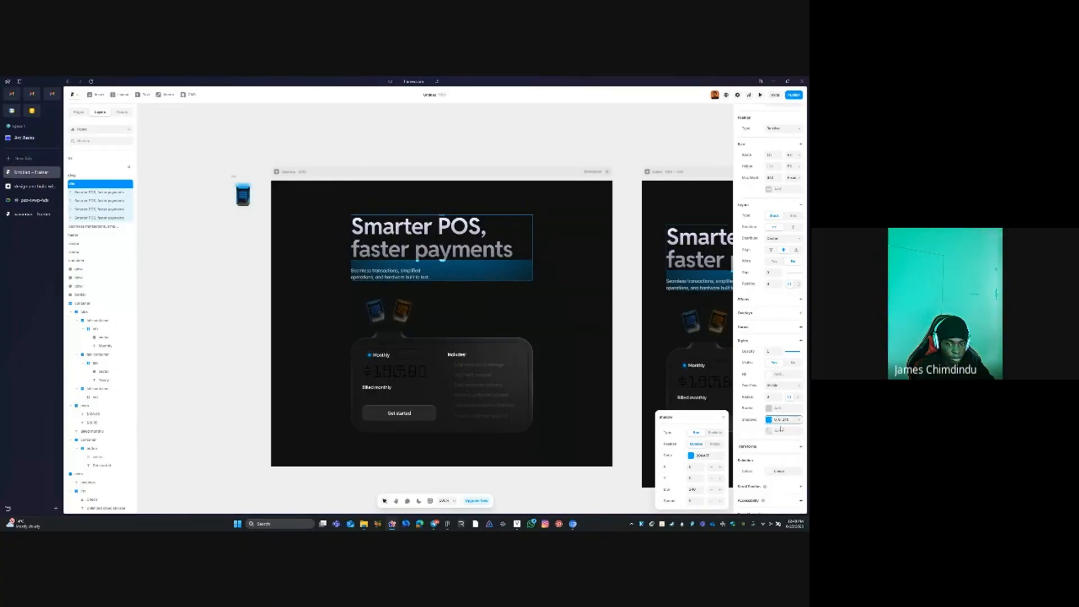
pyautogui.click(799, 421)
# Add a text shadow to the first "Smarter POS, faster payments" layer in the title stack
pyautogui.click(97, 193)
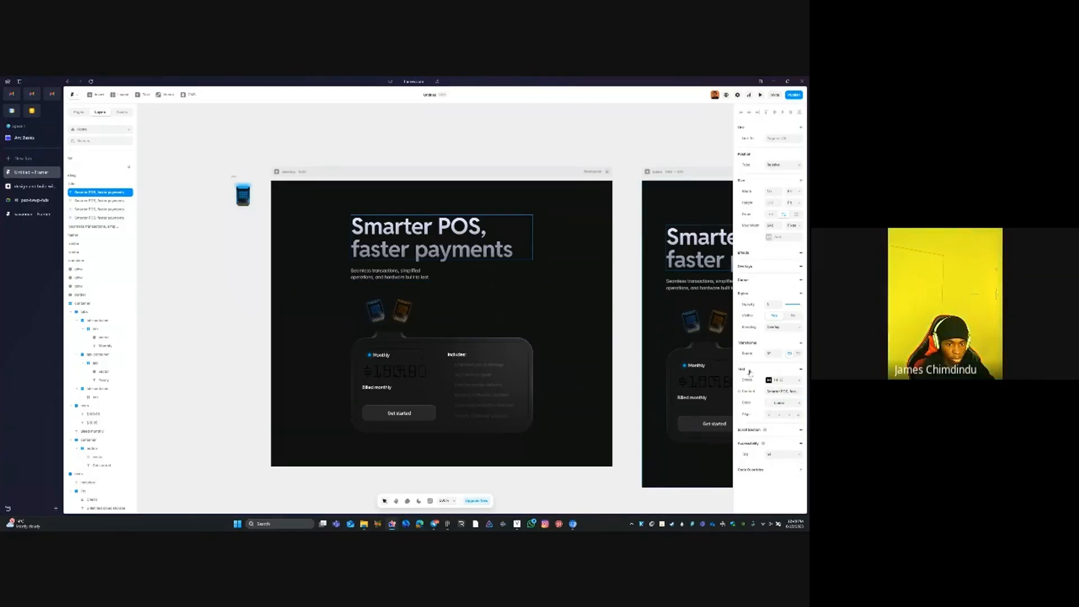
pyautogui.click(749, 296)
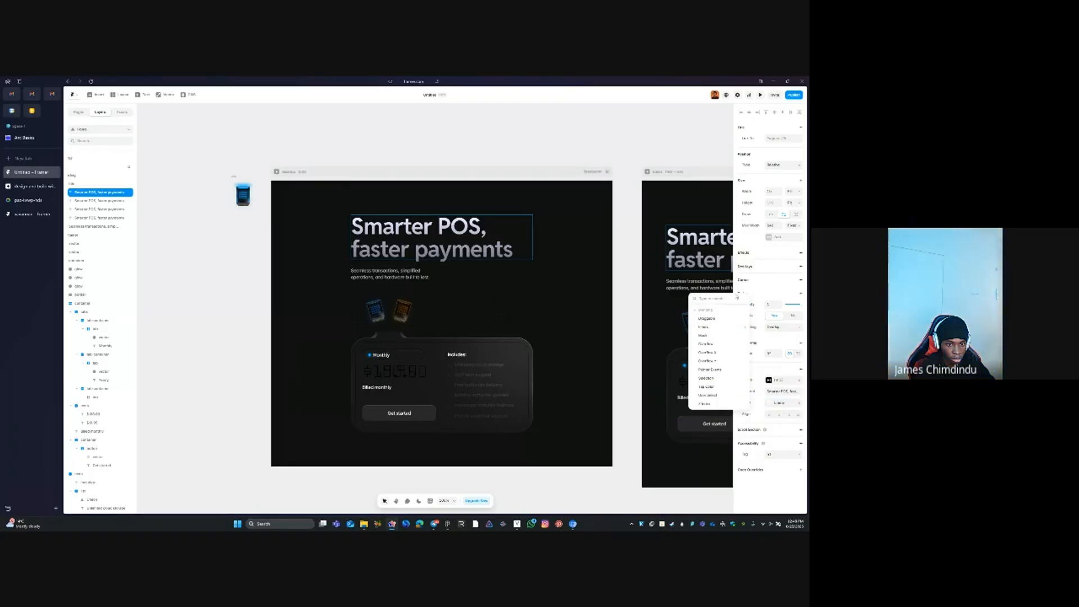
pyautogui.click(741, 294)
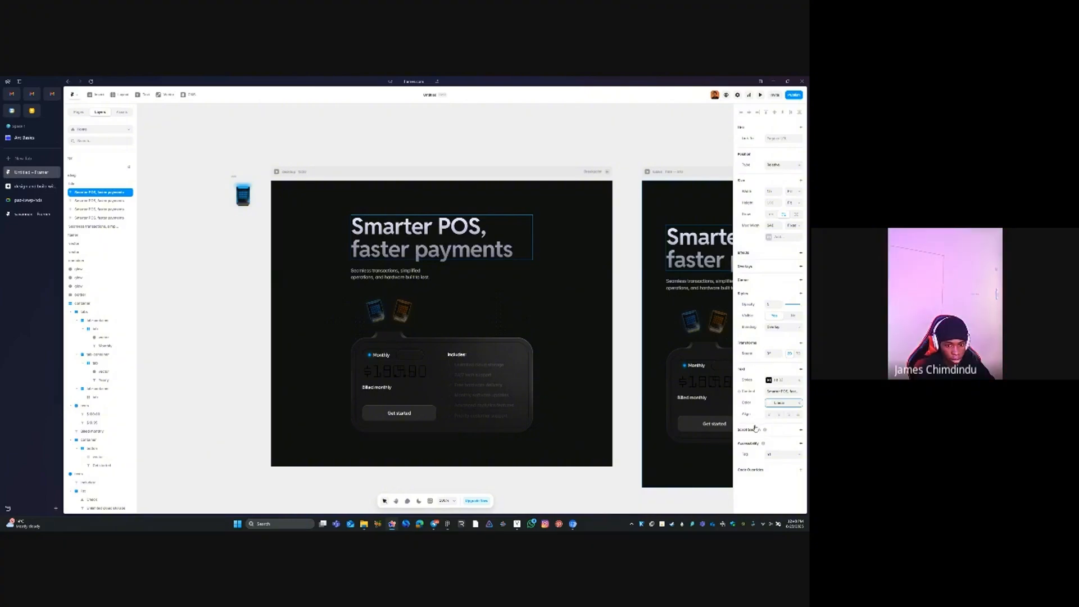
pyautogui.click(749, 368)
pyautogui.click(758, 398)
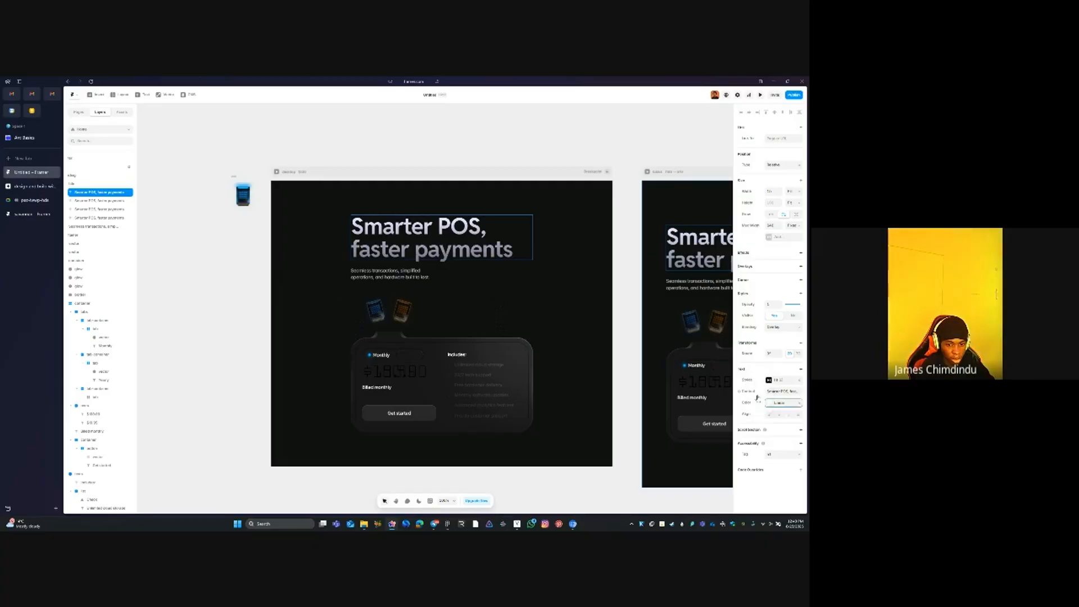
pyautogui.rightClick(770, 427)
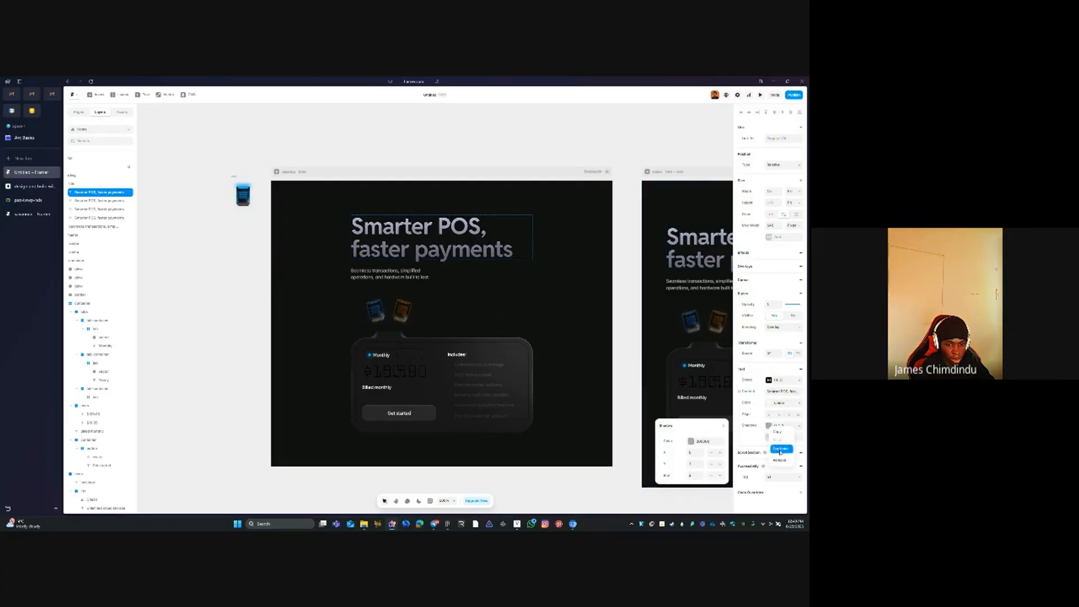
pyautogui.click(778, 450)
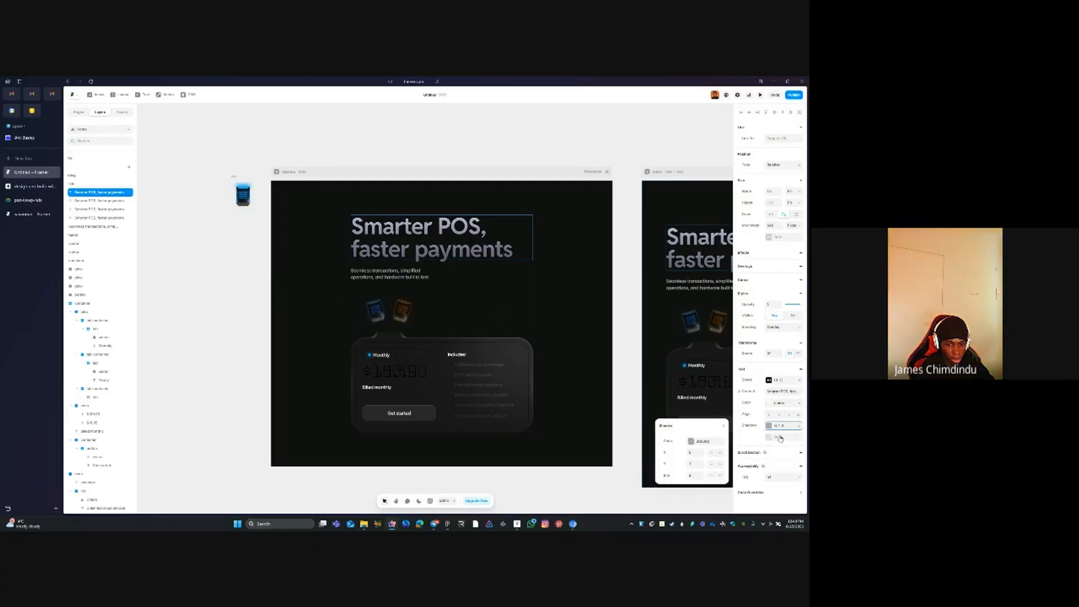
# Open the text shadow's colour for editing, then switch to Figma and look up the matching heading's drop shadow settings
pyautogui.click(691, 441)
pyautogui.press('BackSpace')
pyautogui.press('Tab')
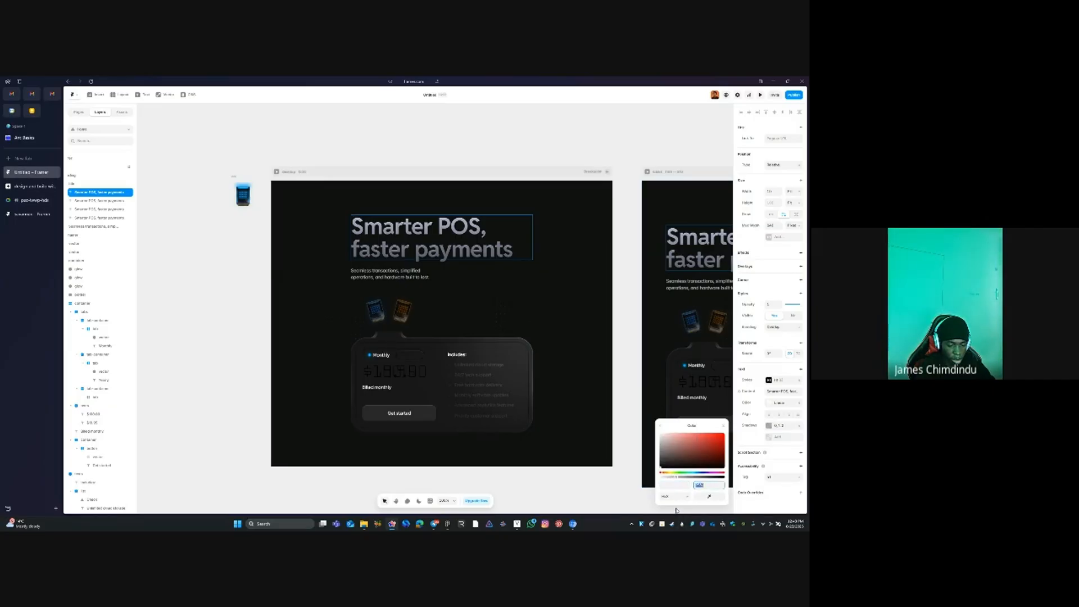
pyautogui.click(672, 496)
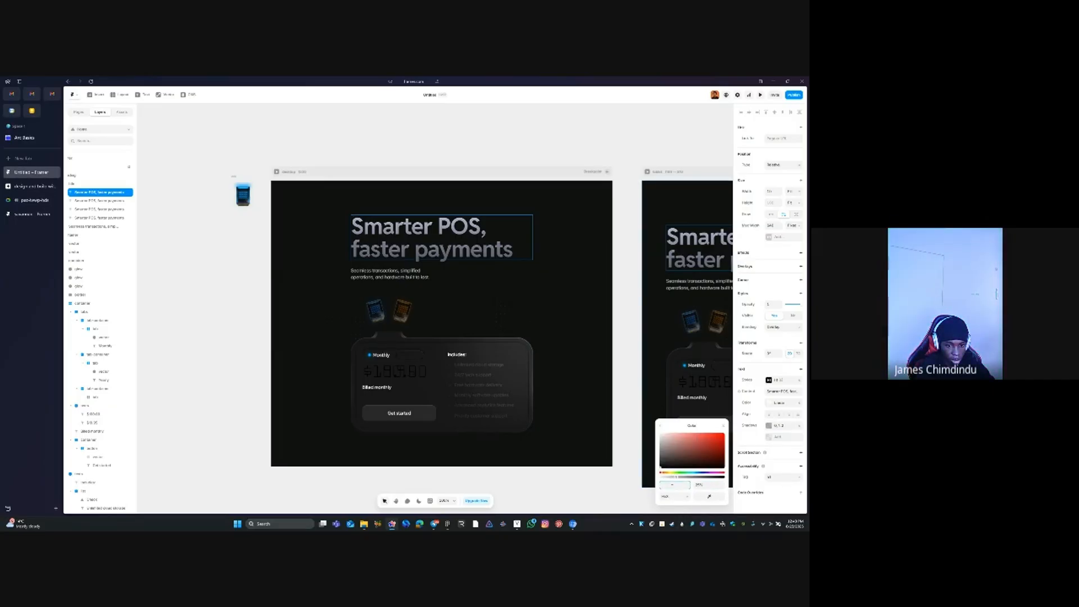
pyautogui.click(448, 524)
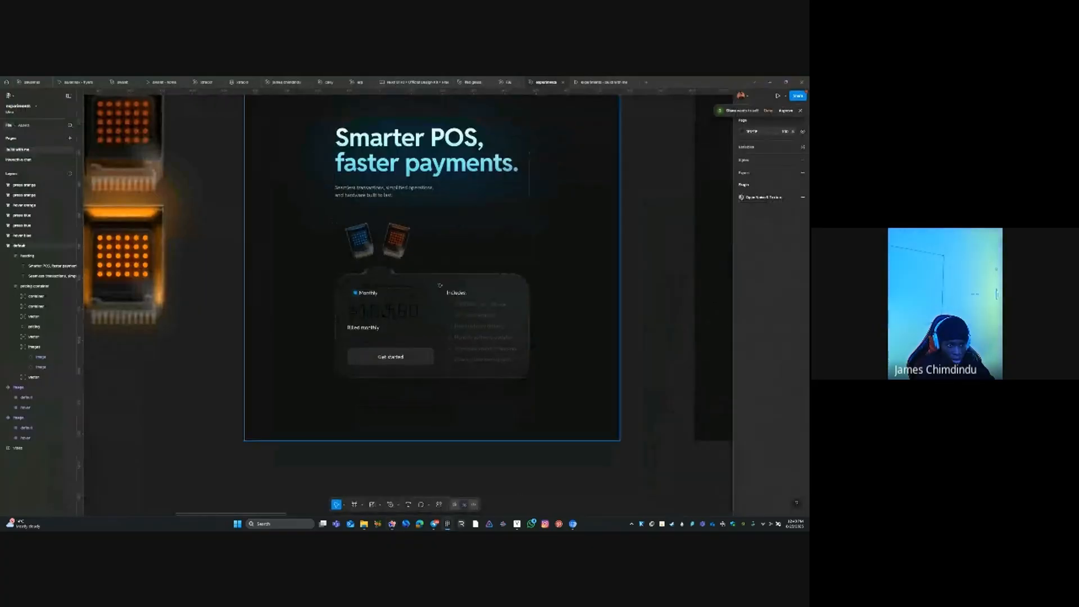
pyautogui.click(405, 143)
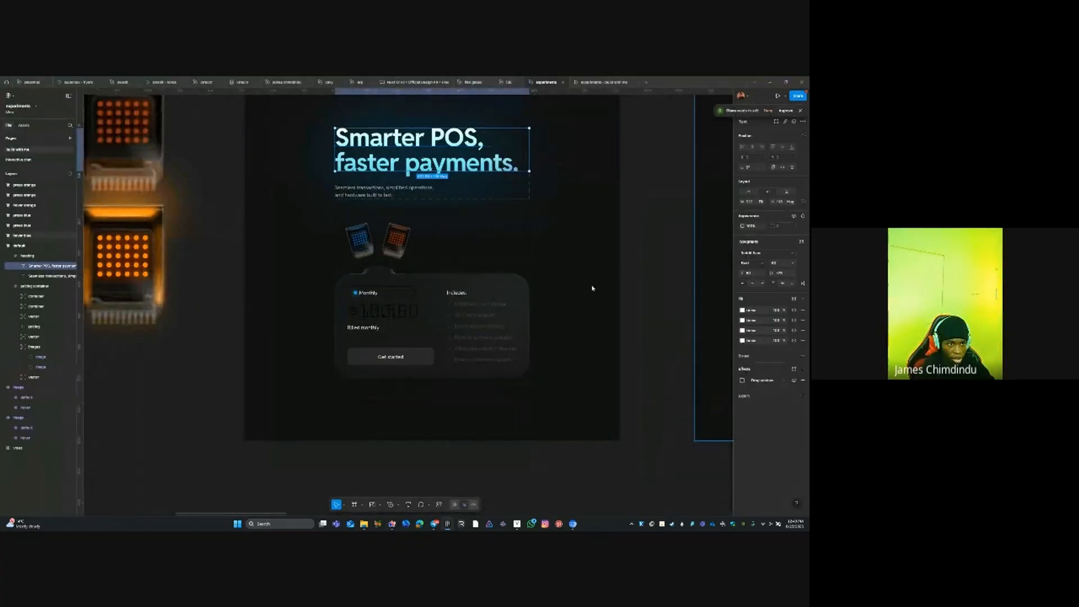
pyautogui.click(742, 380)
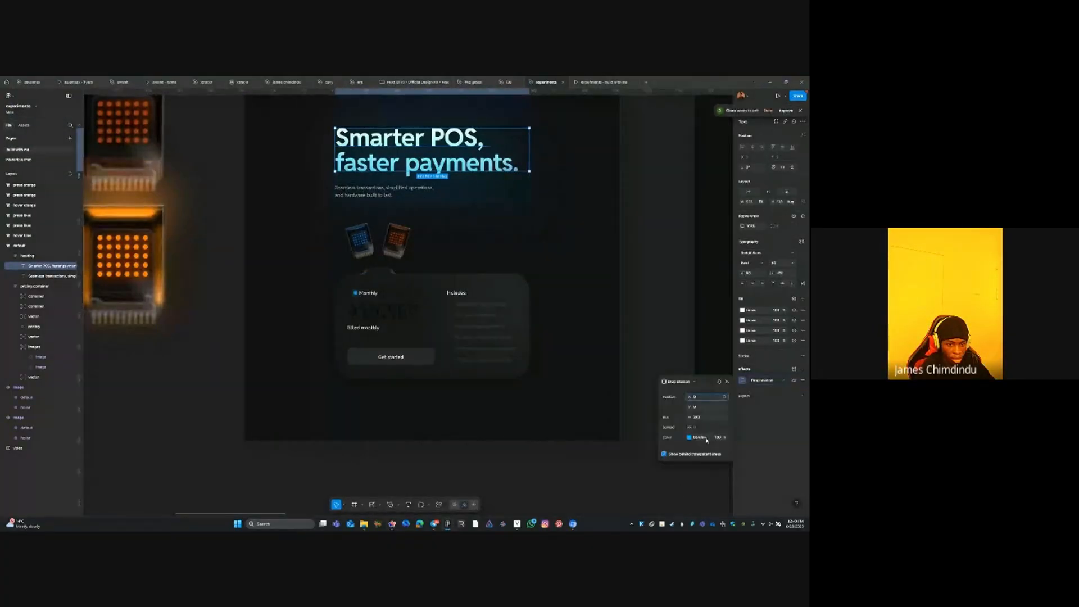
# Back in Framer, set the heading's text shadow to the Figma design's blue at 100% opacity
pyautogui.hotkey('alt', 'Tab')
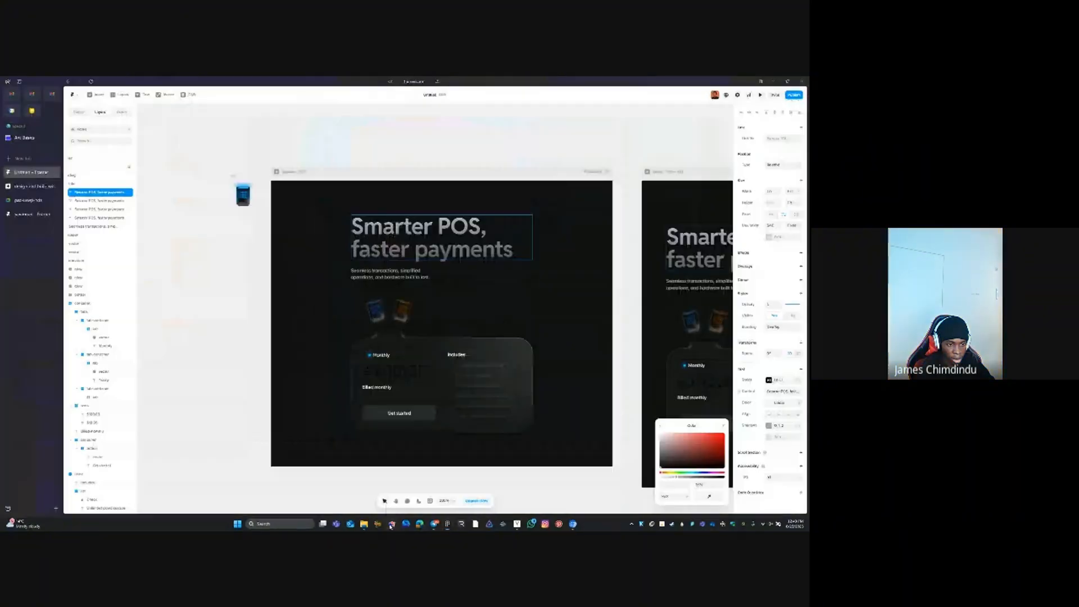
pyautogui.hotkey('ctrl', 'v')
pyautogui.click(696, 484)
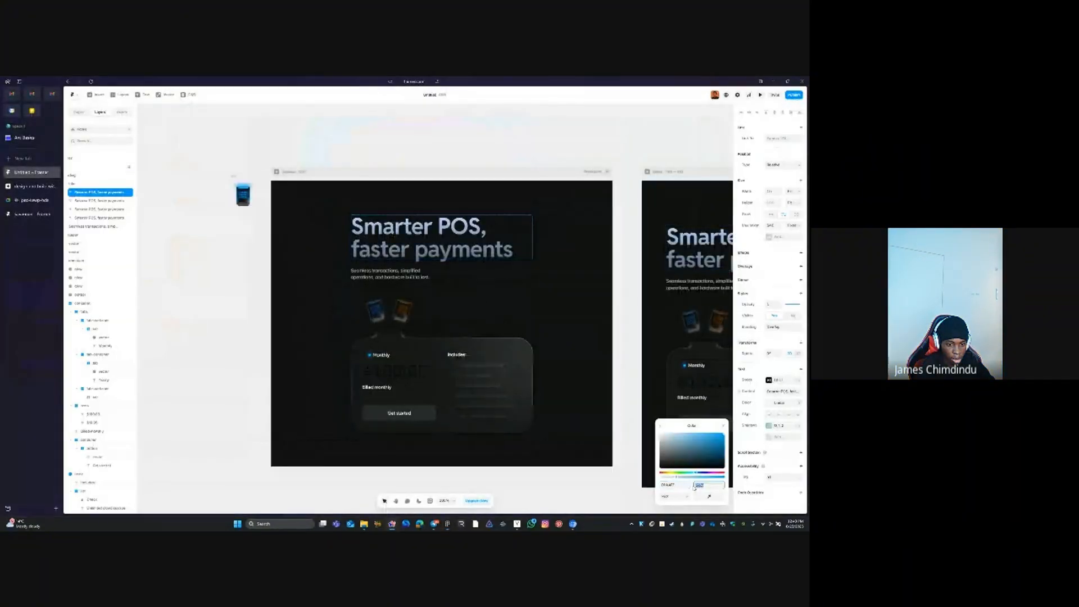
pyautogui.write('100')
pyautogui.press('Tab')
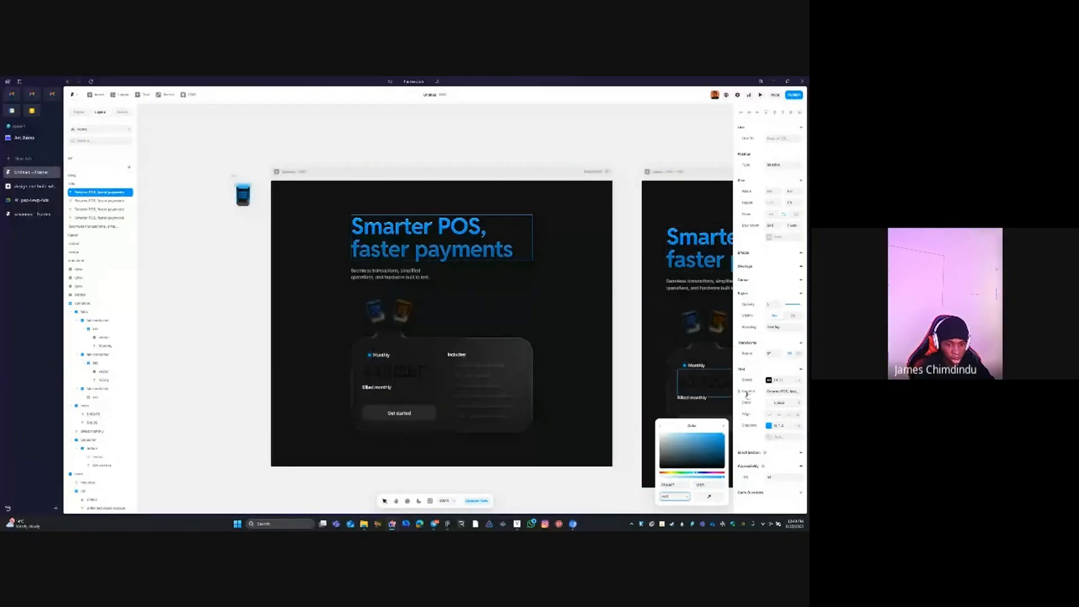
# Set the blur of the heading's text shadow to 240 and check its offset settings
pyautogui.click(768, 427)
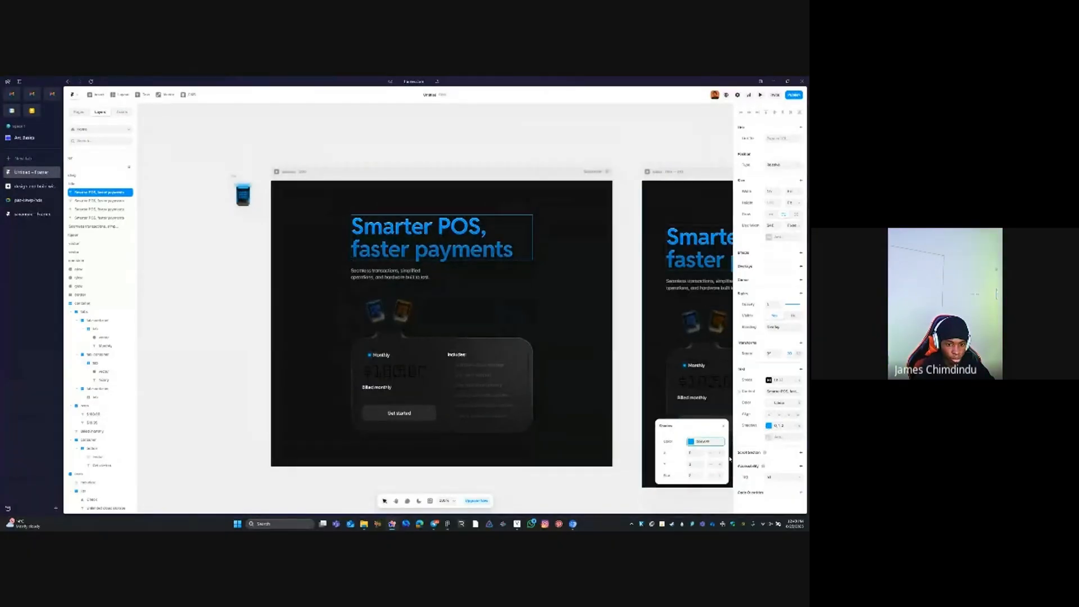
pyautogui.click(695, 473)
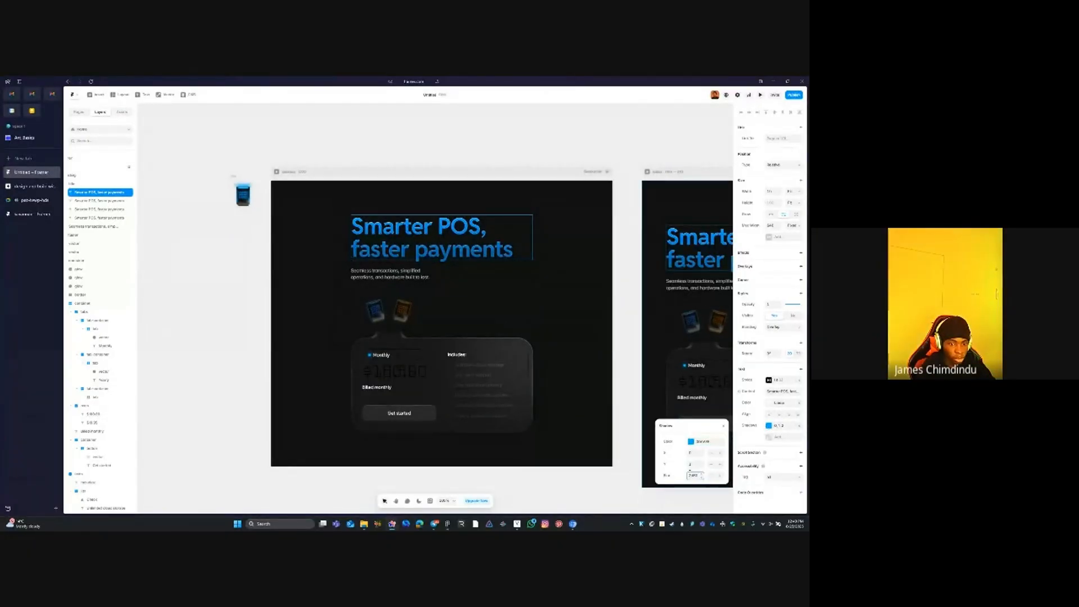
pyautogui.click(691, 441)
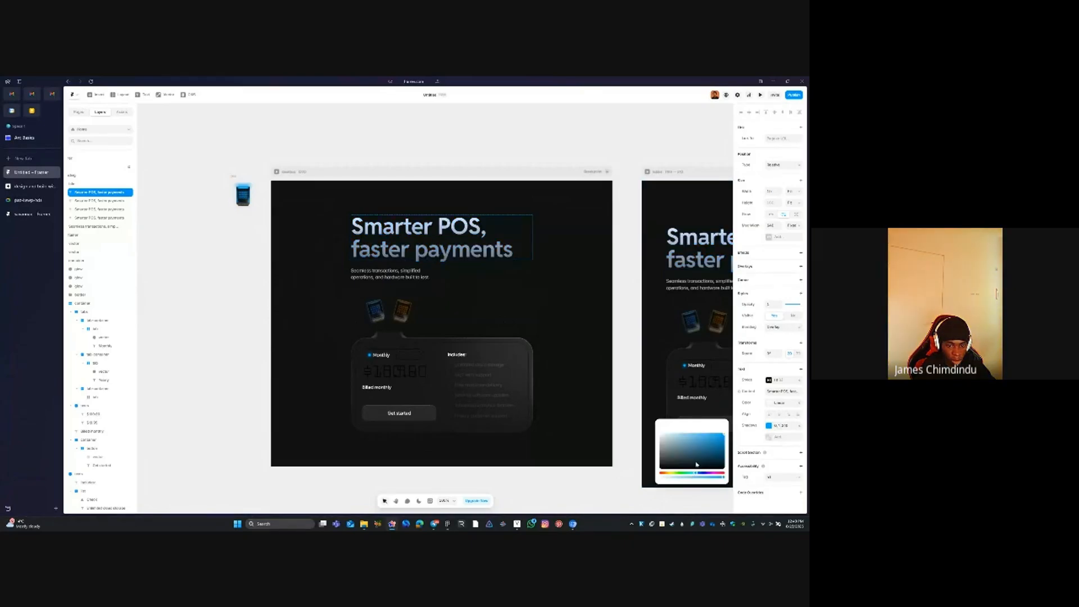
pyautogui.click(772, 427)
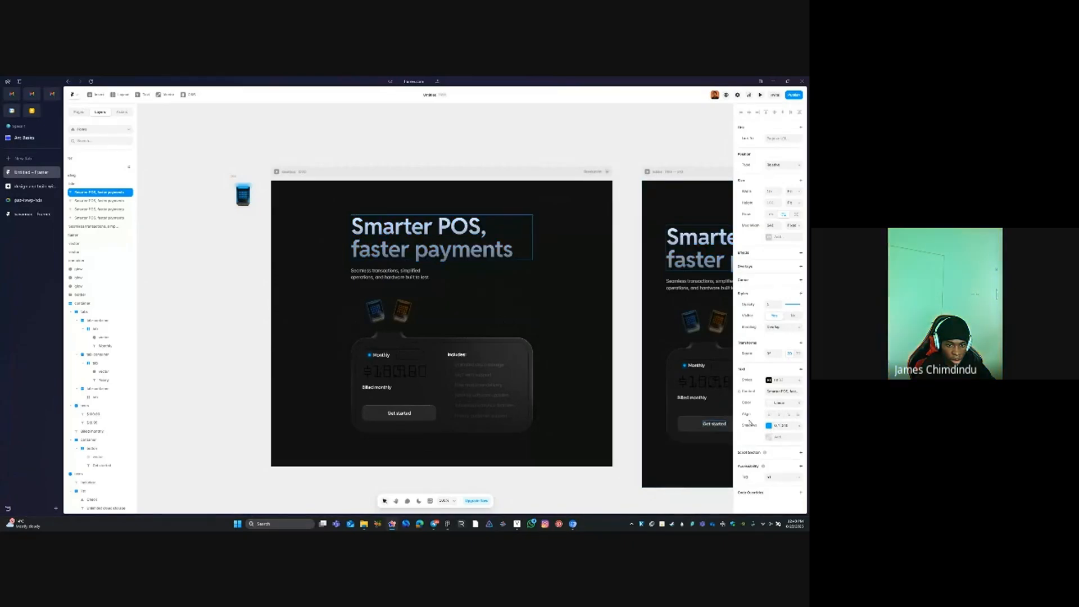
pyautogui.click(771, 427)
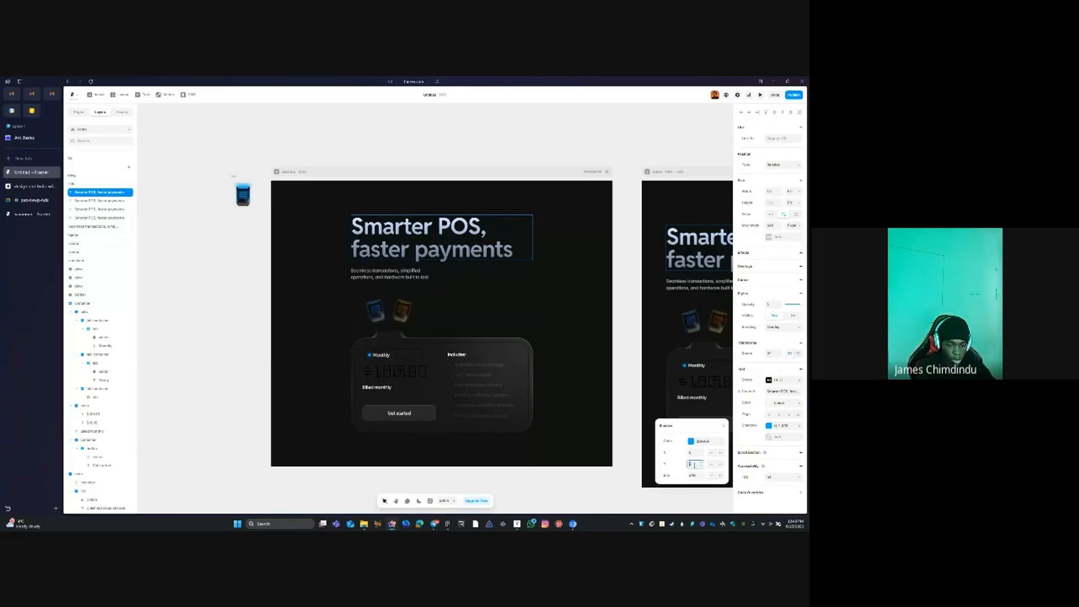
pyautogui.click(447, 129)
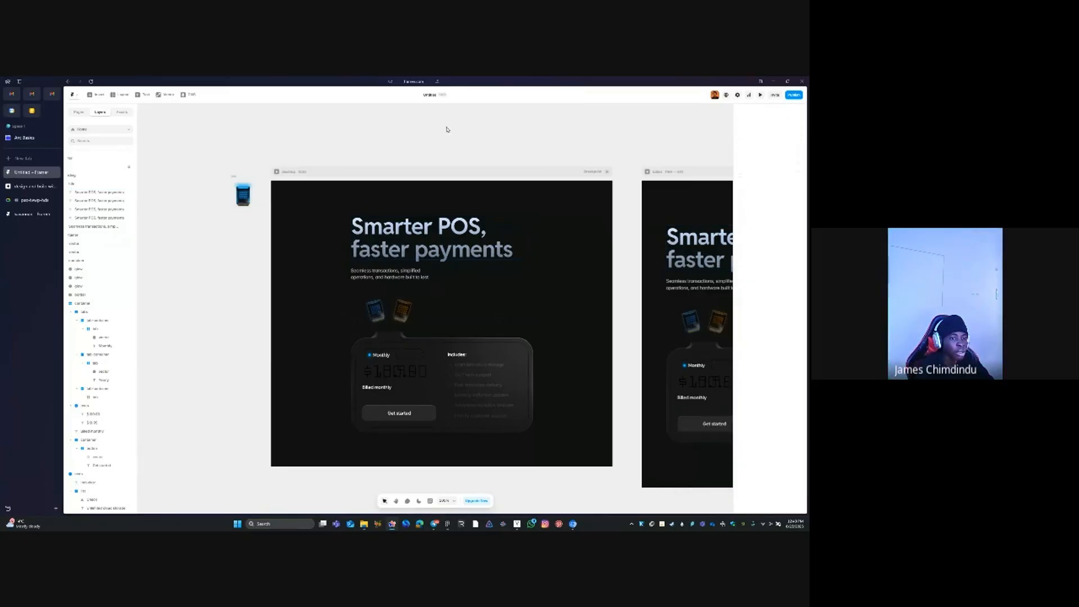
# Go through the four stacked heading text layers and check the settings of each
pyautogui.click(433, 242)
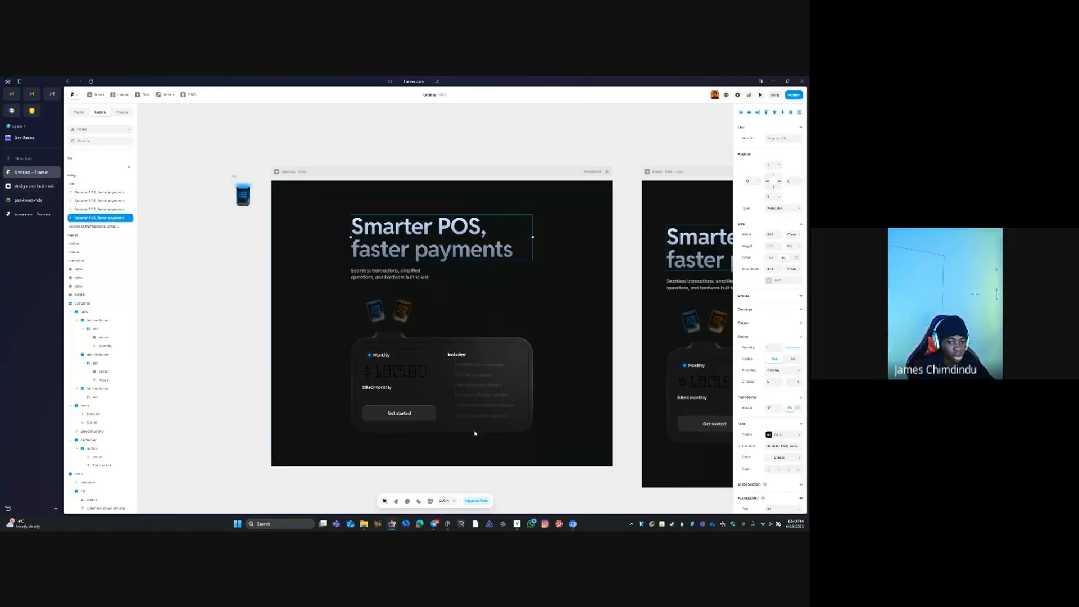
pyautogui.click(101, 210)
pyautogui.click(102, 202)
pyautogui.click(101, 193)
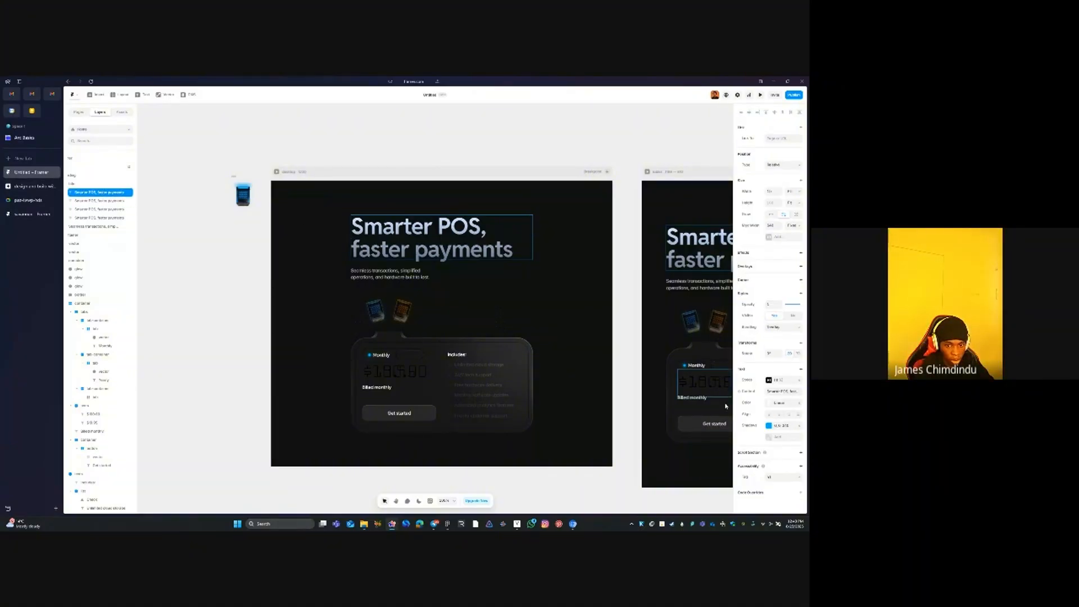
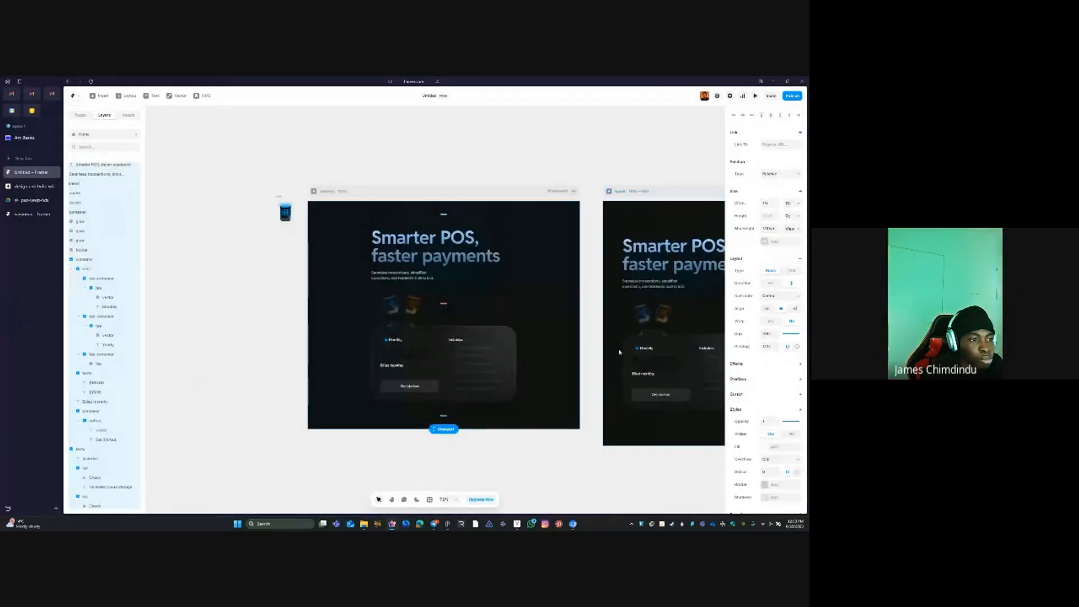
# Turn the desktop pricing section into a component named "container"
pyautogui.rightClick(325, 265)
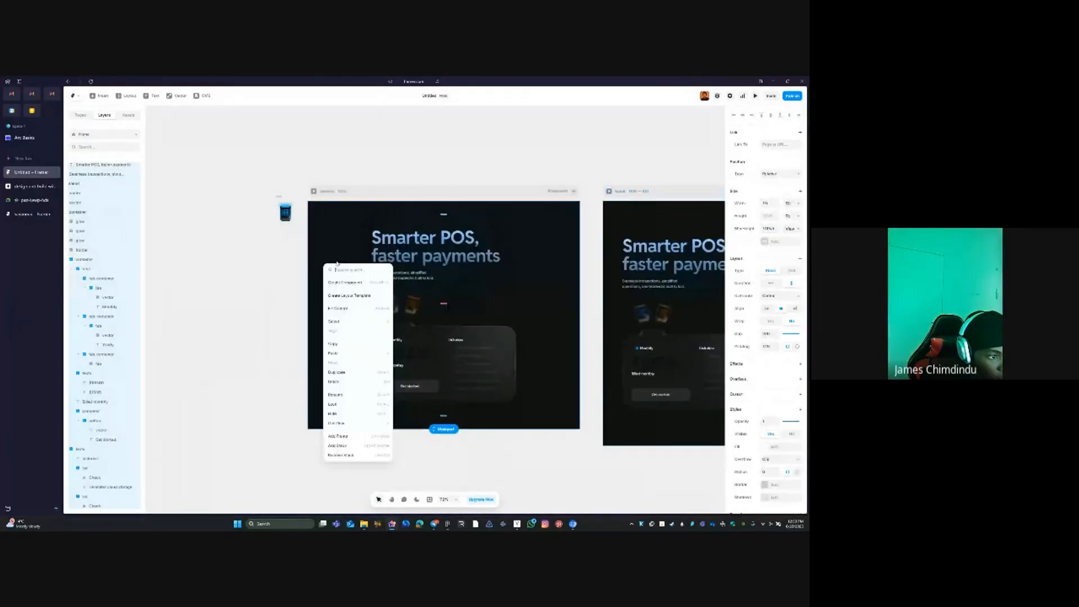
pyautogui.click(370, 283)
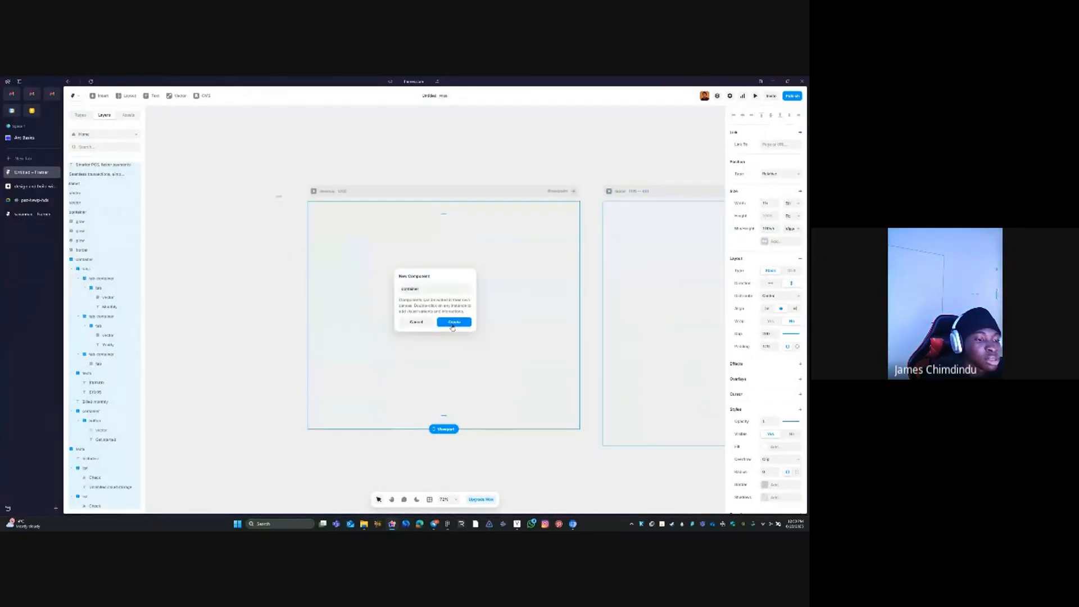
pyautogui.click(453, 322)
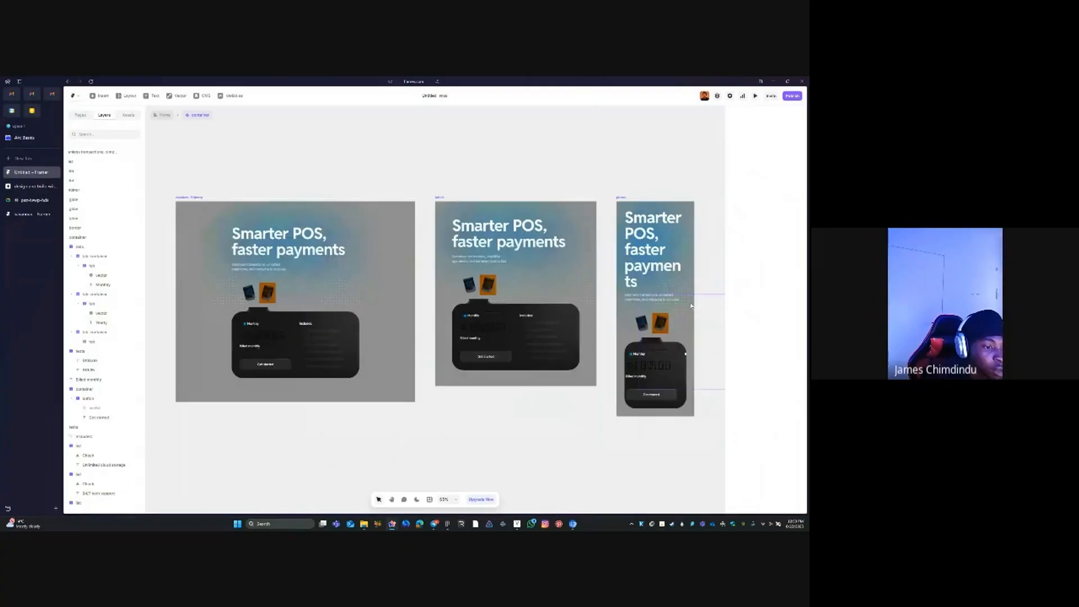
# Delete the tablet and phone variants from the container component, keeping the desktop variant
pyautogui.click(445, 191)
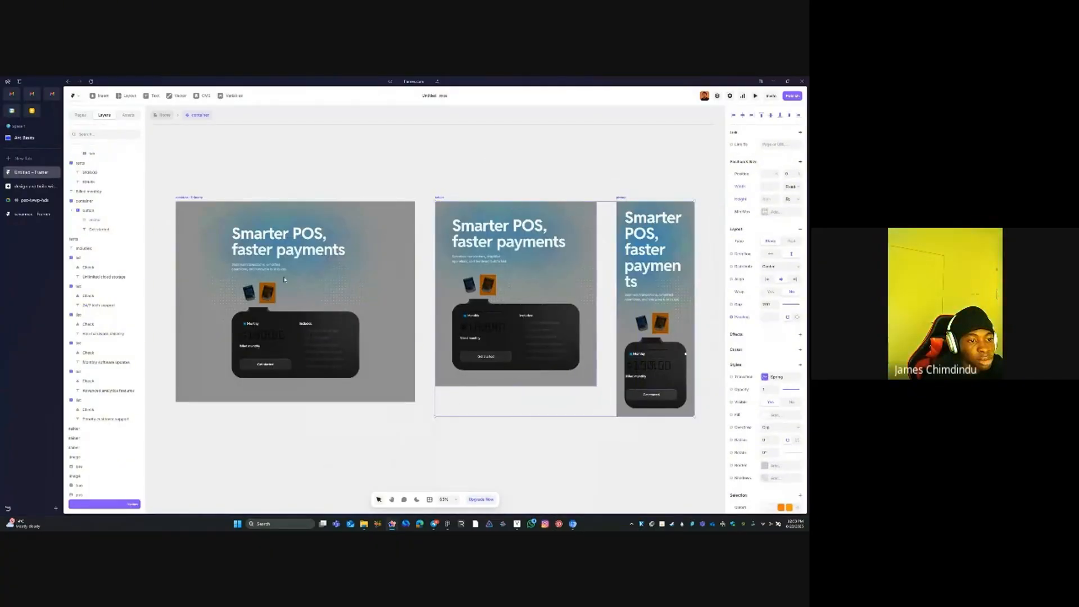
pyautogui.scroll(-3, 285, 279)
pyautogui.press('Delete')
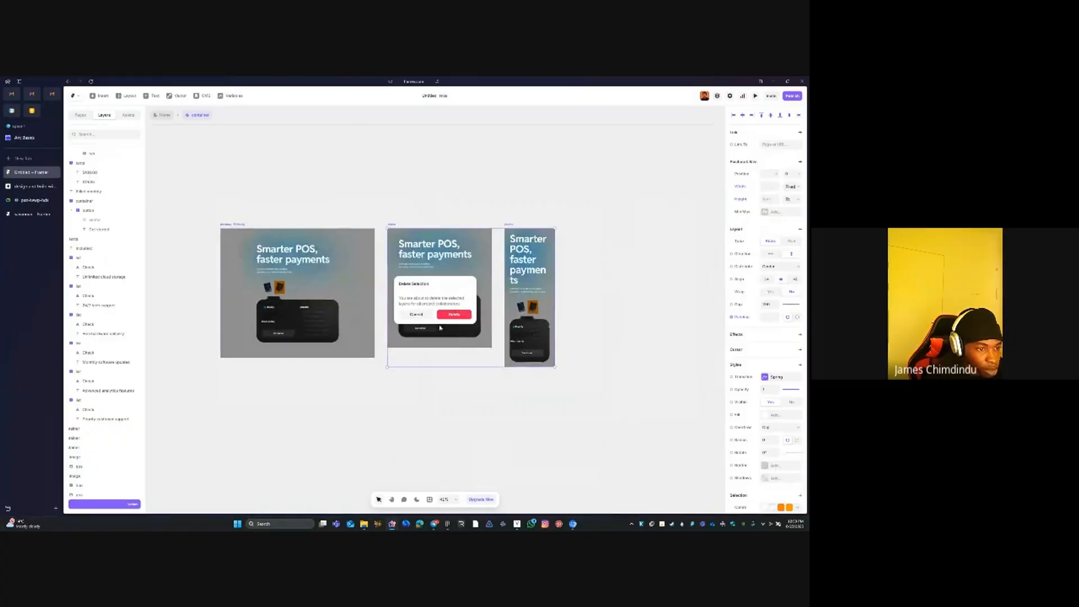
pyautogui.click(454, 314)
pyautogui.scroll(1, 472, 375)
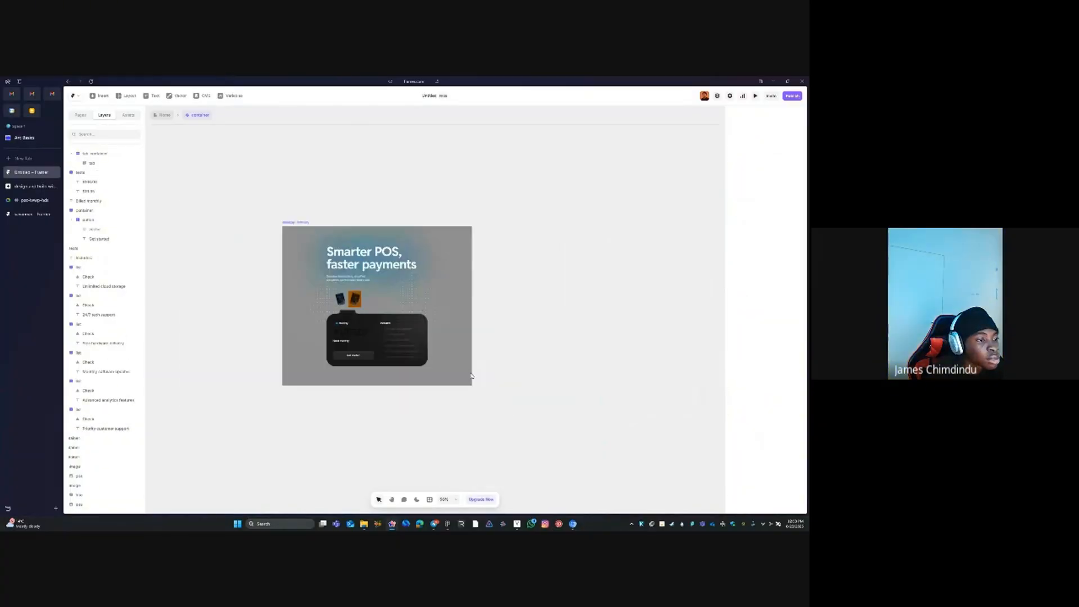
# Return to the Home page and check the container component in the phone, tablet and desktop breakpoints
pyautogui.click(298, 223)
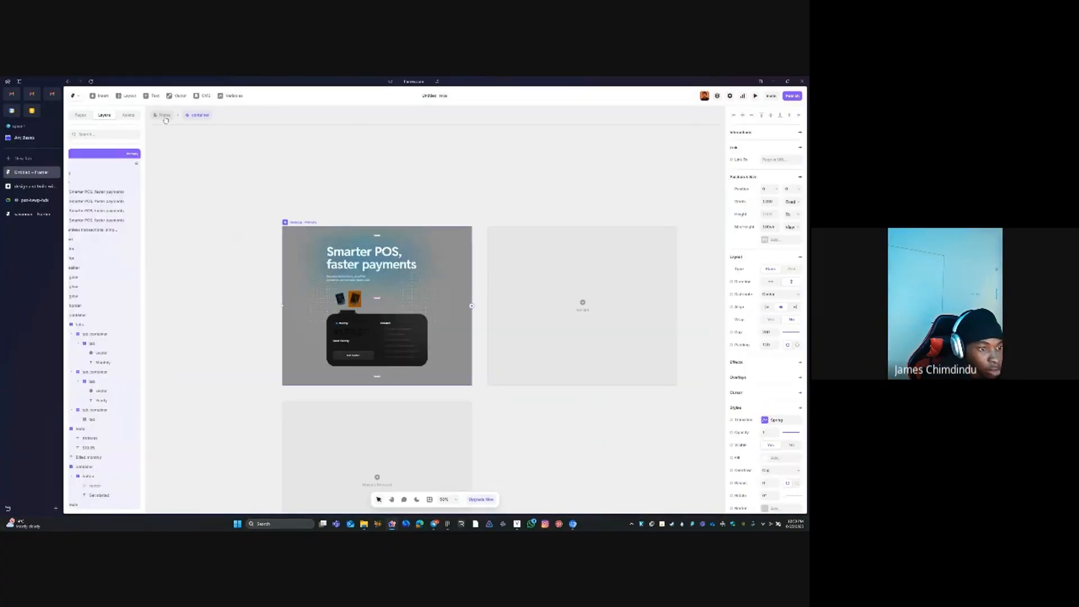
pyautogui.click(166, 120)
pyautogui.hscroll(5, 463, 180)
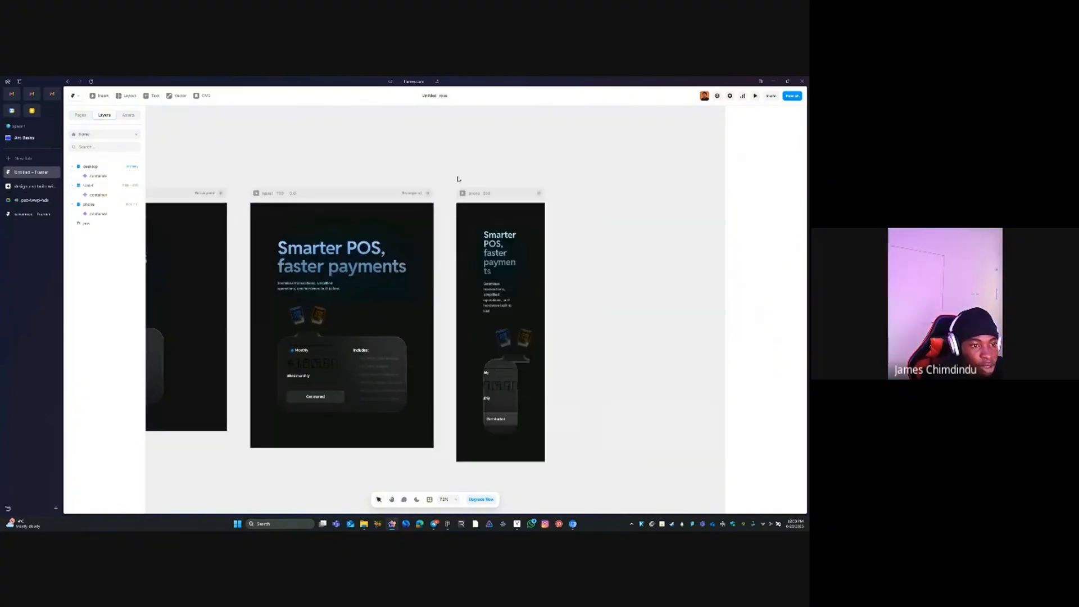
pyautogui.click(474, 229)
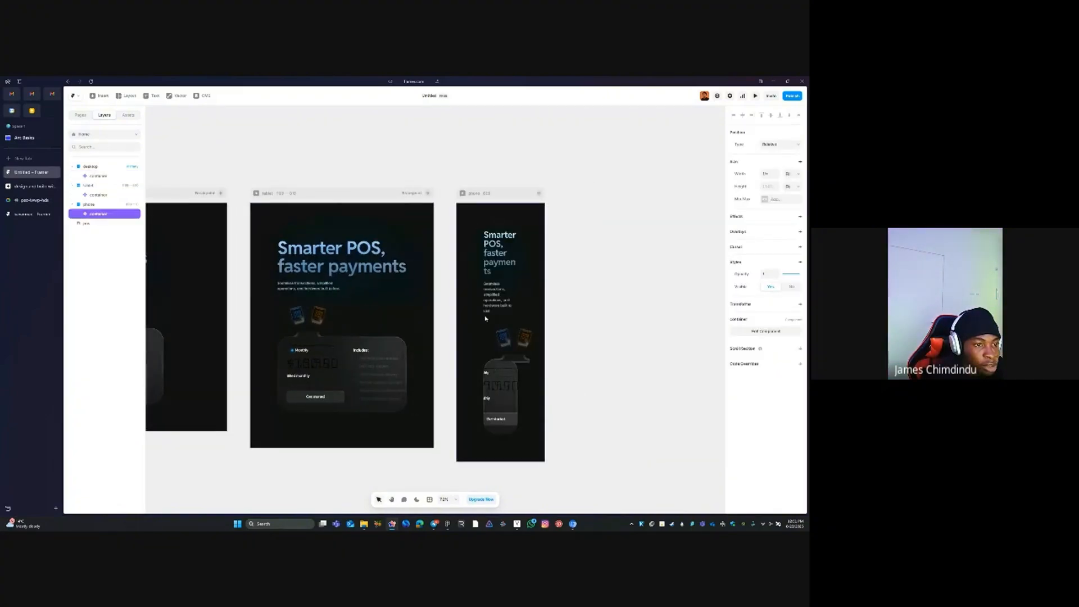
pyautogui.click(470, 176)
pyautogui.hscroll(-4, 469, 176)
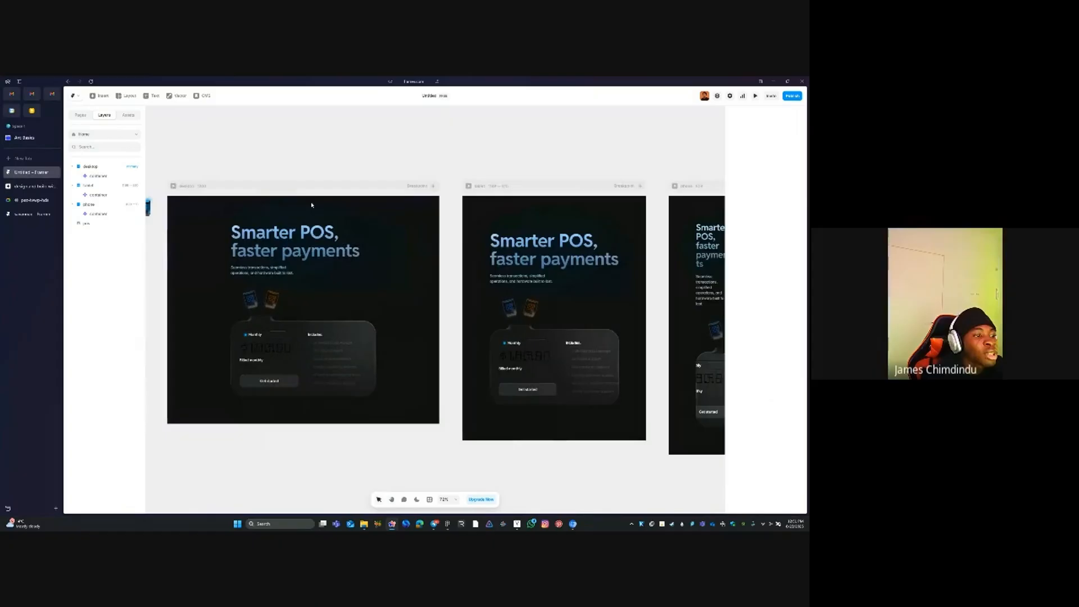
# Open the container component for editing and create a variable named Padding from its padding property
pyautogui.doubleClick(395, 213)
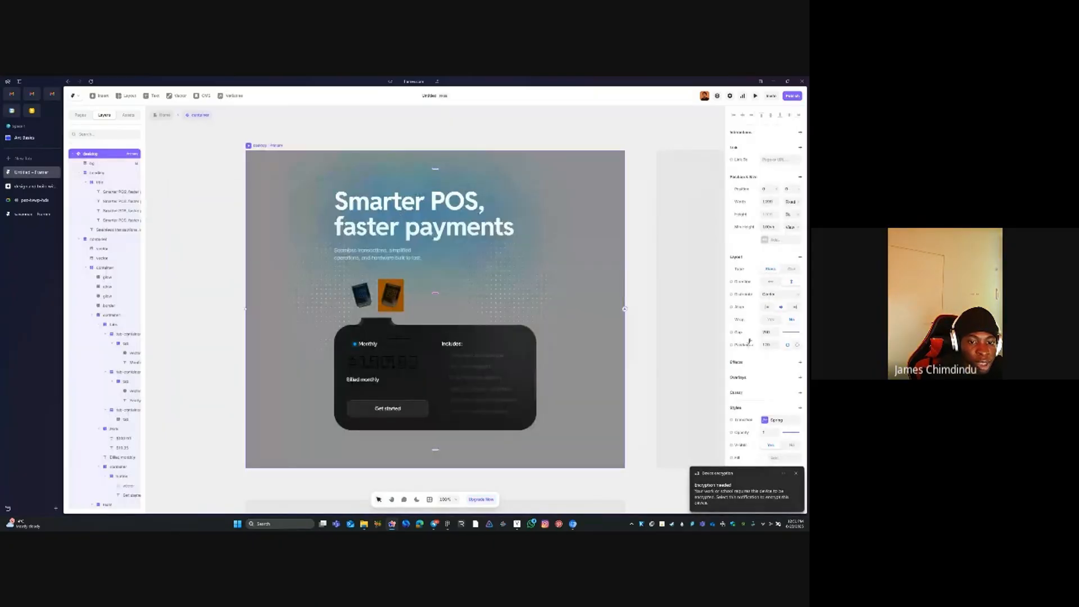
pyautogui.click(741, 334)
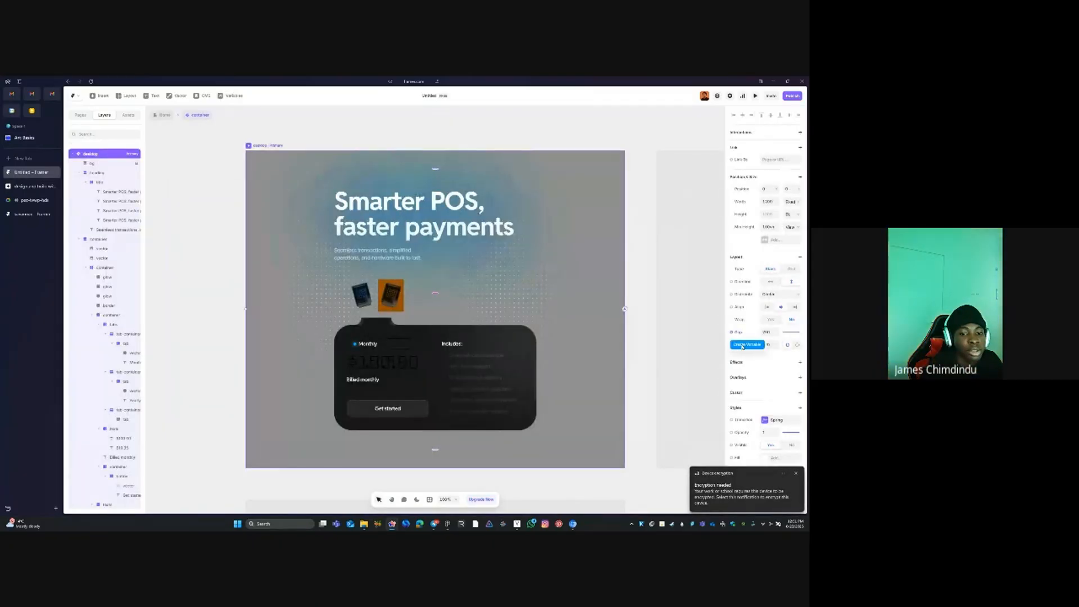
pyautogui.click(763, 333)
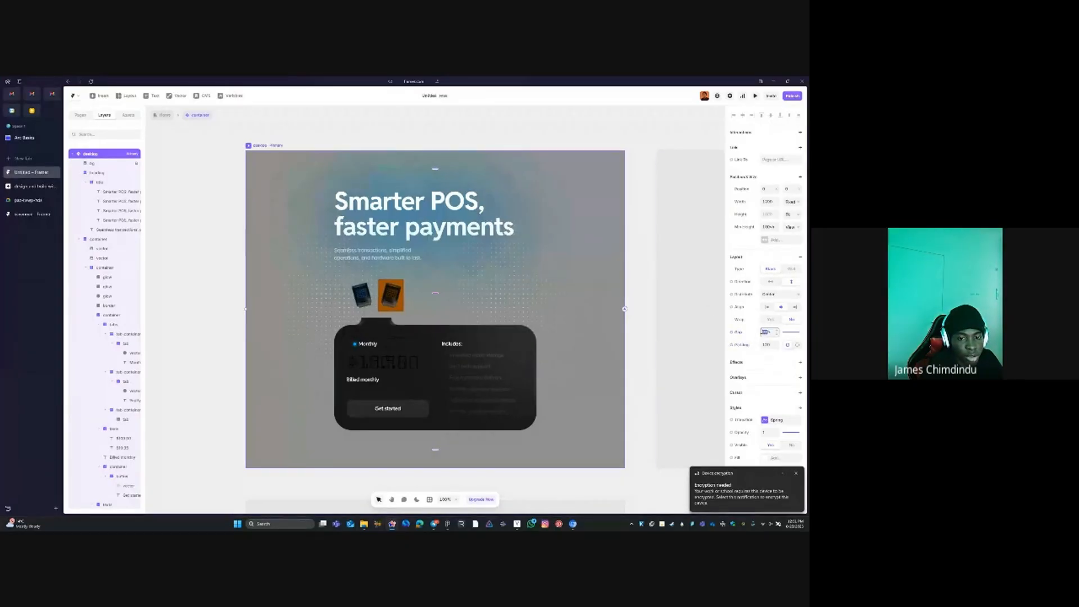
pyautogui.click(740, 345)
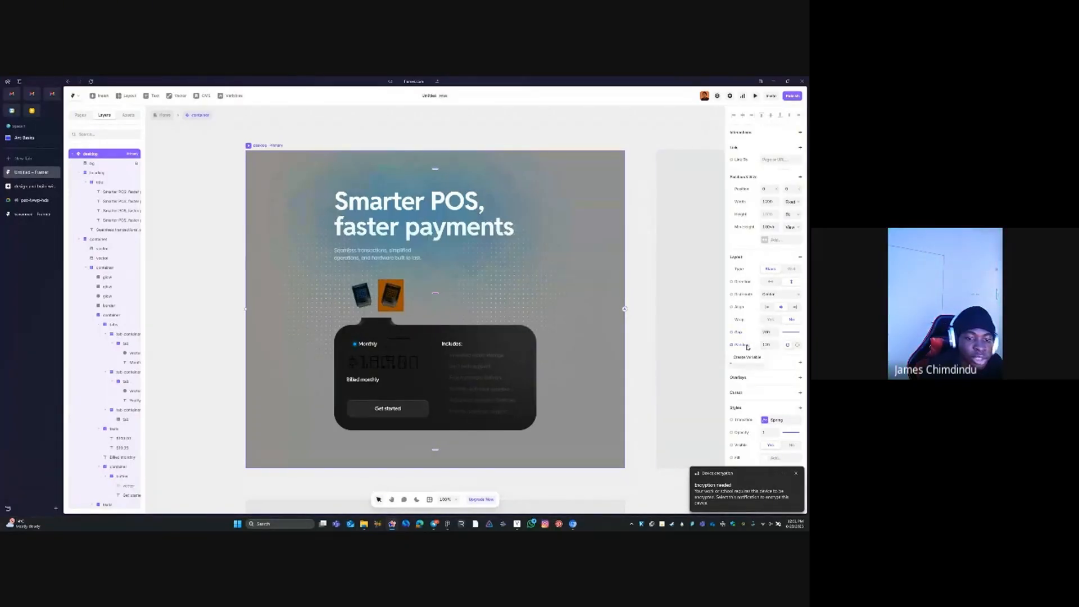
pyautogui.click(732, 359)
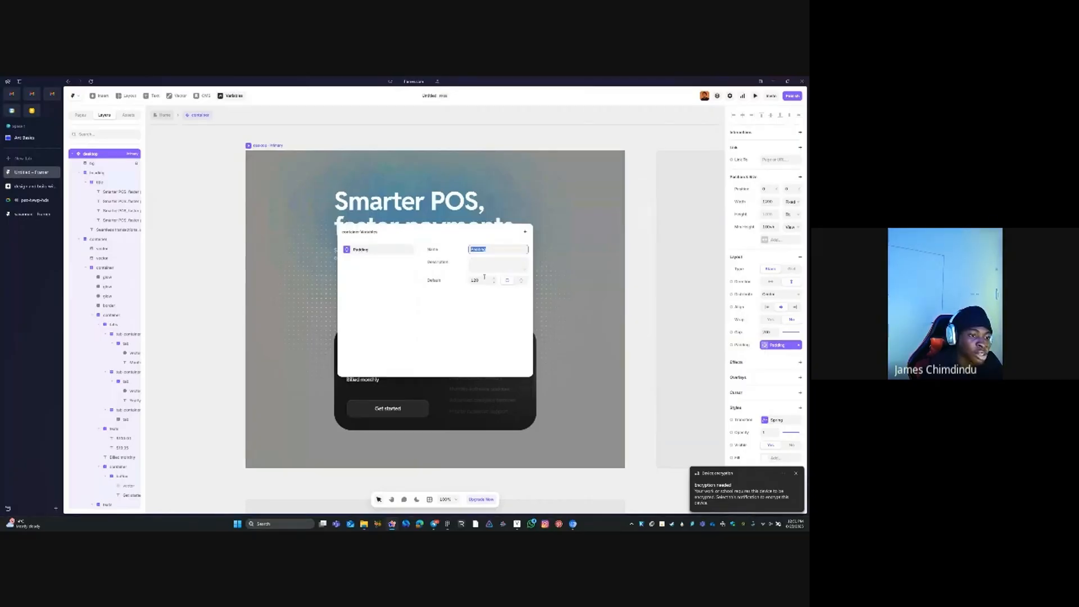
pyautogui.press('Tab')
pyautogui.click(500, 143)
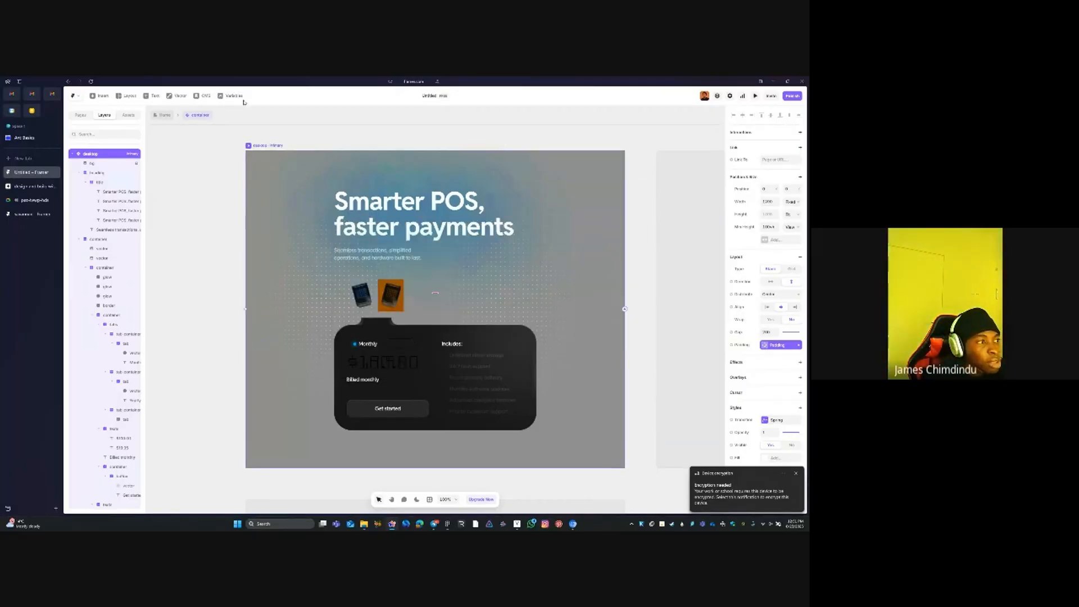
# Return to the Home page and set the container's padding to 80 in the tablet breakpoint
pyautogui.click(149, 114)
pyautogui.click(559, 214)
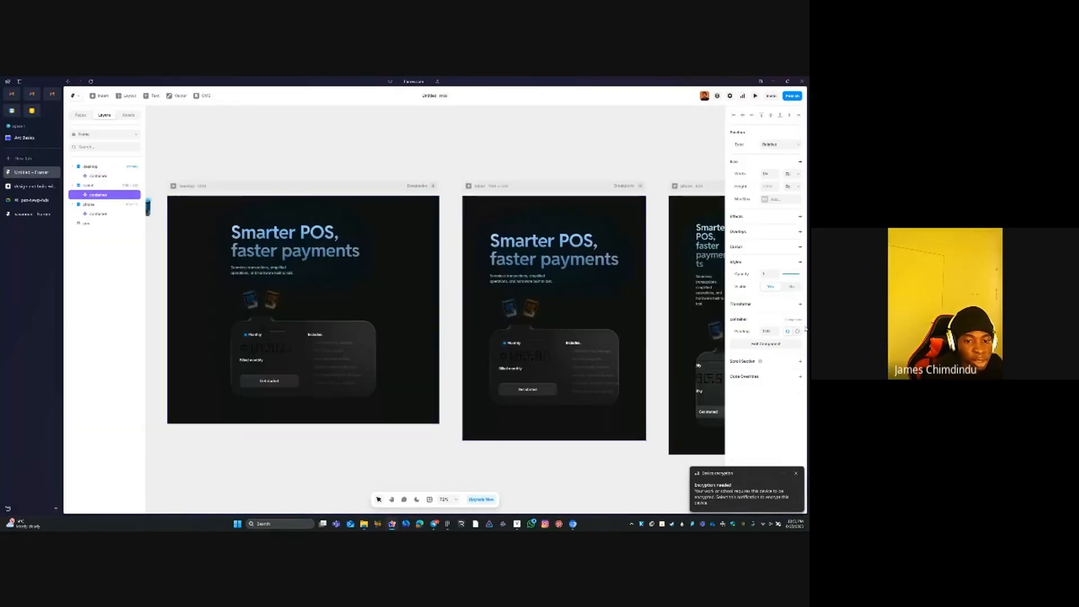
pyautogui.click(769, 331)
pyautogui.write('80')
pyautogui.press('Return')
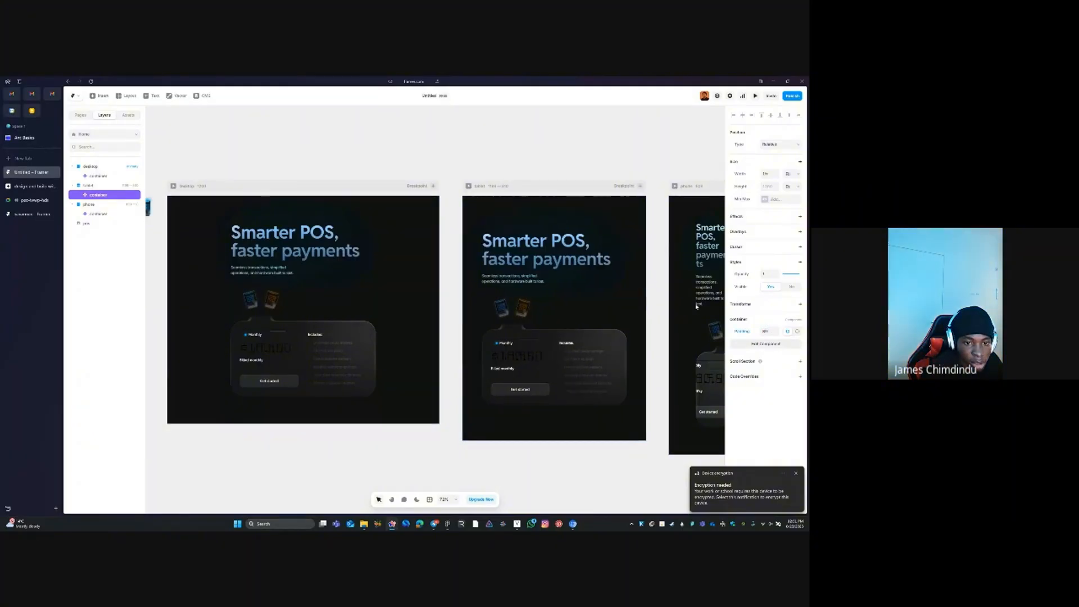
# Reduce the container's padding in the phone breakpoint so its content fits the narrow width
pyautogui.click(689, 294)
pyautogui.click(775, 330)
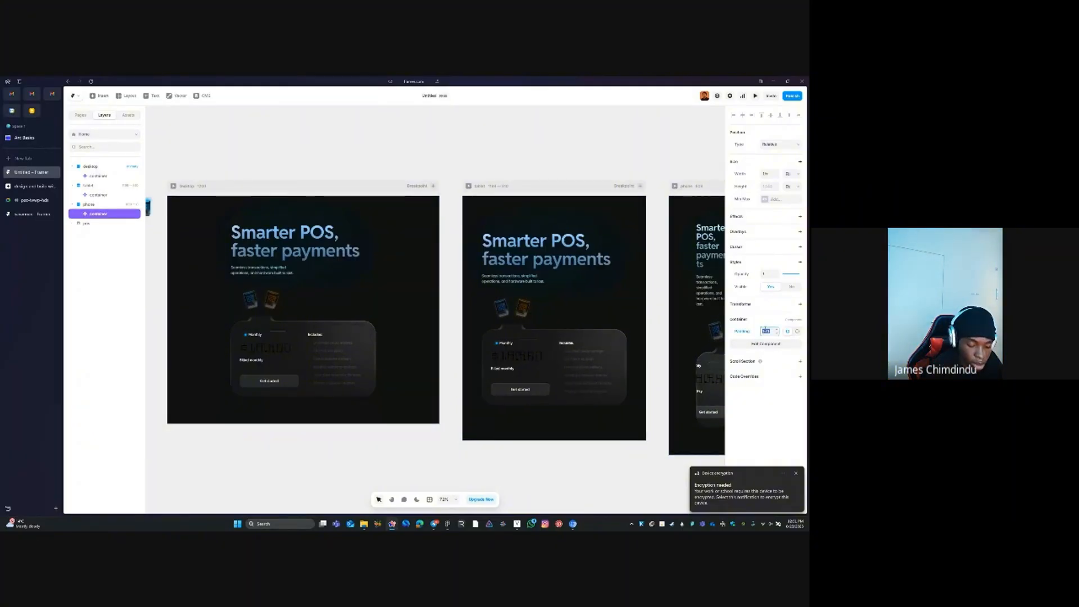
pyautogui.moveTo(774, 330); pyautogui.dragTo(765, 329)
pyautogui.click(631, 168)
pyautogui.hscroll(3, 508, 173)
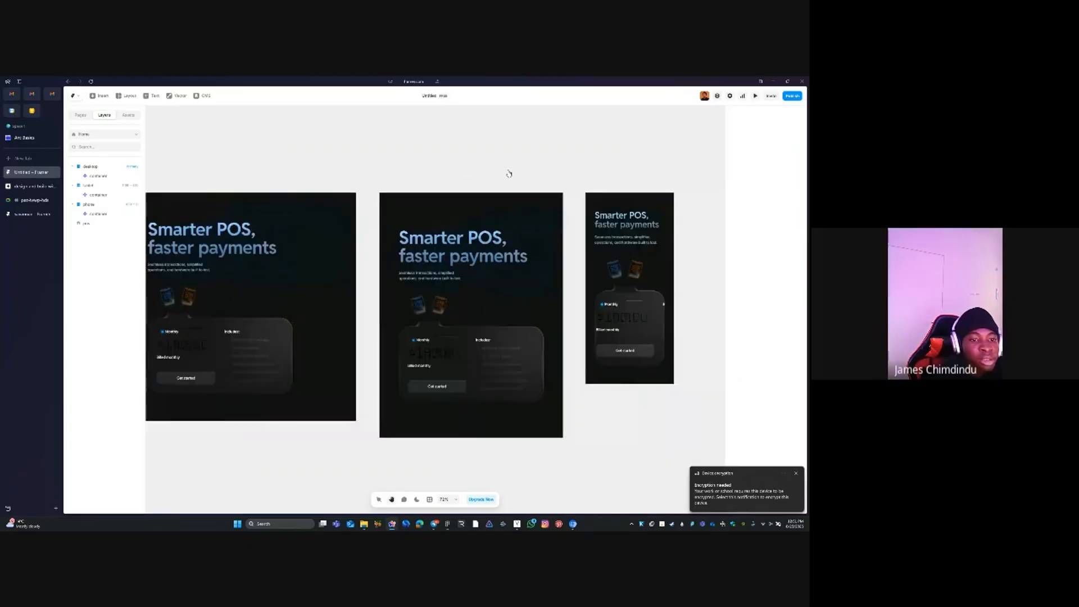
# Open the container component for editing from its instance in the desktop breakpoint
pyautogui.click(599, 238)
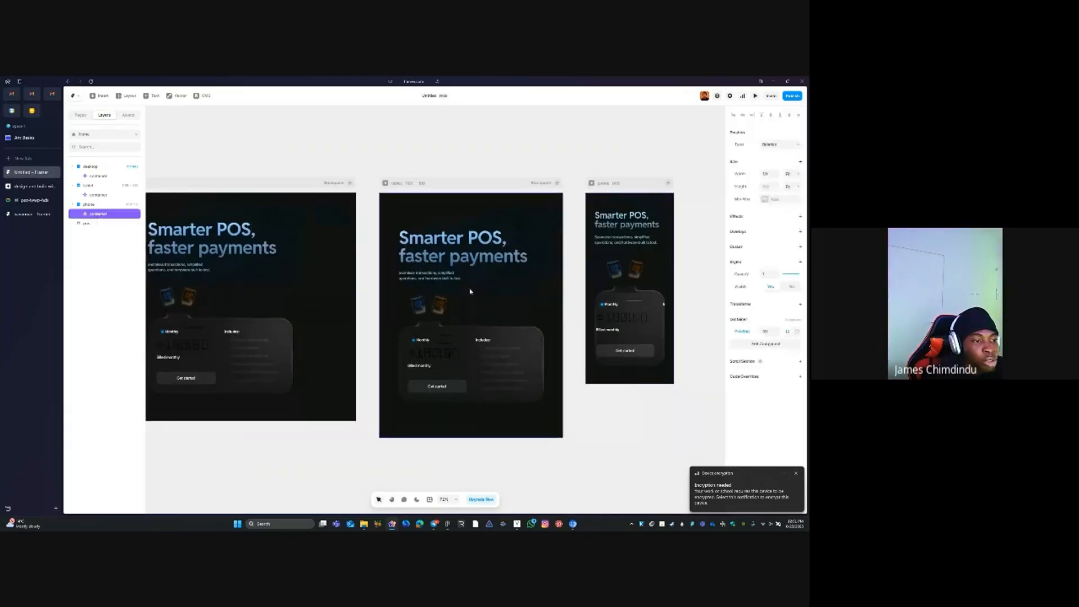
pyautogui.click(344, 174)
pyautogui.hscroll(-4, 349, 249)
pyautogui.click(349, 249)
pyautogui.hotkey('shift', '2')
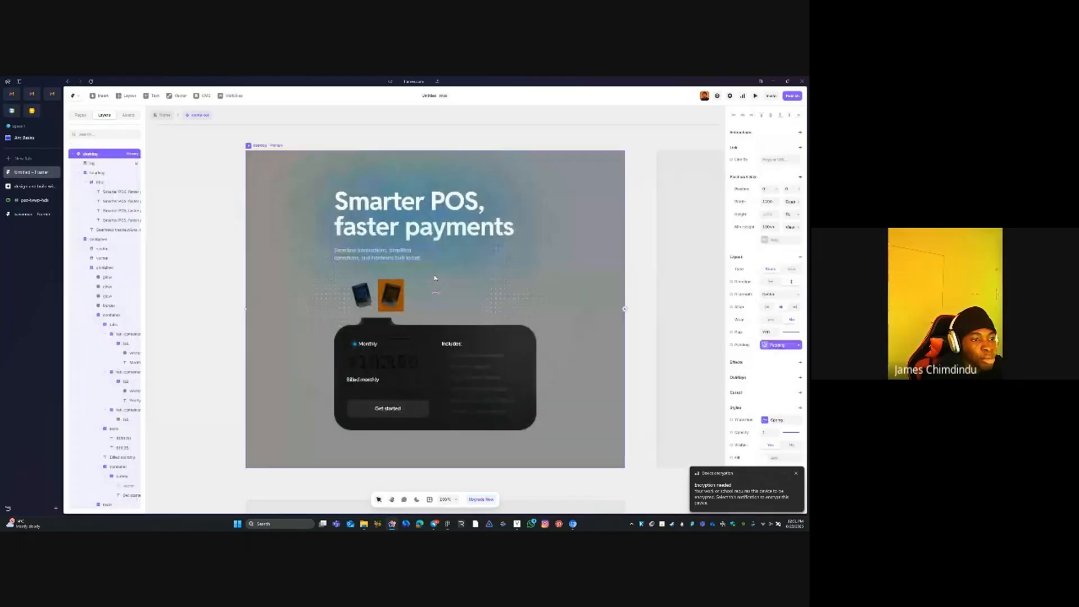
# Create a component variable for the heading stack's gap and name it "gap"
pyautogui.click(434, 277)
pyautogui.click(743, 352)
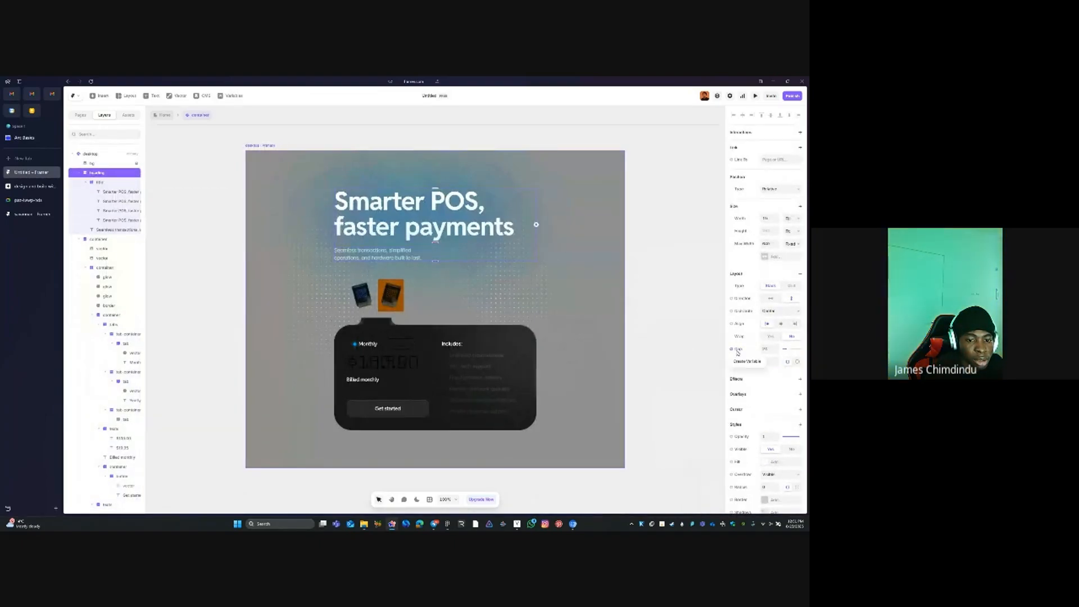
pyautogui.click(743, 362)
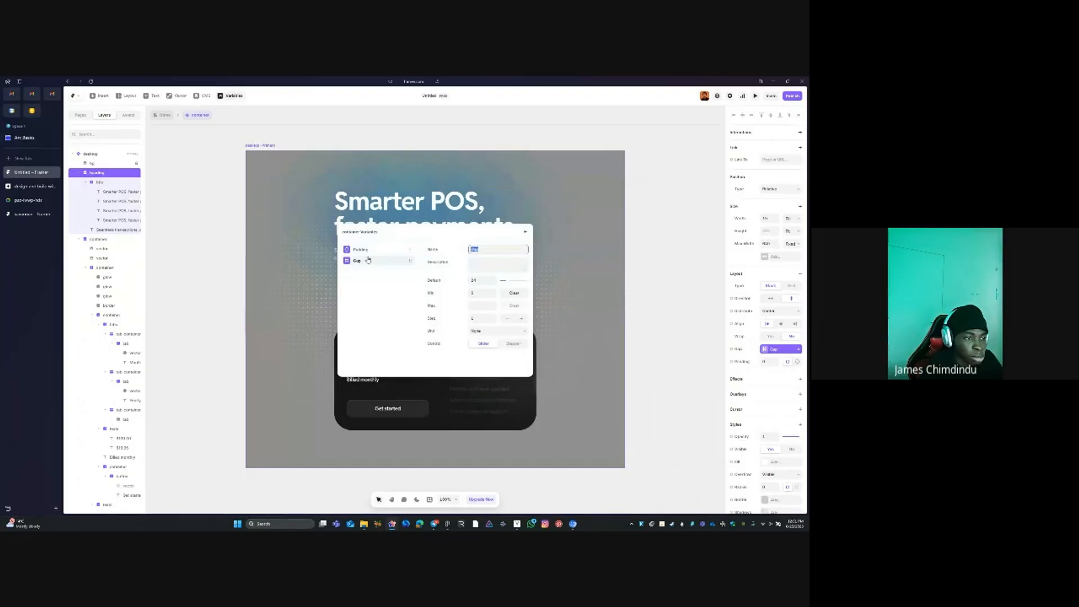
pyautogui.doubleClick(497, 248)
pyautogui.write('gap')
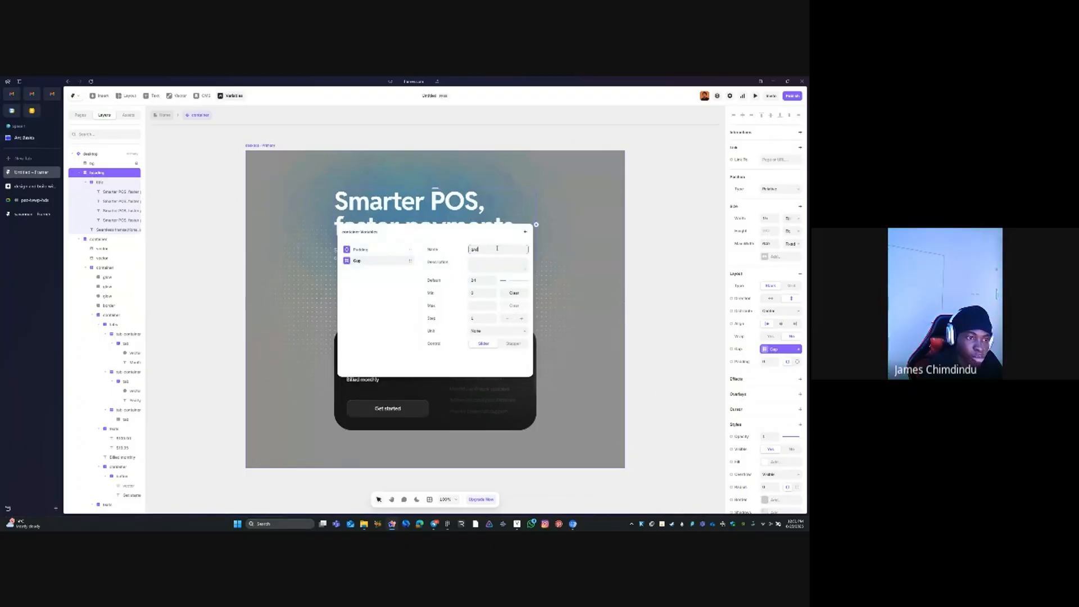
pyautogui.press('Tab')
# Rename the existing Padding variable as "padding" and close the component variables dialog
pyautogui.click(368, 253)
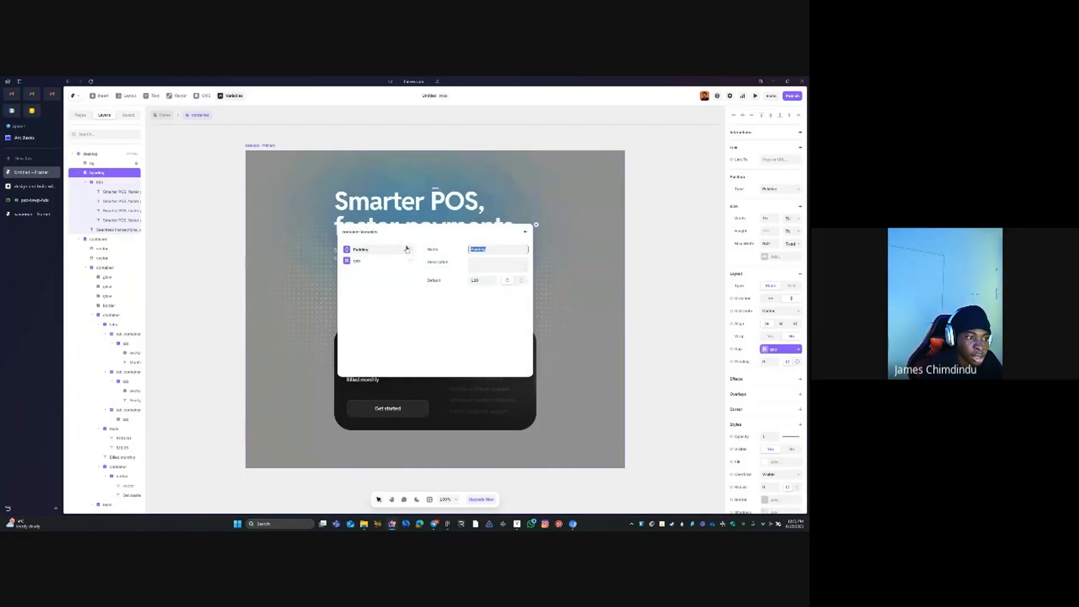
pyautogui.click(493, 248)
pyautogui.write('padding')
pyautogui.press('Tab')
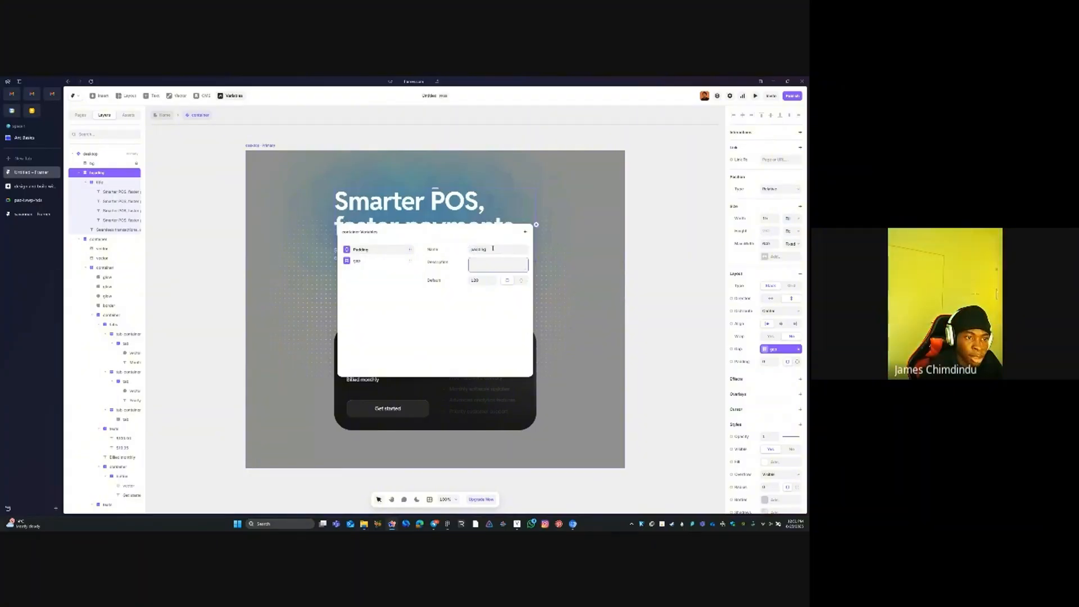
pyautogui.click(358, 262)
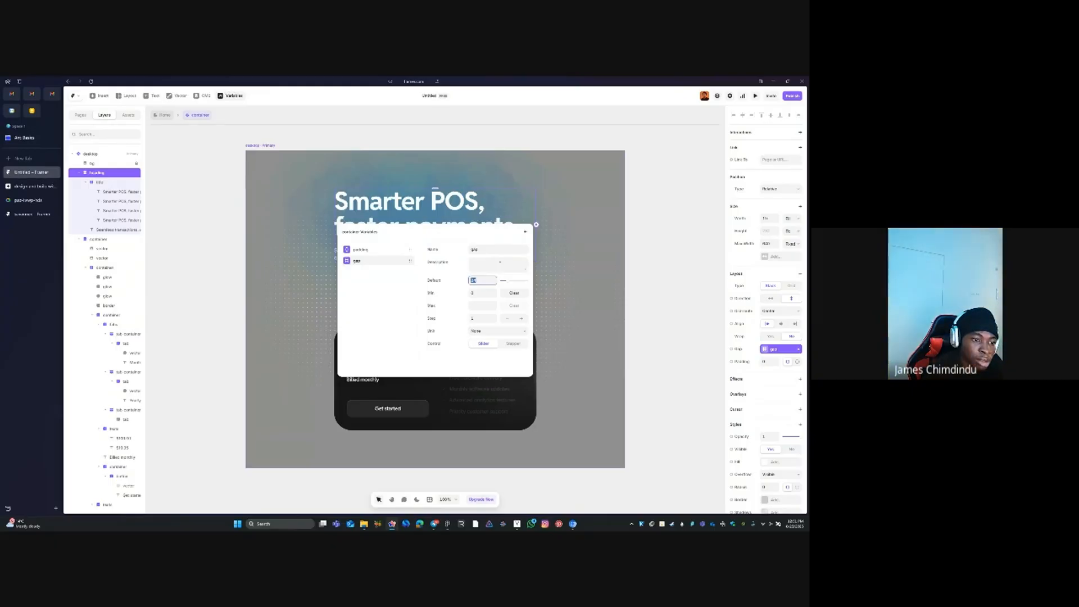
pyautogui.click(628, 258)
pyautogui.click(636, 194)
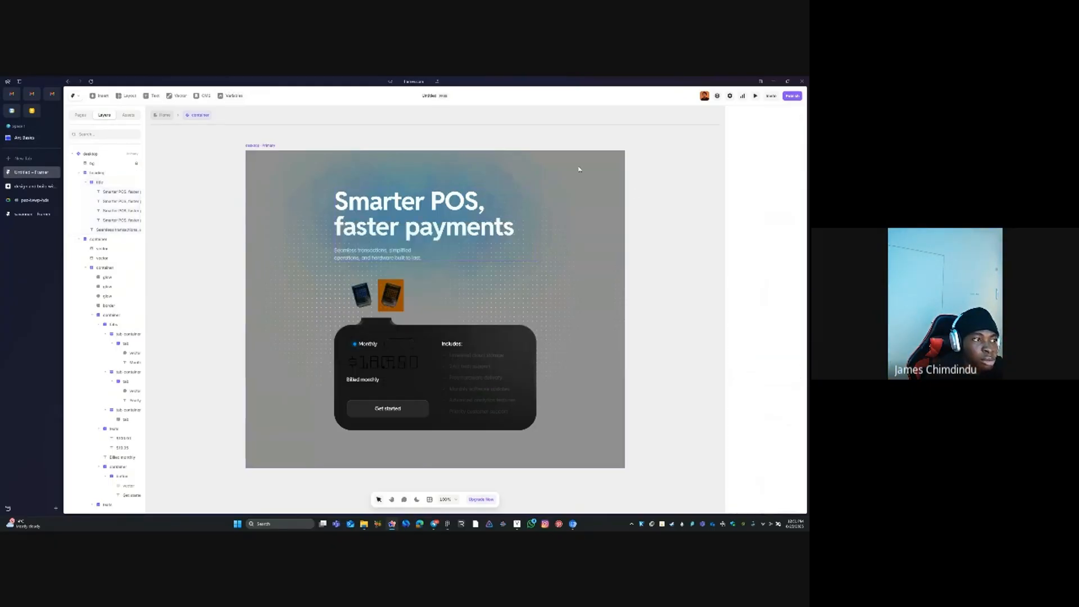
# Return to the page and override the heading gap on the phone breakpoint's container instance
pyautogui.click(156, 115)
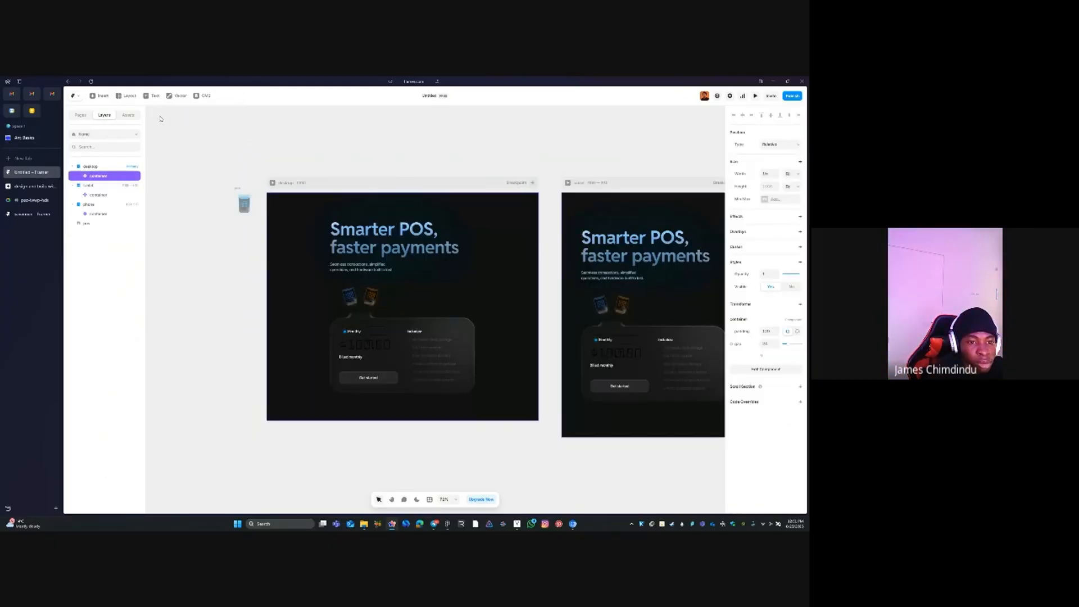
pyautogui.click(551, 169)
pyautogui.hscroll(5, 551, 168)
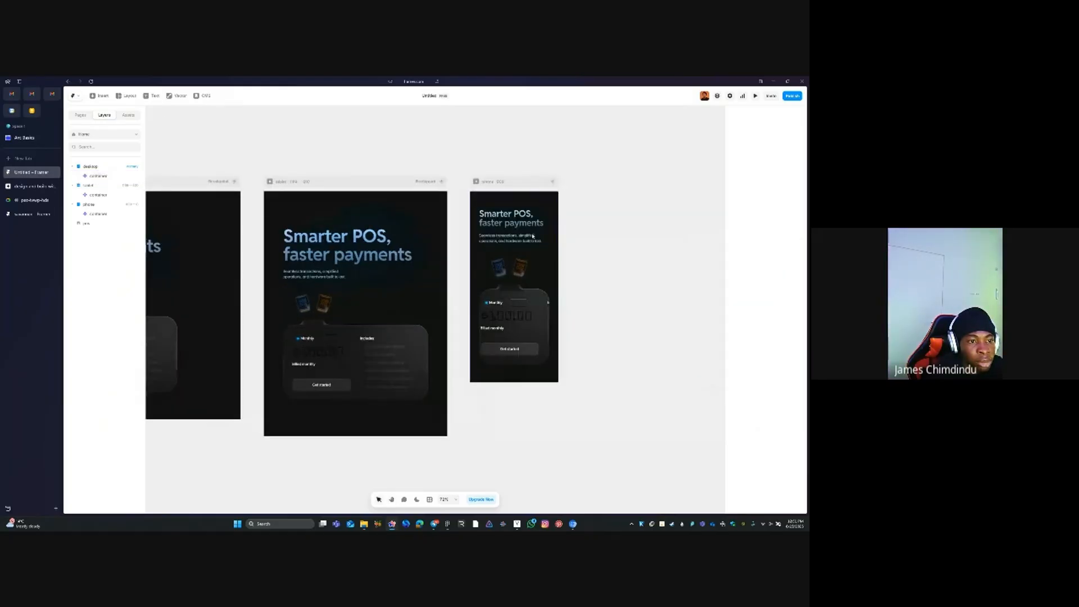
pyautogui.click(534, 238)
pyautogui.write('100')
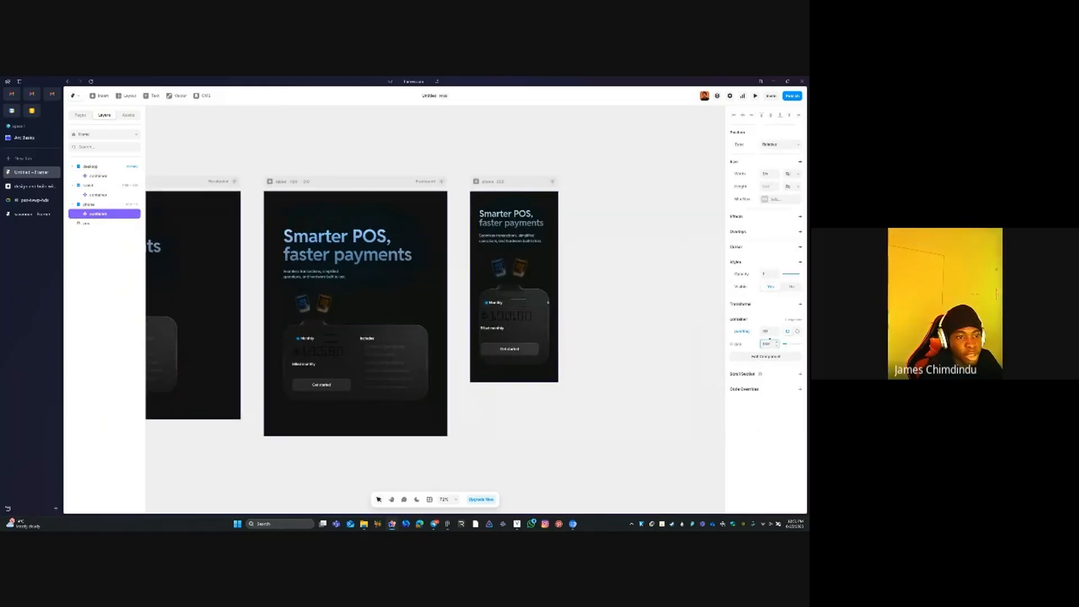
pyautogui.press('Return')
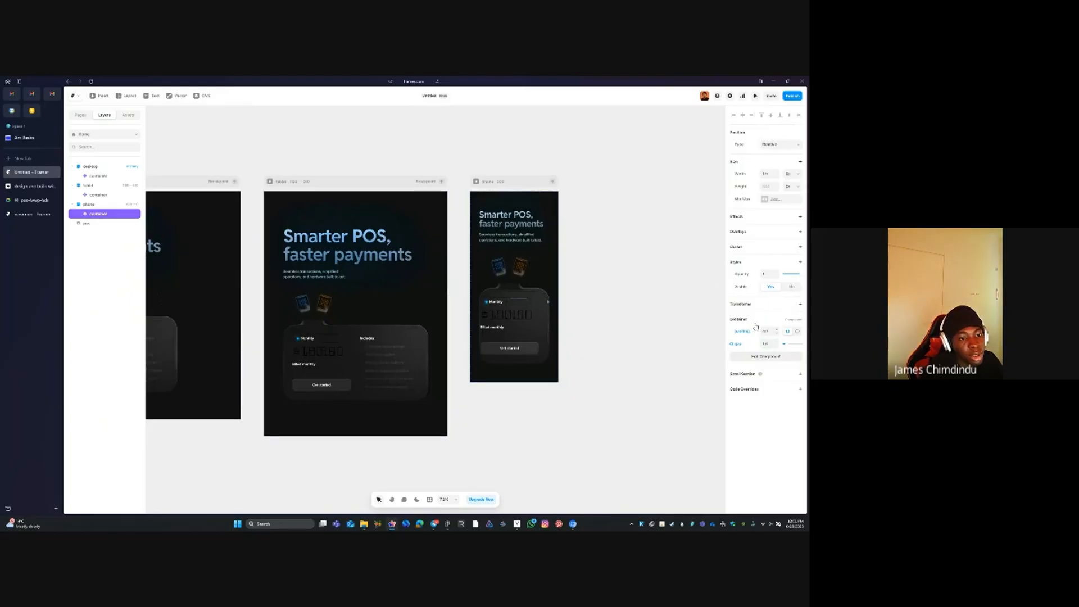
# Reopen the container component and add a new variant beside the desktop variant
pyautogui.click(584, 321)
pyautogui.press('space')
pyautogui.moveTo(471, 272); pyautogui.dragTo(658, 281)
pyautogui.doubleClick(313, 235)
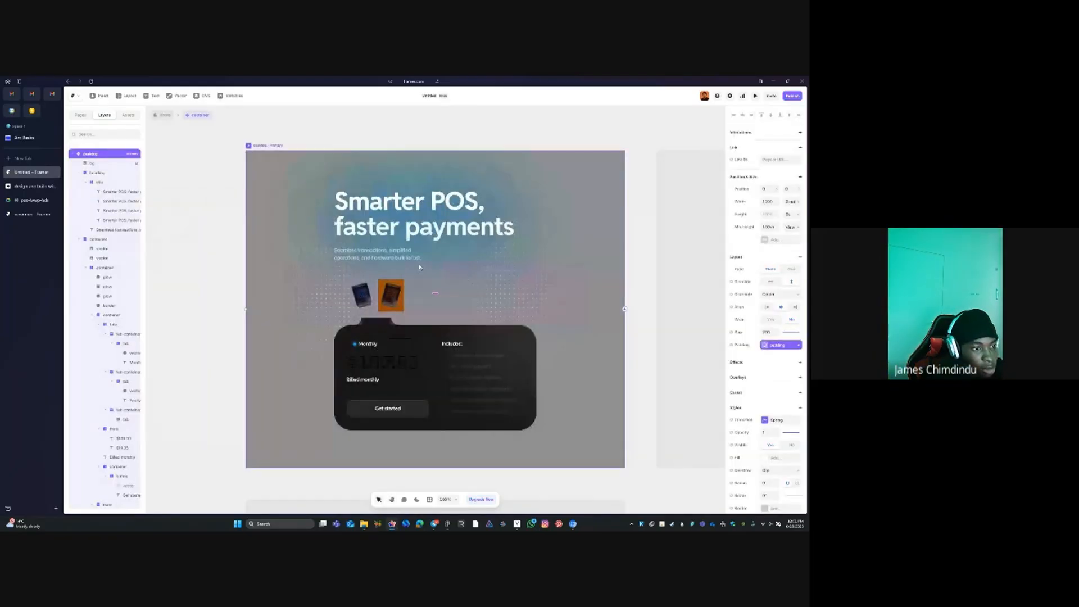
pyautogui.scroll(-3, 416, 267)
pyautogui.click(546, 220)
pyautogui.press('space')
pyautogui.moveTo(511, 213); pyautogui.dragTo(396, 207)
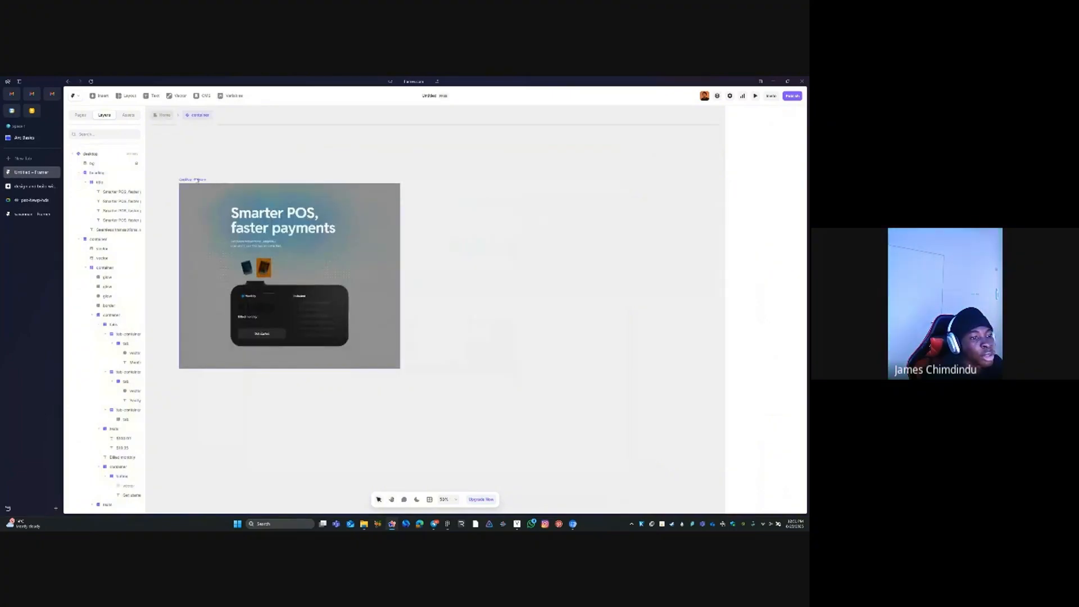
pyautogui.click(198, 180)
pyautogui.click(515, 278)
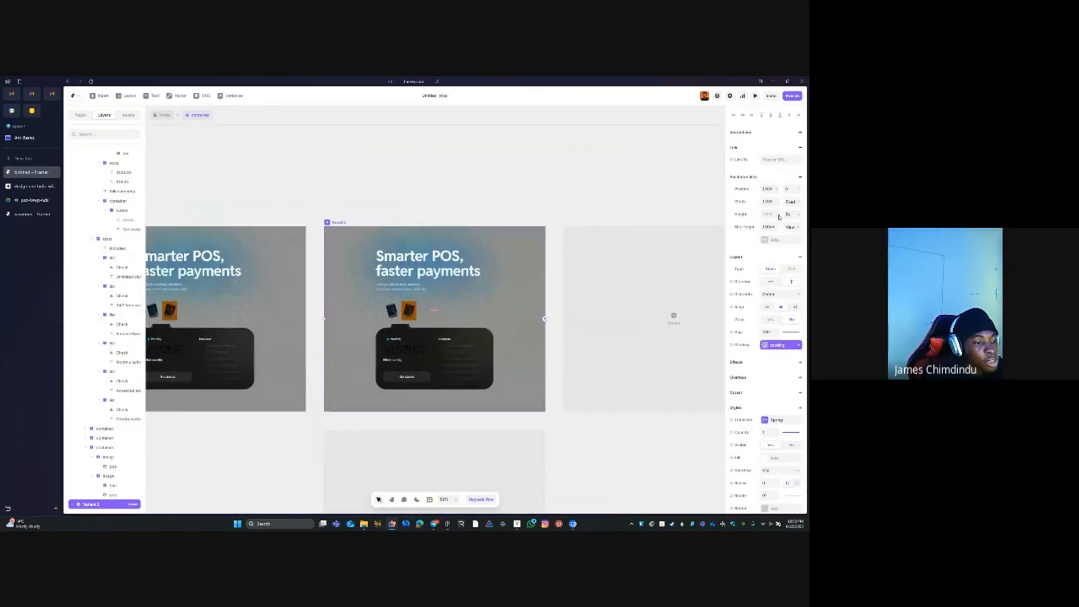
pyautogui.scroll(-3, 658, 261)
pyautogui.scroll(3, 659, 262)
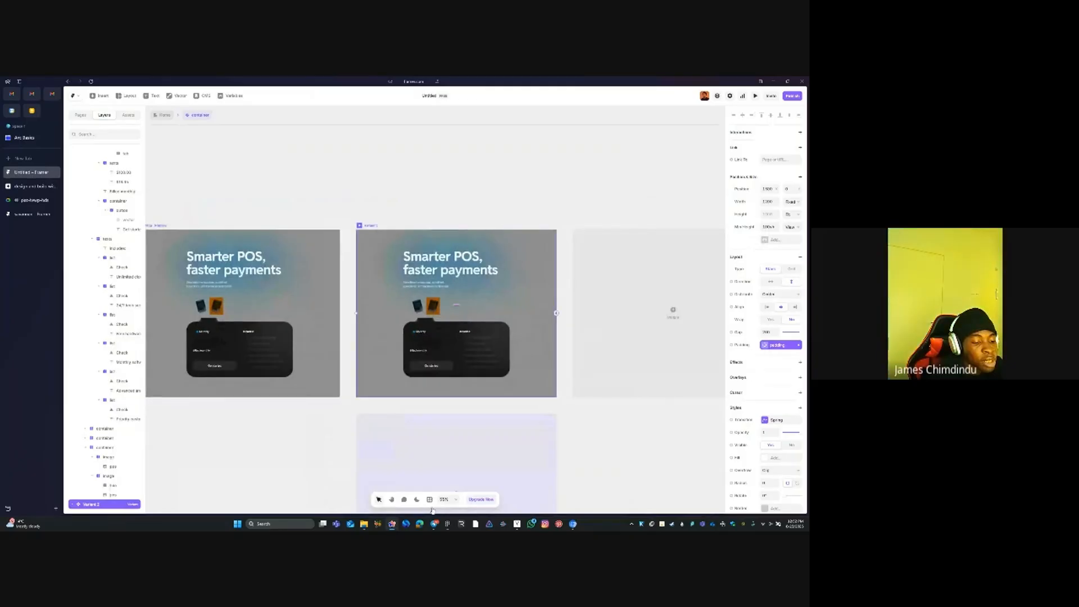
# Switch to Figma and examine the default, hover and press frames of the blue and orange pricing designs
pyautogui.click(448, 524)
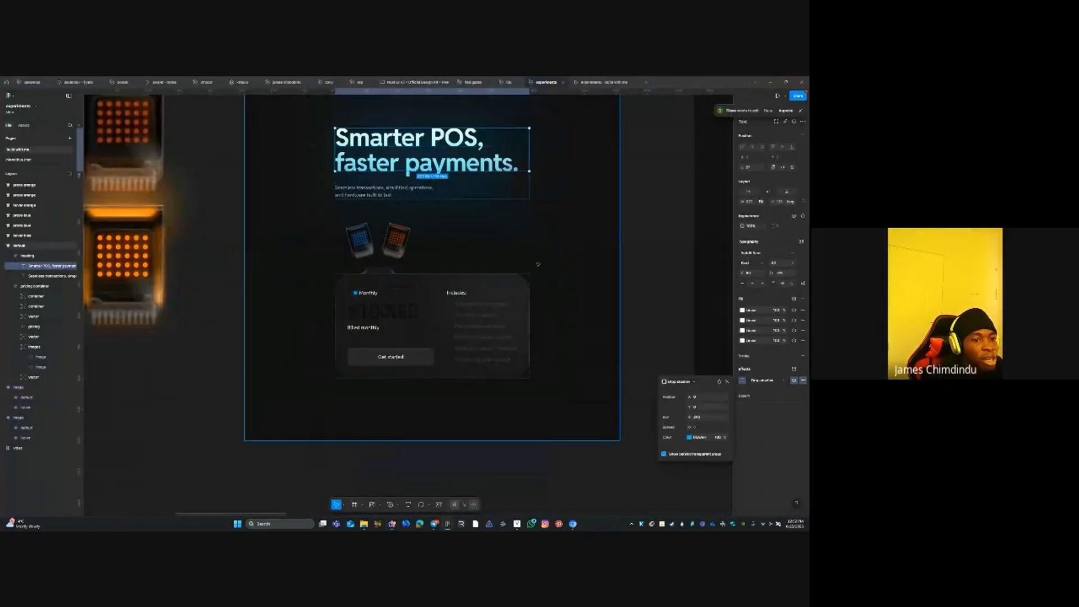
pyautogui.click(657, 238)
pyautogui.scroll(-3, 440, 277)
pyautogui.moveTo(667, 248); pyautogui.dragTo(304, 259)
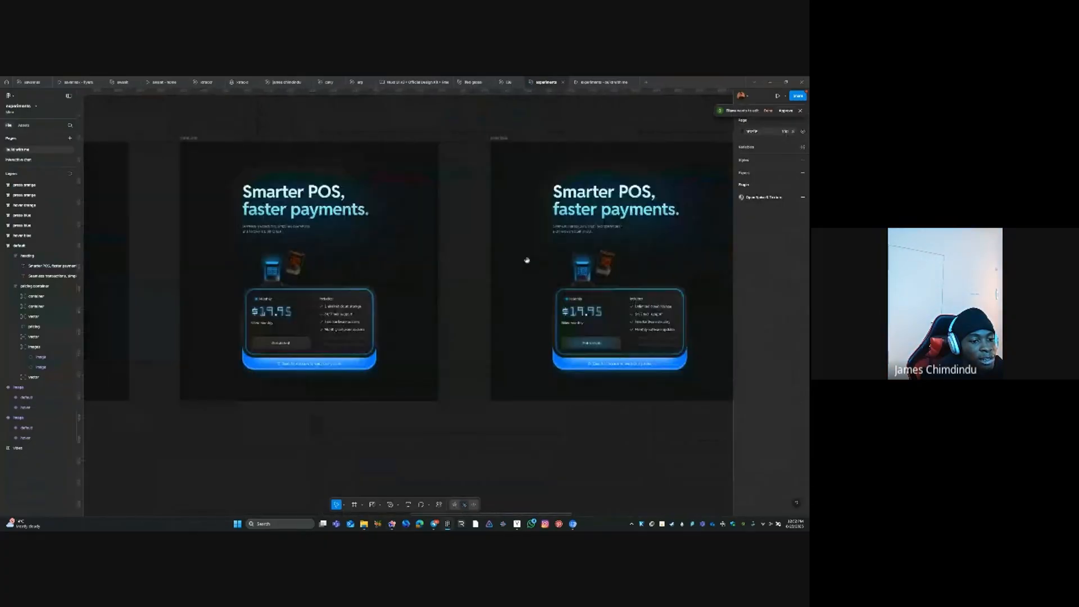
pyautogui.moveTo(669, 259); pyautogui.dragTo(305, 258)
pyautogui.moveTo(719, 258); pyautogui.dragTo(462, 261)
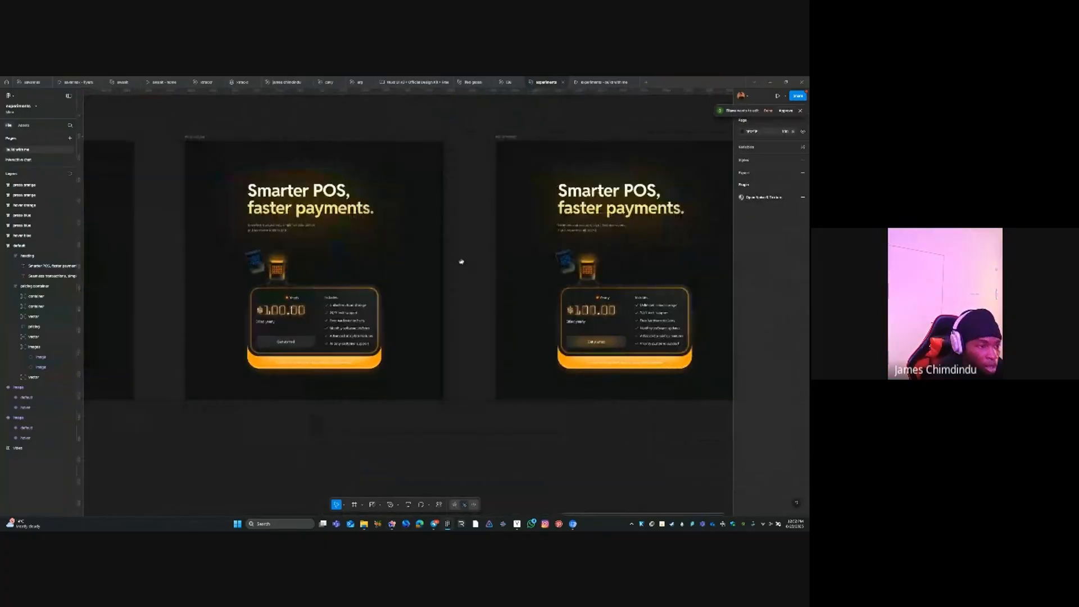
pyautogui.scroll(-3, 462, 261)
pyautogui.moveTo(359, 260); pyautogui.dragTo(555, 268)
pyautogui.scroll(-3, 379, 267)
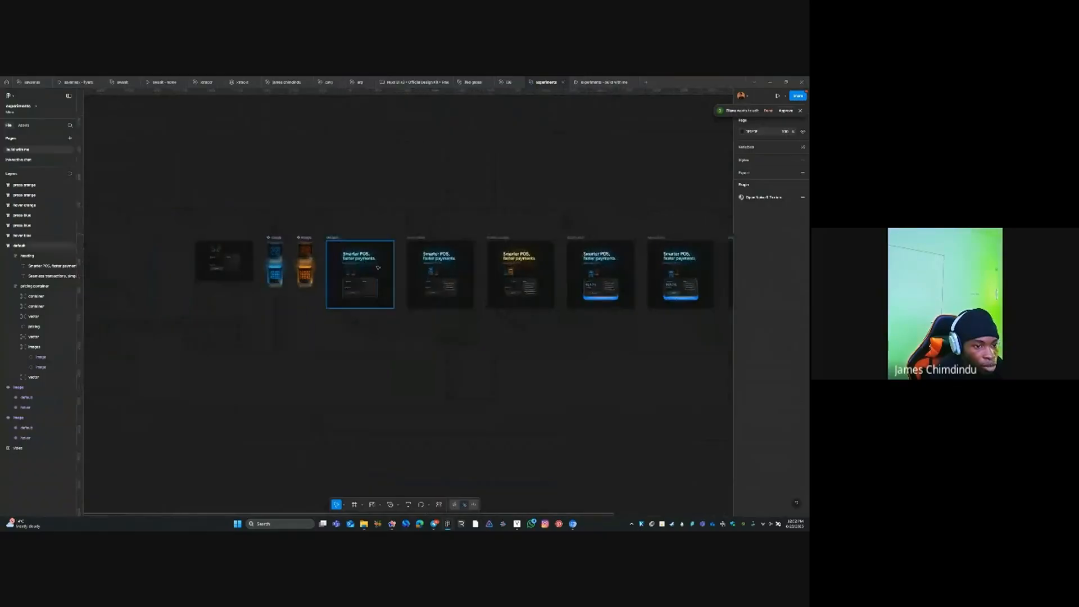
pyautogui.scroll(-3, 379, 268)
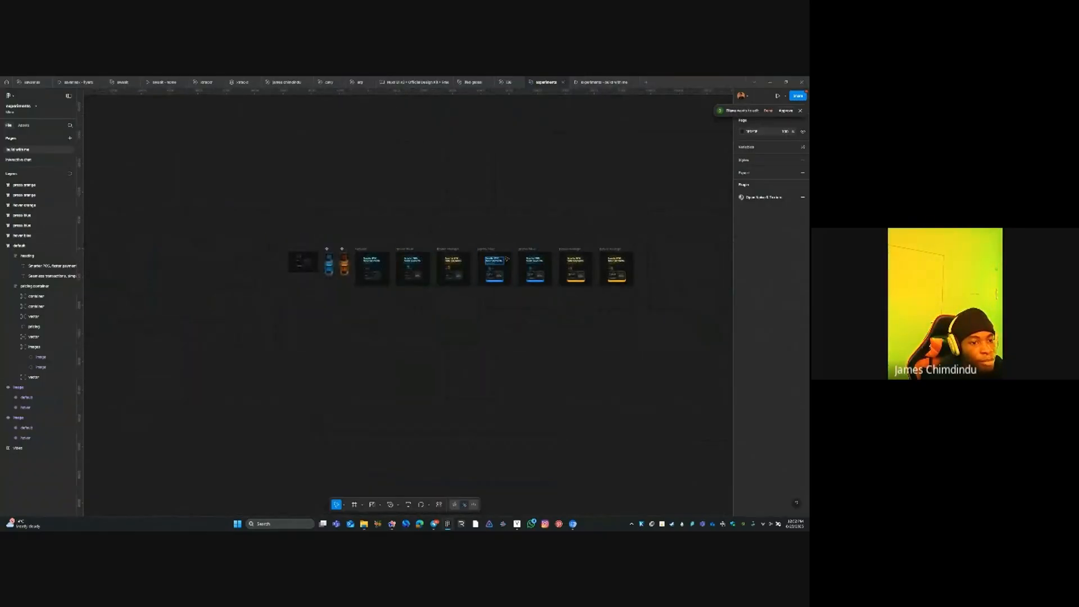
pyautogui.scroll(5, 448, 294)
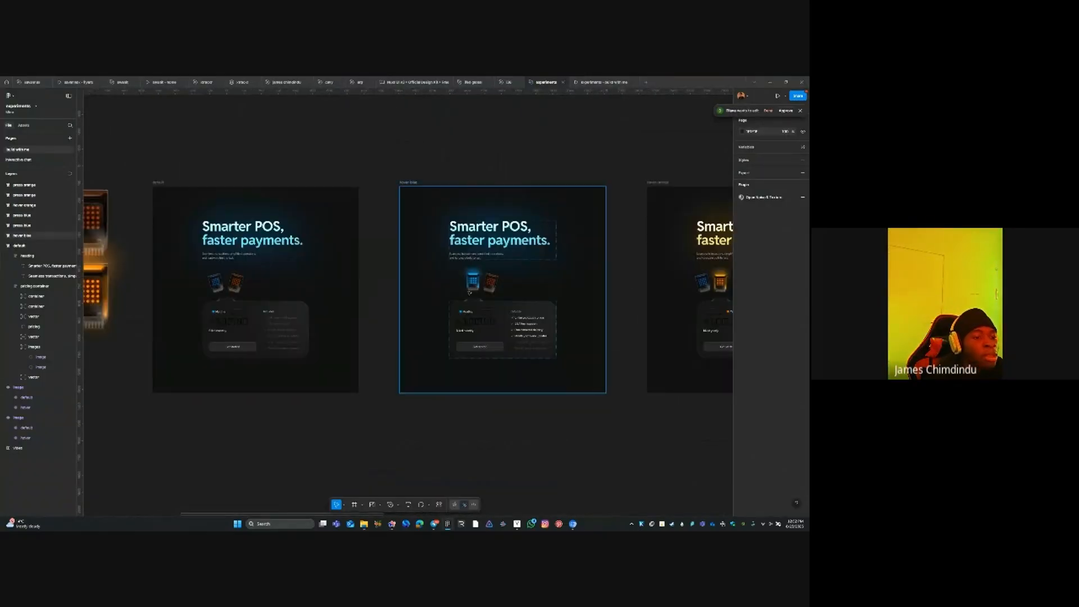
pyautogui.hscroll(1, 499, 264)
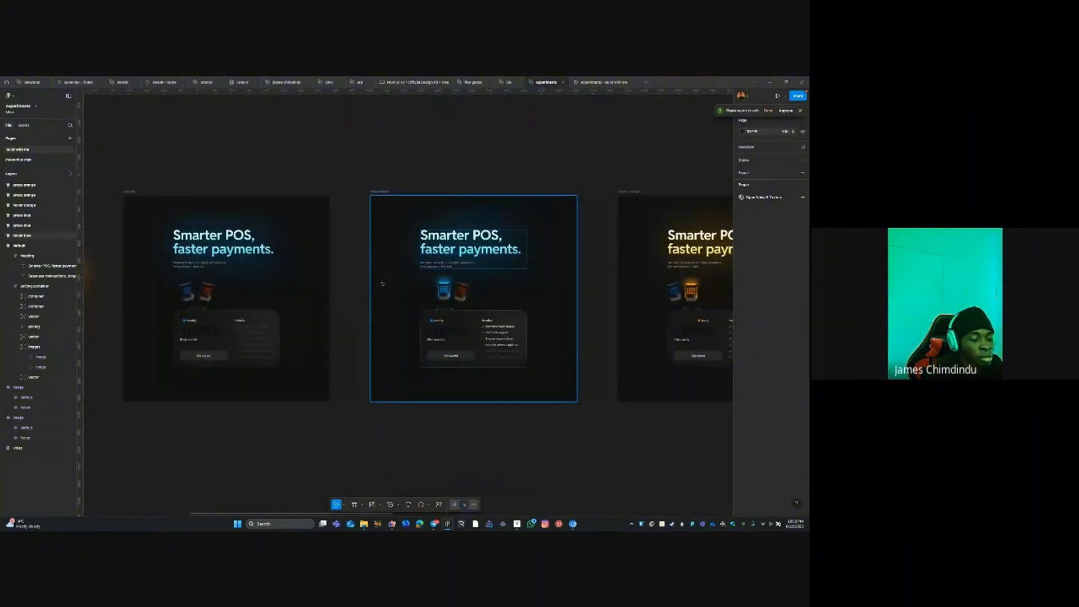
# Switch back to Framer and set the blue POS image's rotation to 0° in the second variant
pyautogui.moveTo(400, 524)
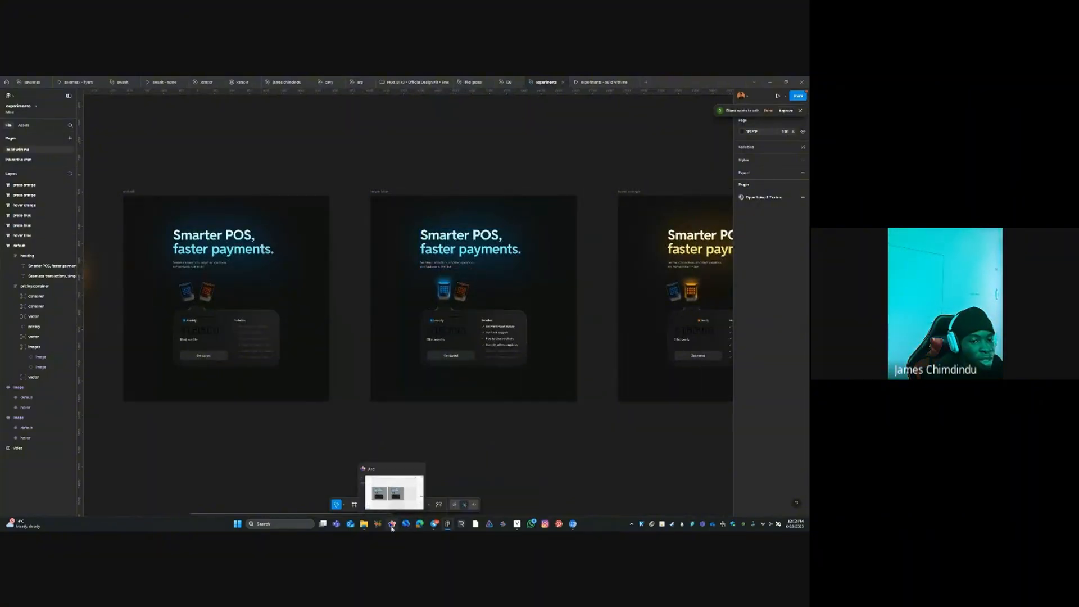
pyautogui.click(393, 490)
pyautogui.click(380, 201)
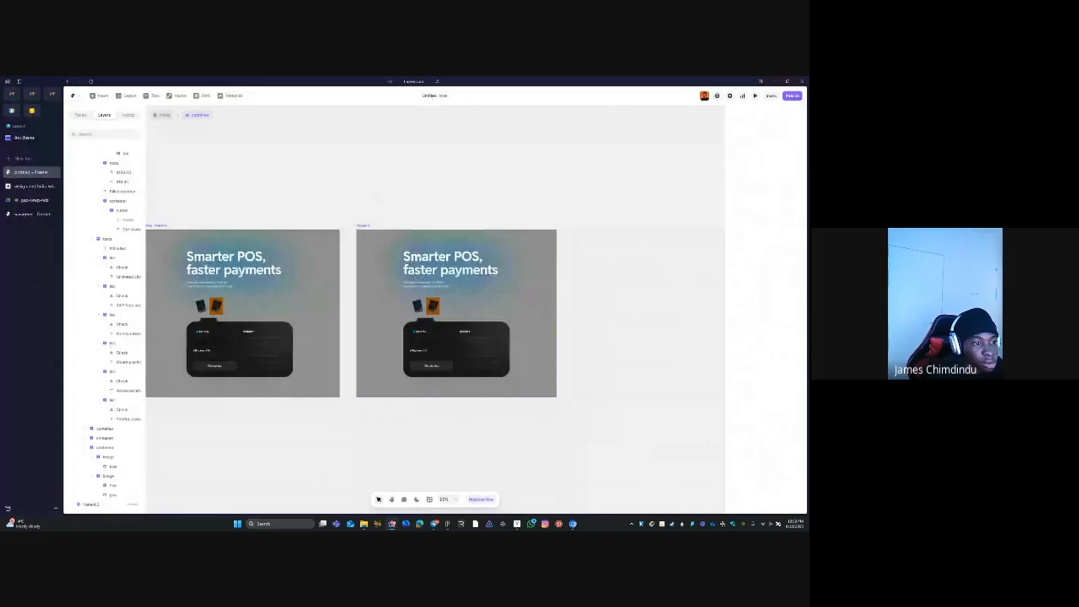
pyautogui.click(362, 225)
pyautogui.keyDown('ctrl'); pyautogui.click(417, 304); pyautogui.keyUp('ctrl')
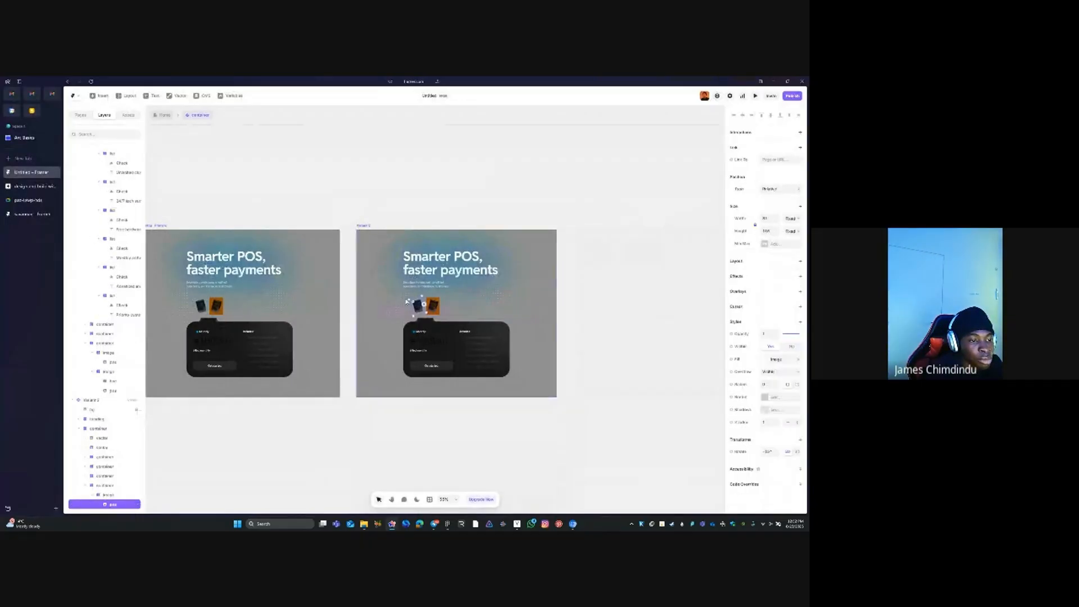
pyautogui.scroll(5, 426, 308)
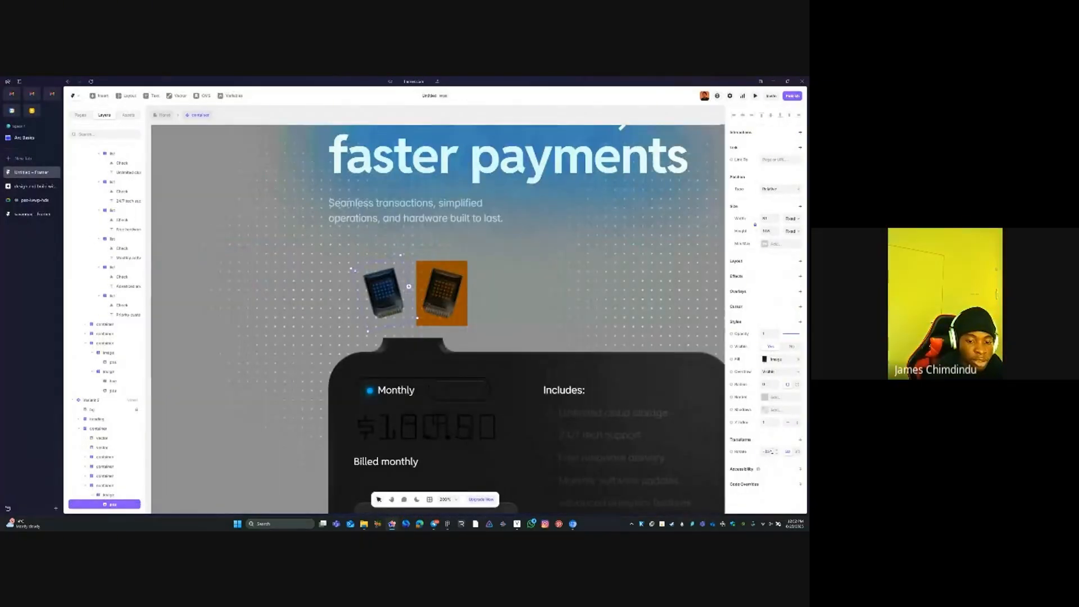
pyautogui.click(768, 452)
pyautogui.write('0')
pyautogui.press('Tab')
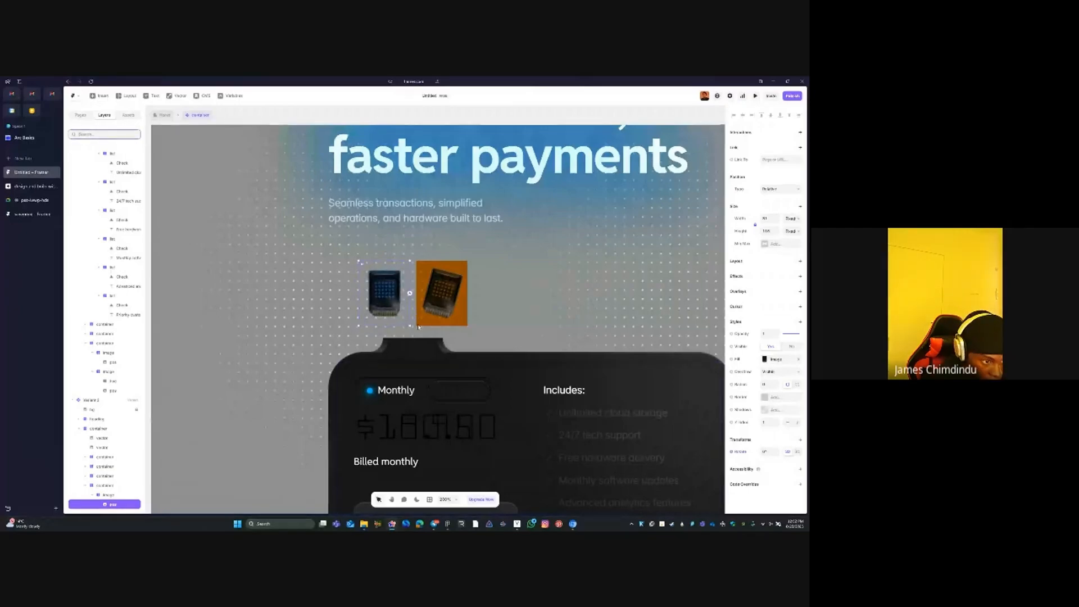
# Try to set both POS image frames in the second variant to absolute positioning, and undo the change
pyautogui.click(402, 346)
pyautogui.click(412, 315)
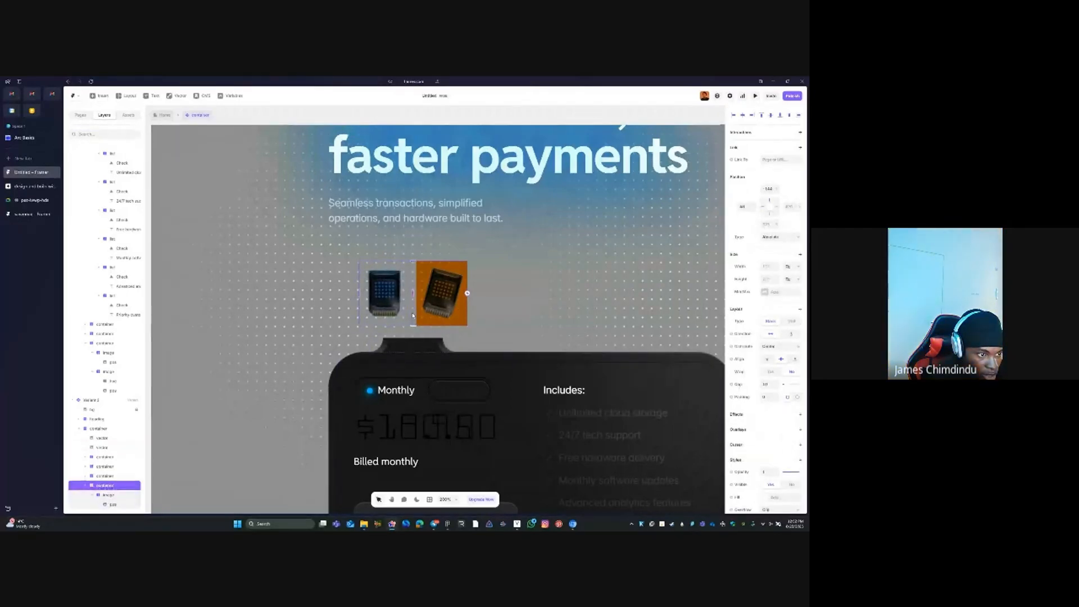
pyautogui.keyDown('ctrl'); pyautogui.click(393, 305); pyautogui.keyUp('ctrl')
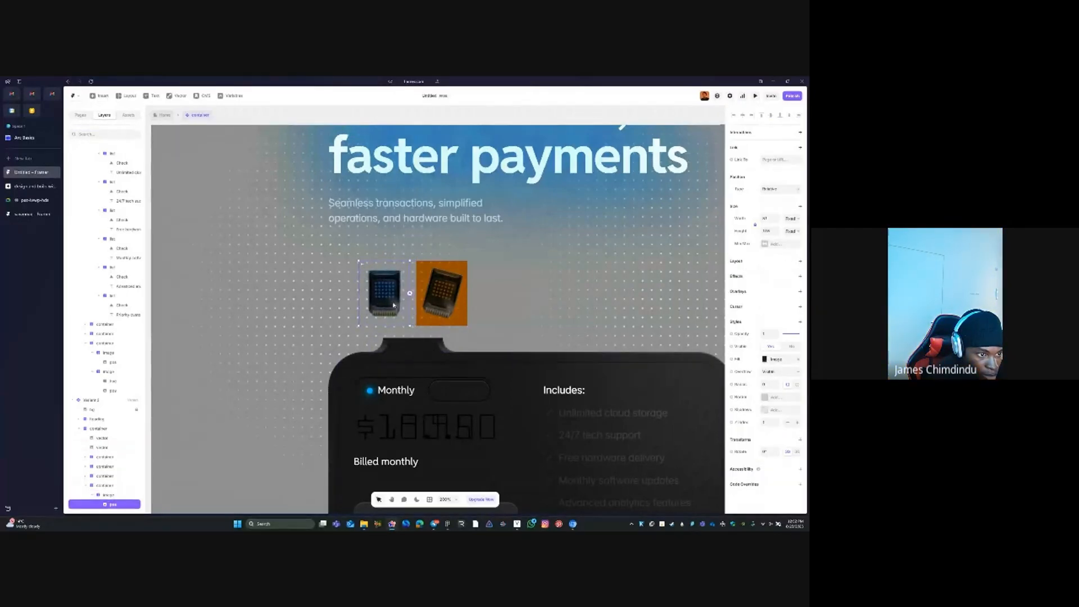
pyautogui.keyDown('shift'); pyautogui.click(453, 315); pyautogui.keyUp('shift')
pyautogui.click(116, 495)
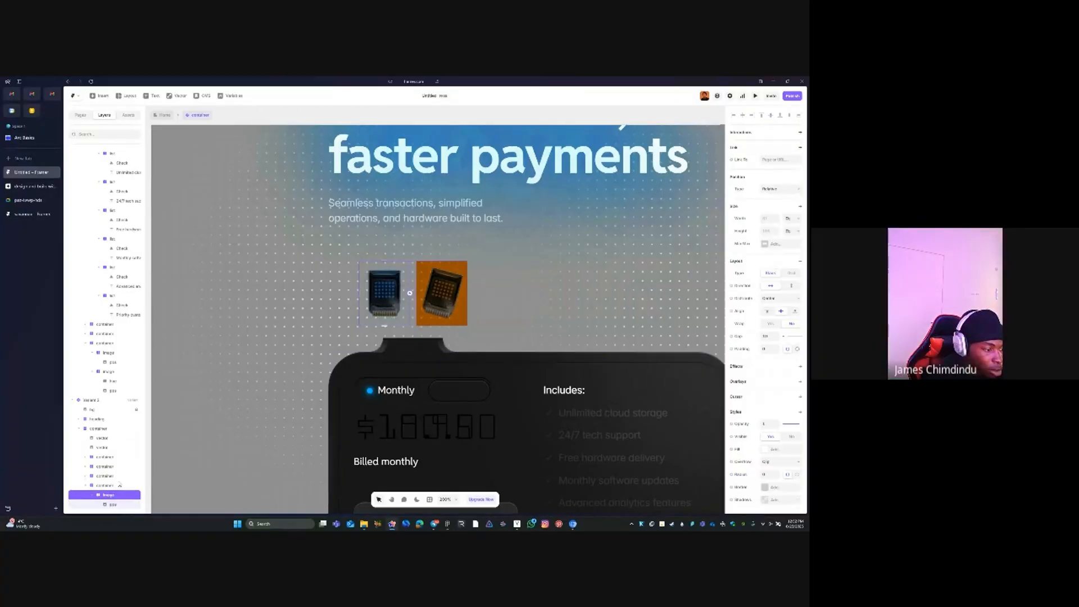
pyautogui.scroll(-1, 113, 493)
pyautogui.keyDown('shift'); pyautogui.click(110, 485); pyautogui.keyUp('shift')
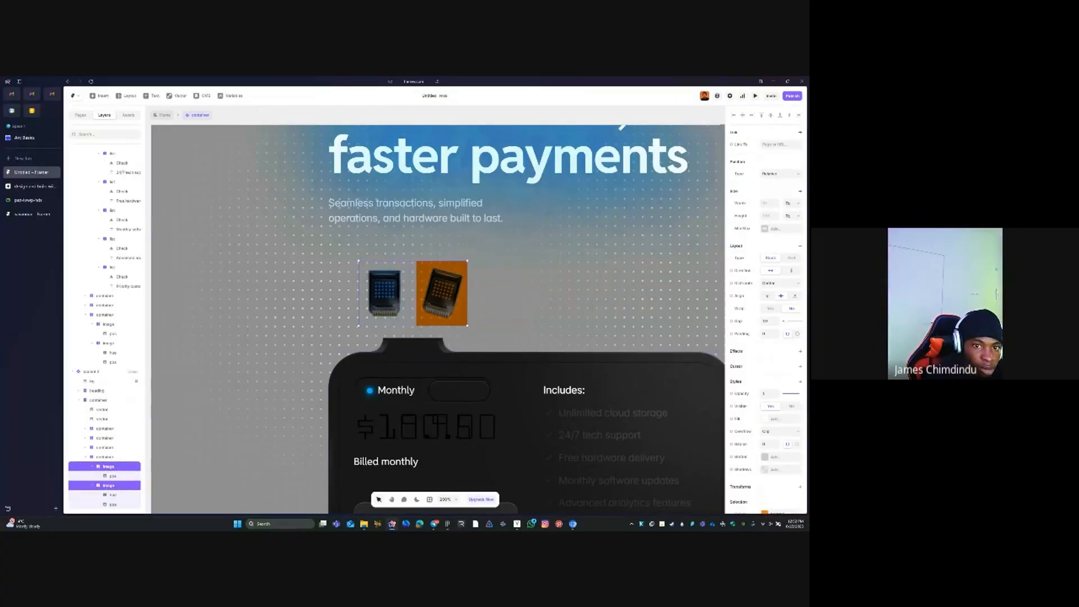
pyautogui.click(781, 174)
pyautogui.click(778, 183)
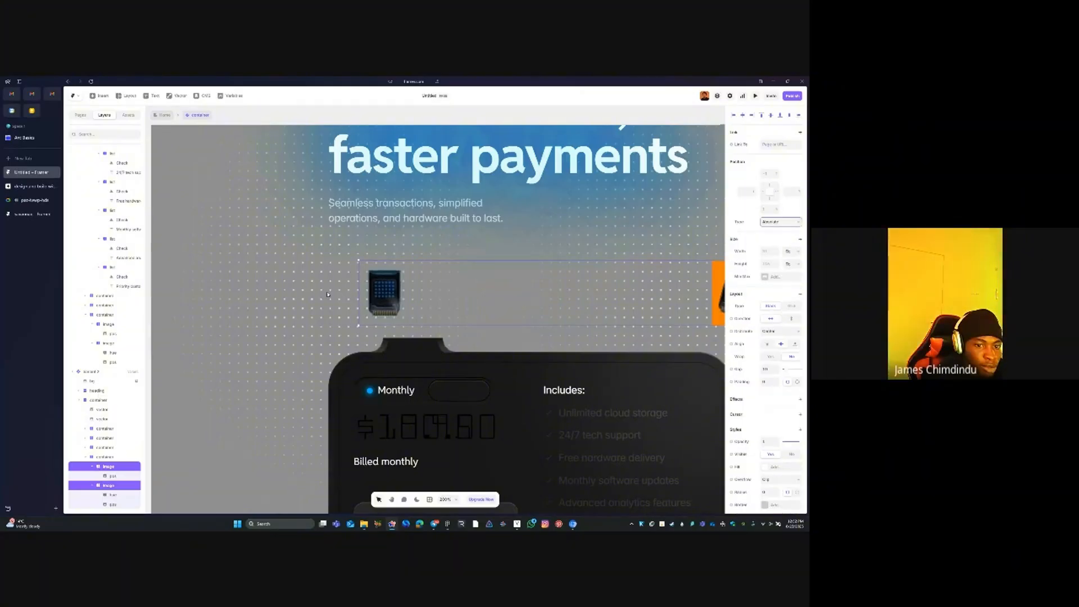
pyautogui.hotkey('ctrl', 'z')
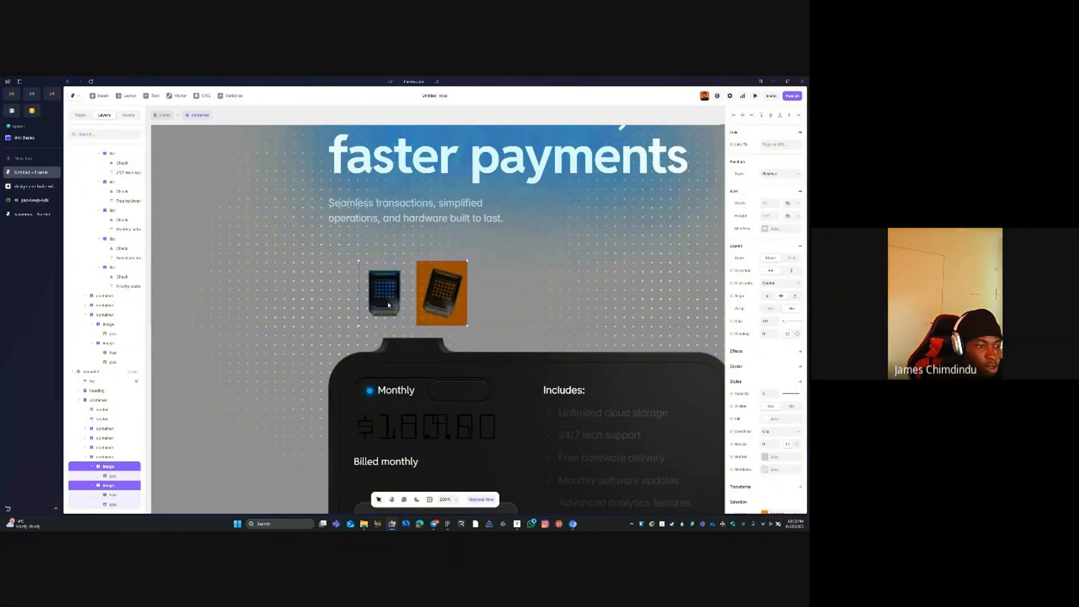
# Set the gap between the two POS images to 16 in the primary variant's image container
pyautogui.click(414, 347)
pyautogui.keyDown('ctrl'); pyautogui.click(388, 302); pyautogui.keyUp('ctrl')
pyautogui.press('Escape')
pyautogui.press('Escape')
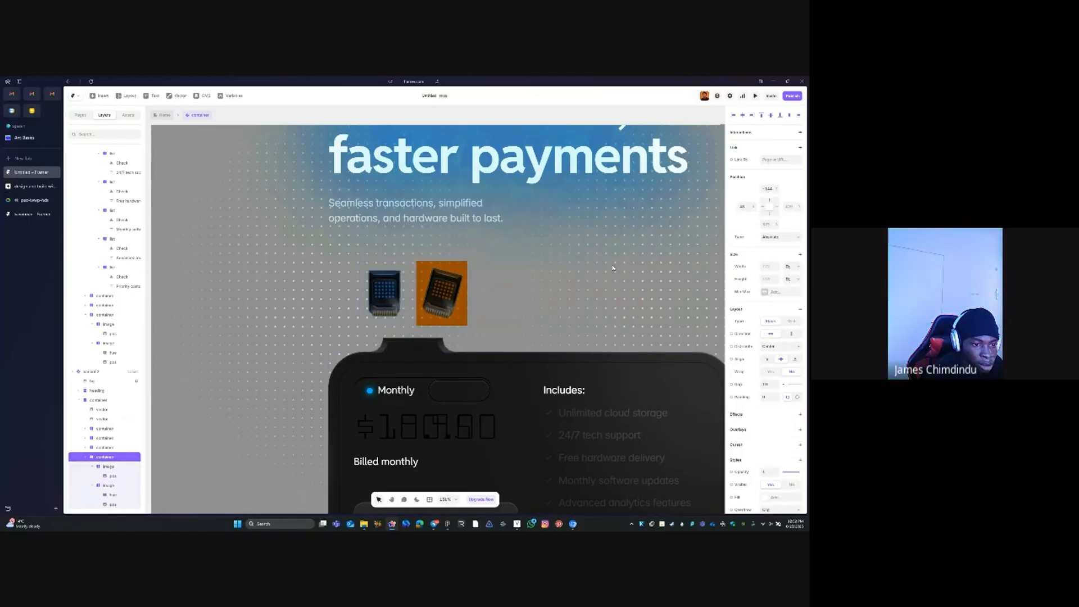
pyautogui.scroll(-3, 611, 267)
pyautogui.scroll(-2, 604, 267)
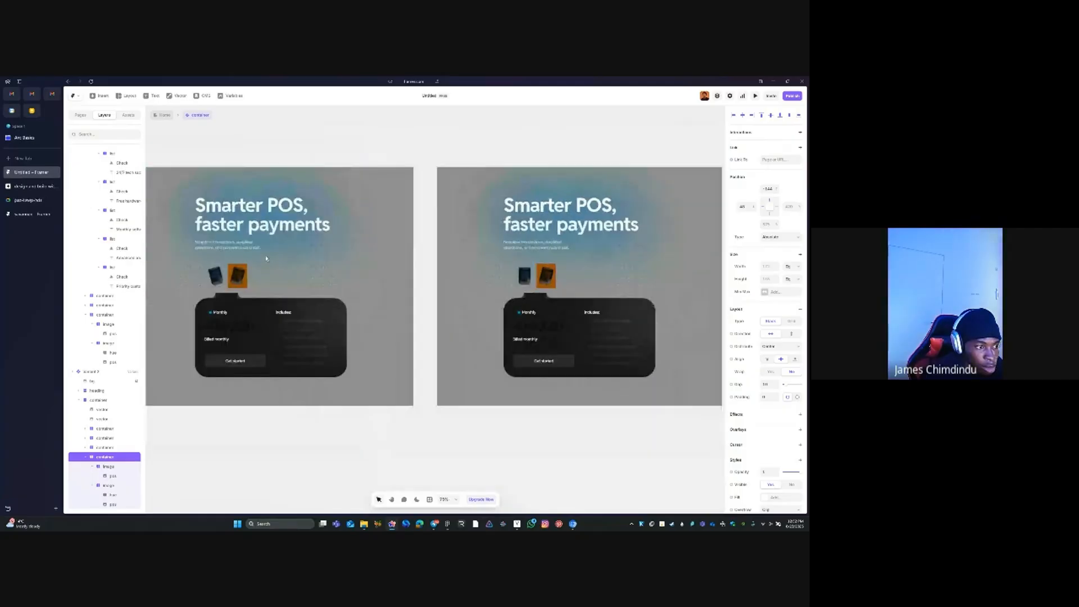
pyautogui.click(225, 272)
pyautogui.click(233, 255)
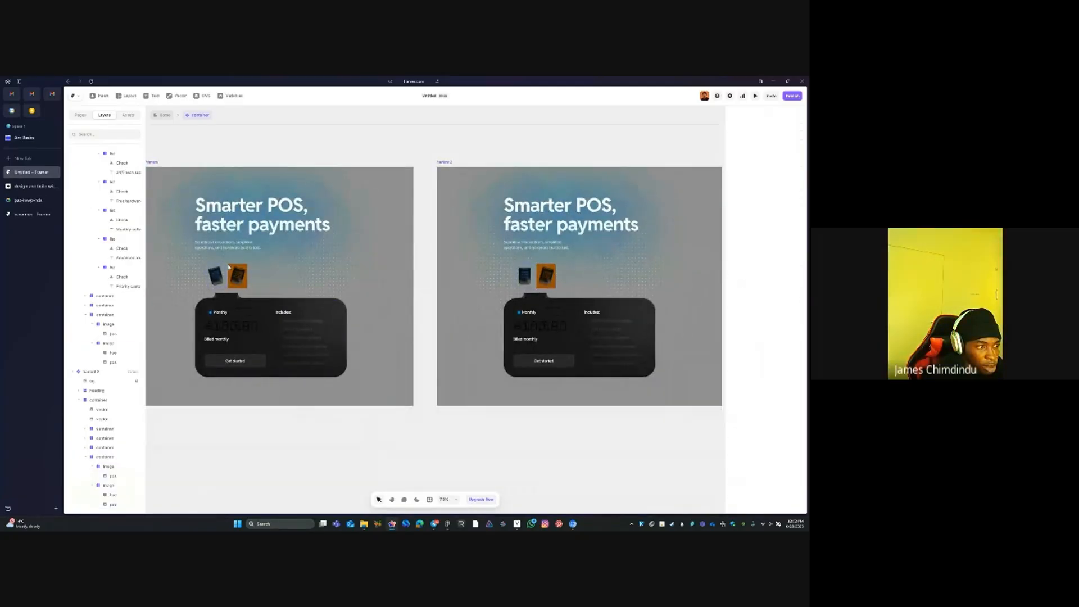
pyautogui.keyDown('ctrl'); pyautogui.click(228, 267); pyautogui.keyUp('ctrl')
pyautogui.press('Escape')
pyautogui.press('Escape')
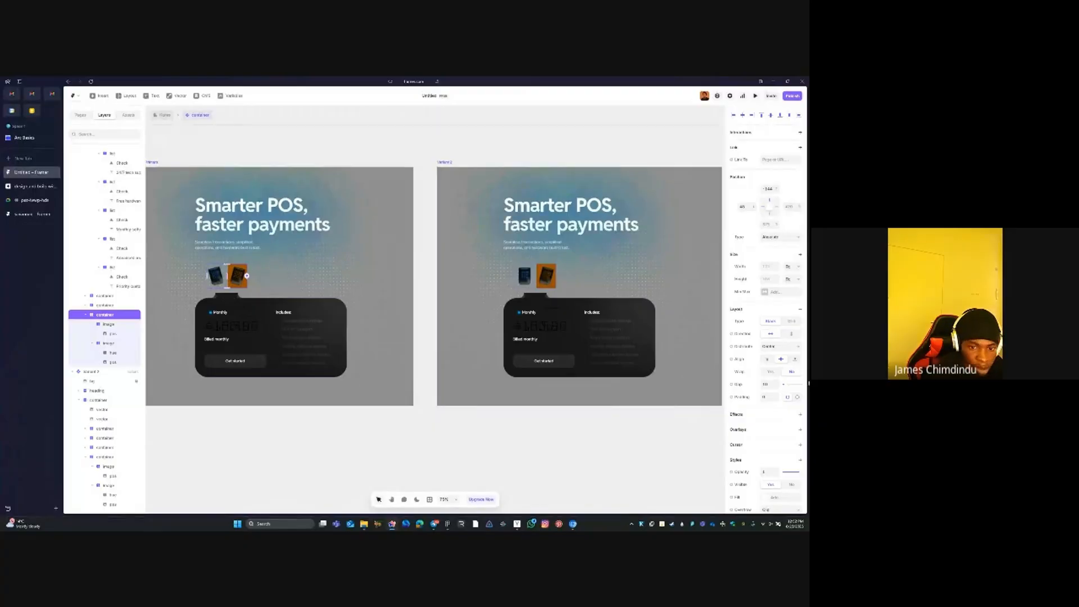
pyautogui.write('16')
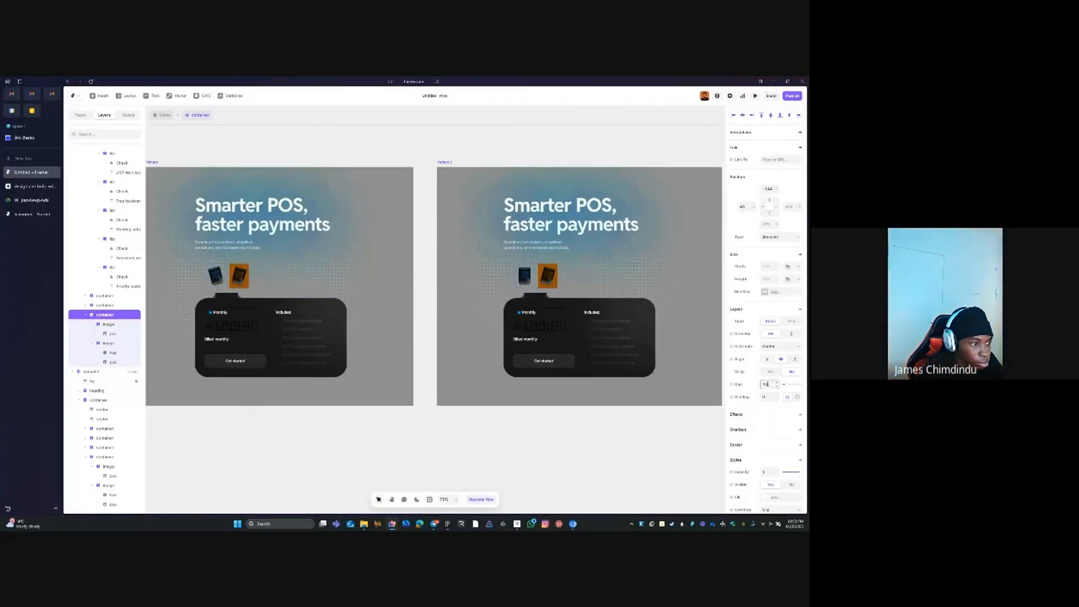
pyautogui.scroll(10, 219, 288)
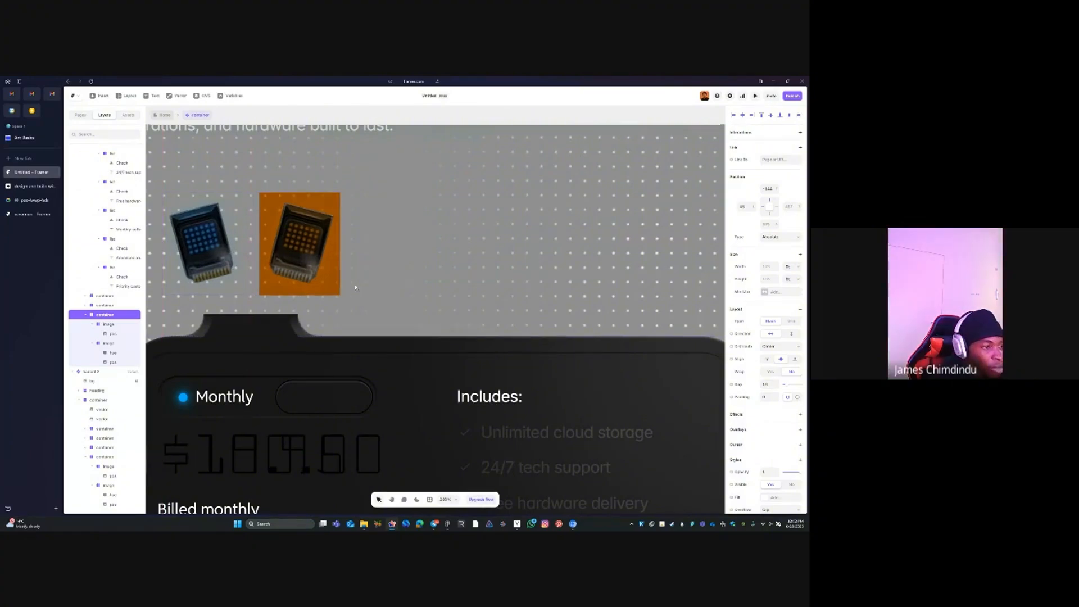
# Examine the blue and orange POS images in the second variant, selecting the orange image's colour overlay
pyautogui.scroll(-10, 253, 257)
pyautogui.click(523, 274)
pyautogui.moveTo(523, 274)
pyautogui.mouseDown()
pyautogui.moveTo(333, 269)
pyautogui.moveTo(601, 275)
pyautogui.moveTo(402, 275)
pyautogui.moveTo(503, 275)
pyautogui.mouseUp()
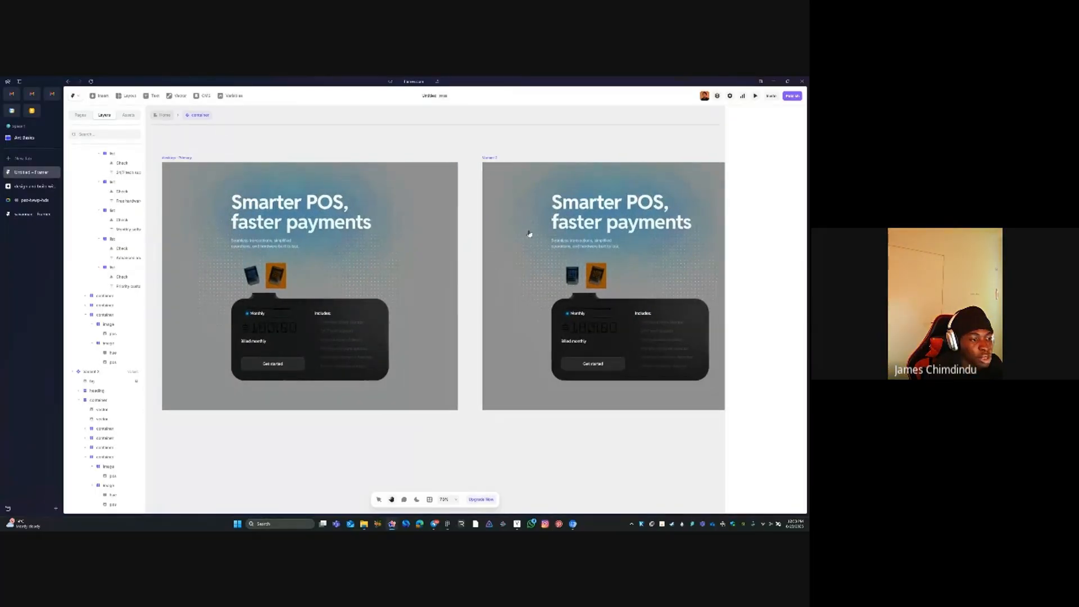
pyautogui.hscroll(5, 421, 178)
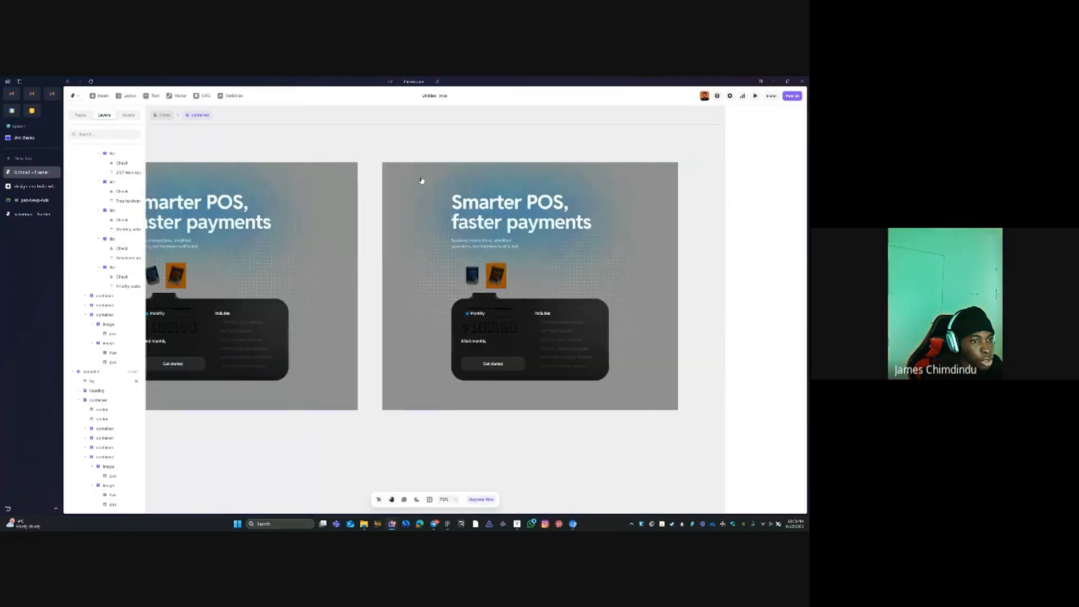
pyautogui.keyDown('ctrl'); pyautogui.scroll(10, 481, 268); pyautogui.keyUp('ctrl')
pyautogui.keyDown('ctrl'); pyautogui.scroll(5, 481, 268); pyautogui.keyUp('ctrl')
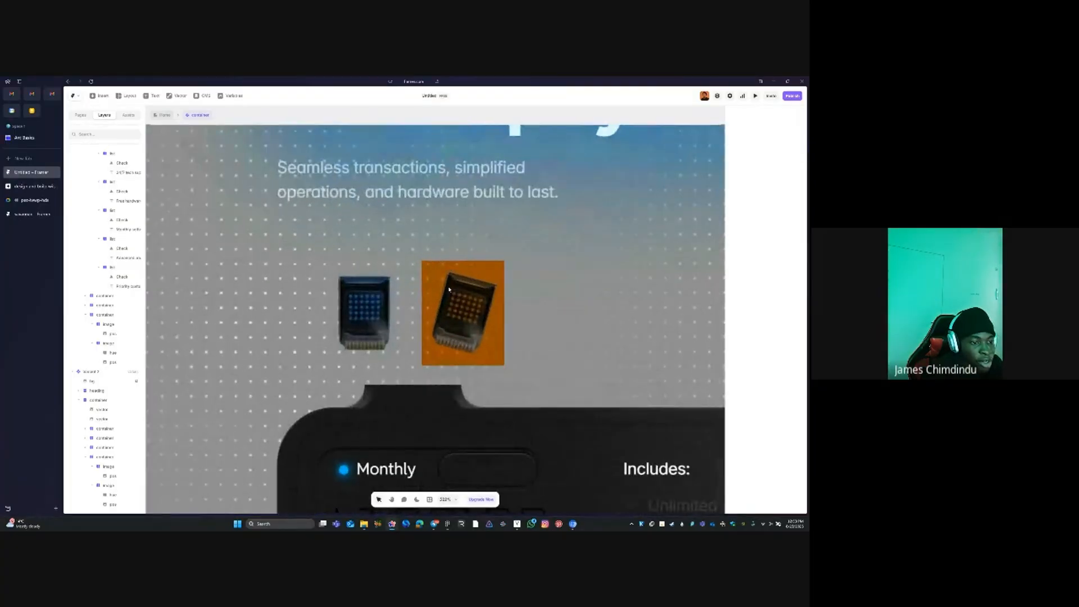
pyautogui.click(479, 283)
pyautogui.keyDown('ctrl'); pyautogui.scroll(-5, 479, 292); pyautogui.keyUp('ctrl')
pyautogui.keyDown('ctrl'); pyautogui.scroll(-2, 474, 292); pyautogui.keyUp('ctrl')
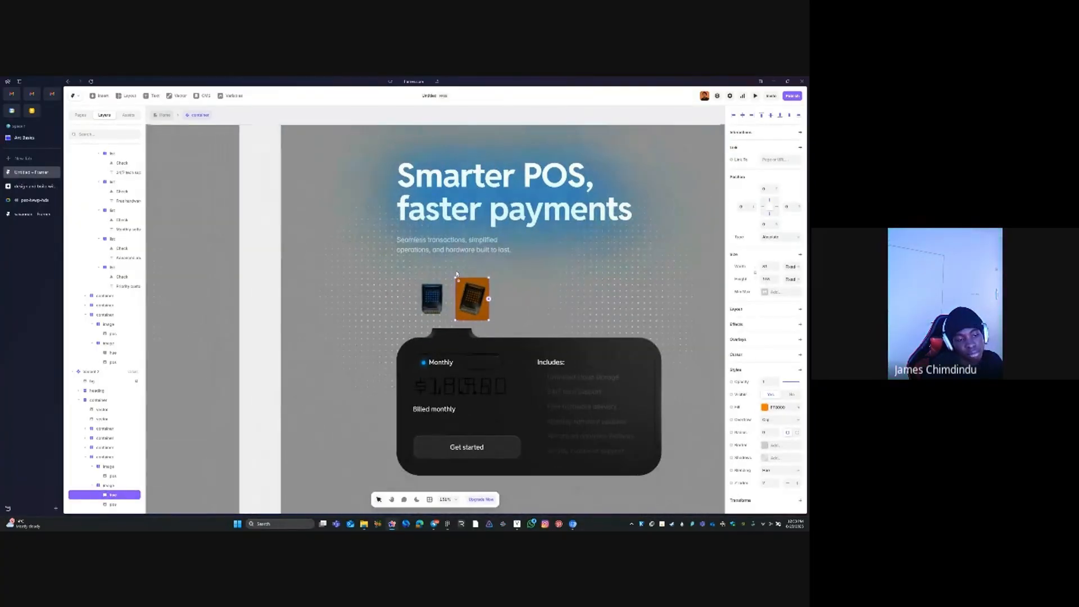
pyautogui.keyDown('ctrl'); pyautogui.scroll(4, 465, 315); pyautogui.keyUp('ctrl')
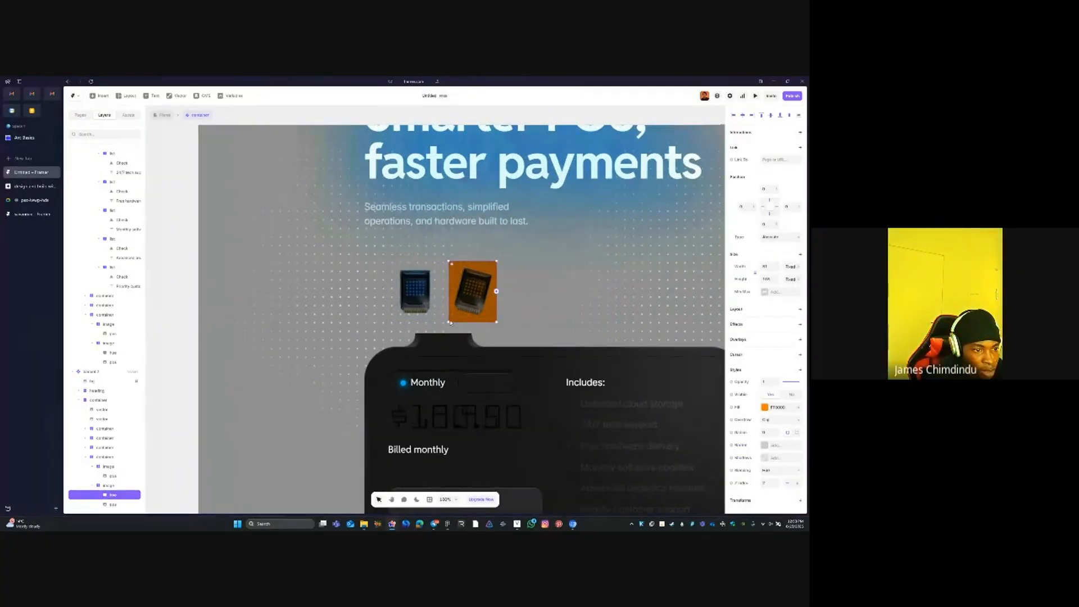
# Add left padding to the second variant's POS image container and fine-tune it to shift both images to the right
pyautogui.click(422, 299)
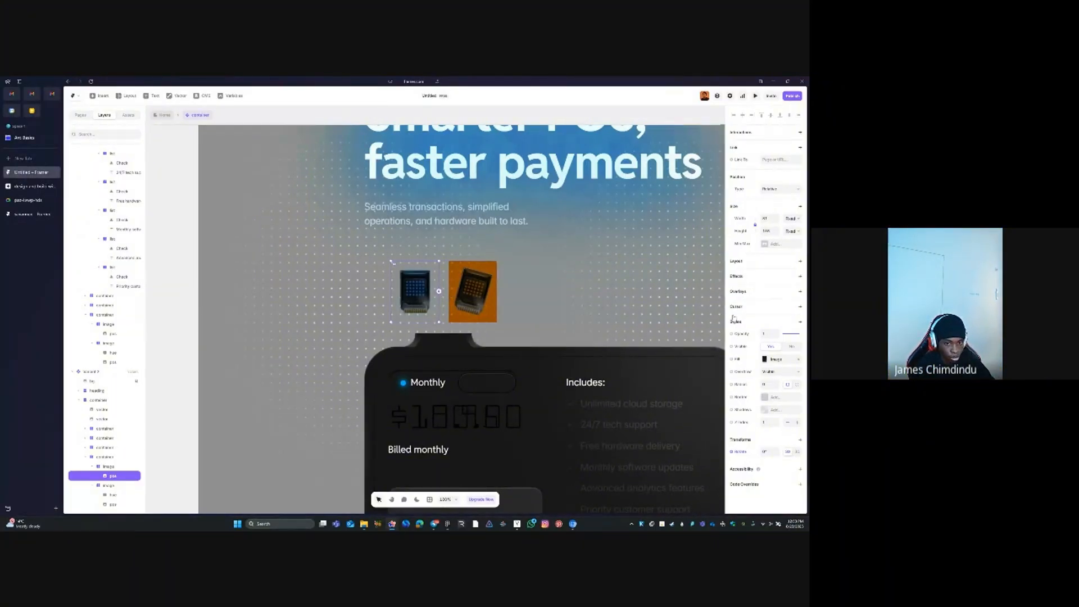
pyautogui.click(443, 307)
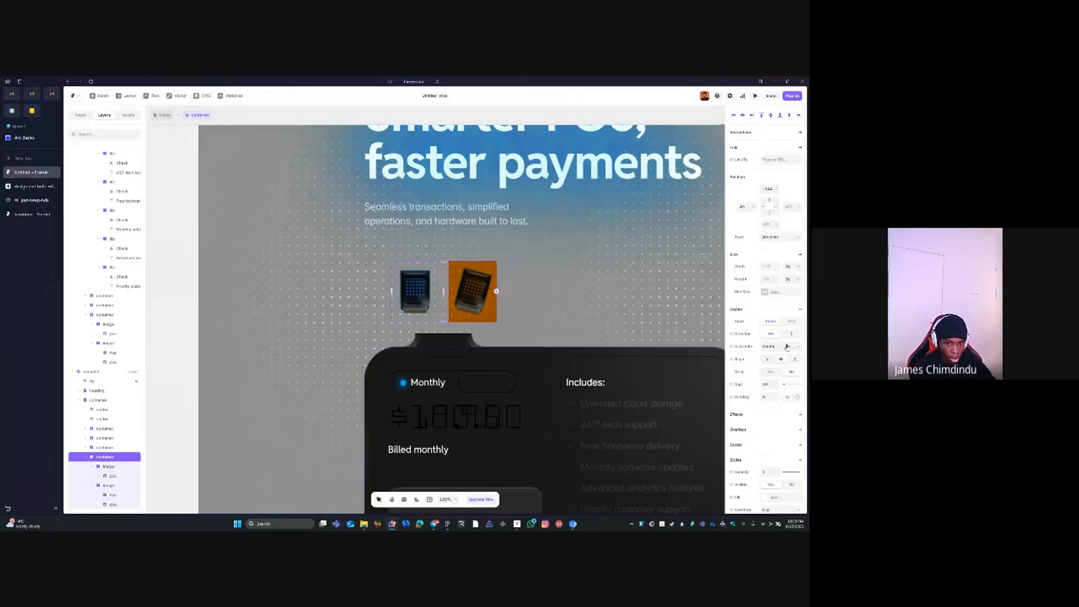
pyautogui.click(787, 397)
pyautogui.click(796, 410)
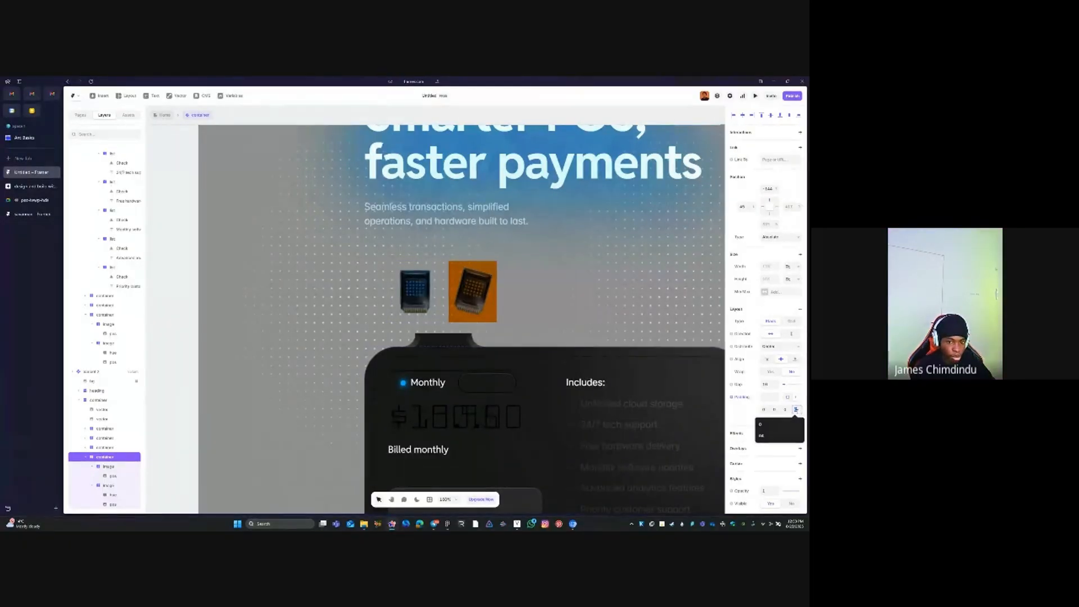
pyautogui.click(762, 436)
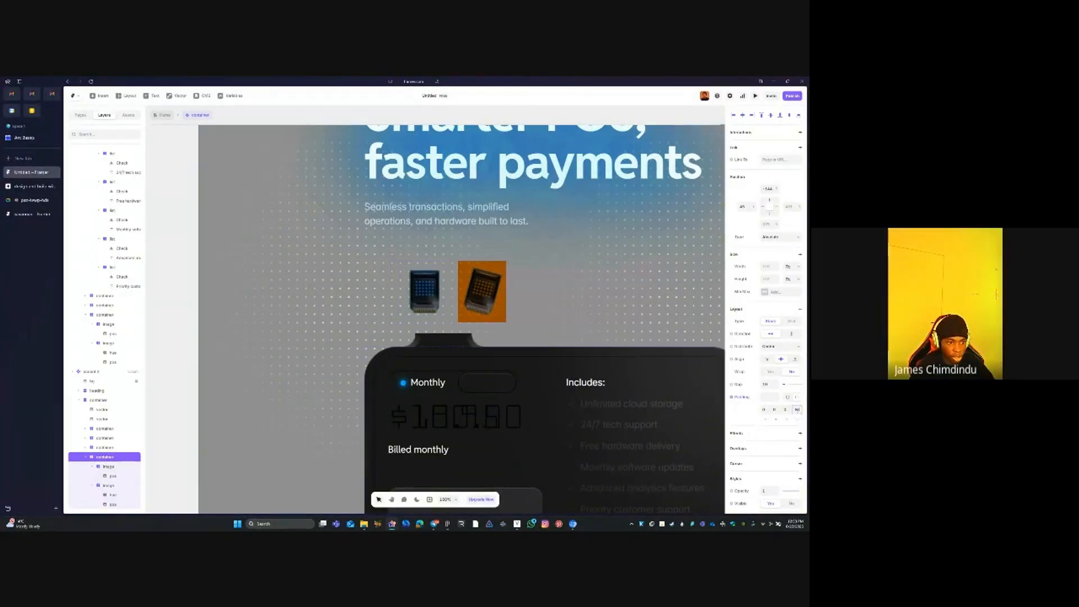
pyautogui.hotkey('shift', 'Up')
pyautogui.hotkey('shift', 'Up')
pyautogui.hotkey('shift', 'Up')
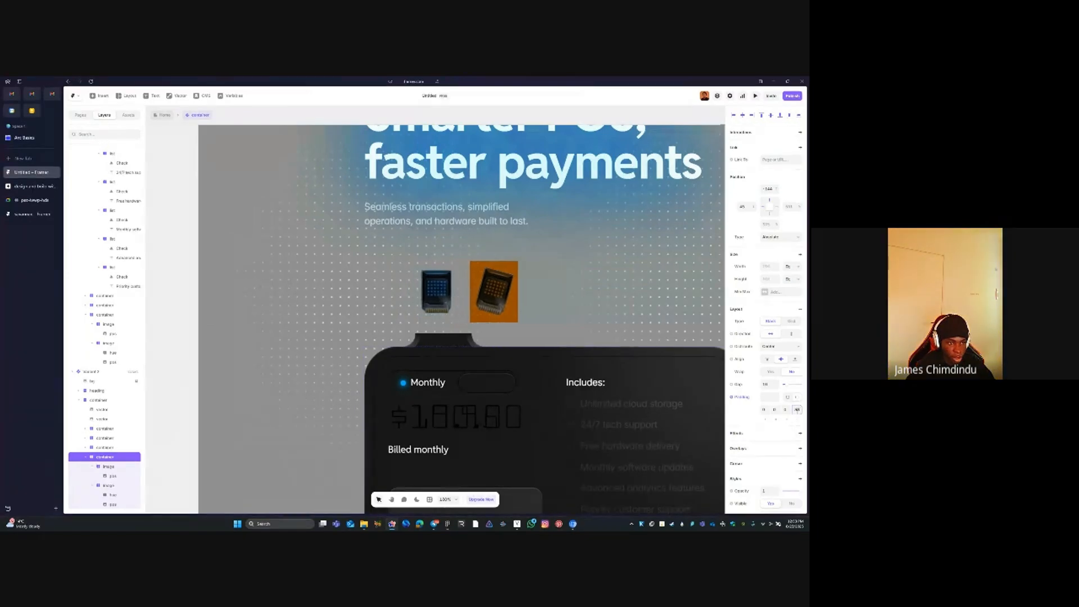
pyautogui.press('Down')
pyautogui.press('Down')
pyautogui.press('Down')
pyautogui.press('Down')
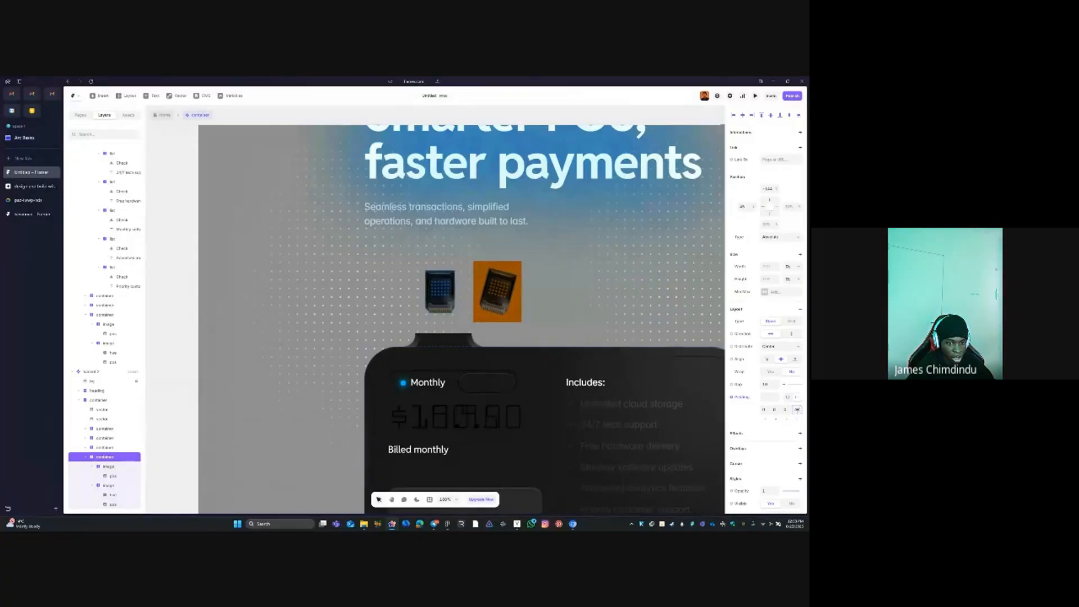
pyautogui.press('Down')
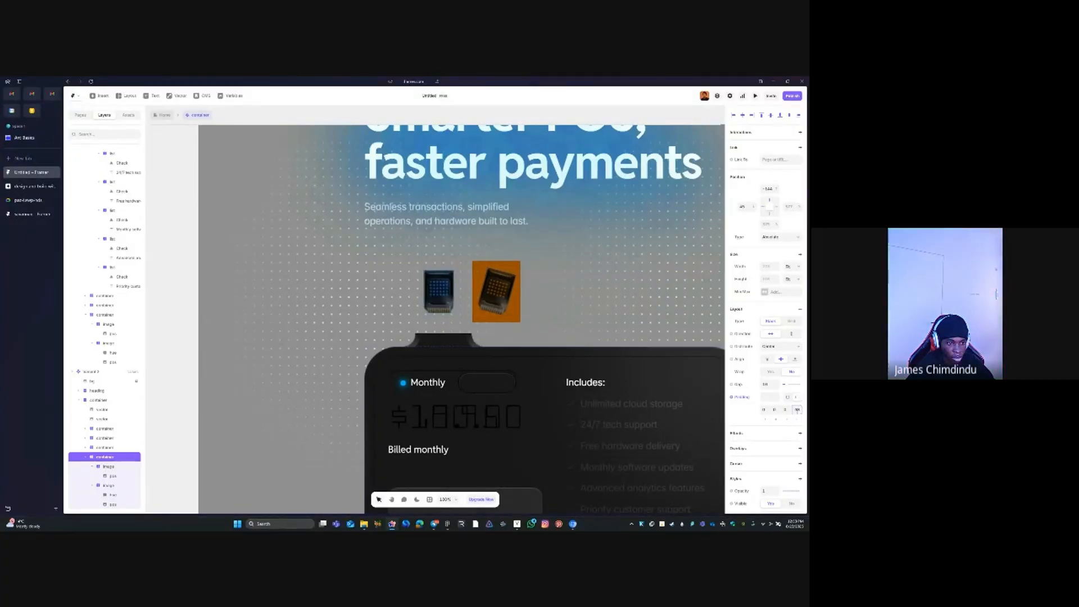
pyautogui.press('Up')
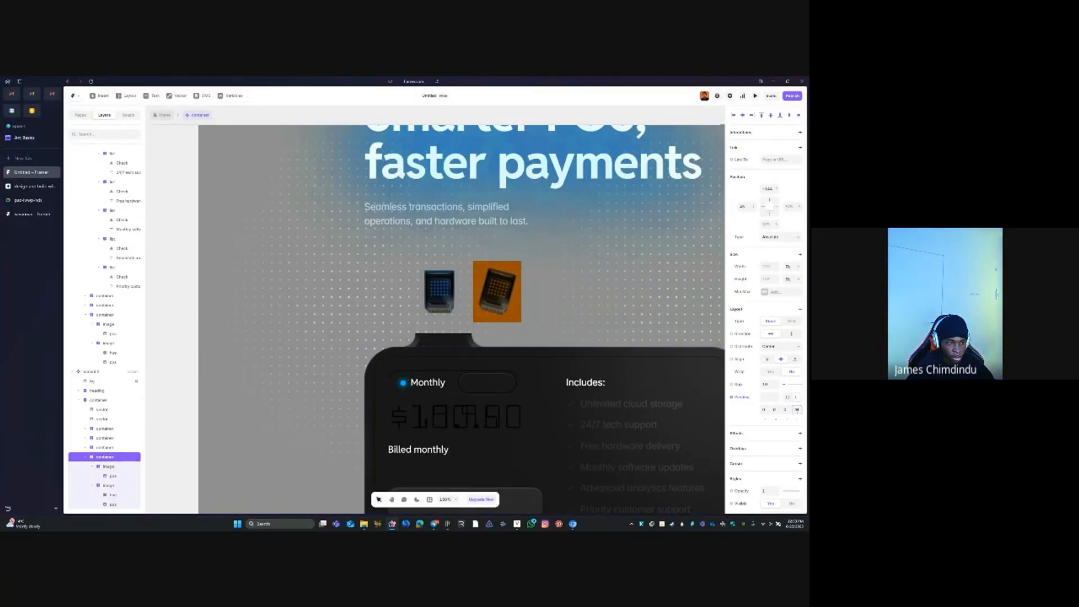
pyautogui.press('Up')
pyautogui.press('Up')
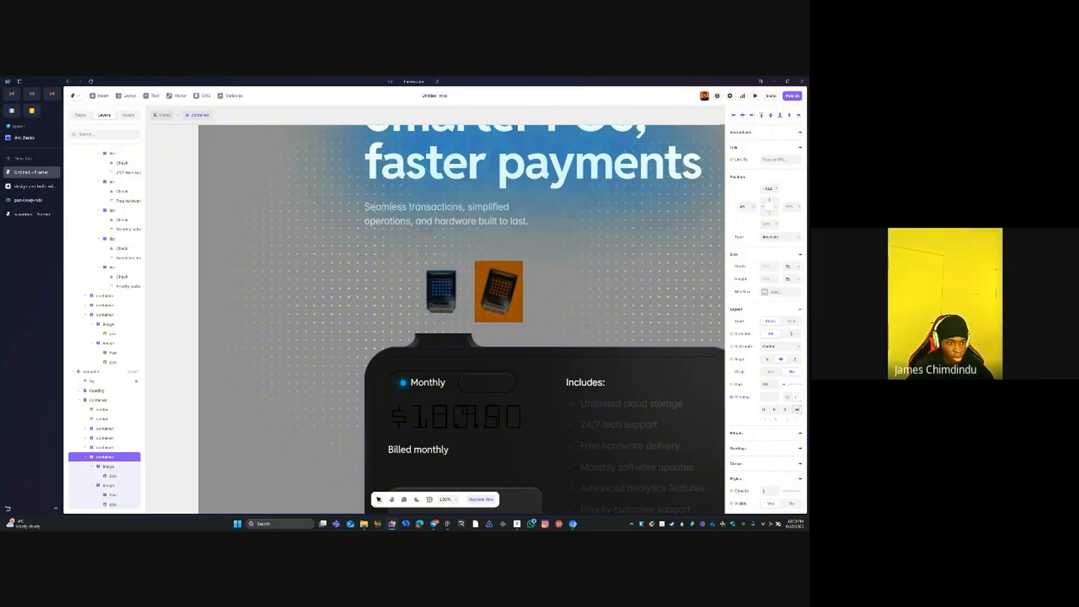
# Set the height of the primary variant's POS image container to Fixed
pyautogui.click(448, 291)
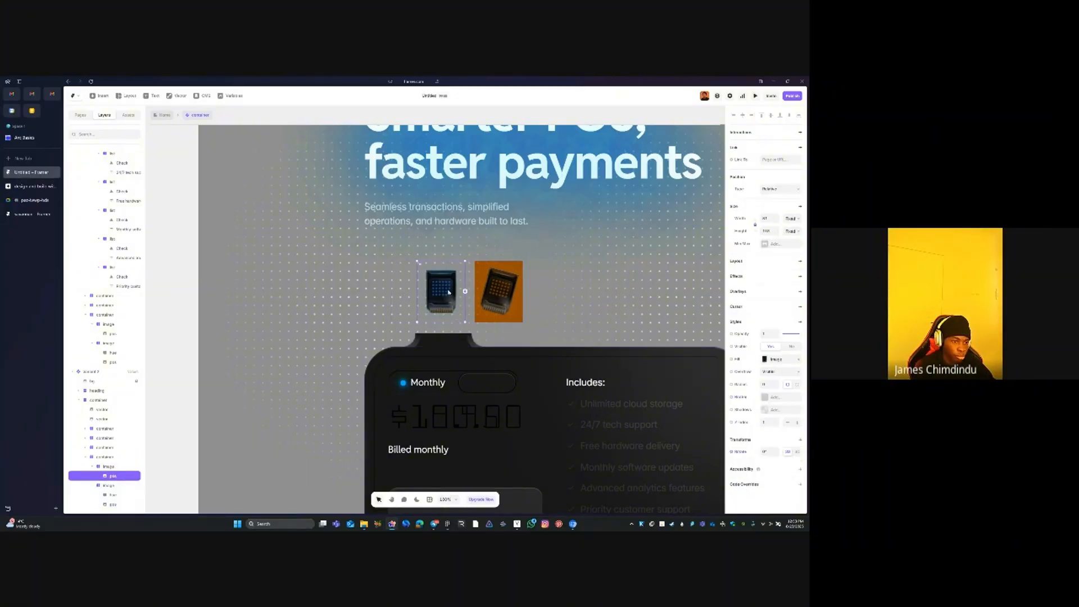
pyautogui.click(480, 276)
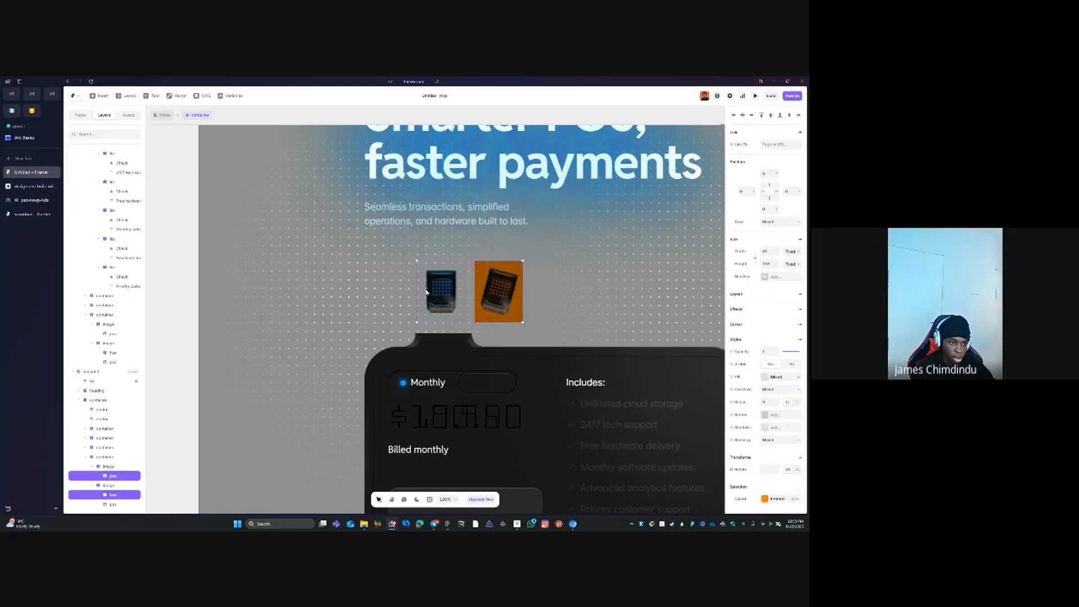
pyautogui.click(444, 289)
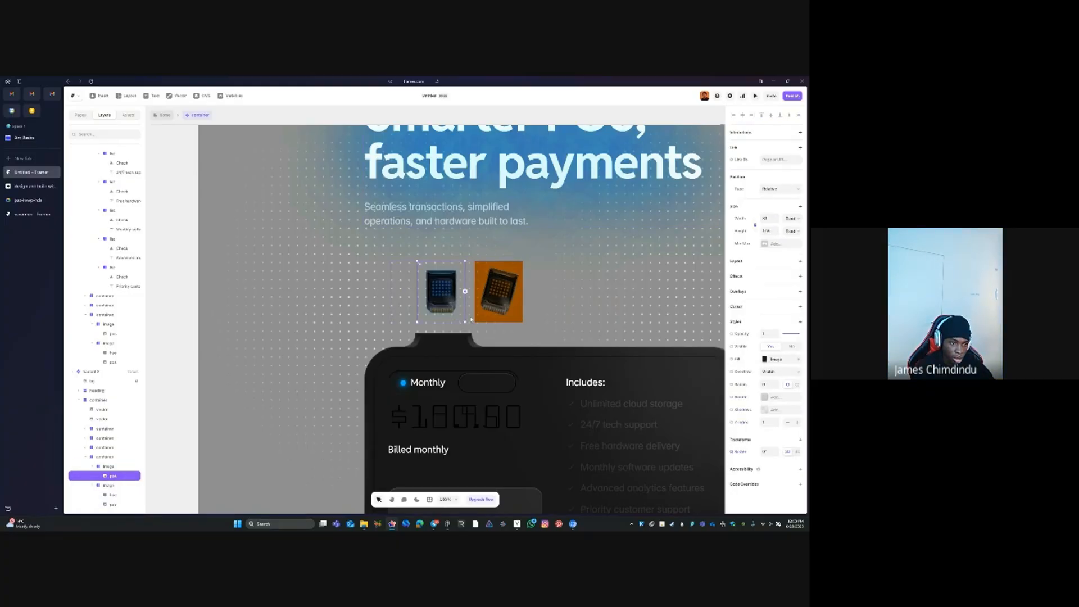
pyautogui.click(405, 284)
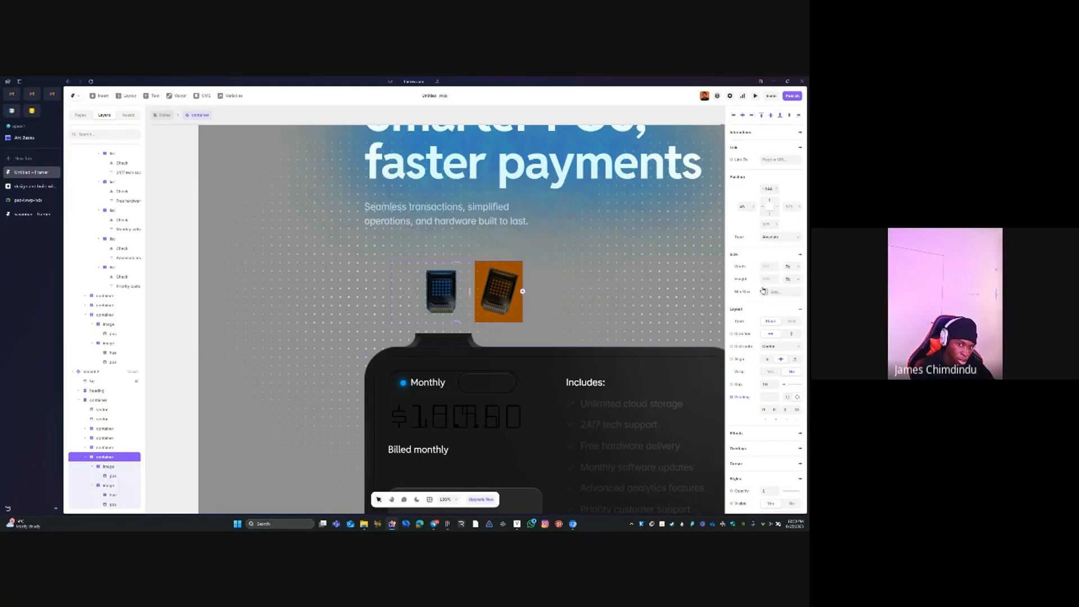
pyautogui.scroll(-5, 615, 271)
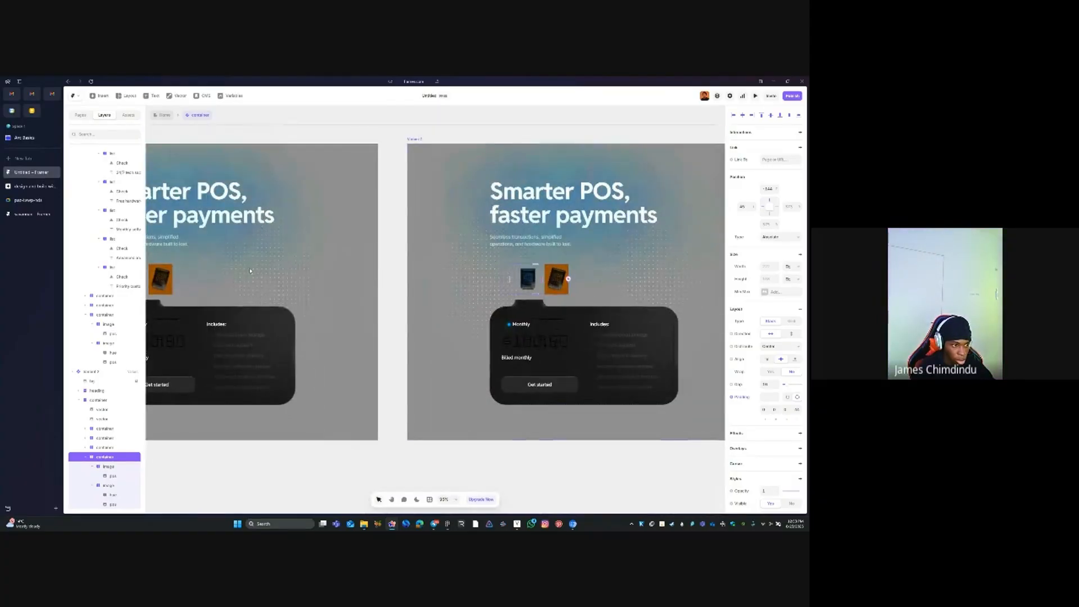
pyautogui.click(301, 289)
pyautogui.moveTo(273, 273); pyautogui.dragTo(455, 273)
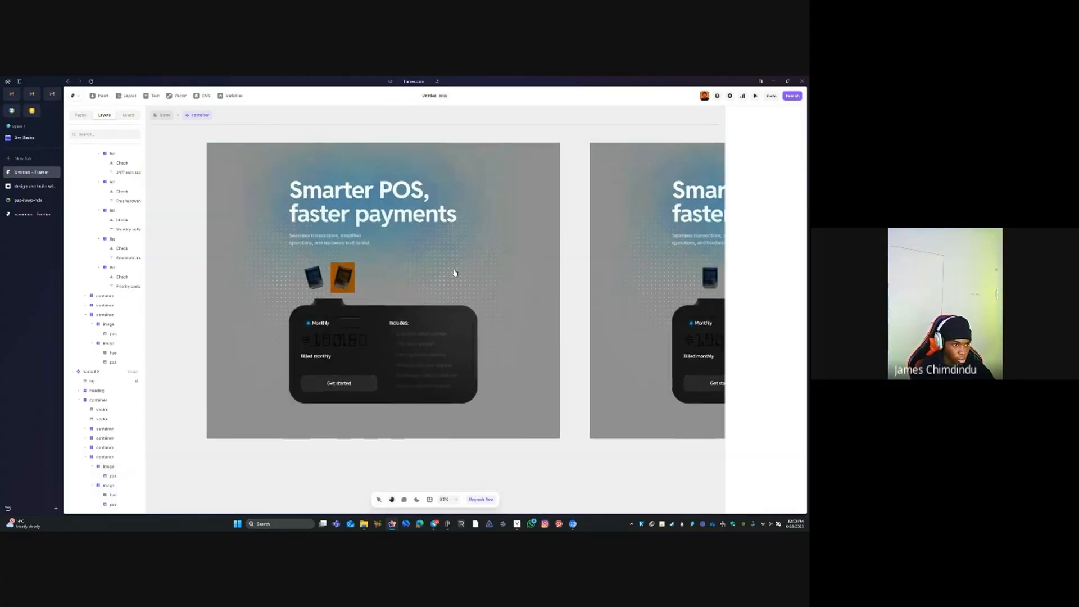
pyautogui.click(330, 276)
pyautogui.click(791, 279)
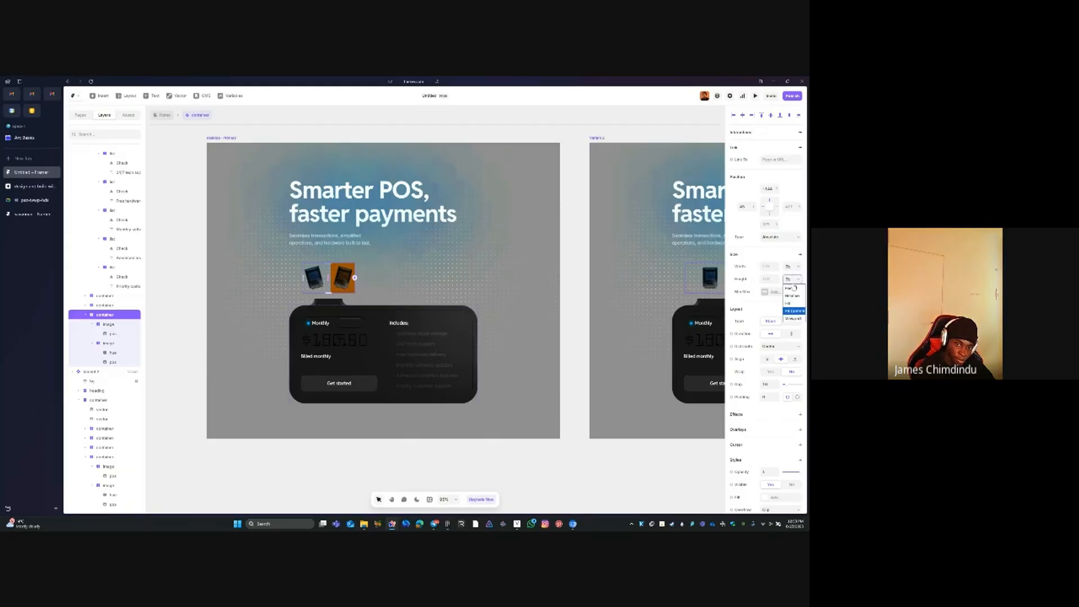
pyautogui.click(792, 288)
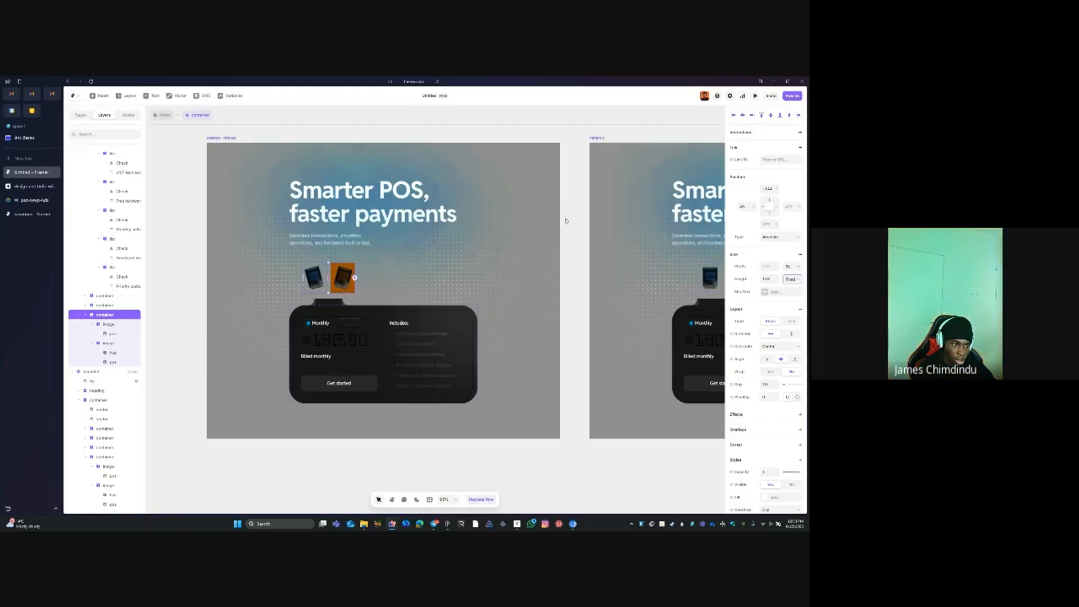
# Set the gap inside both POS image frames of the primary variant to 0
pyautogui.click(585, 240)
pyautogui.moveTo(587, 241); pyautogui.dragTo(345, 241)
pyautogui.scroll(3, 469, 264)
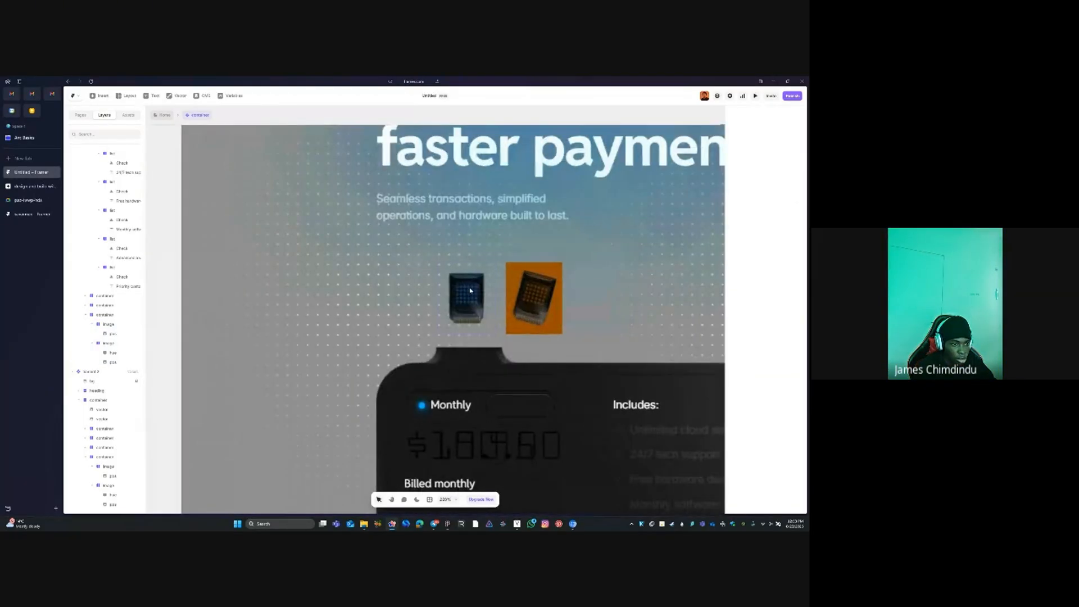
pyautogui.click(471, 290)
pyautogui.click(109, 466)
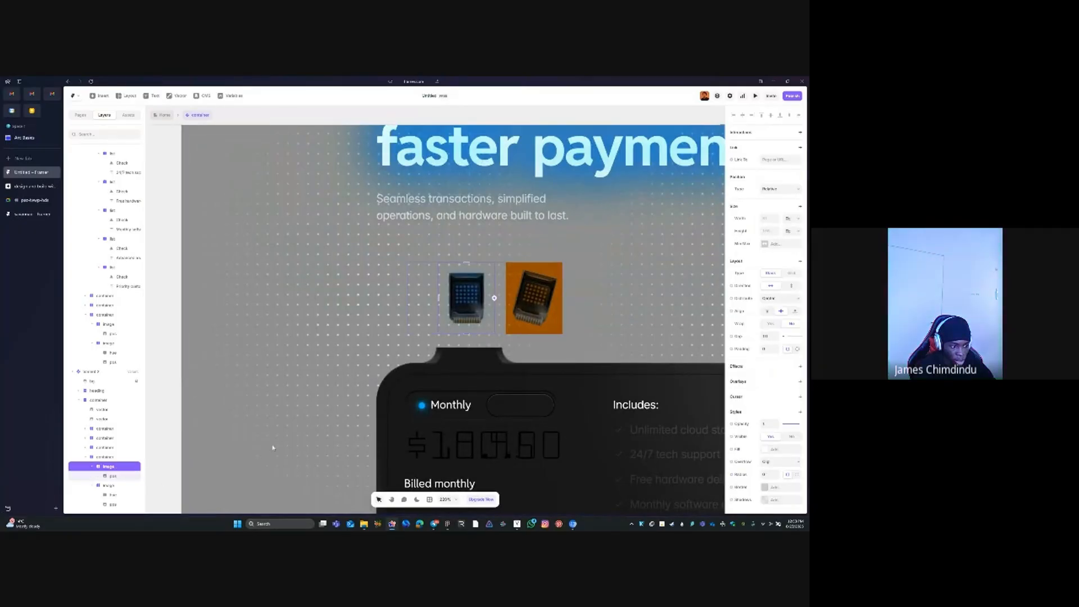
pyautogui.scroll(-3, 672, 267)
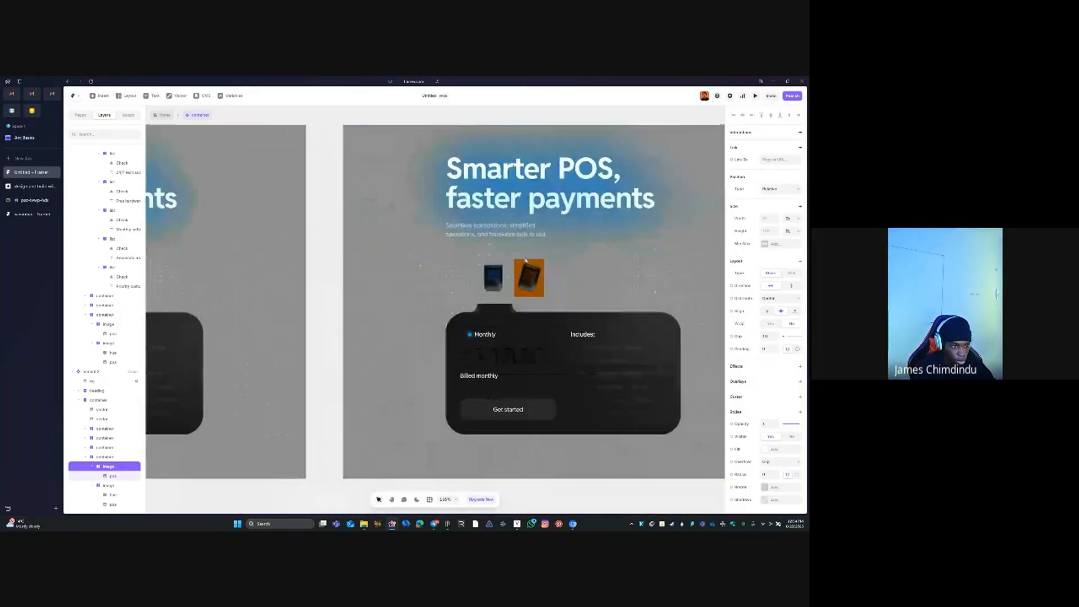
pyautogui.click(686, 274)
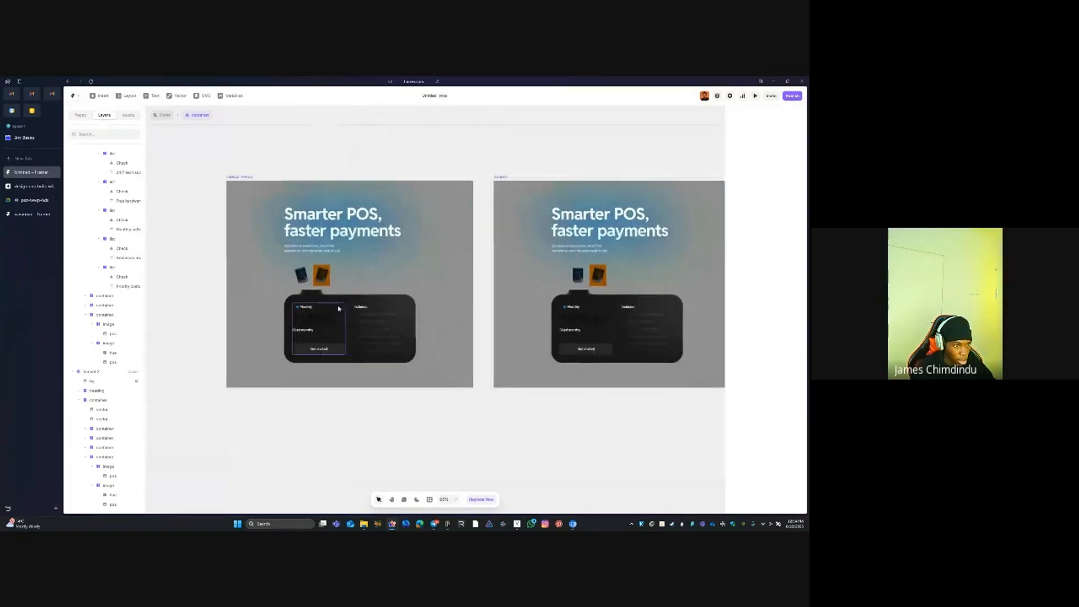
pyautogui.click(302, 275)
pyautogui.keyDown('shift'); pyautogui.click(107, 343); pyautogui.keyUp('shift')
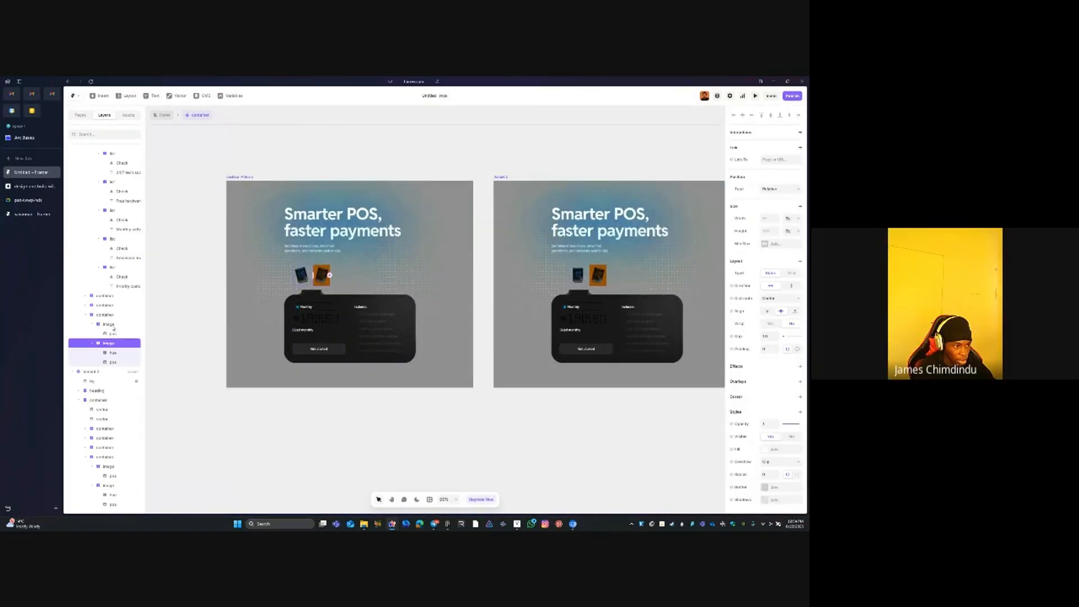
pyautogui.click(765, 322)
pyautogui.write('0')
pyautogui.press('Tab')
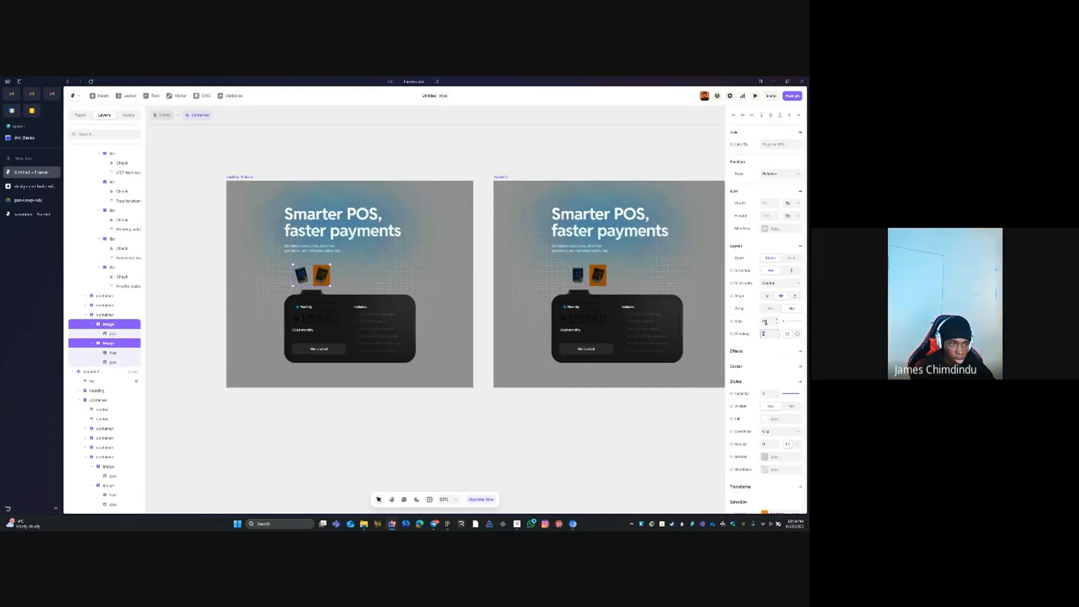
pyautogui.click(577, 275)
pyautogui.scroll(5, 579, 273)
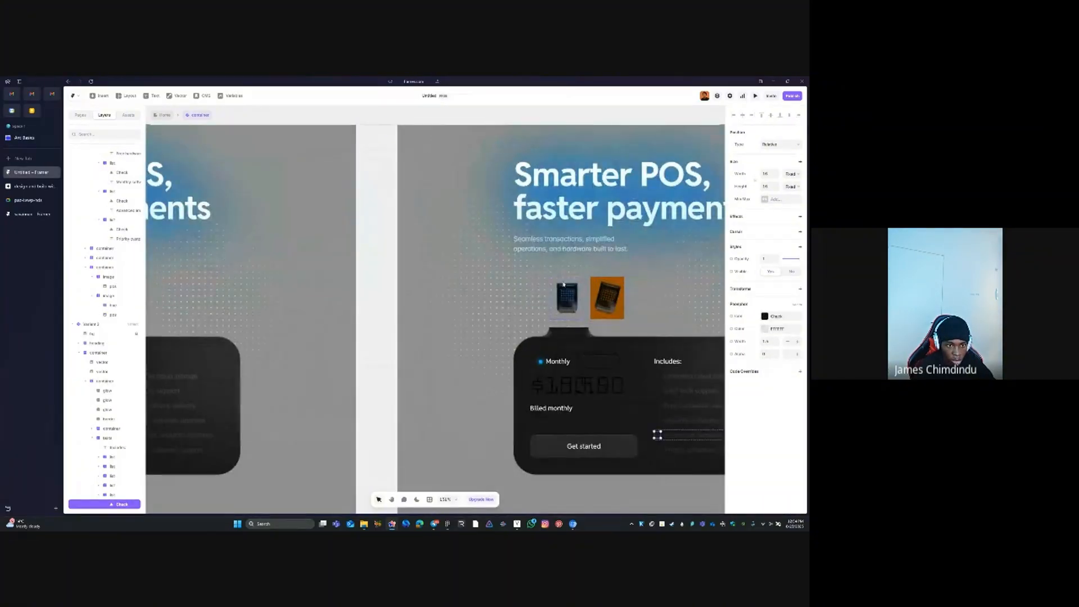
# Give the second variant's blue POS image frame individual side padding, trying a top value of 80 and settling on 40
pyautogui.scroll(4, 573, 282)
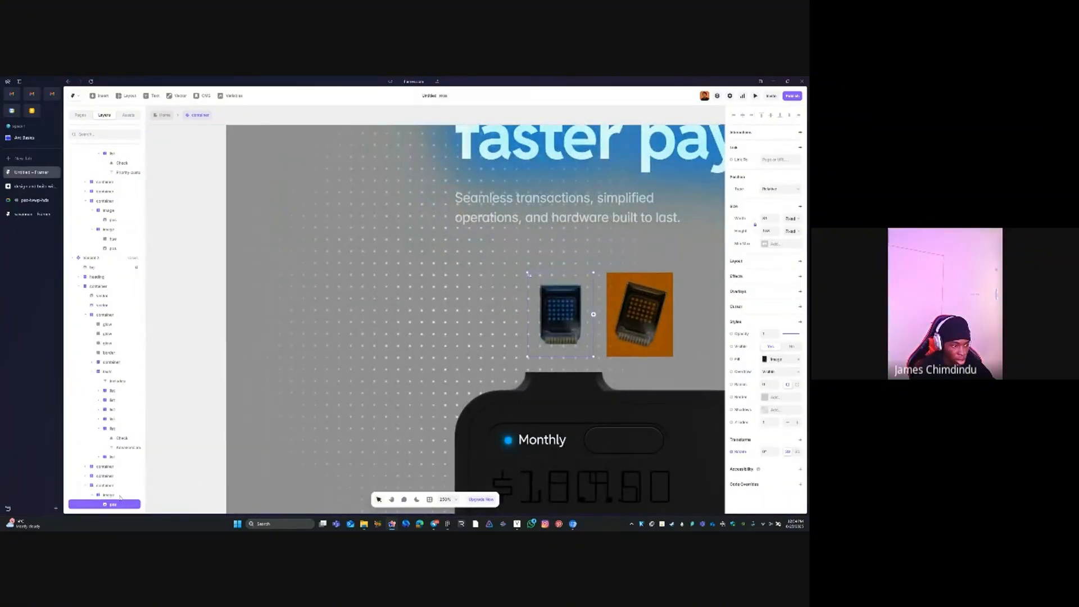
pyautogui.press('Escape')
pyautogui.click(794, 348)
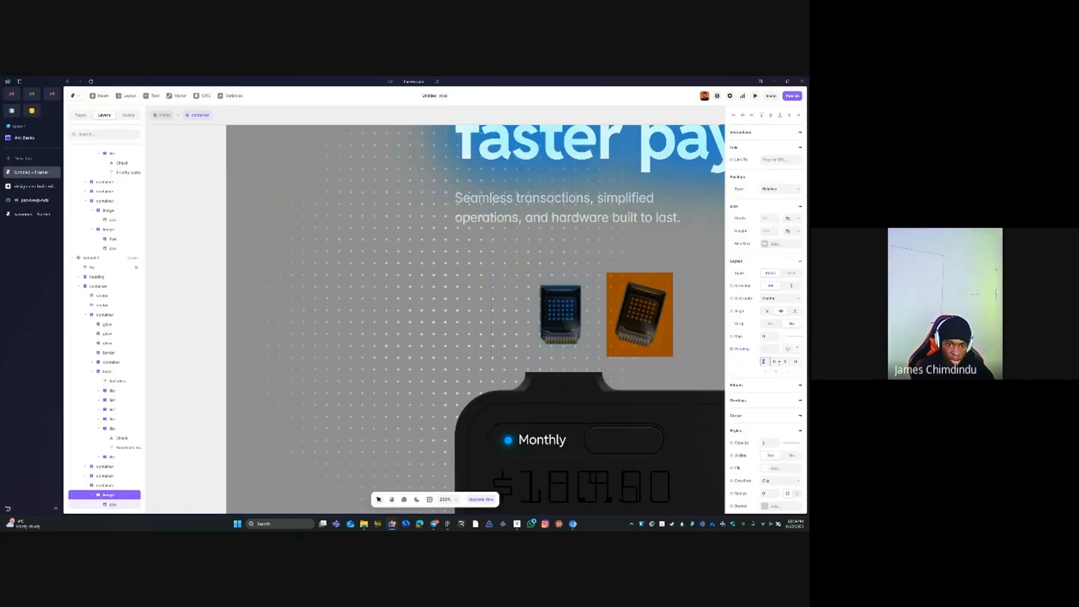
pyautogui.write('80')
pyautogui.press('Tab')
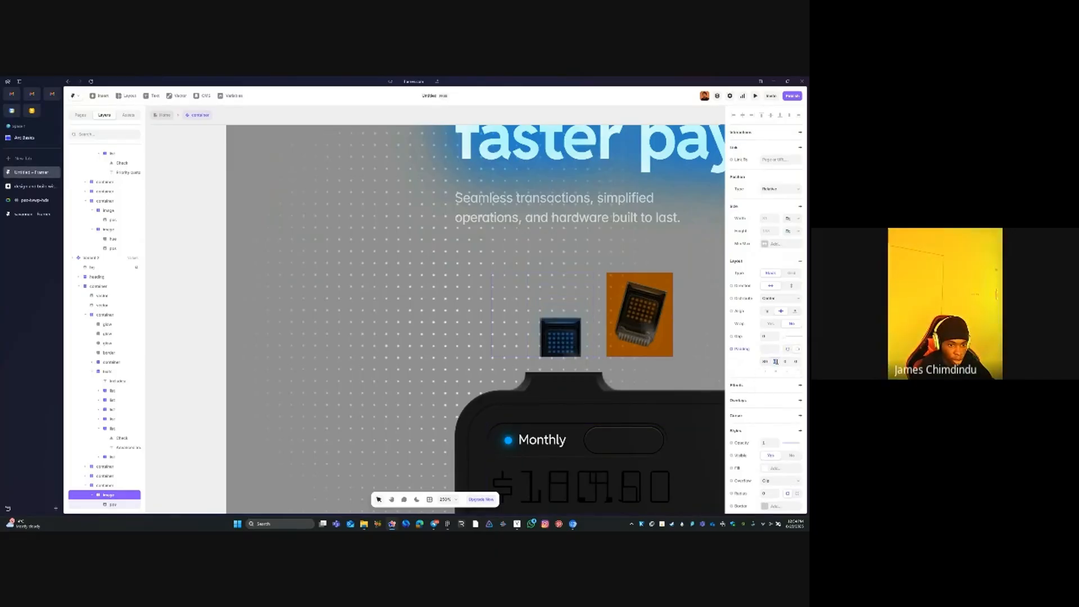
pyautogui.click(765, 361)
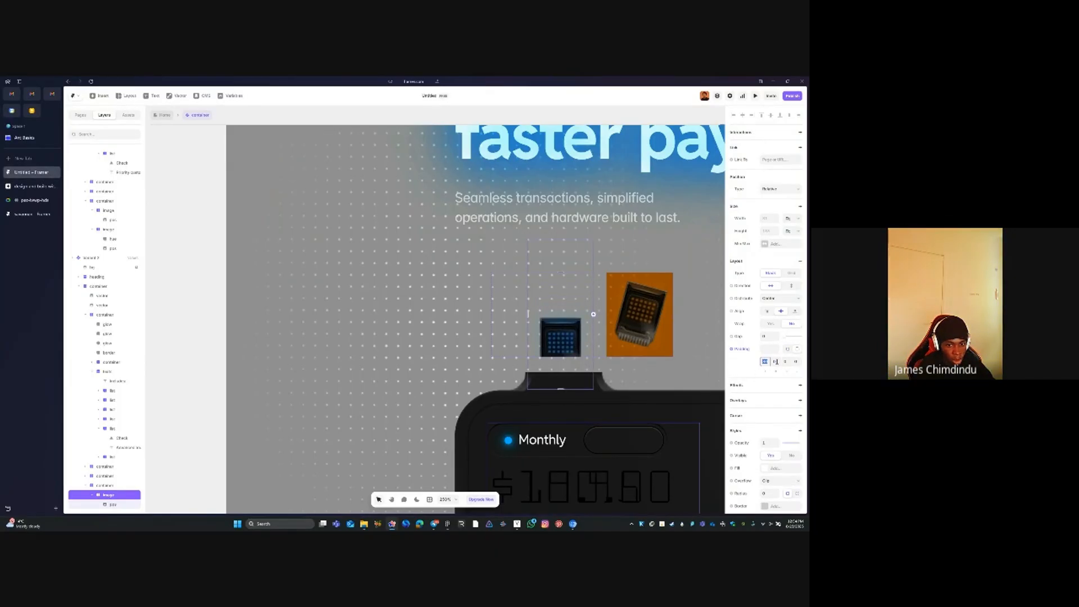
pyautogui.write('40')
pyautogui.press('Return')
pyautogui.click(443, 316)
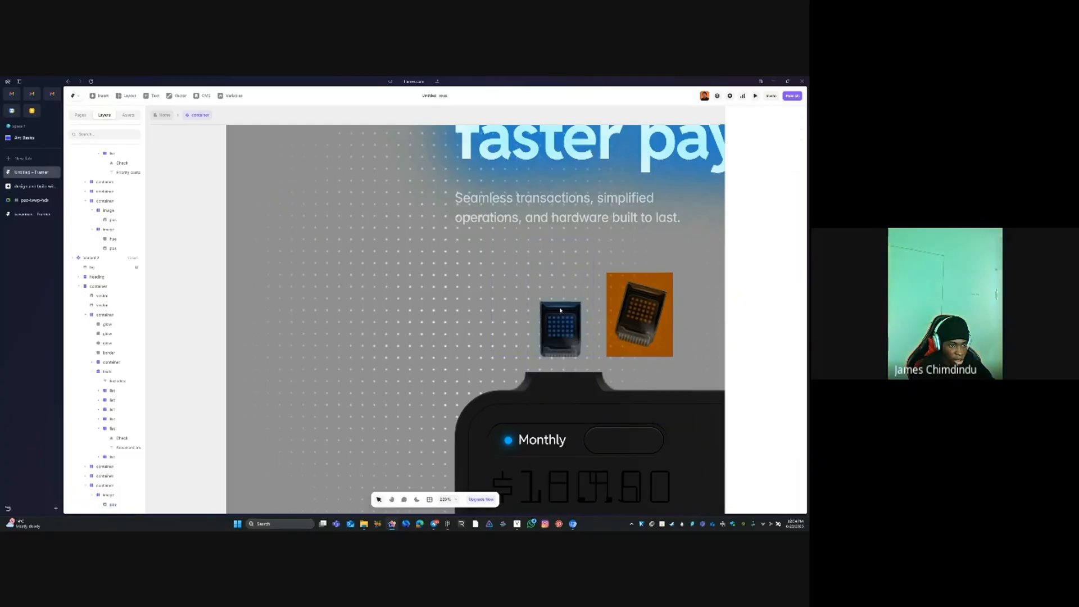
# Set the overflow of the primary variant's POS image container to Visible
pyautogui.scroll(-3, 556, 306)
pyautogui.scroll(-4, 483, 295)
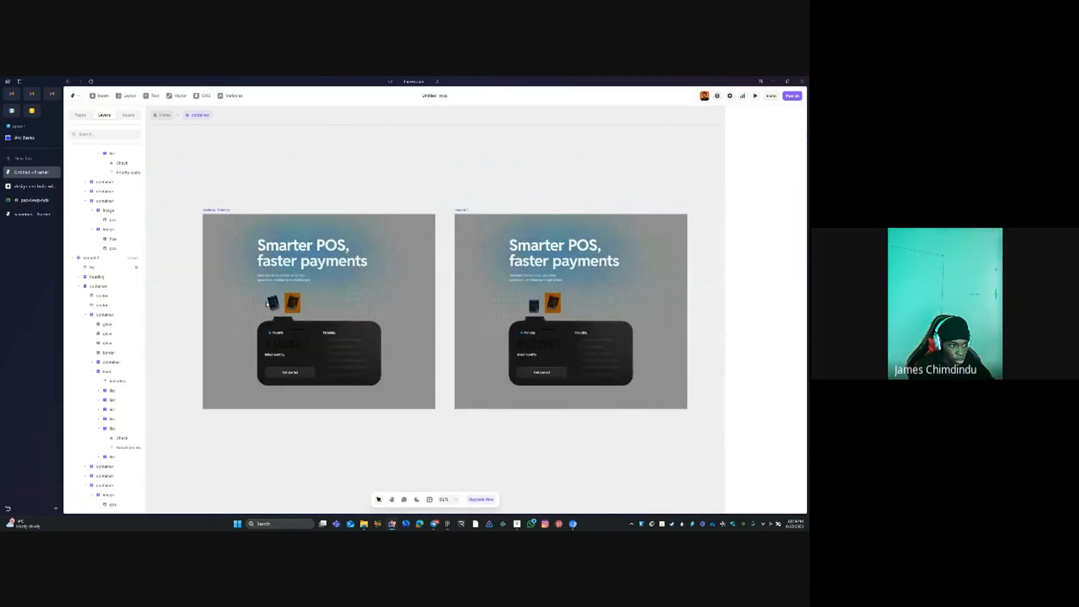
pyautogui.click(264, 309)
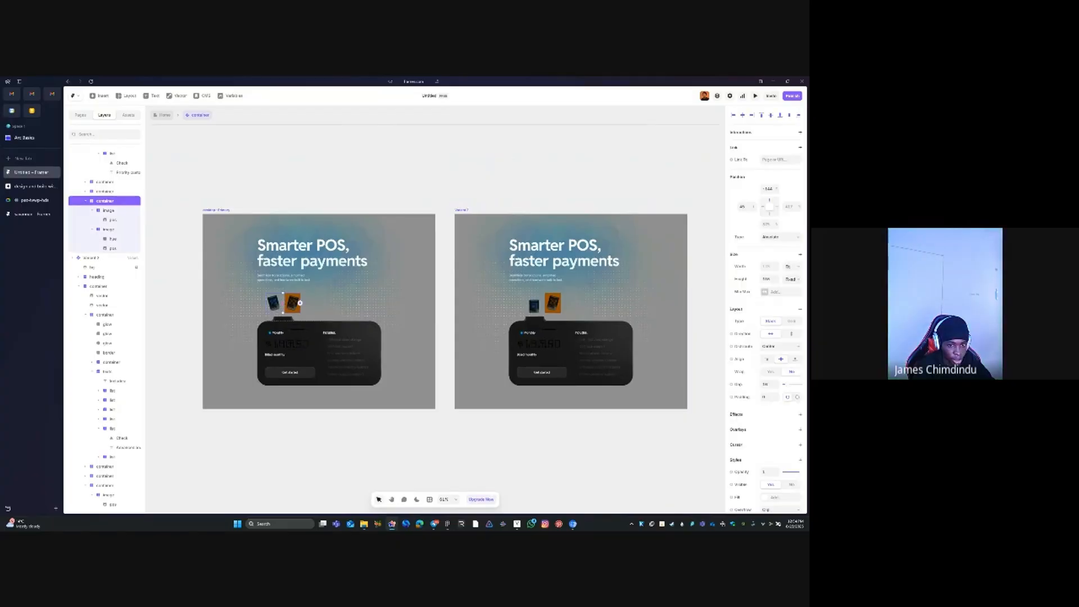
pyautogui.scroll(-3, 786, 462)
pyautogui.click(774, 386)
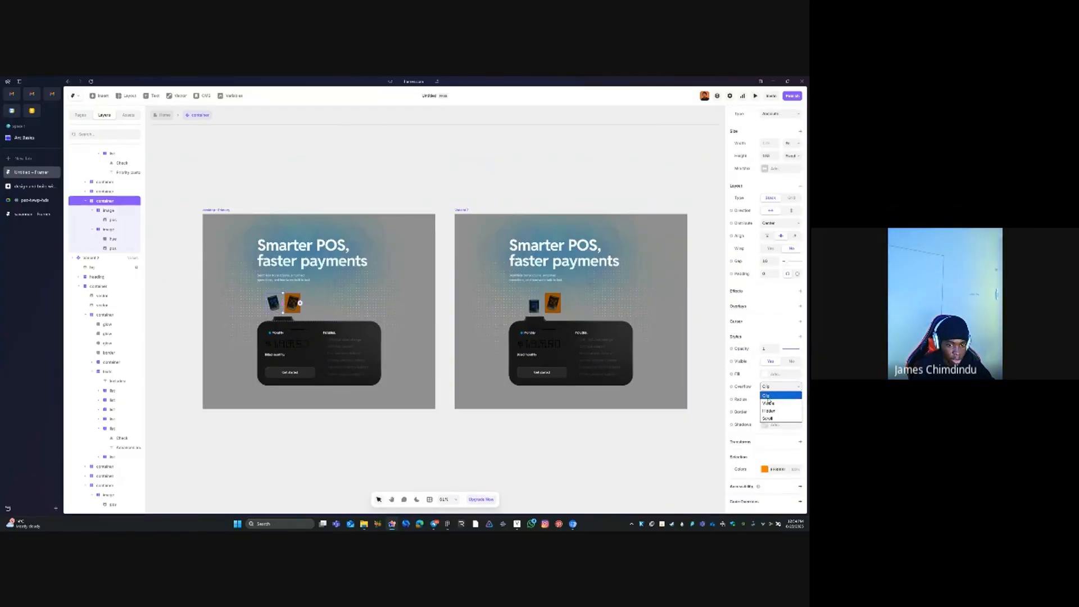
pyautogui.click(767, 406)
pyautogui.click(564, 450)
# Gradually increase the top padding of the second variant's blue POS image frame until the device sinks into the card's raised slot
pyautogui.scroll(2, 542, 298)
pyautogui.scroll(5, 542, 298)
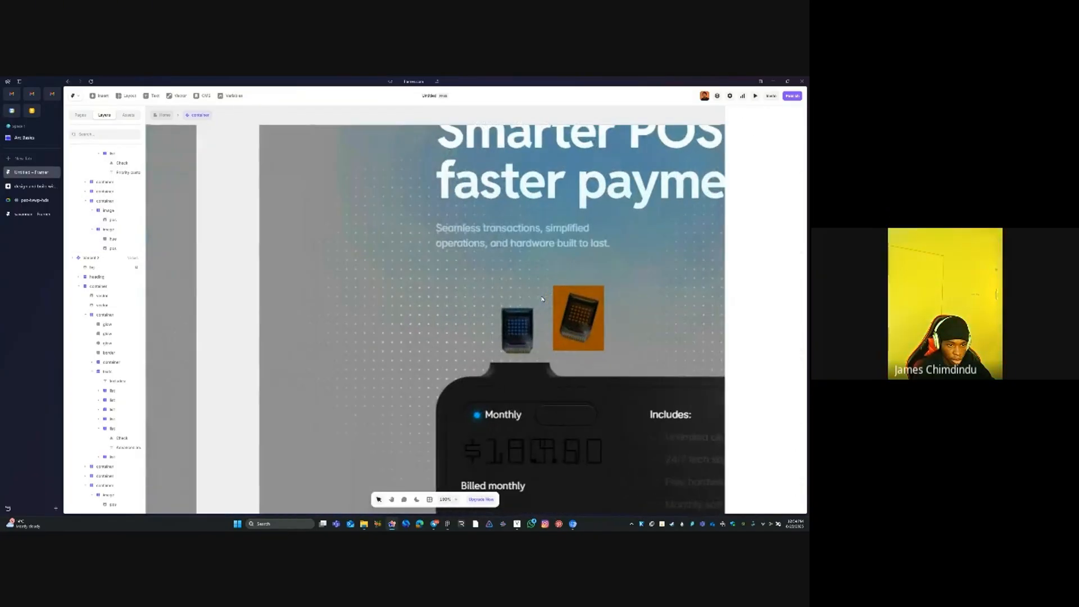
pyautogui.click(482, 315)
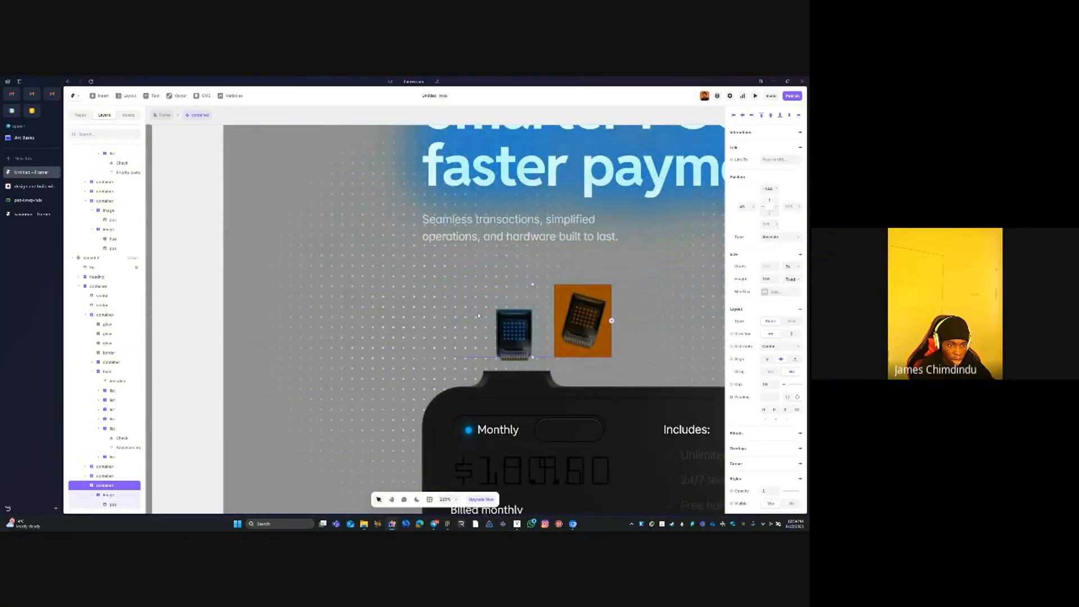
pyautogui.click(541, 325)
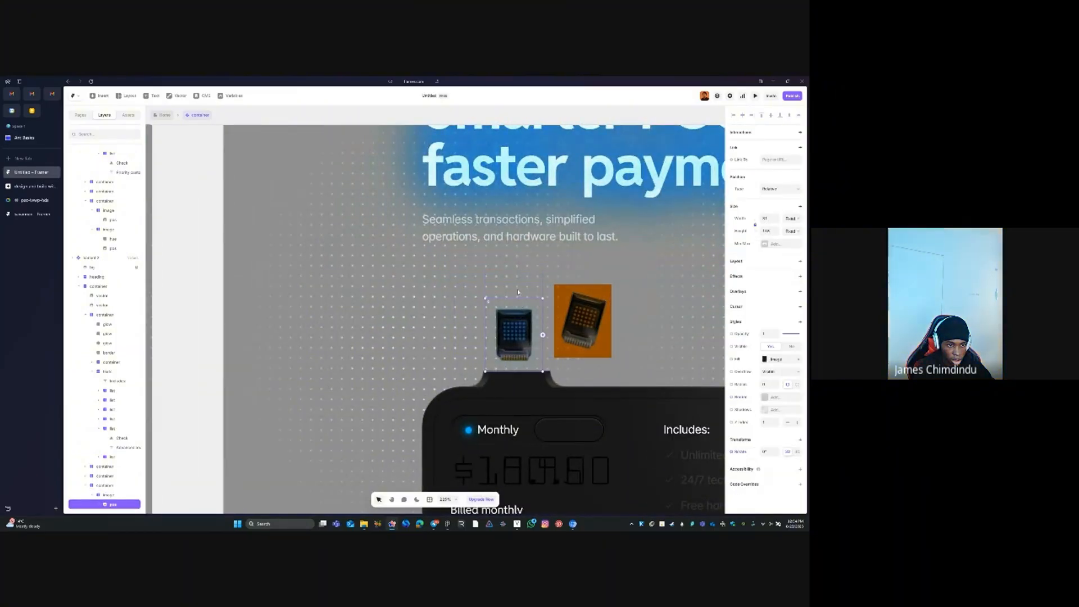
pyautogui.click(764, 362)
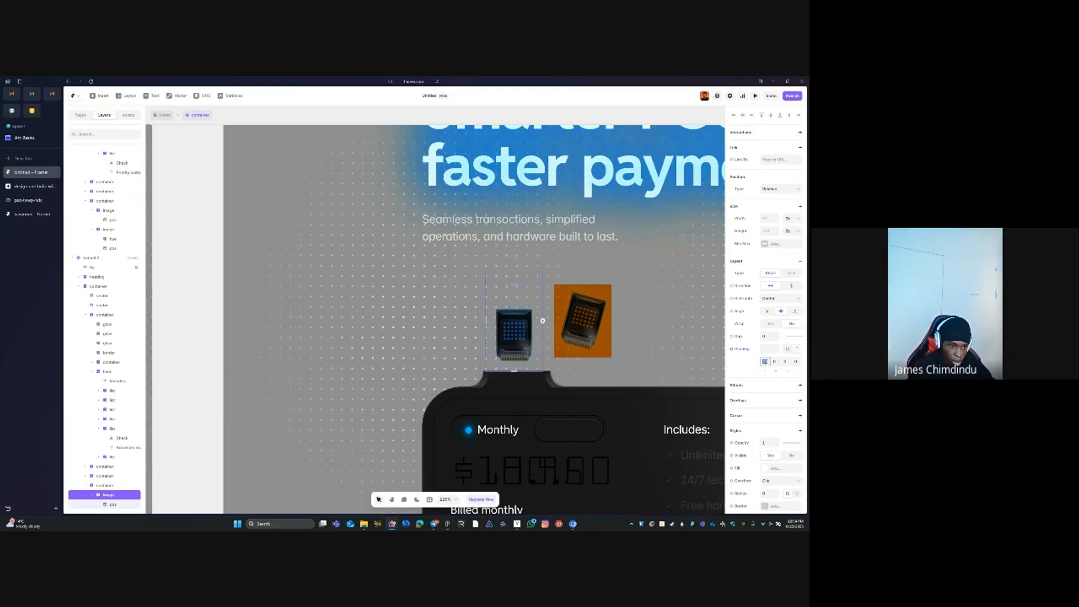
pyautogui.press('Up')
pyautogui.press('Up')
pyautogui.press('Up')
pyautogui.press('Up')
pyautogui.press('Up')
pyautogui.press('Up')
pyautogui.press('Up')
pyautogui.press('Up')
pyautogui.press('Up')
pyautogui.press('Up')
pyautogui.press('Up')
pyautogui.press('Up')
pyautogui.press('Up')
pyautogui.press('Up')
pyautogui.press('Up')
pyautogui.press('Up')
pyautogui.press('Up')
pyautogui.press('Up')
pyautogui.press('Up')
pyautogui.press('Up')
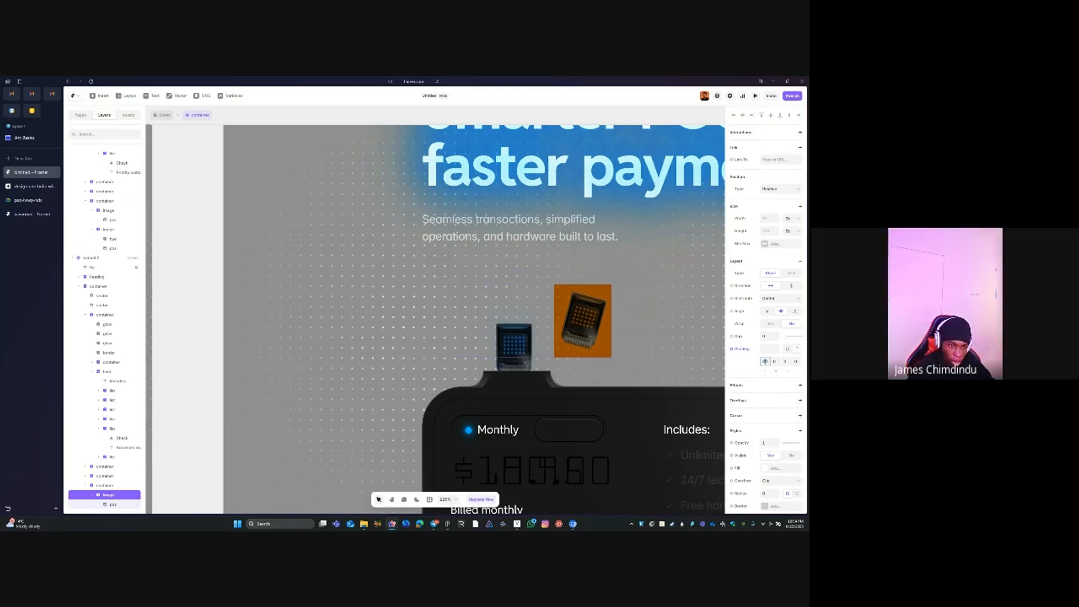
pyautogui.press('Up')
pyautogui.press('Up')
pyautogui.press('Up')
pyautogui.press('Up')
pyautogui.press('Up')
pyautogui.press('Up')
pyautogui.press('Up')
pyautogui.press('Up')
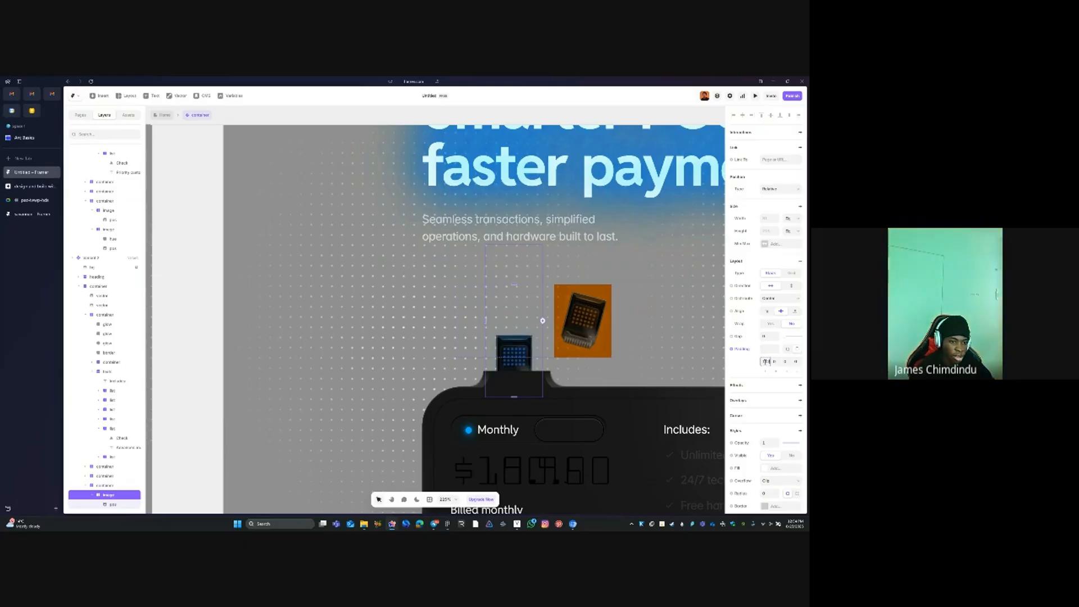
pyautogui.click(448, 296)
# Set the height of the primary variant's blue POS image to 120 with its proportions locked
pyautogui.scroll(-3, 621, 324)
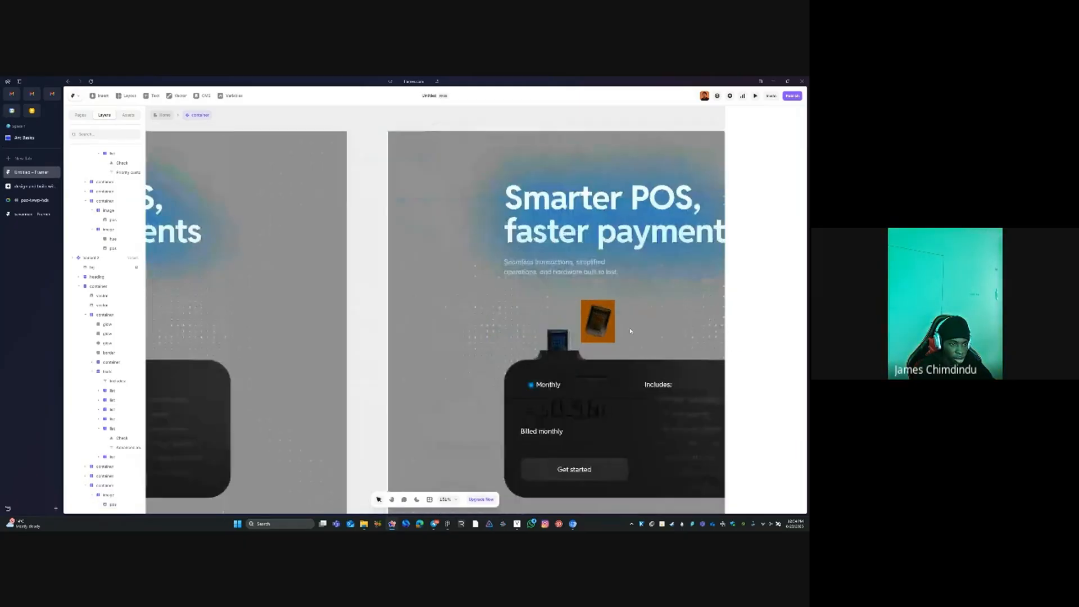
pyautogui.scroll(-3, 415, 303)
pyautogui.click(241, 306)
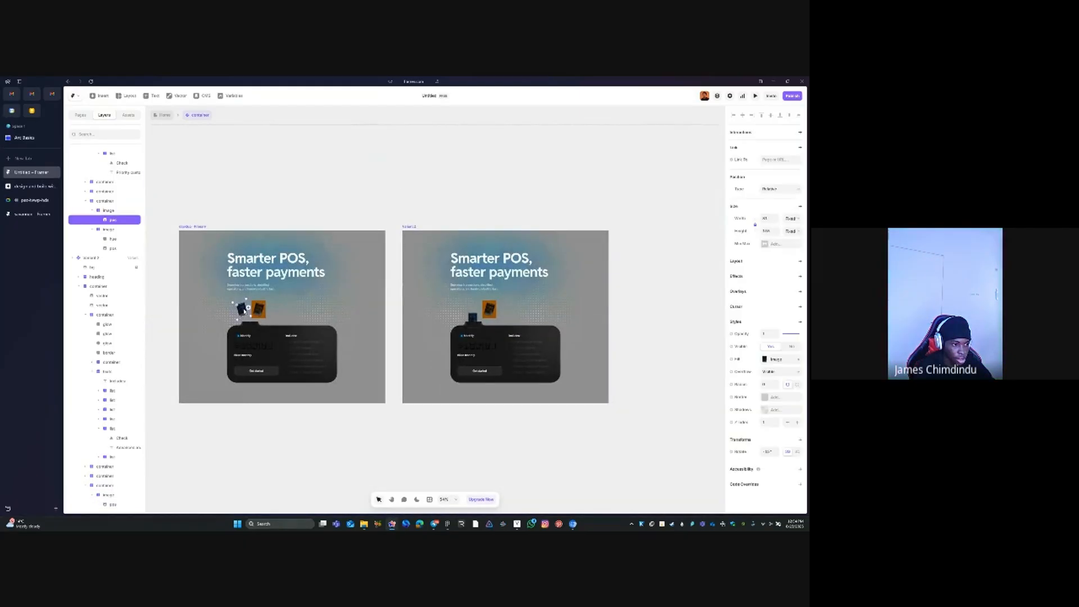
pyautogui.scroll(3, 241, 303)
pyautogui.scroll(2, 242, 303)
pyautogui.keyDown('shift'); pyautogui.click(276, 315); pyautogui.keyUp('shift')
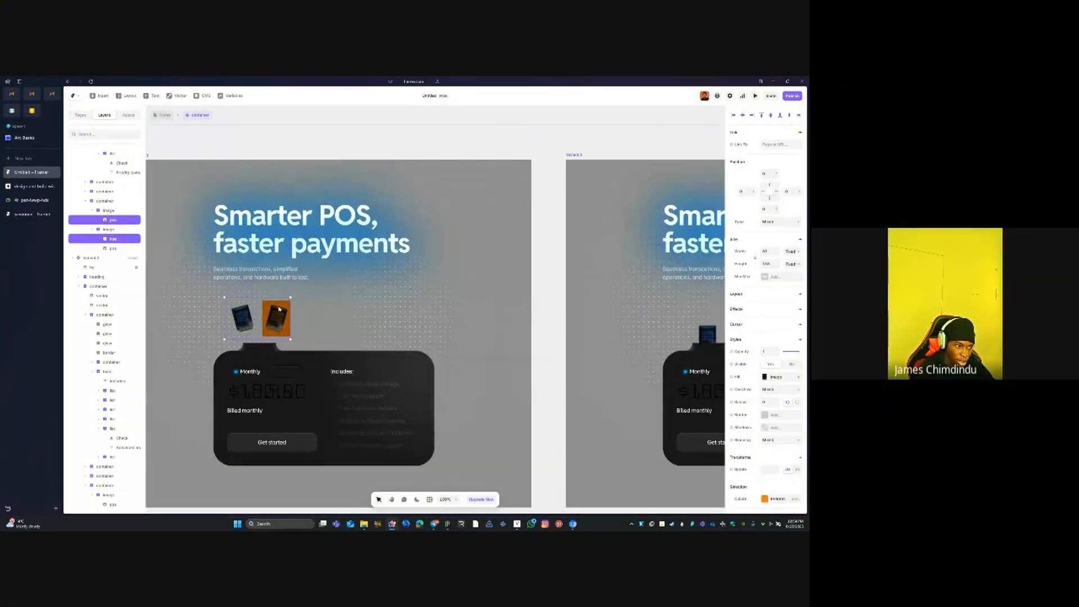
pyautogui.click(251, 325)
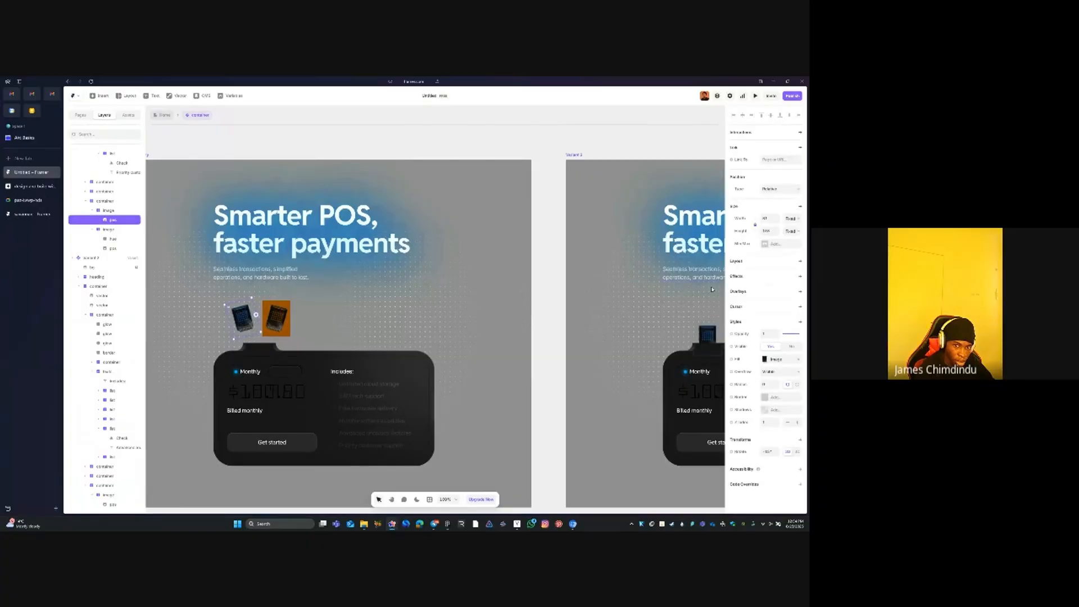
pyautogui.click(767, 231)
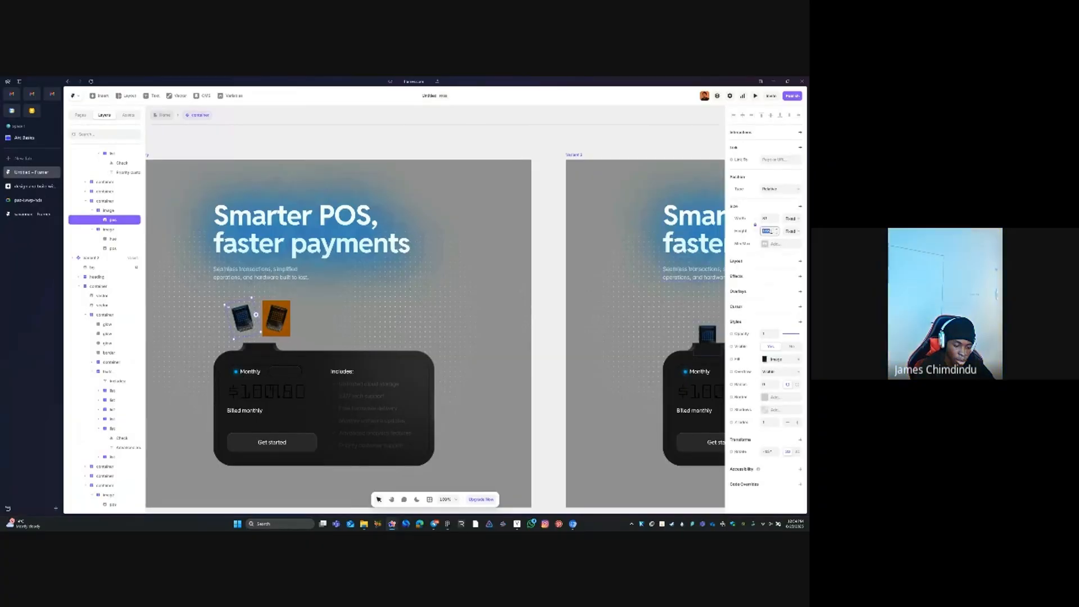
pyautogui.write('120')
pyautogui.press('Tab')
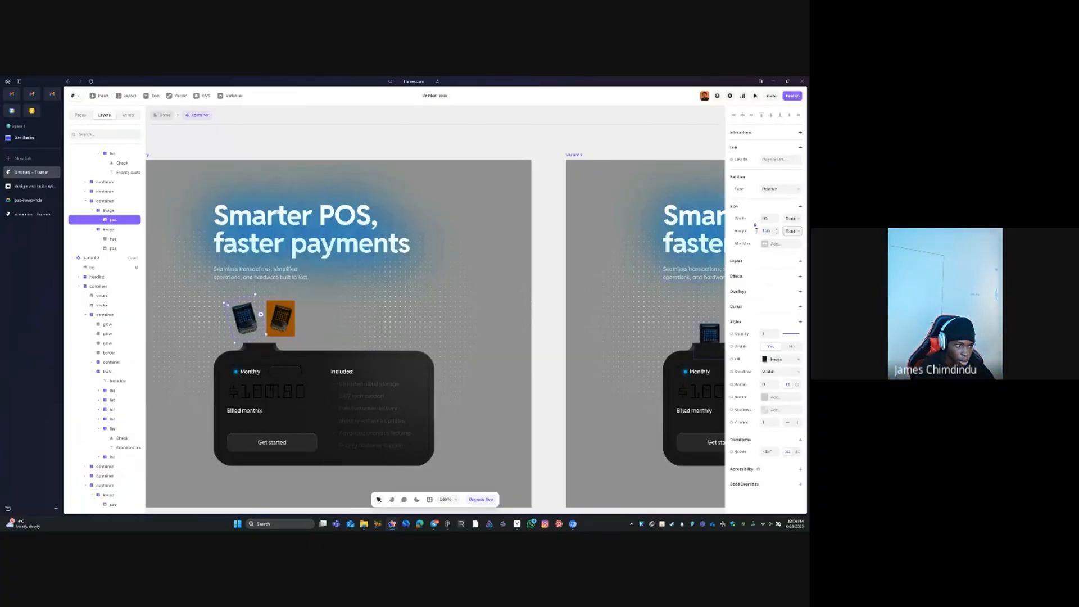
# Set the height of both the orange colour overlay and its POS image in the primary variant to 120
pyautogui.click(279, 318)
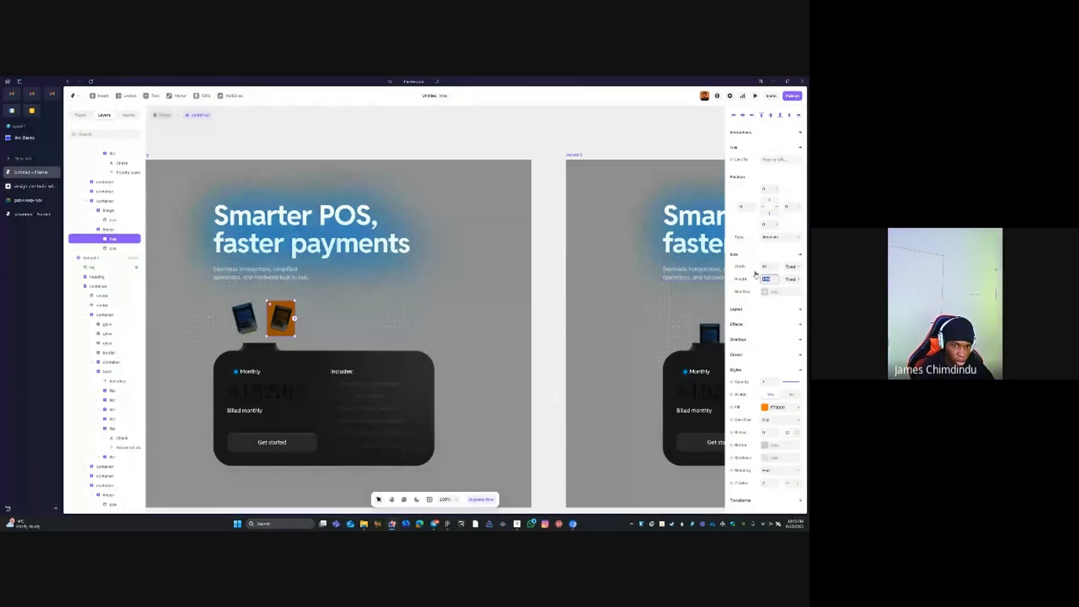
pyautogui.write('120')
pyautogui.press('Tab')
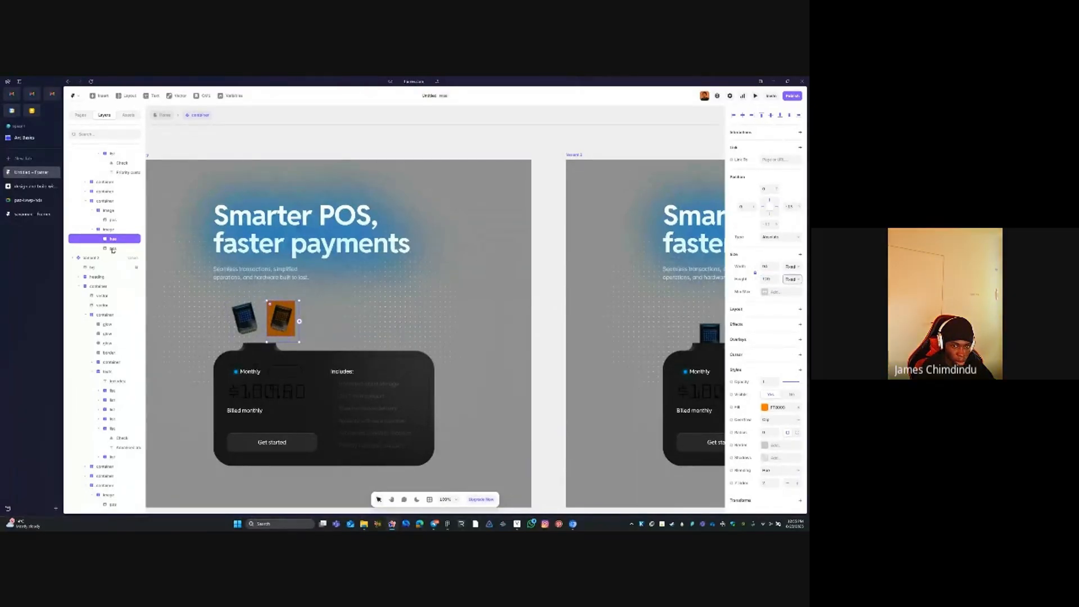
pyautogui.click(113, 248)
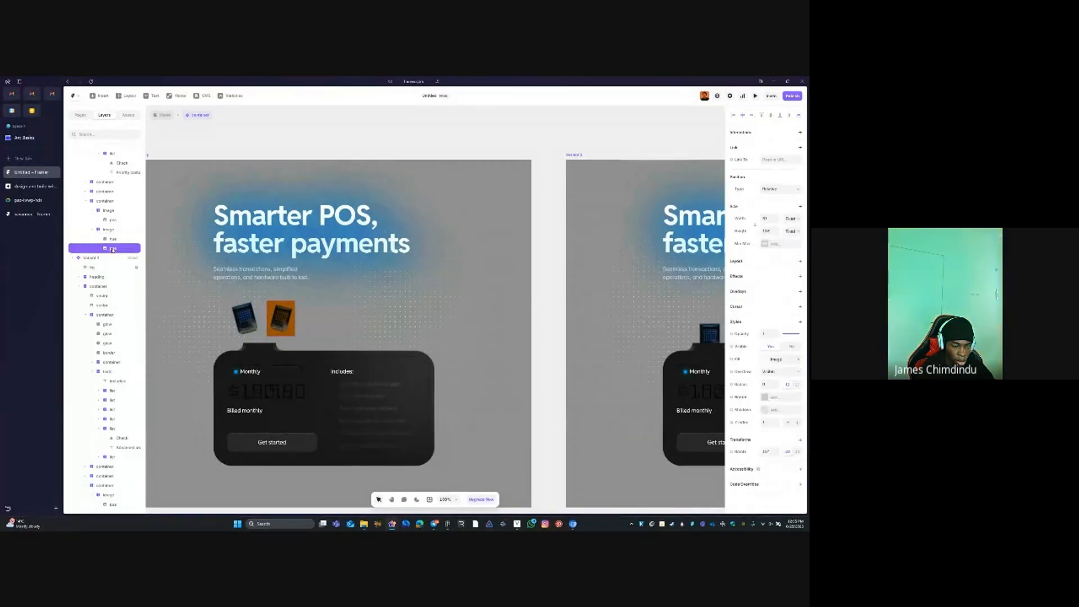
pyautogui.click(767, 231)
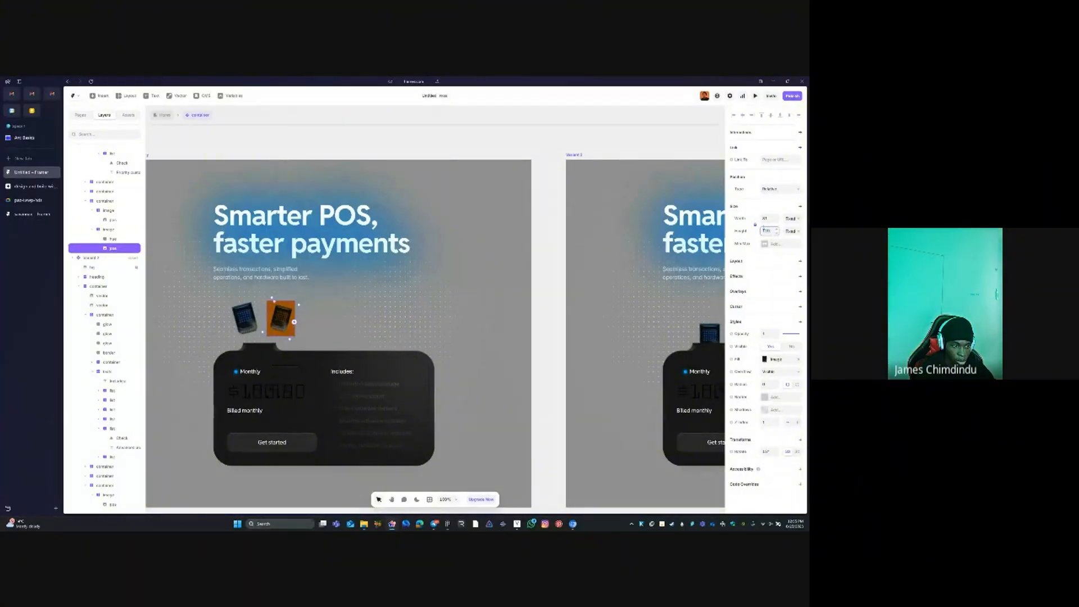
pyautogui.write('120')
pyautogui.press('Tab')
pyautogui.click(375, 288)
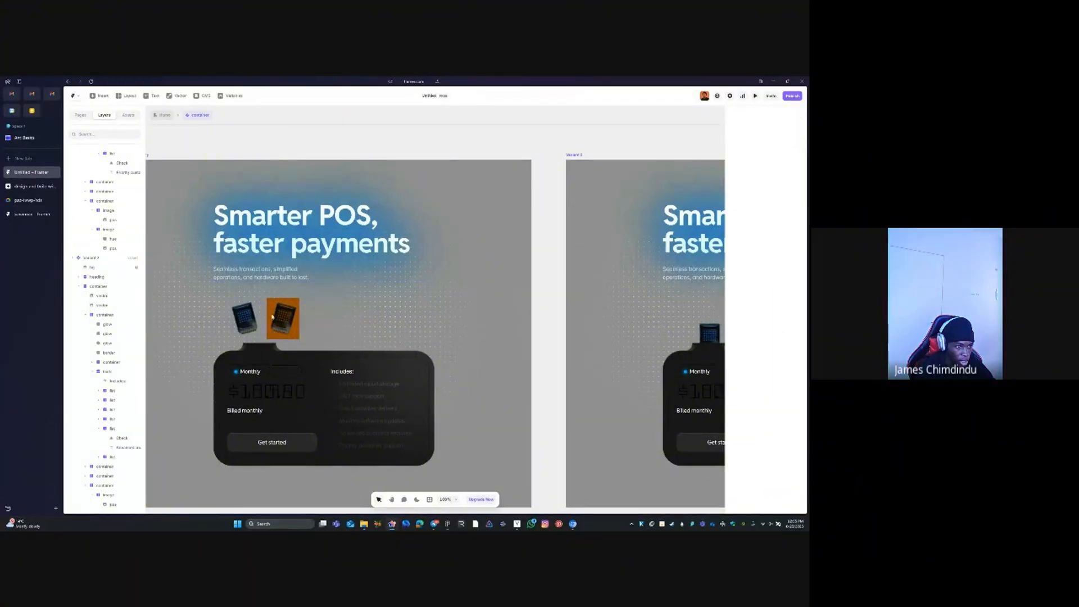
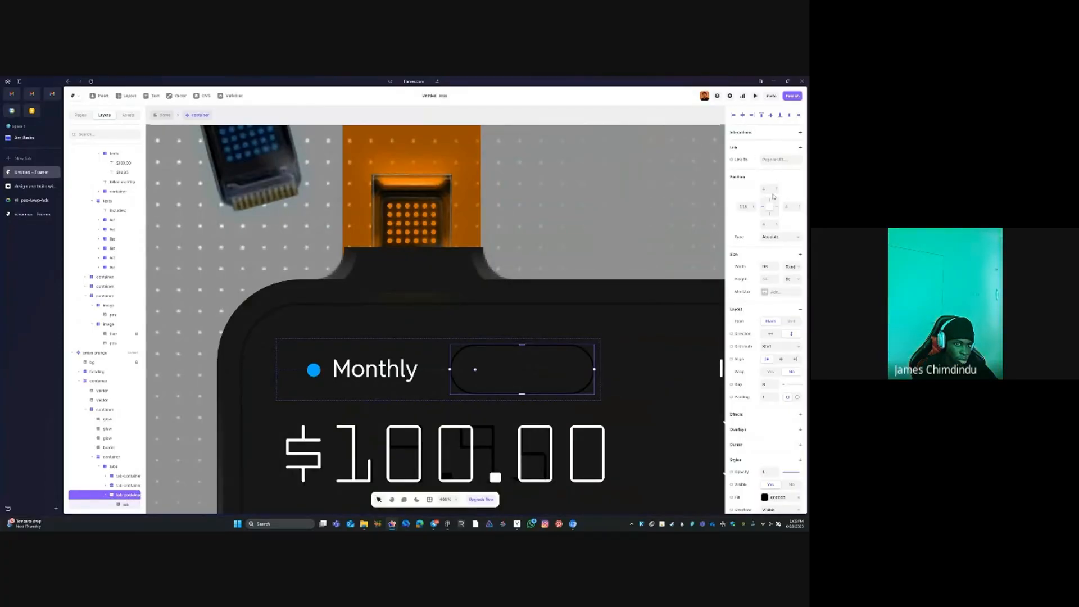
# Pin the empty tab container beside the Monthly label to its parent's right edge in the variant with the dimmed feature list
pyautogui.scroll(-5, 671, 269)
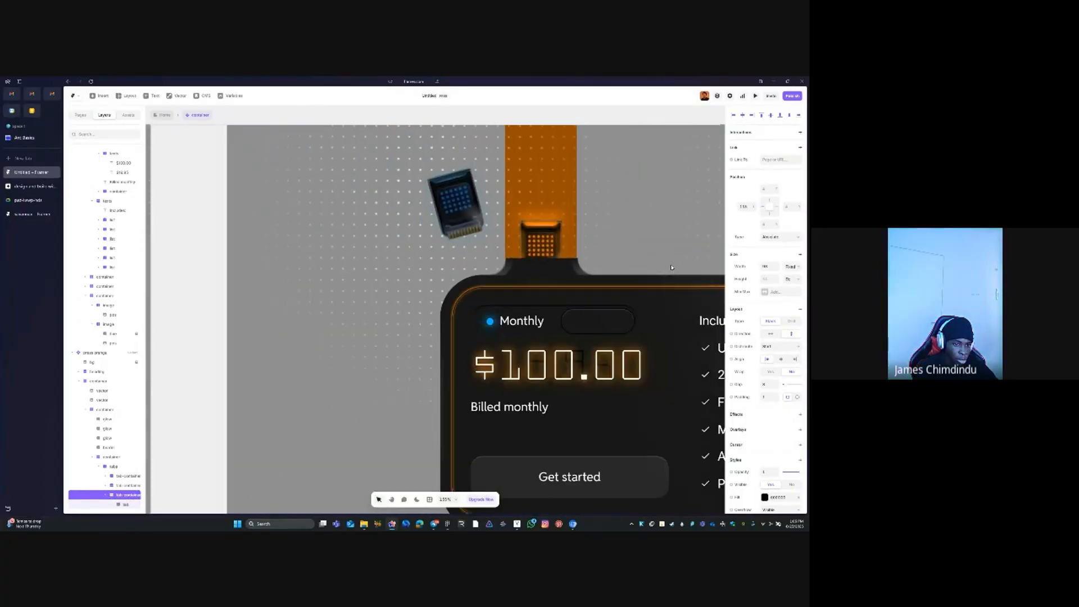
pyautogui.scroll(-5, 670, 269)
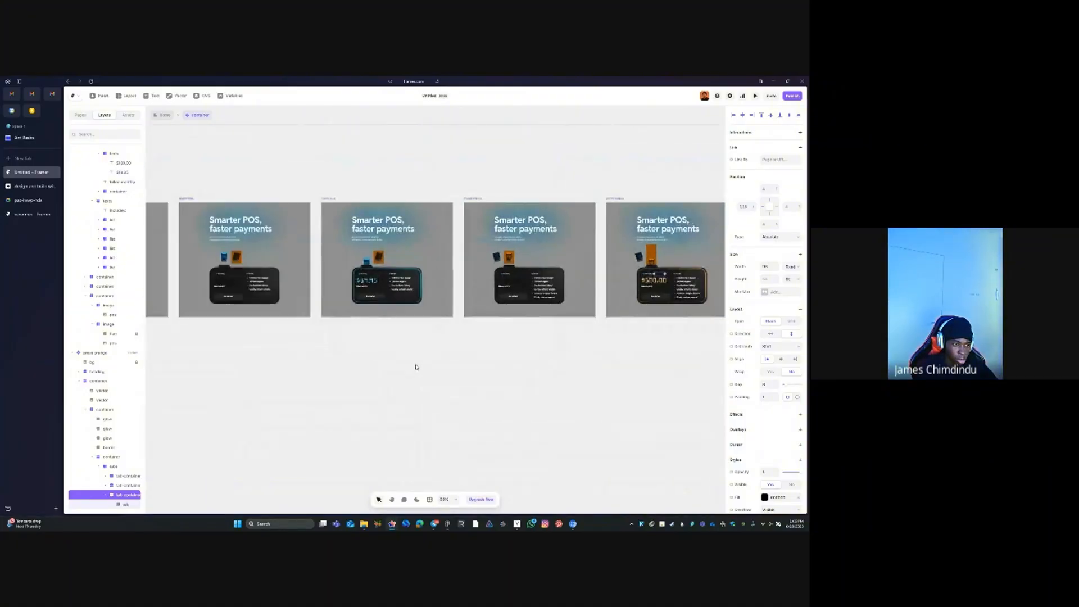
pyautogui.click(417, 363)
pyautogui.moveTo(272, 269); pyautogui.dragTo(649, 289)
pyautogui.scroll(6, 501, 295)
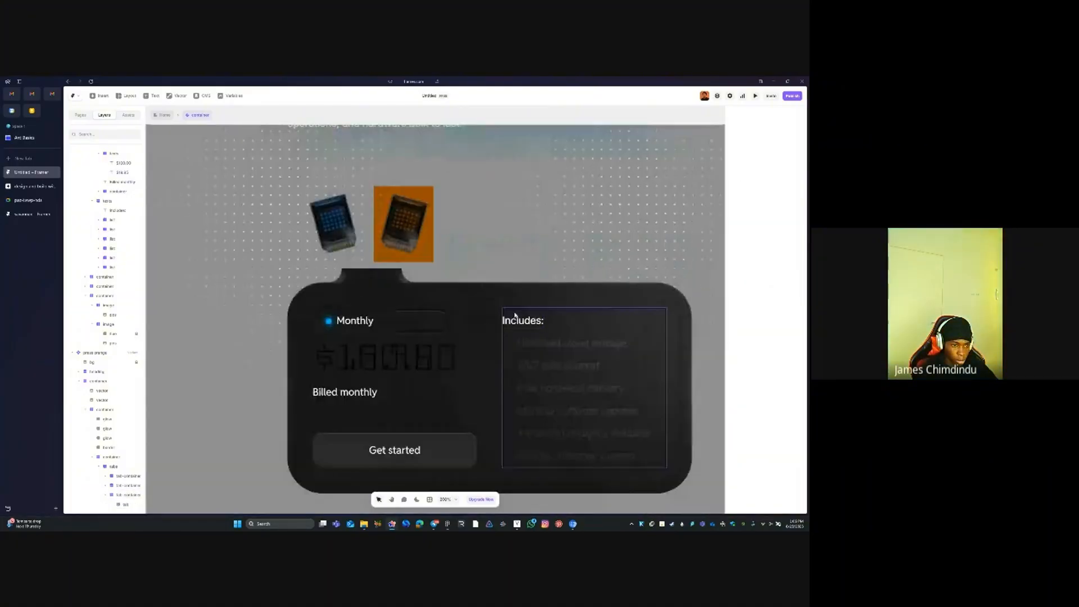
pyautogui.click(436, 322)
pyautogui.press('Escape')
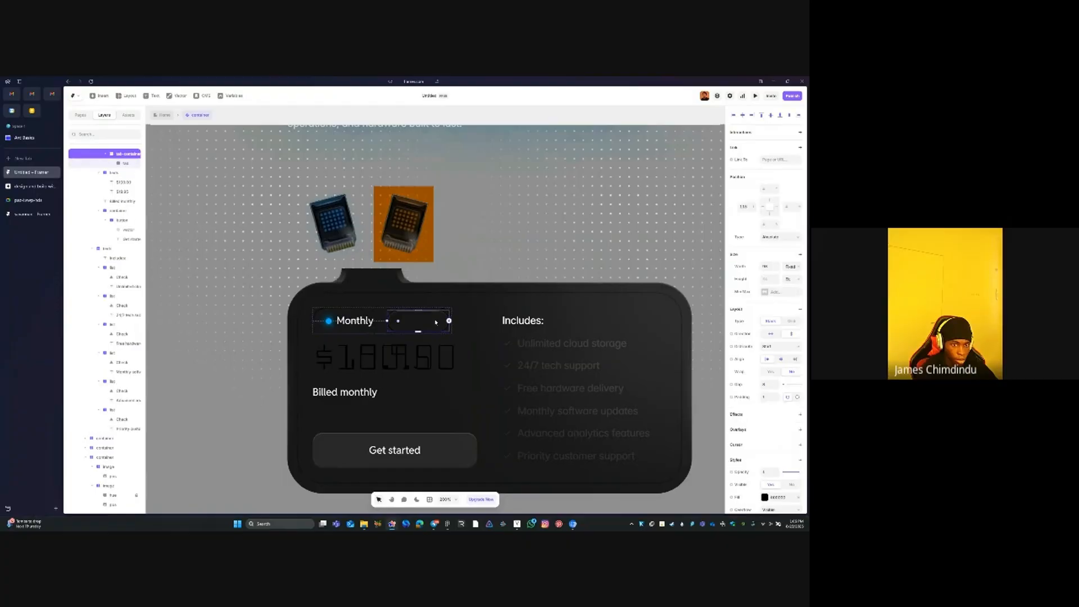
pyautogui.click(778, 208)
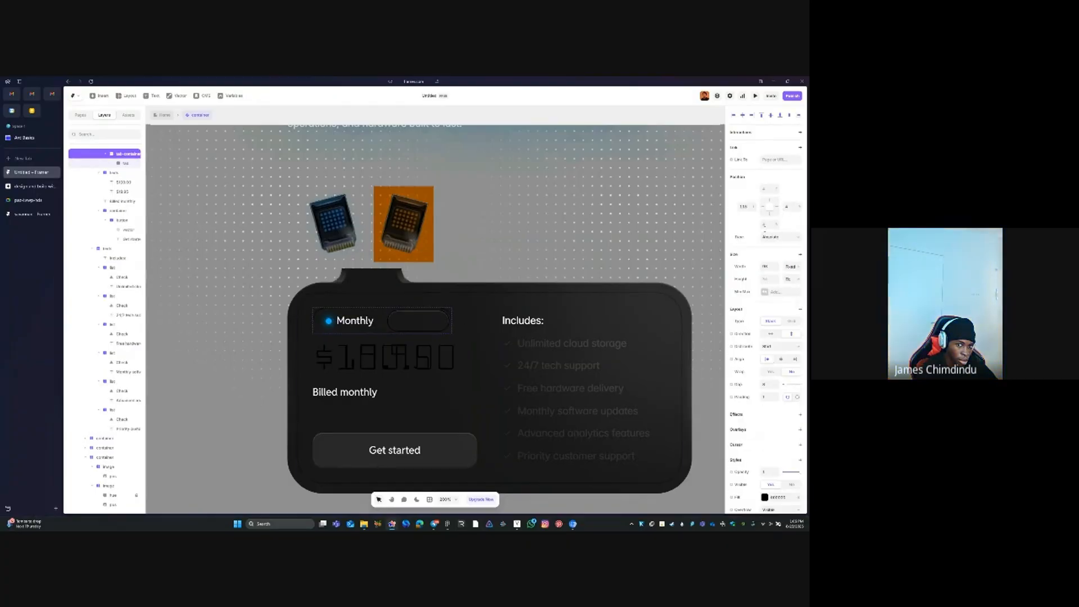
# Pin the empty tab container to its parent's left edge in the second-to-last variant, the unlit card with the orange POS upright
pyautogui.scroll(-10, 312, 291)
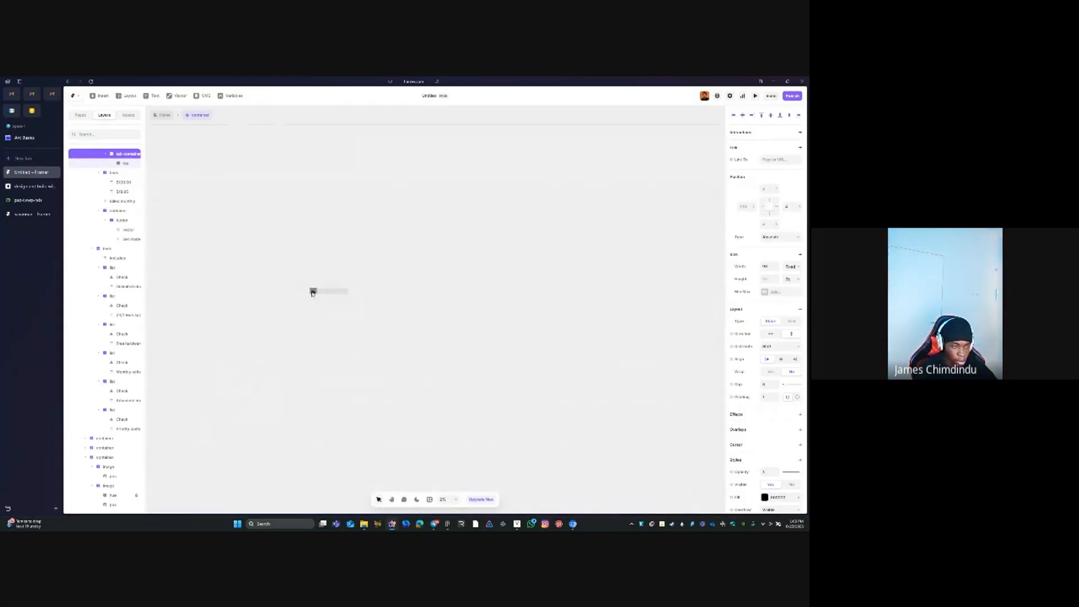
pyautogui.click(426, 319)
pyautogui.scroll(10, 345, 291)
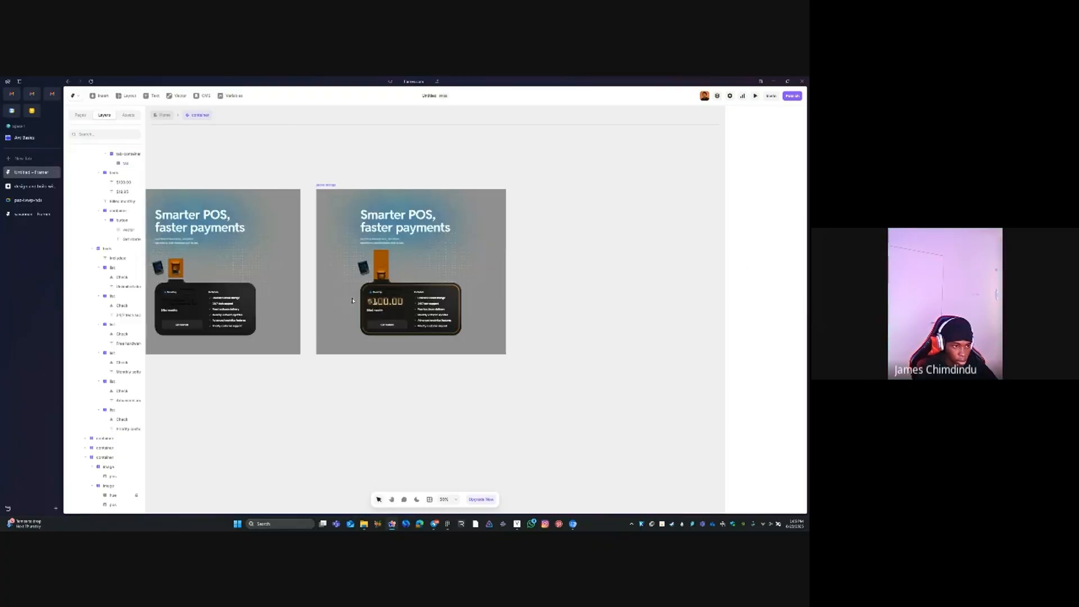
pyautogui.scroll(6, 301, 315)
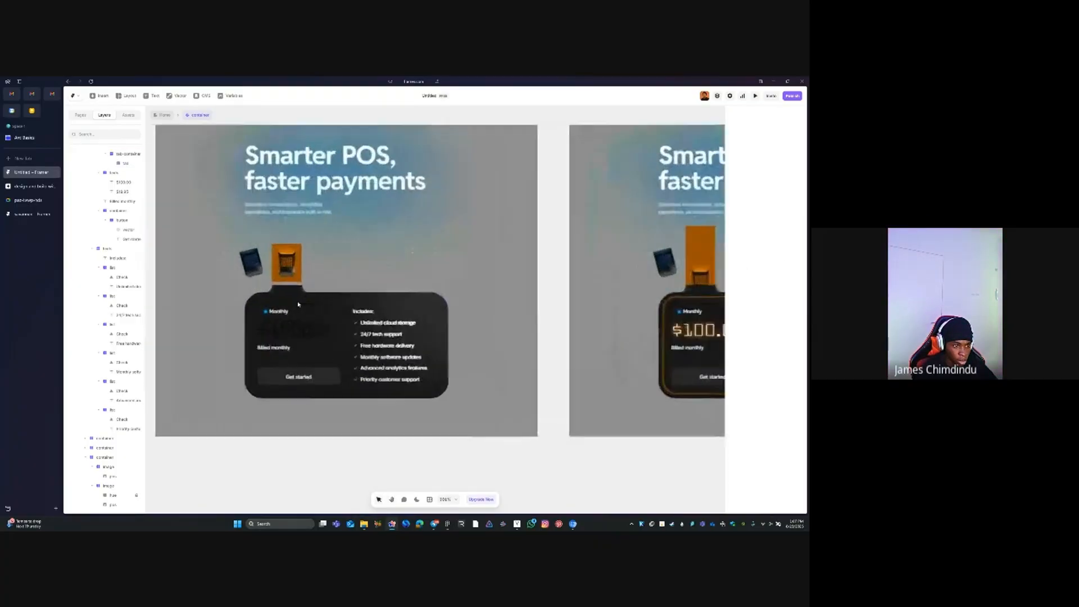
pyautogui.click(311, 320)
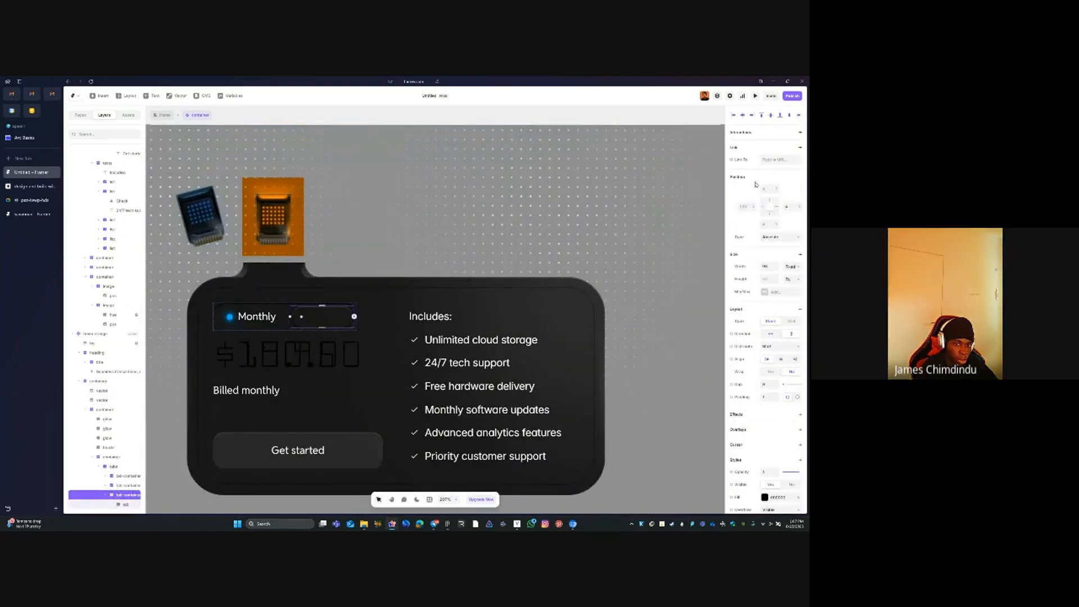
pyautogui.click(796, 207)
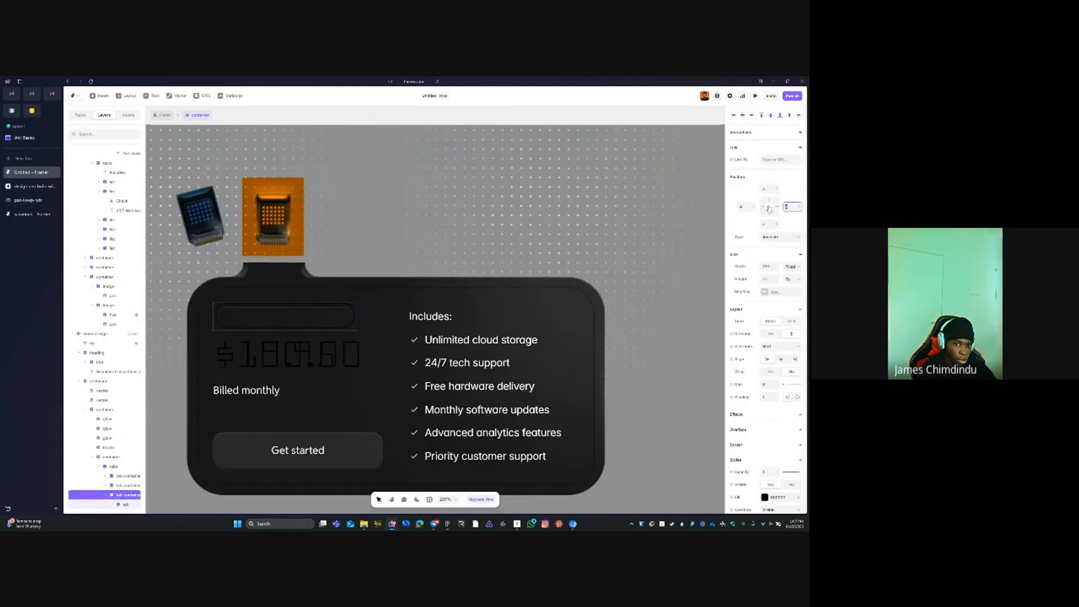
pyautogui.hotkey('ctrl', 'z')
# Give the empty tab container in that variant a fixed width that covers the whole Monthly tab
pyautogui.scroll(10, 296, 319)
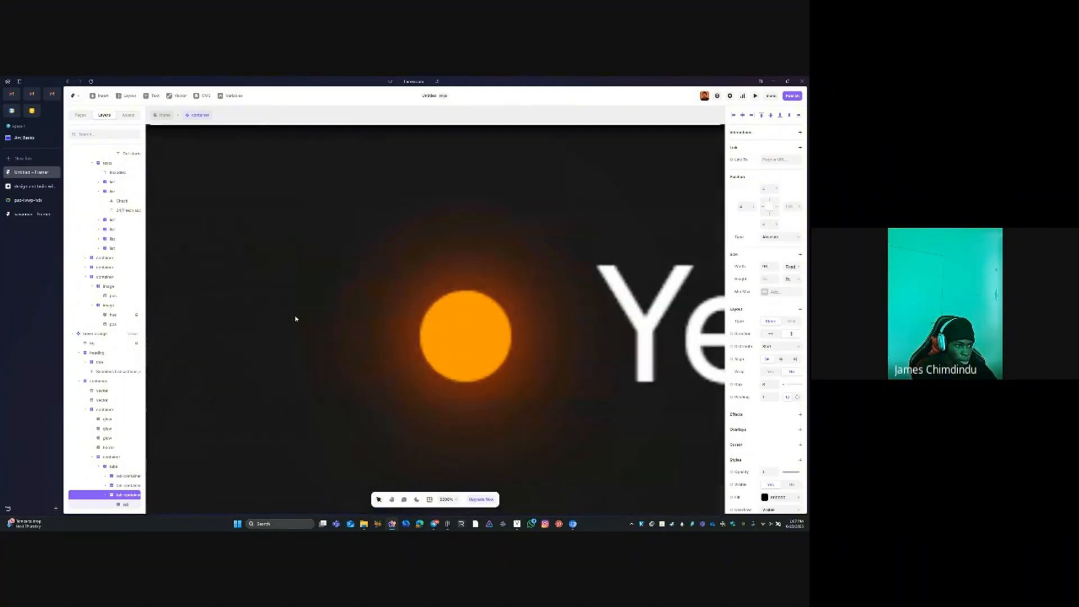
pyautogui.scroll(-10, 296, 318)
pyautogui.scroll(6, 432, 300)
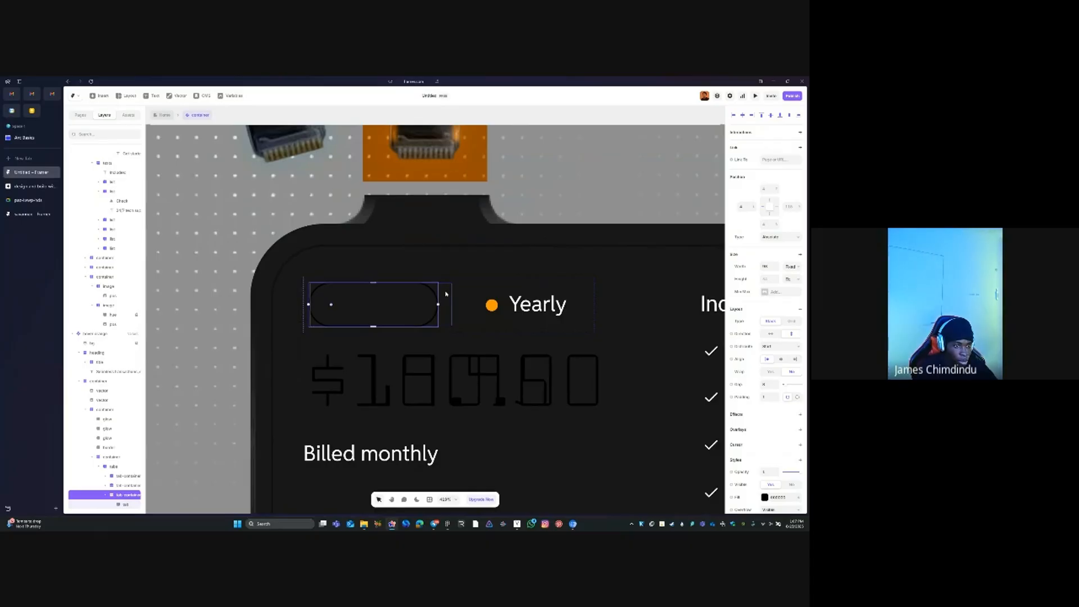
pyautogui.click(445, 292)
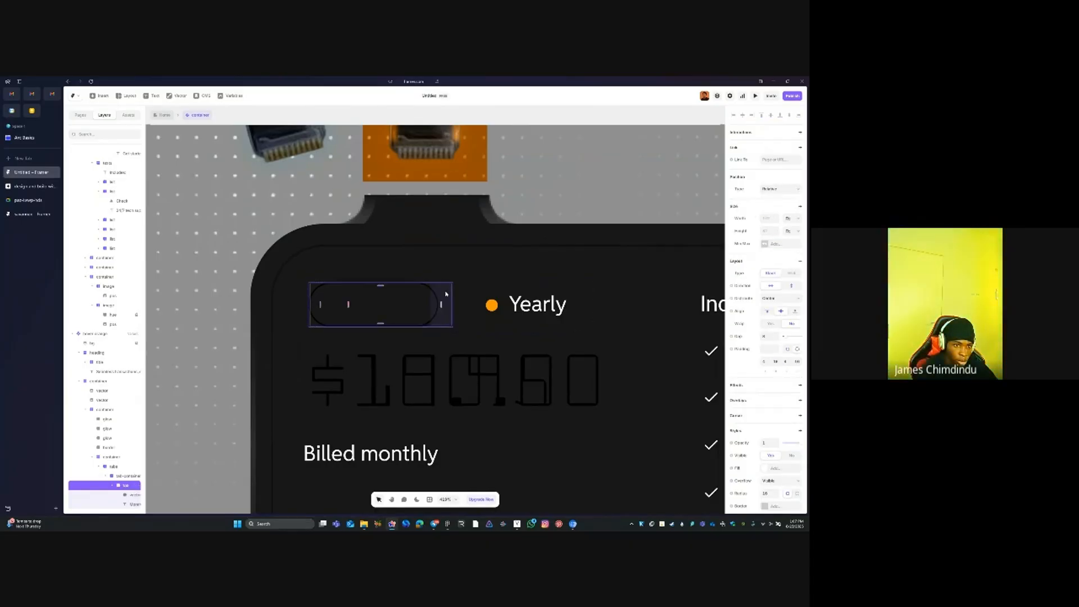
pyautogui.press('Escape')
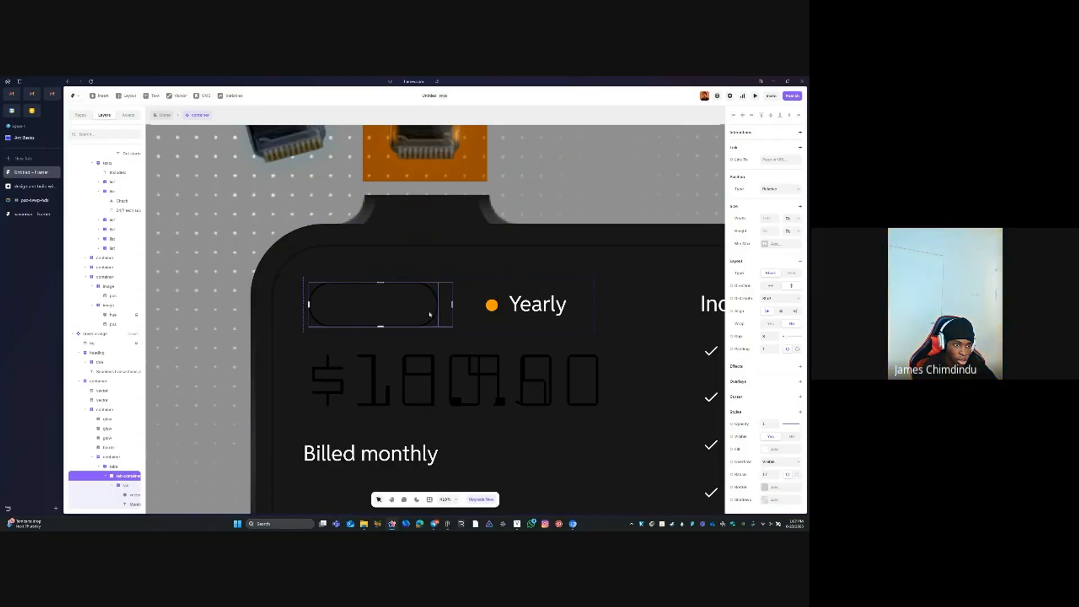
pyautogui.hotkey('ctrl', 'z')
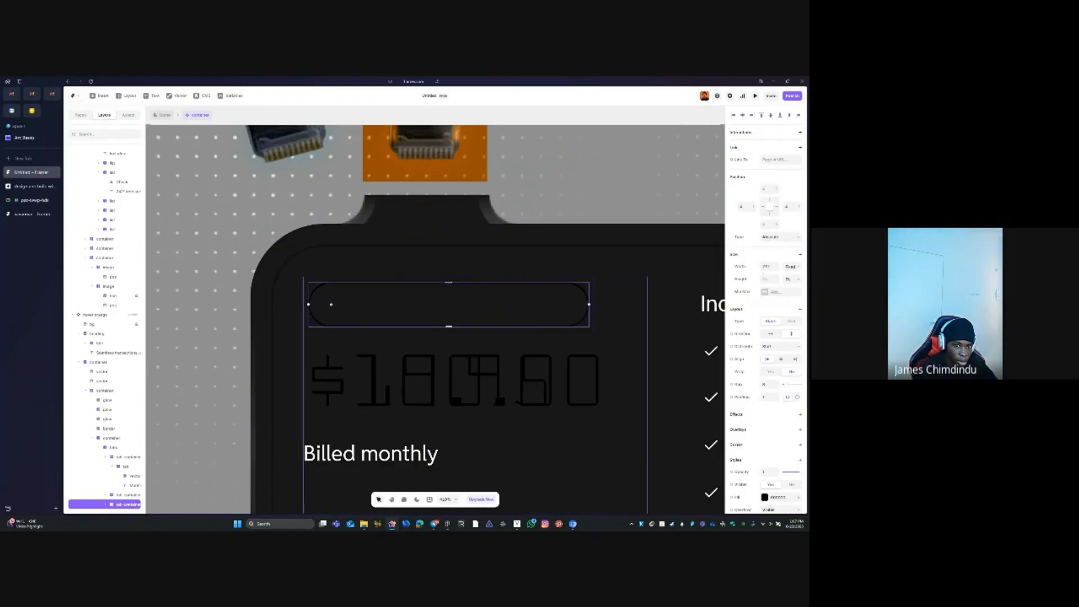
pyautogui.click(769, 268)
pyautogui.write('10')
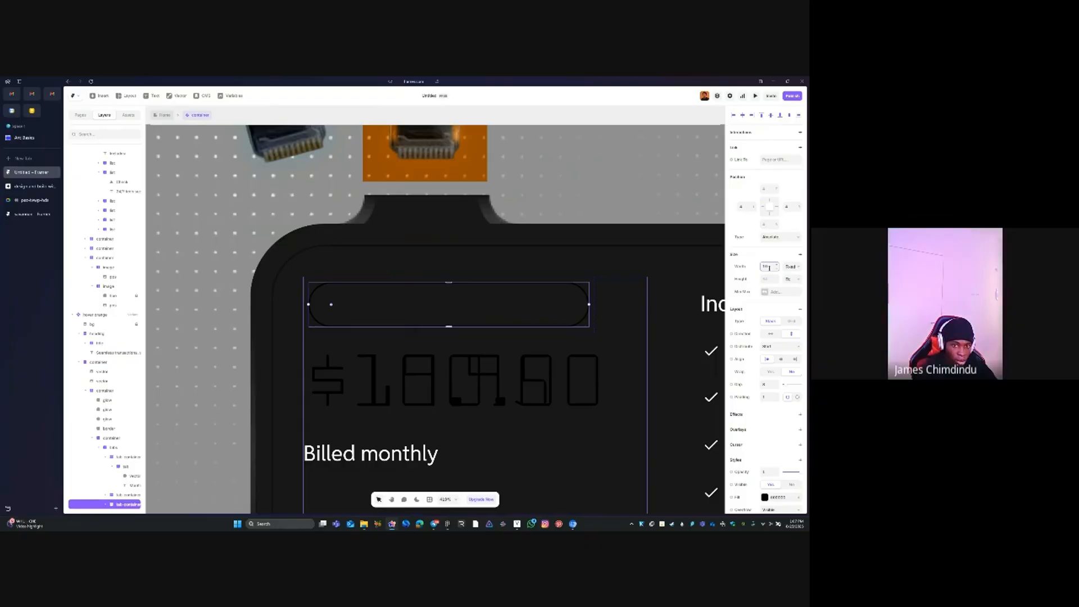
pyautogui.write('9')
pyautogui.press('Tab')
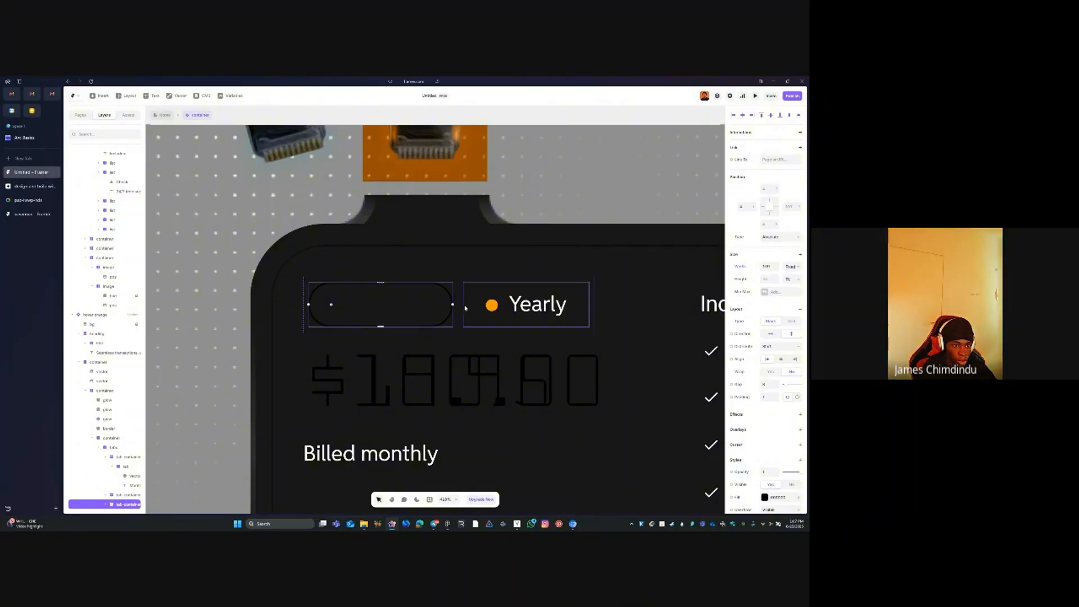
pyautogui.click(463, 241)
# Pin the empty tab container to its parent's left edge, over the Monthly tab, in the glowing orange $100.00 variant
pyautogui.scroll(-5, 185, 241)
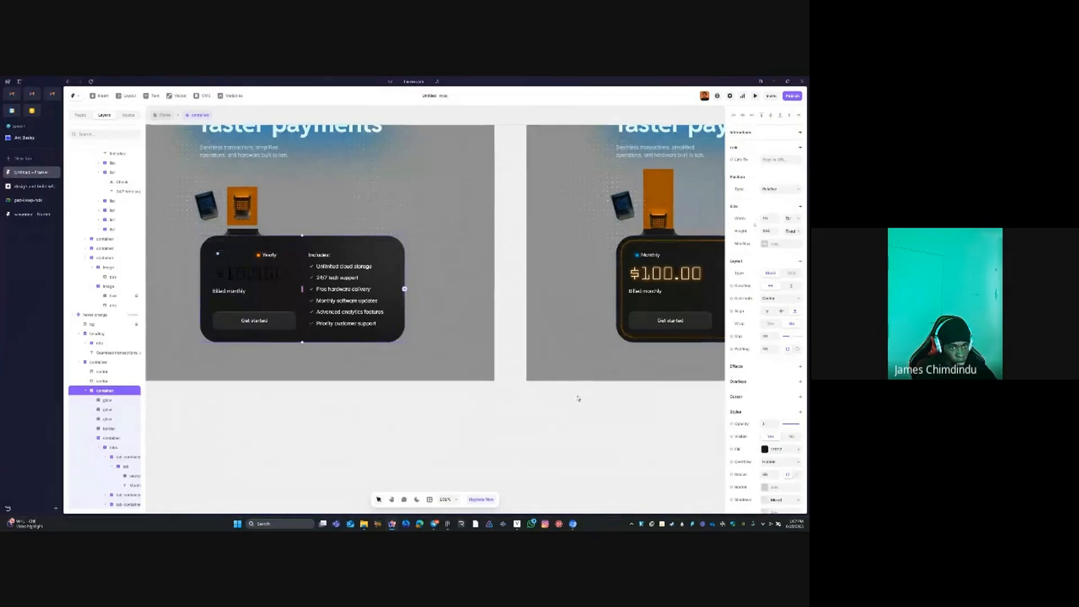
pyautogui.click(578, 398)
pyautogui.scroll(6, 551, 300)
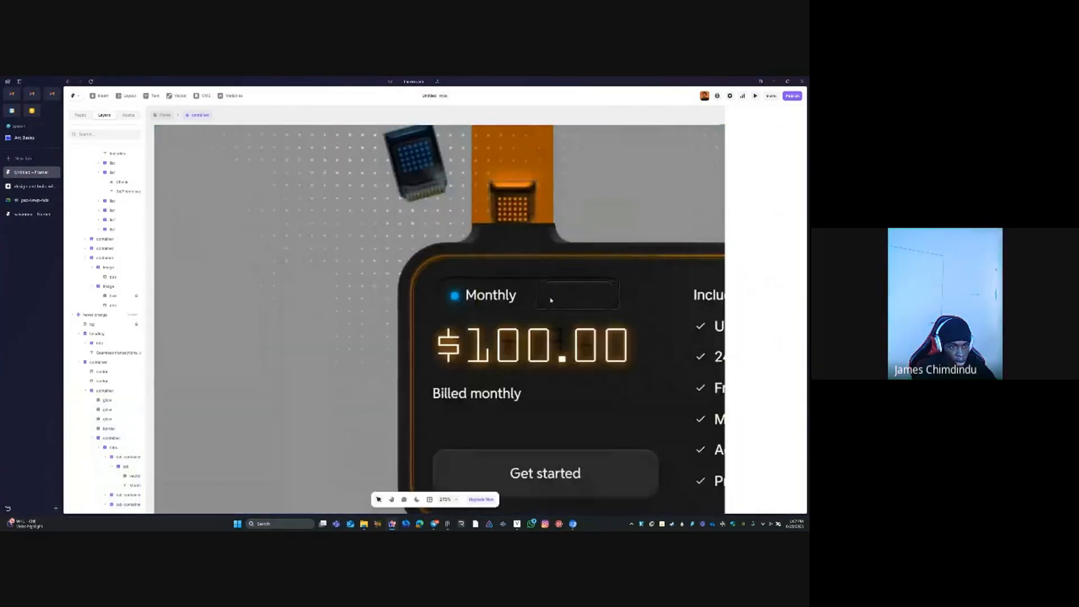
pyautogui.scroll(-6, 550, 300)
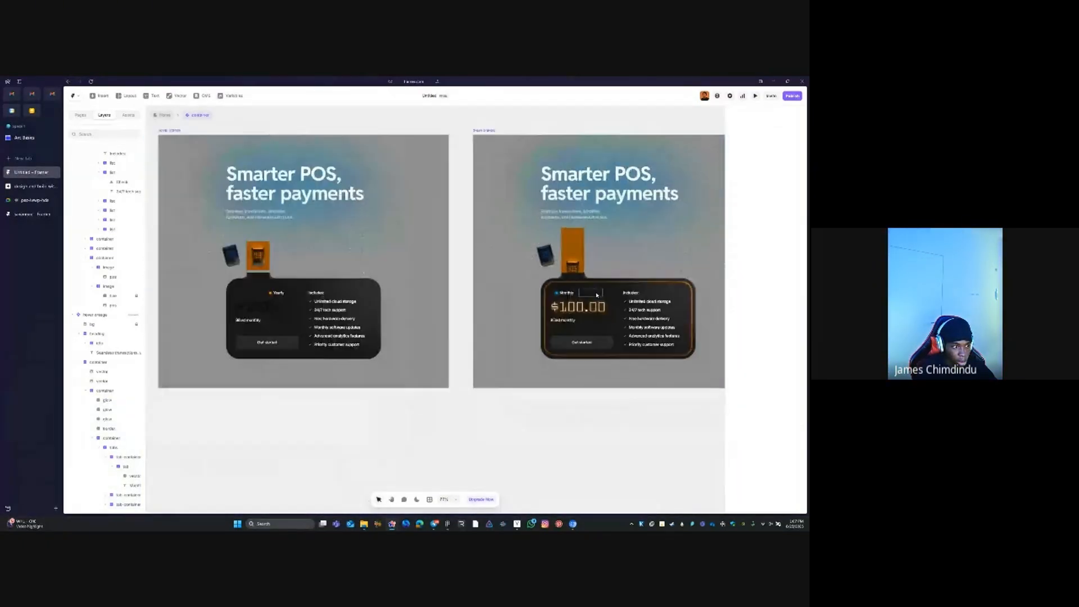
pyautogui.scroll(5, 597, 294)
pyautogui.click(594, 294)
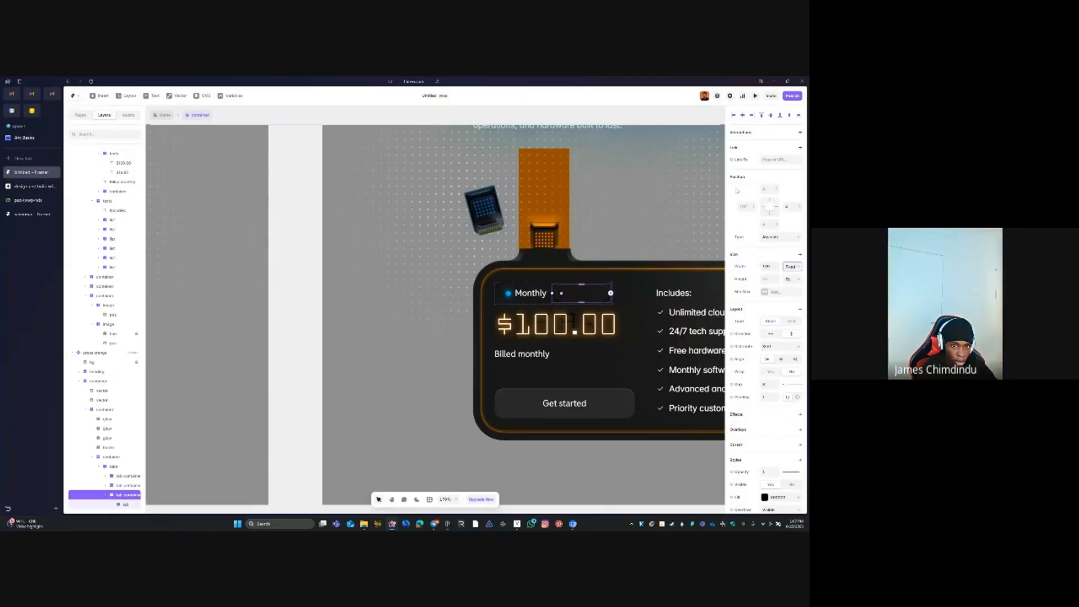
pyautogui.click(731, 118)
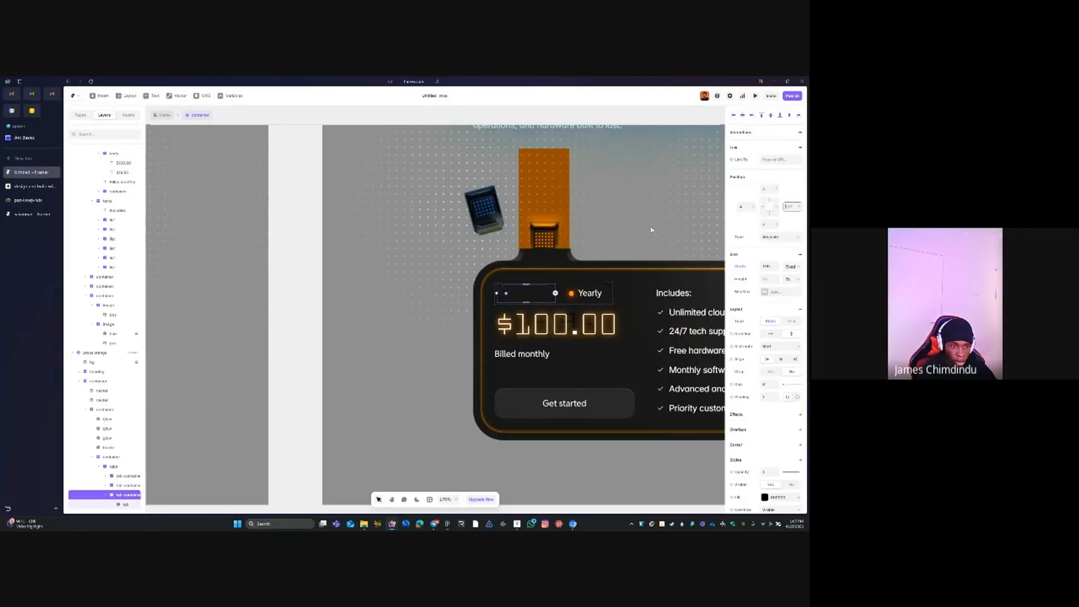
pyautogui.click(417, 226)
# Try to show the hidden blue glow vector inside the Get started button of the orange $100.00 variant
pyautogui.scroll(-4, 235, 232)
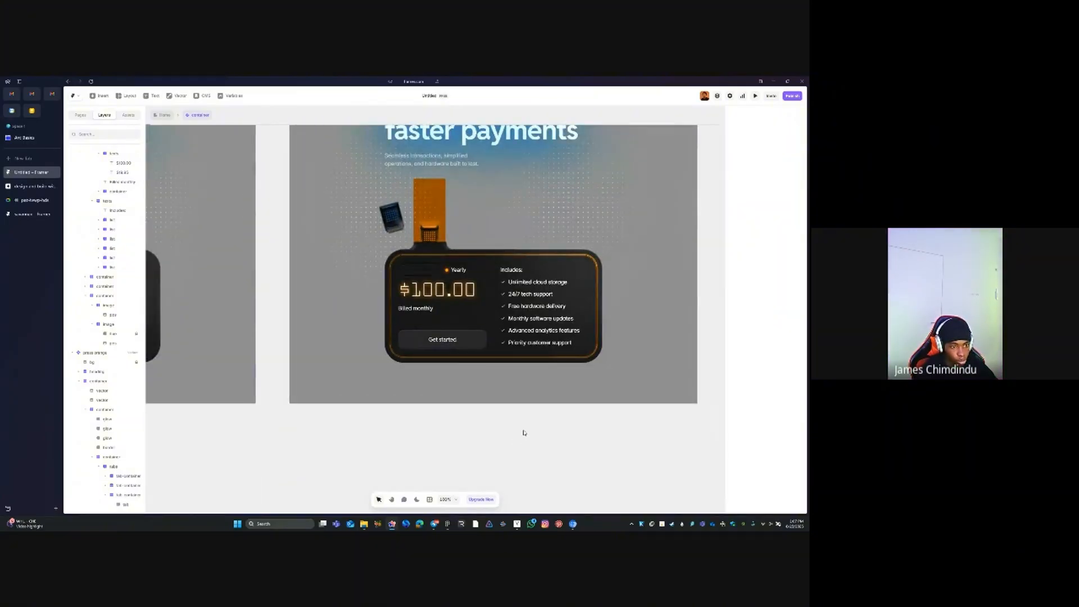
pyautogui.moveTo(351, 344); pyautogui.dragTo(469, 365)
pyautogui.keyDown('ctrl'); pyautogui.click(582, 361); pyautogui.keyUp('ctrl')
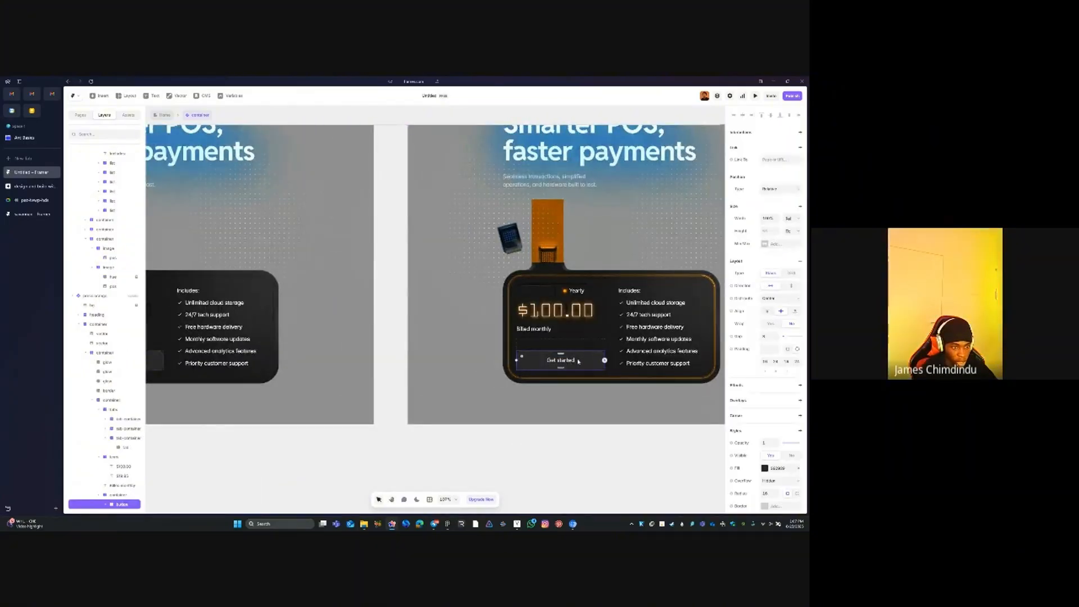
pyautogui.click(105, 505)
pyautogui.scroll(-1, 107, 503)
pyautogui.click(128, 484)
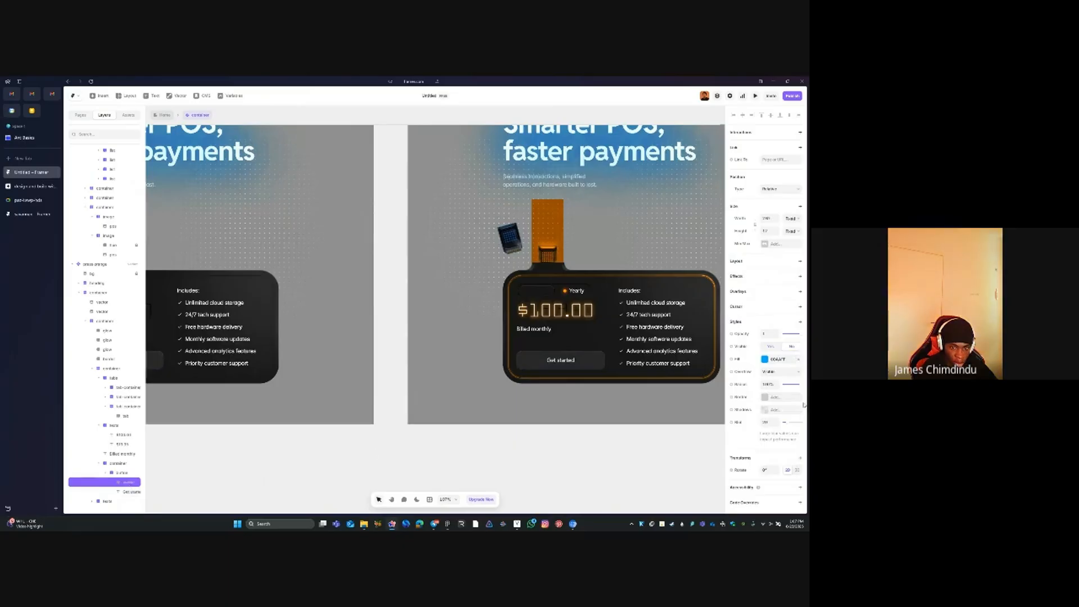
pyautogui.click(774, 347)
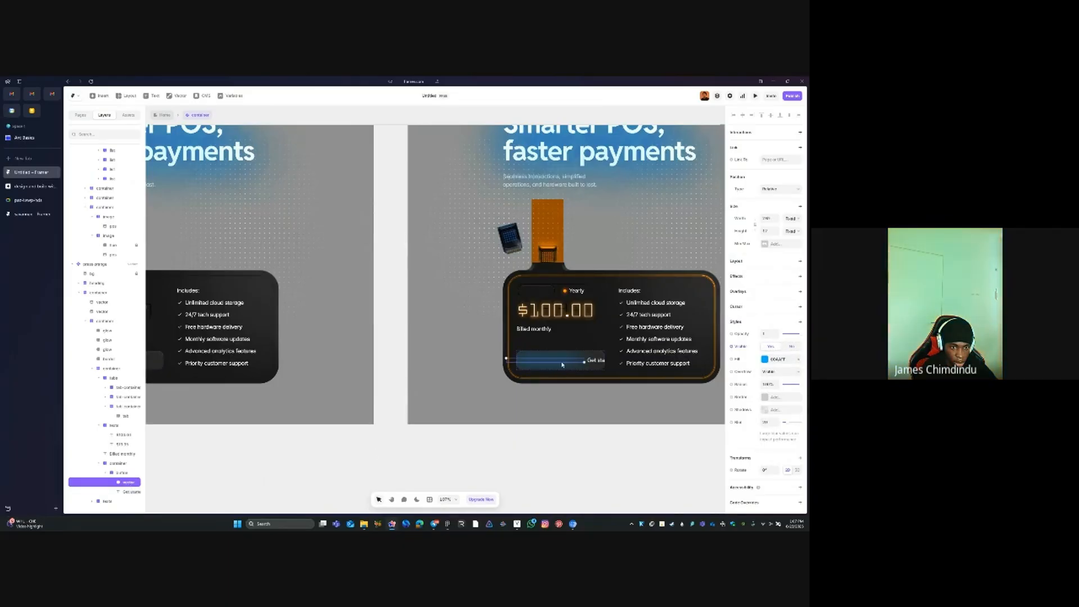
pyautogui.click(552, 436)
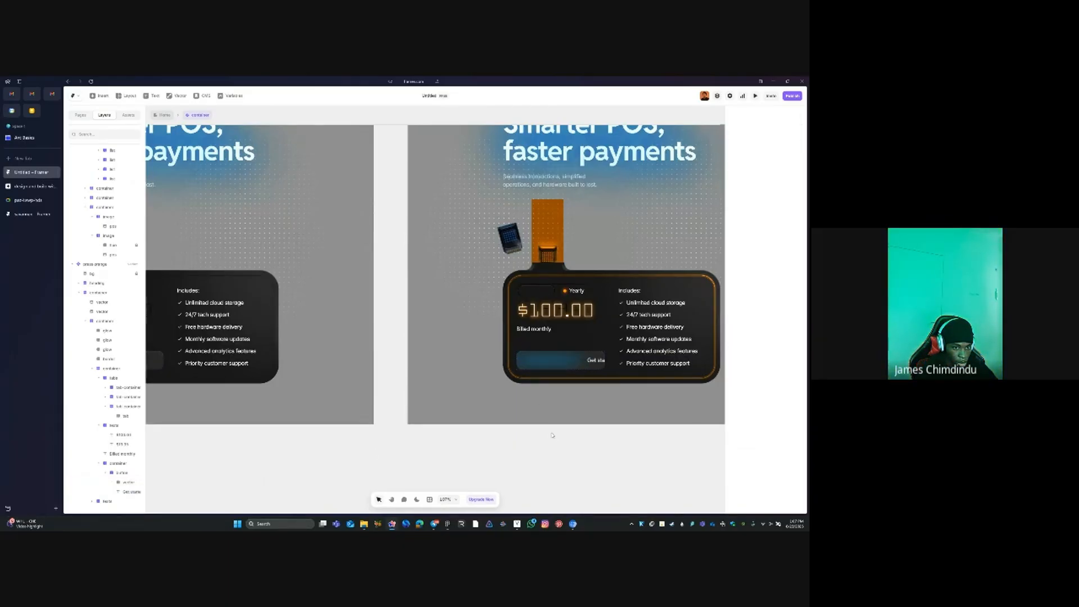
pyautogui.hotkey('ctrl', 'z')
pyautogui.click(555, 436)
# Show the Get started button's blue glow vector in the variant with the dimmed feature list and centre it horizontally with absolute positioning
pyautogui.scroll(-5, 609, 345)
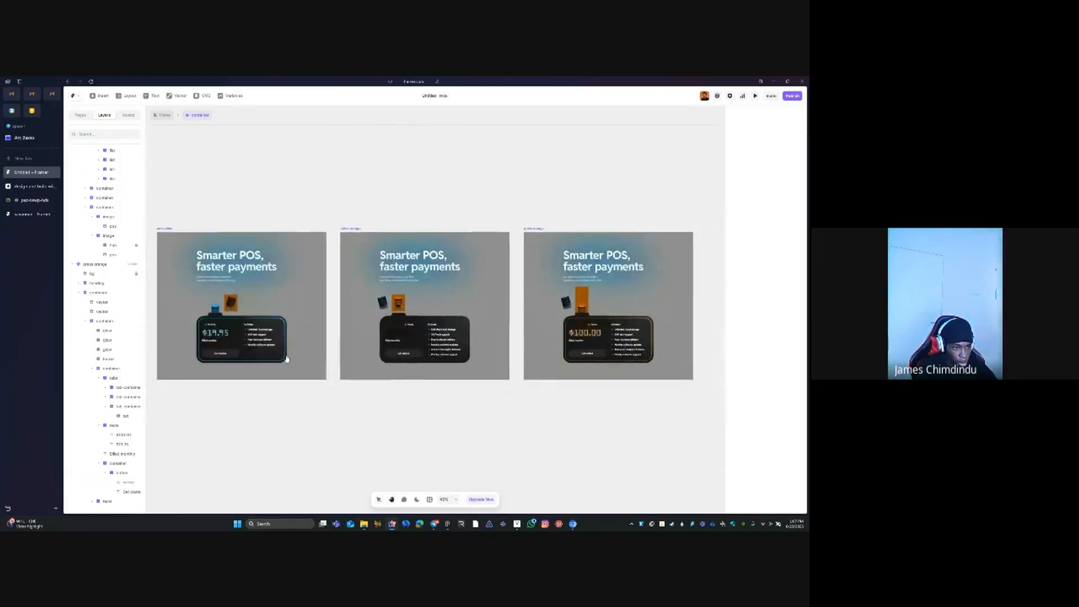
pyautogui.moveTo(284, 358); pyautogui.dragTo(787, 364)
pyautogui.moveTo(642, 362); pyautogui.dragTo(434, 361)
pyautogui.scroll(5, 538, 360)
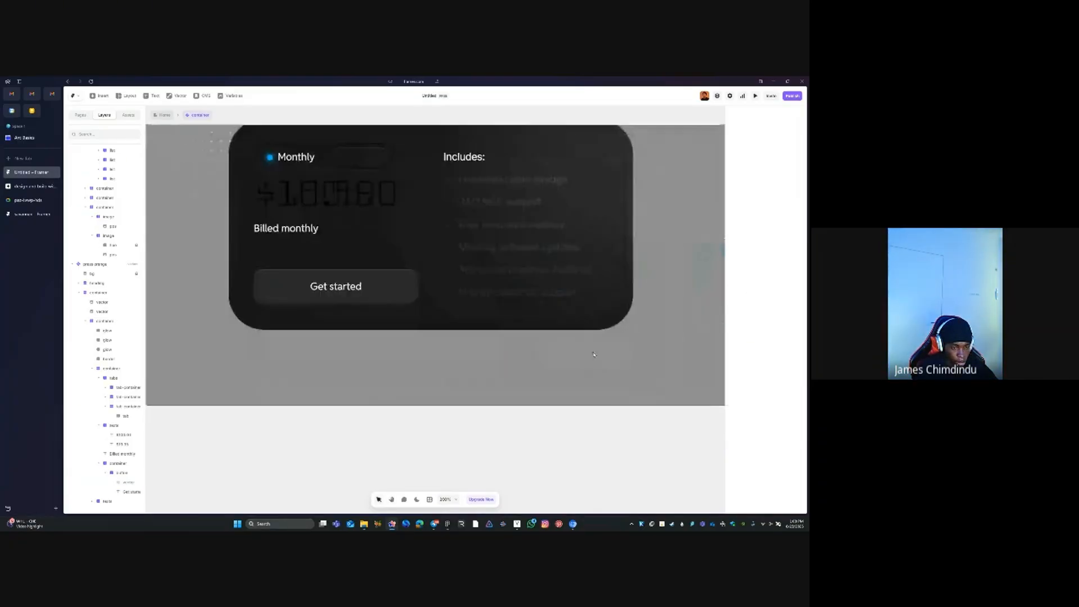
pyautogui.click(277, 285)
pyautogui.click(119, 164)
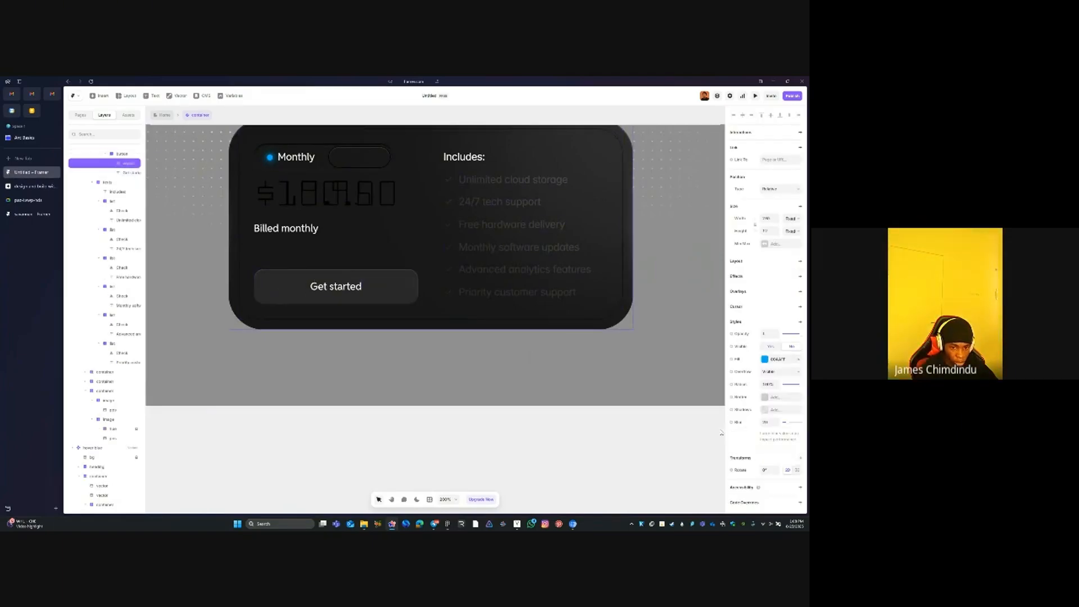
pyautogui.click(770, 347)
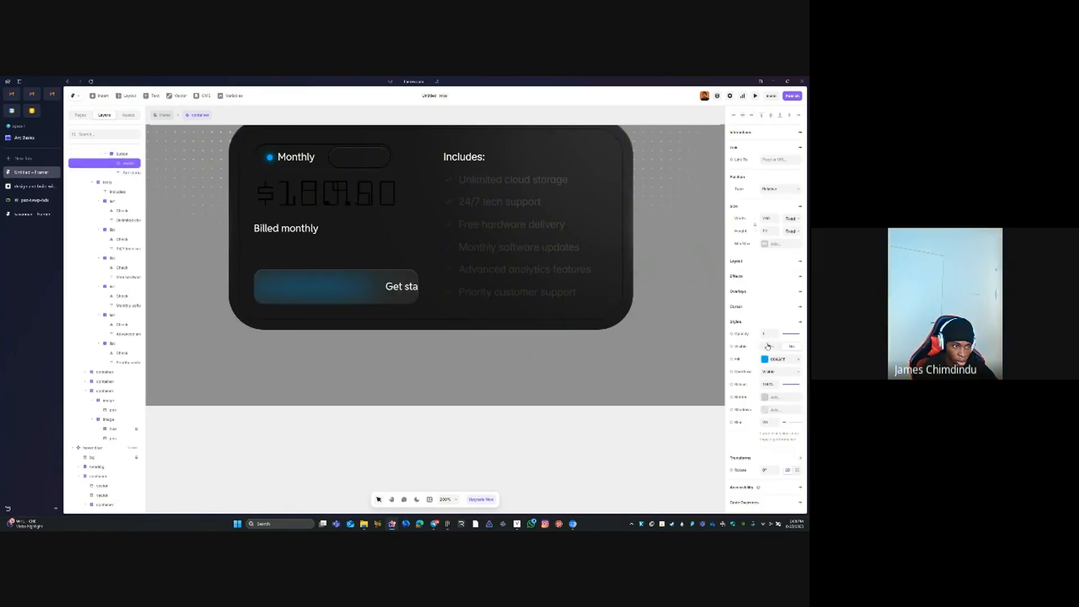
pyautogui.click(779, 189)
pyautogui.click(776, 197)
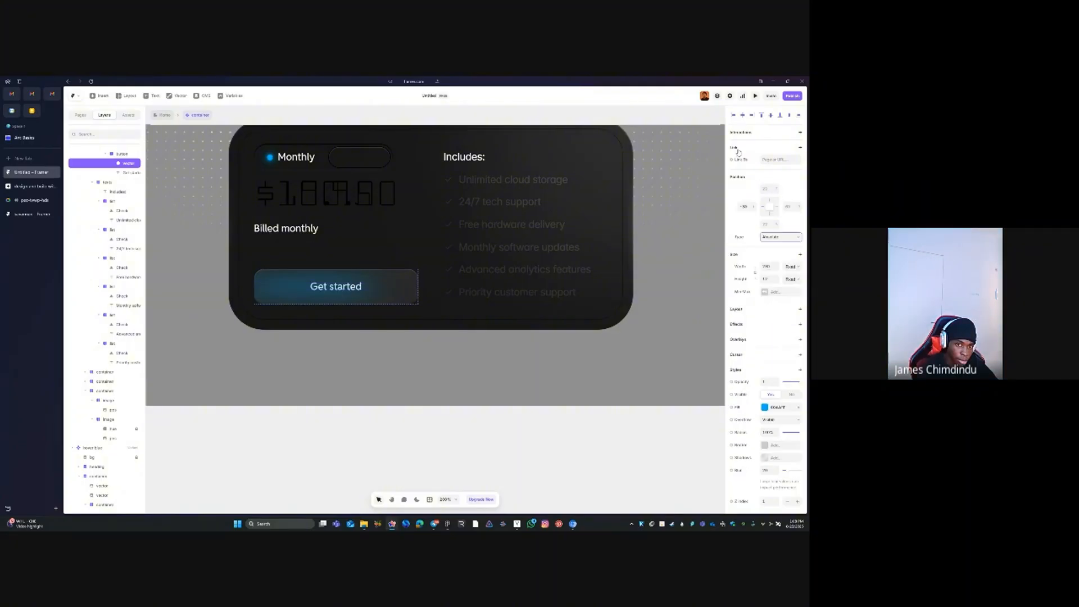
pyautogui.click(742, 115)
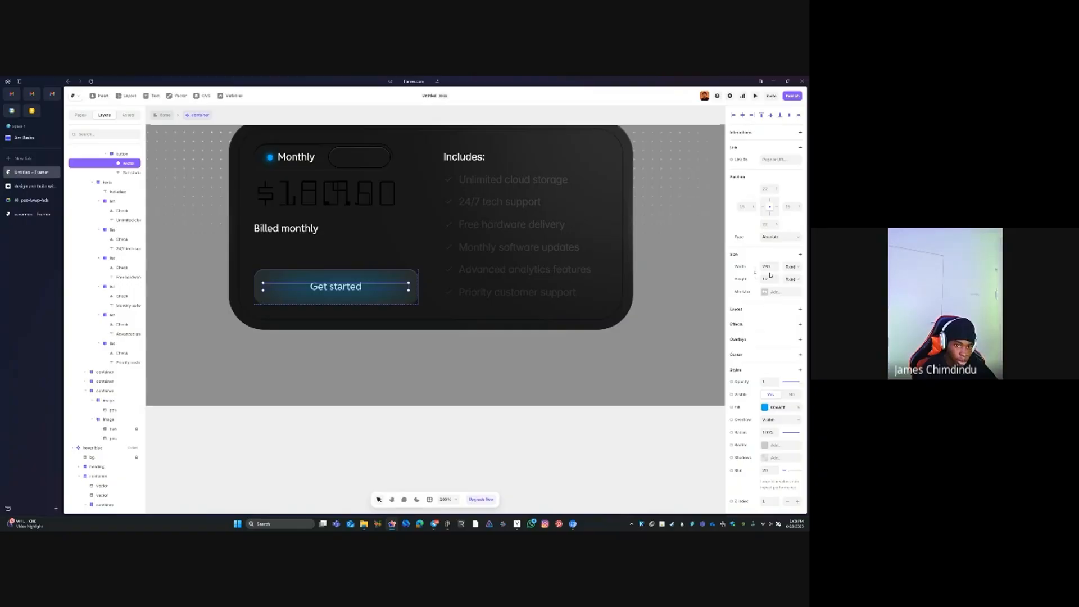
# Set the height of the Get started button's glow vector to 6 and hide the vector again
pyautogui.write('6')
pyautogui.press('Tab')
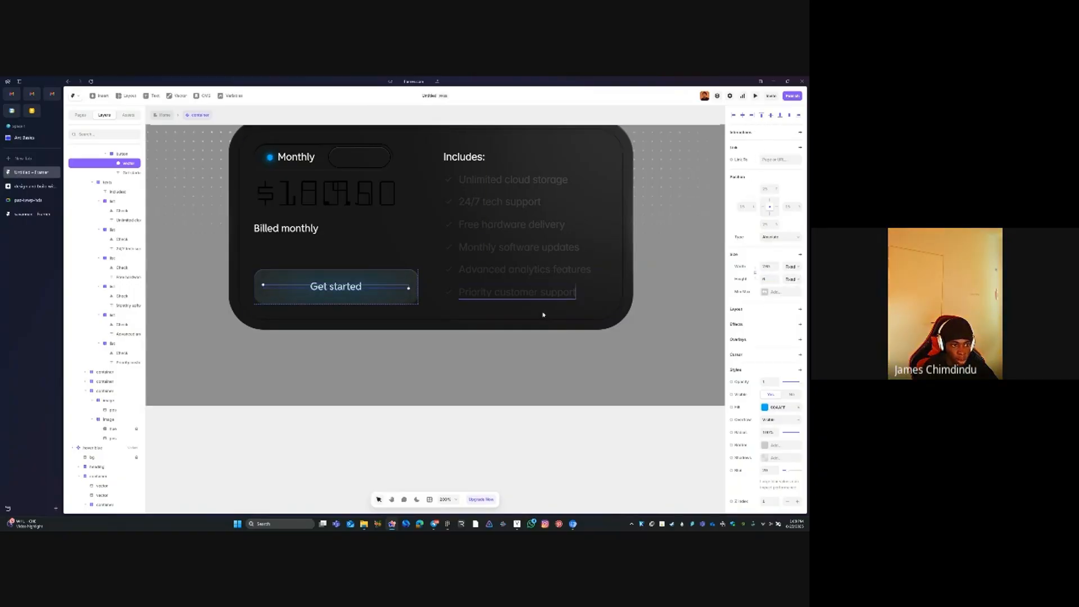
pyautogui.click(792, 395)
pyautogui.click(471, 477)
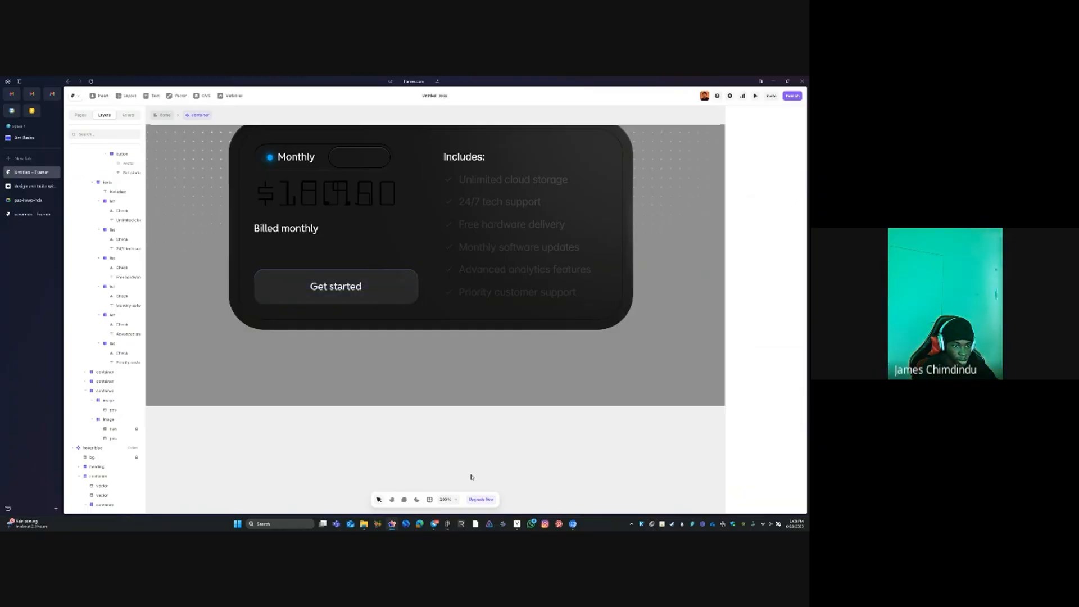
# Duplicate the pressed blue variant showing the $19.95 price
pyautogui.scroll(-2, 549, 378)
pyautogui.scroll(-2, 549, 379)
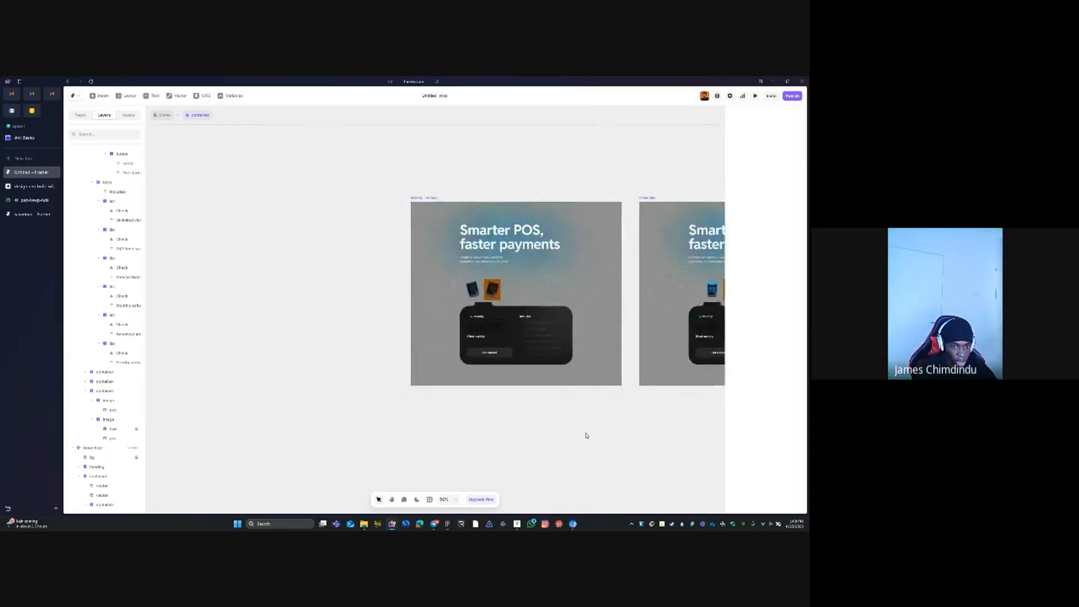
pyautogui.press('space')
pyautogui.moveTo(577, 395); pyautogui.dragTo(265, 393)
pyautogui.moveTo(460, 393); pyautogui.dragTo(158, 393)
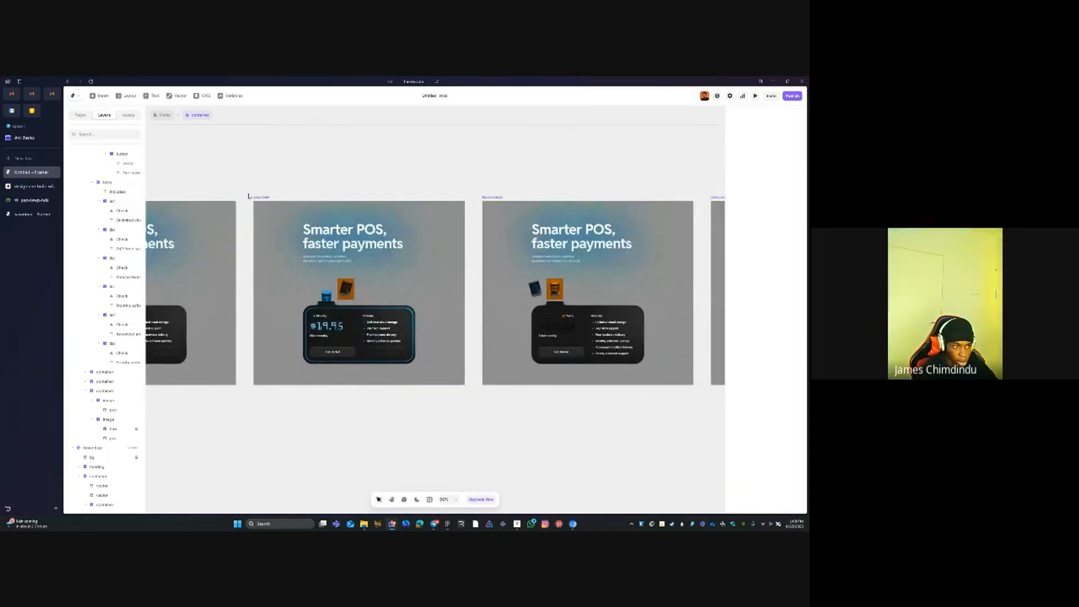
pyautogui.click(263, 197)
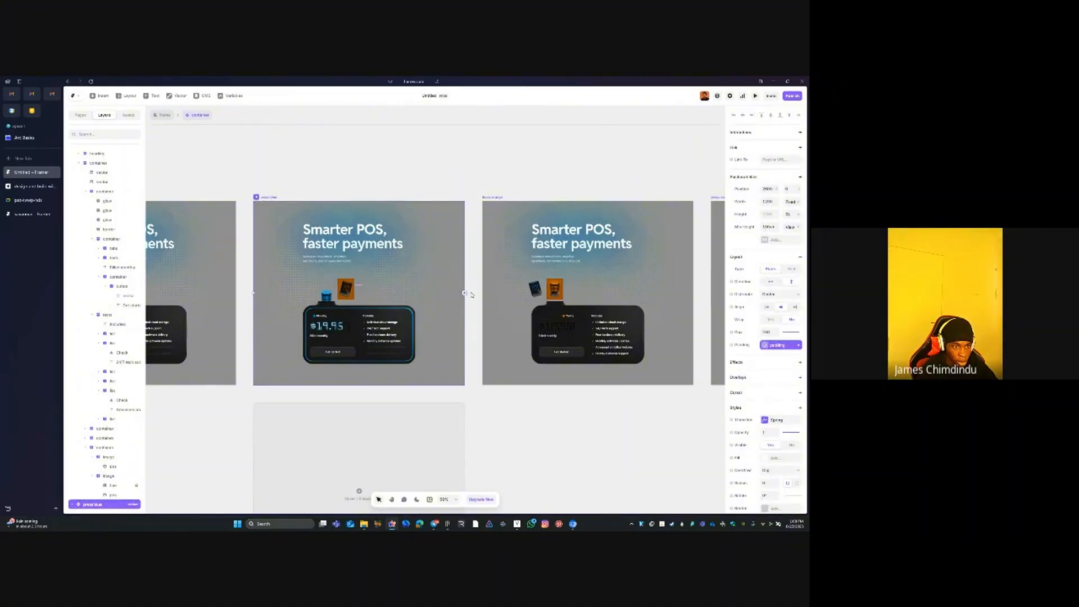
pyautogui.scroll(-4, 364, 262)
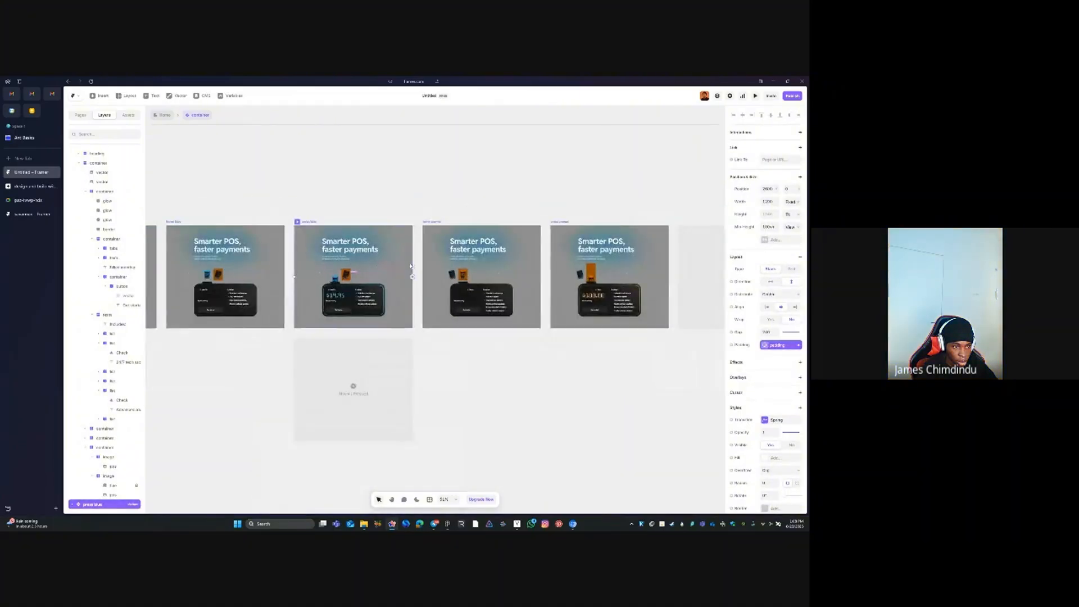
pyautogui.hotkey('ctrl', 'd')
pyautogui.click(289, 231)
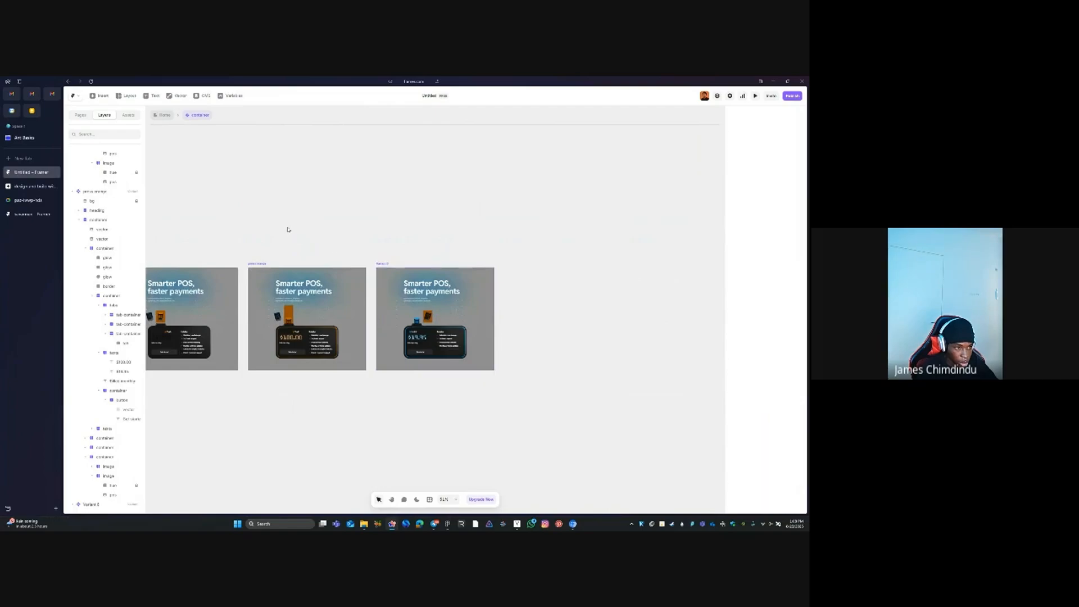
# Move the duplicated blue variant directly beneath the original pressed blue $19.95 variant
pyautogui.hscroll(-5, 456, 222)
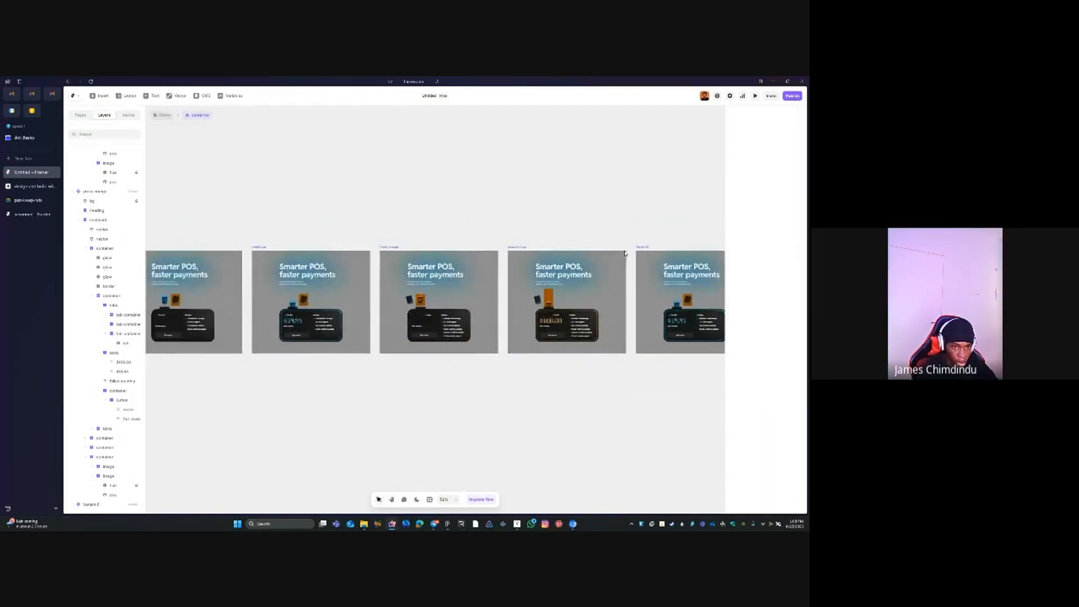
pyautogui.moveTo(642, 247); pyautogui.dragTo(397, 246)
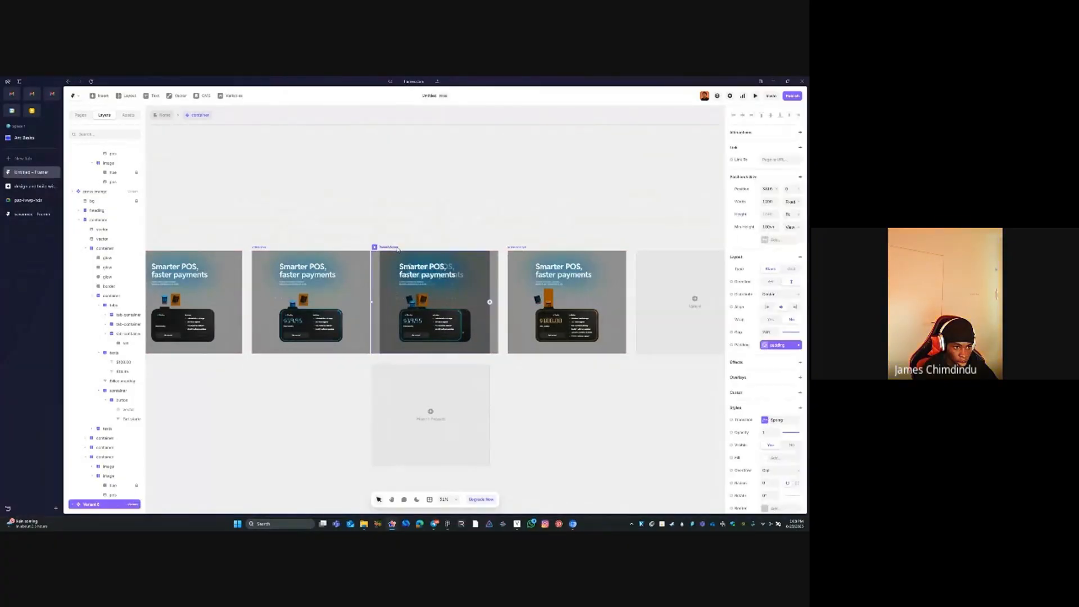
pyautogui.moveTo(382, 249); pyautogui.dragTo(262, 363)
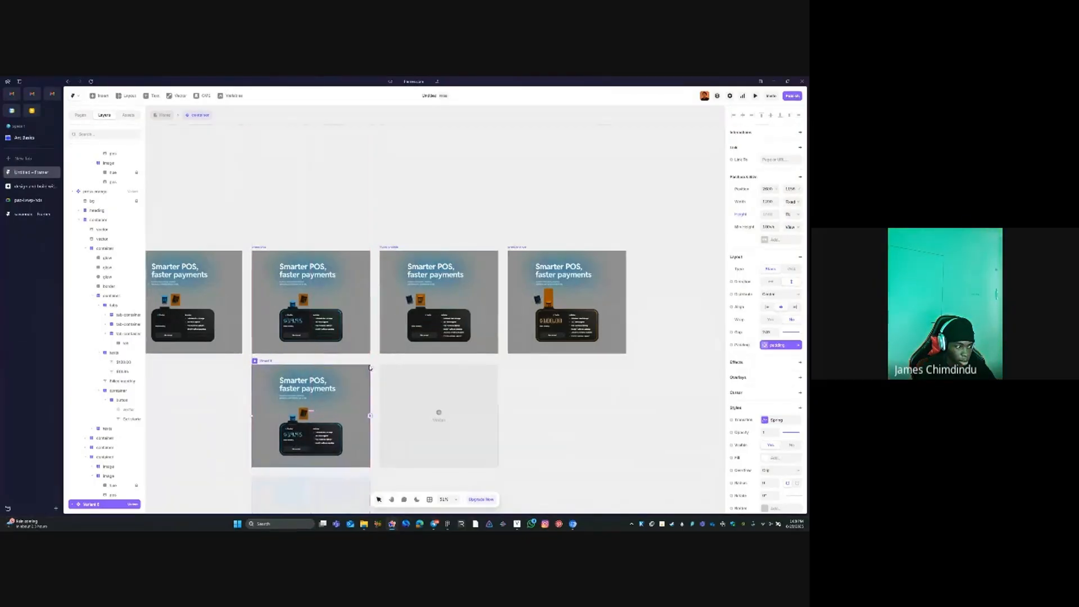
# Rename the duplicated blue variant as "press blue button"
pyautogui.write('press blue')
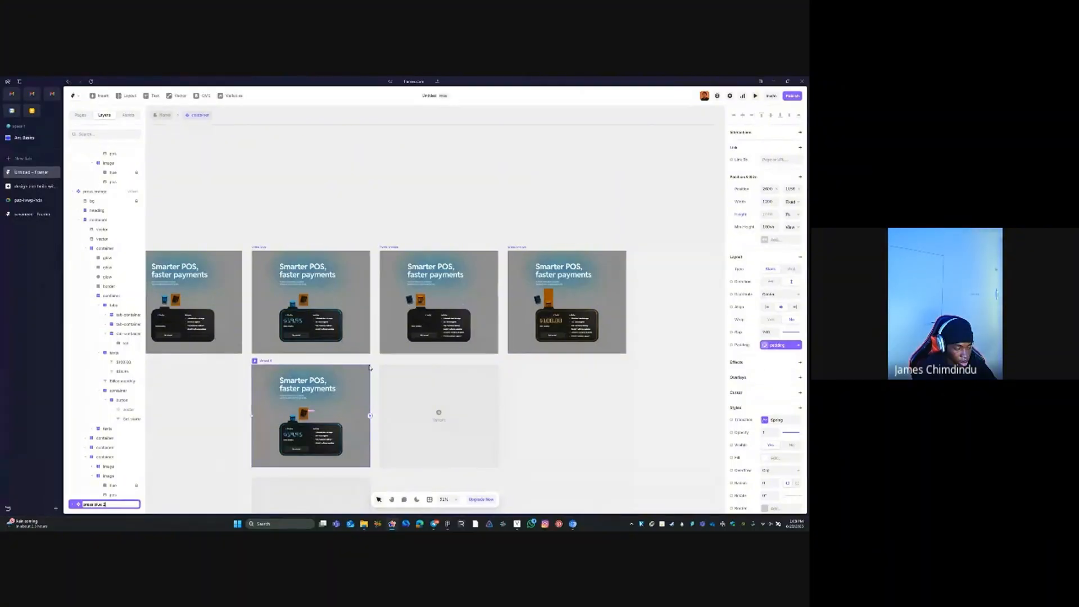
pyautogui.write(' 2')
pyautogui.press('Return')
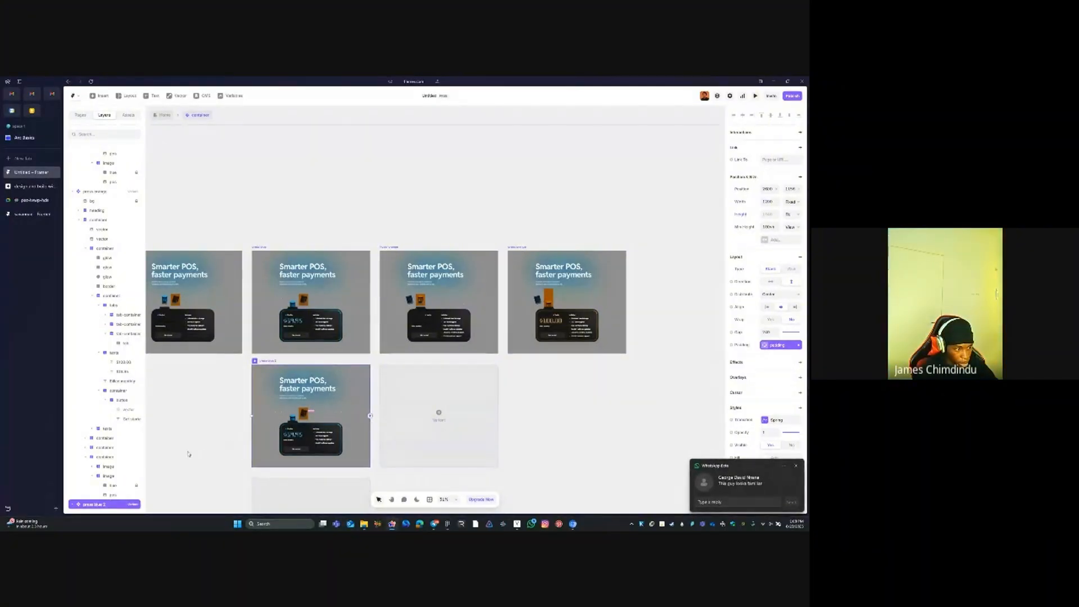
pyautogui.doubleClick(114, 504)
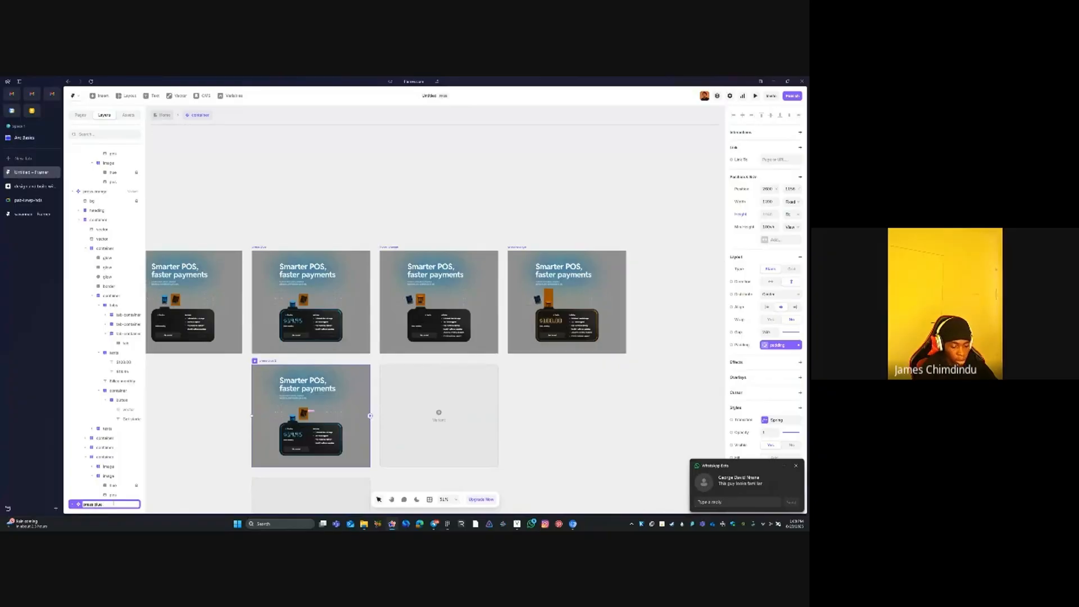
pyautogui.write('button')
pyautogui.press('Return')
pyautogui.click(213, 444)
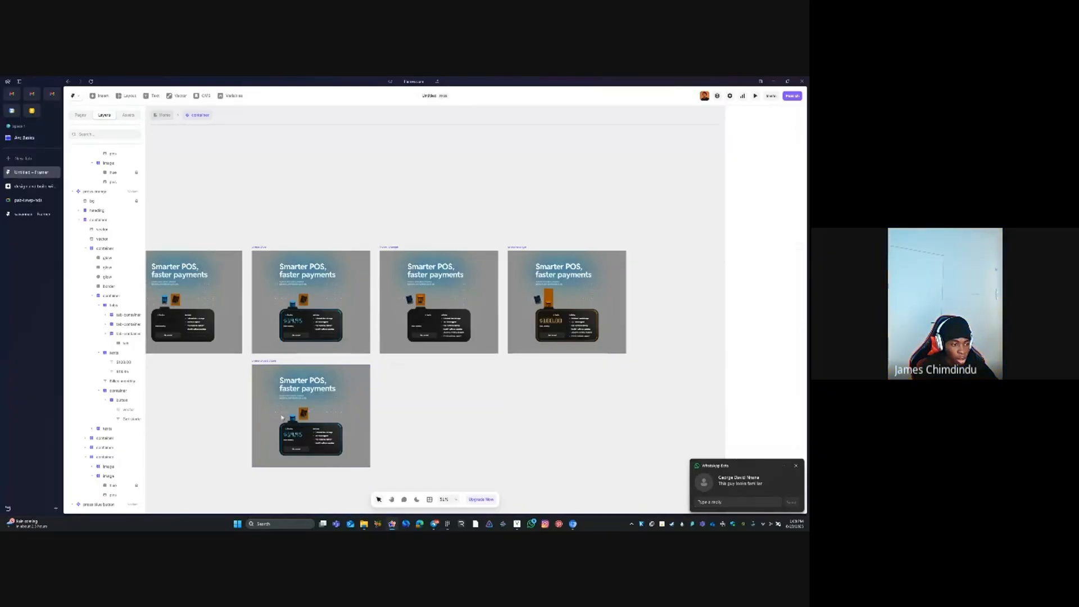
# Make the blue glow vector inside the Get started button visible in the press blue button variant
pyautogui.hotkey('ctrl', '0')
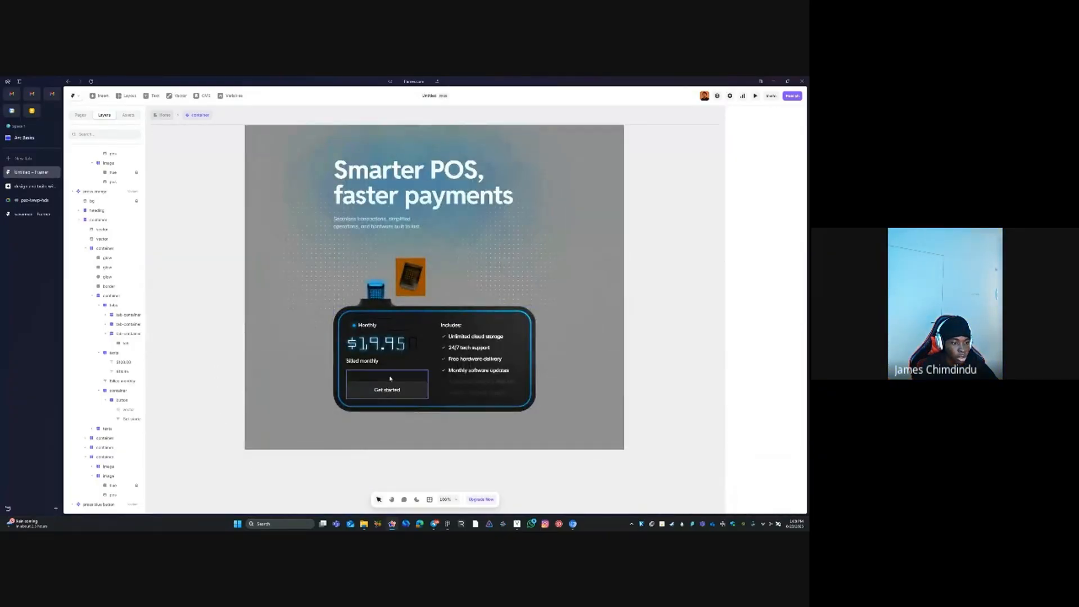
pyautogui.keyDown('ctrl'); pyautogui.click(390, 392); pyautogui.keyUp('ctrl')
pyautogui.scroll(5, 391, 392)
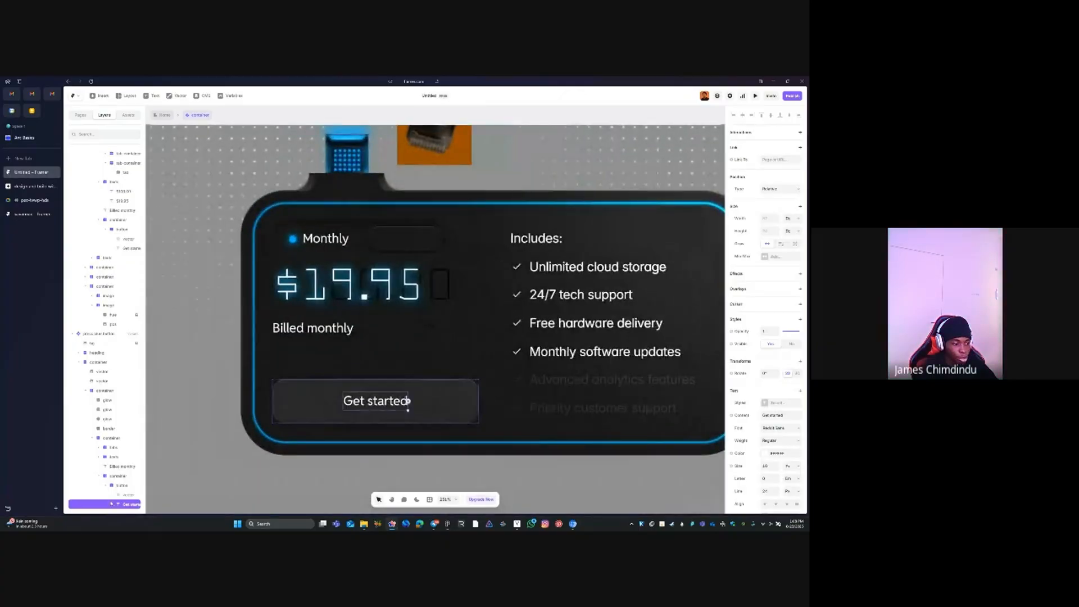
pyautogui.click(114, 485)
pyautogui.click(113, 496)
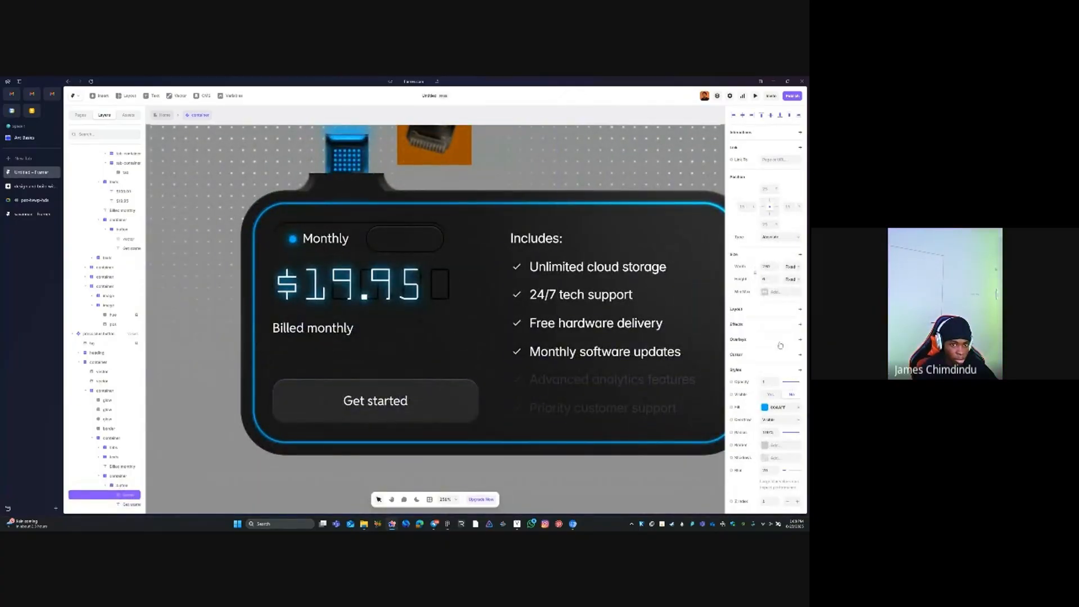
pyautogui.click(770, 396)
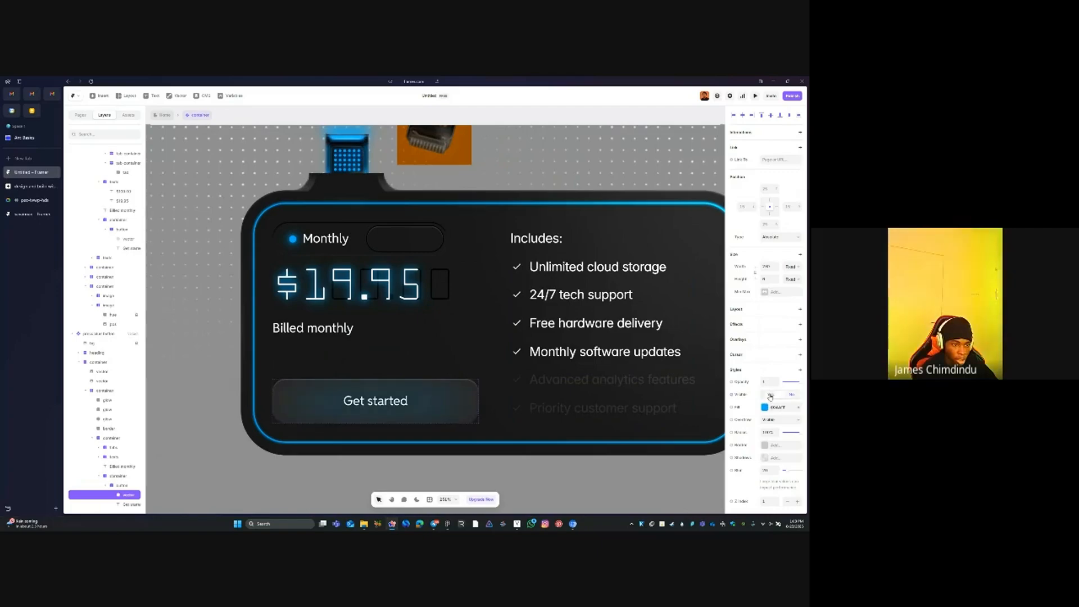
pyautogui.keyDown('ctrl'); pyautogui.click(512, 373); pyautogui.keyUp('ctrl')
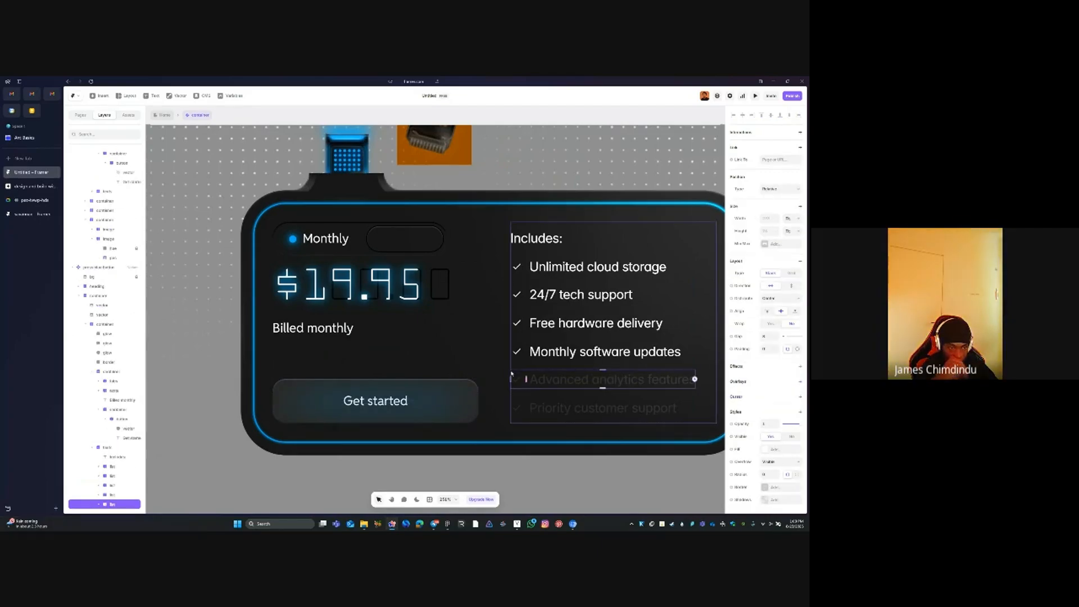
pyautogui.scroll(-10, 332, 366)
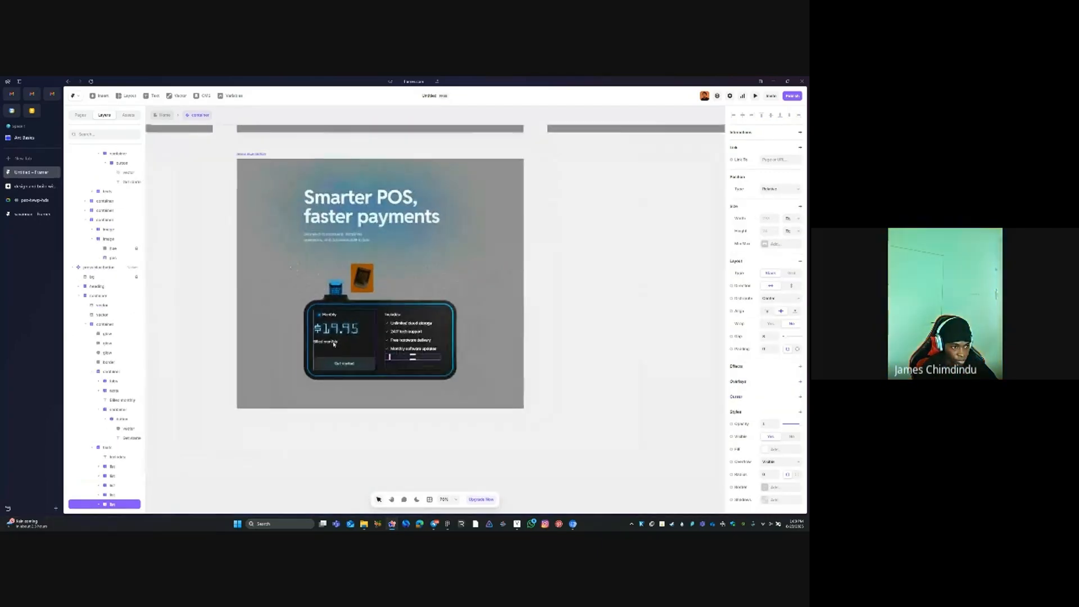
# Duplicate the pressed orange $100.00 variant and place the copy directly beneath the original
pyautogui.click(521, 270)
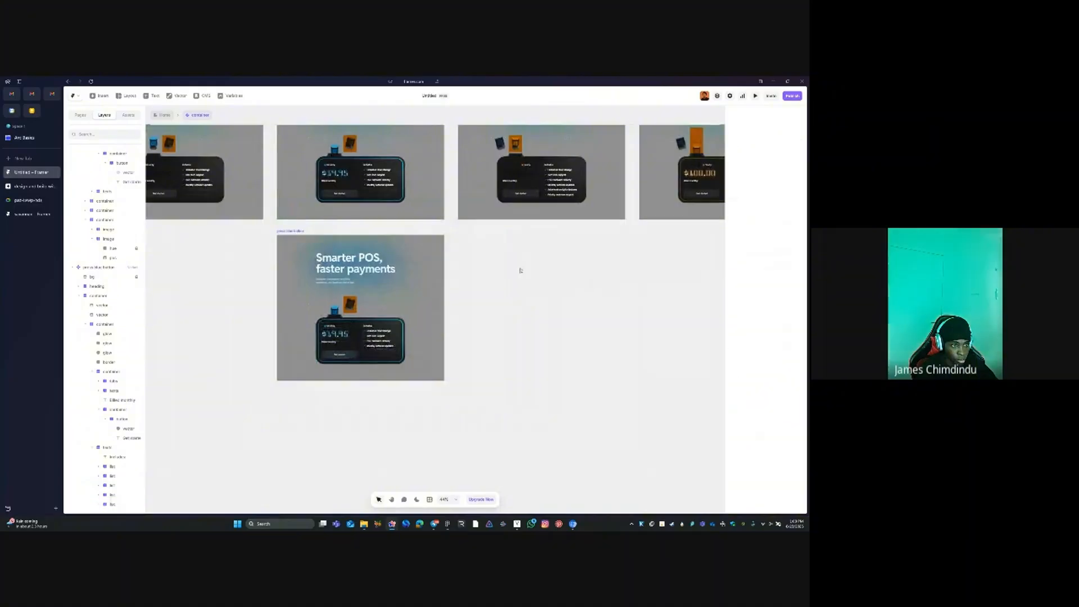
pyautogui.keyDown('ctrl'); pyautogui.click(355, 194); pyautogui.keyUp('ctrl')
pyautogui.click(610, 276)
pyautogui.hscroll(4, 609, 276)
pyautogui.scroll(-1, 510, 248)
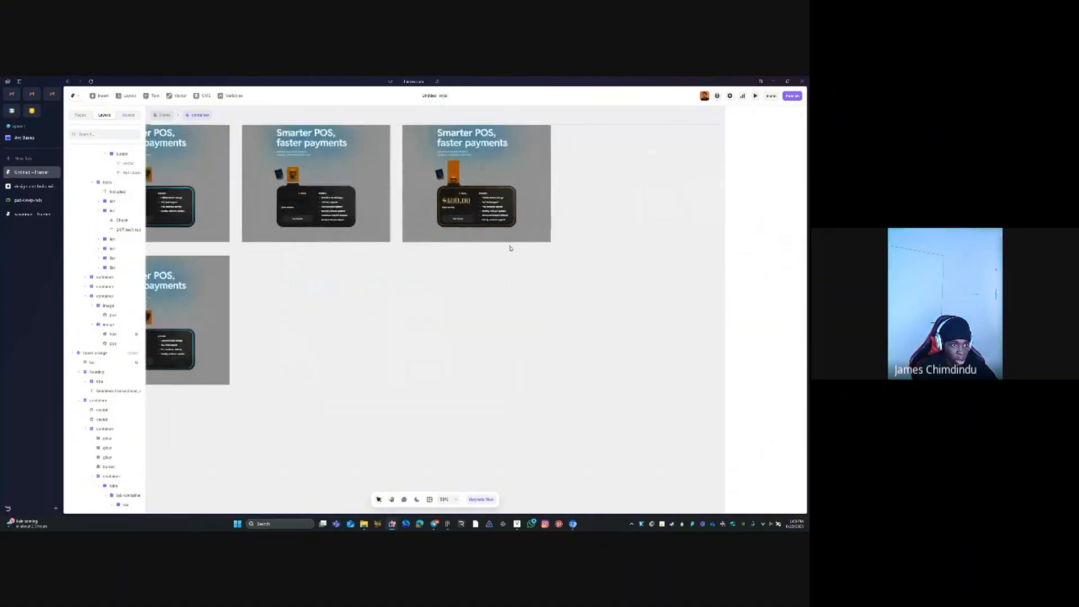
pyautogui.scroll(-2, 510, 248)
pyautogui.click(437, 137)
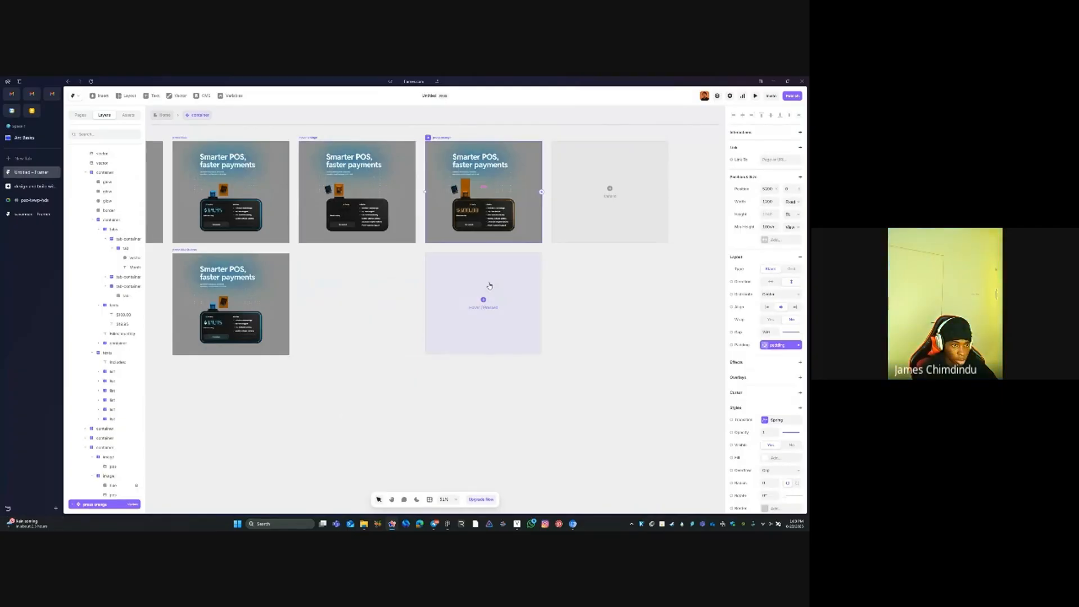
pyautogui.moveTo(446, 139); pyautogui.dragTo(451, 252)
pyautogui.hotkey('shift', '2')
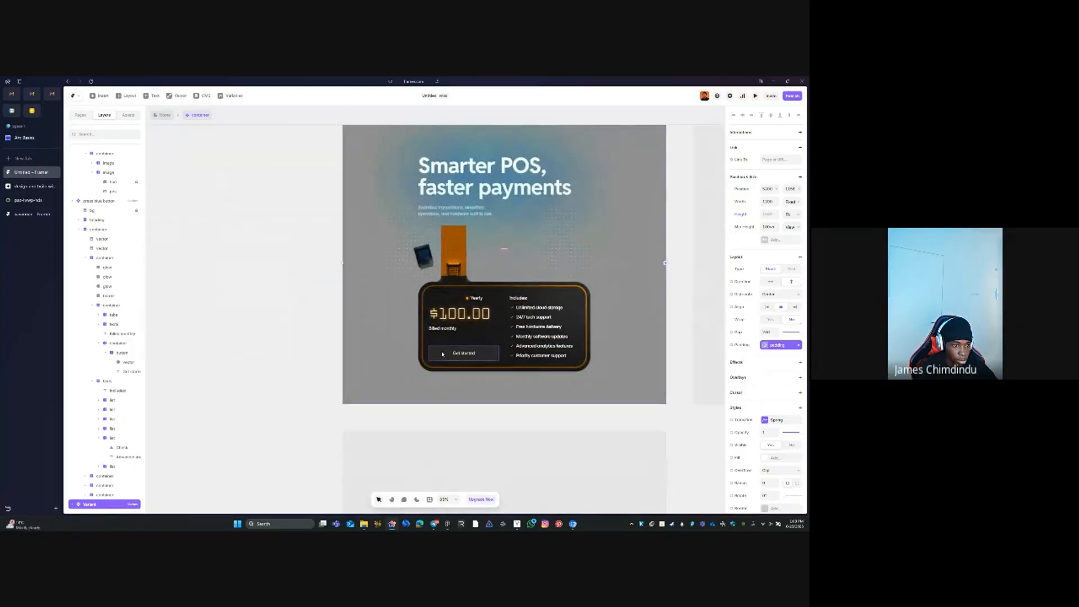
# Show the Get started button's glow vector in the duplicated orange variant and change its fill to orange
pyautogui.click(443, 354)
pyautogui.scroll(-2, 112, 489)
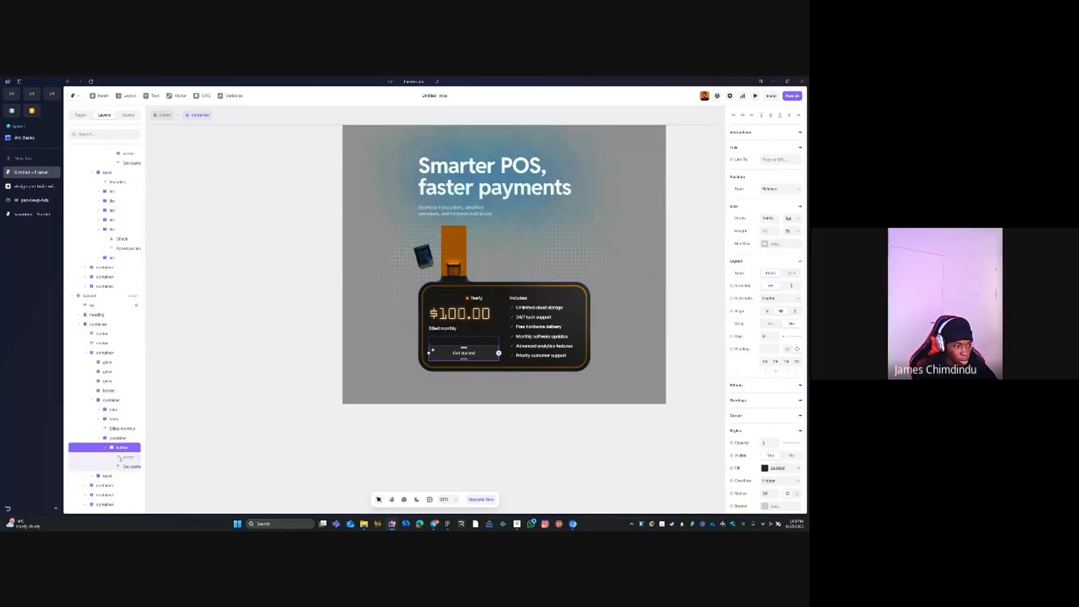
pyautogui.click(119, 457)
pyautogui.click(767, 407)
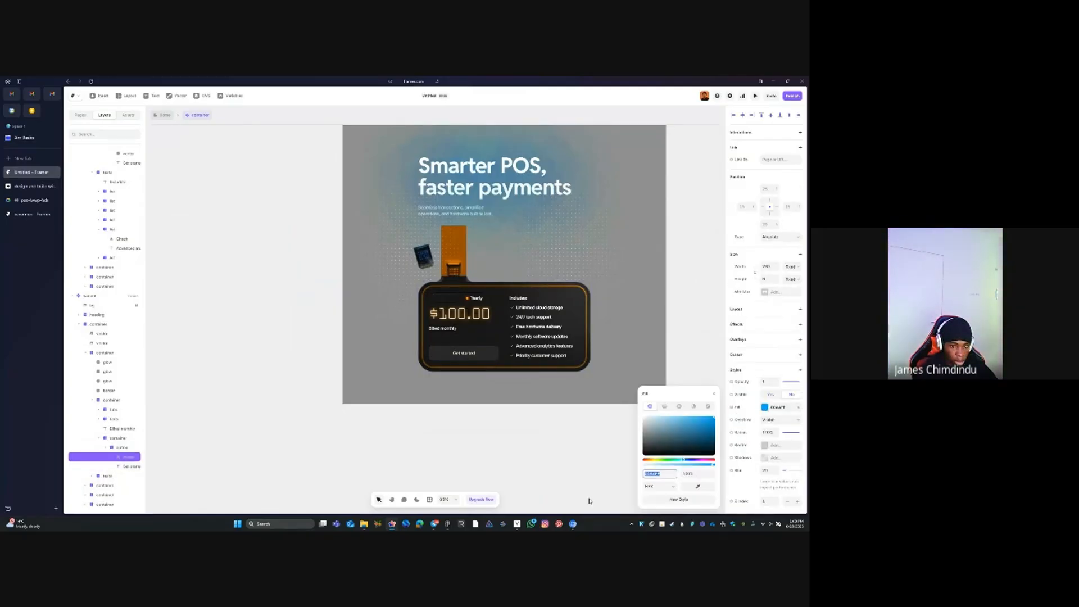
pyautogui.click(540, 437)
pyautogui.scroll(-2, 495, 402)
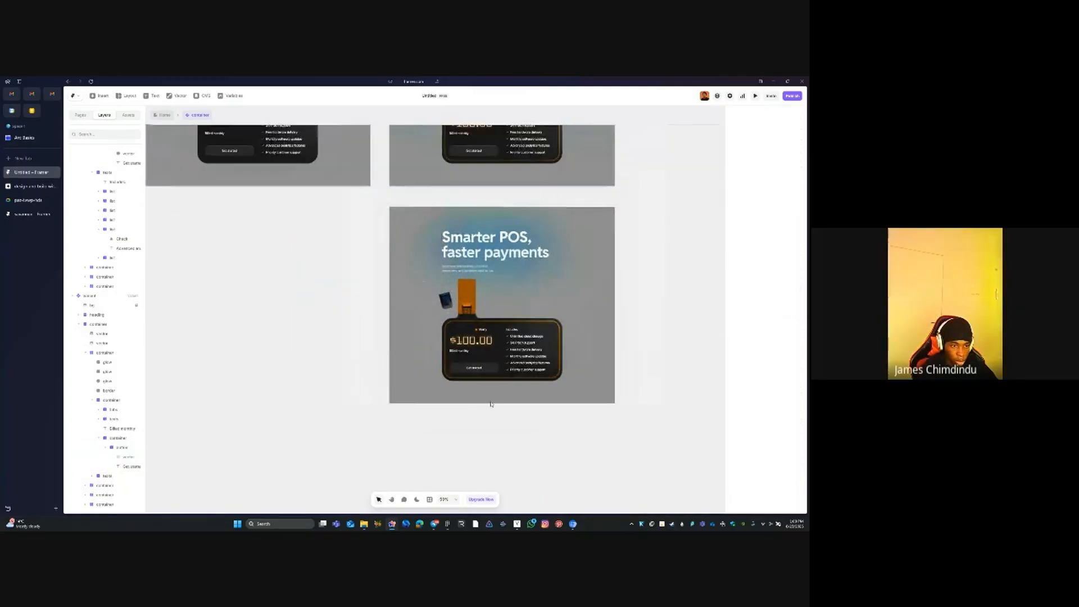
pyautogui.click(461, 362)
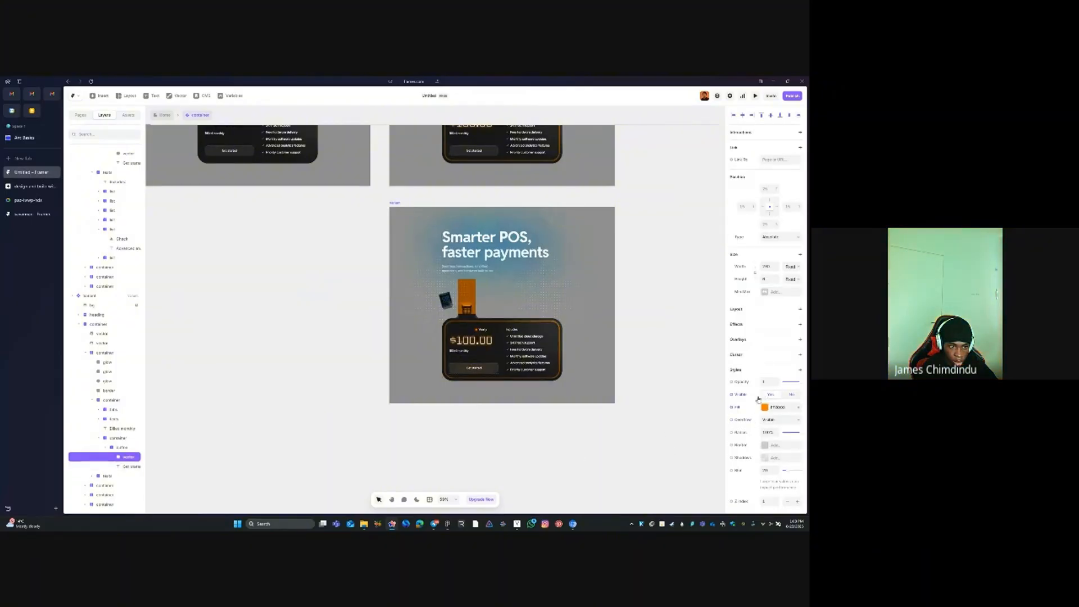
# Apply the same orange fill to the hidden Get started glow vector in the original pressed orange variant
pyautogui.click(649, 326)
pyautogui.moveTo(606, 276); pyautogui.dragTo(542, 514)
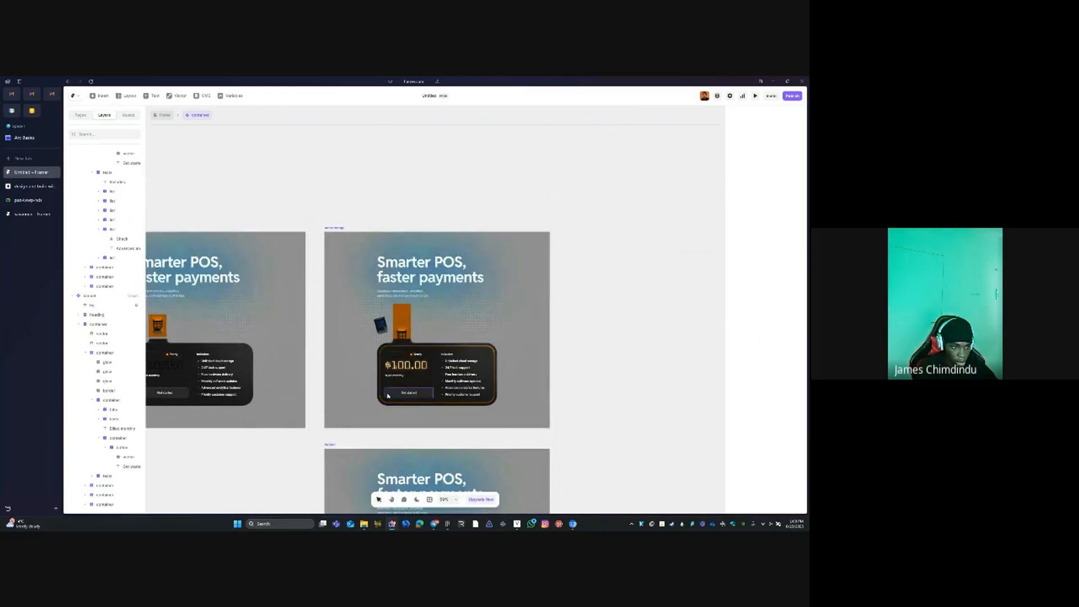
pyautogui.click(388, 395)
pyautogui.click(119, 163)
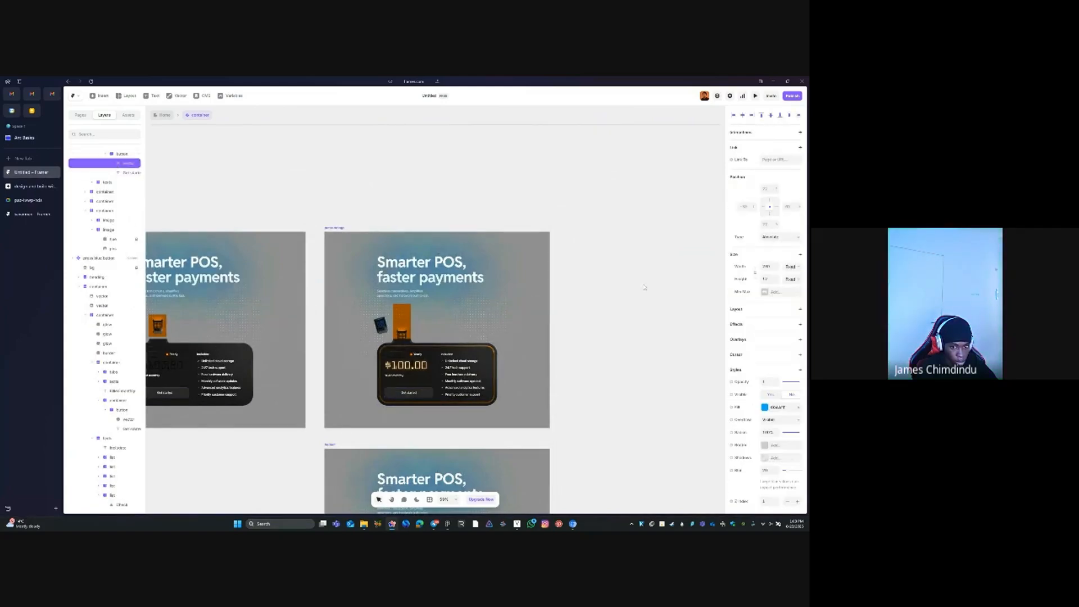
pyautogui.click(766, 409)
pyautogui.hotkey('ctrl', 'v')
pyautogui.press('Tab')
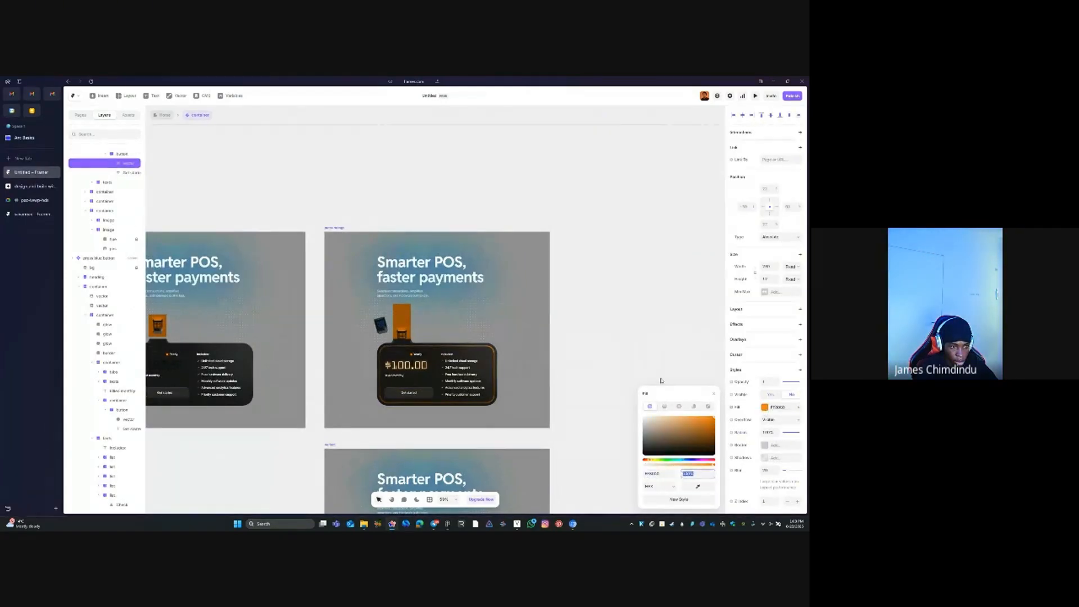
pyautogui.click(635, 323)
# Look over all the component variants and switch to Figma to examine the designed blue and orange hover and pressed states
pyautogui.moveTo(346, 284); pyautogui.dragTo(549, 212)
pyautogui.scroll(-5, 549, 213)
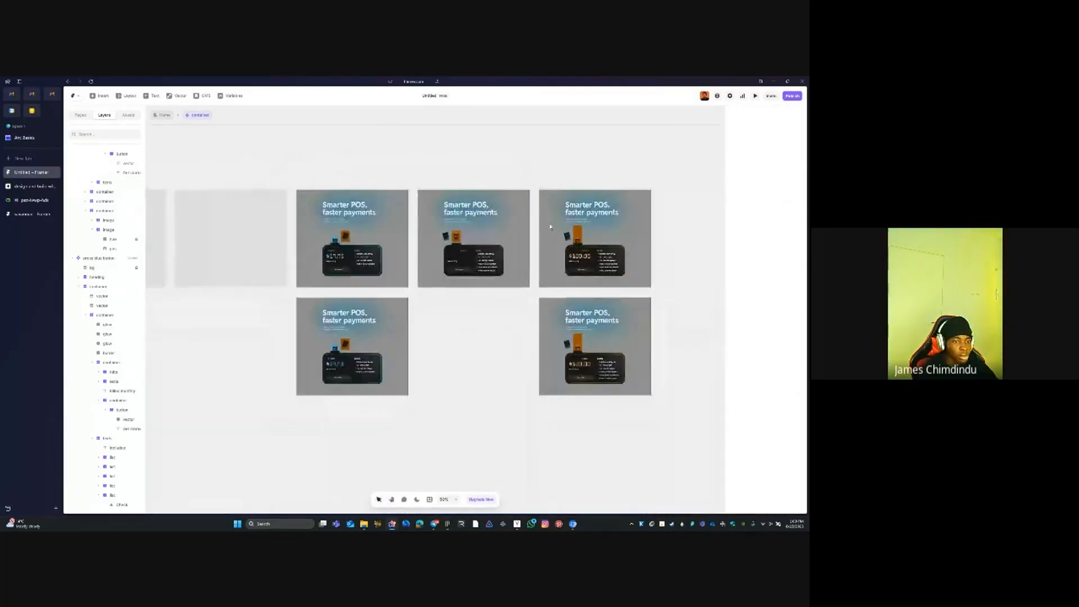
pyautogui.moveTo(344, 173); pyautogui.dragTo(628, 224)
pyautogui.scroll(5, 497, 283)
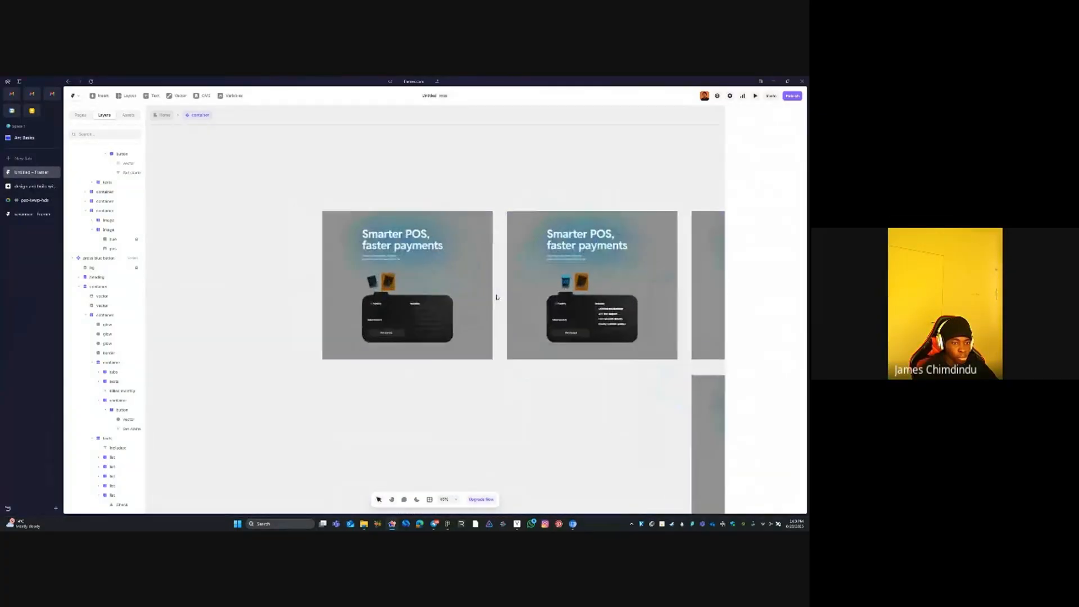
pyautogui.scroll(-6, 506, 298)
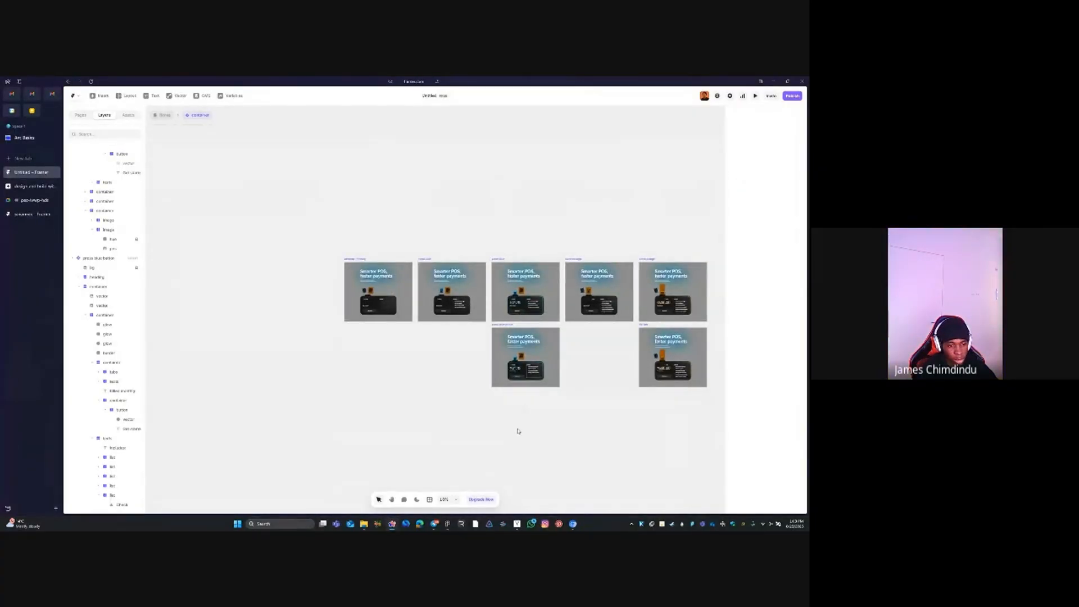
pyautogui.click(447, 524)
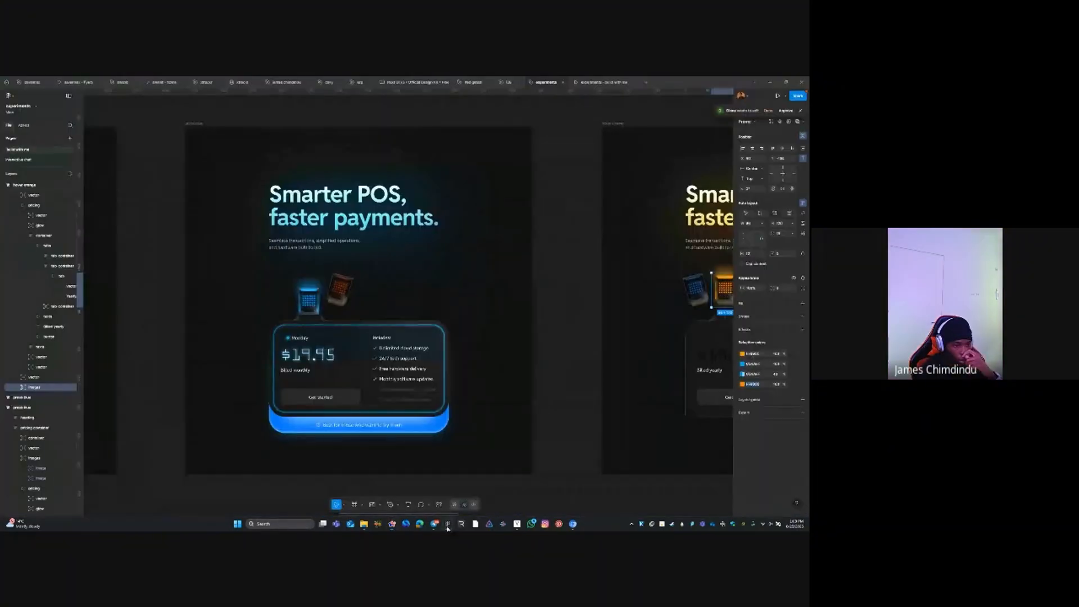
pyautogui.scroll(-8, 447, 360)
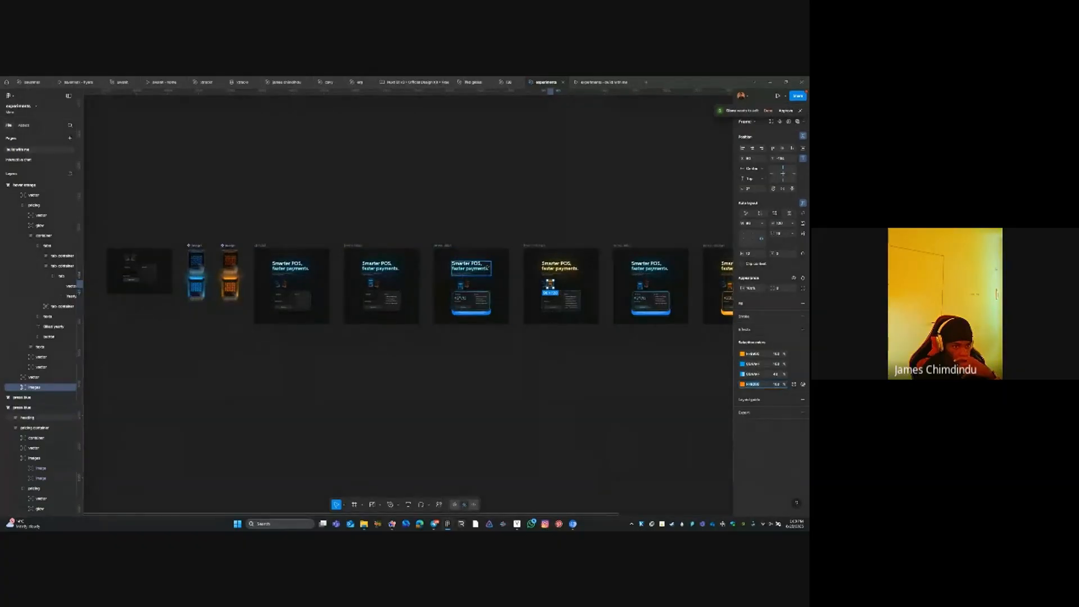
pyautogui.hscroll(5, 522, 274)
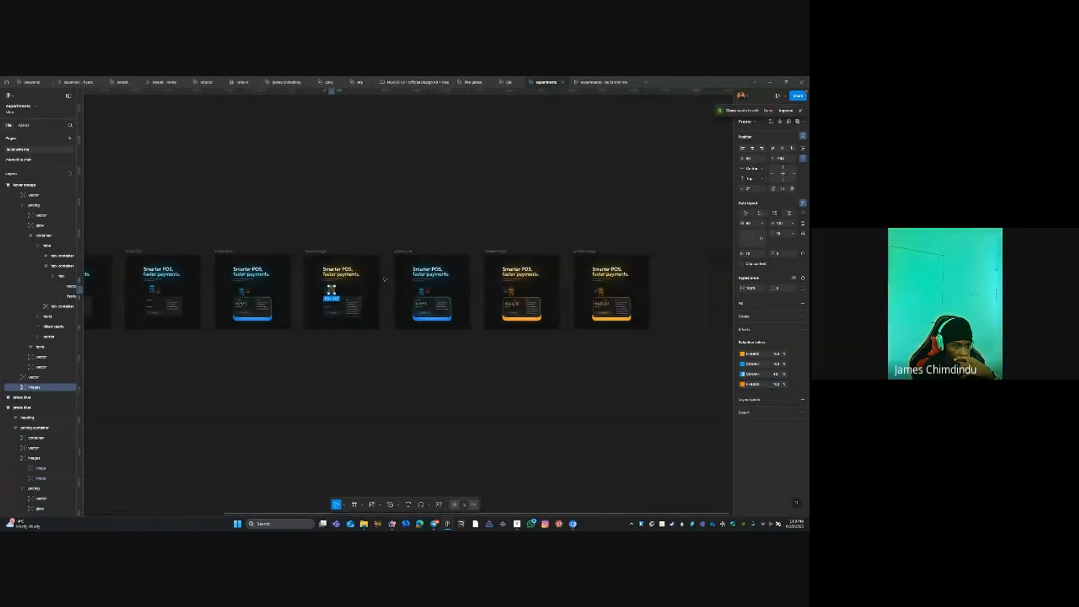
pyautogui.click(602, 216)
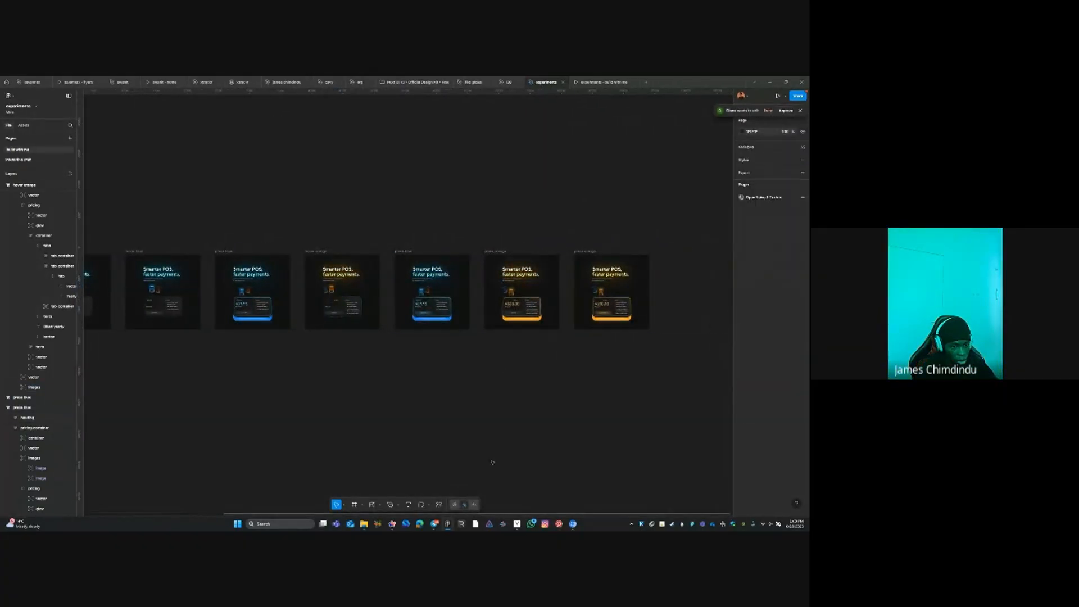
pyautogui.hotkey('shift', '1')
# Switch to Framer and set the unselected tab's inner shadow colour to orange in the upper pressed blue $19.95 variant
pyautogui.click(405, 525)
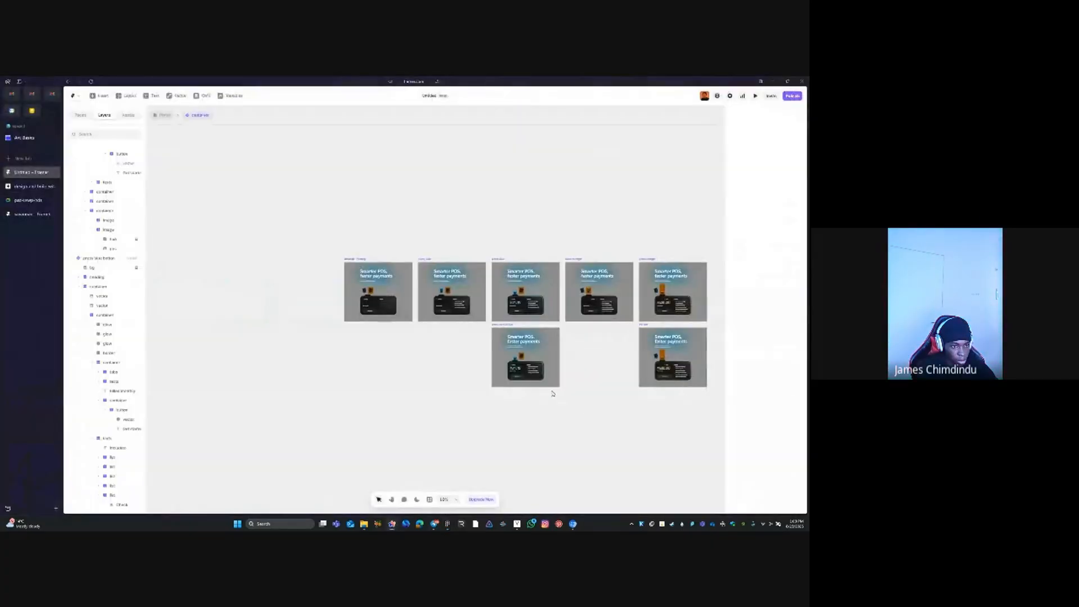
pyautogui.scroll(5, 552, 337)
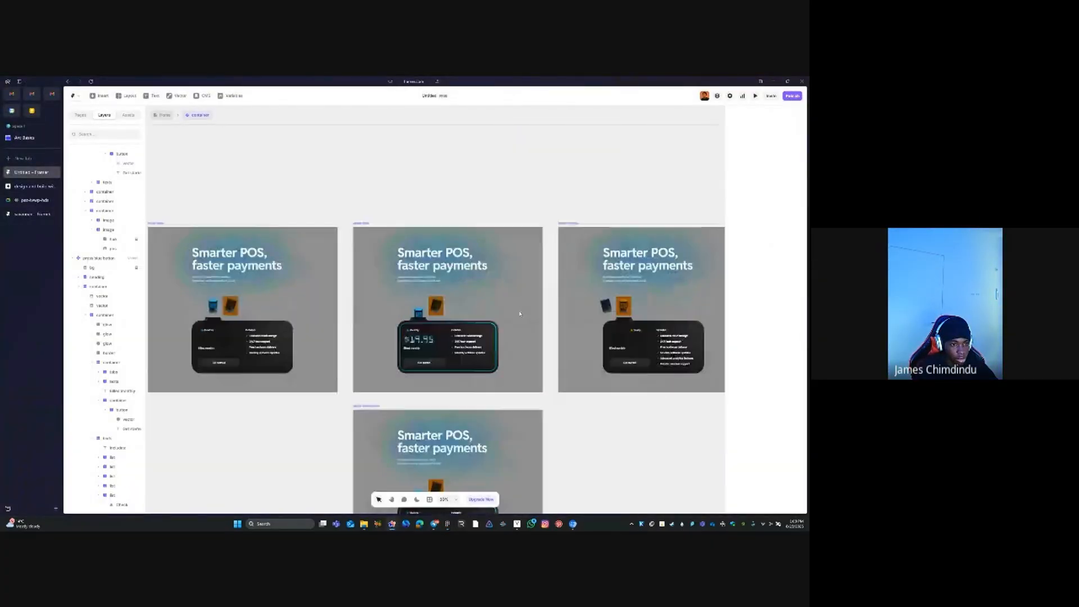
pyautogui.scroll(1, 447, 374)
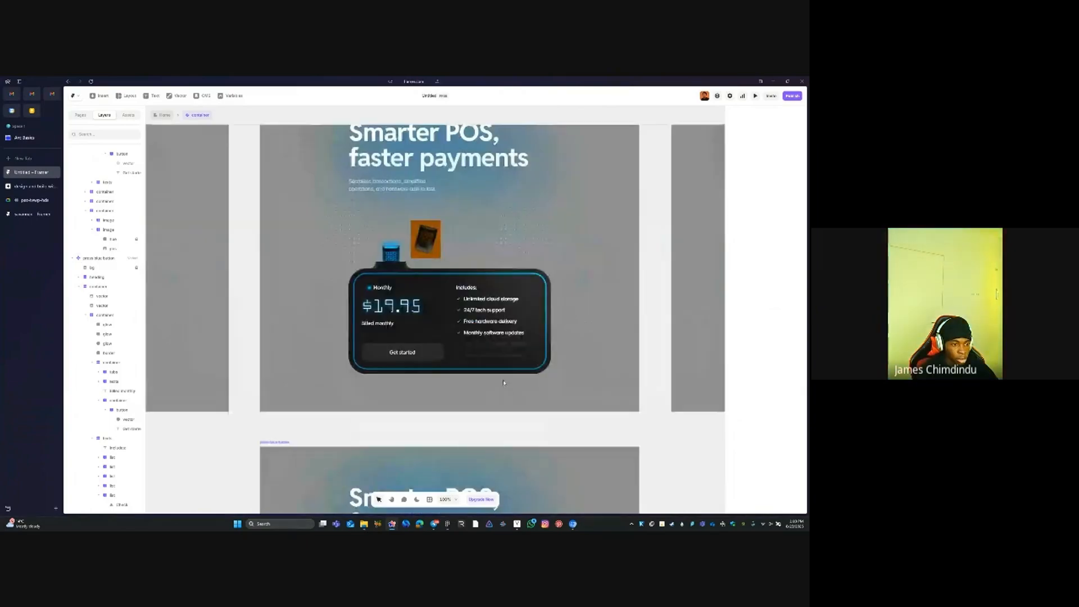
pyautogui.click(422, 290)
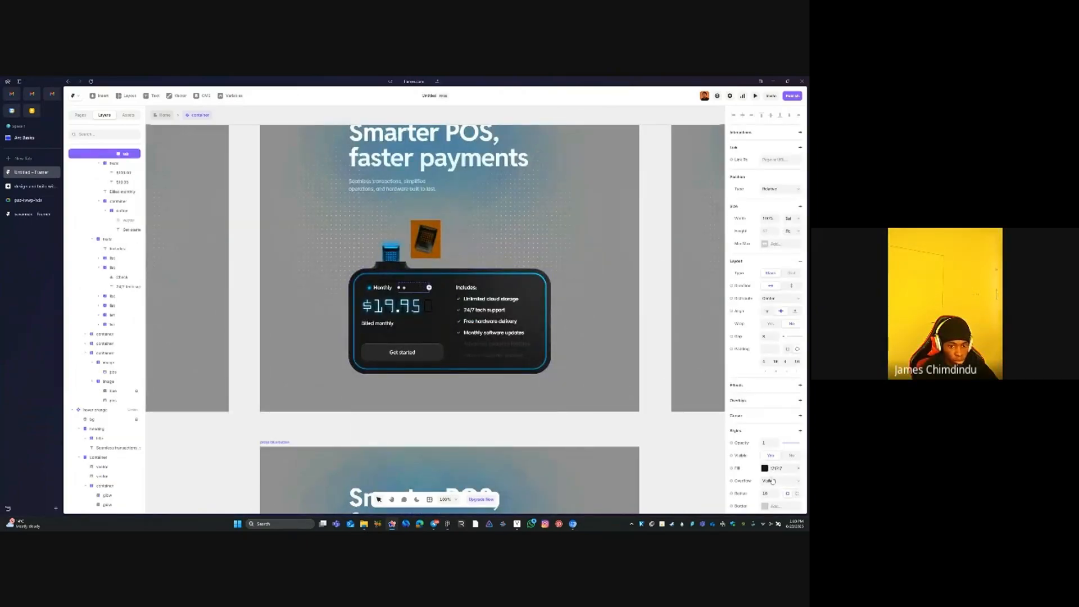
pyautogui.scroll(-2, 772, 481)
pyautogui.click(764, 428)
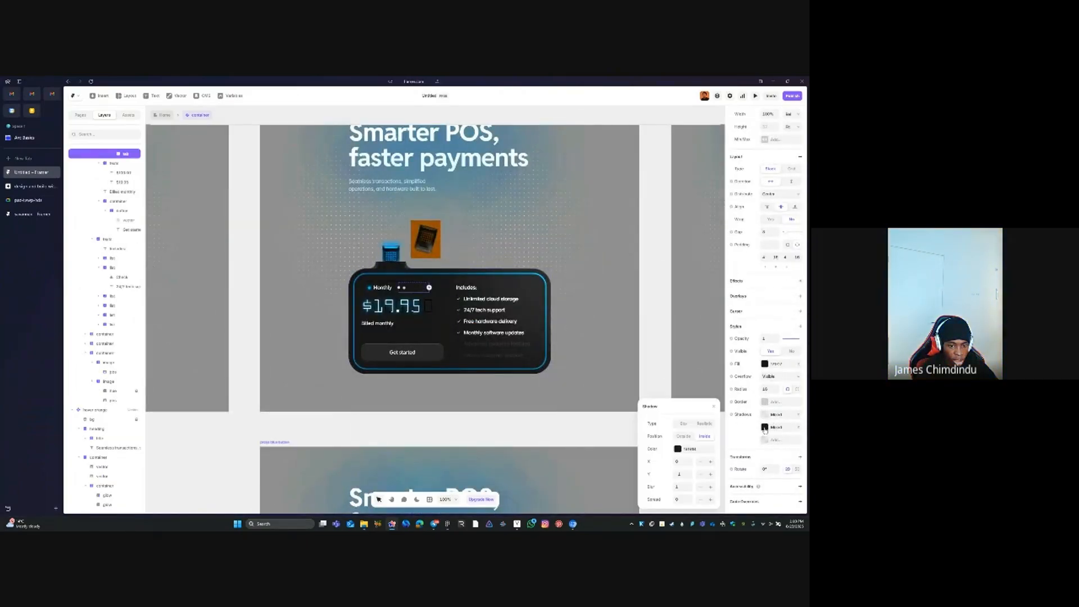
pyautogui.click(677, 449)
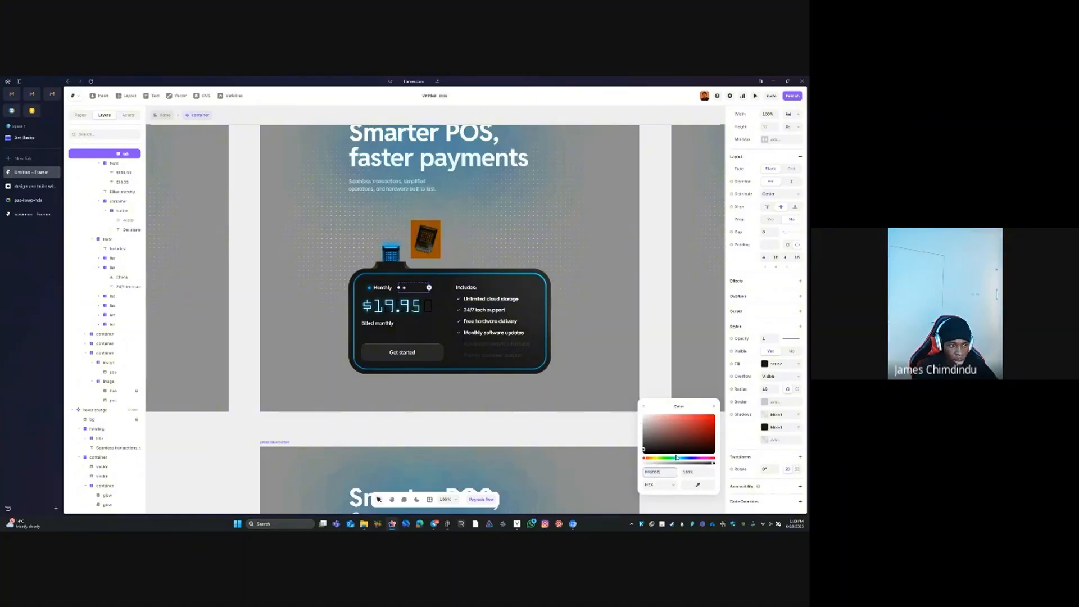
pyautogui.press('Tab')
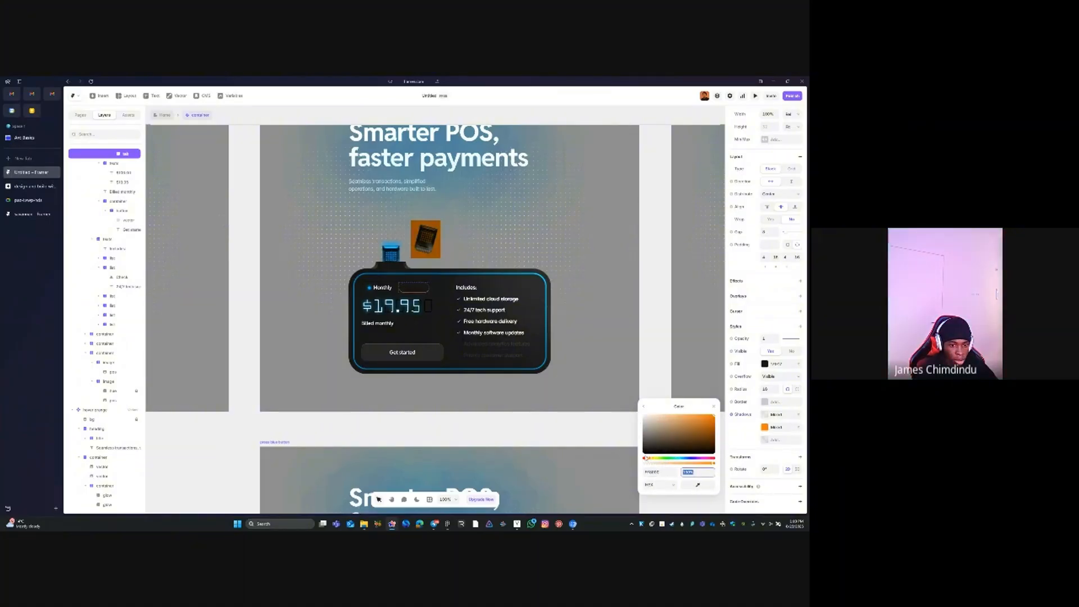
pyautogui.scroll(10, 419, 287)
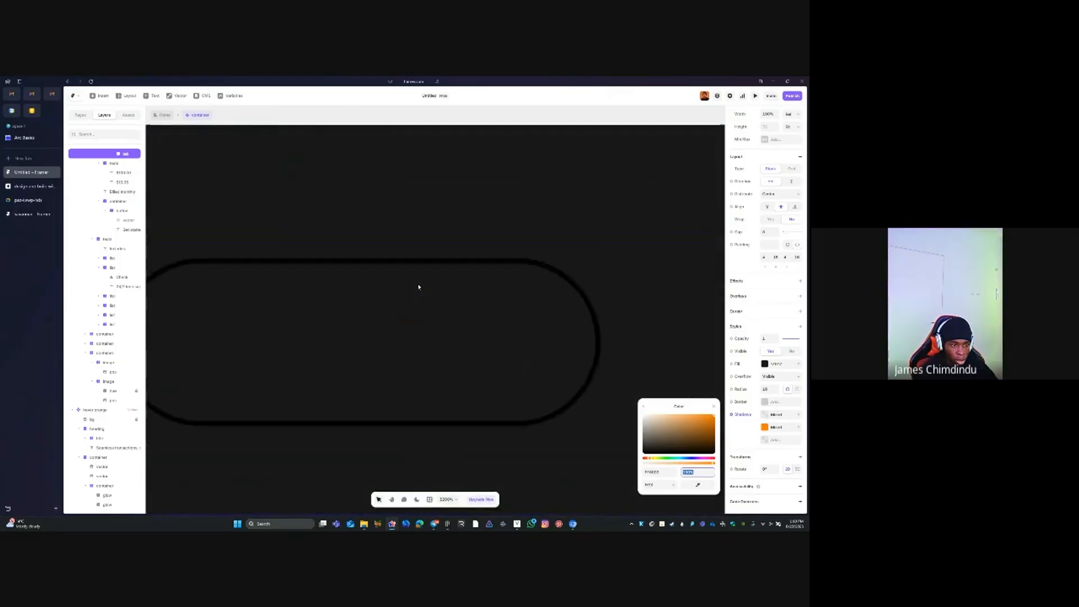
pyautogui.scroll(-10, 418, 287)
pyautogui.scroll(4, 419, 285)
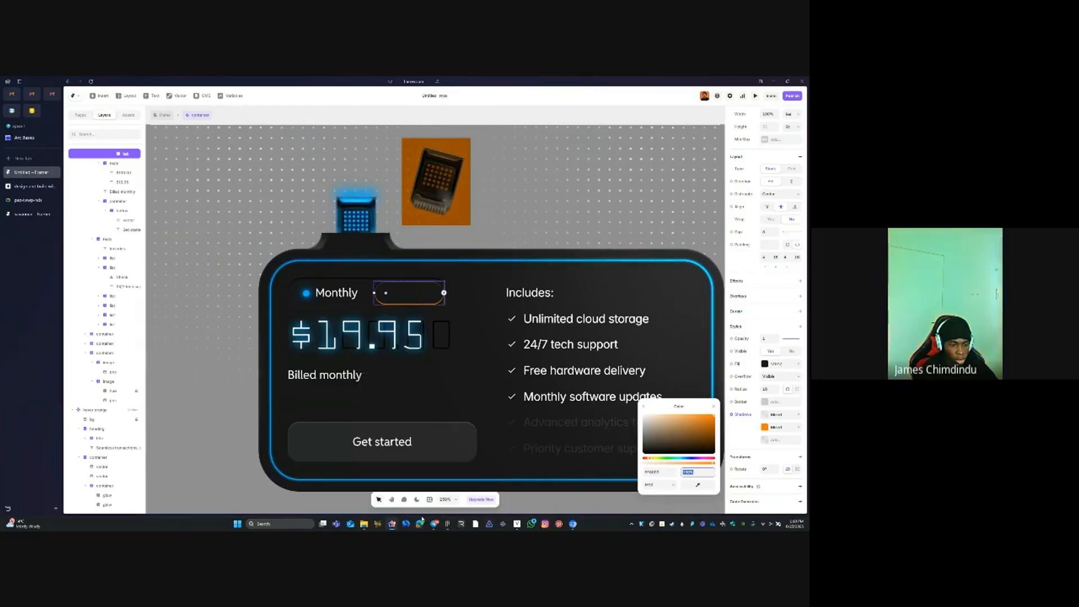
# Switch to Figma, get the blue accent colour code from the pressed blue frame's selection colours, and return to Framer
pyautogui.click(448, 523)
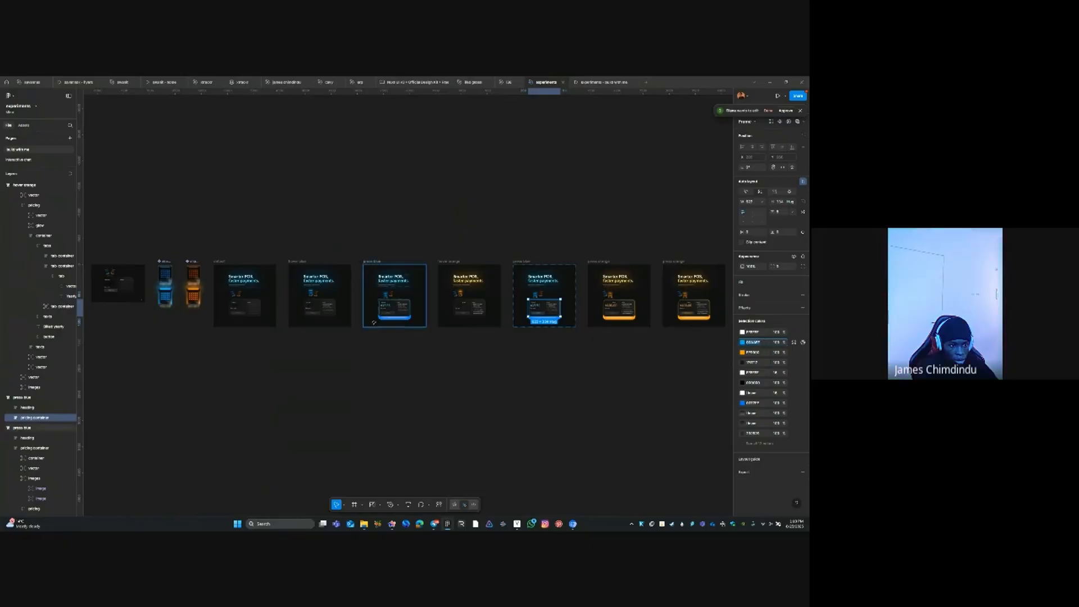
pyautogui.click(394, 308)
pyautogui.click(417, 270)
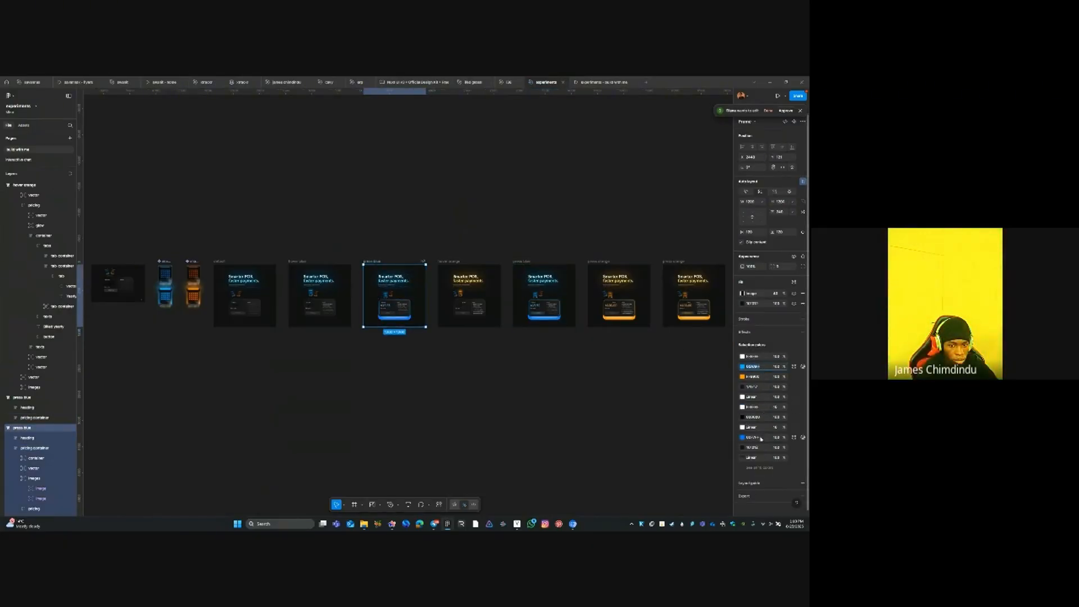
pyautogui.hotkey('alt', 'Tab')
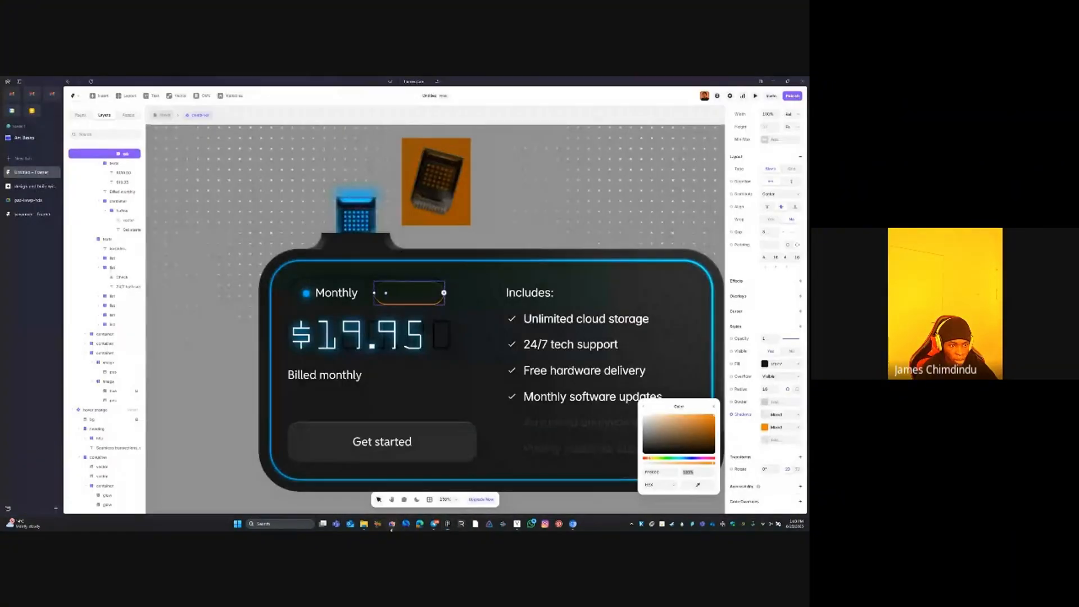
# Set the unselected tab's inner shadow colour to 00AAFF with 40% opacity
pyautogui.click(664, 471)
pyautogui.write('00AAFF')
pyautogui.press('Tab')
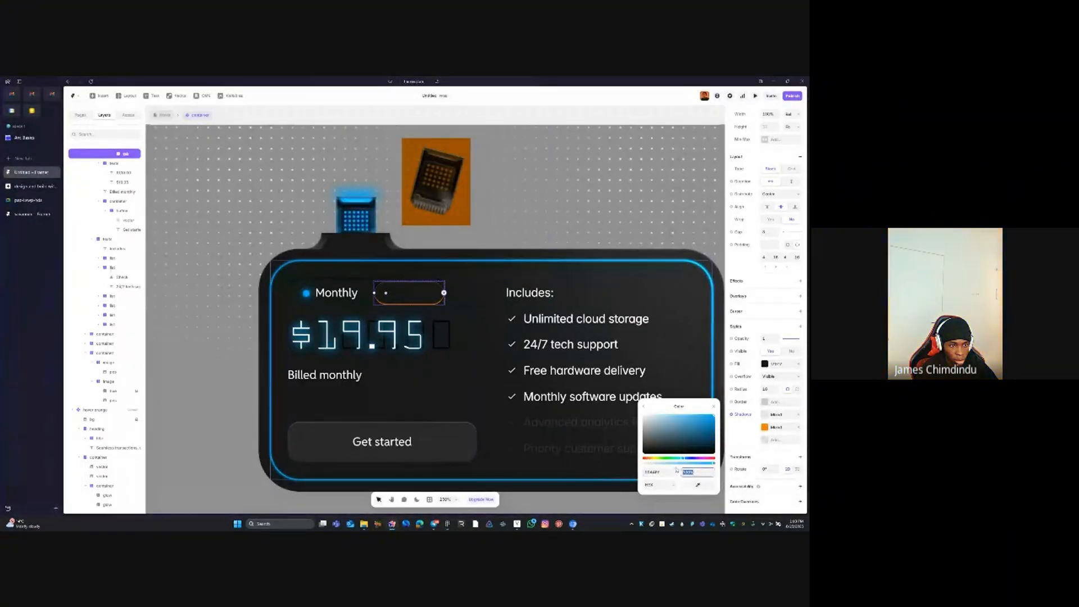
pyautogui.write('35')
pyautogui.press('Tab')
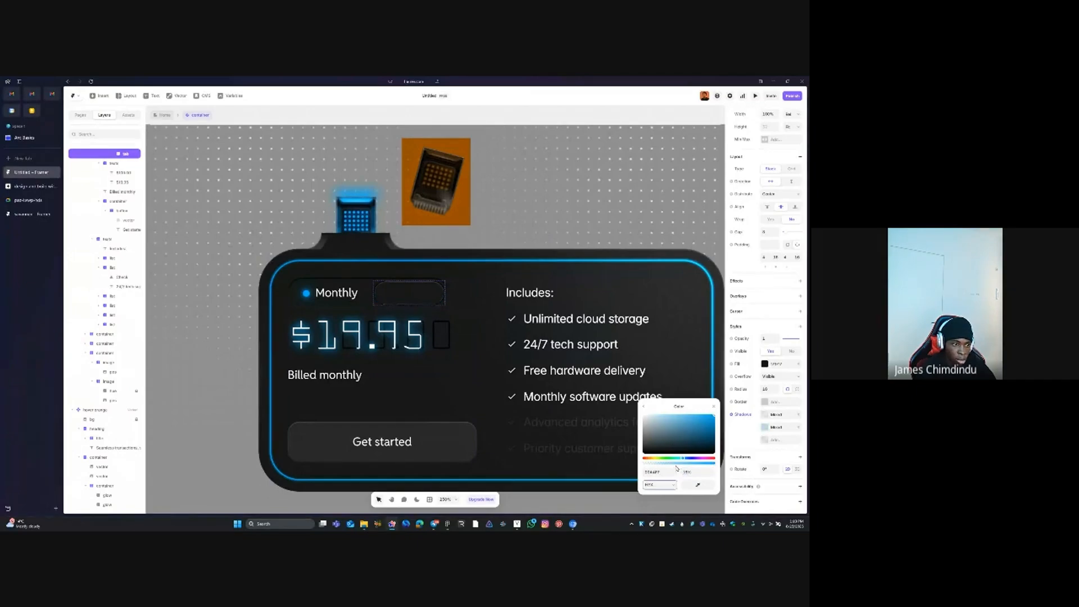
pyautogui.click(688, 471)
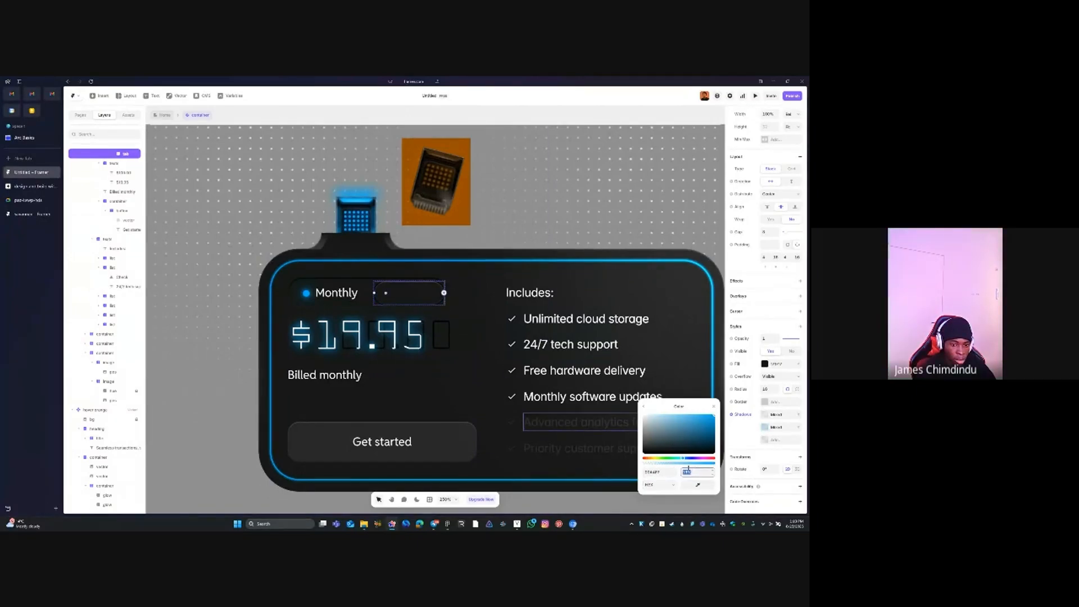
pyautogui.write('40')
pyautogui.press('Tab')
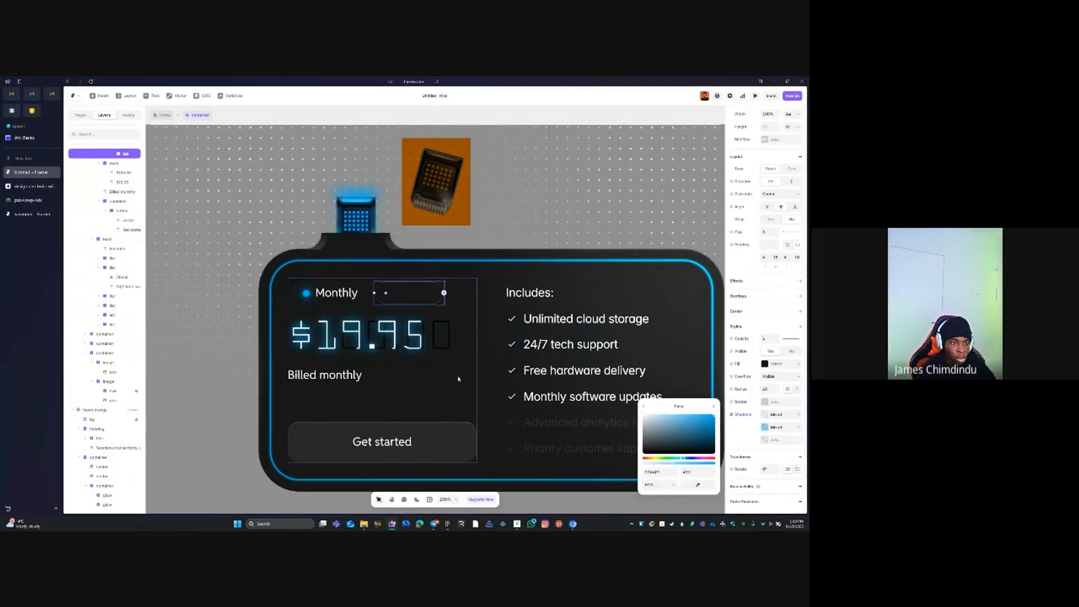
# Change the Get started button's inner shadow to 00AAFF at reduced opacity in the same blue variant and recheck it
pyautogui.click(457, 379)
pyautogui.scroll(-2, 595, 274)
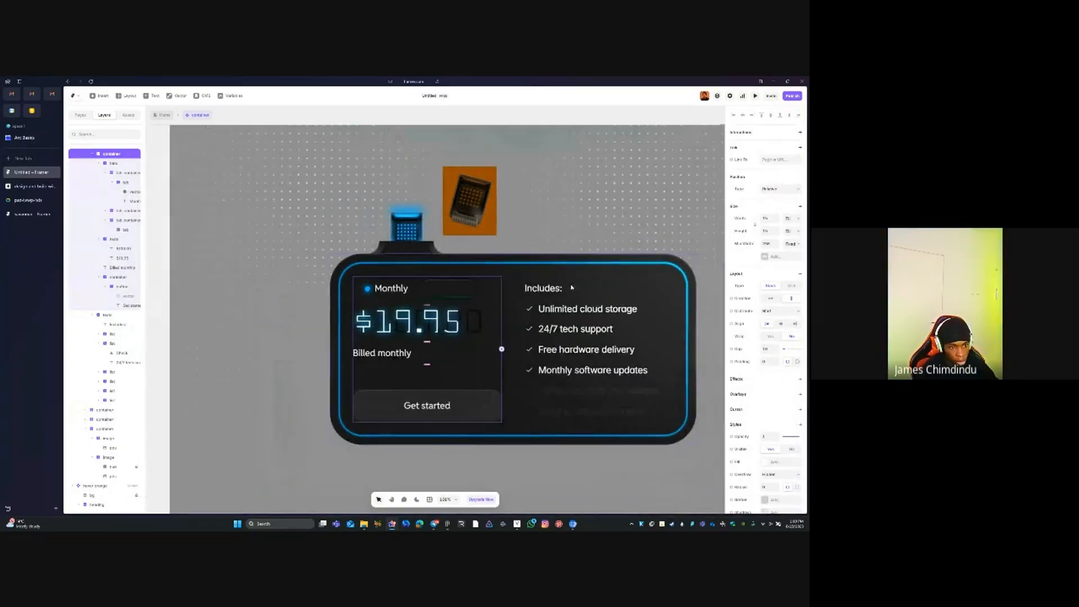
pyautogui.keyDown('ctrl'); pyautogui.click(482, 404); pyautogui.keyUp('ctrl')
pyautogui.scroll(-2, 762, 440)
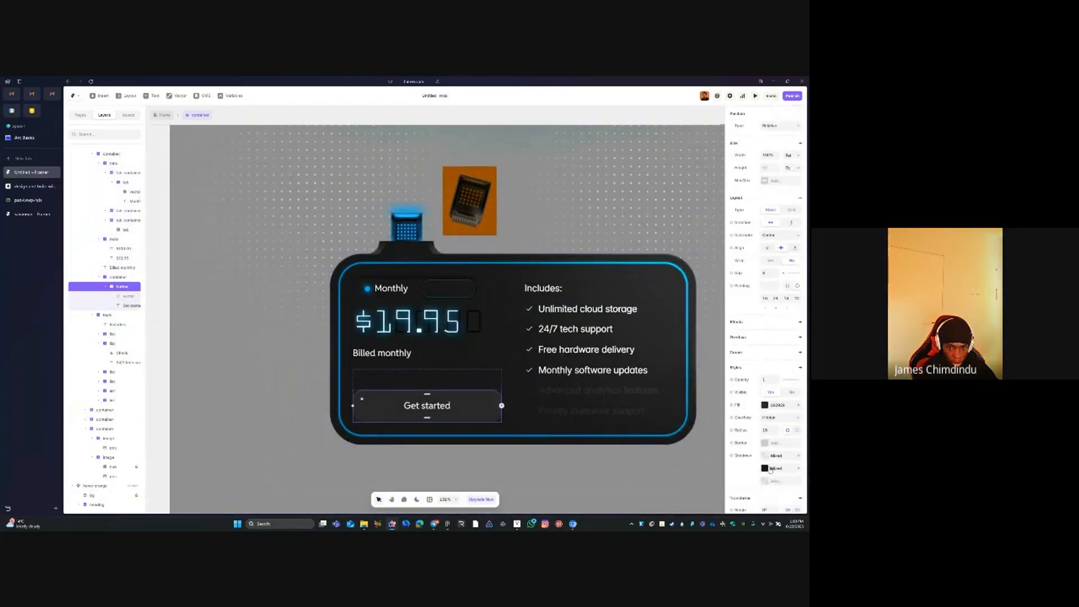
pyautogui.click(764, 469)
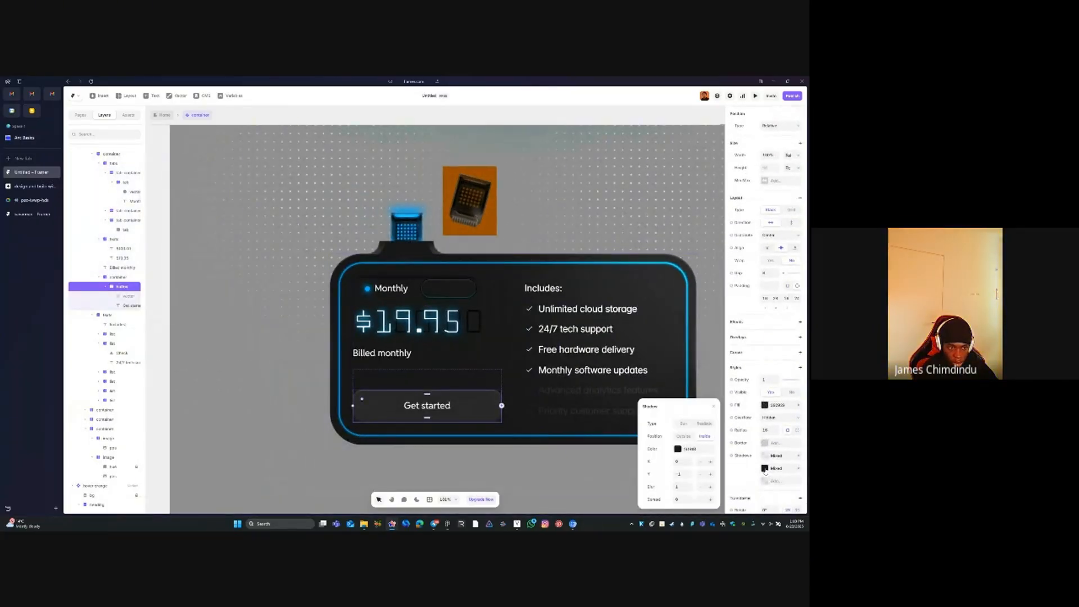
pyautogui.click(678, 448)
pyautogui.press('Tab')
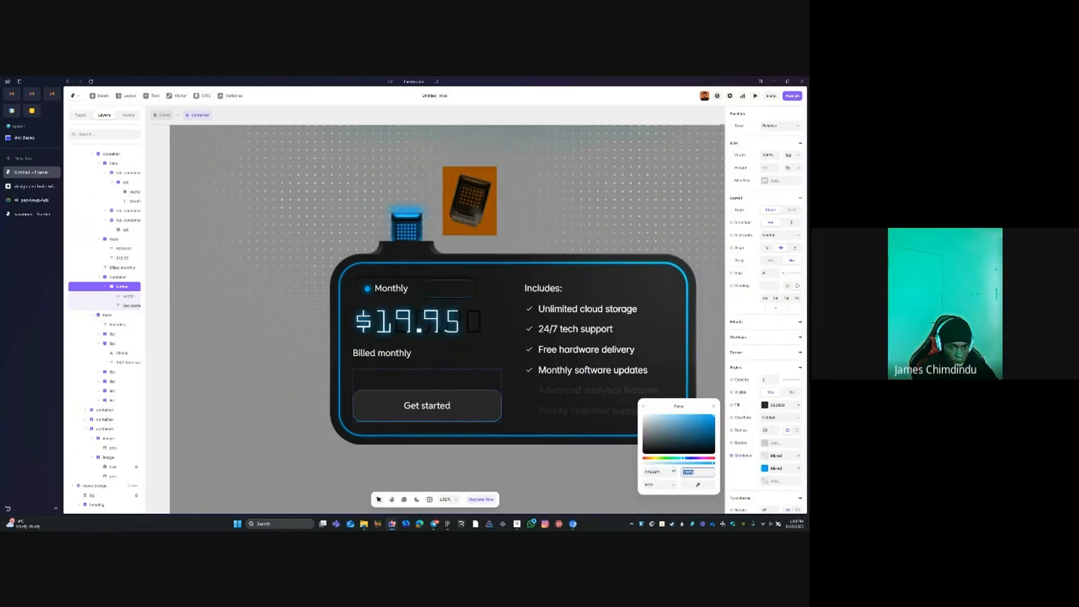
pyautogui.write('47')
pyautogui.press('Tab')
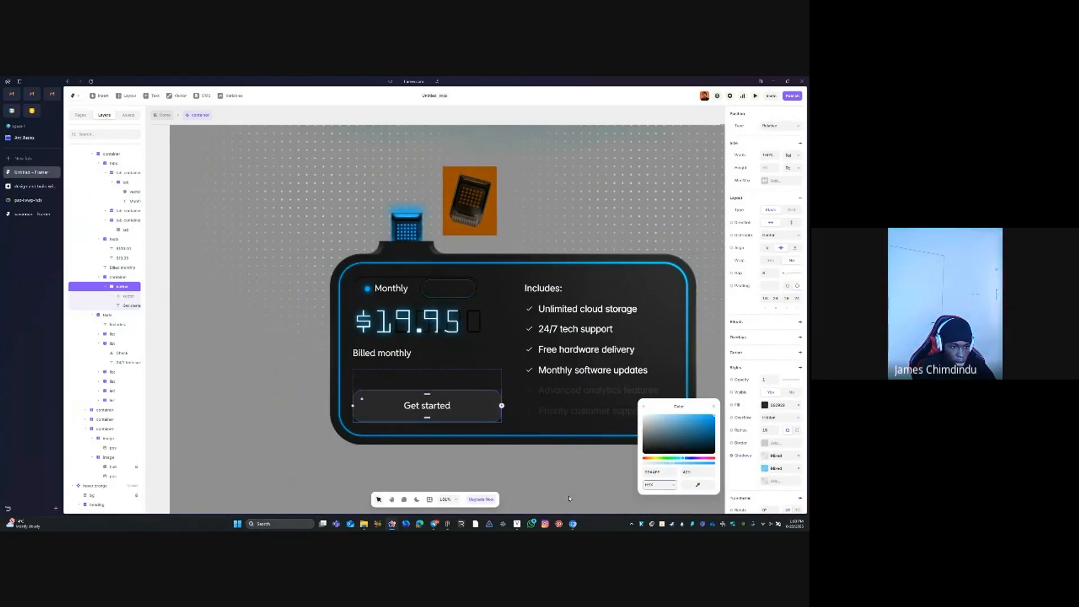
pyautogui.click(559, 480)
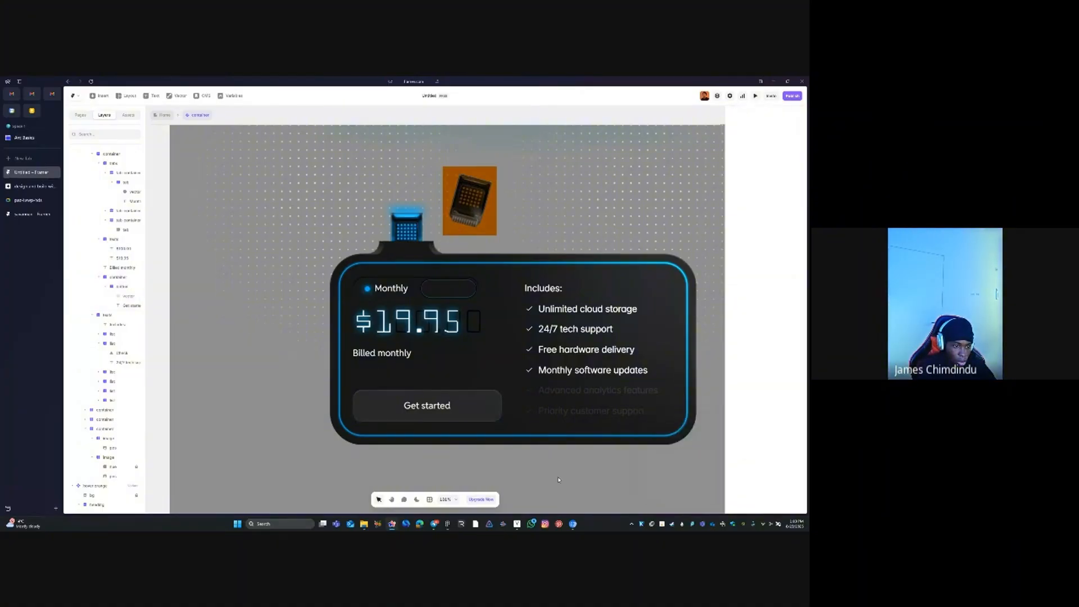
pyautogui.click(427, 405)
pyautogui.click(768, 469)
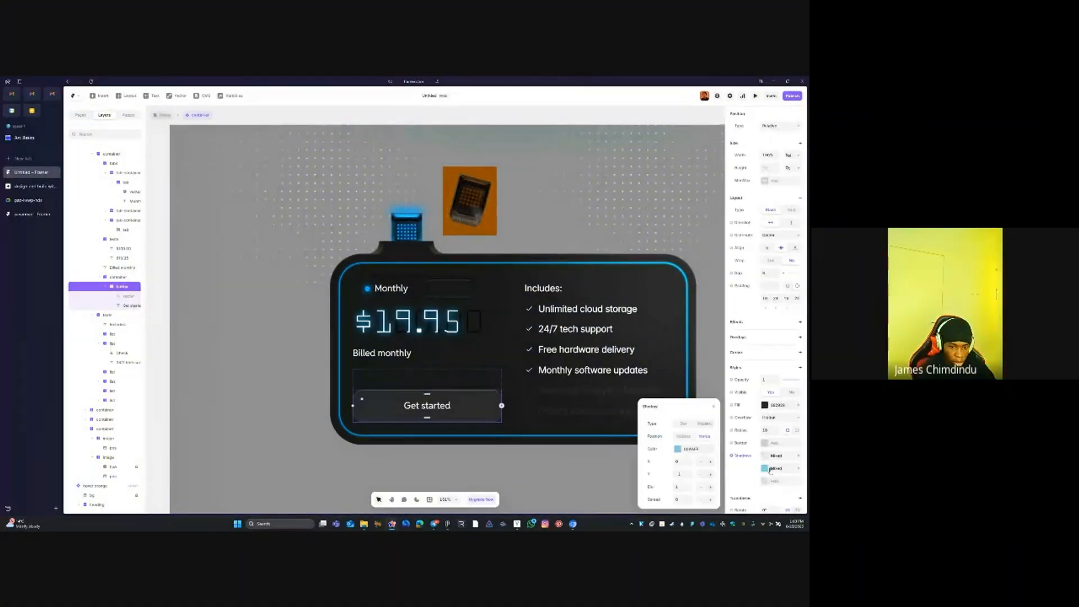
pyautogui.click(678, 449)
pyautogui.click(579, 476)
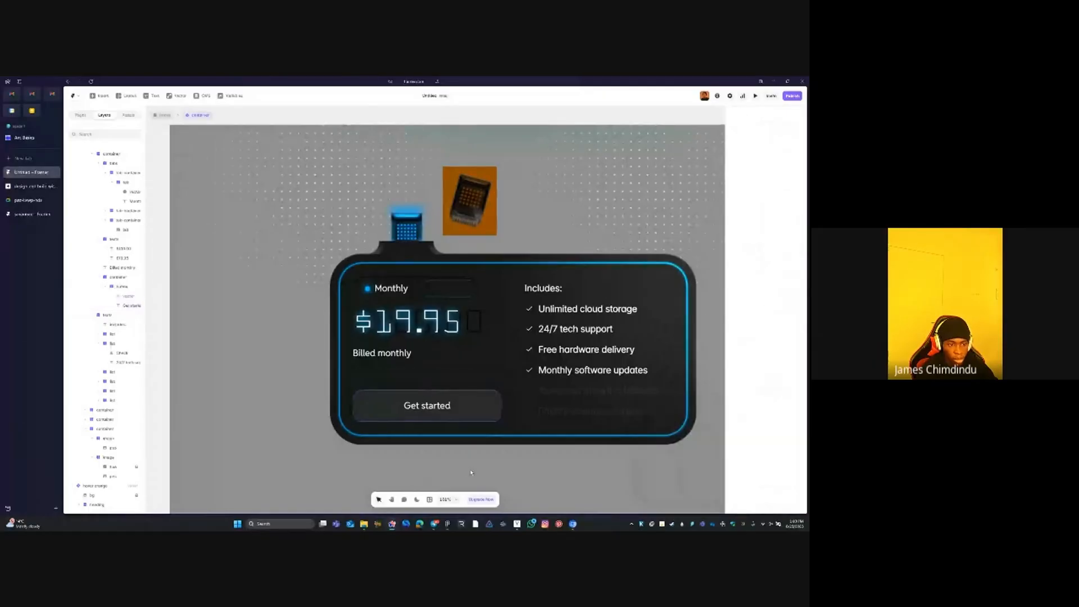
# Set the Get started button's inner shadow to 00AAFF with 40% opacity in the lower pressed blue variant
pyautogui.scroll(-5, 417, 365)
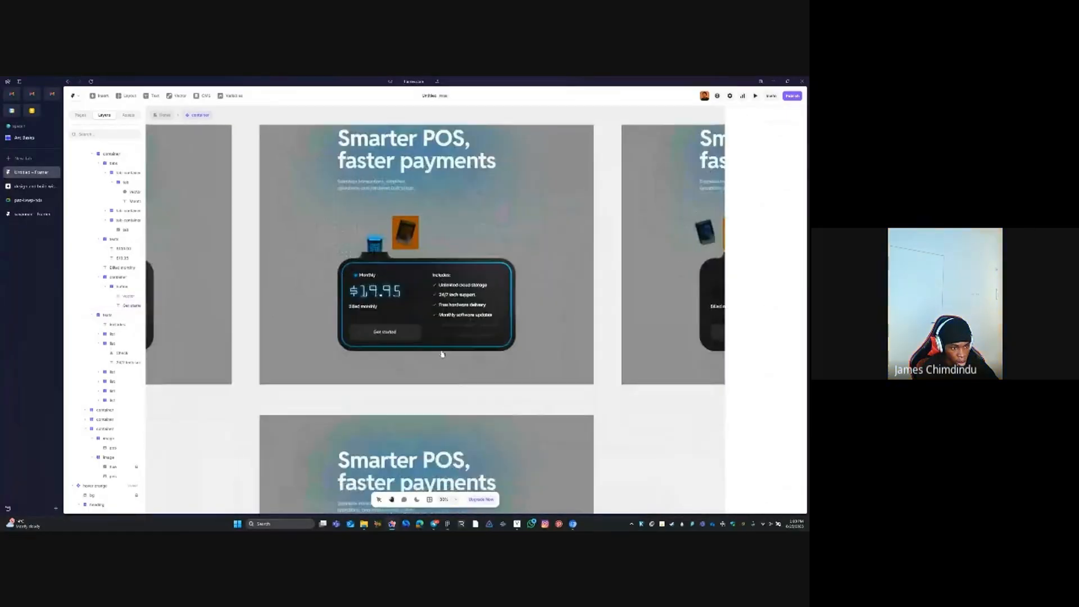
pyautogui.scroll(-3, 442, 238)
pyautogui.scroll(-2, 442, 238)
pyautogui.click(385, 352)
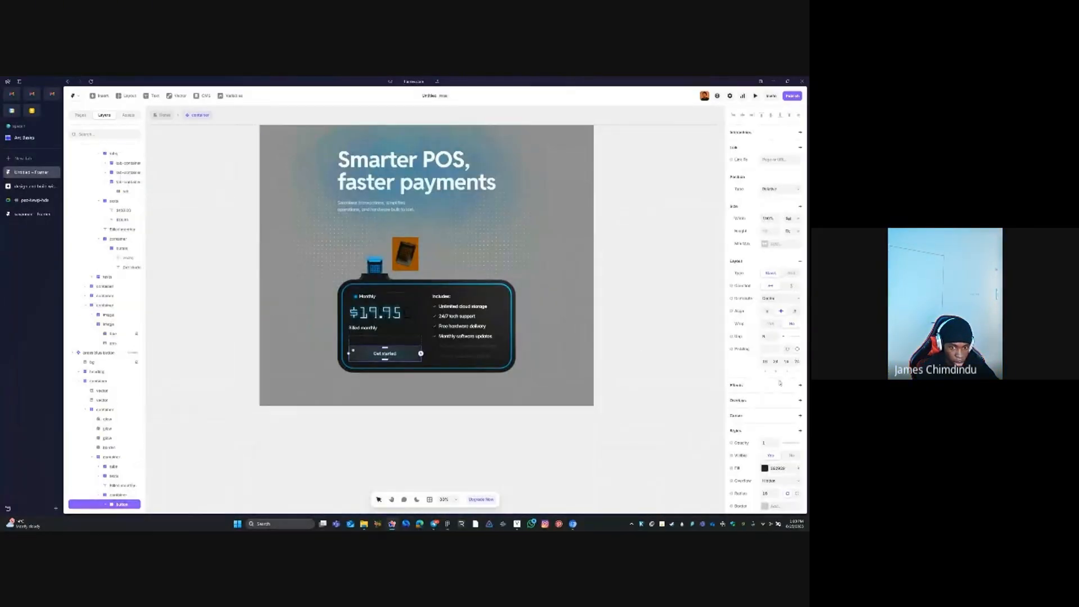
pyautogui.scroll(-3, 757, 463)
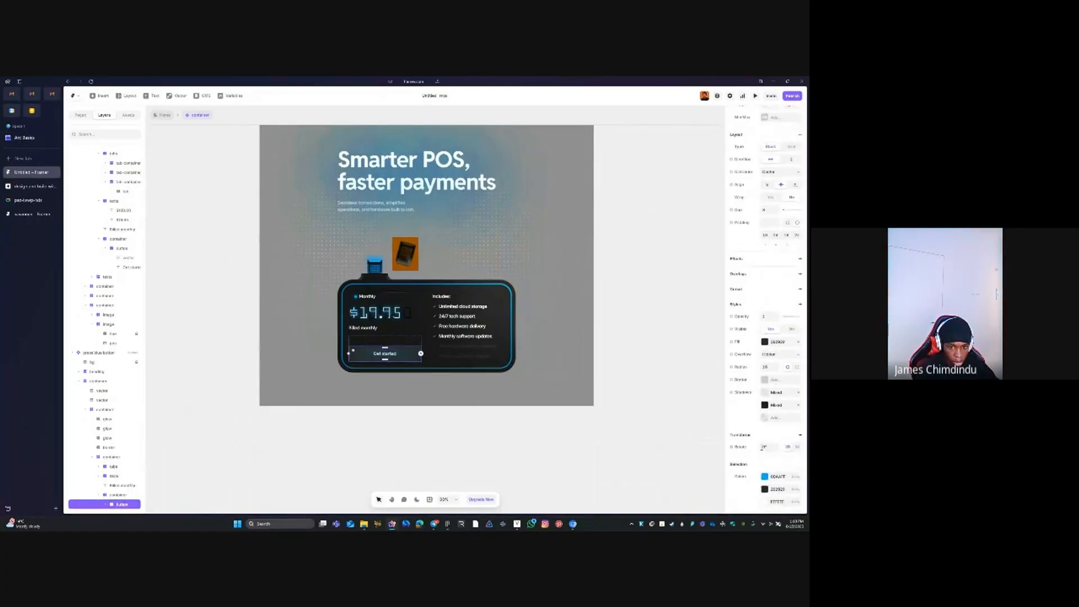
pyautogui.click(765, 404)
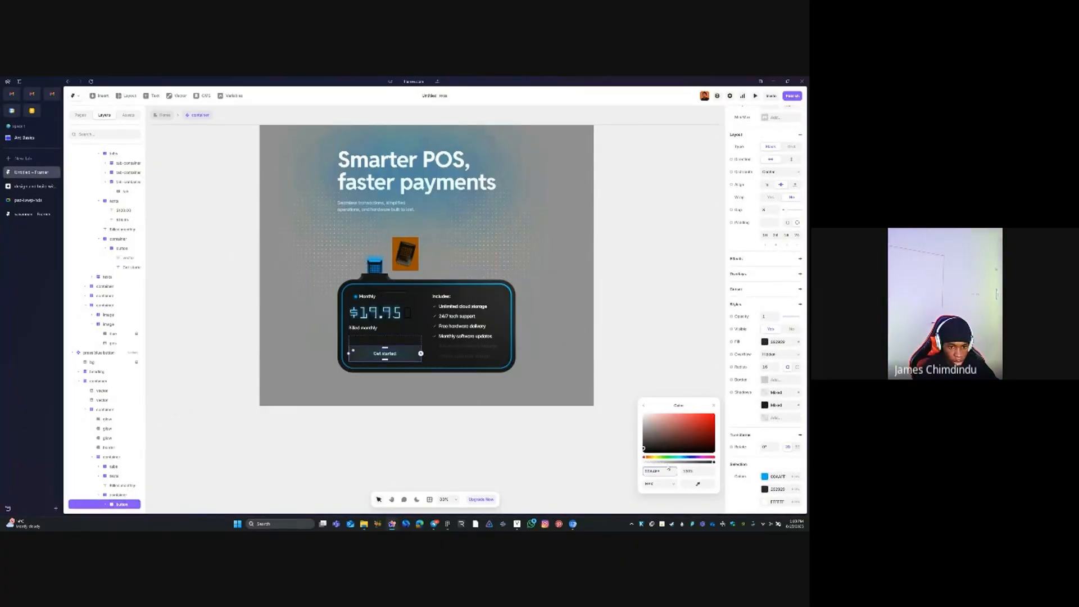
pyautogui.press('Tab')
pyautogui.write('40')
pyautogui.press('Tab')
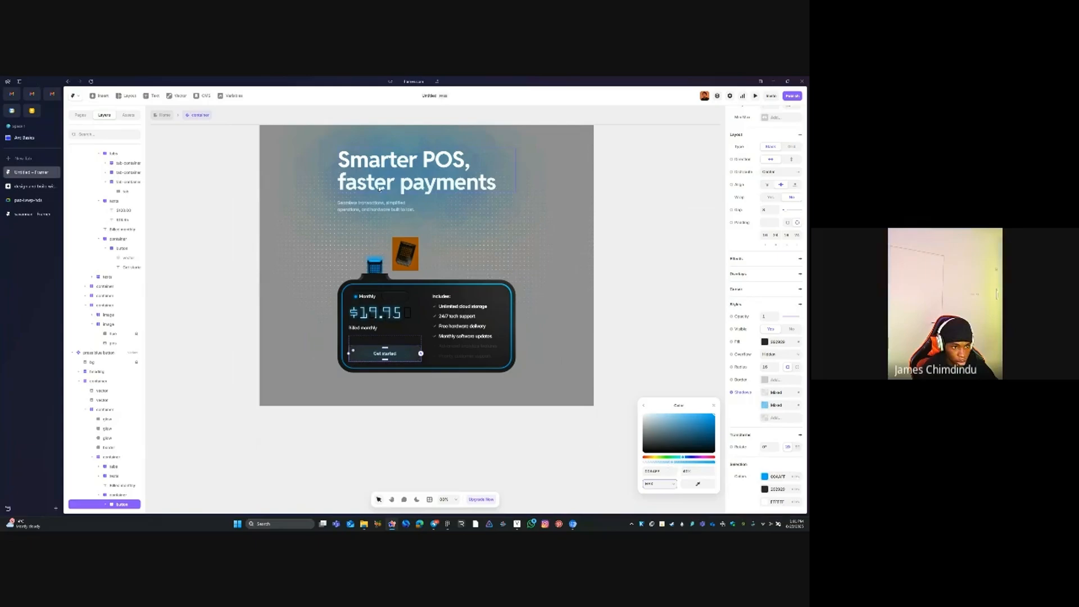
# Open the inner shadow colour of the unselected tab in the lower pressed blue variant
pyautogui.click(395, 296)
pyautogui.keyDown('ctrl'); pyautogui.click(395, 298); pyautogui.keyUp('ctrl')
pyautogui.scroll(-3, 754, 474)
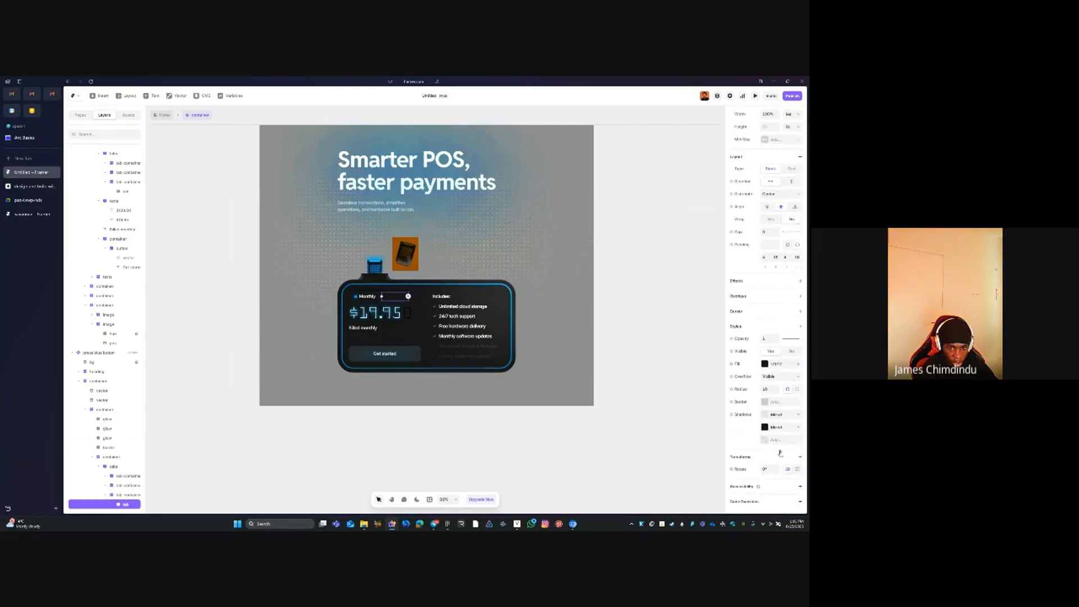
pyautogui.click(769, 428)
pyautogui.click(687, 450)
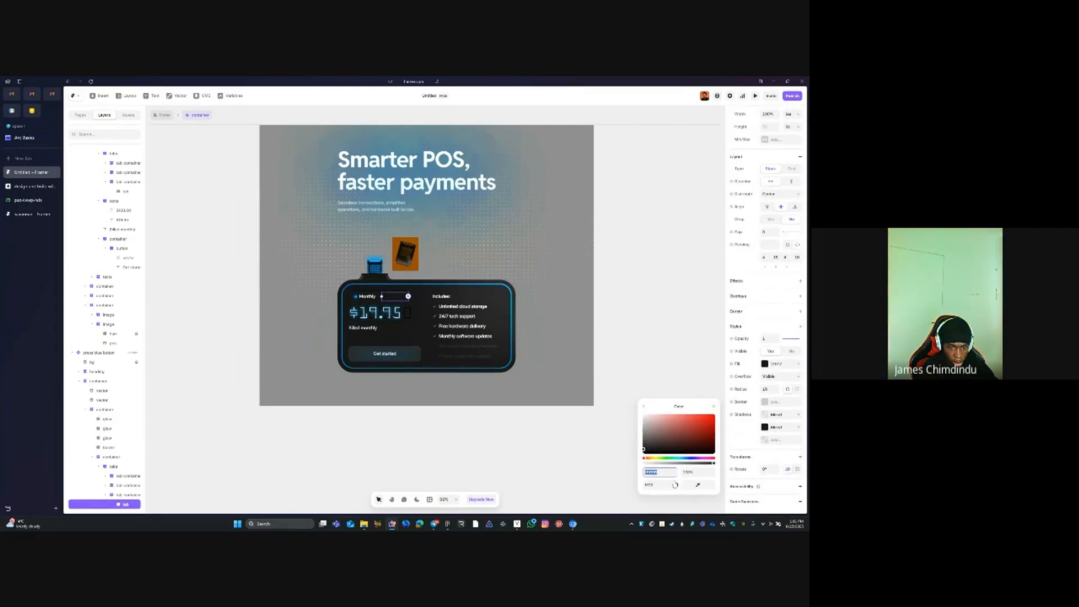
pyautogui.click(642, 274)
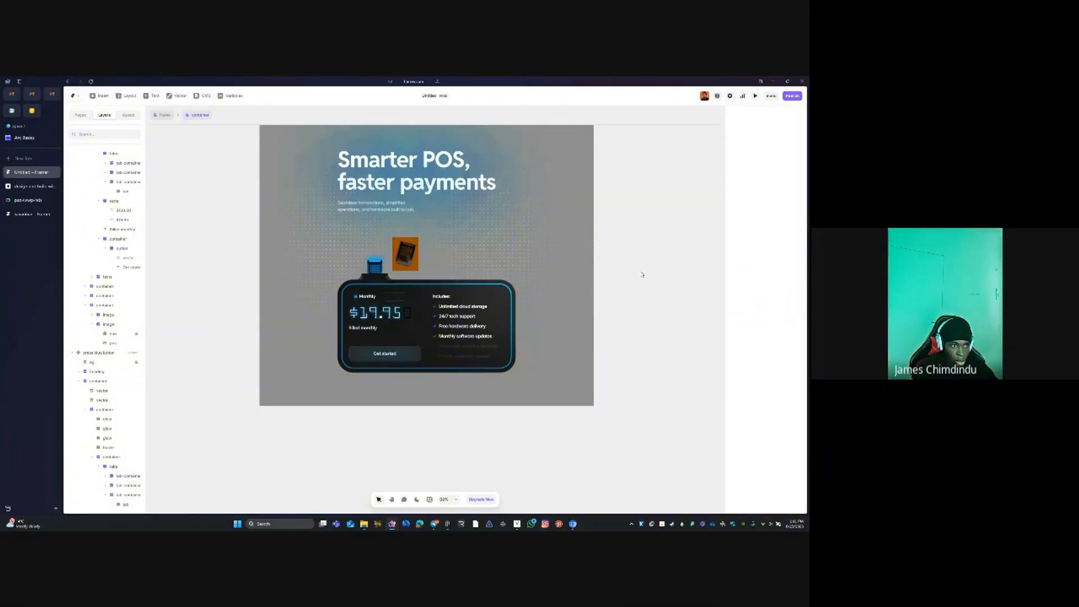
# Check the orange colour used by the raised device image in the upper pressed orange variant
pyautogui.moveTo(621, 199); pyautogui.dragTo(376, 406)
pyautogui.scroll(-5, 482, 267)
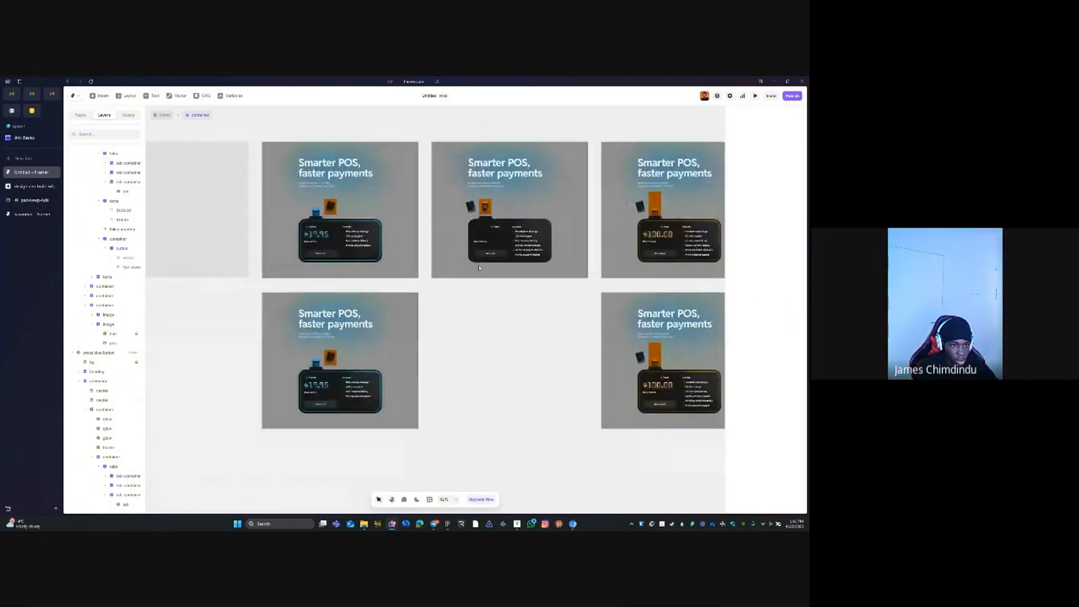
pyautogui.moveTo(706, 240); pyautogui.dragTo(571, 259)
pyautogui.scroll(5, 540, 235)
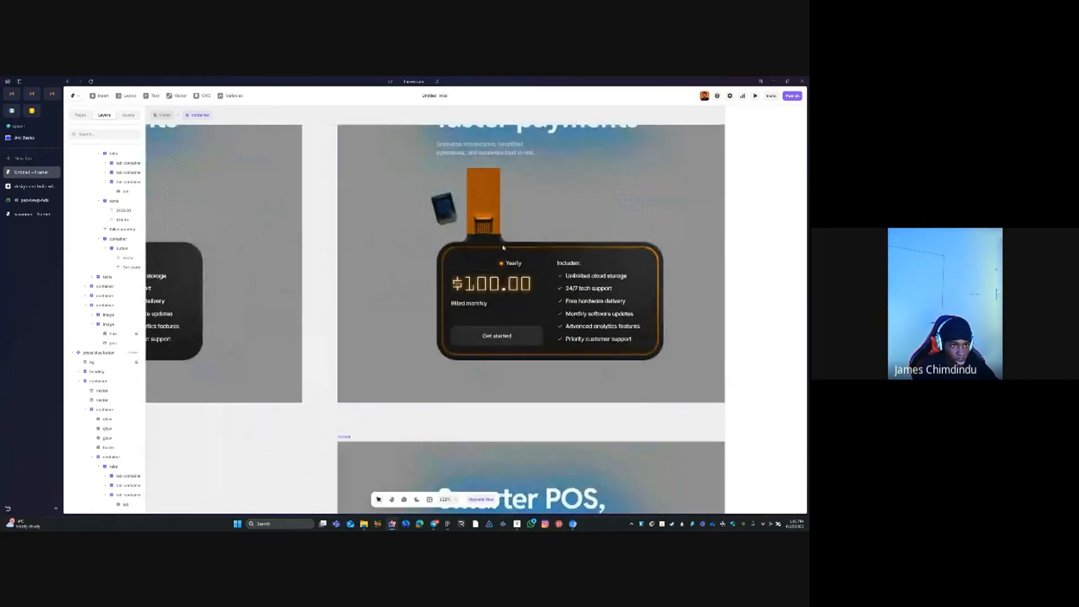
pyautogui.click(488, 193)
pyautogui.scroll(-3, 774, 448)
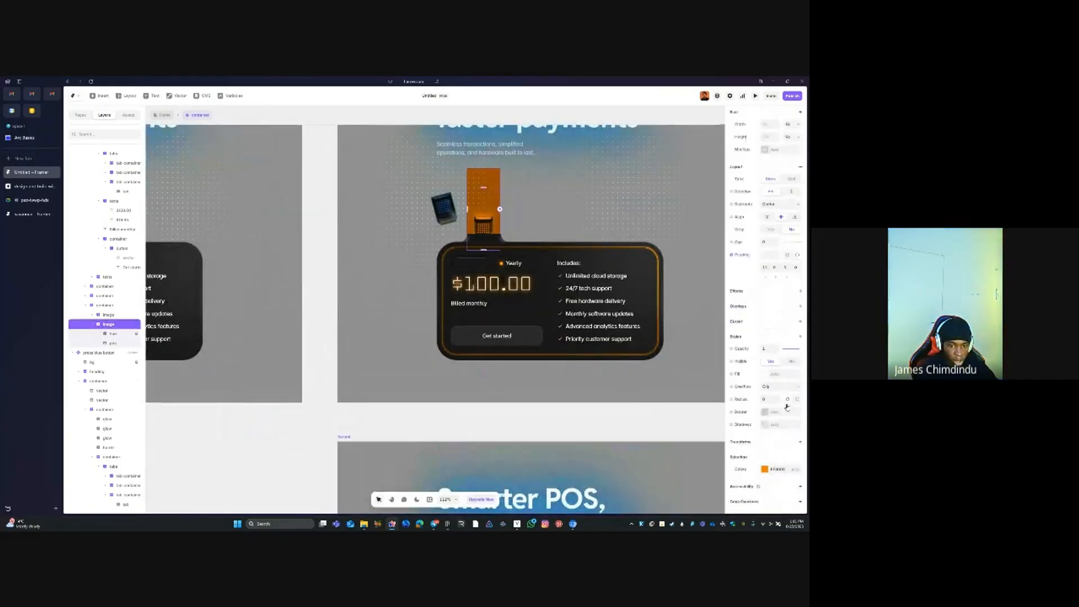
pyautogui.click(764, 469)
# Set the unselected tab's inner shadow colour to FF8000 in the upper pressed orange variant
pyautogui.click(481, 294)
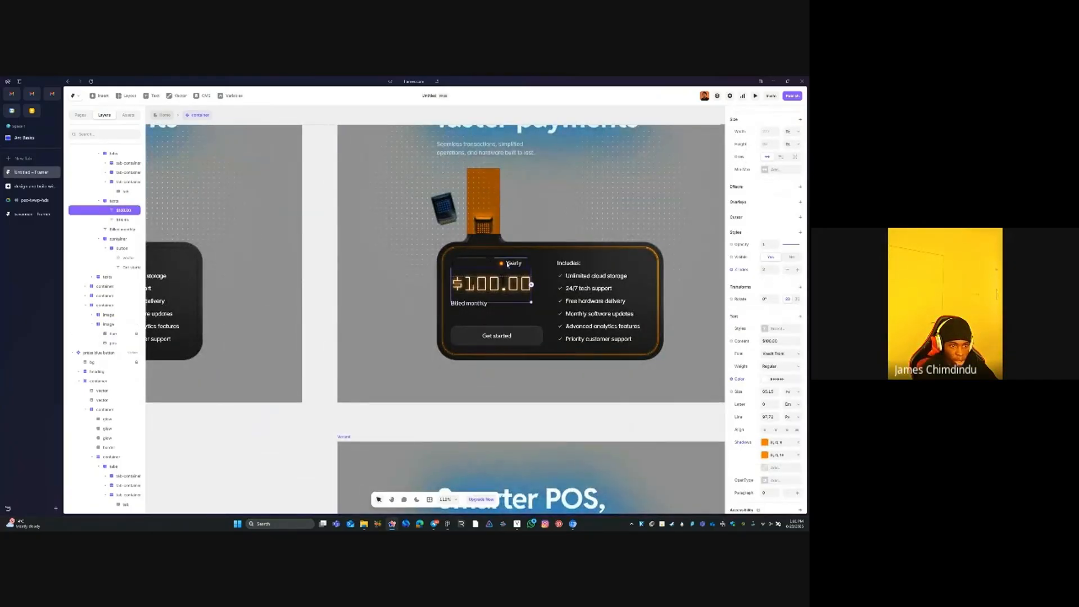
pyautogui.click(479, 263)
pyautogui.scroll(-2, 746, 448)
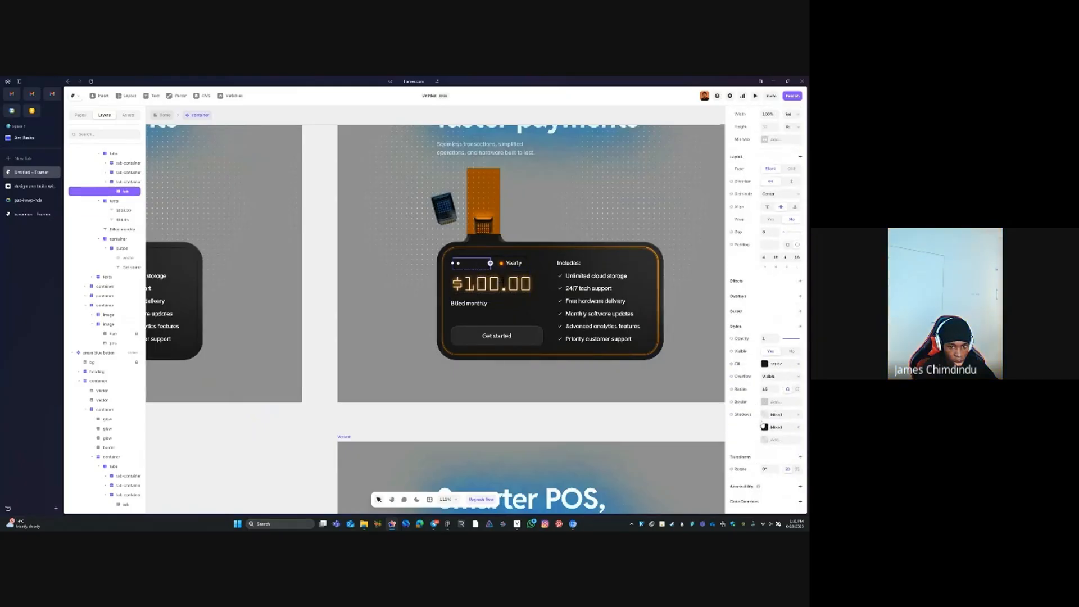
pyautogui.click(766, 427)
pyautogui.click(696, 450)
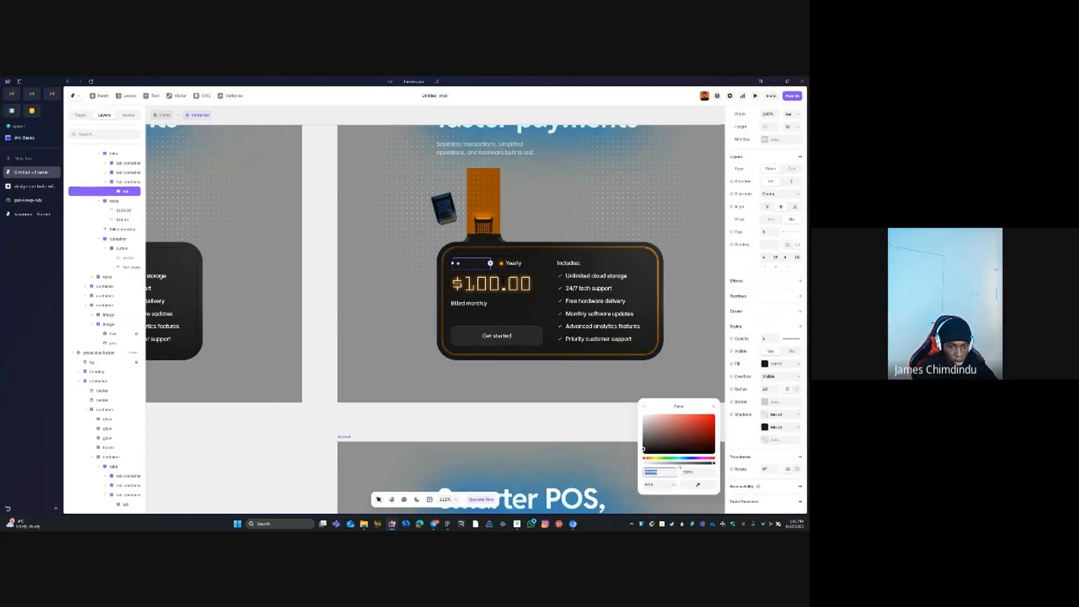
pyautogui.write('FF8000')
pyautogui.click(697, 472)
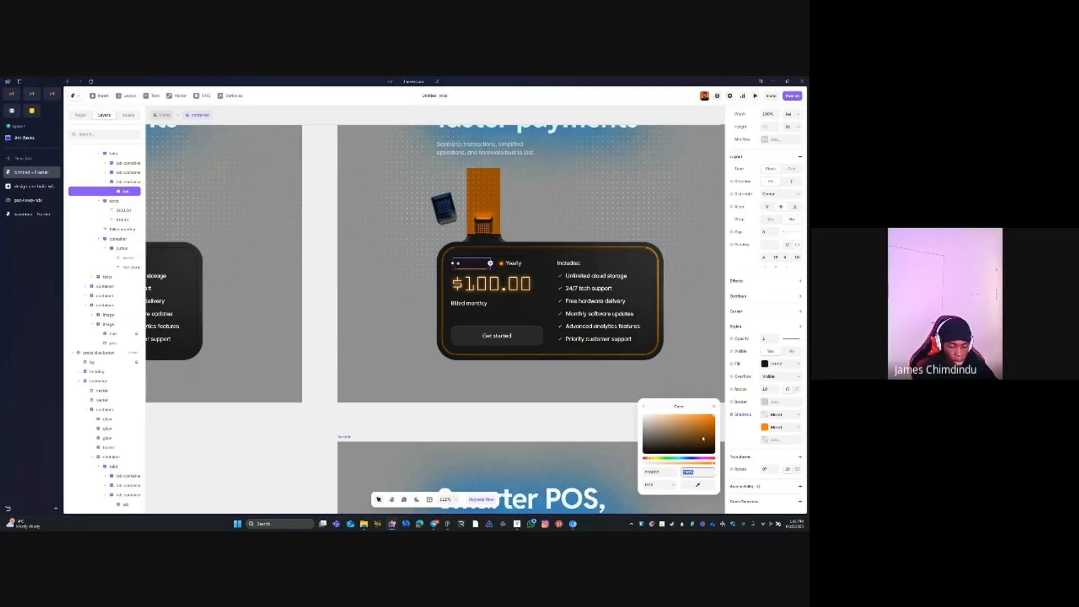
# Set the Get started button's inner shadow to FF8000 with 40% opacity in the upper orange variant
pyautogui.click(474, 335)
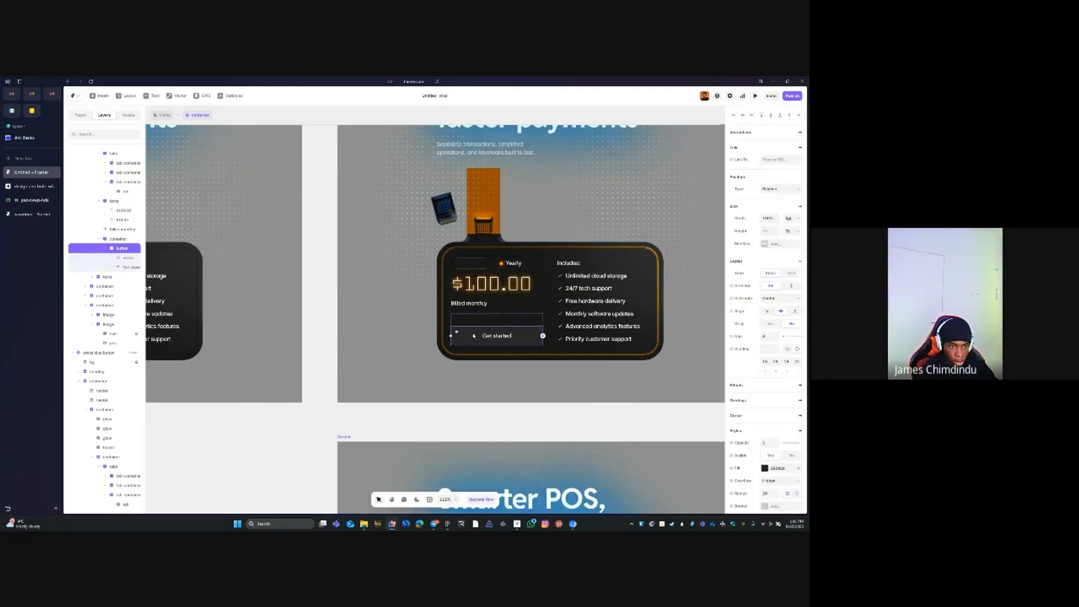
pyautogui.scroll(-2, 775, 448)
pyautogui.click(765, 437)
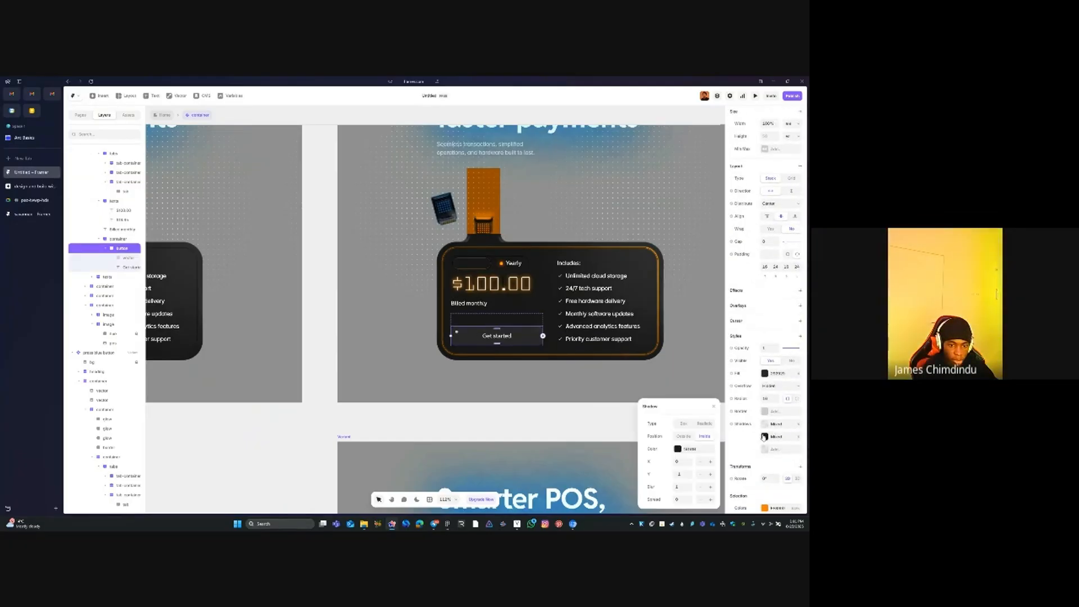
pyautogui.click(687, 449)
pyautogui.click(666, 473)
pyautogui.write('FF8000')
pyautogui.press('Tab')
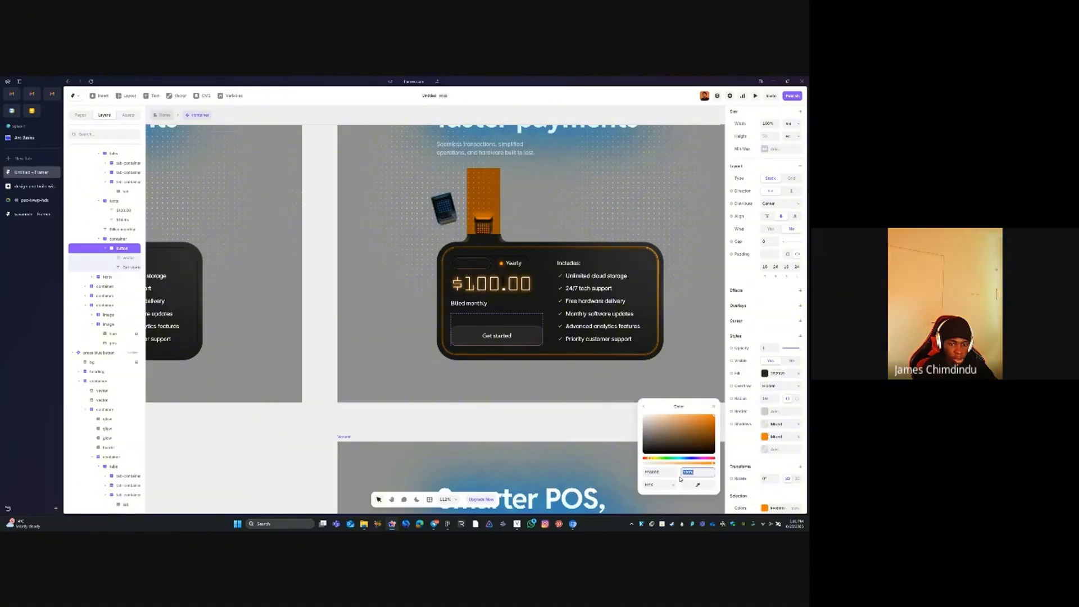
pyautogui.write('40')
pyautogui.press('Tab')
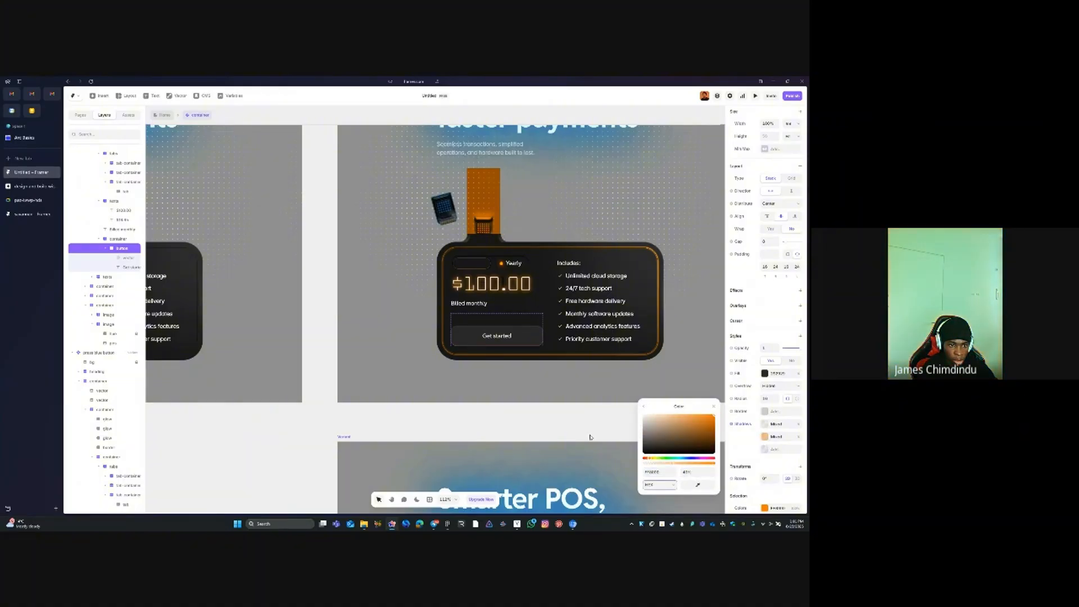
pyautogui.click(590, 437)
# Change the unselected tab's inner shadow to FF8000 at reduced opacity in the lower pressed orange variant
pyautogui.moveTo(594, 425); pyautogui.dragTo(531, 190)
pyautogui.moveTo(545, 351); pyautogui.dragTo(534, 184)
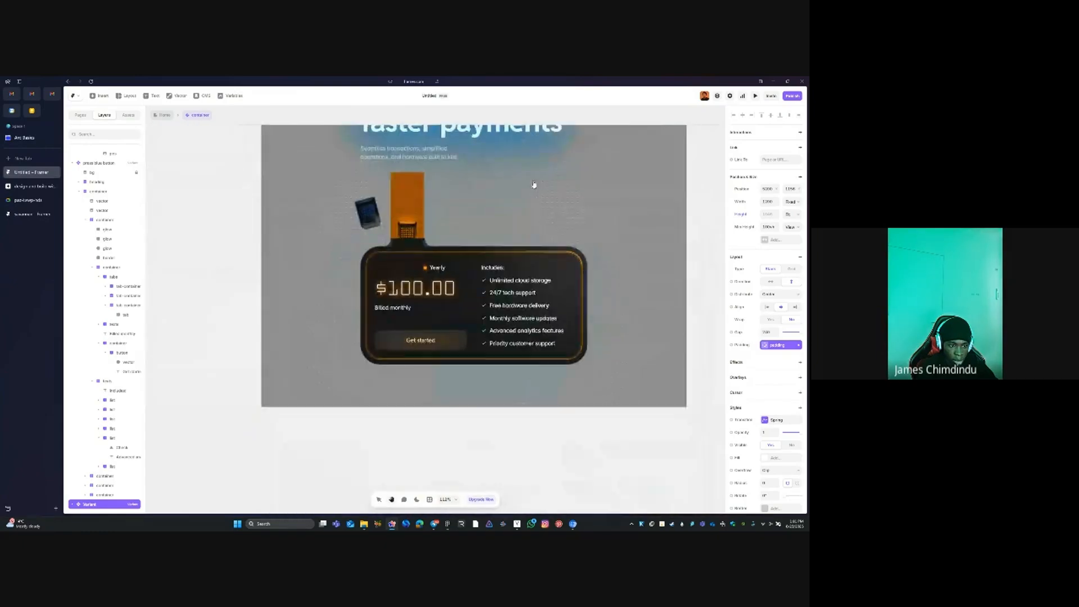
pyautogui.keyDown('ctrl'); pyautogui.click(397, 267); pyautogui.keyUp('ctrl')
pyautogui.scroll(-1, 772, 448)
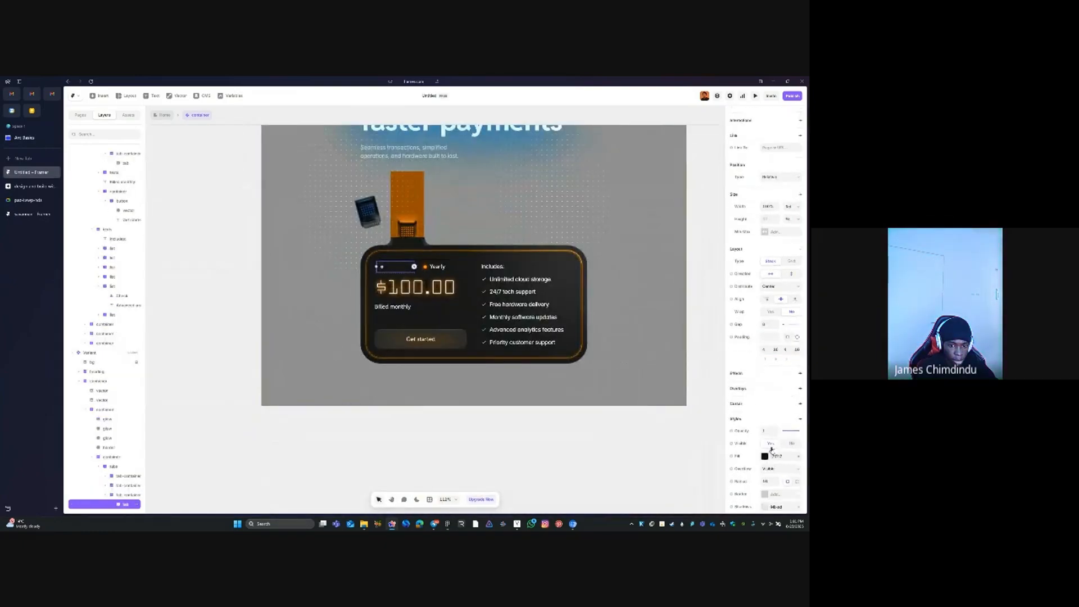
pyautogui.scroll(-3, 771, 448)
pyautogui.click(765, 428)
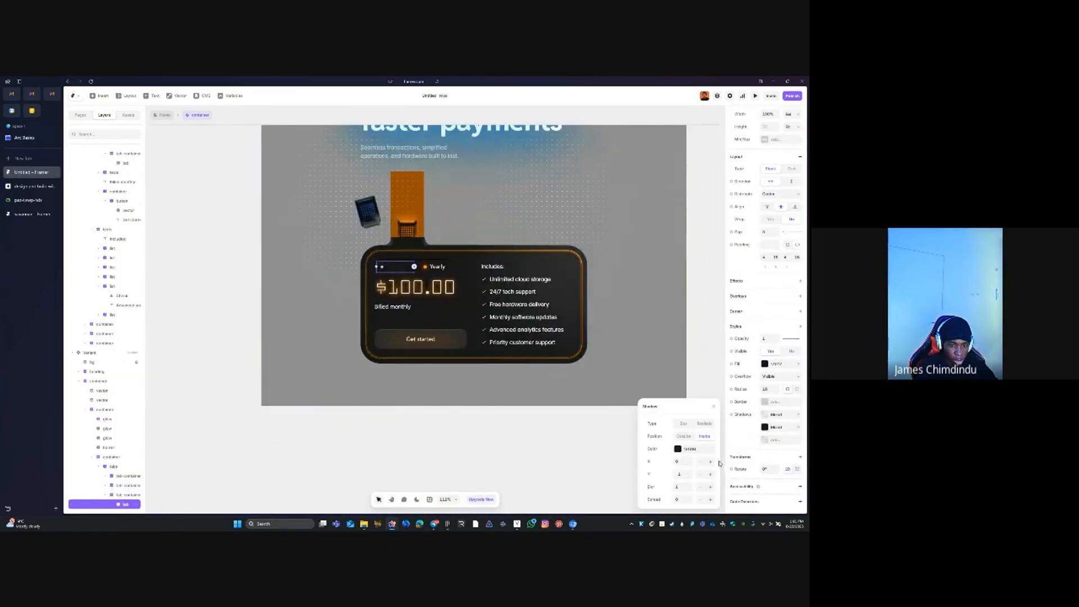
pyautogui.click(677, 449)
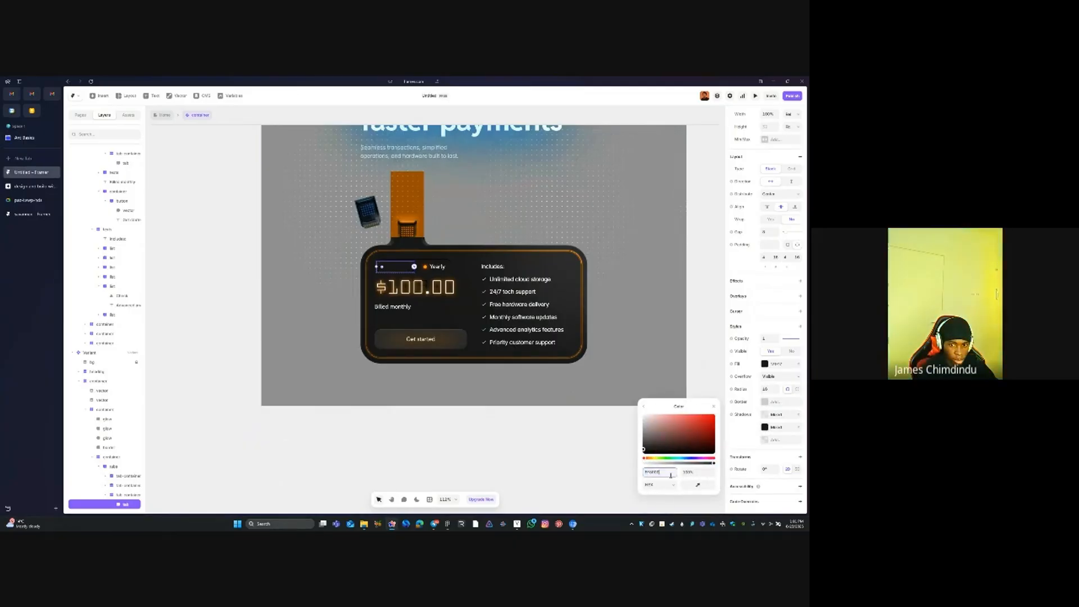
pyautogui.press('Tab')
pyautogui.write('47')
pyautogui.press('Tab')
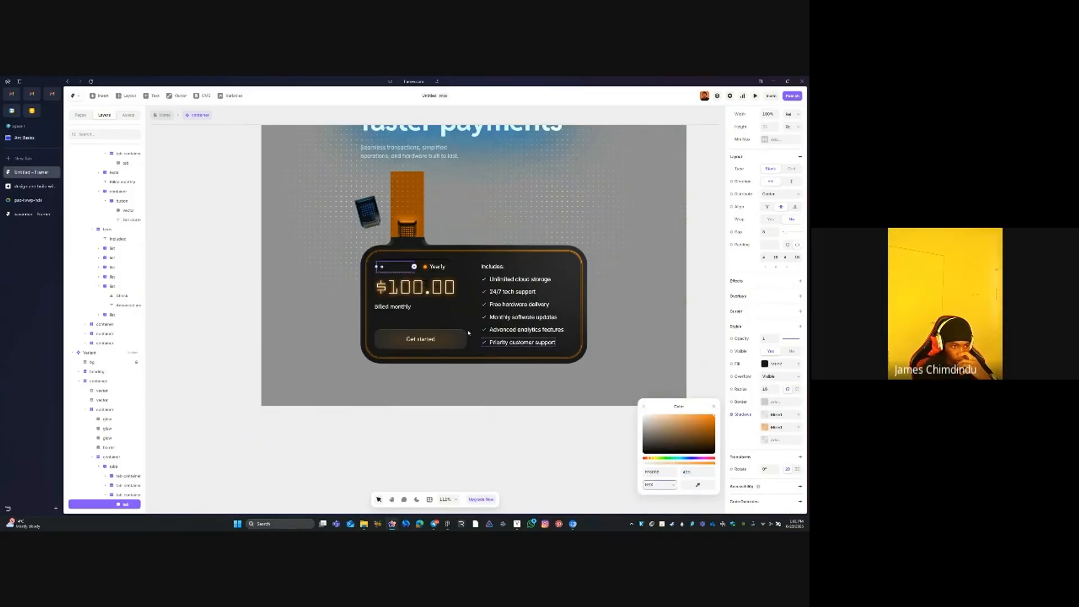
# Set the Get started button's inner shadow to FF8000 with 50% opacity in the lower orange variant
pyautogui.click(421, 339)
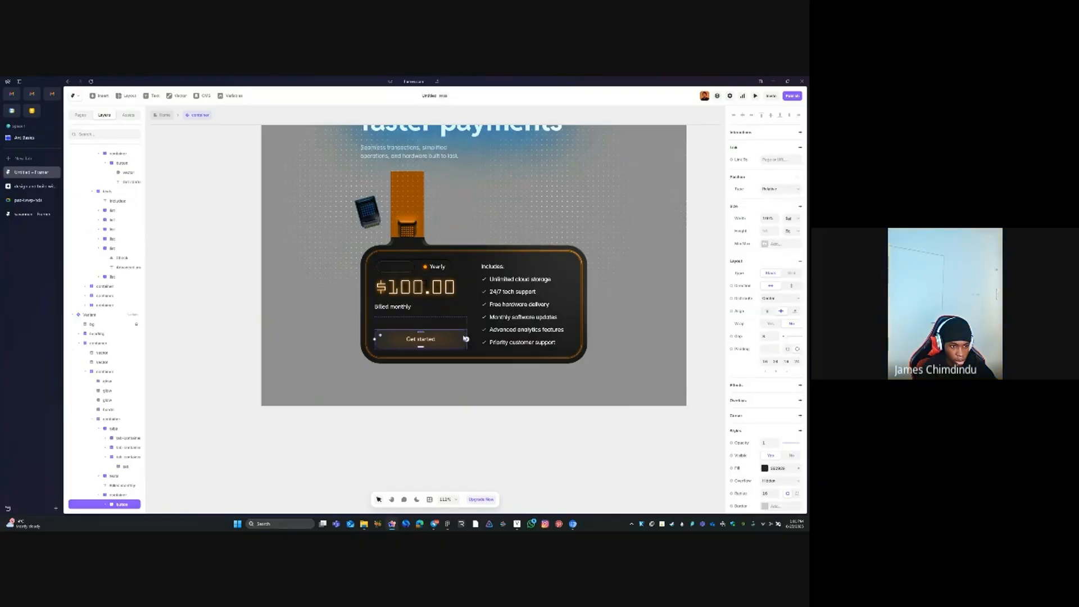
pyautogui.scroll(-2, 427, 349)
pyautogui.scroll(-3, 773, 482)
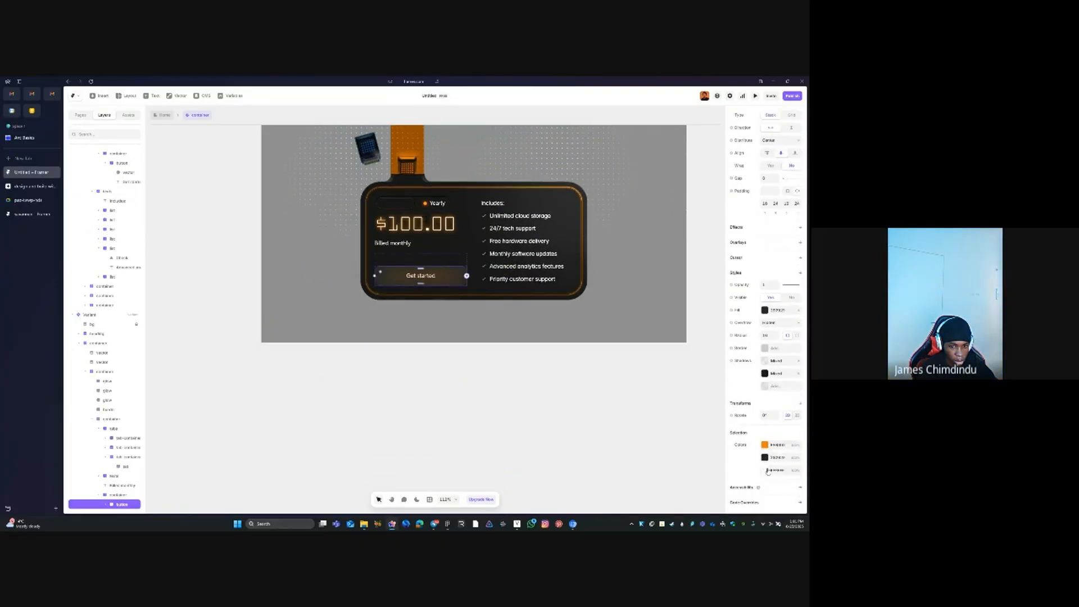
pyautogui.click(765, 373)
pyautogui.click(678, 416)
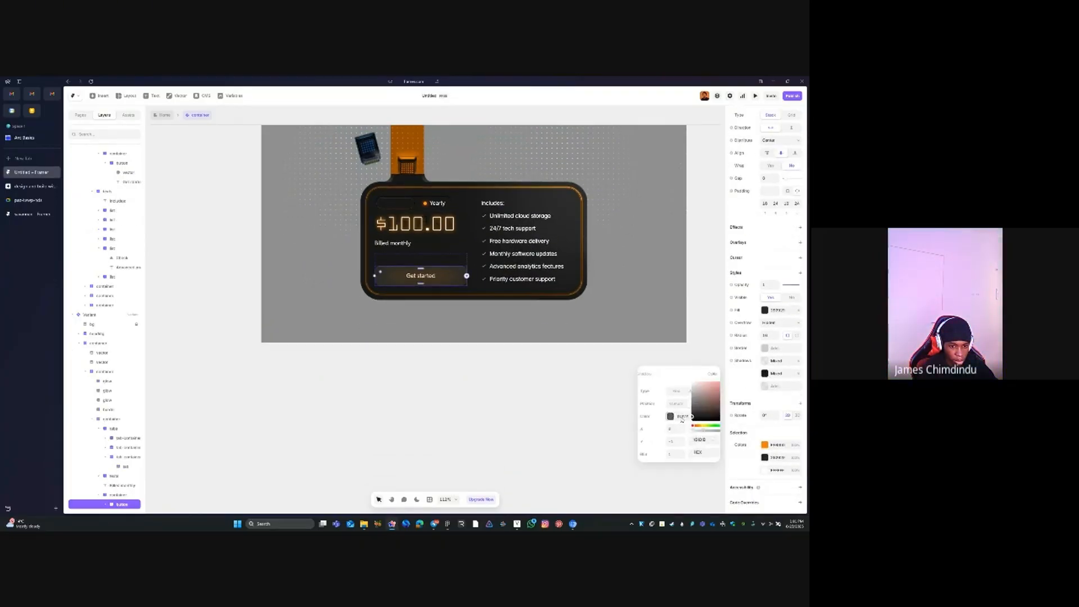
pyautogui.write('FF8000')
pyautogui.click(688, 440)
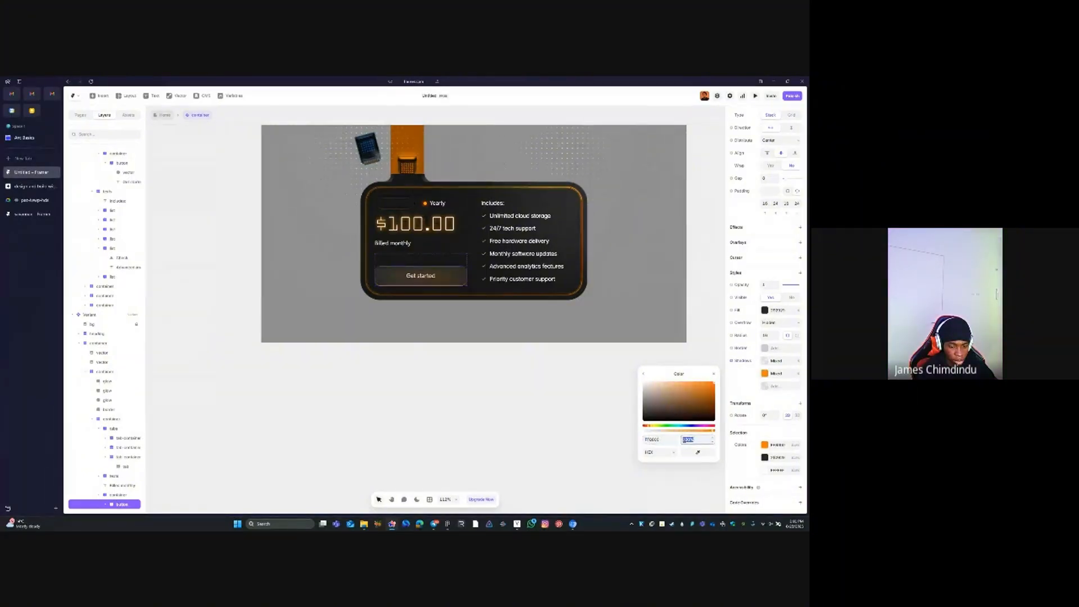
pyautogui.write('50')
pyautogui.press('Tab')
pyautogui.click(479, 366)
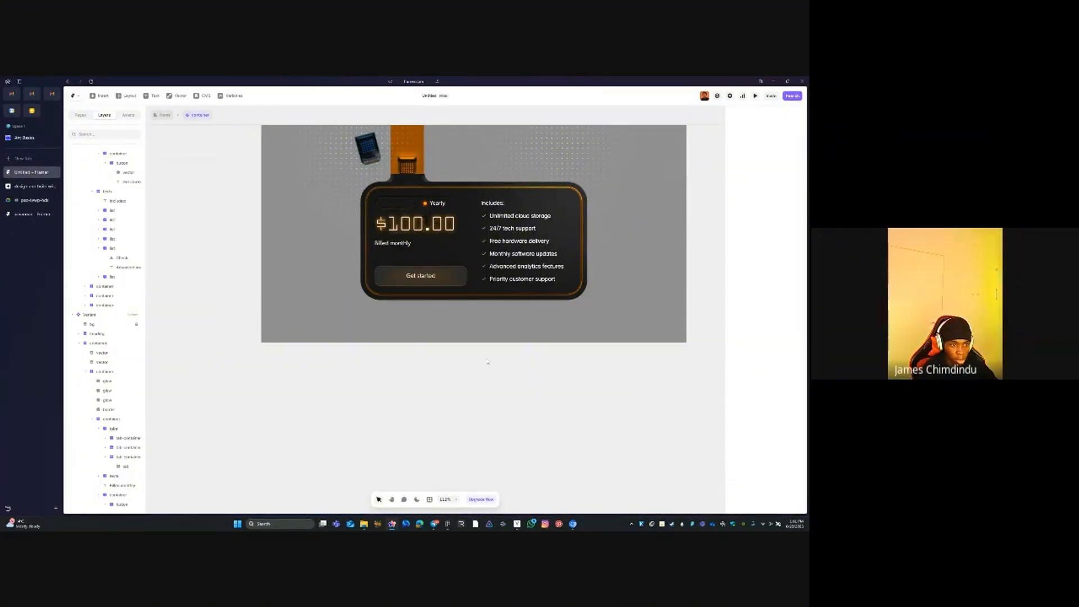
# Return to the upper pressed blue variant, select its pricing card container and collapse the nested layers inside it
pyautogui.scroll(-5, 509, 308)
pyautogui.scroll(-3, 509, 309)
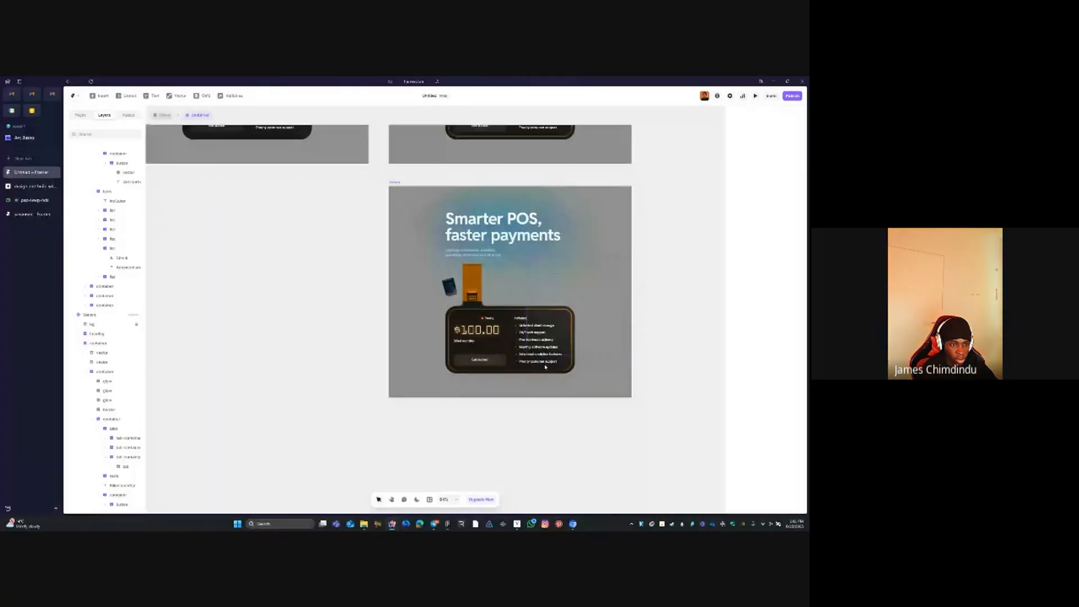
pyautogui.moveTo(470, 200); pyautogui.dragTo(547, 364)
pyautogui.moveTo(502, 242); pyautogui.dragTo(520, 286)
pyautogui.moveTo(314, 372); pyautogui.dragTo(609, 320)
pyautogui.moveTo(445, 318); pyautogui.dragTo(568, 309)
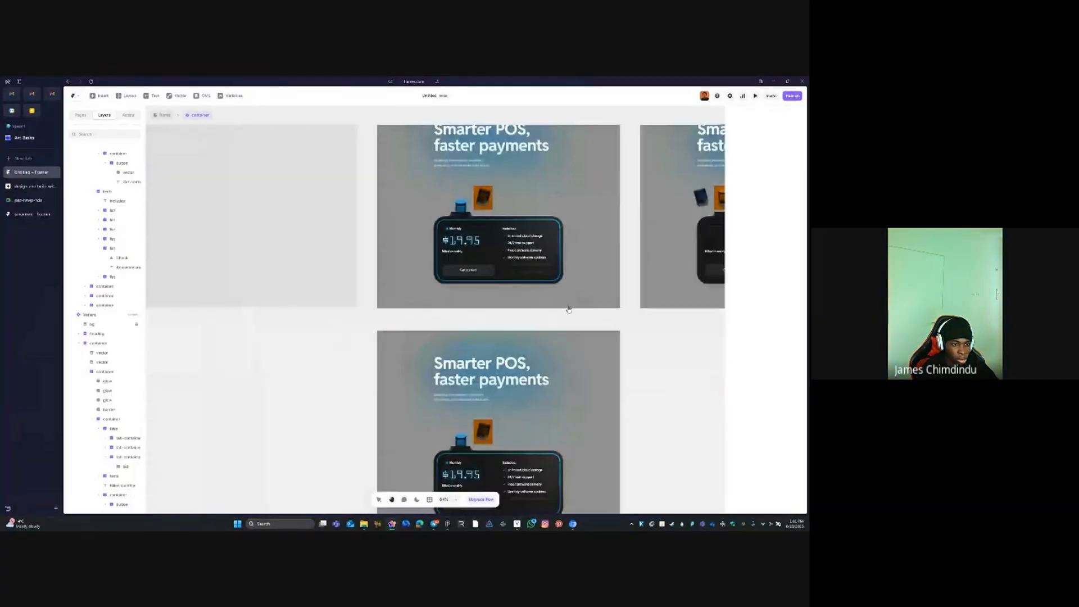
pyautogui.scroll(5, 479, 223)
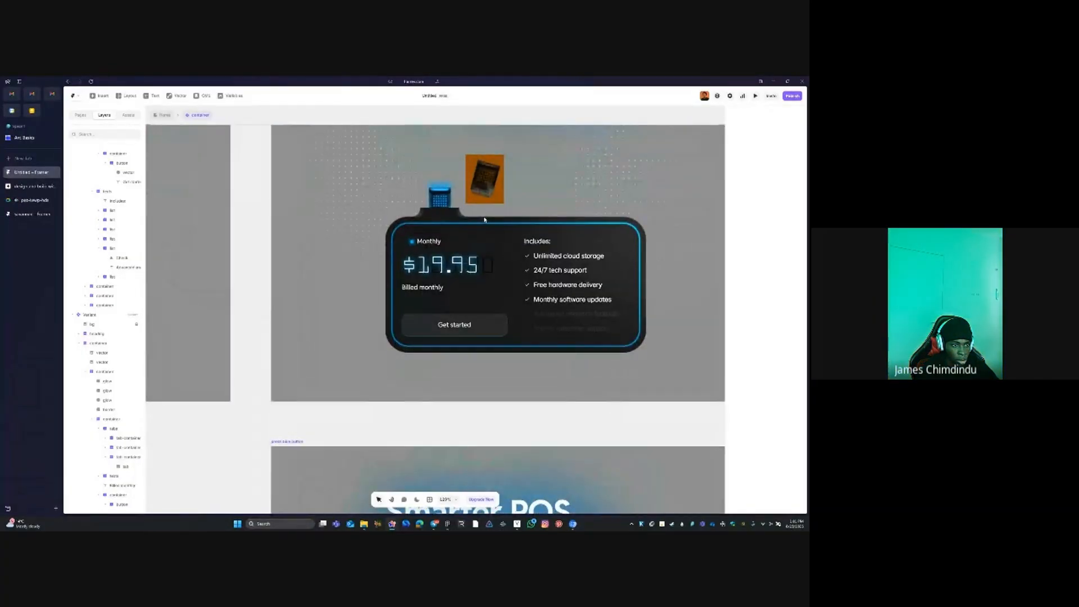
pyautogui.click(485, 220)
pyautogui.scroll(2, 107, 253)
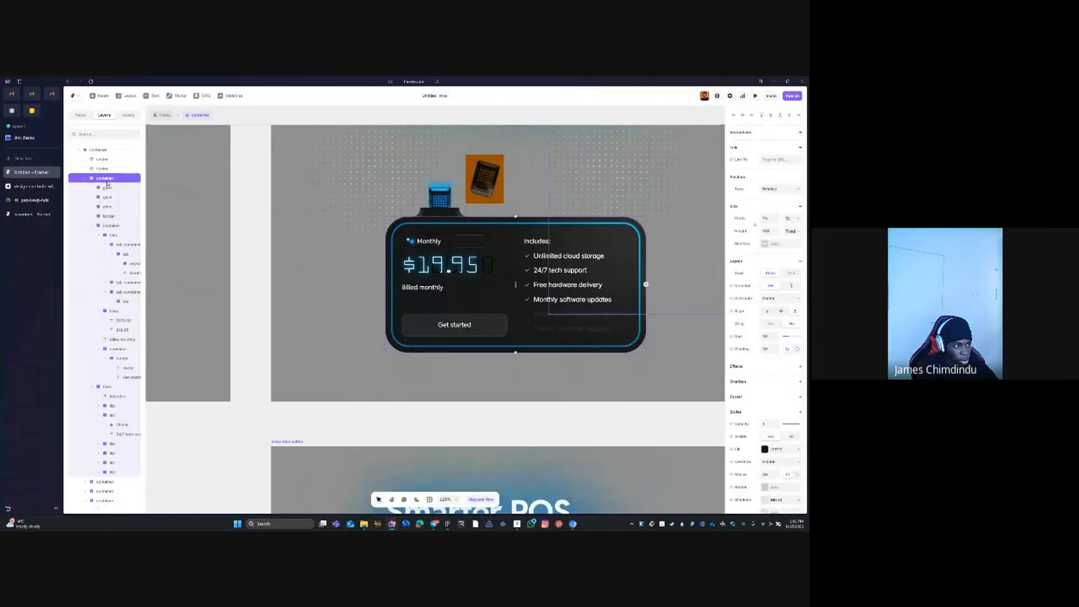
pyautogui.click(92, 265)
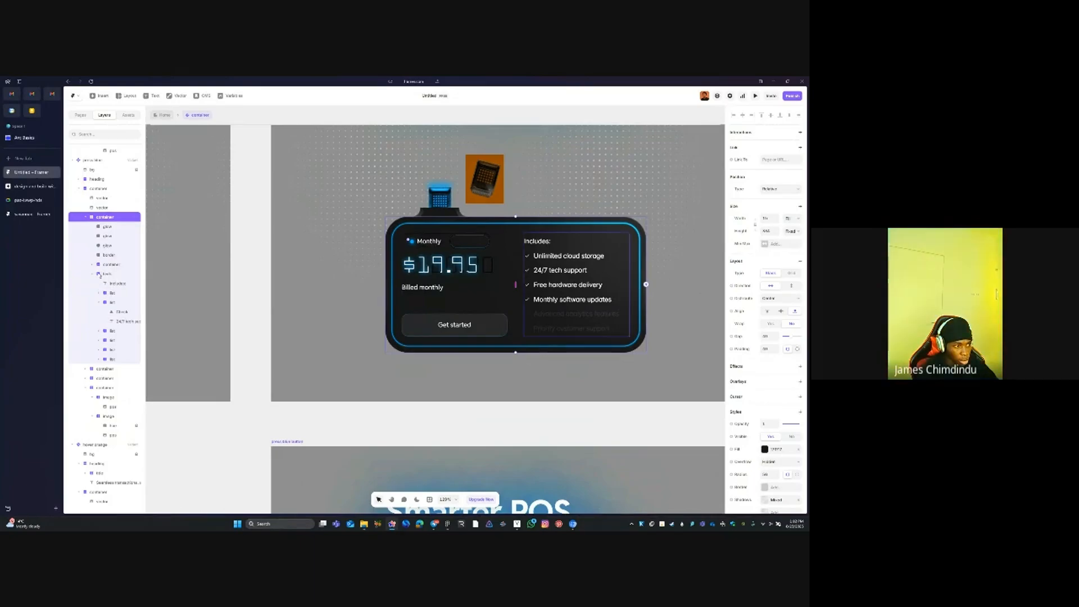
pyautogui.click(92, 275)
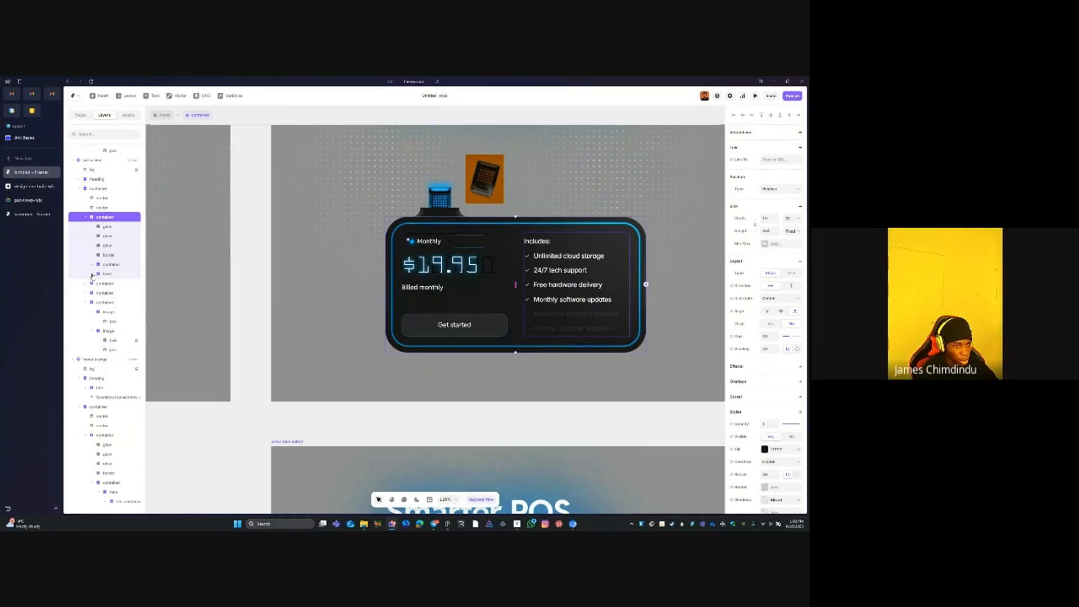
pyautogui.click(86, 305)
# Go through the containers nested in the upper pressed blue variant's pricing section and collapse the pricing card container's layers
pyautogui.click(105, 302)
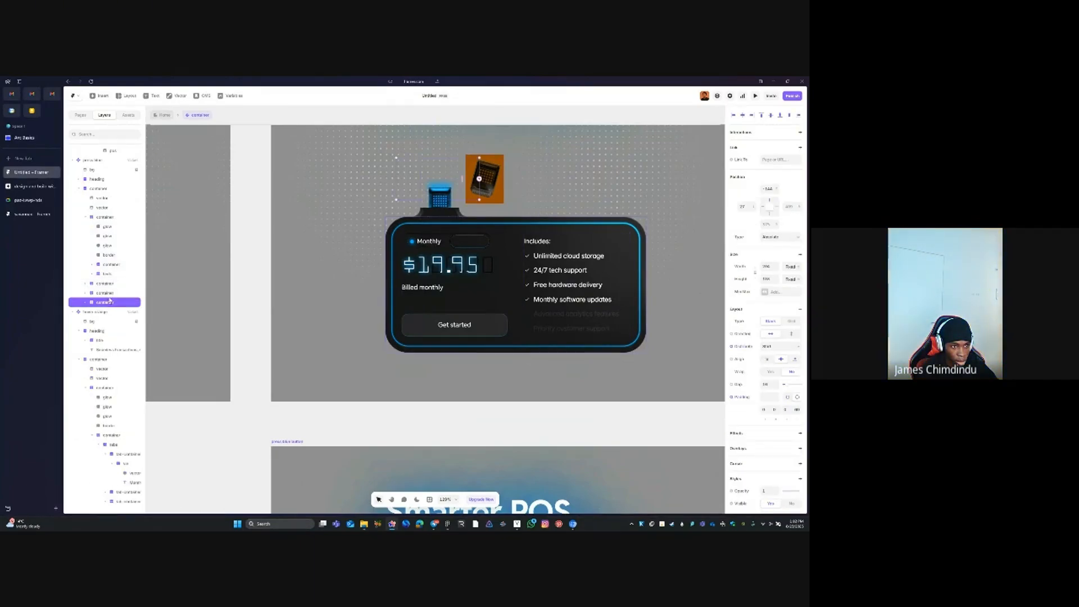
pyautogui.click(112, 293)
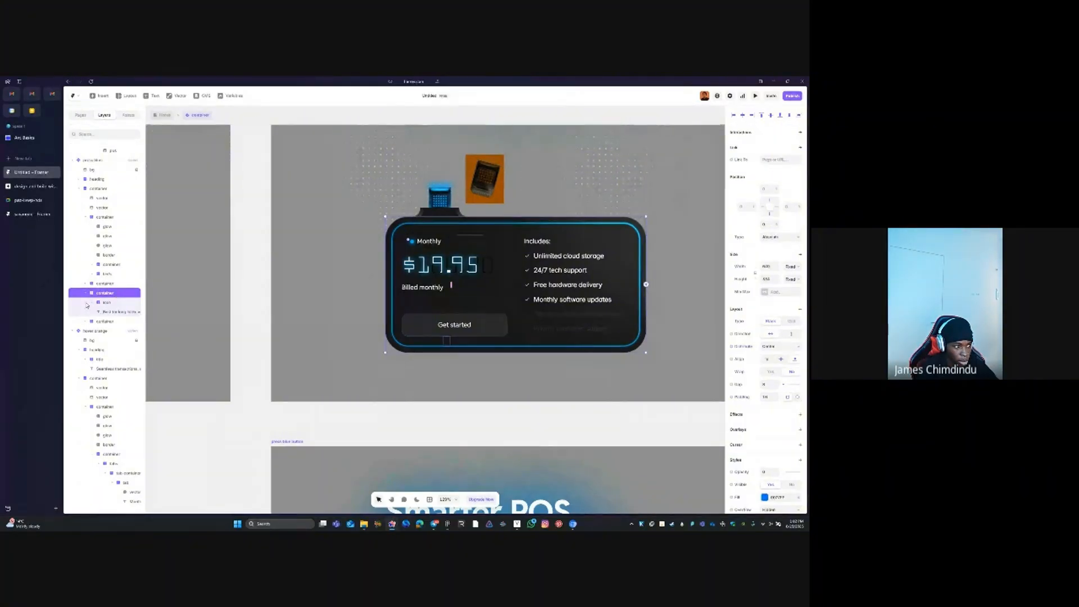
pyautogui.click(104, 321)
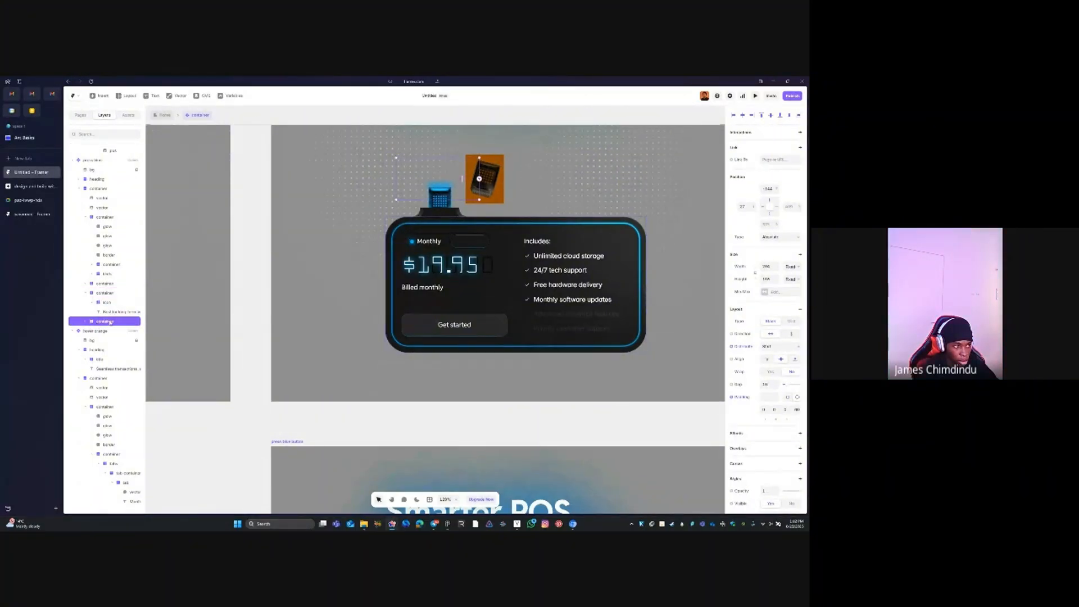
pyautogui.click(95, 217)
pyautogui.click(86, 188)
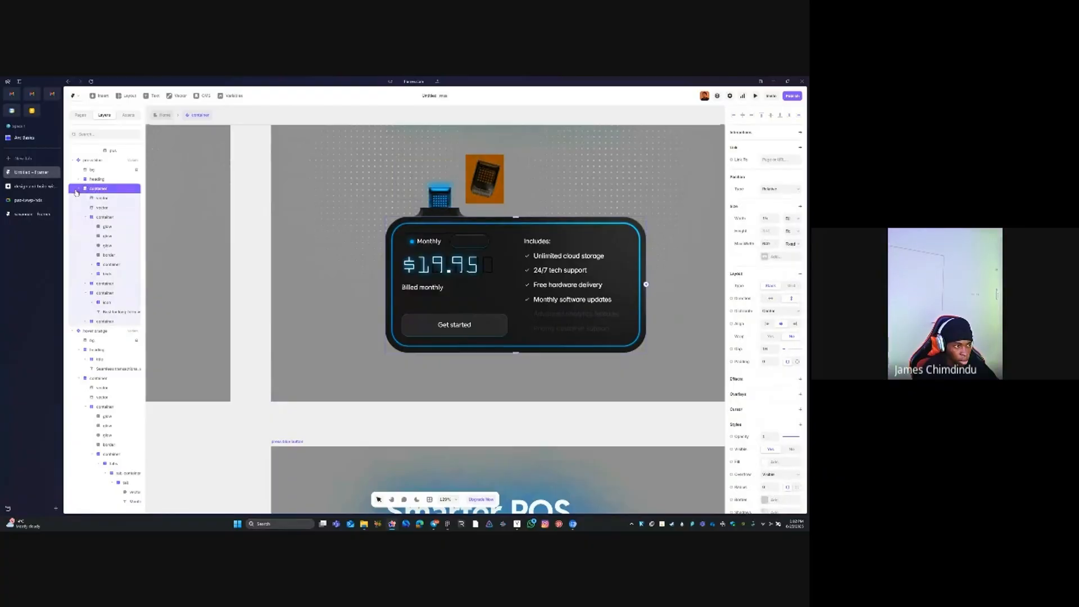
pyautogui.click(78, 190)
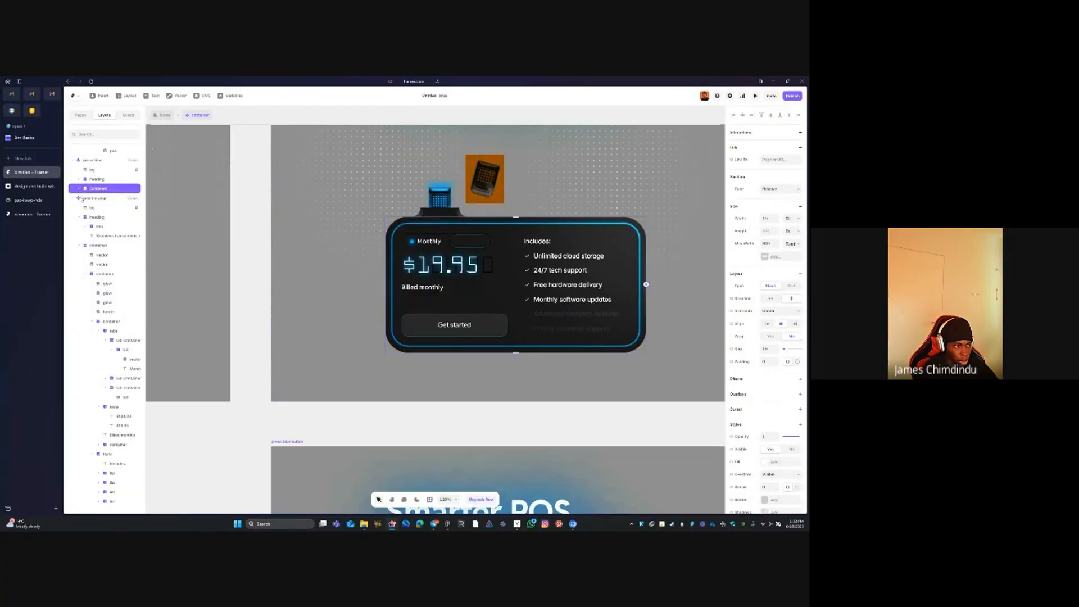
pyautogui.click(79, 190)
pyautogui.click(85, 218)
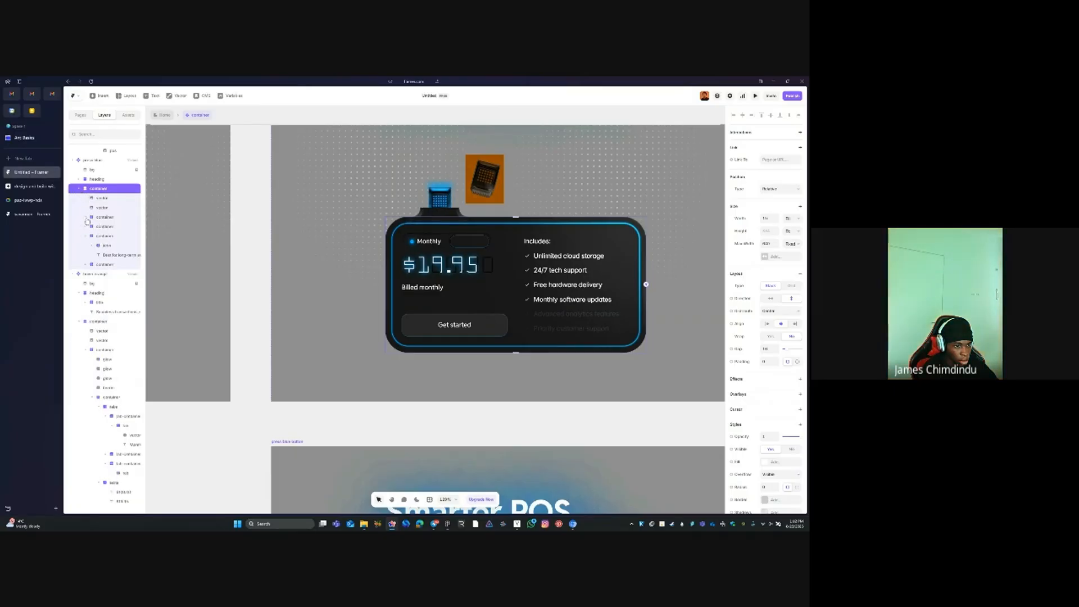
# Tell the hidden orange and blue banner containers apart, collapse the orange one and keep the blue one selected
pyautogui.click(105, 219)
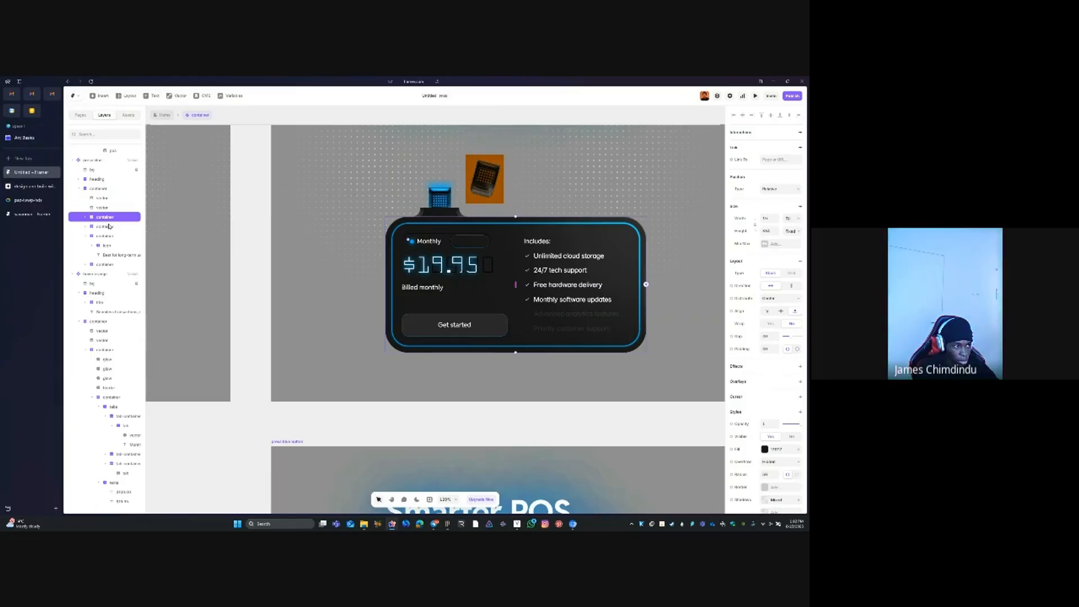
pyautogui.click(106, 226)
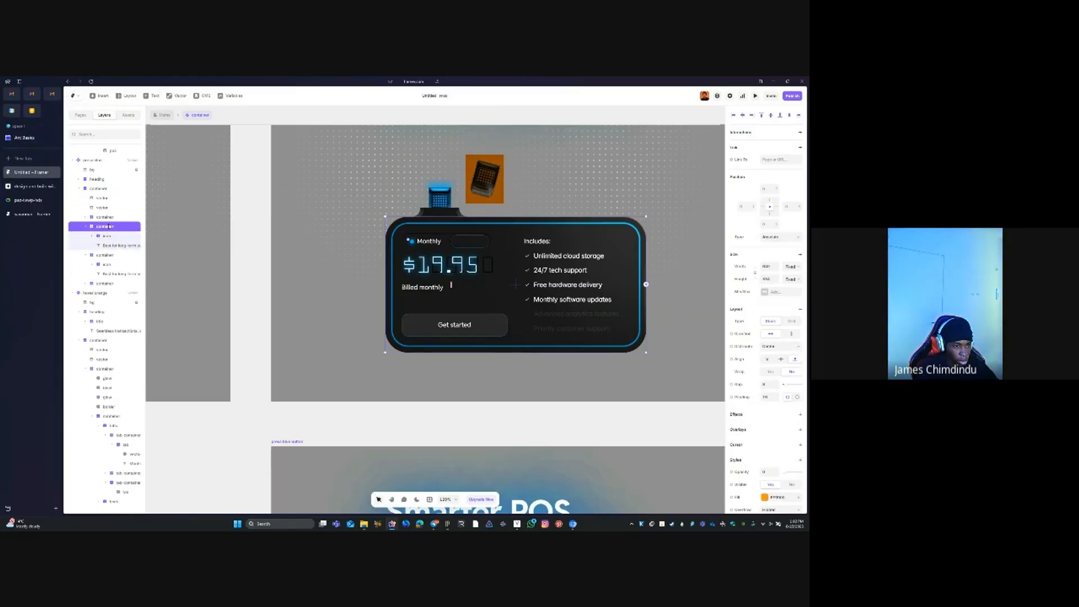
pyautogui.click(110, 254)
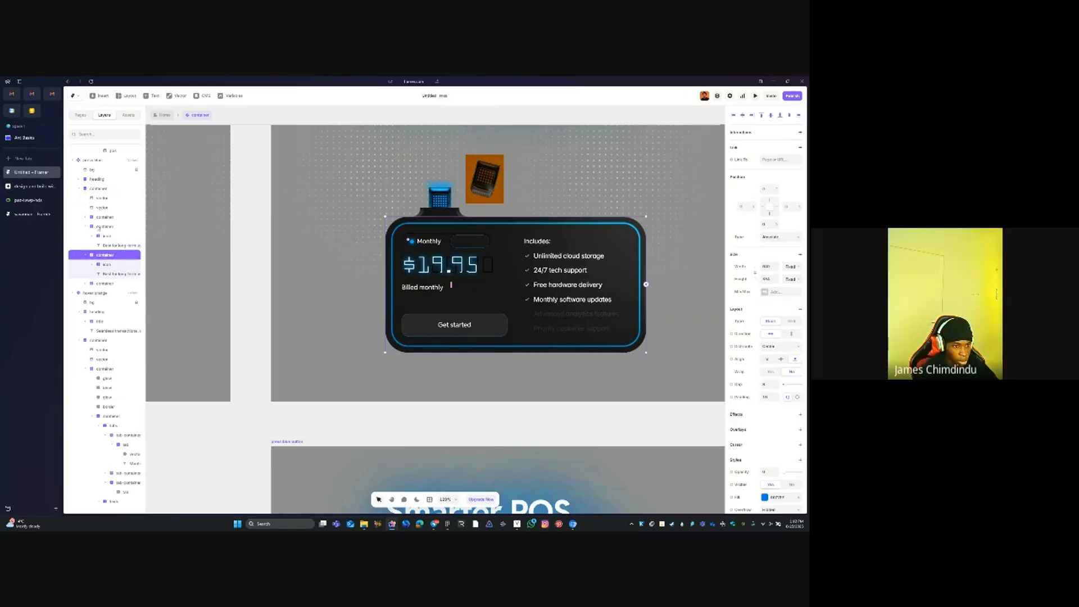
pyautogui.click(85, 227)
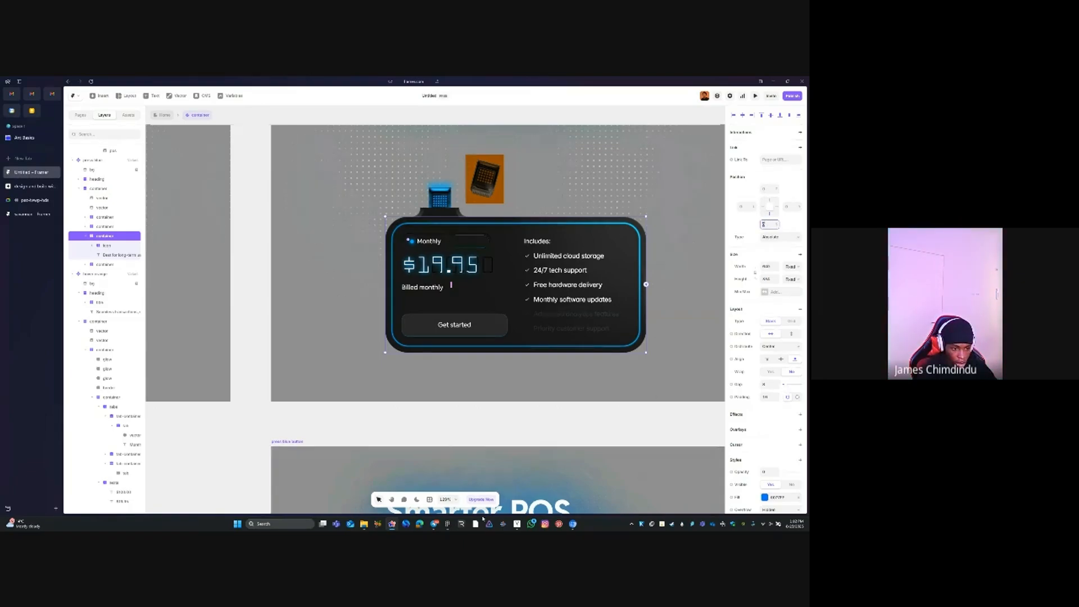
# Check the blue banner container's placement in the Figma design, return to Framer, set its top offset and remove its bottom pin
pyautogui.click(448, 524)
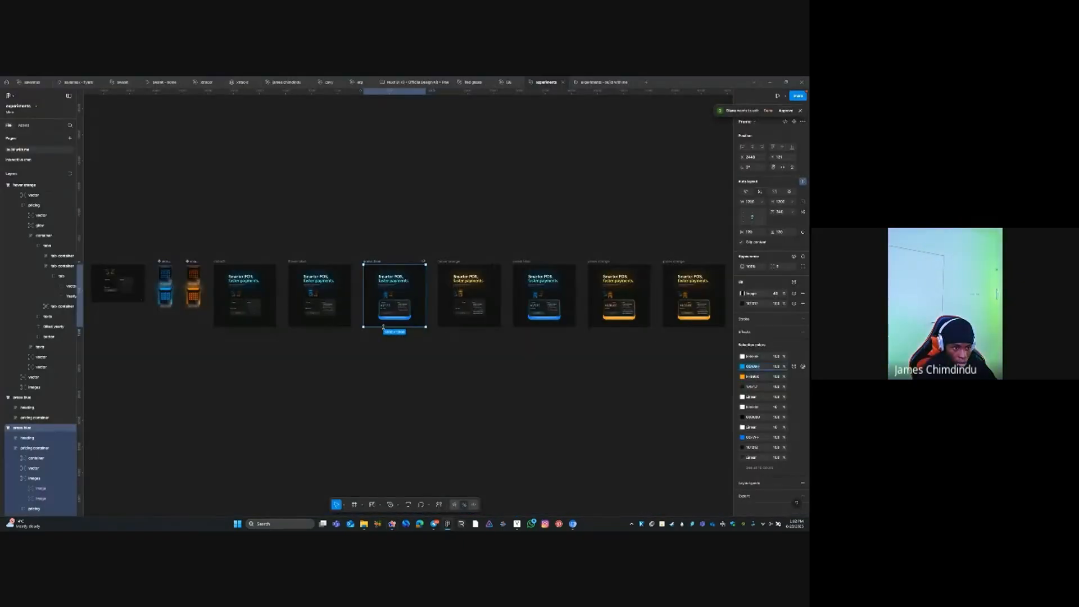
pyautogui.click(387, 319)
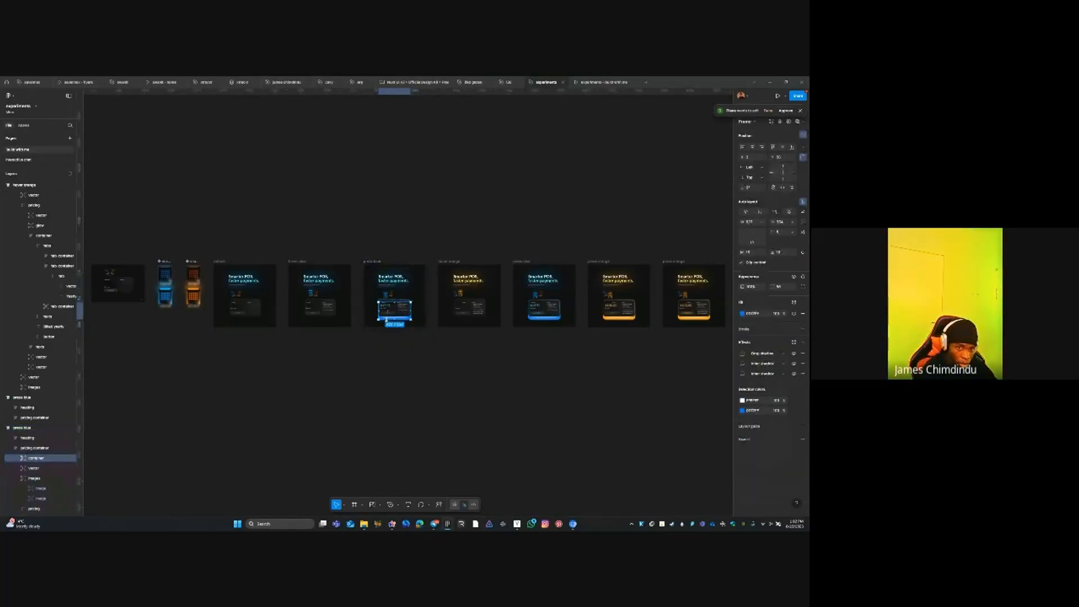
pyautogui.hotkey('alt', 'Tab')
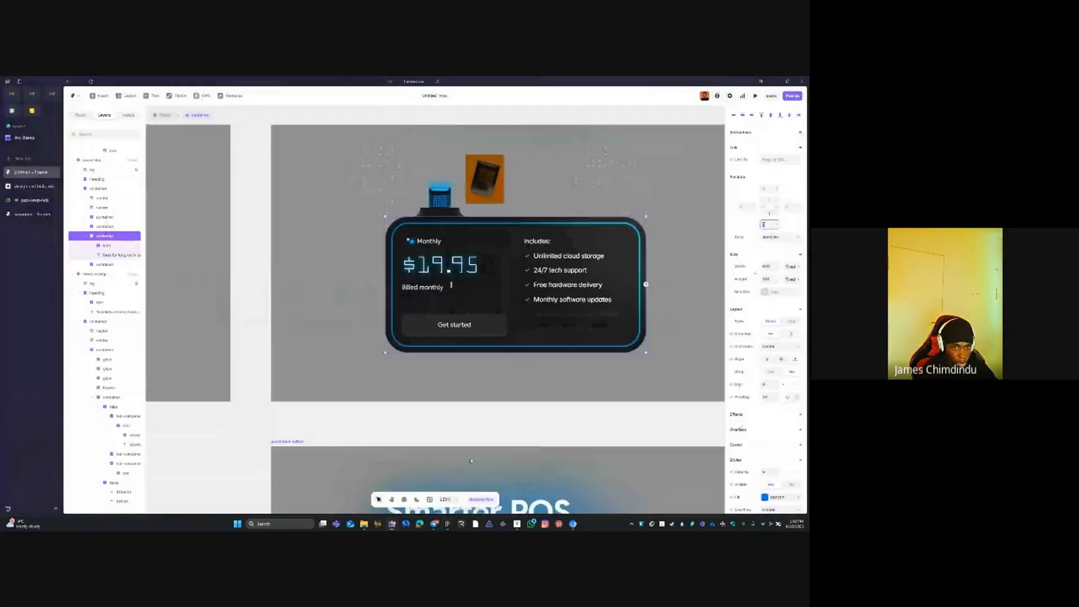
pyautogui.click(766, 201)
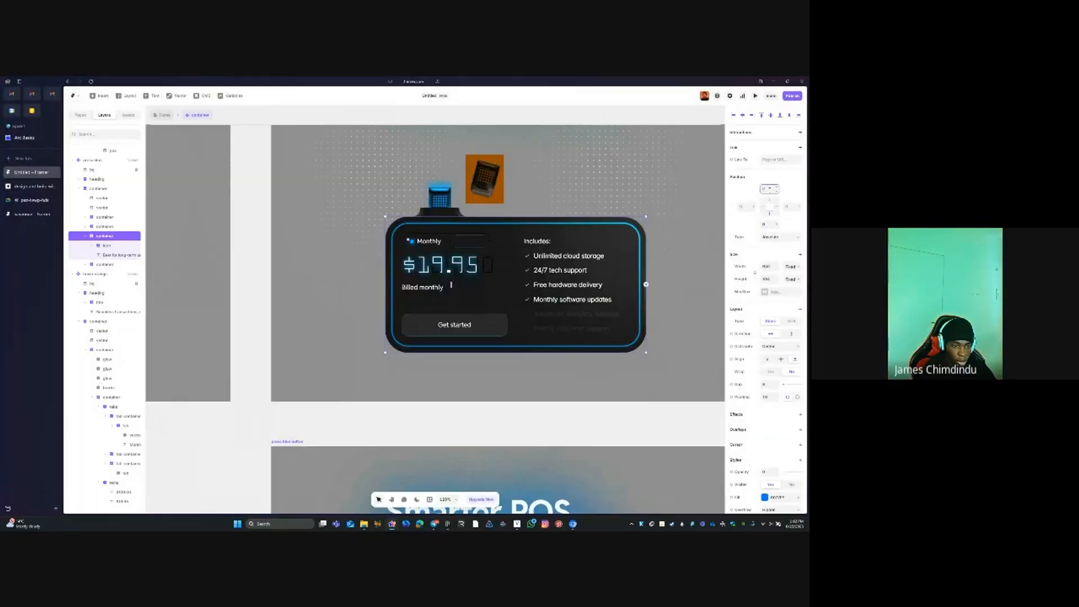
pyautogui.press('Tab')
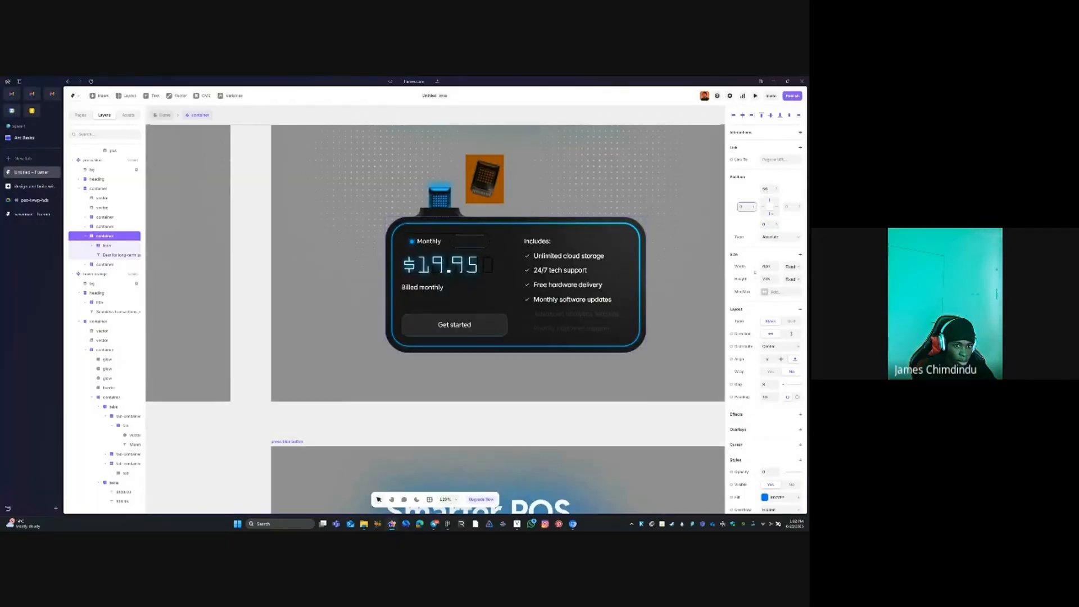
pyautogui.click(768, 213)
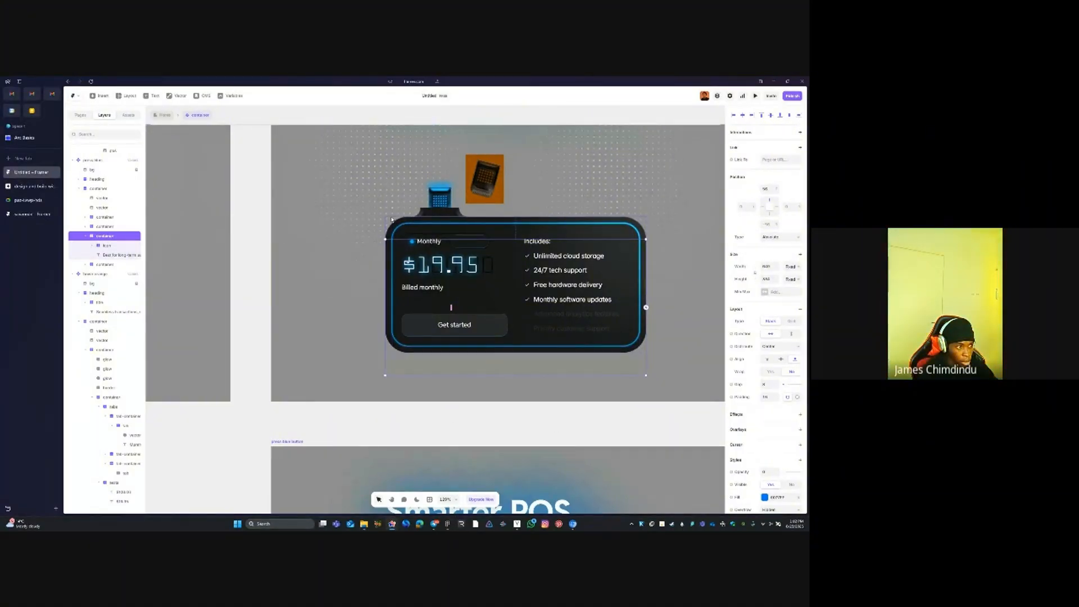
# Set the blue banner container's opacity to 1 in the upper pressed blue variant
pyautogui.click(106, 189)
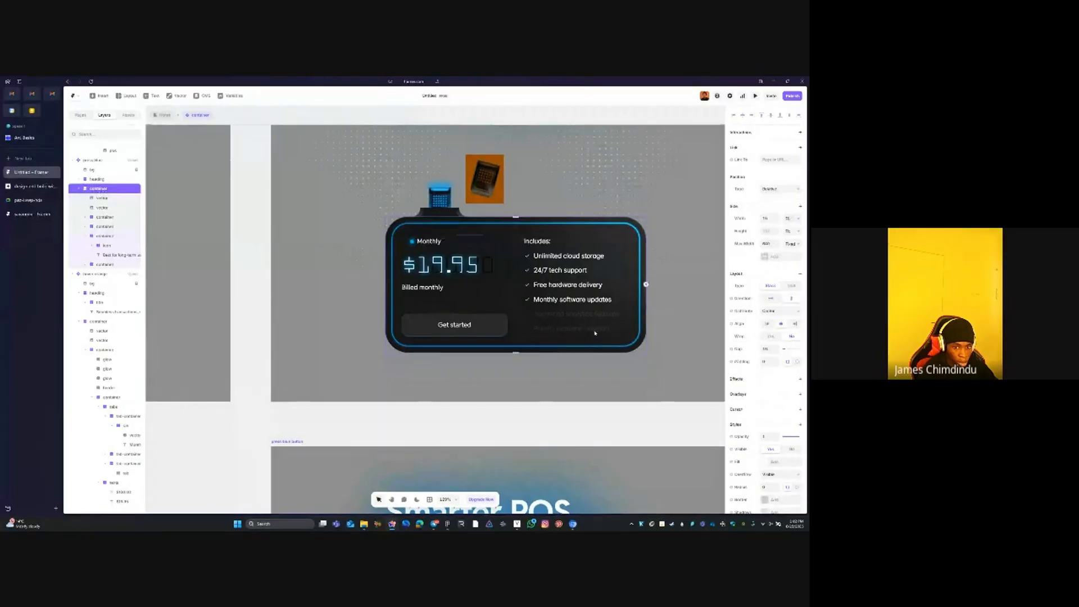
pyautogui.scroll(-2, 594, 329)
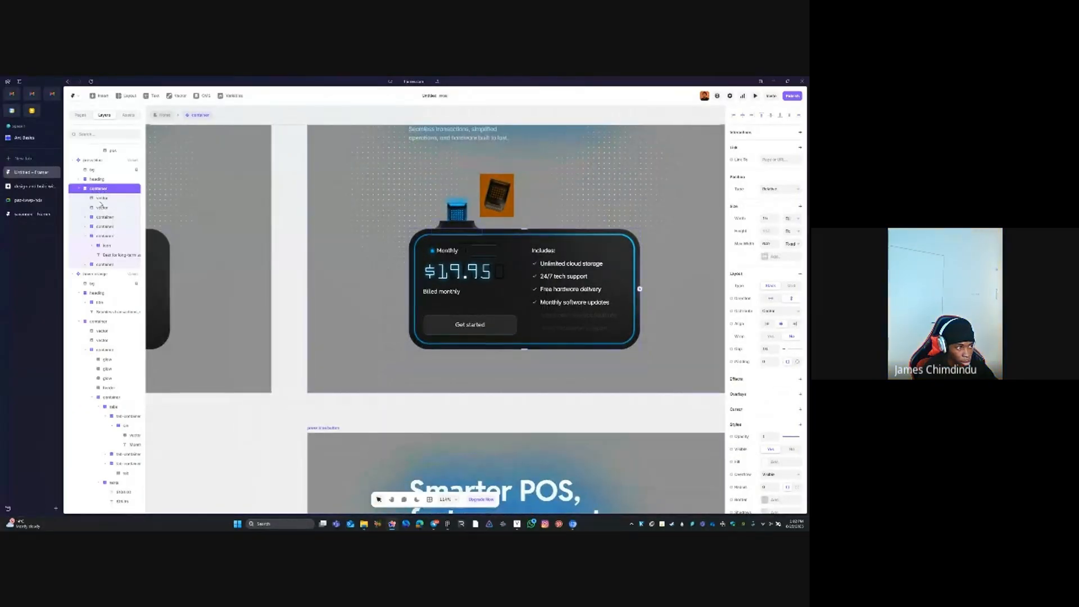
pyautogui.scroll(-3, 556, 323)
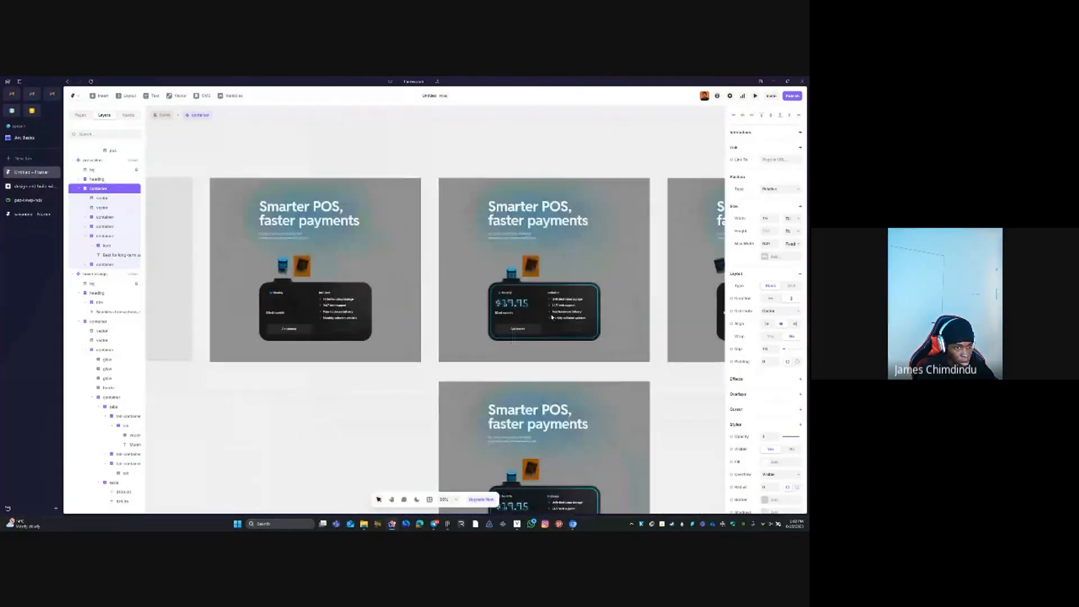
pyautogui.click(313, 439)
pyautogui.moveTo(325, 405); pyautogui.dragTo(612, 406)
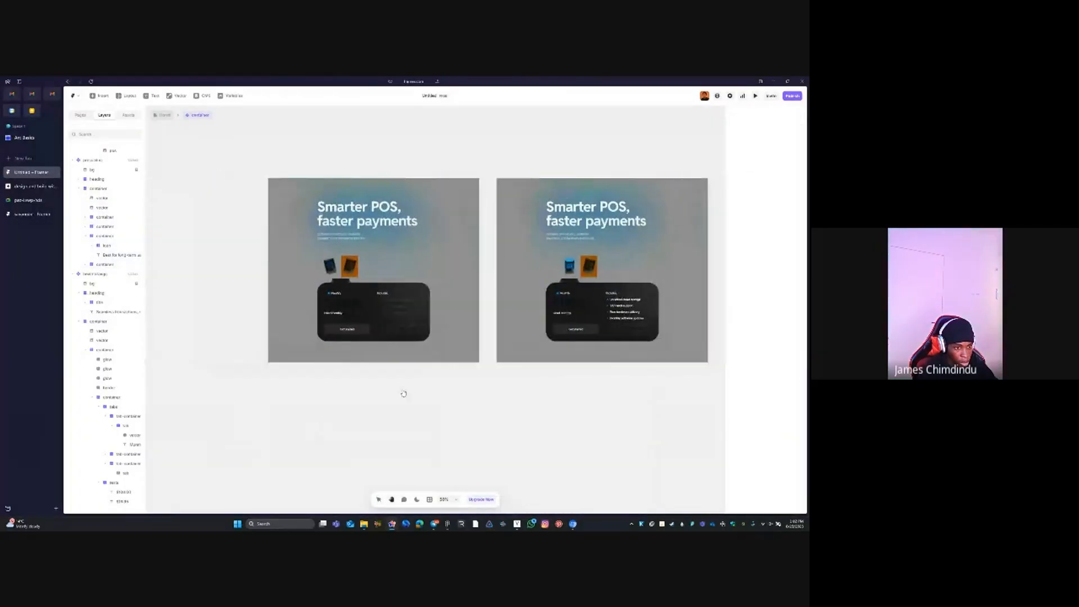
pyautogui.moveTo(404, 393); pyautogui.dragTo(259, 396)
pyautogui.moveTo(483, 396); pyautogui.dragTo(310, 395)
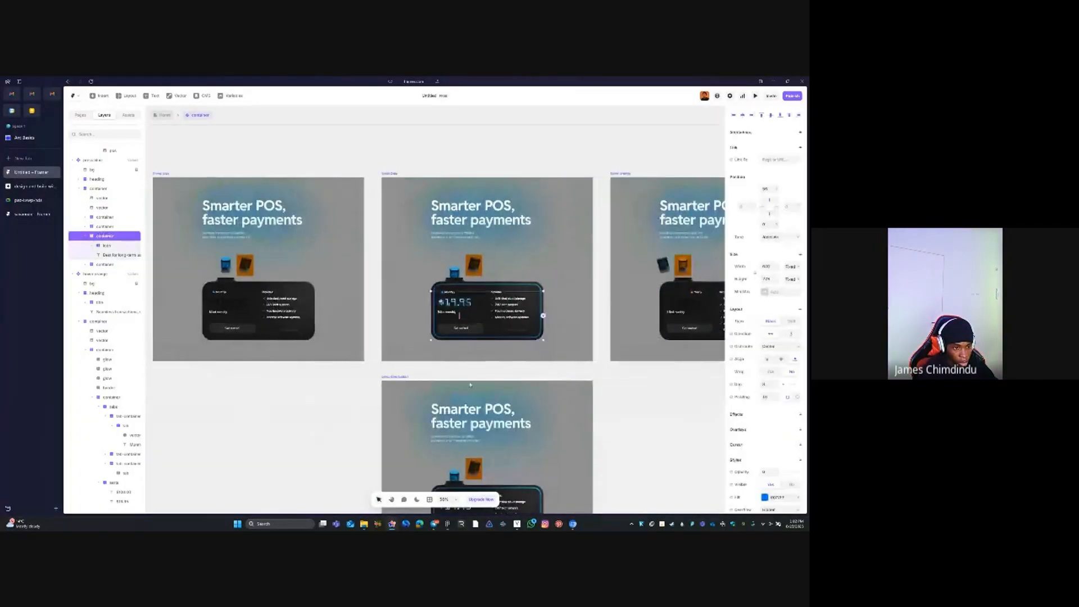
pyautogui.click(326, 406)
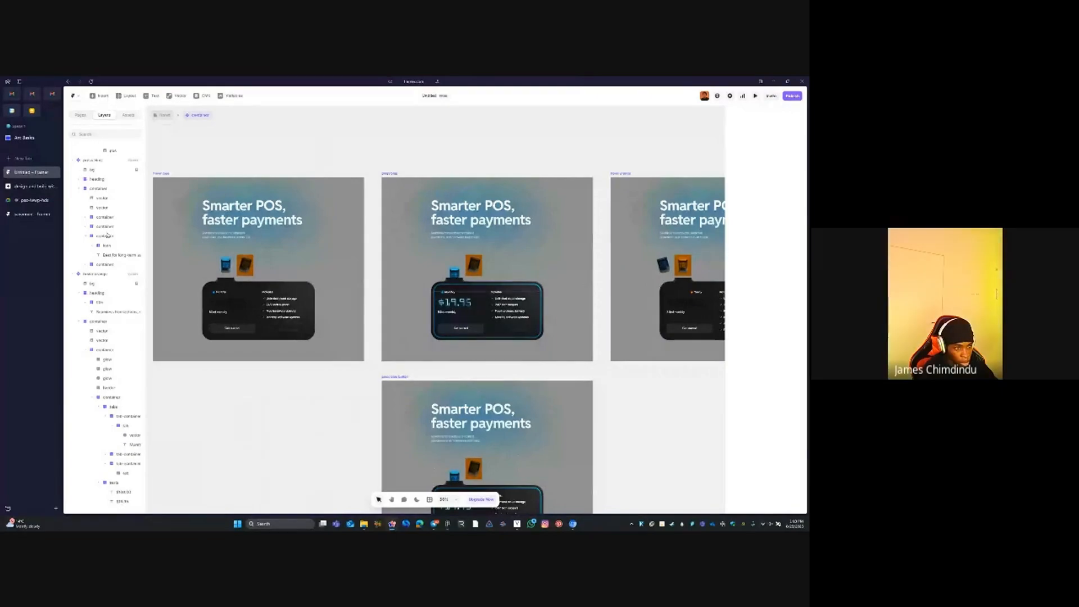
pyautogui.click(108, 235)
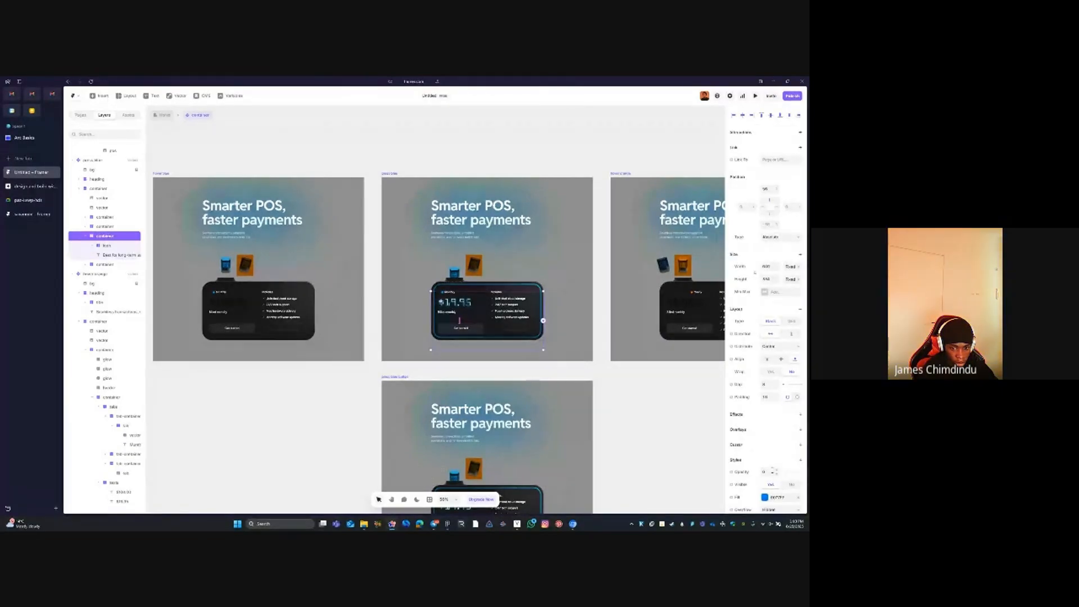
pyautogui.hotkey('shift', '2')
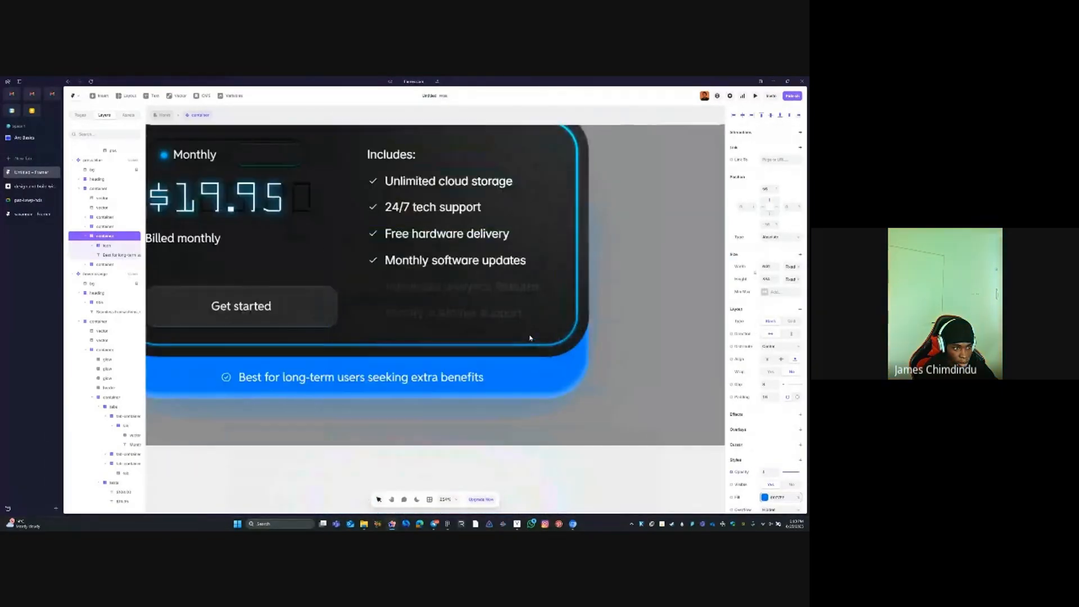
# Try 100% opacity on the pricing card container's white inner shadow and undo it
pyautogui.scroll(-5, 529, 338)
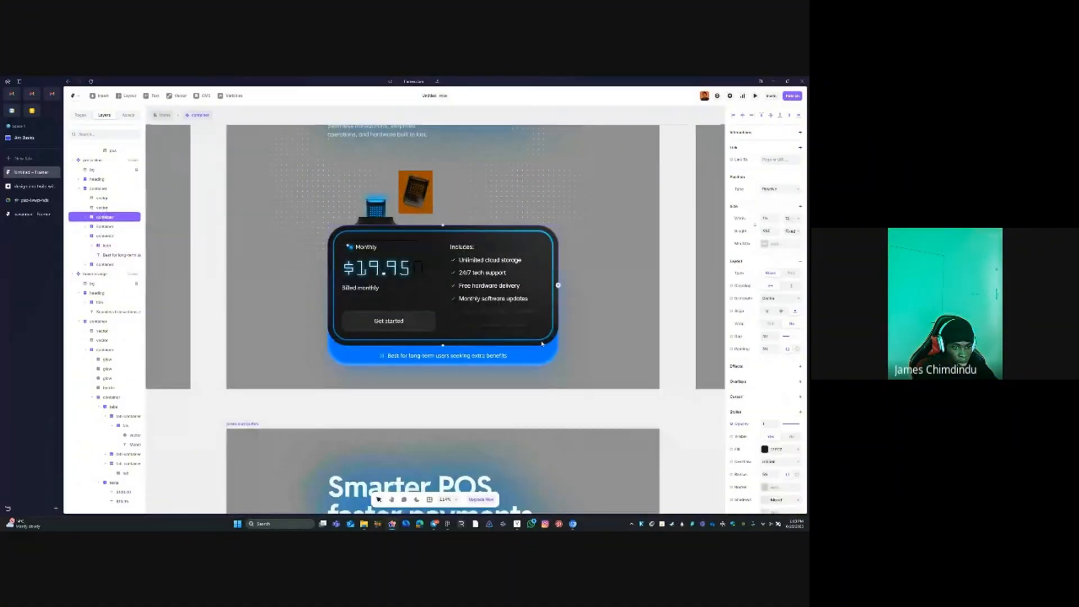
pyautogui.click(556, 344)
pyautogui.scroll(-4, 772, 439)
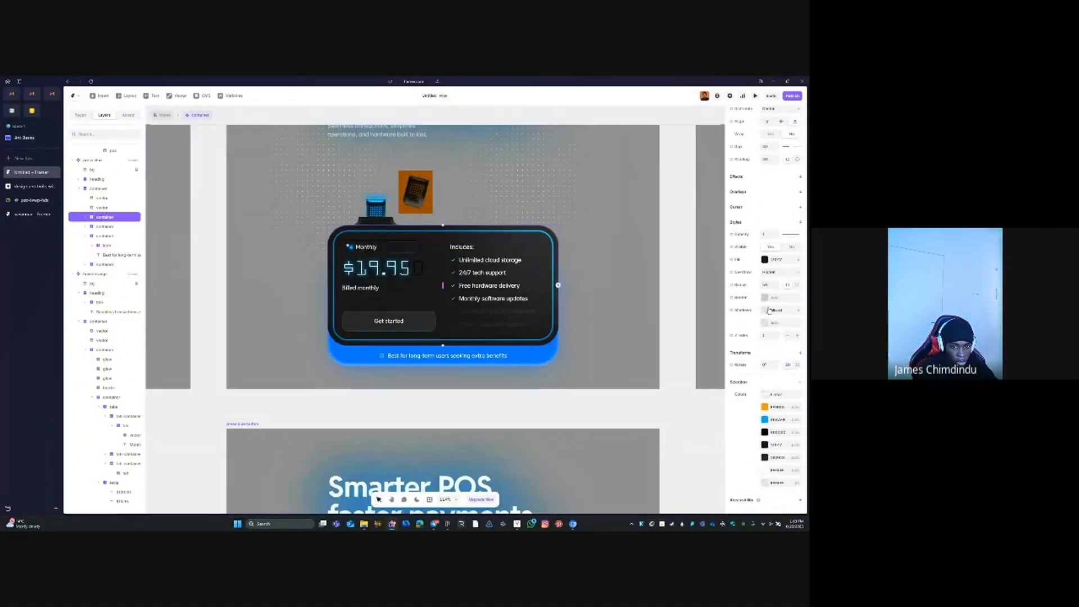
pyautogui.click(769, 314)
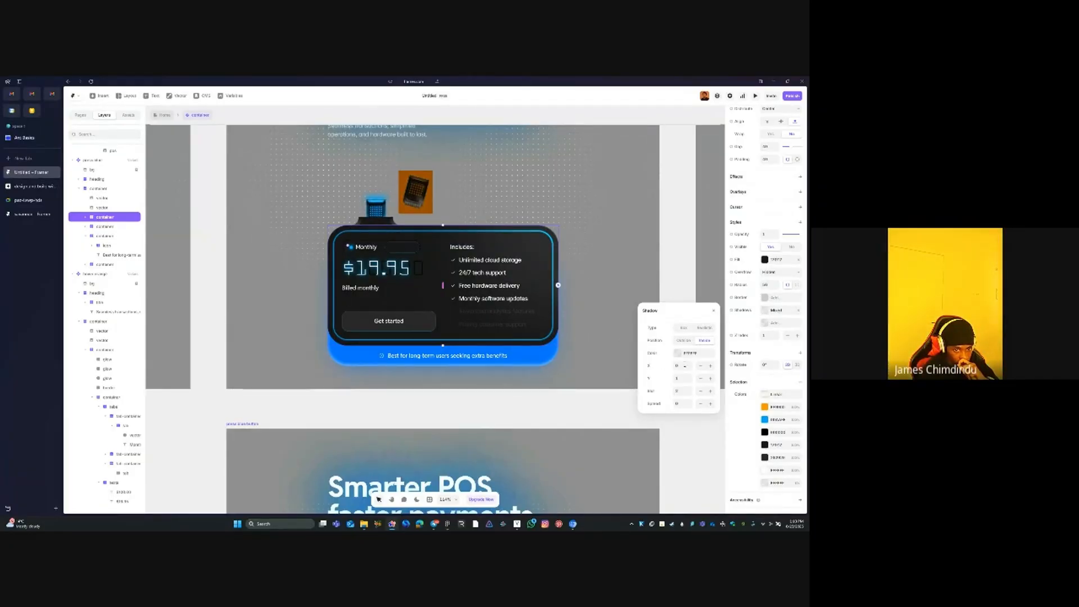
pyautogui.click(678, 355)
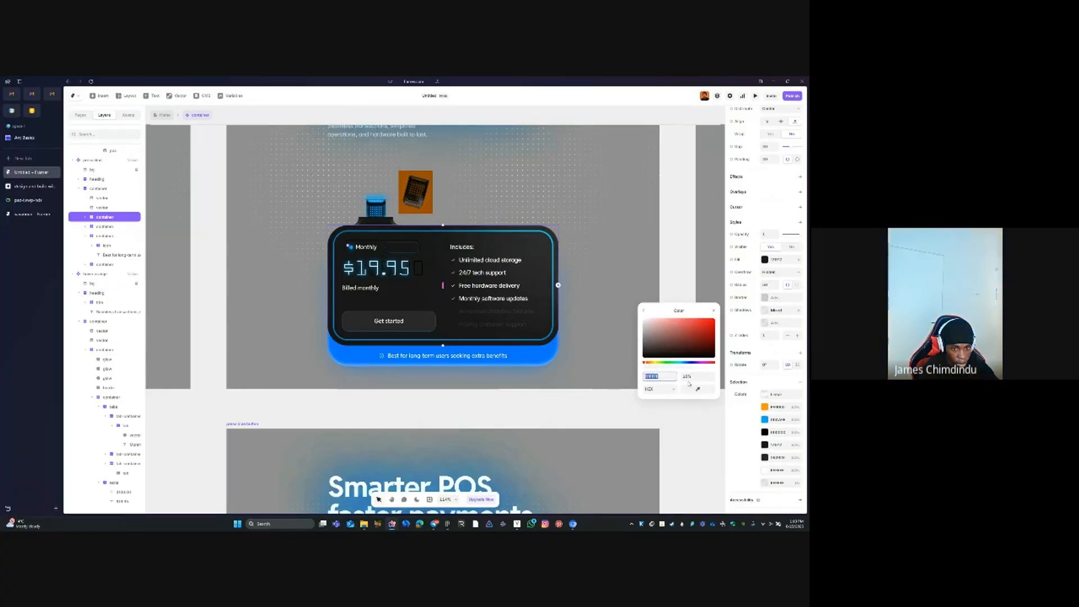
pyautogui.click(695, 375)
pyautogui.write('100')
pyautogui.press('Tab')
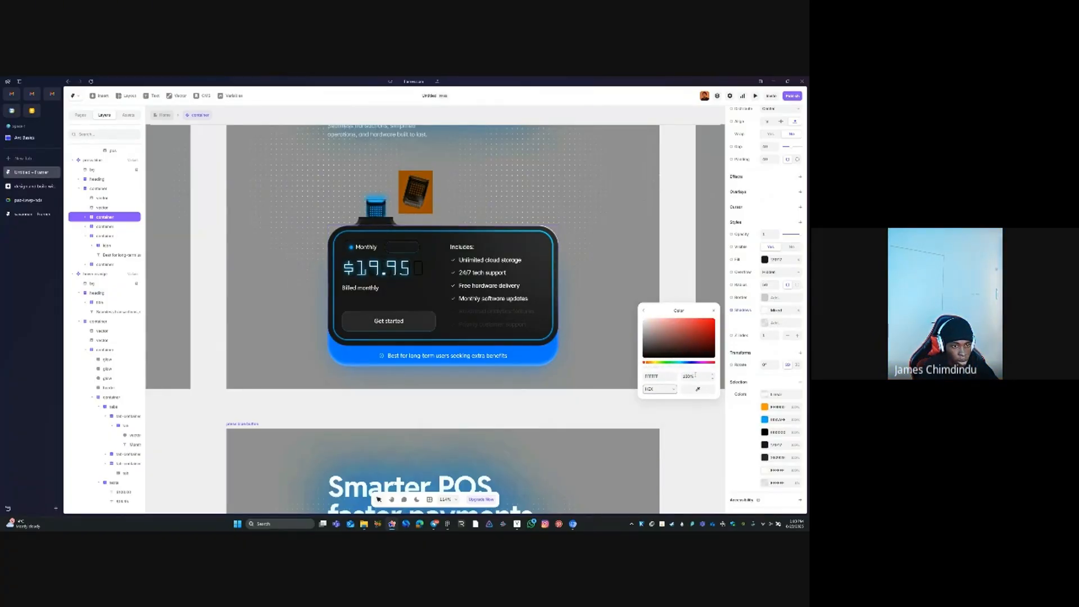
pyautogui.click(651, 360)
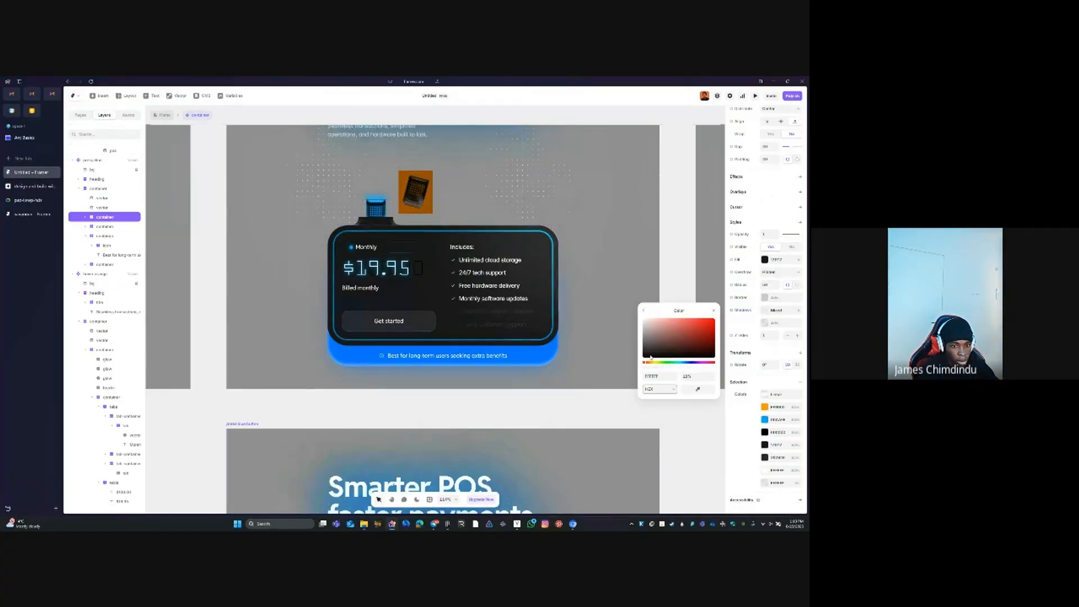
pyautogui.click(680, 450)
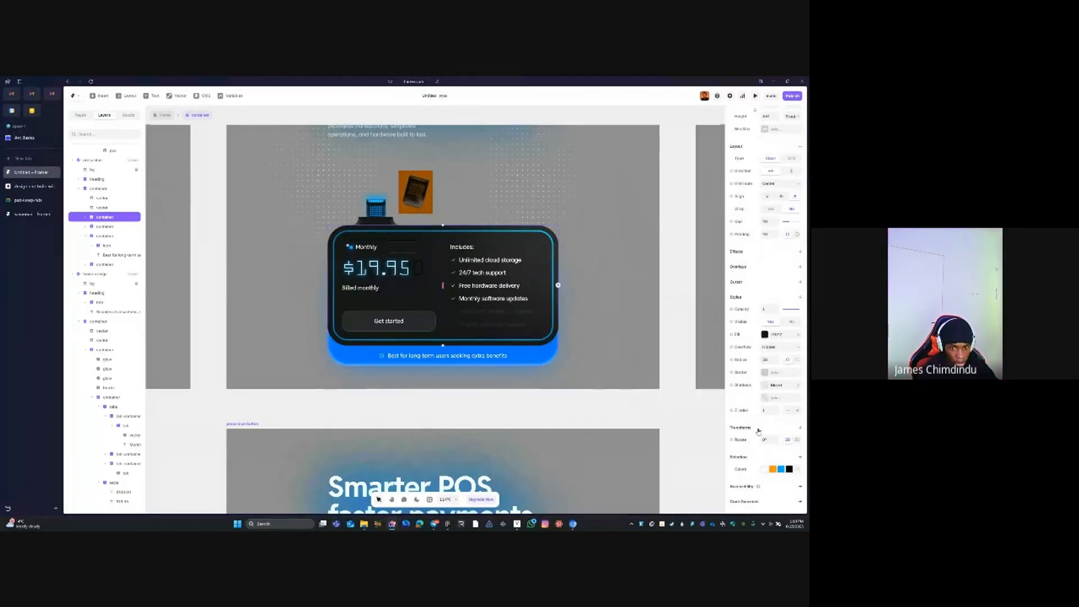
# Inspect the blue banner's text and container, and review the pressed blue variant beside its neighbouring variants
pyautogui.click(540, 408)
pyautogui.keyDown('ctrl'); pyautogui.click(484, 355); pyautogui.keyUp('ctrl')
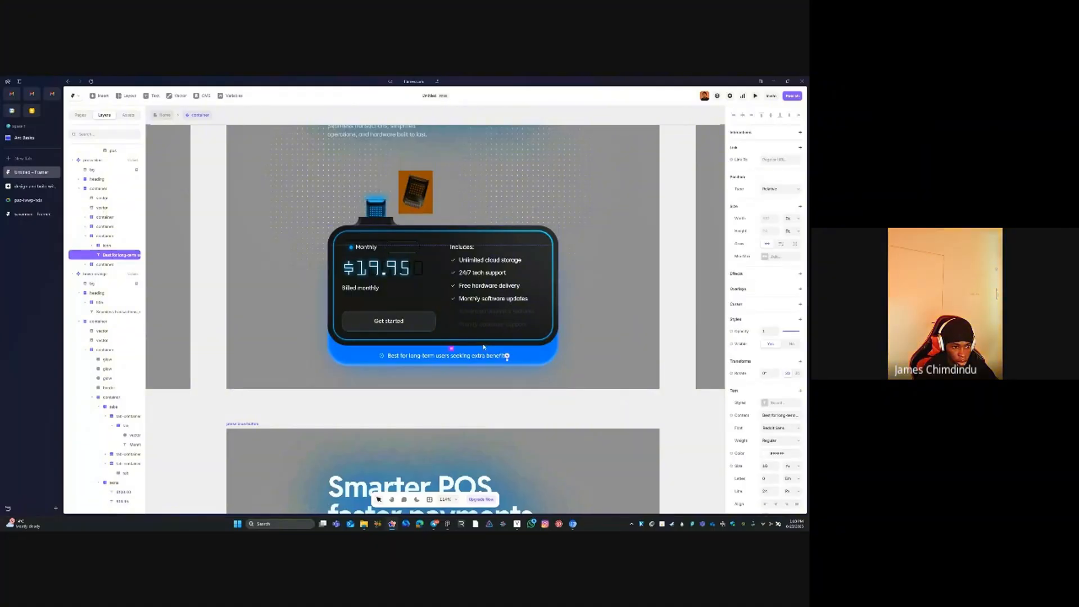
pyautogui.click(544, 398)
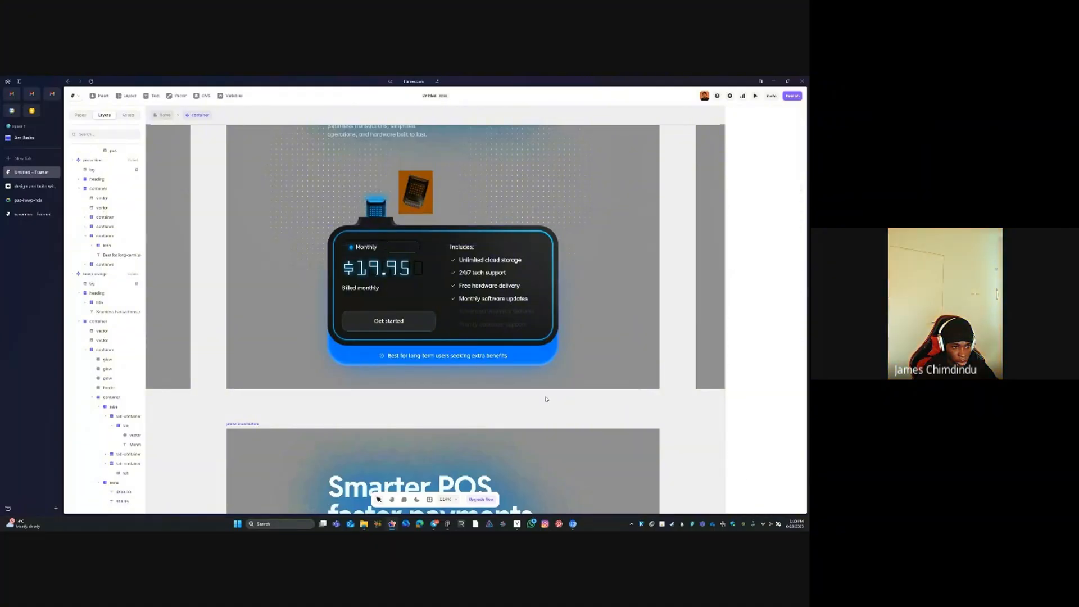
pyautogui.scroll(-2, 539, 360)
pyautogui.keyDown('ctrl'); pyautogui.click(544, 344); pyautogui.keyUp('ctrl')
pyautogui.keyDown('ctrl'); pyautogui.click(547, 358); pyautogui.keyUp('ctrl')
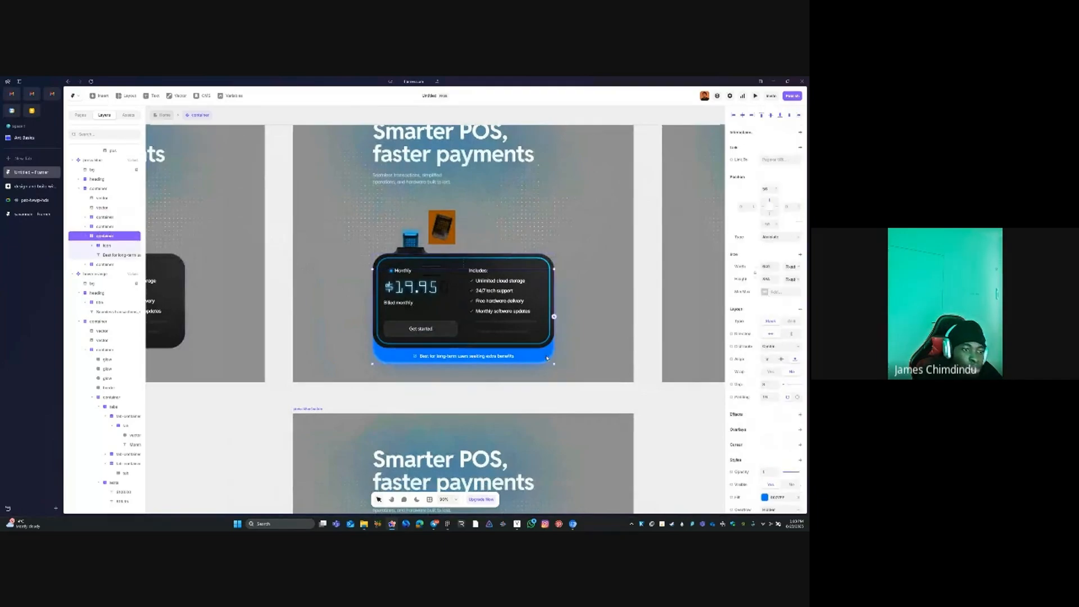
pyautogui.scroll(-2, 449, 402)
pyautogui.click(509, 399)
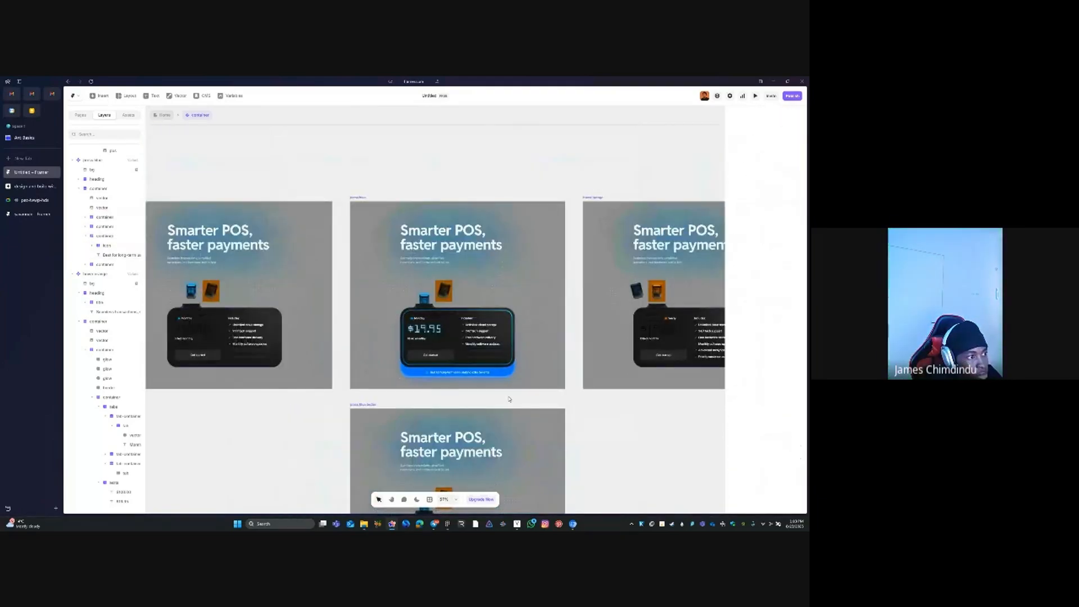
# Try giving the blue banner container in the lower pressed blue variant a top offset without a bottom pin, and an opacity of 1
pyautogui.scroll(-3, 494, 410)
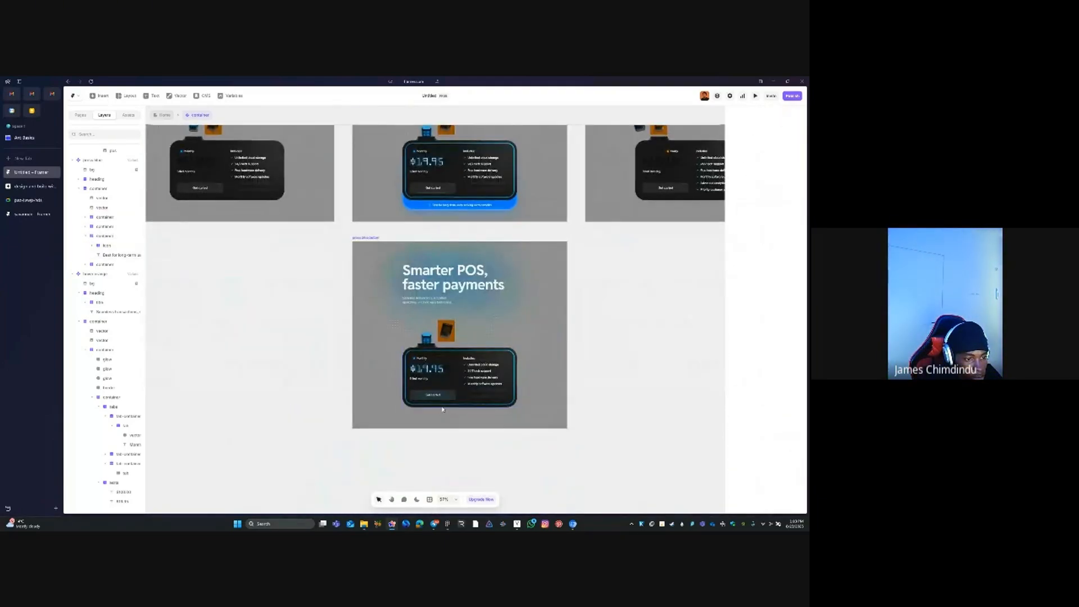
pyautogui.click(430, 393)
pyautogui.scroll(-4, 103, 375)
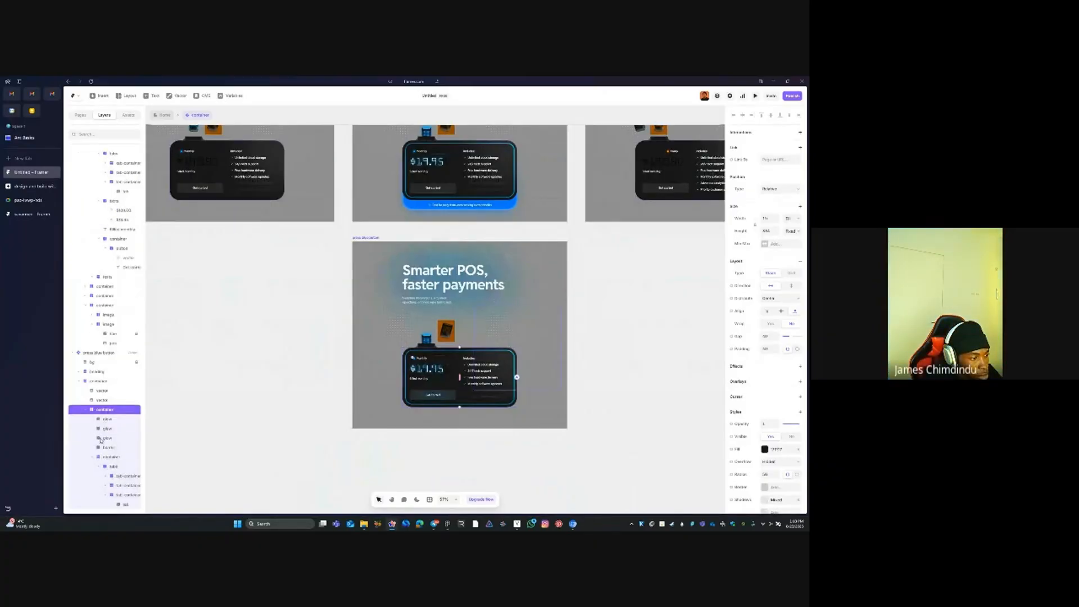
pyautogui.click(86, 315)
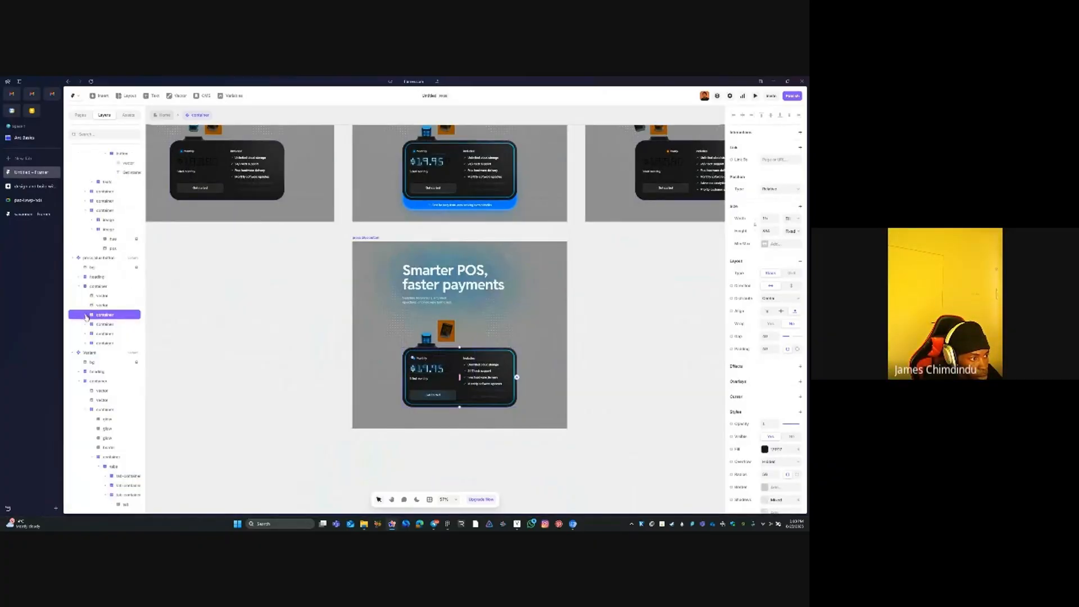
pyautogui.click(104, 343)
pyautogui.click(104, 336)
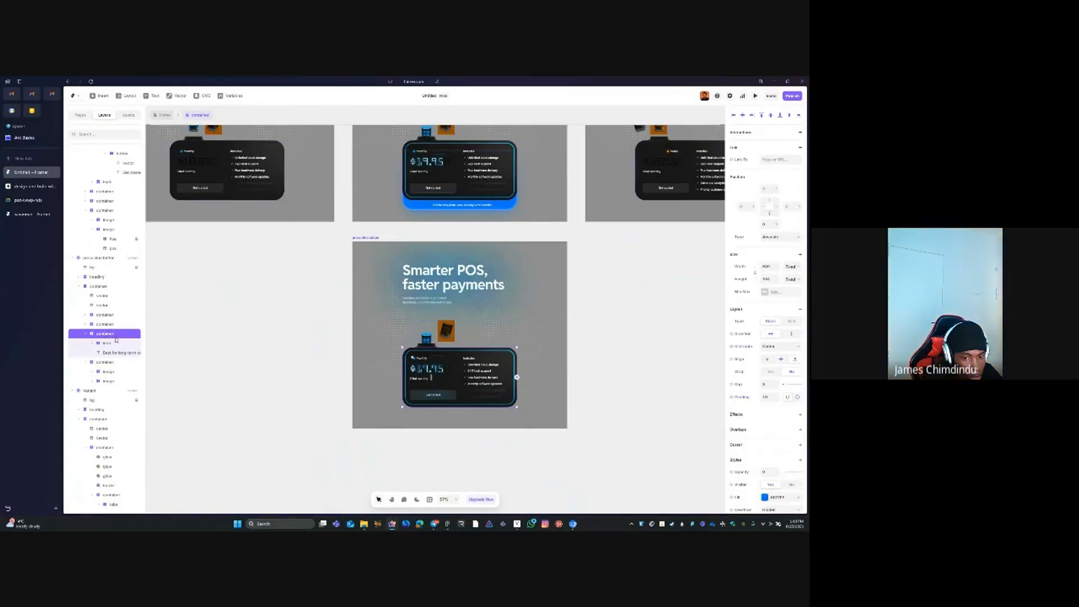
pyautogui.click(768, 190)
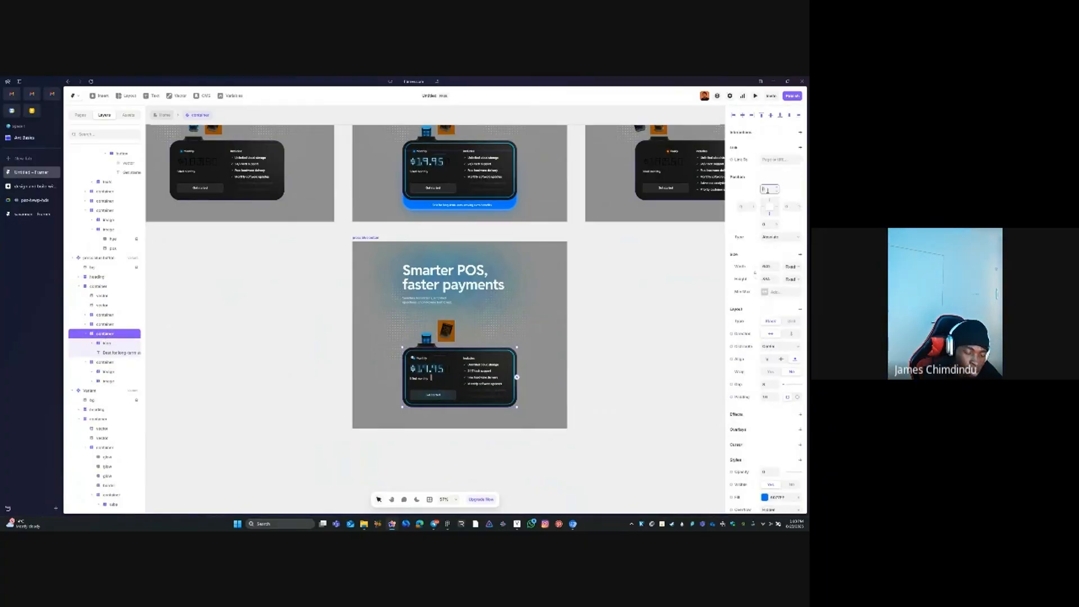
pyautogui.press('Tab')
pyautogui.click(769, 213)
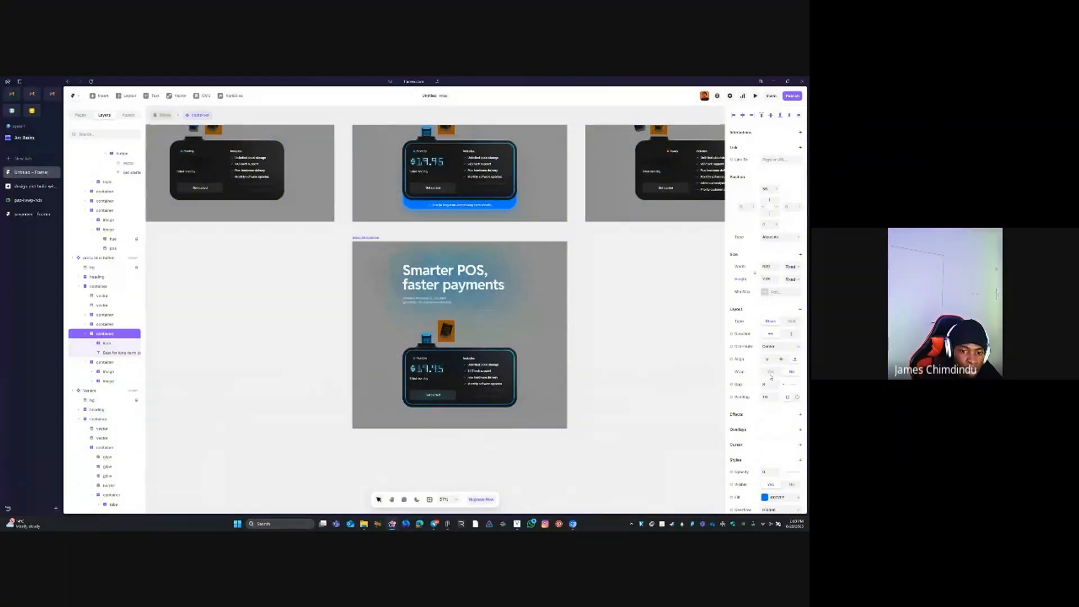
pyautogui.scroll(-3, 772, 413)
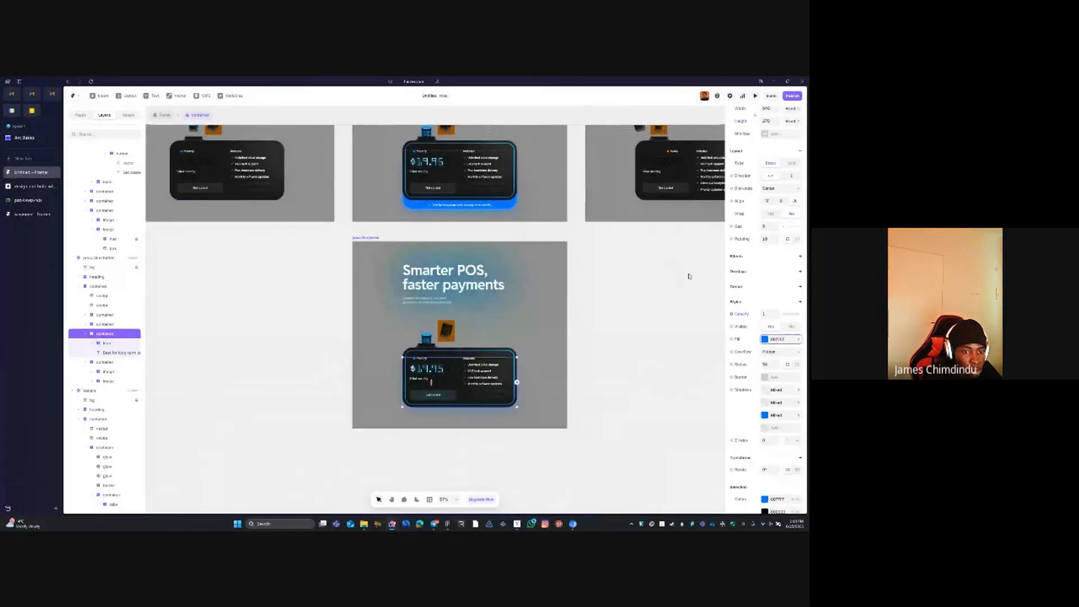
pyautogui.scroll(3, 787, 182)
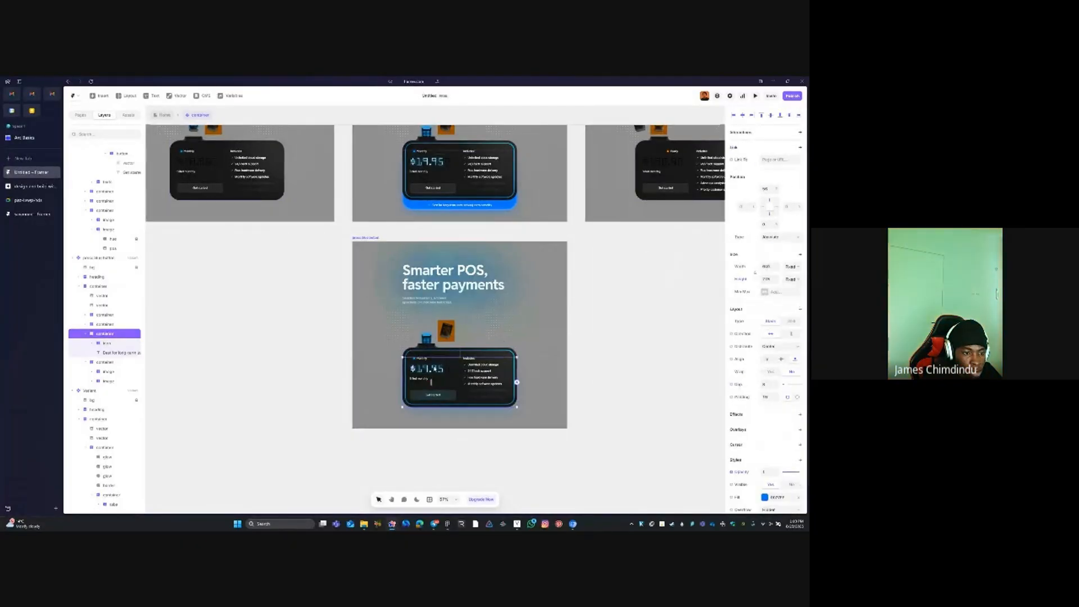
# Undo the last opacity, pin and offset changes to the blue banner container in the lower pressed blue variant
pyautogui.click(650, 335)
pyautogui.hotkey('ctrl', 'z')
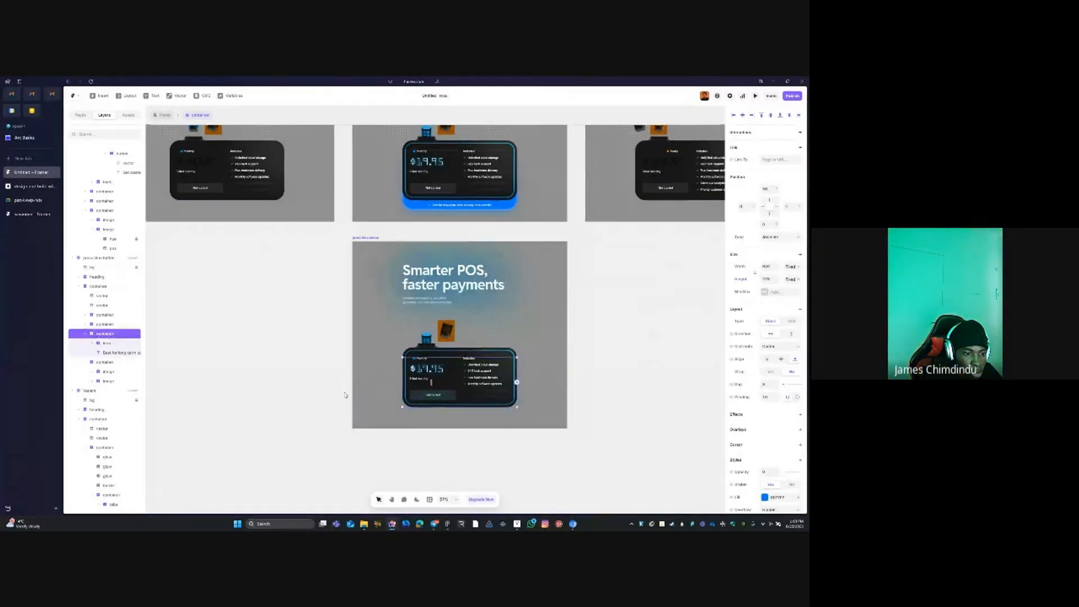
pyautogui.click(619, 303)
pyautogui.hotkey('ctrl', 'z')
pyautogui.hotkey('ctrl', 'z')
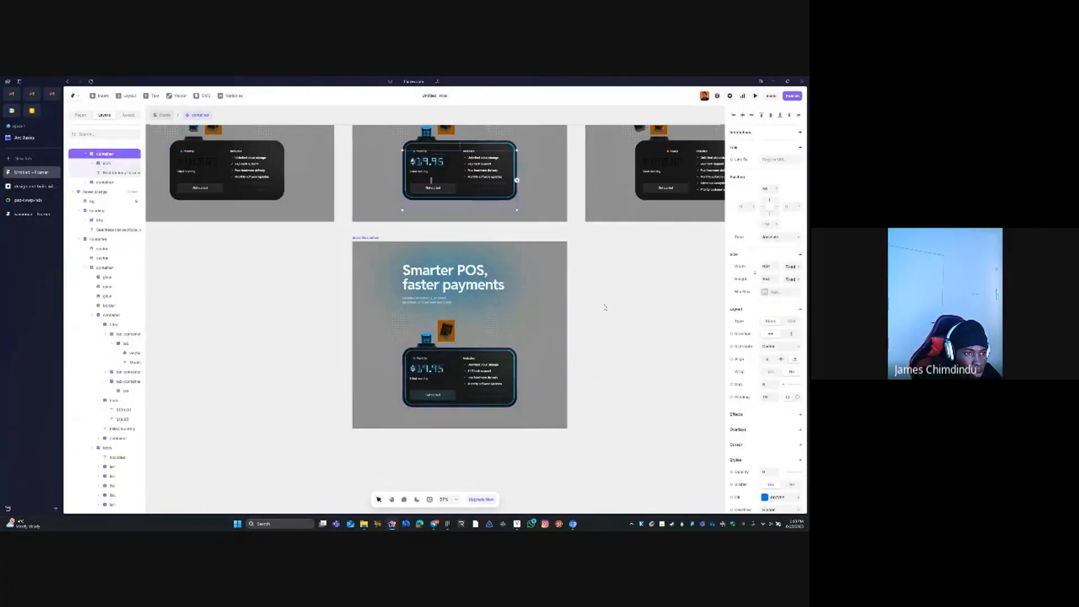
pyautogui.hotkey('ctrl', 'z')
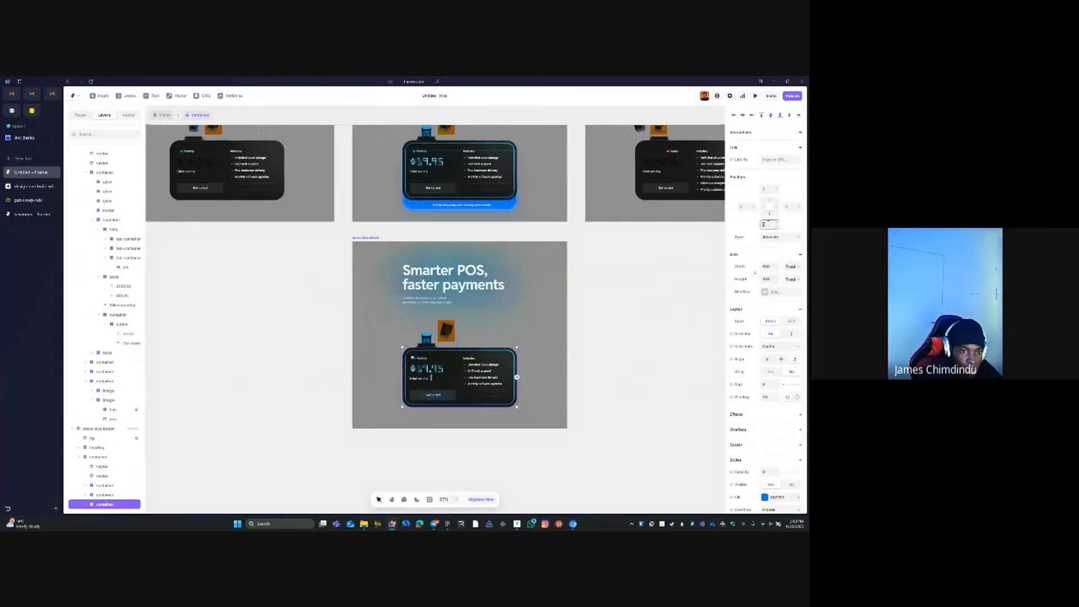
# Give the lower pressed blue variant's blue banner container a negative bottom offset and set its opacity to 1
pyautogui.press('Tab')
pyautogui.click(767, 225)
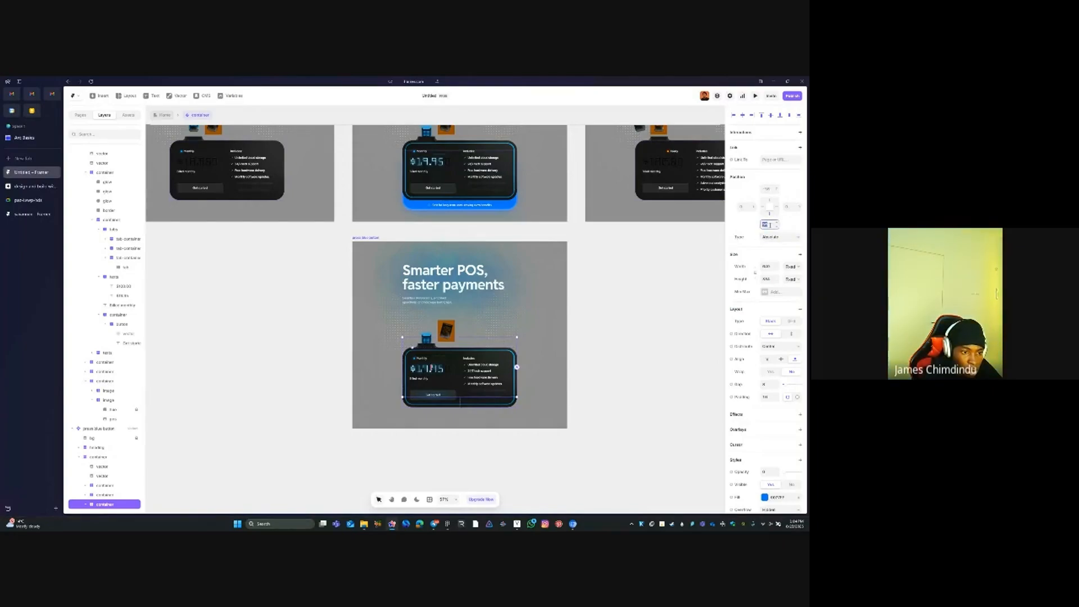
pyautogui.press('Tab')
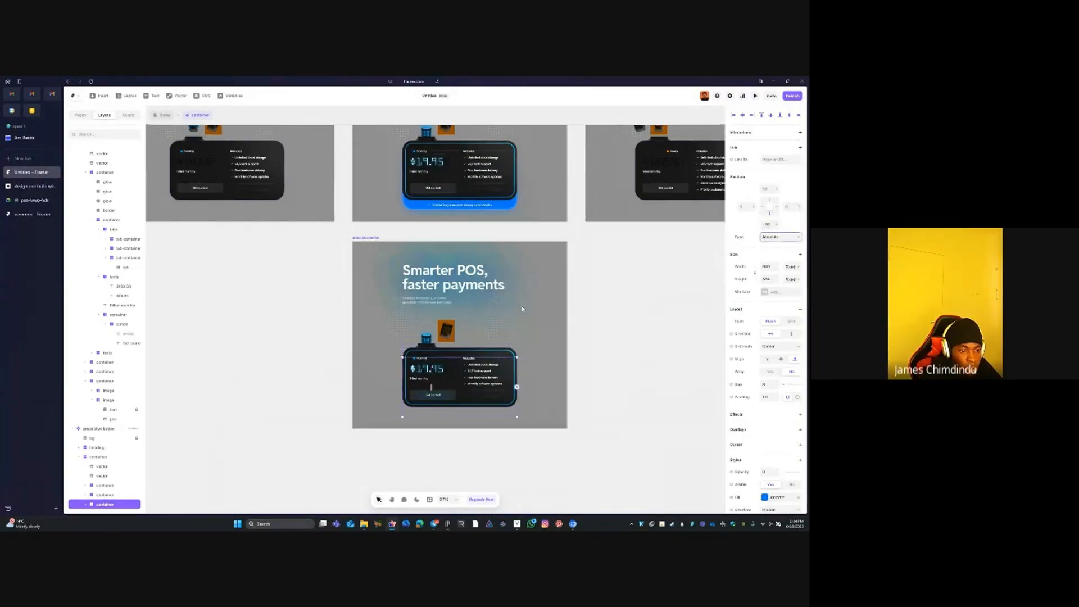
pyautogui.click(768, 472)
pyautogui.write('1')
pyautogui.press('Tab')
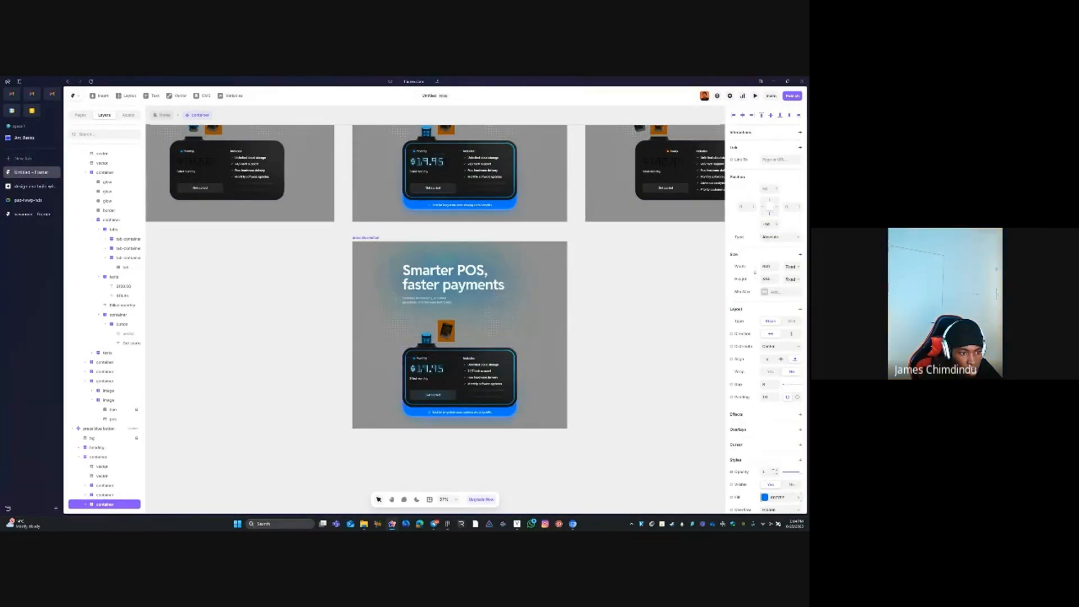
# Inspect the upper pressed blue variant's banner container and compare the banners of both pressed blue variants up close
pyautogui.click(497, 200)
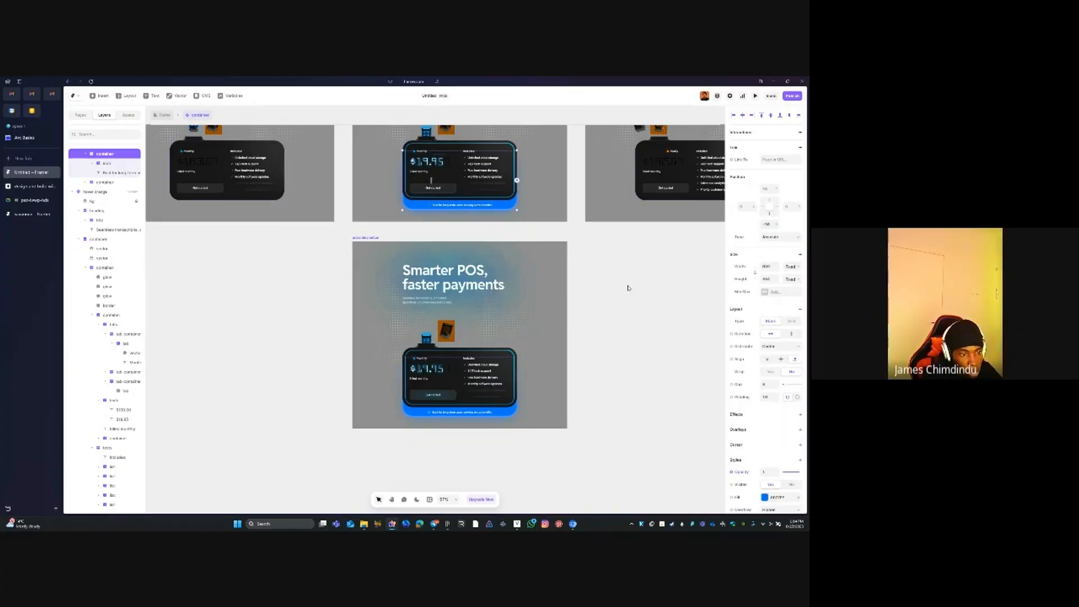
pyautogui.click(607, 310)
pyautogui.scroll(5, 448, 430)
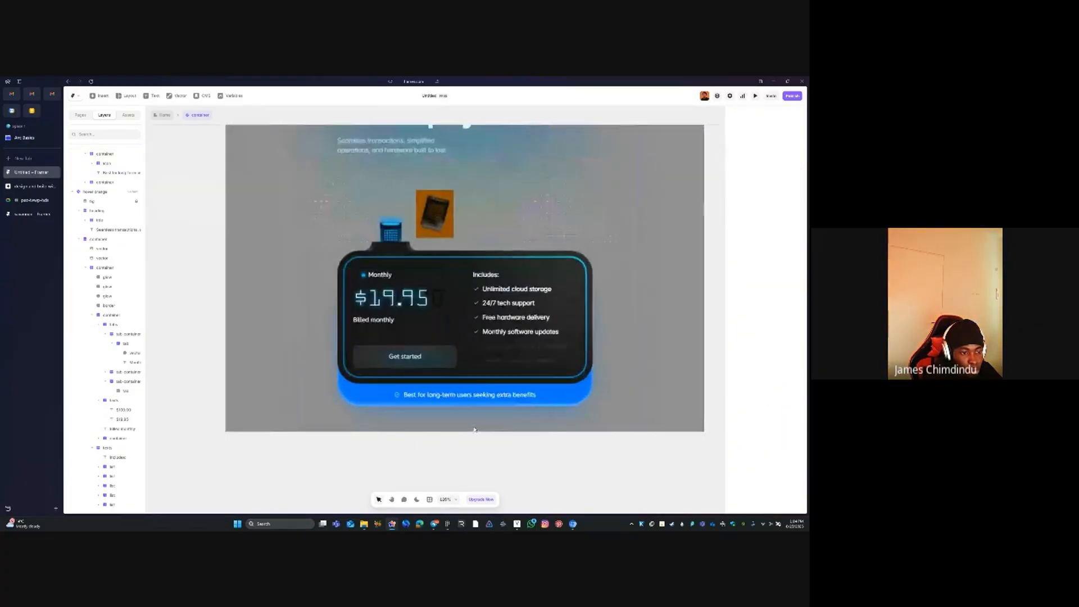
pyautogui.scroll(-2, 448, 430)
pyautogui.scroll(-2, 428, 396)
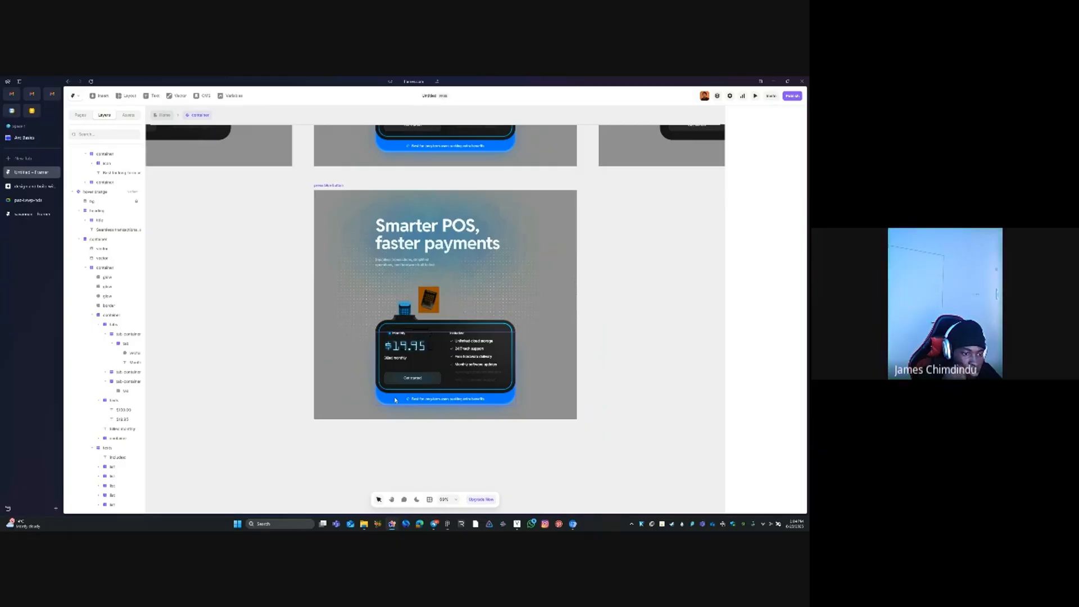
# In the primary variant, pin the blue banner container to the card's top edge in addition to its bottom edge
pyautogui.scroll(-3, 404, 394)
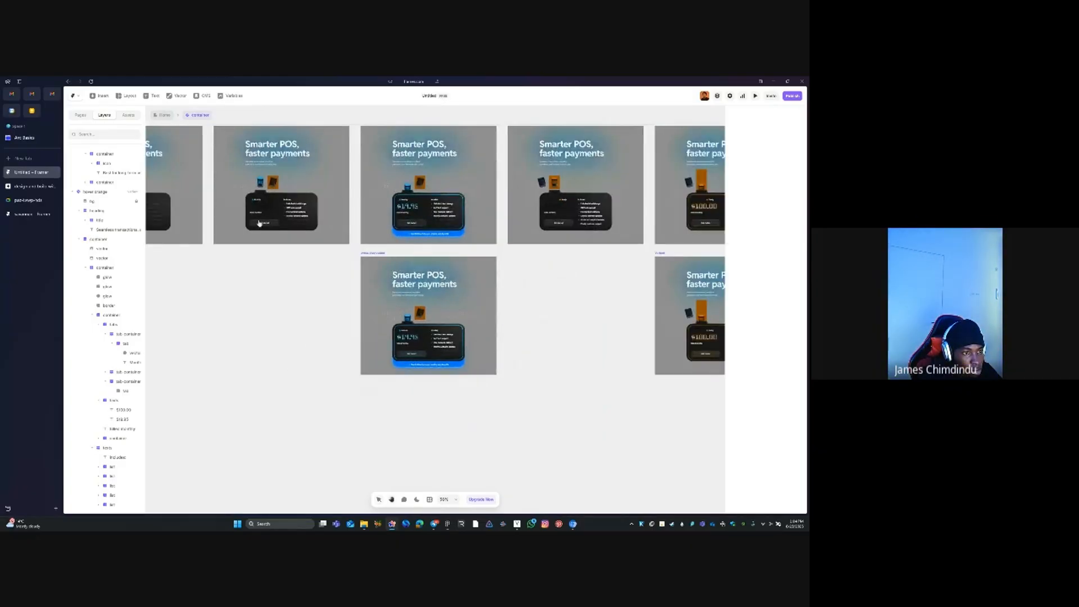
pyautogui.moveTo(259, 223); pyautogui.dragTo(712, 327)
pyautogui.scroll(4, 593, 302)
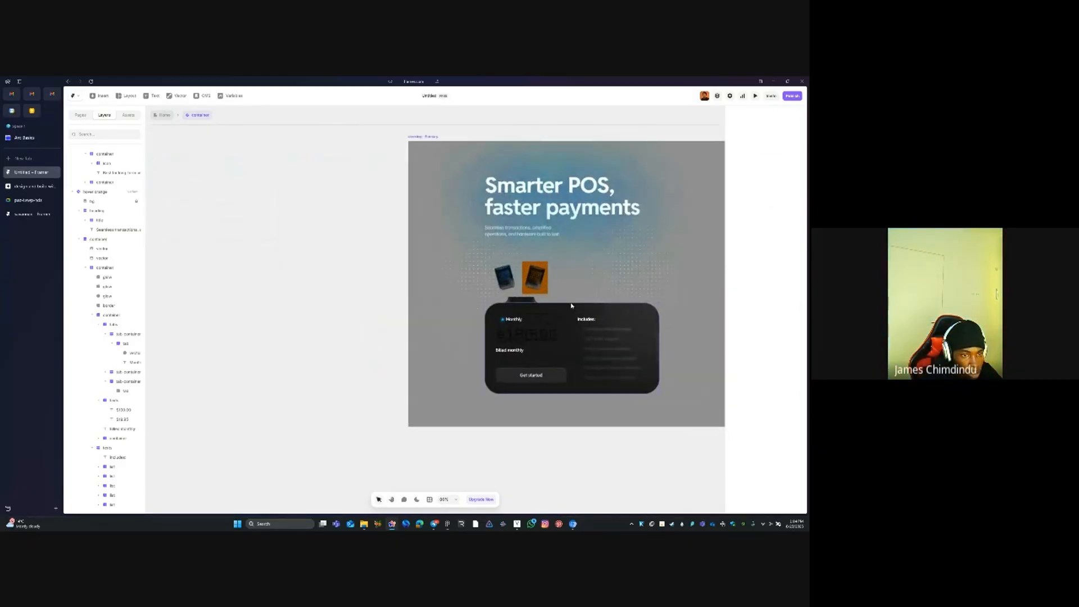
pyautogui.click(571, 305)
pyautogui.click(86, 154)
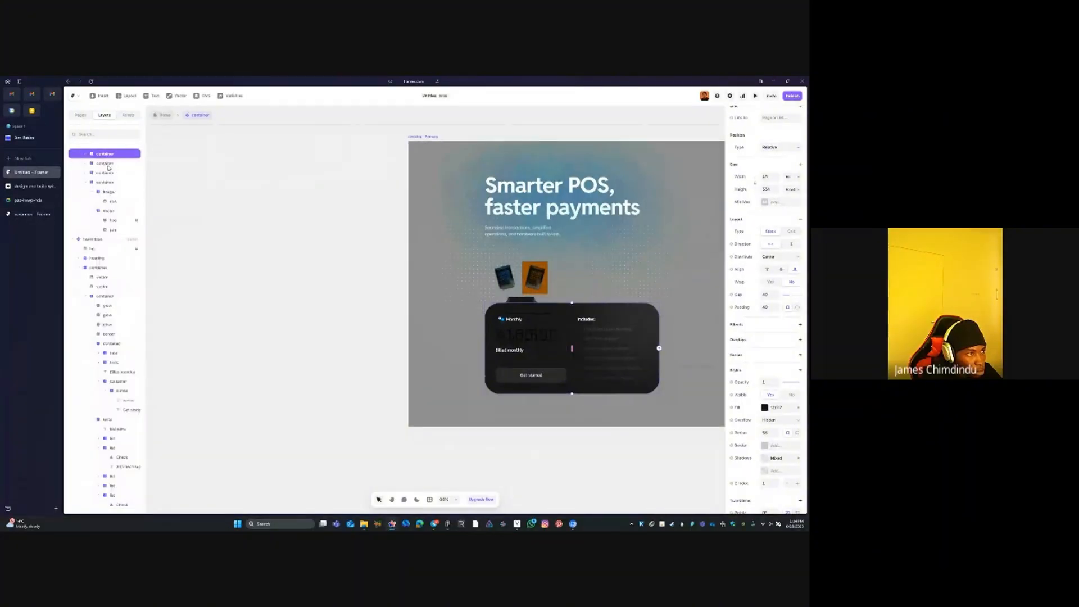
pyautogui.click(109, 183)
pyautogui.click(111, 173)
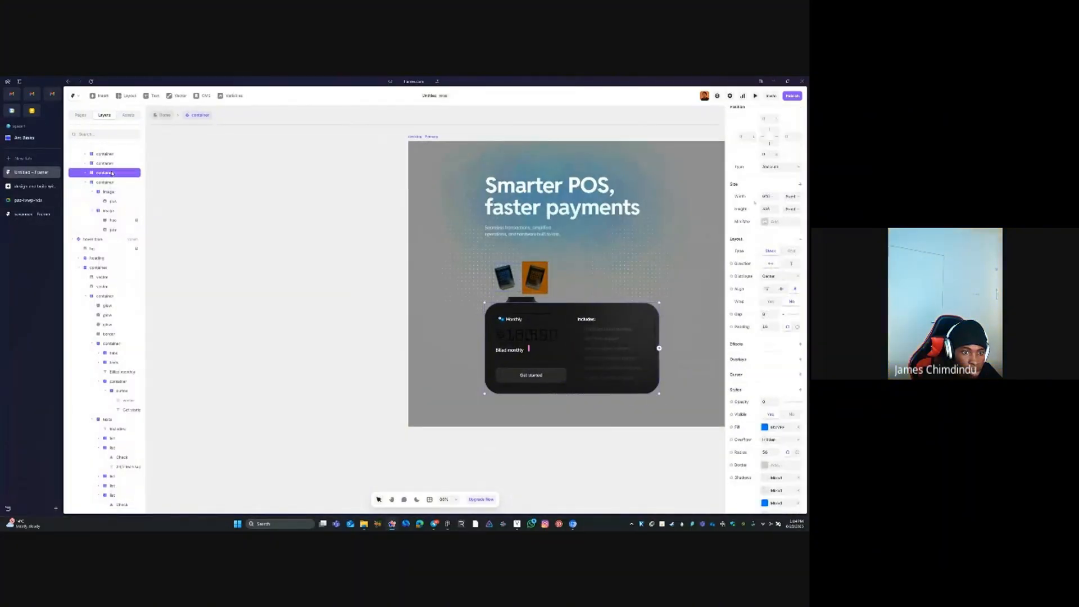
pyautogui.click(767, 207)
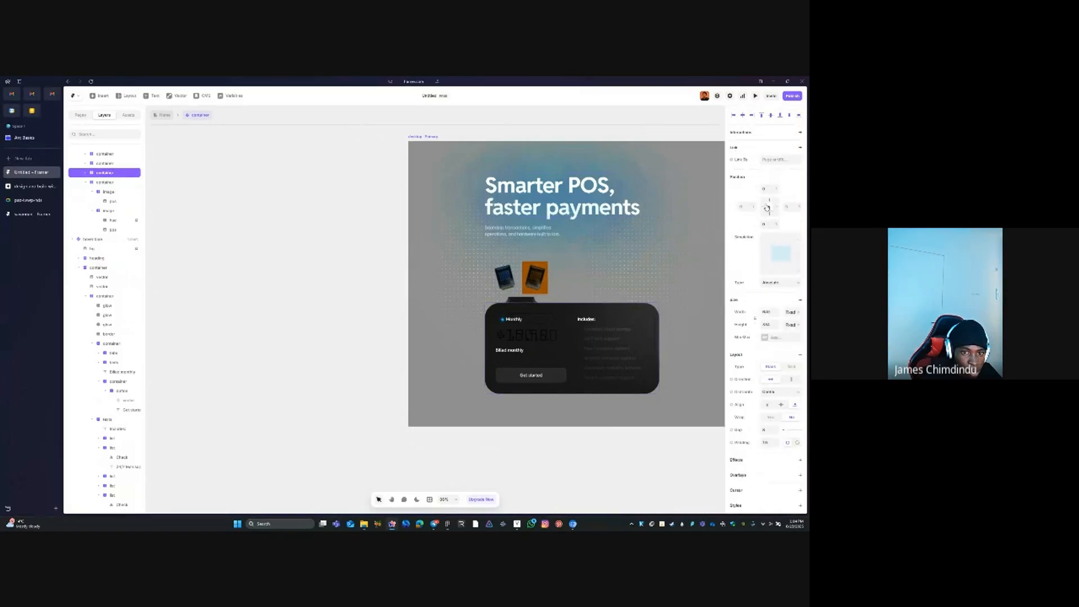
# Check the placement settings of the primary variant's device images container and of its orange banner container
pyautogui.click(105, 182)
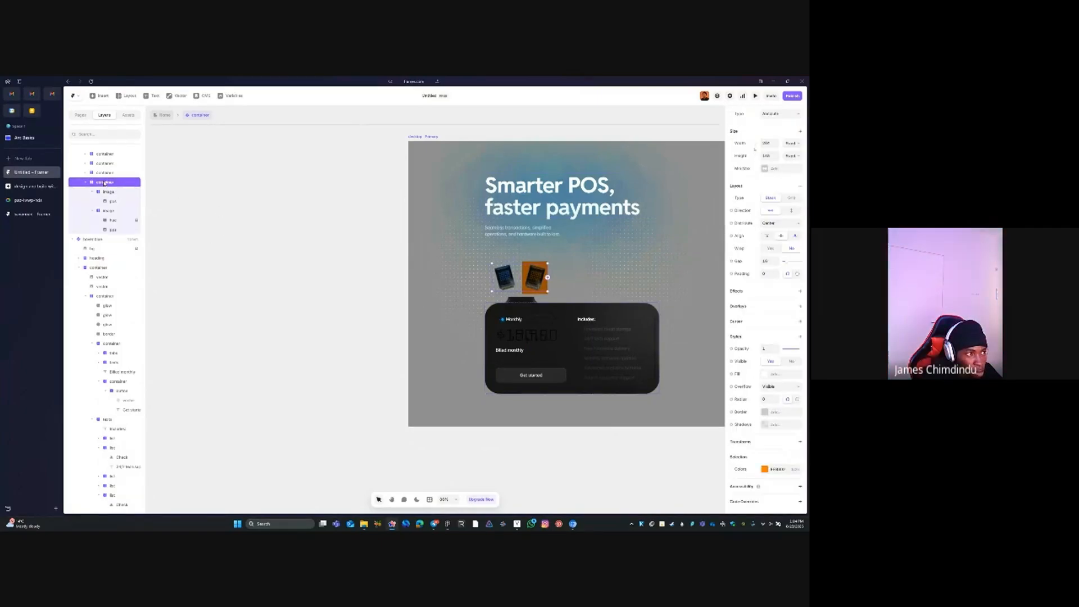
pyautogui.scroll(3, 778, 191)
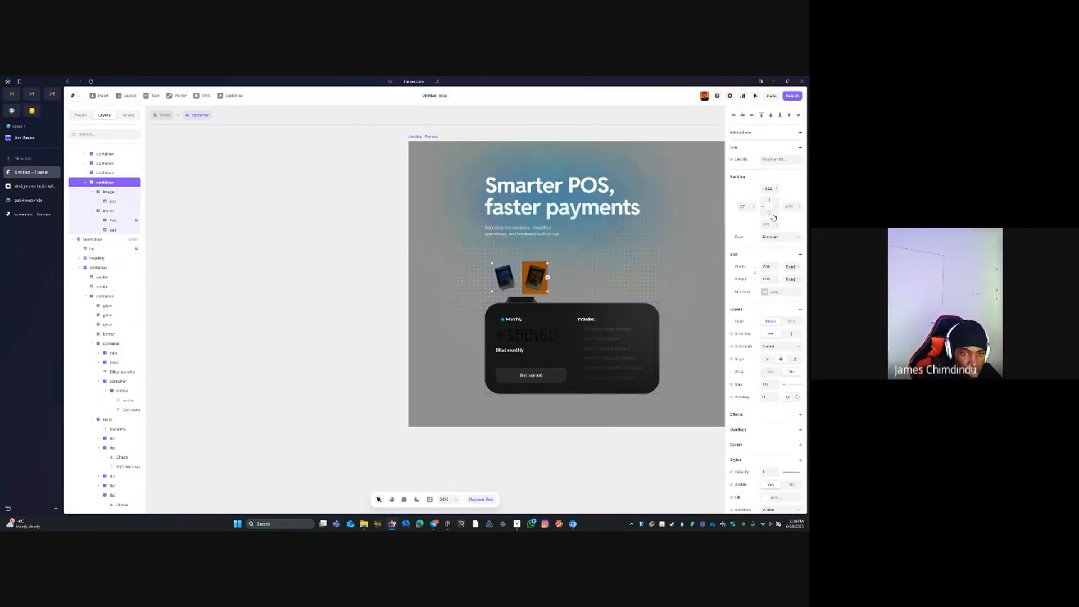
pyautogui.click(110, 164)
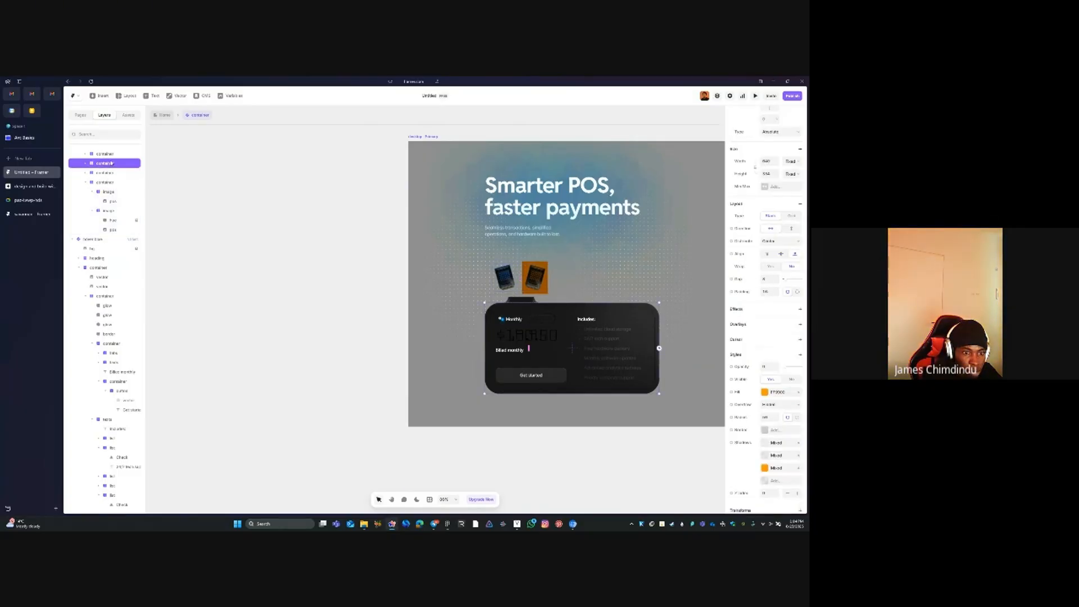
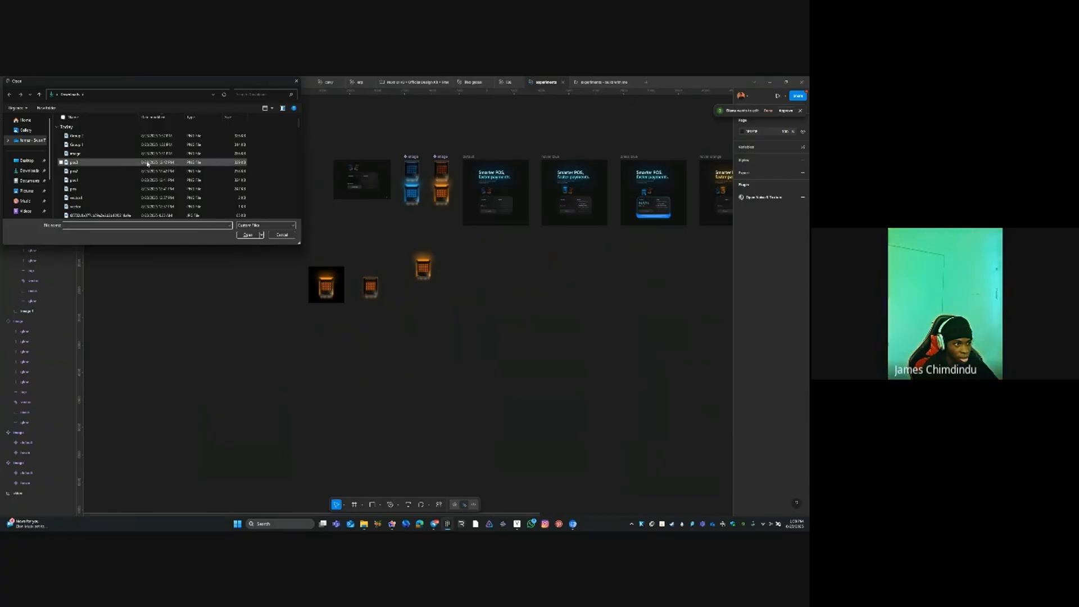
# Place the glowing blue device image from the Downloads folder on the empty Figma canvas below the design frames
pyautogui.doubleClick(148, 162)
pyautogui.click(505, 355)
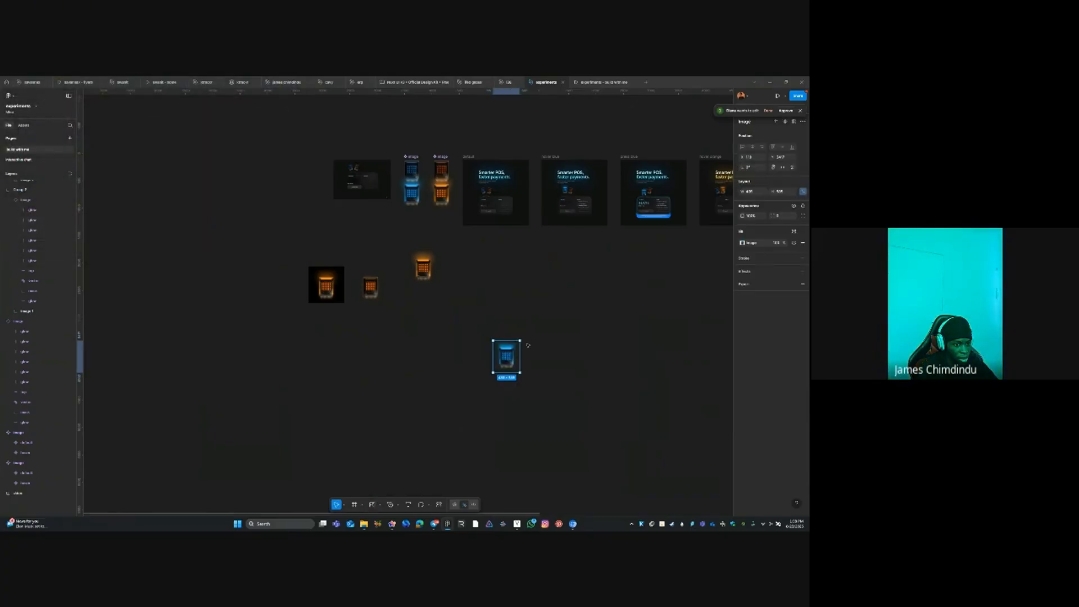
pyautogui.click(529, 345)
pyautogui.press('z')
pyautogui.moveTo(487, 332); pyautogui.dragTo(555, 398)
# Find the Photopea plugin and open the placed blue device image in it
pyautogui.click(367, 285)
pyautogui.hotkey('ctrl', 'k')
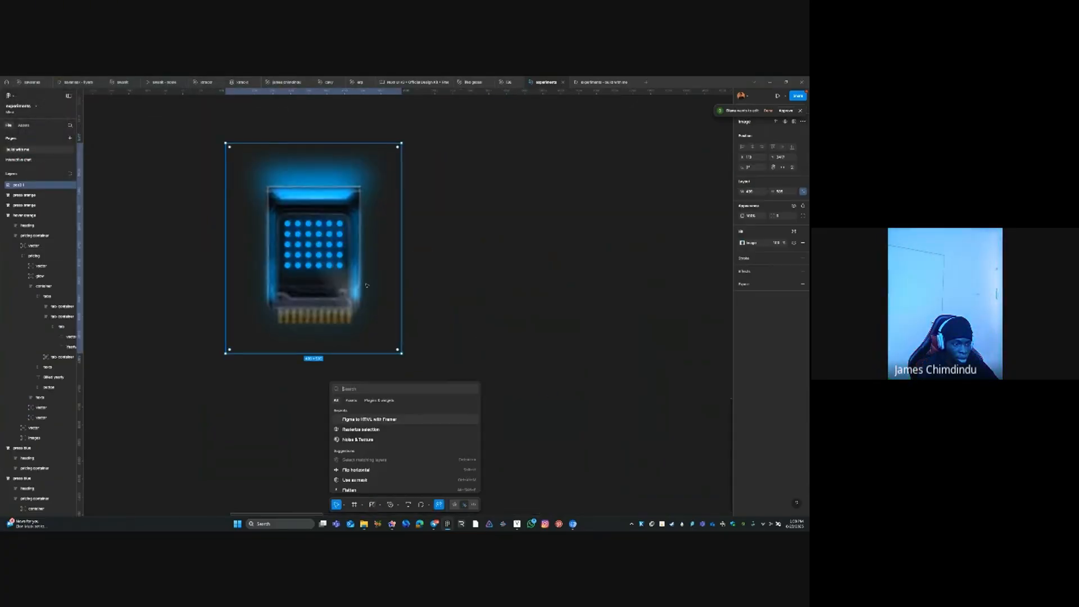
pyautogui.write('photyo')
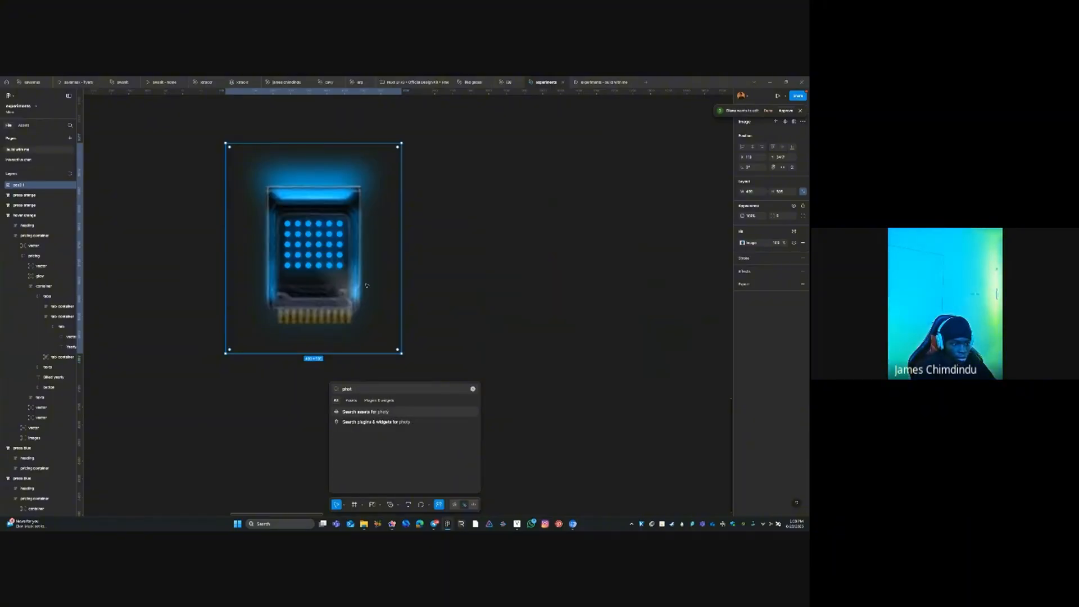
pyautogui.press('Return')
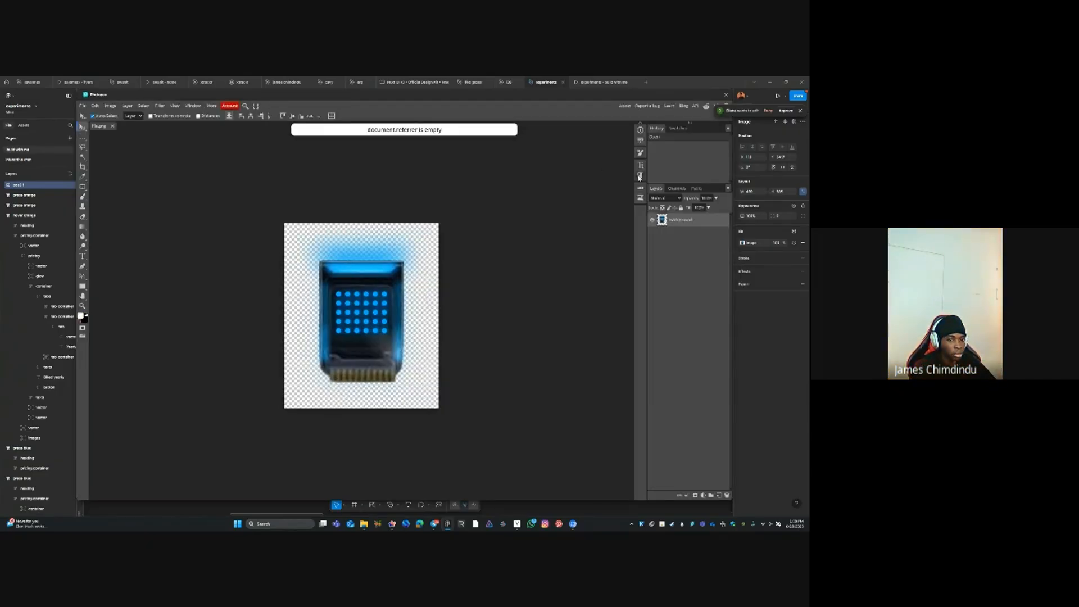
# Add a new layer above the blue device image and fill it with black
pyautogui.click(717, 495)
pyautogui.hotkey('ctrl', 'BackSpace')
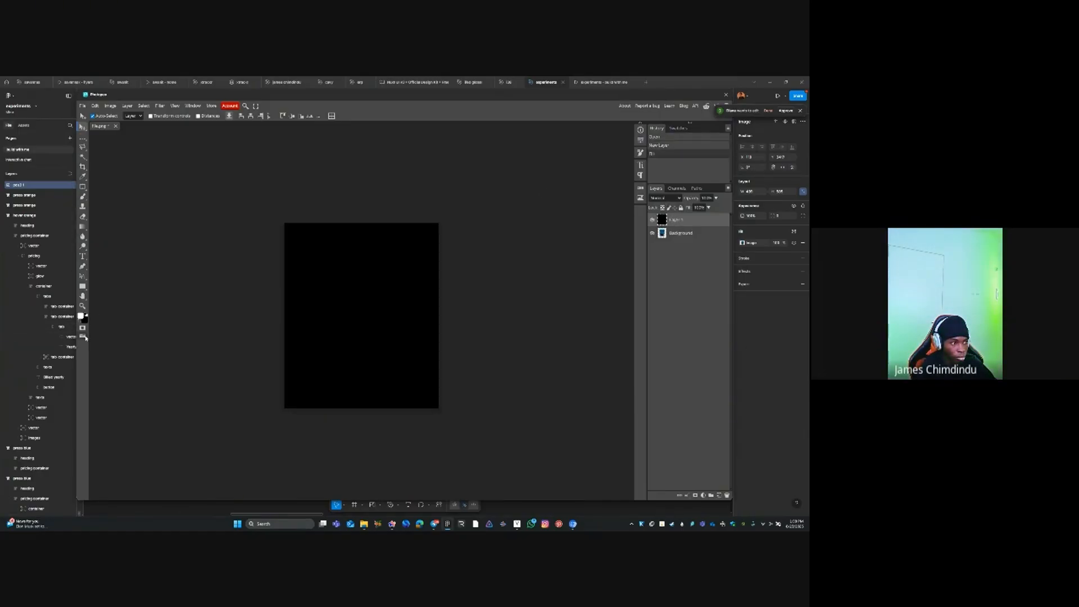
# Open the background colour for editing and try to enter a hex value by hand
pyautogui.click(86, 319)
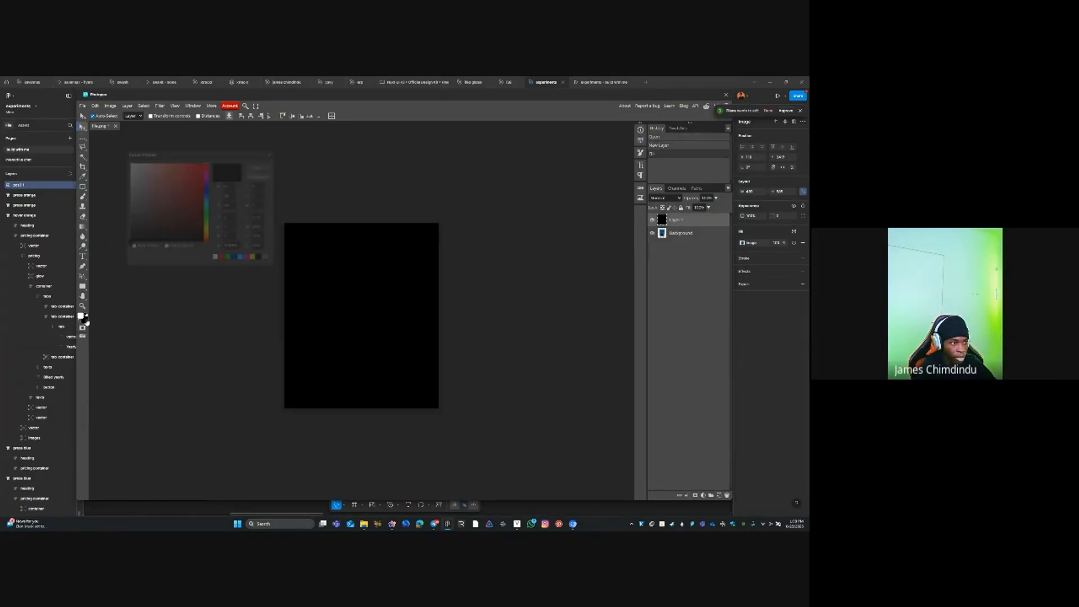
pyautogui.doubleClick(232, 247)
pyautogui.write('f')
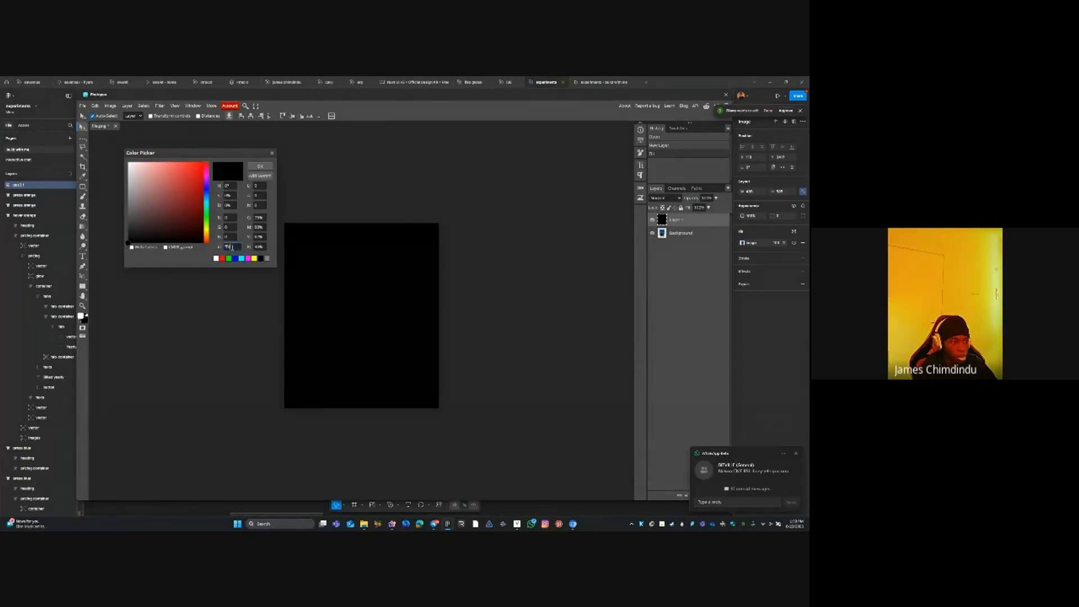
pyautogui.write('8')
pyautogui.press('Tab')
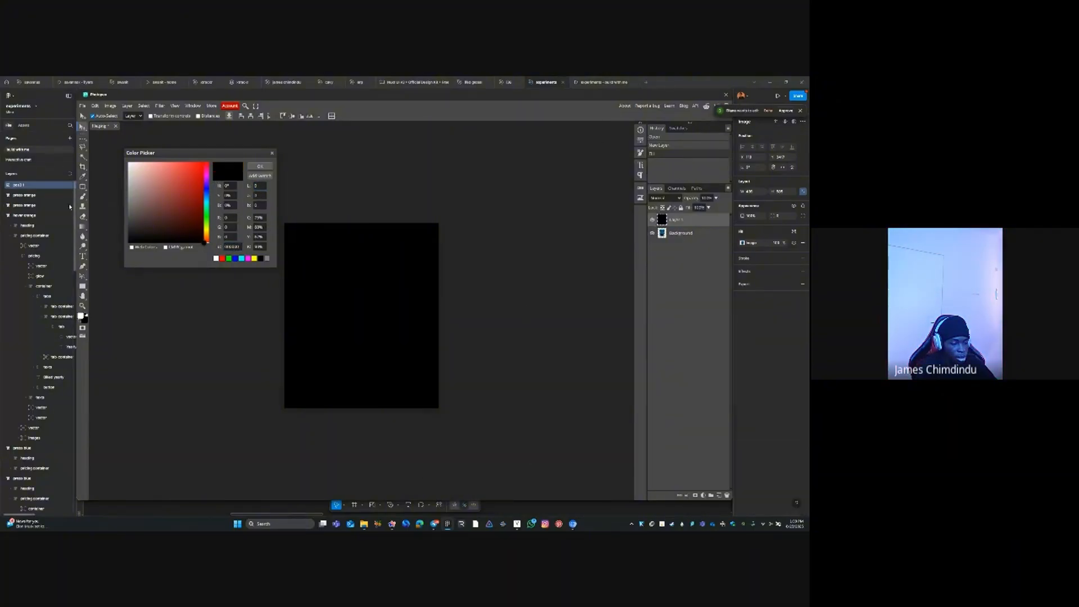
# Switch to Framer, open the pricing component from the desktop breakpoint and inspect the primary variant's orange device image
pyautogui.click(398, 528)
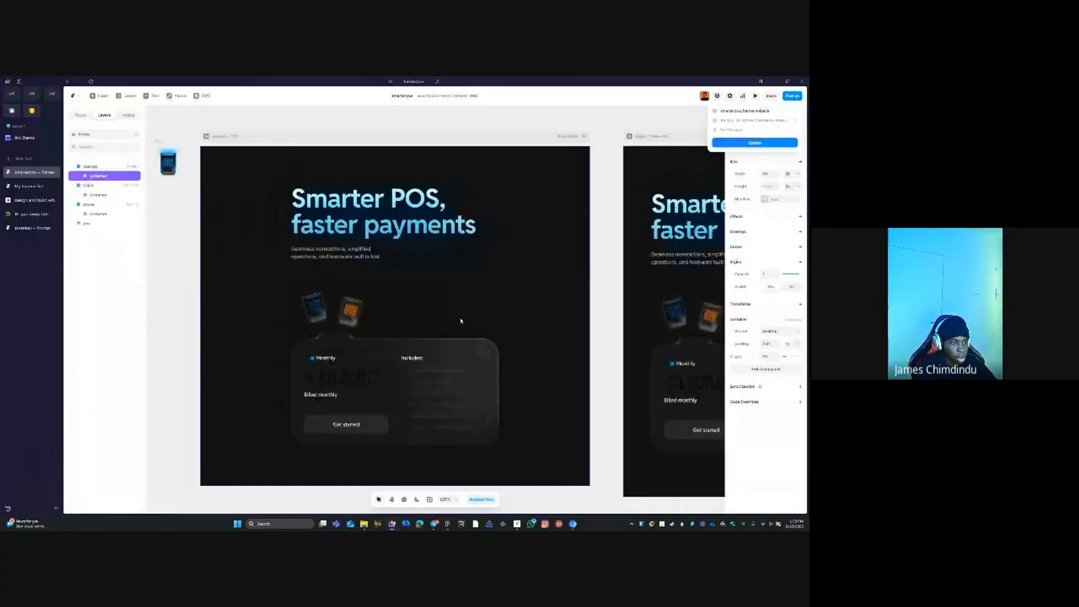
pyautogui.click(322, 304)
pyautogui.click(236, 136)
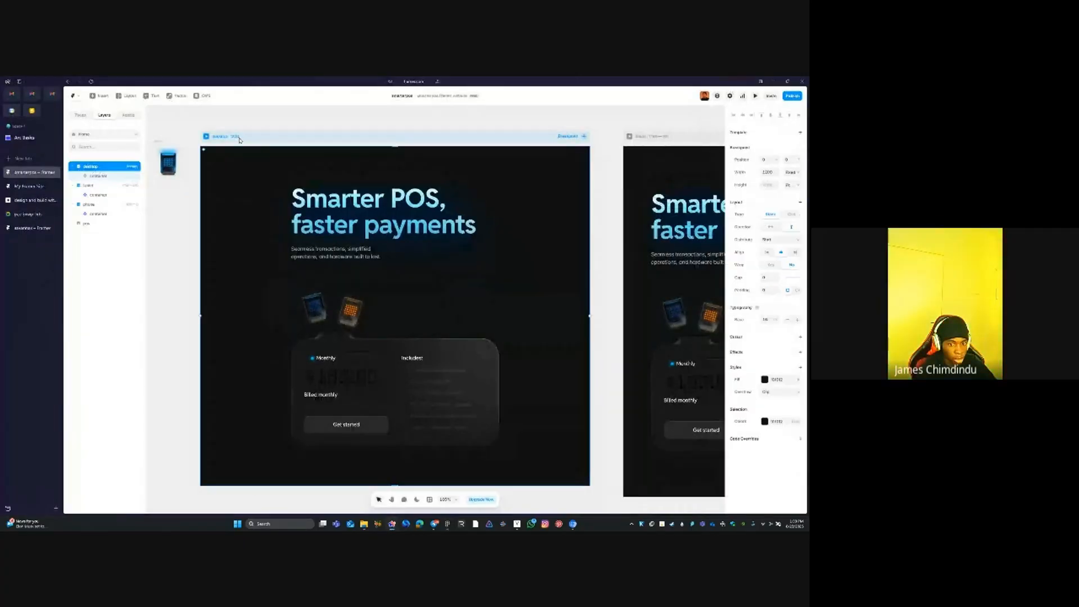
pyautogui.doubleClick(349, 296)
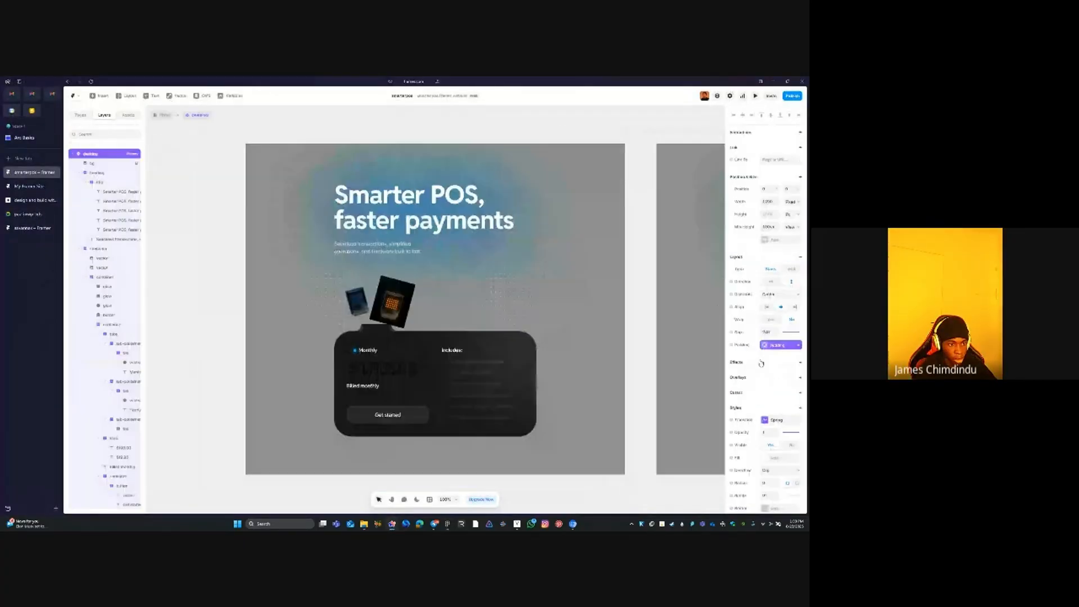
pyautogui.keyDown('ctrl'); pyautogui.click(406, 303); pyautogui.keyUp('ctrl')
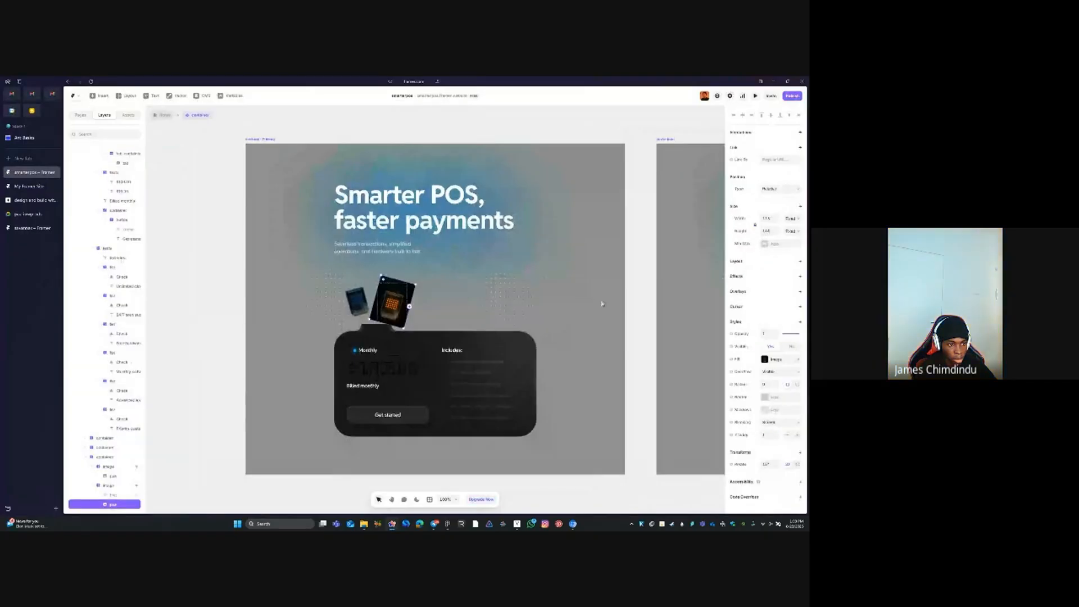
pyautogui.click(638, 304)
# Copy the hex colour of the orange heading text shadow in the pressed orange variant
pyautogui.scroll(-5, 251, 293)
pyautogui.moveTo(697, 222); pyautogui.dragTo(407, 215)
pyautogui.keyDown('ctrl'); pyautogui.click(398, 227); pyautogui.keyUp('ctrl')
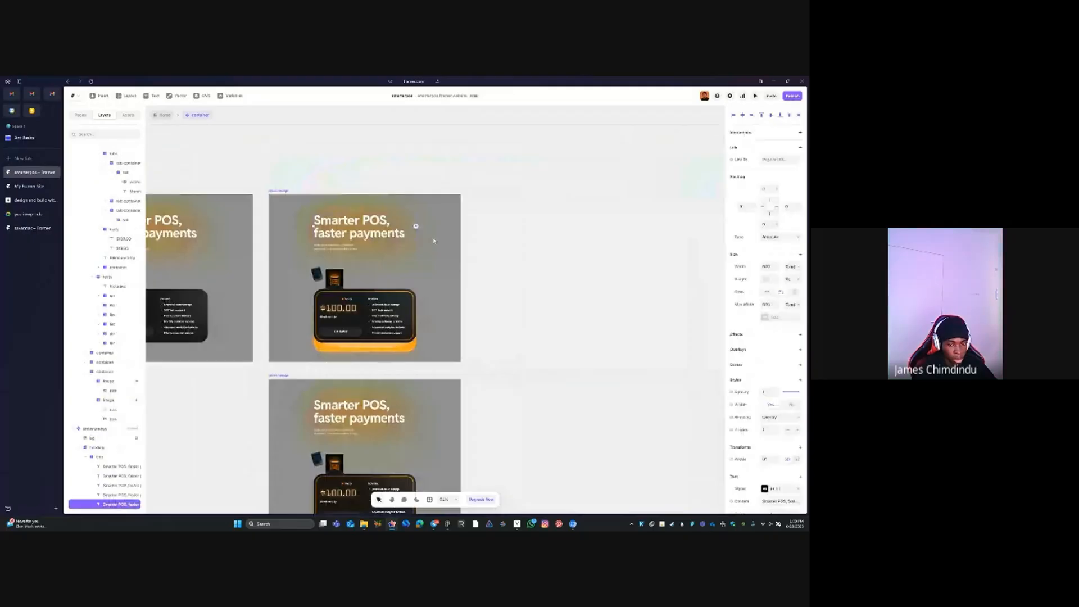
pyautogui.scroll(-2, 757, 439)
pyautogui.click(764, 442)
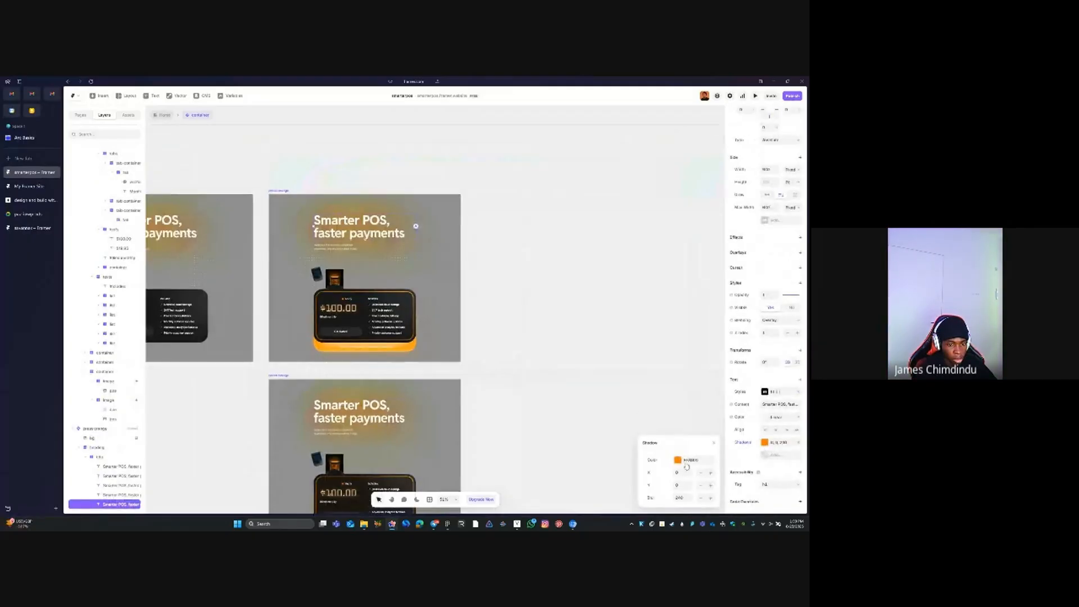
pyautogui.click(686, 463)
pyautogui.click(568, 490)
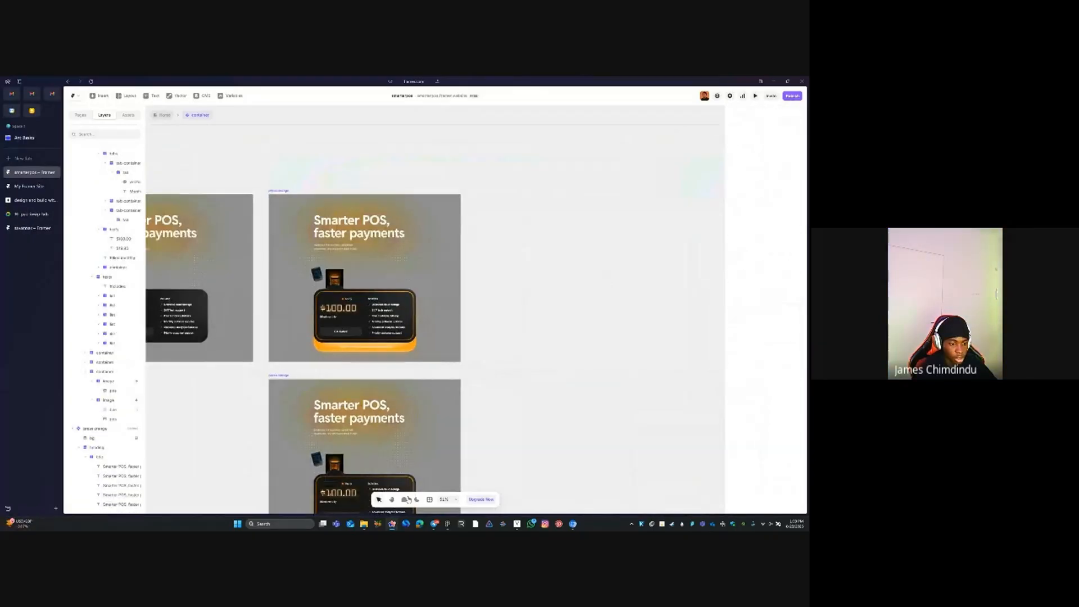
# Switch back to Photopea in Figma and set the background colour to the copied orange hex value
pyautogui.click(448, 524)
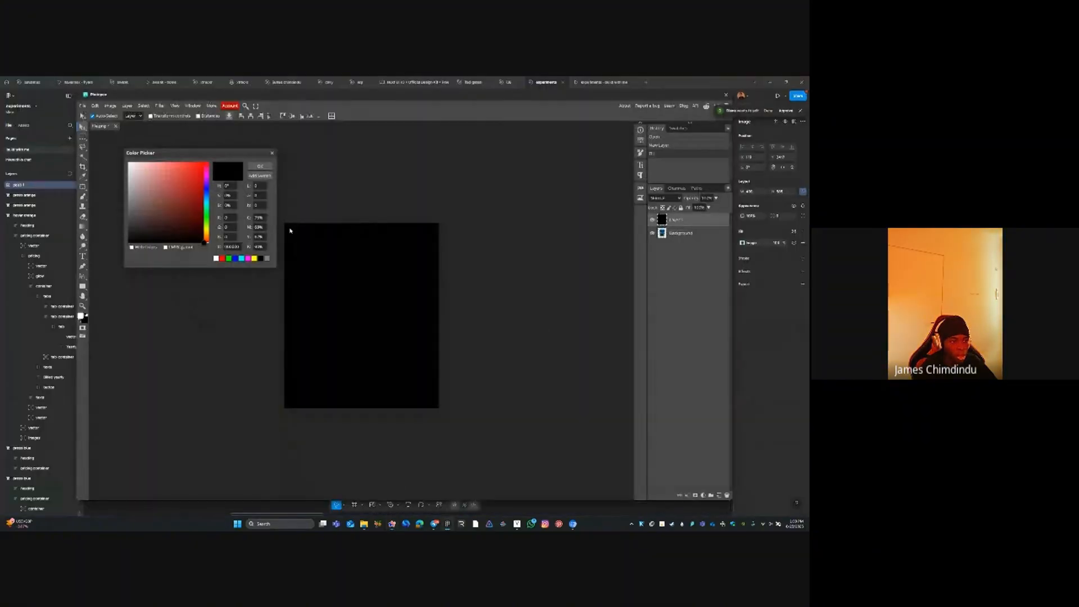
pyautogui.doubleClick(232, 246)
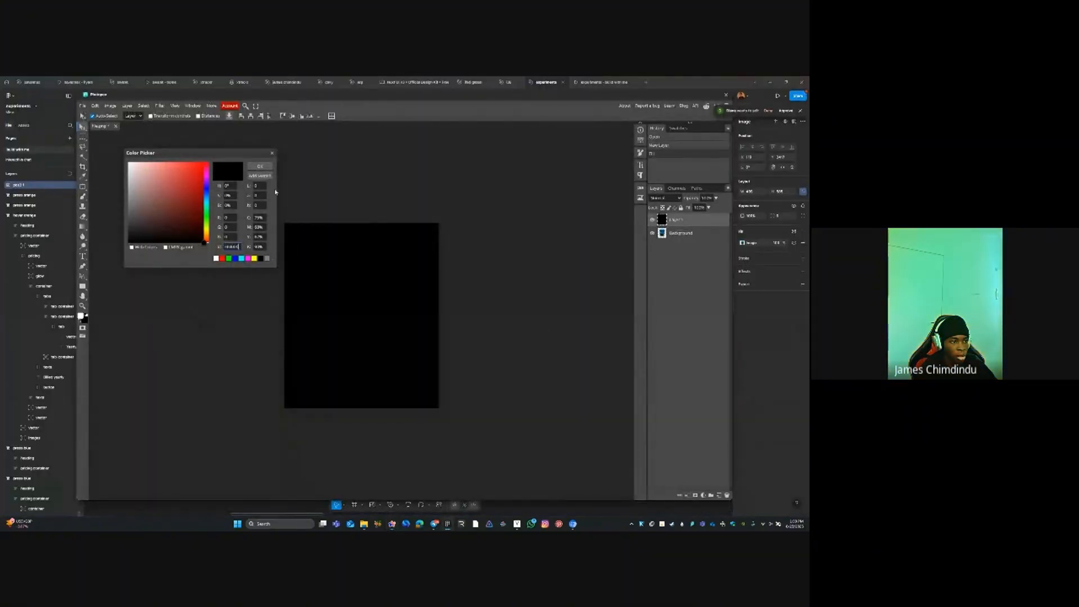
pyautogui.hotkey('ctrl', 'v')
pyautogui.click(260, 168)
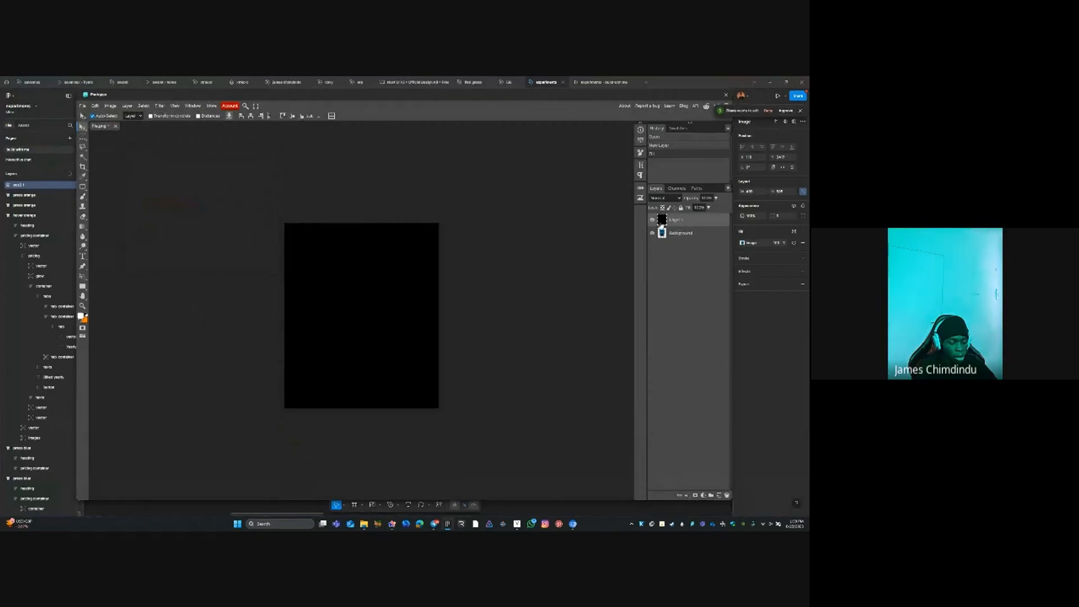
# Fill the layer above the blue device with the orange colour and set its blend mode to Hue
pyautogui.hotkey('alt', 'BackSpace')
pyautogui.click(679, 199)
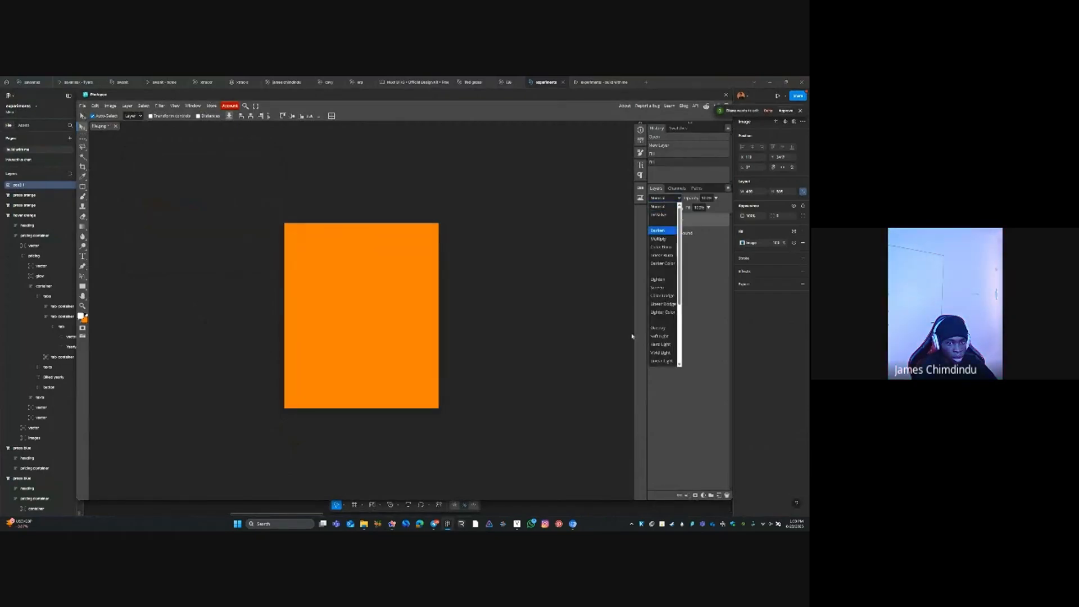
pyautogui.click(664, 339)
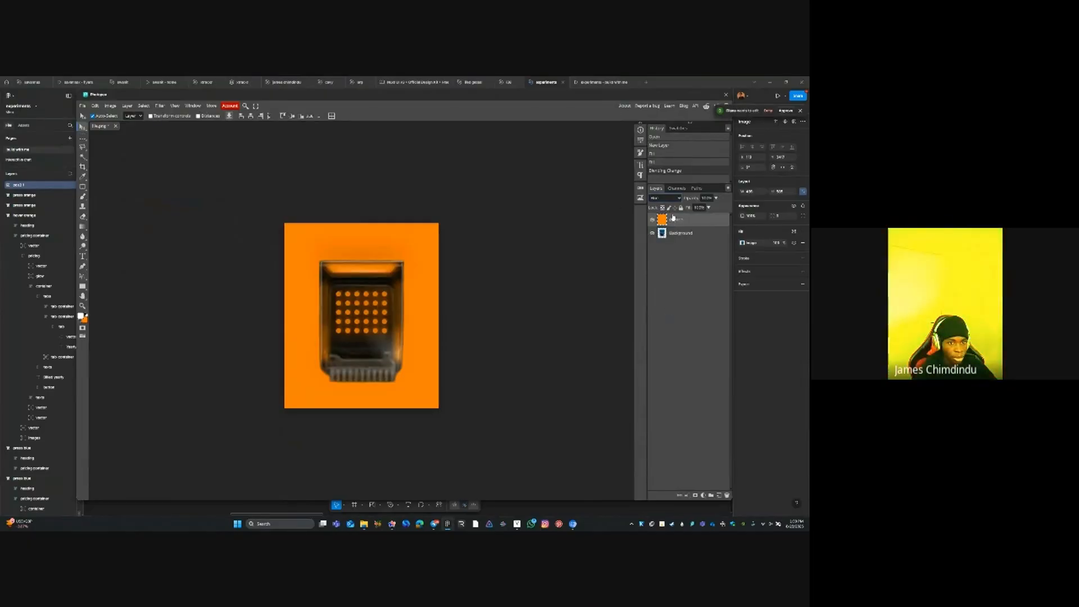
# Clip the orange layer to the device image with a clipping mask and clear the pixel selection
pyautogui.keyDown('ctrl'); pyautogui.click(663, 233); pyautogui.keyUp('ctrl')
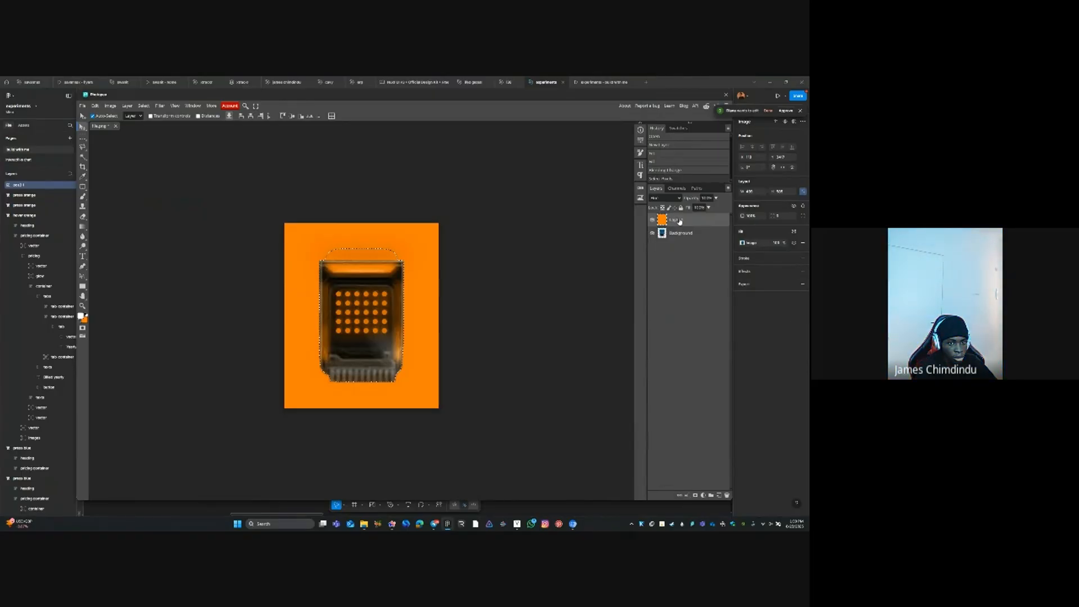
pyautogui.click(680, 232)
pyautogui.click(679, 224)
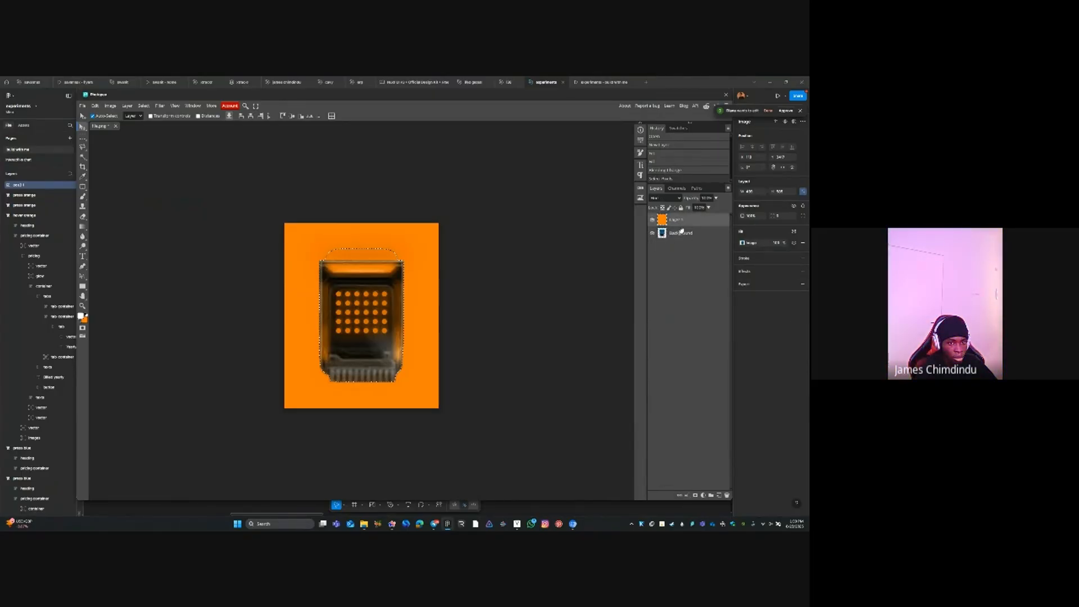
pyautogui.rightClick(679, 223)
pyautogui.click(691, 345)
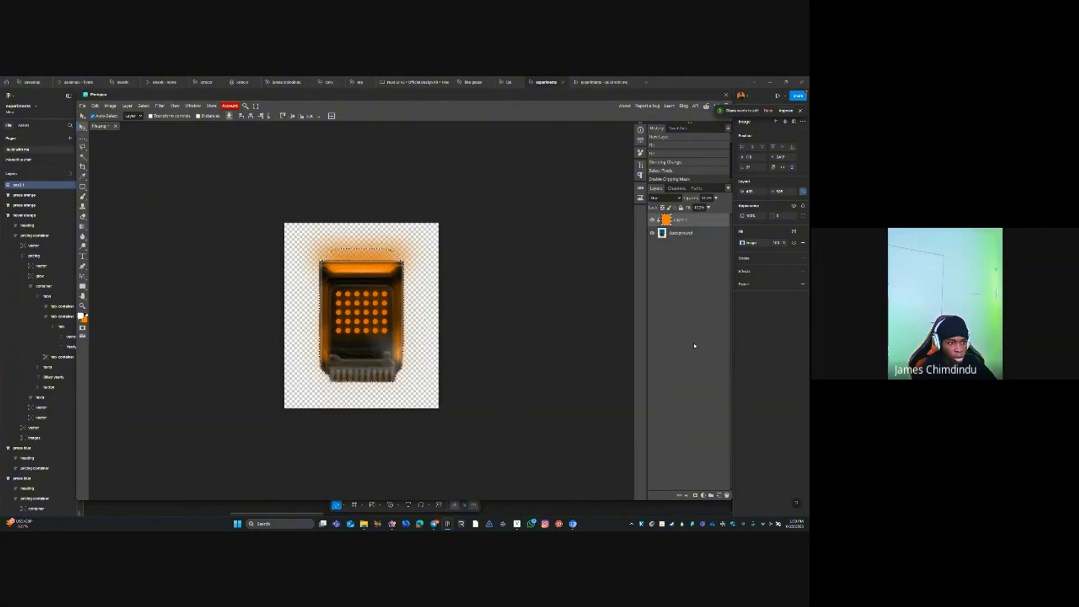
pyautogui.hotkey('ctrl', 'd')
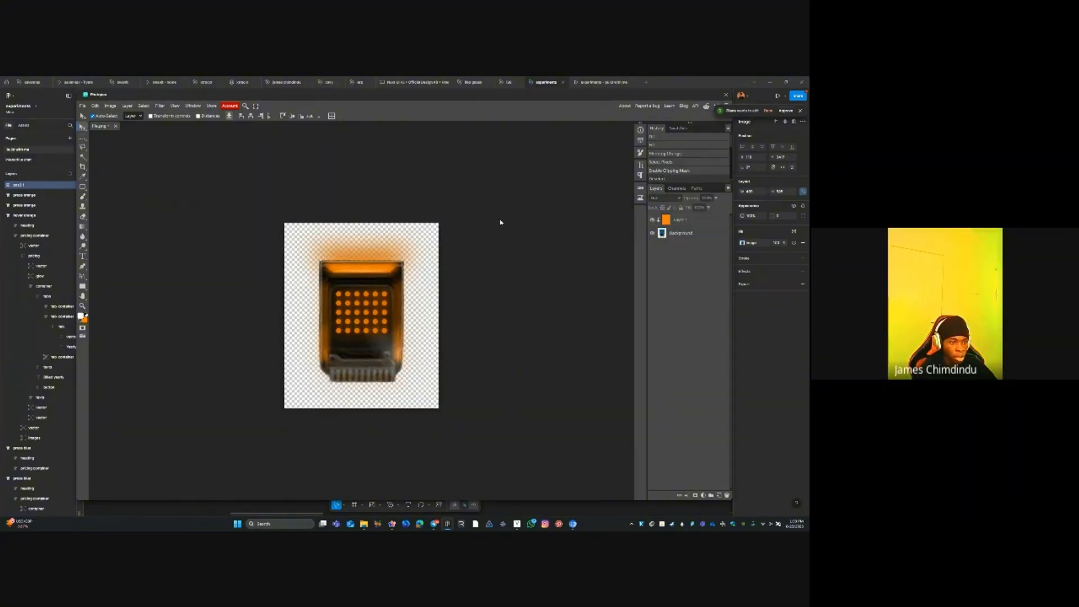
# Save the recoloured device back to Figma, close Photopea and move the image to a clear spot on the canvas
pyautogui.hotkey('ctrl', 's')
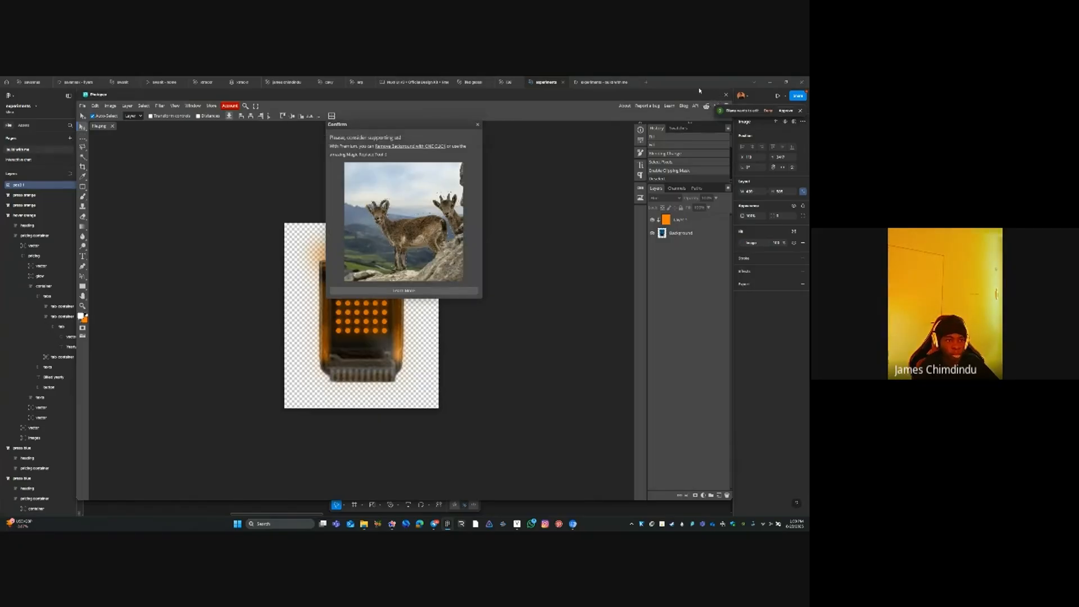
pyautogui.click(725, 95)
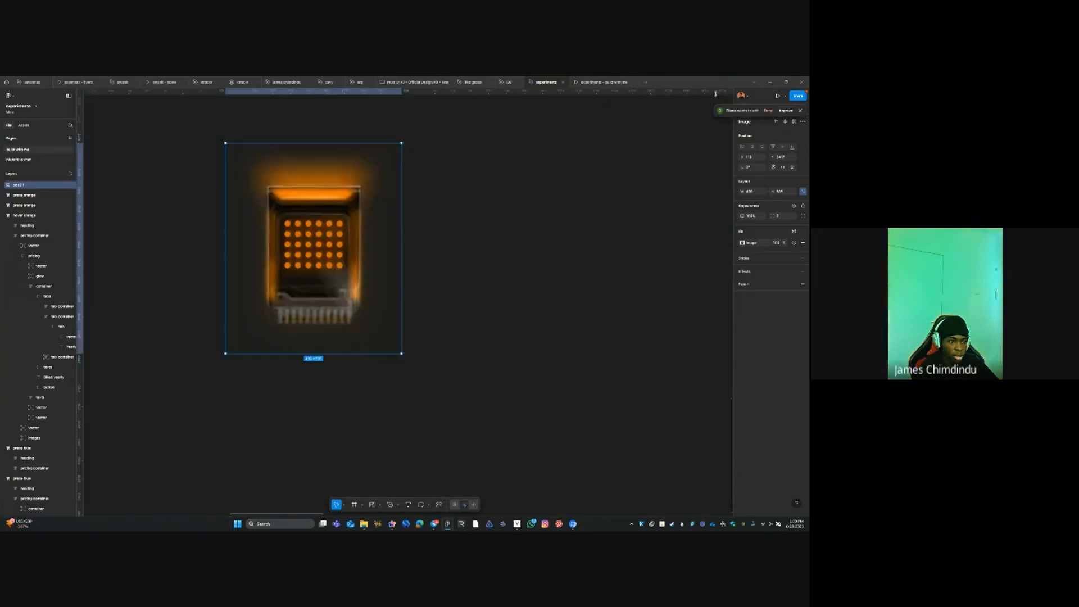
pyautogui.click(499, 325)
pyautogui.click(356, 252)
pyautogui.moveTo(355, 251); pyautogui.dragTo(488, 336)
# Export the recoloured glowing orange device image as a PNG to the Downloads folder
pyautogui.scroll(-3, 322, 238)
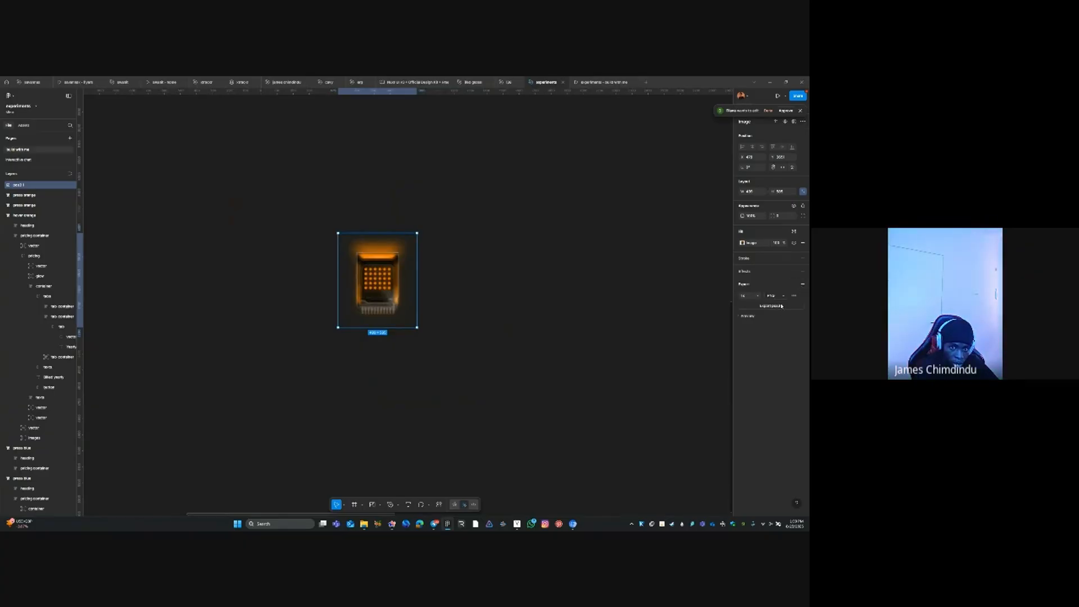
pyautogui.click(780, 306)
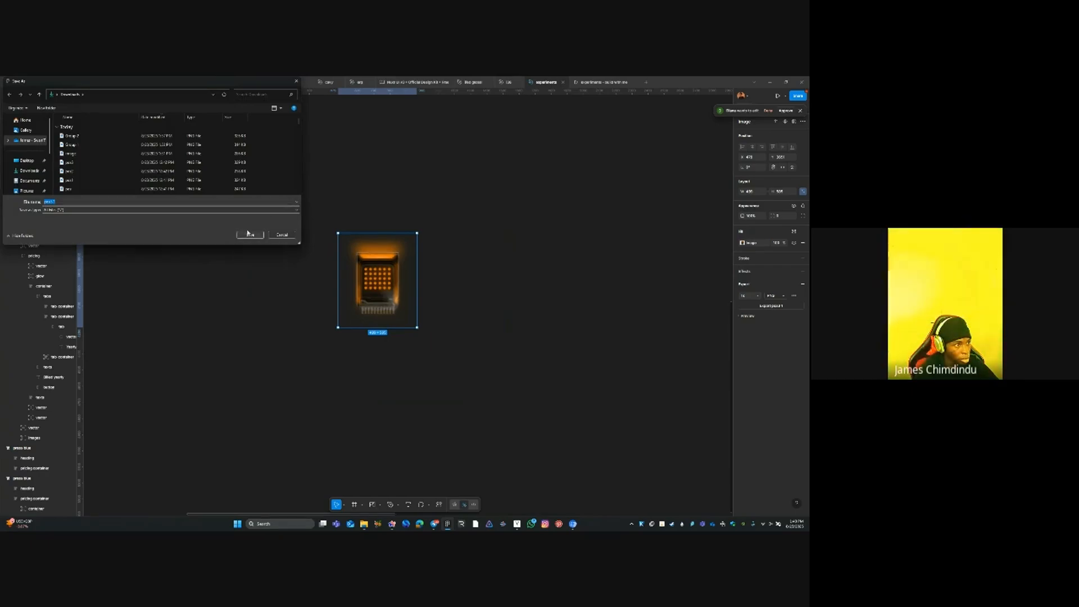
pyautogui.click(247, 235)
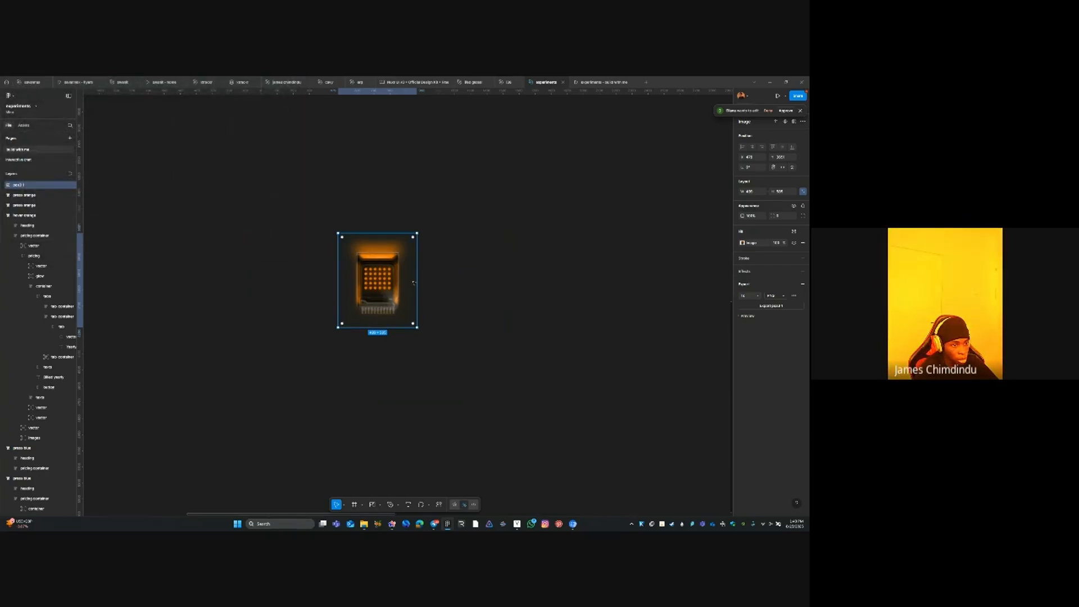
# Shift the dim orange device group slightly and compare the recoloured image with the other orange devices on the canvas
pyautogui.keyDown('ctrl'); pyautogui.scroll(-10, 413, 283); pyautogui.keyUp('ctrl')
pyautogui.click(227, 209)
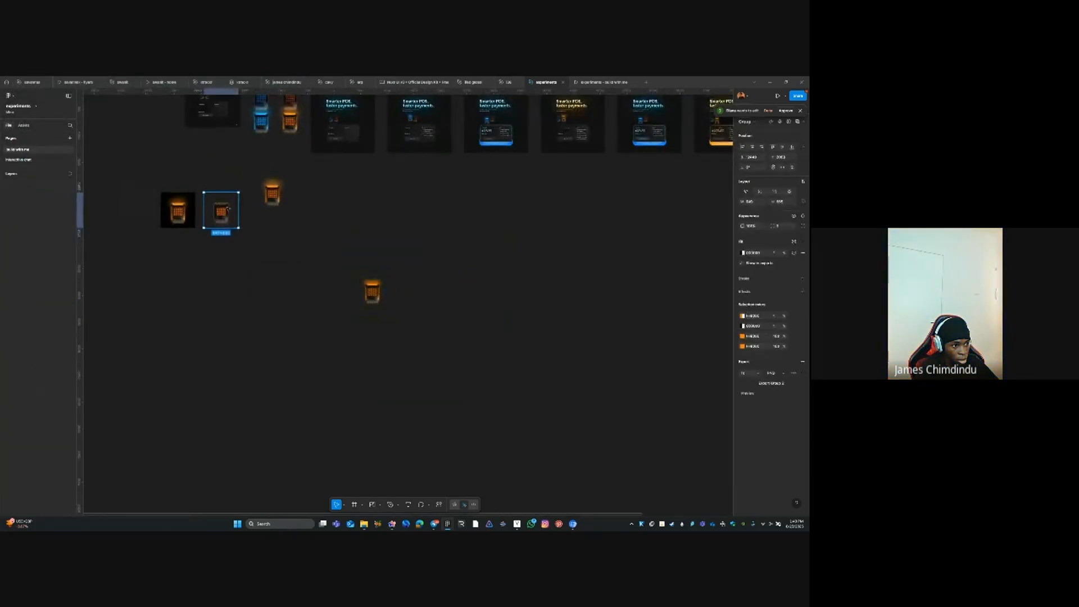
pyautogui.moveTo(228, 209); pyautogui.dragTo(236, 214)
pyautogui.click(272, 194)
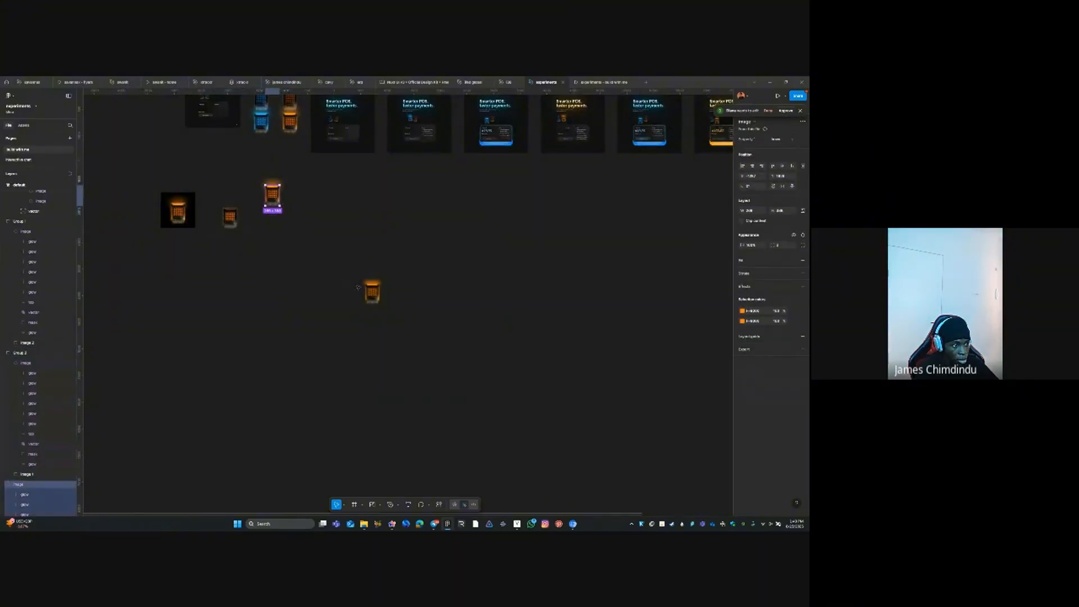
pyautogui.keyDown('ctrl'); pyautogui.scroll(3, 358, 285); pyautogui.keyUp('ctrl')
pyautogui.click(384, 275)
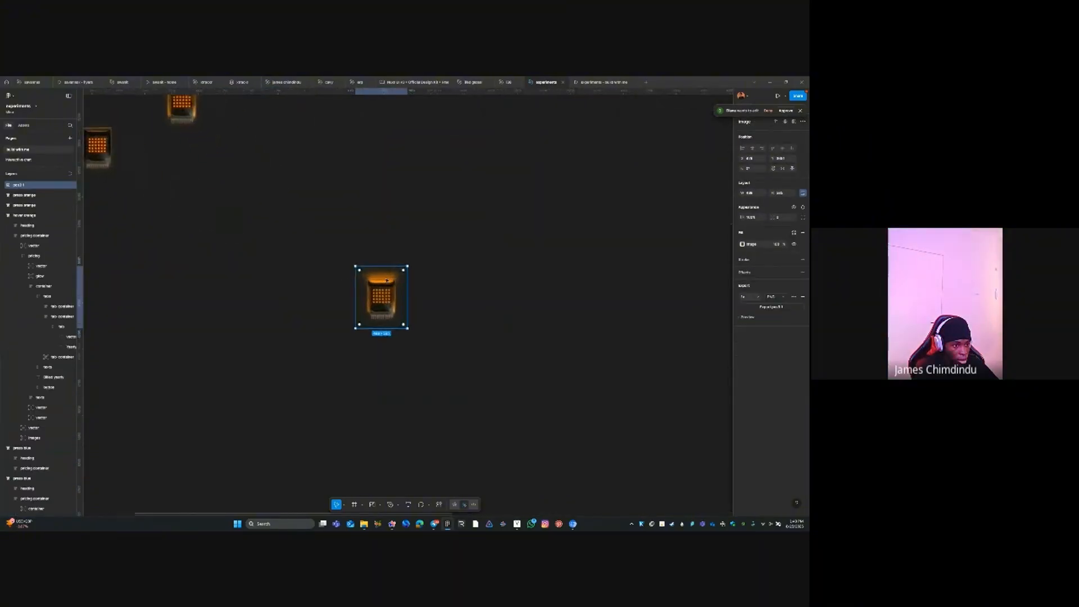
pyautogui.keyDown('ctrl'); pyautogui.scroll(3, 387, 281); pyautogui.keyUp('ctrl')
pyautogui.keyDown('ctrl'); pyautogui.scroll(-5, 484, 280); pyautogui.keyUp('ctrl')
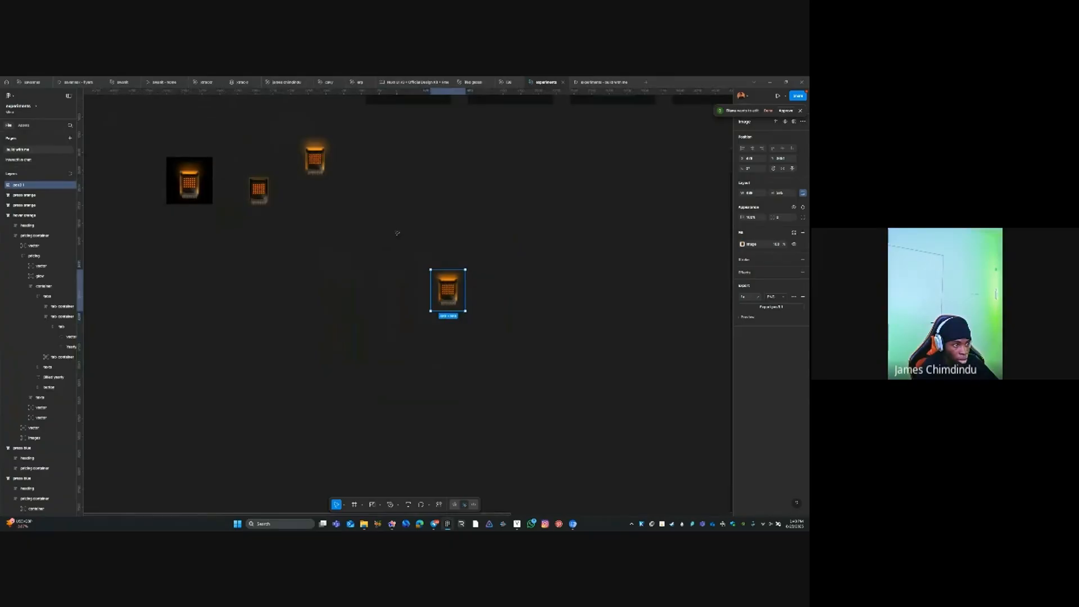
# Place the dim blue device image from the Downloads folder beside the glowing orange one and open it in Photopea
pyautogui.click(423, 259)
pyautogui.hotkey('ctrl', 'shift', 'k')
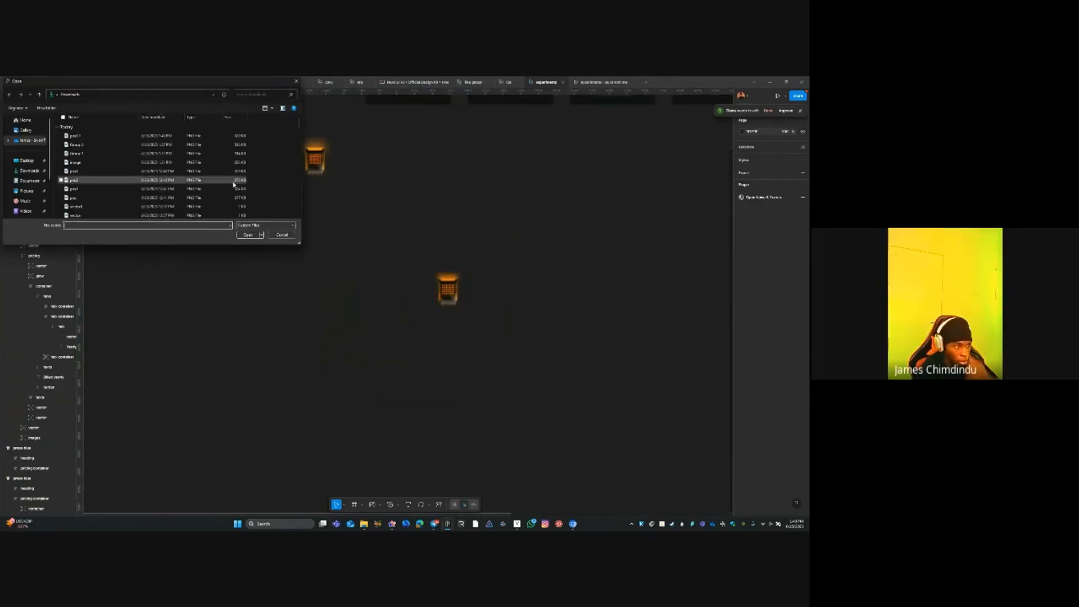
pyautogui.doubleClick(103, 179)
pyautogui.click(371, 315)
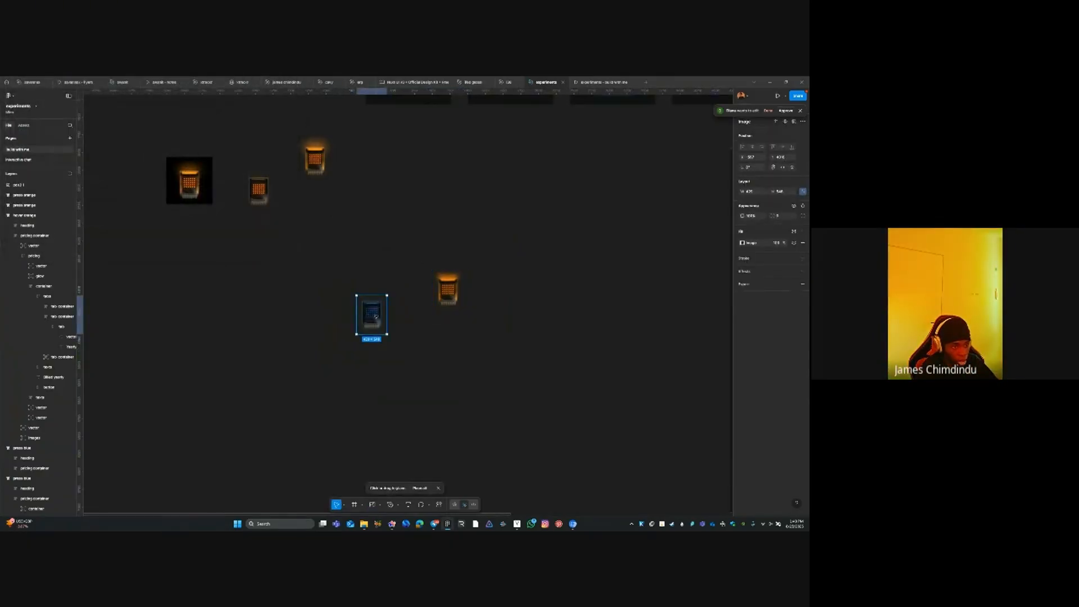
pyautogui.hotkey('ctrl', 'k')
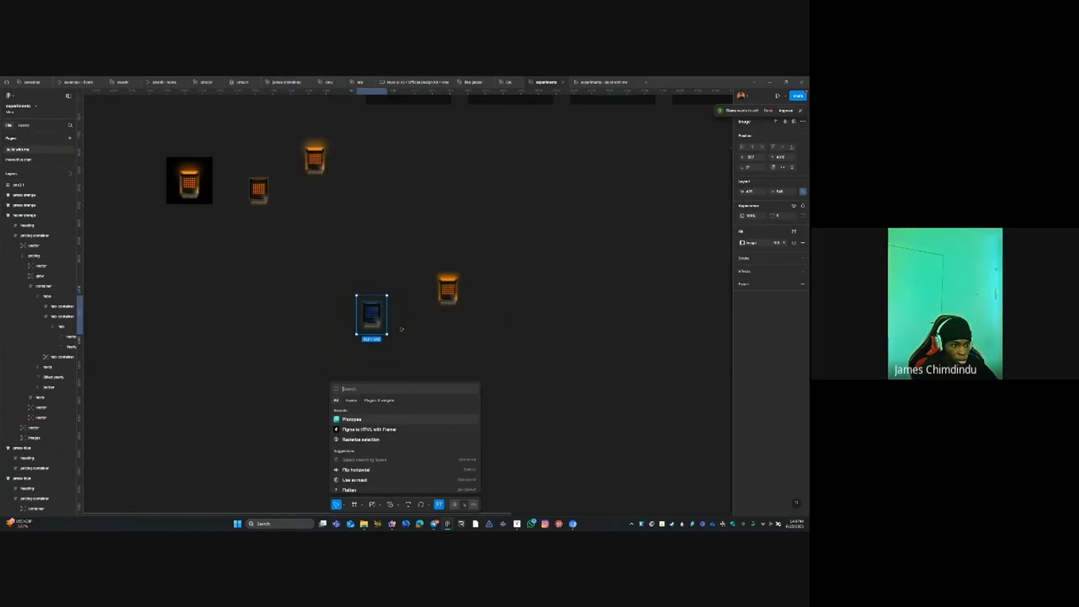
pyautogui.click(388, 420)
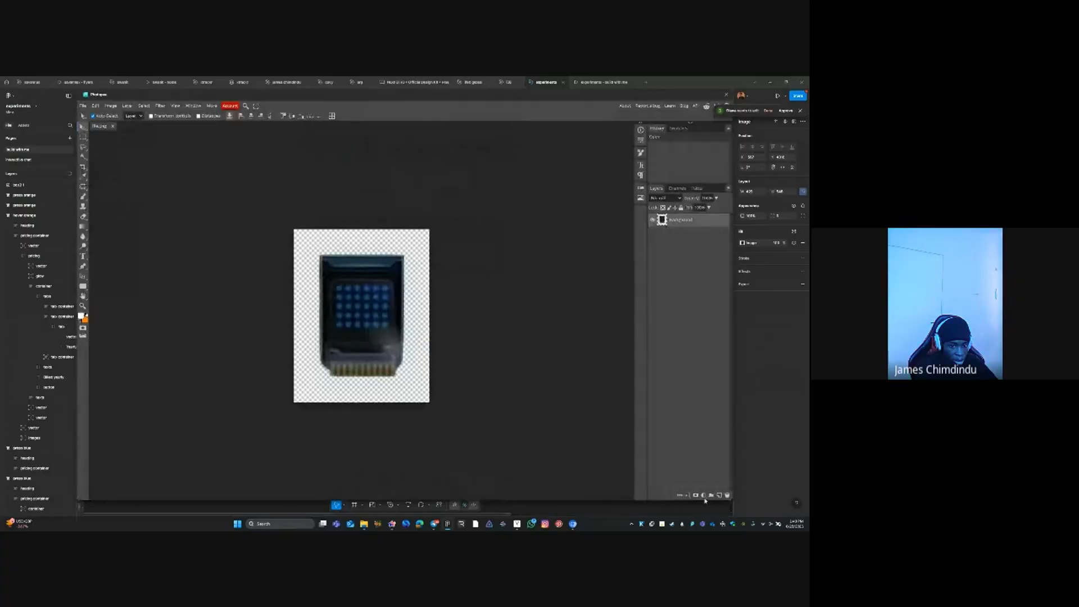
# Add an orange-filled layer above the dim blue device and clip it to the device image
pyautogui.click(719, 495)
pyautogui.hotkey('ctrl', 'BackSpace')
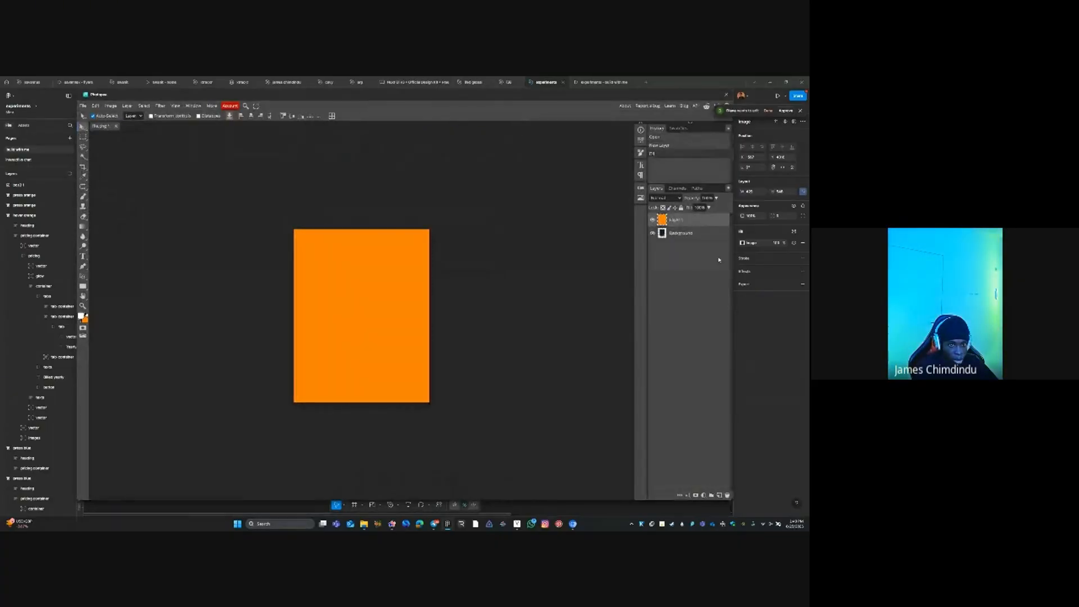
pyautogui.rightClick(672, 219)
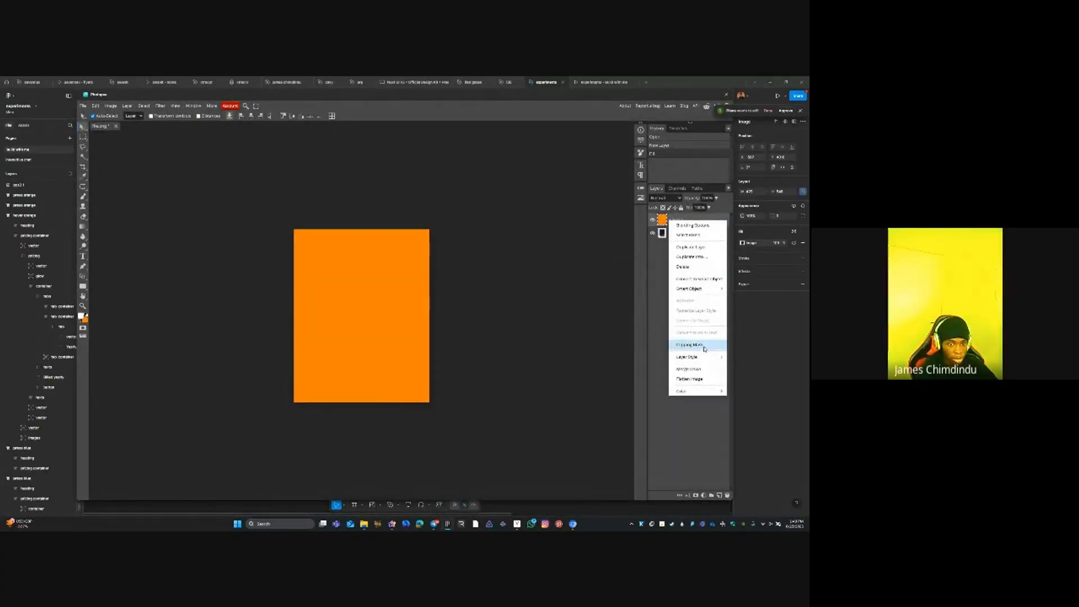
pyautogui.click(704, 343)
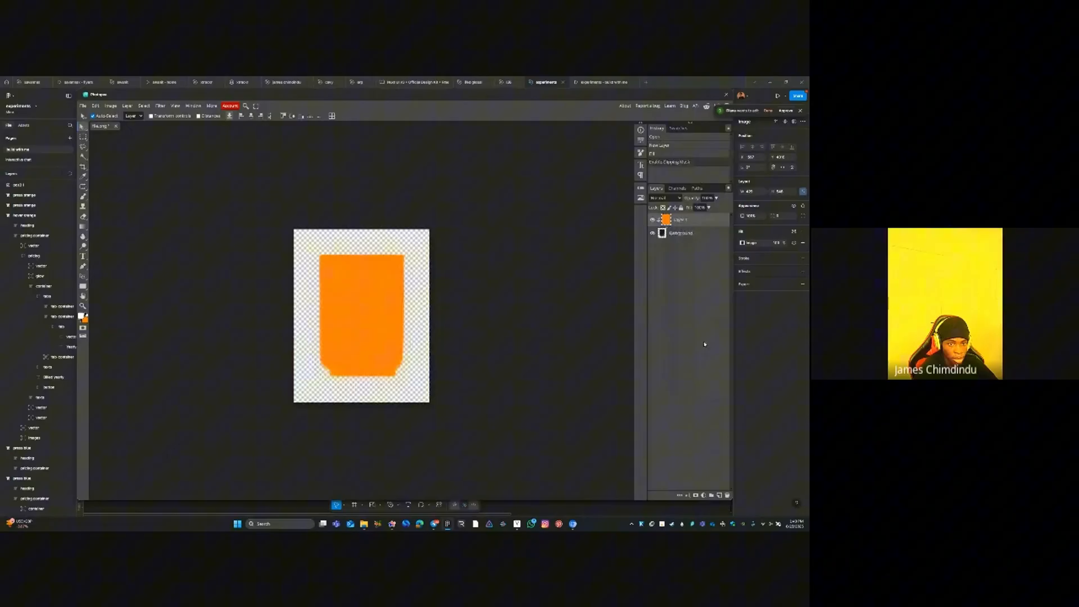
# Change the clipped orange layer's blending mode to tint the dim device, and save the image back to Figma
pyautogui.click(673, 198)
pyautogui.click(658, 339)
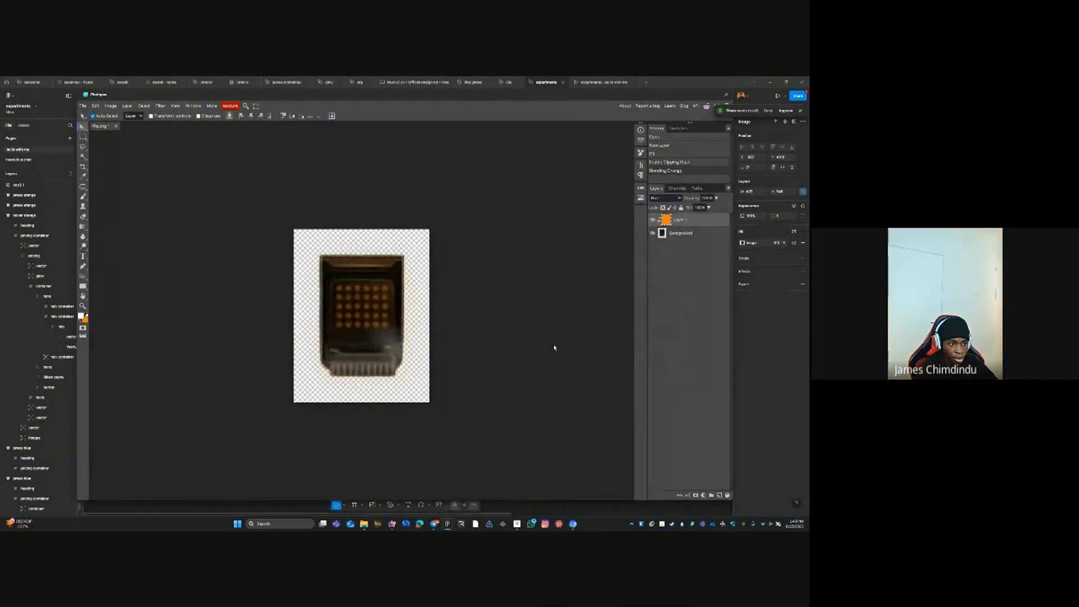
pyautogui.hotkey('ctrl', 's')
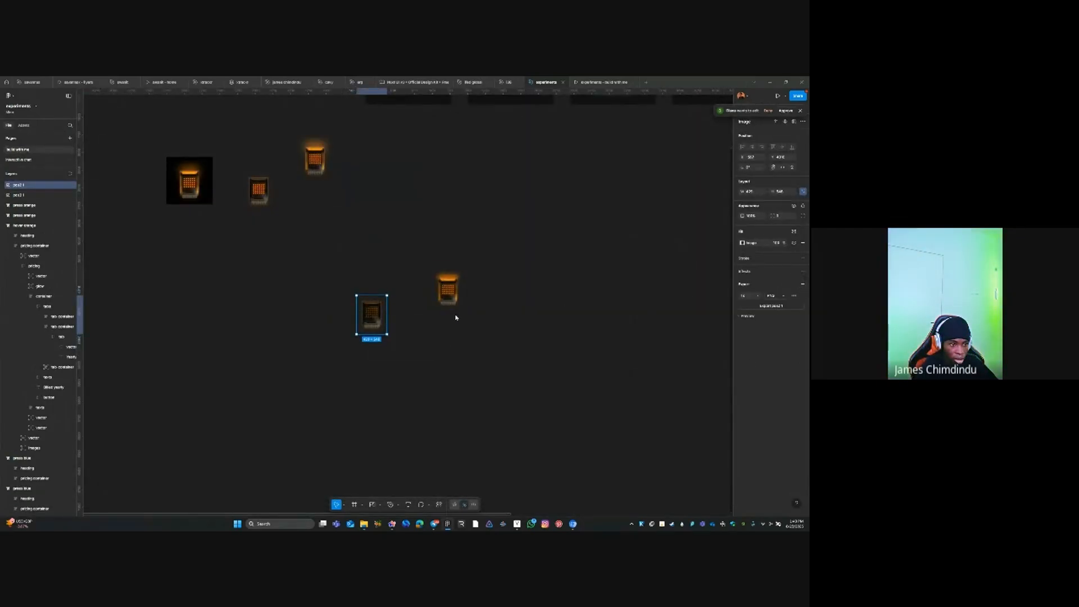
# Select the dim and glowing recoloured orange device images together and export them as PNGs
pyautogui.click(246, 235)
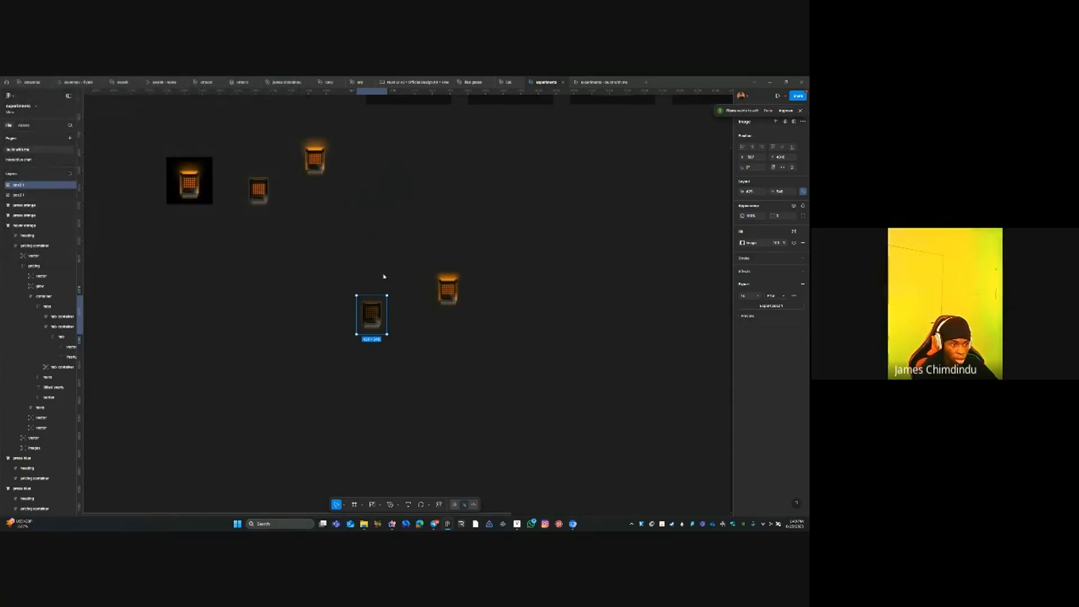
pyautogui.moveTo(520, 258); pyautogui.dragTo(320, 340)
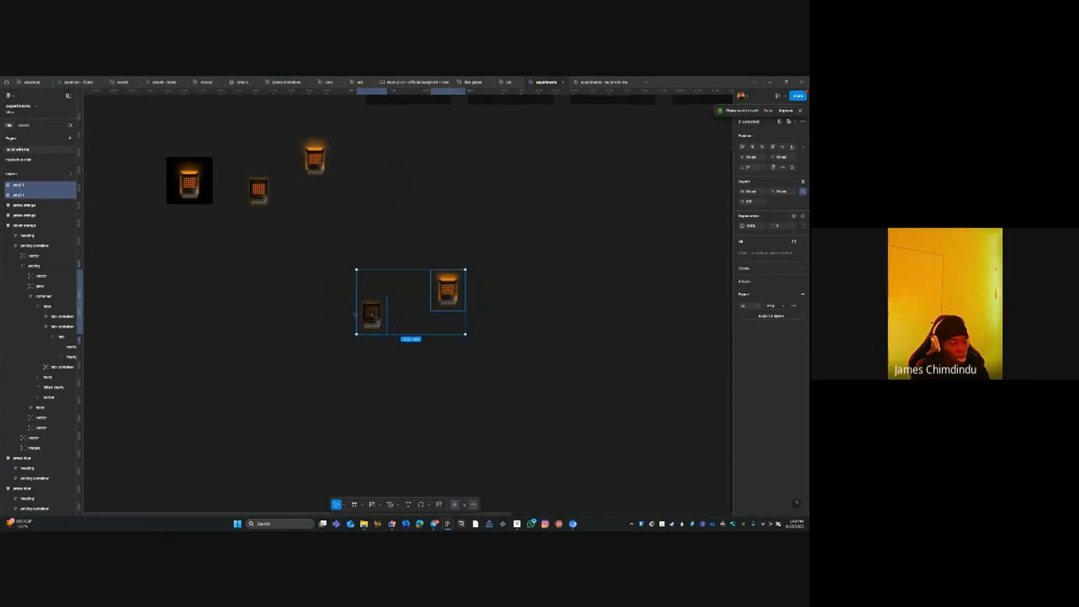
pyautogui.press('Delete')
# Switch to Framer and set the orange device image's height to 120 in the Primary variant
pyautogui.click(378, 524)
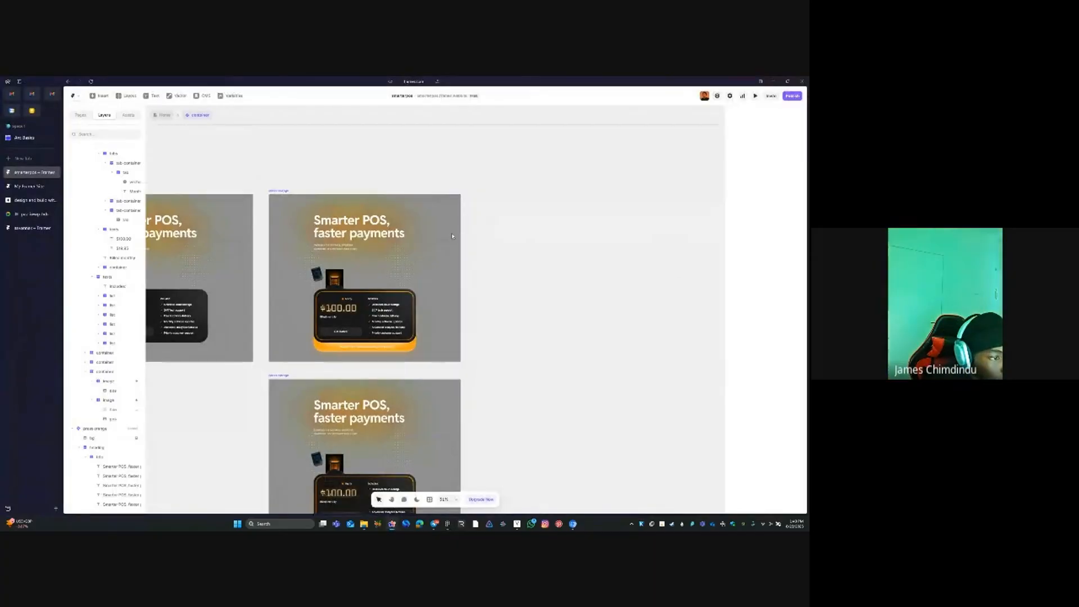
pyautogui.moveTo(344, 261); pyautogui.dragTo(603, 186)
pyautogui.keyDown('ctrl'); pyautogui.click(578, 207); pyautogui.keyUp('ctrl')
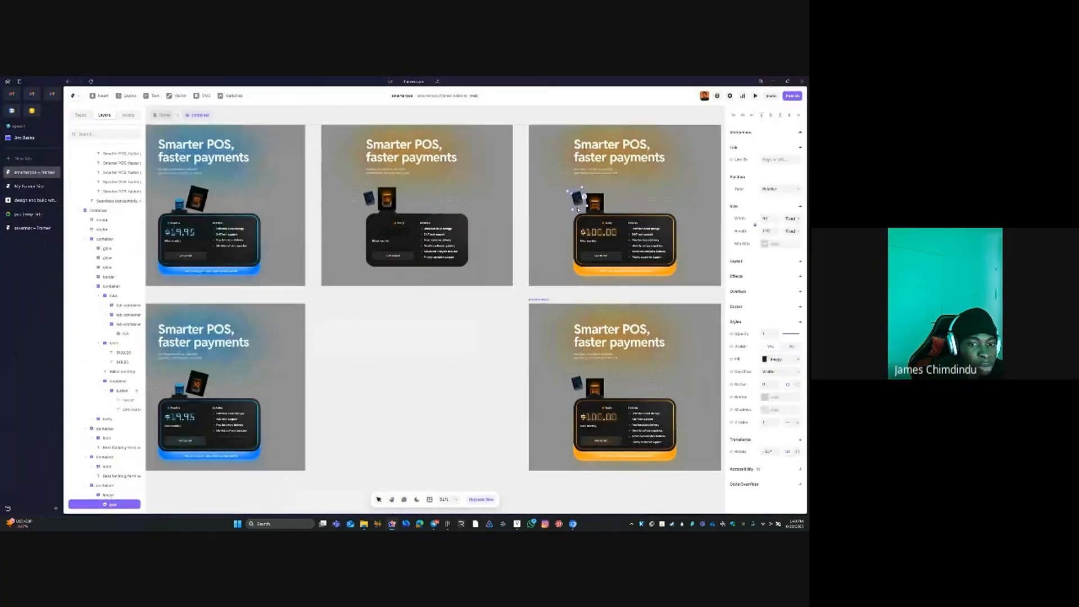
pyautogui.click(440, 324)
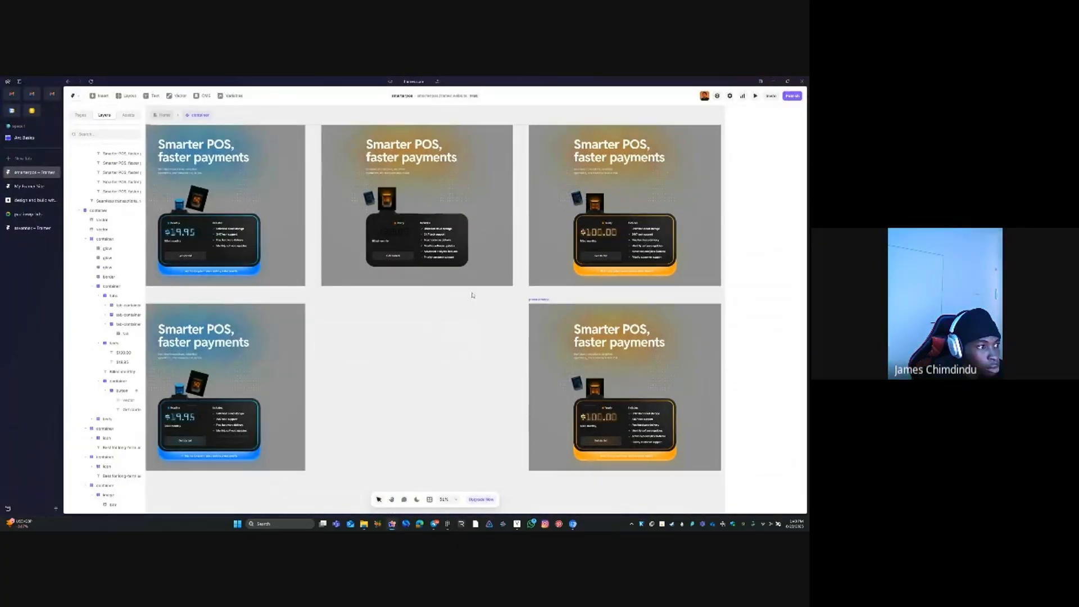
pyautogui.scroll(-3, 472, 295)
pyautogui.moveTo(241, 292); pyautogui.dragTo(530, 301)
pyautogui.moveTo(327, 292); pyautogui.dragTo(503, 293)
pyautogui.scroll(4, 545, 251)
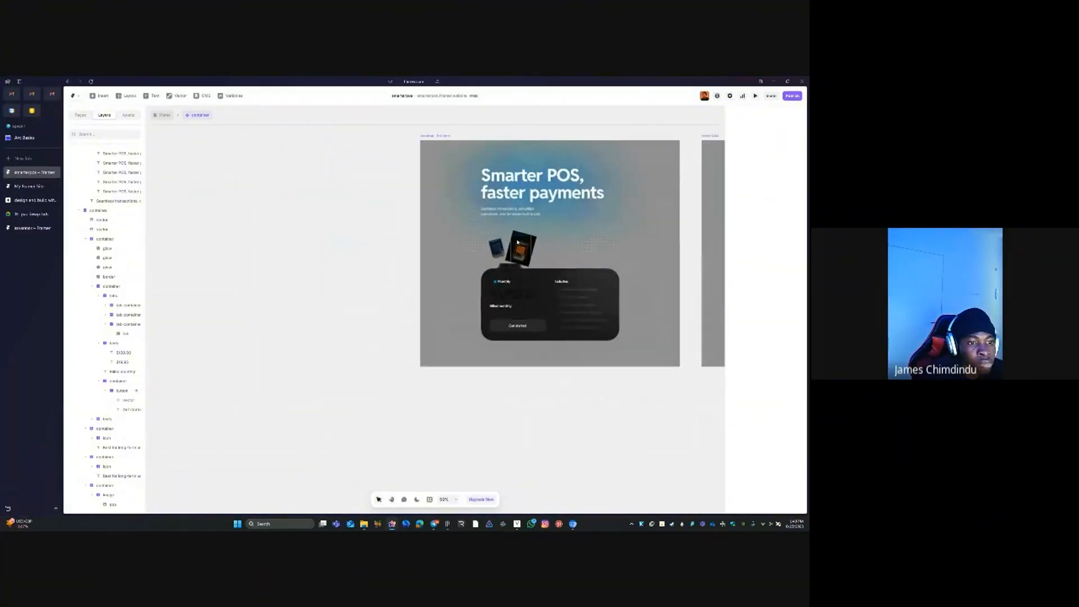
pyautogui.keyDown('ctrl'); pyautogui.click(520, 245); pyautogui.keyUp('ctrl')
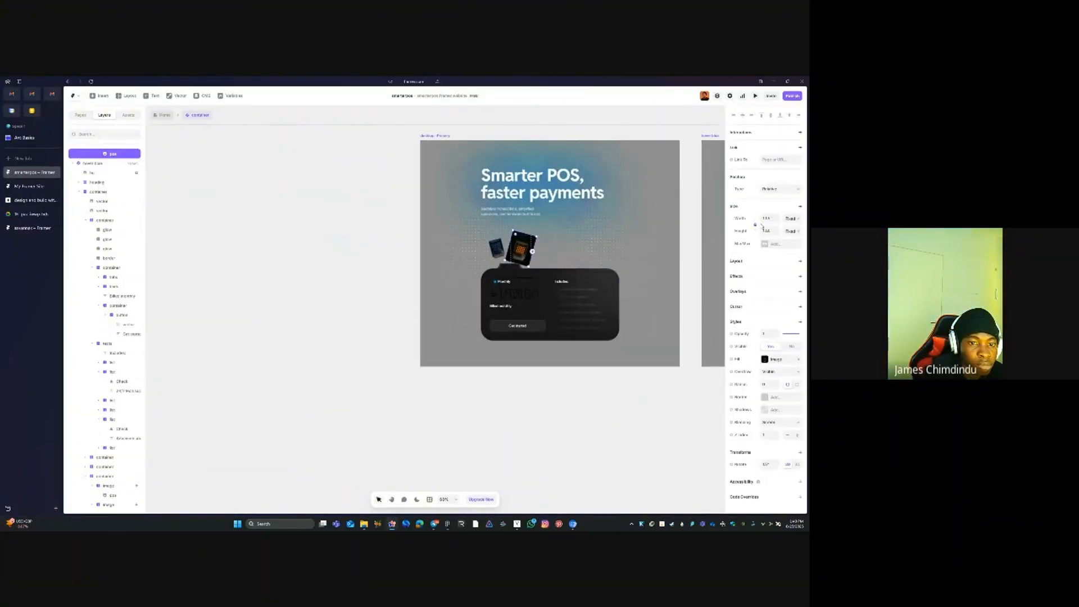
pyautogui.keyDown('ctrl'); pyautogui.click(495, 253); pyautogui.keyUp('ctrl')
pyautogui.keyDown('ctrl'); pyautogui.click(530, 249); pyautogui.keyUp('ctrl')
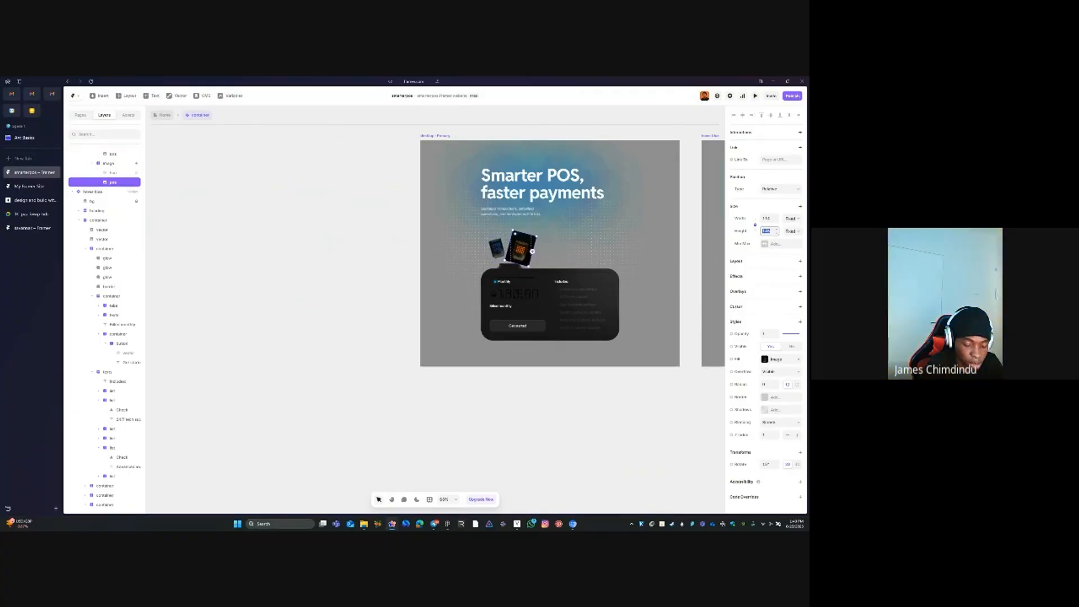
pyautogui.write('120')
pyautogui.press('Tab')
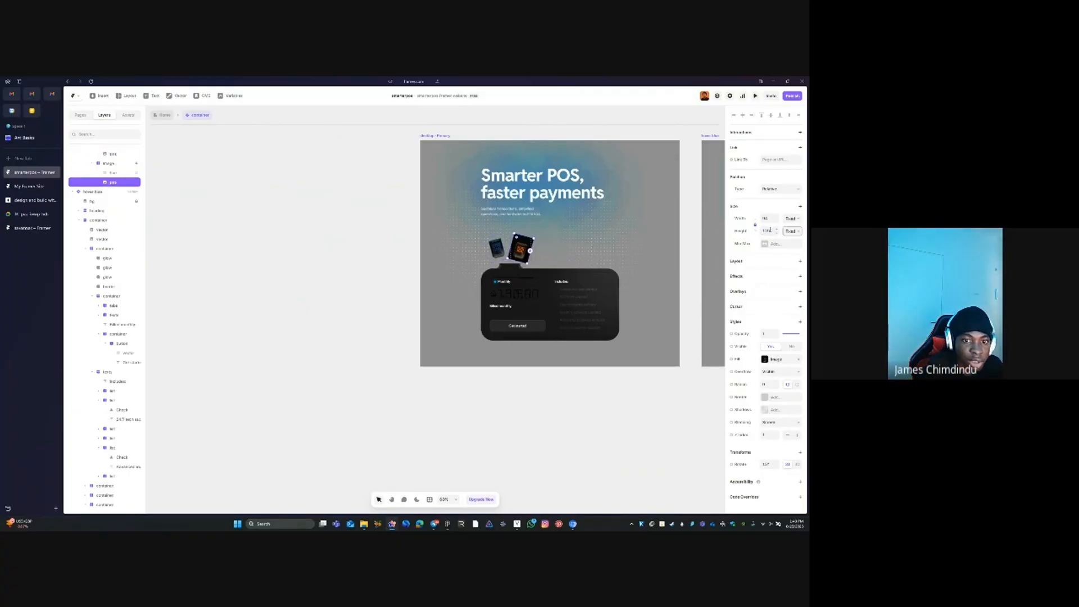
# Replace the Primary variant's orange device image with the exported dim orange version from the Downloads folder
pyautogui.click(776, 361)
pyautogui.click(671, 409)
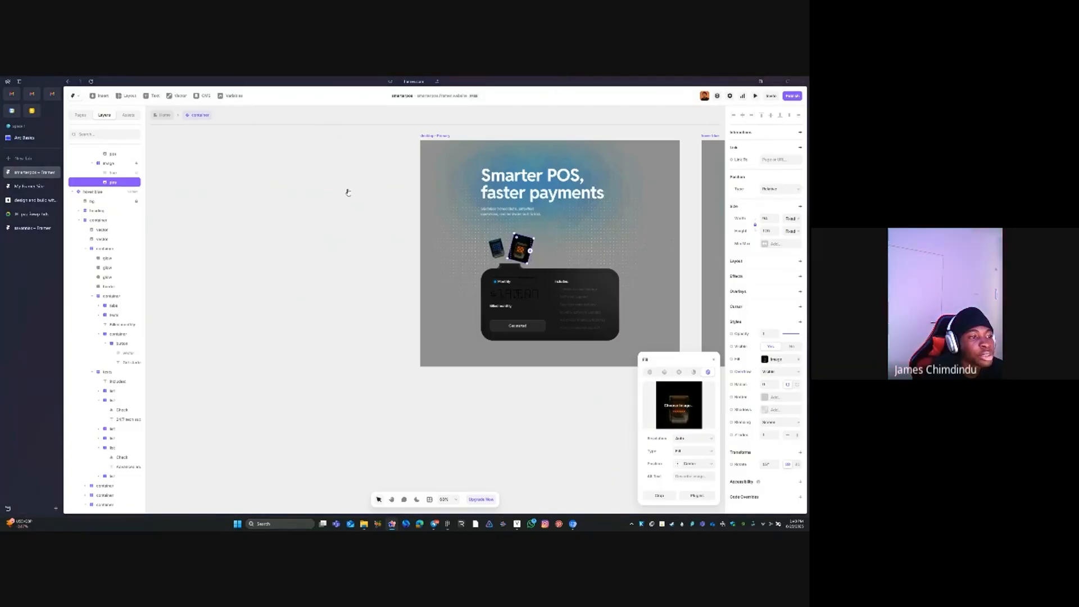
pyautogui.doubleClick(74, 140)
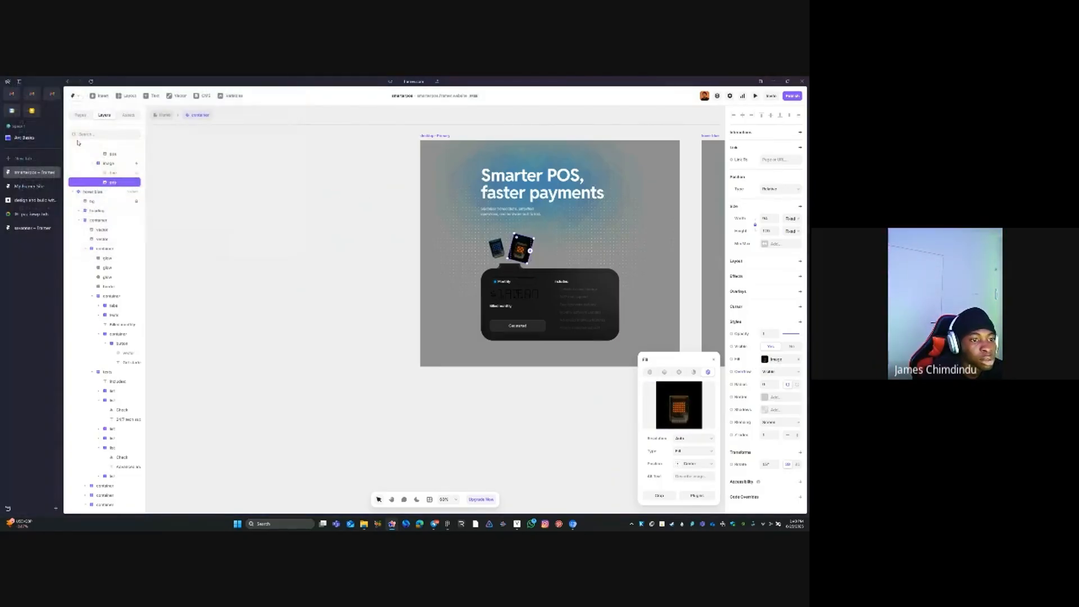
pyautogui.click(520, 398)
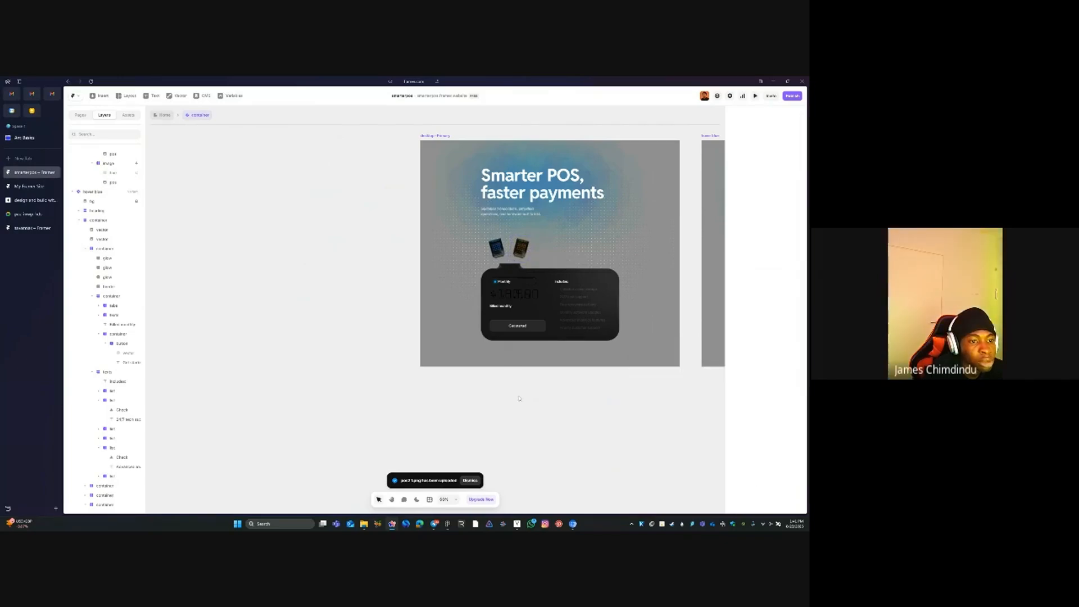
# Replace the device image above the dark yearly card in the hover orange variant with the exported glowing orange version
pyautogui.press('space')
pyautogui.moveTo(674, 298); pyautogui.dragTo(246, 291)
pyautogui.moveTo(716, 259); pyautogui.dragTo(364, 229)
pyautogui.moveTo(576, 253); pyautogui.dragTo(387, 237)
pyautogui.click(372, 194)
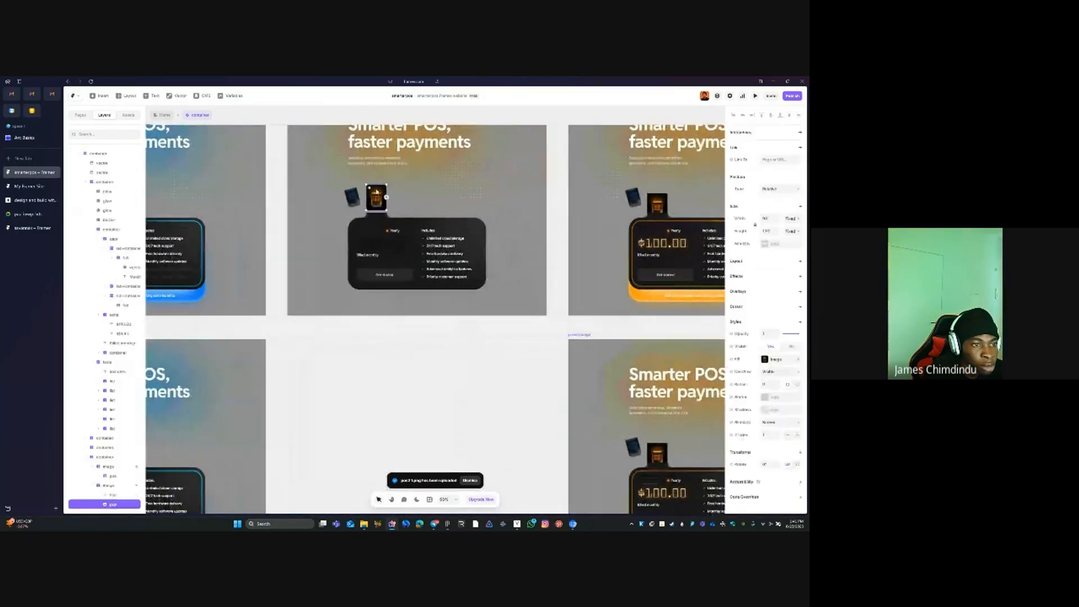
pyautogui.click(773, 359)
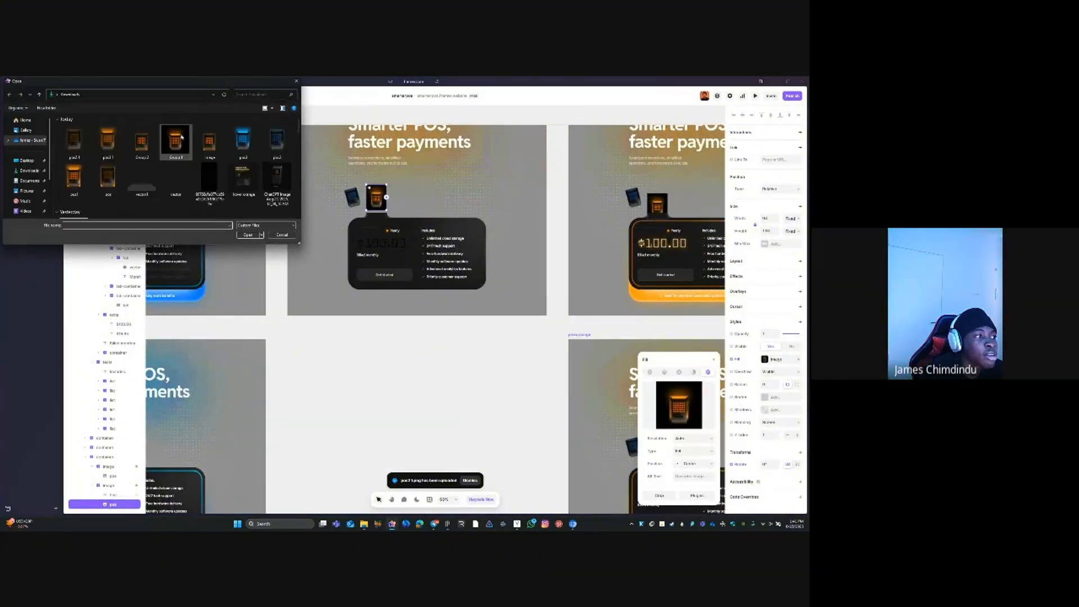
pyautogui.doubleClick(99, 145)
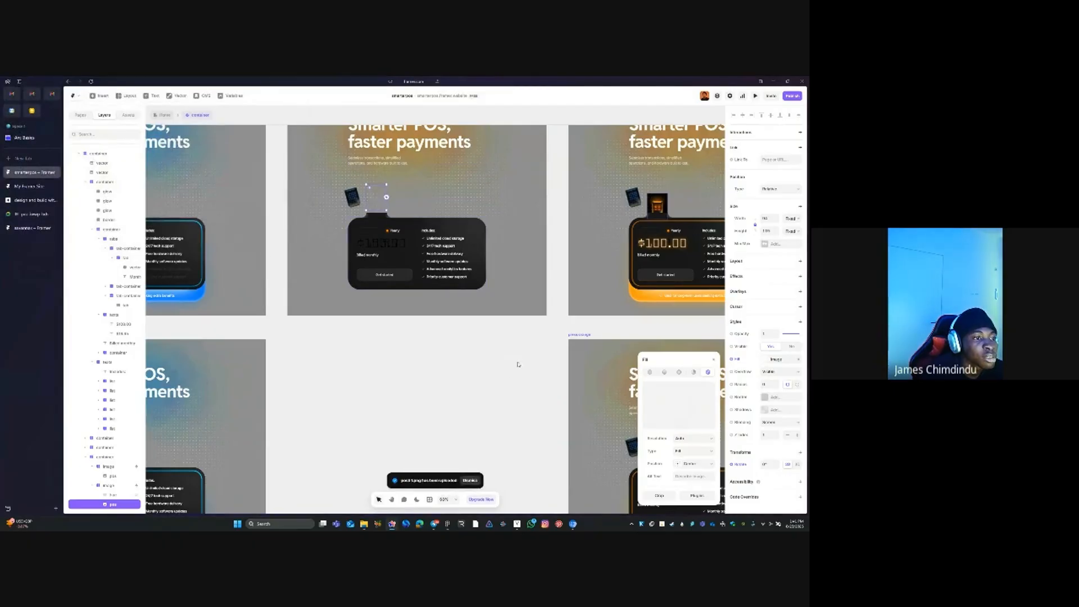
pyautogui.click(522, 361)
# Replace the orange device image in both $100.00 press orange variants with the exported glowing orange version
pyautogui.hscroll(3, 563, 357)
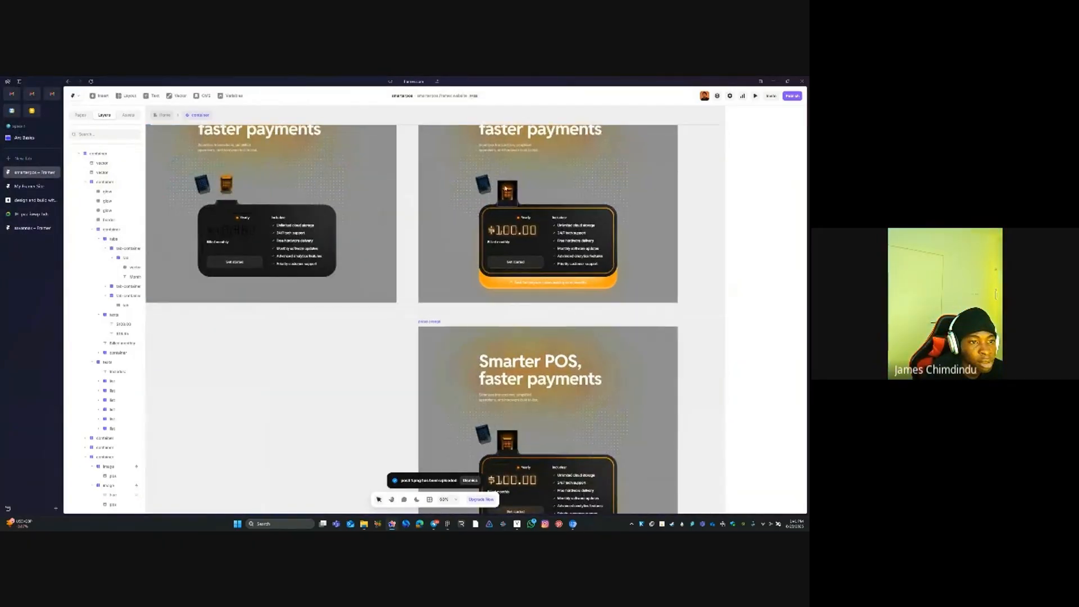
pyautogui.click(507, 194)
pyautogui.scroll(-2, 551, 255)
pyautogui.click(508, 373)
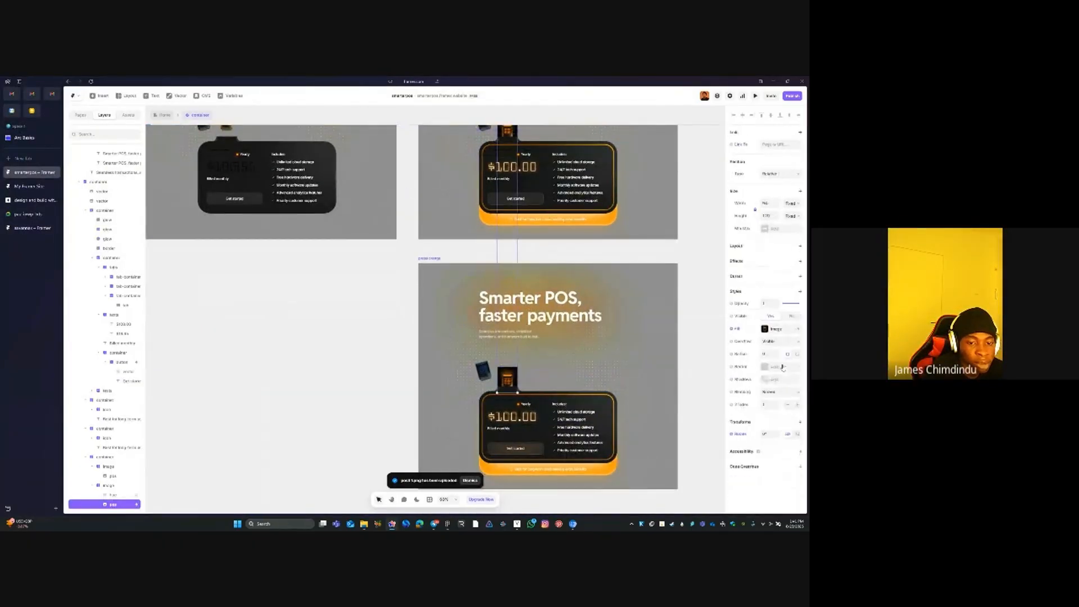
pyautogui.click(776, 330)
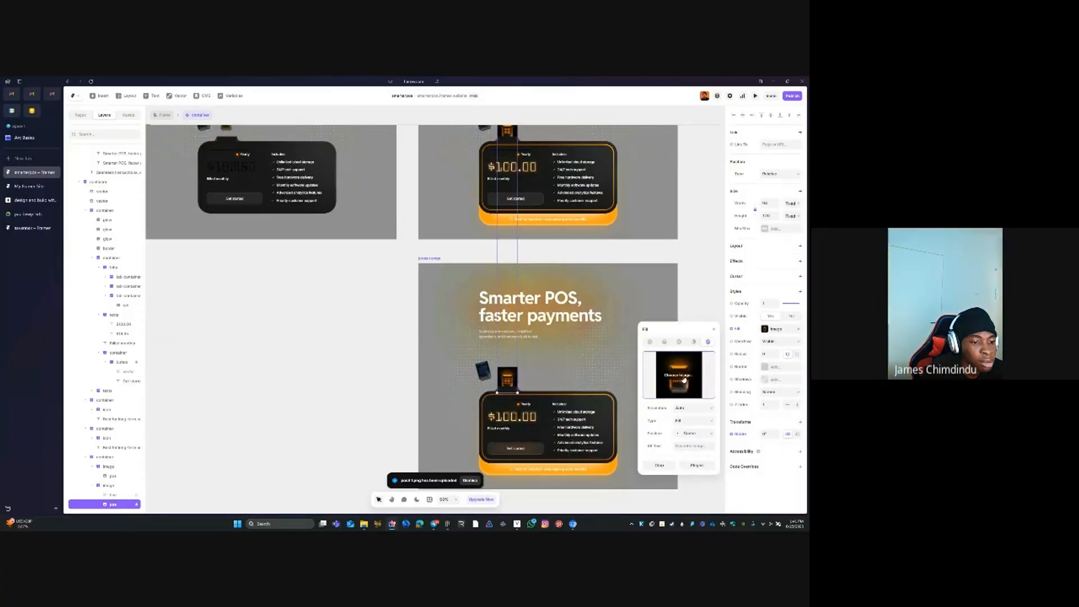
pyautogui.click(680, 375)
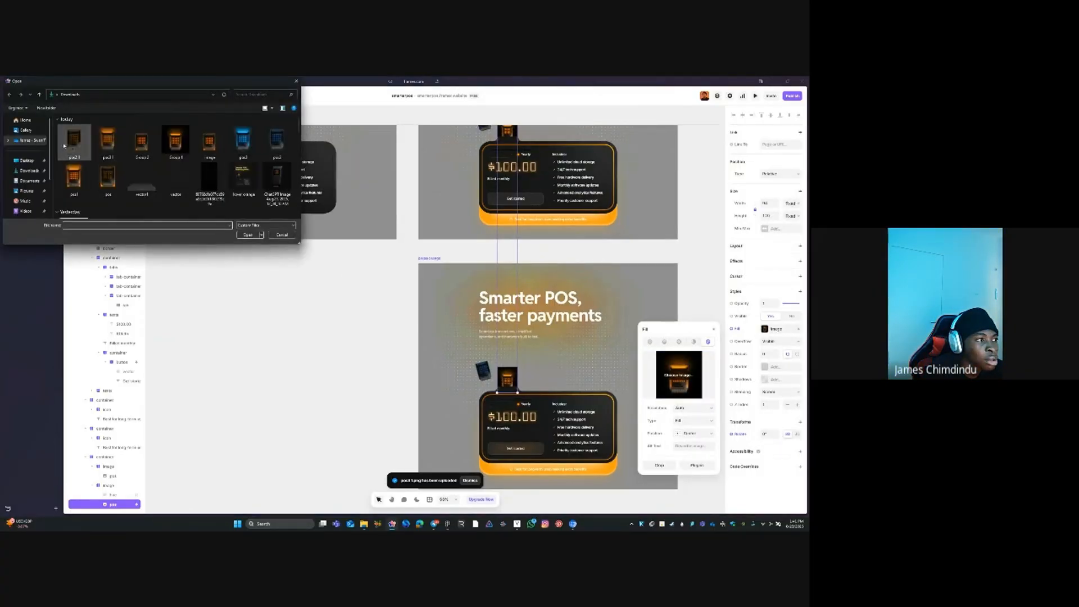
pyautogui.doubleClick(108, 140)
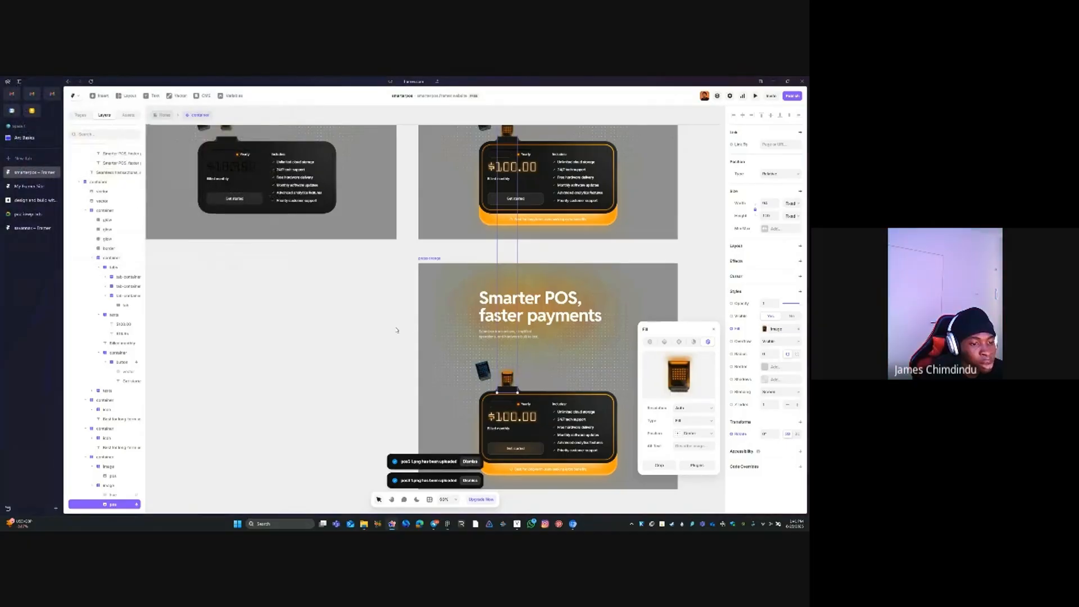
pyautogui.click(376, 318)
# Set the top padding of the orange device image container to 110 in both $100.00 press orange variants
pyautogui.scroll(5, 549, 358)
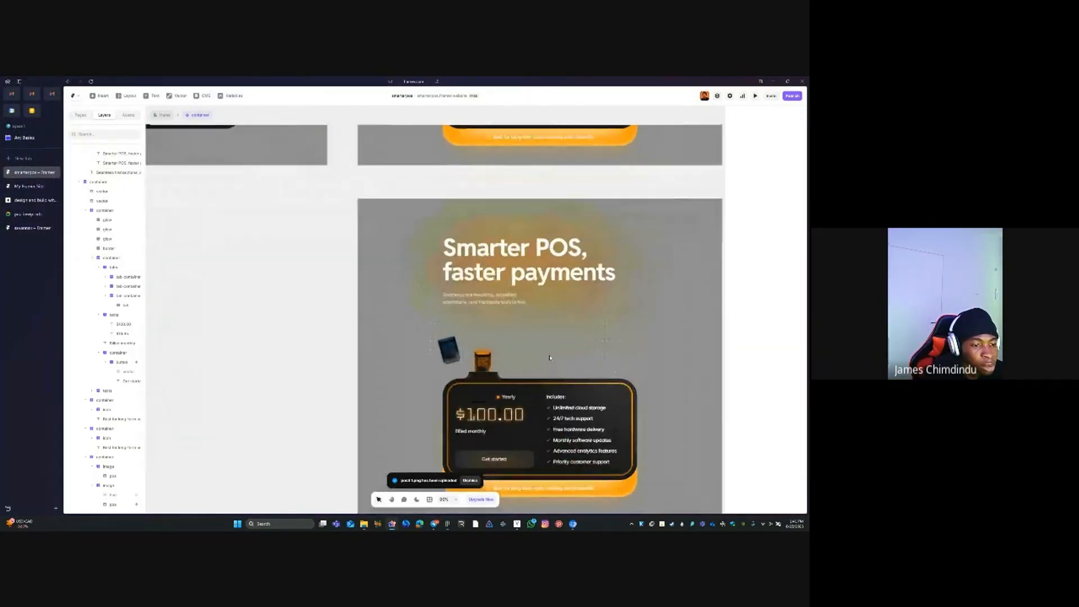
pyautogui.click(491, 341)
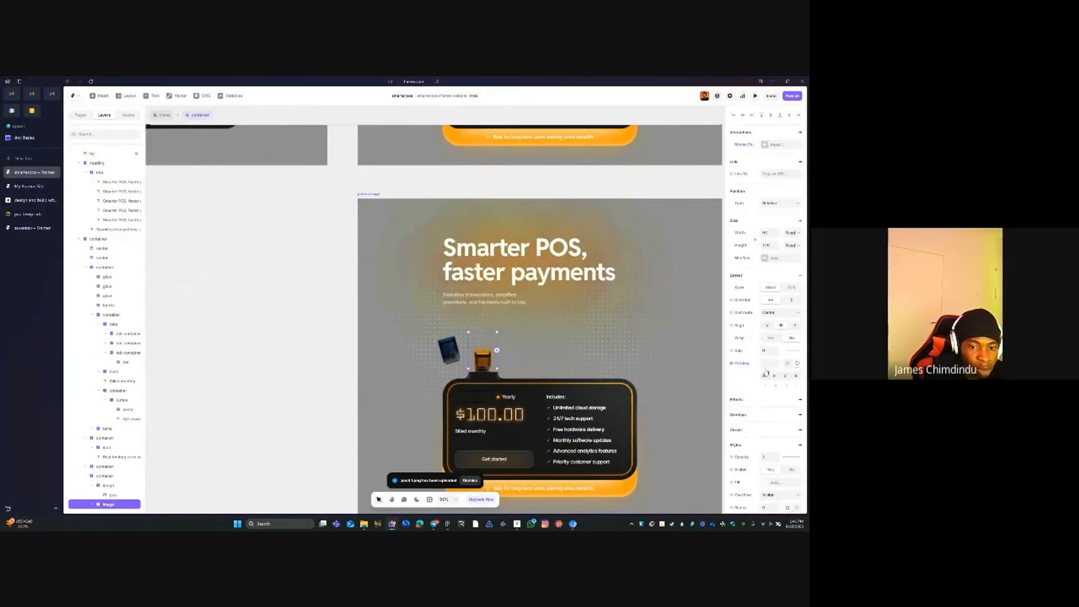
pyautogui.write('110')
pyautogui.press('Tab')
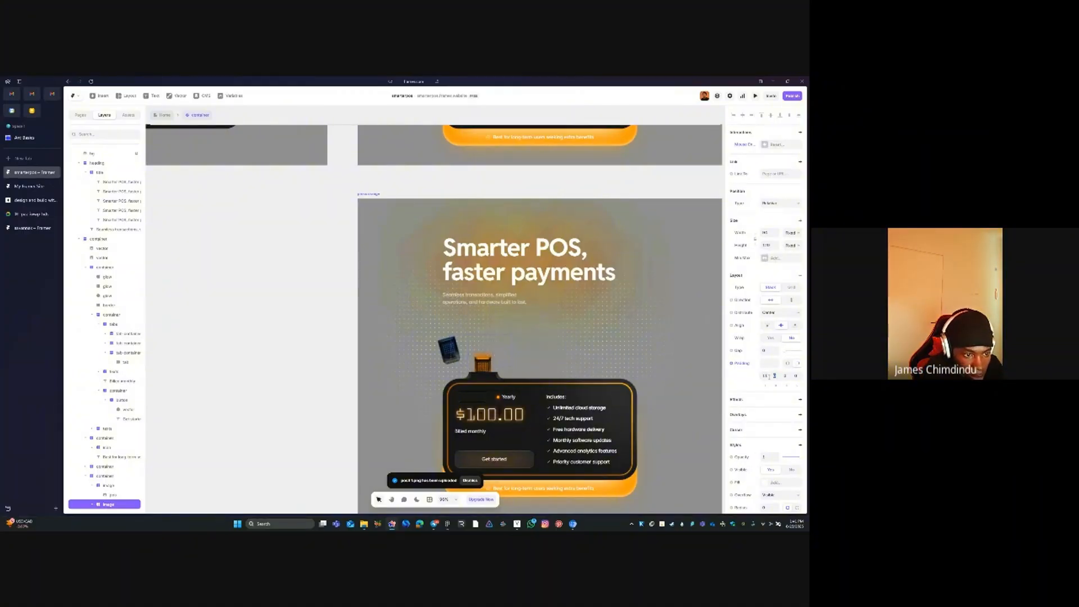
pyautogui.press('Escape')
pyautogui.scroll(-5, 645, 326)
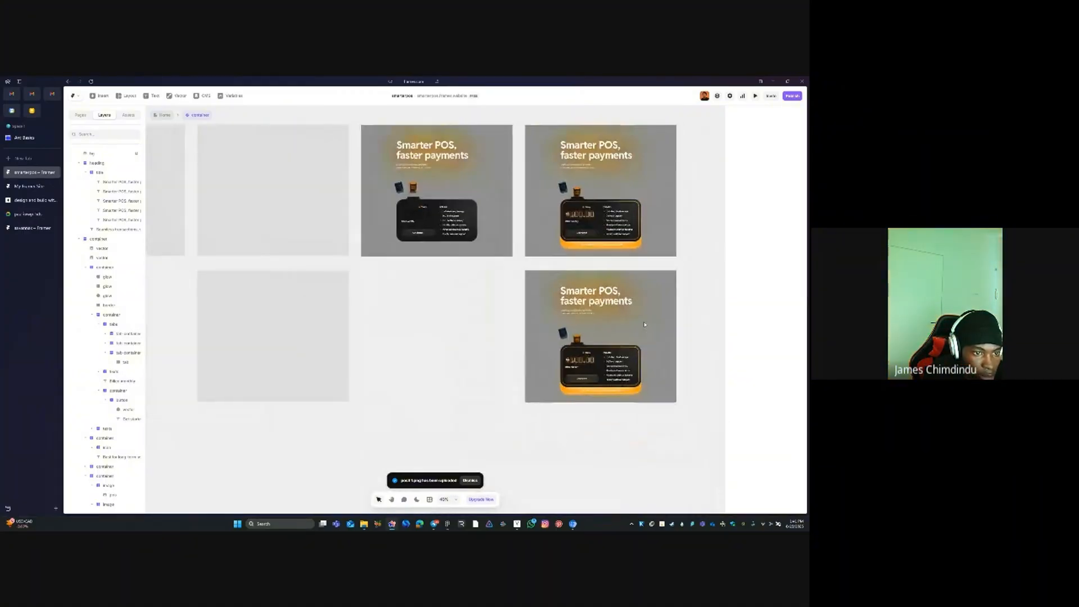
pyautogui.click(579, 188)
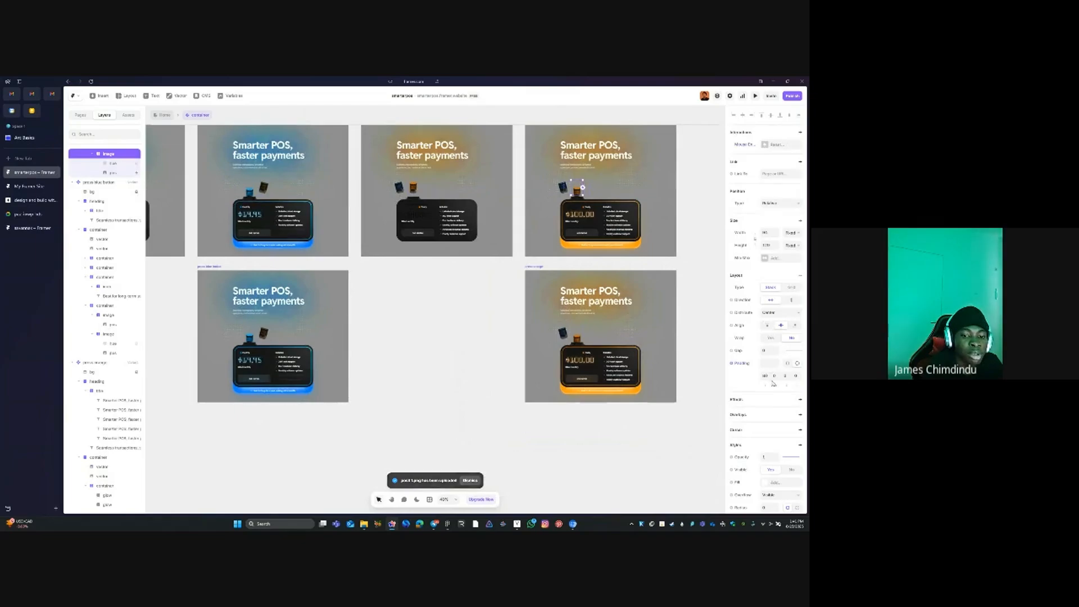
pyautogui.write('110')
pyautogui.press('Tab')
pyautogui.click(619, 412)
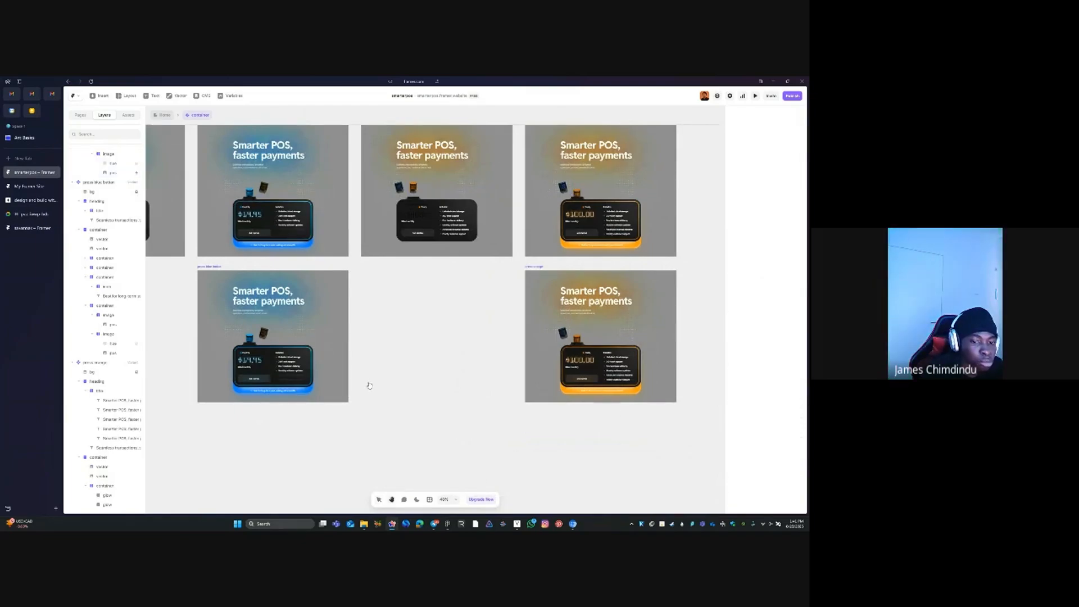
# Compare the device image containers' layout in the press orange variants with those in the two $19.95 blue variants
pyautogui.click(578, 190)
pyautogui.click(493, 339)
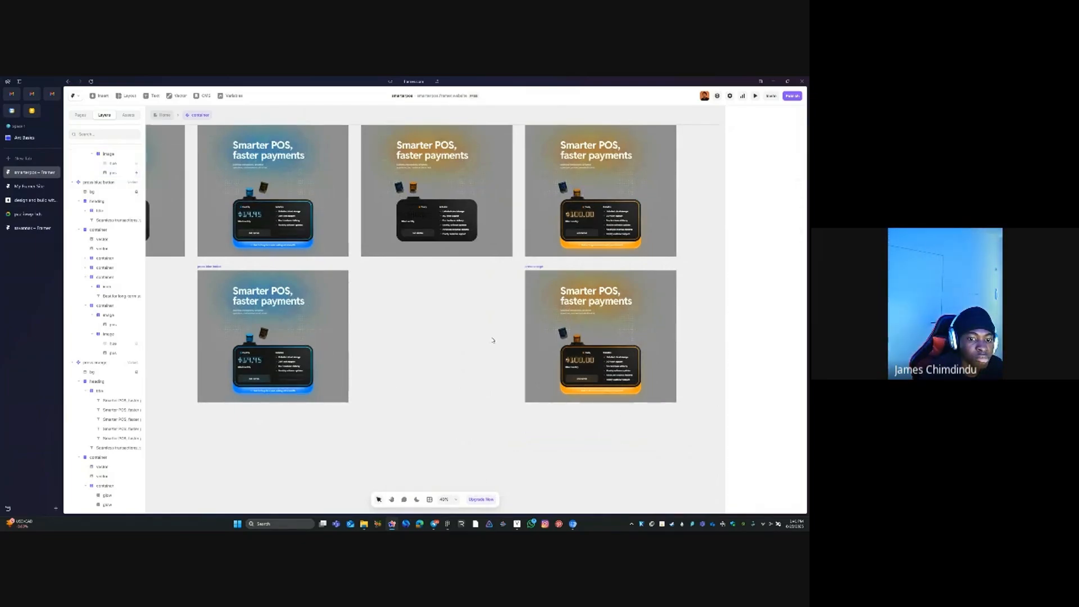
pyautogui.press('space')
pyautogui.moveTo(409, 337); pyautogui.dragTo(665, 342)
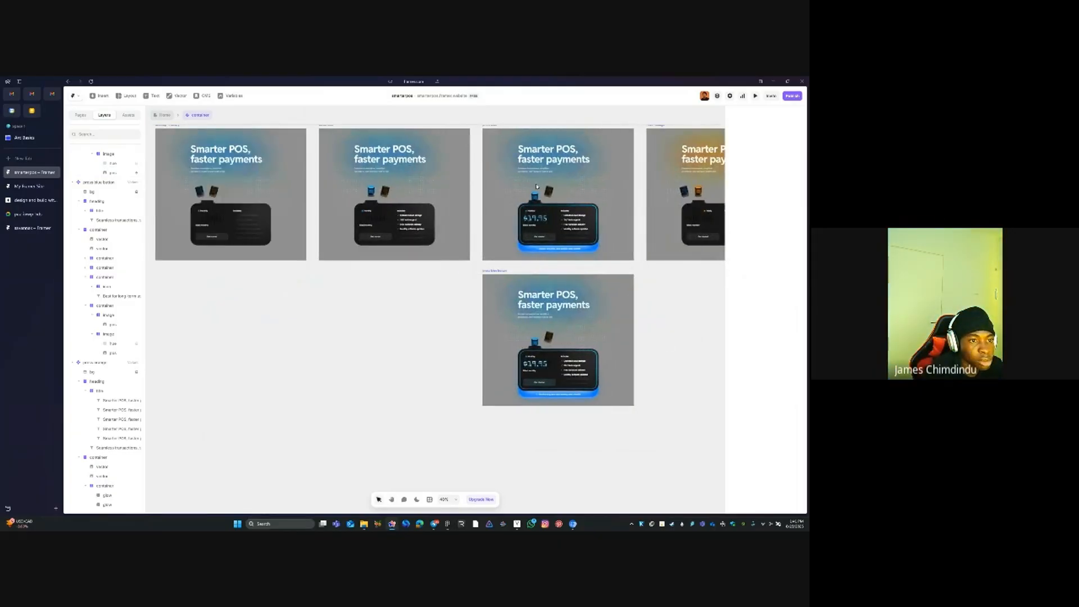
pyautogui.click(535, 191)
pyautogui.click(535, 338)
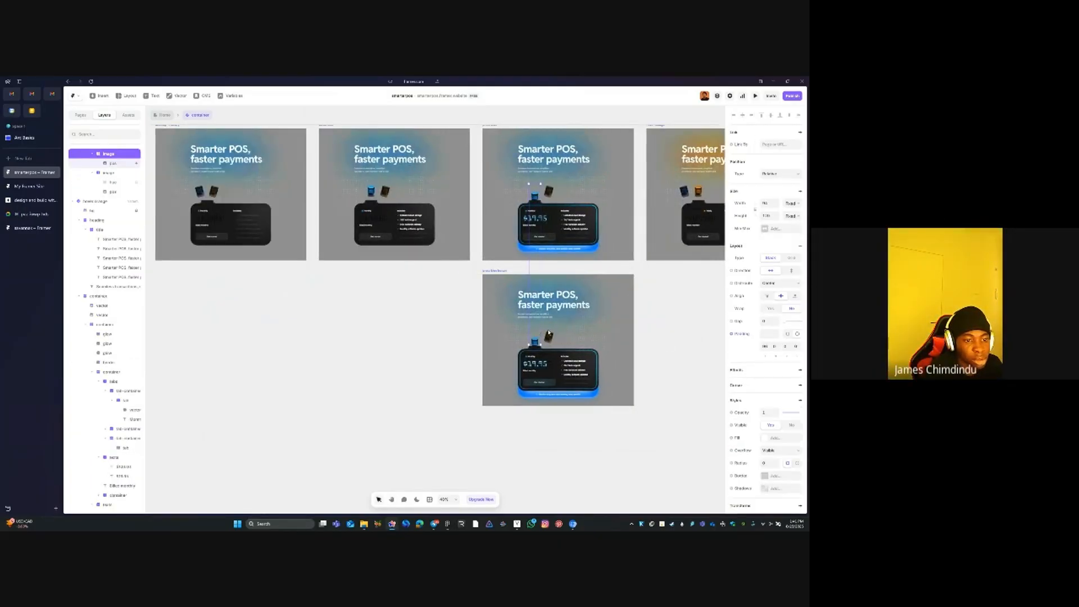
pyautogui.click(427, 366)
# Return to the Home page and publish the updated site
pyautogui.click(162, 115)
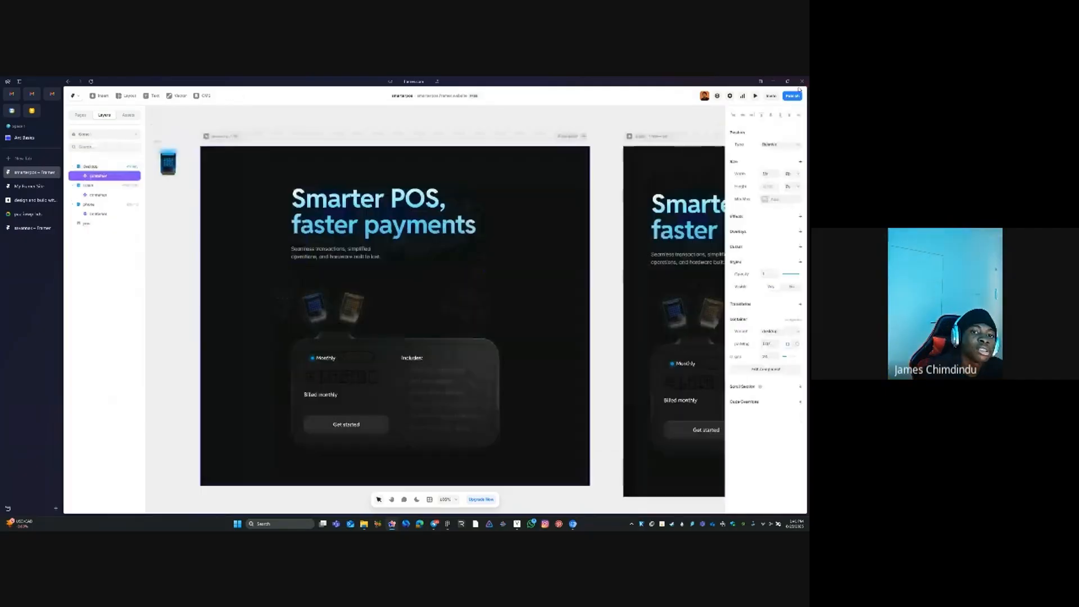
pyautogui.click(792, 96)
pyautogui.click(724, 144)
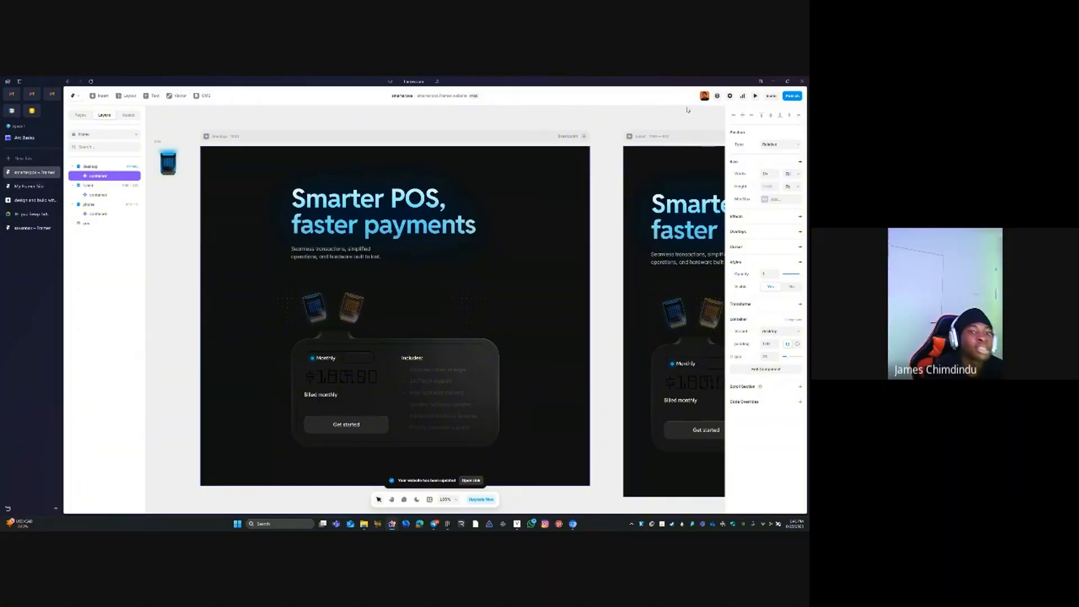
# In the site settings, set the site title to "Smarter POS, faster payments" and the site language to English
pyautogui.click(730, 96)
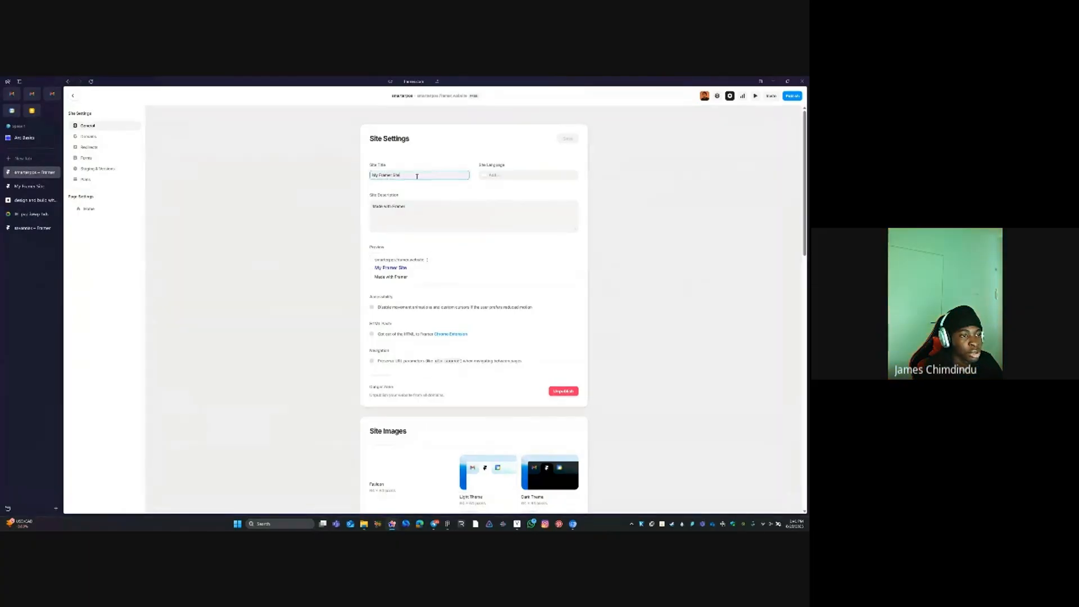
pyautogui.hotkey('ctrl', 'a')
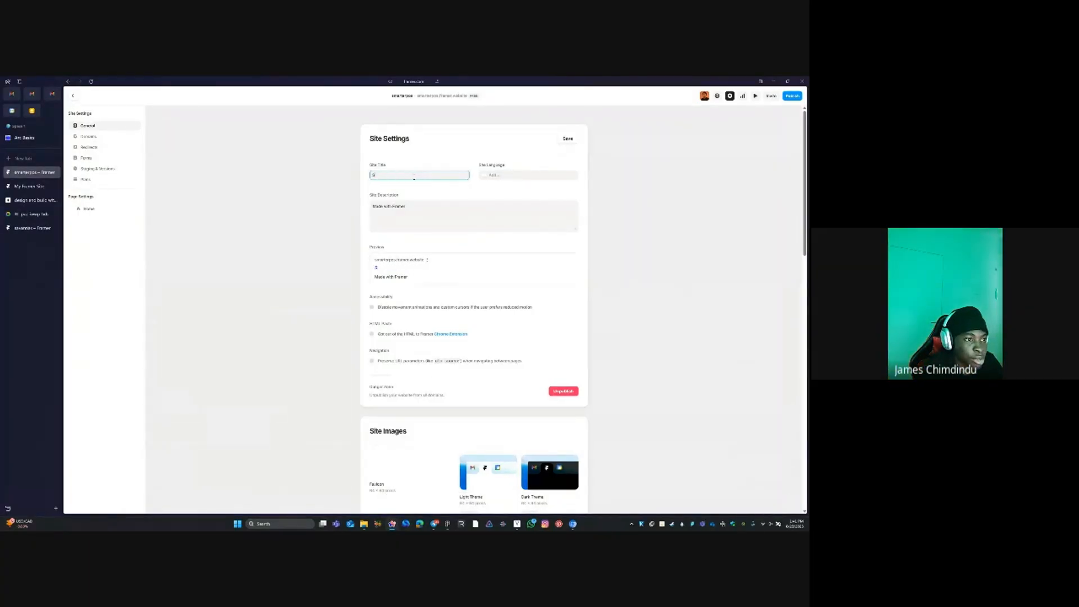
pyautogui.write('Smarter POG')
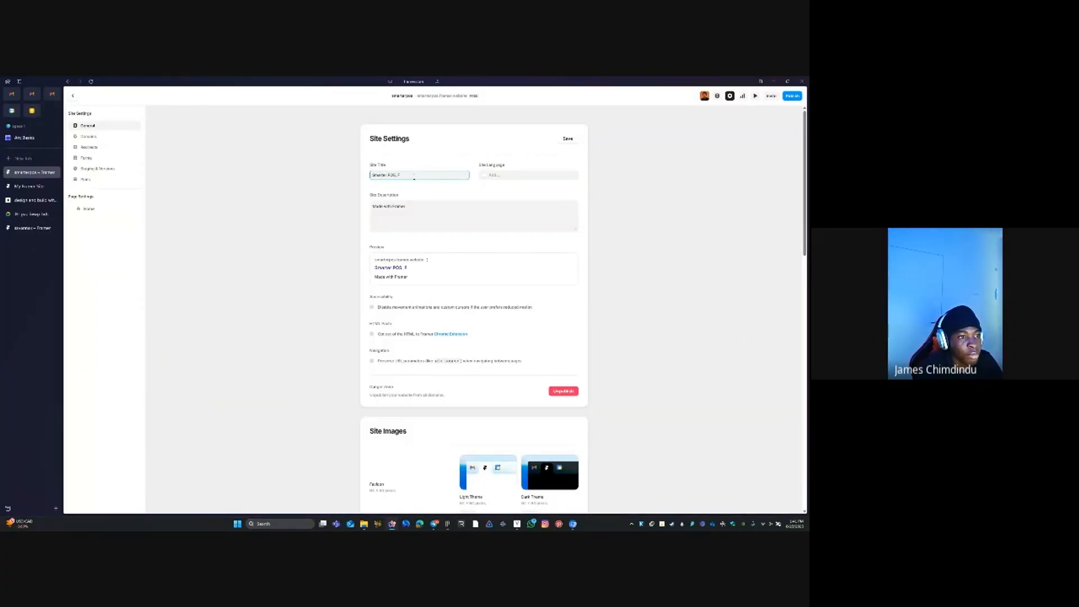
pyautogui.write('nts')
pyautogui.press('Tab')
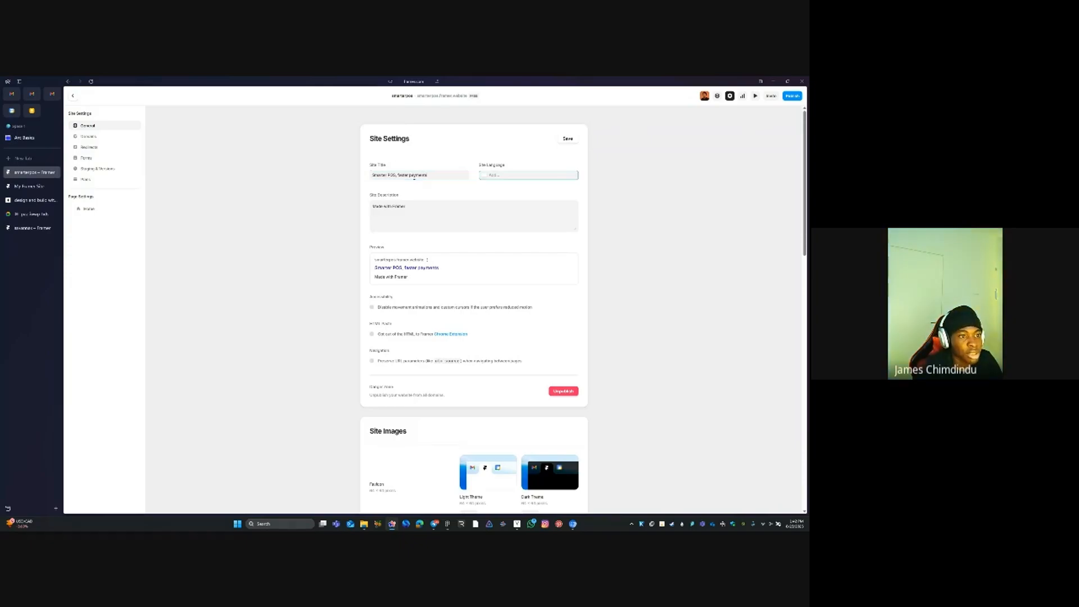
pyautogui.write('eng')
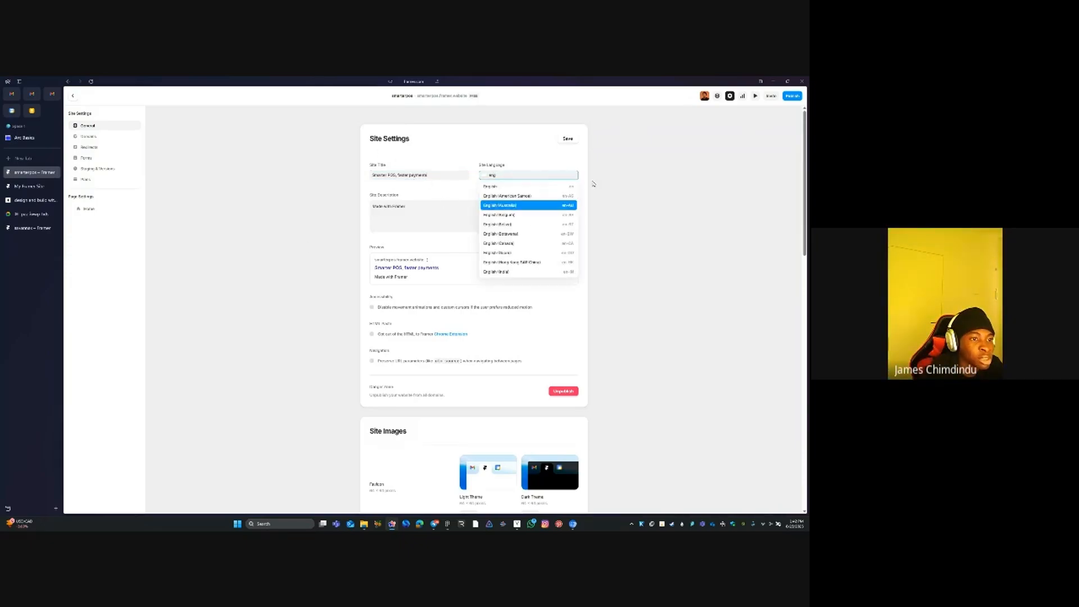
pyautogui.click(522, 187)
# Switch to the Figma design file and delete the three leftover orange device images lying outside the frames
pyautogui.tripleClick(437, 212)
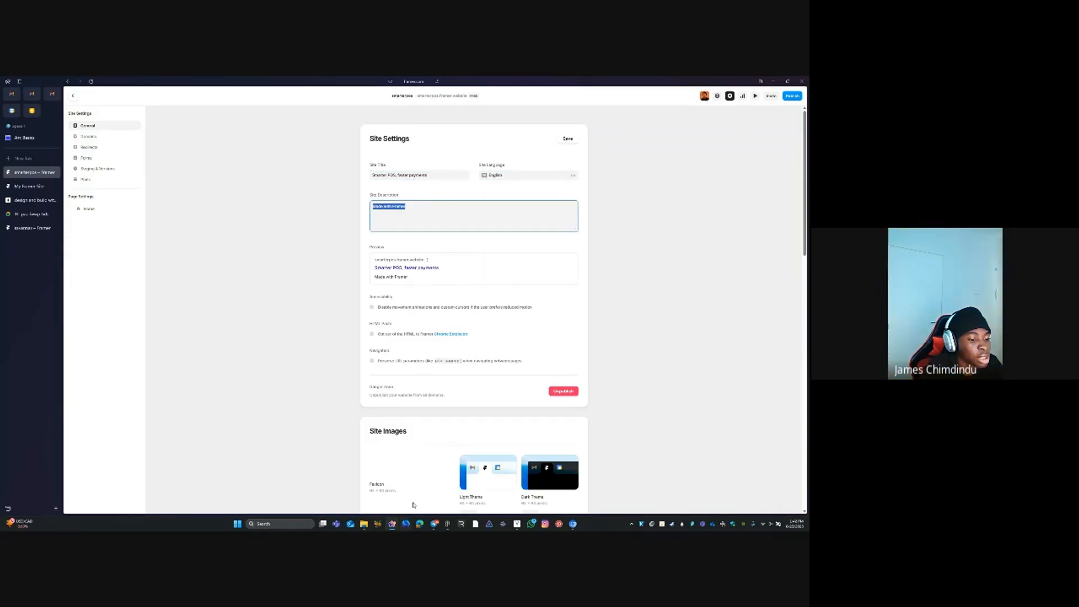
pyautogui.click(447, 523)
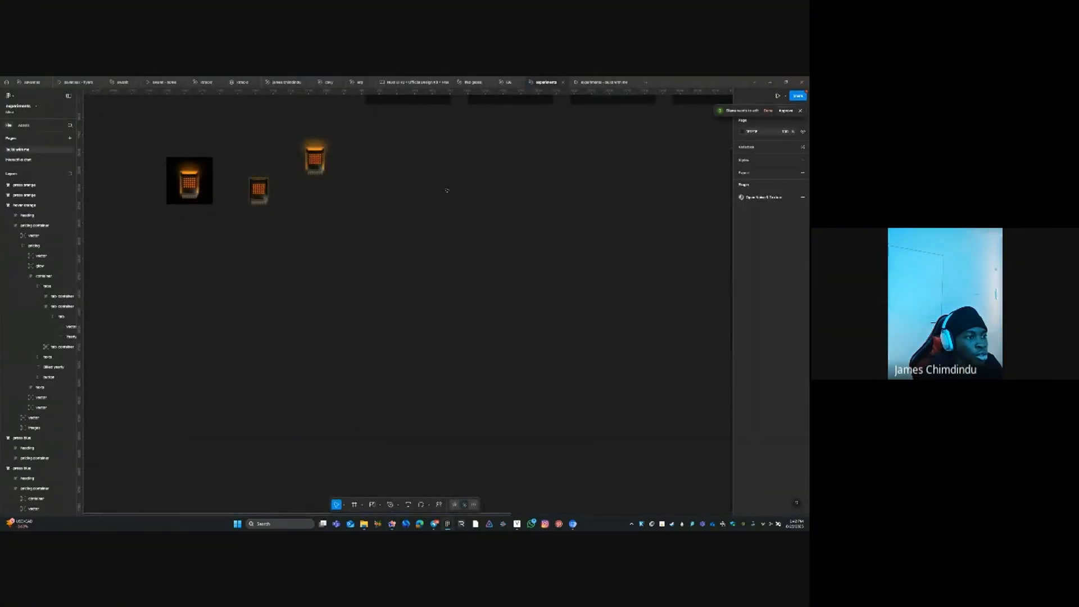
pyautogui.scroll(-3, 437, 218)
pyautogui.moveTo(246, 239); pyautogui.dragTo(429, 178)
pyautogui.press('Delete')
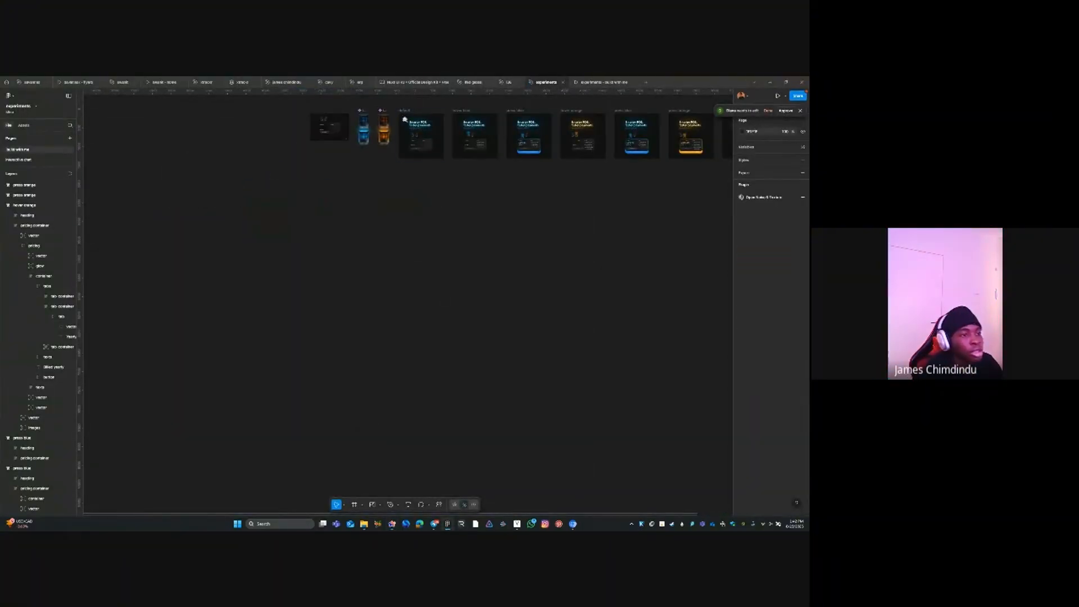
# Copy "Seamless transactions, simplified operations, and hardware built to last." from the default frame and paste it over the site description in Framer
pyautogui.scroll(5, 416, 115)
pyautogui.doubleClick(386, 280)
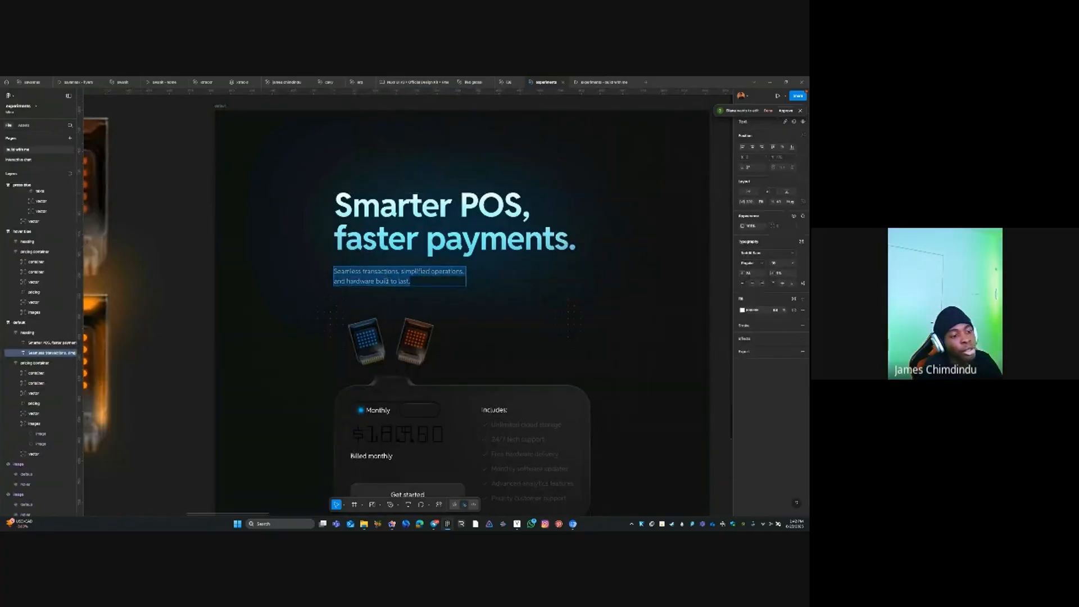
pyautogui.hotkey('ctrl', 'c')
pyautogui.press('Escape')
pyautogui.hotkey('alt', 'Tab')
pyautogui.hotkey('ctrl', 'v')
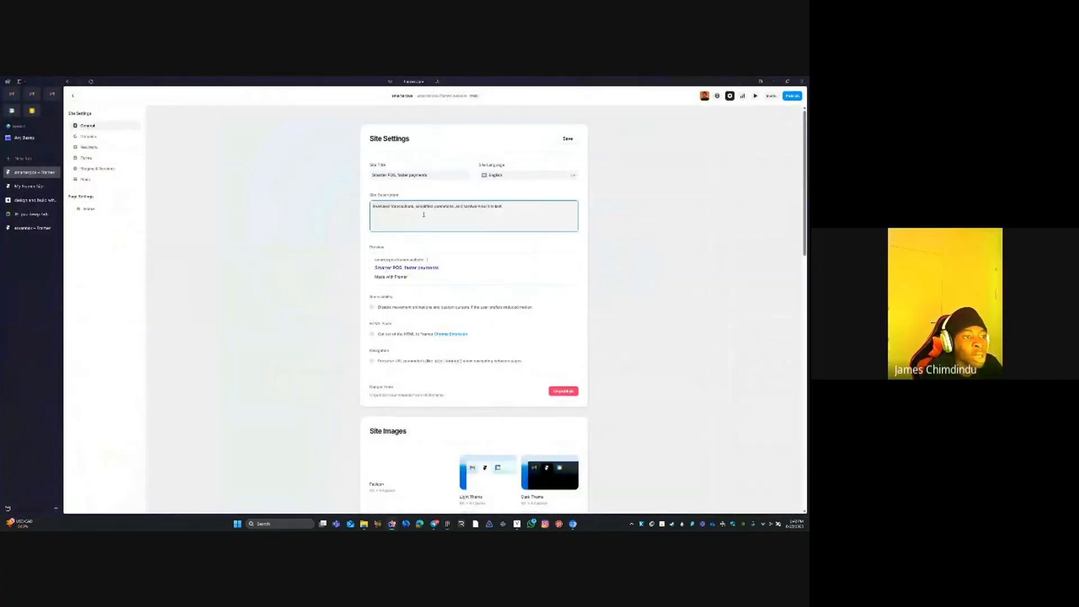
pyautogui.tripleClick(550, 212)
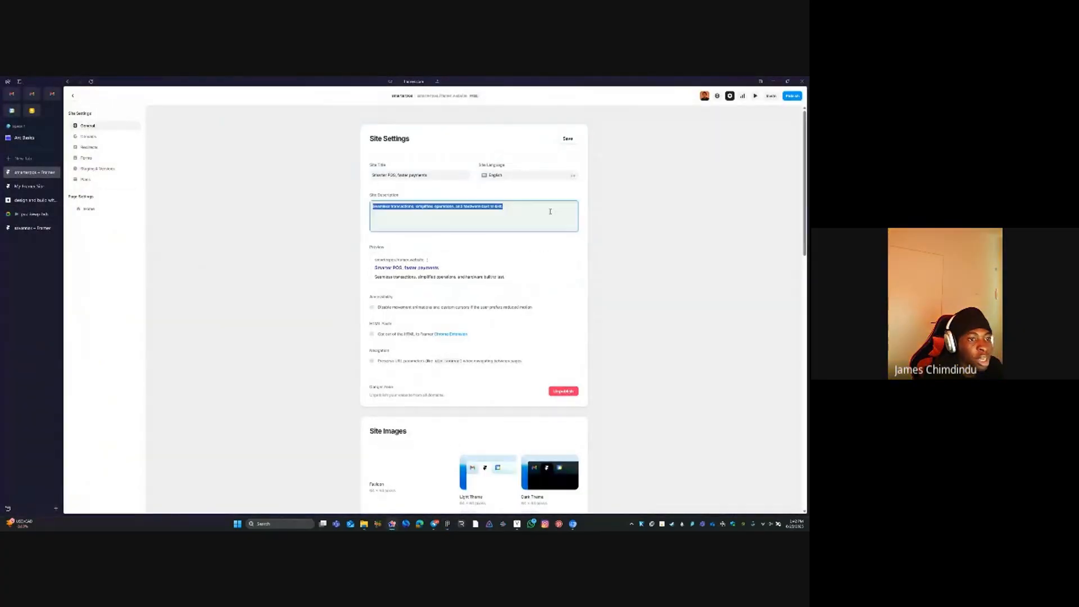
pyautogui.click(549, 212)
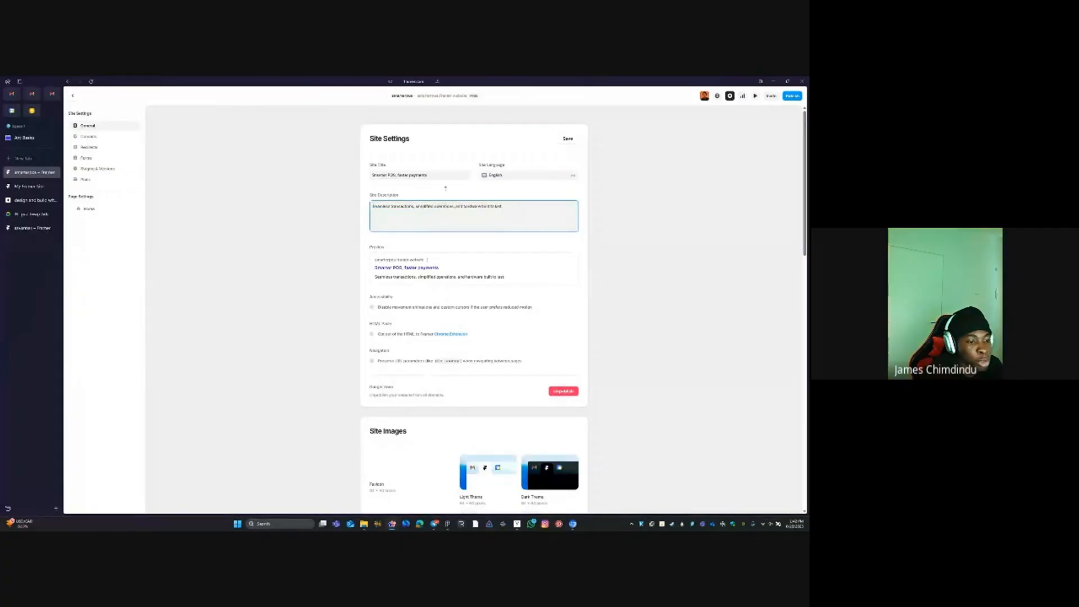
# Save the edited site settings and publish the update to the site
pyautogui.scroll(-5, 457, 280)
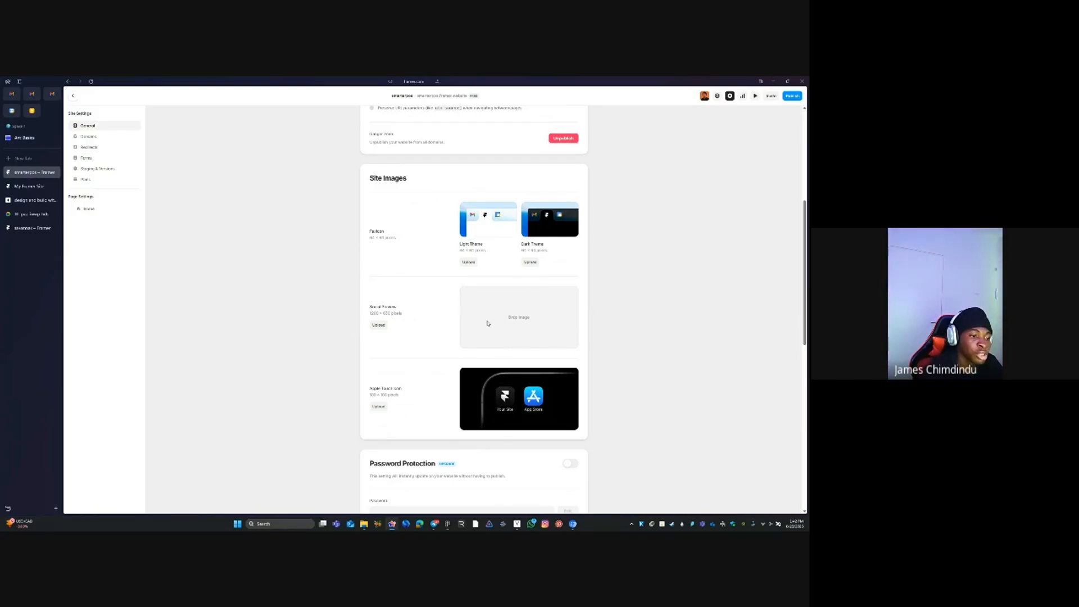
pyautogui.scroll(-10, 534, 273)
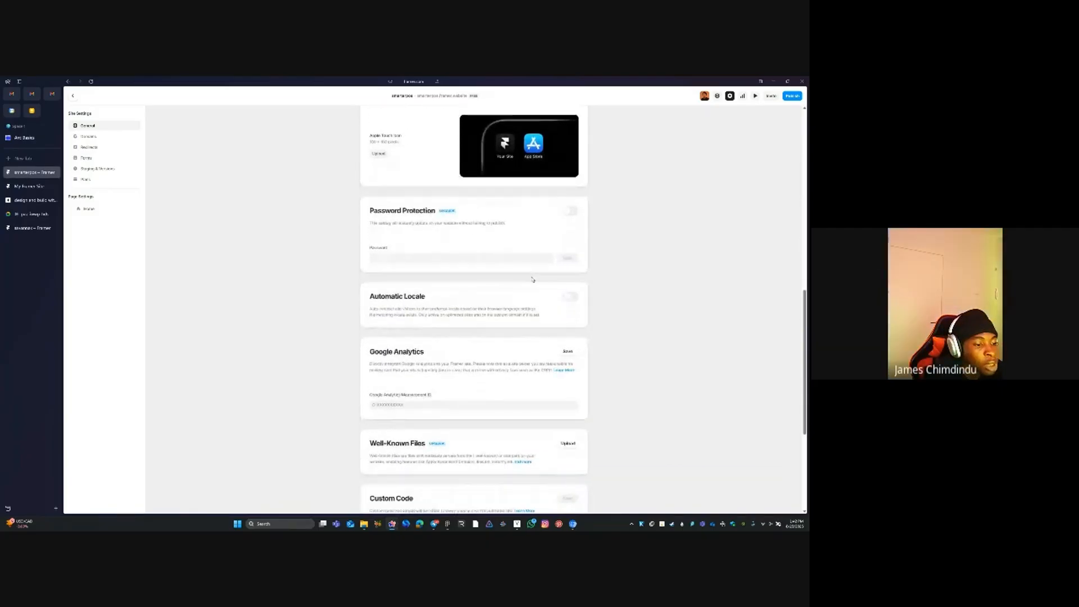
pyautogui.scroll(10, 293, 178)
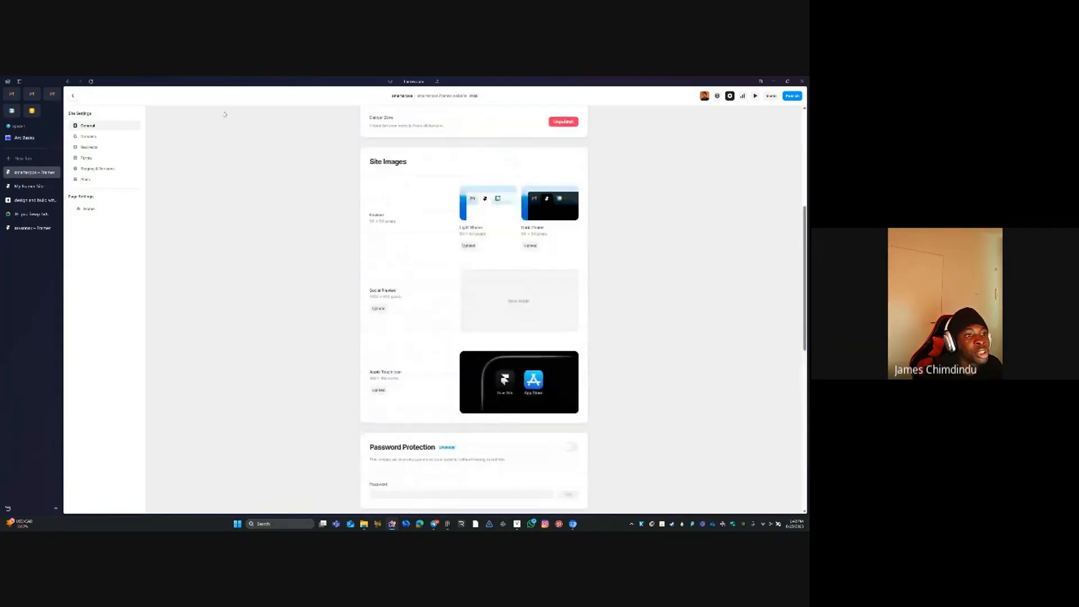
pyautogui.scroll(1, 448, 174)
pyautogui.click(72, 96)
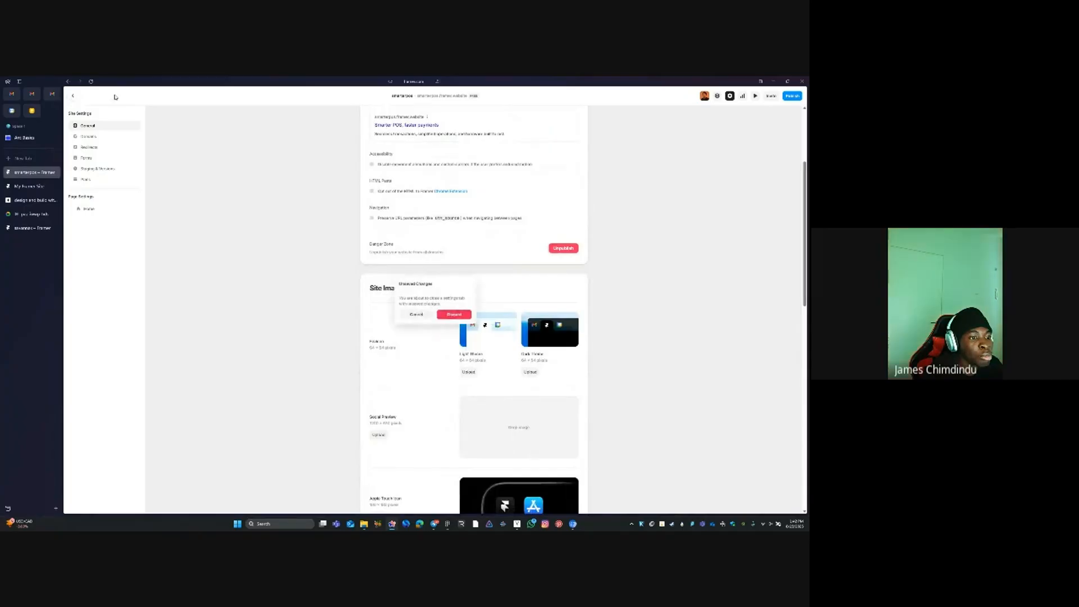
pyautogui.click(417, 314)
pyautogui.scroll(3, 536, 216)
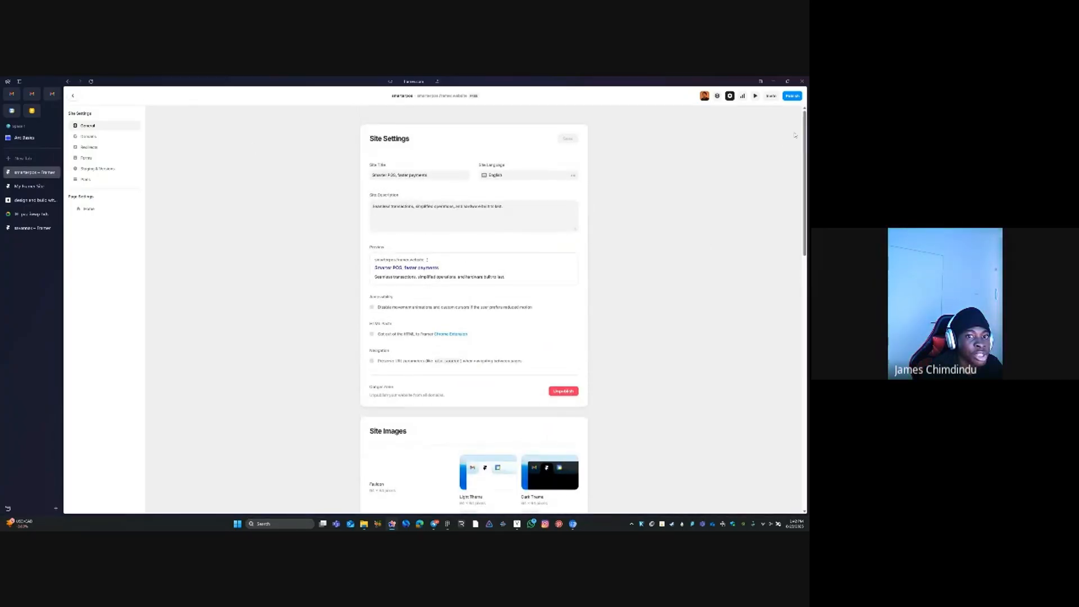
pyautogui.click(793, 95)
pyautogui.click(731, 144)
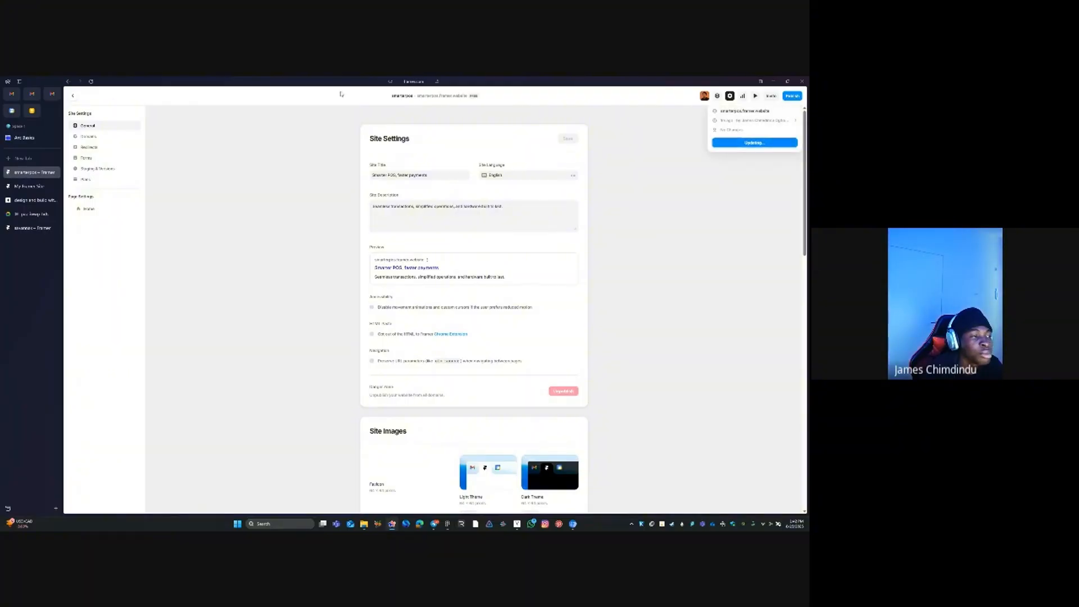
# On the published site, test switching between the blue monthly and orange yearly plans with the device images
pyautogui.click(28, 191)
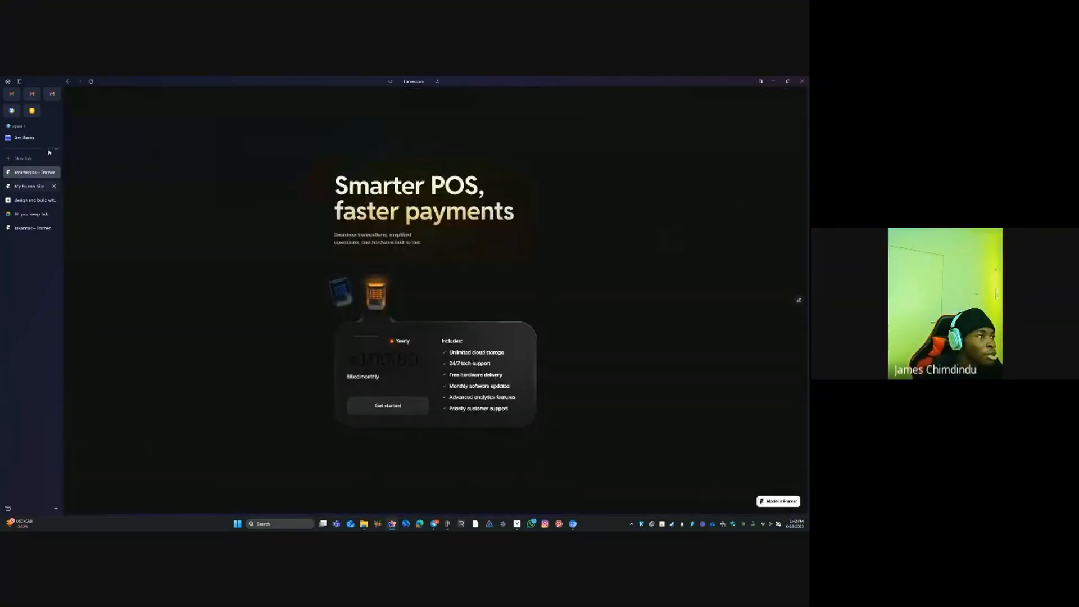
pyautogui.click(17, 186)
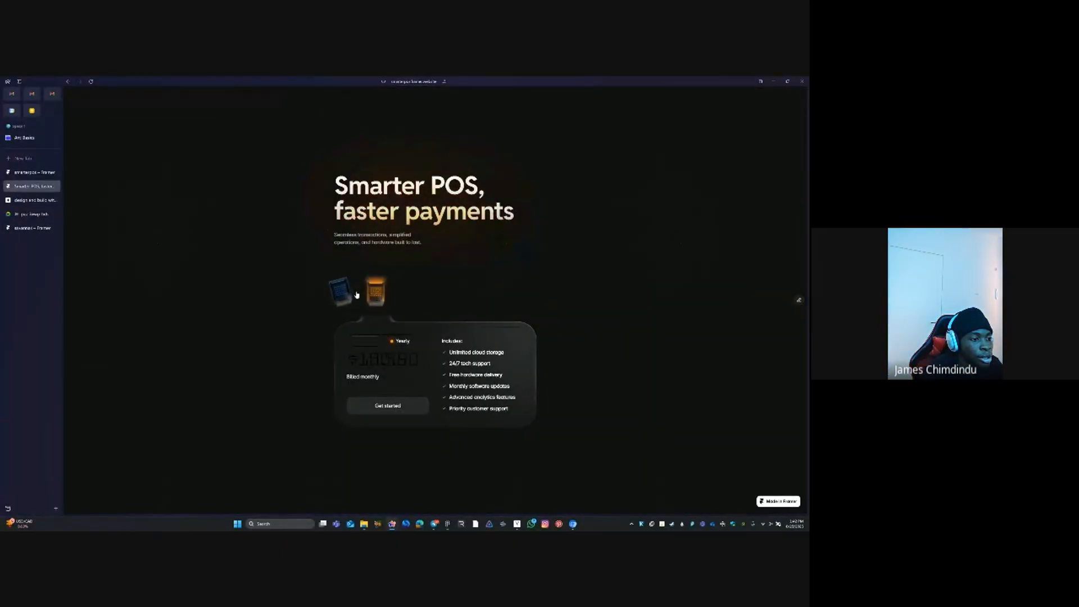
pyautogui.click(373, 295)
pyautogui.click(374, 298)
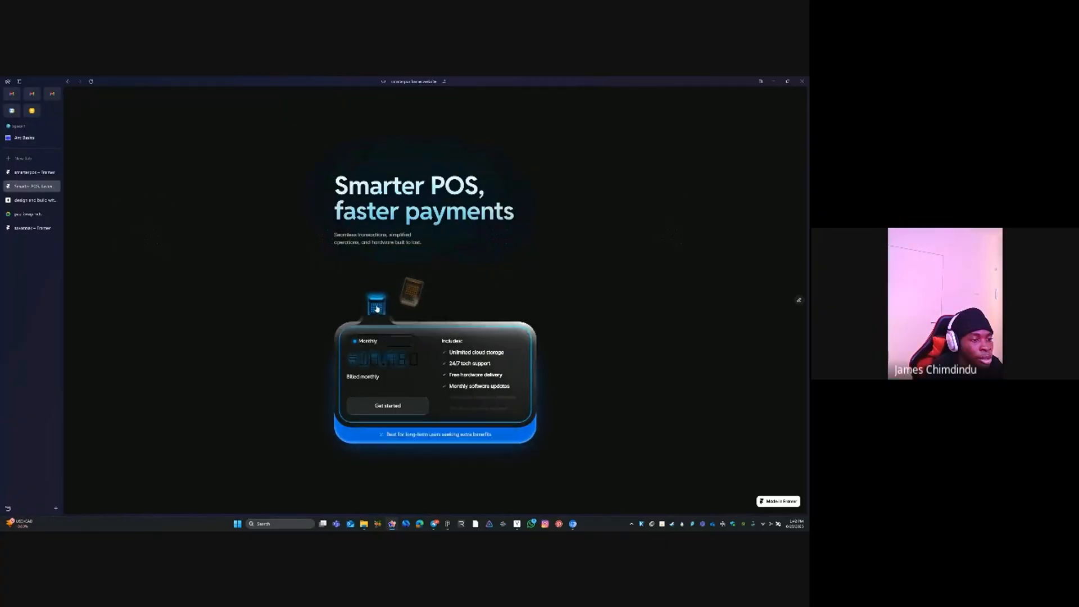
pyautogui.click(402, 292)
pyautogui.click(381, 293)
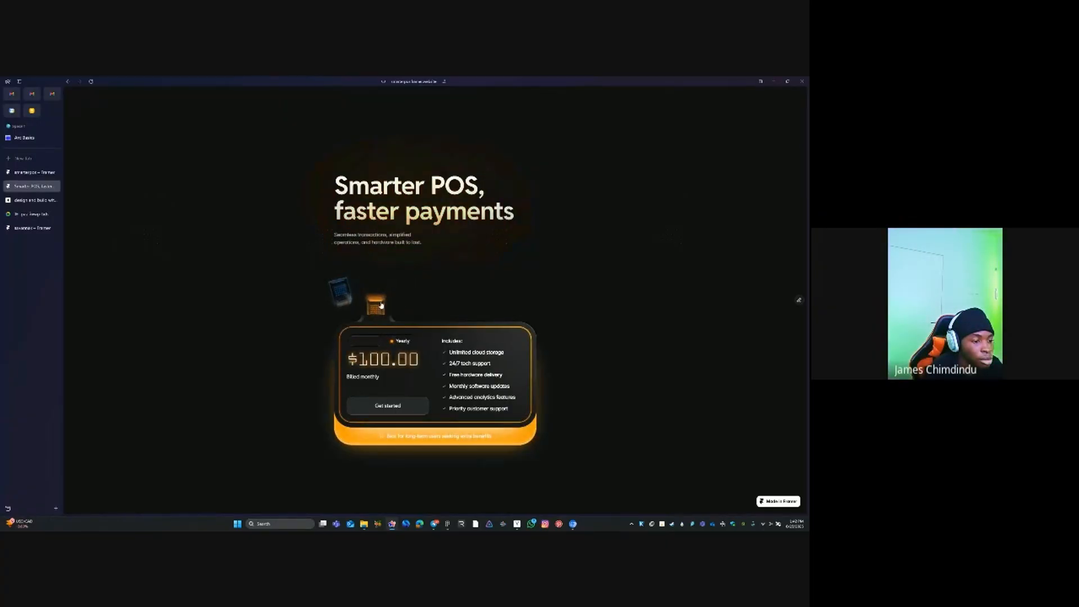
pyautogui.click(381, 304)
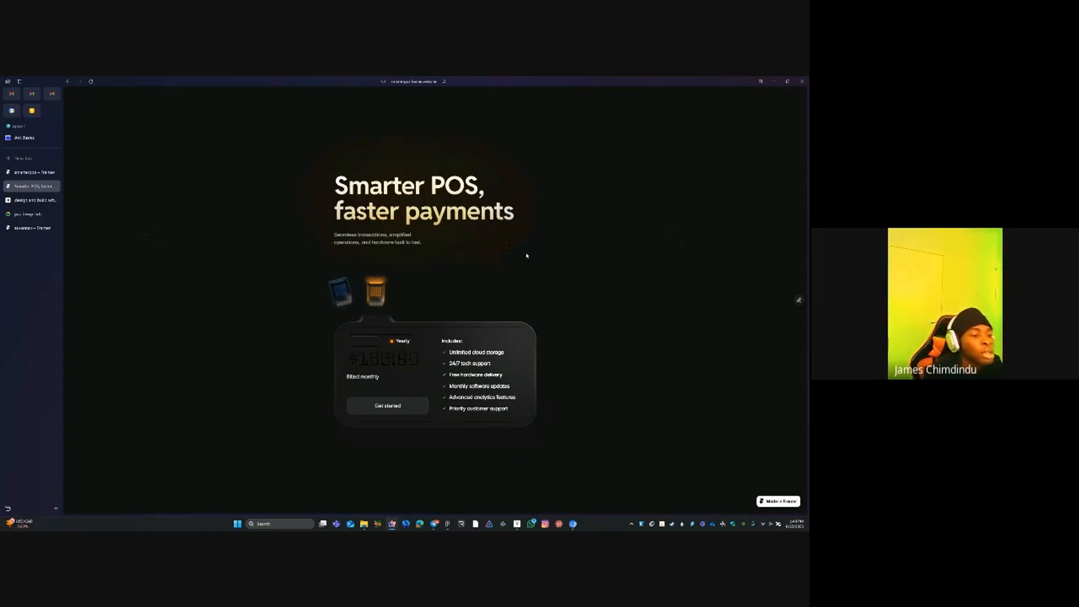
# Return to the Home page canvas in Framer and delete the phone breakpoint
pyautogui.click(29, 172)
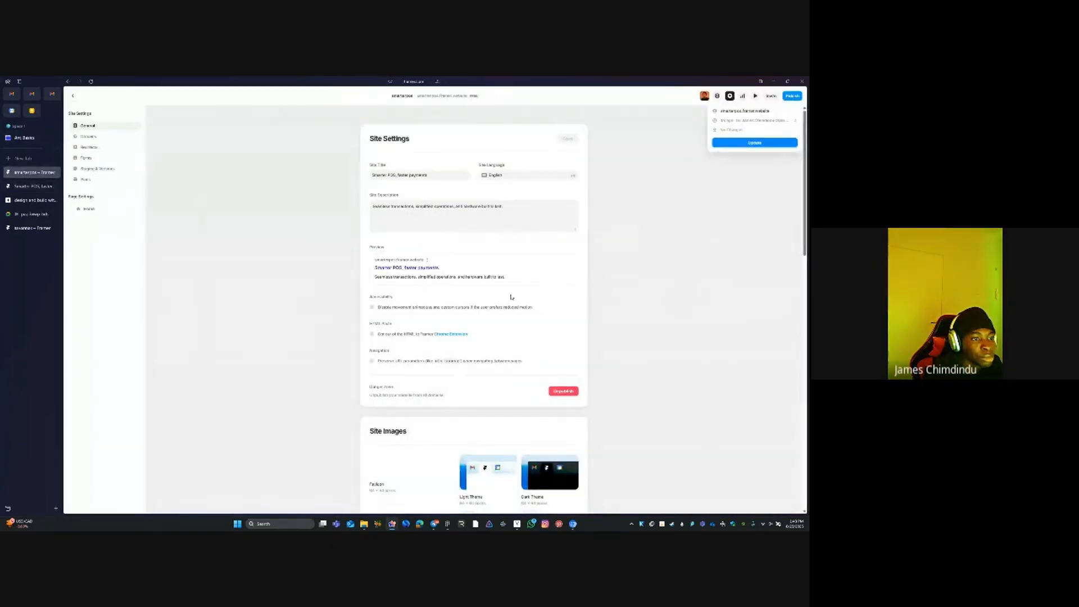
pyautogui.click(72, 96)
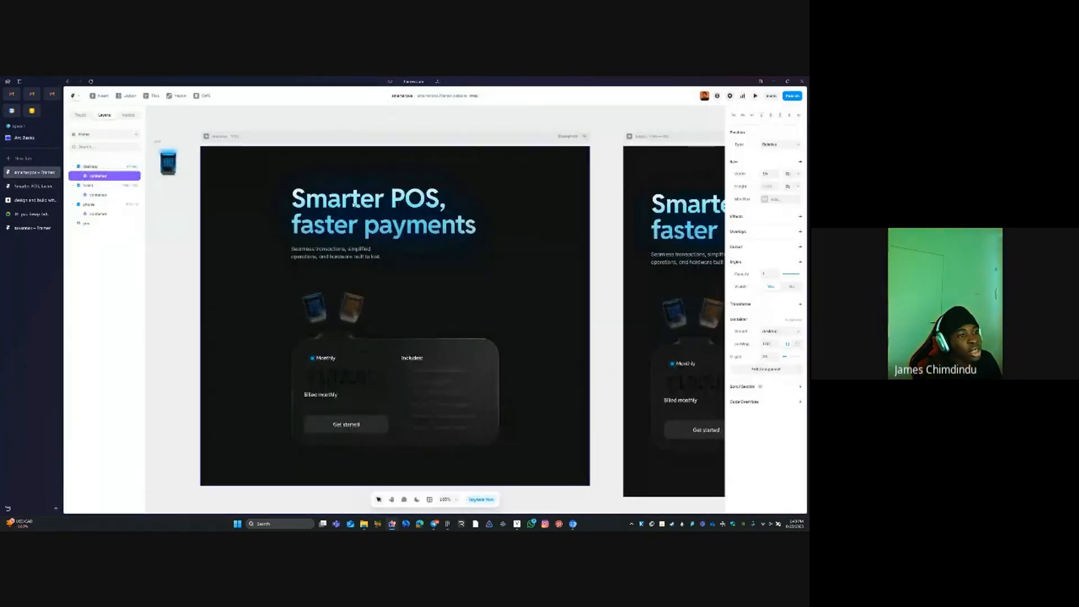
pyautogui.hotkey('shift', '1')
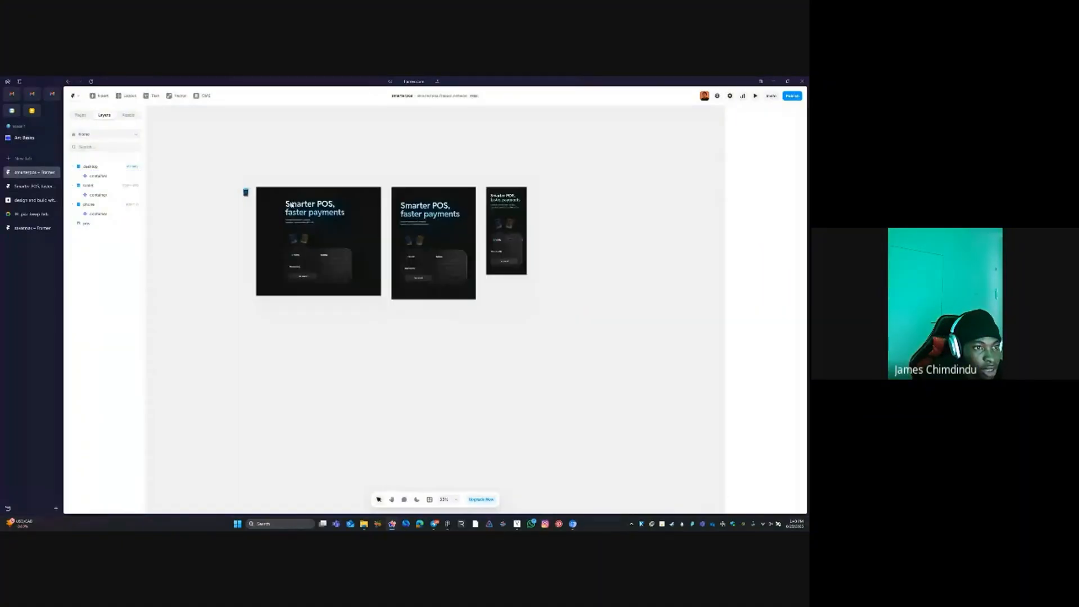
pyautogui.click(501, 179)
pyautogui.press('Delete')
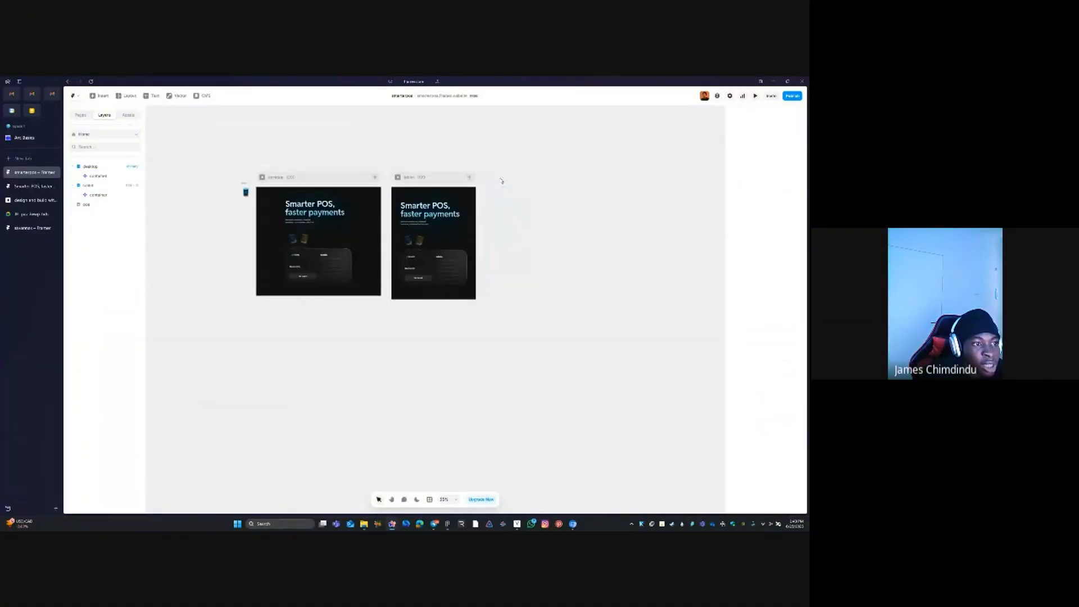